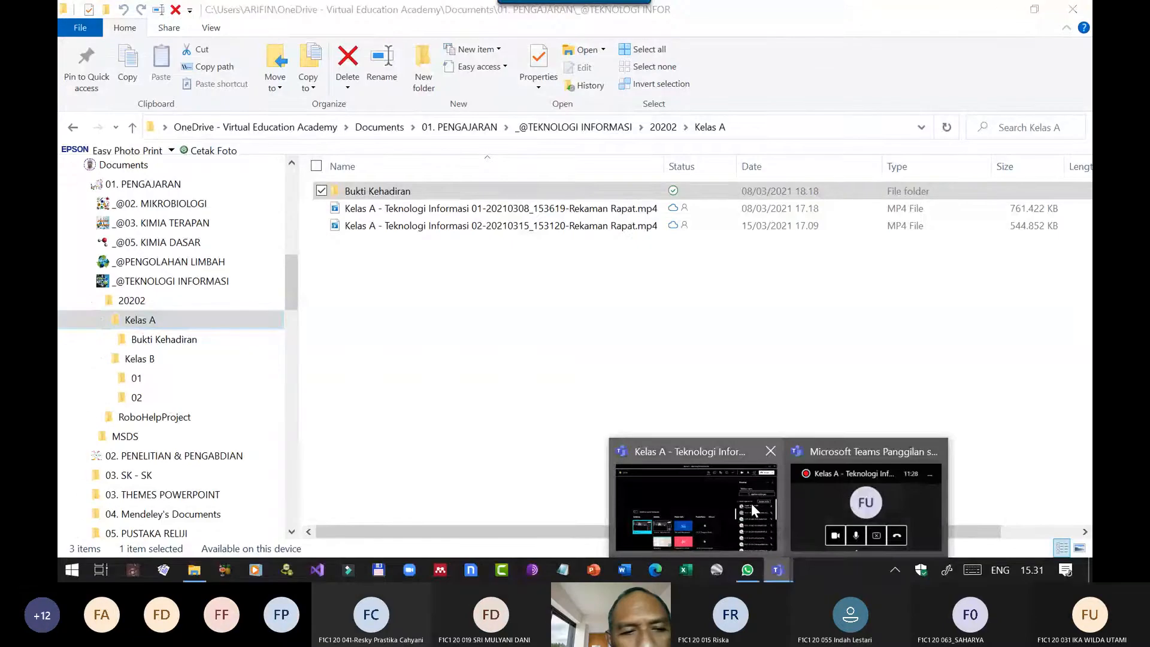
# Check the Teams meeting window, switch to Word and create a new blank document.
pyautogui.click(751, 503)
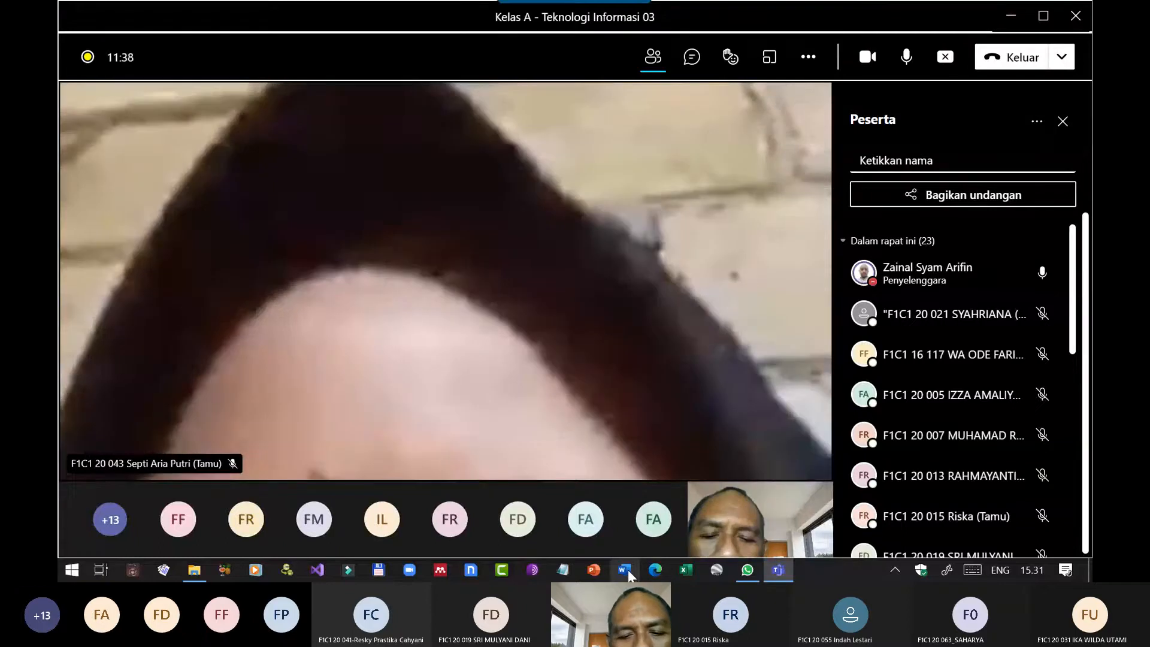
pyautogui.click(627, 569)
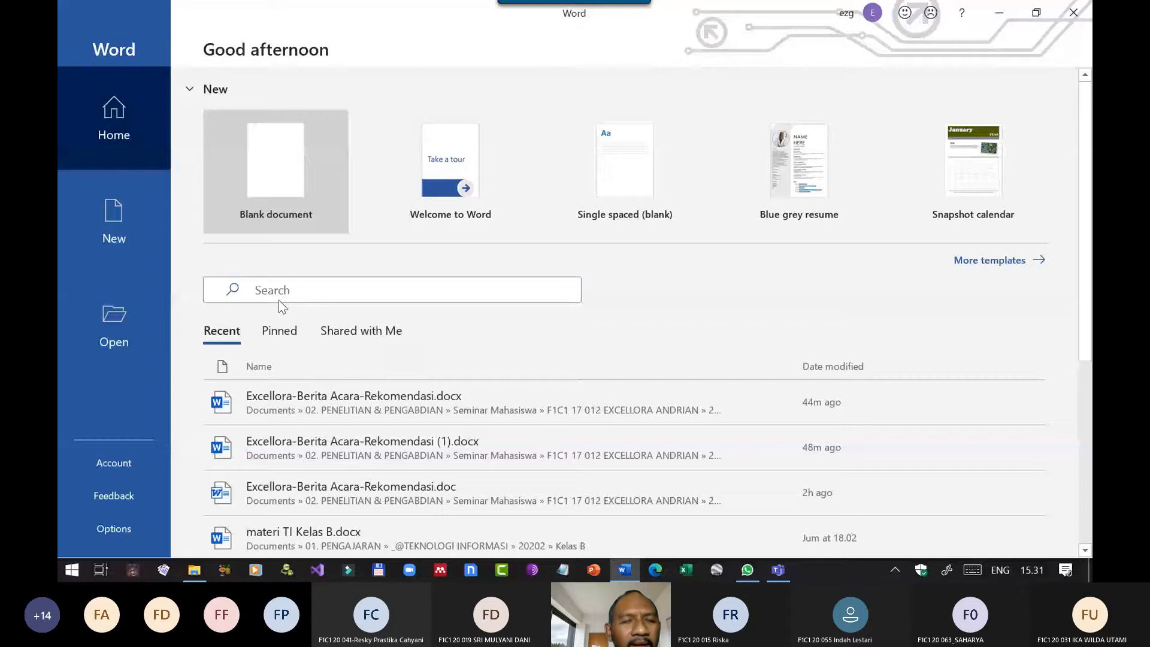
pyautogui.click(276, 180)
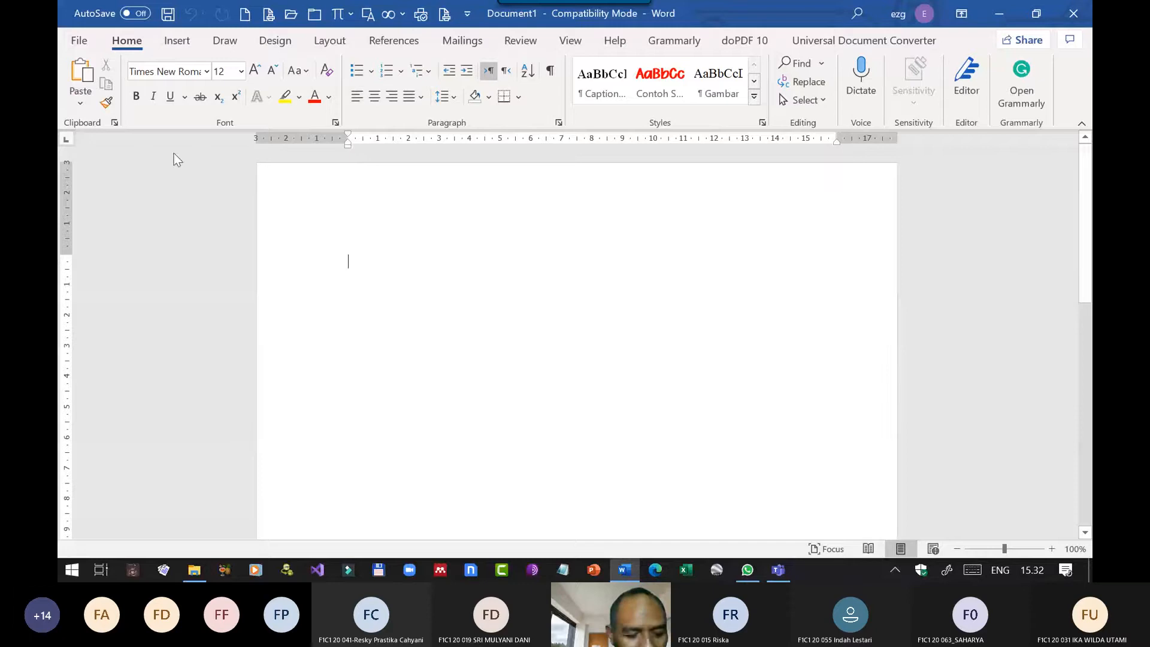
pyautogui.click(80, 42)
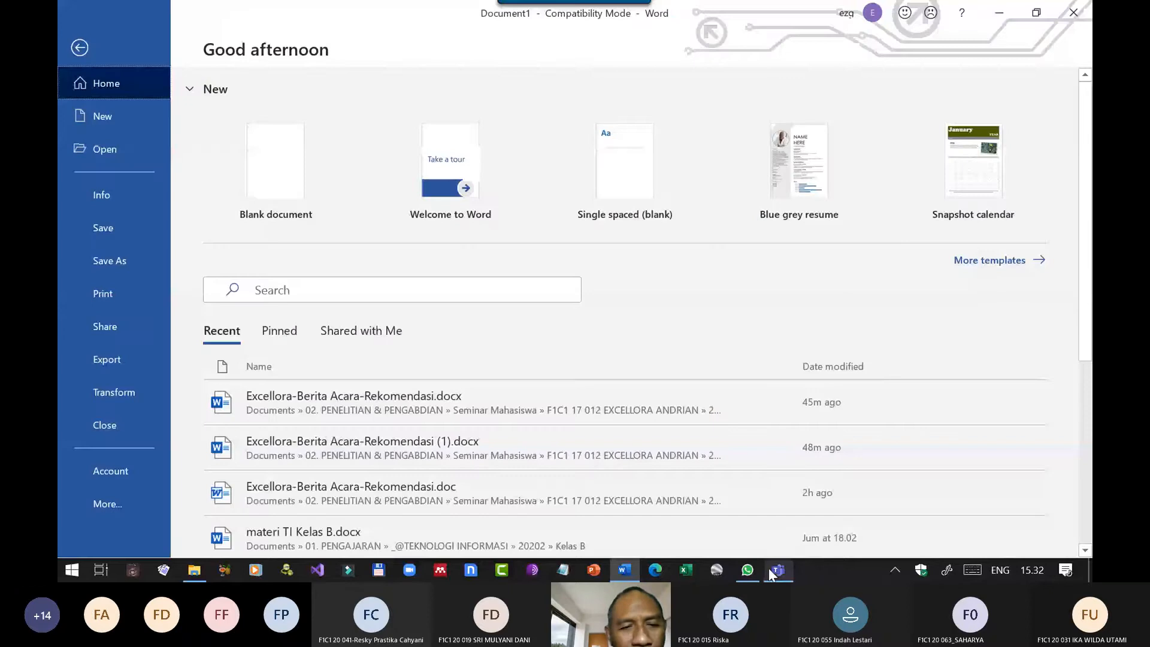
pyautogui.click(777, 570)
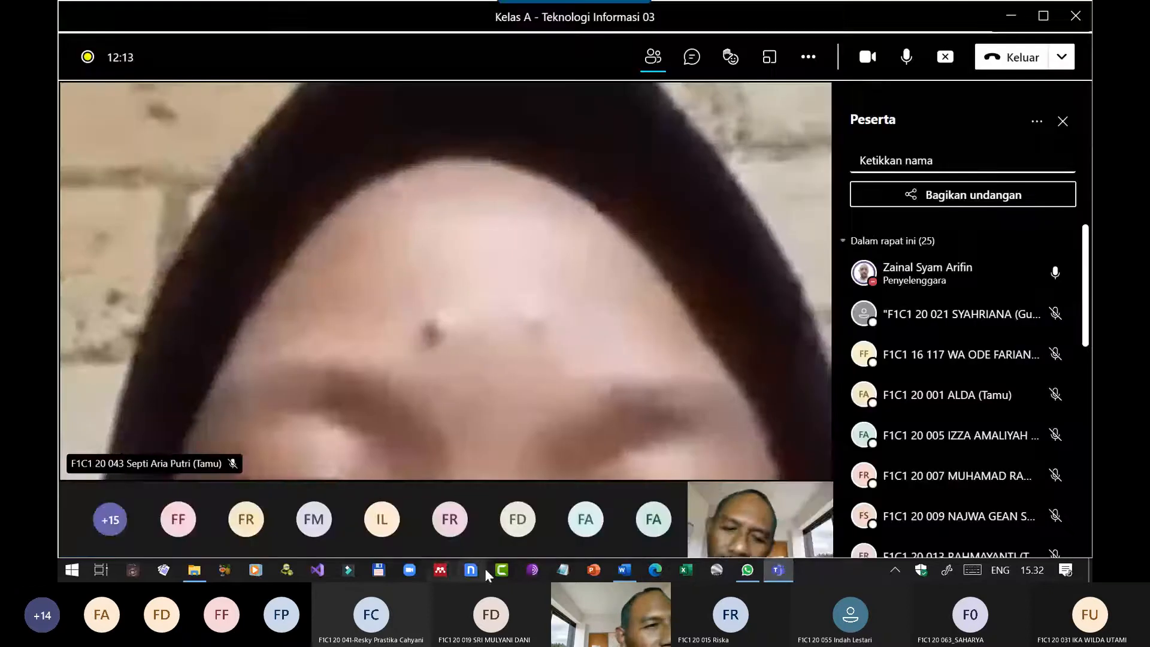
pyautogui.click(623, 570)
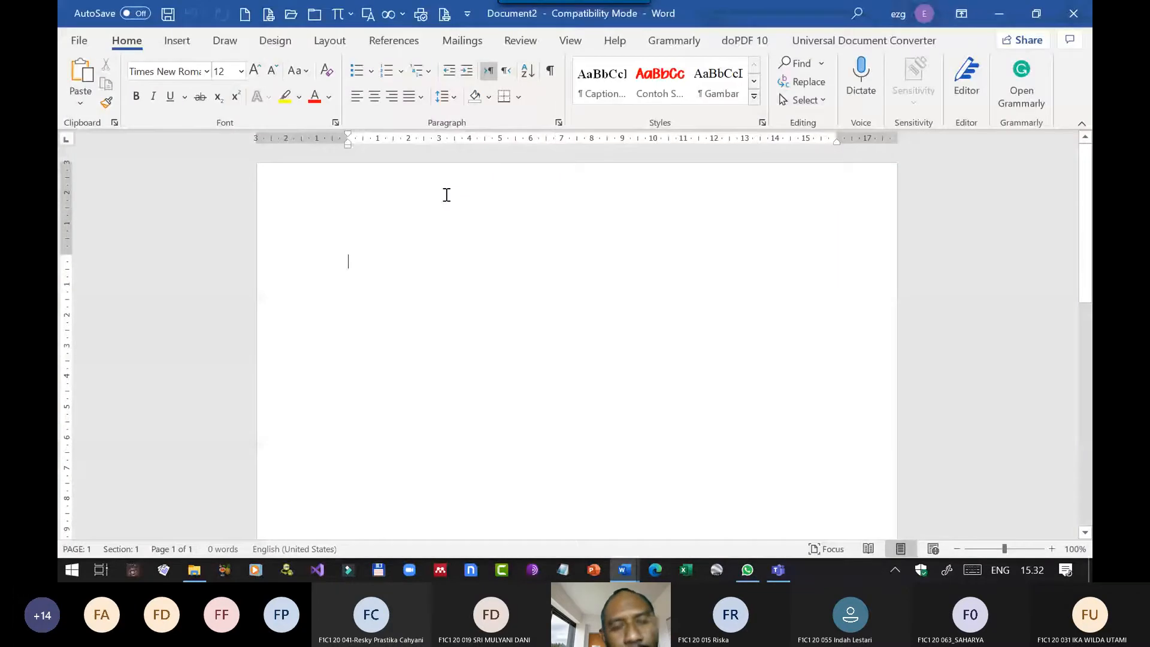
# Enter PROPOSAL in capitals on the first line of the blank document.
pyautogui.press('capslock')
pyautogui.write('PROPOSAL')
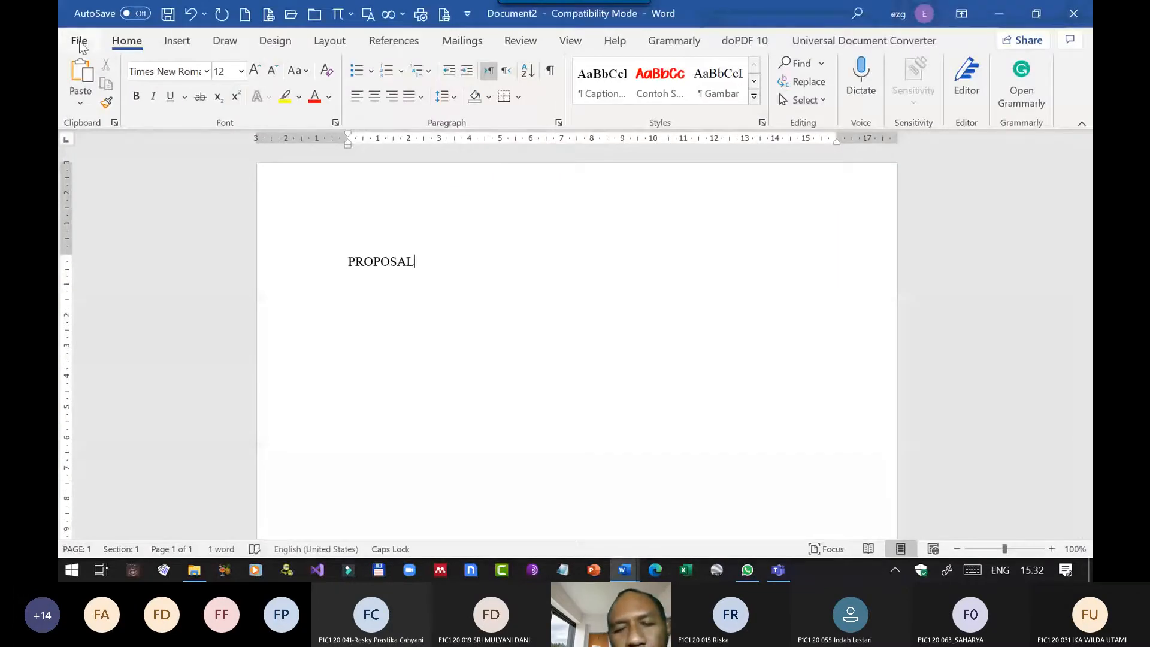
# Open the recent document "materi TI Kelas B.docx" and view its cover page.
pyautogui.click(80, 41)
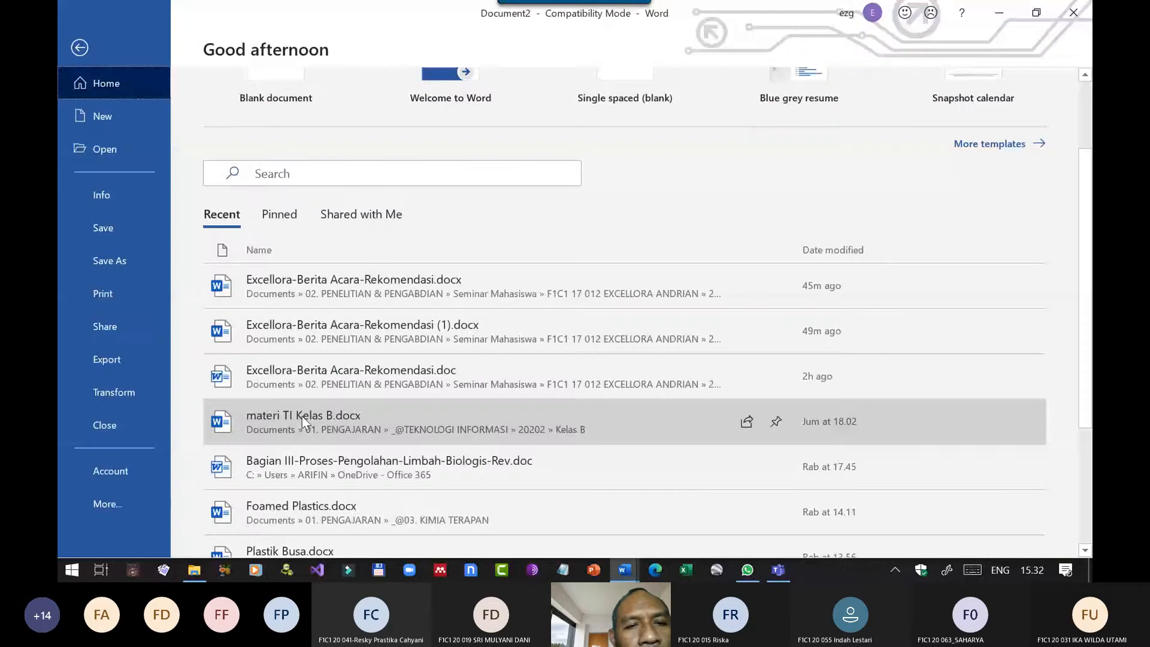
pyautogui.click(302, 416)
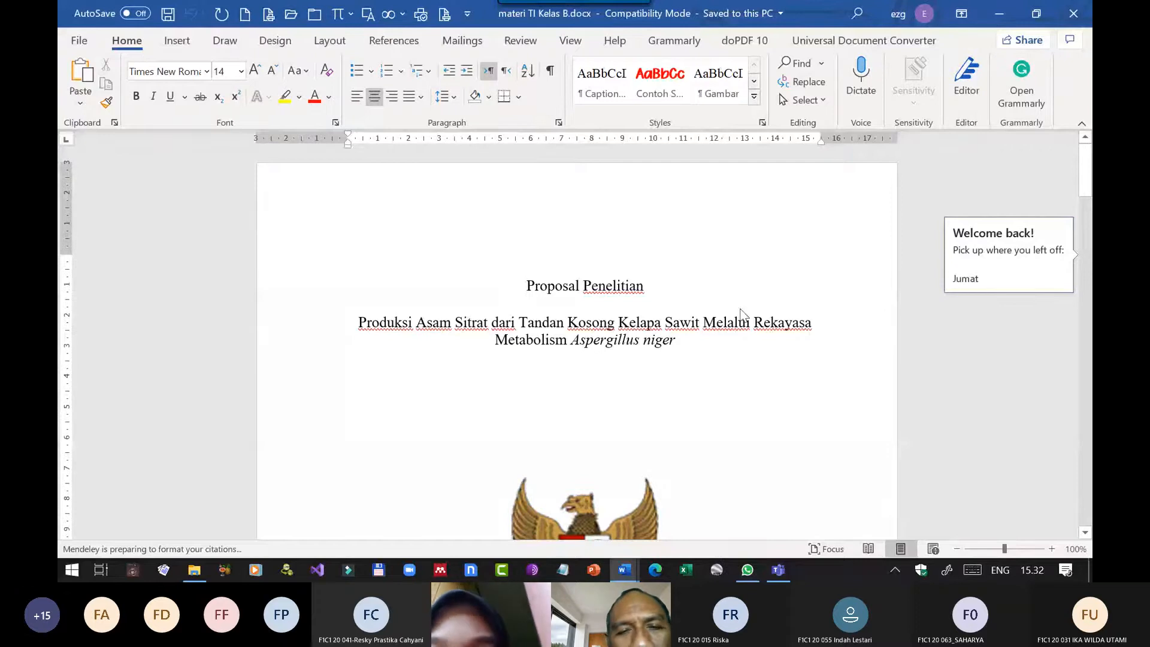
pyautogui.scroll(-3, 691, 300)
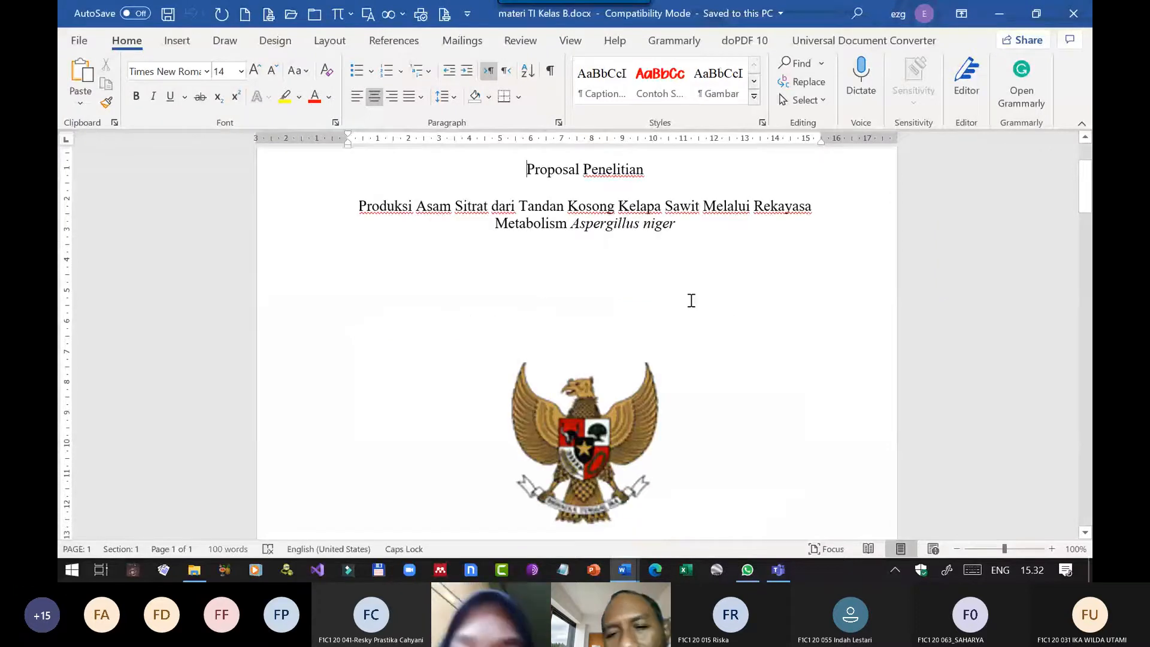
pyautogui.scroll(3, 691, 300)
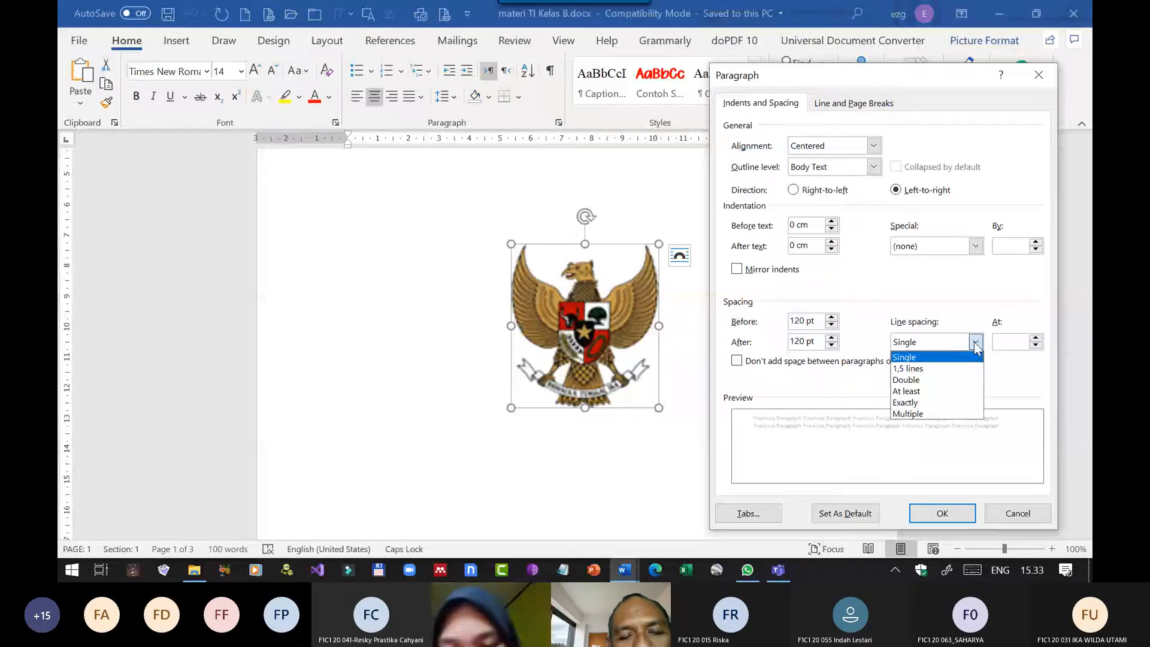
# Inspect the line spacing options of the emblem's paragraph without applying changes, and review the approval page.
pyautogui.click(975, 343)
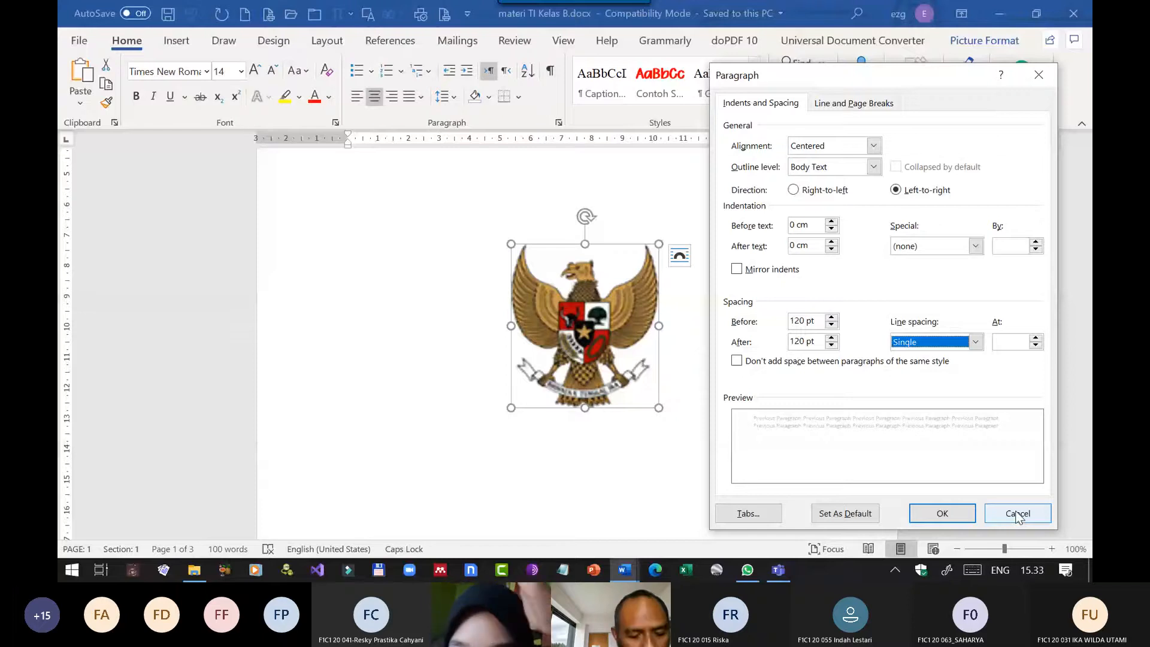
pyautogui.click(1018, 516)
pyautogui.scroll(-9, 522, 341)
pyautogui.click(522, 342)
pyautogui.scroll(-3, 833, 427)
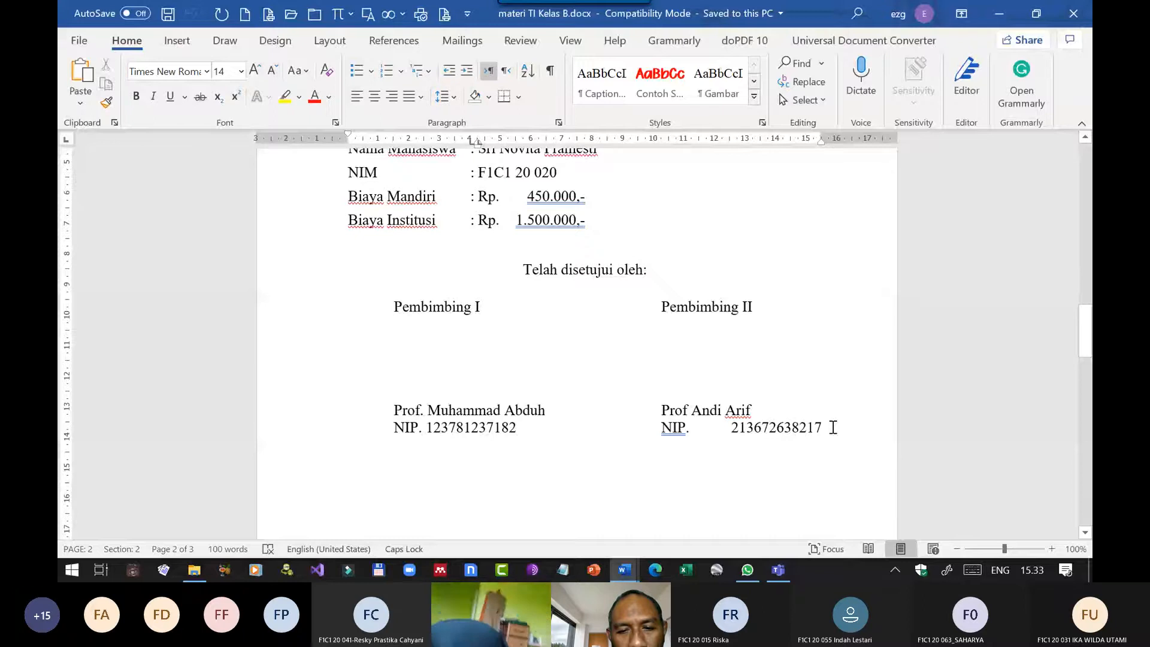
# Delete the content from the "Lembar Pengesahan" heading onward.
pyautogui.scroll(4, 517, 249)
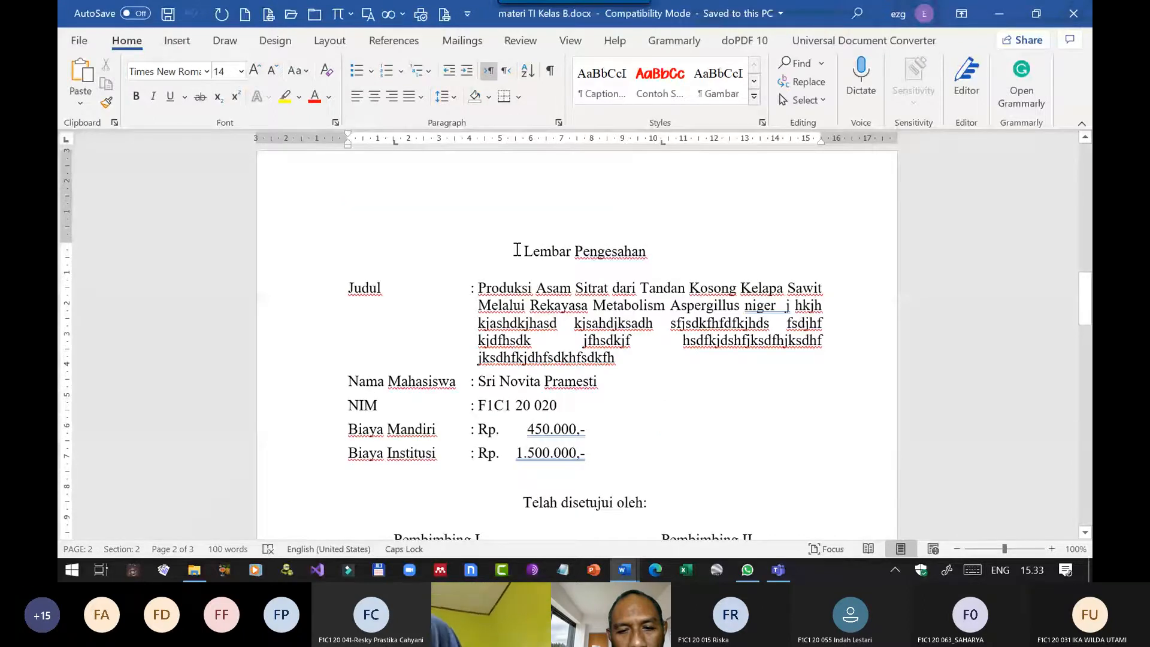
pyautogui.click(517, 249)
pyautogui.hotkey('ctrl', 'shift', 'End')
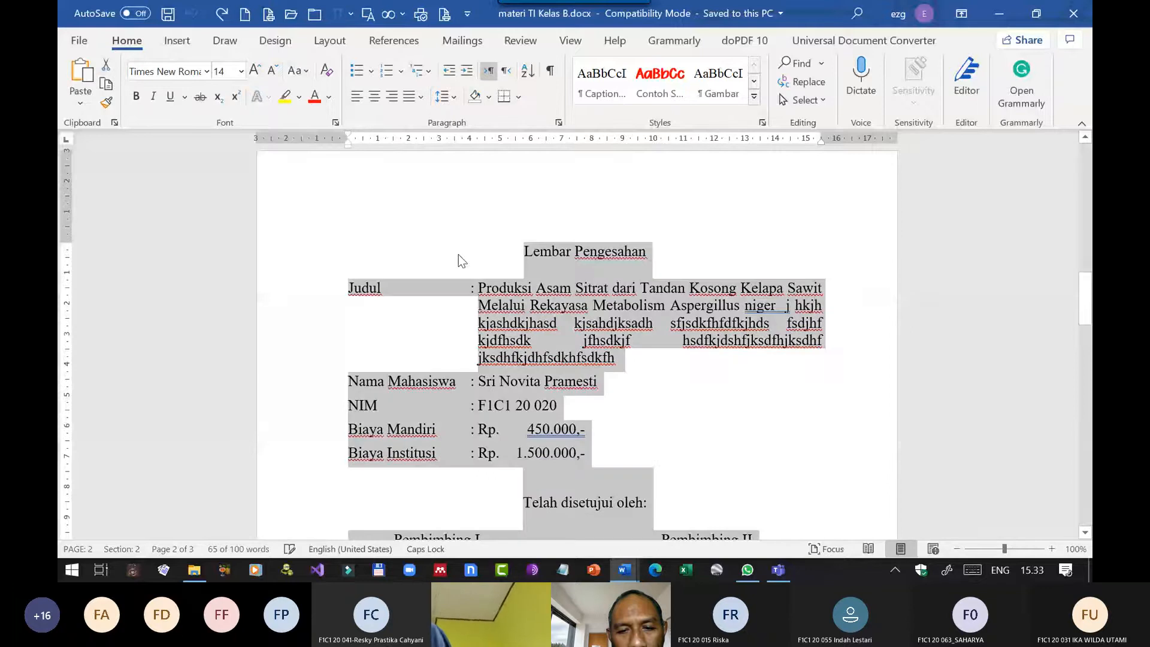
pyautogui.scroll(-15, 665, 396)
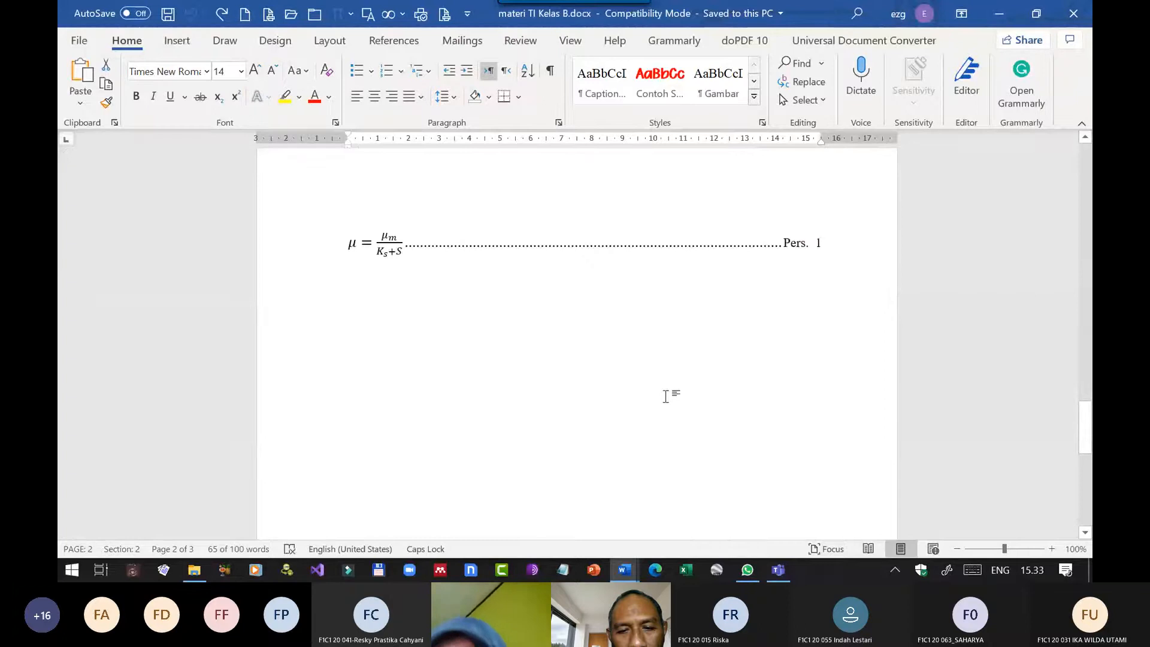
pyautogui.press('Delete')
# Delete the leftover equation line after the cover page and complete the university line's year as 2021.
pyautogui.keyDown('shift'); pyautogui.click(849, 179); pyautogui.keyUp('shift')
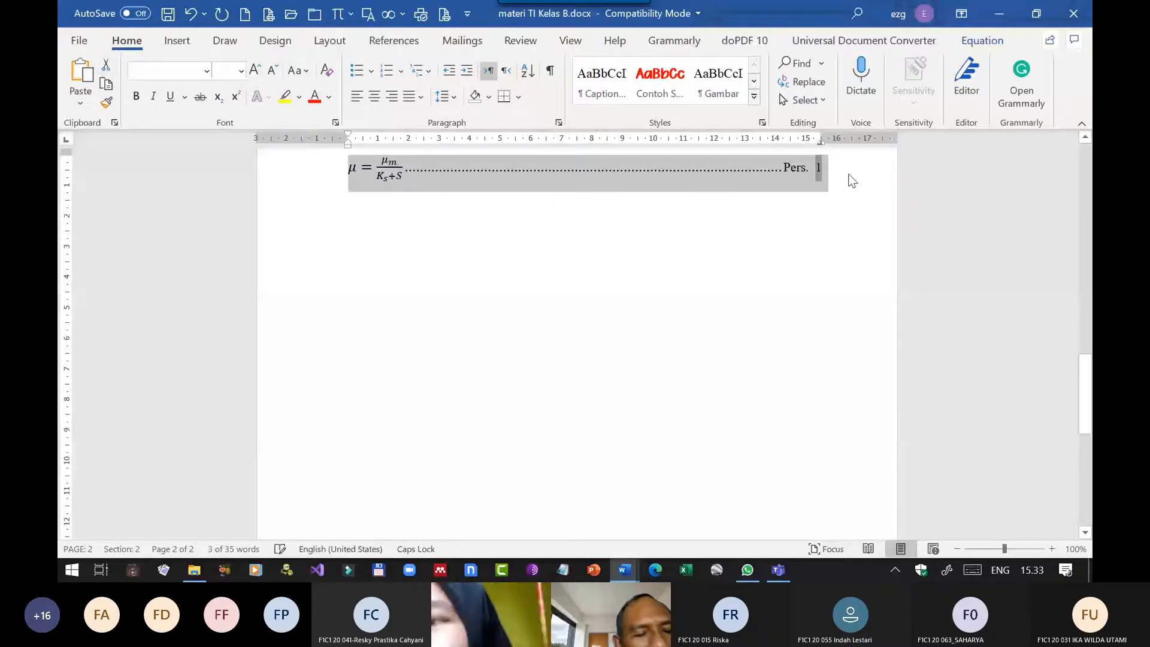
pyautogui.press('Delete')
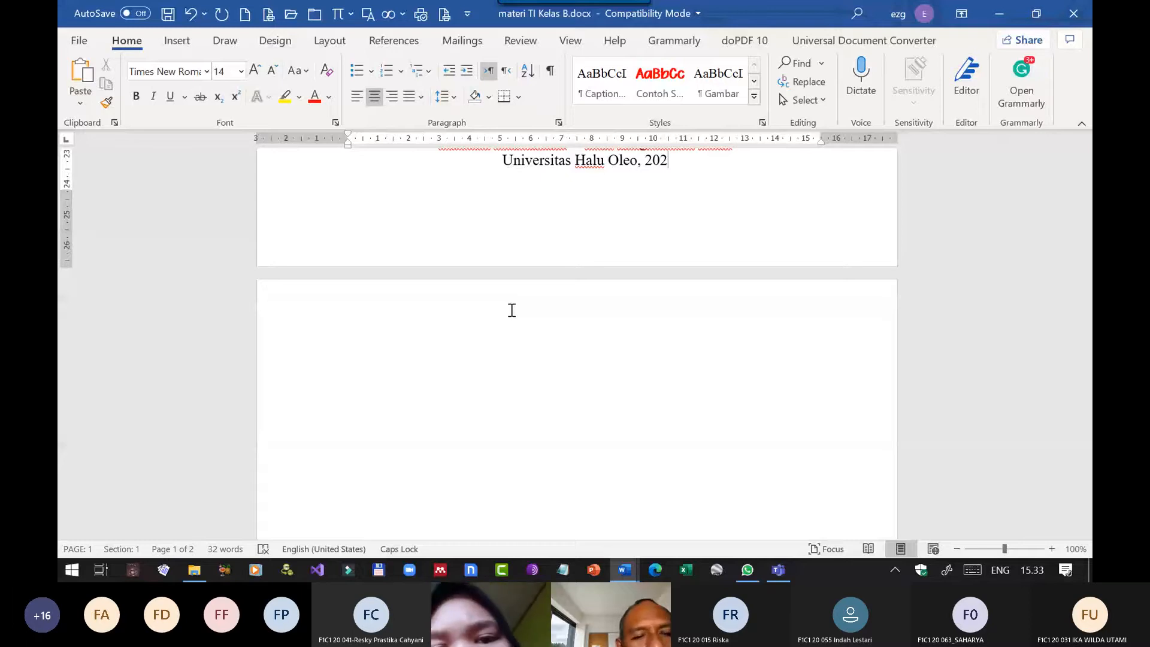
pyautogui.write('1')
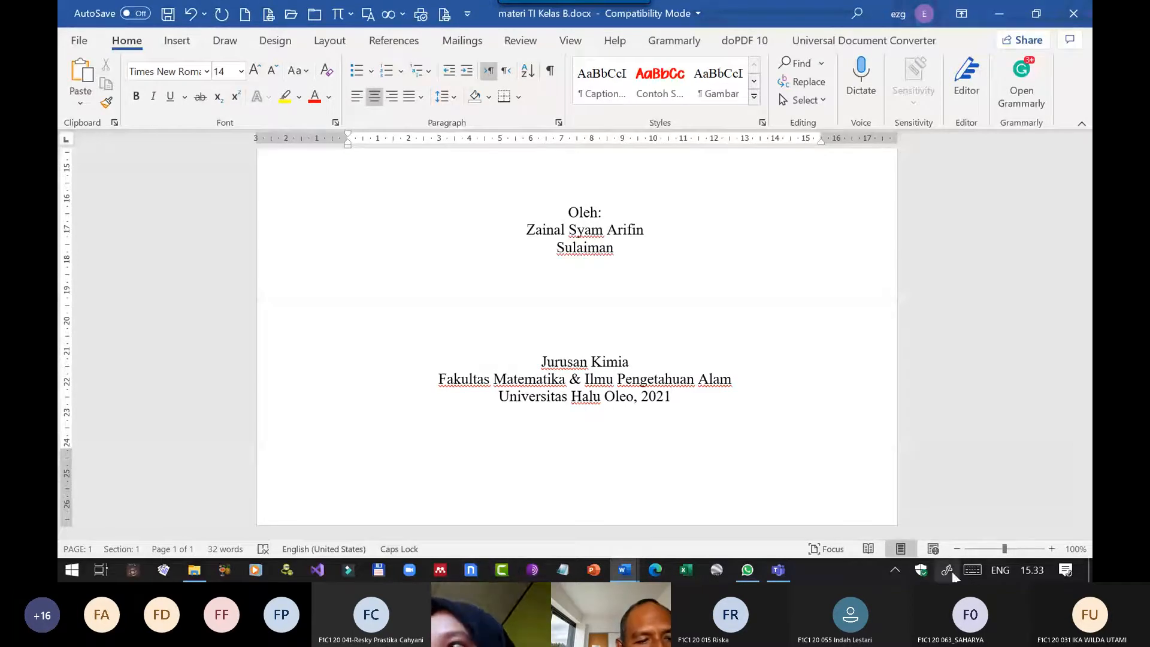
pyautogui.click(895, 570)
pyautogui.rightClick(895, 542)
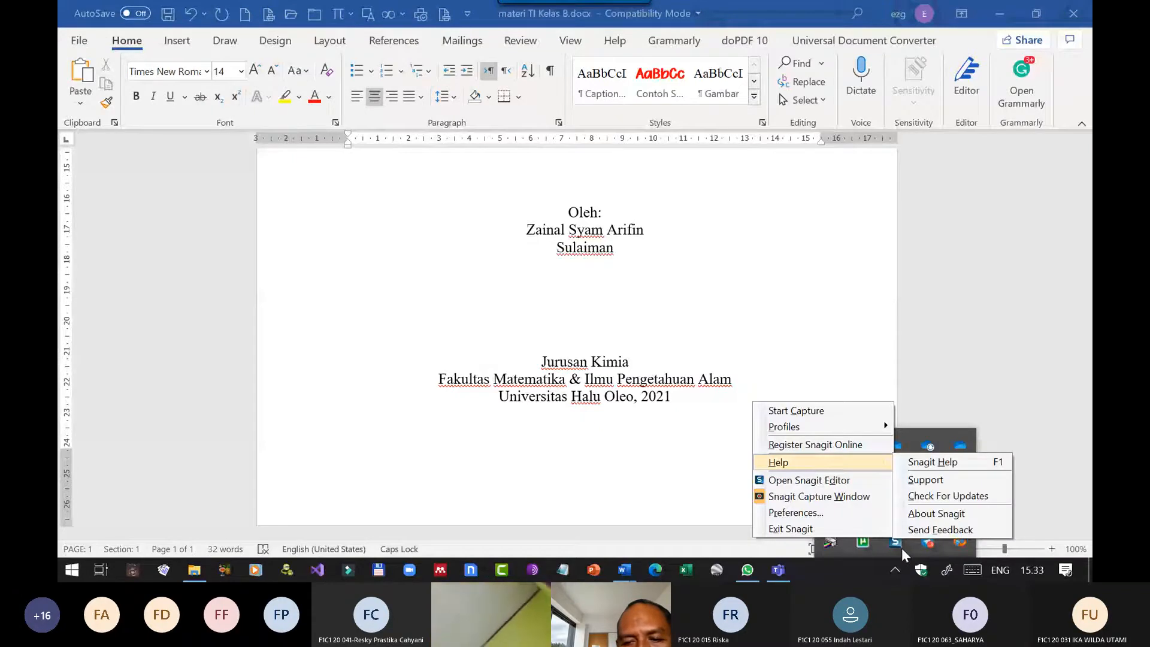
pyautogui.click(923, 541)
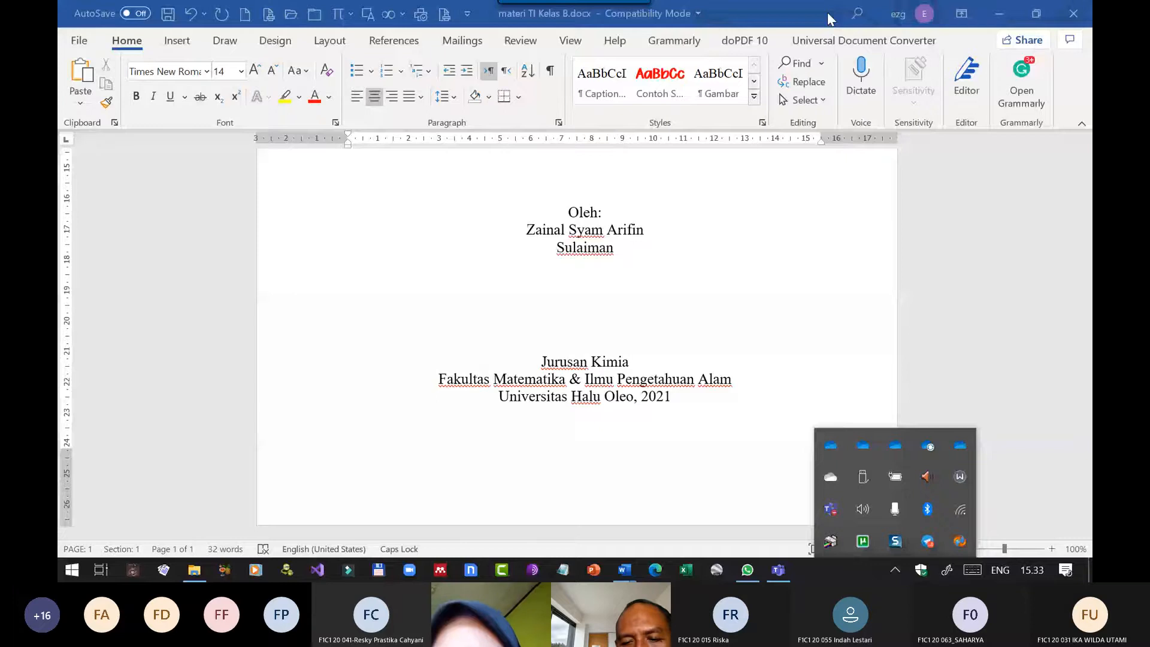
# Close the empty document and the PROPOSAL document, saving the latter as PROPOSAL in the 01. PENGAJARAN folder.
pyautogui.click(999, 14)
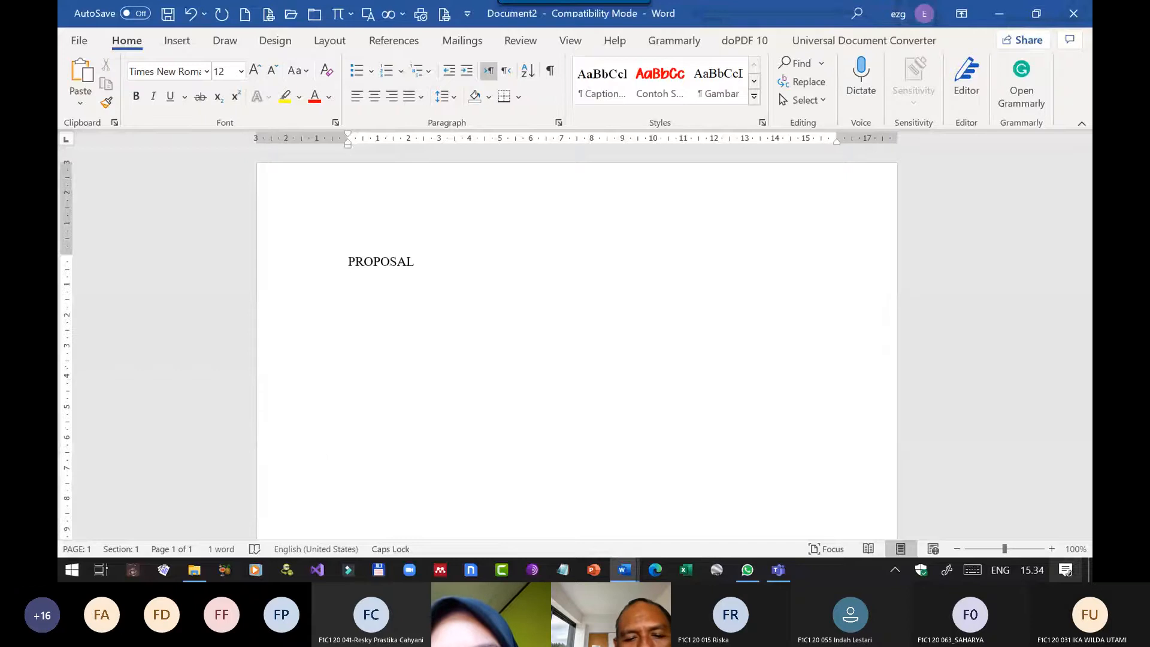
pyautogui.moveTo(521, 461)
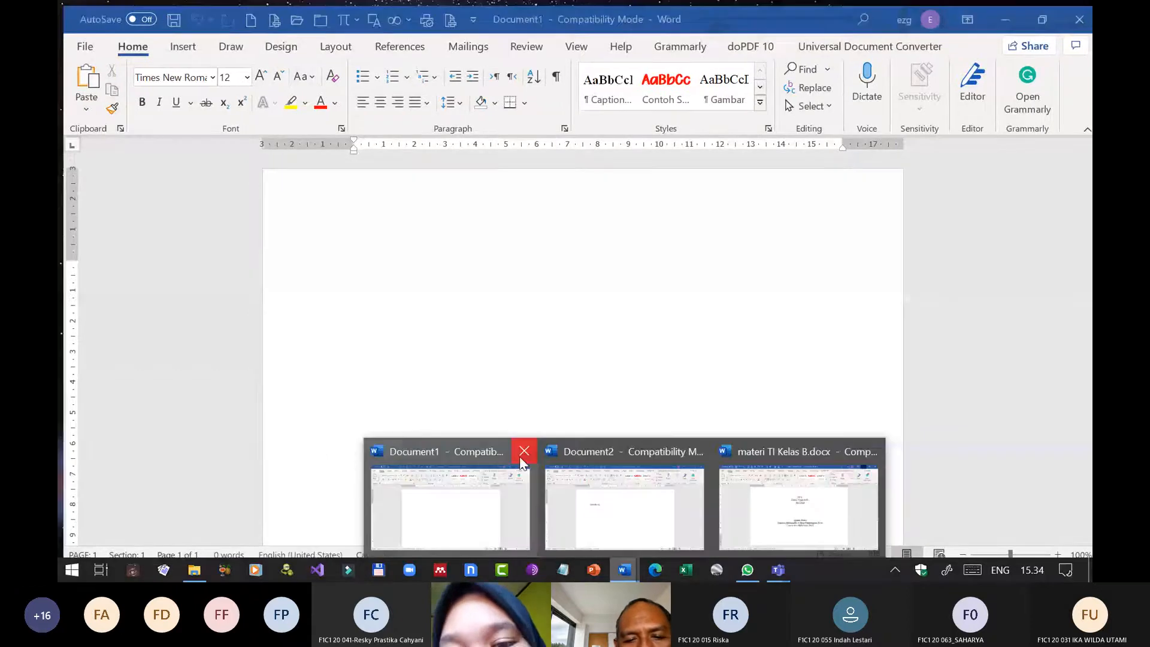
pyautogui.click(523, 455)
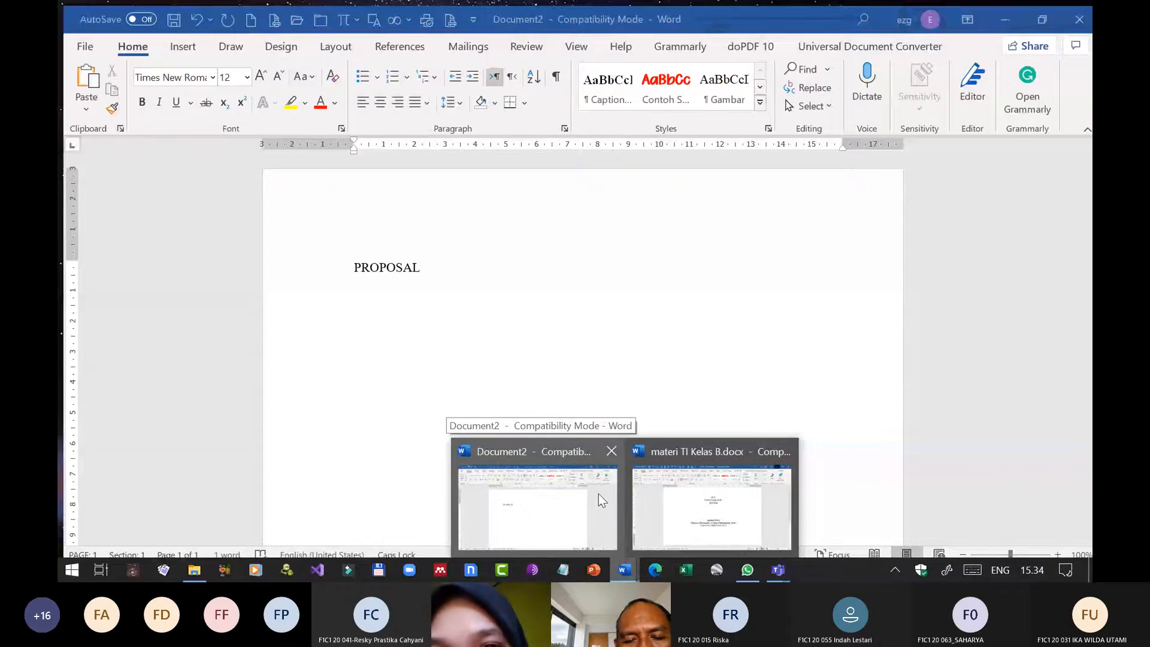
pyautogui.click(612, 450)
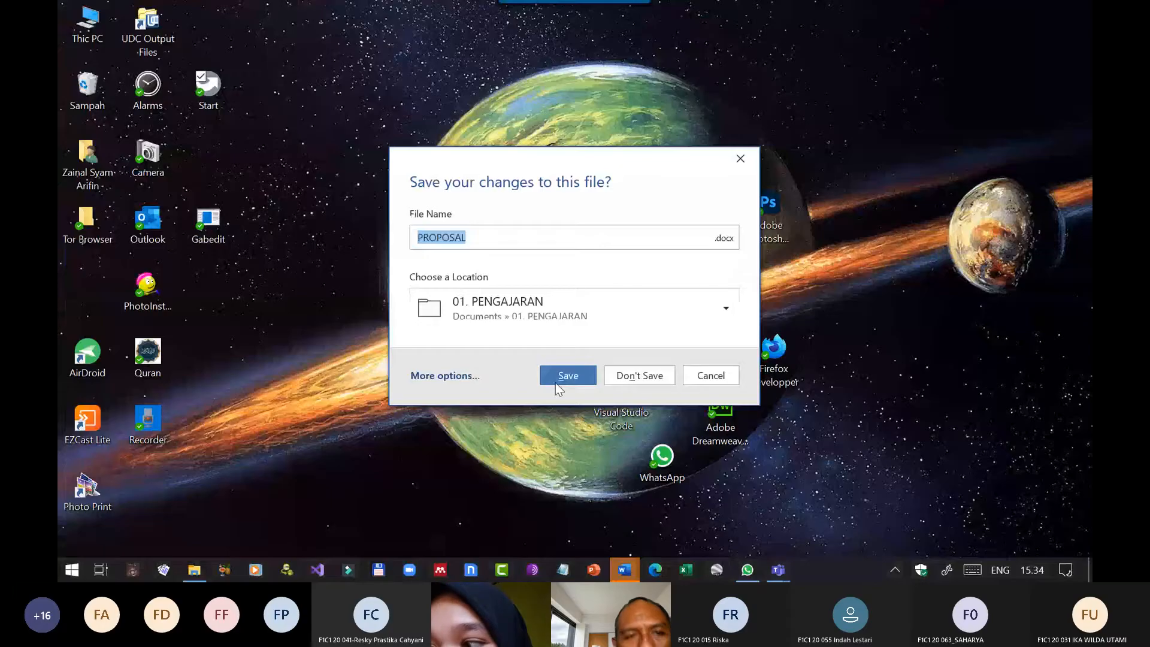
pyautogui.click(555, 376)
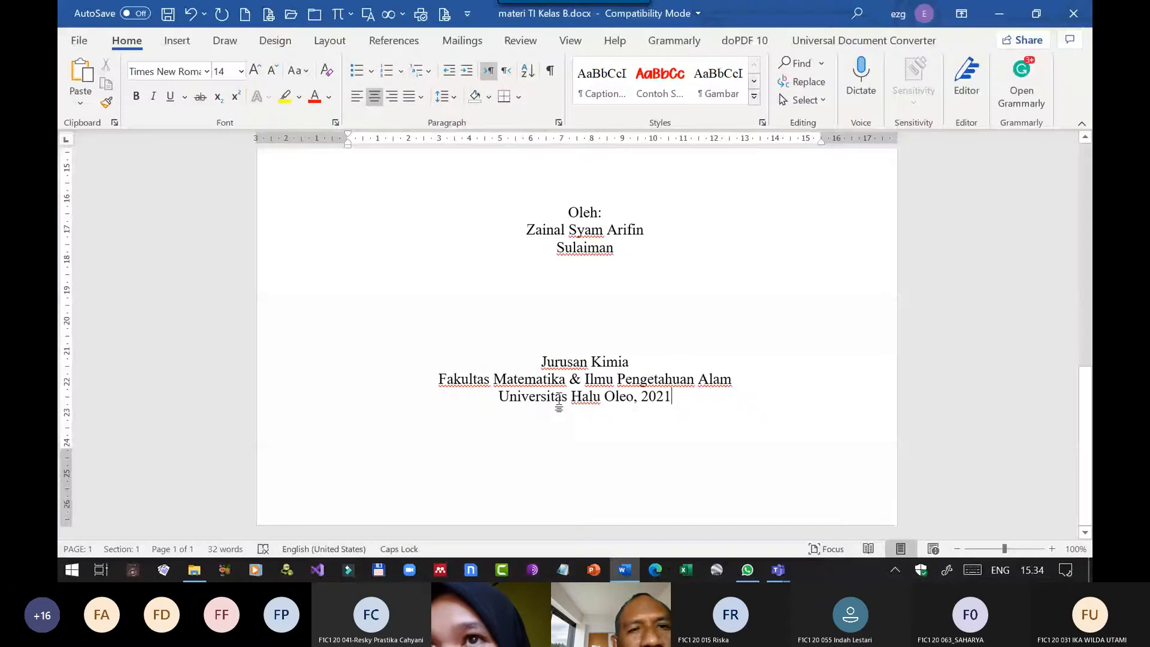
# Start saving a copy of the cover document and choose the 20202 > Kelas A folder as its location.
pyautogui.click(79, 40)
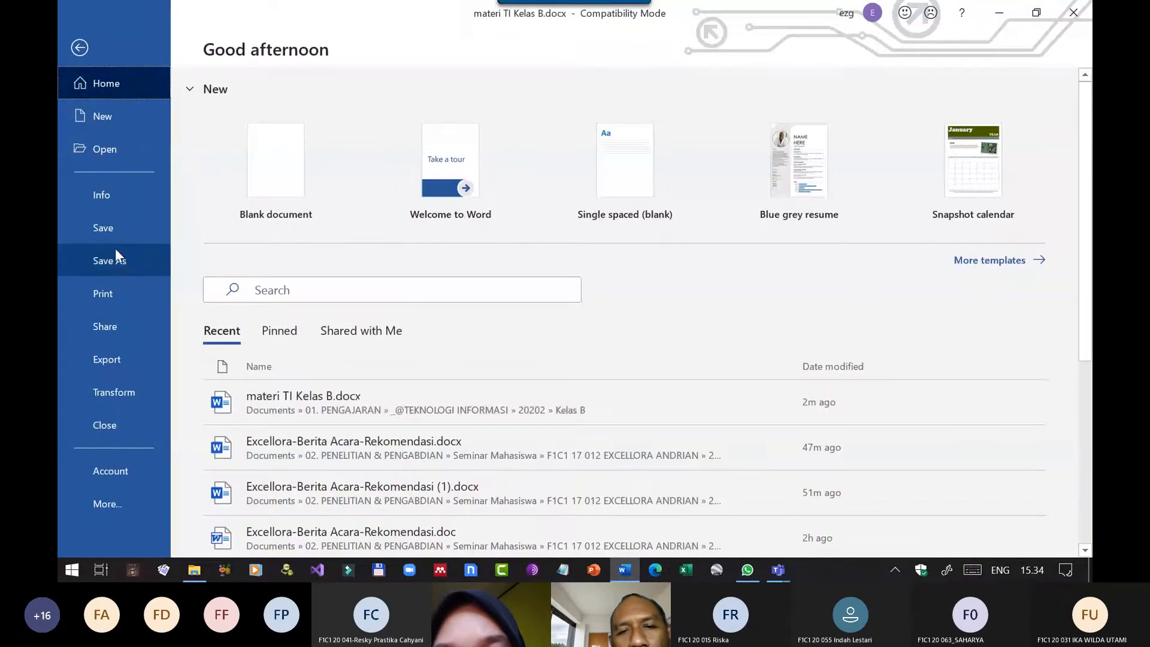
pyautogui.click(115, 252)
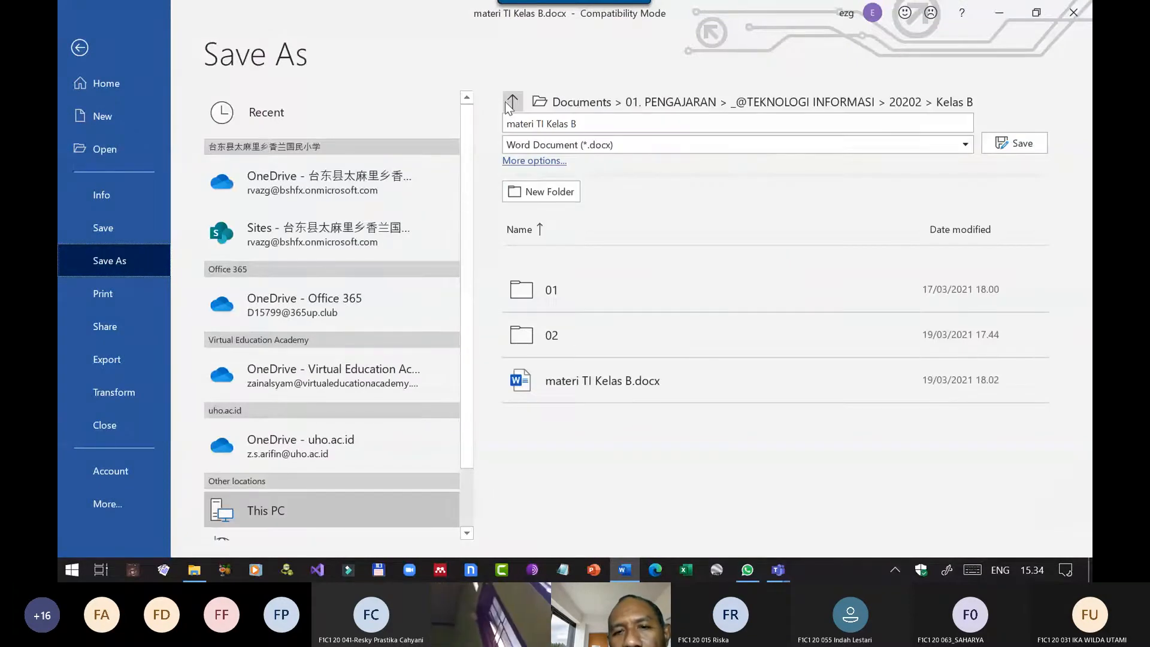
pyautogui.click(507, 106)
pyautogui.click(506, 103)
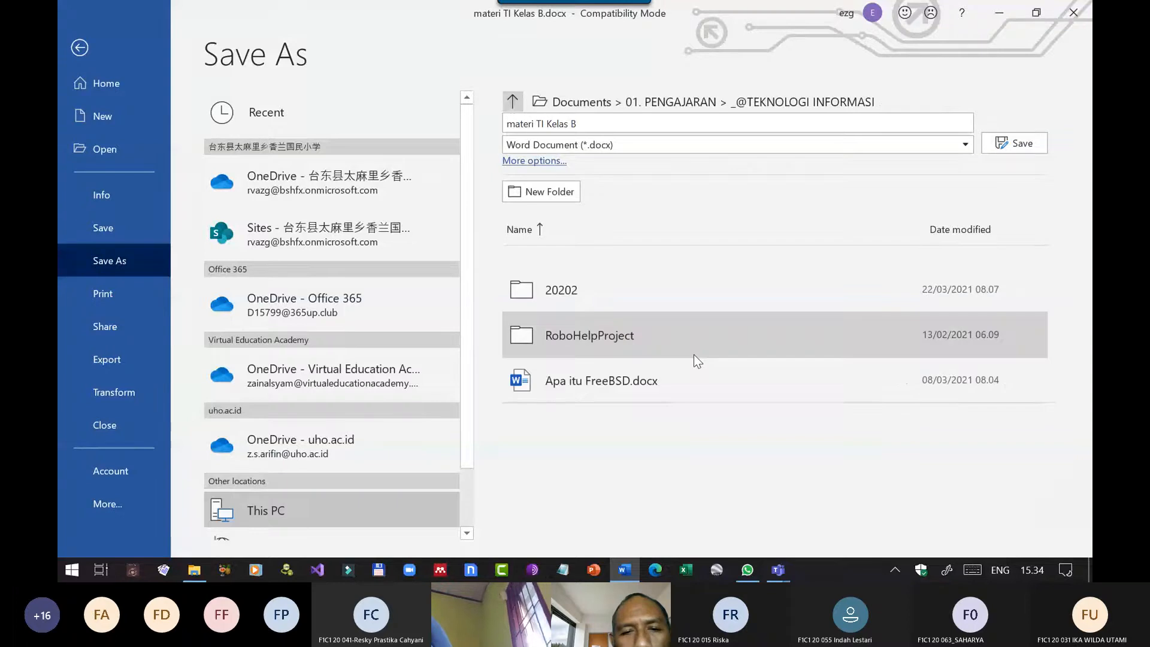
pyautogui.click(598, 289)
pyautogui.click(595, 290)
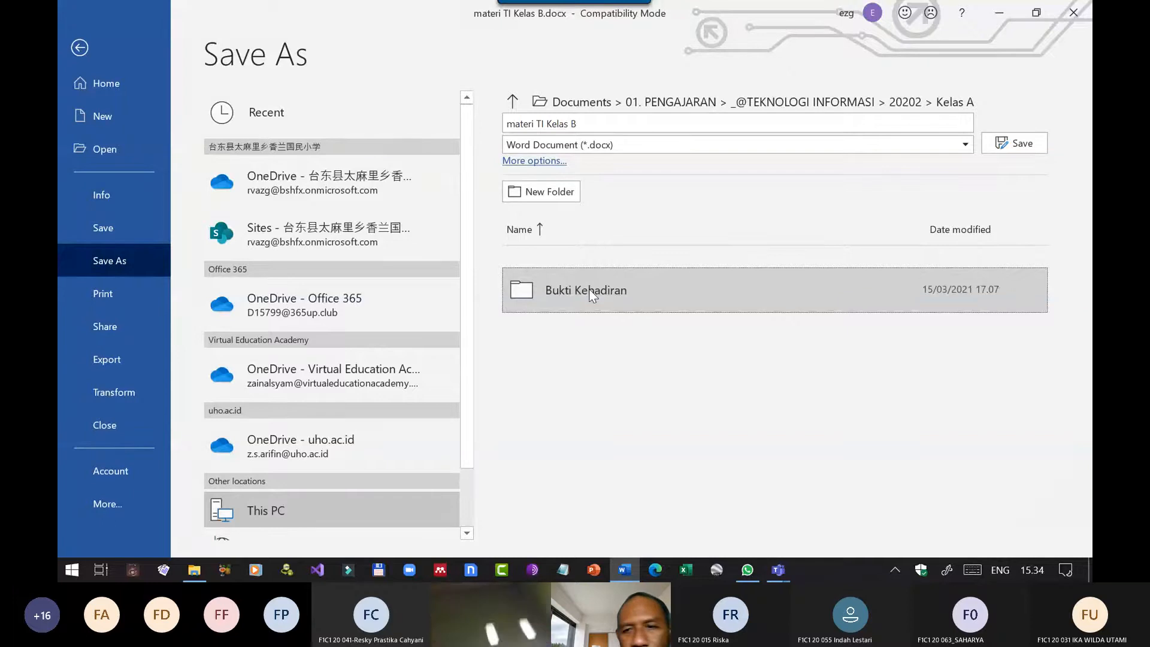
# Name the copy "PRAKTEK materi TI Kelas A" and save it as a Word document.
pyautogui.click(600, 123)
pyautogui.press('BackSpace')
pyautogui.write('A')
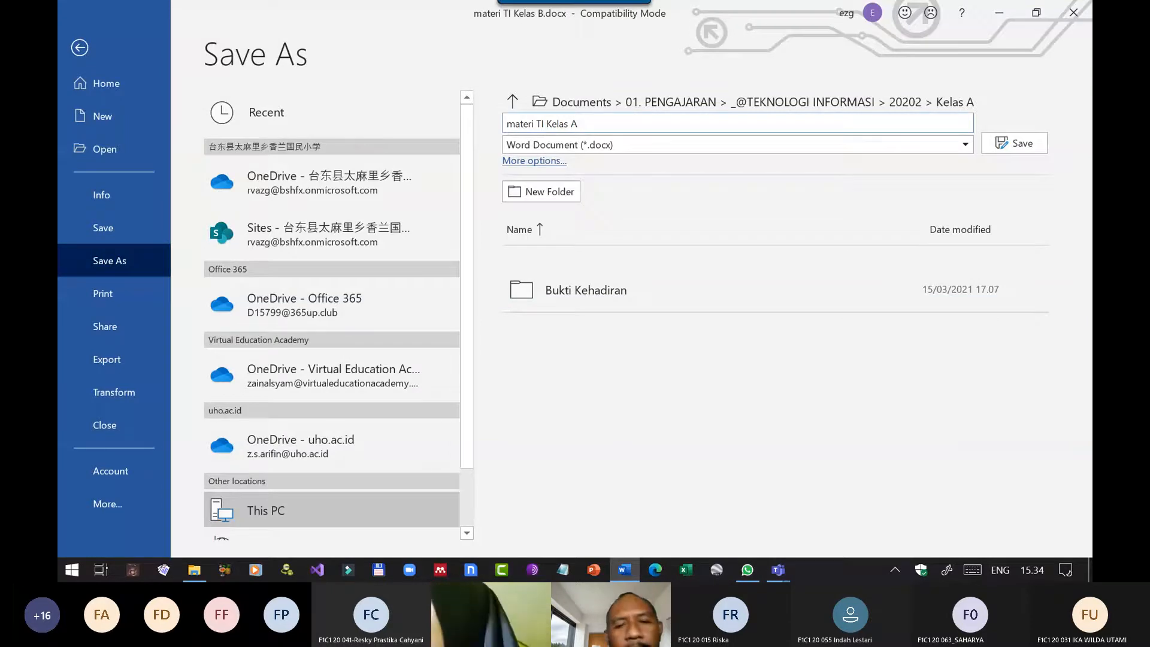
pyautogui.press('Home')
pyautogui.write('PRAK')
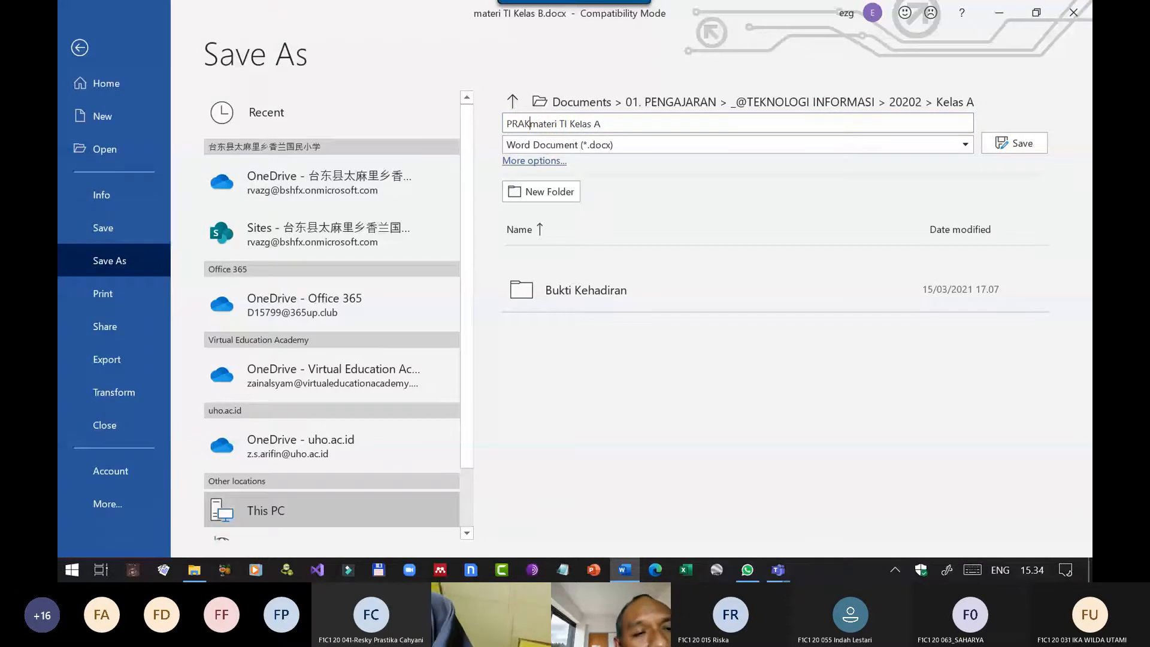
pyautogui.write('TEK')
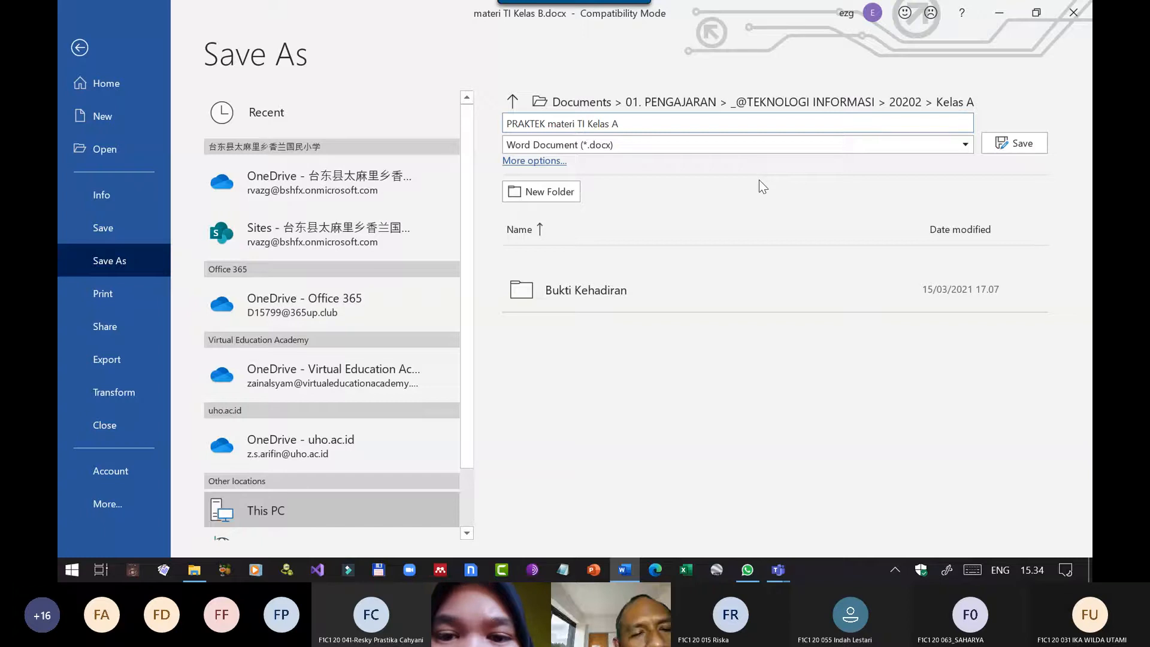
pyautogui.click(1020, 143)
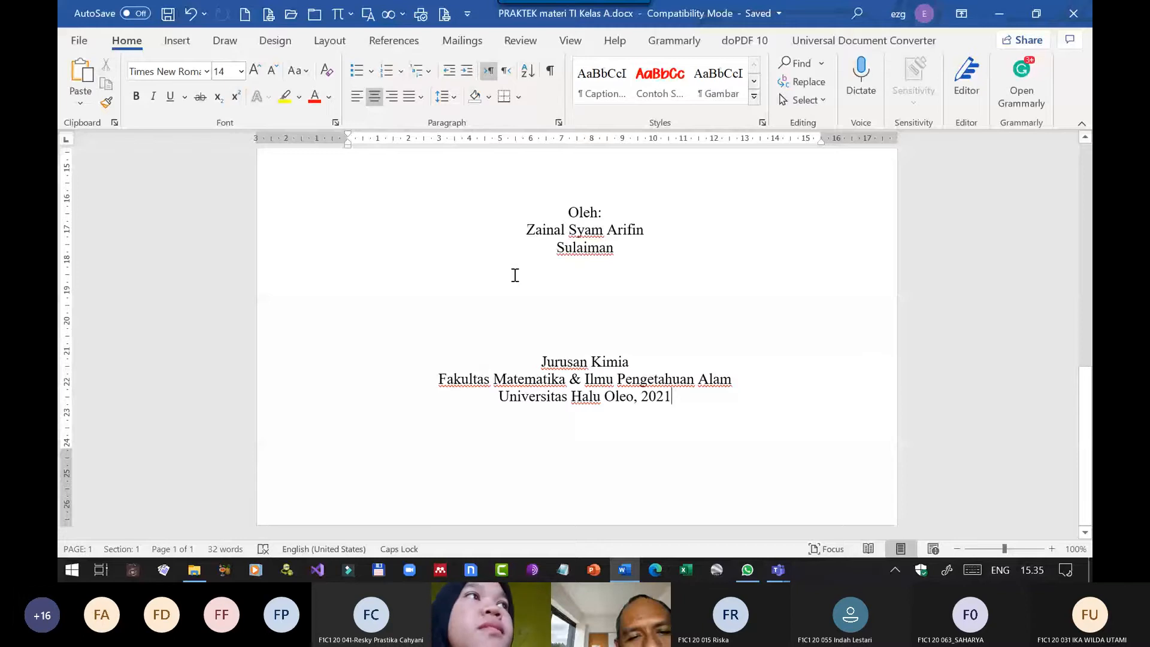
# Insert a page break after the university line on the cover page, and undo it.
pyautogui.click(331, 42)
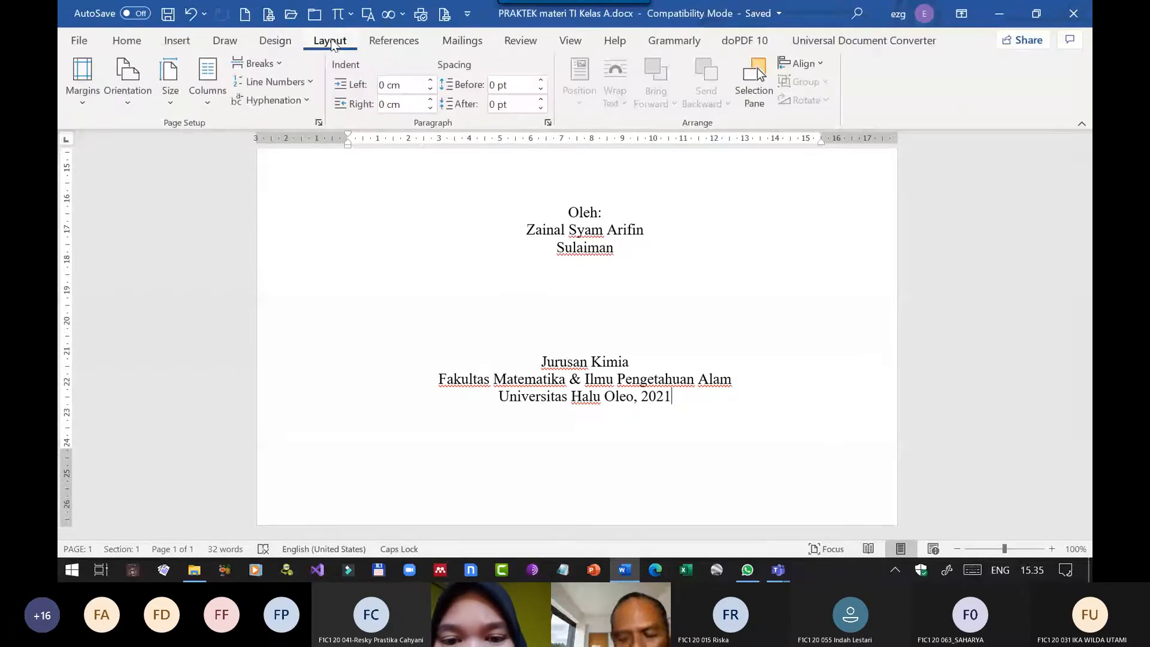
pyautogui.click(257, 63)
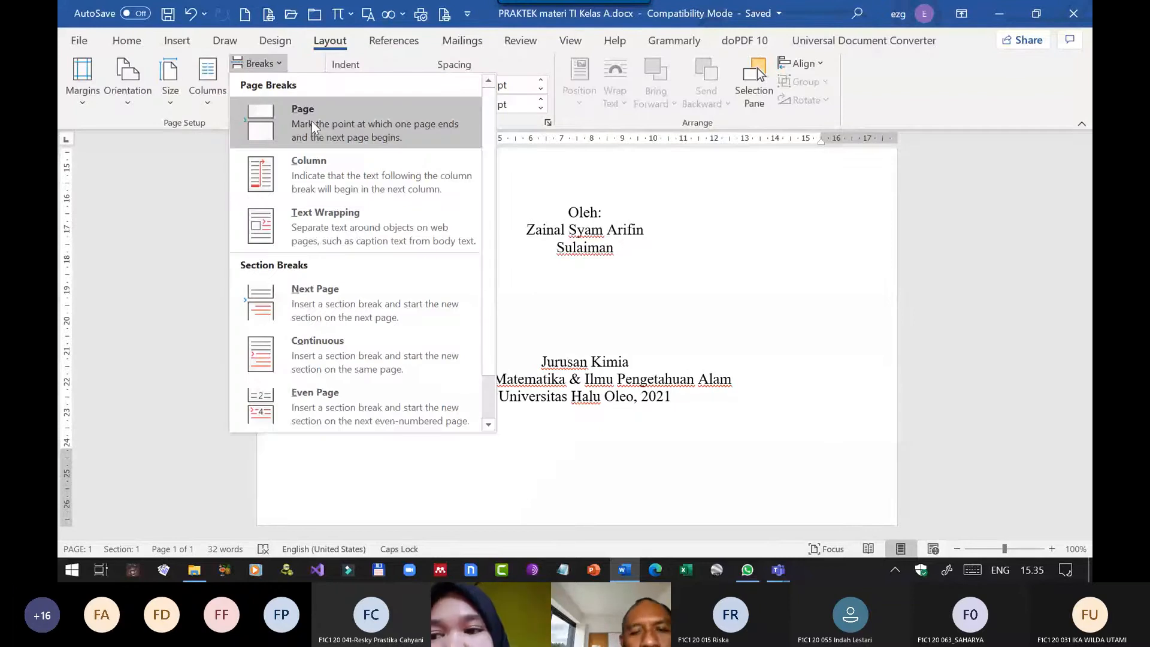
pyautogui.click(311, 118)
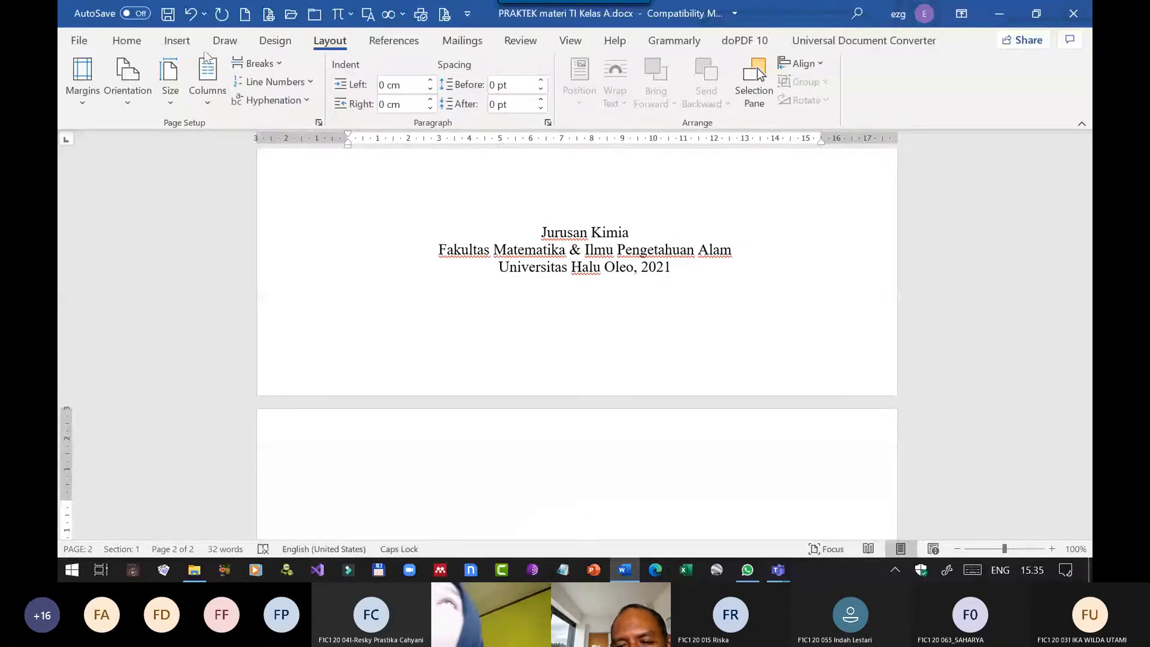
pyautogui.click(191, 15)
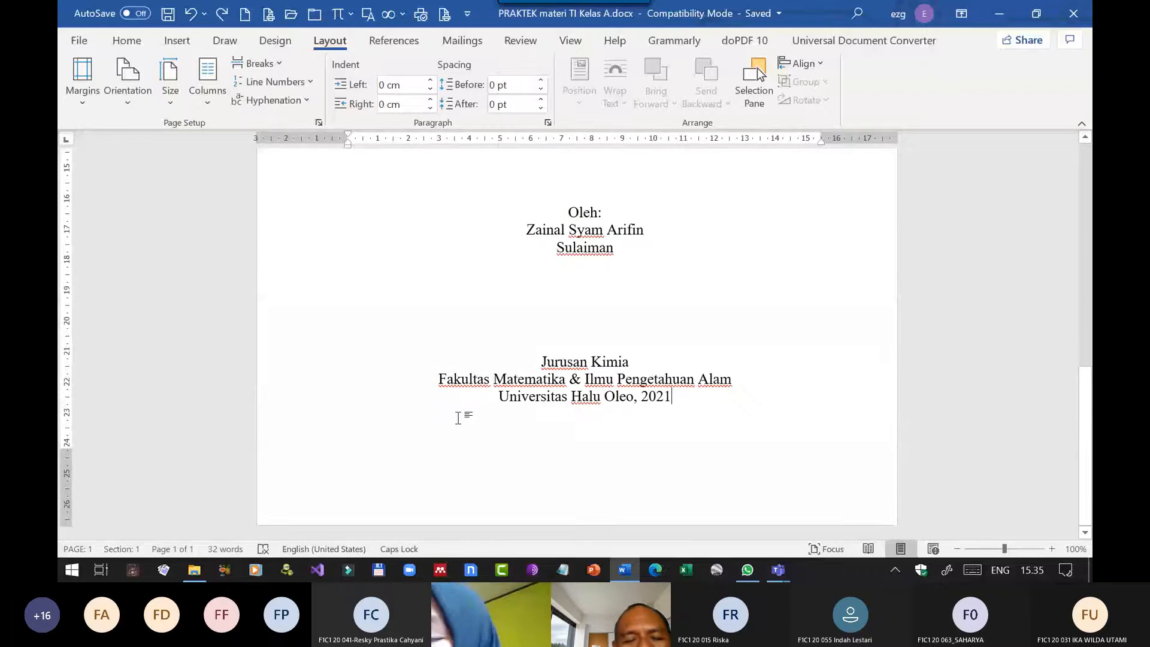
# Insert a page break at the end of the cover page's university line to start a second page.
pyautogui.hotkey('ctrl', 'Return')
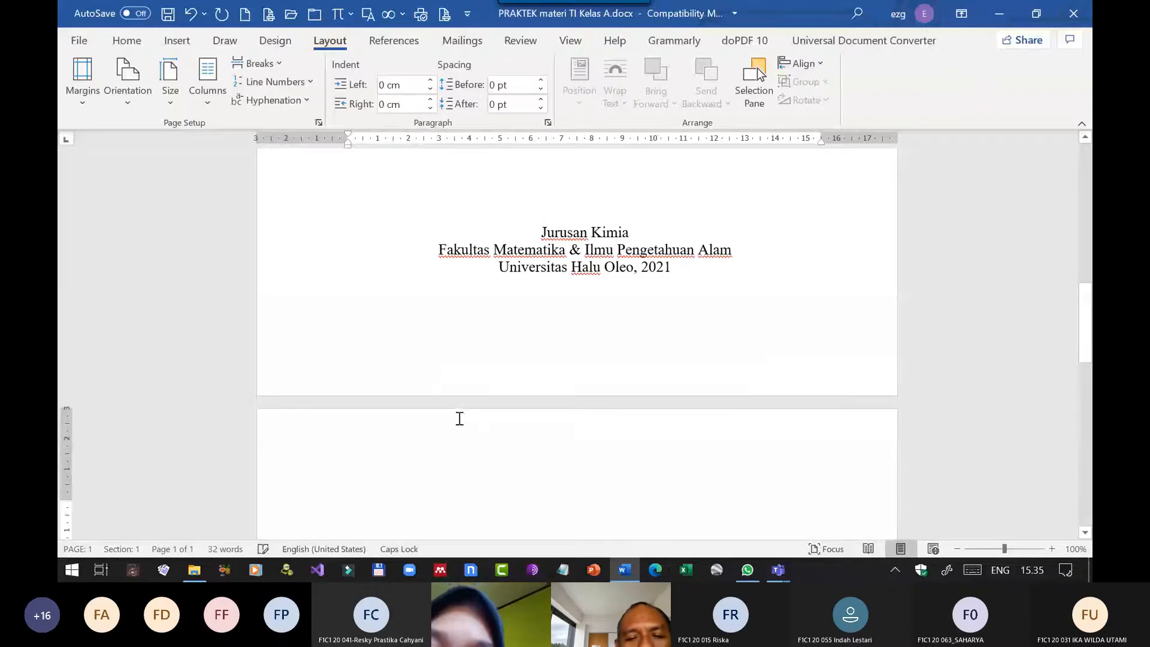
pyautogui.click(895, 570)
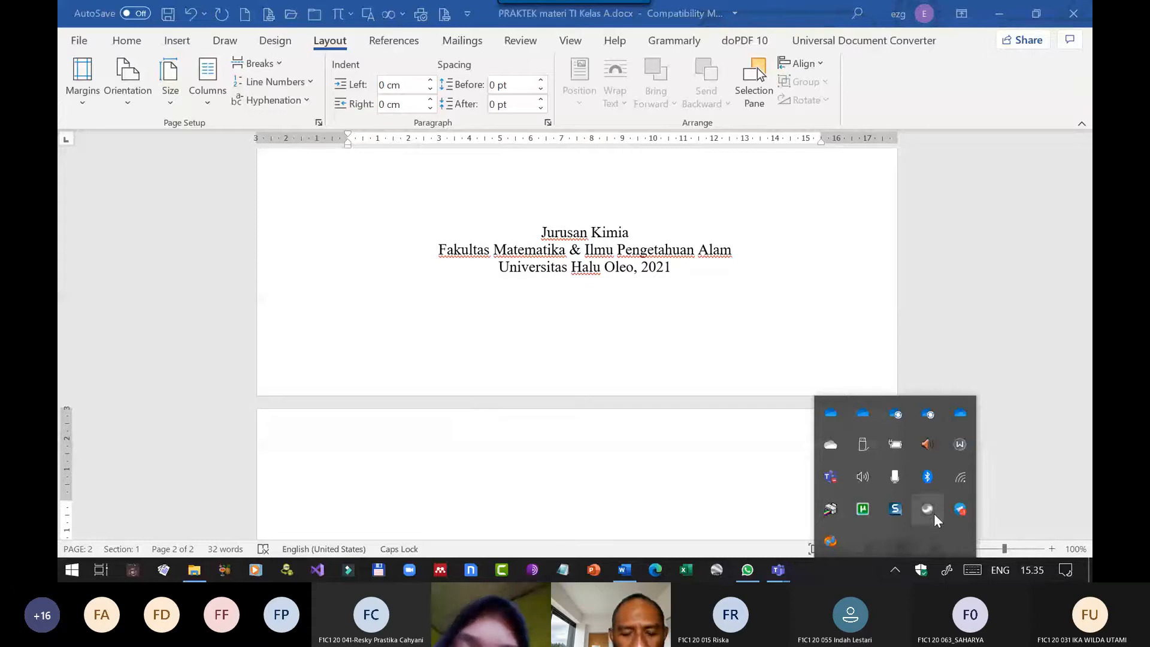
pyautogui.moveTo(929, 510)
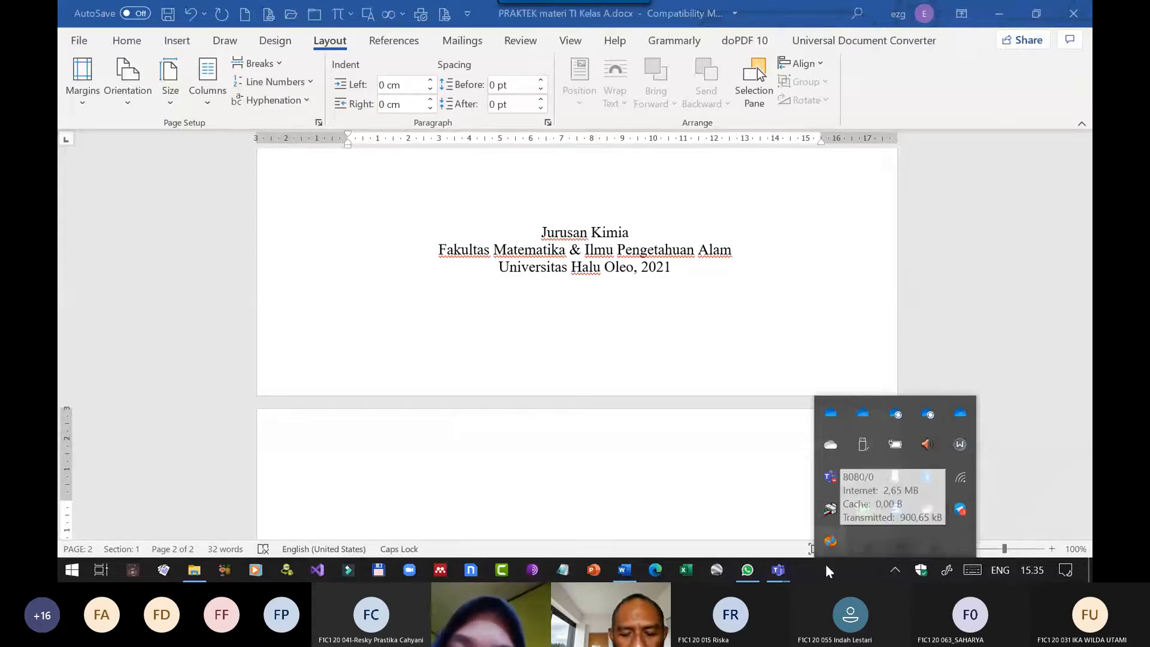
pyautogui.click(678, 521)
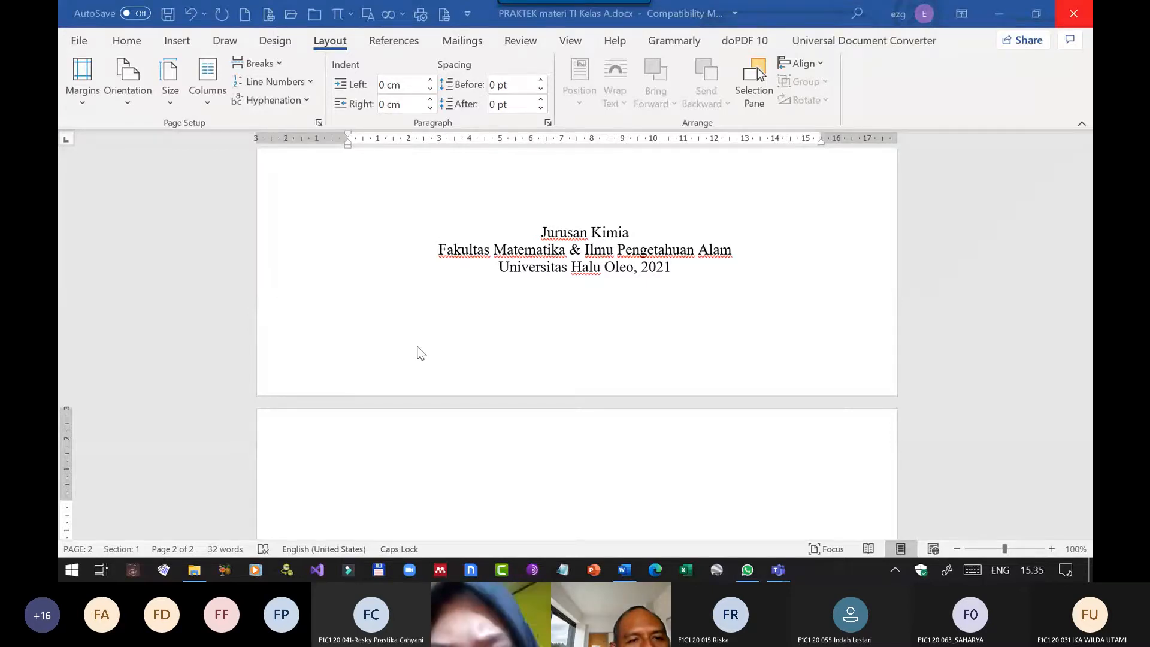
# Write the centred heading "HALAMAN PENGESAHAN" on the second page and a left-aligned line "Judul Proposal:" below it.
pyautogui.click(611, 480)
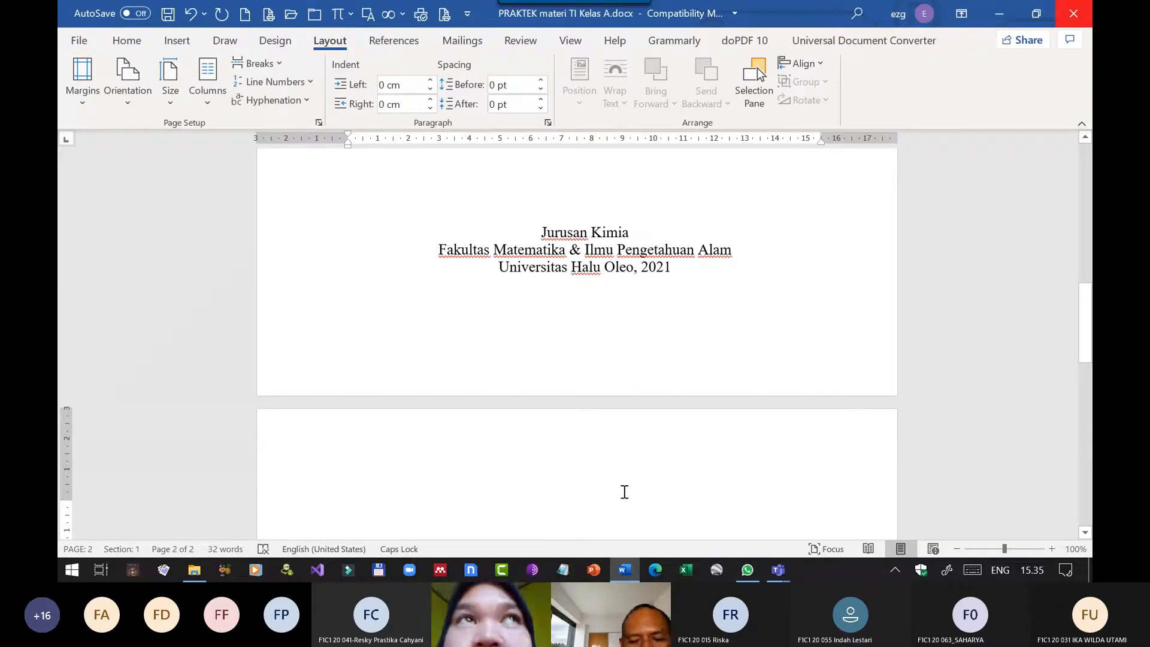
pyautogui.write('HAL')
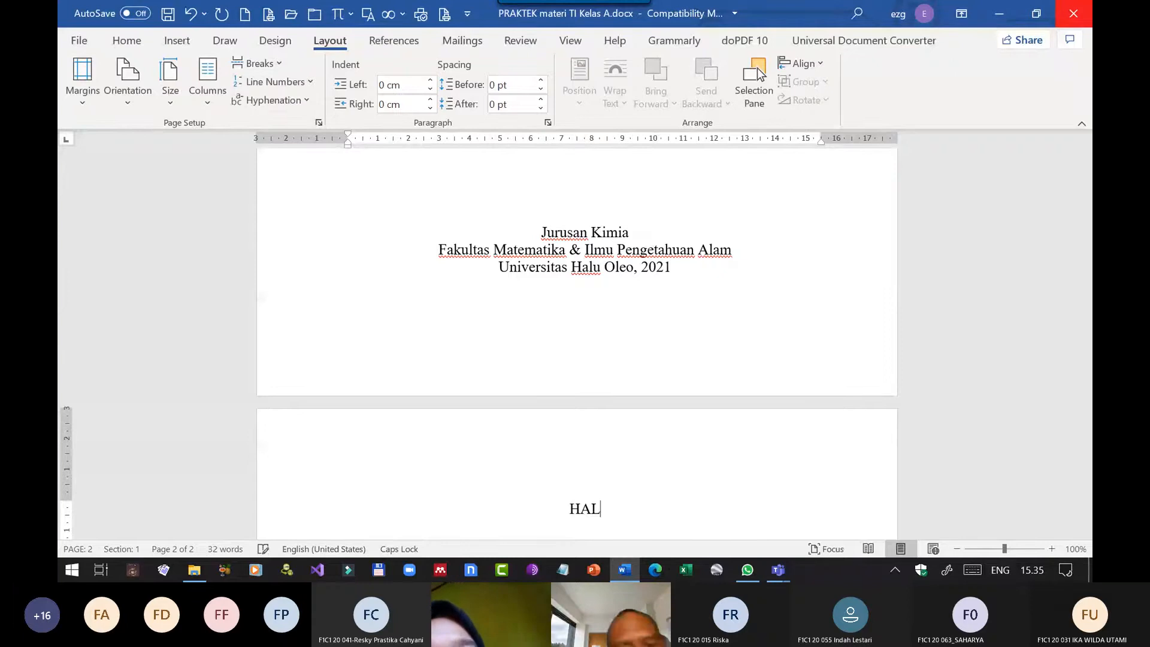
pyautogui.write('AMAN')
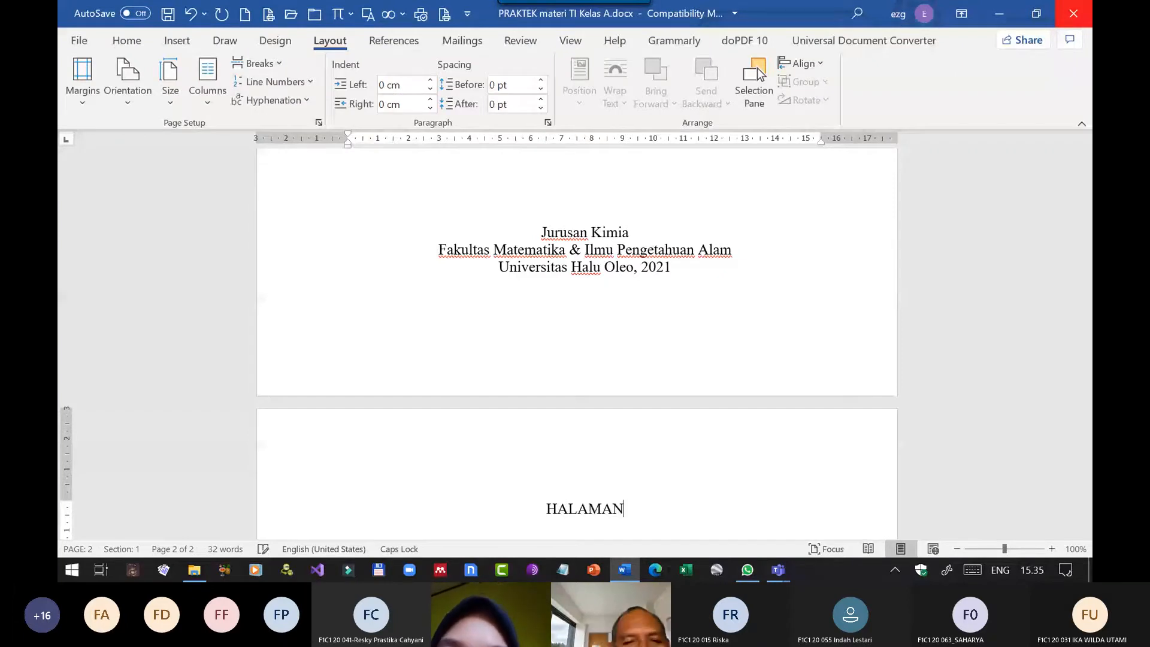
pyautogui.write(' PENGESAHAN')
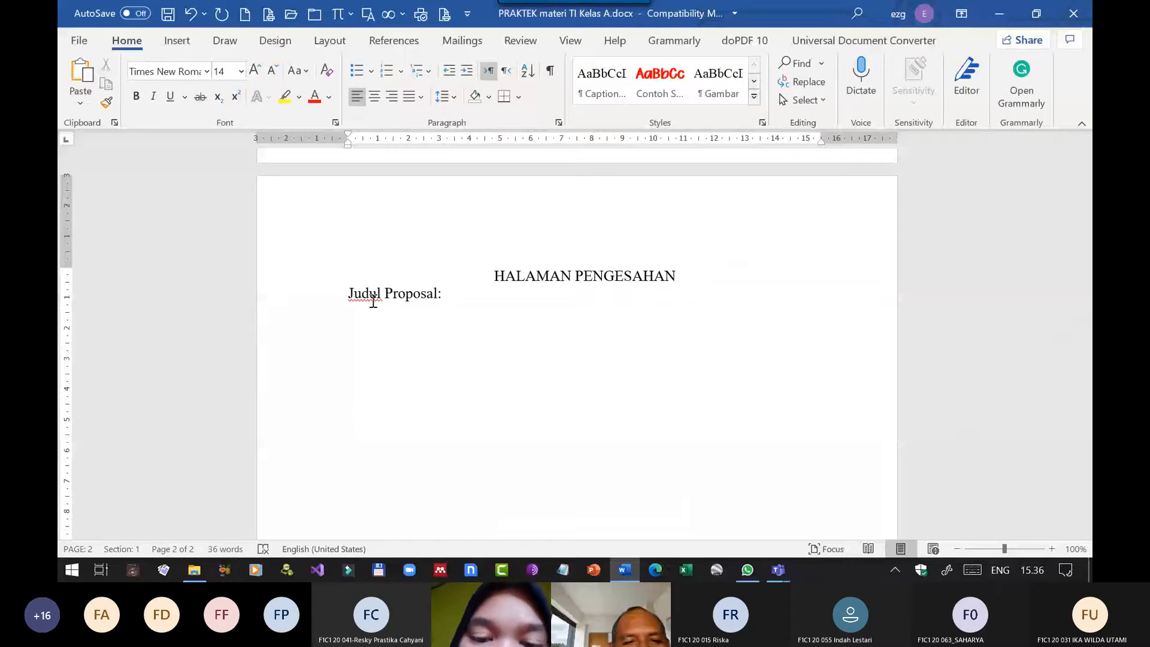
# Copy the research title from the cover page and preview pasting it with source formatting after "Judul Proposal:".
pyautogui.scroll(10, 373, 301)
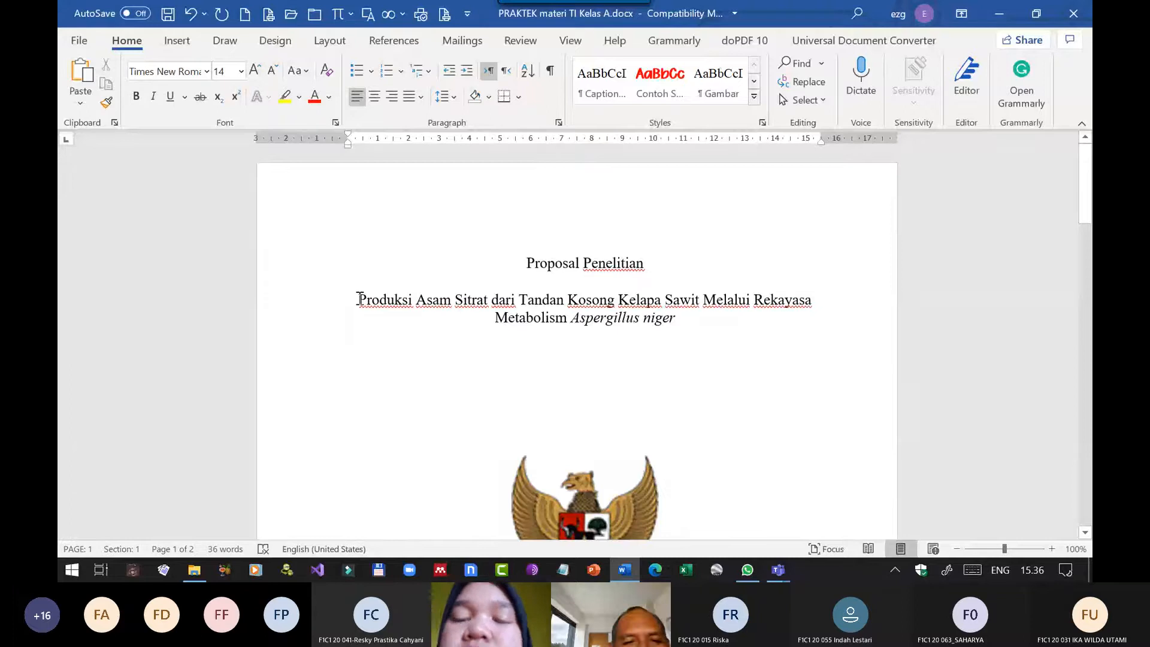
pyautogui.moveTo(358, 298); pyautogui.dragTo(679, 329)
pyautogui.hotkey('ctrl', 'c')
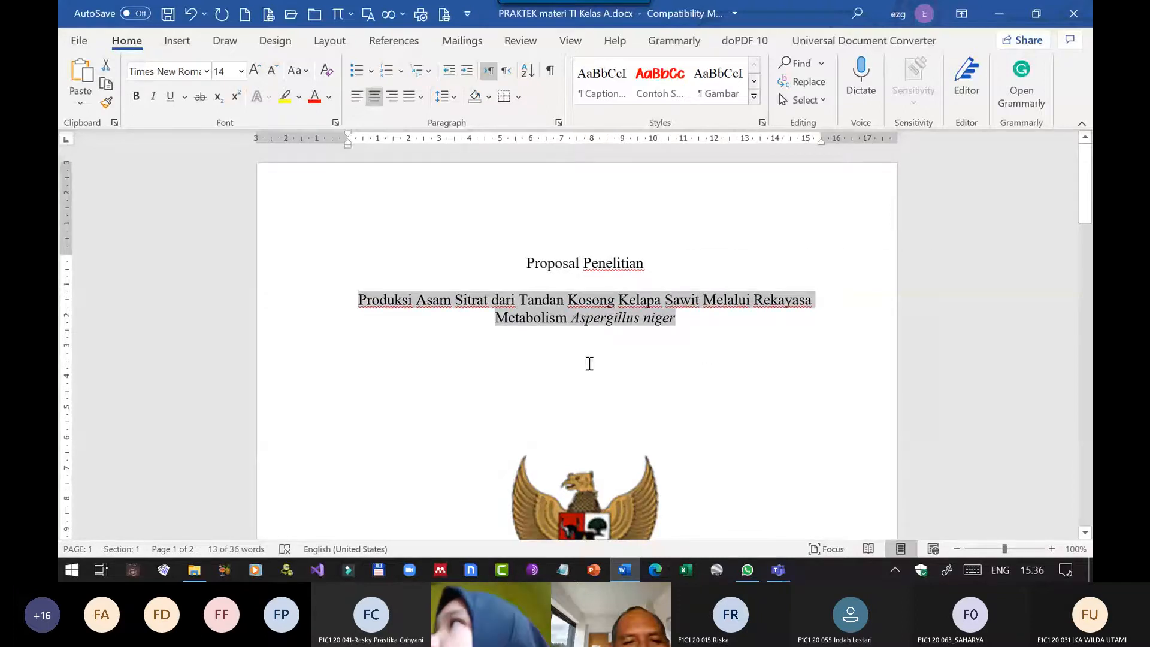
pyautogui.scroll(-4, 583, 363)
pyautogui.scroll(-6, 580, 363)
pyautogui.click(485, 272)
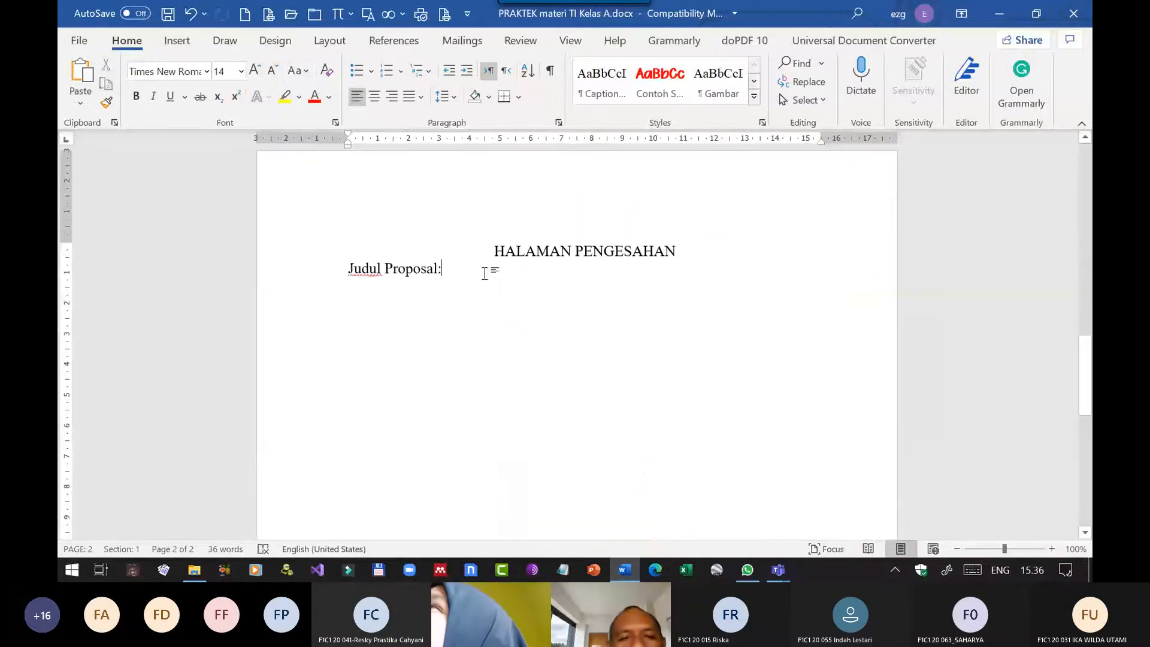
pyautogui.click(81, 103)
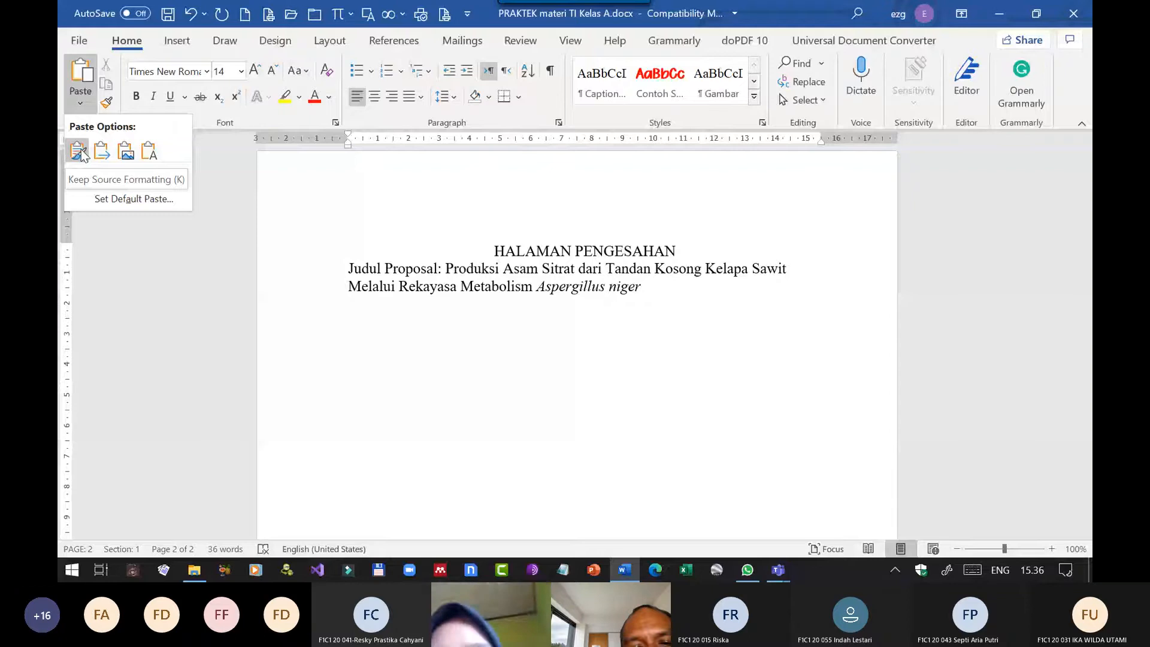
# Make "Tandan" bold in the cover page's title and paste a copy of the title after "Judul Proposal:", keeping source formatting.
pyautogui.doubleClick(551, 294)
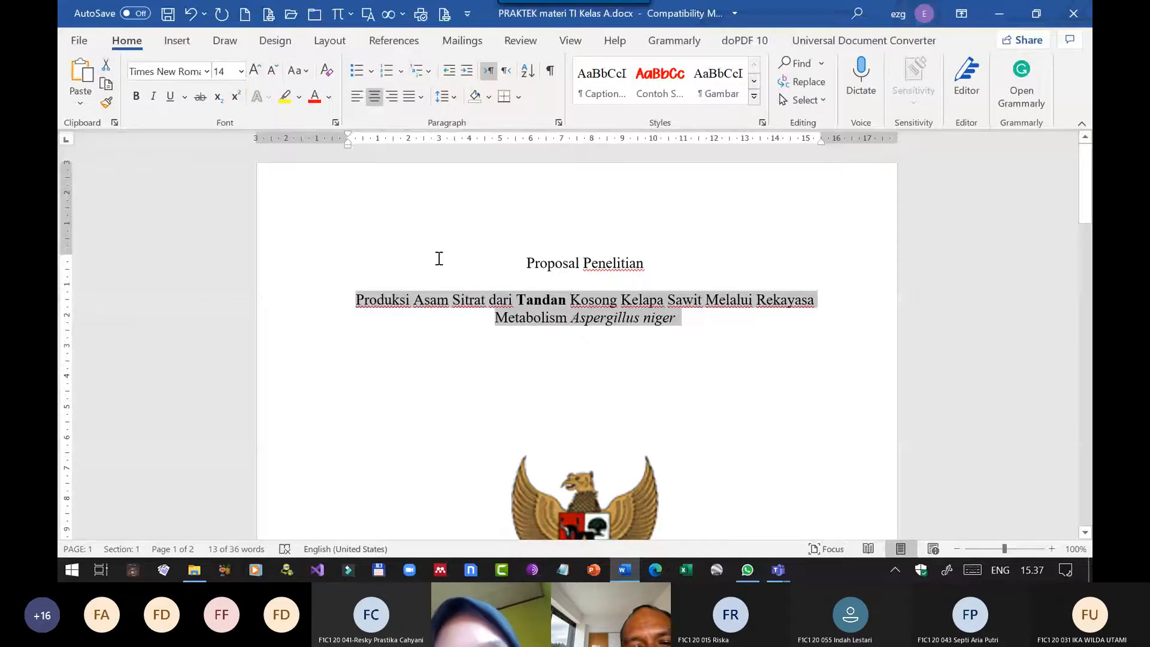
pyautogui.scroll(-10, 576, 321)
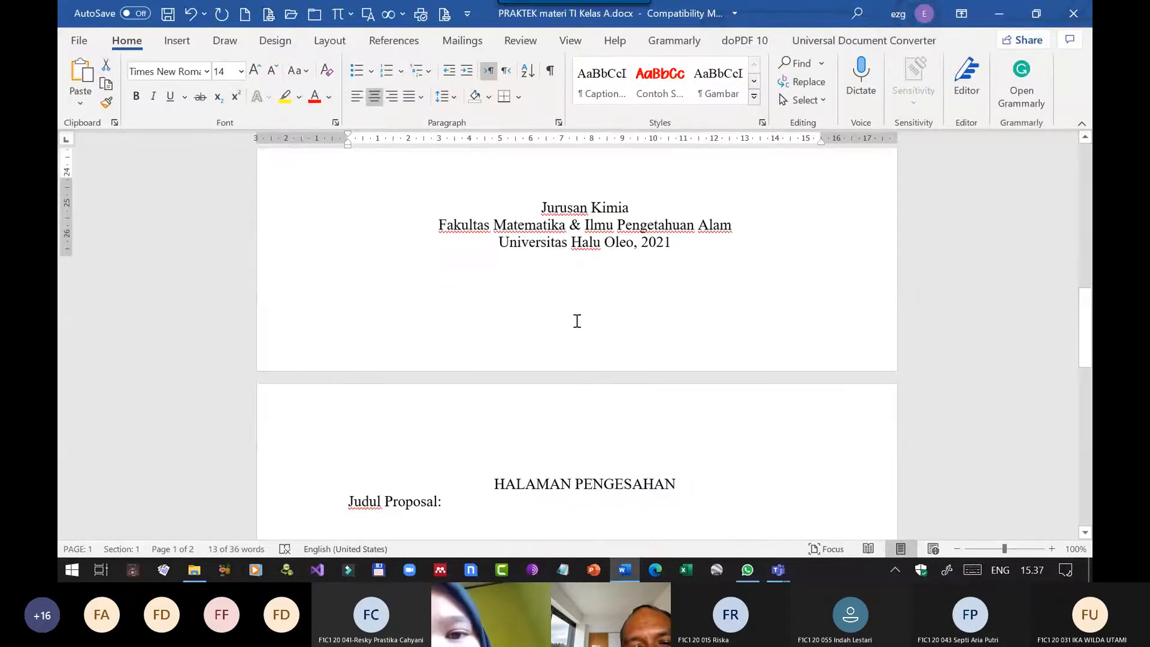
pyautogui.scroll(-4, 577, 321)
pyautogui.click(457, 269)
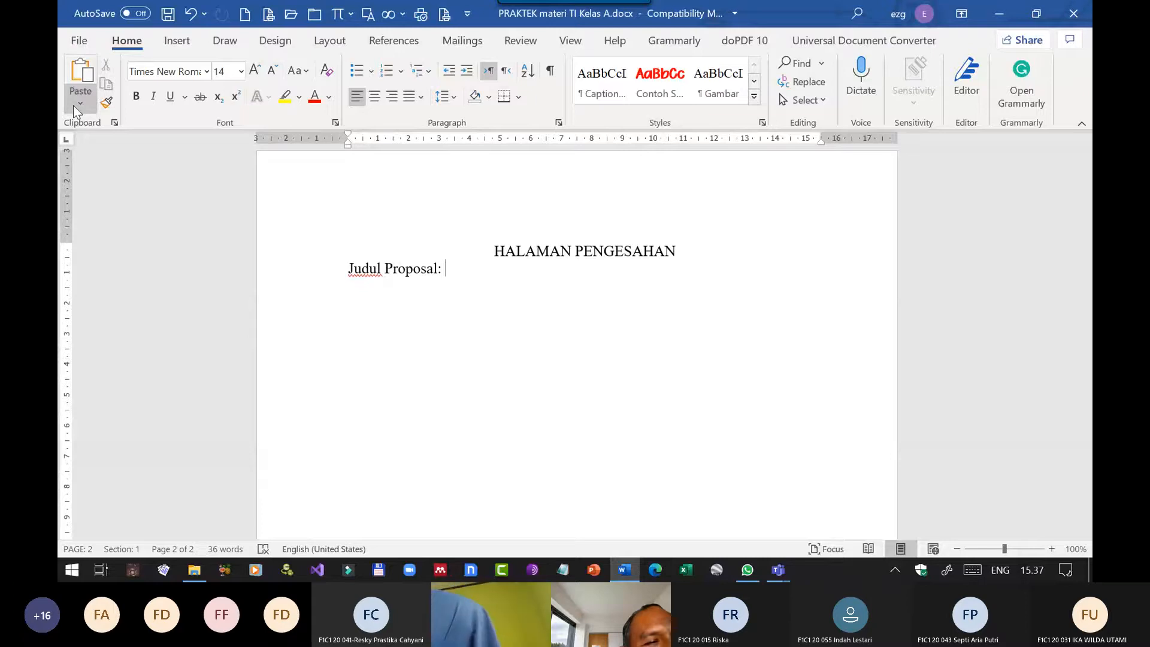
pyautogui.click(73, 105)
pyautogui.click(75, 154)
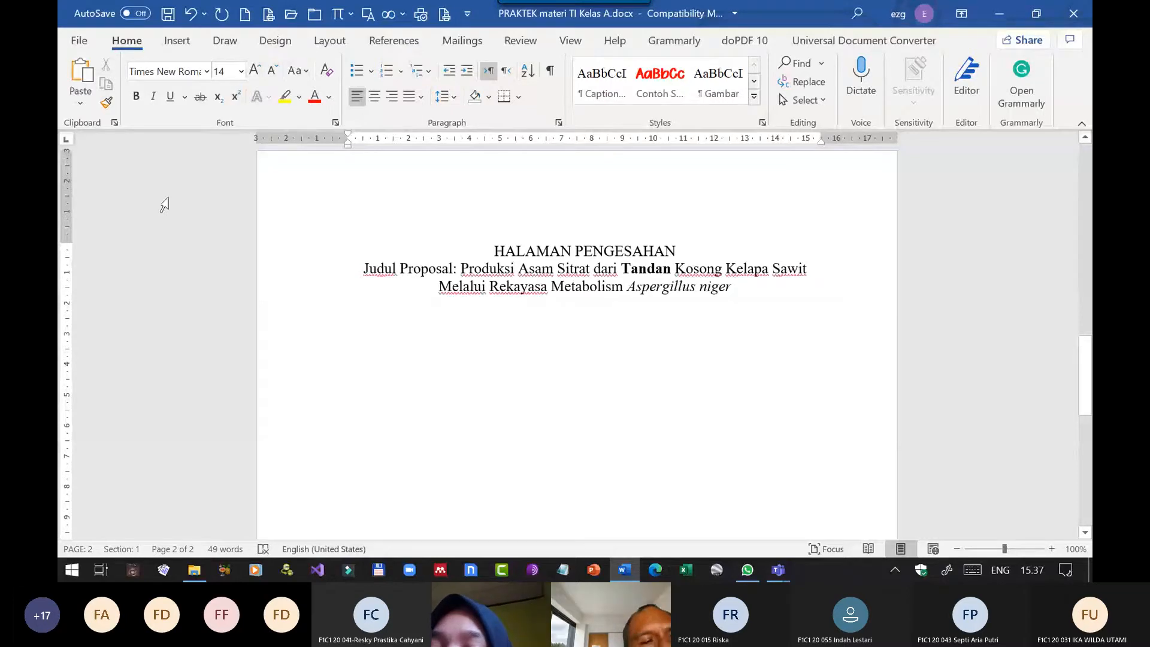
# Try pasting the title as text only after "Judul Proposal:", and undo it together with the bolding of "Tandan" on the cover.
pyautogui.click(81, 103)
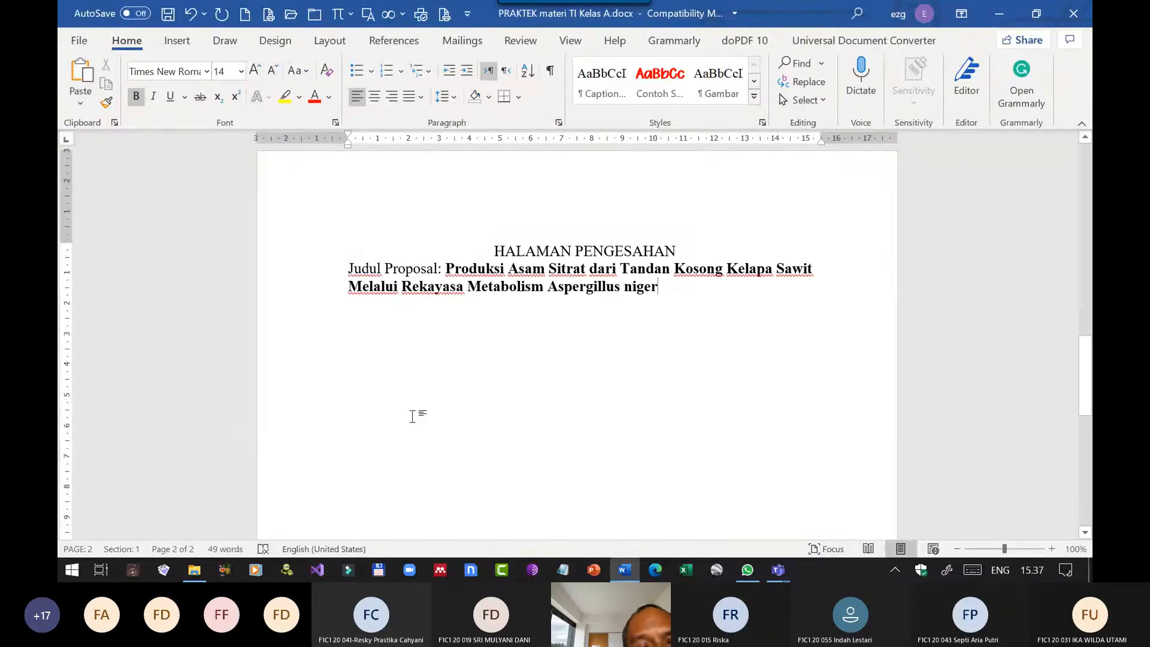
pyautogui.click(147, 150)
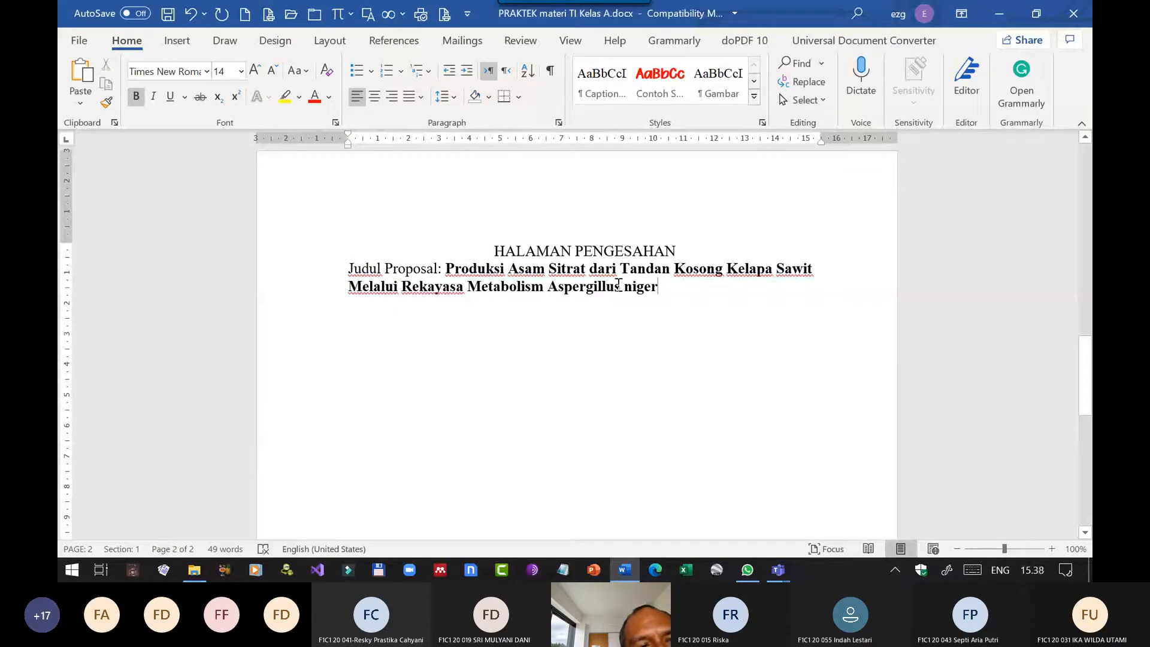
pyautogui.click(192, 14)
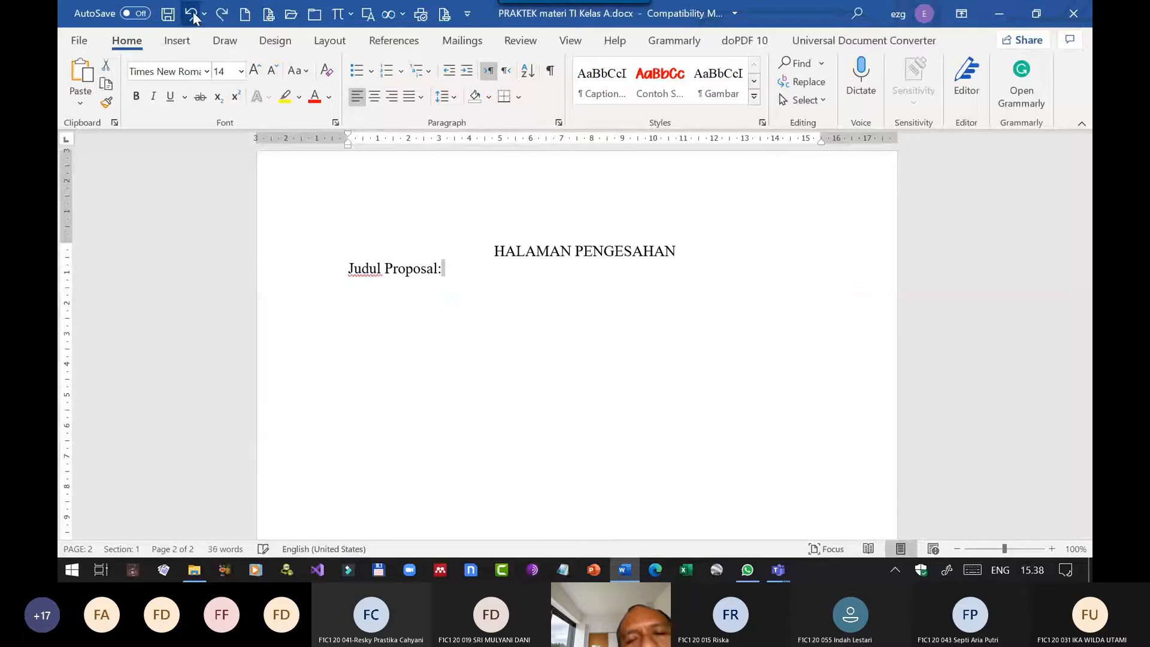
pyautogui.click(191, 15)
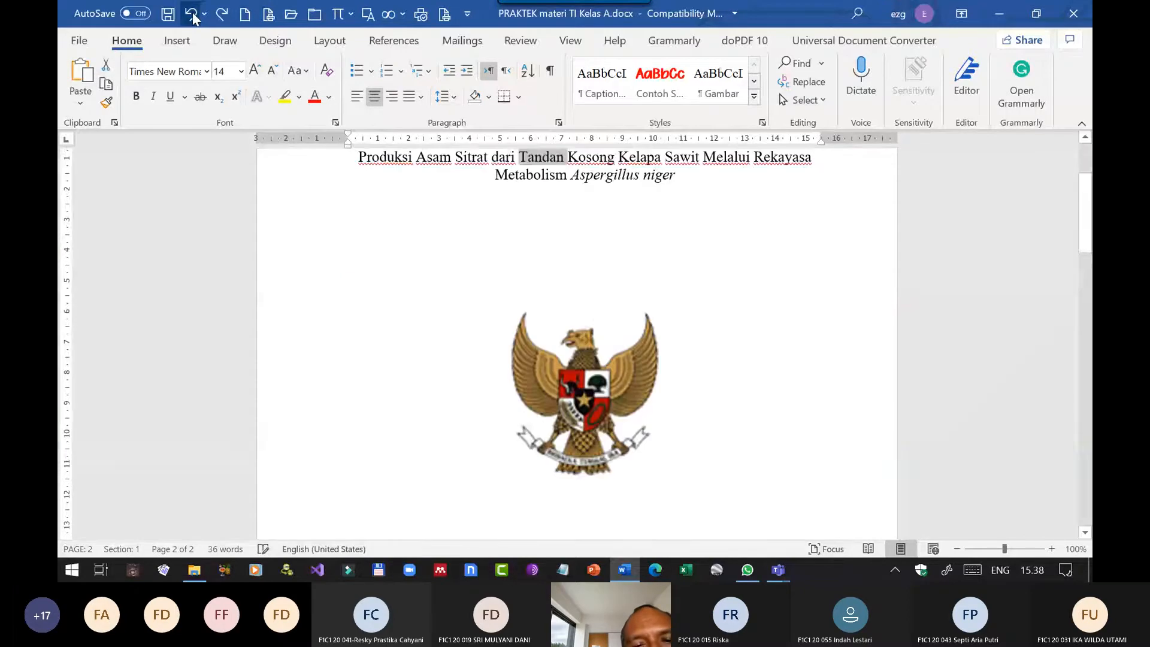
# Copy the full research title from the cover page and return to the end of the "Judul Proposal:" line.
pyautogui.click(605, 175)
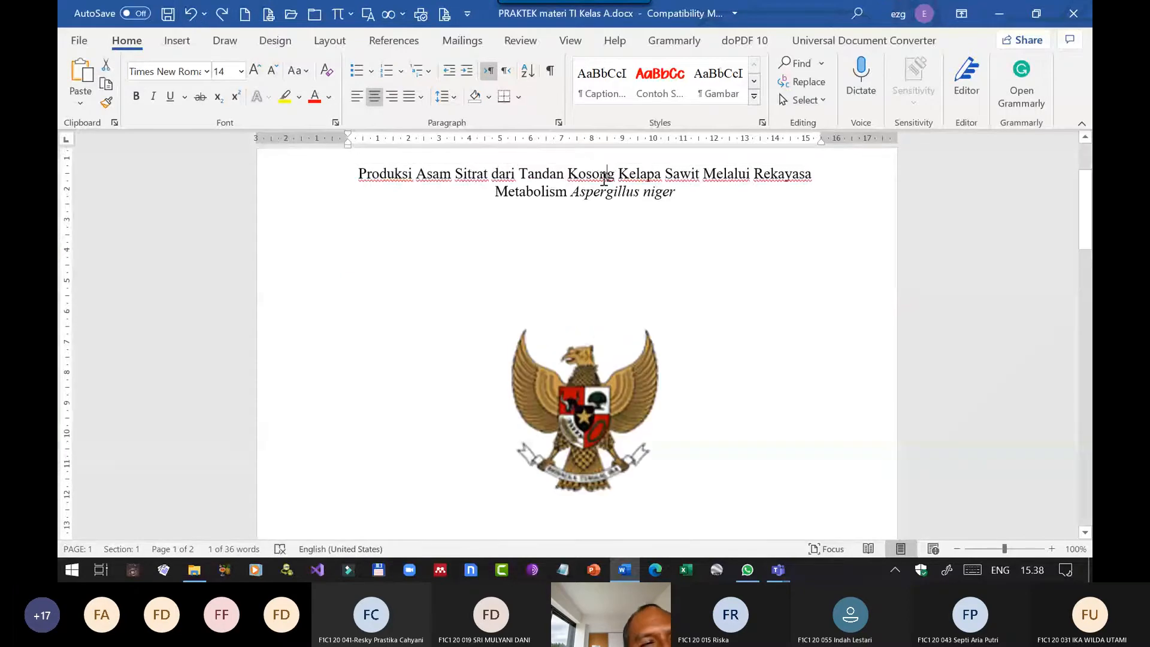
pyautogui.moveTo(680, 190); pyautogui.dragTo(362, 171)
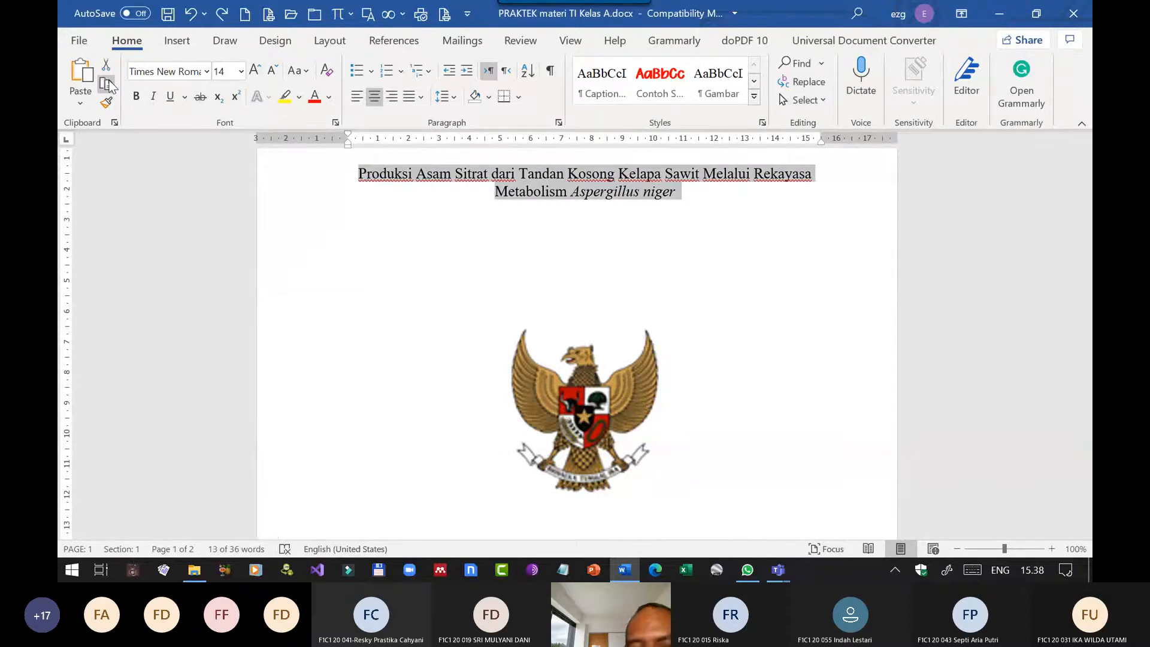
pyautogui.click(109, 87)
pyautogui.scroll(-10, 677, 285)
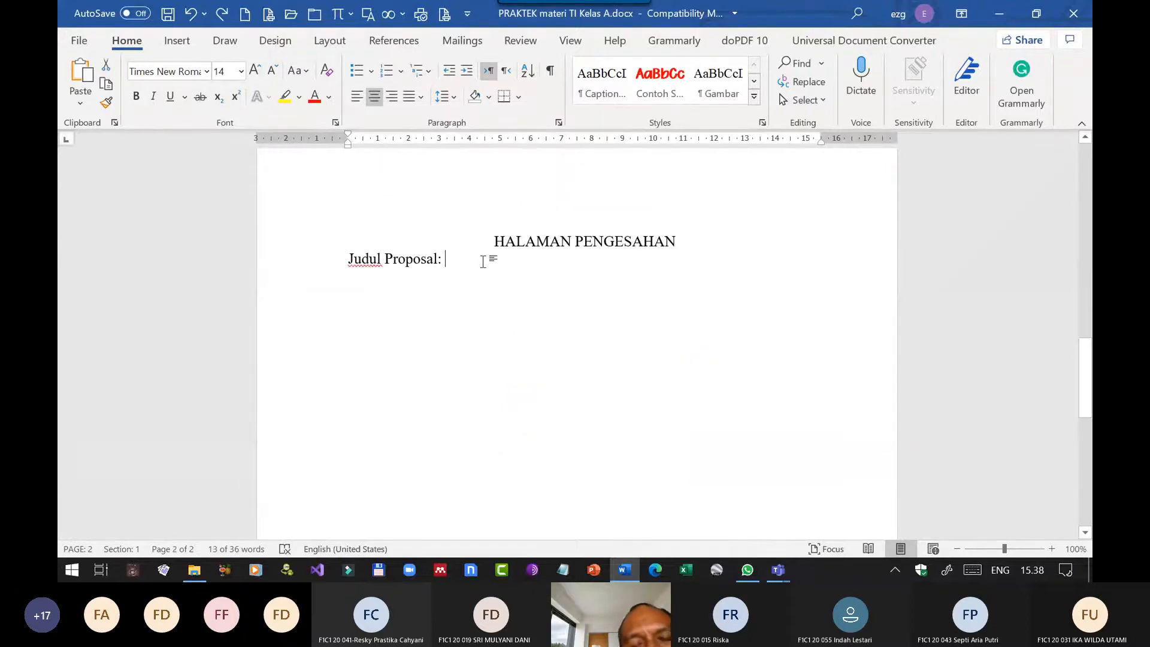
pyautogui.click(482, 262)
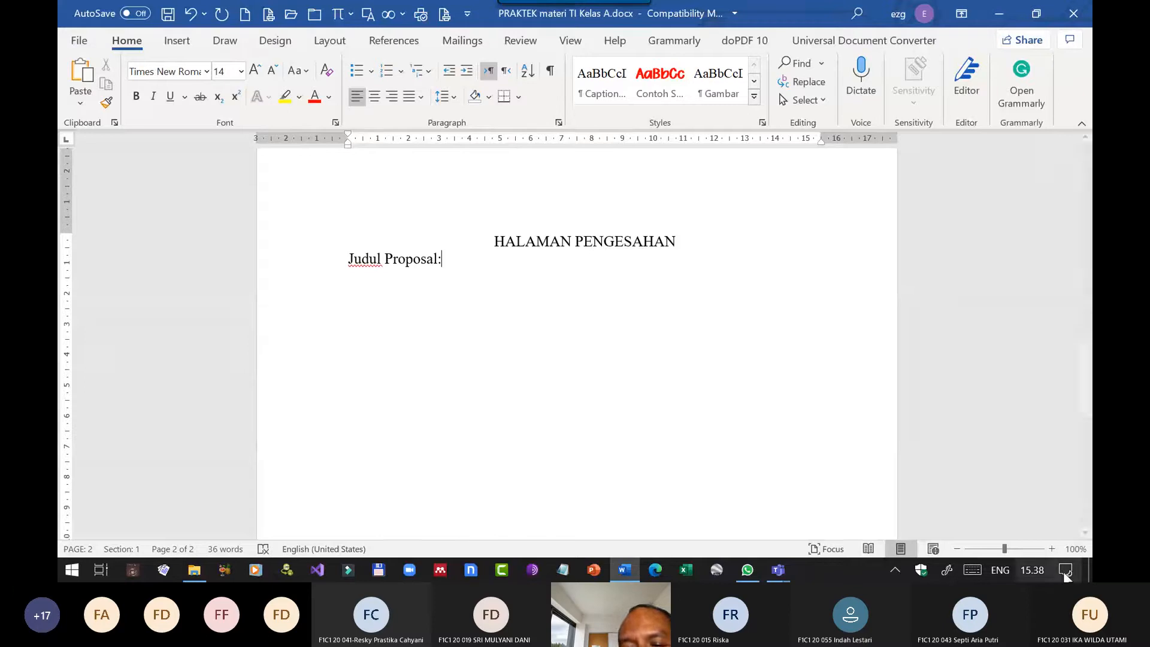
# Open the On-Screen Keyboard from the PortableApps launcher.
pyautogui.click(900, 568)
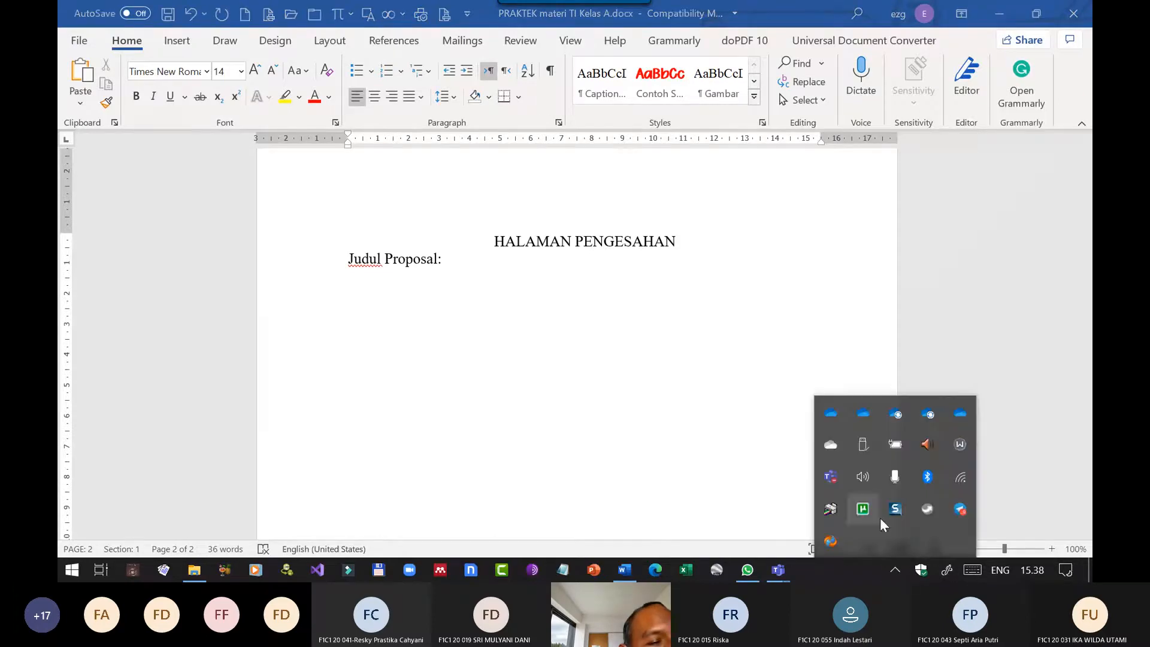
pyautogui.click(930, 506)
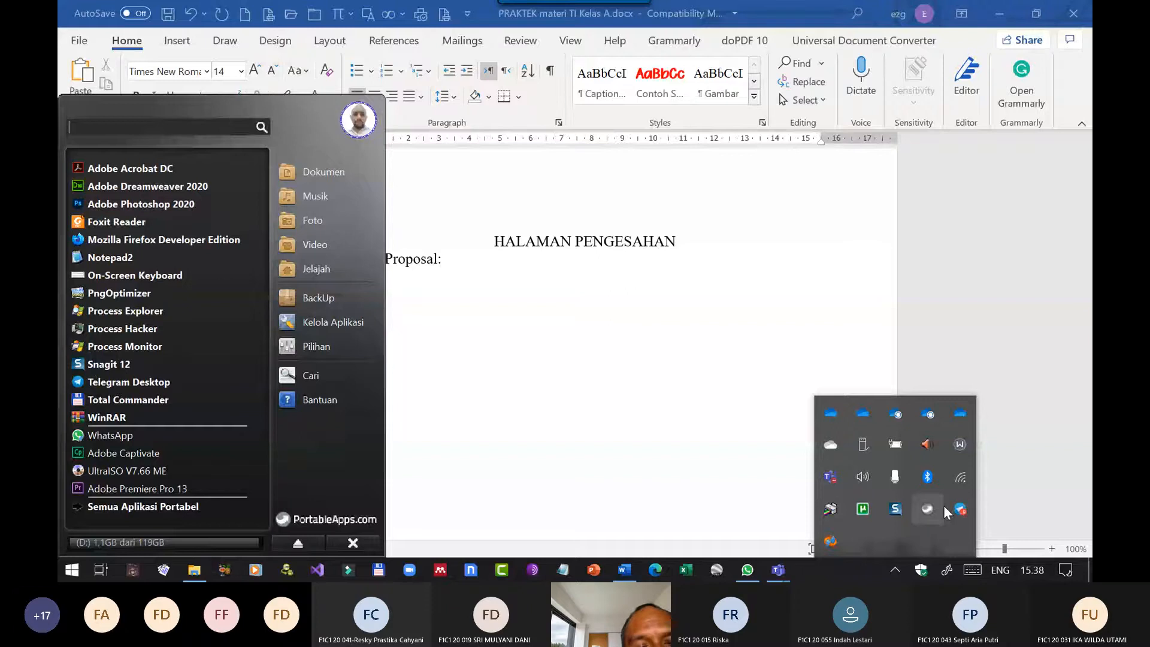
pyautogui.click(135, 276)
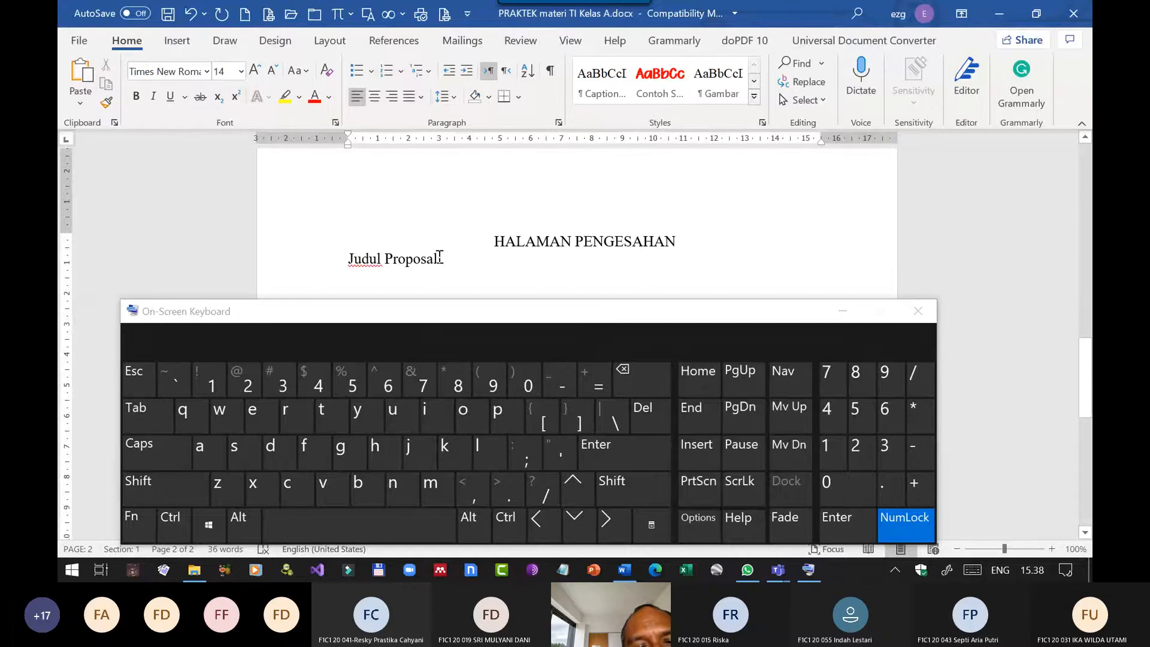
# Insert a tab before and after the colon in the "Judul Proposal" line and paste the copied title there as text only.
pyautogui.click(439, 258)
pyautogui.click(155, 408)
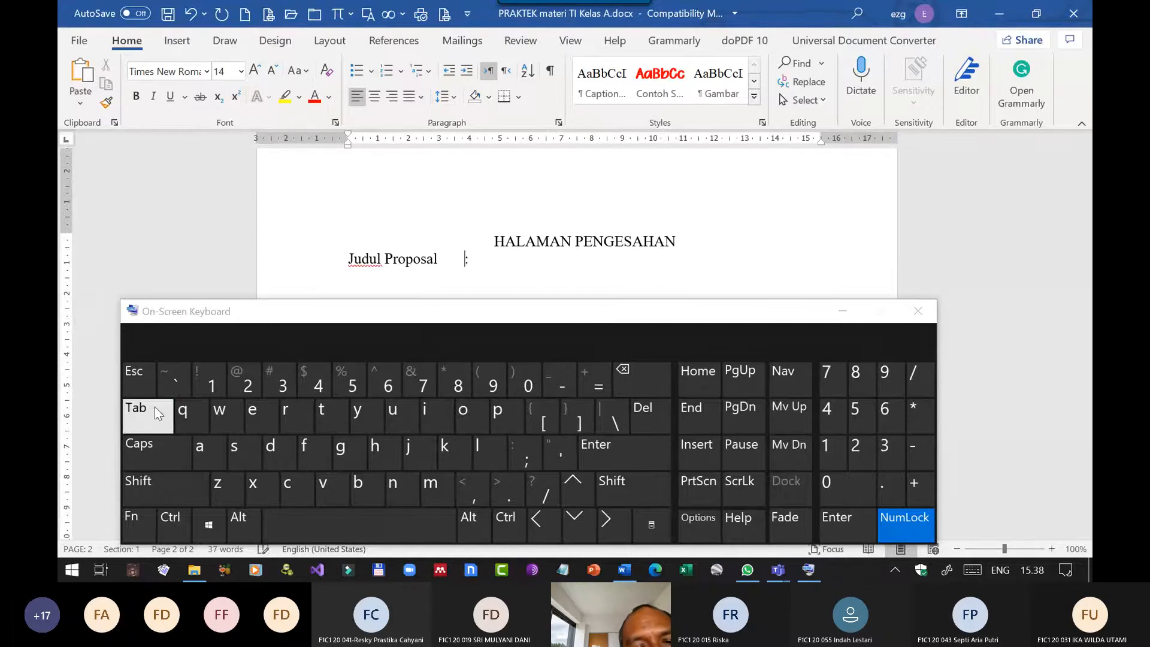
pyautogui.click(491, 260)
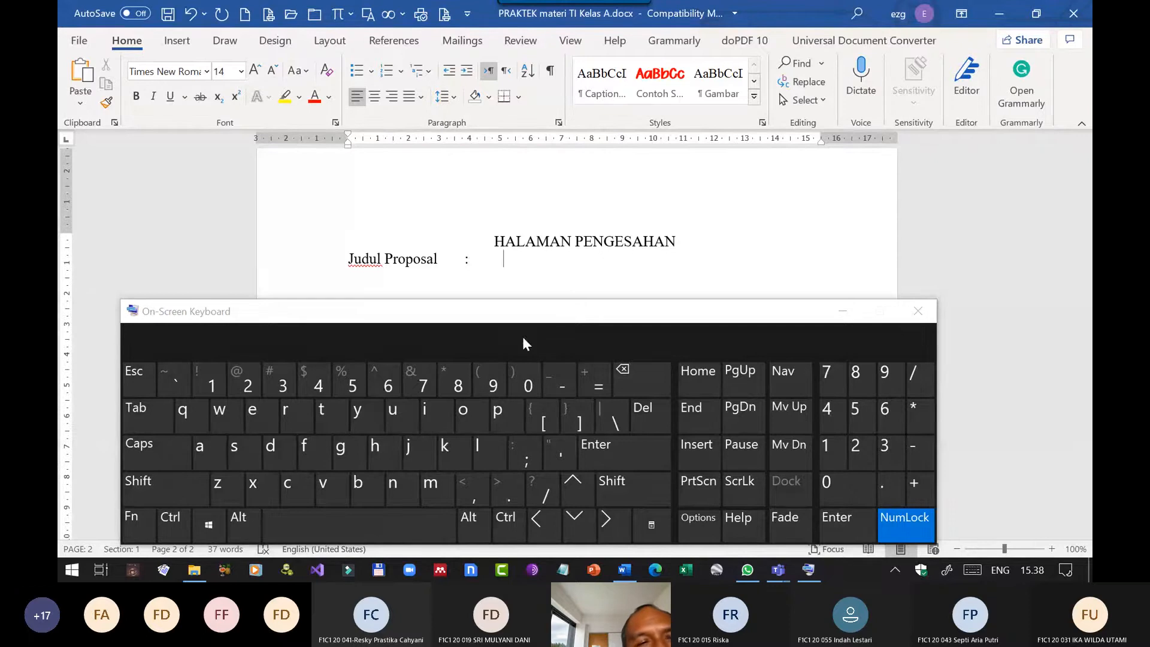
pyautogui.click(80, 99)
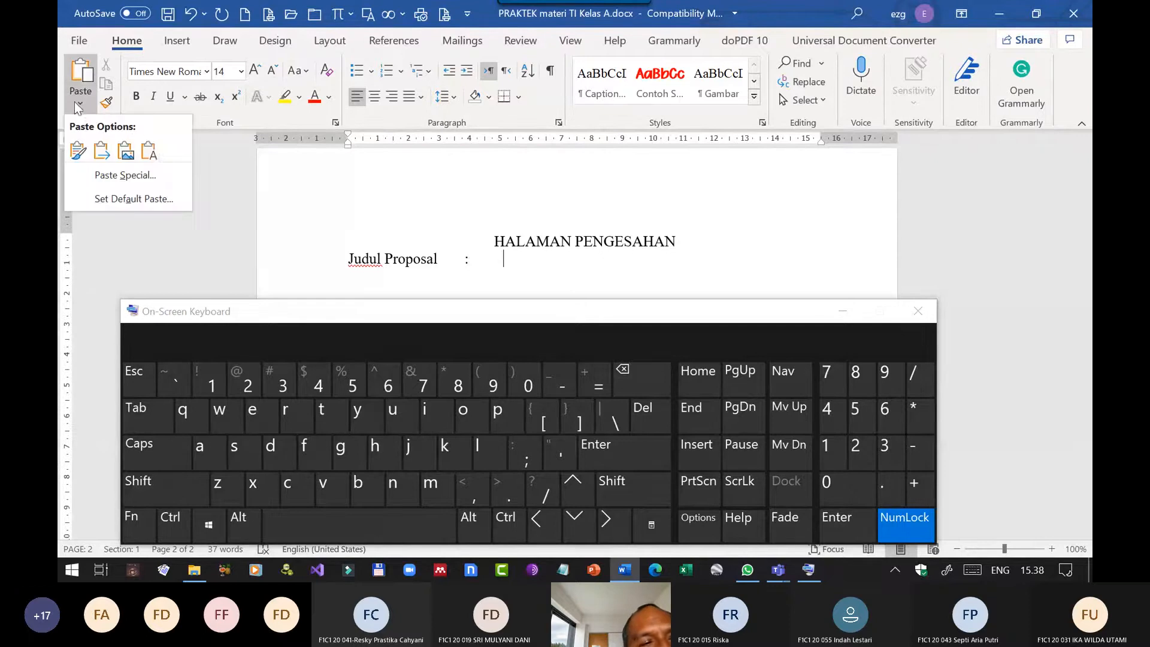
pyautogui.click(147, 150)
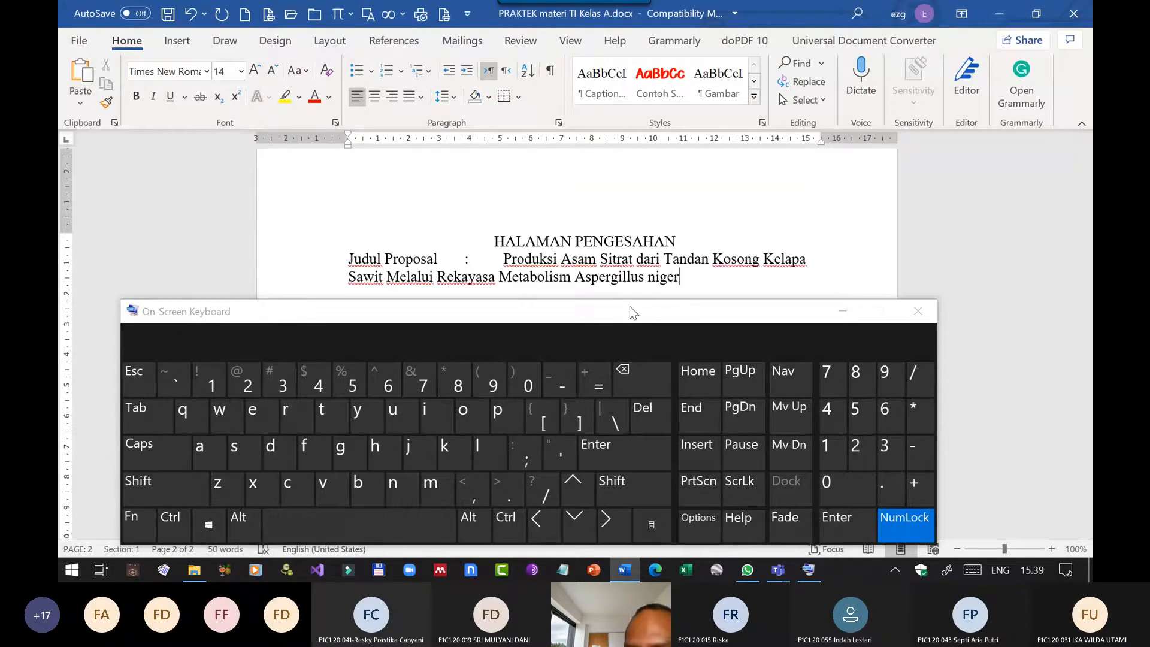
# Minimize the On-Screen Keyboard and add a "Nama Pengusul" line below the title, with a tab before and after its colon.
pyautogui.press('Return')
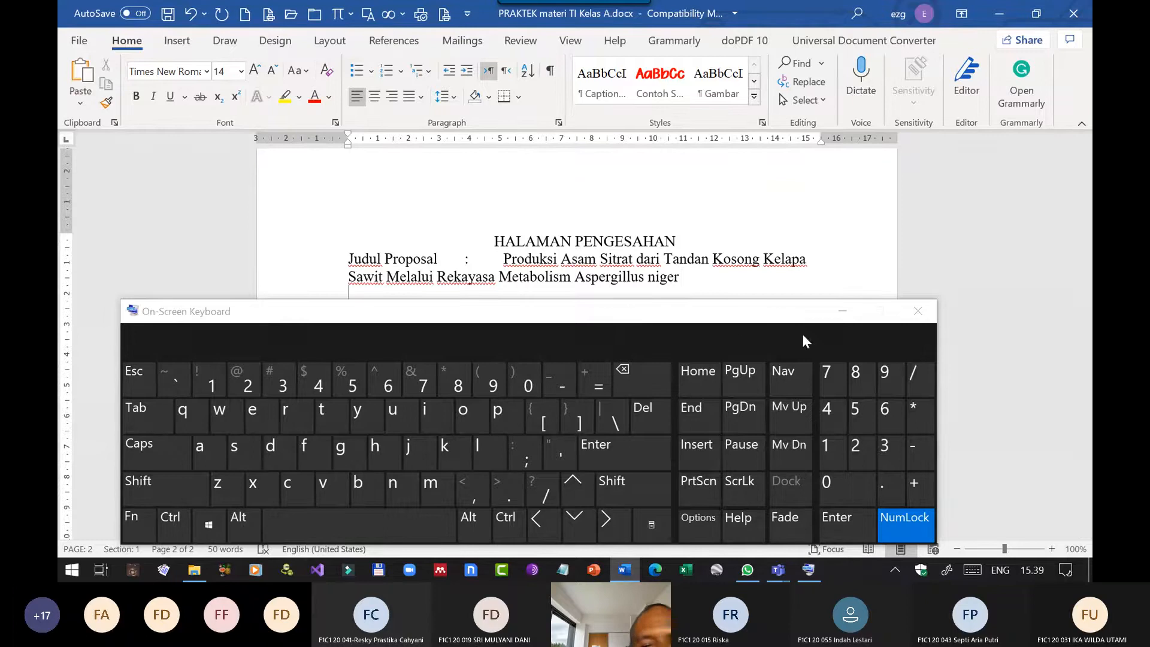
pyautogui.click(842, 312)
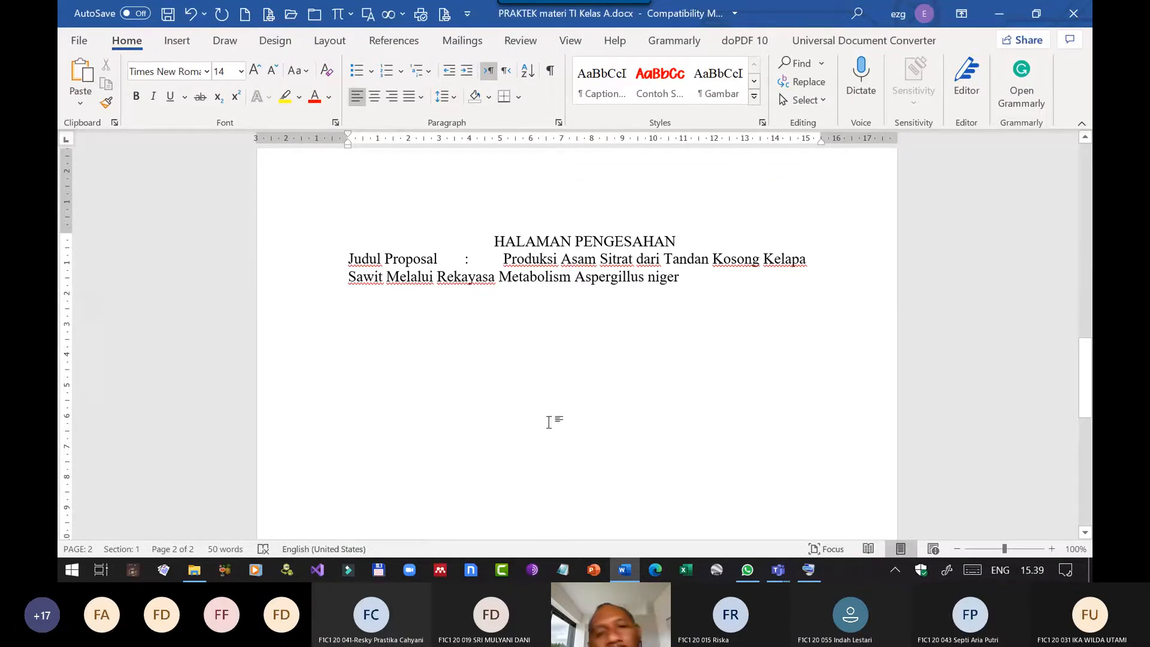
pyautogui.write('Nama ')
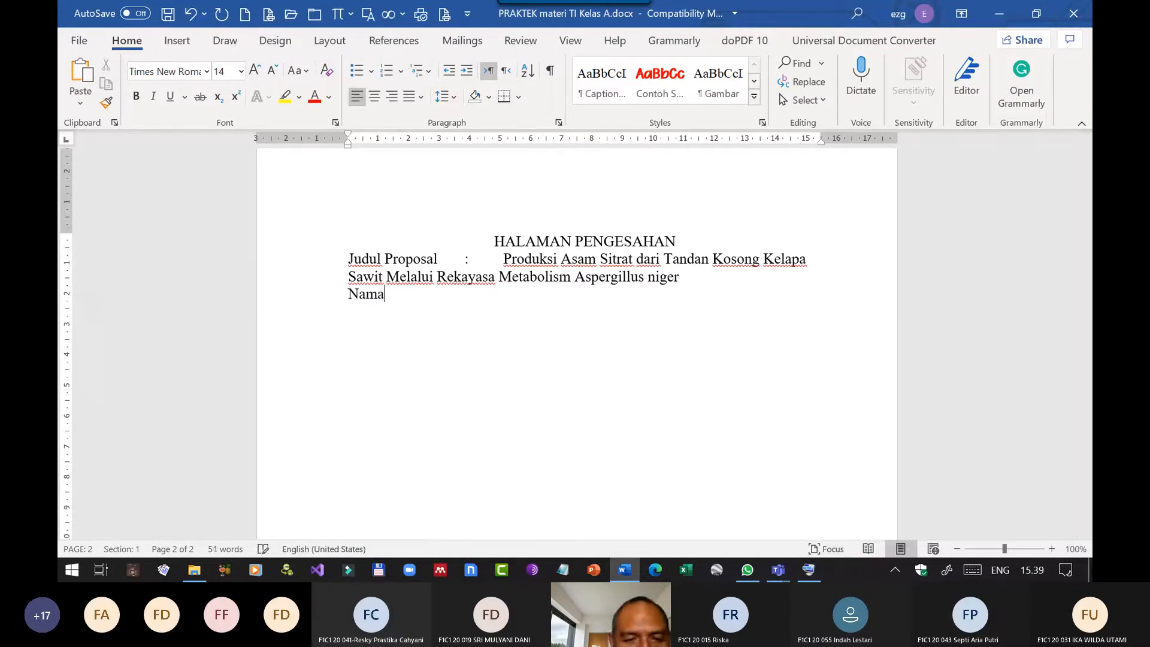
pyautogui.write('Pengusul')
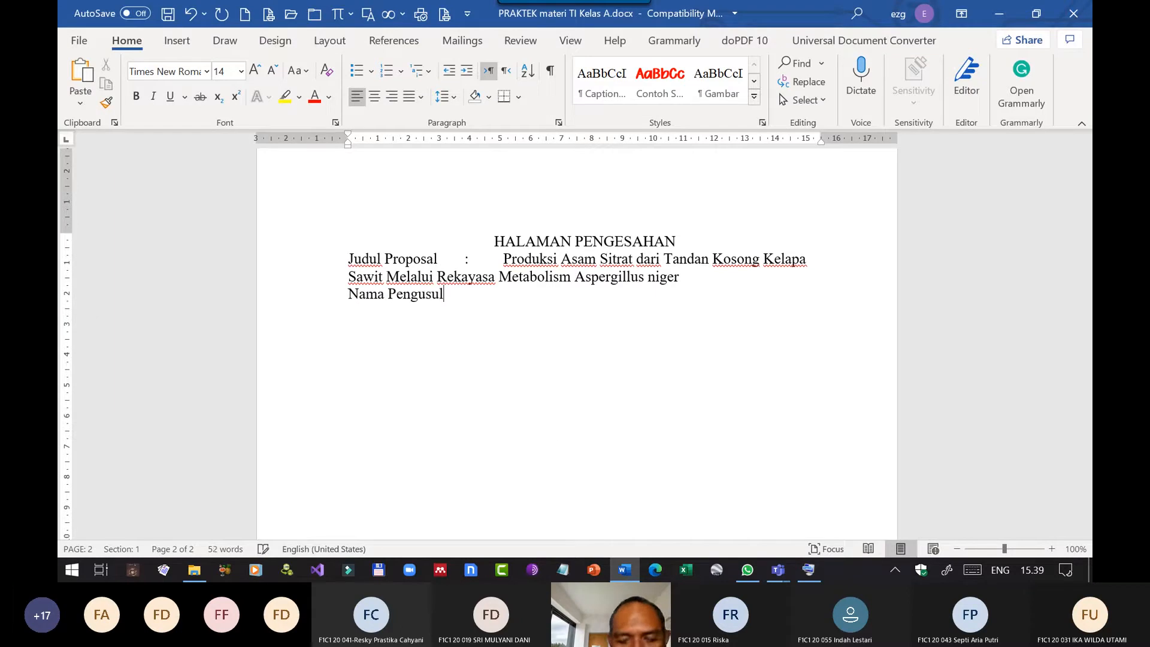
pyautogui.press('Tab')
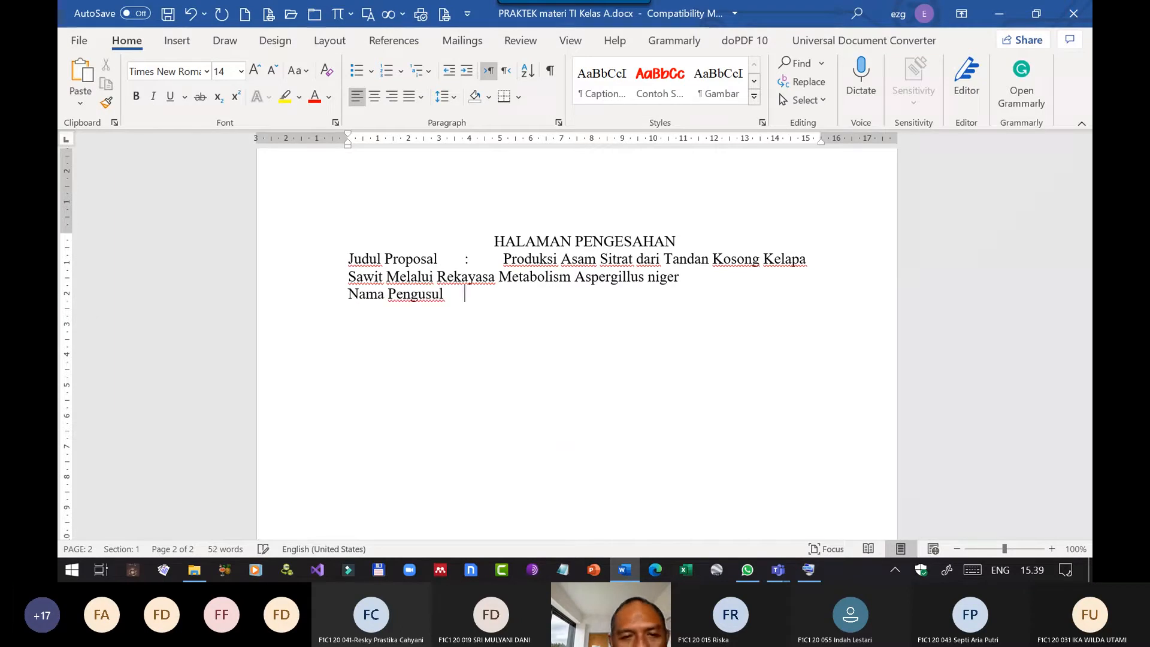
pyautogui.write(':')
pyautogui.press('Tab')
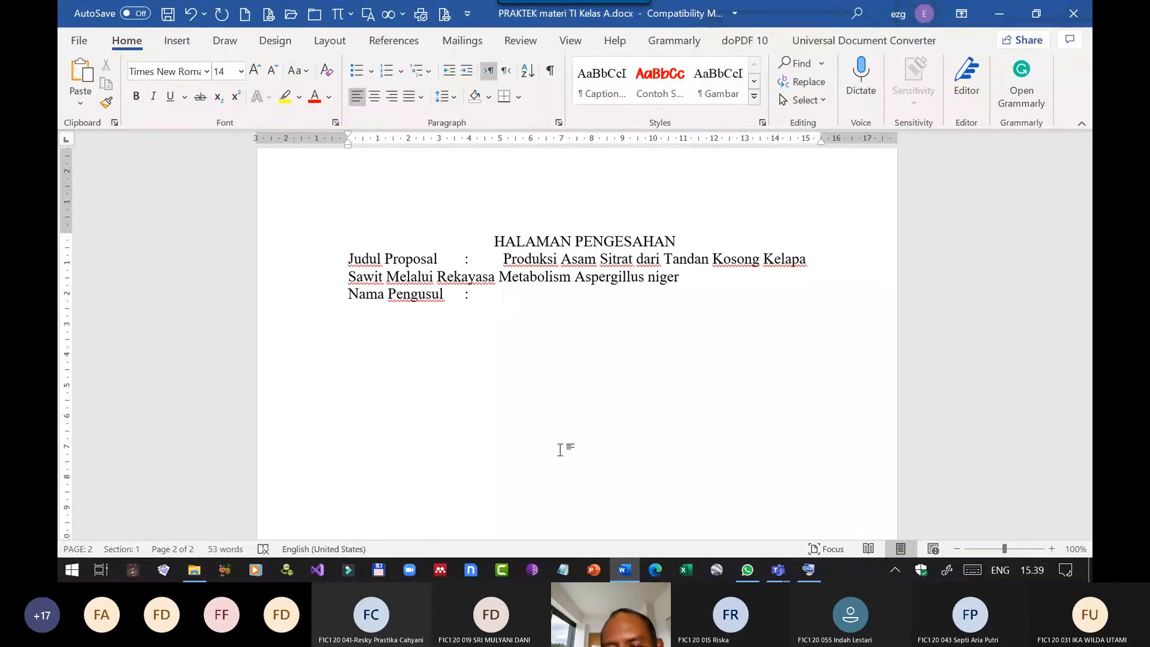
# Check a student's name in the Teams meeting, return to Word and enter it on the "Nama Pengusul" line.
pyautogui.moveTo(779, 572)
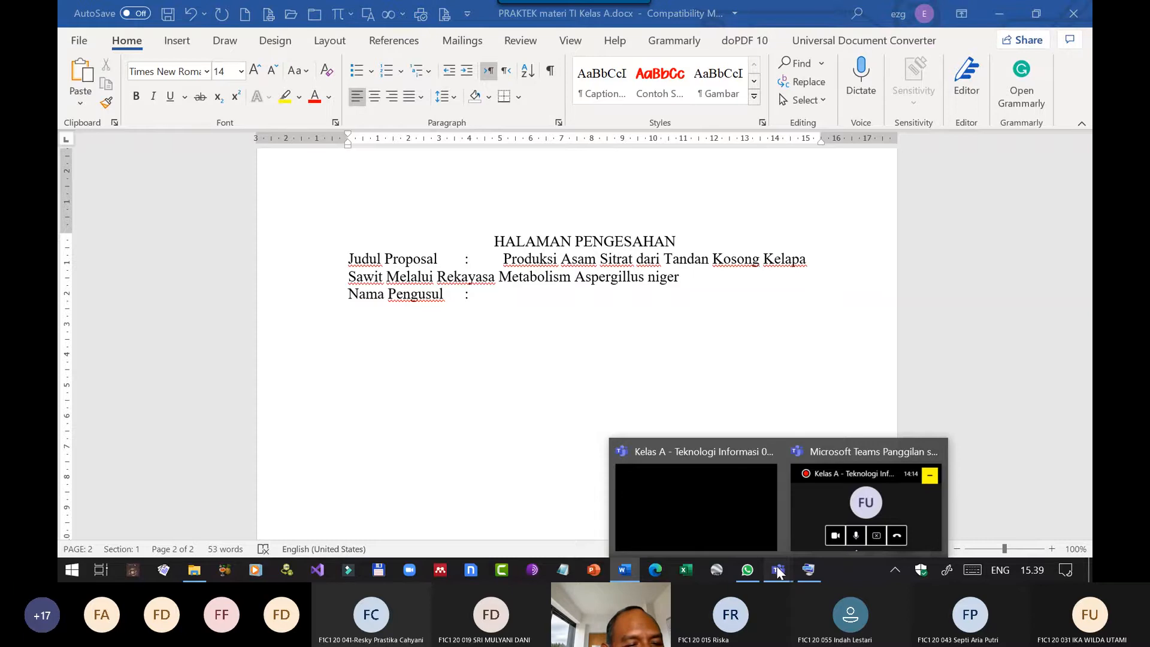
pyautogui.click(694, 505)
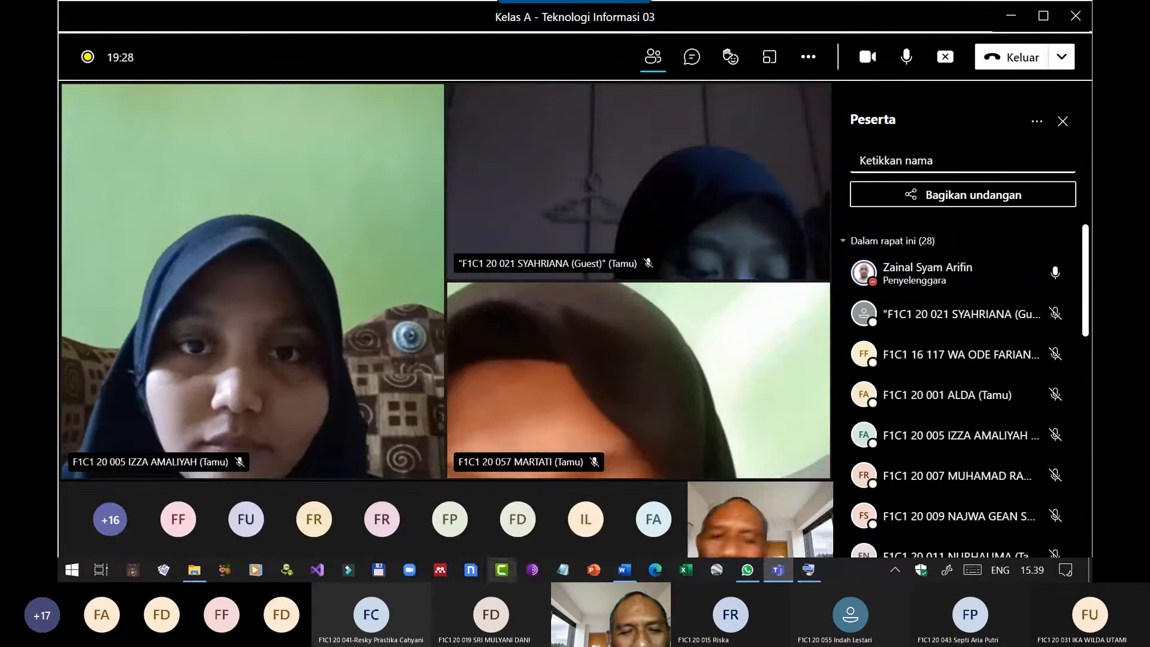
pyautogui.moveTo(630, 565)
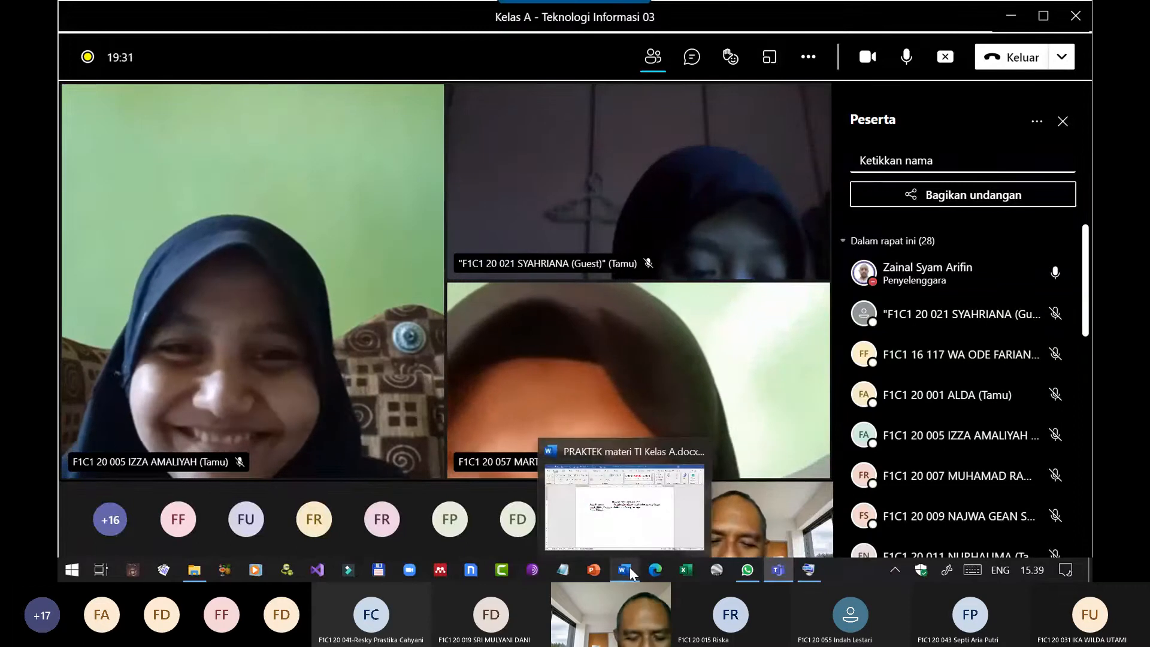
pyautogui.click(630, 566)
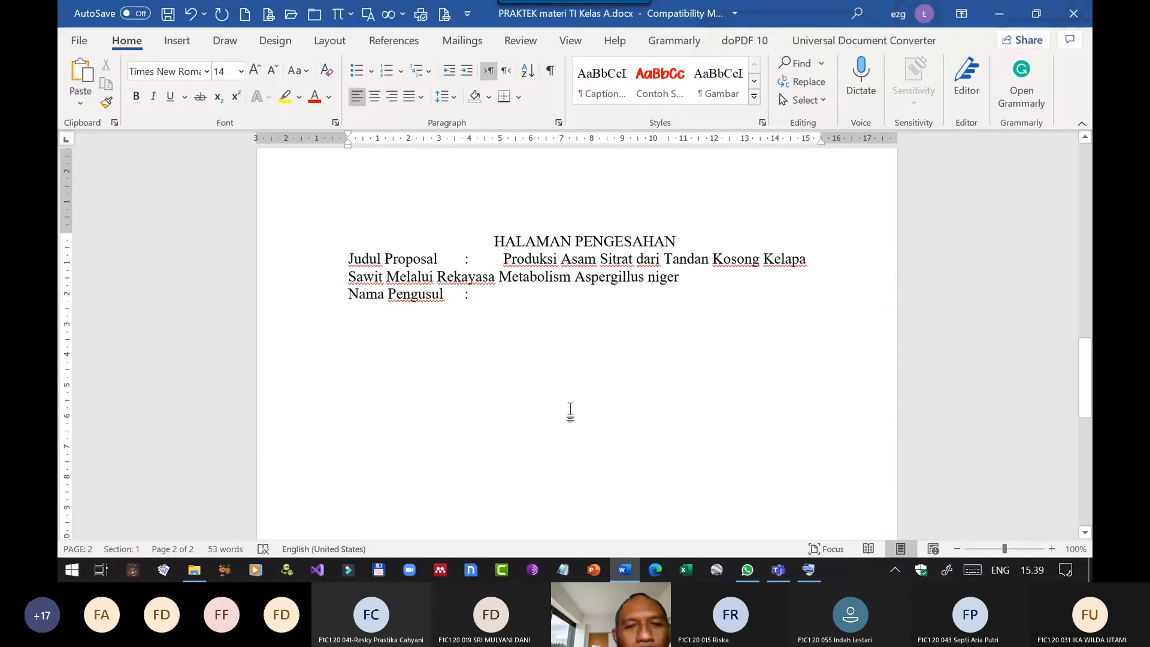
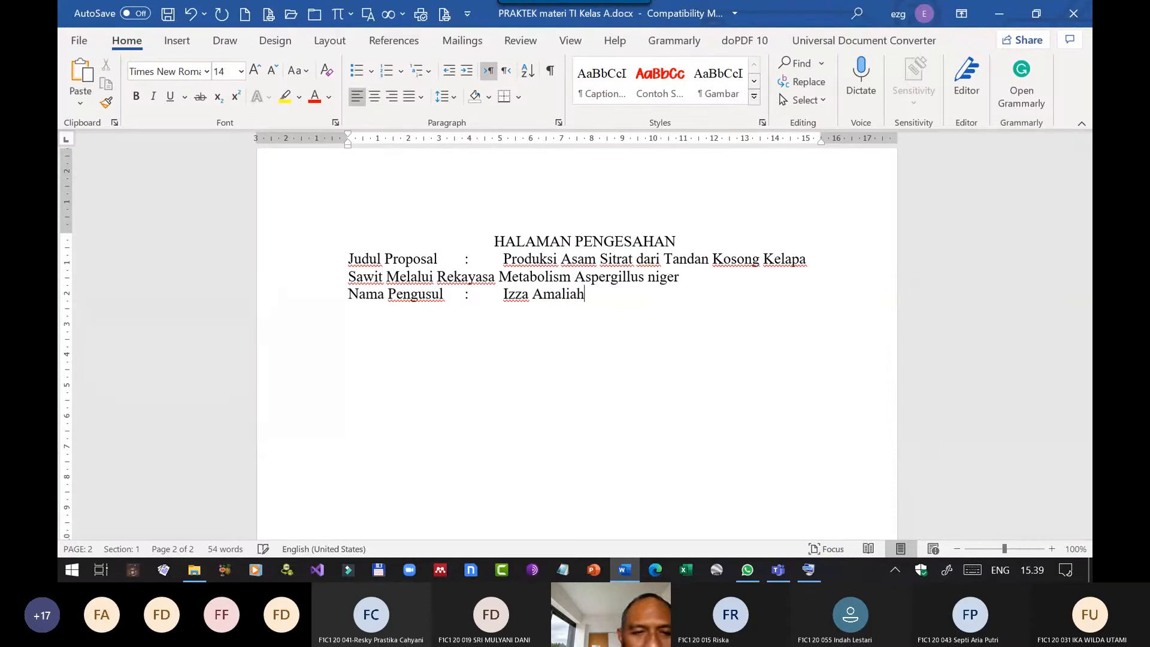
# Add a "NIM" line below the proposer's name, with a tab before and after its colon.
pyautogui.press('Return')
pyautogui.write('N')
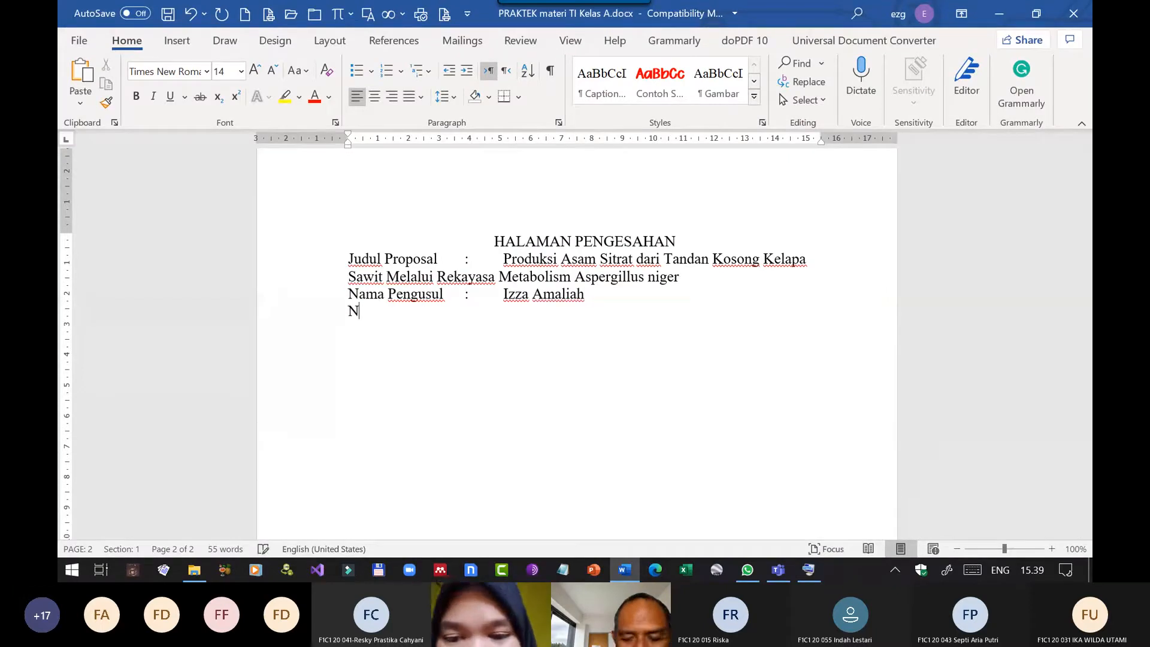
pyautogui.write('IM')
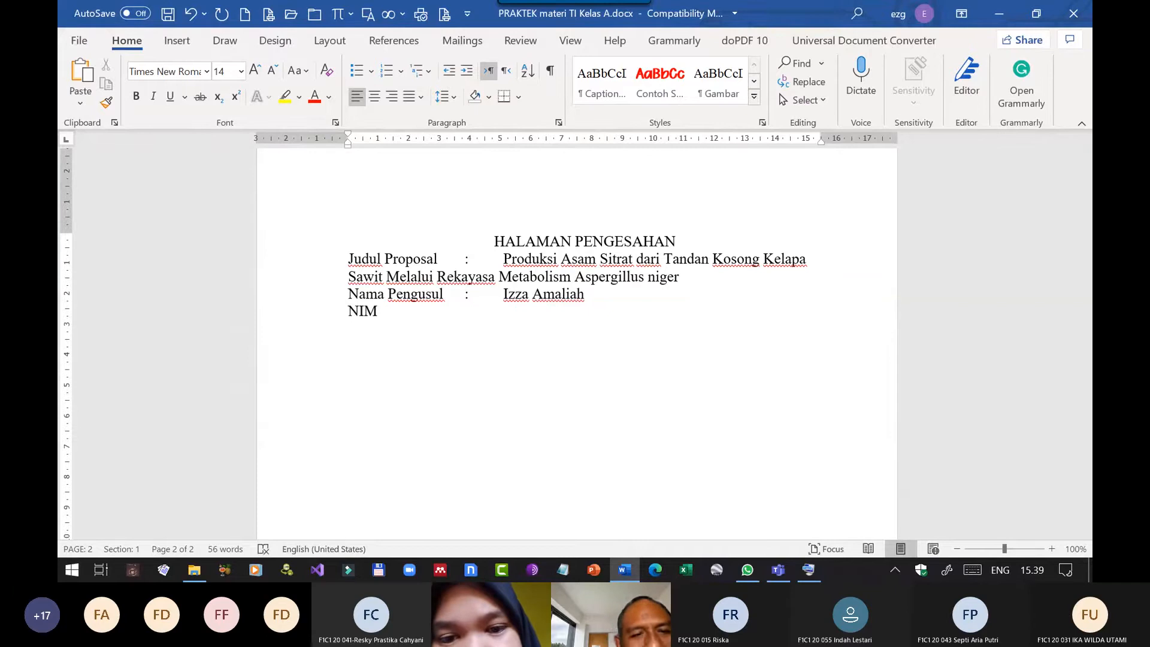
pyautogui.press('Tab')
pyautogui.write(':')
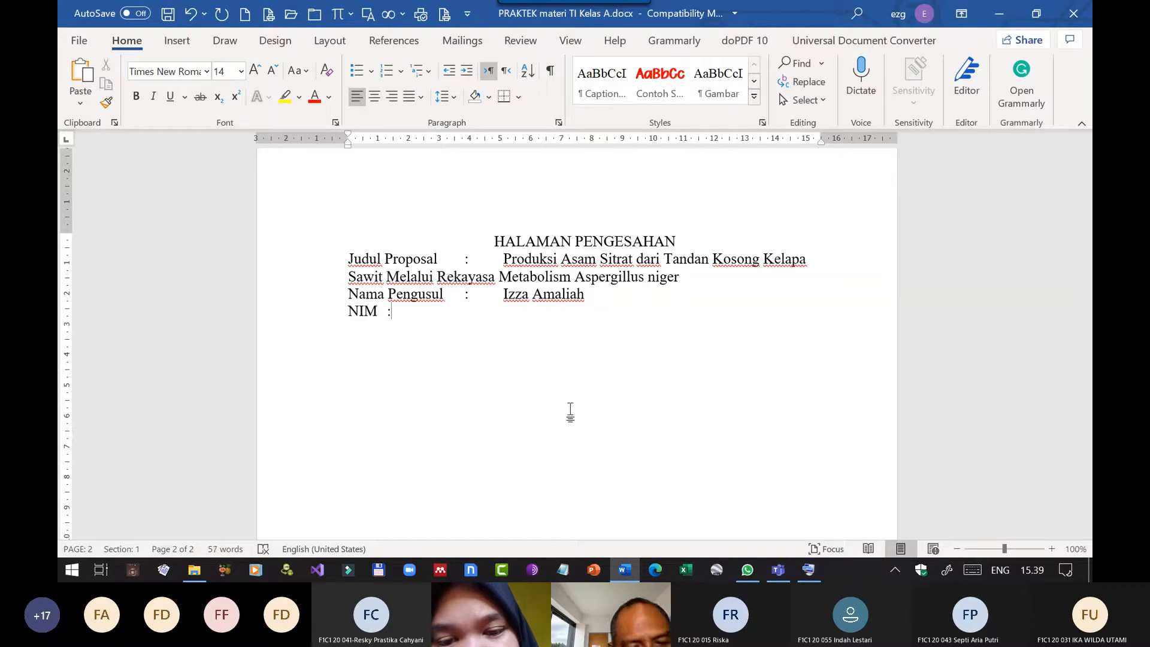
pyautogui.press('Tab')
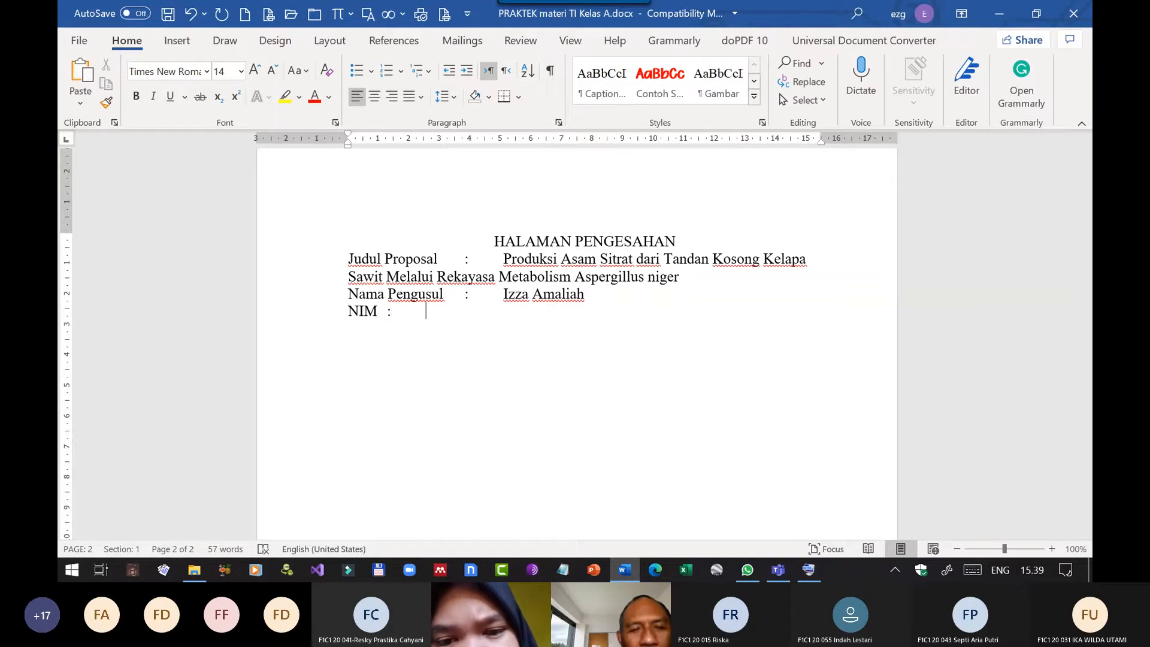
# Enter the proposer's student number with capital letters on the NIM line, checking it in the Teams participant list.
pyautogui.write('f1c')
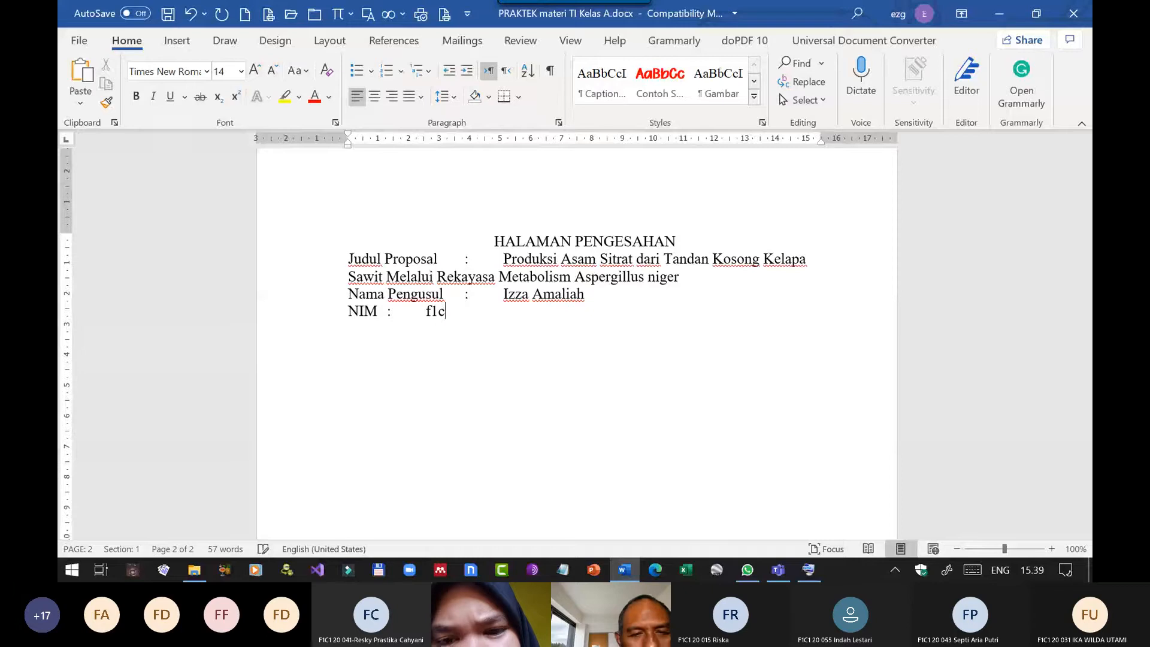
pyautogui.press('BackSpace')
pyautogui.press('BackSpace')
pyautogui.press('BackSpace')
pyautogui.press('capslock')
pyautogui.write('F1C1')
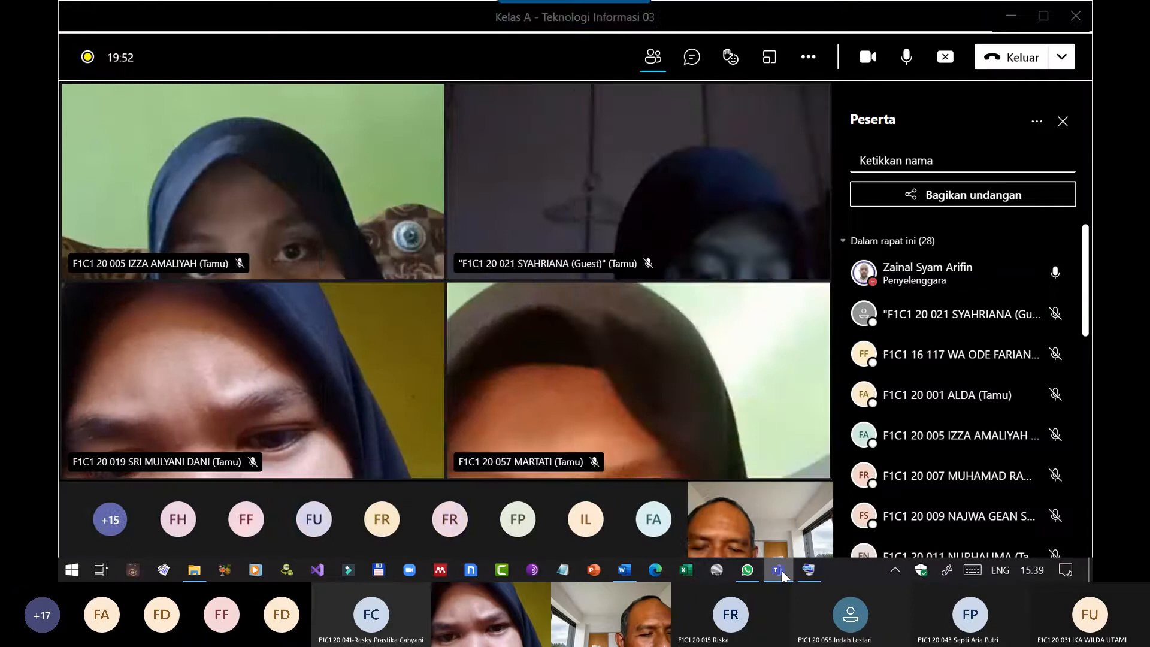
pyautogui.click(778, 570)
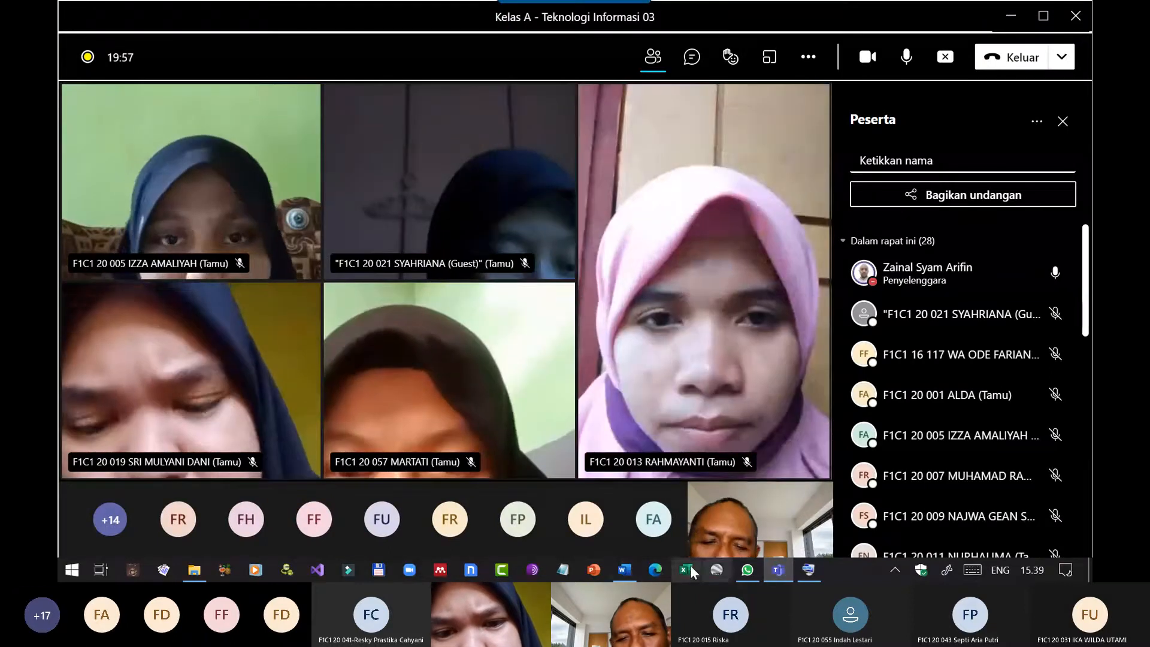
pyautogui.click(625, 571)
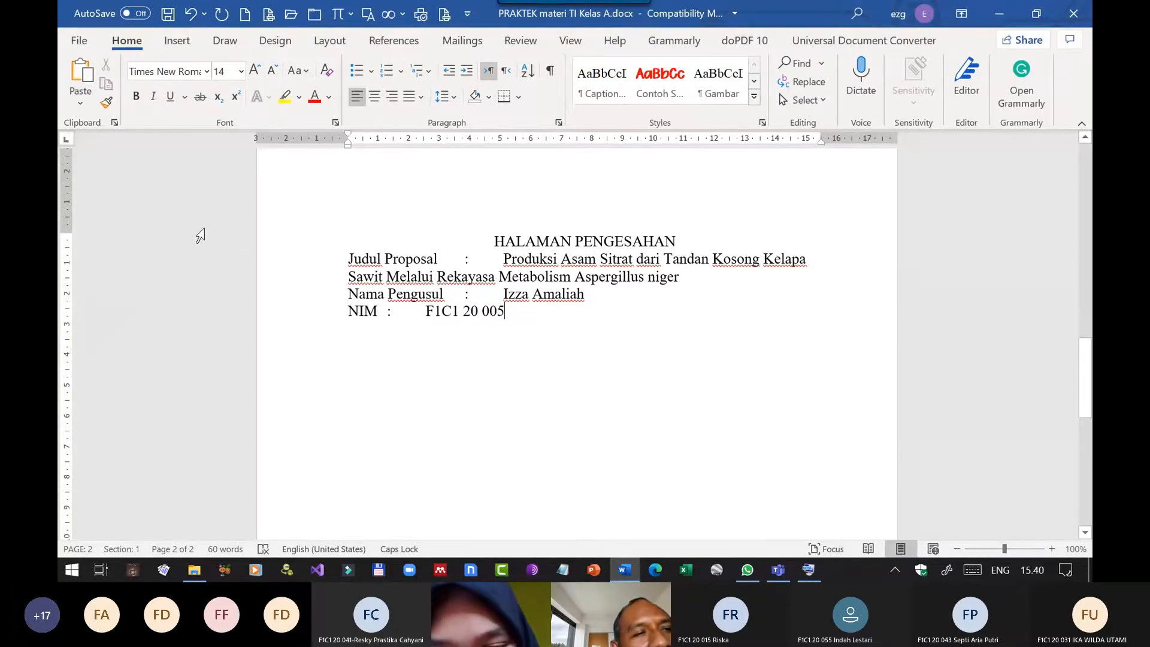
# Set the Word display options to always show tab characters on the screen.
pyautogui.click(74, 40)
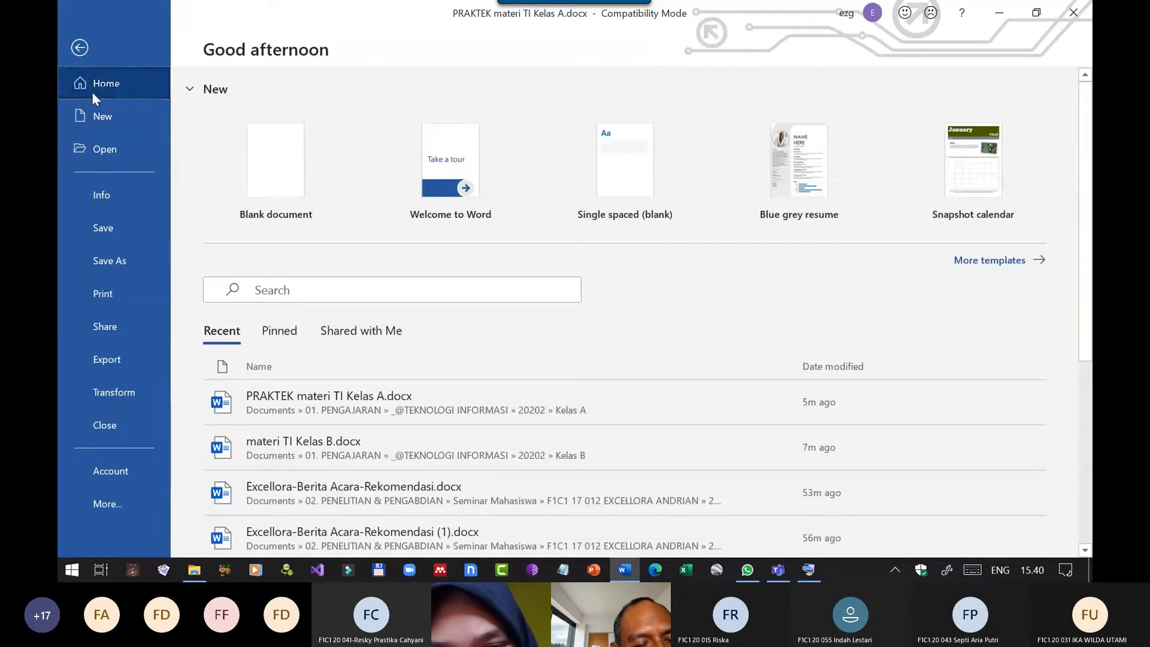
pyautogui.click(104, 503)
pyautogui.click(210, 535)
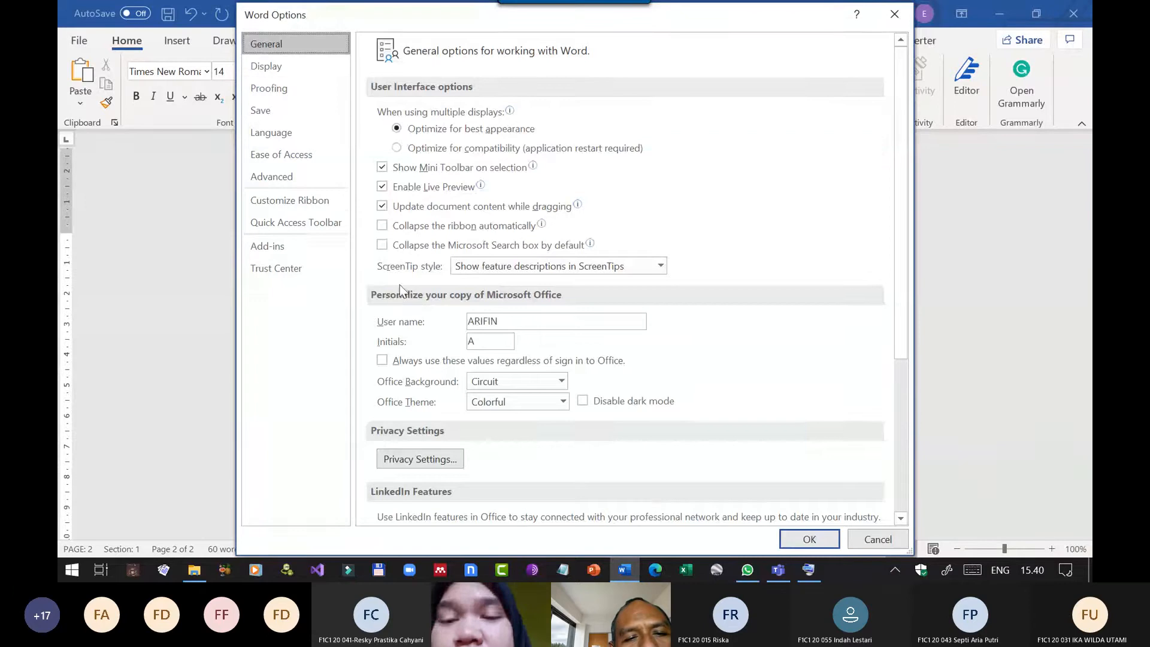
pyautogui.click(287, 88)
pyautogui.click(290, 67)
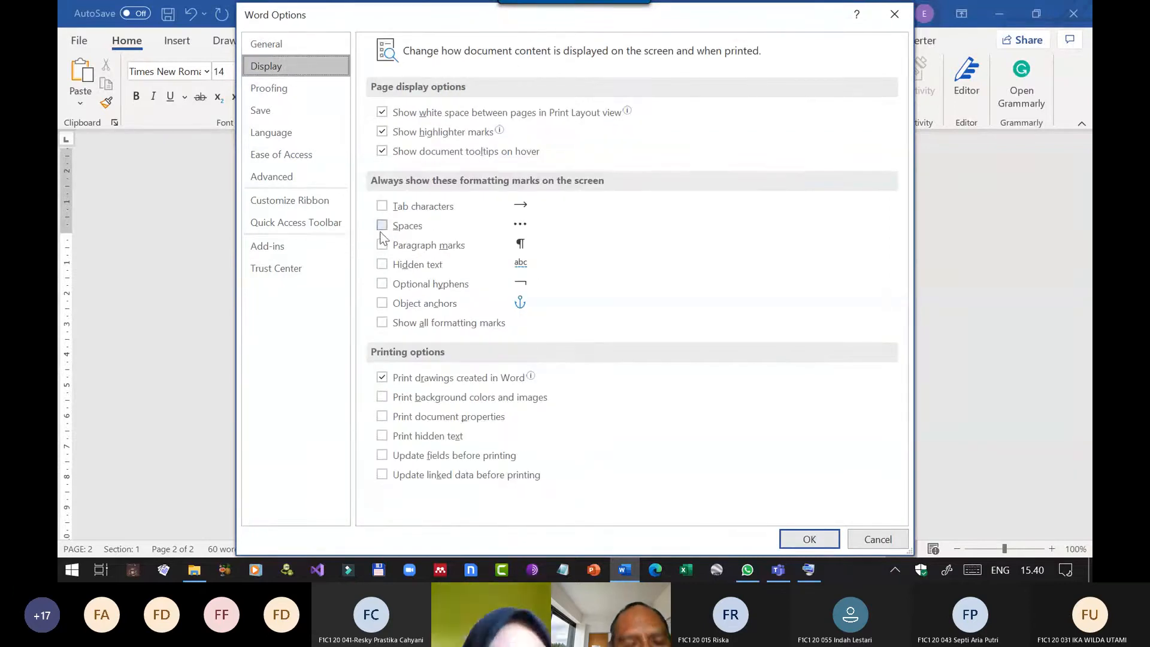
pyautogui.click(383, 206)
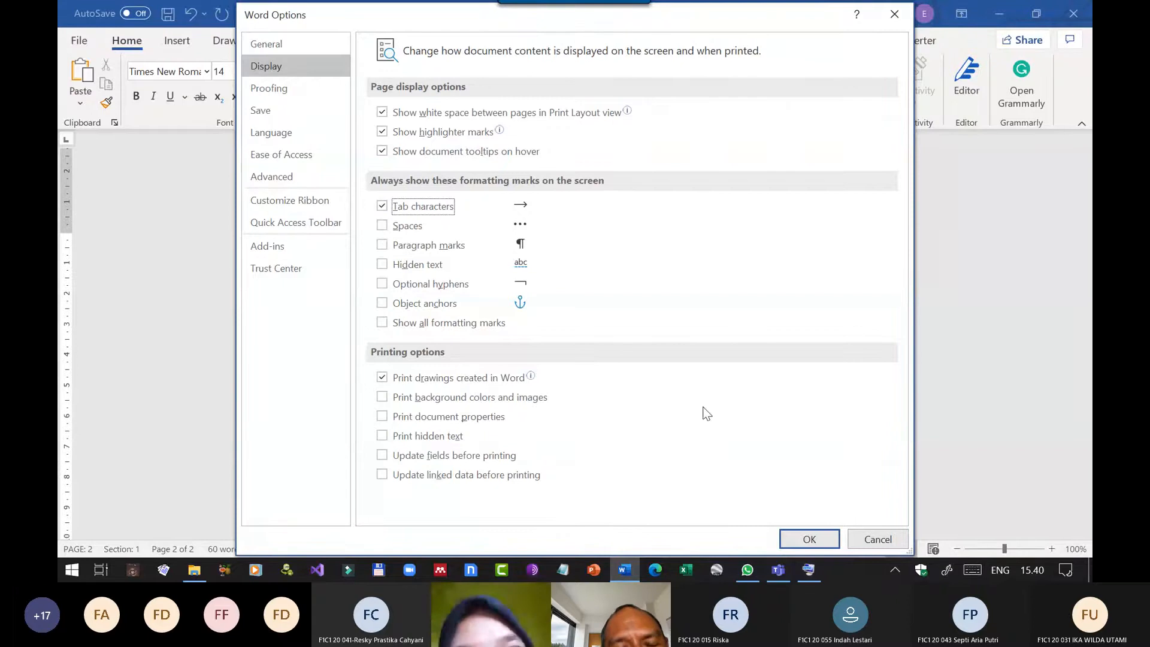
pyautogui.click(809, 540)
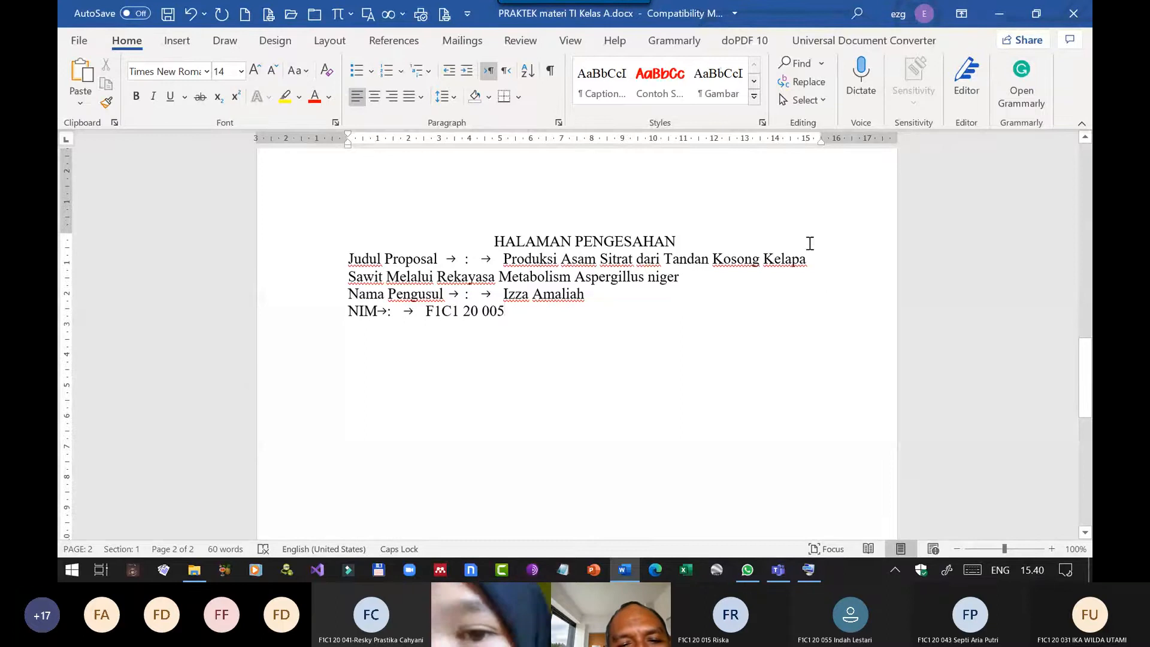
# Try a left tab stop at about 3.8 cm for the Judul Proposal, Nama Pengusul and NIM lines, and undo it.
pyautogui.moveTo(809, 259); pyautogui.dragTo(455, 316)
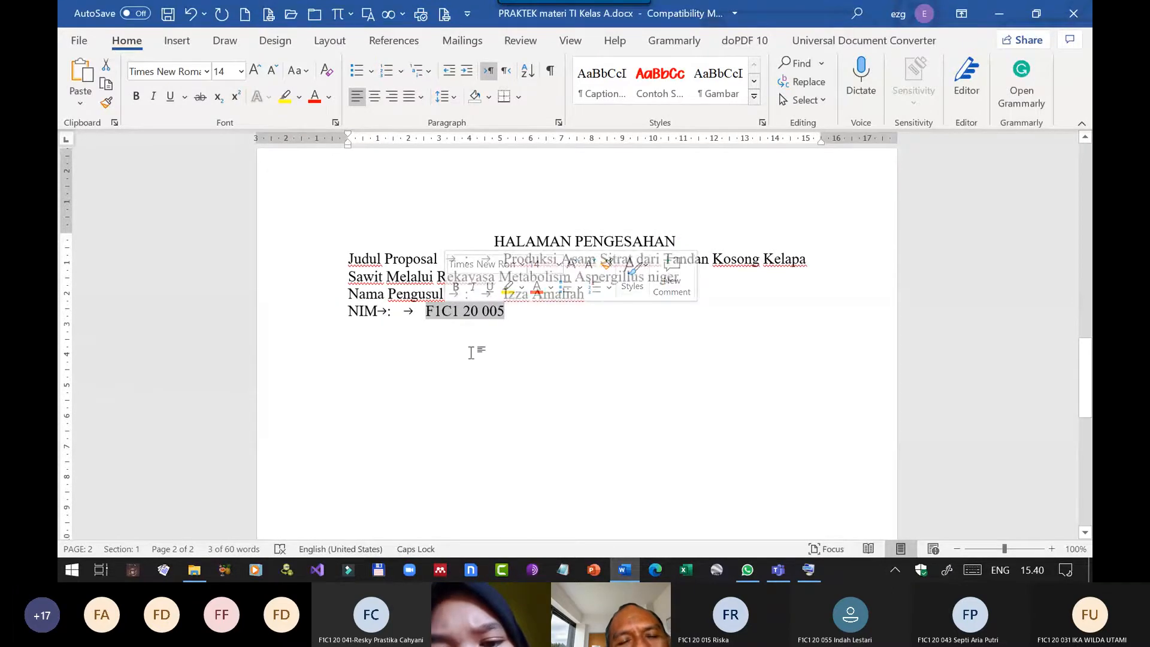
pyautogui.click(380, 311)
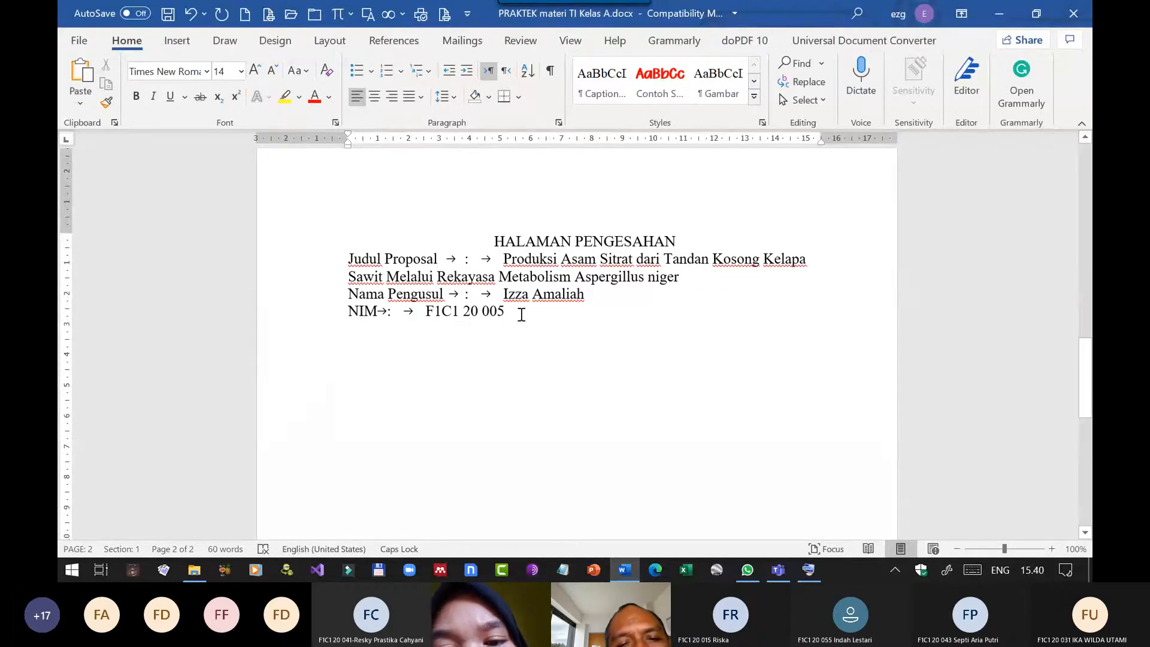
pyautogui.moveTo(481, 313); pyautogui.dragTo(462, 261)
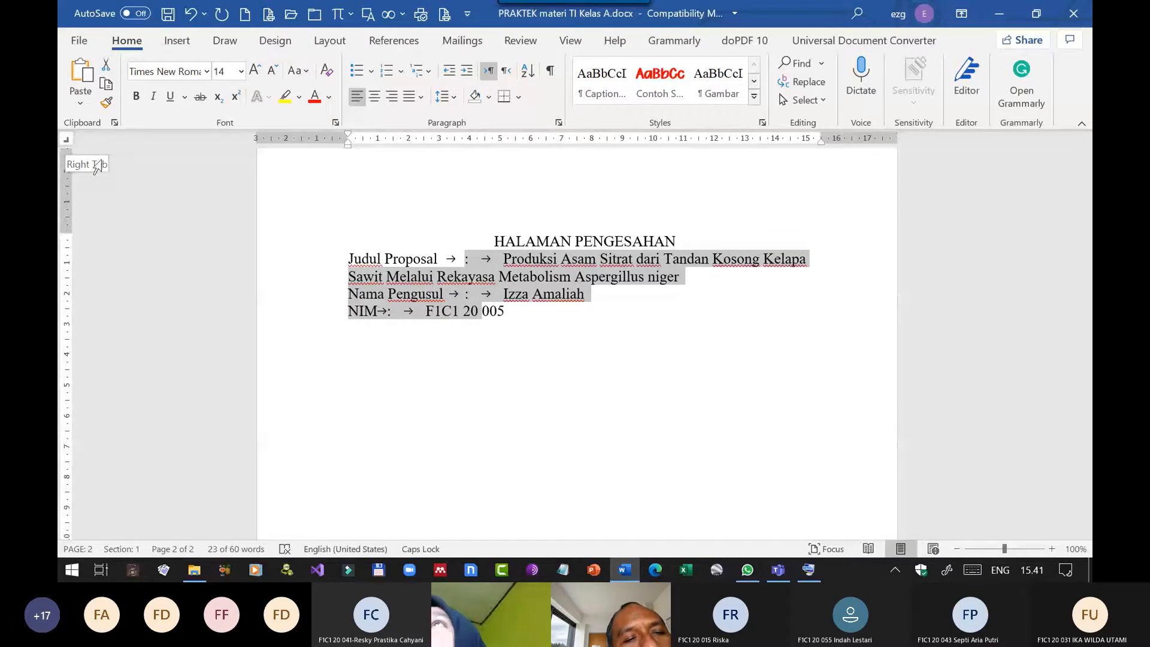
pyautogui.click(66, 139)
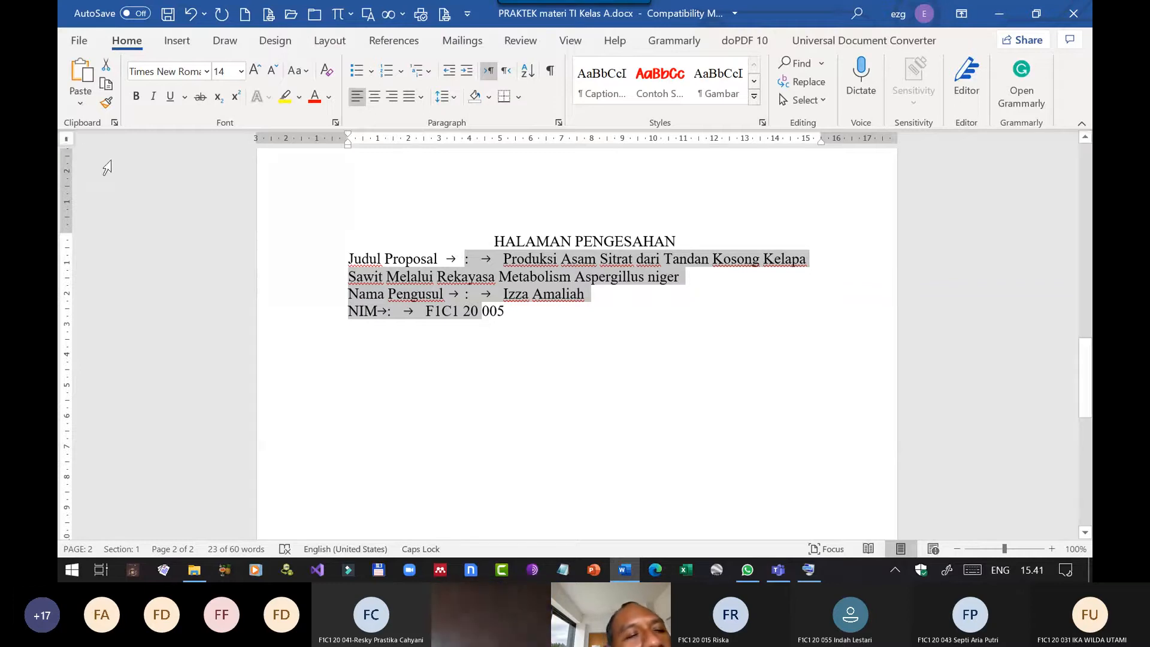
pyautogui.click(65, 139)
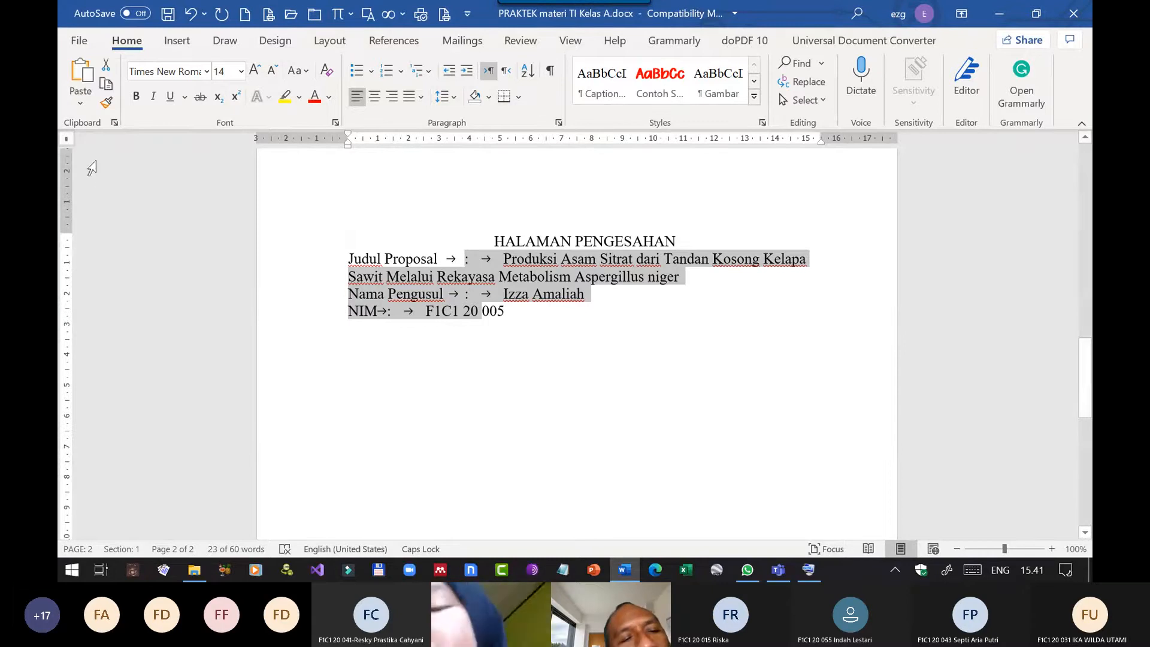
pyautogui.click(66, 140)
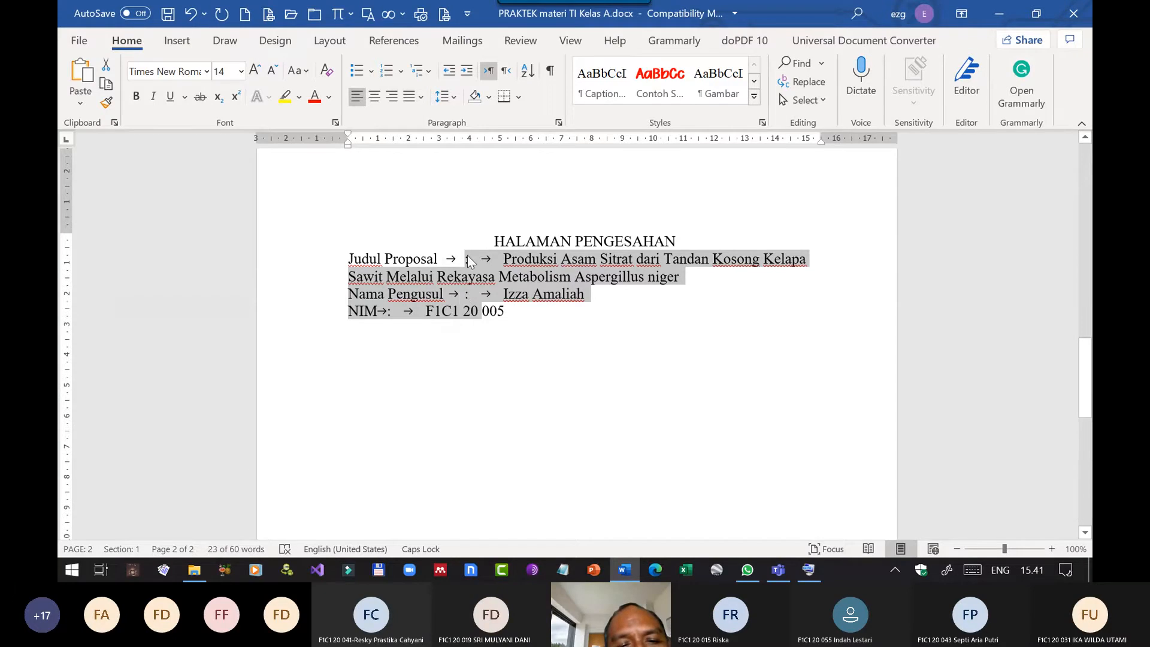
pyautogui.click(460, 143)
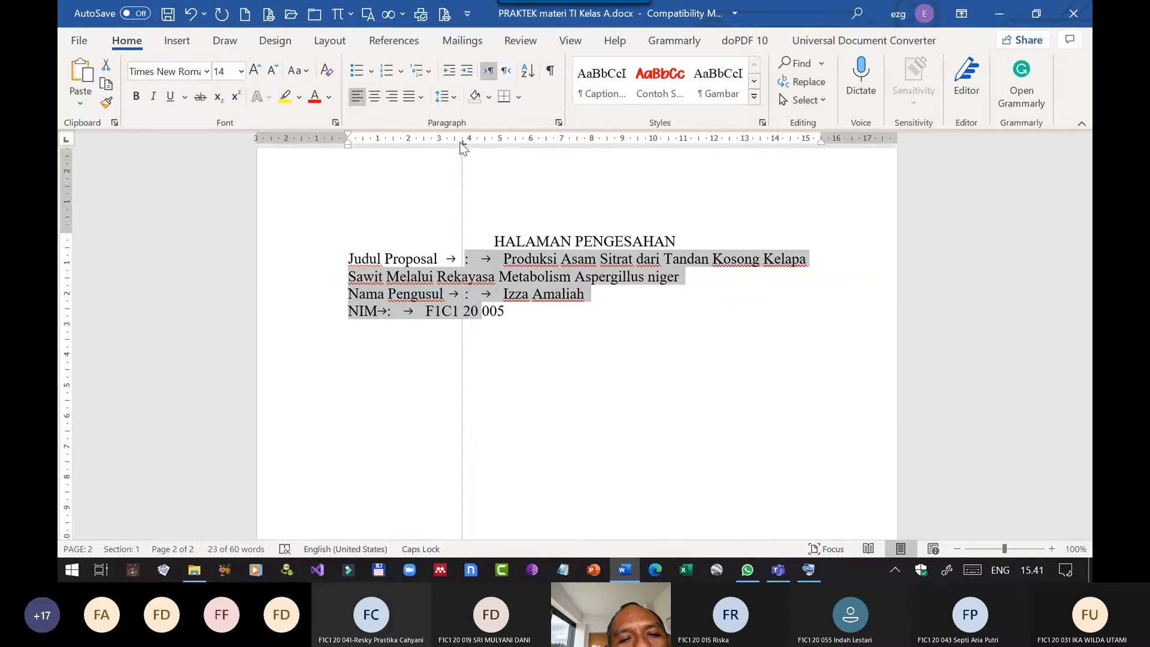
pyautogui.moveTo(463, 146); pyautogui.dragTo(463, 142)
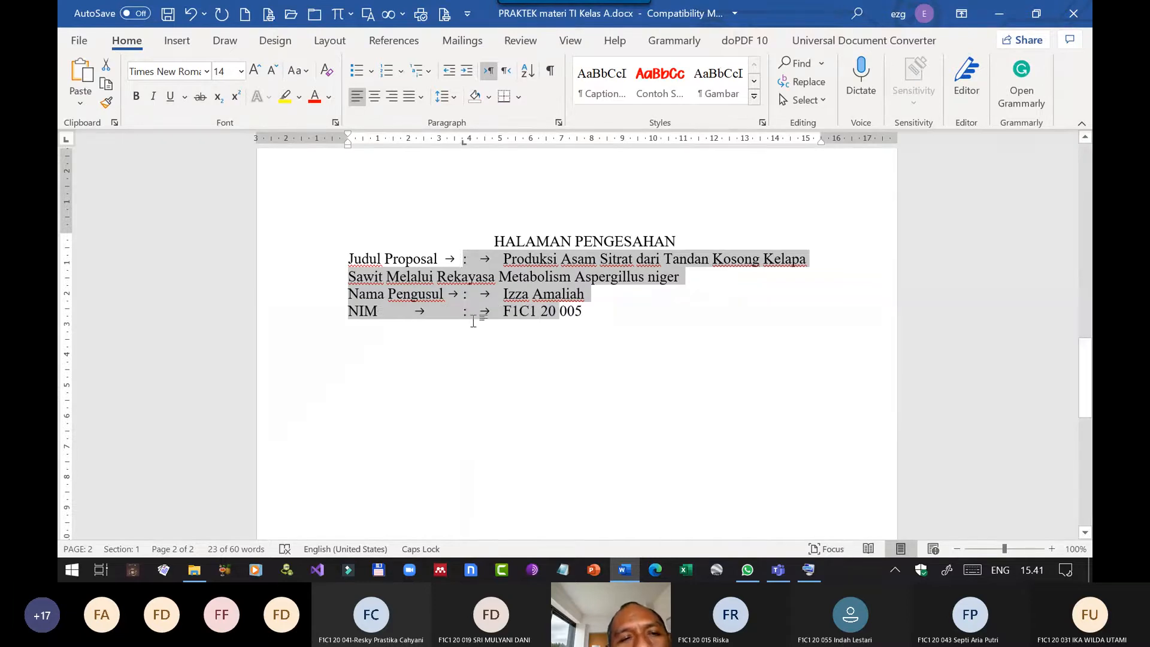
pyautogui.click(191, 15)
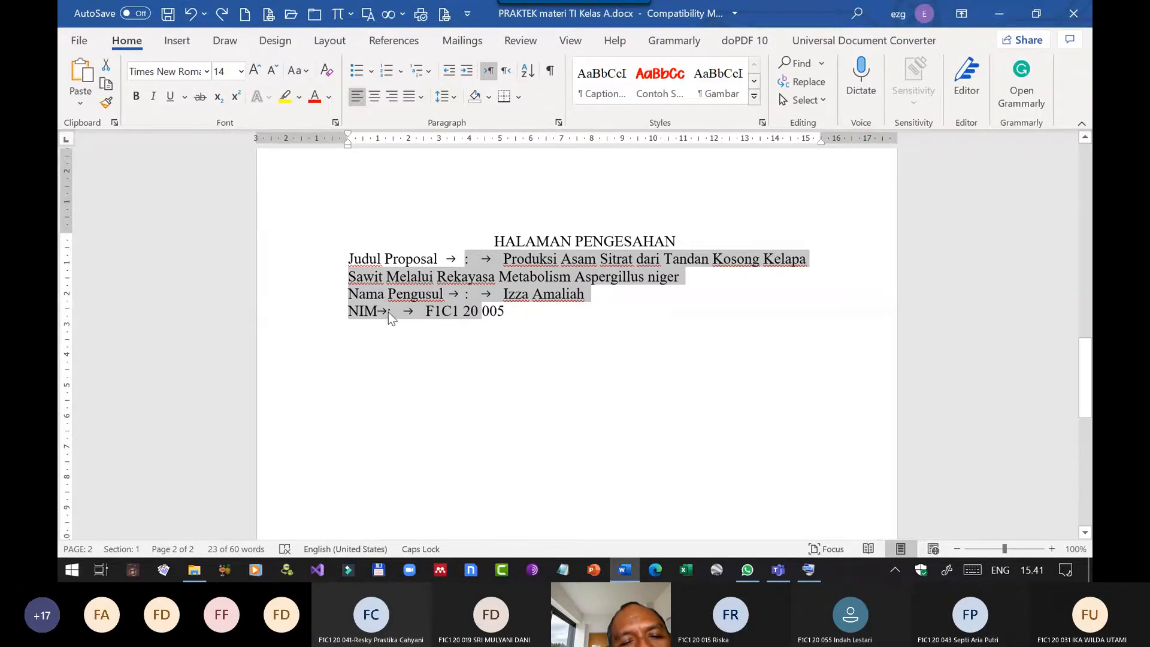
# Set left tab stops at about 4 cm and 4.3 cm for the Judul Proposal, Nama Pengusul and NIM lines.
pyautogui.click(513, 312)
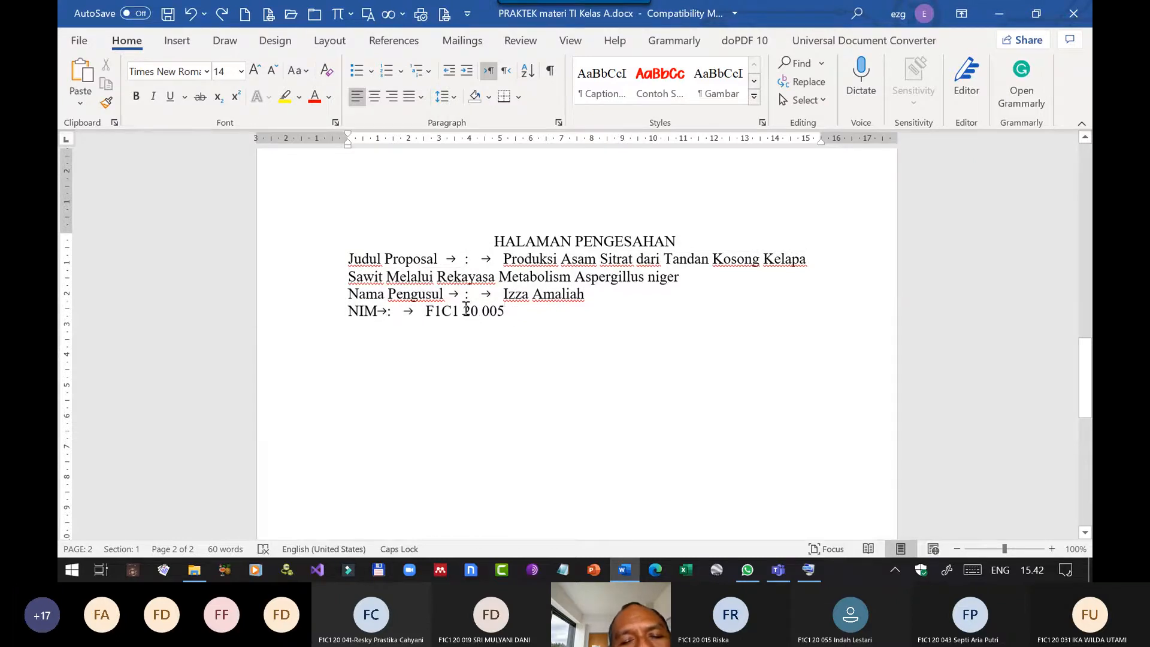
pyautogui.moveTo(463, 310); pyautogui.dragTo(465, 259)
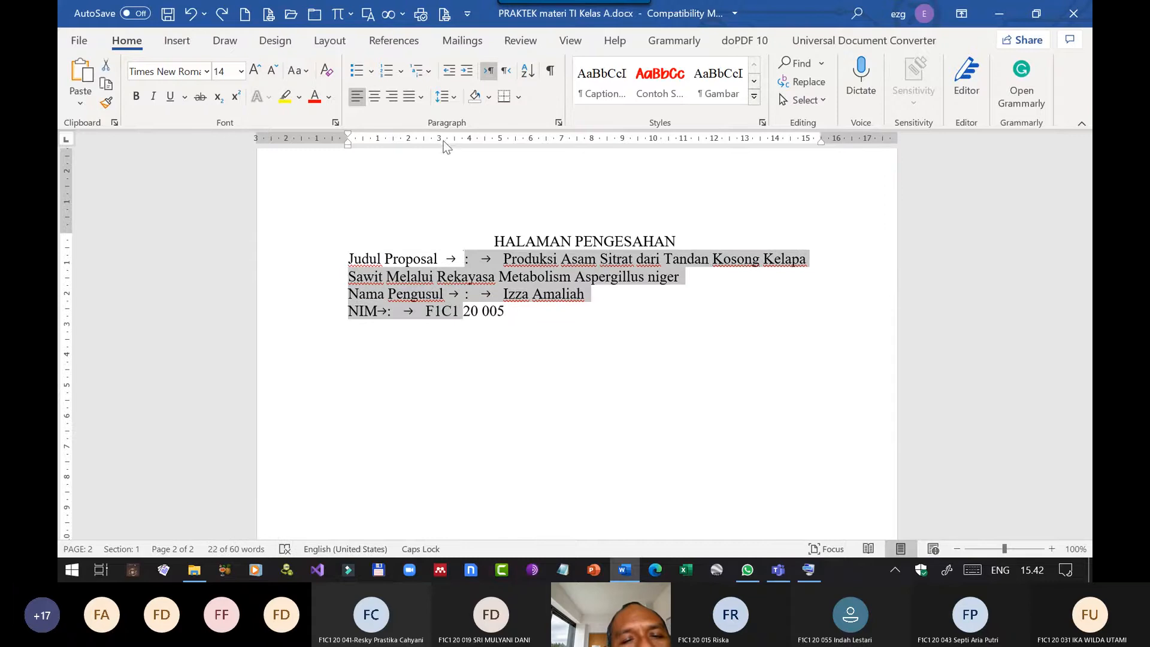
pyautogui.moveTo(445, 140); pyautogui.dragTo(448, 139)
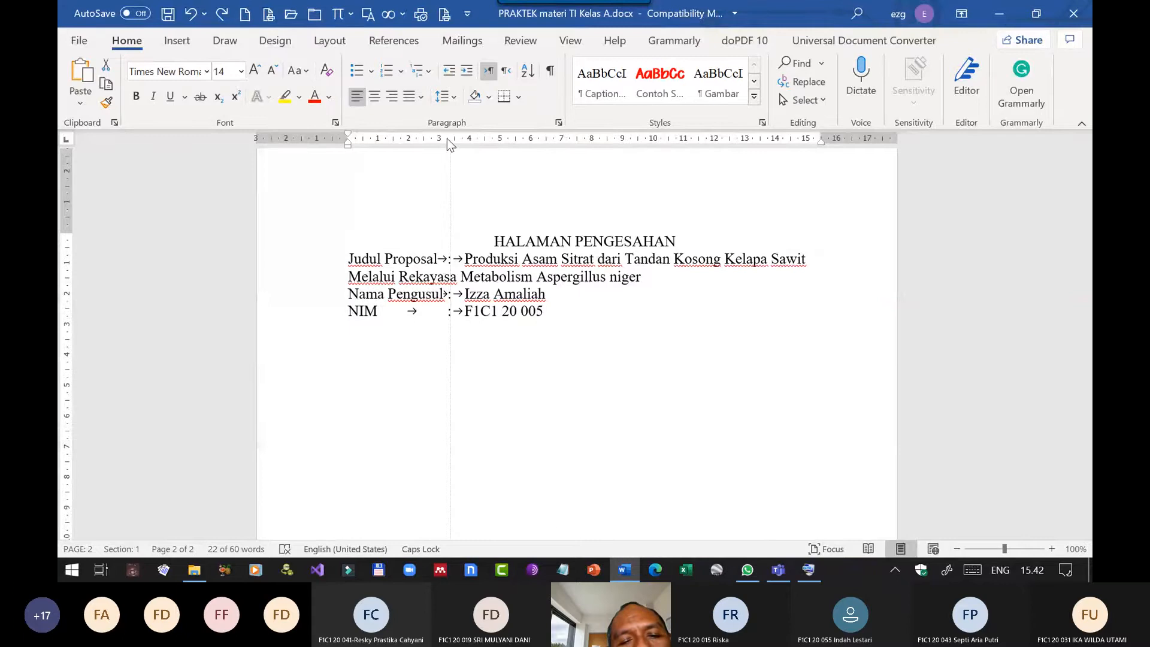
pyautogui.moveTo(473, 144); pyautogui.dragTo(473, 142)
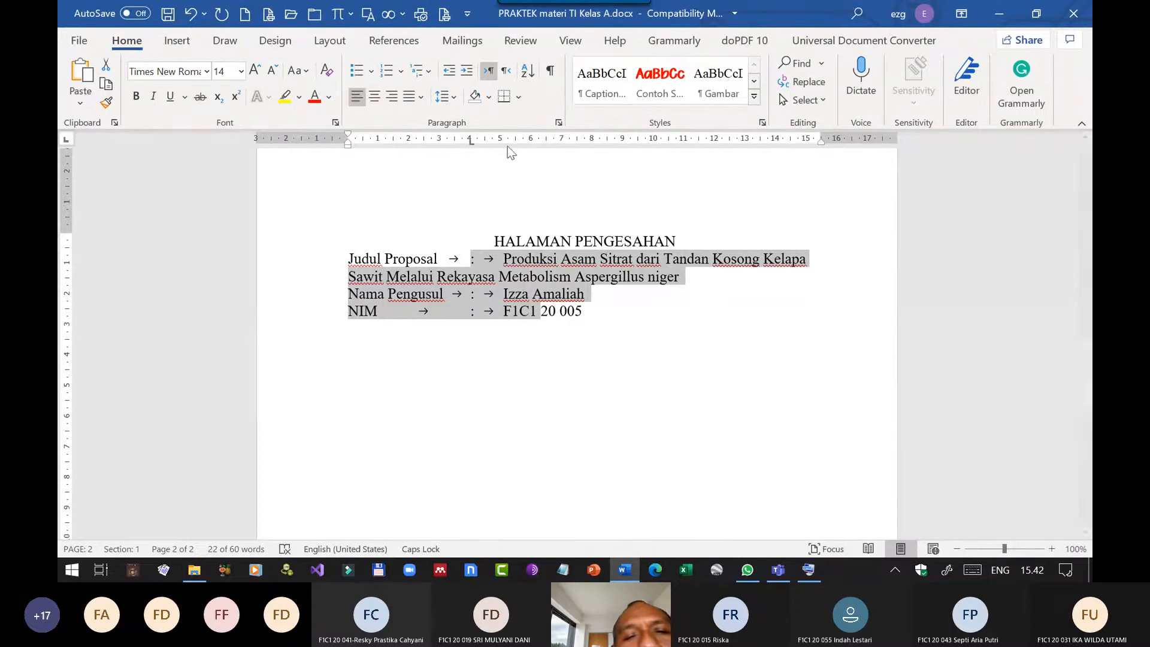
pyautogui.moveTo(501, 141); pyautogui.dragTo(495, 140)
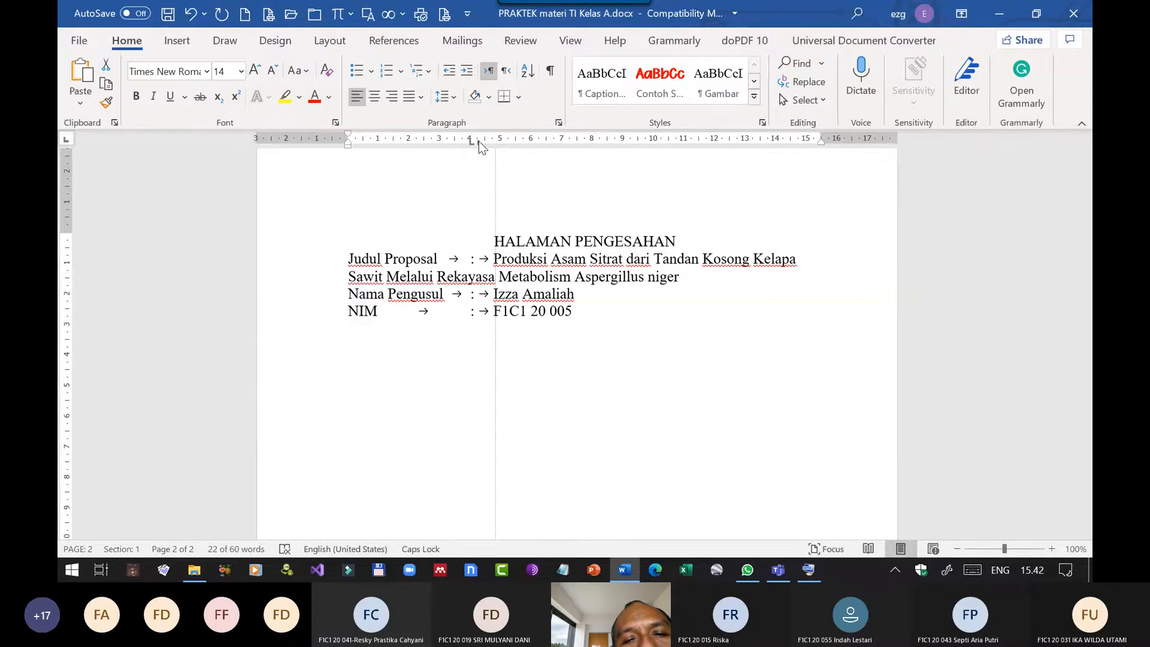
pyautogui.moveTo(479, 141); pyautogui.dragTo(480, 141)
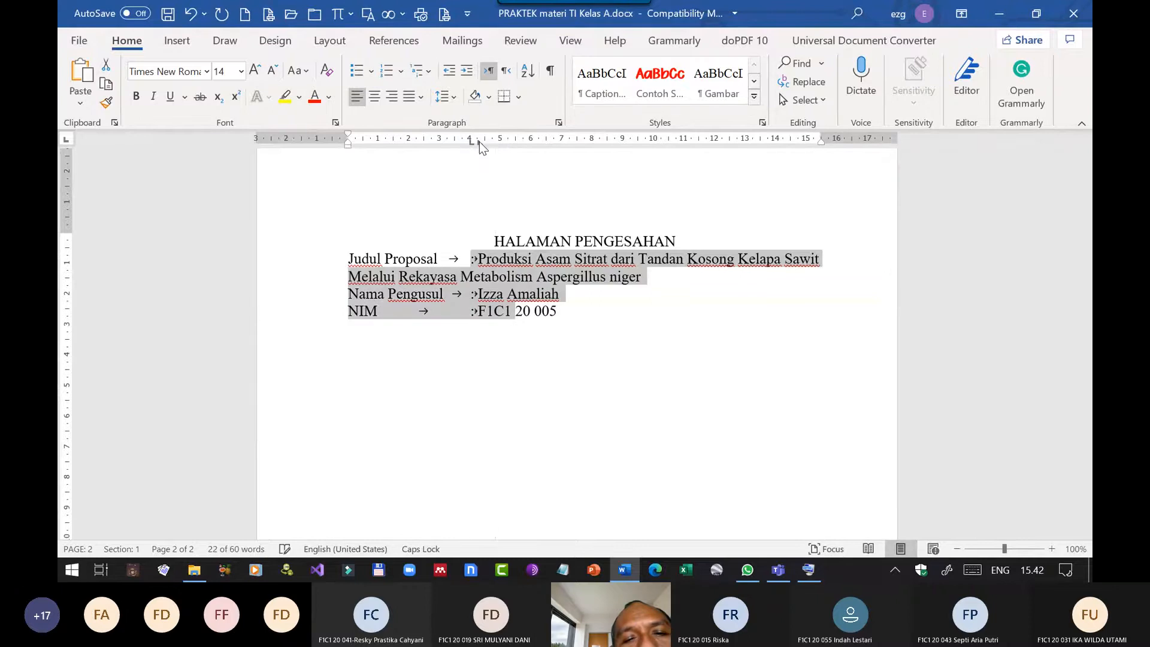
pyautogui.click(504, 310)
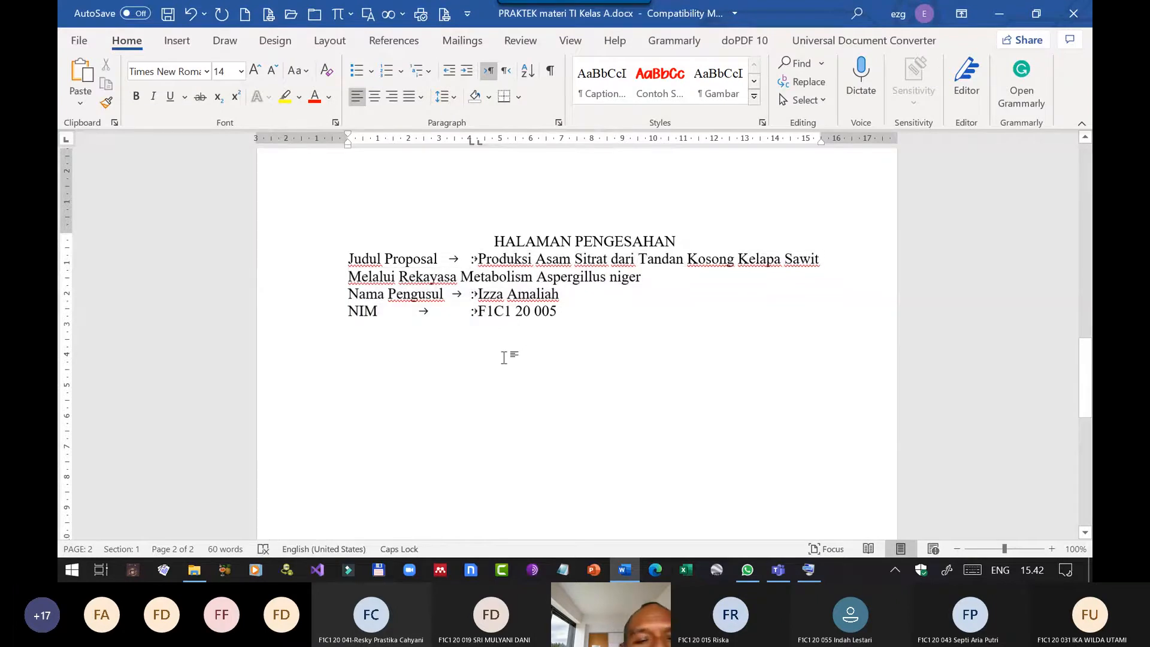
# Turn off the always-shown tab characters in the Word display options.
pyautogui.click(73, 38)
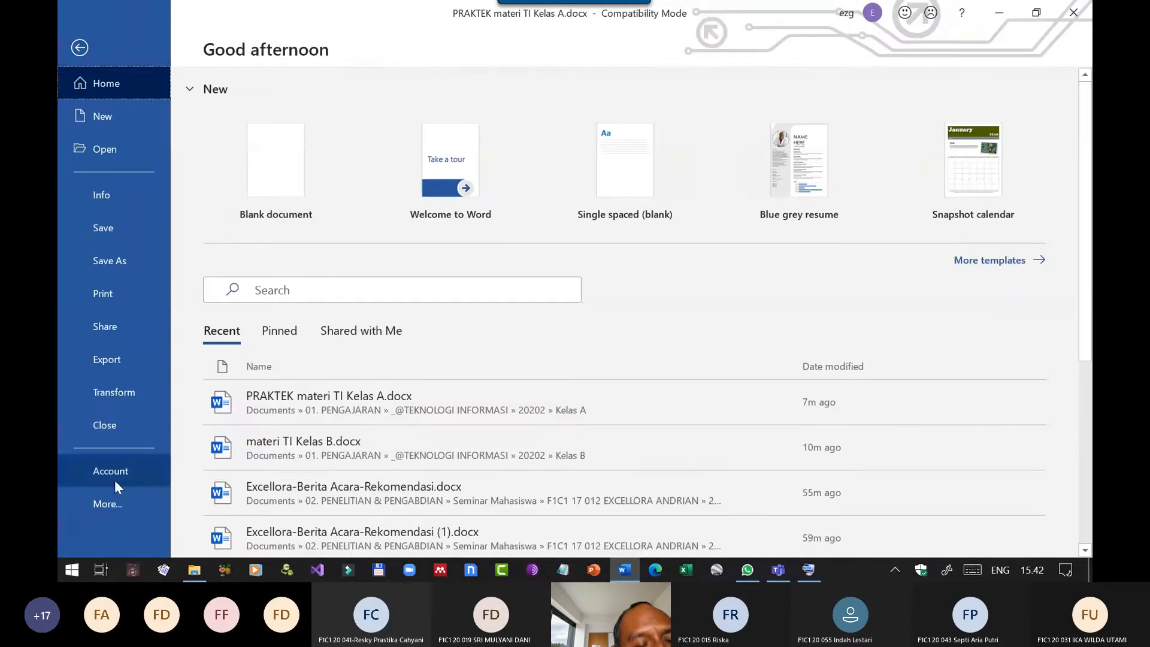
pyautogui.click(113, 501)
pyautogui.click(222, 536)
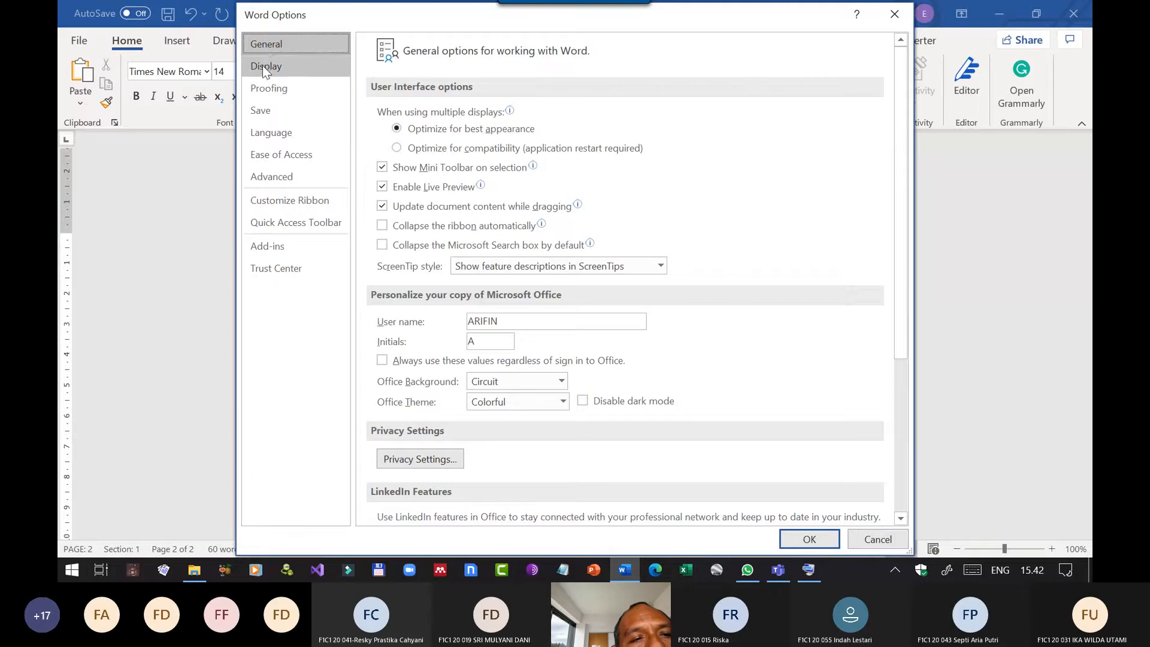
pyautogui.click(264, 66)
pyautogui.click(382, 206)
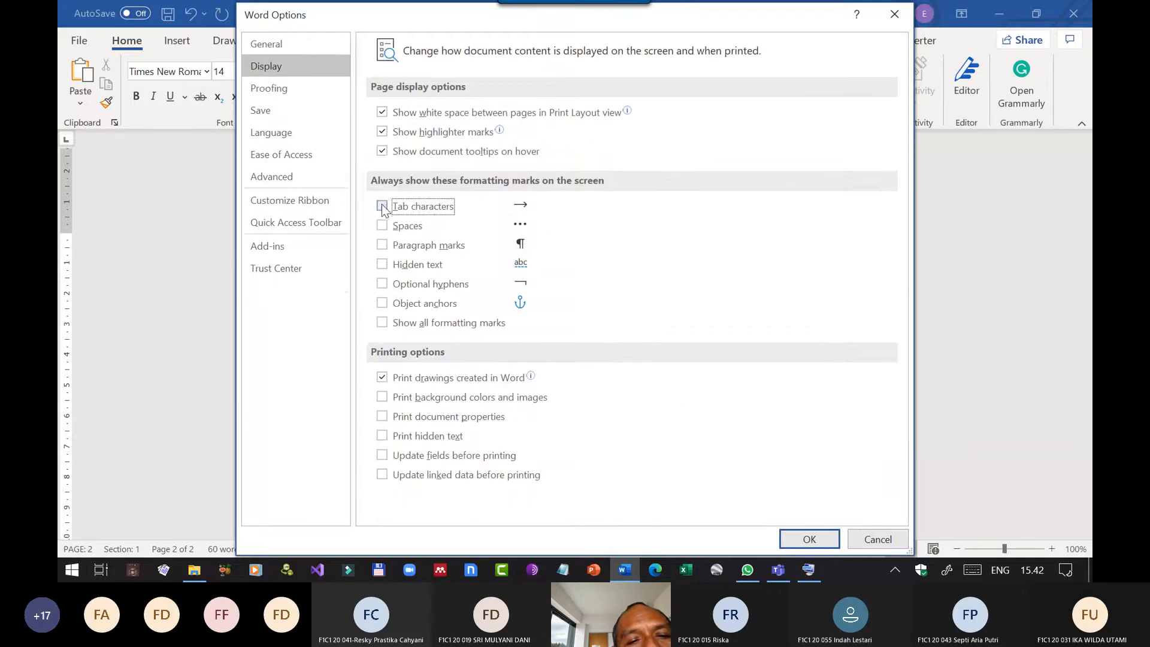
pyautogui.click(817, 538)
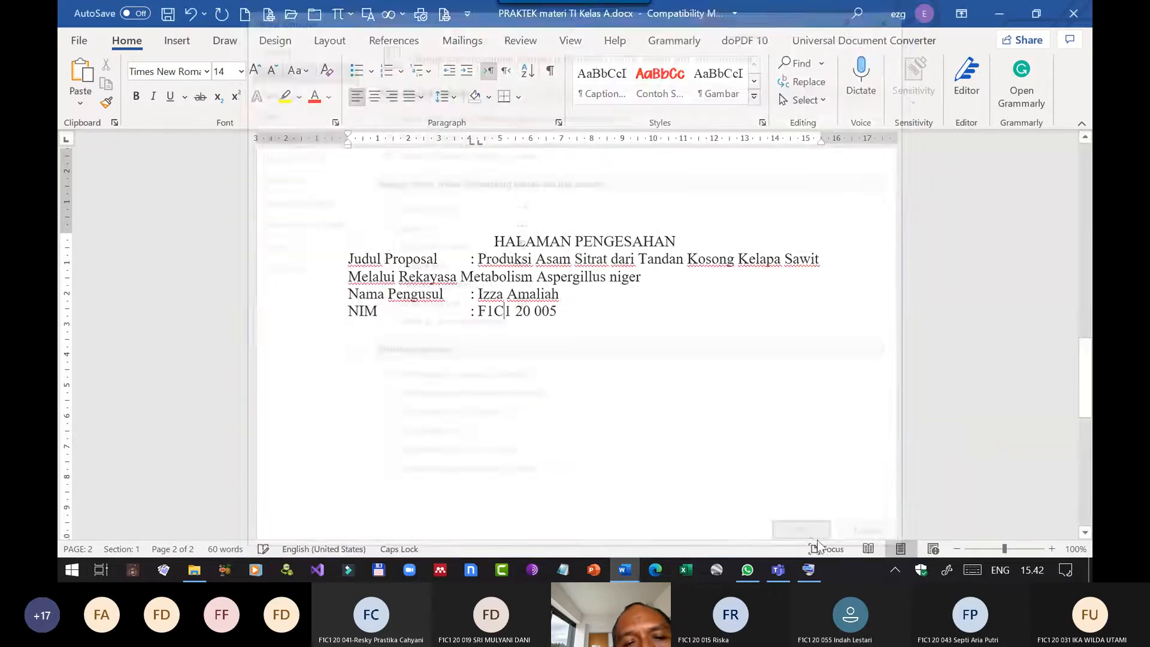
# Try to break the proposal title after "Sawit" and indent its second line with tabs, removing the break and tabs again.
pyautogui.click(595, 309)
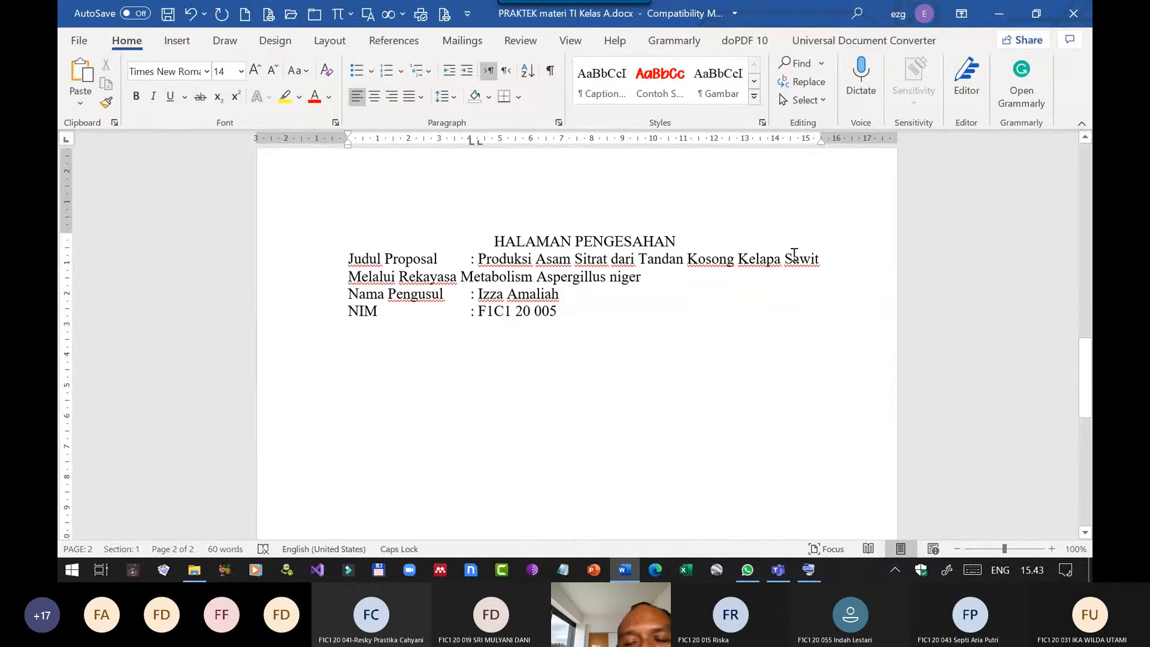
pyautogui.click(824, 259)
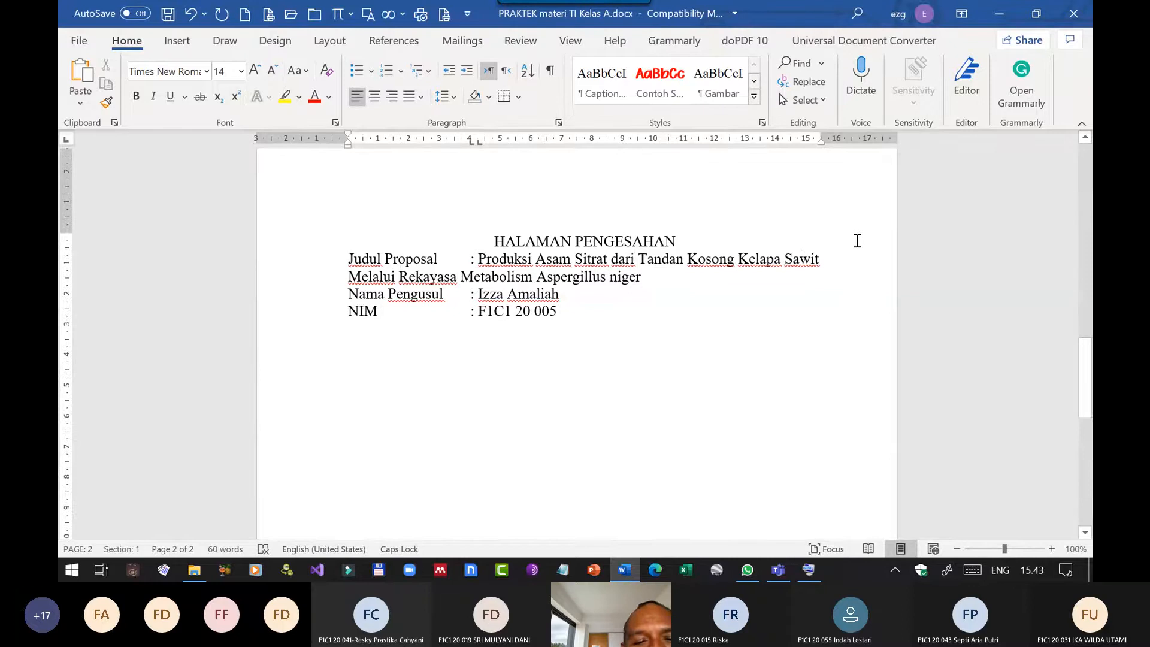
pyautogui.press('Return')
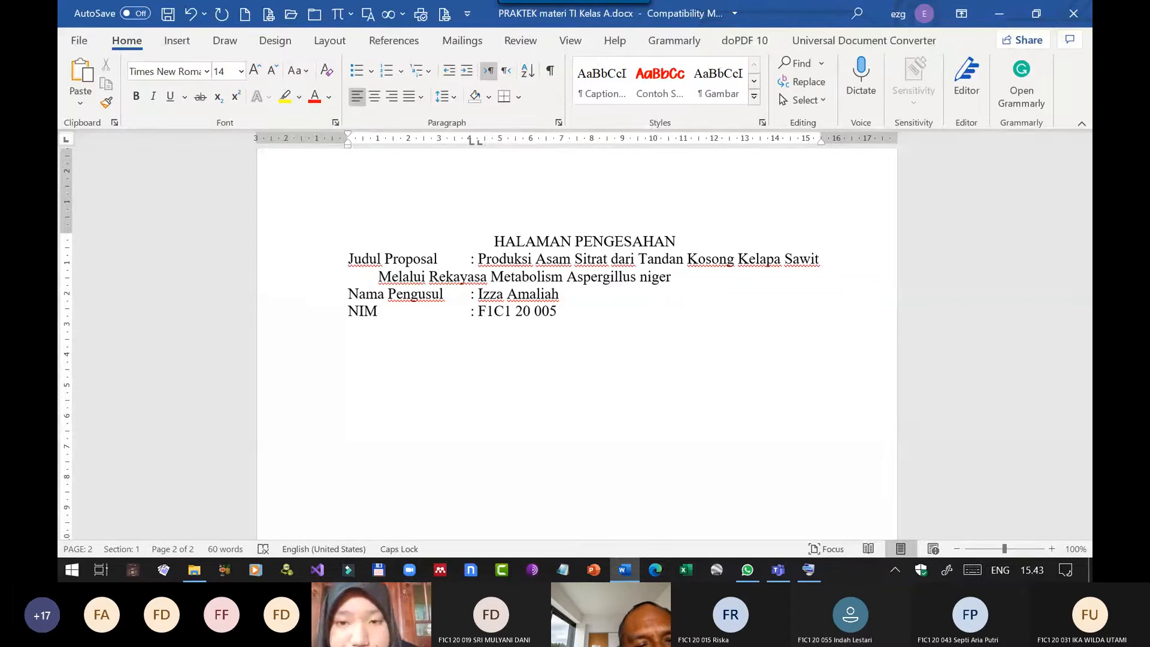
pyautogui.press('Tab')
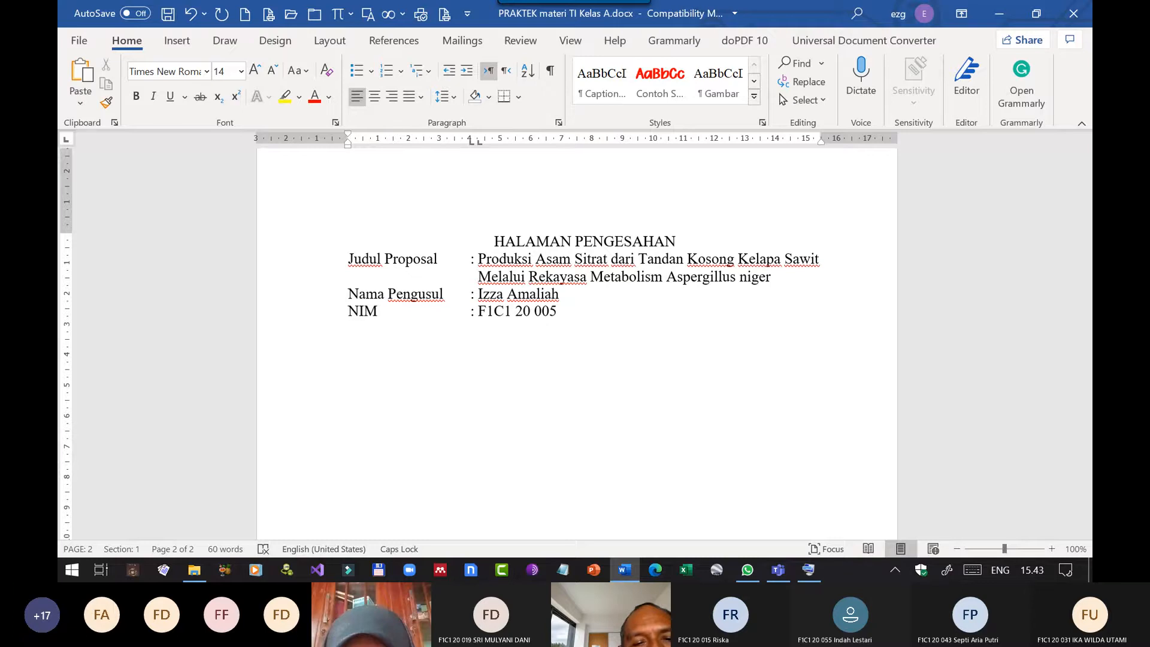
pyautogui.press('BackSpace')
pyautogui.press('BackSpace')
pyautogui.press('BackSpace')
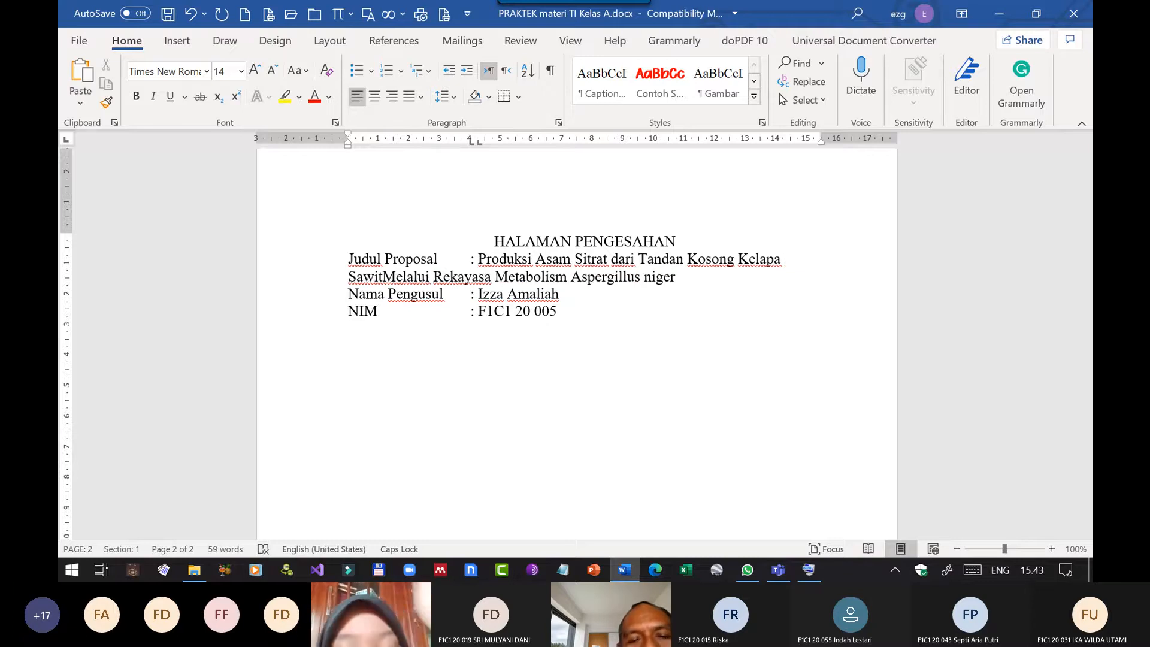
pyautogui.hotkey('ctrl', 'z')
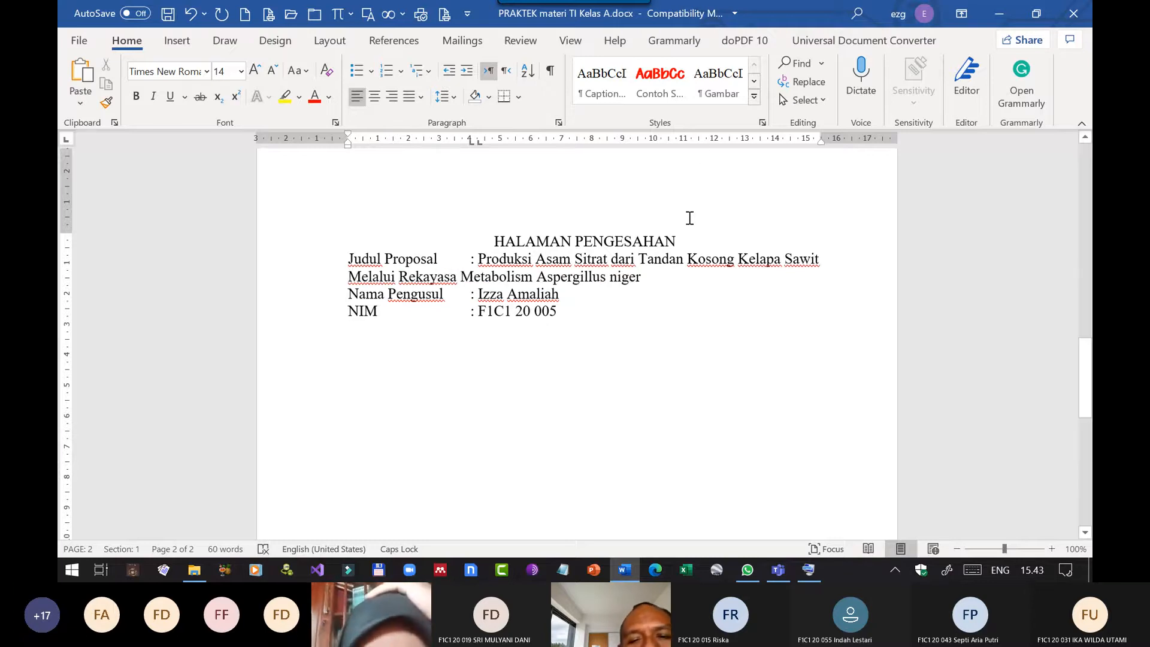
pyautogui.click(829, 259)
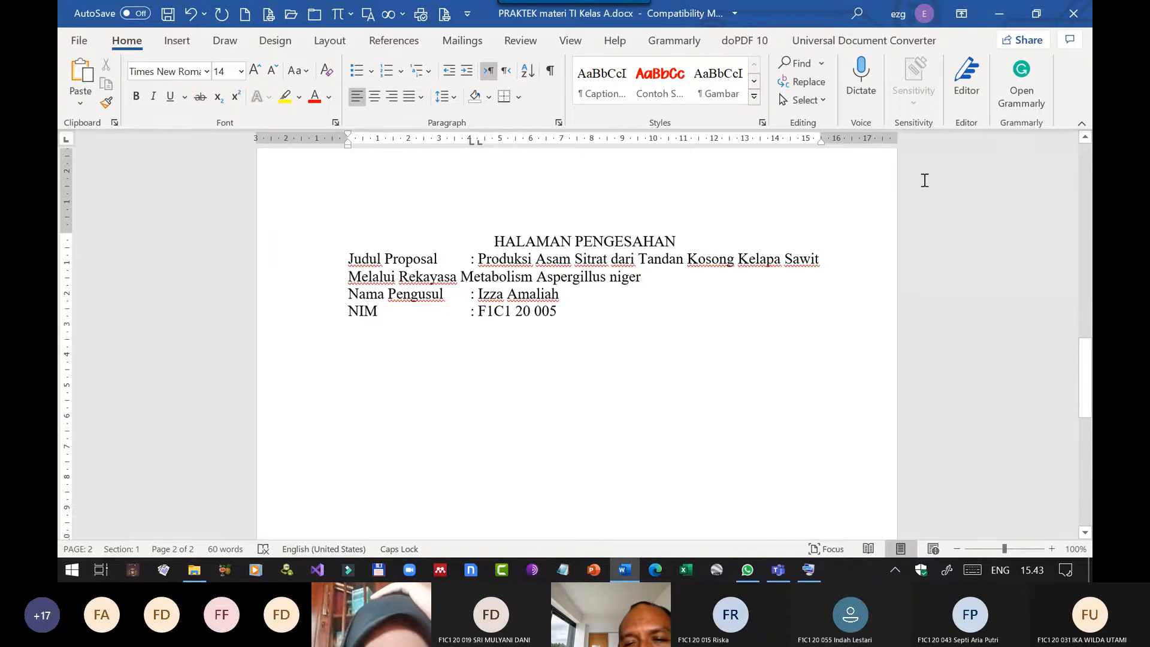
pyautogui.press('Delete')
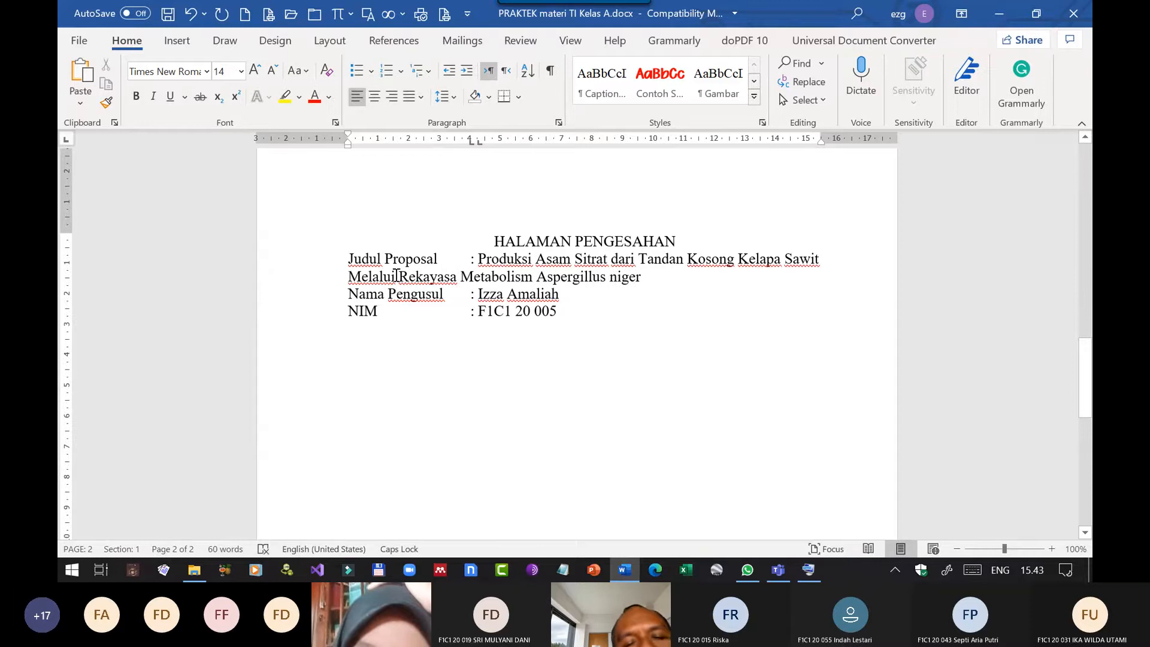
# Switch to Microsoft Whiteboard from the Windows Ink Workspace.
pyautogui.moveTo(537, 310); pyautogui.dragTo(521, 262)
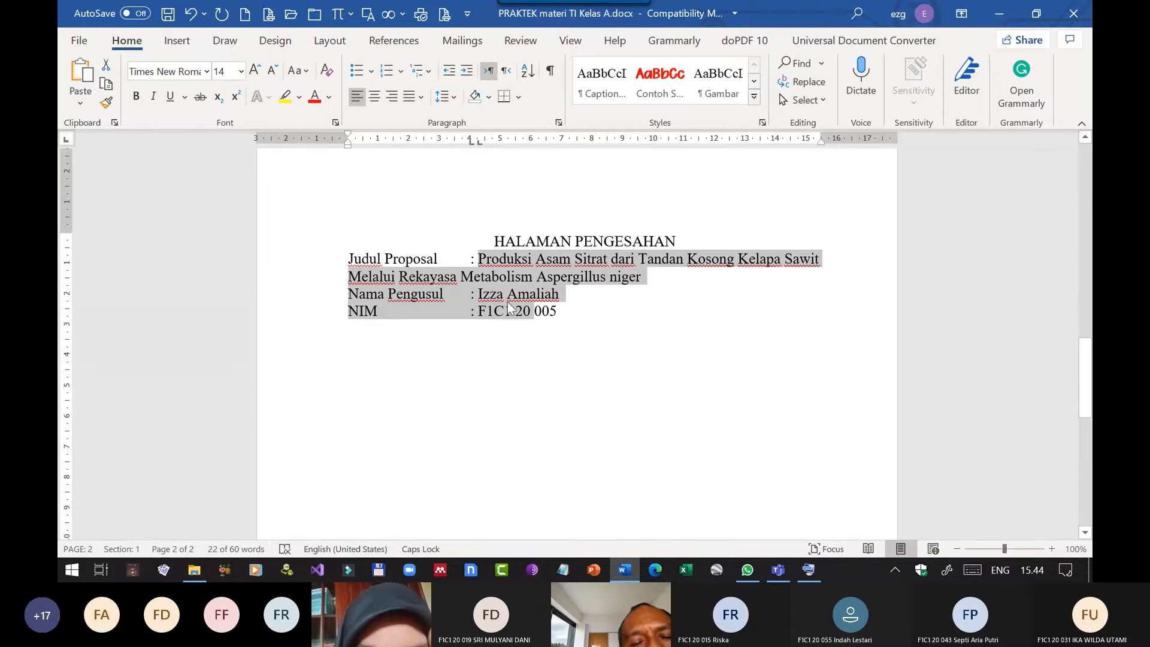
pyautogui.scroll(-2, 521, 336)
pyautogui.scroll(-1, 519, 345)
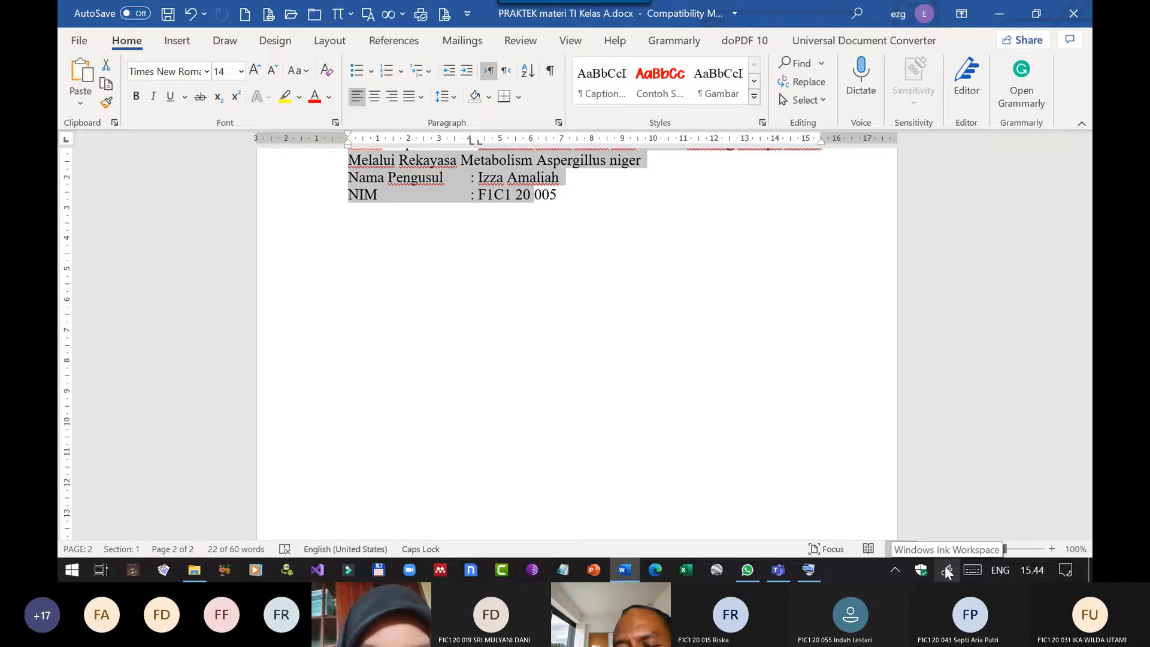
pyautogui.click(946, 571)
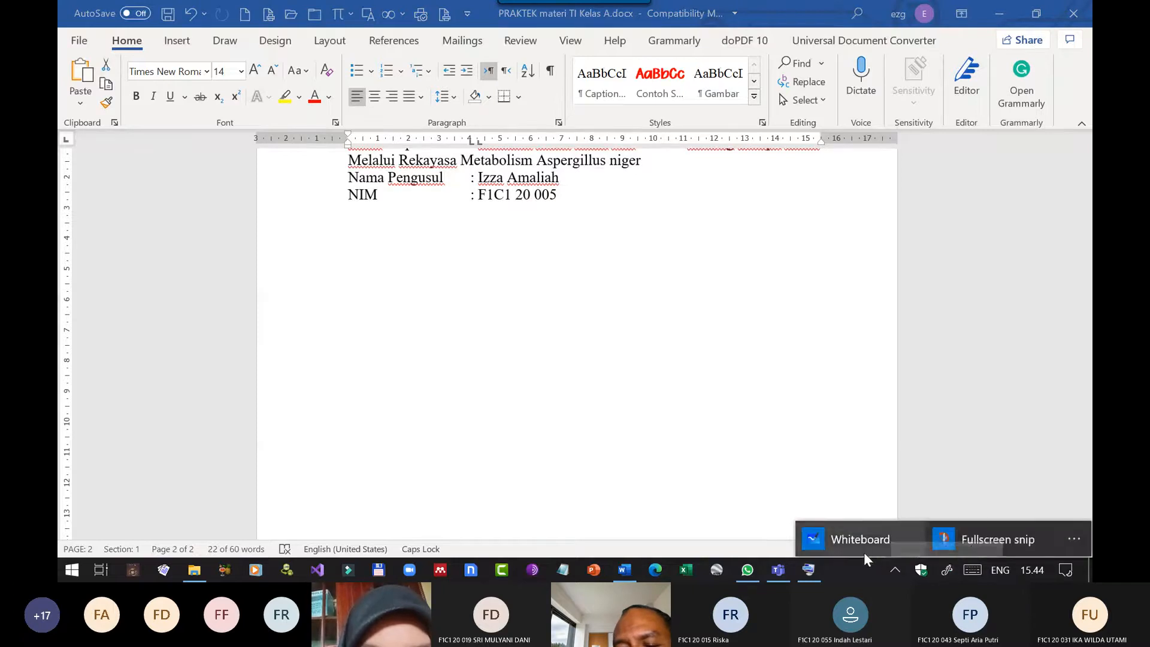
pyautogui.click(857, 537)
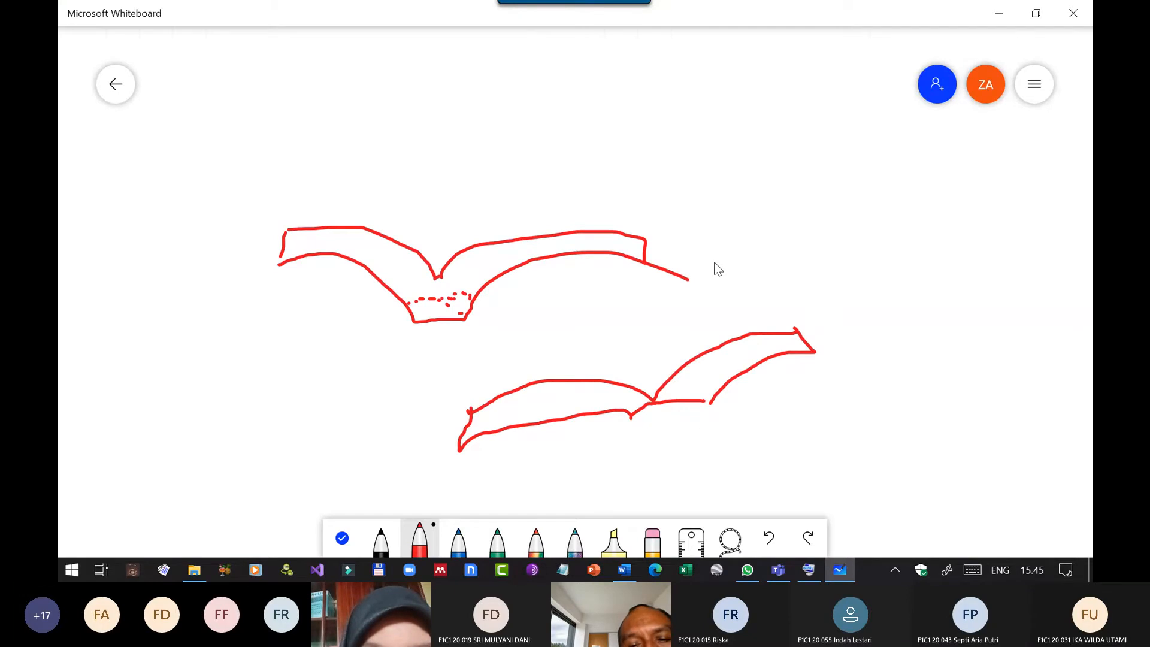
# Try a red freehand line across the sketch on the existing whiteboard.
pyautogui.scroll(2, 717, 268)
pyautogui.scroll(-1, 716, 270)
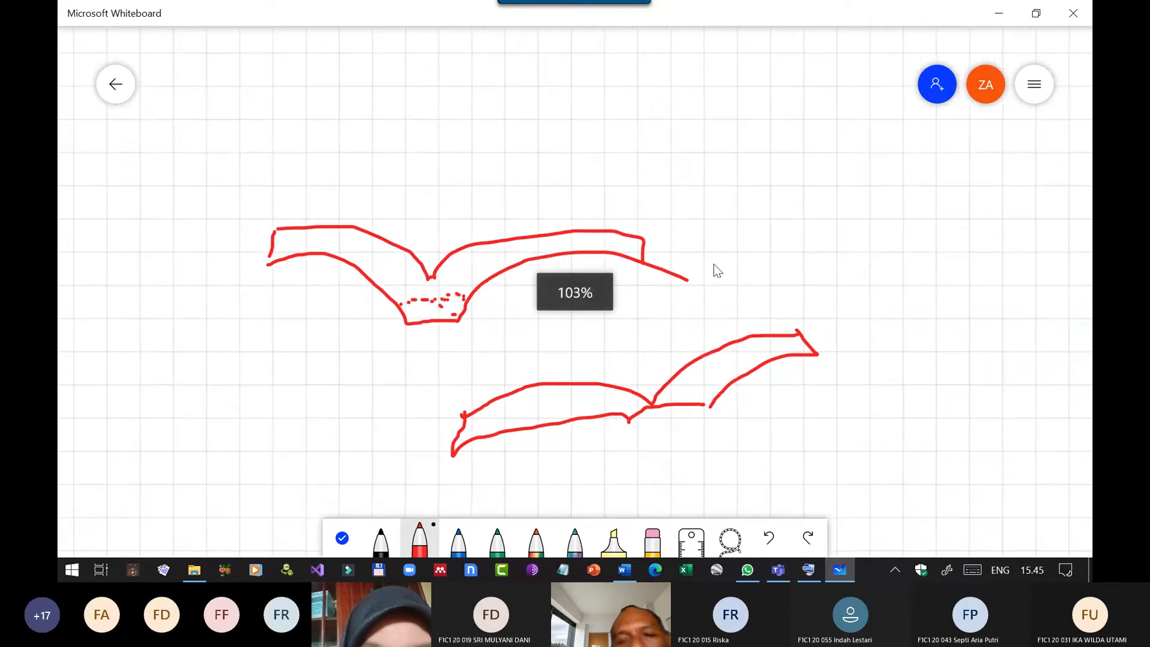
pyautogui.scroll(-3, 717, 270)
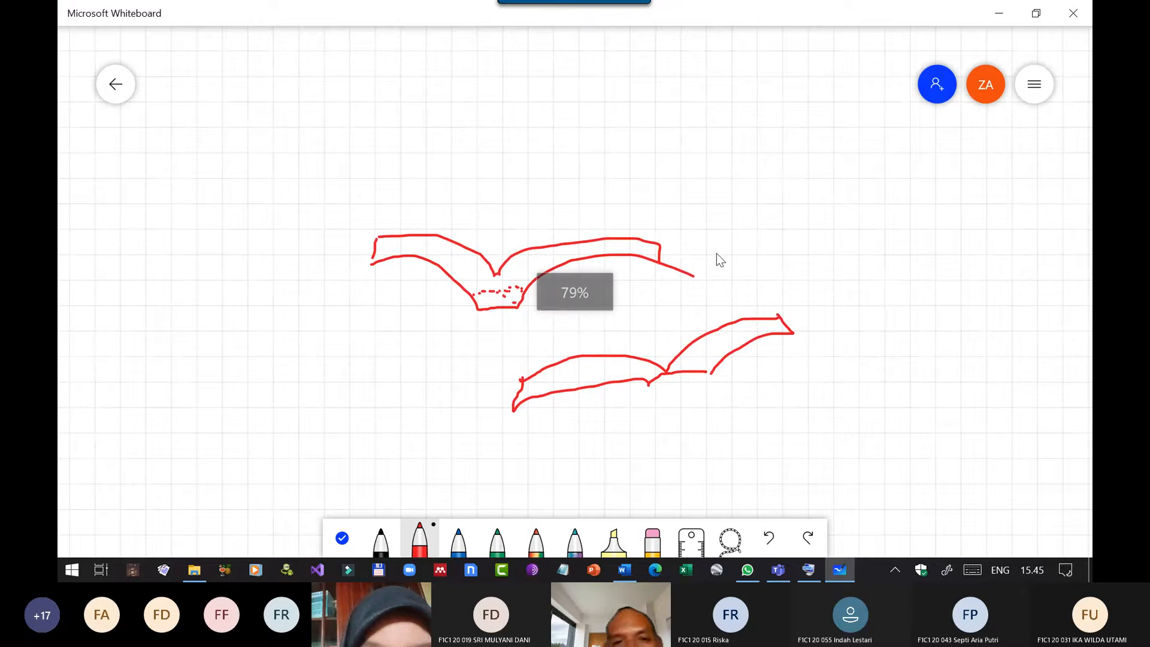
pyautogui.moveTo(333, 328); pyautogui.dragTo(607, 388)
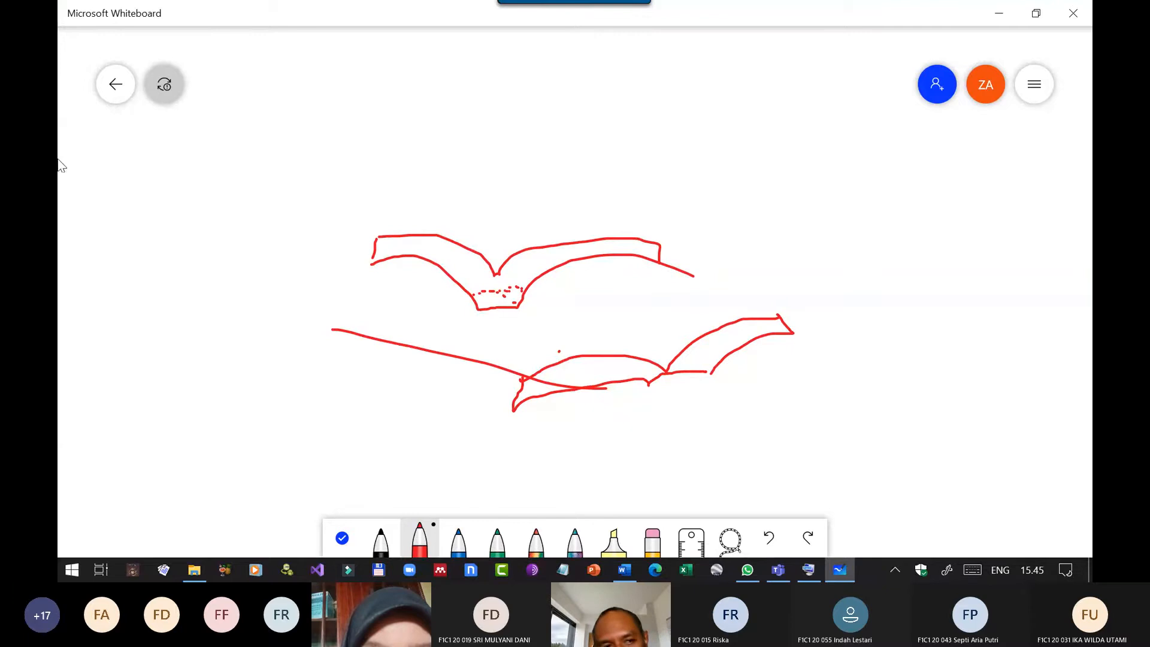
# Create a new whiteboard and switch it to inking mode with the blue pen.
pyautogui.click(116, 84)
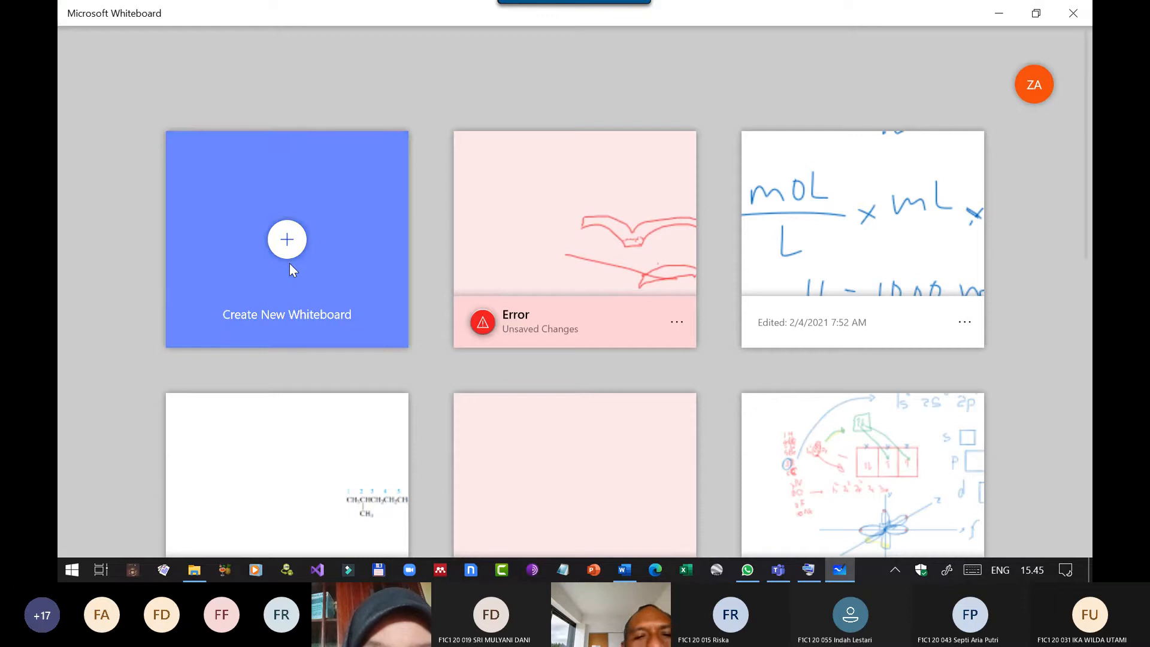
pyautogui.click(290, 264)
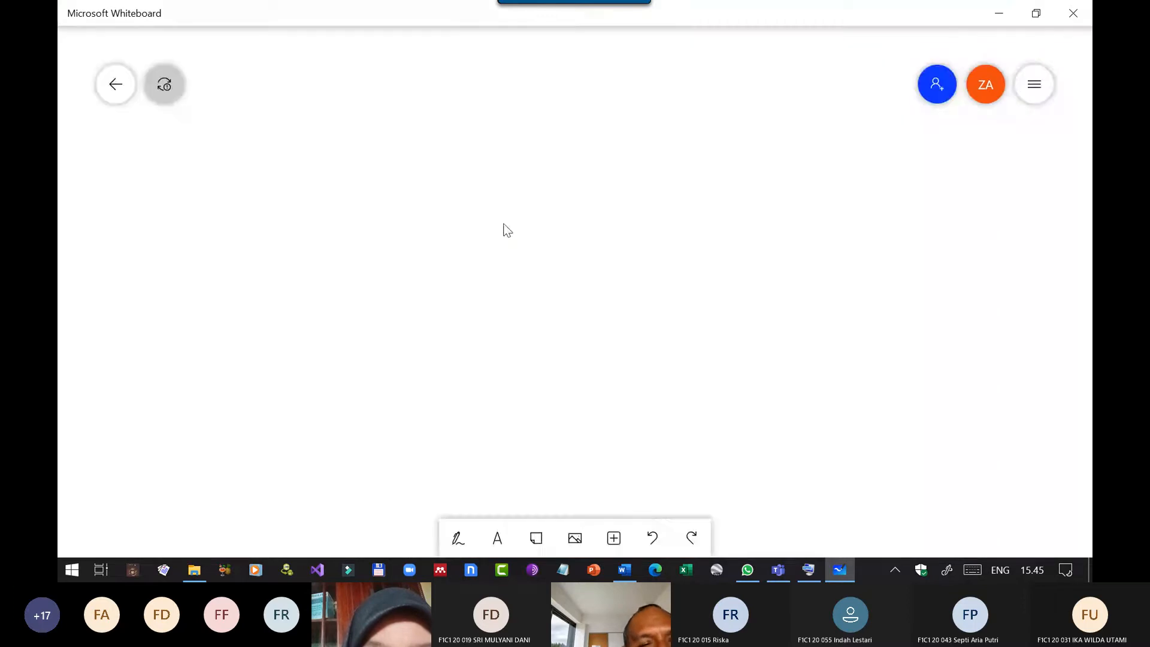
pyautogui.click(457, 541)
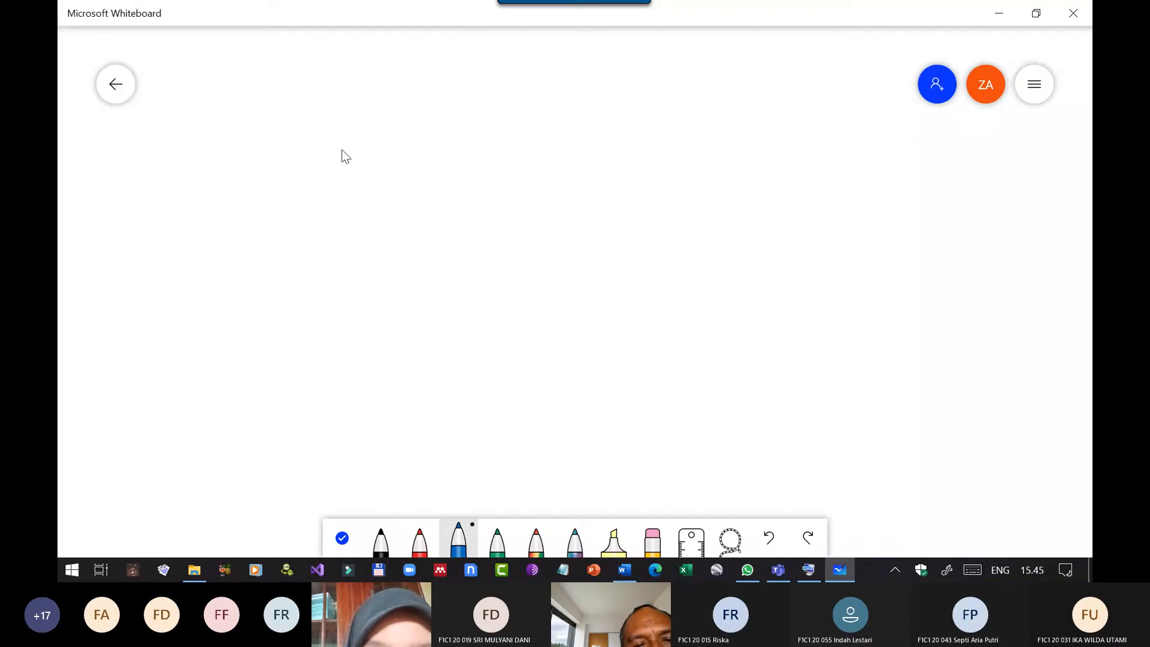
# Sketch a paragraph with an indented first line marked by an arrowhead, three full lines beneath it and a vertical line at their start.
pyautogui.moveTo(565, 159); pyautogui.dragTo(619, 154)
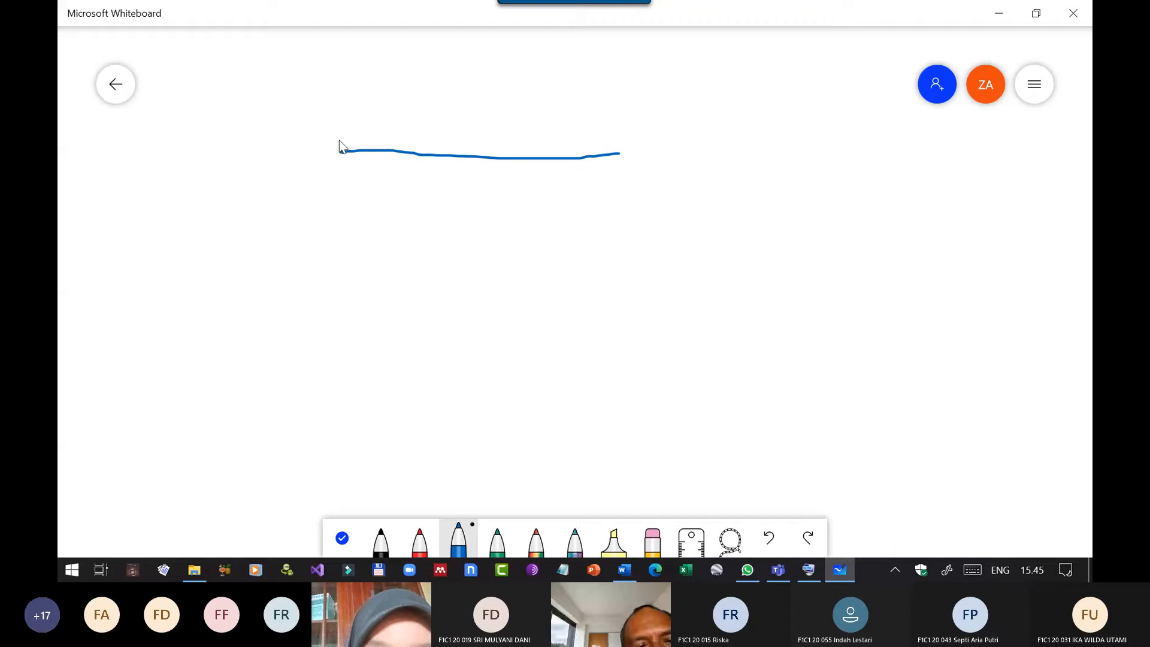
pyautogui.moveTo(339, 154); pyautogui.dragTo(347, 135)
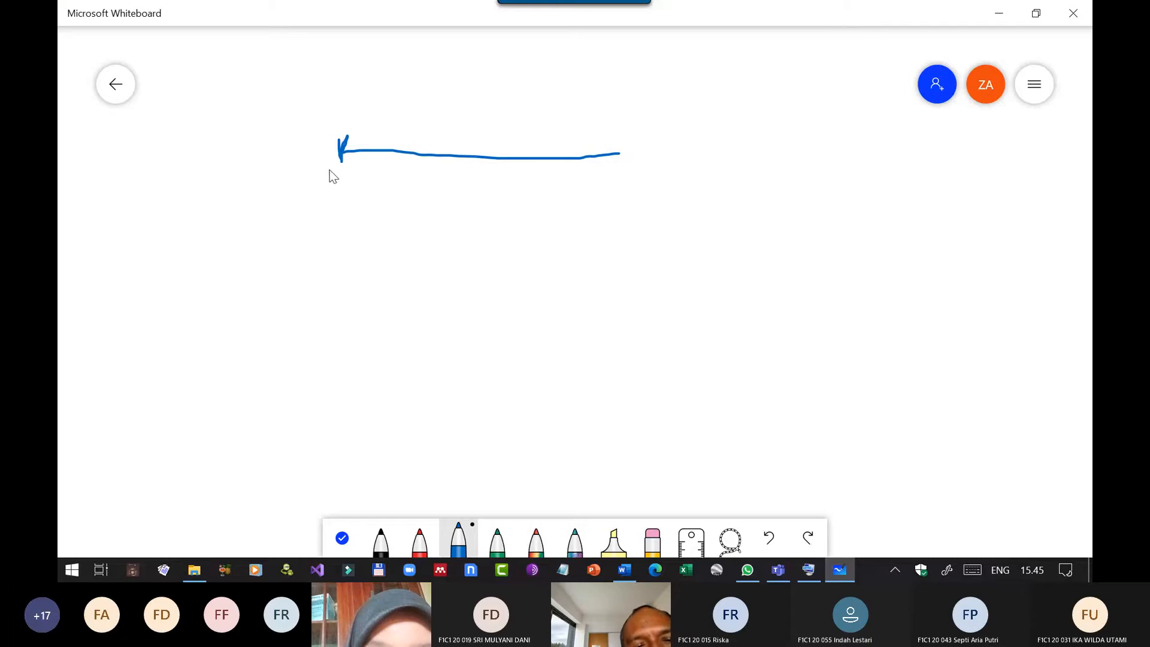
pyautogui.moveTo(343, 169); pyautogui.dragTo(571, 170)
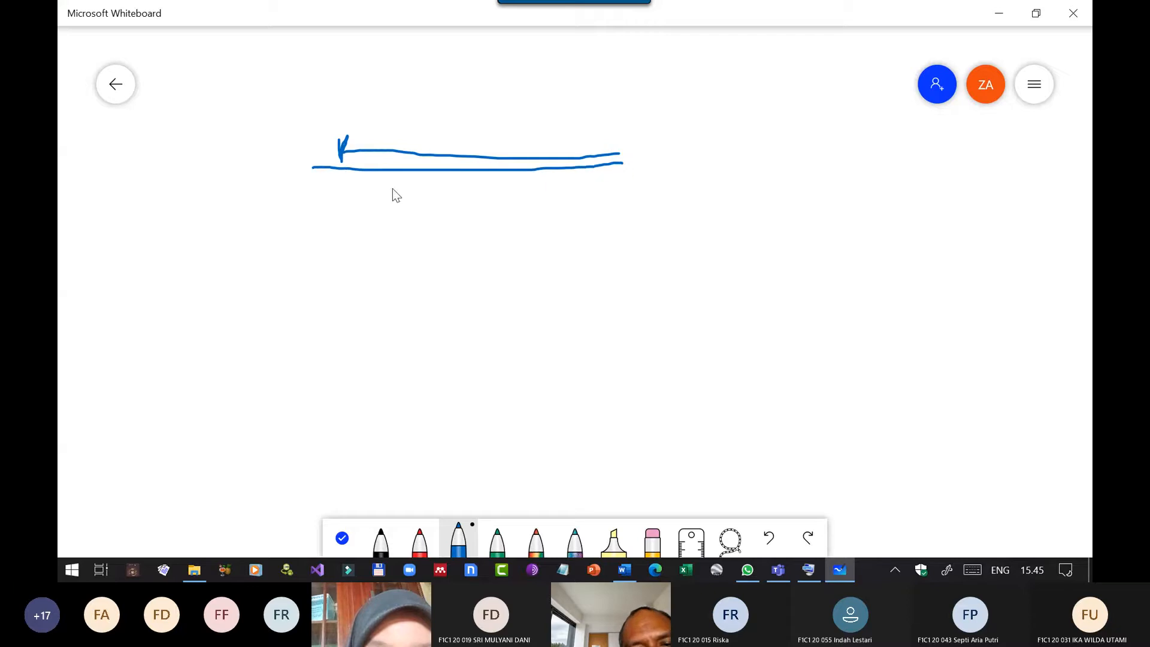
pyautogui.moveTo(313, 178); pyautogui.dragTo(623, 190)
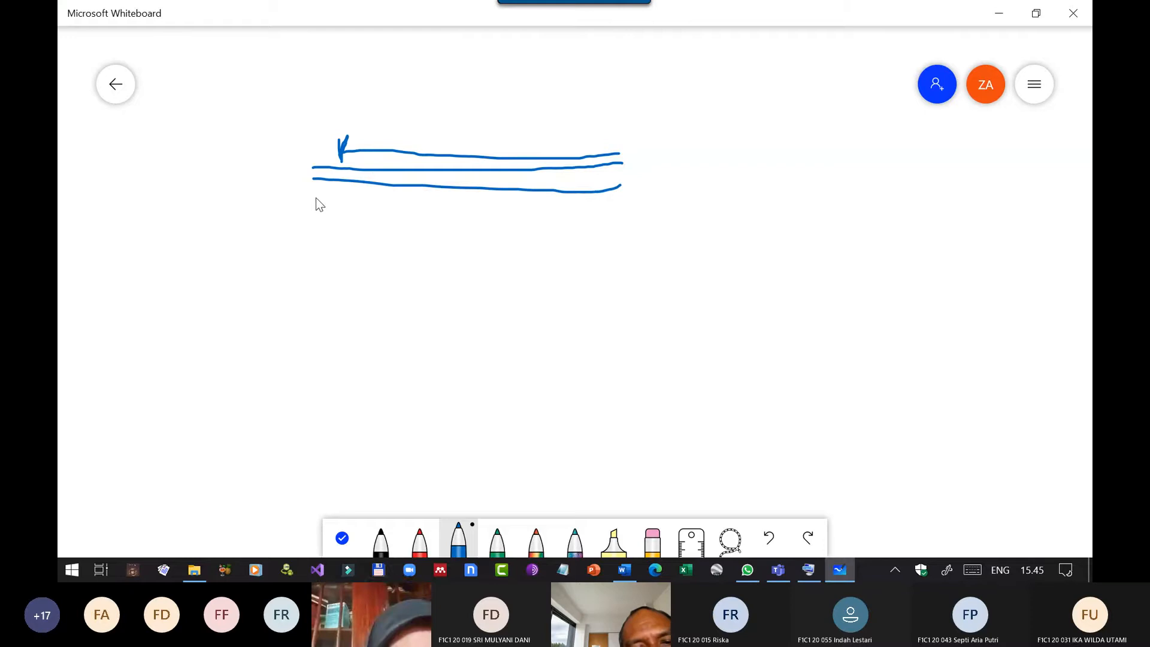
pyautogui.moveTo(315, 192); pyautogui.dragTo(626, 207)
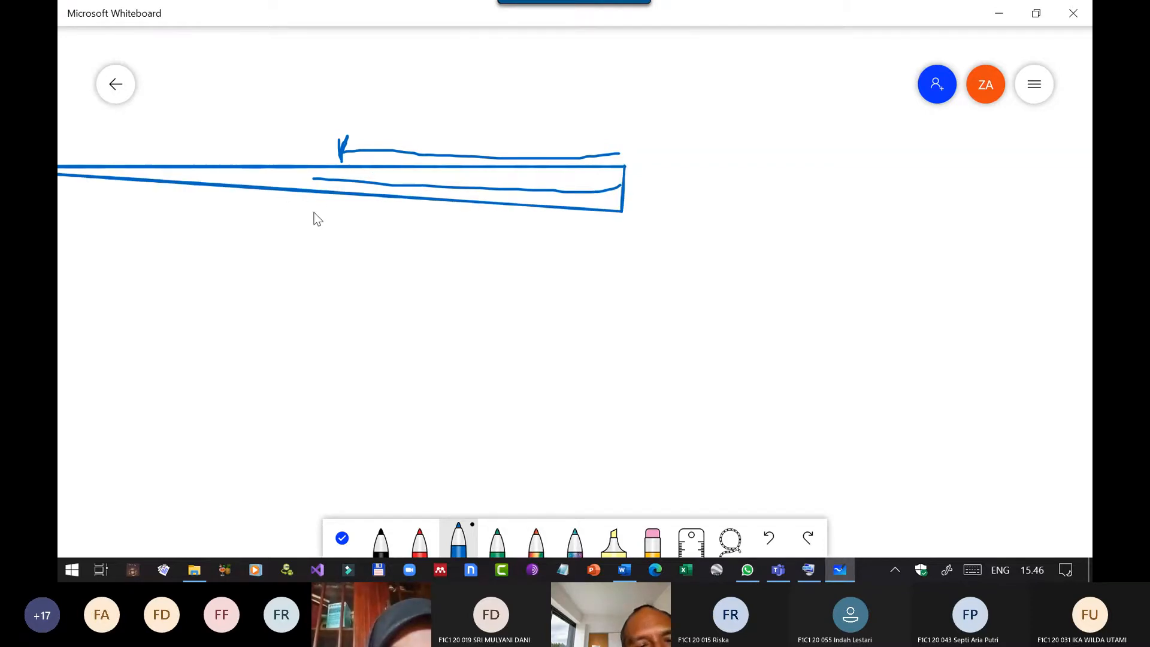
pyautogui.hotkey('ctrl', 'z')
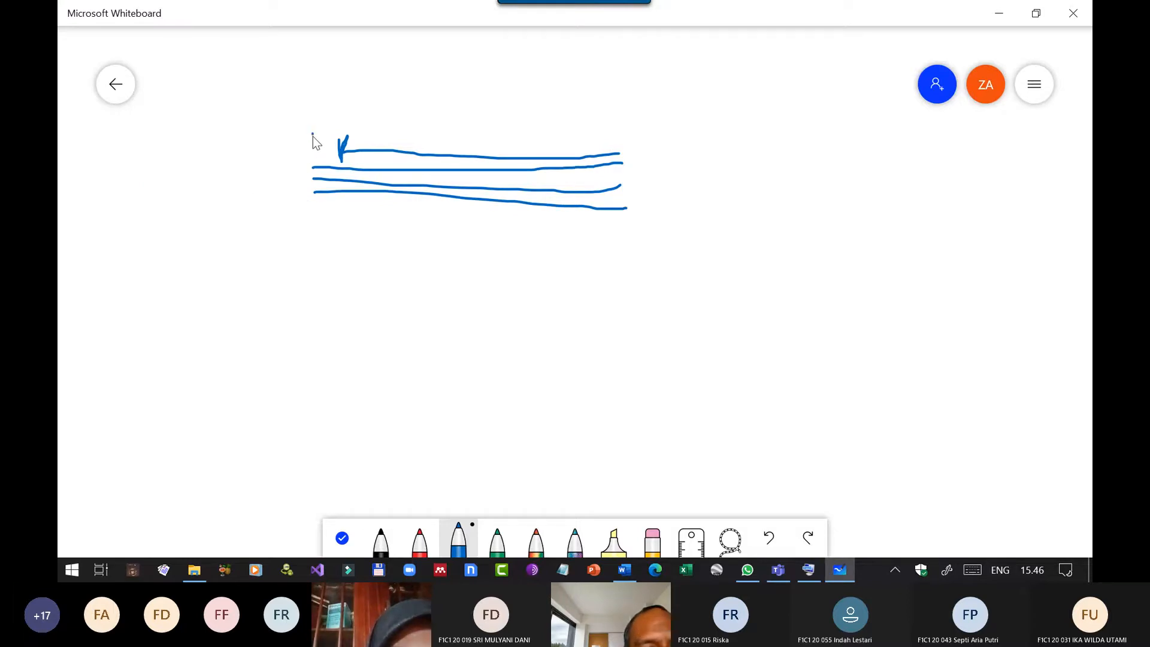
pyautogui.moveTo(312, 133); pyautogui.dragTo(313, 192)
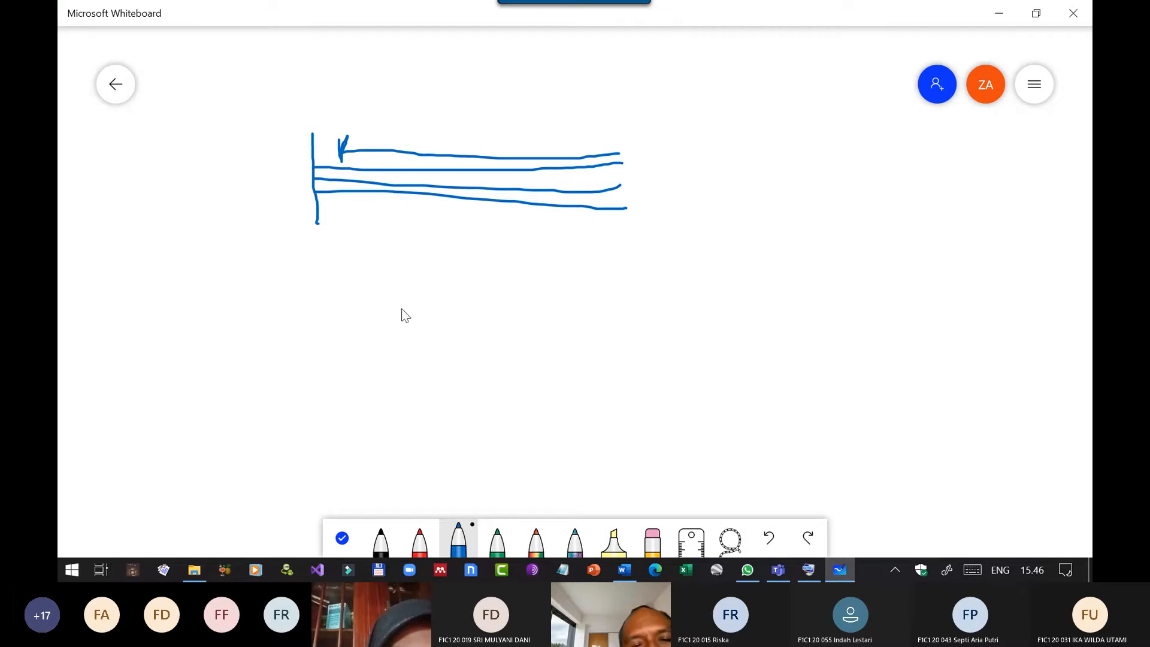
# Sketch a second paragraph below with a long first line and three shorter lines indented beneath it, marking where both indents start.
pyautogui.moveTo(383, 307); pyautogui.dragTo(812, 307)
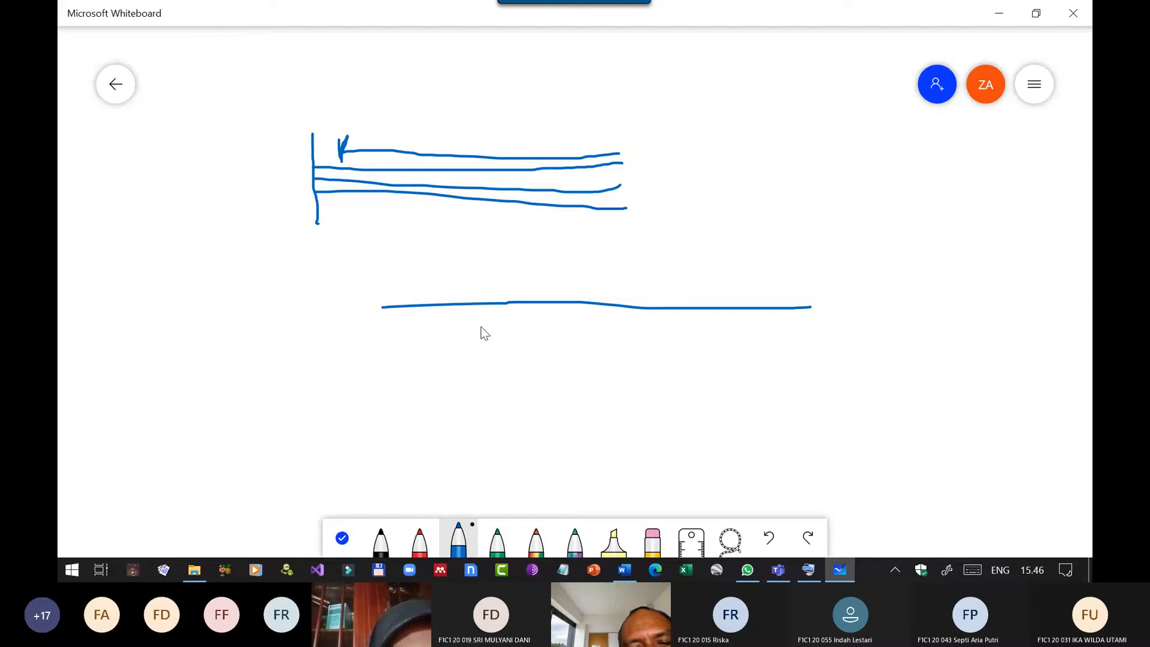
pyautogui.moveTo(479, 324); pyautogui.dragTo(814, 327)
pyautogui.moveTo(483, 337); pyautogui.dragTo(813, 346)
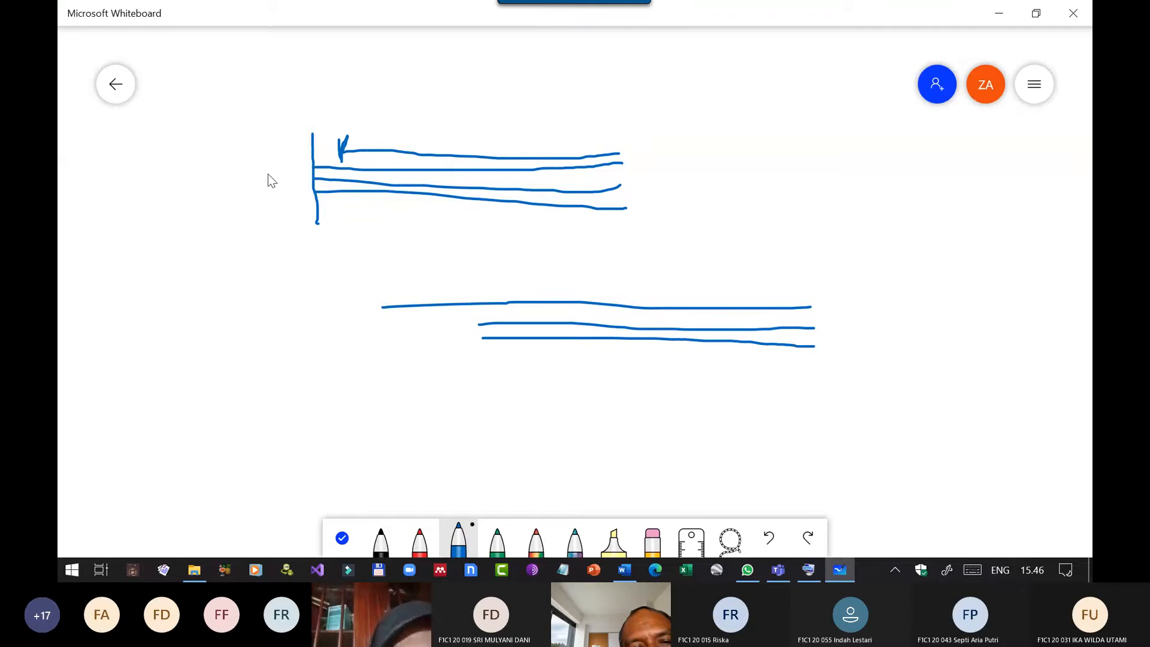
pyautogui.moveTo(482, 352); pyautogui.dragTo(811, 361)
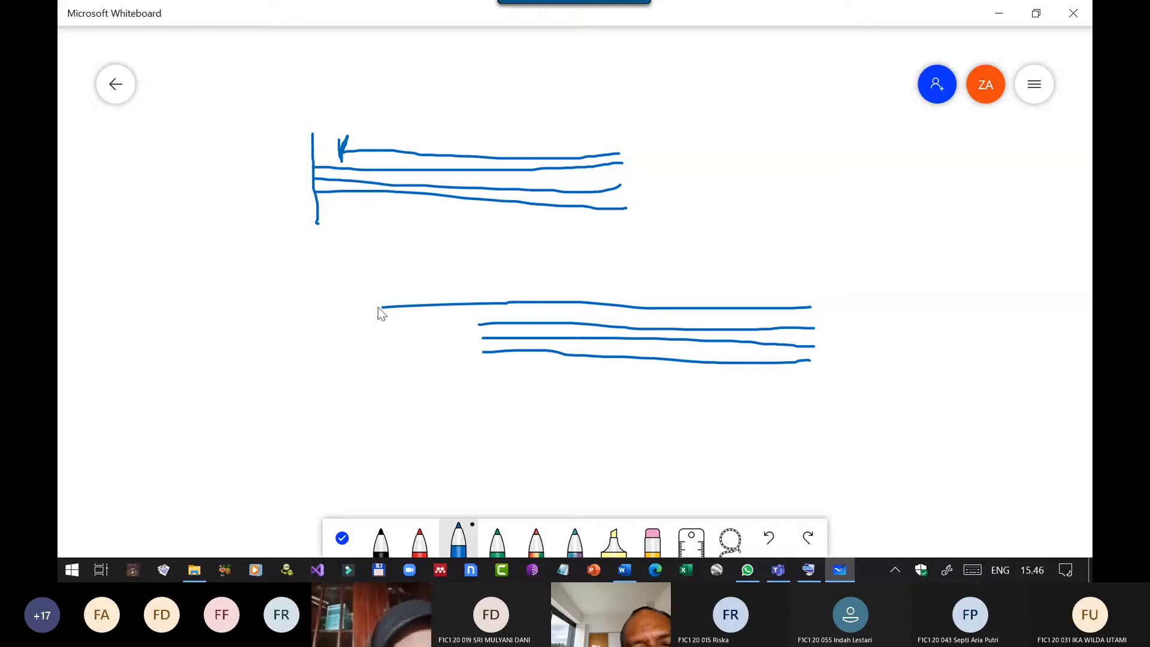
pyautogui.click(477, 327)
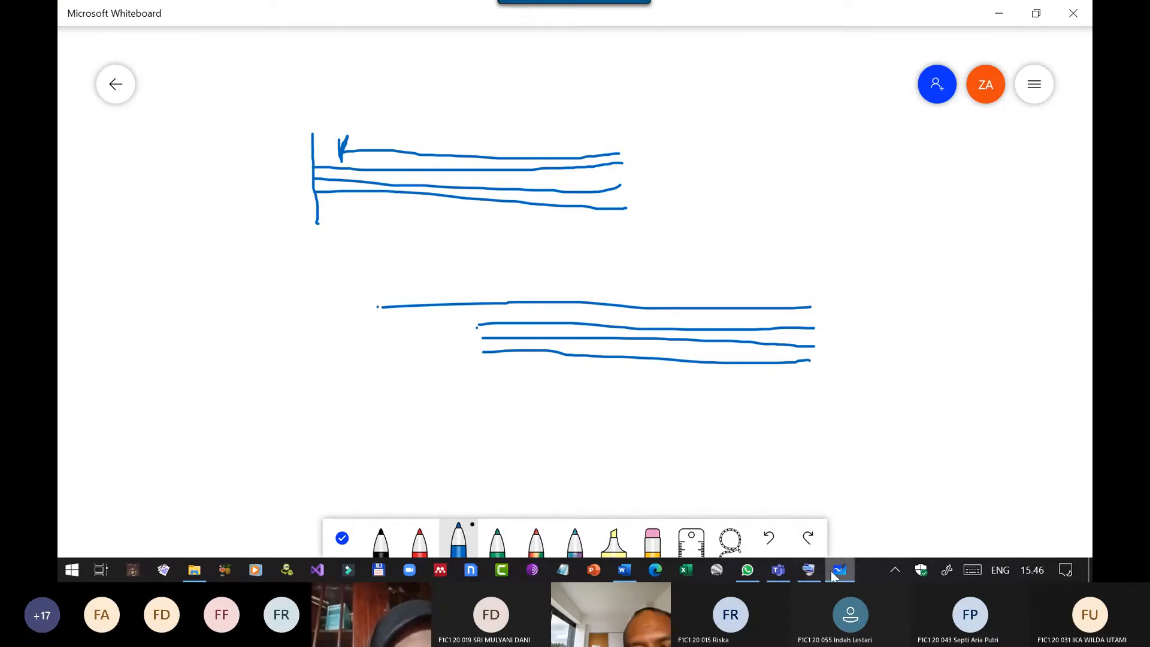
# Switch to the Word document and set a hanging indent on the selected lines so the proposal title's second line aligns after the colon.
pyautogui.click(624, 571)
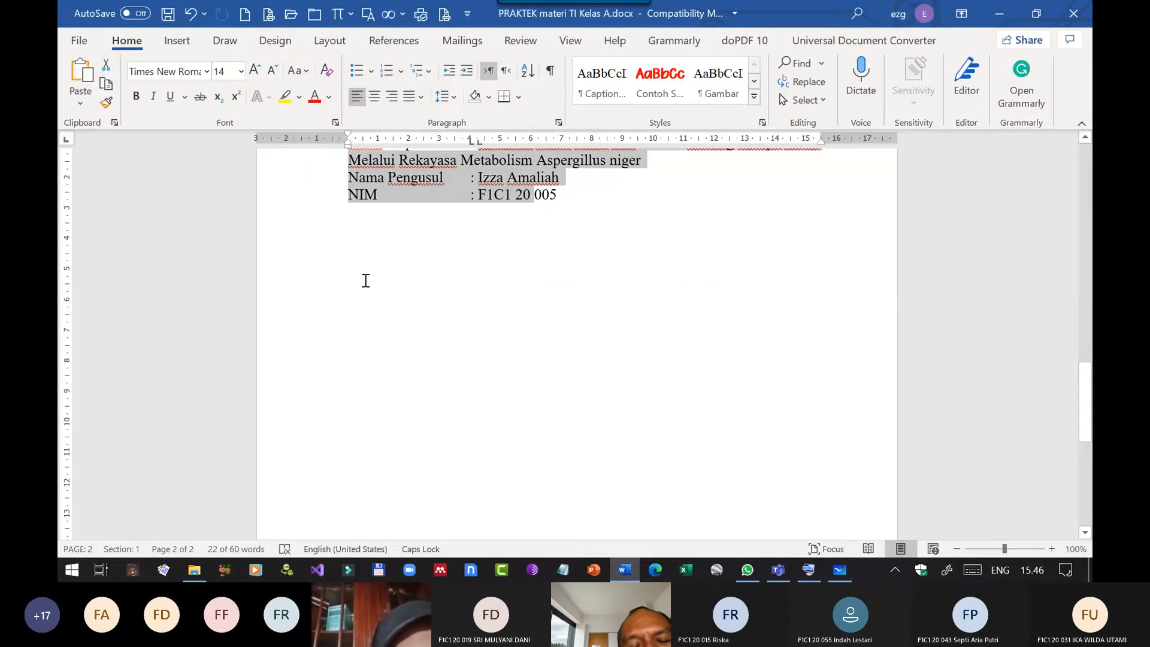
pyautogui.scroll(3, 482, 339)
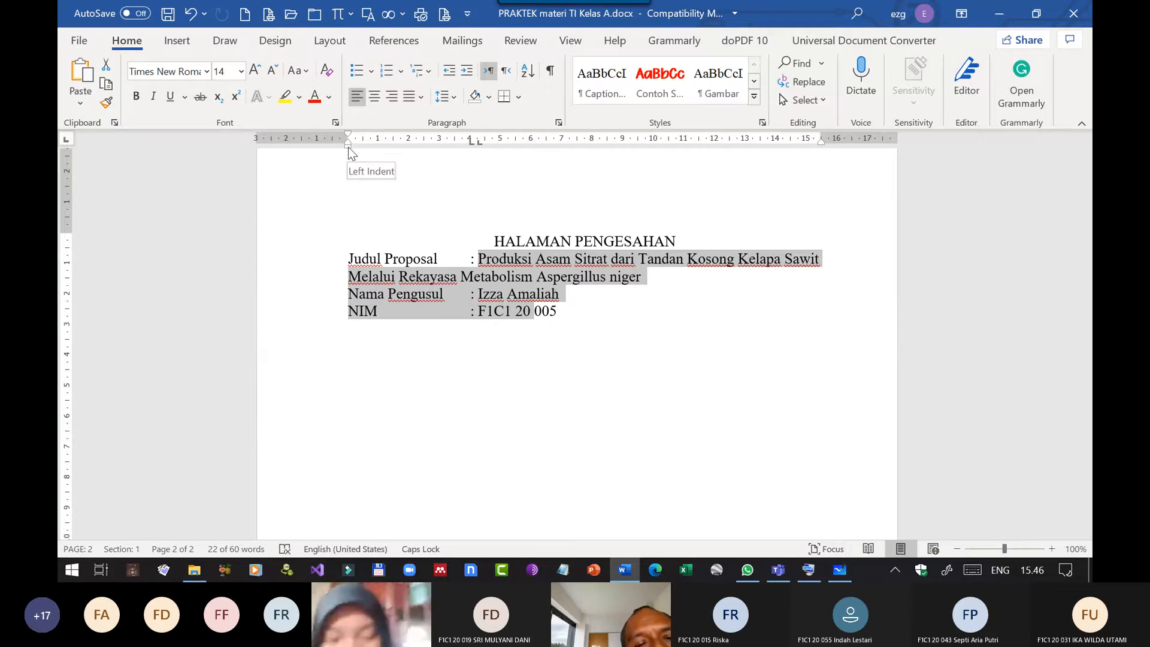
pyautogui.moveTo(348, 152)
pyautogui.mouseDown()
pyautogui.moveTo(377, 149)
pyautogui.moveTo(349, 150)
pyautogui.mouseUp()
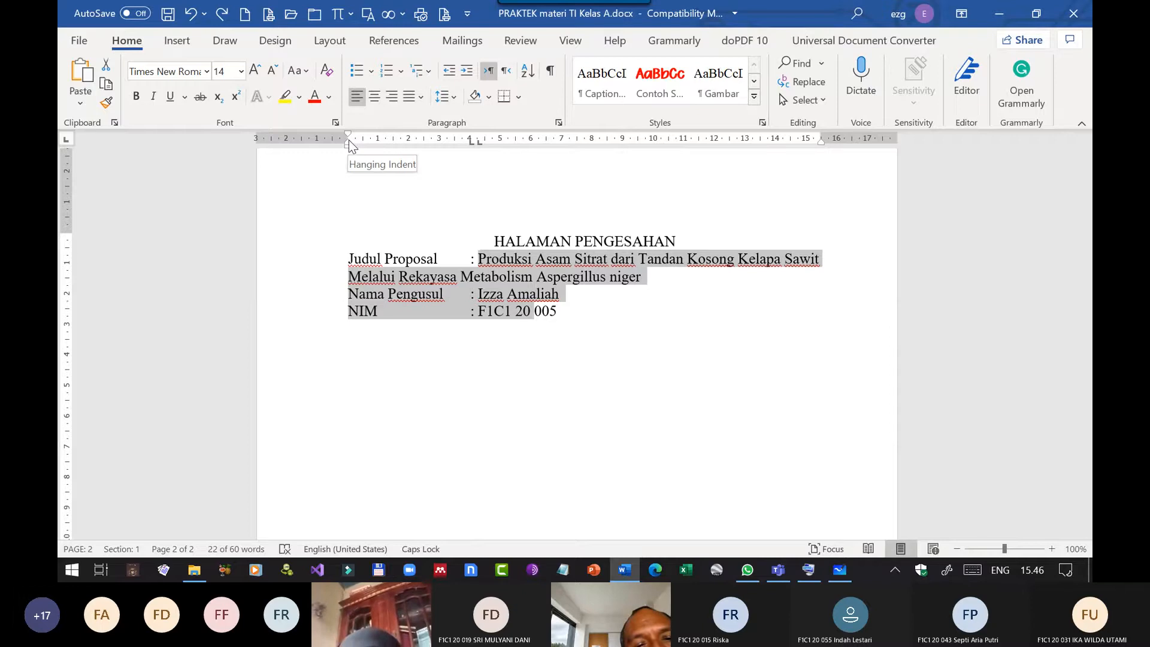
pyautogui.moveTo(348, 141); pyautogui.dragTo(475, 146)
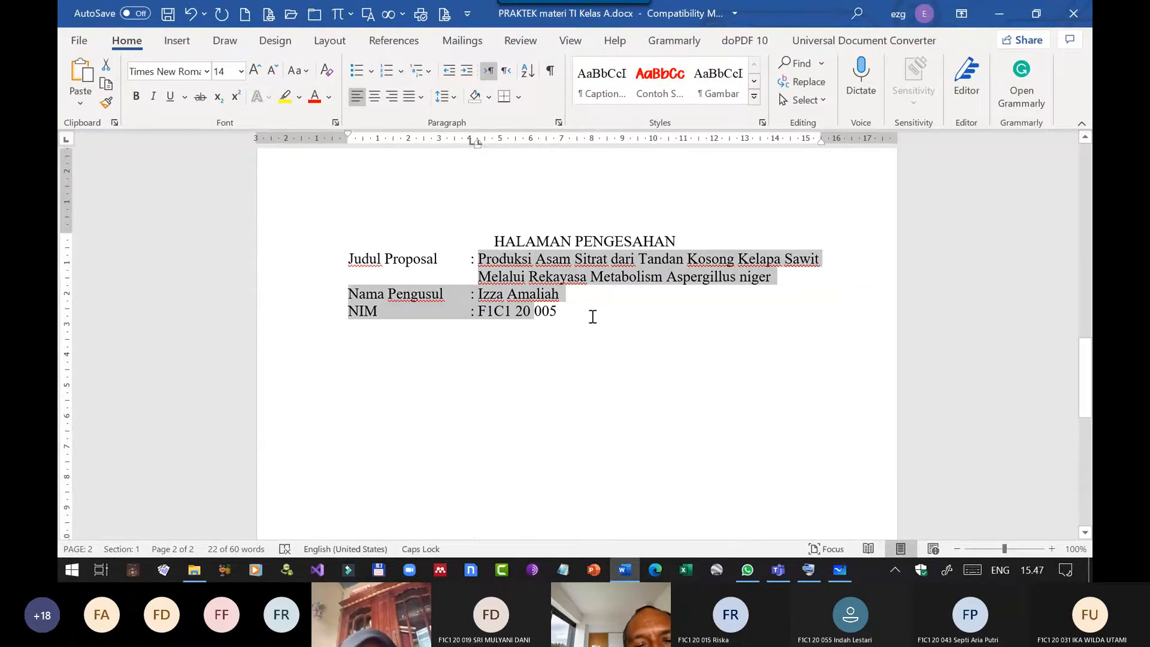
pyautogui.click(592, 316)
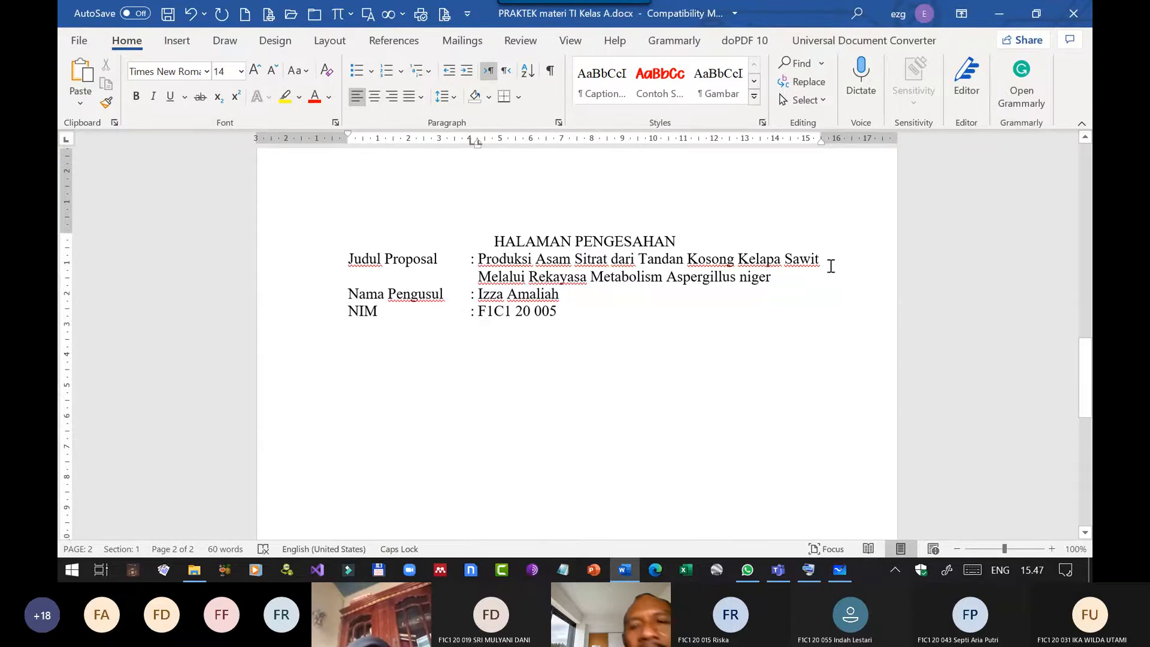
# Try the filler text "KJSDF DF" after "Sawit" in the proposal title and remove it again.
pyautogui.click(832, 268)
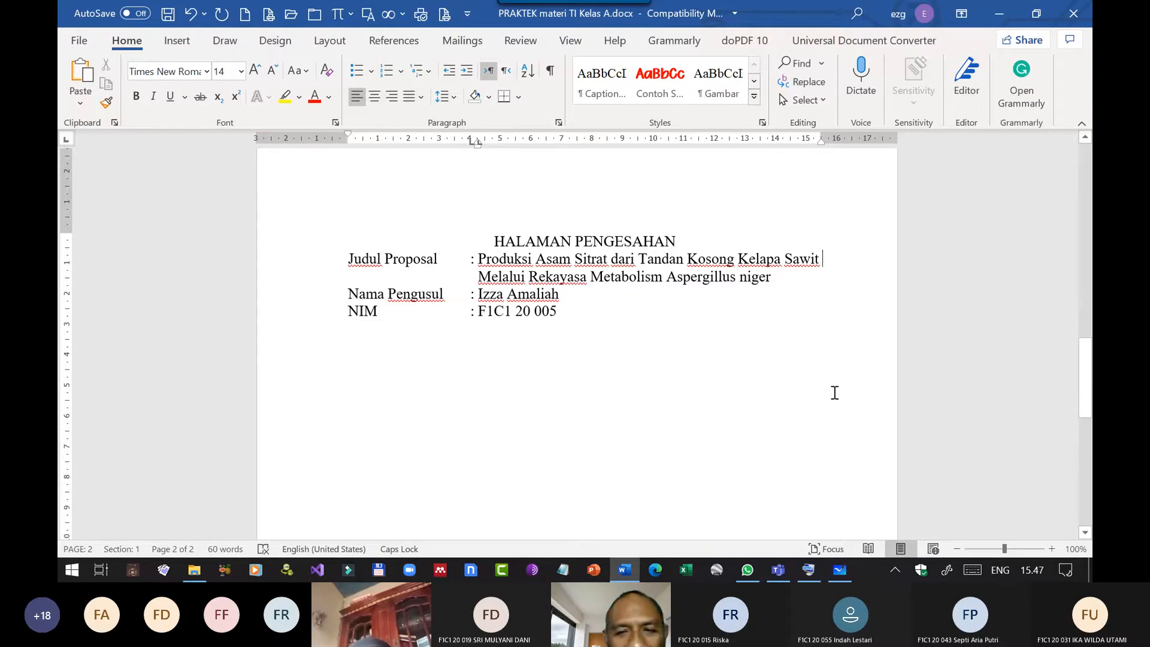
pyautogui.write('KJSDF DF')
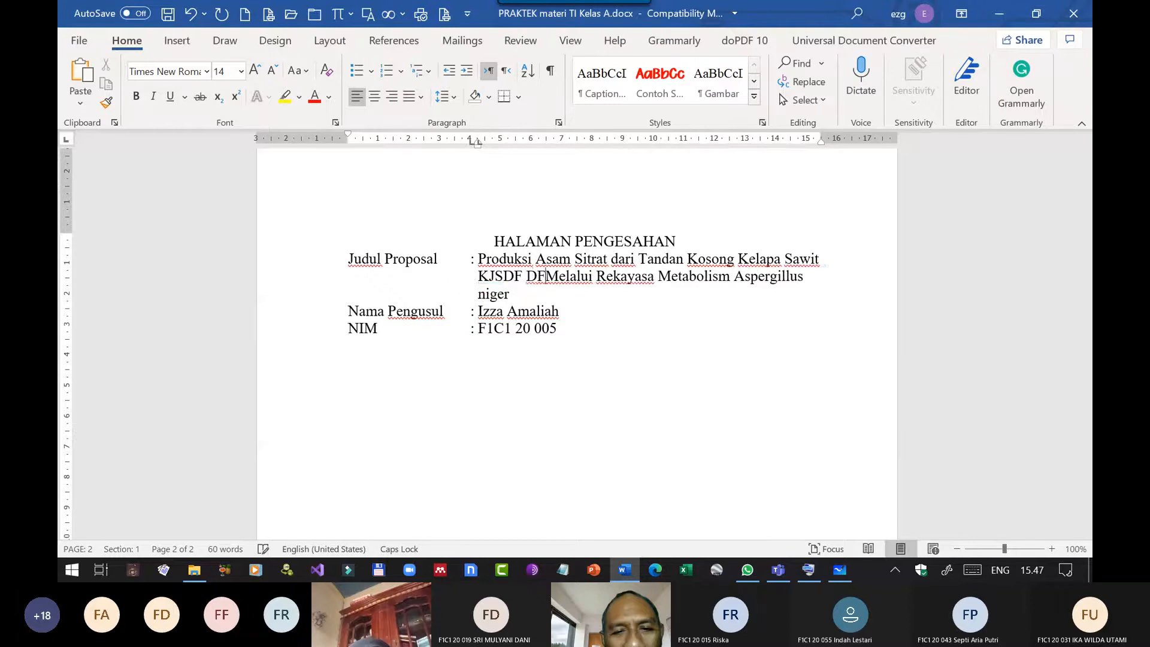
pyautogui.press('BackSpace')
pyautogui.press('BackSpace')
pyautogui.press('BackSpace')
pyautogui.press('BackSpace')
pyautogui.press('BackSpace')
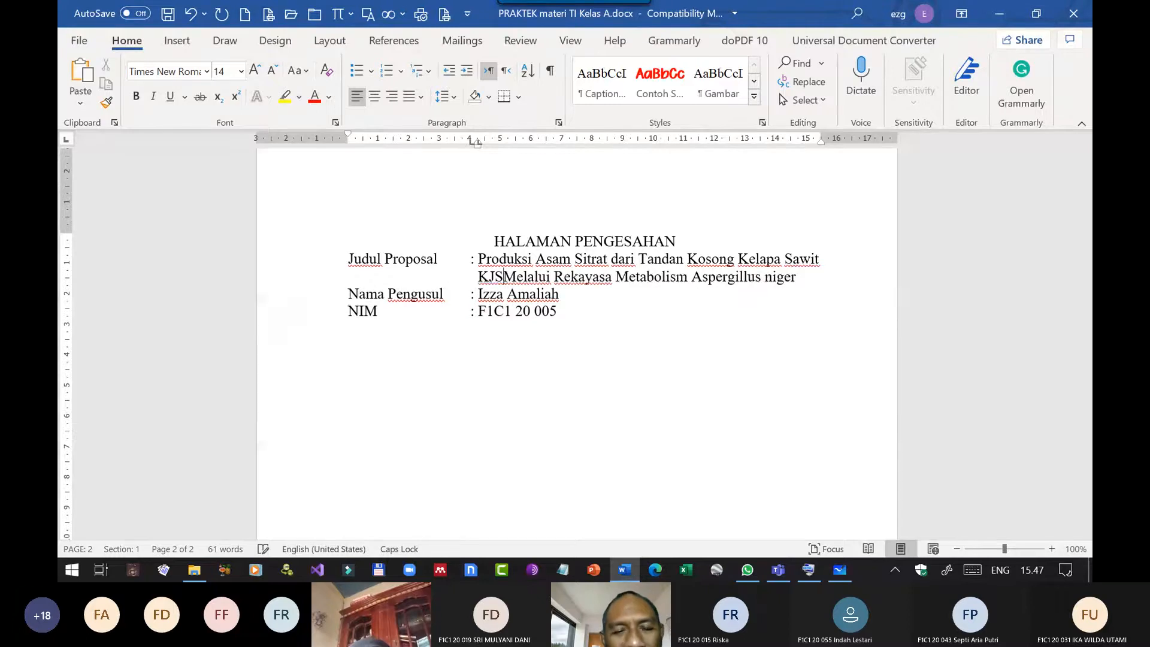
pyautogui.press('BackSpace')
pyautogui.press('BackSpace')
pyautogui.press('BackSpace')
# Test the hanging indent with several lines of lowercase filler text before "Melalui", deleting all of it again.
pyautogui.press('capslock')
pyautogui.write('gdg jsdfg jsdhfg sdjfhg dj')
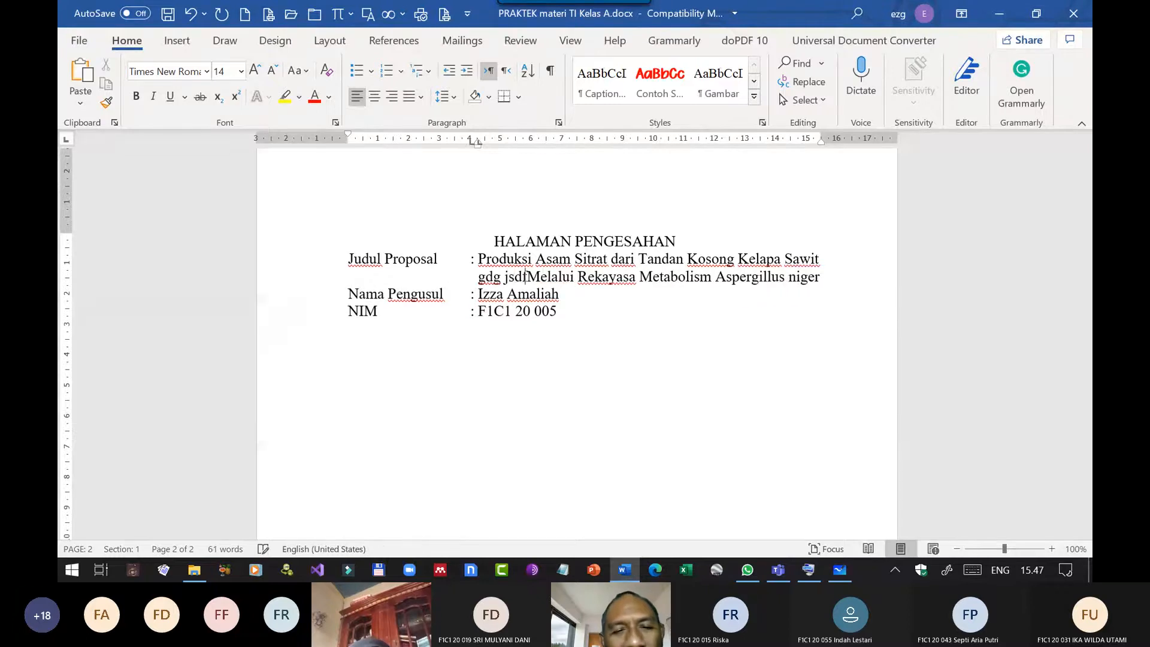
pyautogui.write('shfg jhdsfg sdjhfg sdfhjgsdjfhsgd fjhsdgf')
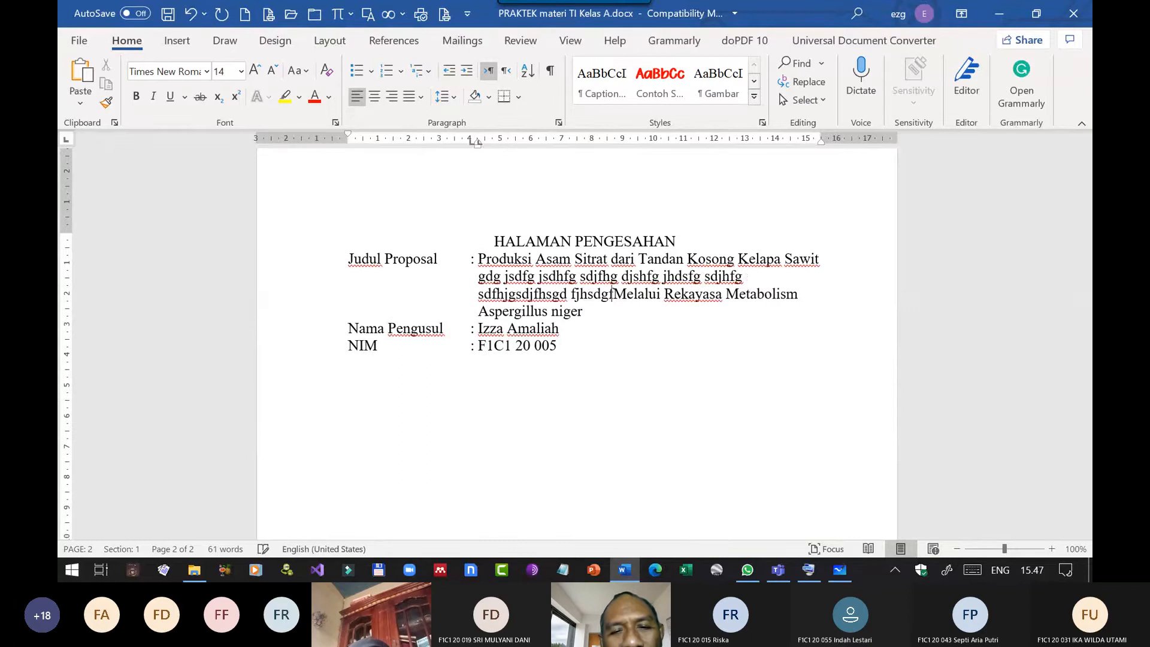
pyautogui.write('jhsdfg jsdhf sjdhfg jsfhjhsdgf')
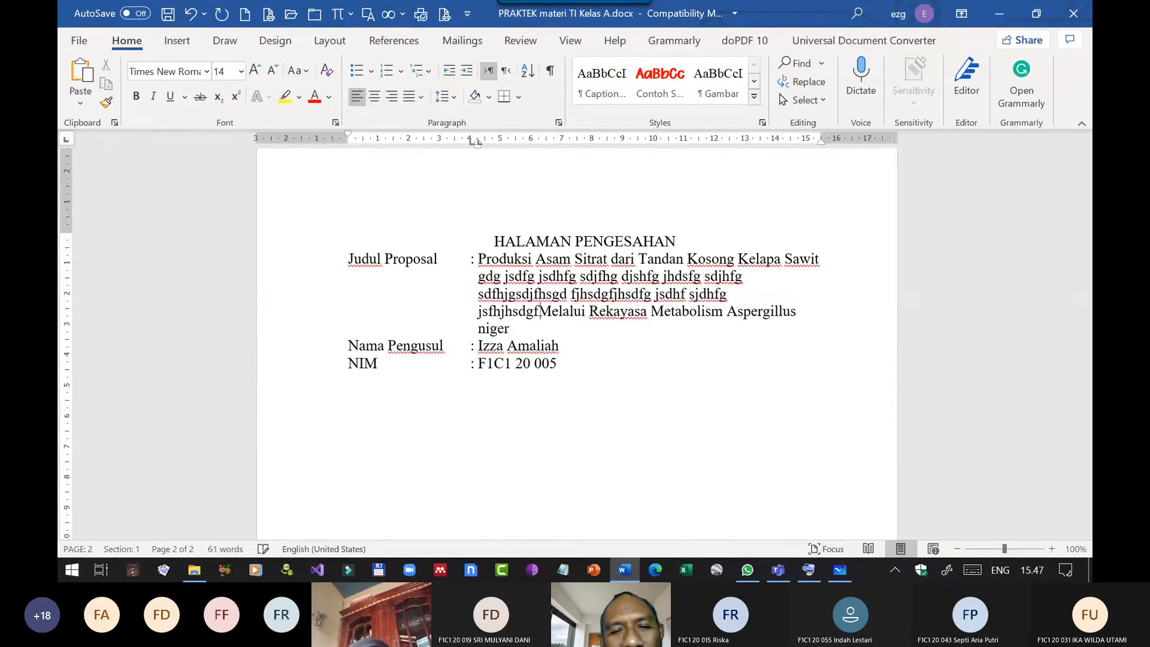
pyautogui.write('sjdfsdjhfs djfhgsdjhg')
pyautogui.press('BackSpace')
pyautogui.press('BackSpace')
pyautogui.press('BackSpace')
pyautogui.press('BackSpace')
pyautogui.press('BackSpace')
pyautogui.press('BackSpace')
pyautogui.press('BackSpace')
pyautogui.press('BackSpace')
pyautogui.press('BackSpace')
pyautogui.press('BackSpace')
pyautogui.press('BackSpace')
pyautogui.press('BackSpace')
pyautogui.press('BackSpace')
pyautogui.press('BackSpace')
pyautogui.press('BackSpace')
pyautogui.press('BackSpace')
pyautogui.press('BackSpace')
pyautogui.press('BackSpace')
pyautogui.press('BackSpace')
pyautogui.press('BackSpace')
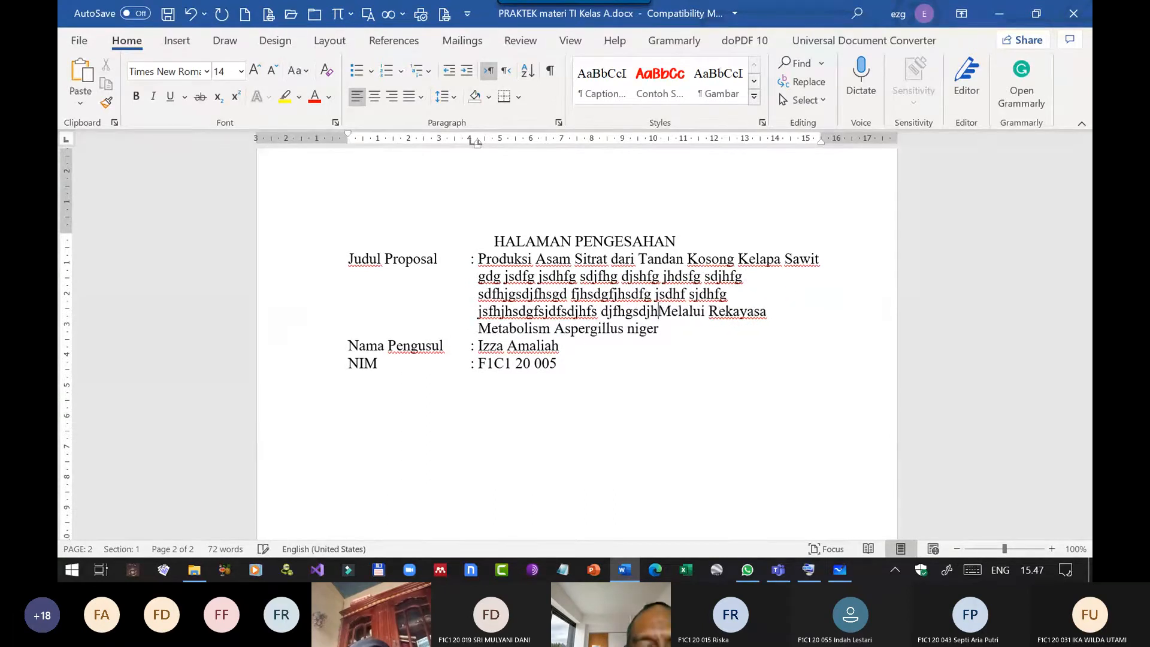
pyautogui.press('BackSpace')
pyautogui.press('BackSpace')
pyautogui.press('BackSpace')
pyautogui.press('BackSpace')
pyautogui.press('BackSpace')
pyautogui.press('BackSpace')
pyautogui.press('BackSpace')
pyautogui.press('BackSpace')
pyautogui.press('BackSpace')
pyautogui.press('BackSpace')
pyautogui.press('BackSpace')
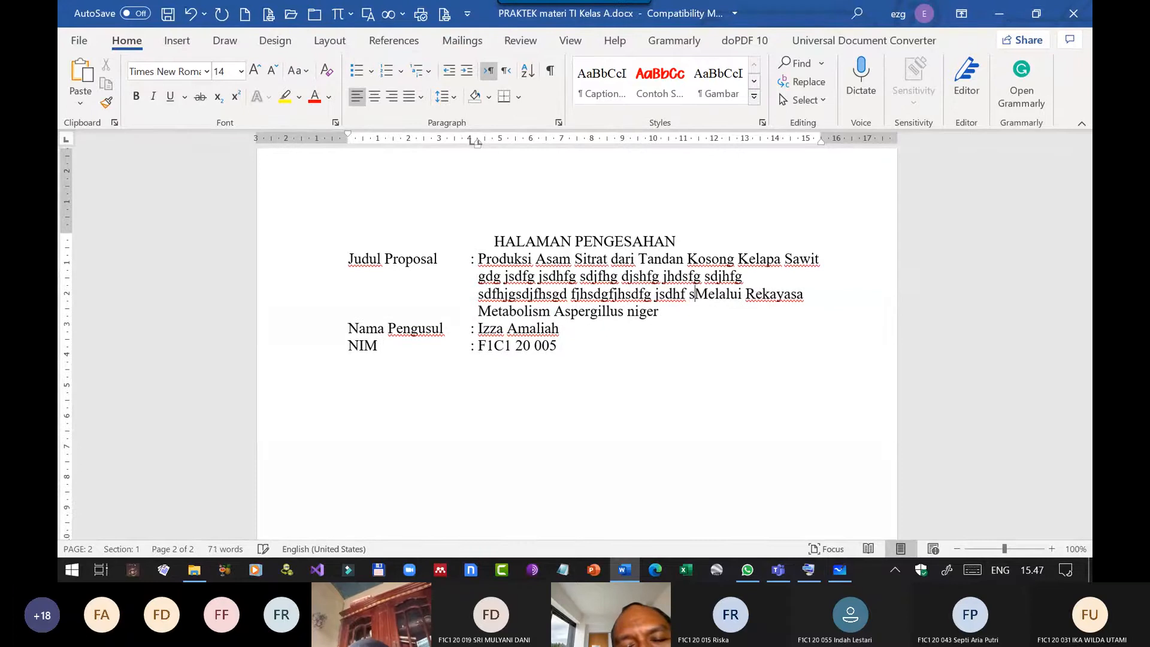
pyautogui.press('BackSpace')
pyautogui.press('BackSpace')
pyautogui.press('BackSpace')
pyautogui.press('BackSpace')
pyautogui.press('BackSpace')
pyautogui.press('BackSpace')
pyautogui.press('BackSpace')
pyautogui.press('BackSpace')
pyautogui.press('BackSpace')
pyautogui.press('BackSpace')
pyautogui.press('BackSpace')
pyautogui.press('BackSpace')
pyautogui.press('BackSpace')
pyautogui.press('BackSpace')
pyautogui.press('BackSpace')
pyautogui.press('BackSpace')
pyautogui.press('BackSpace')
pyautogui.press('BackSpace')
pyautogui.press('BackSpace')
pyautogui.press('BackSpace')
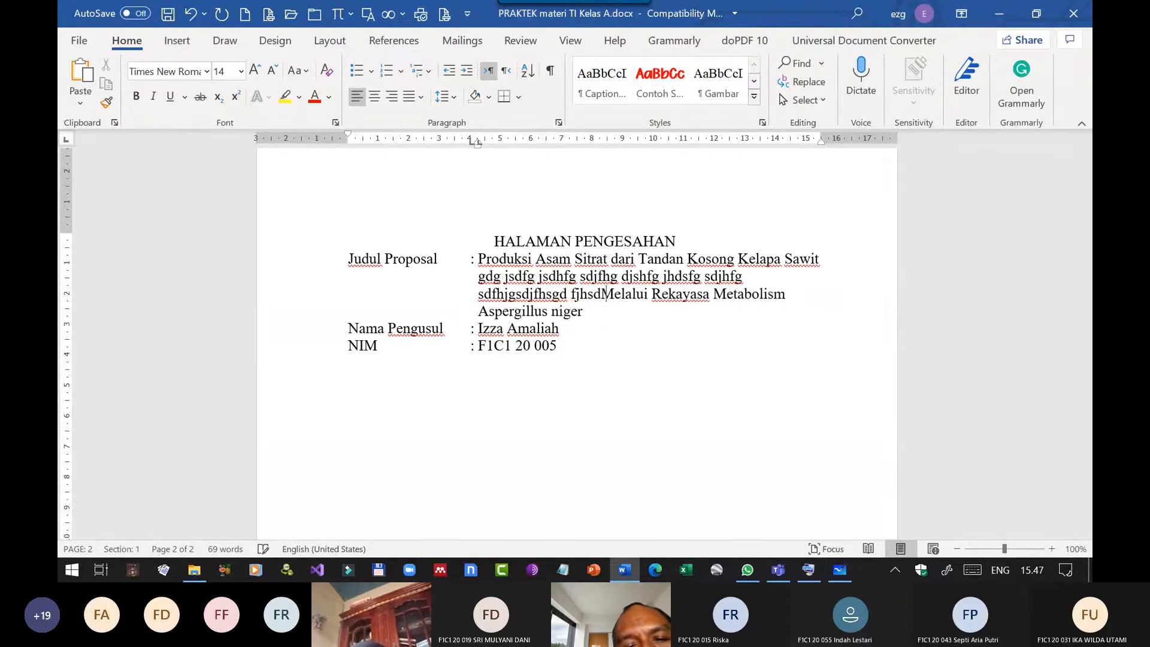
pyautogui.press('BackSpace')
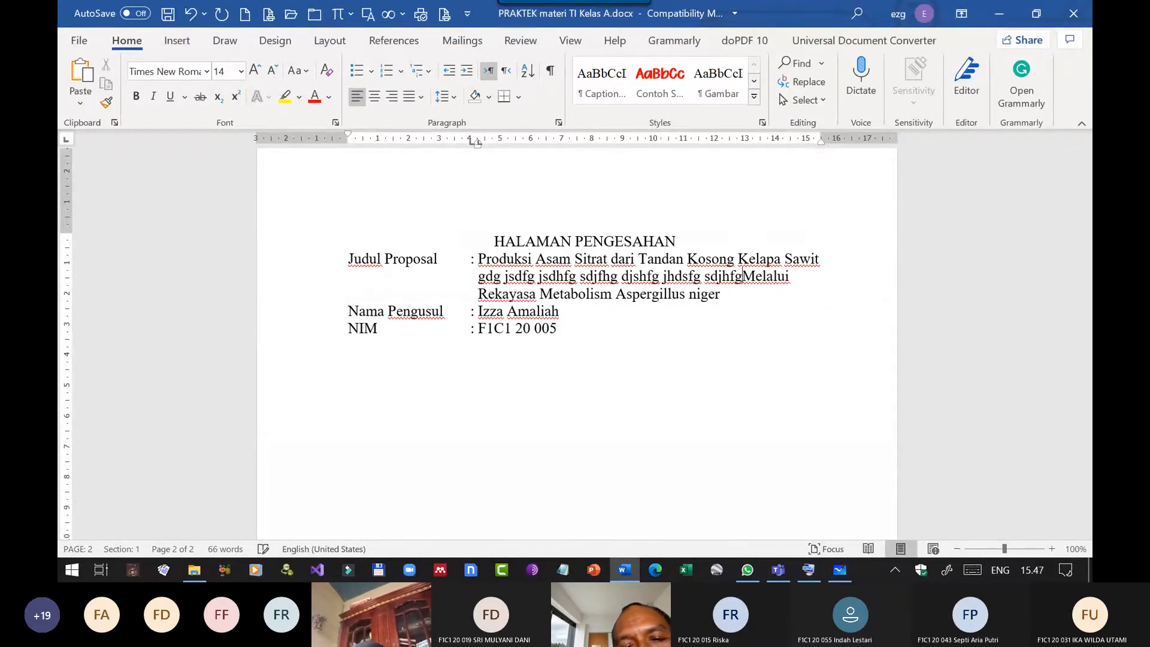
pyautogui.press('BackSpace')
pyautogui.press('BackSpace')
pyautogui.press('BackSpace')
pyautogui.press('BackSpace')
pyautogui.press('BackSpace')
pyautogui.press('BackSpace')
pyautogui.press('BackSpace')
pyautogui.press('BackSpace')
pyautogui.press('BackSpace')
pyautogui.press('BackSpace')
pyautogui.press('BackSpace')
pyautogui.press('BackSpace')
pyautogui.press('BackSpace')
pyautogui.press('BackSpace')
pyautogui.press('BackSpace')
pyautogui.press('BackSpace')
pyautogui.press('BackSpace')
pyautogui.press('BackSpace')
pyautogui.press('BackSpace')
pyautogui.press('BackSpace')
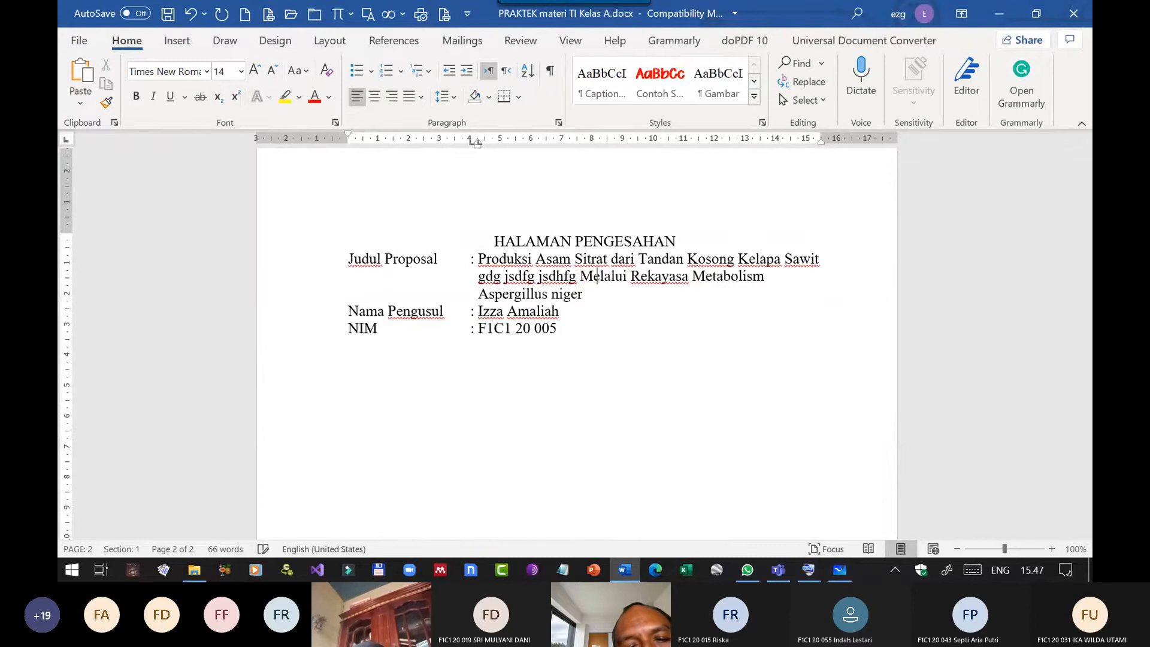
pyautogui.press('BackSpace')
pyautogui.press('BackSpace')
pyautogui.press('BackSpace')
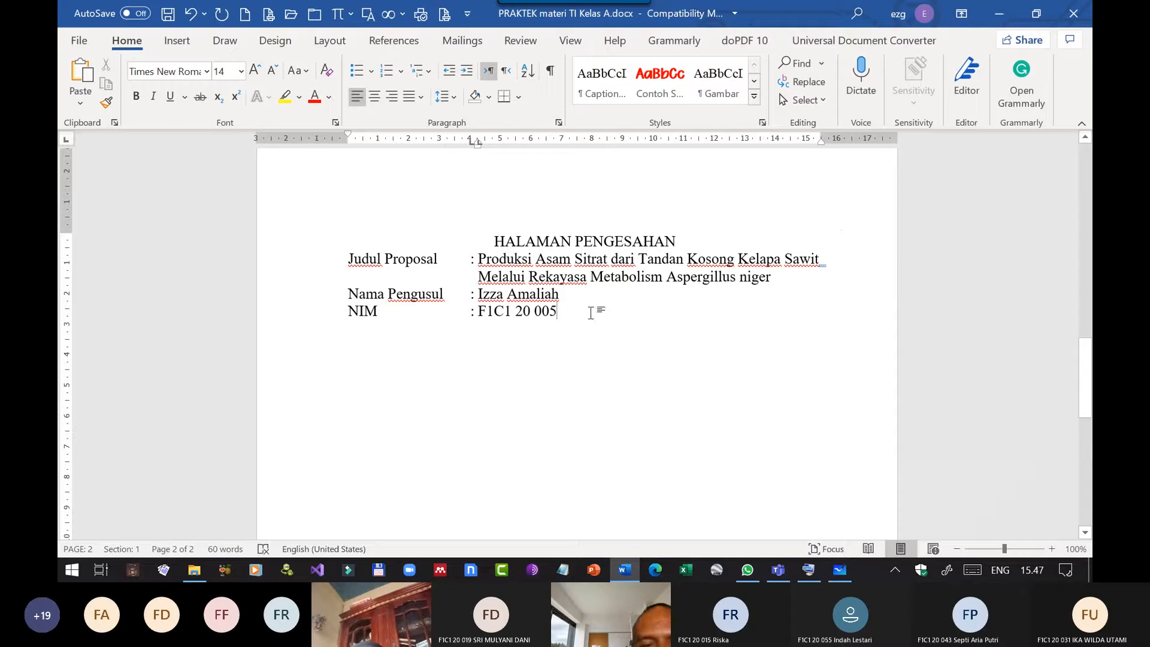
# Start a new line below the NIM line, trying label text beginning with "A" and removing it again.
pyautogui.press('Return')
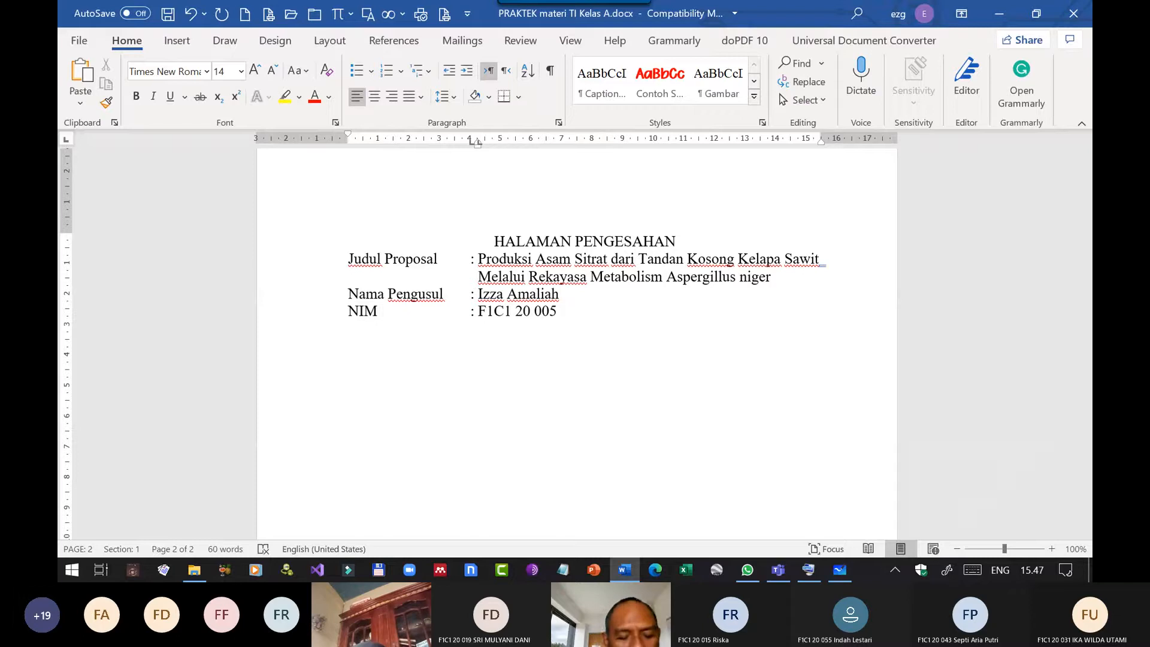
pyautogui.write('Ari')
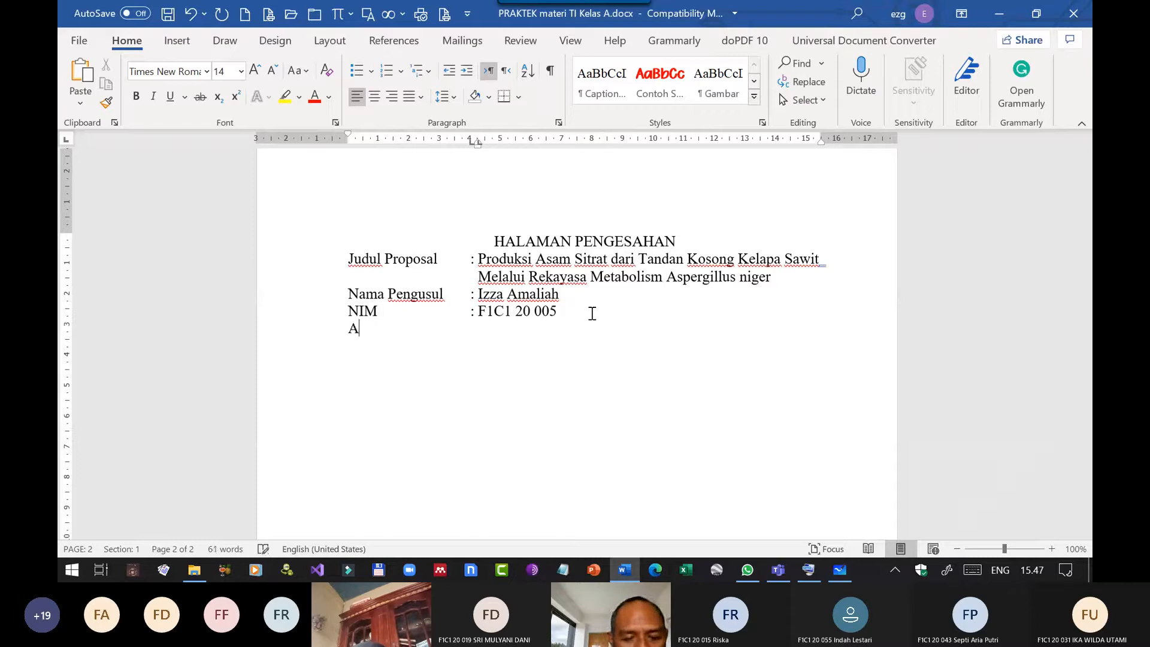
pyautogui.press('BackSpace')
pyautogui.press('BackSpace')
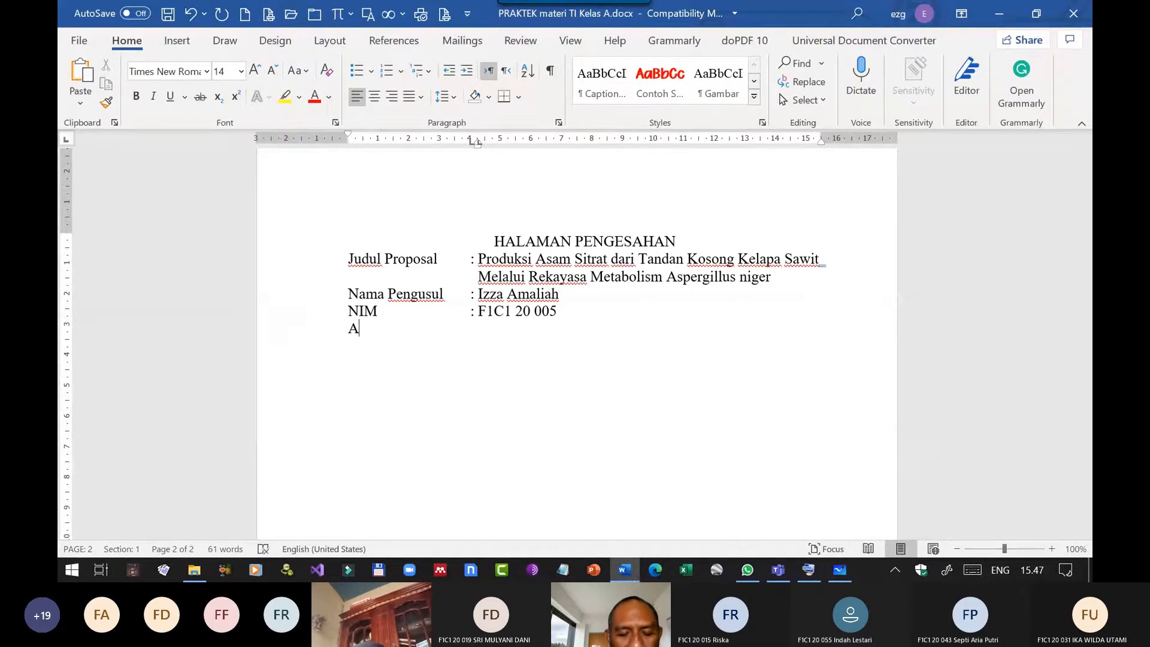
pyautogui.write('ngg')
pyautogui.press('BackSpace')
pyautogui.press('BackSpace')
pyautogui.press('BackSpace')
pyautogui.press('BackSpace')
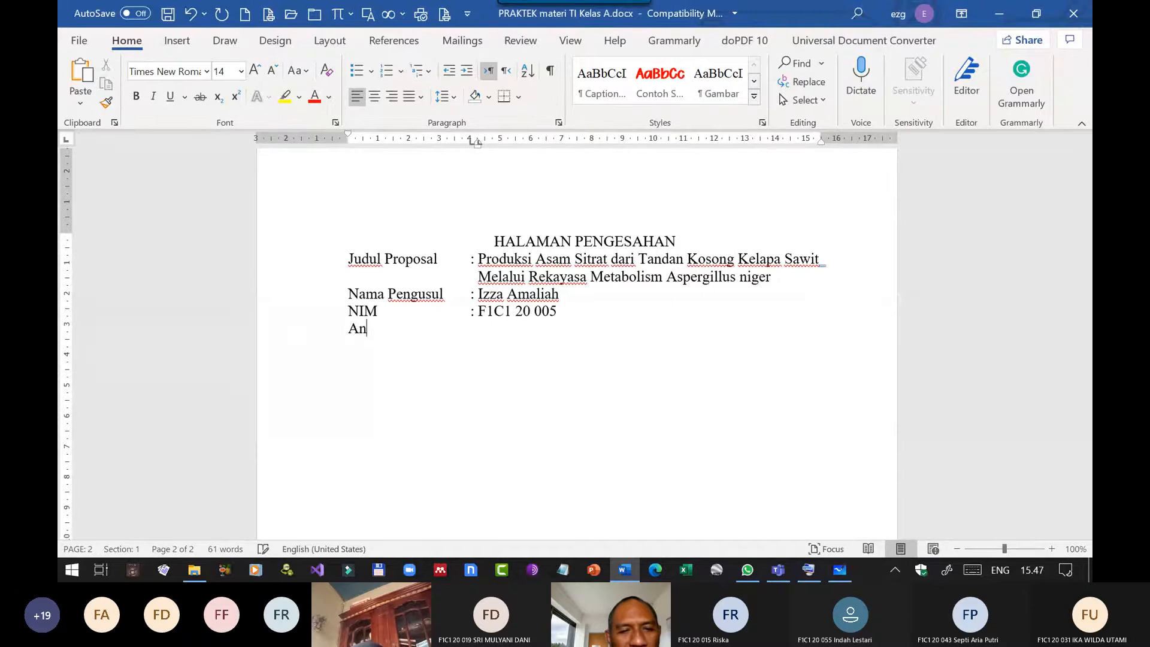
# Enter "Total Biaya" on the new line, followed by a tab-aligned colon and "Rp.".
pyautogui.write('Total ')
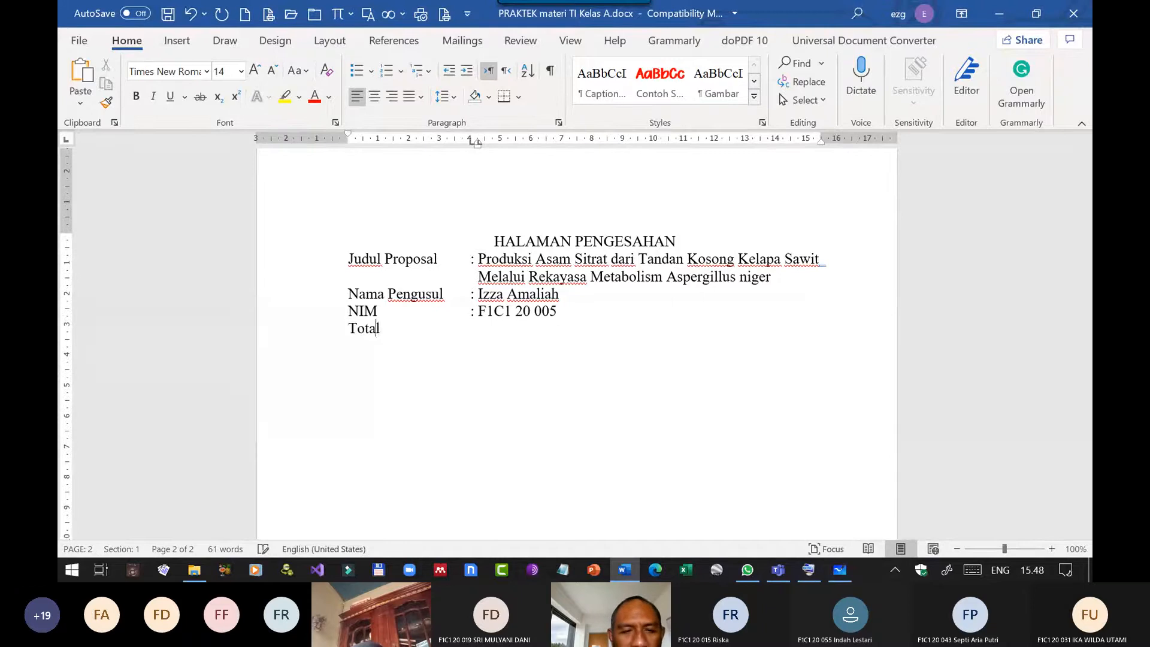
pyautogui.write('Ba')
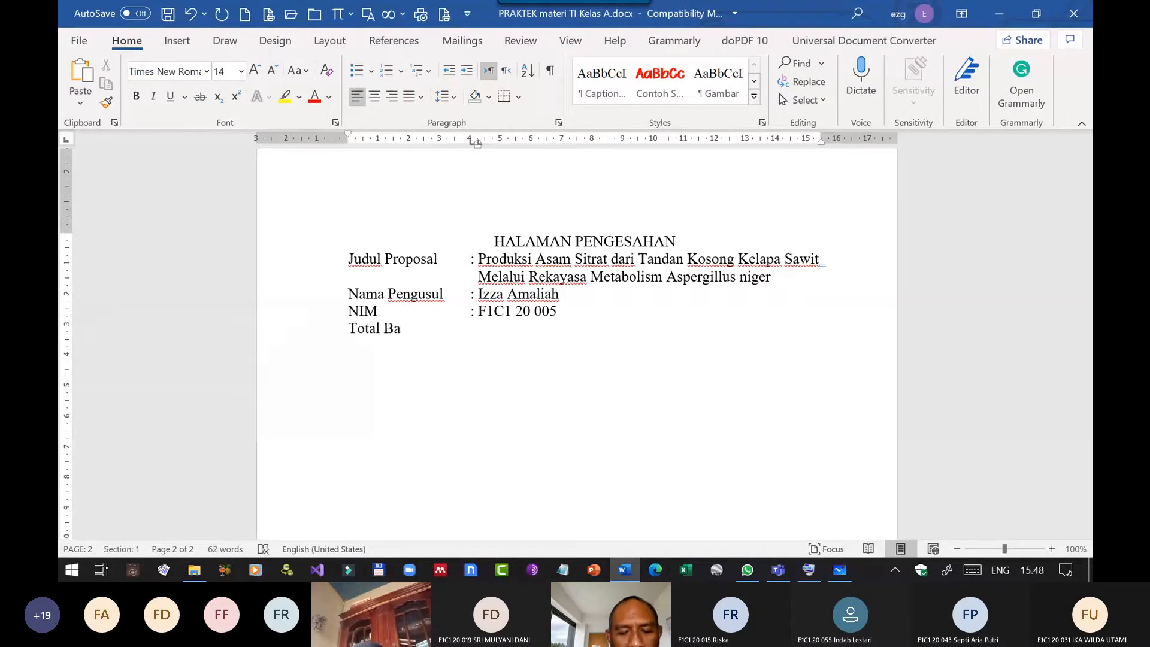
pyautogui.press('BackSpace')
pyautogui.write('i')
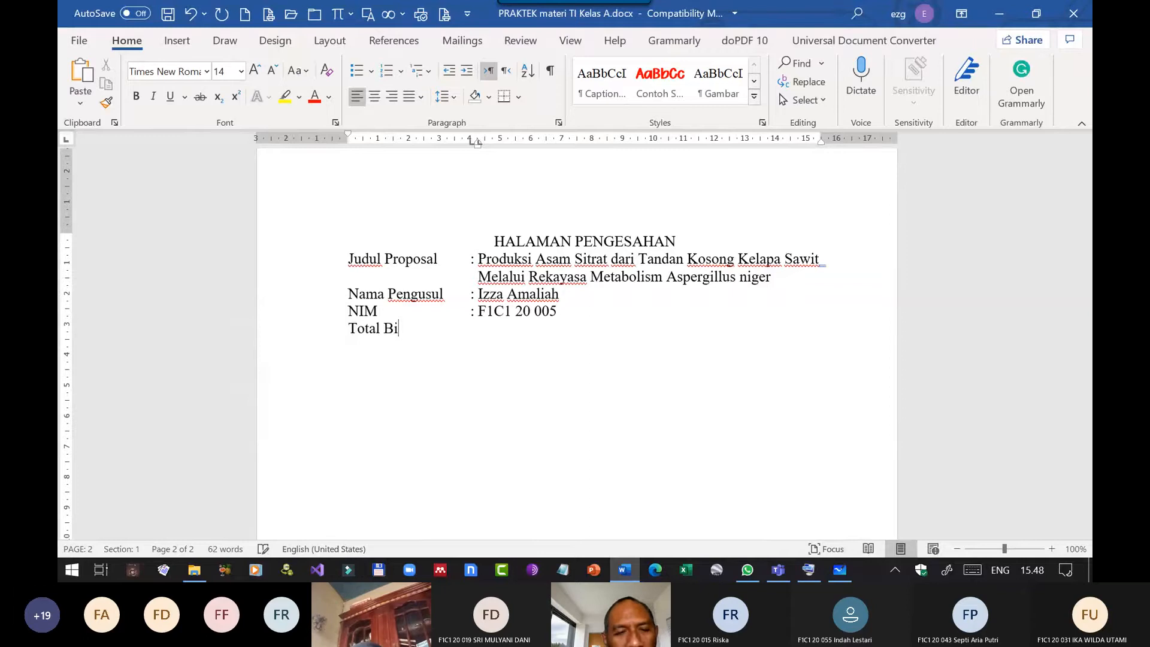
pyautogui.write('aya')
pyautogui.press('Tab')
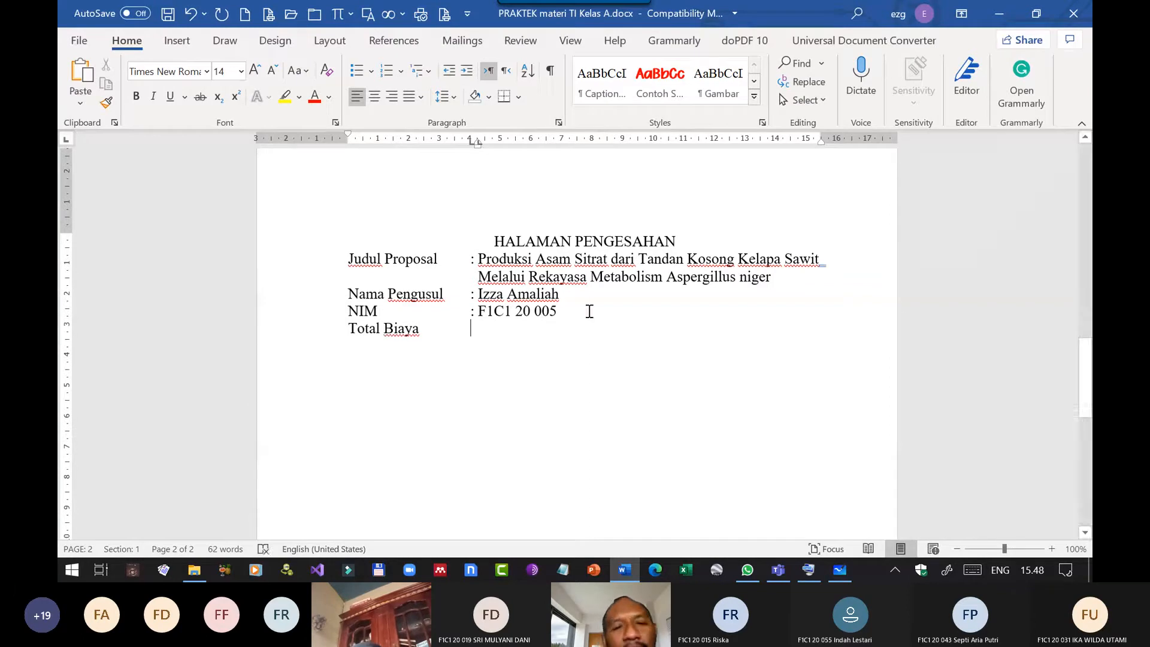
pyautogui.write(':')
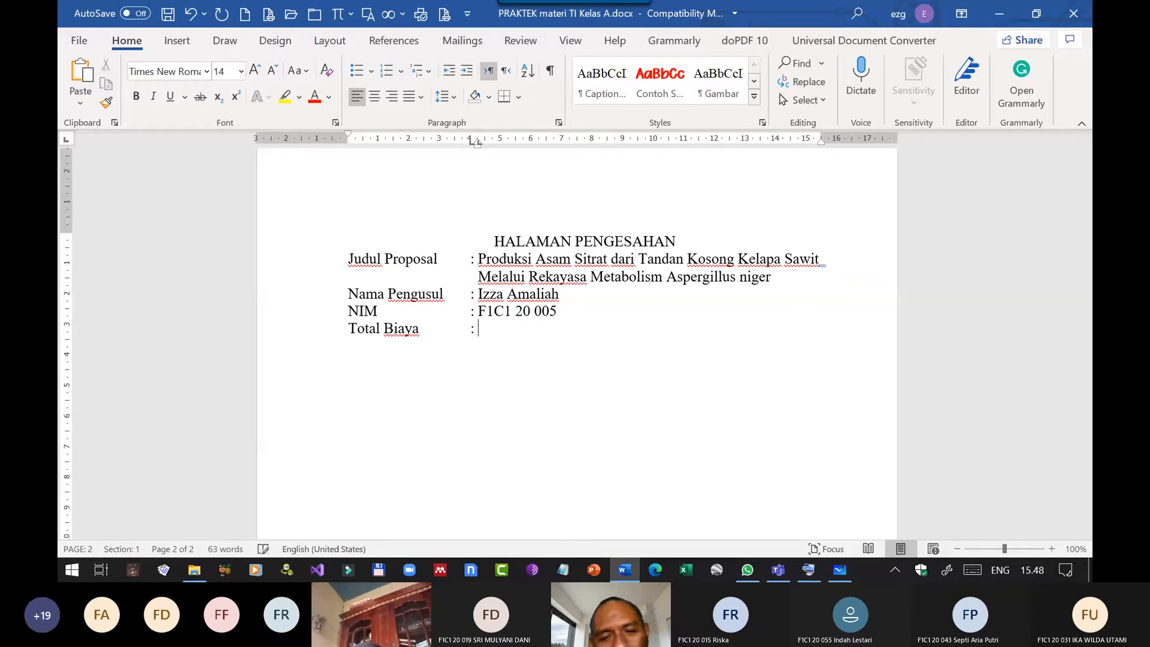
pyautogui.write(' Rp.')
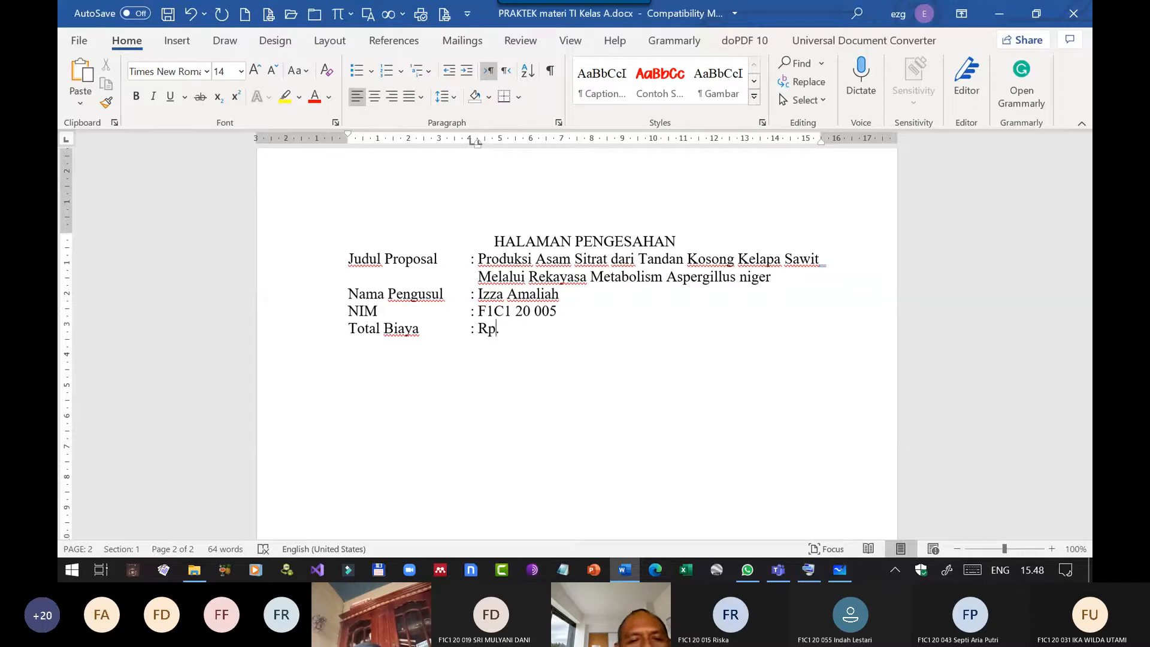
# Extend the "Total Biaya" label to "Total Biaya Institusi".
pyautogui.press('Left')
pyautogui.press('Left')
pyautogui.press('Left')
pyautogui.press('Left')
pyautogui.press('Left')
pyautogui.write('Ins')
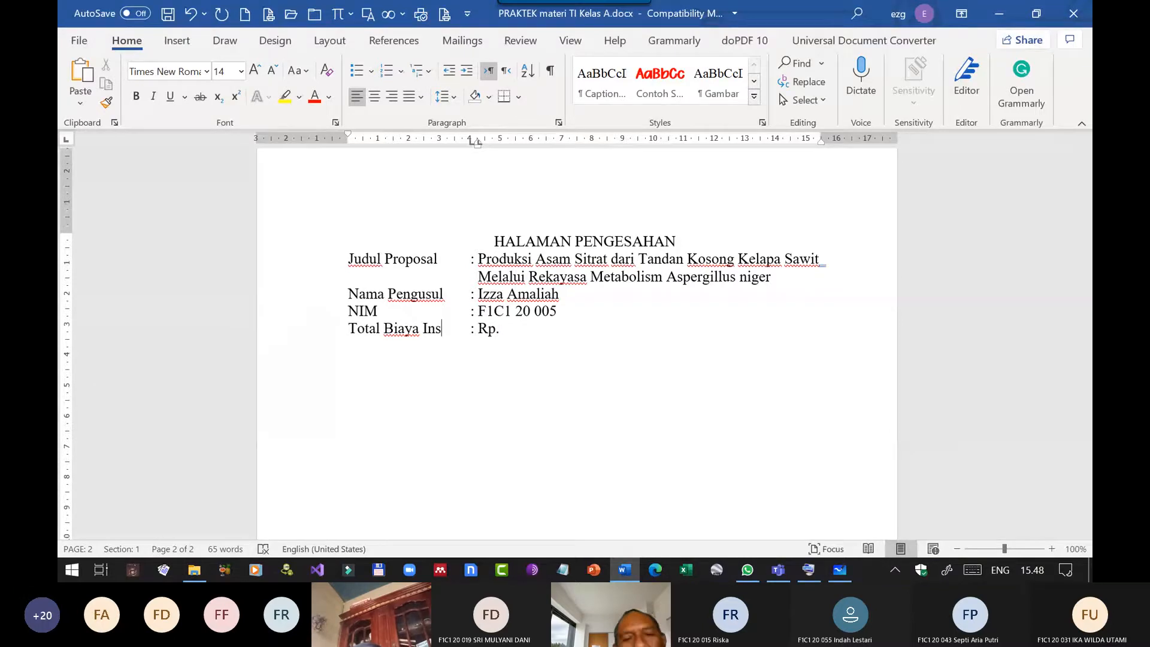
pyautogui.write('titusi')
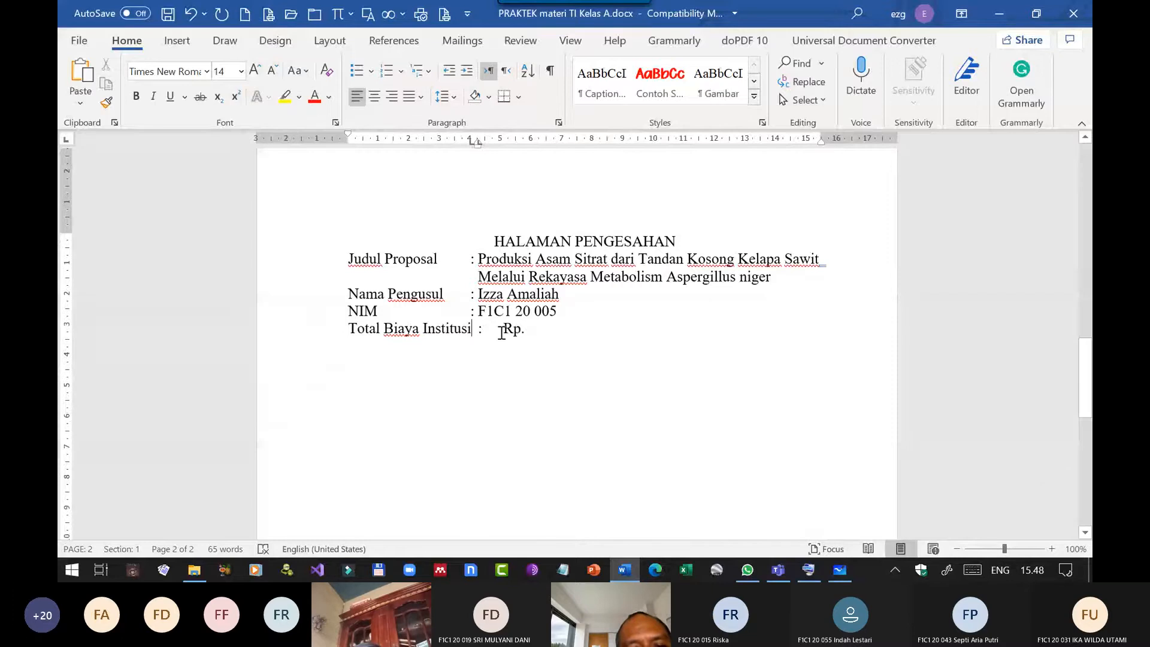
# Move the colon tab stop to about 4.5 cm and the value tab stop and hanging indent to about 4.7 cm for all lines from Judul Proposal down.
pyautogui.moveTo(497, 329); pyautogui.dragTo(433, 267)
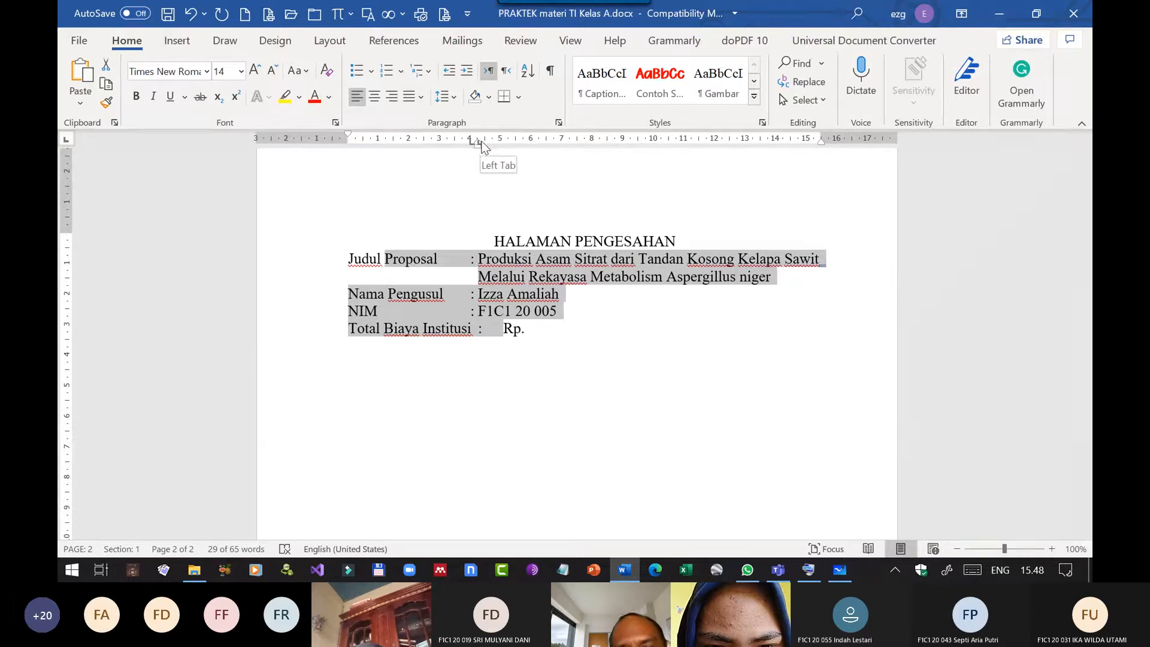
pyautogui.moveTo(481, 142); pyautogui.dragTo(504, 141)
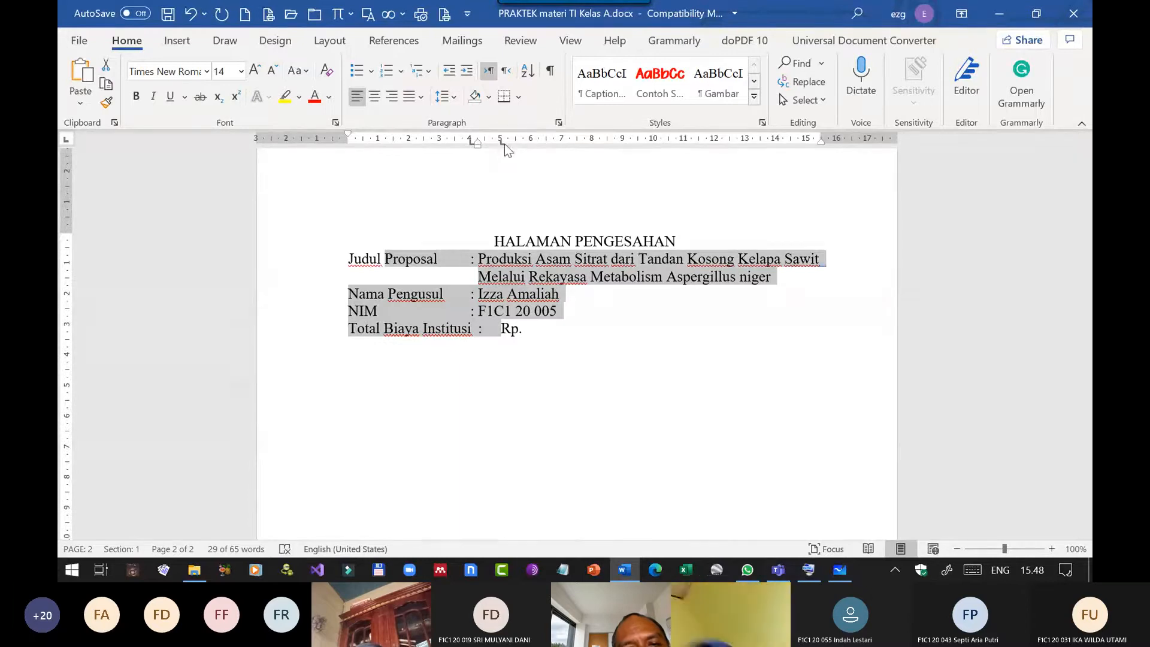
pyautogui.moveTo(504, 144)
pyautogui.mouseDown()
pyautogui.moveTo(501, 157)
pyautogui.moveTo(473, 140)
pyautogui.moveTo(483, 140)
pyautogui.mouseUp()
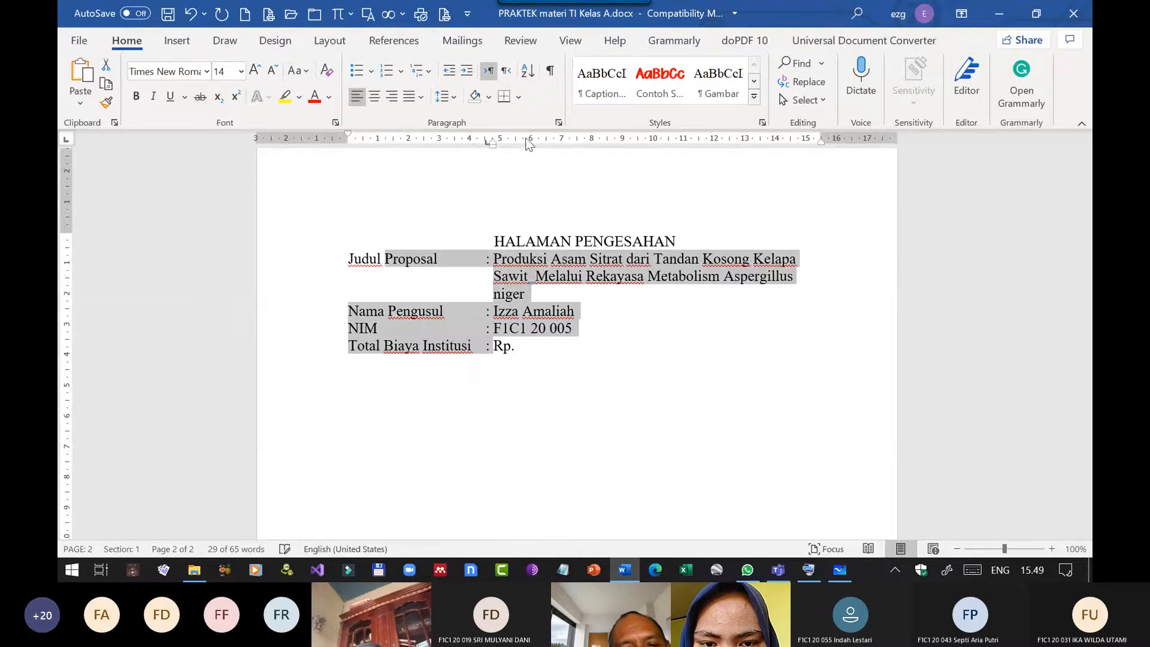
pyautogui.moveTo(512, 139); pyautogui.dragTo(494, 141)
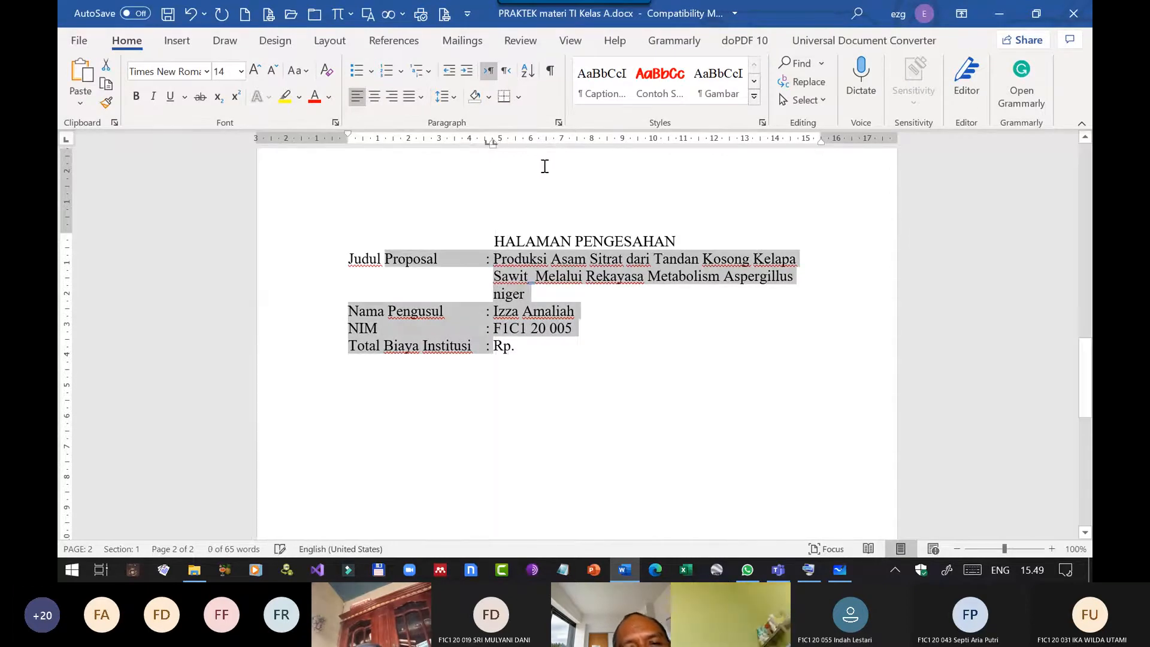
# Add the amount "325.000,-" after "Rp." on the Total Biaya Institusi line, separated by a tab.
pyautogui.click(549, 349)
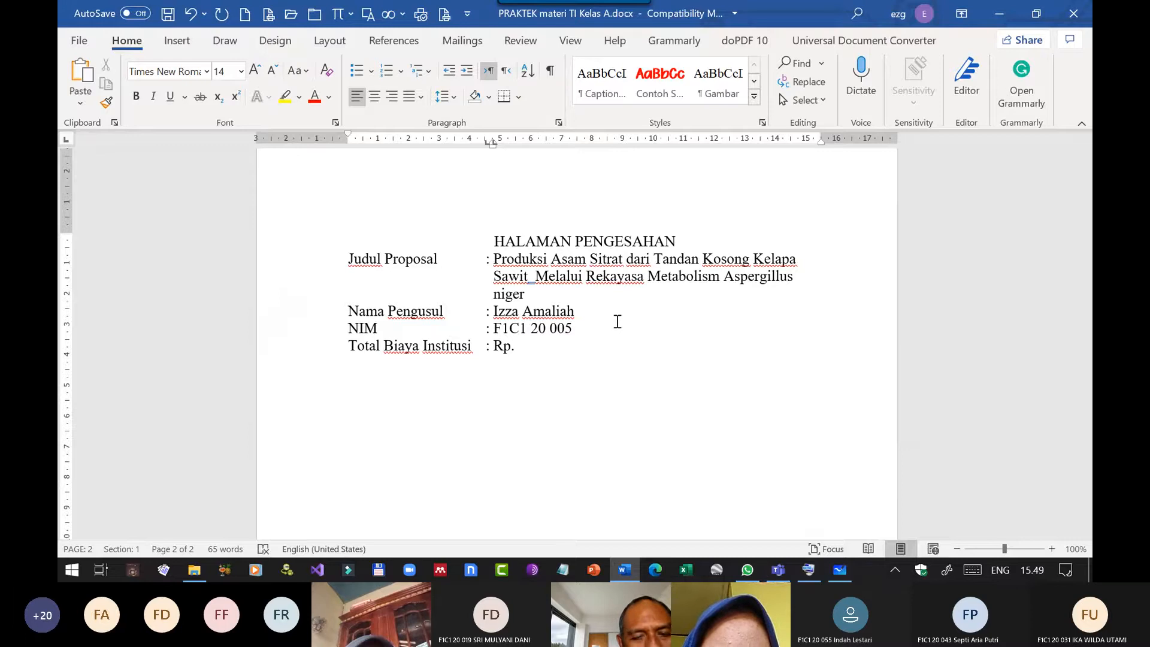
pyautogui.write('3')
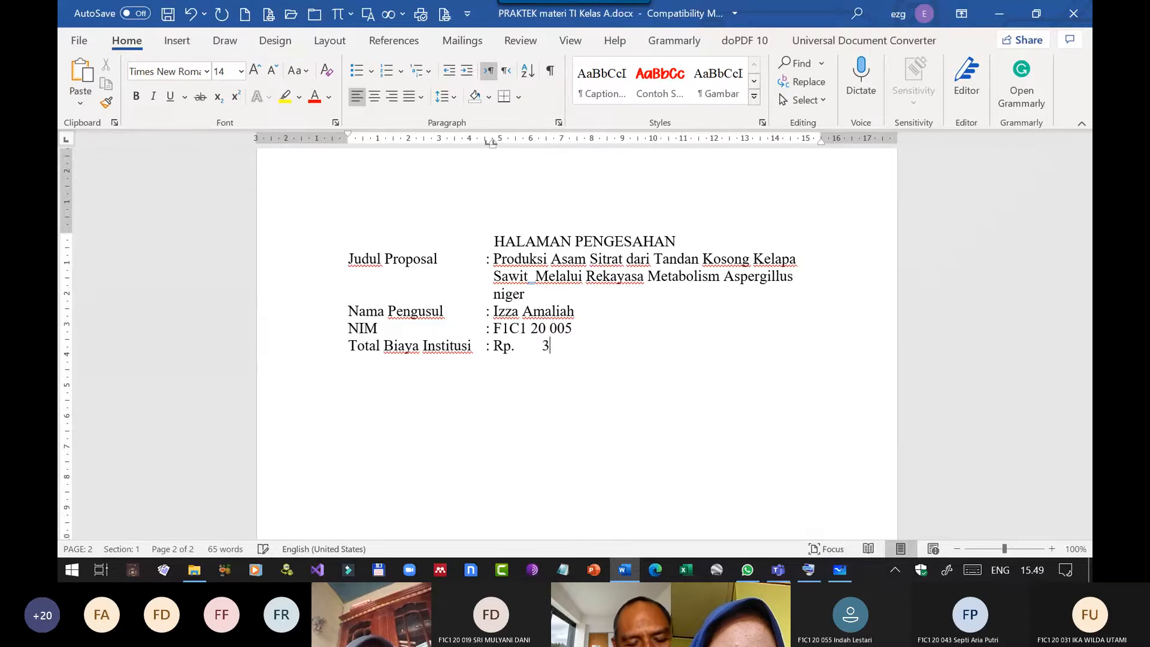
pyautogui.write('25')
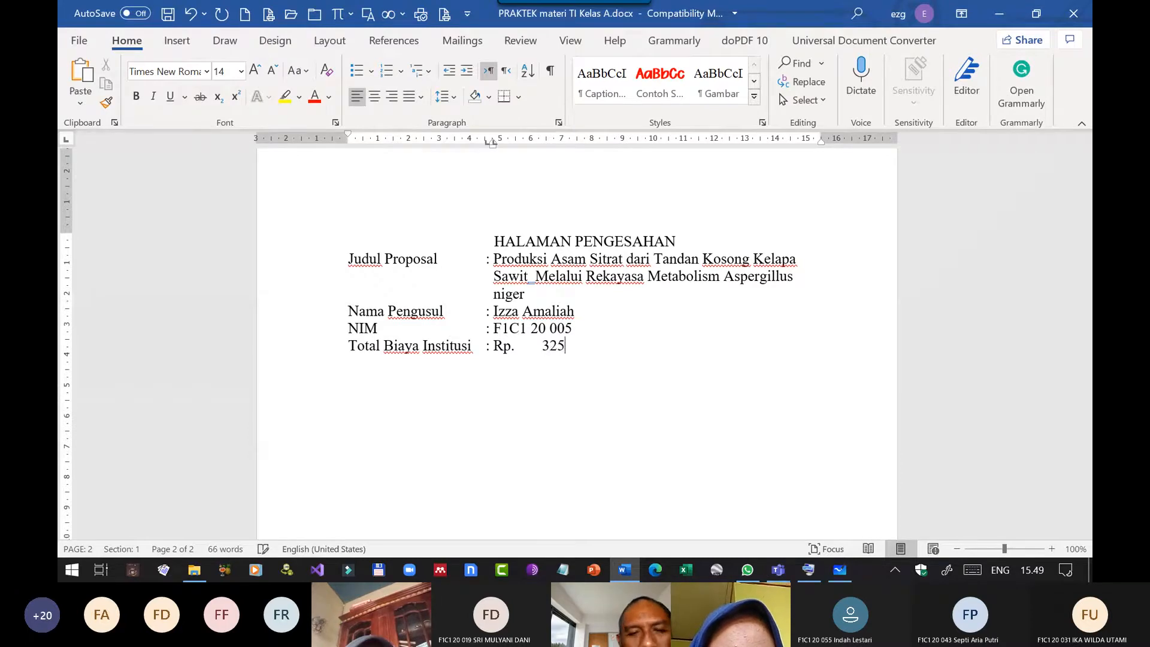
pyautogui.write('.000,-')
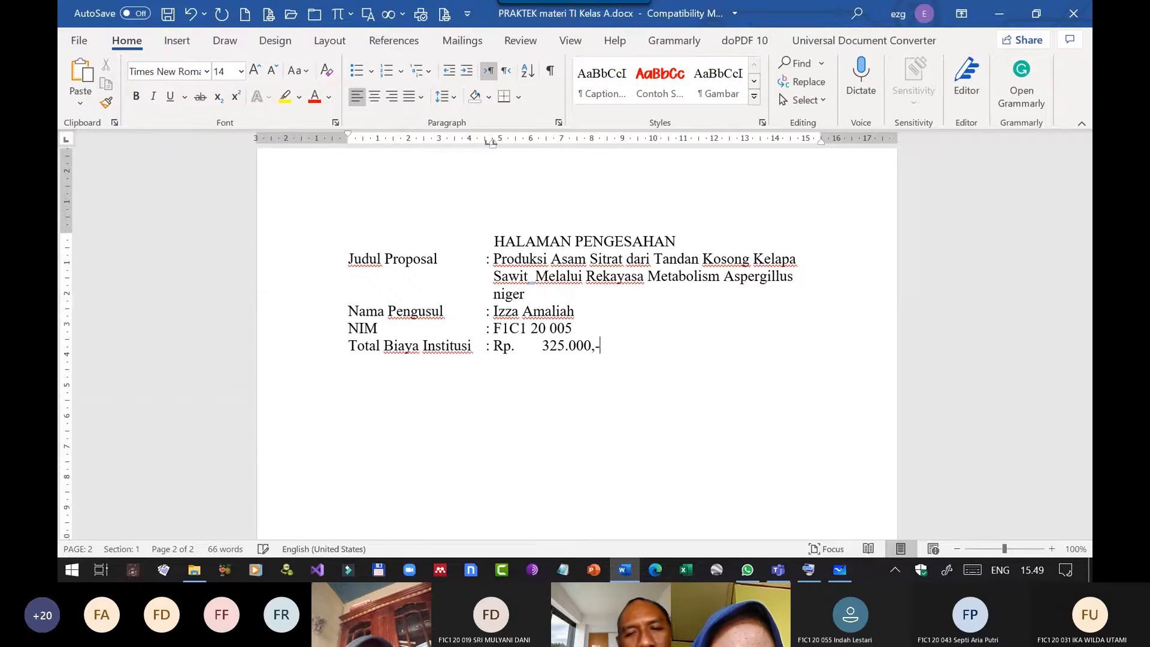
# Change the Total Biaya Institusi amount to "3.250.000,-".
pyautogui.press('Left')
pyautogui.press('Left')
pyautogui.press('Left')
pyautogui.press('Left')
pyautogui.press('Left')
pyautogui.write('0')
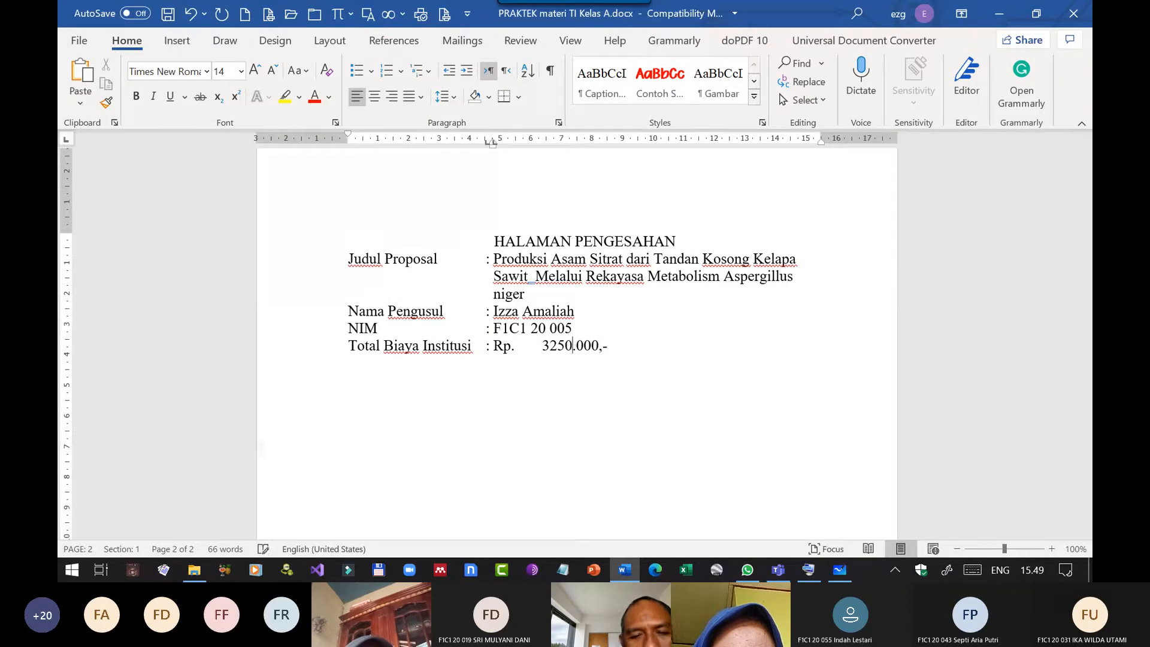
pyautogui.press('Left')
pyautogui.press('Left')
pyautogui.press('Left')
pyautogui.write('.')
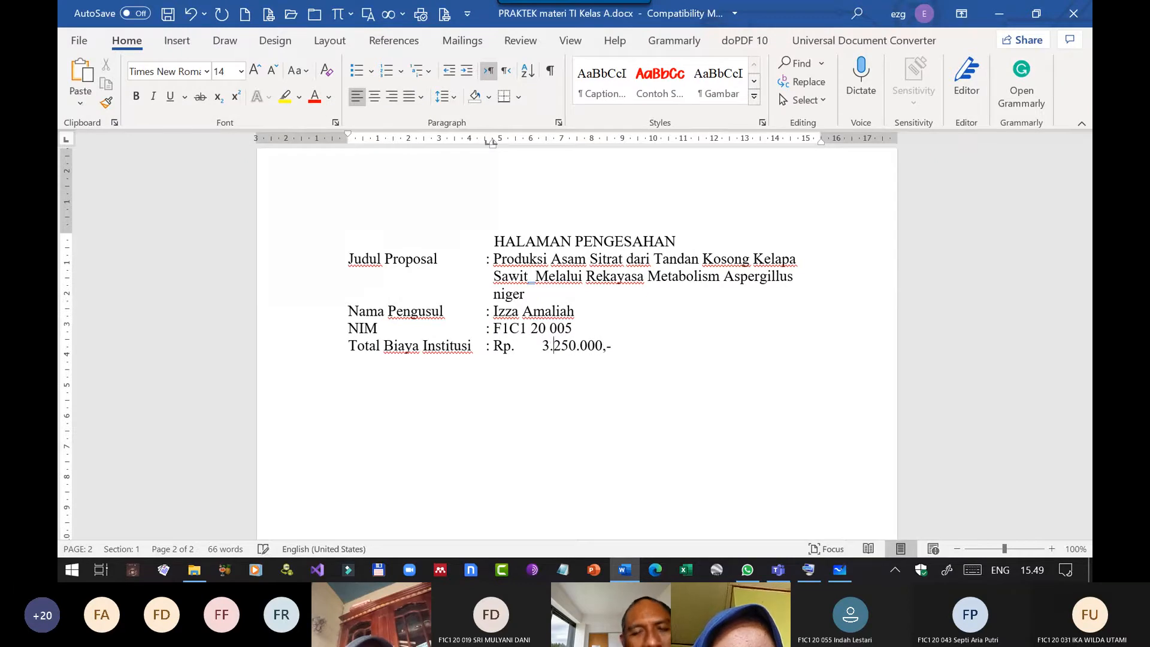
pyautogui.press('Right')
pyautogui.press('Right')
pyautogui.press('Right')
pyautogui.press('Right')
pyautogui.press('Right')
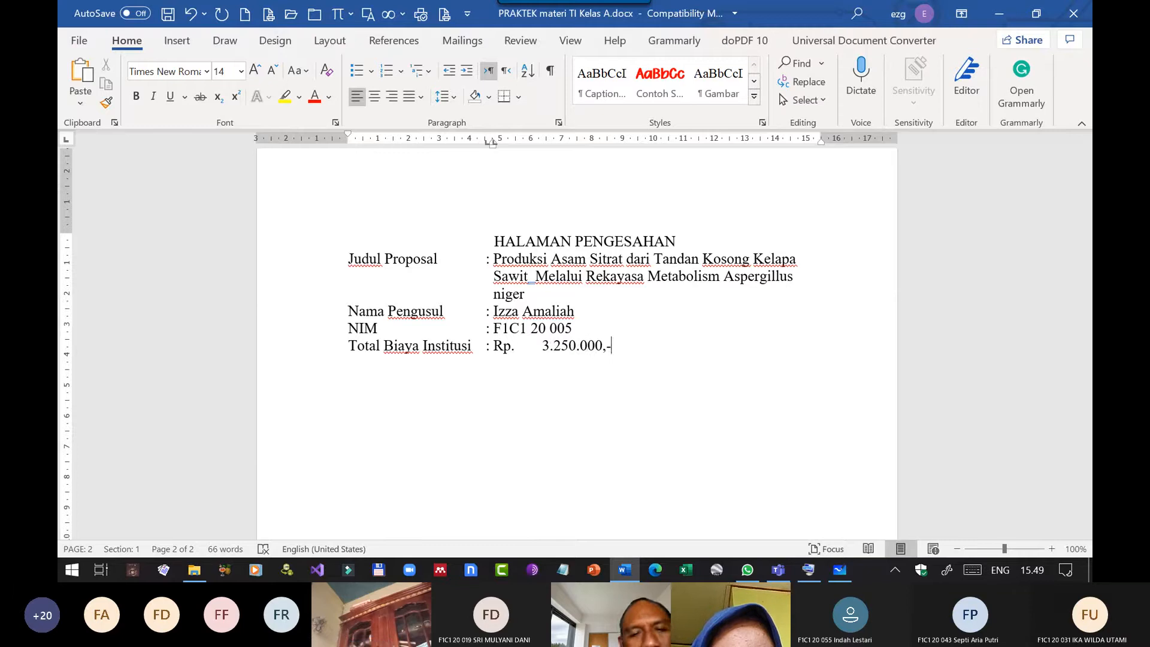
# Add a "Total Hibah" line below Total Biaya Institusi with a tab-aligned colon and "Rp.".
pyautogui.press('Return')
pyautogui.write('Total')
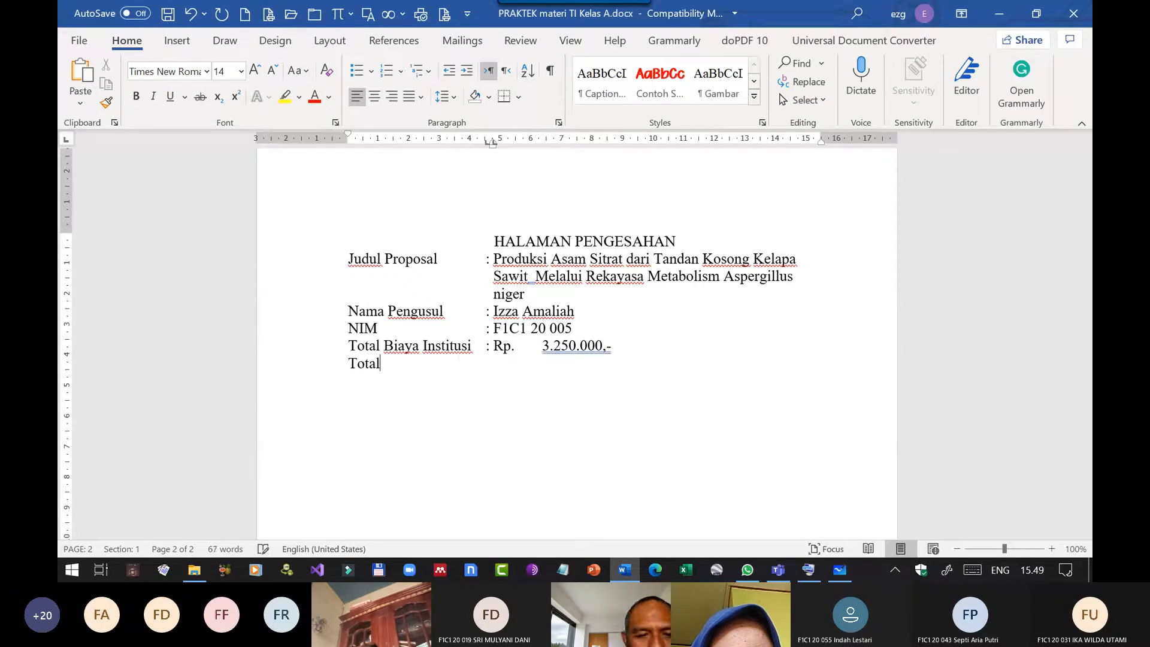
pyautogui.write(' Hibah')
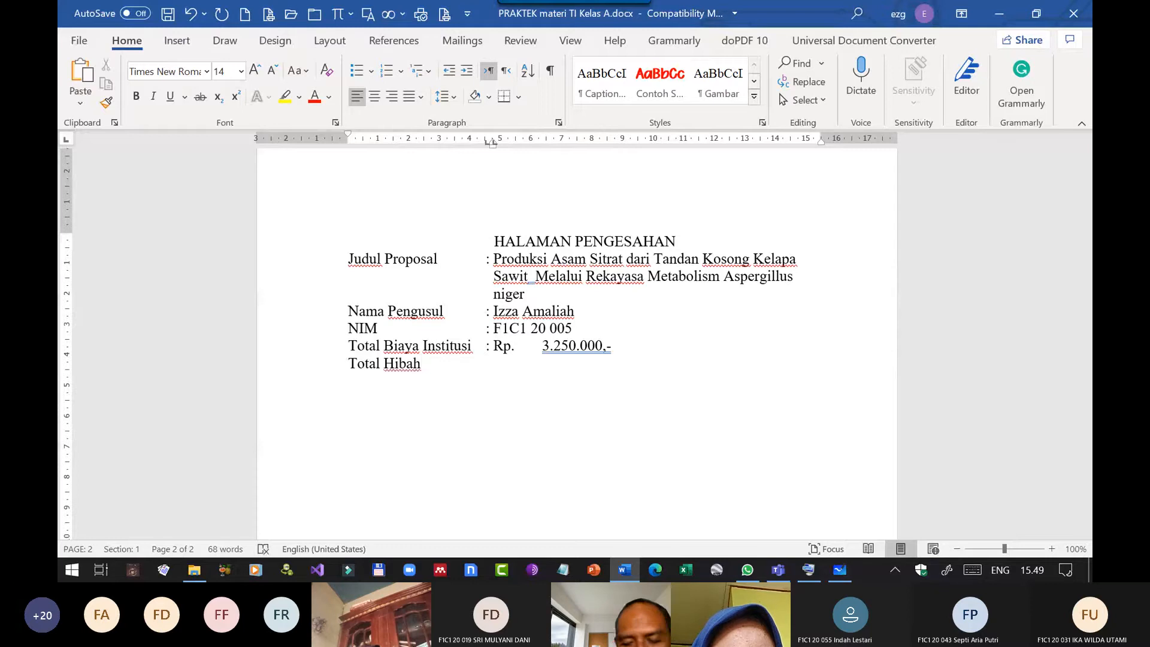
pyautogui.press('Tab')
pyautogui.write(': R')
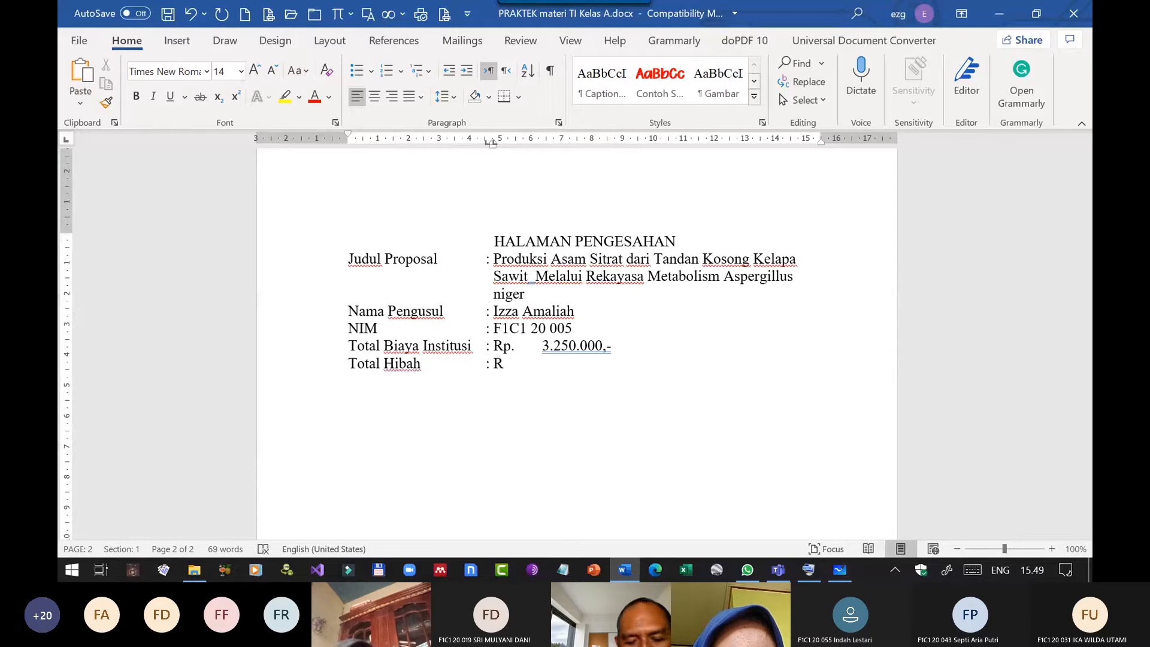
pyautogui.write('p.')
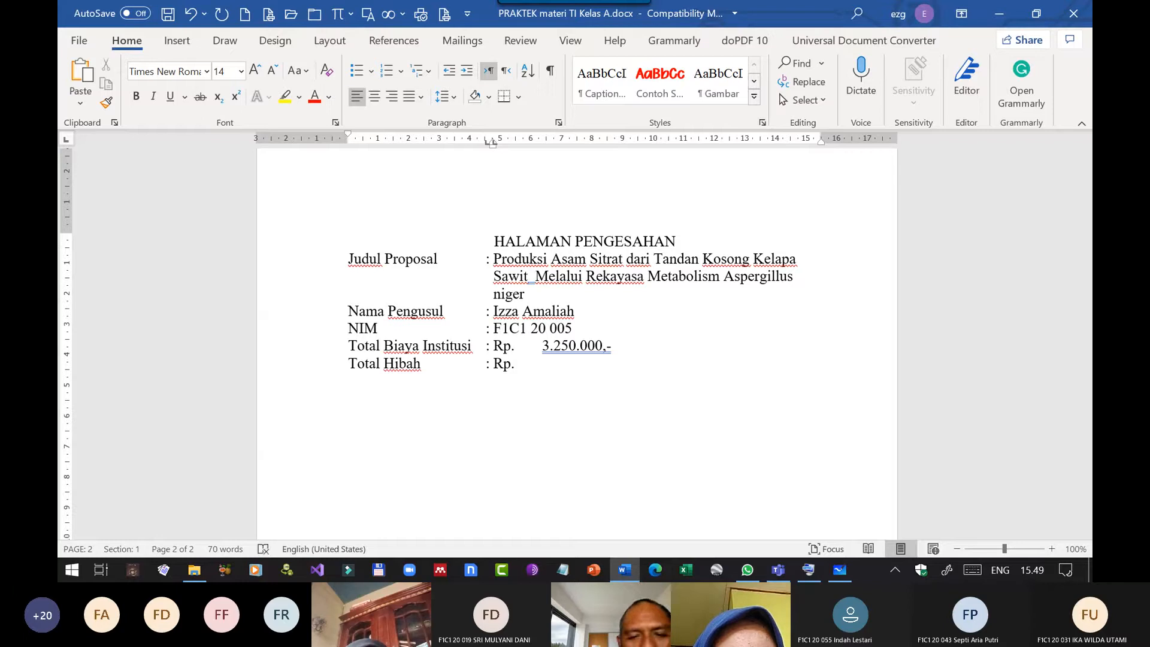
pyautogui.write(' 10.')
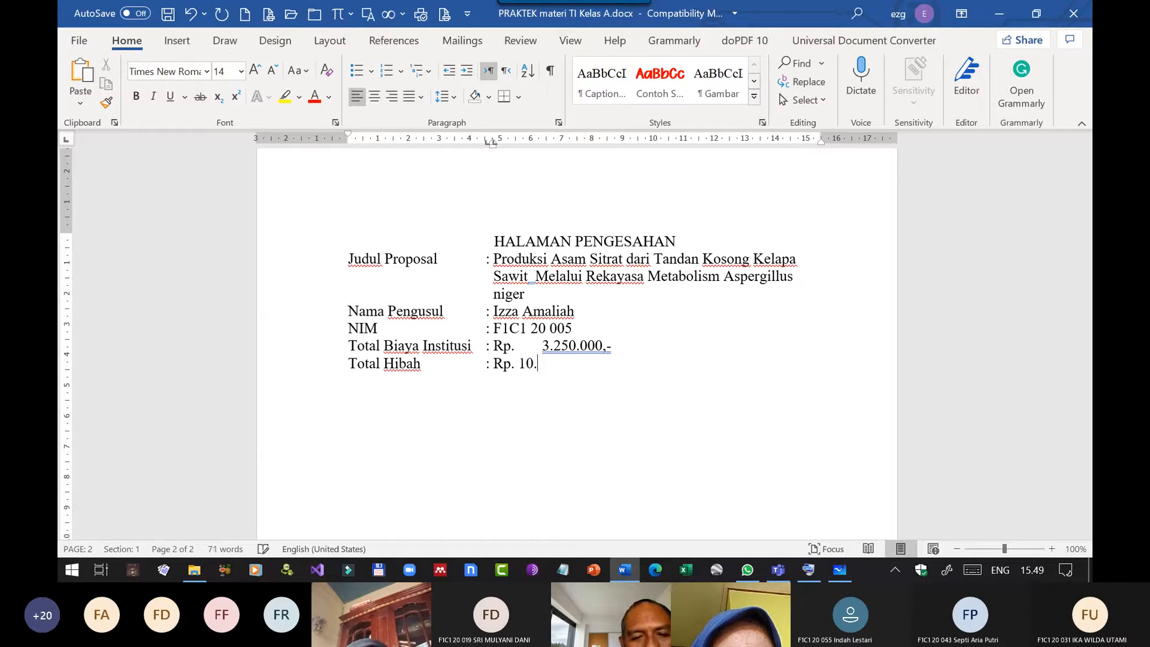
# Enter the amount "10.000.000,-" after "Rp." on the Total Hibah line, separated by a tab.
pyautogui.press('BackSpace')
pyautogui.press('Tab')
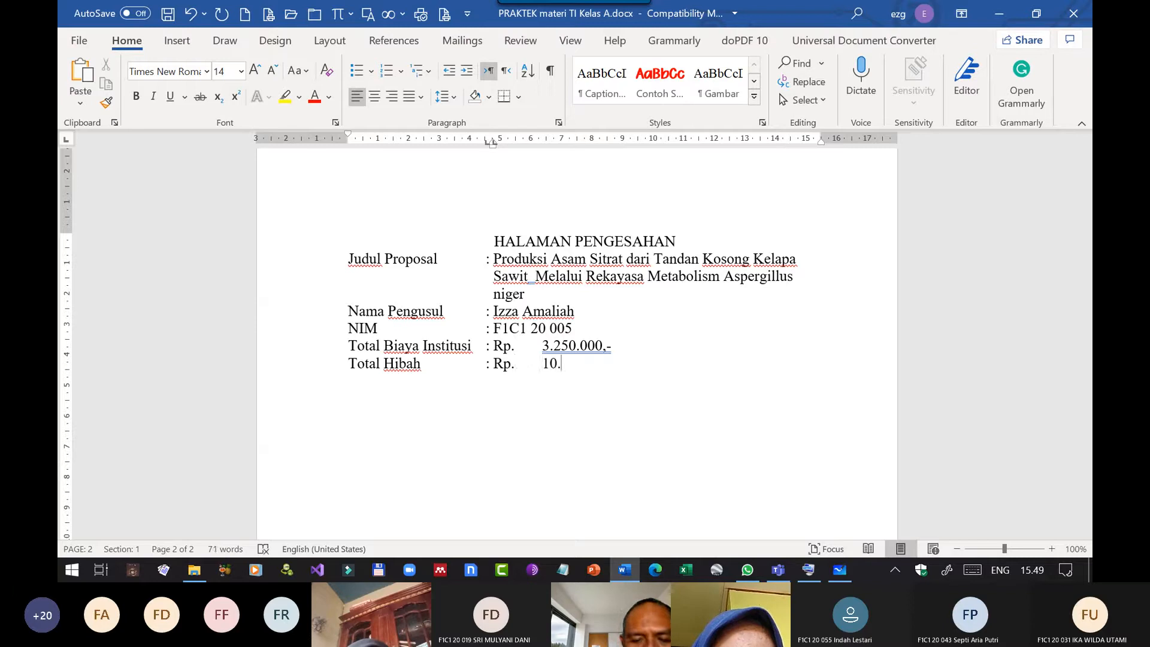
pyautogui.write('000.00')
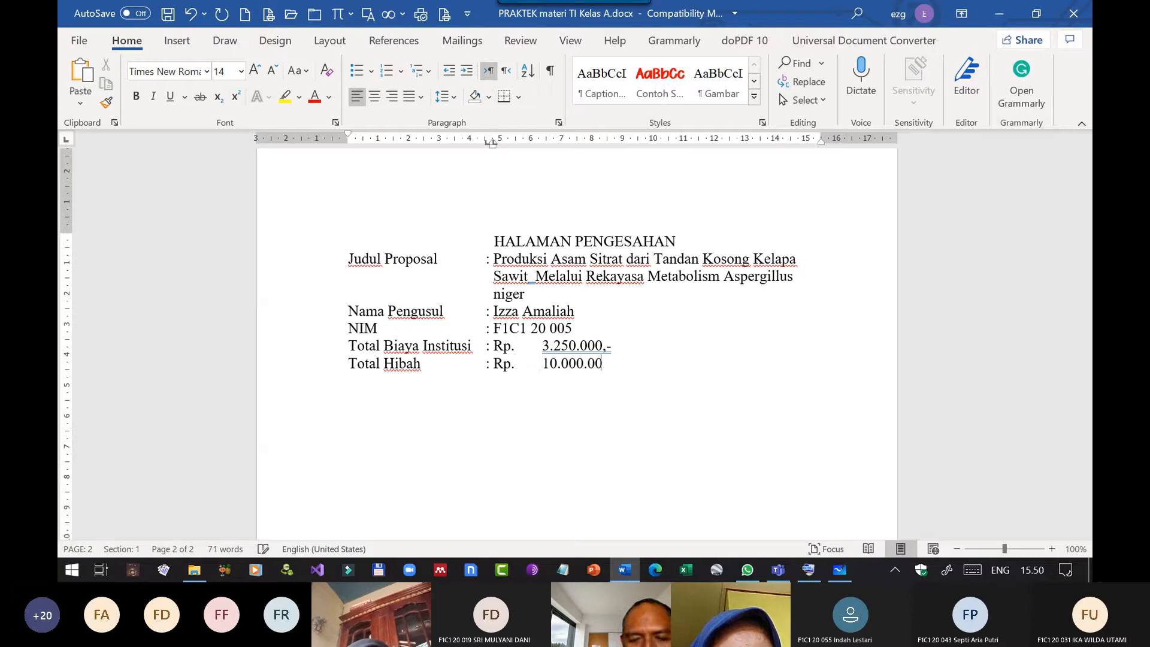
pyautogui.write('0,-')
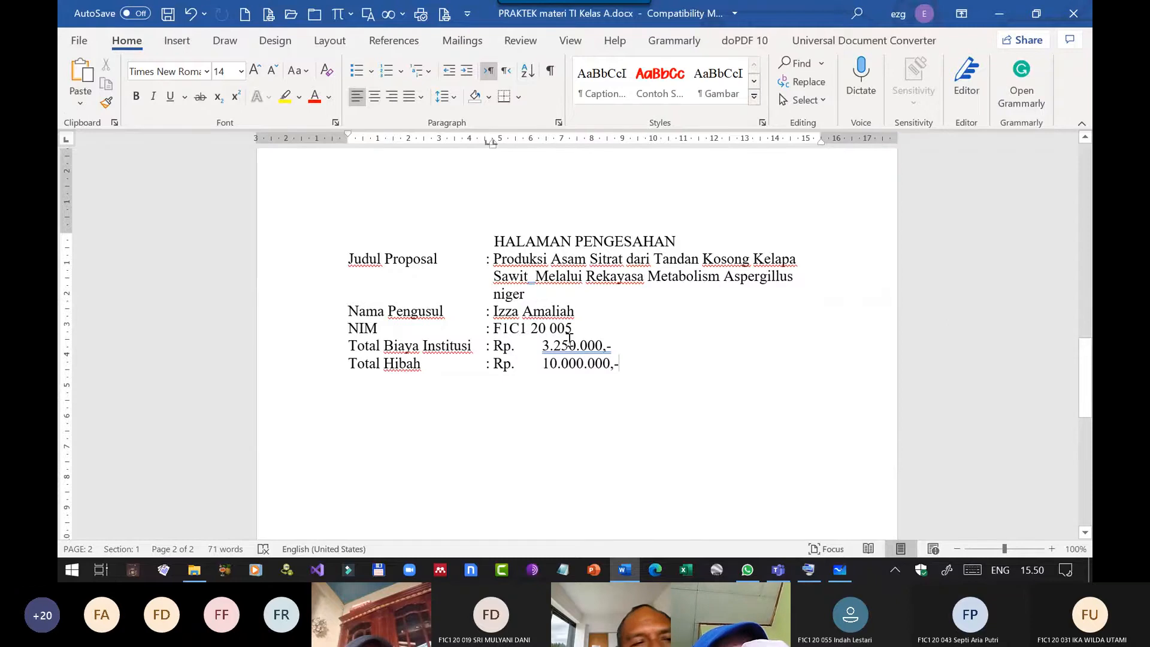
# Turn on the permanent display of tab characters in the Word display options.
pyautogui.click(79, 40)
pyautogui.click(106, 500)
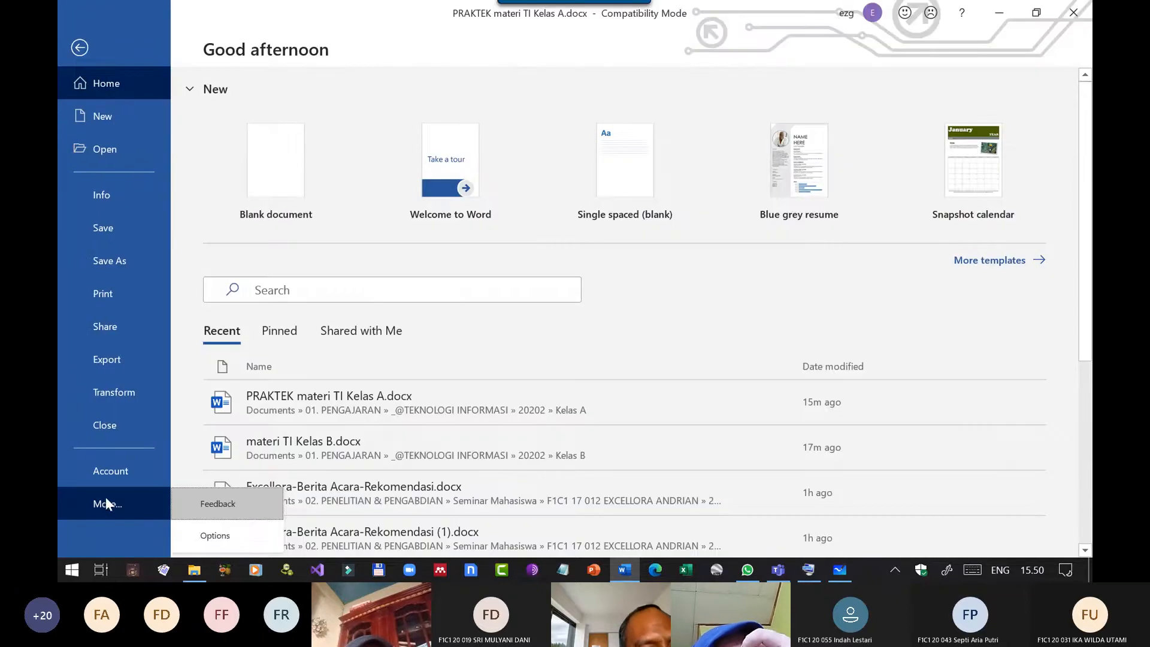
pyautogui.click(216, 536)
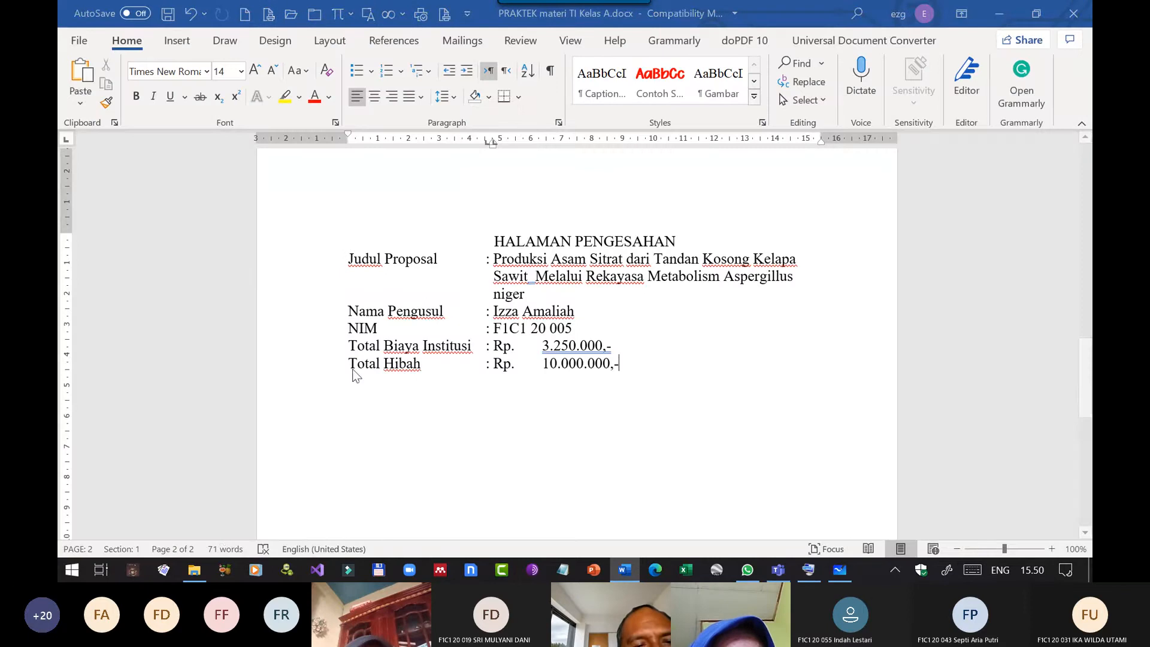
pyautogui.click(266, 66)
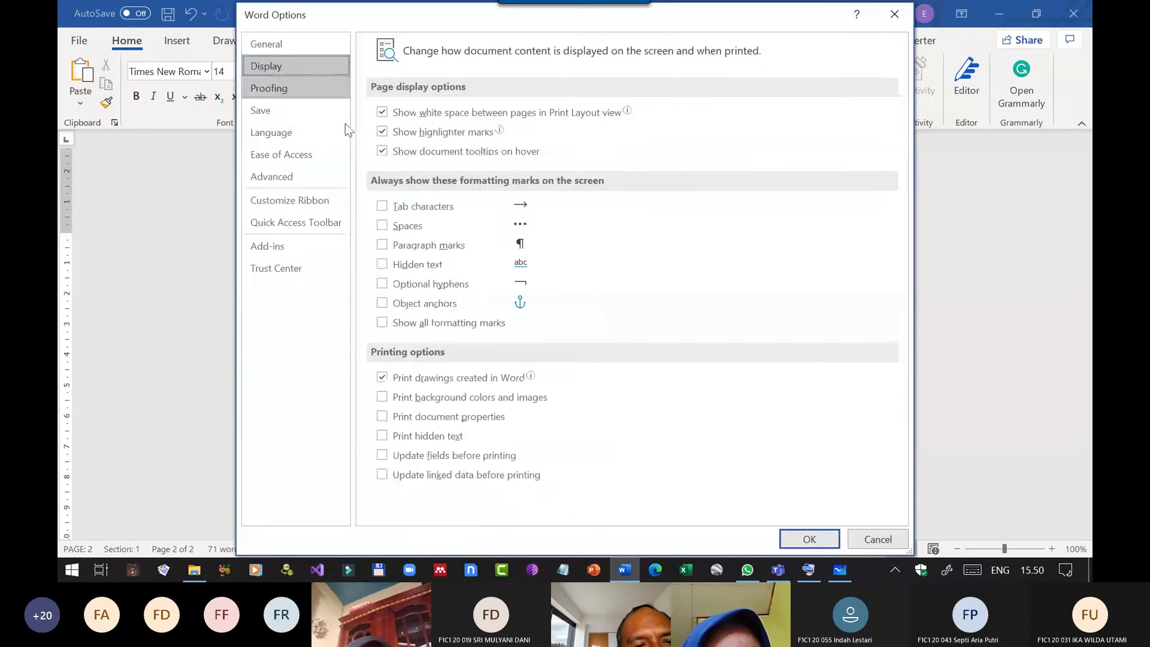
pyautogui.click(382, 206)
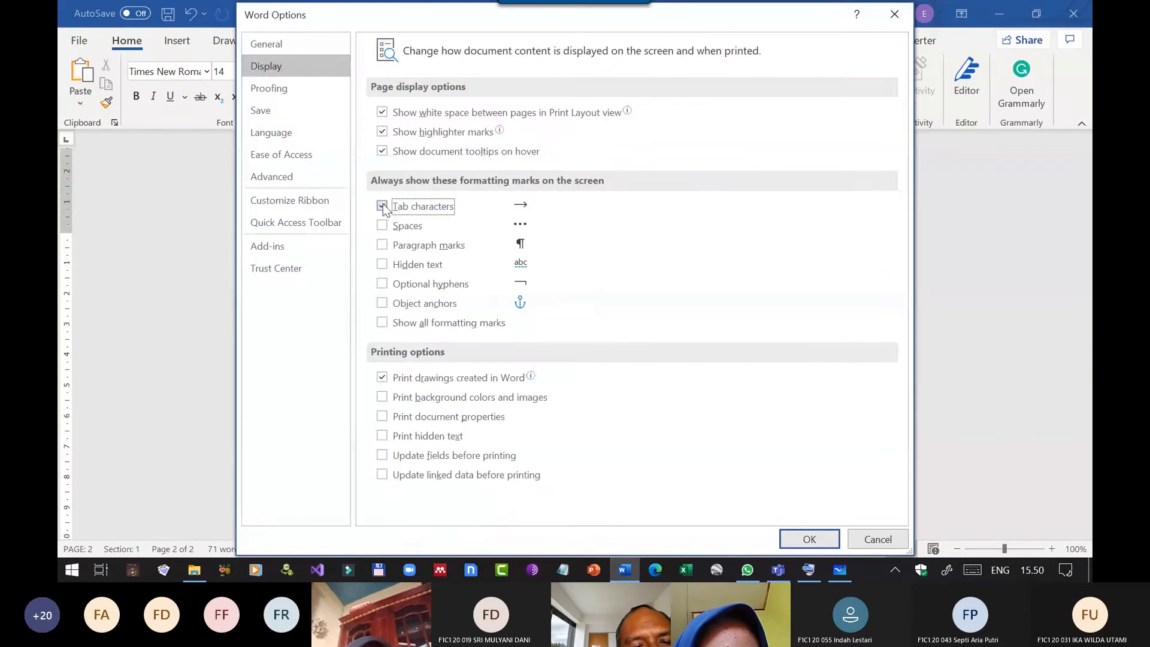
pyautogui.click(801, 538)
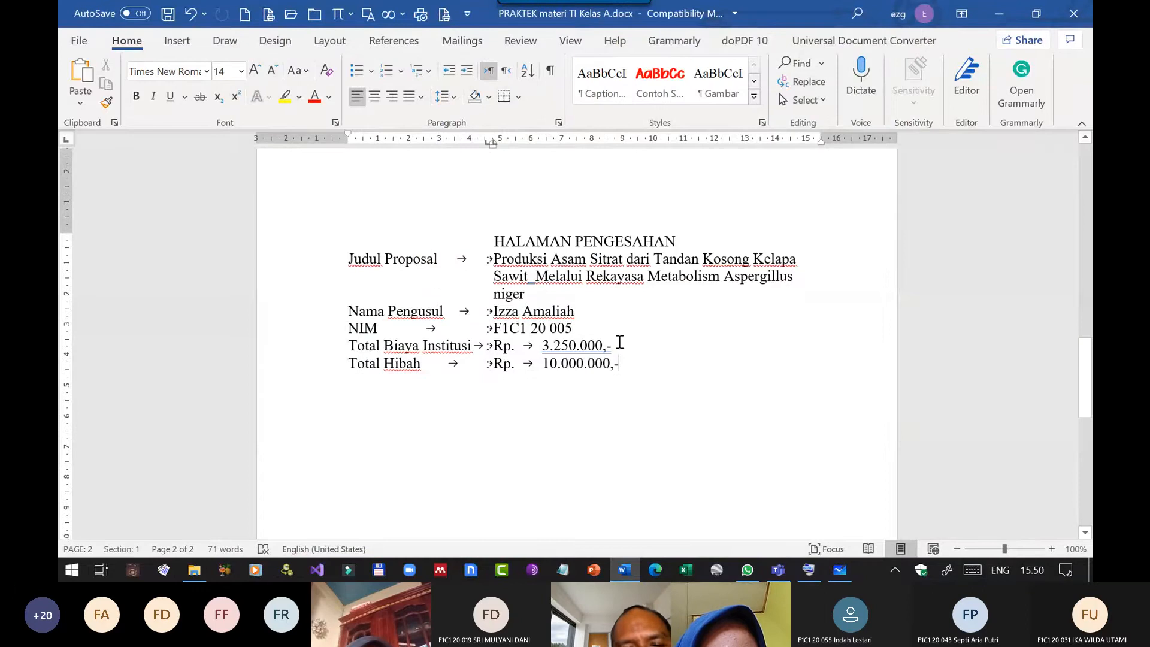
# Examine the tab marks around the colon and before the amount on the Total Biaya Institusi line.
pyautogui.doubleClick(479, 344)
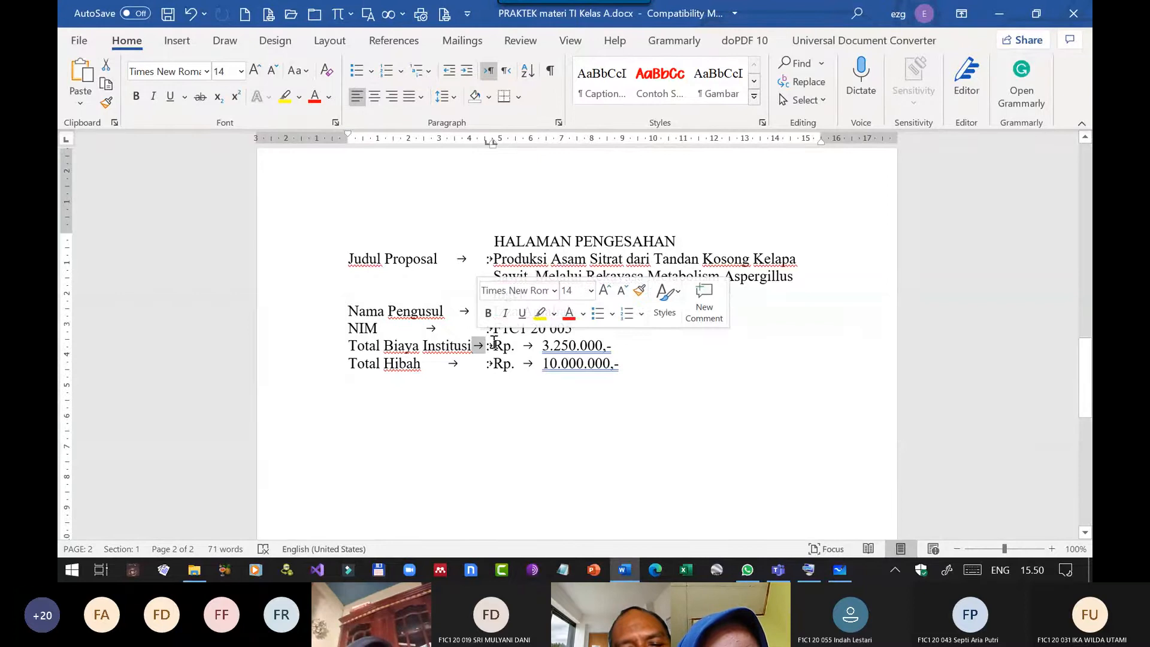
pyautogui.doubleClick(490, 344)
pyautogui.click(588, 395)
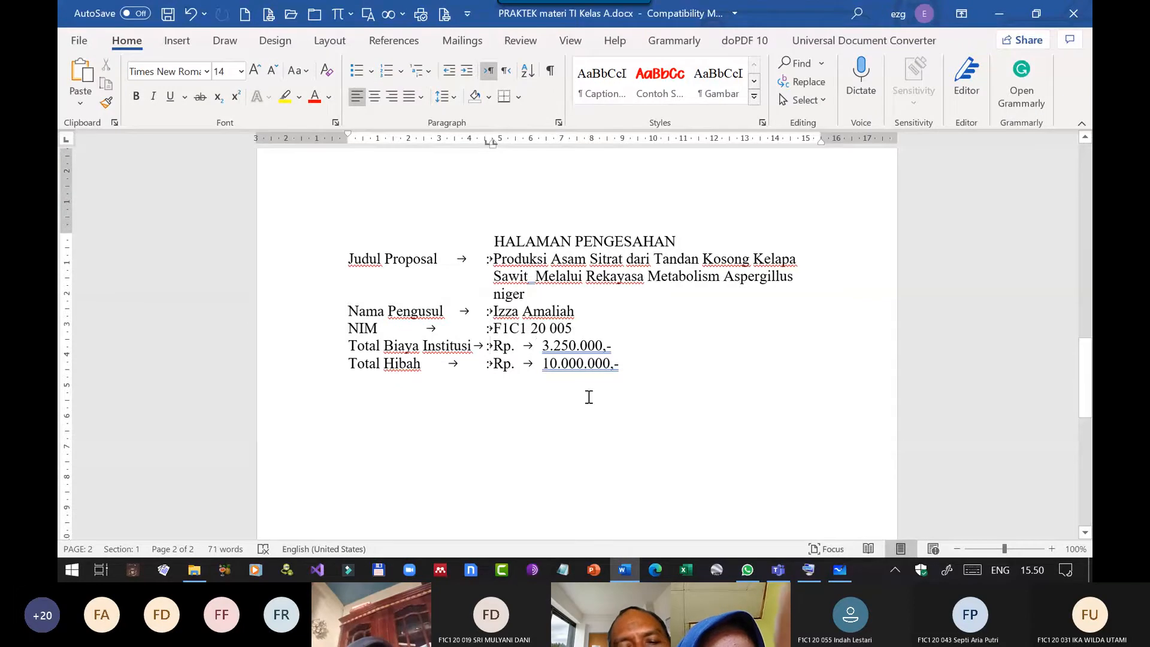
pyautogui.doubleClick(535, 344)
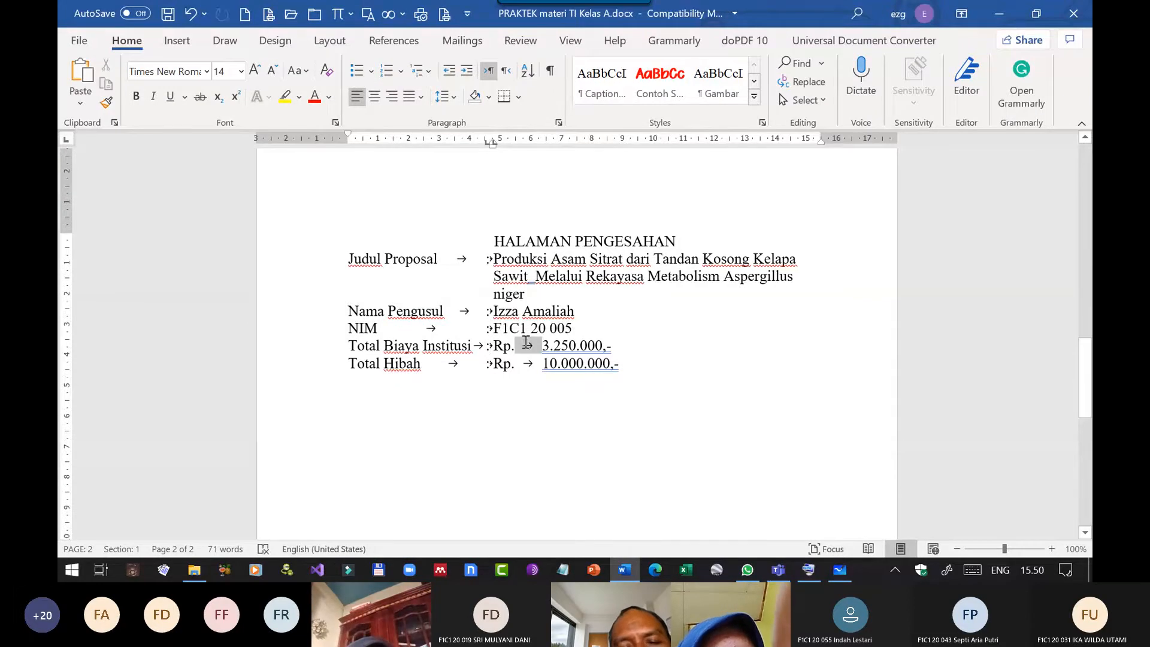
pyautogui.click(541, 366)
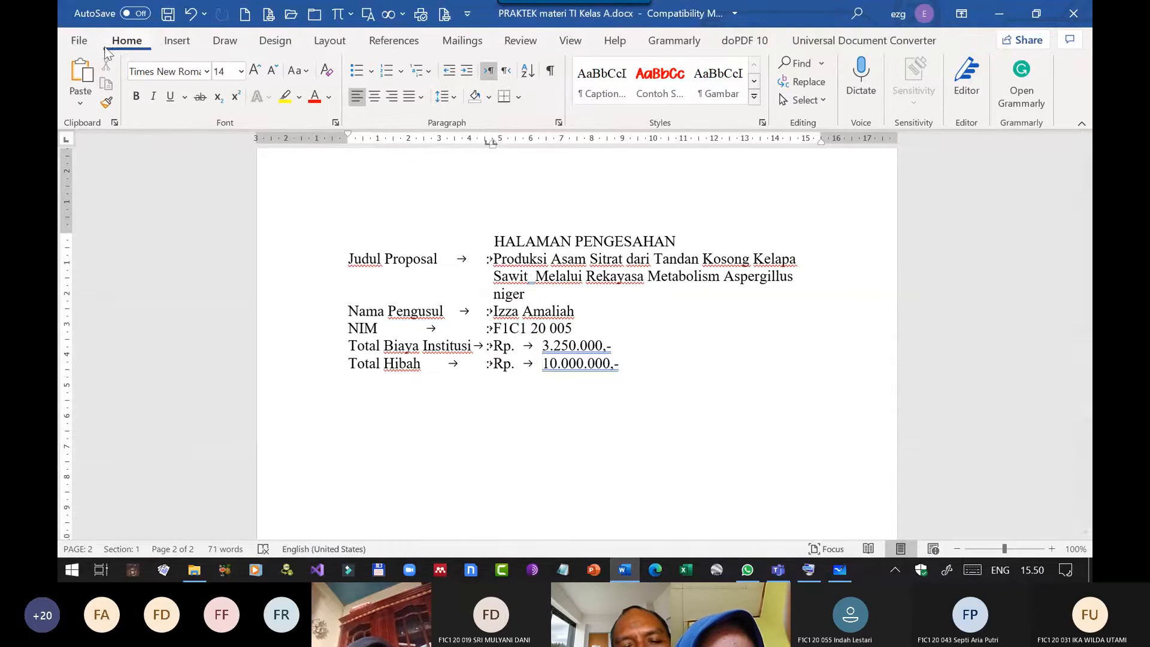
# Turn off the permanent display of tab characters in the Word display options.
pyautogui.click(78, 42)
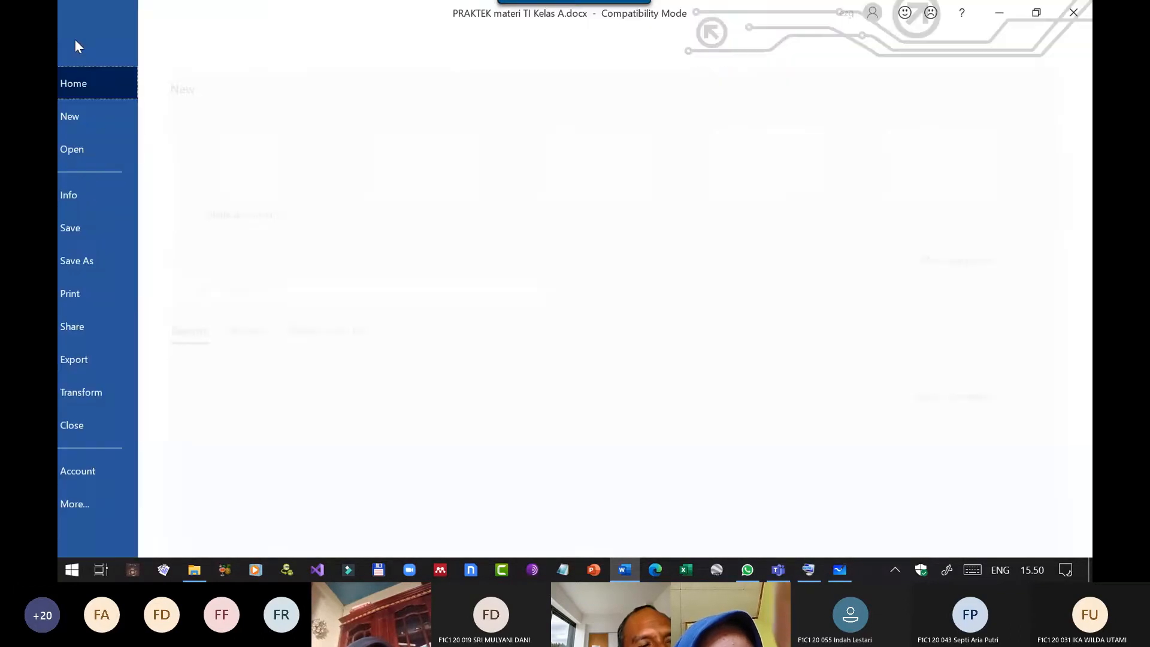
pyautogui.click(120, 503)
pyautogui.click(200, 528)
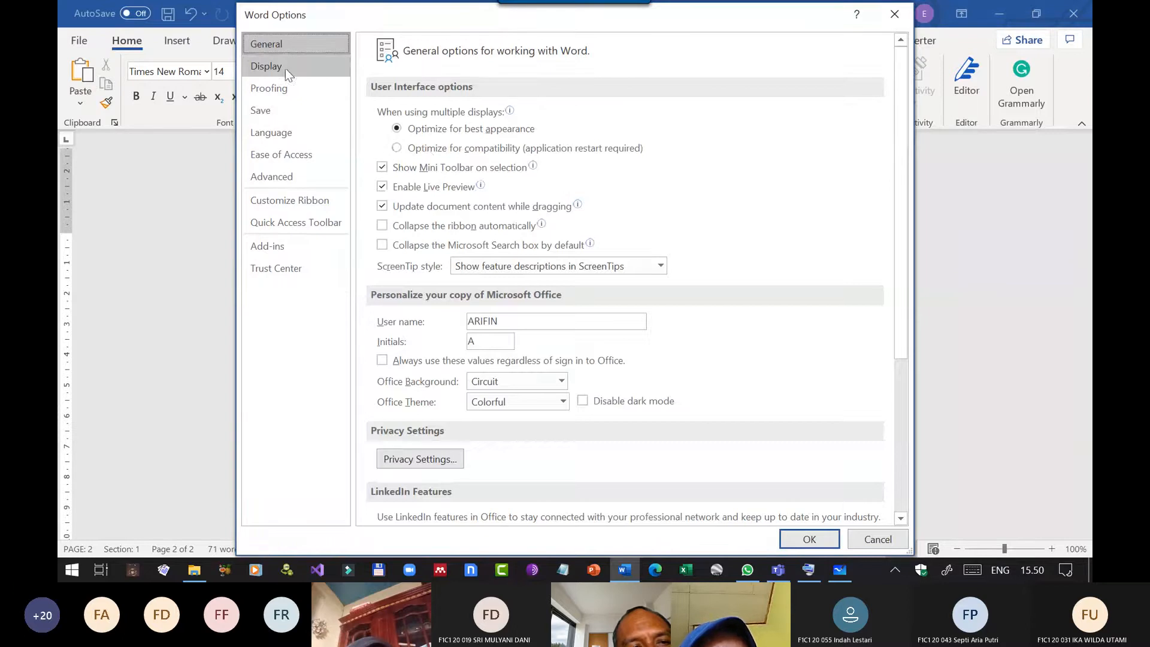
pyautogui.click(285, 67)
pyautogui.click(382, 206)
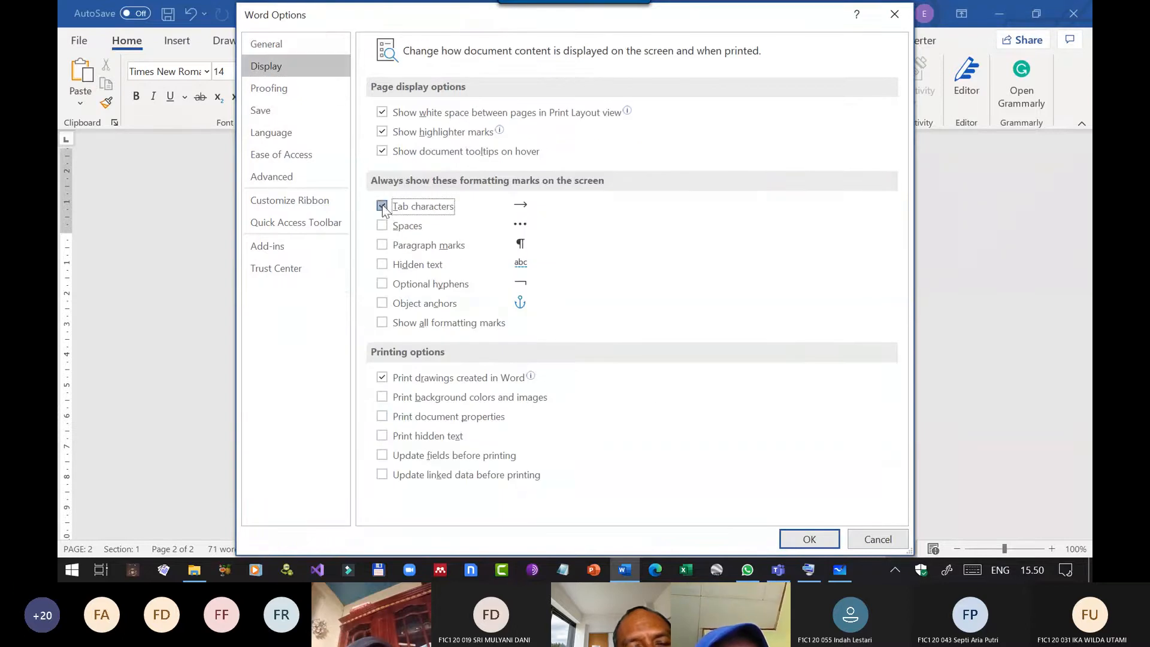
pyautogui.click(817, 540)
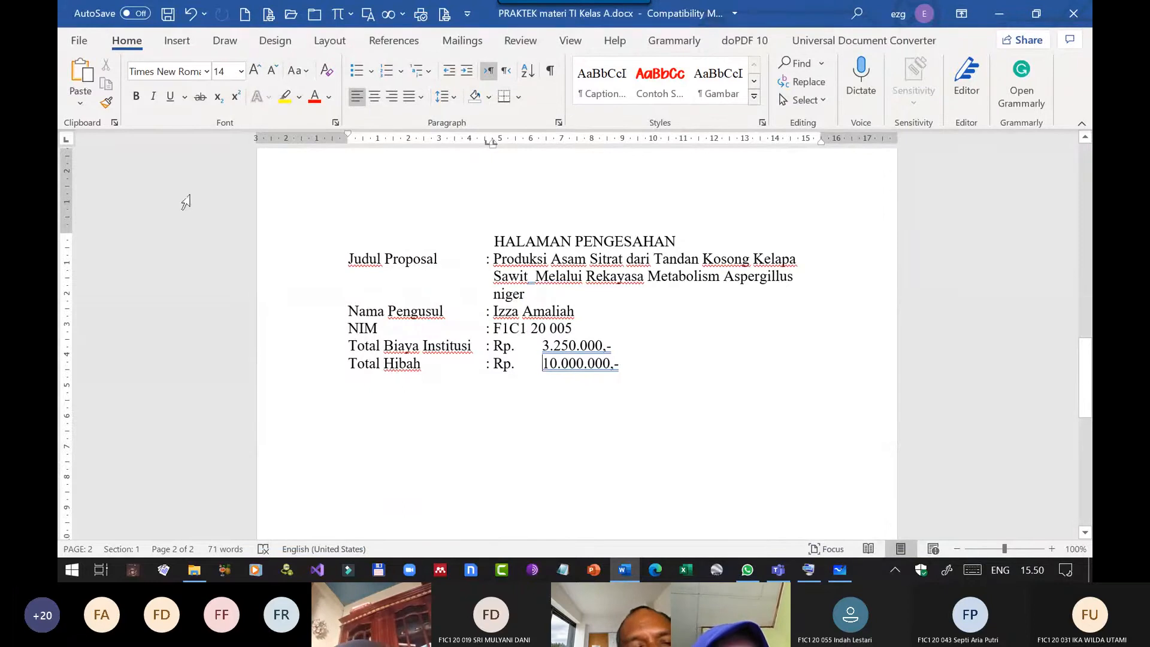
# Add a right tab stop at about 8.7 cm to the Total Biaya Institusi and Total Hibah lines to right-align their amounts.
pyautogui.click(67, 142)
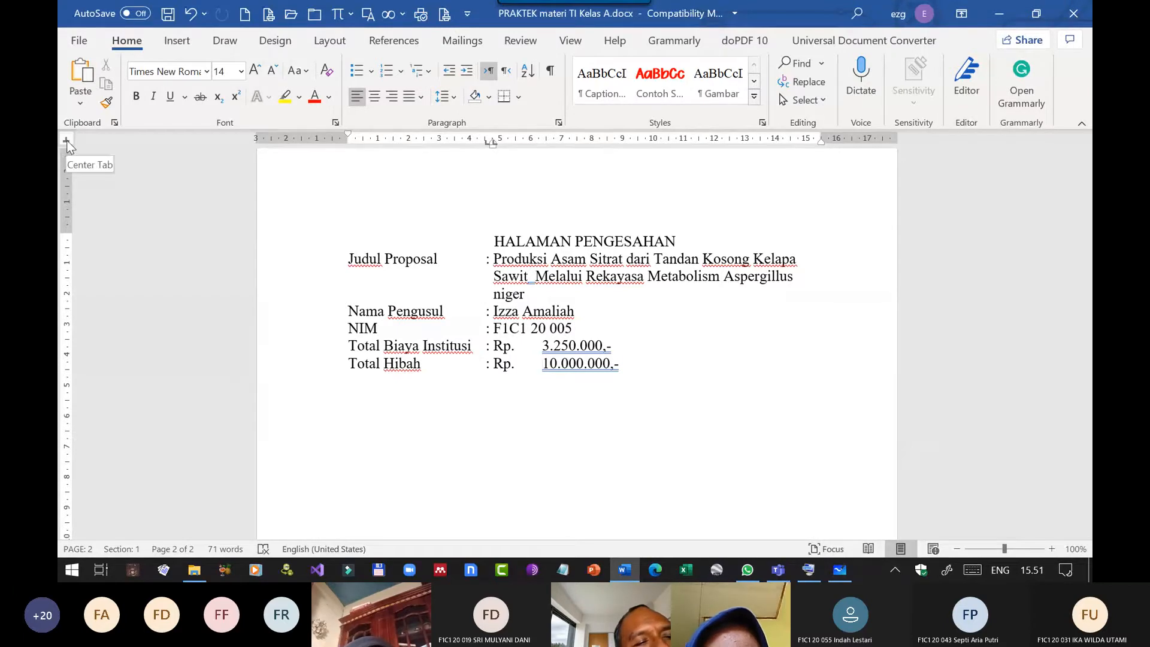
pyautogui.click(66, 141)
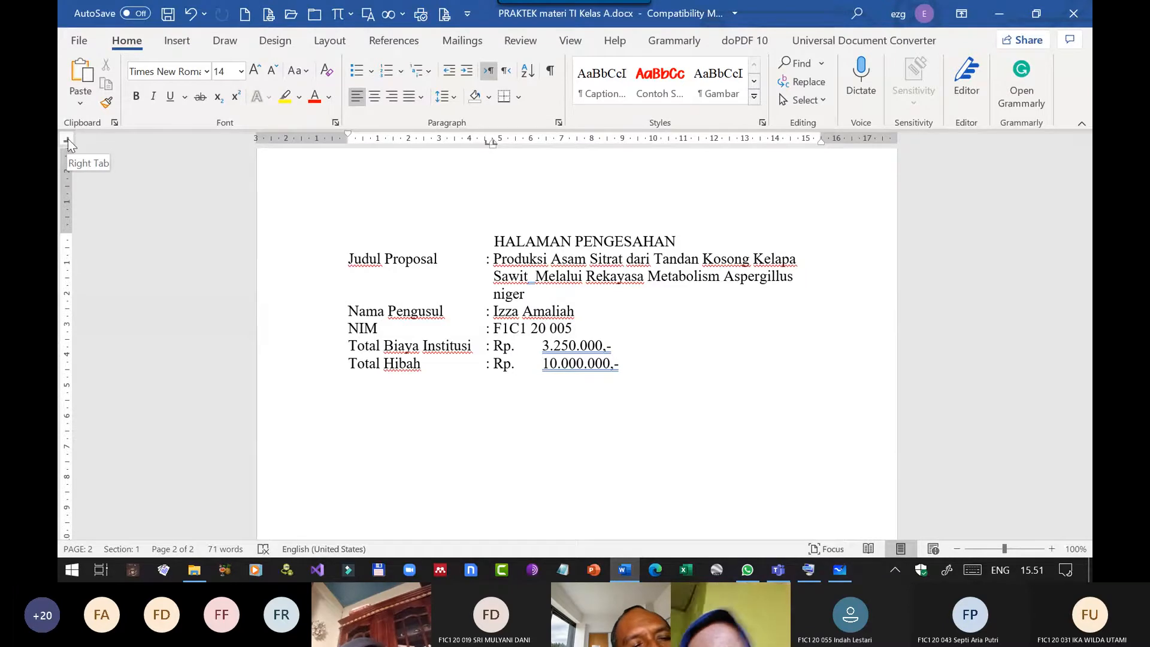
pyautogui.moveTo(581, 366); pyautogui.dragTo(578, 353)
pyautogui.click(592, 373)
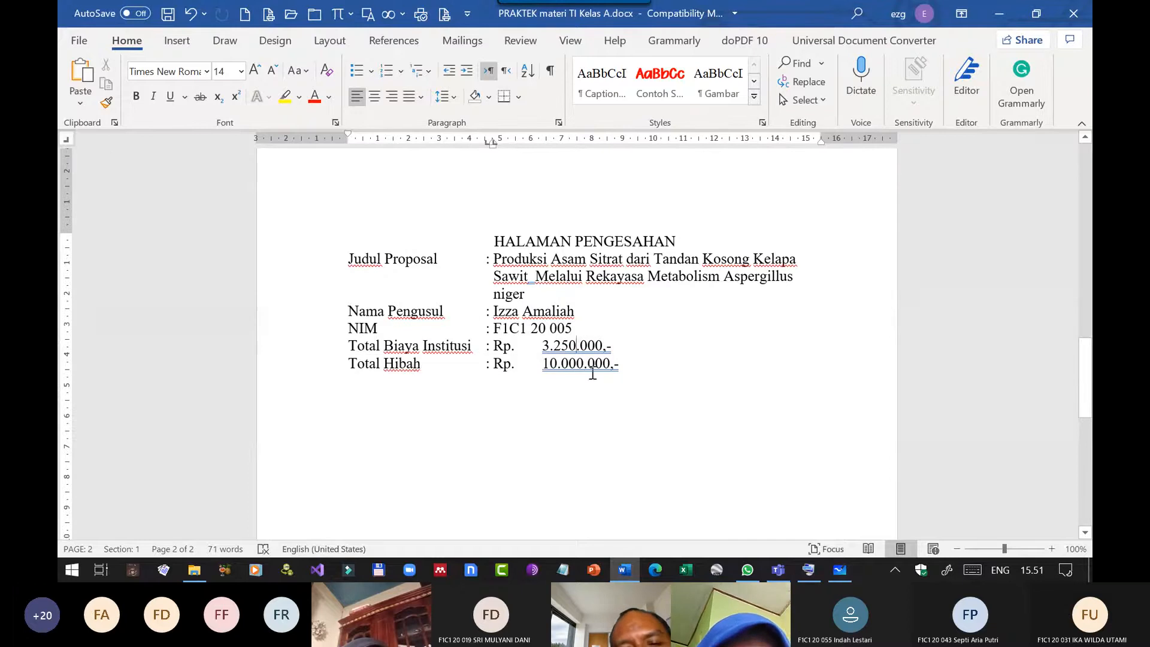
pyautogui.moveTo(556, 344); pyautogui.dragTo(554, 366)
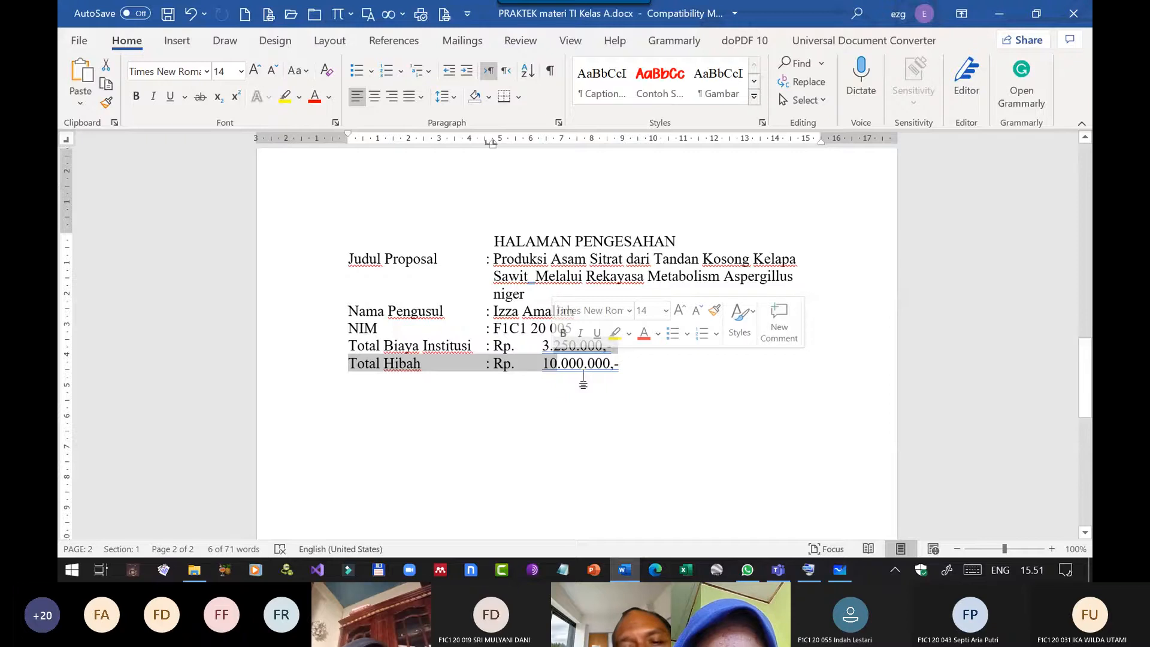
pyautogui.click(618, 142)
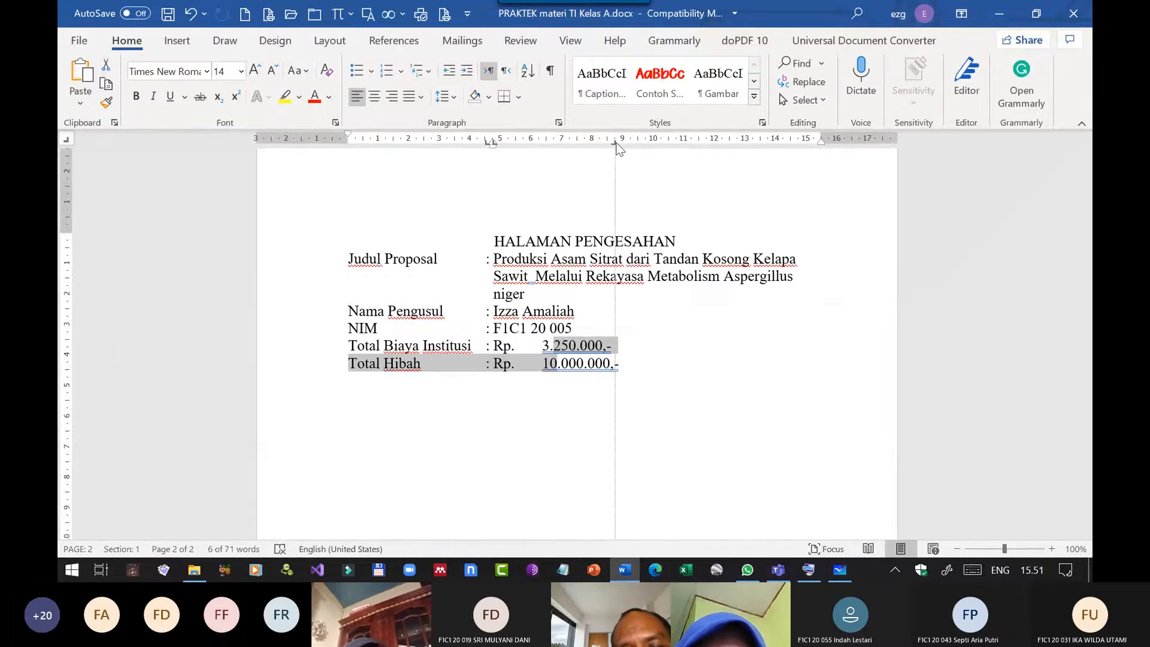
pyautogui.moveTo(616, 144)
pyautogui.mouseDown()
pyautogui.moveTo(641, 141)
pyautogui.moveTo(587, 144)
pyautogui.moveTo(614, 147)
pyautogui.mouseUp()
pyautogui.moveTo(556, 346); pyautogui.dragTo(662, 371)
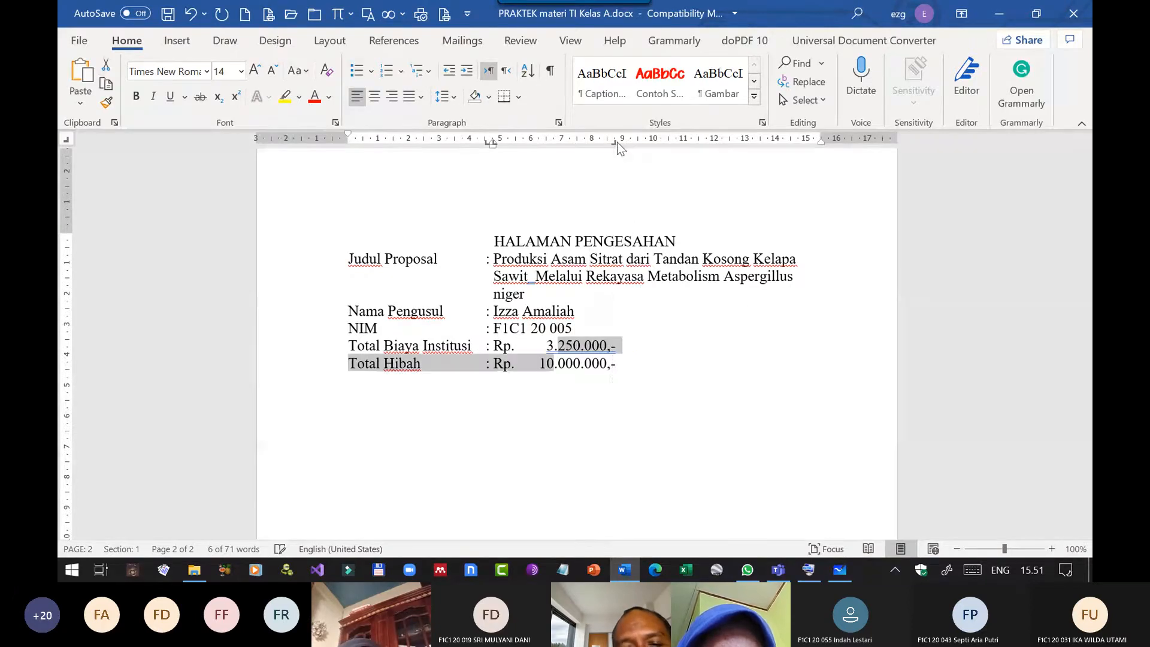
pyautogui.click(663, 371)
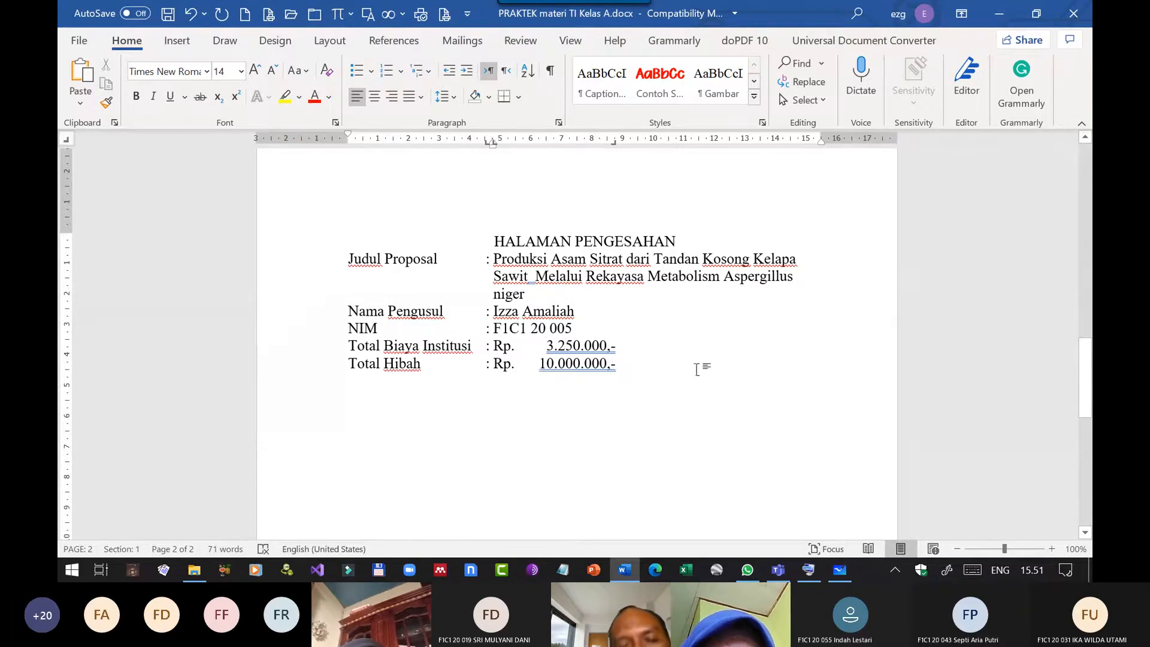
# Add a "Total" line below Total Hibah with a tab-aligned colon and "Rp.".
pyautogui.press('Return')
pyautogui.write('Total ')
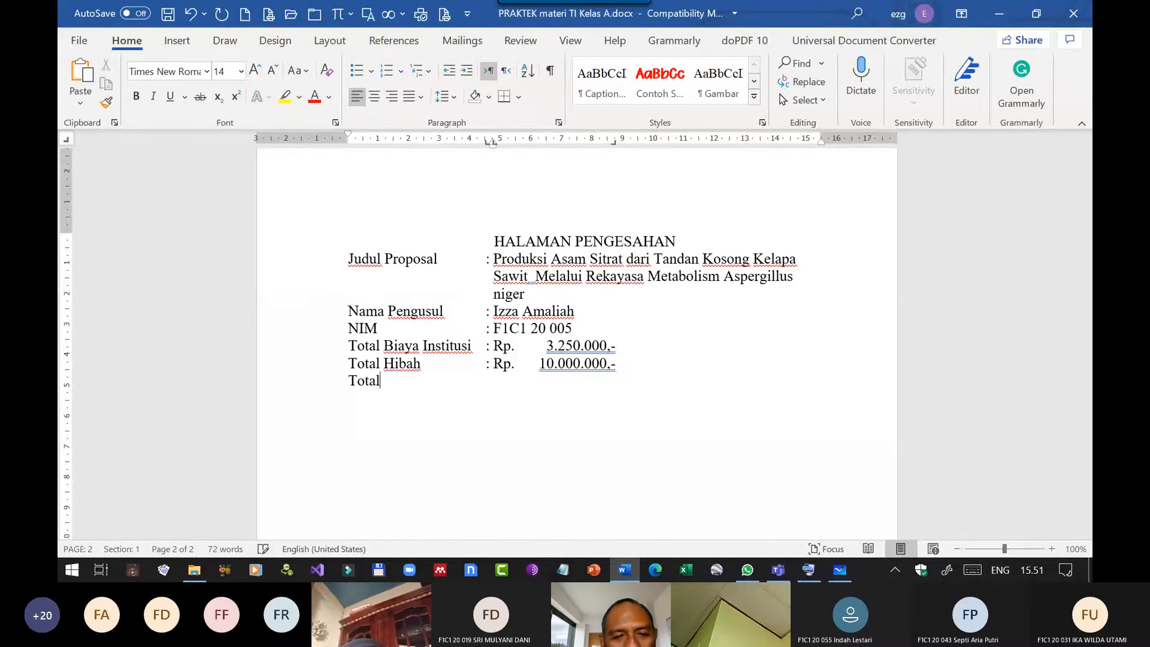
pyautogui.write(': ')
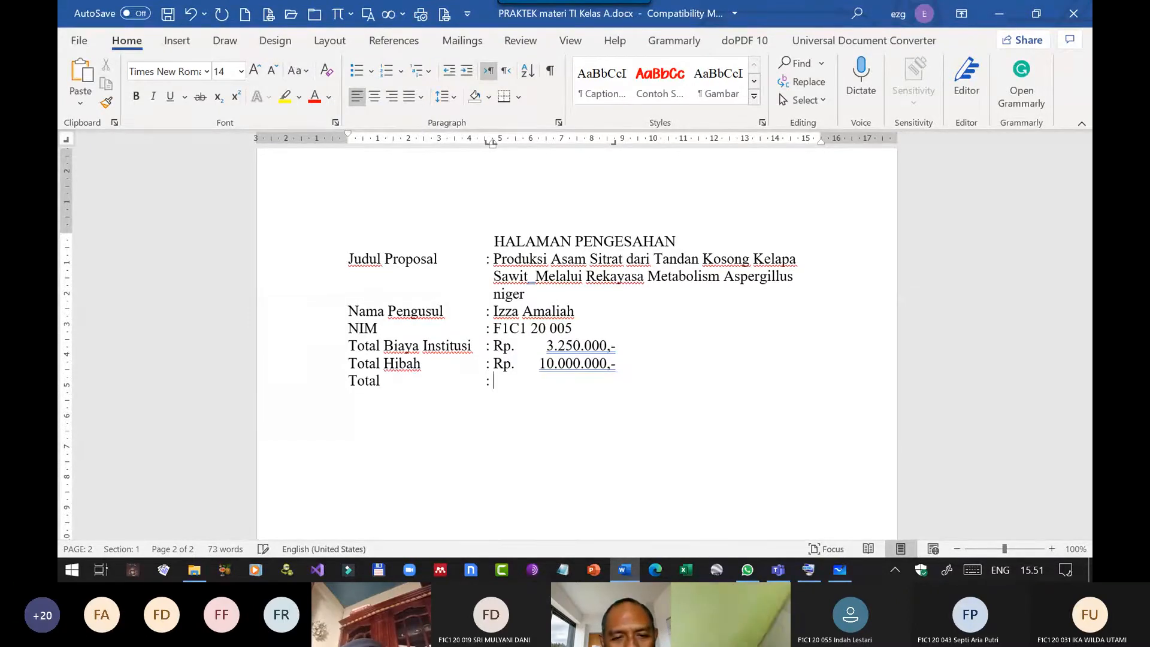
pyautogui.write('Rp. ')
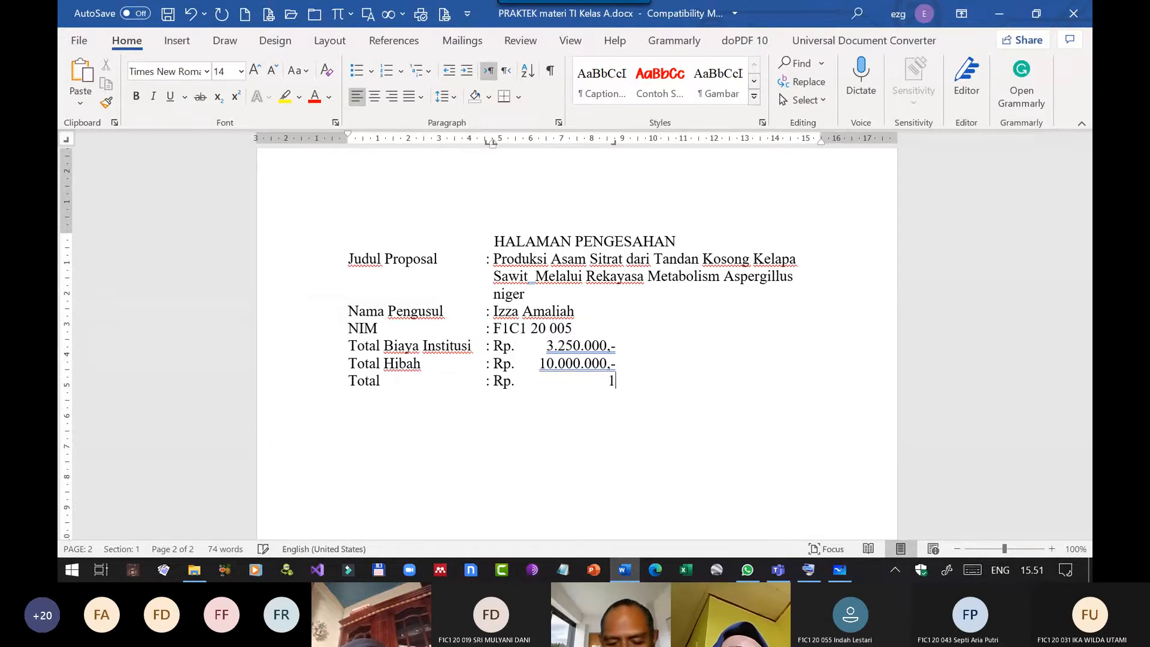
pyautogui.write('1-/3')
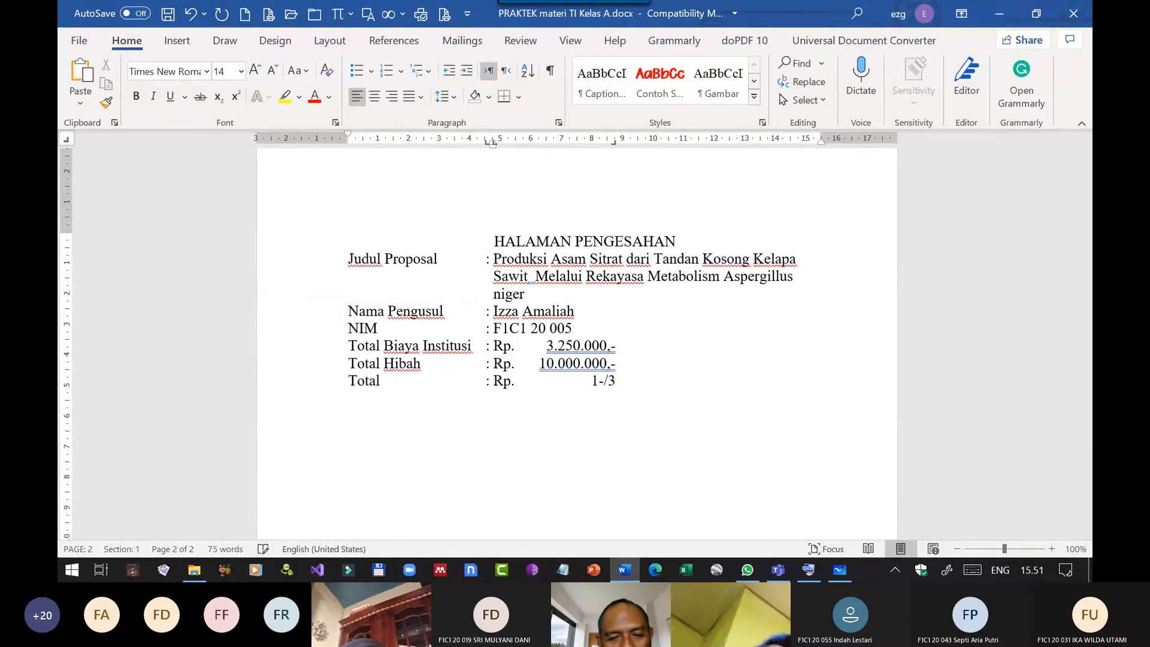
# Enter the amount "13.250.000,-" after "Rp." on the Total line, aligned at the right tab stop.
pyautogui.press('BackSpace')
pyautogui.press('BackSpace')
pyautogui.press('BackSpace')
pyautogui.write('0.')
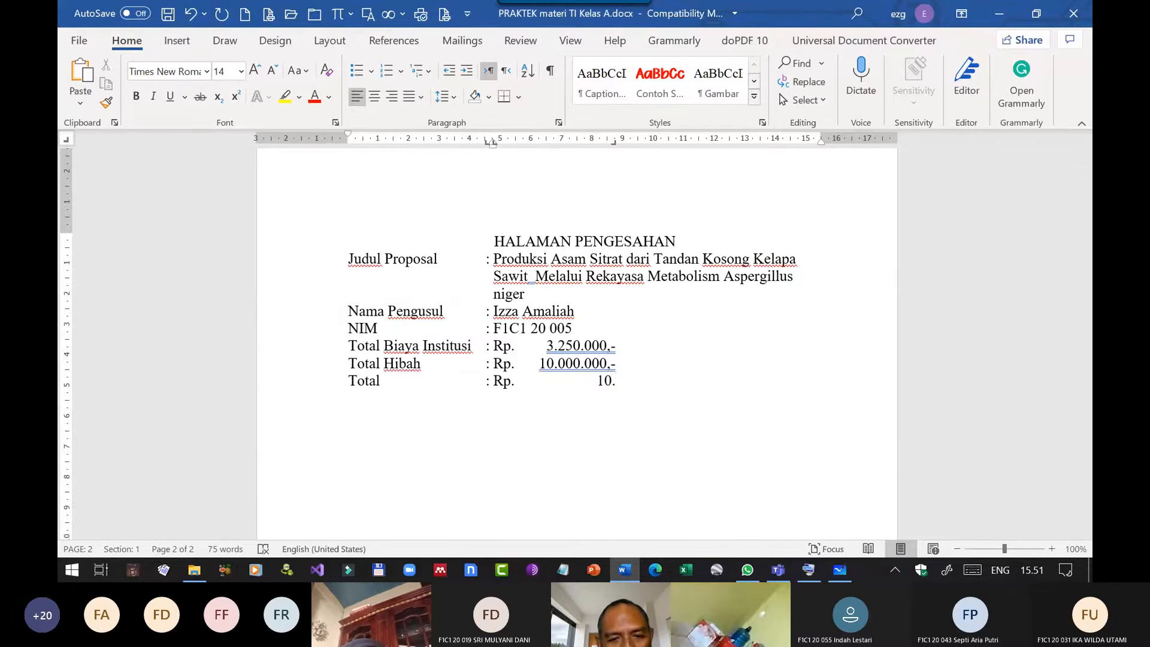
pyautogui.press('BackSpace')
pyautogui.press('BackSpace')
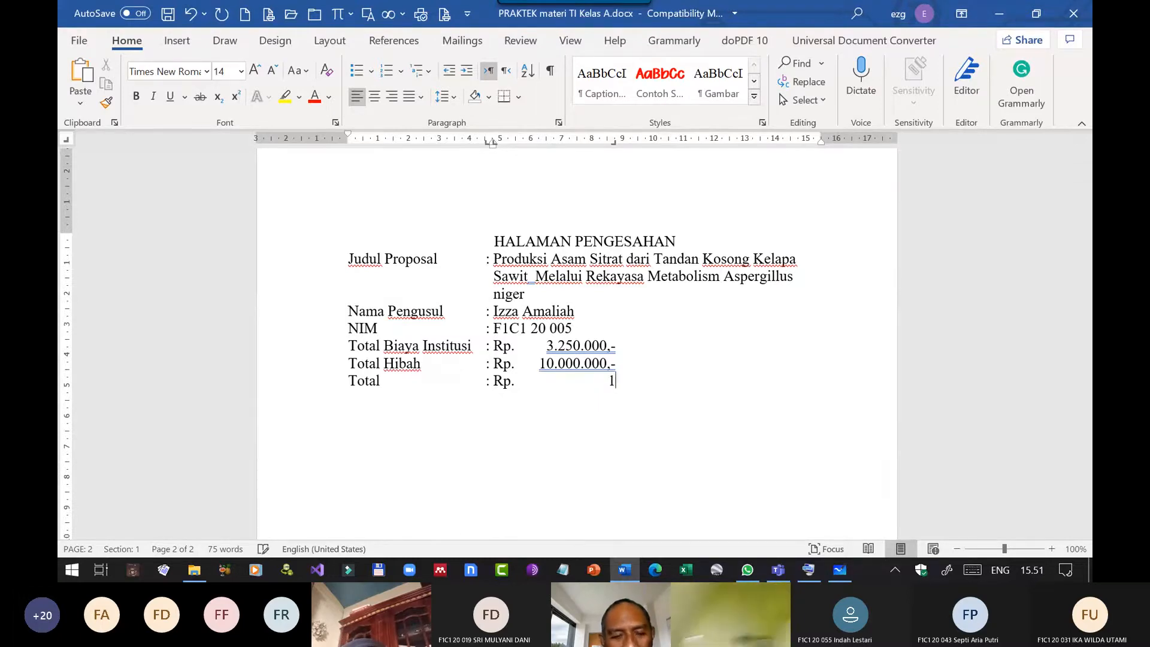
pyautogui.write('3')
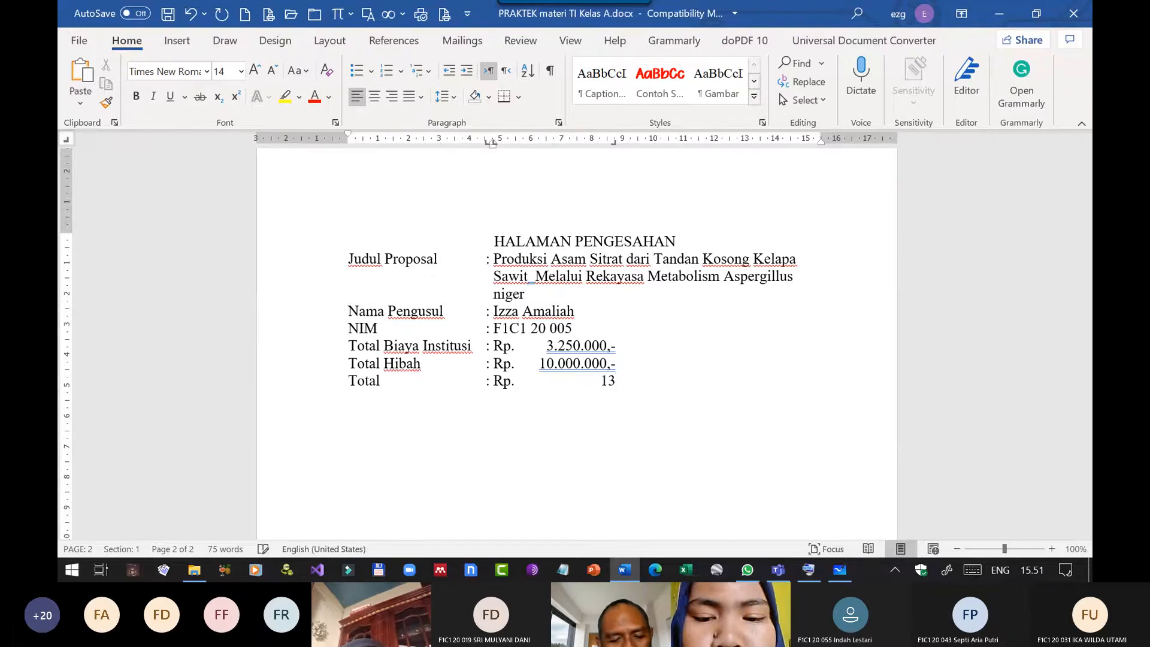
pyautogui.write('.250.')
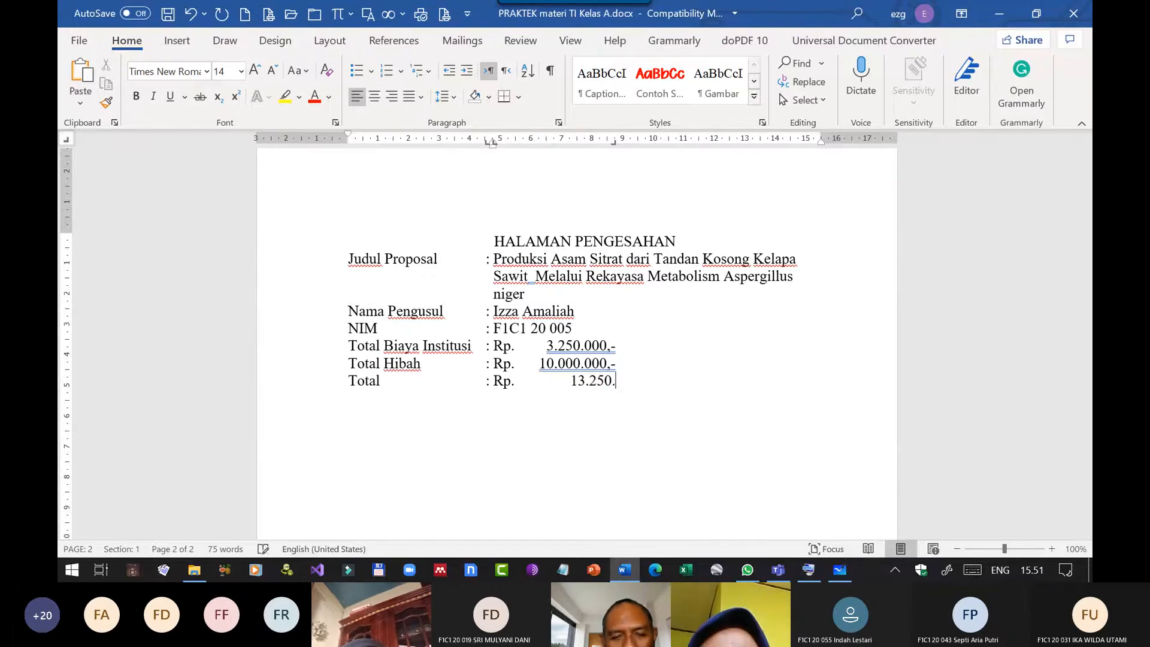
pyautogui.write('000,-')
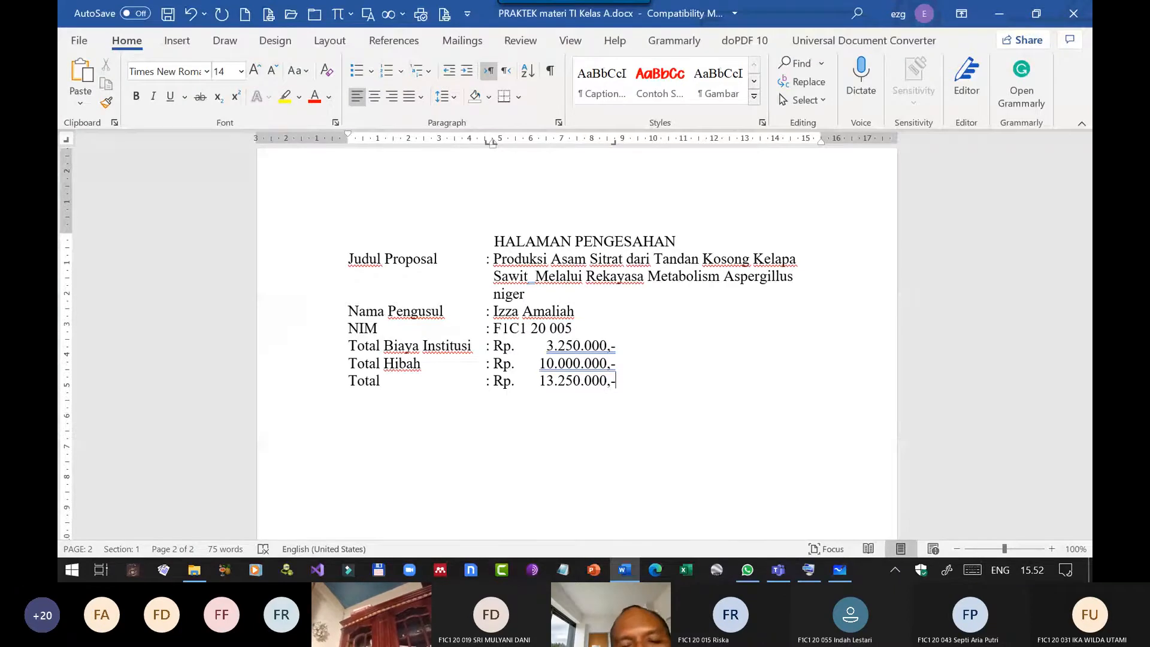
# Try a bottom border on the Total Hibah line, undo it, and underline "Rp." through "10.000.000,-" instead.
pyautogui.click(494, 364)
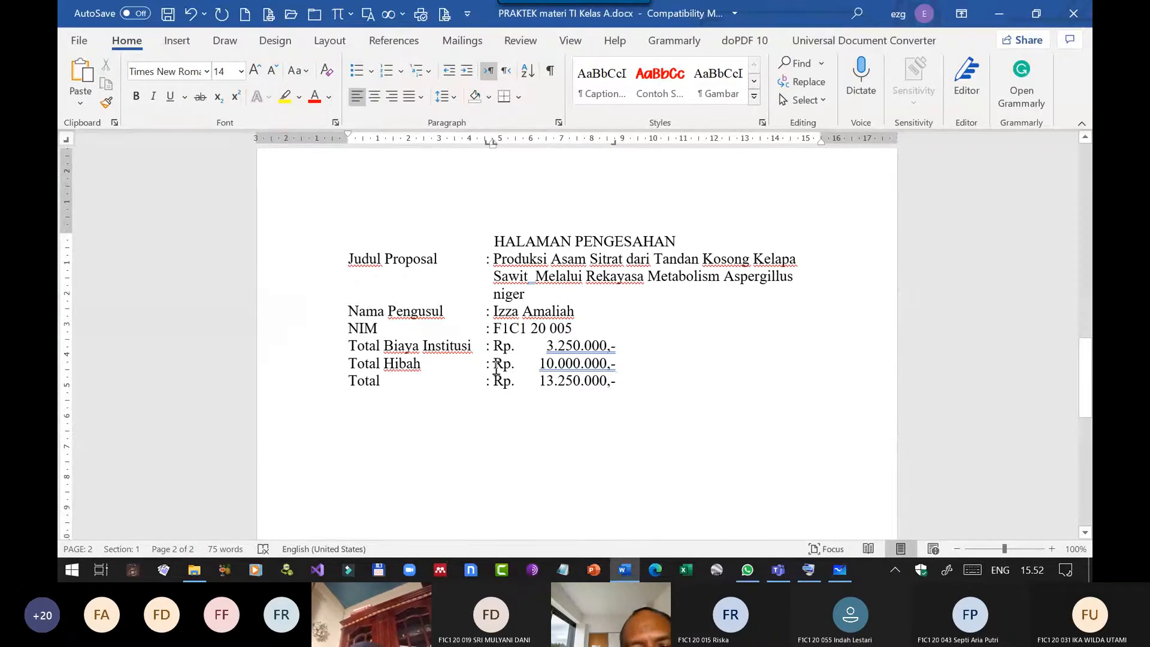
pyautogui.moveTo(503, 365); pyautogui.dragTo(620, 363)
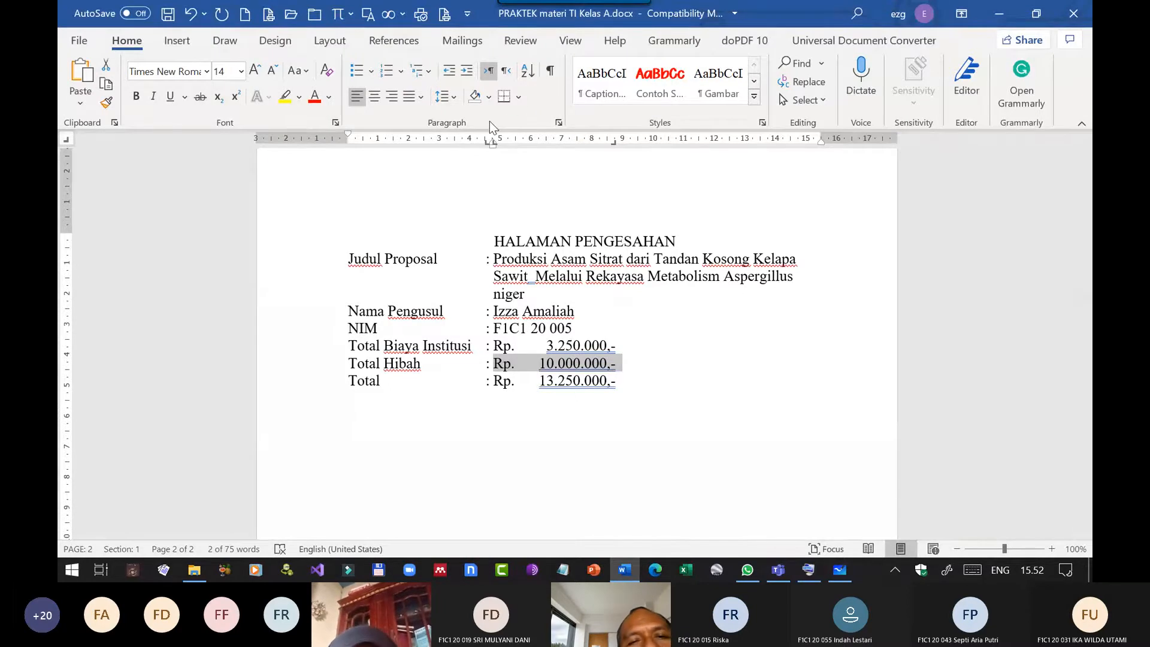
pyautogui.click(505, 100)
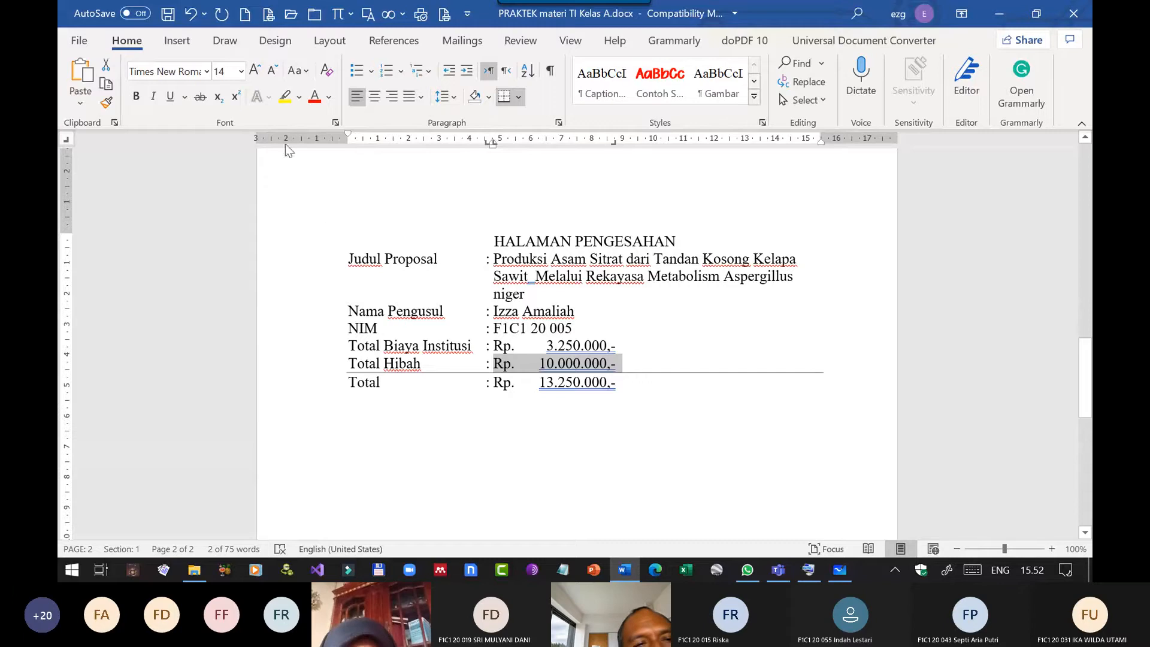
pyautogui.click(190, 13)
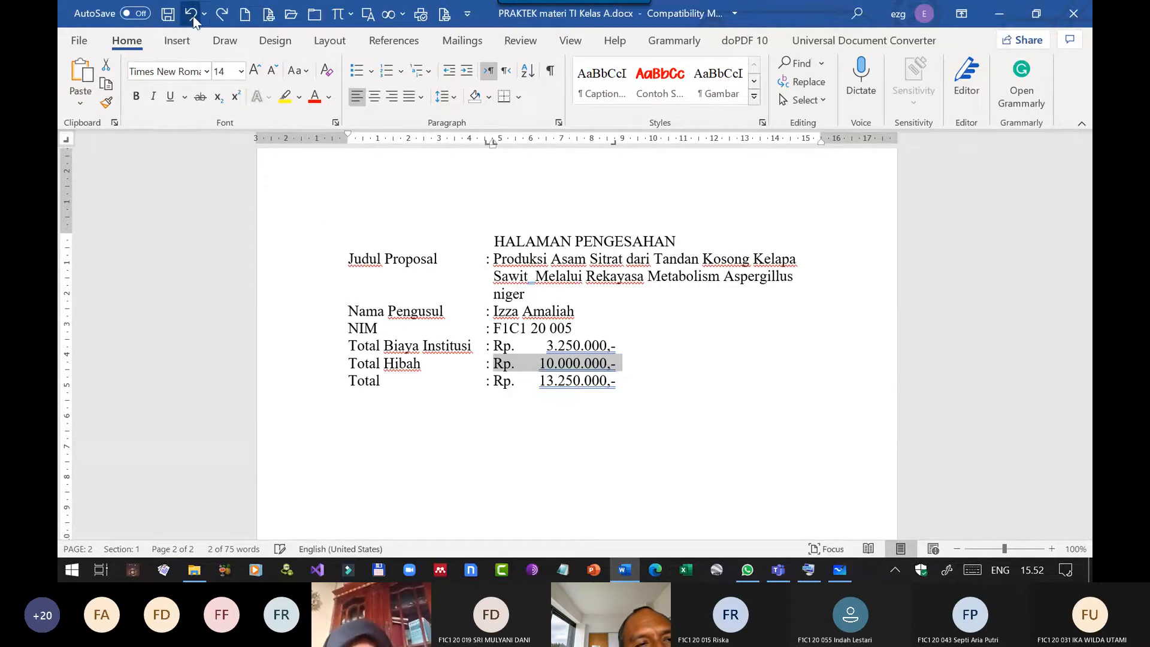
pyautogui.click(172, 97)
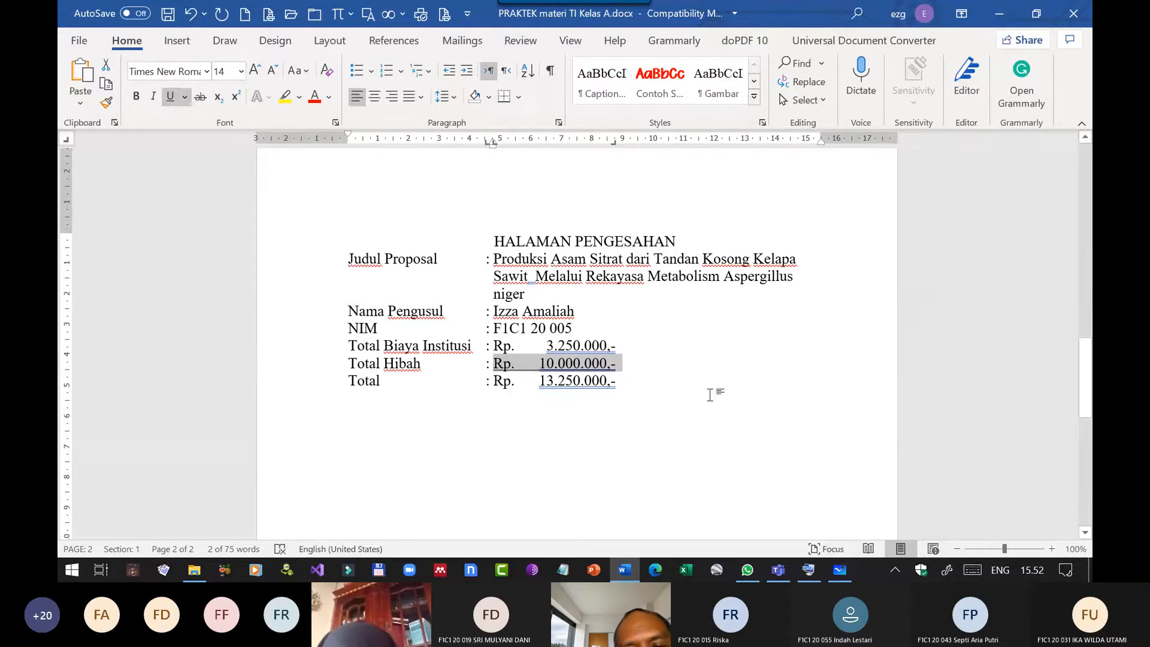
pyautogui.click(710, 397)
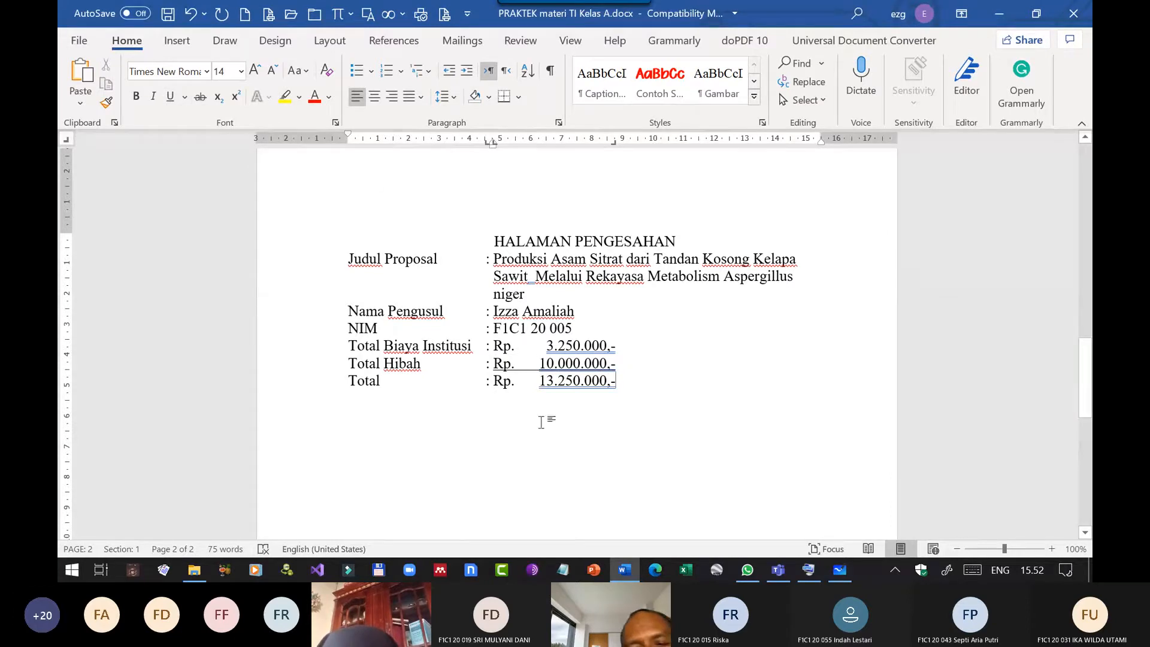
# Bold the amount "13.250.000,-" on the Total line and start a new line below it.
pyautogui.moveTo(539, 381); pyautogui.dragTo(609, 386)
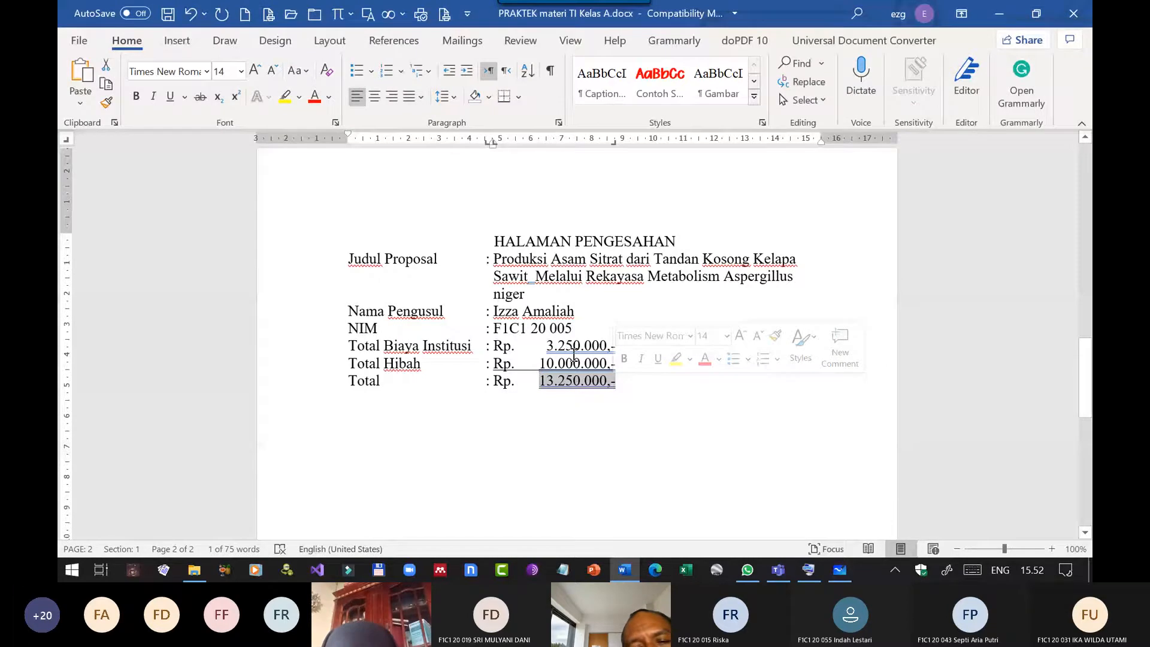
pyautogui.click(624, 358)
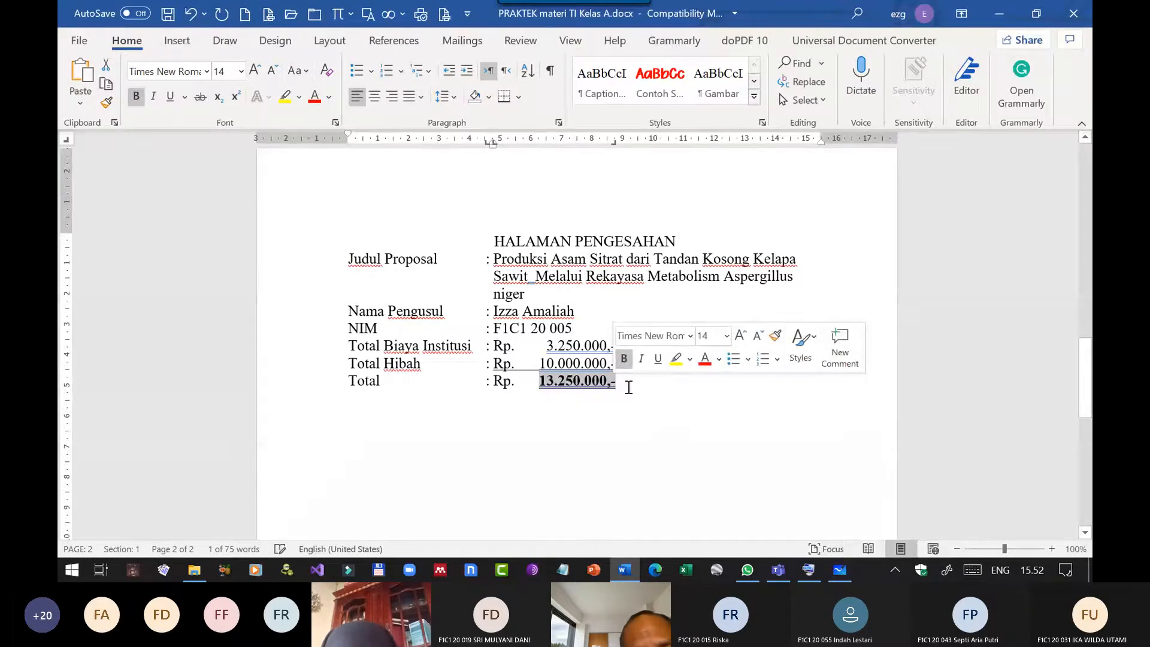
pyautogui.click(618, 380)
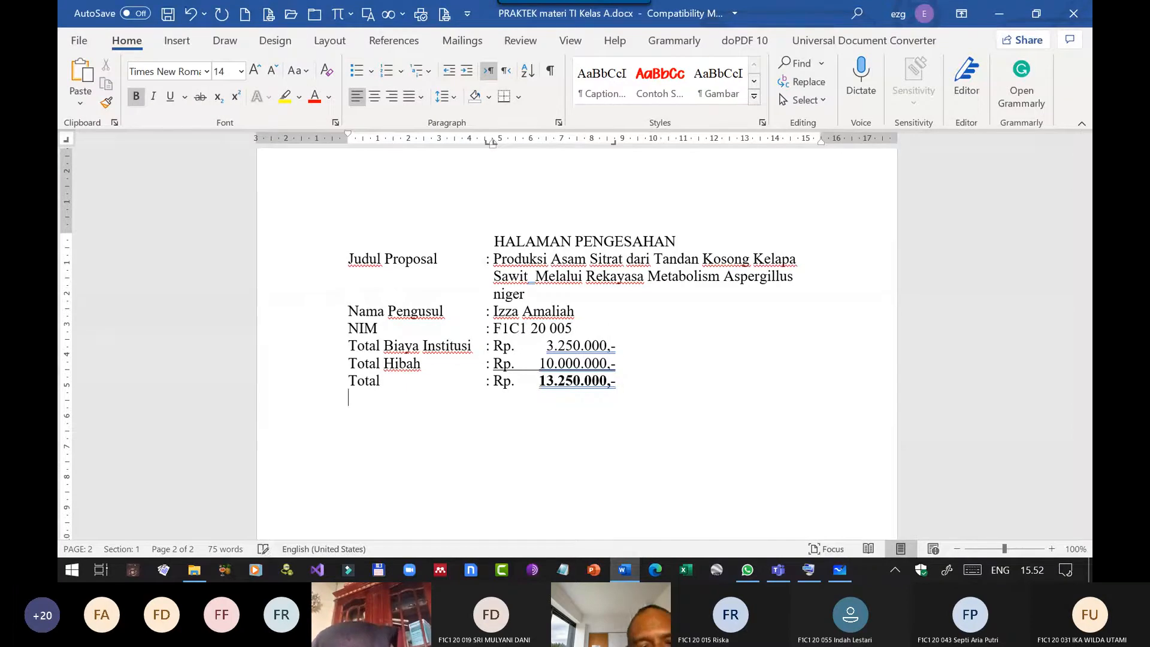
pyautogui.press('Return')
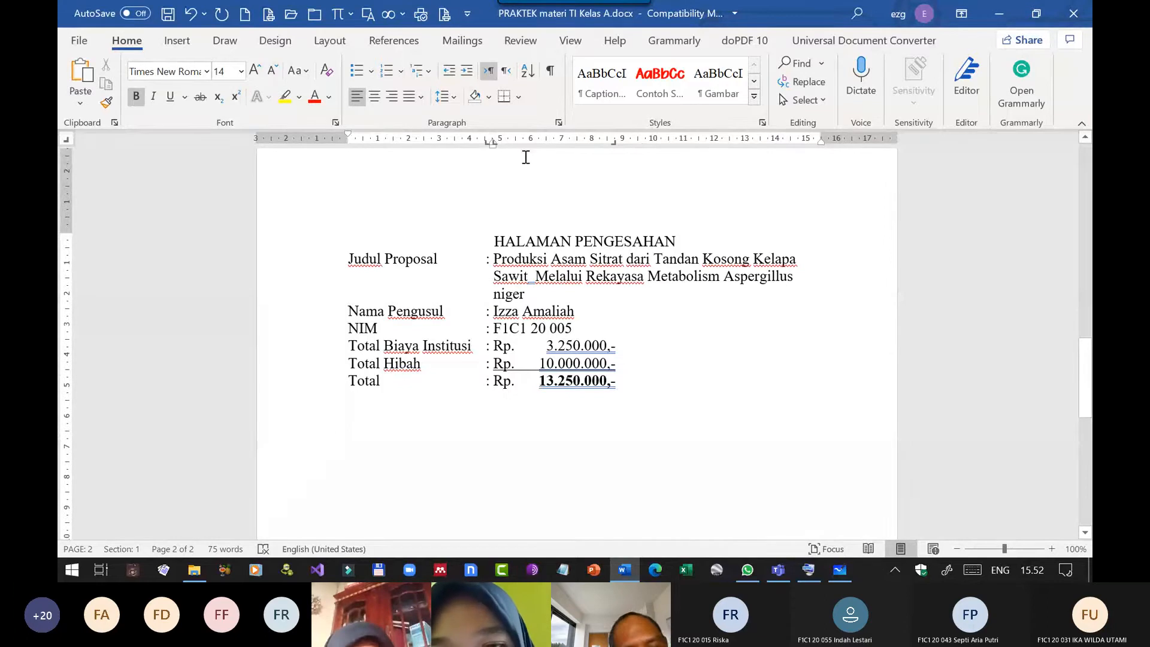
# Reset the paragraph formatting of the empty line below Total through the On-Screen Keyboard, clearing its tab stops, and minimize the keyboard.
pyautogui.click(809, 570)
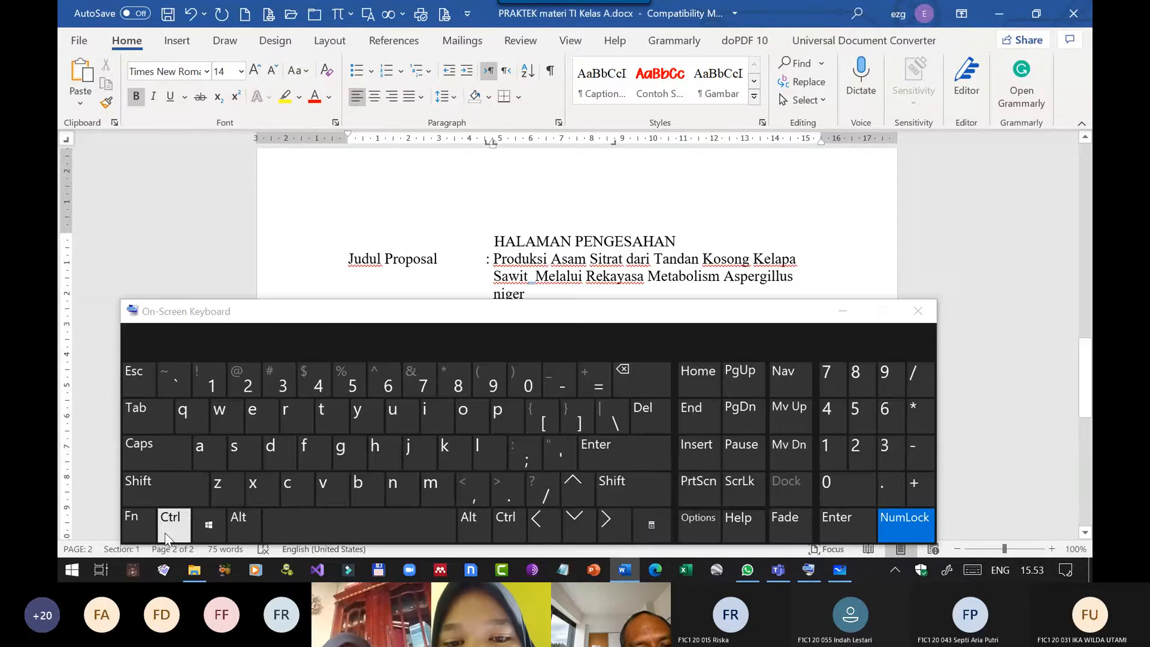
pyautogui.click(172, 524)
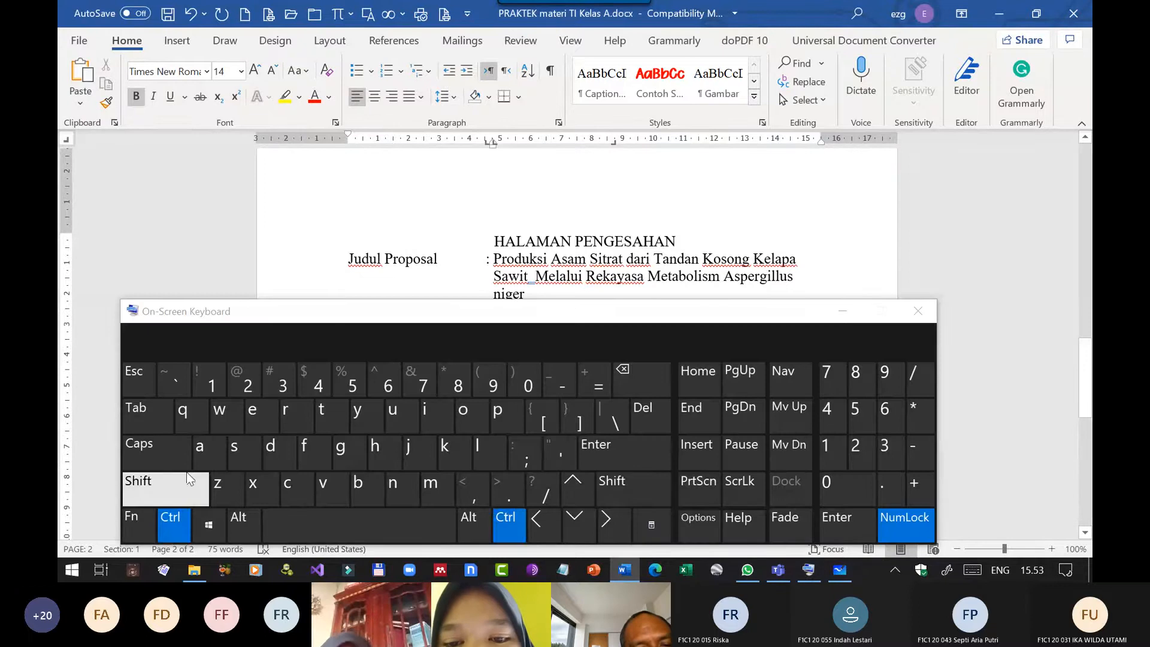
pyautogui.click(189, 412)
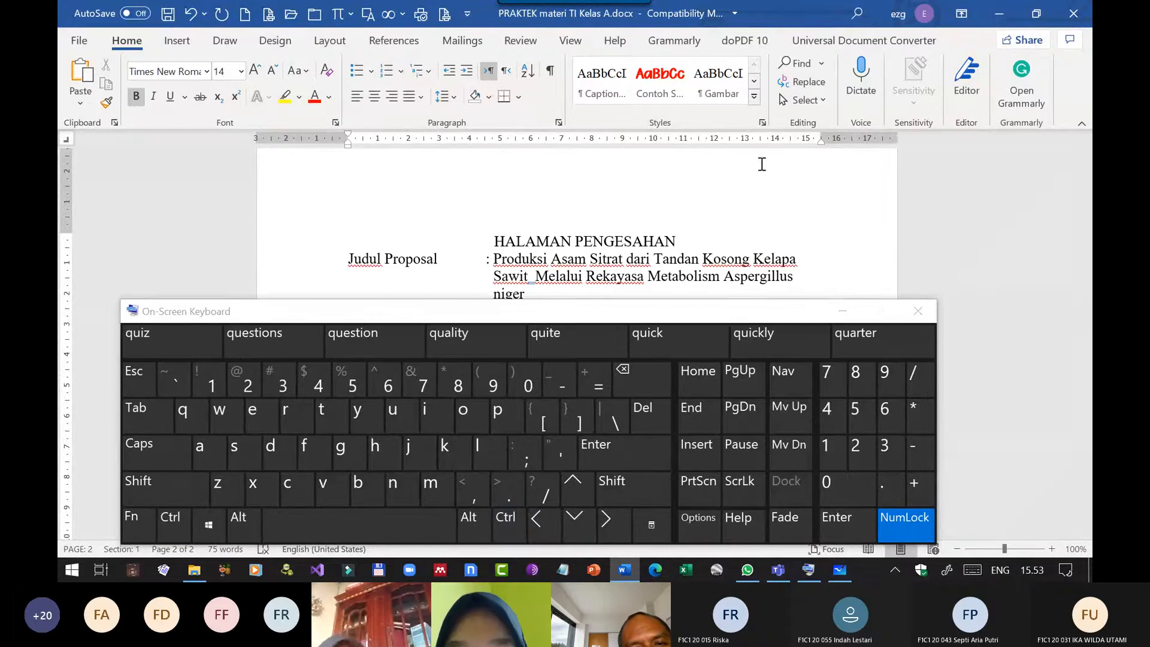
pyautogui.click(842, 313)
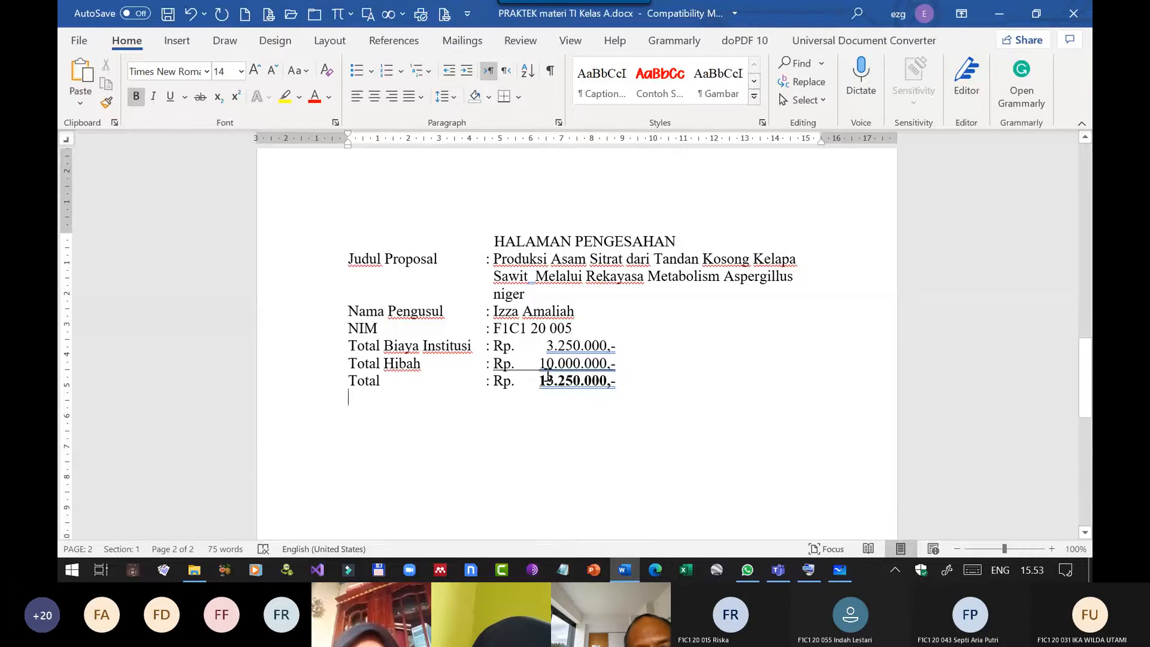
# Compare the Total line's tab stops on the ruler with those of the empty line below it.
pyautogui.press('Up')
pyautogui.press('Right')
pyautogui.press('Right')
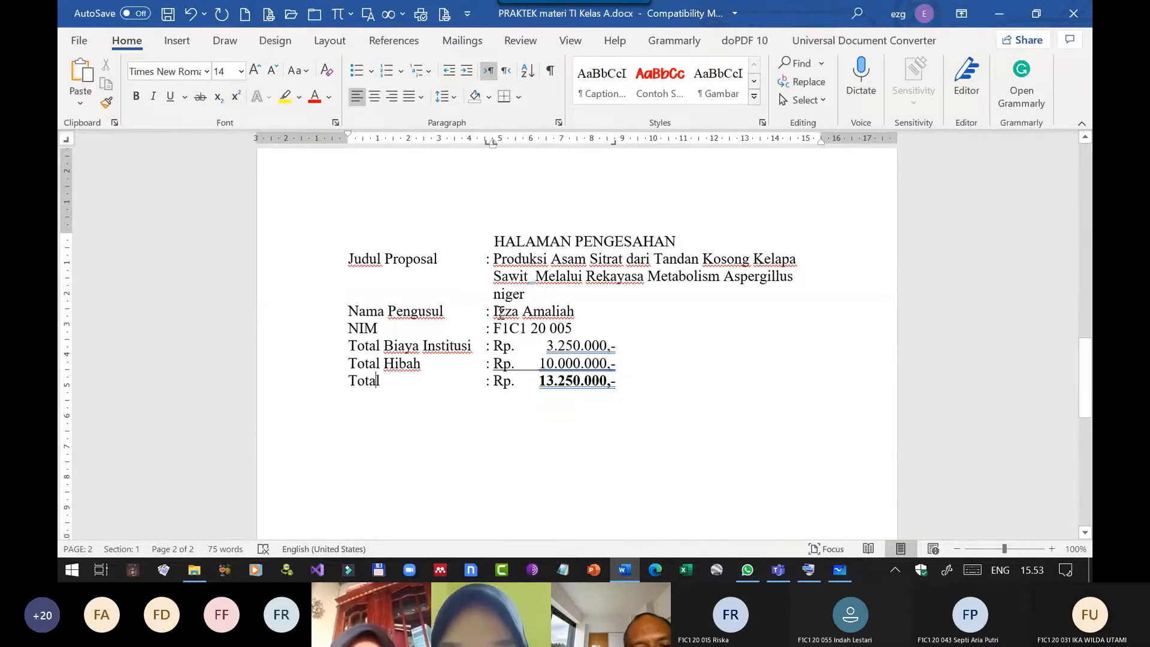
pyautogui.moveTo(380, 381); pyautogui.dragTo(361, 387)
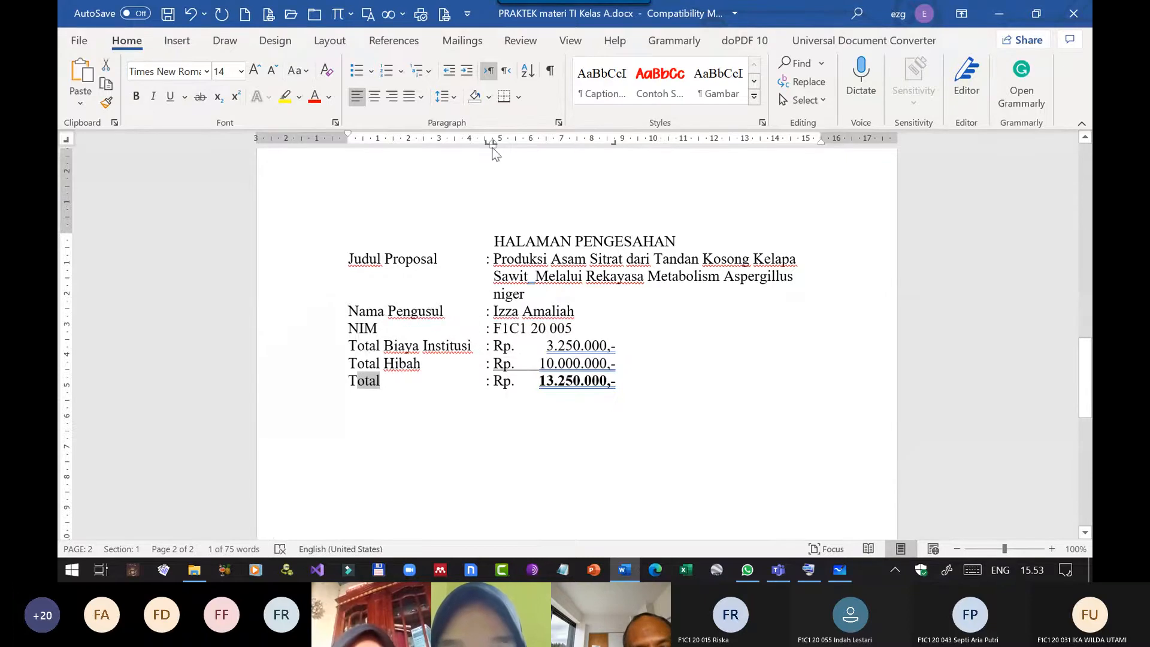
pyautogui.click(372, 401)
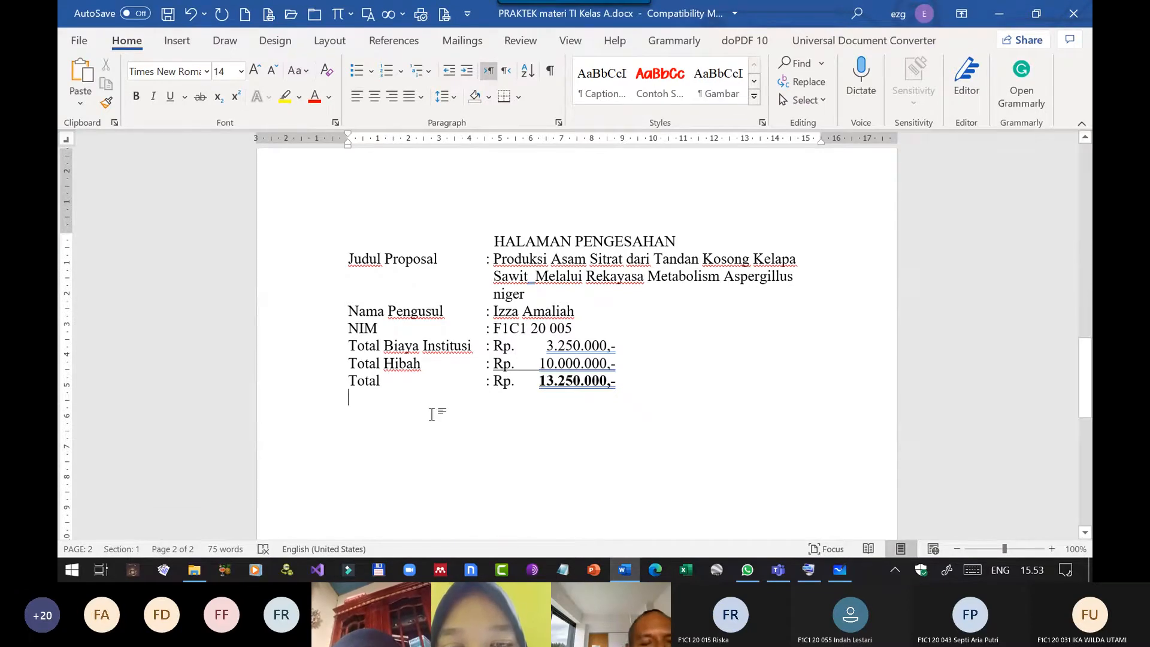
# Enter "Menyetujui" on the line below Total.
pyautogui.write('M')
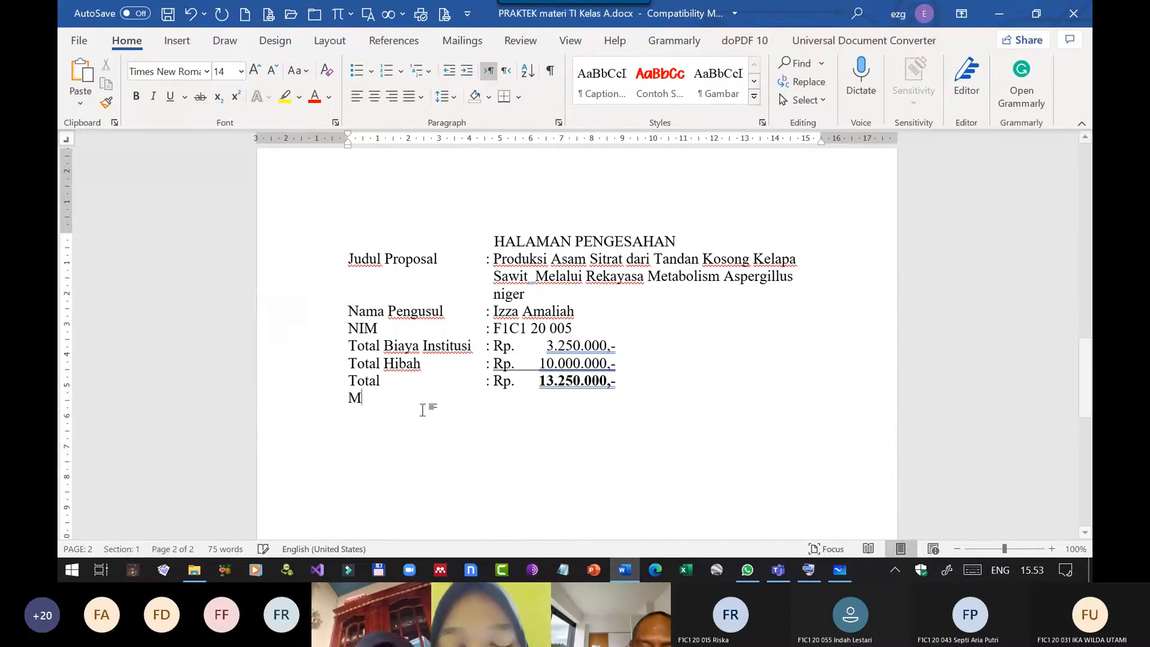
pyautogui.write('engetahui')
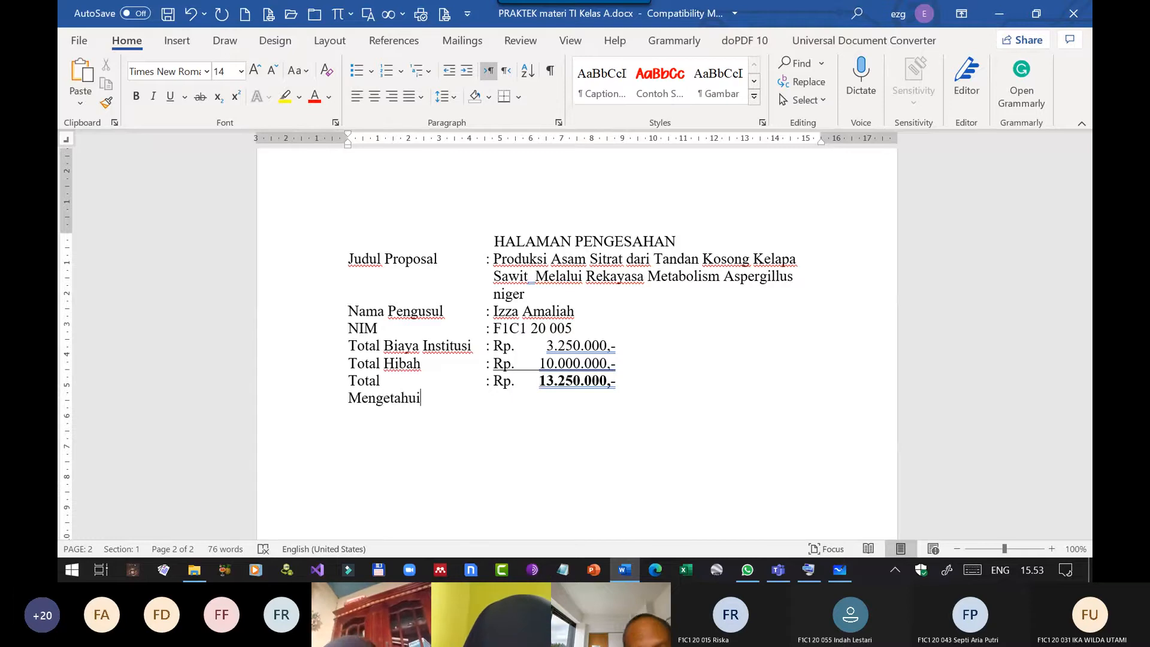
pyautogui.press('BackSpace')
pyautogui.press('BackSpace')
pyautogui.press('BackSpace')
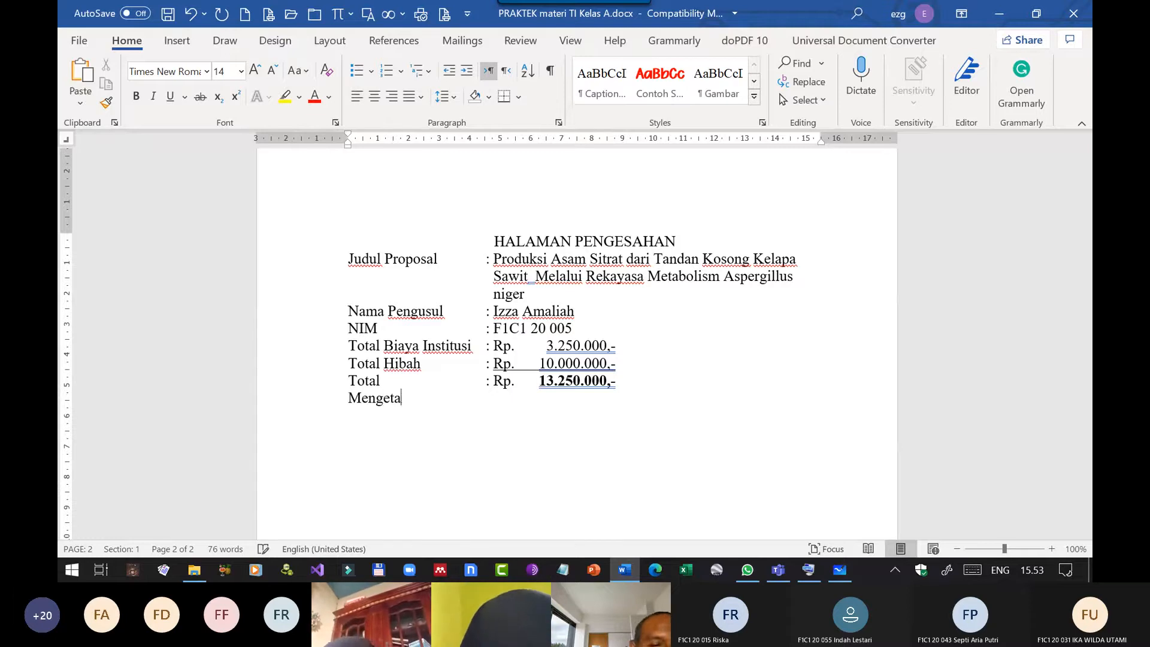
pyautogui.press('BackSpace')
pyautogui.press('BackSpace')
pyautogui.press('BackSpace')
pyautogui.press('BackSpace')
pyautogui.write('yetujui')
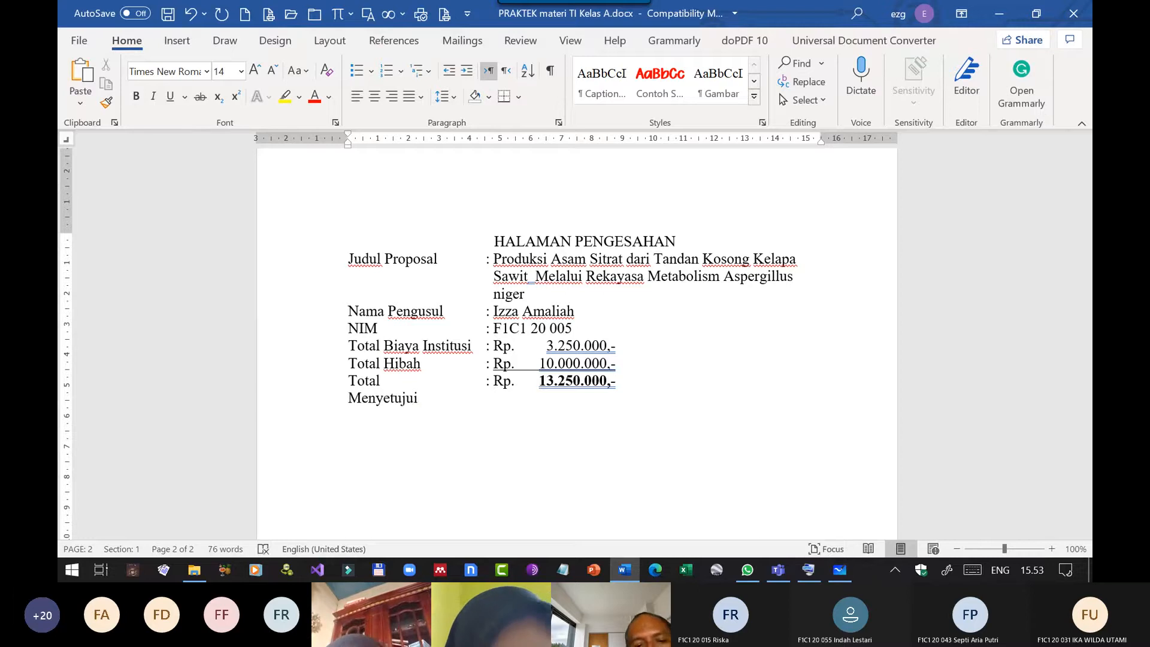
# Leave a blank line below "Menyetujui" and enter the signatory's name with the title "Prof.".
pyautogui.press('Return')
pyautogui.press('Return')
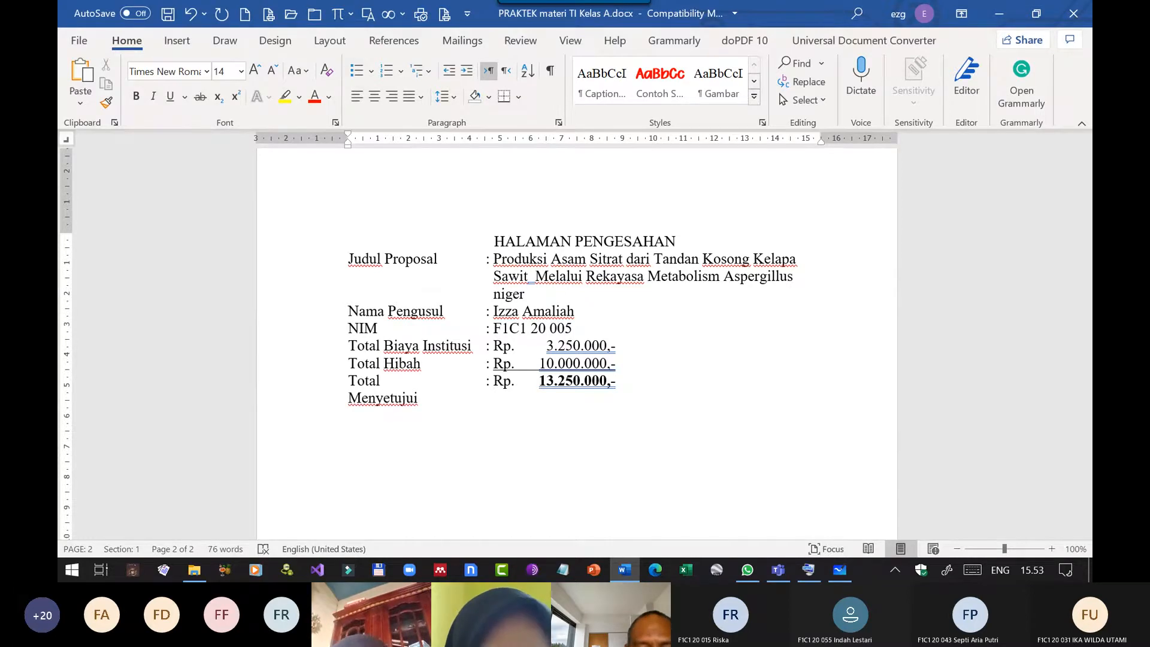
pyautogui.write('Prof')
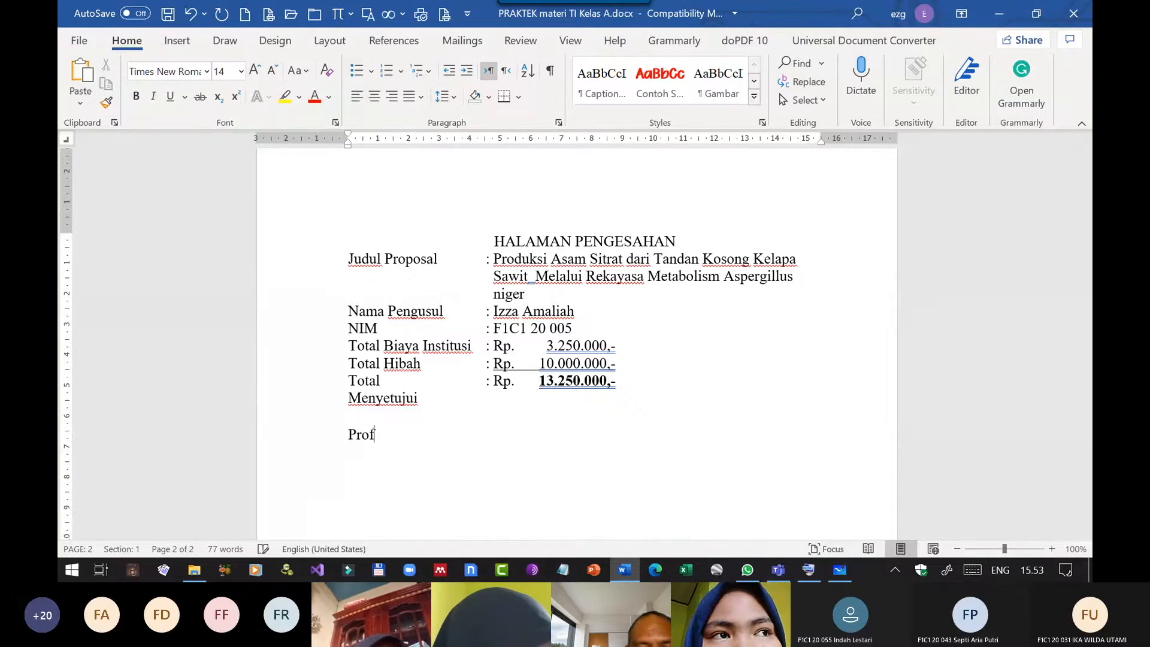
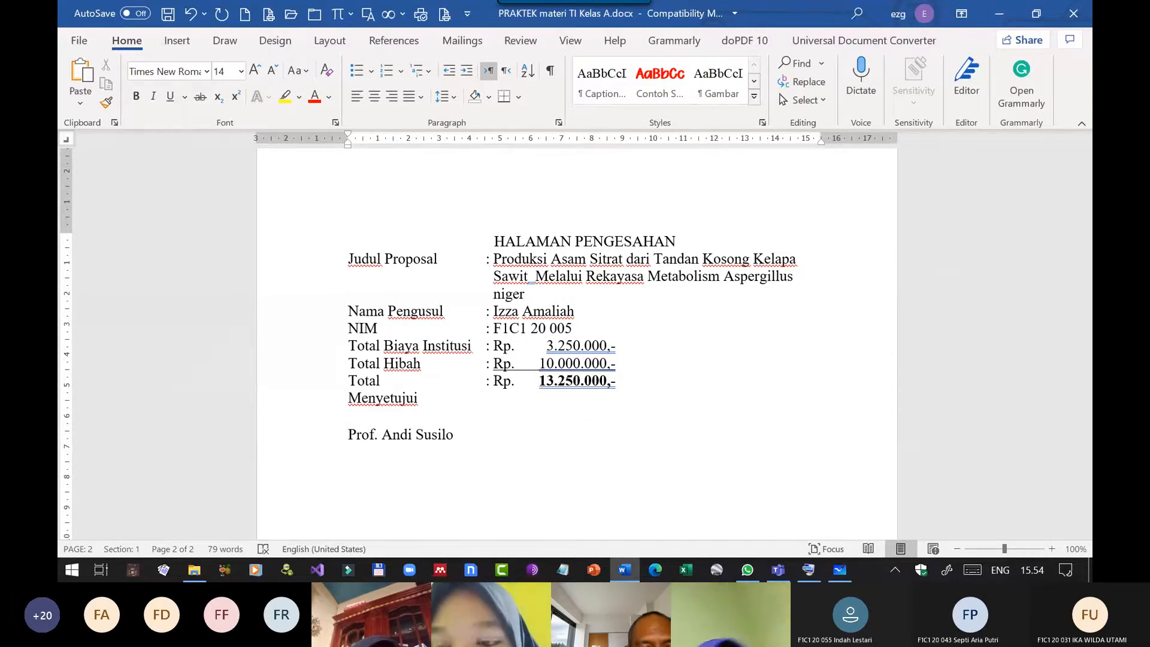
pyautogui.click(418, 398)
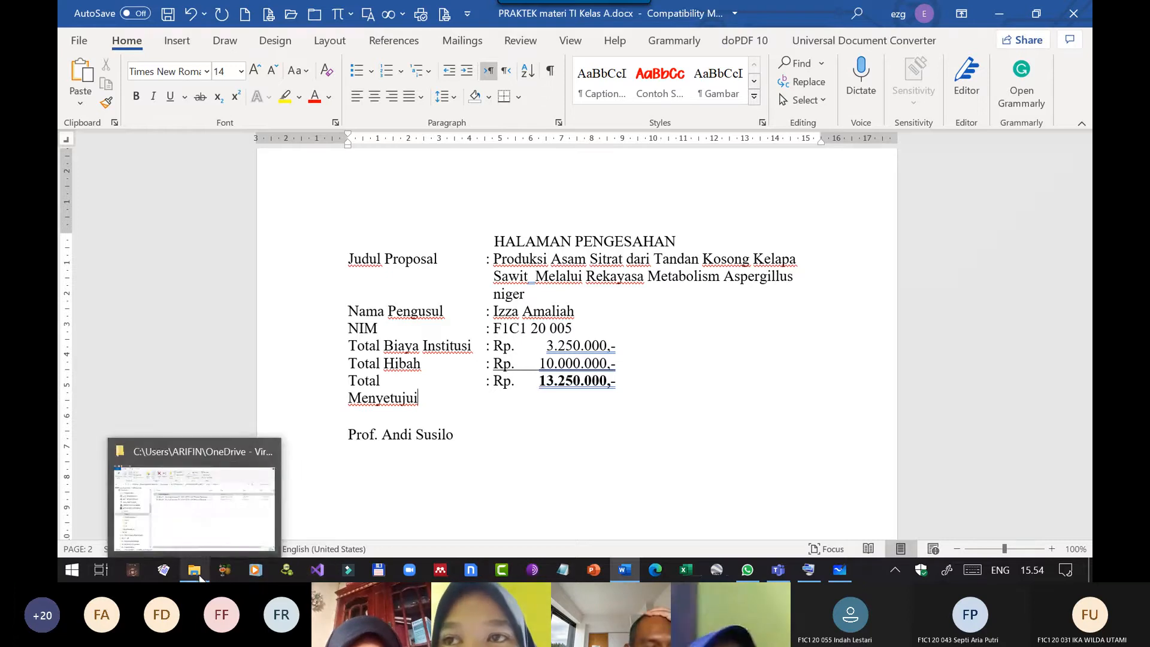
# Switch to File Explorer and open the Seminar Mahasiswa folder under 02. PENELITIAN & PENGABDIAN.
pyautogui.click(200, 576)
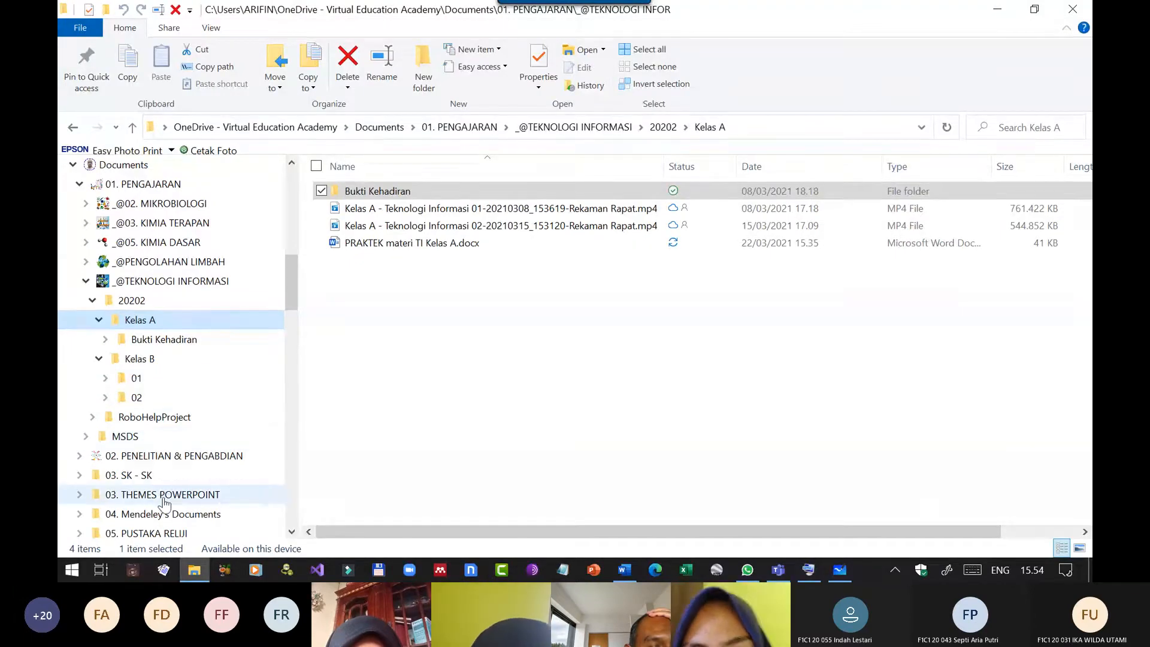
pyautogui.scroll(-5, 100, 323)
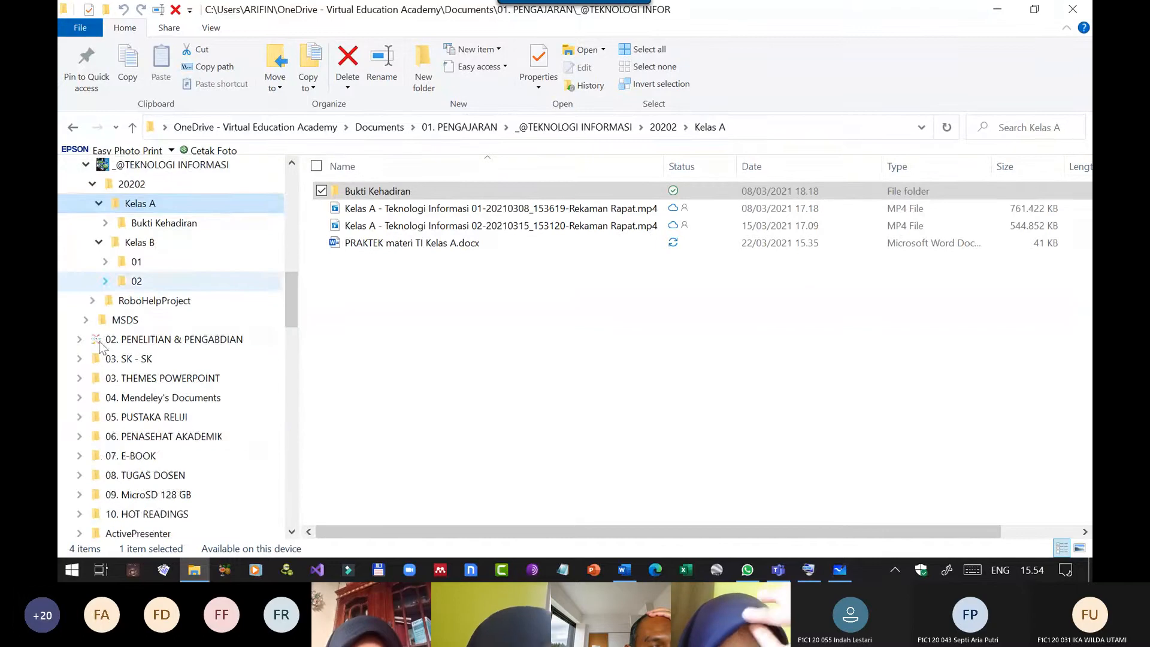
pyautogui.scroll(3, 105, 362)
pyautogui.click(79, 338)
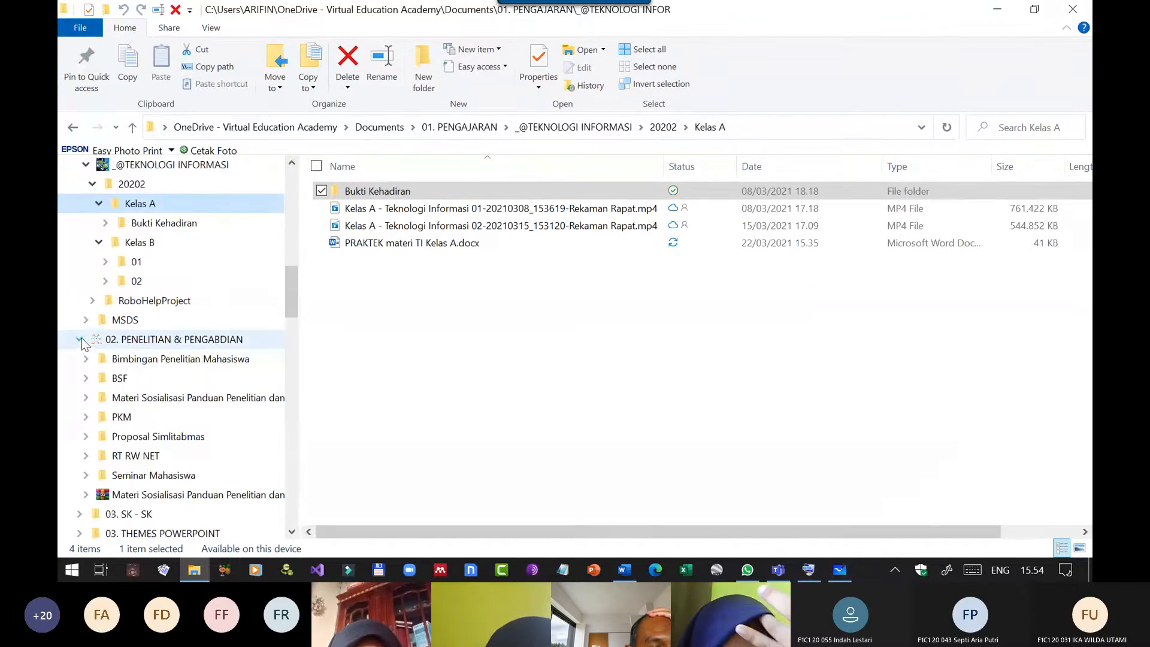
pyautogui.click(135, 479)
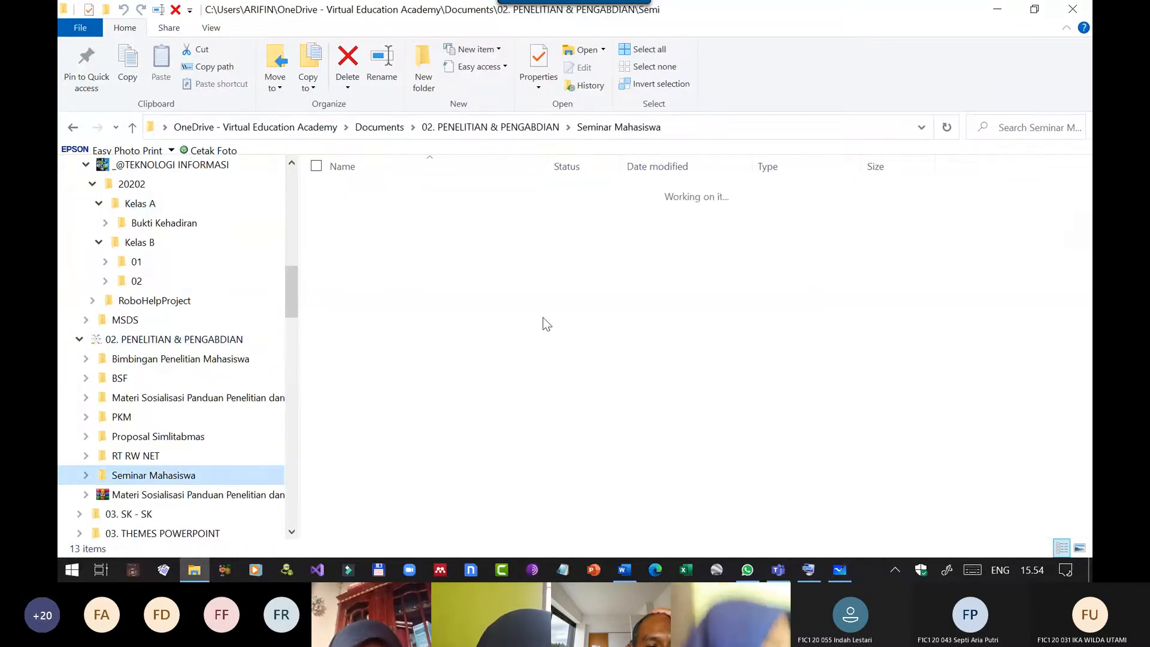
# Open the 20202 subfolder of the student folder modified on 18/03/2021 and select the proposal PDF.
pyautogui.click(458, 312)
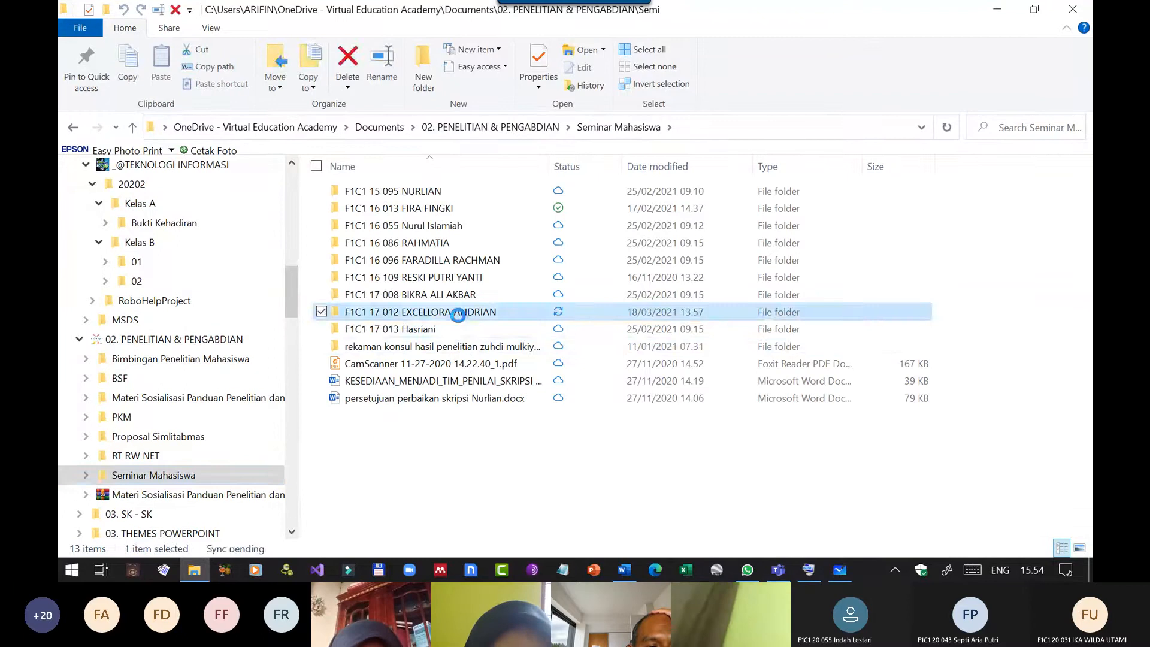
pyautogui.doubleClick(458, 313)
pyautogui.doubleClick(368, 192)
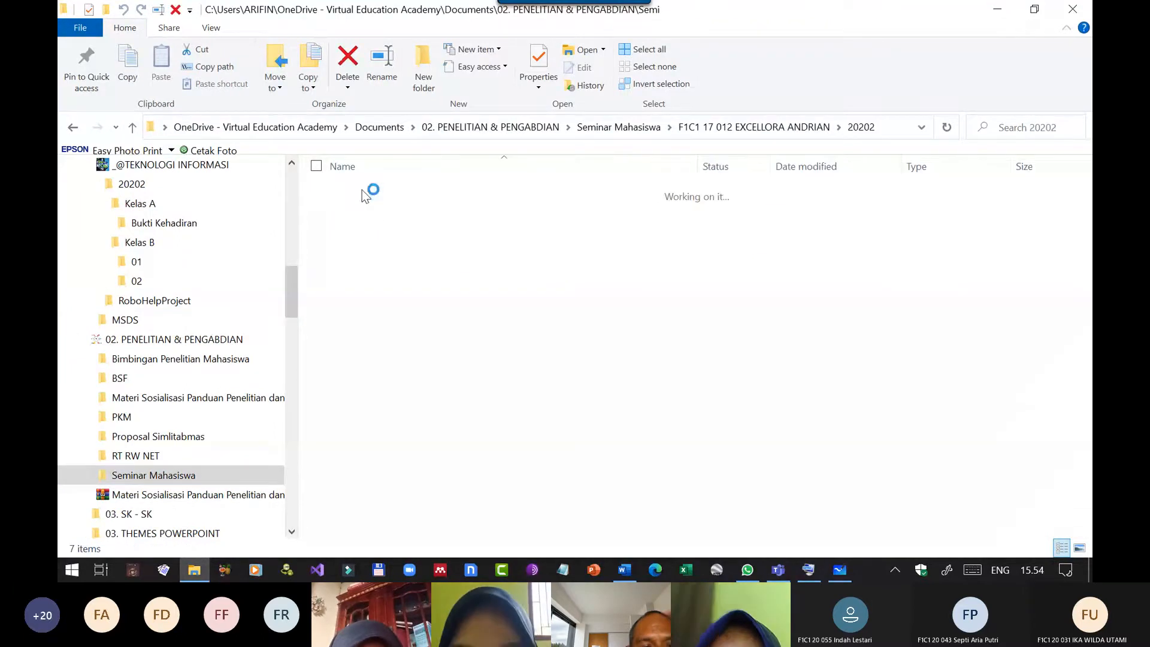
pyautogui.click(388, 295)
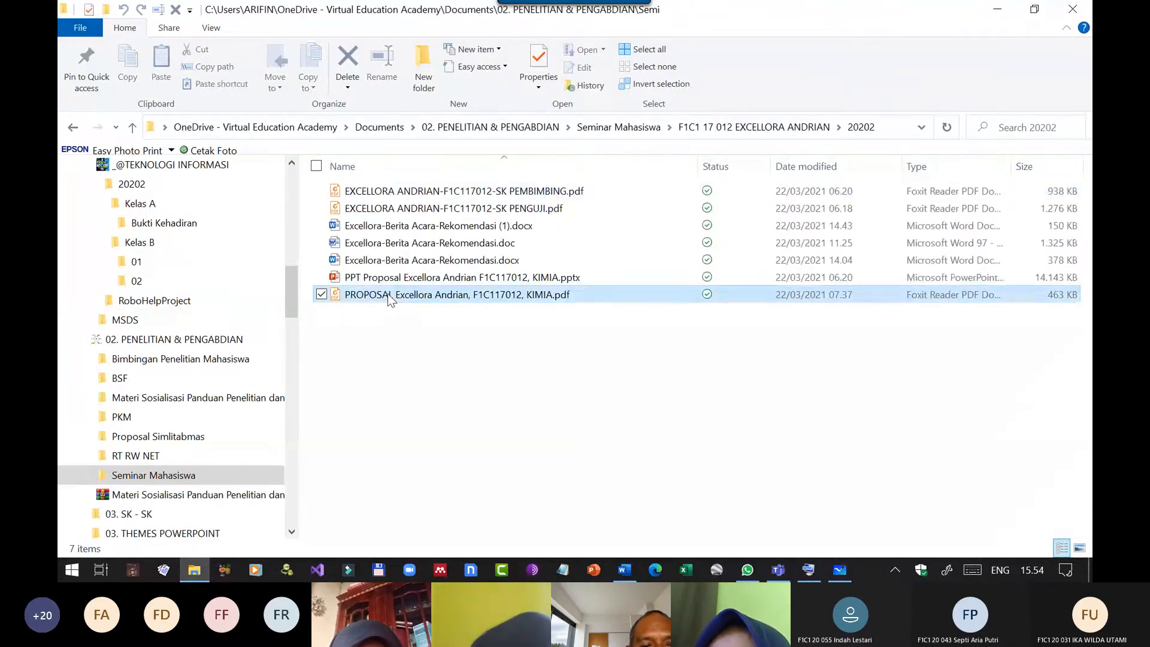
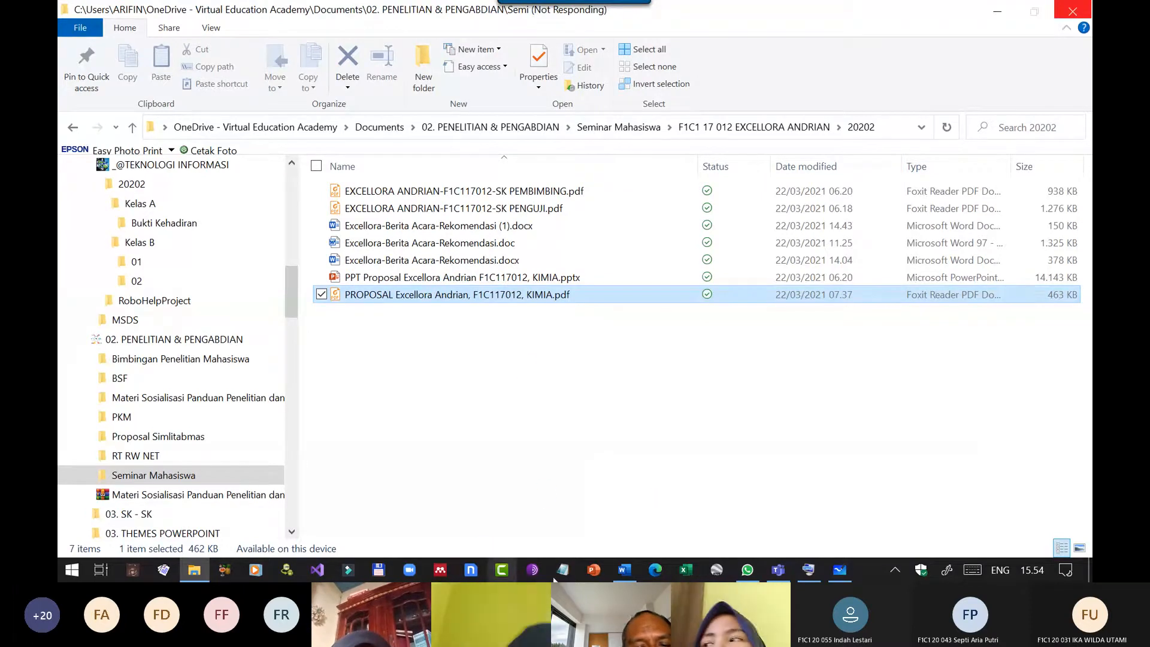
# Switch to the Word document and enter the proposer's full name beside the professor's name, separated by a tab.
pyautogui.click(625, 574)
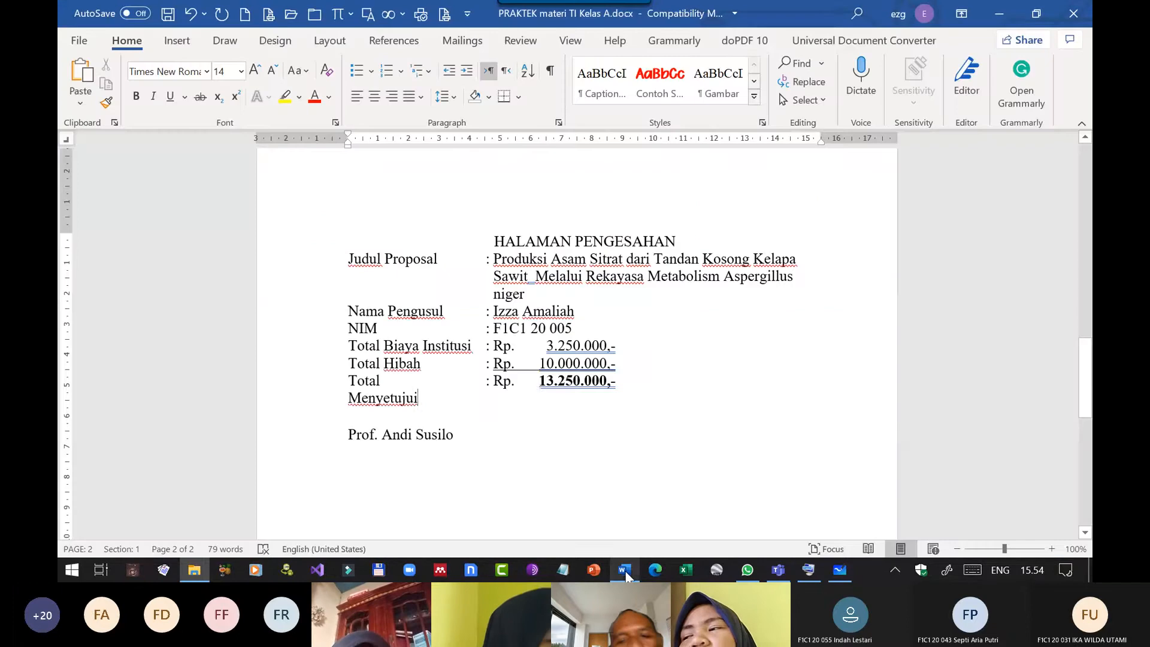
pyautogui.click(487, 427)
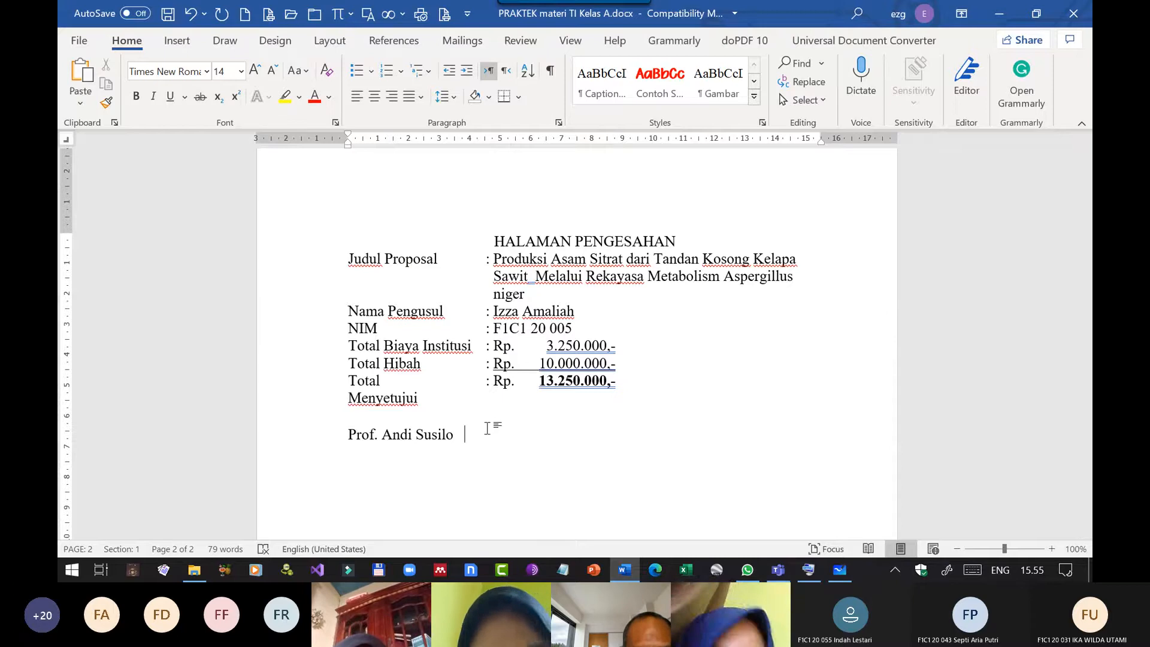
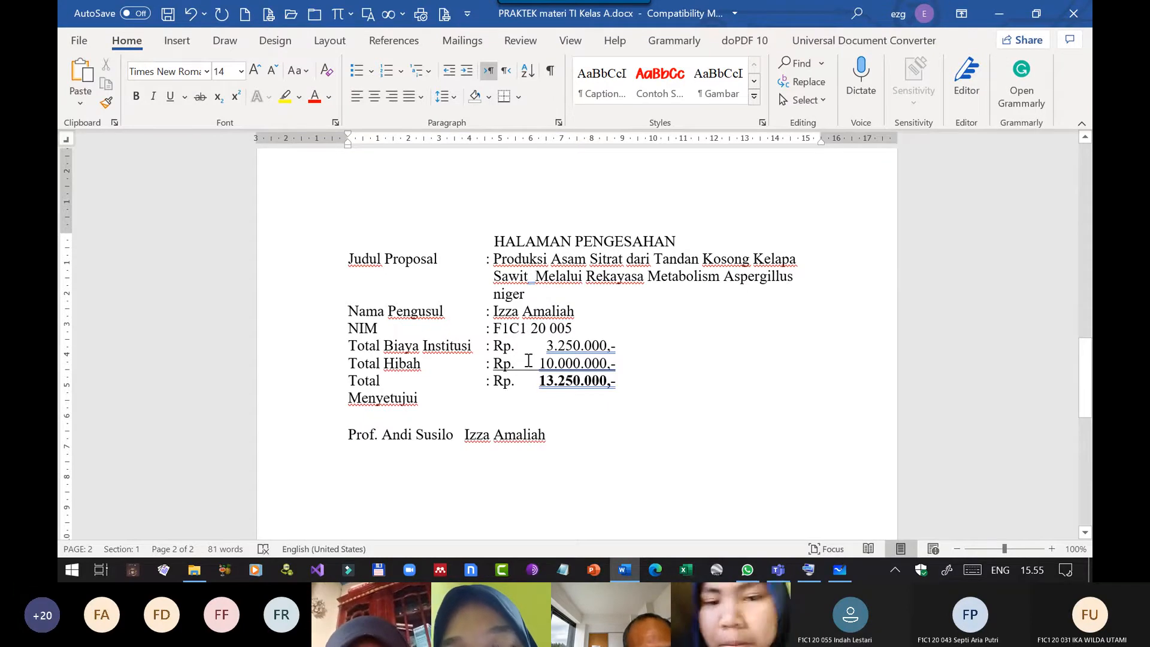
pyautogui.hotkey('ctrl', 'Left')
pyautogui.hotkey('ctrl', 'Left')
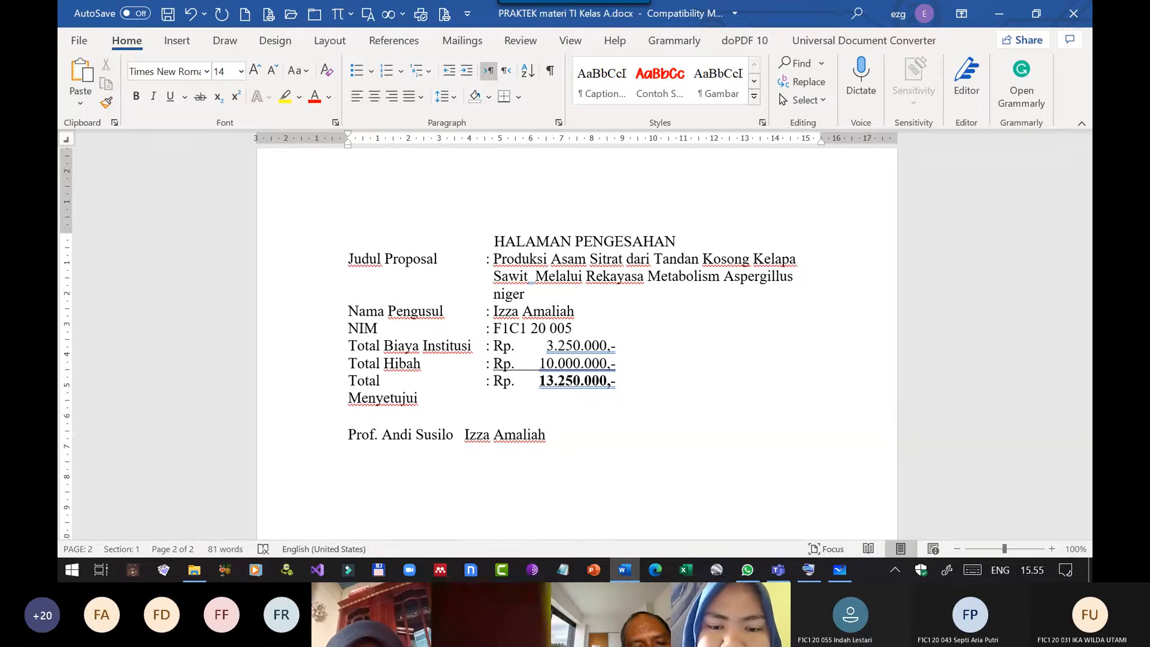
# Leave a blank line below the signatory names and enter "NIP." with the professor's employee number, followed by a tab.
pyautogui.press('Return')
pyautogui.press('Return')
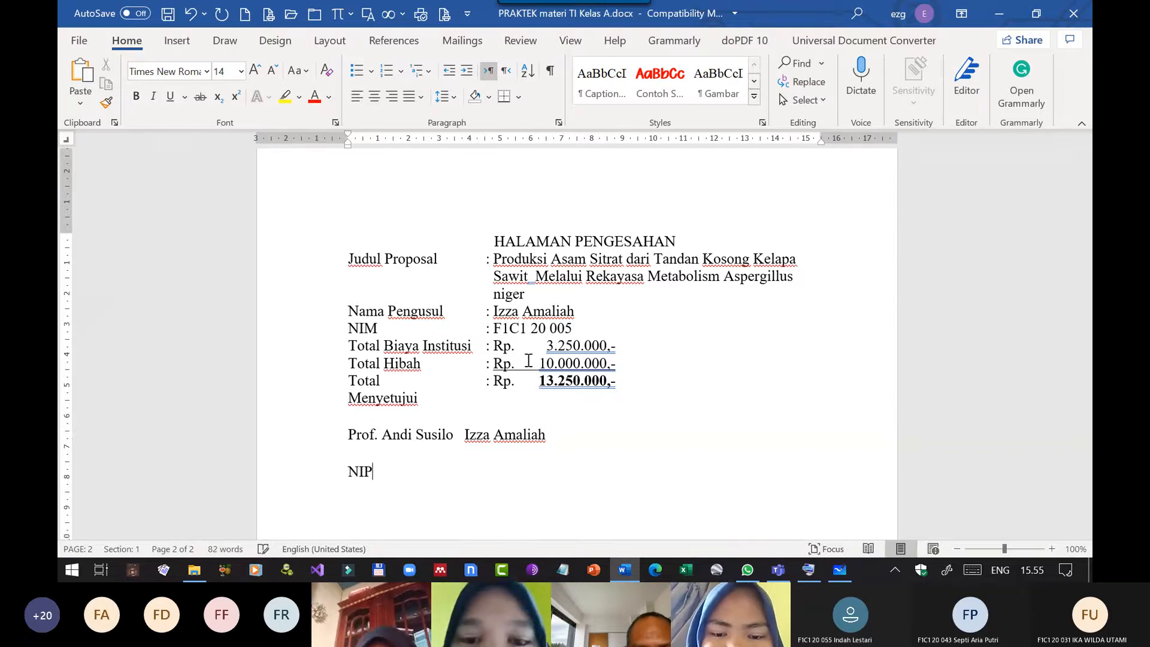
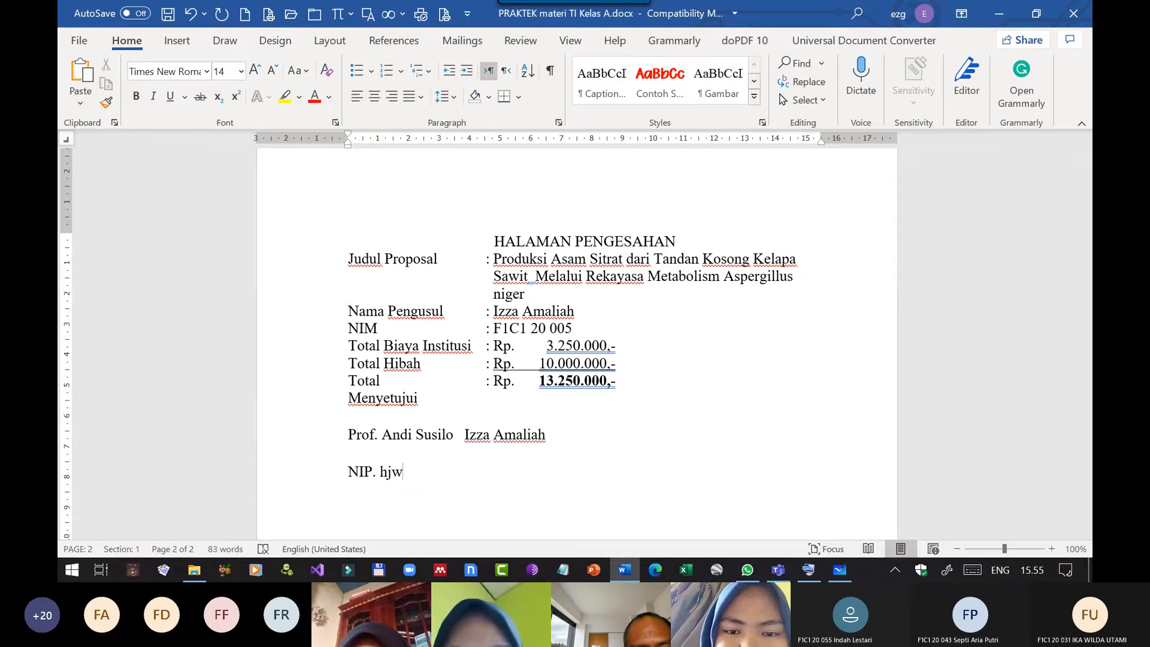
pyautogui.press('BackSpace')
pyautogui.press('BackSpace')
pyautogui.press('BackSpace')
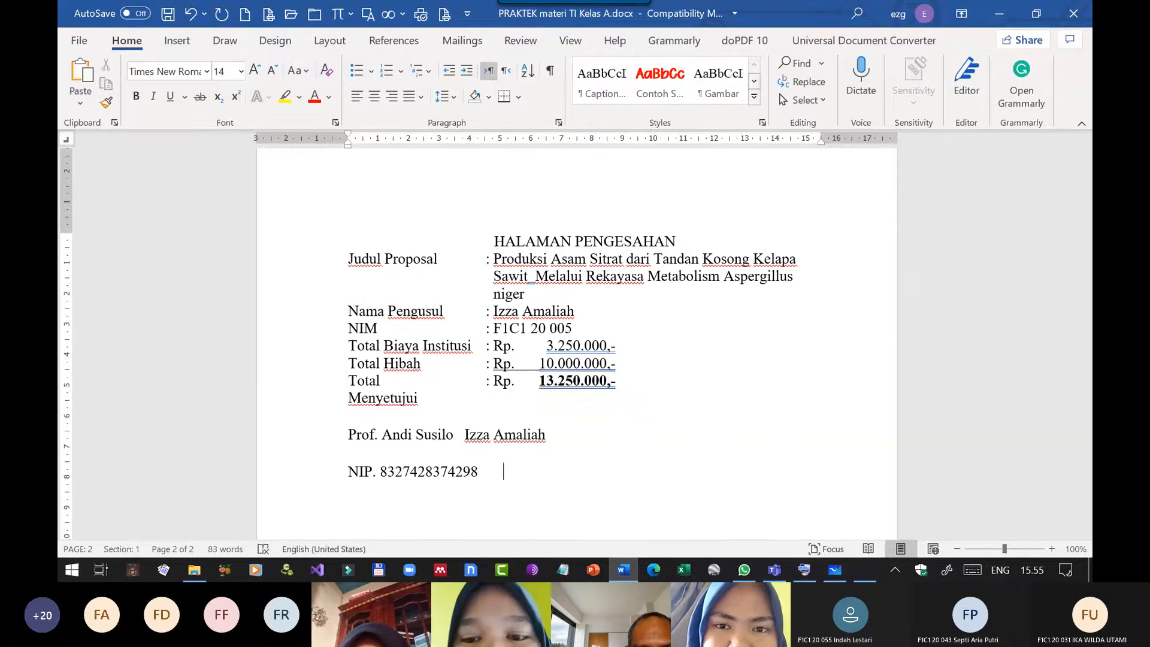
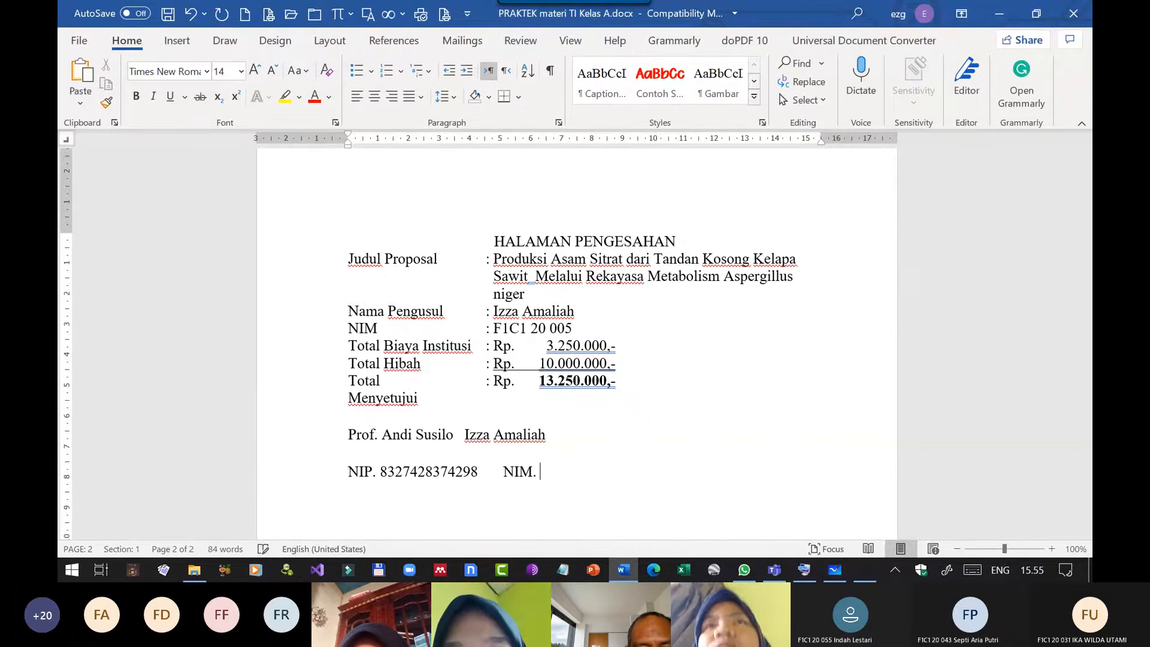
# Enter "NIM." with the proposer's student number on the same line as the NIP.
pyautogui.press('capslock')
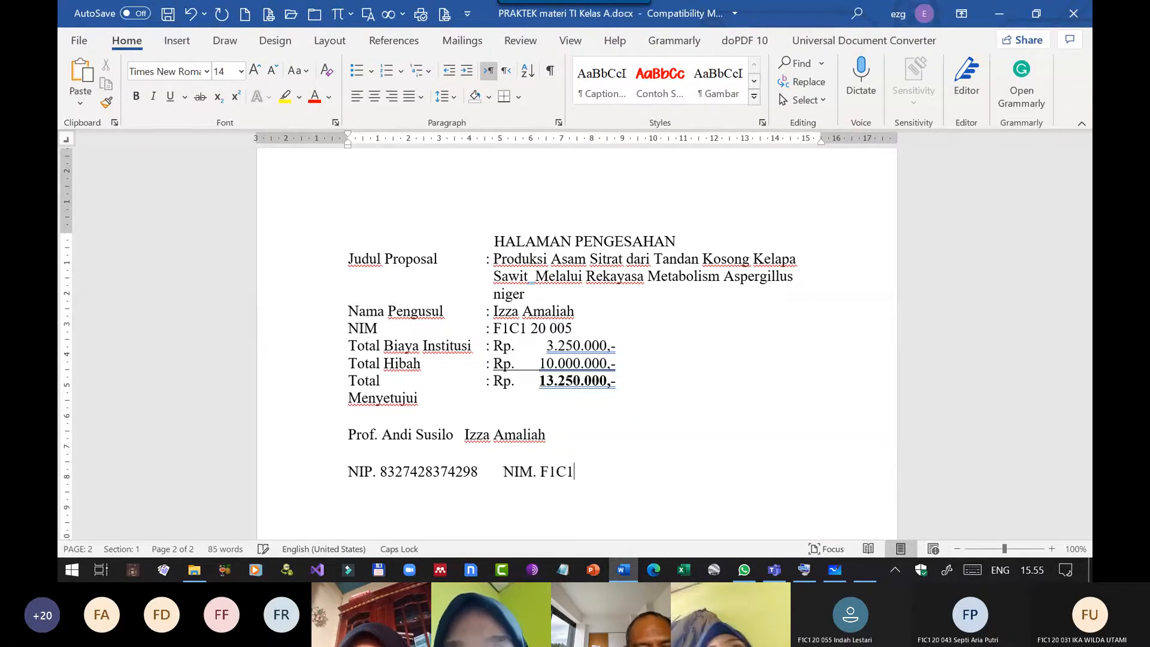
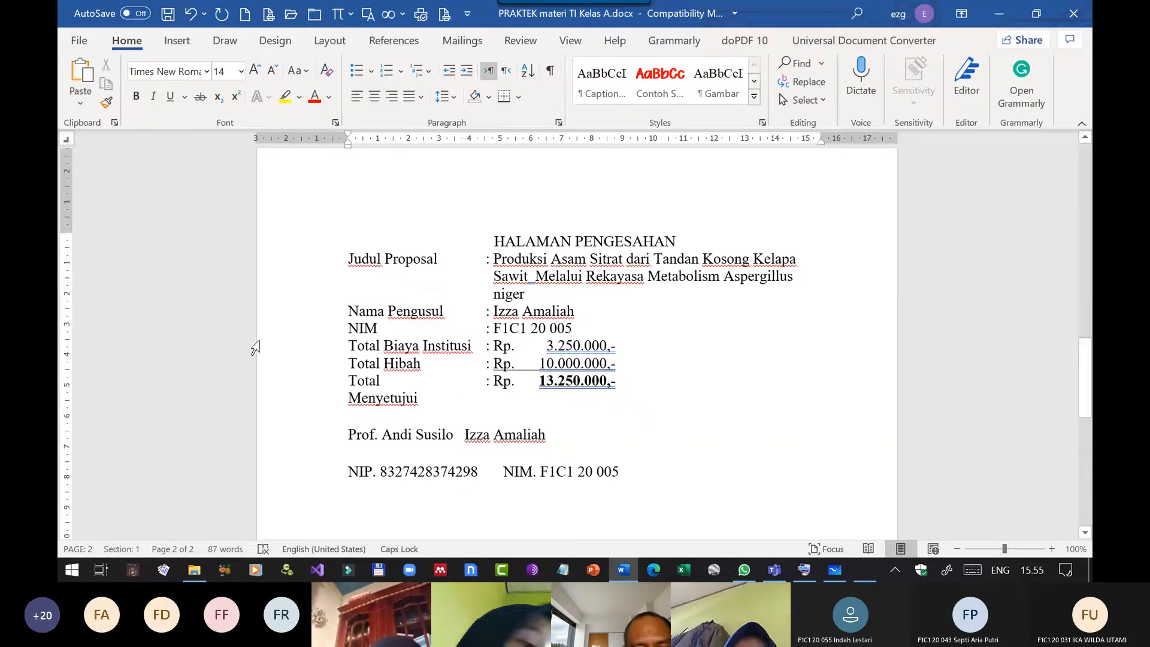
# Enter "Pengusul," beside "Menyetujui", separated by a tab.
pyautogui.write('p')
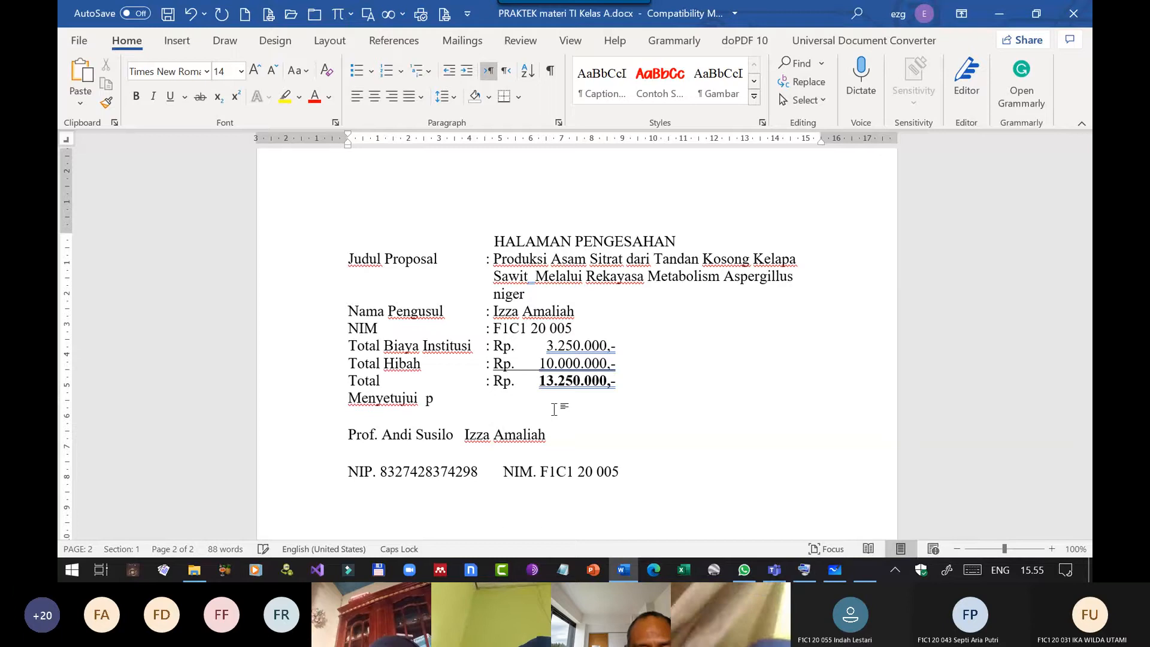
pyautogui.press('BackSpace')
pyautogui.press('capslock')
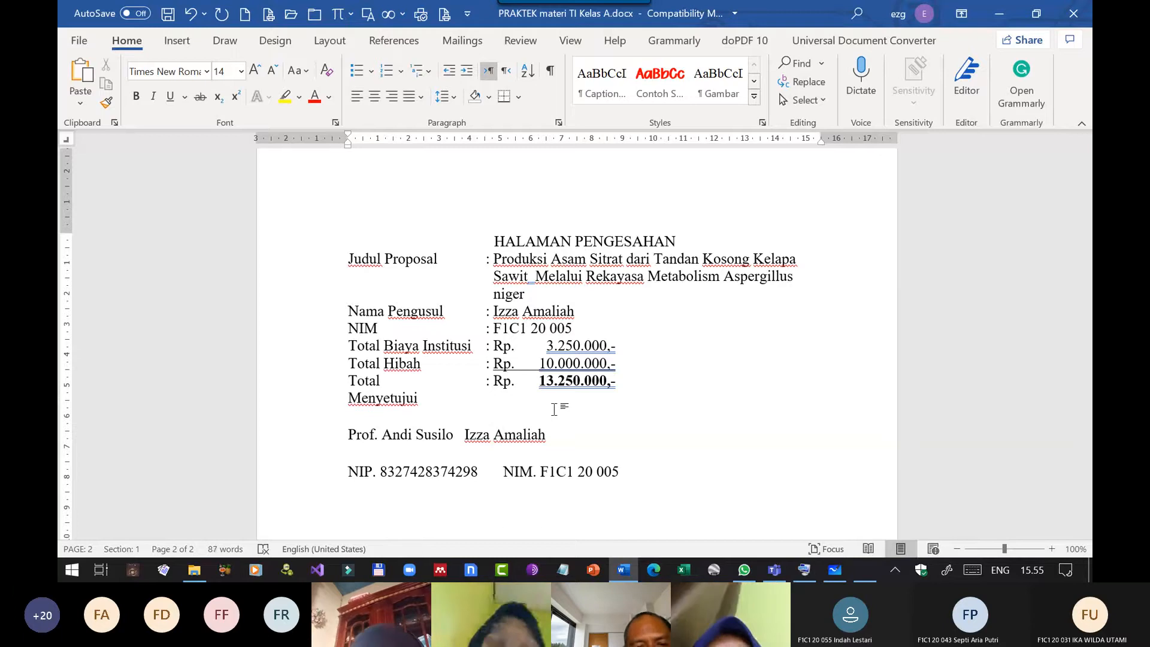
pyautogui.write('Pengusul,')
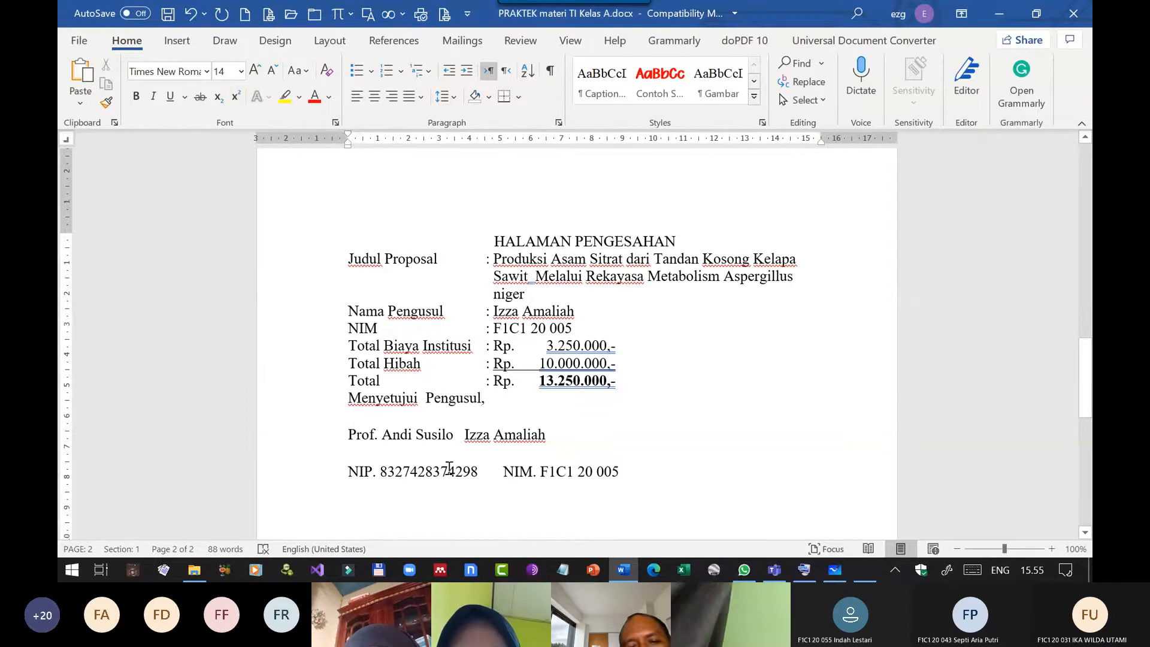
# Insert a tab at the start of the Menyetujui line, the signatory names line and the NIP line.
pyautogui.scroll(-3, 629, 485)
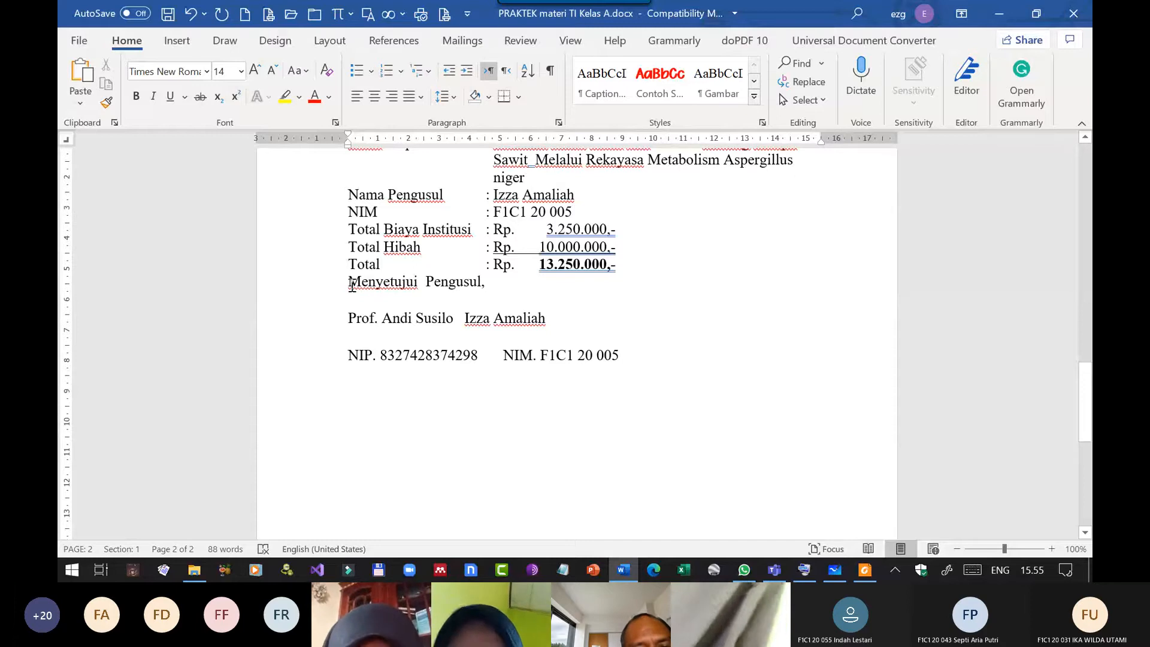
pyautogui.click(352, 283)
pyautogui.press('Tab')
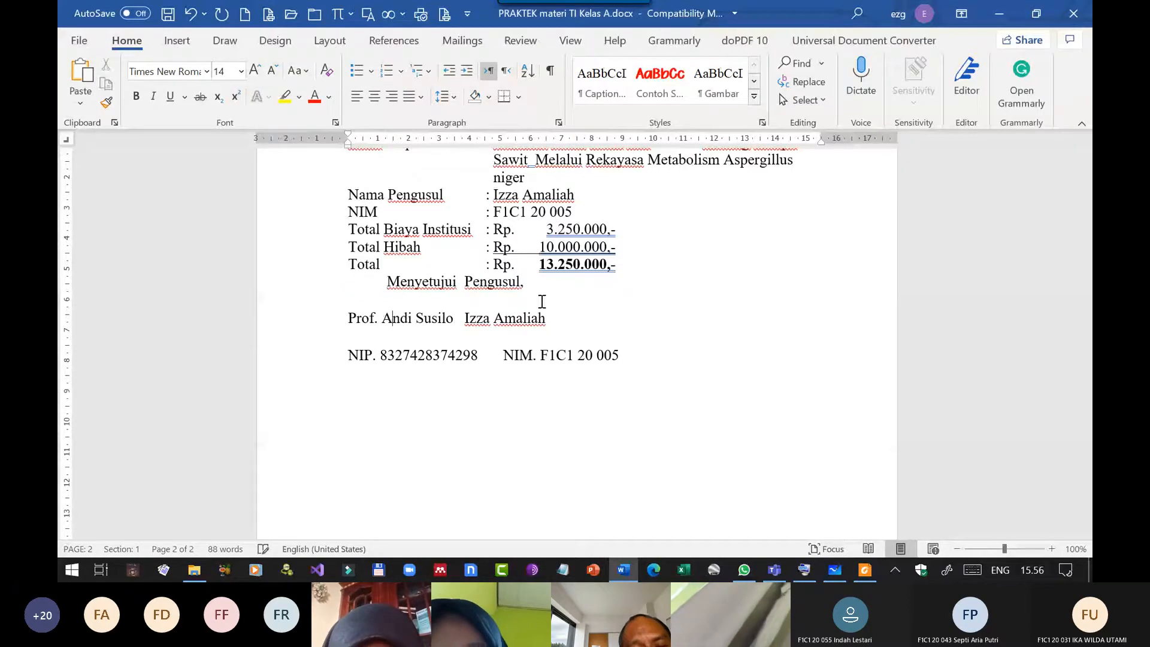
pyautogui.press('Left')
pyautogui.press('Left')
pyautogui.press('Left')
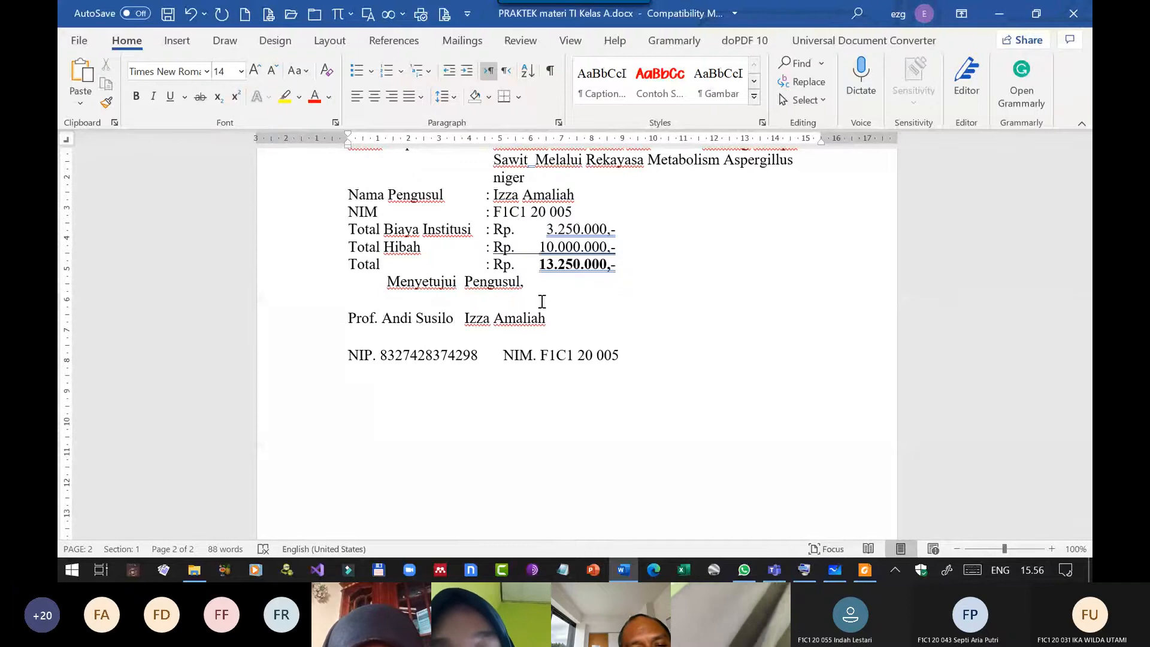
pyautogui.press('Home')
pyautogui.press('Tab')
pyautogui.press('Down')
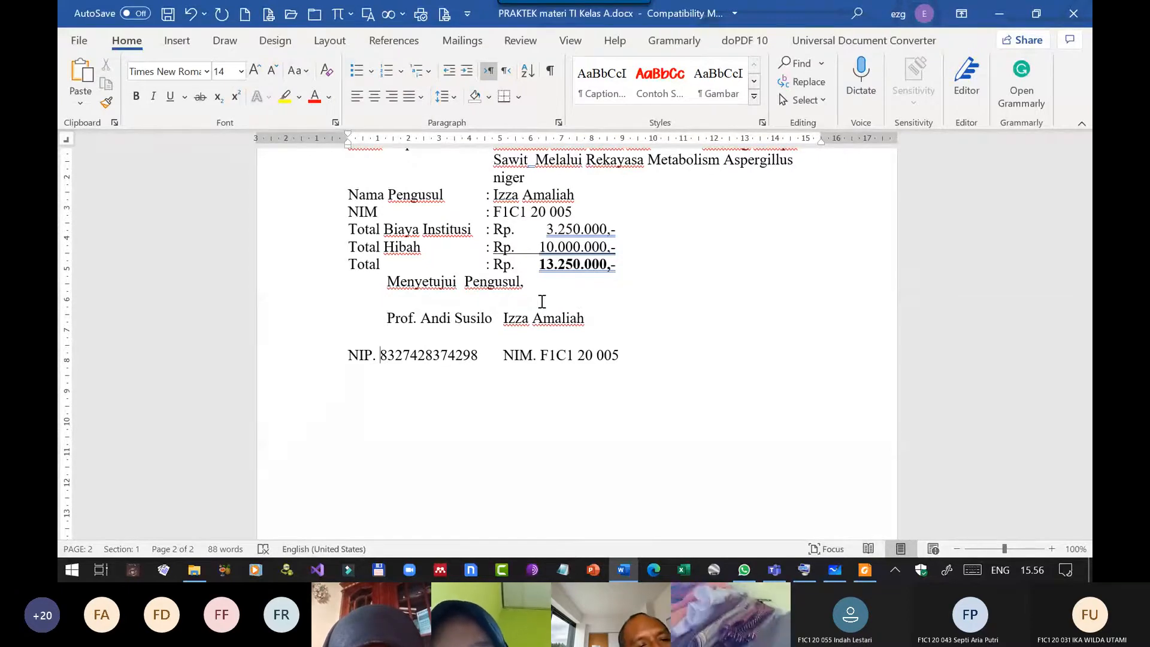
pyautogui.press('Home')
pyautogui.press('Tab')
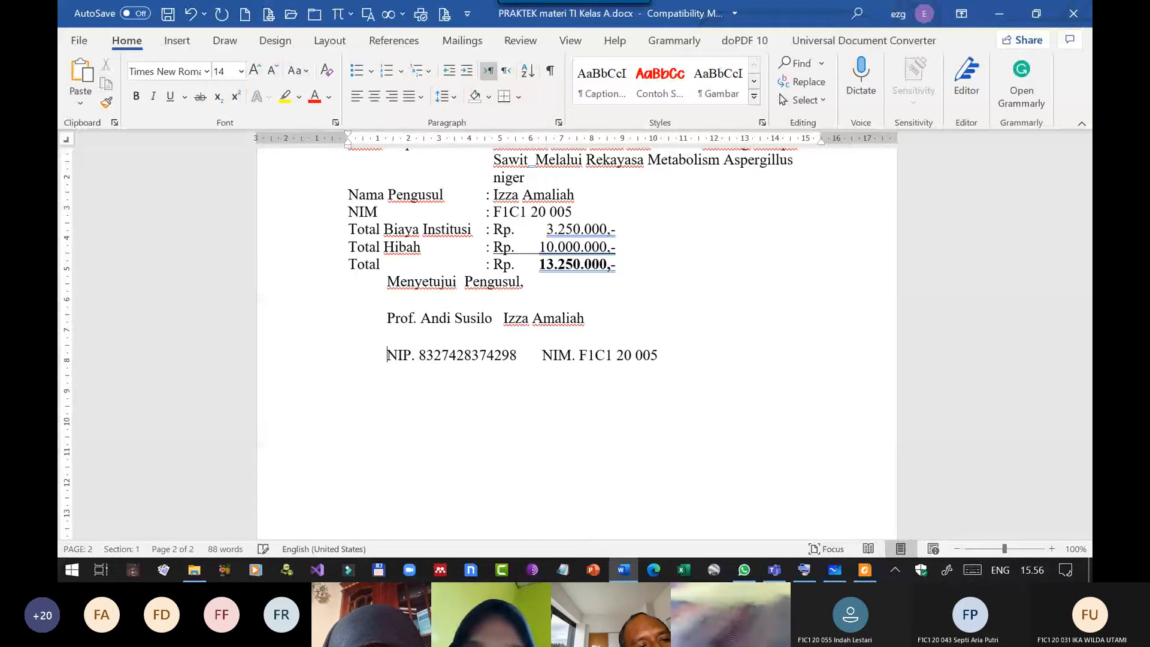
# Give the signature block lines from Menyetujui to NIP two centre tab stops, at about 2.75 cm and 12.25 cm.
pyautogui.click(70, 142)
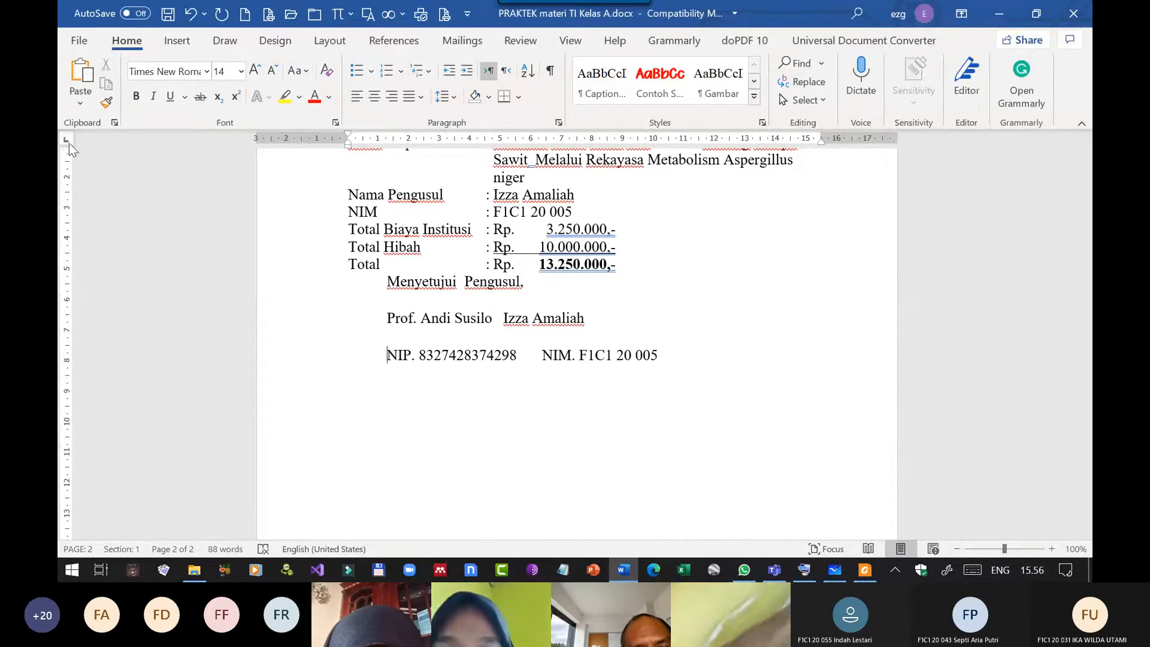
pyautogui.click(69, 143)
pyautogui.click(69, 142)
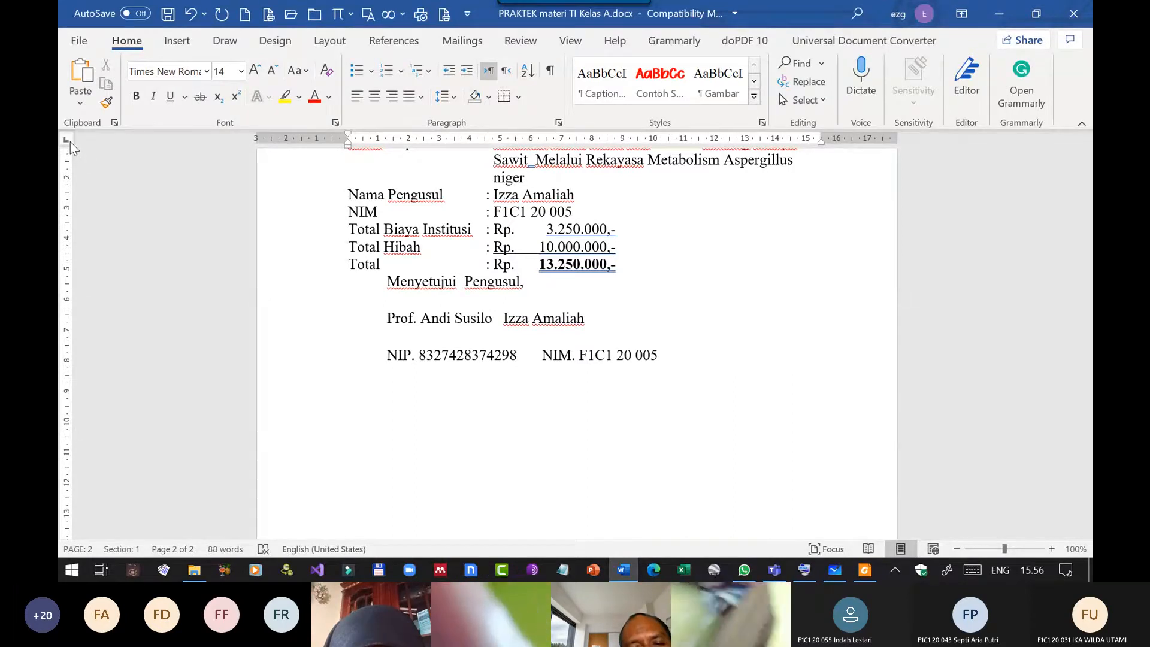
pyautogui.moveTo(424, 282); pyautogui.dragTo(446, 358)
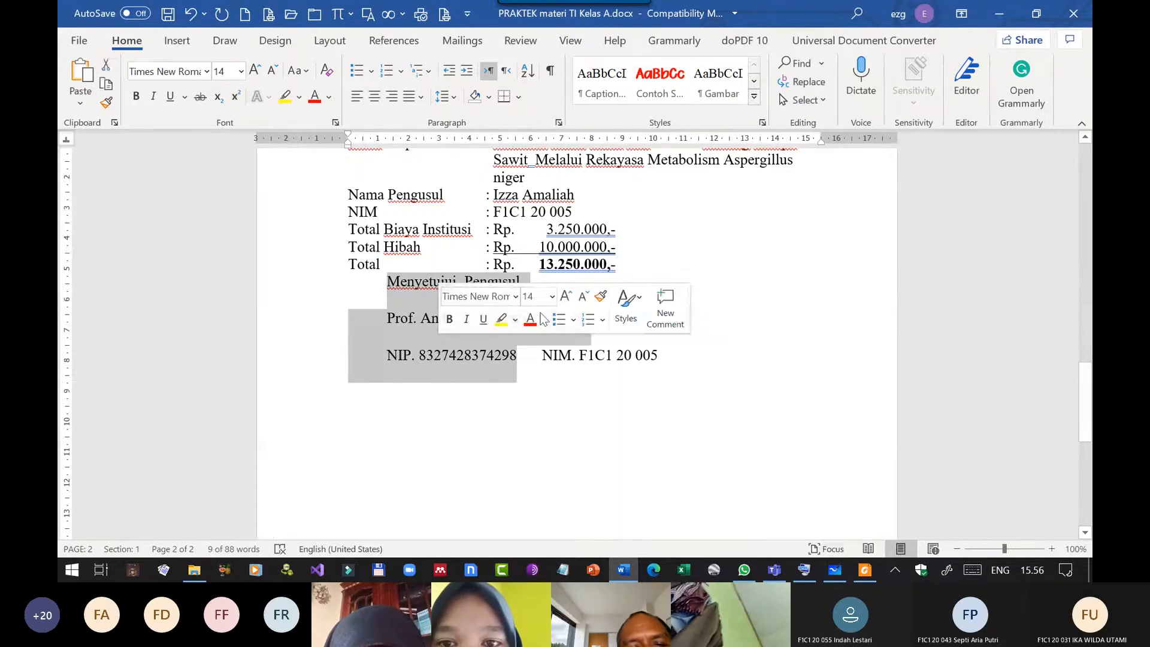
pyautogui.moveTo(432, 141); pyautogui.dragTo(432, 143)
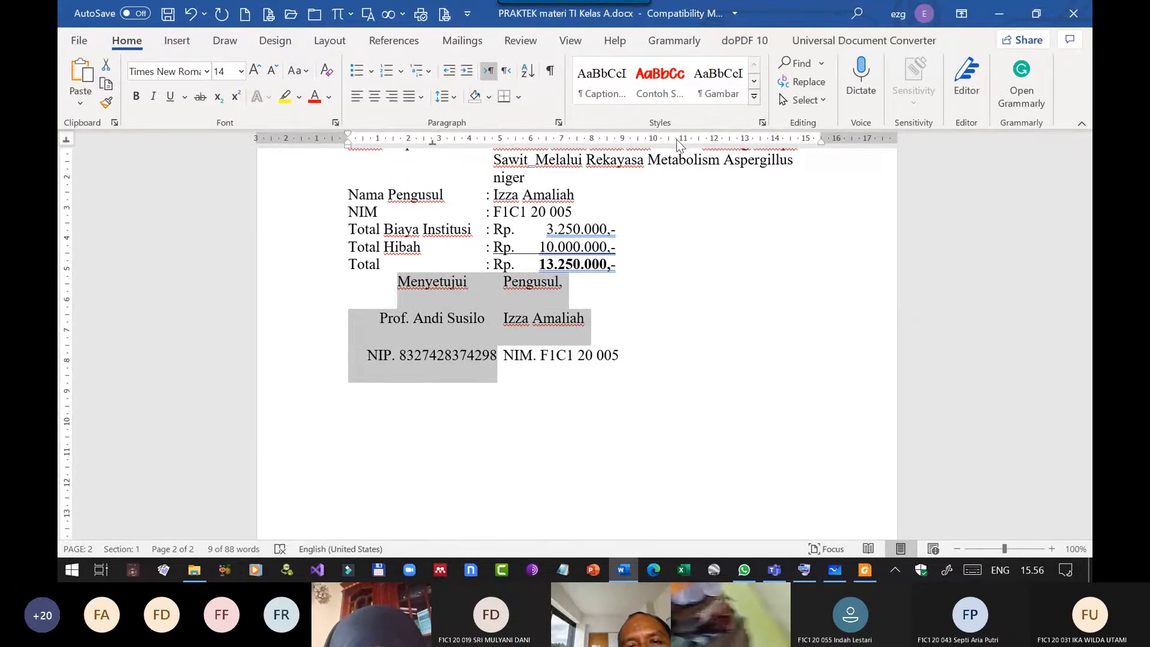
pyautogui.moveTo(683, 142); pyautogui.dragTo(722, 146)
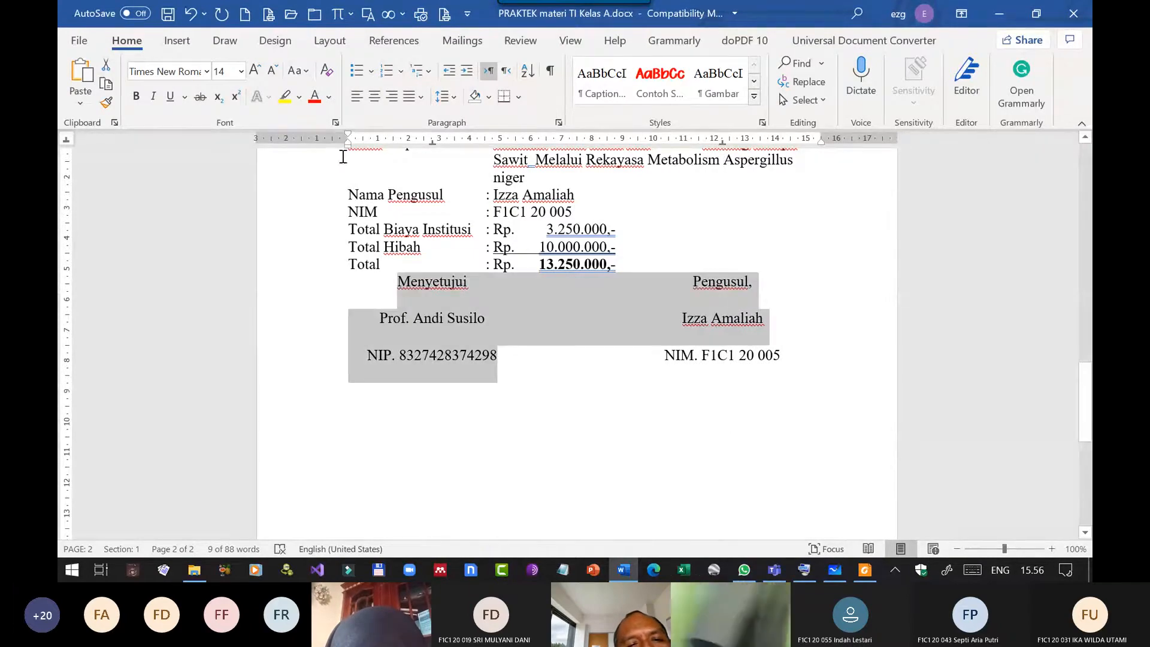
# Move the signature block's centre tab stops to about 3 cm and 12.5 cm.
pyautogui.moveTo(436, 142); pyautogui.dragTo(441, 142)
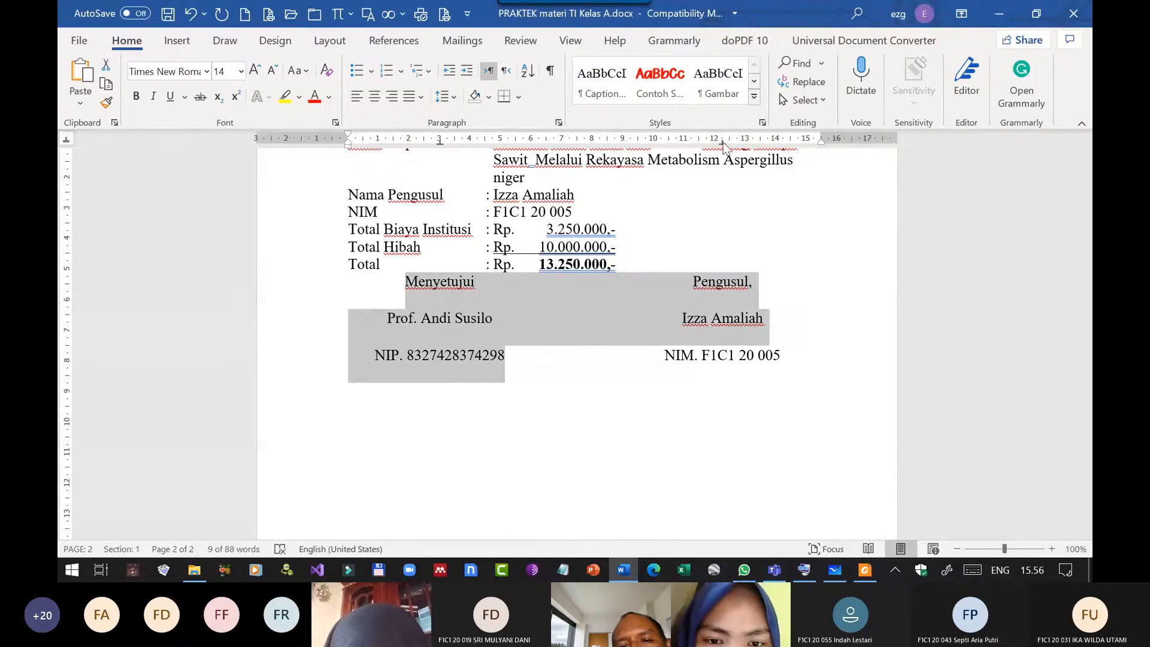
pyautogui.moveTo(723, 143); pyautogui.dragTo(729, 142)
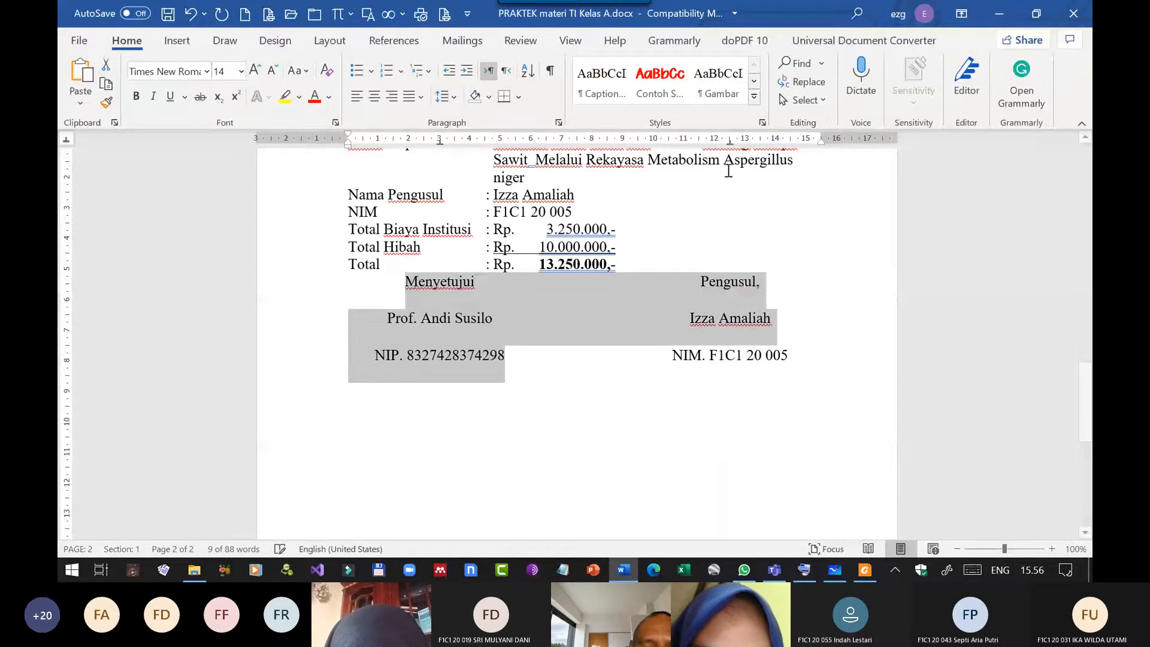
pyautogui.click(742, 356)
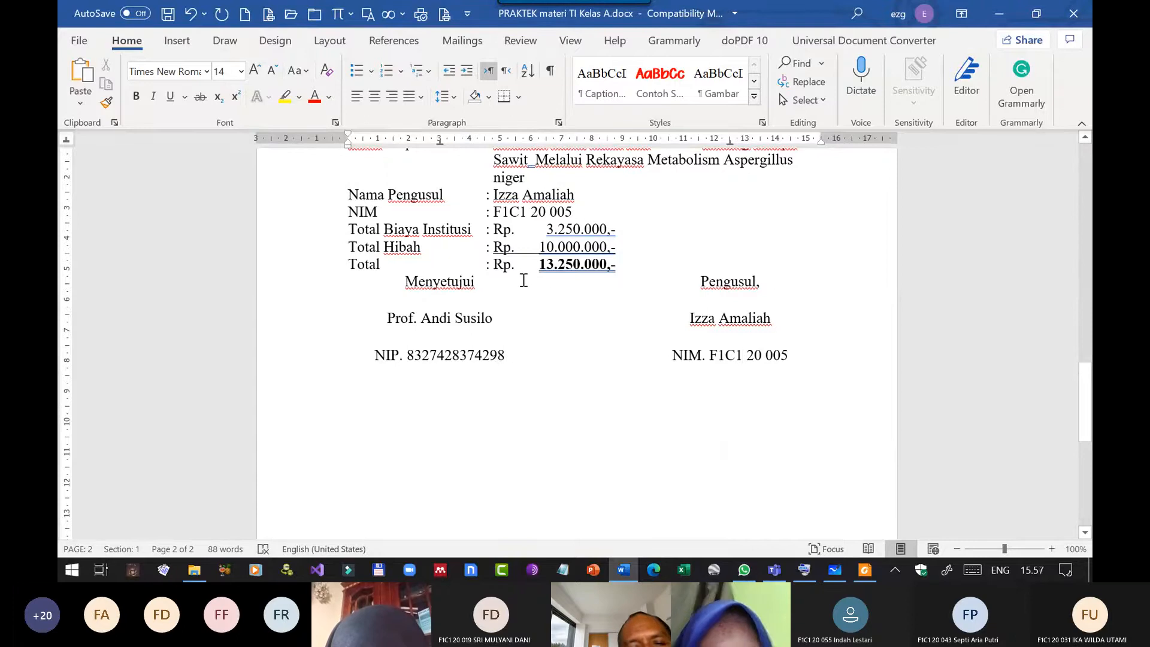
# Try to separate the signature block from the Total line by inserting four blank lines after the total amount.
pyautogui.click(491, 281)
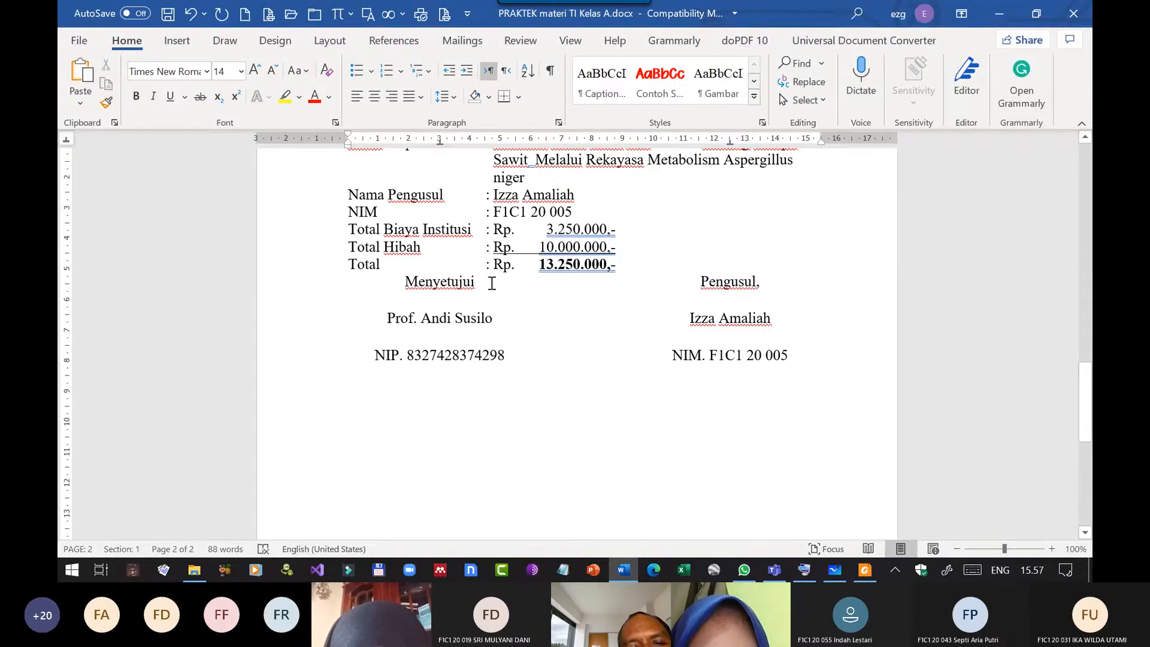
pyautogui.click(647, 268)
pyautogui.press('Return')
pyautogui.press('Return')
pyautogui.press('Return')
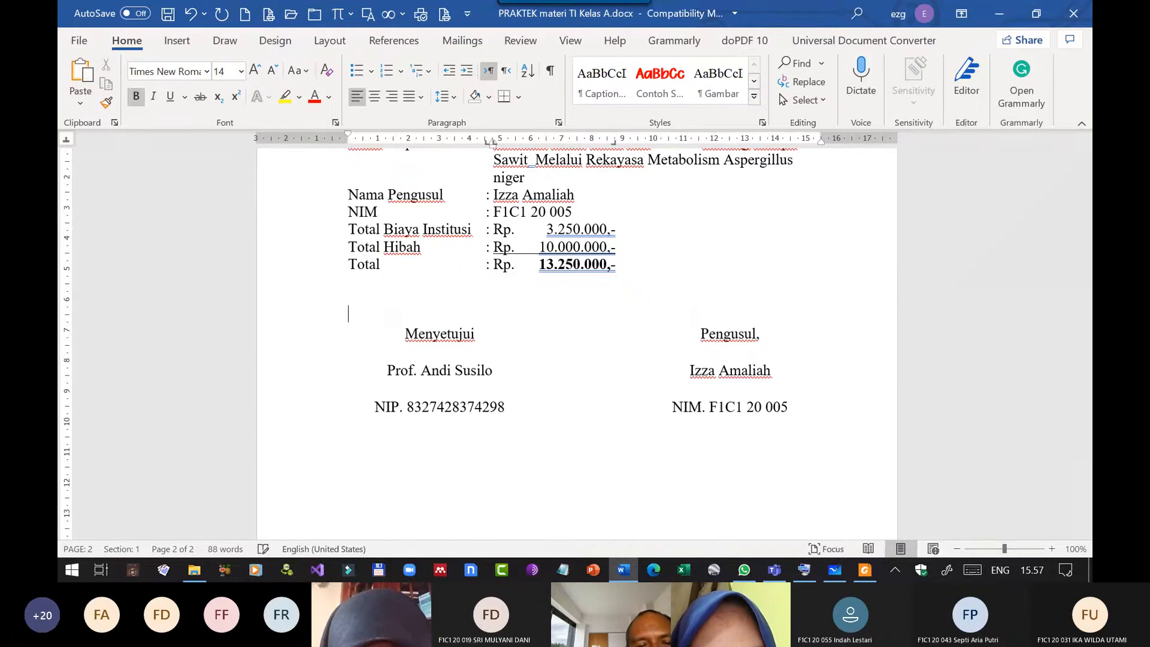
pyautogui.press('Return')
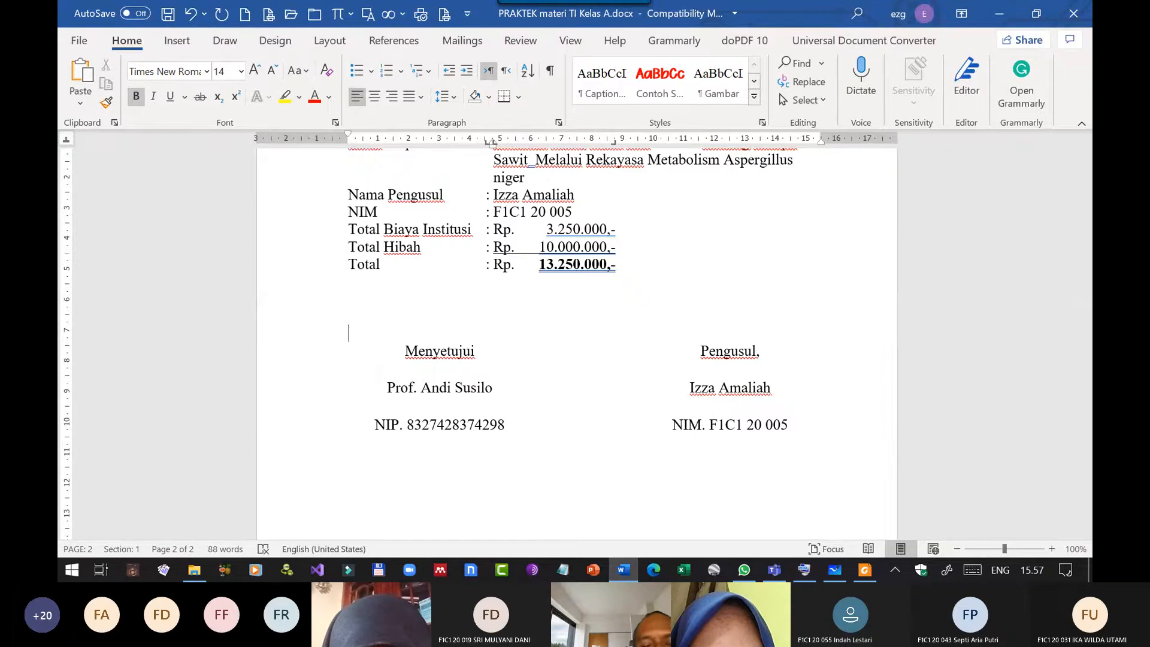
# Remove the four blank lines between the Total line and the signature block.
pyautogui.press('BackSpace')
pyautogui.press('BackSpace')
pyautogui.press('BackSpace')
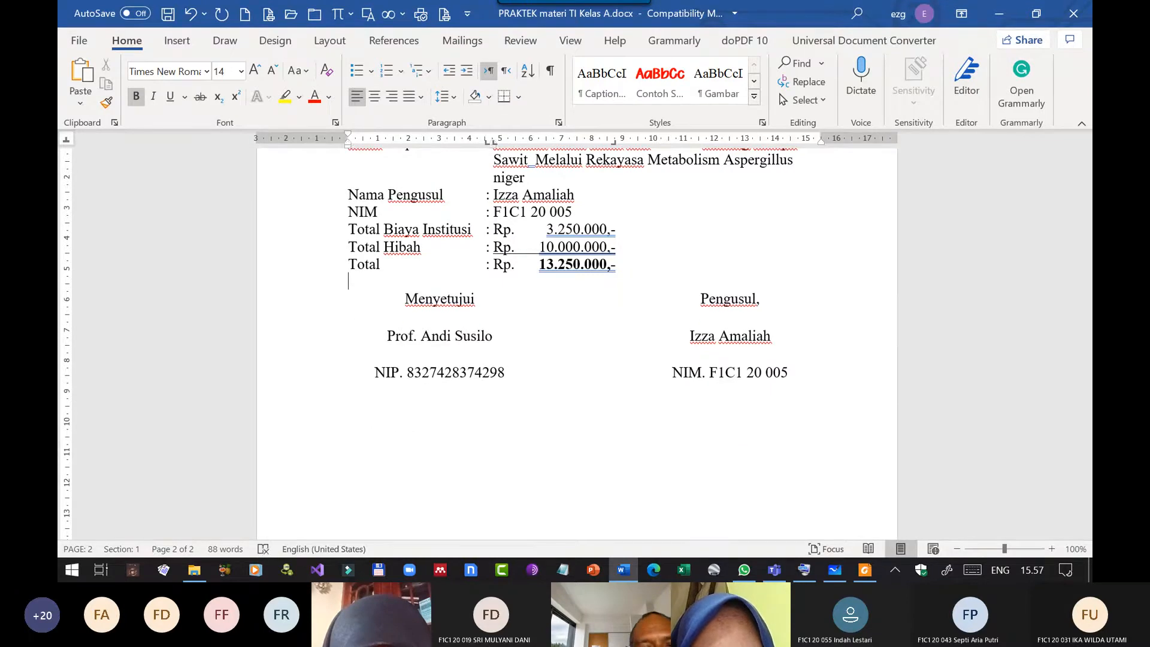
pyautogui.press('BackSpace')
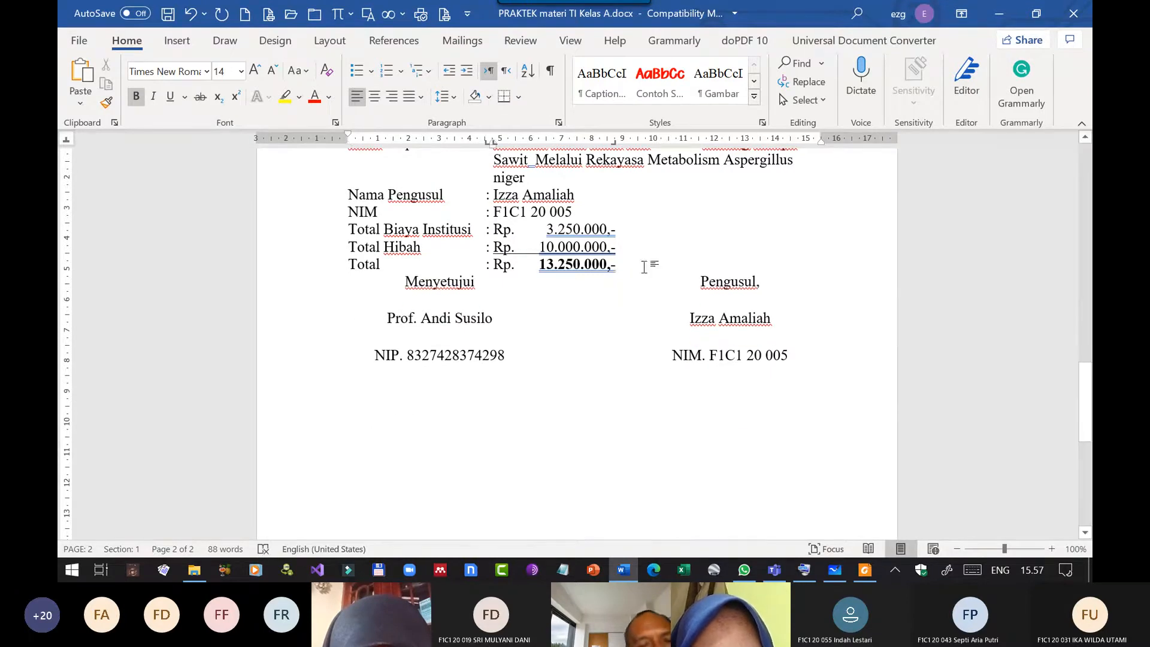
pyautogui.click(432, 281)
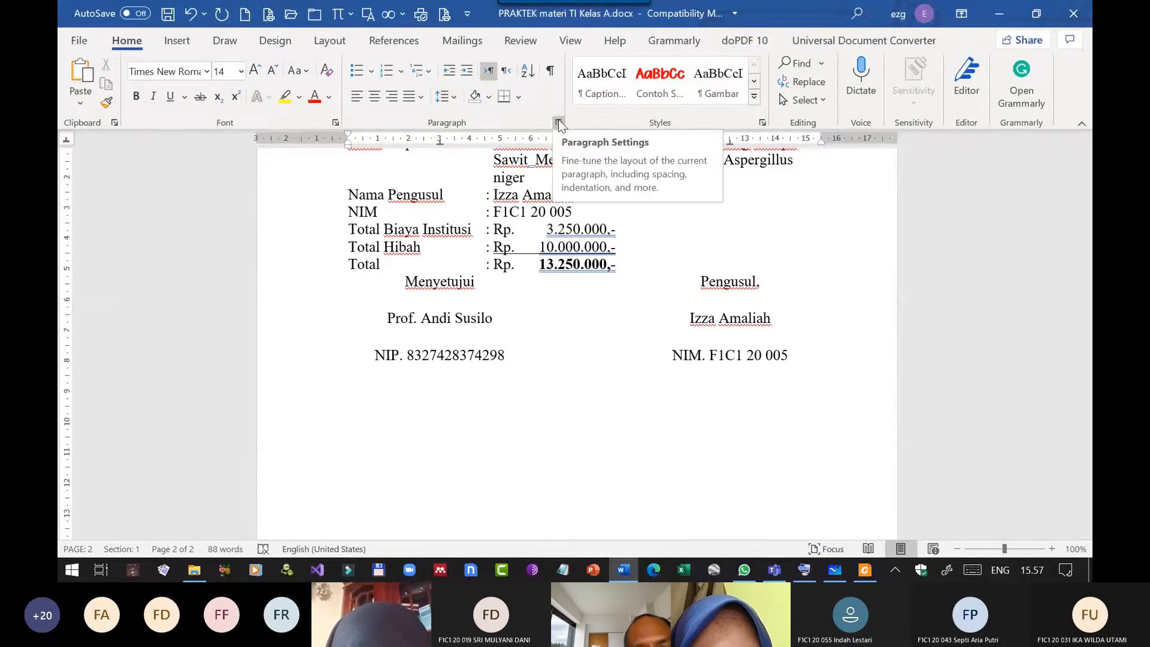
pyautogui.click(478, 285)
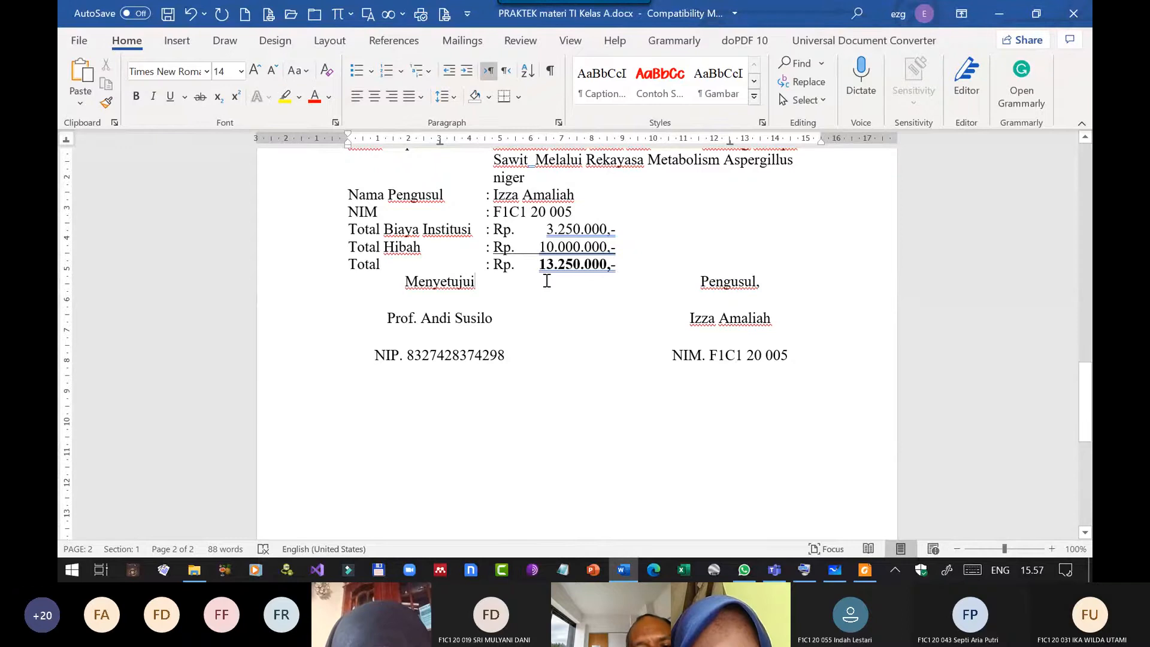
pyautogui.click(632, 263)
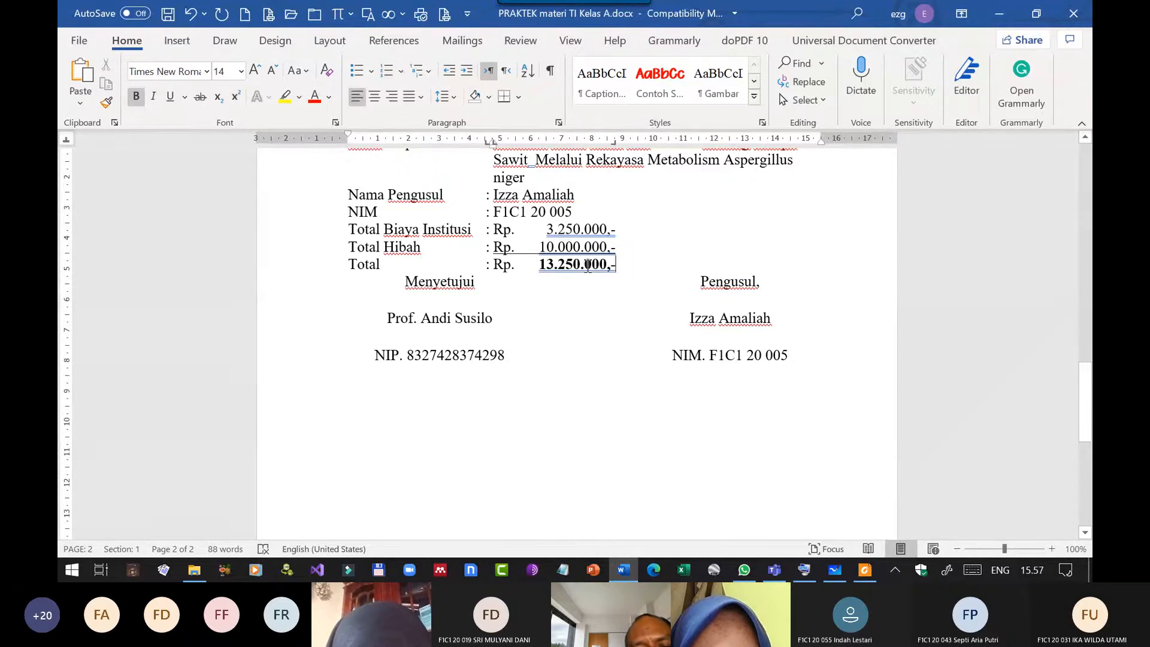
# Set the spacing after the Total line to 30 pt.
pyautogui.click(451, 265)
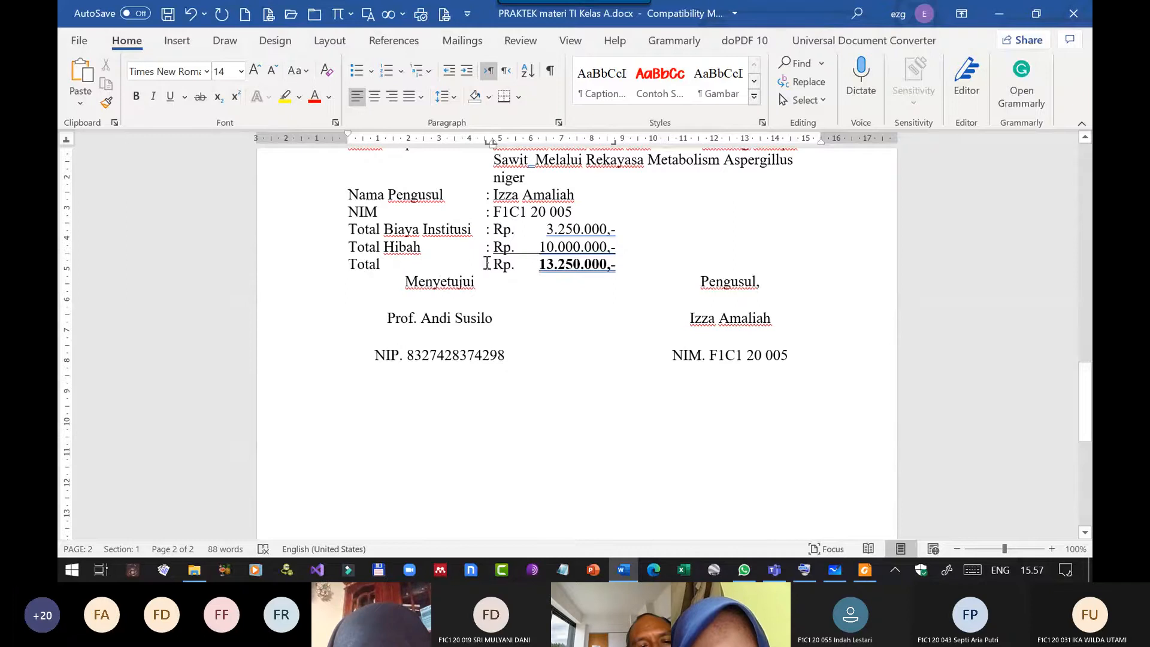
pyautogui.click(346, 264)
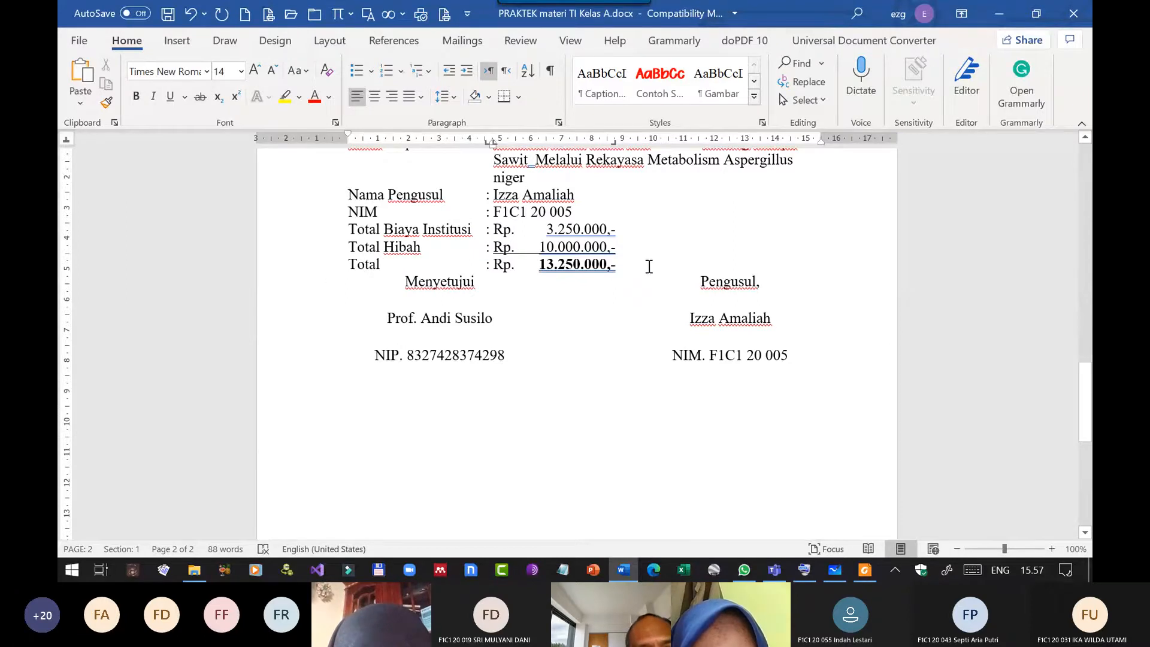
pyautogui.click(647, 265)
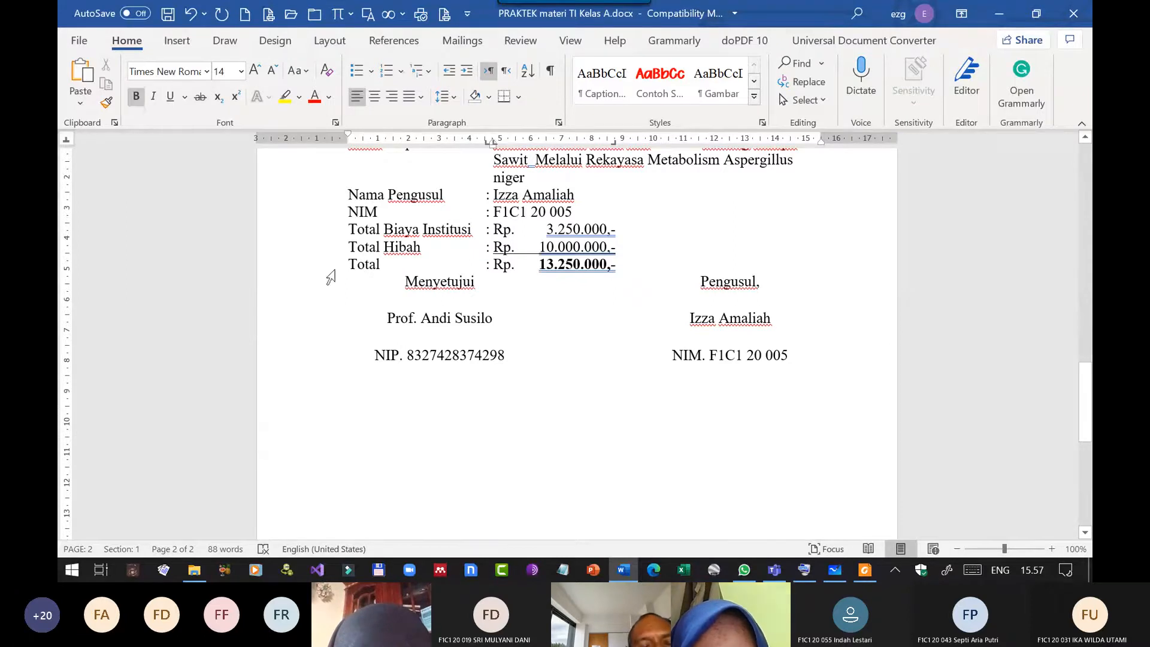
pyautogui.click(400, 267)
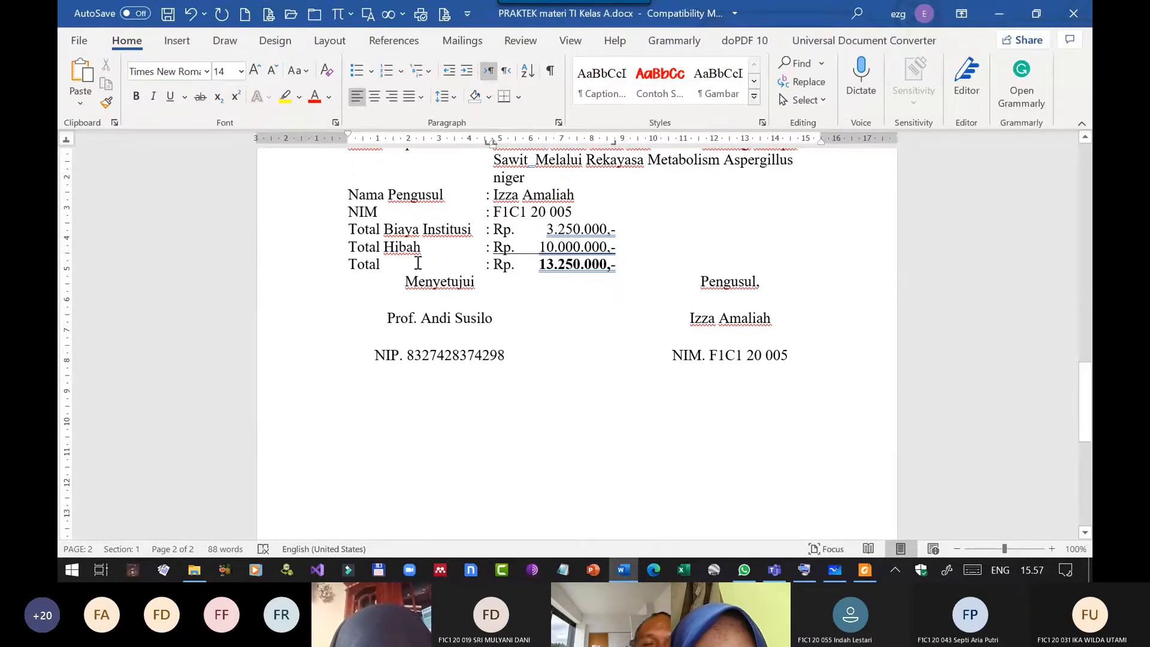
pyautogui.click(559, 123)
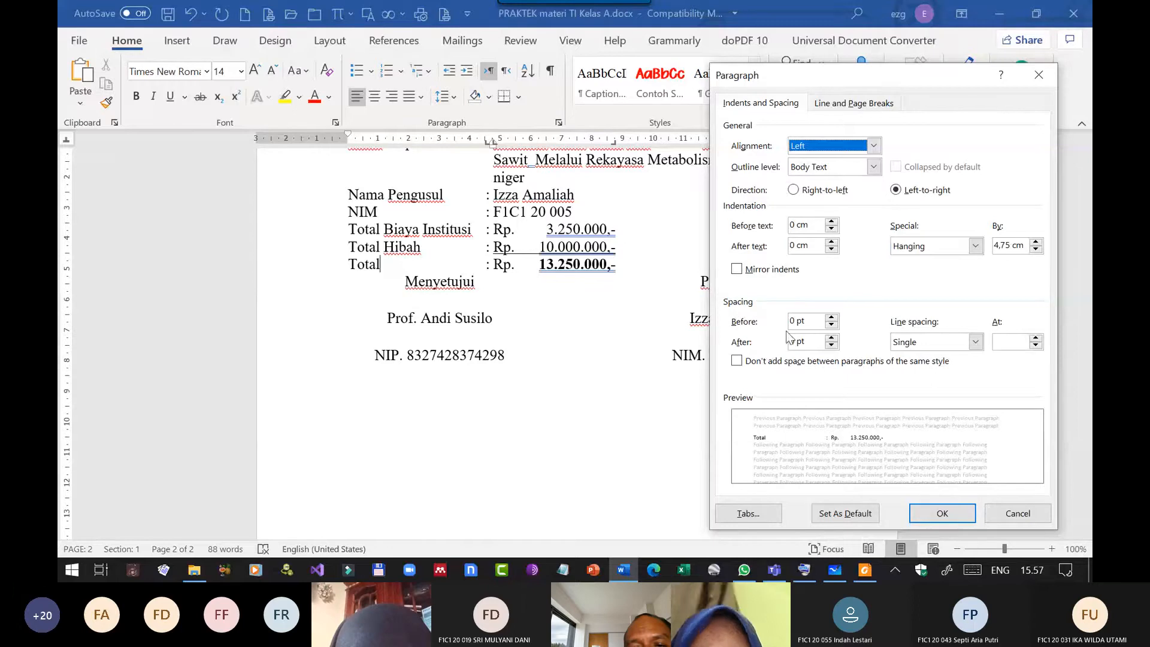
pyautogui.click(831, 337)
pyautogui.click(831, 337)
pyautogui.click(831, 337)
pyautogui.click(831, 337)
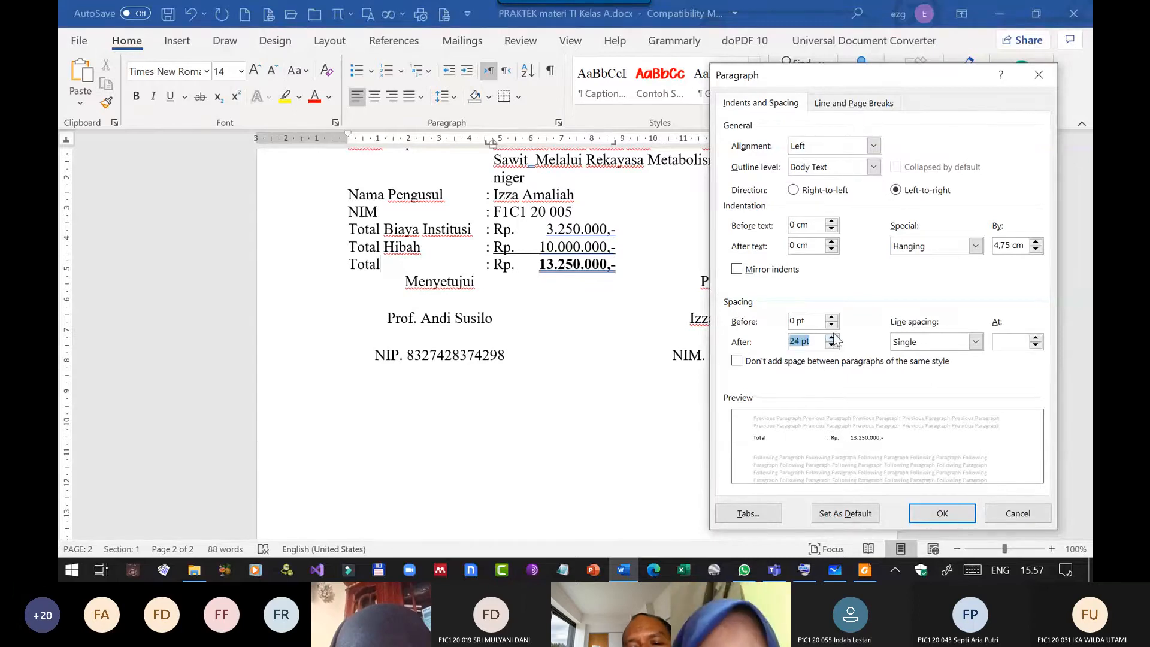
pyautogui.click(831, 337)
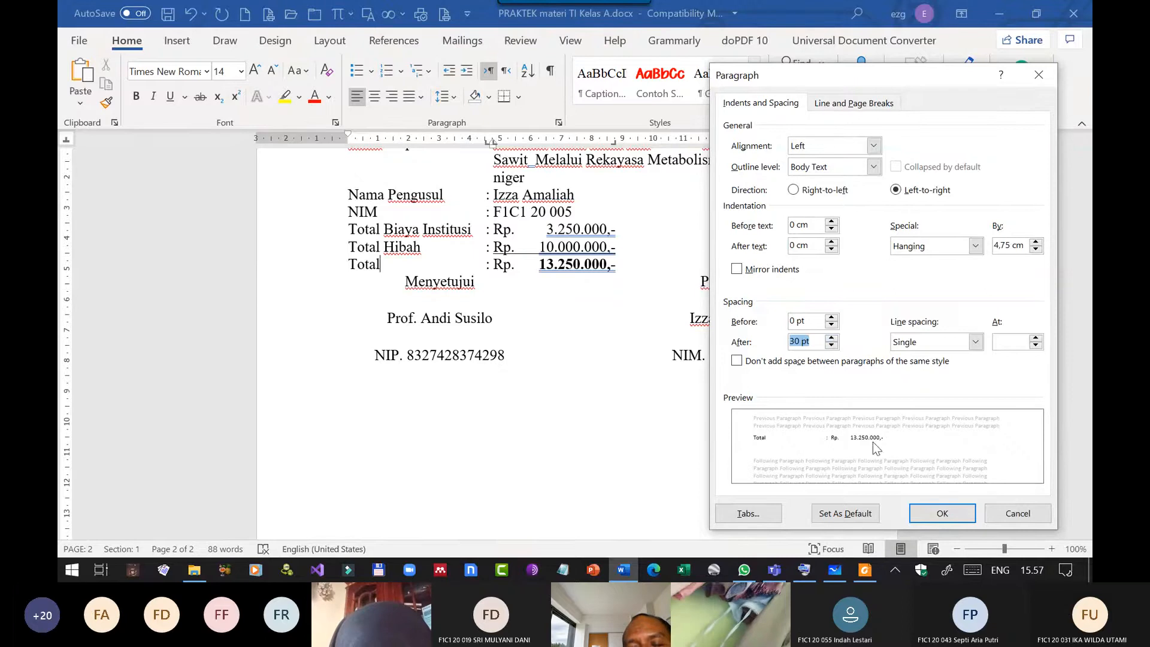
pyautogui.click(929, 517)
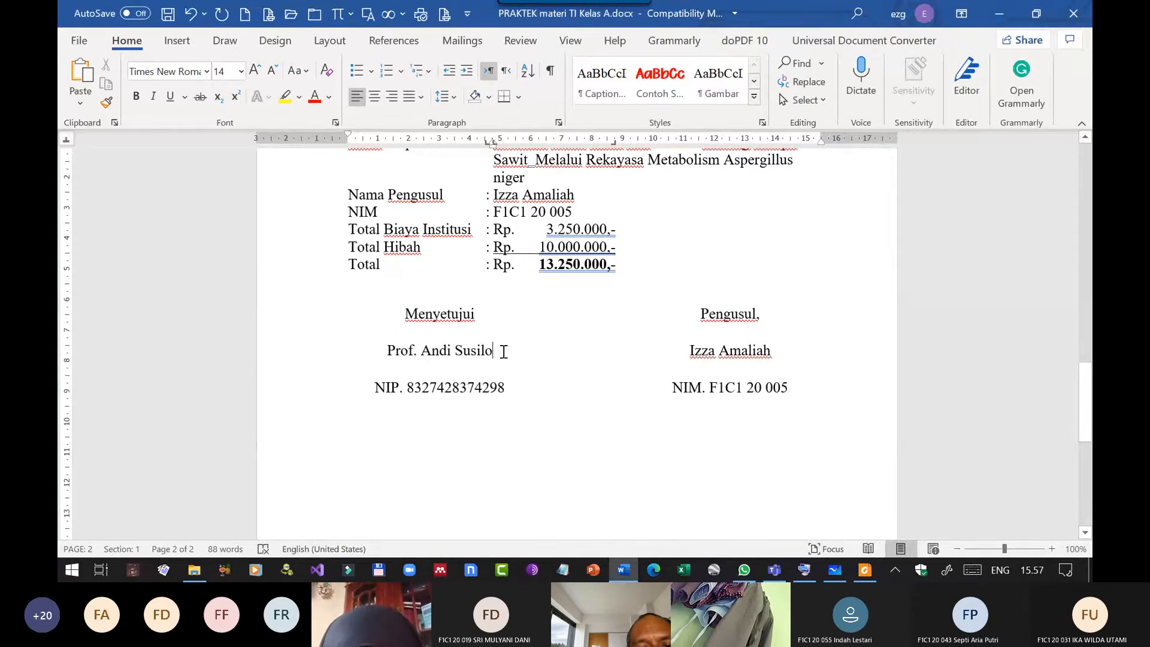
# Give the signature block's name line single line spacing with 0 pt after it.
pyautogui.click(392, 354)
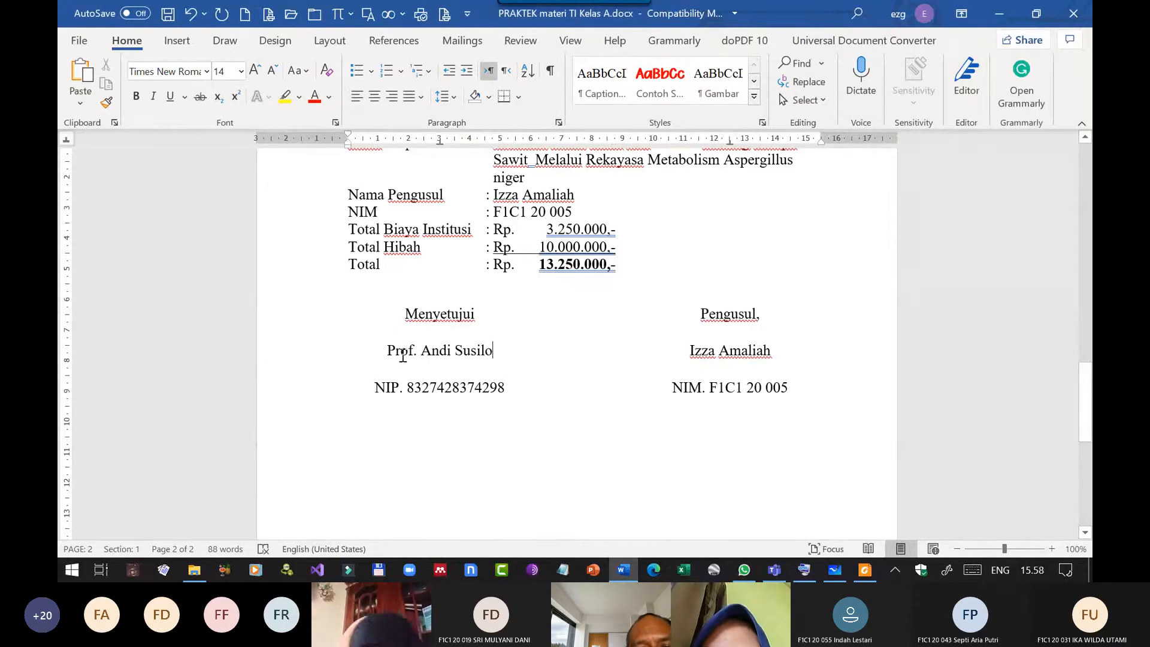
pyautogui.moveTo(402, 354); pyautogui.dragTo(542, 349)
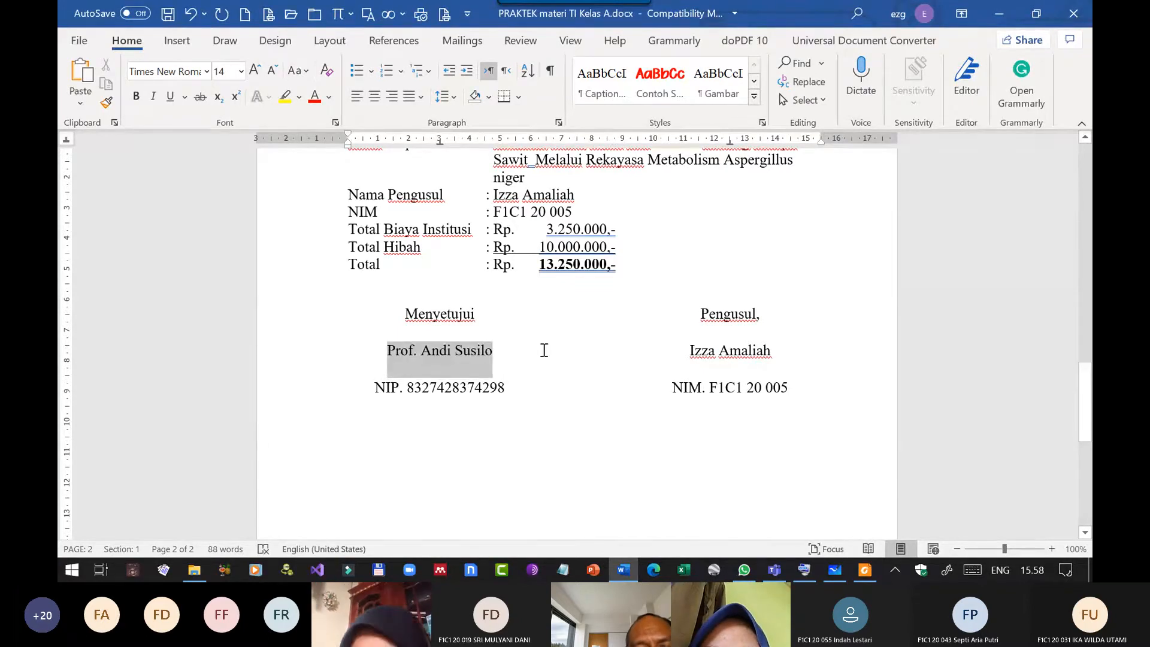
pyautogui.click(490, 358)
pyautogui.click(558, 122)
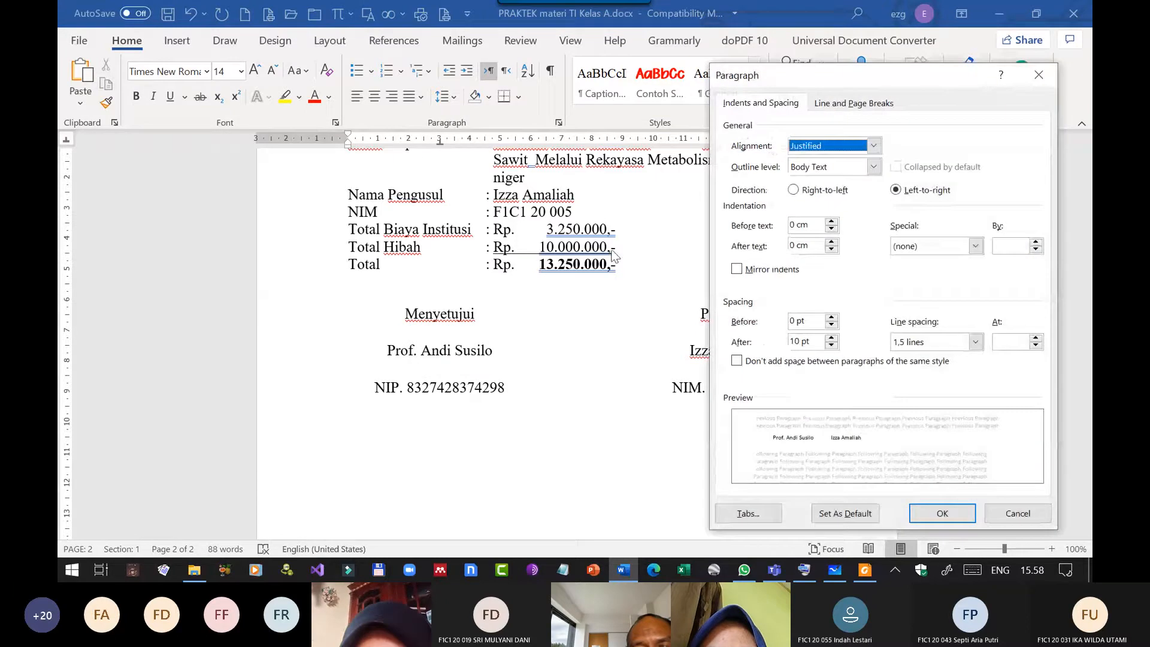
pyautogui.click(927, 342)
pyautogui.click(922, 353)
pyautogui.click(831, 345)
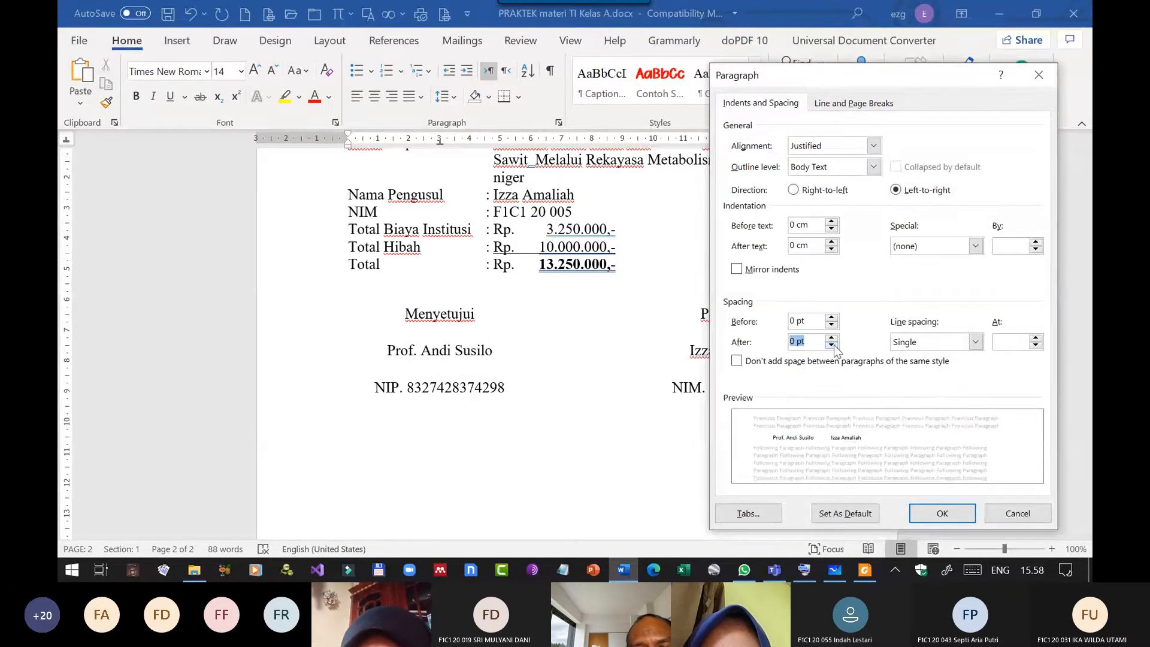
pyautogui.click(831, 345)
pyautogui.click(926, 519)
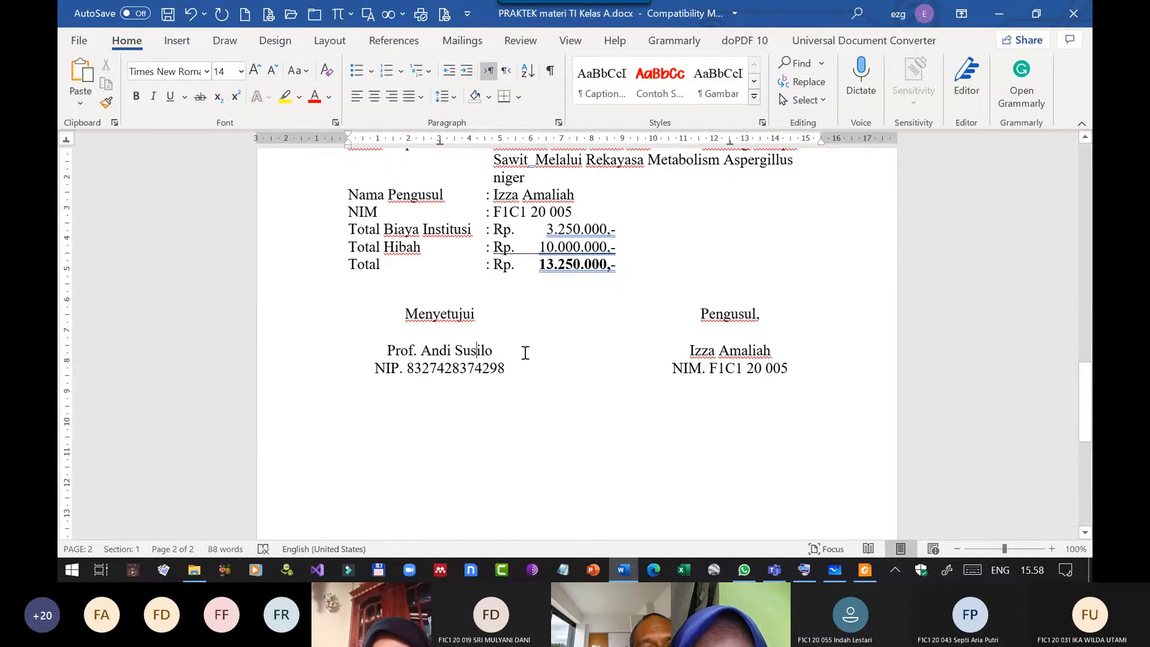
# Set the spacing before the signature block's name line to 84 pt to make room for signatures.
pyautogui.click(558, 122)
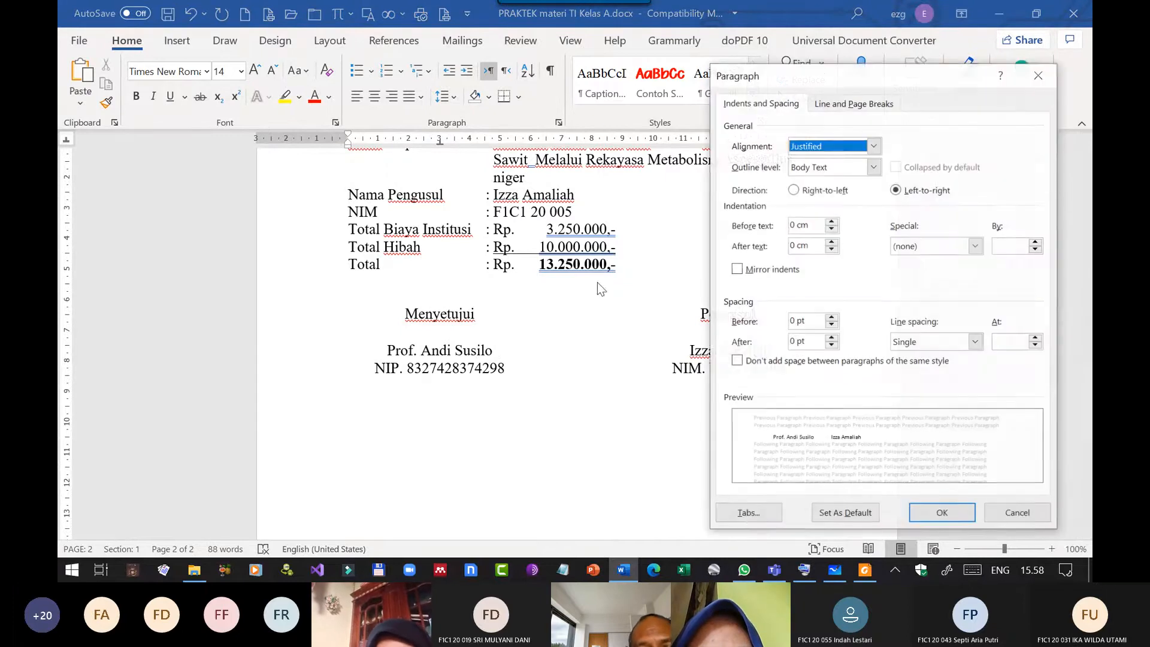
pyautogui.click(831, 317)
pyautogui.click(831, 317)
pyautogui.moveTo(832, 318); pyautogui.dragTo(832, 318)
pyautogui.click(832, 317)
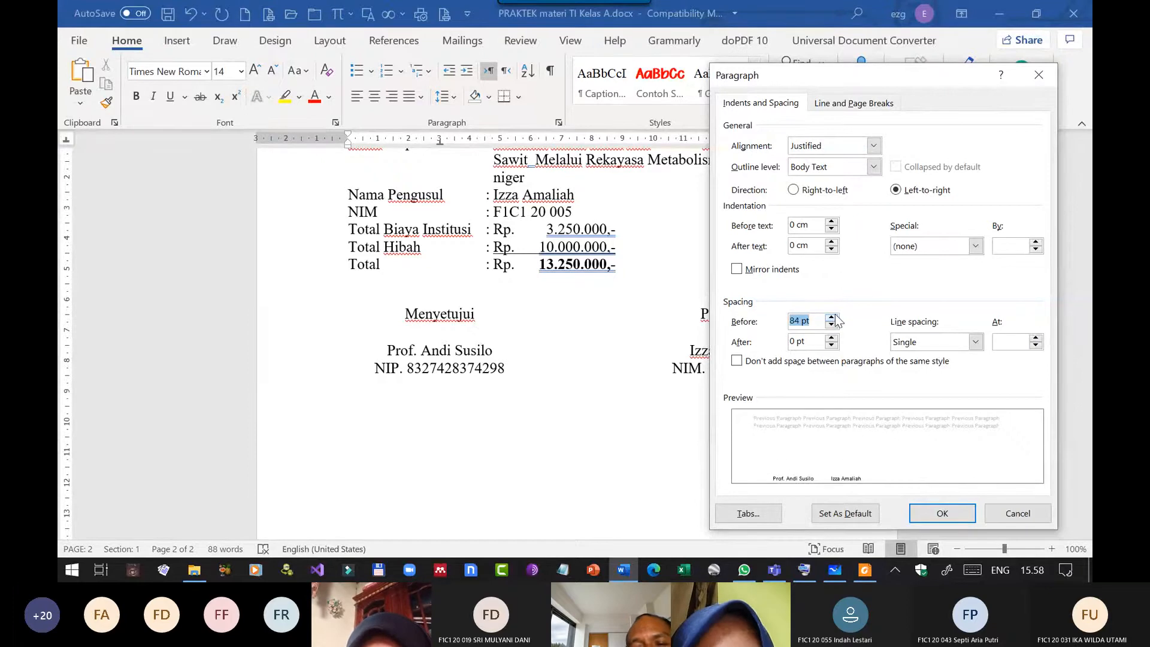
pyautogui.click(924, 513)
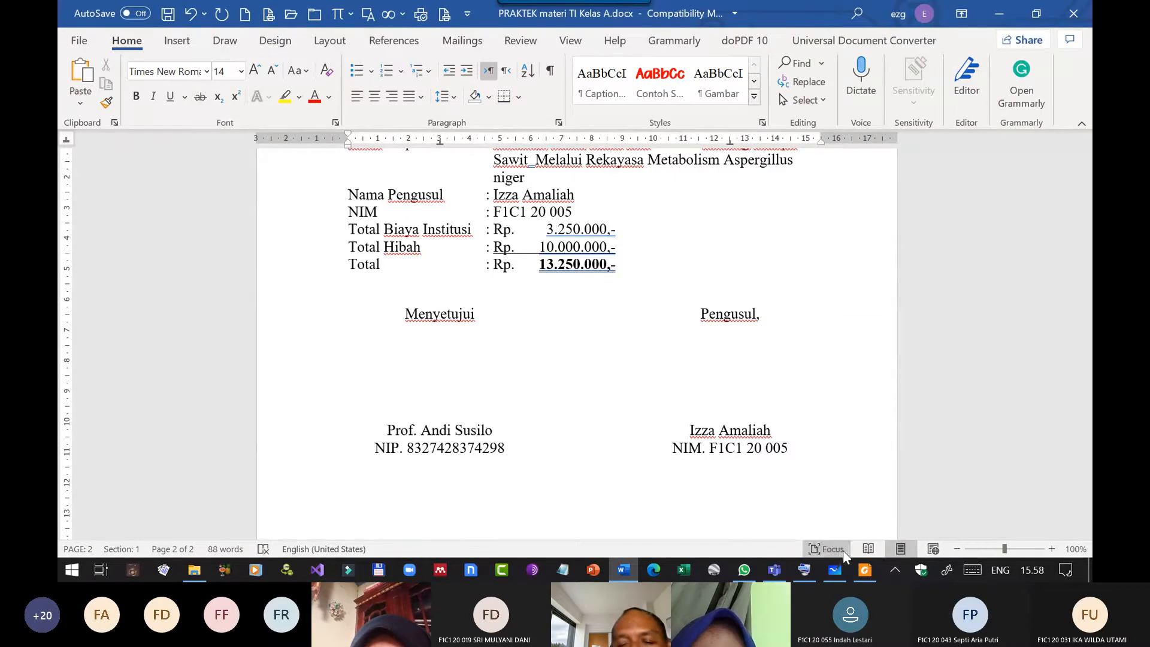
# Switch to the proposal PDF in Foxit Reader and examine the signature layout on its approval page, page 2.
pyautogui.click(865, 571)
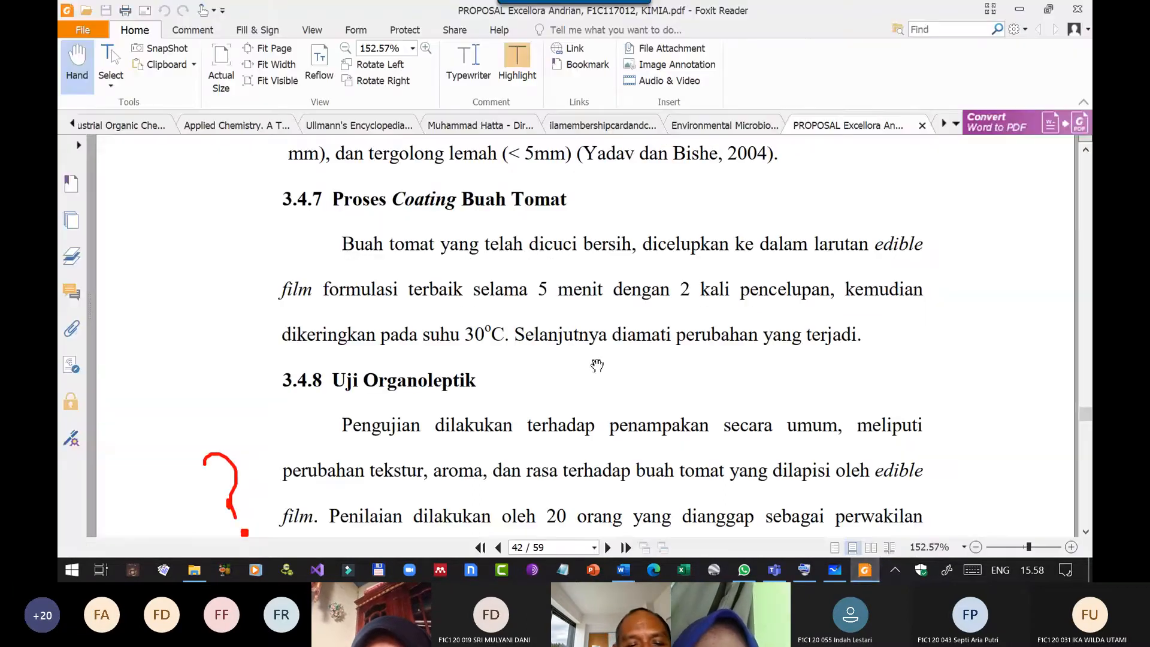
pyautogui.click(480, 547)
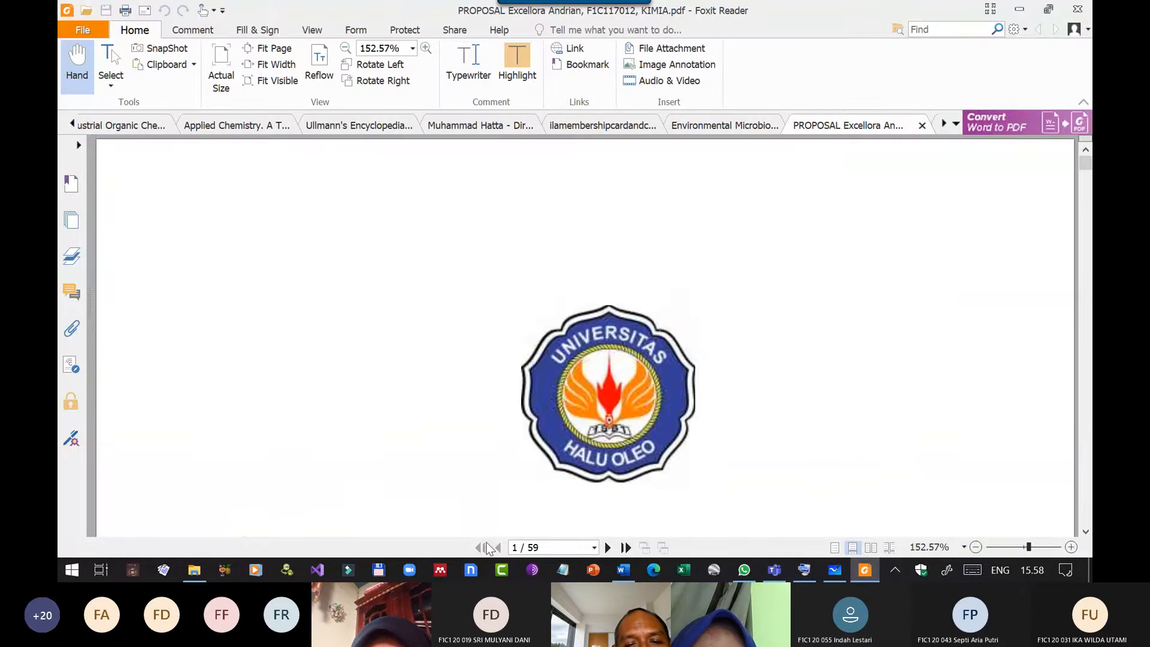
pyautogui.scroll(-10, 601, 362)
pyautogui.scroll(-5, 601, 361)
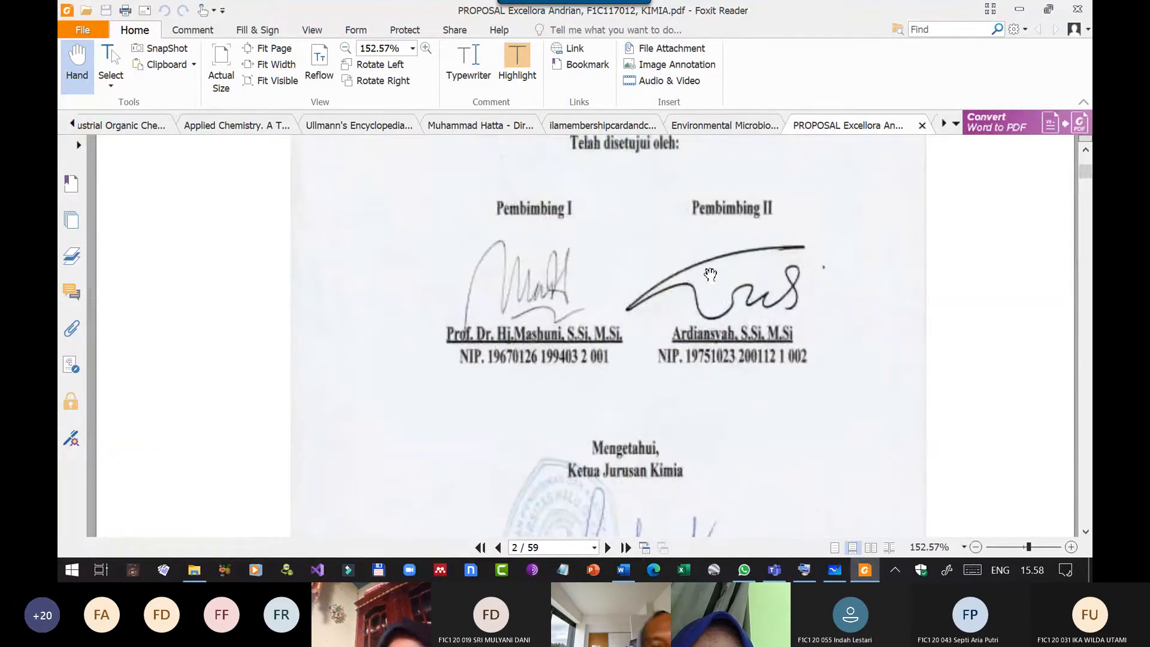
pyautogui.scroll(4, 669, 290)
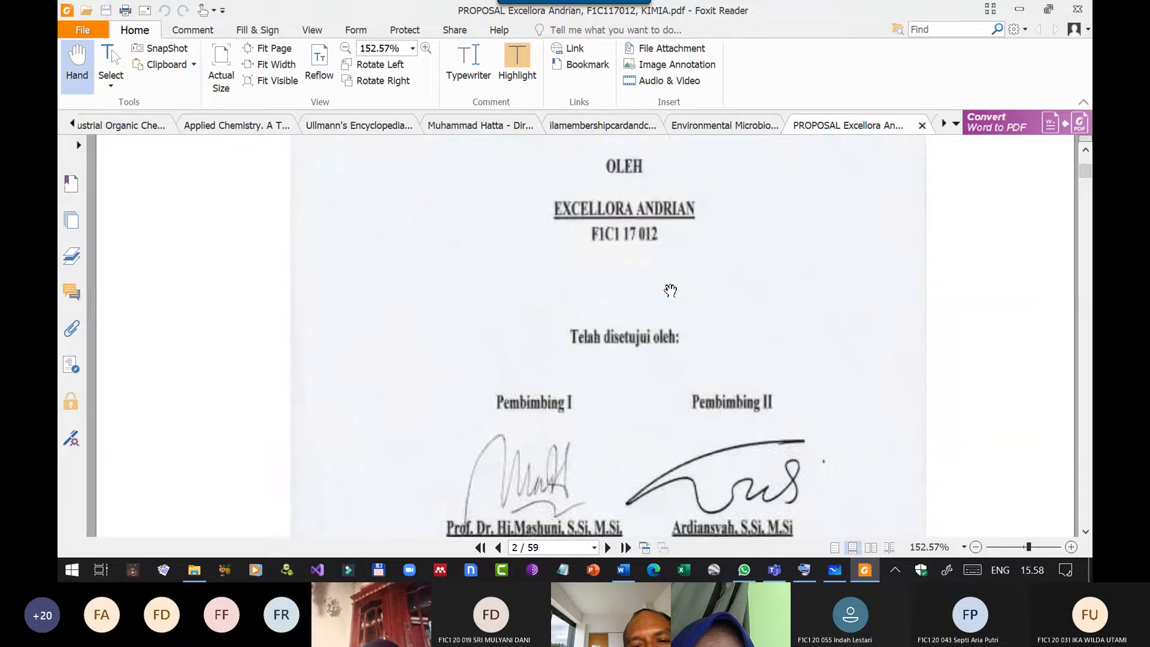
pyautogui.scroll(-4, 644, 292)
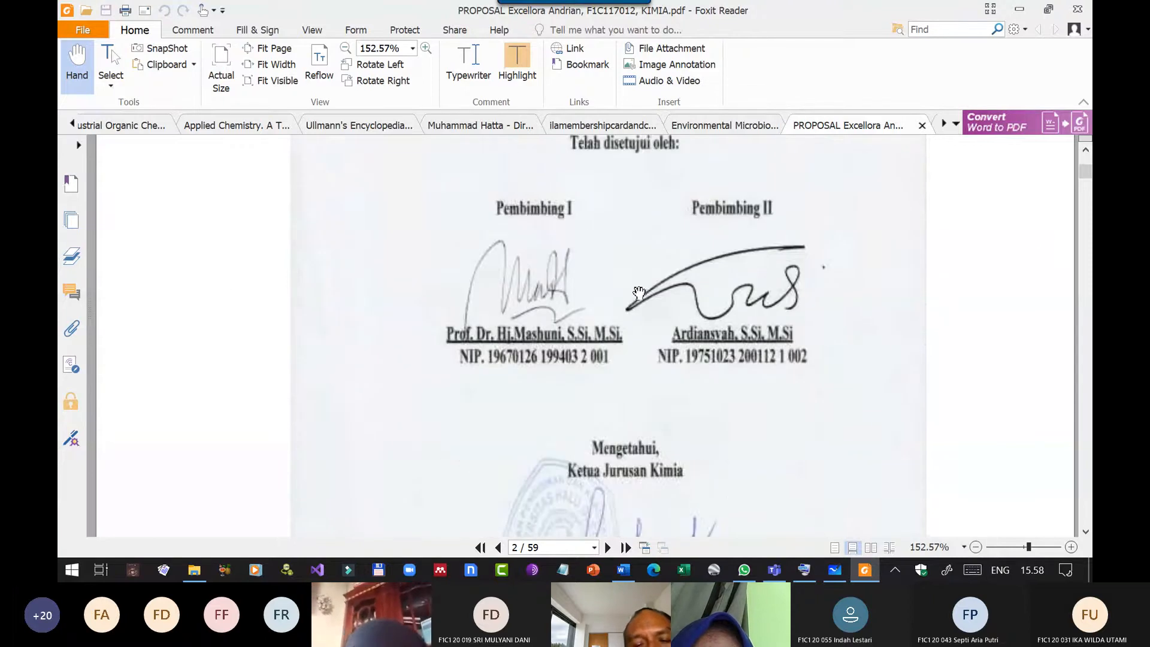
pyautogui.scroll(3, 695, 334)
pyautogui.scroll(-2, 705, 382)
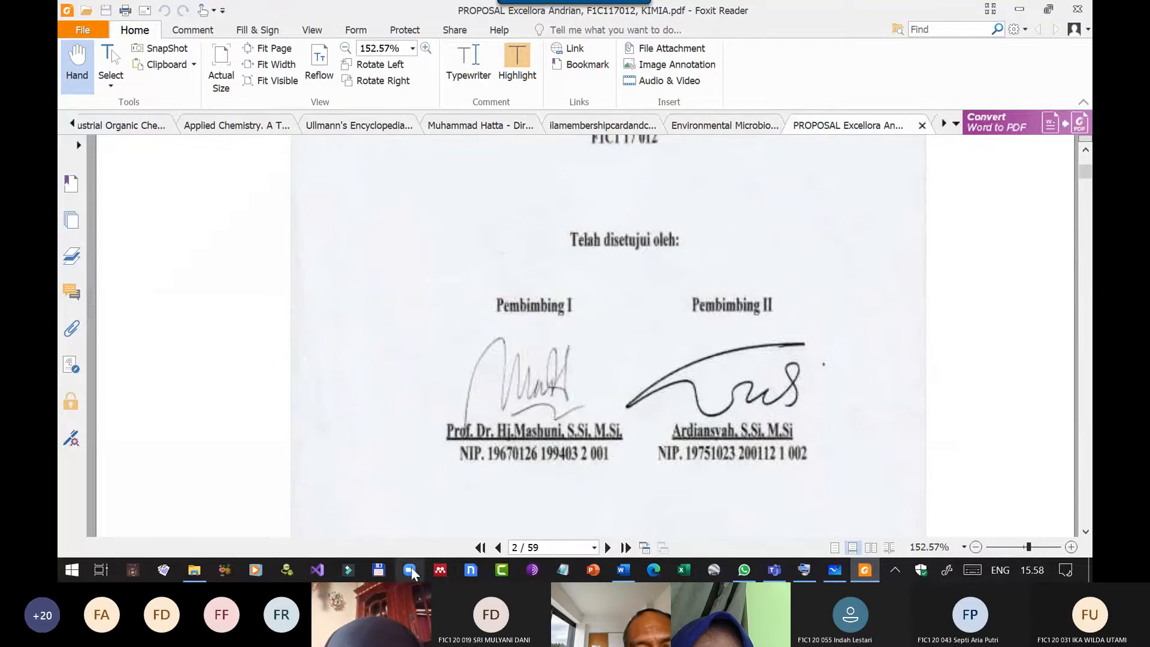
# Switch back to the Word document and review the layout of the cover and HALAMAN PENGESAHAN pages.
pyautogui.click(628, 570)
pyautogui.scroll(-4, 691, 367)
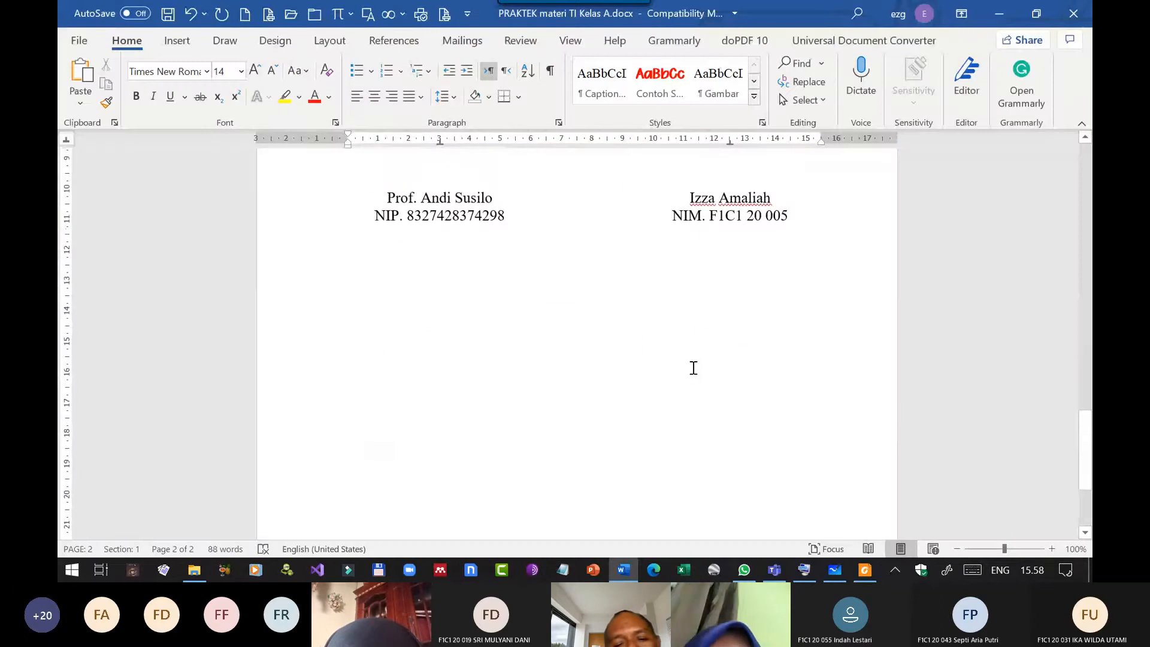
pyautogui.scroll(7, 688, 362)
pyautogui.scroll(3, 688, 363)
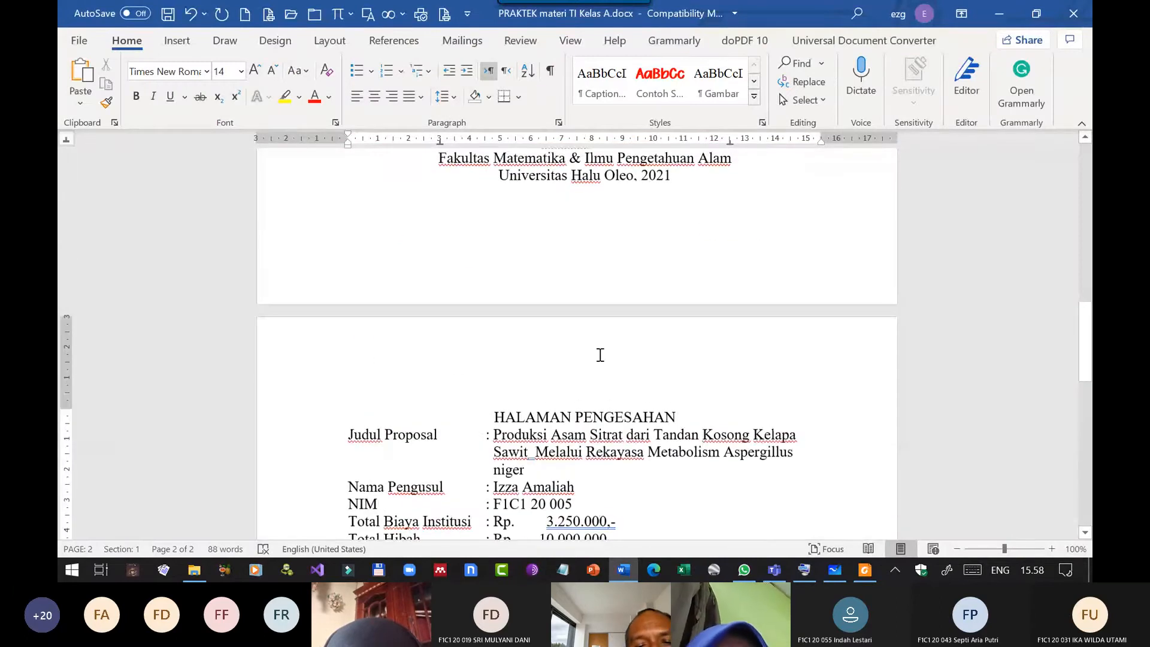
pyautogui.scroll(-6, 605, 355)
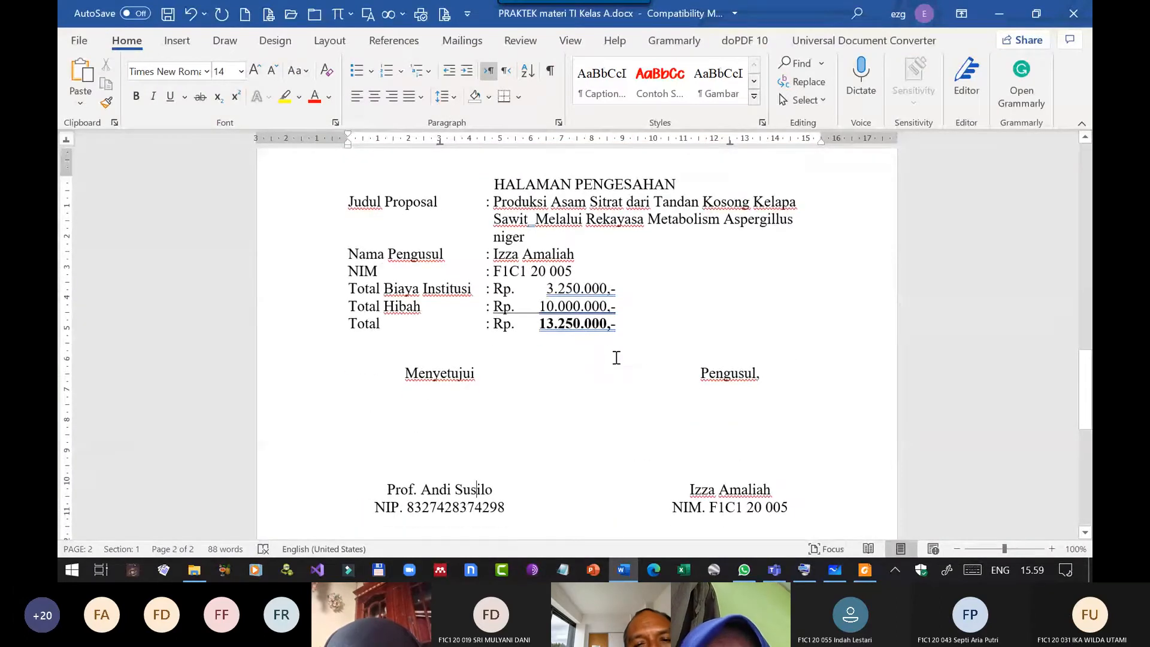
pyautogui.scroll(15, 683, 218)
pyautogui.scroll(-5, 661, 213)
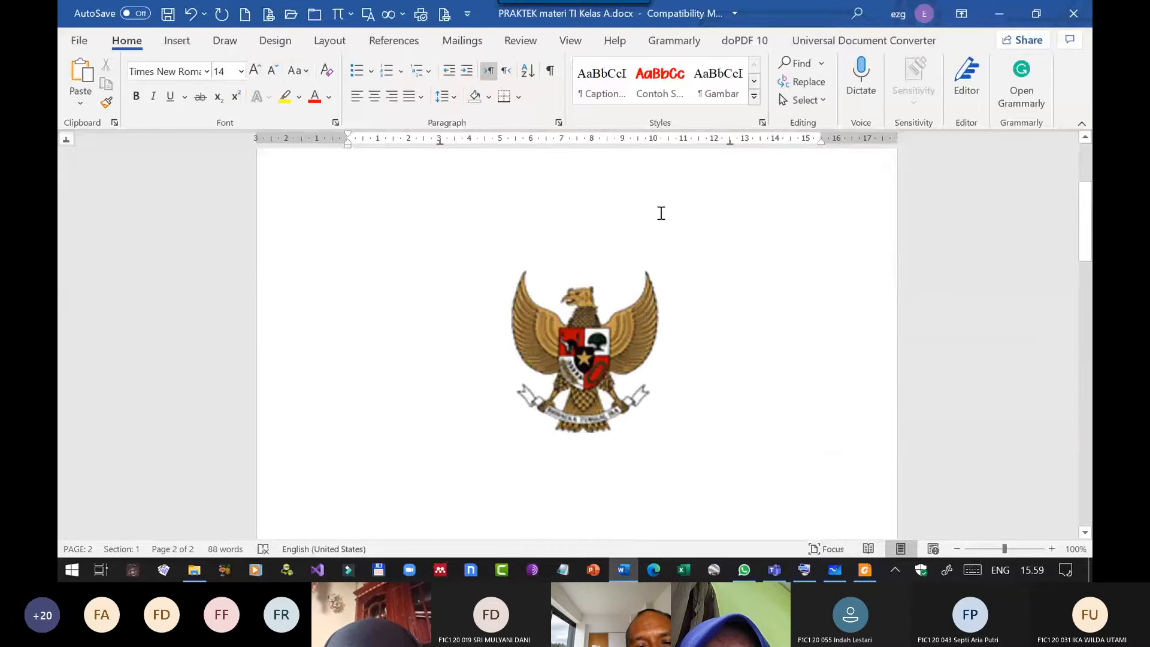
pyautogui.scroll(1, 656, 219)
pyautogui.scroll(-5, 656, 219)
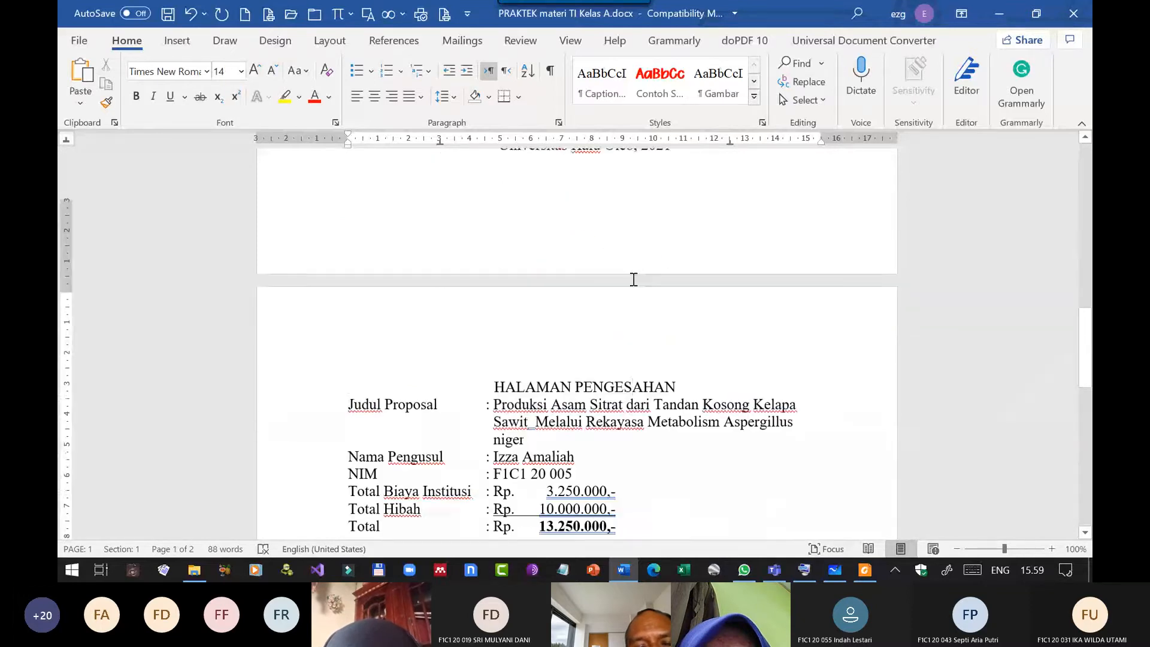
# Set the spacing after the HALAMAN PENGESAHAN heading to 30 pt.
pyautogui.click(631, 300)
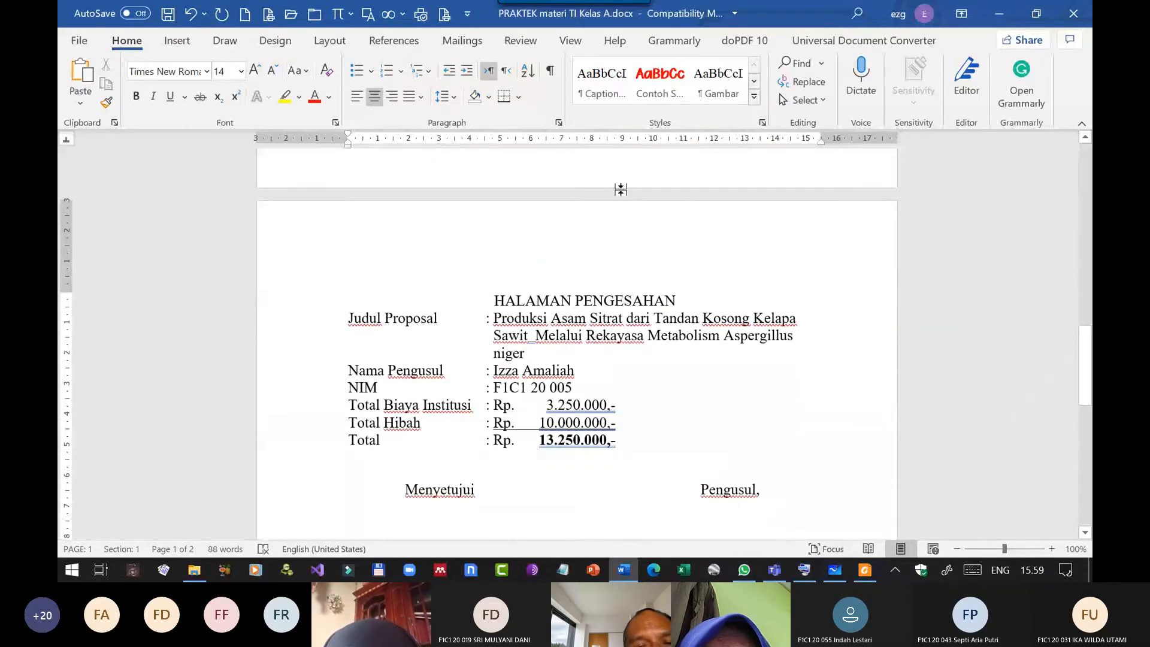
pyautogui.click(625, 300)
pyautogui.click(558, 124)
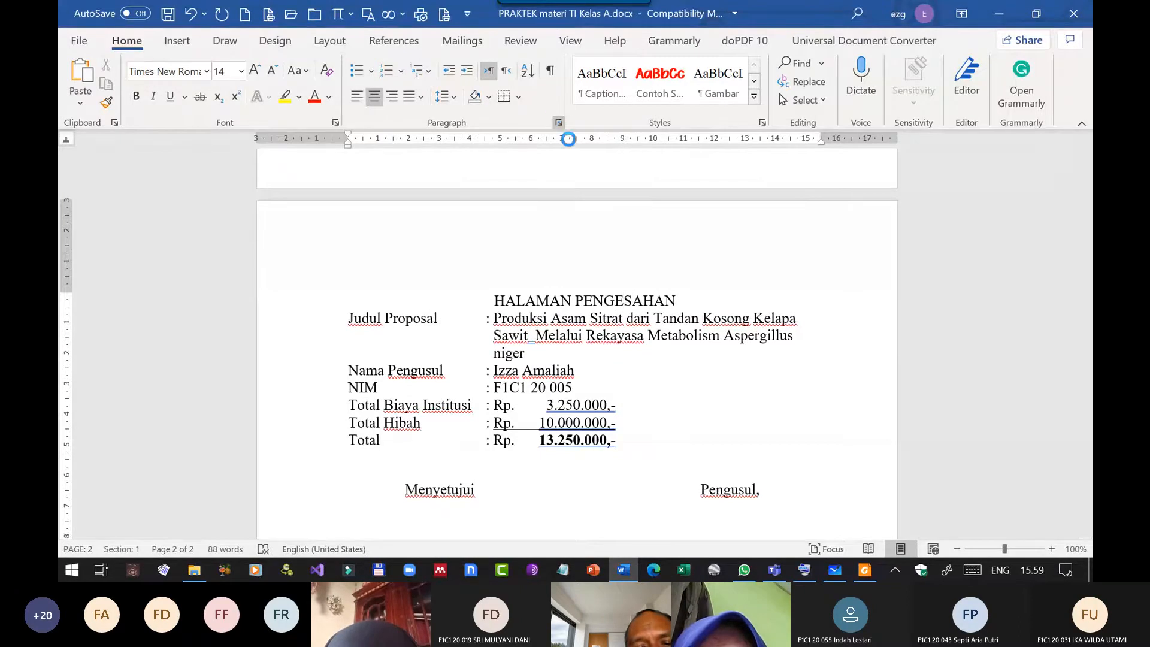
pyautogui.click(831, 337)
pyautogui.click(831, 338)
pyautogui.click(831, 337)
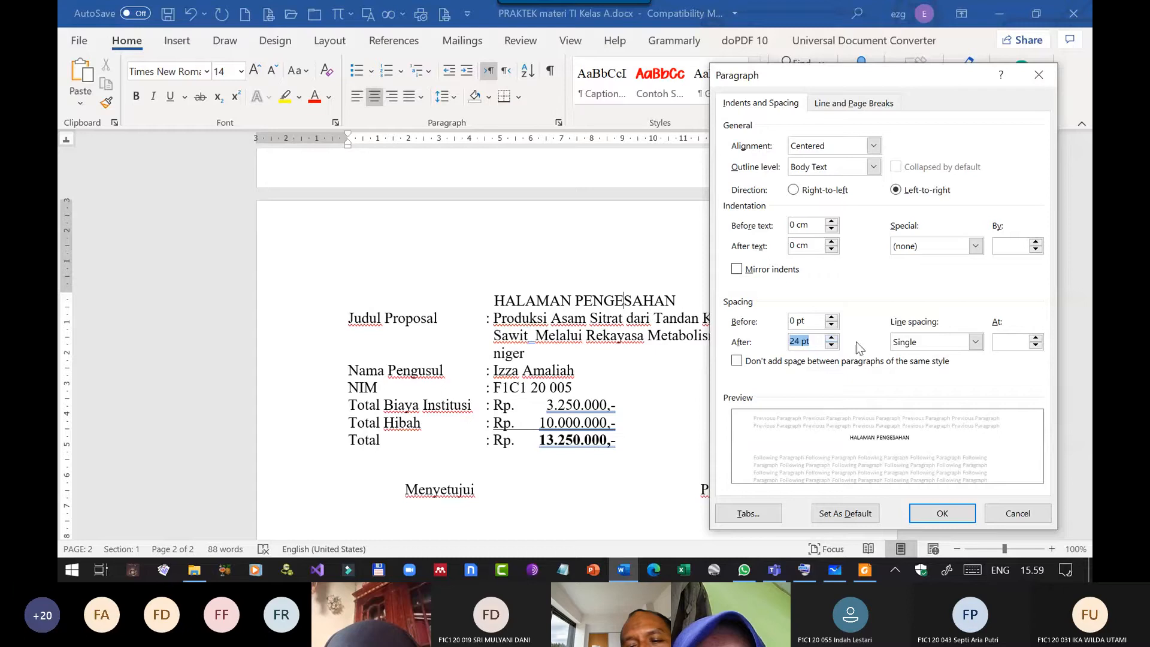
pyautogui.click(831, 337)
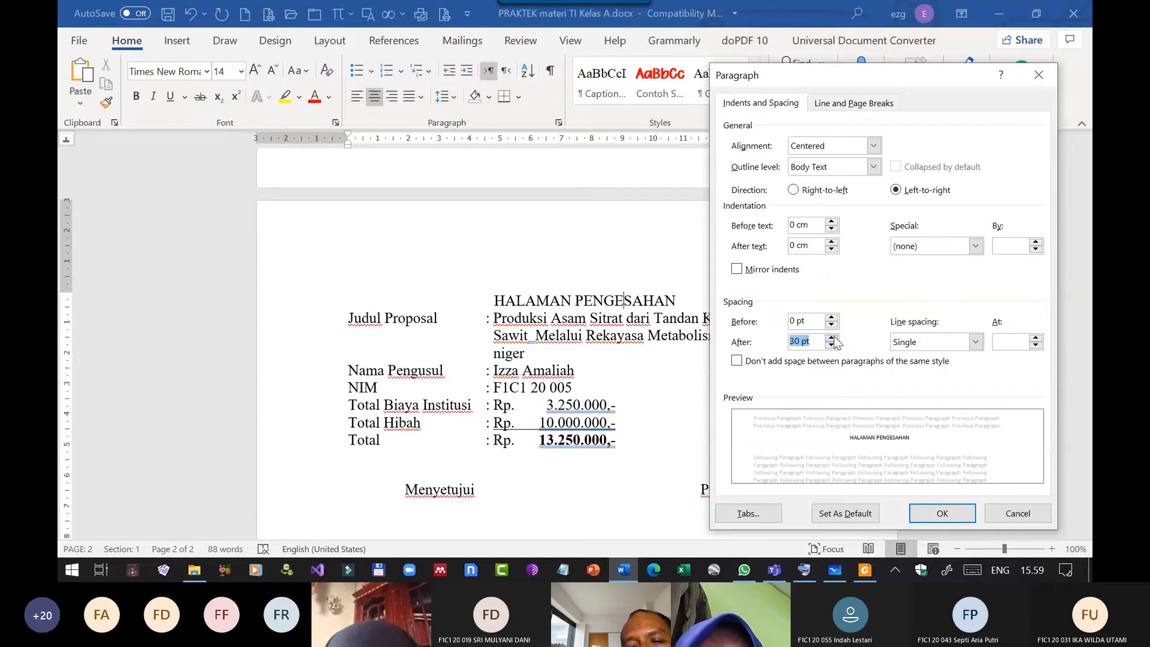
pyautogui.click(929, 509)
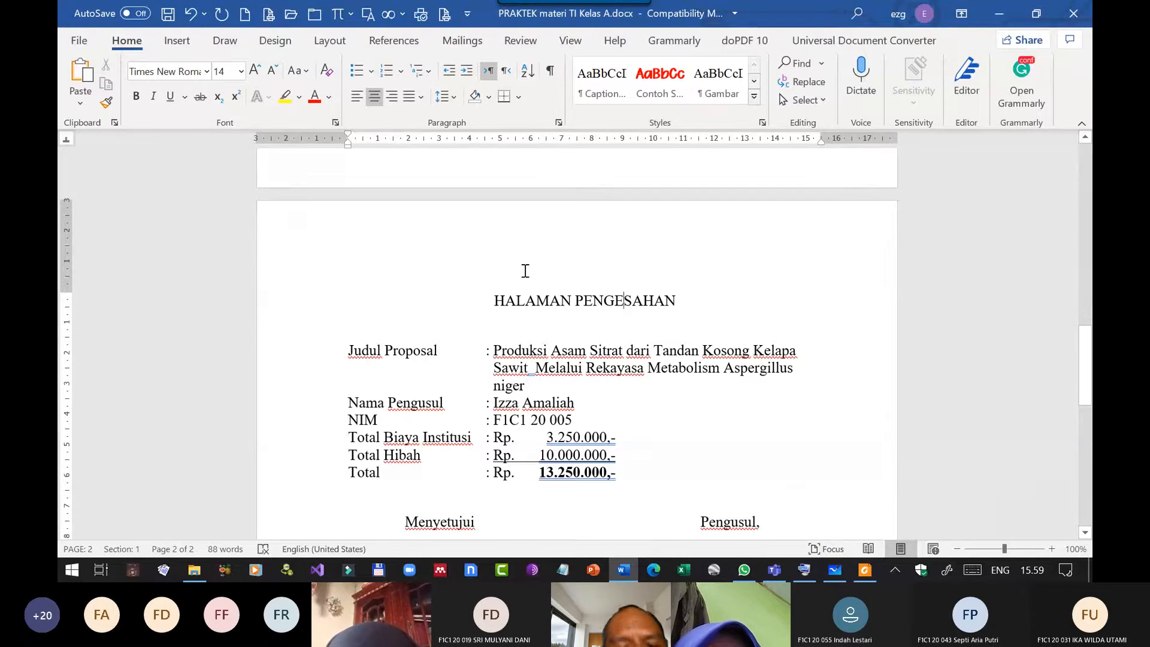
pyautogui.scroll(-7, 506, 287)
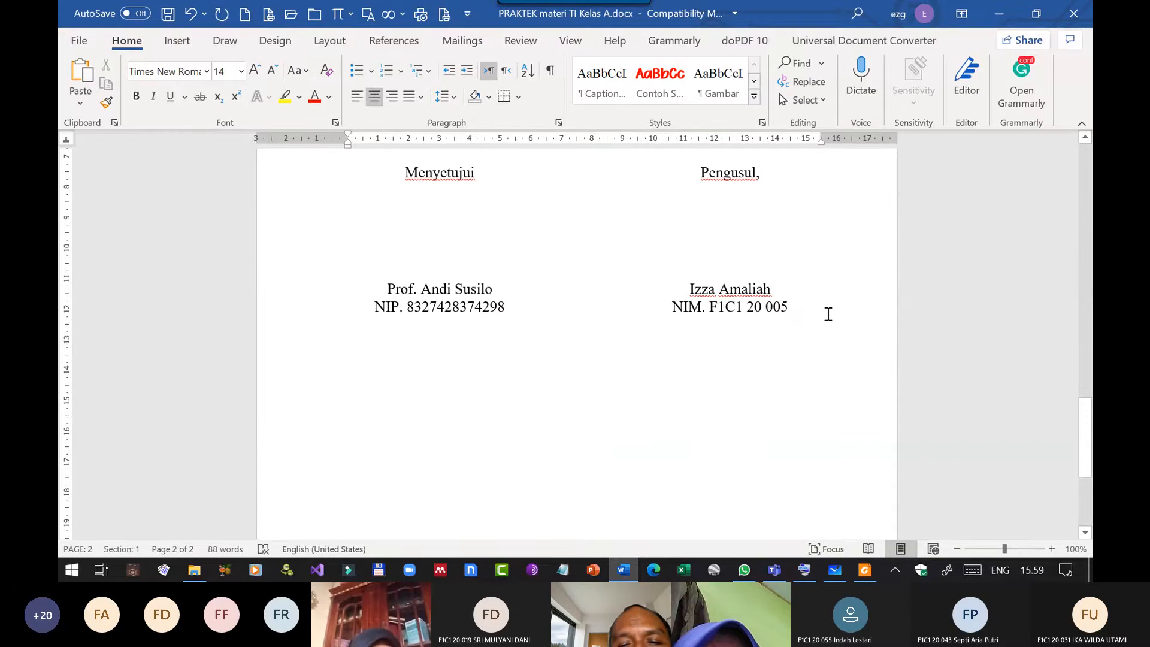
pyautogui.click(827, 314)
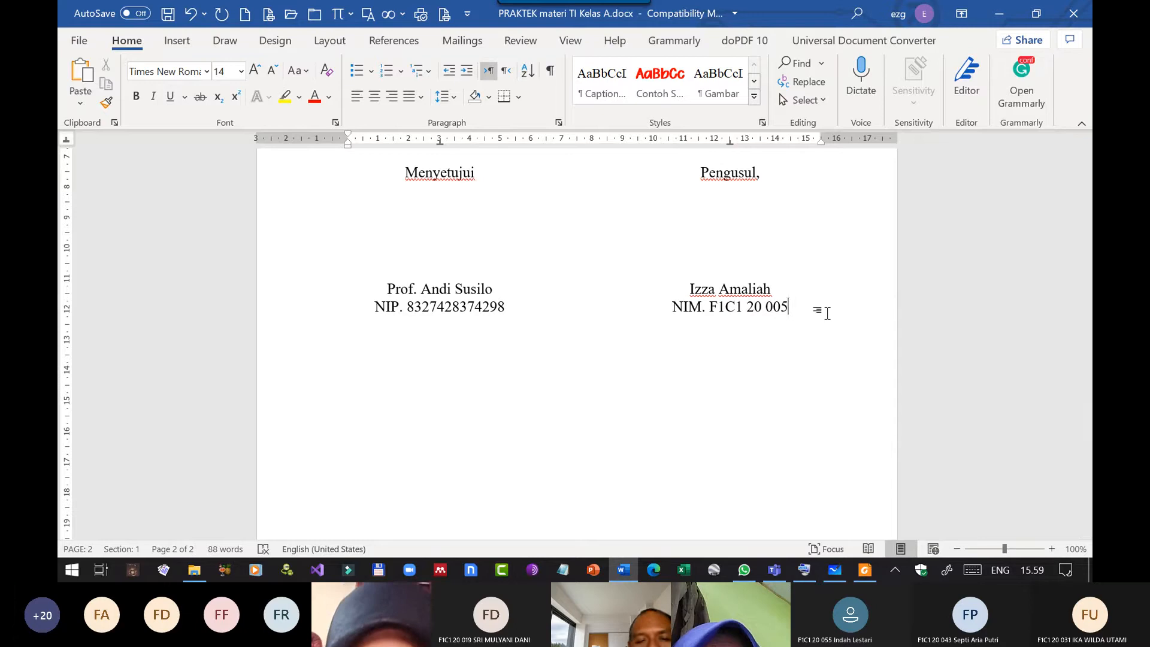
pyautogui.press('Return')
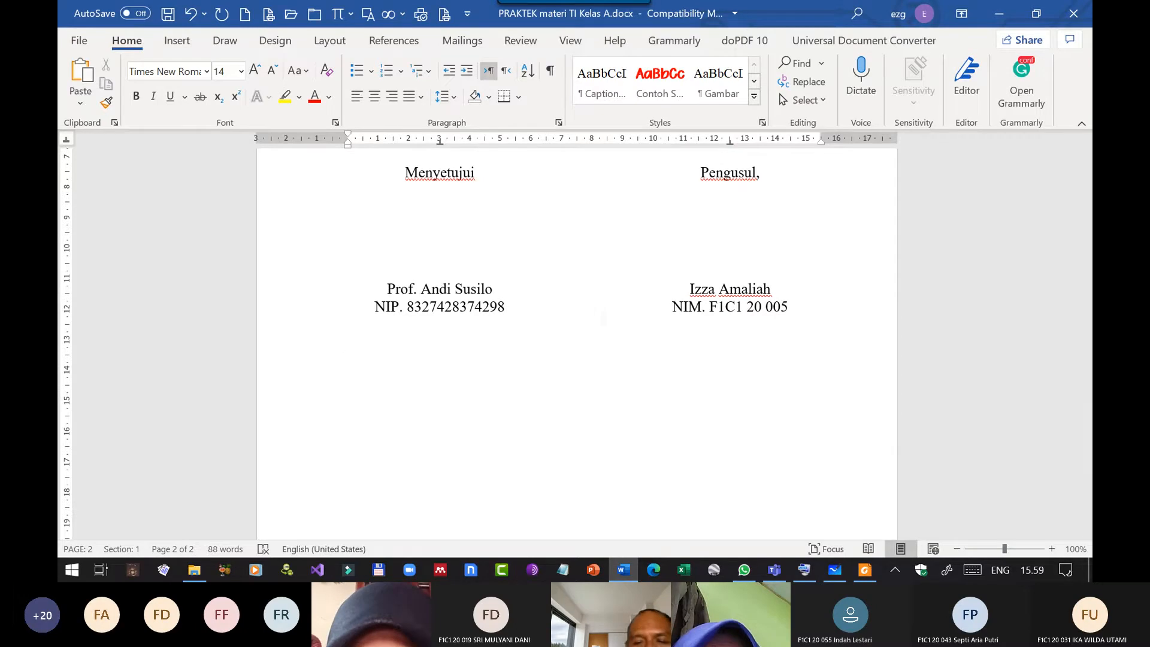
pyautogui.scroll(-5, 826, 313)
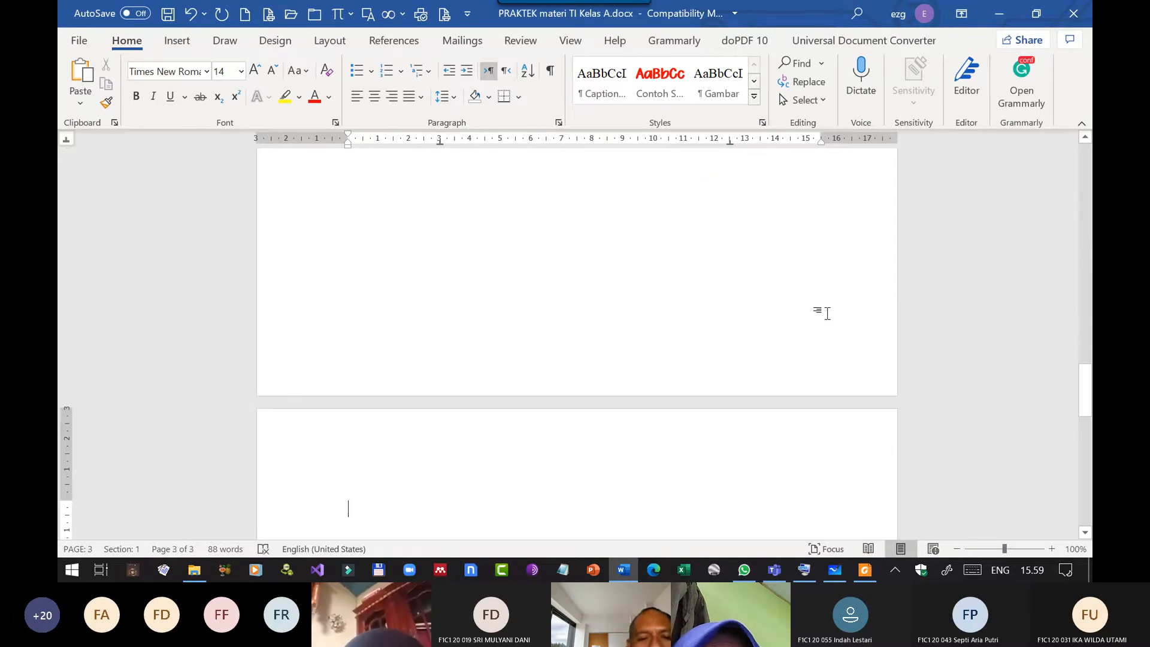
pyautogui.hotkey('ctrl', 'z')
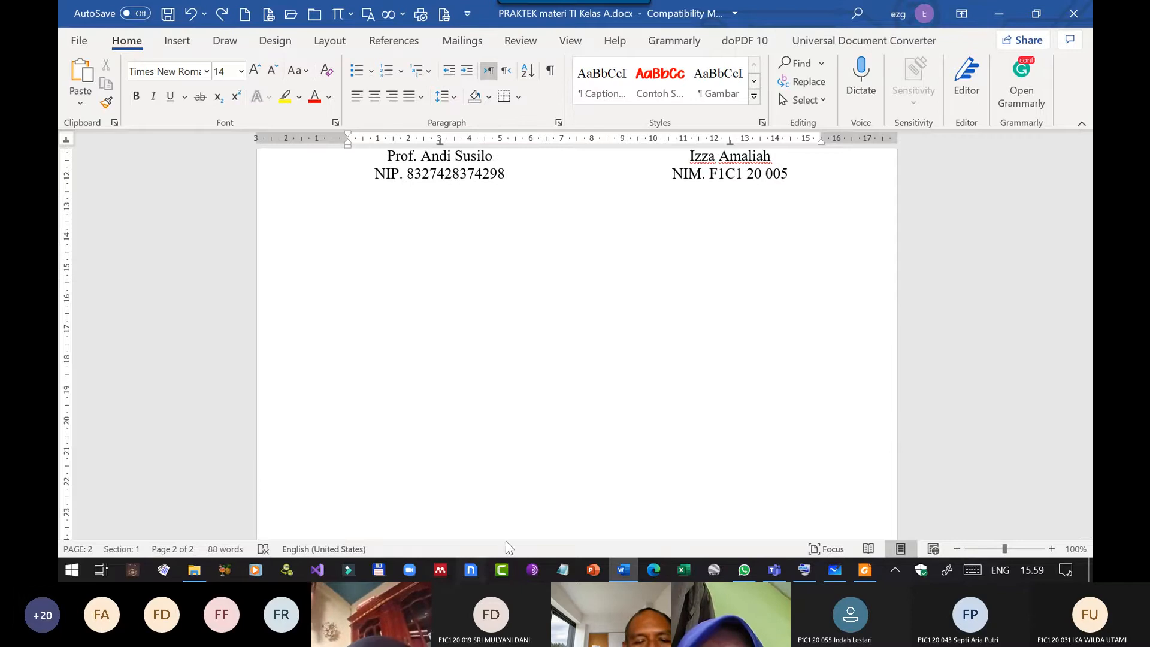
# Insert a page break after the NIM line of the signature block using the On-Screen Keyboard, then close the keyboard.
pyautogui.click(810, 566)
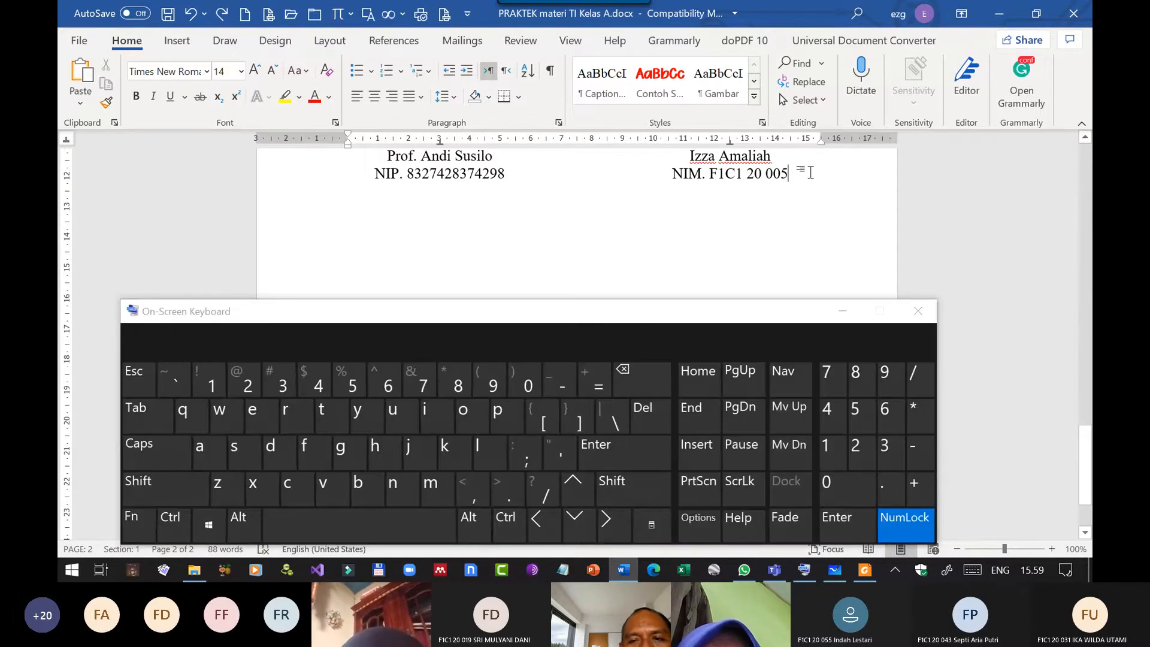
pyautogui.click(173, 524)
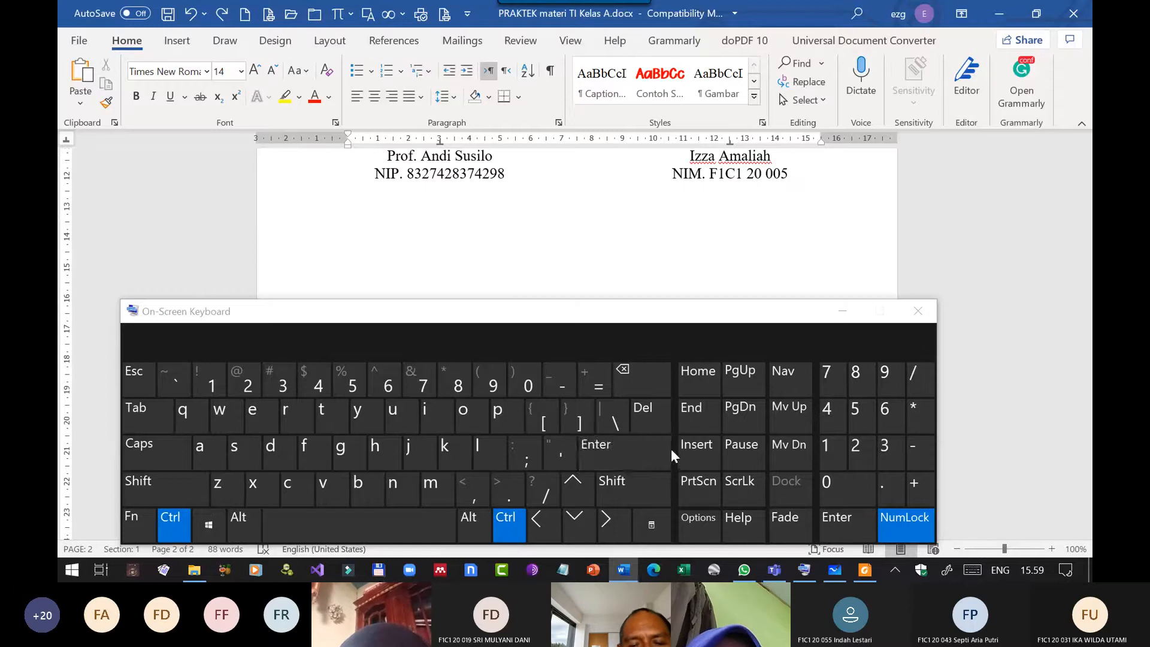
pyautogui.click(648, 441)
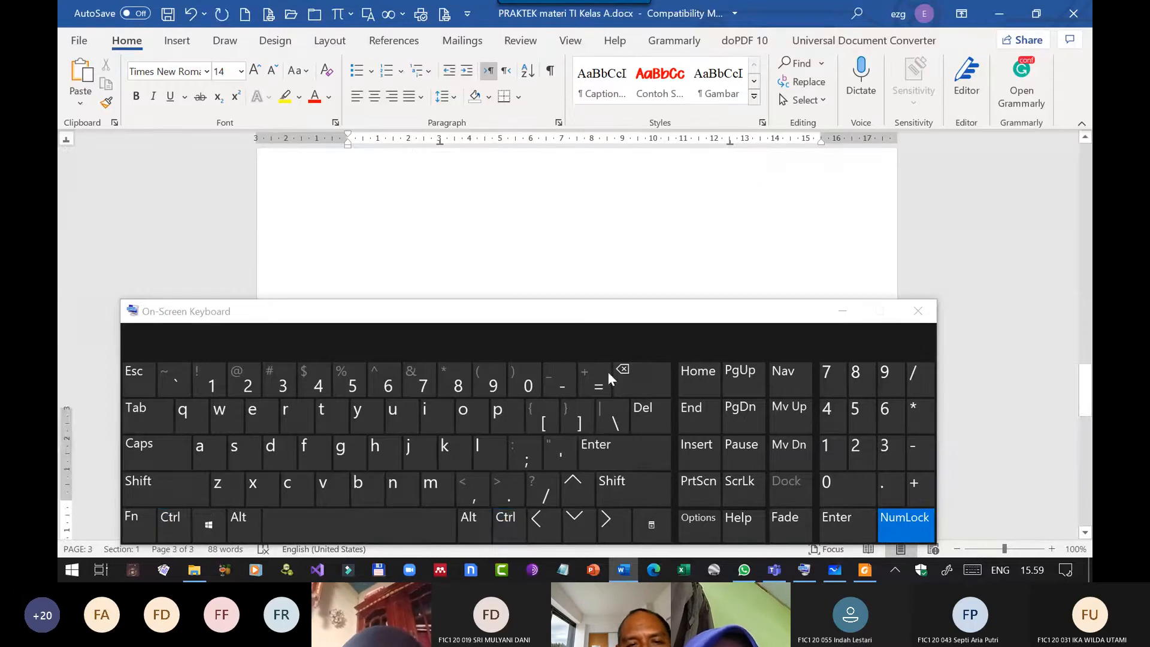
pyautogui.click(828, 309)
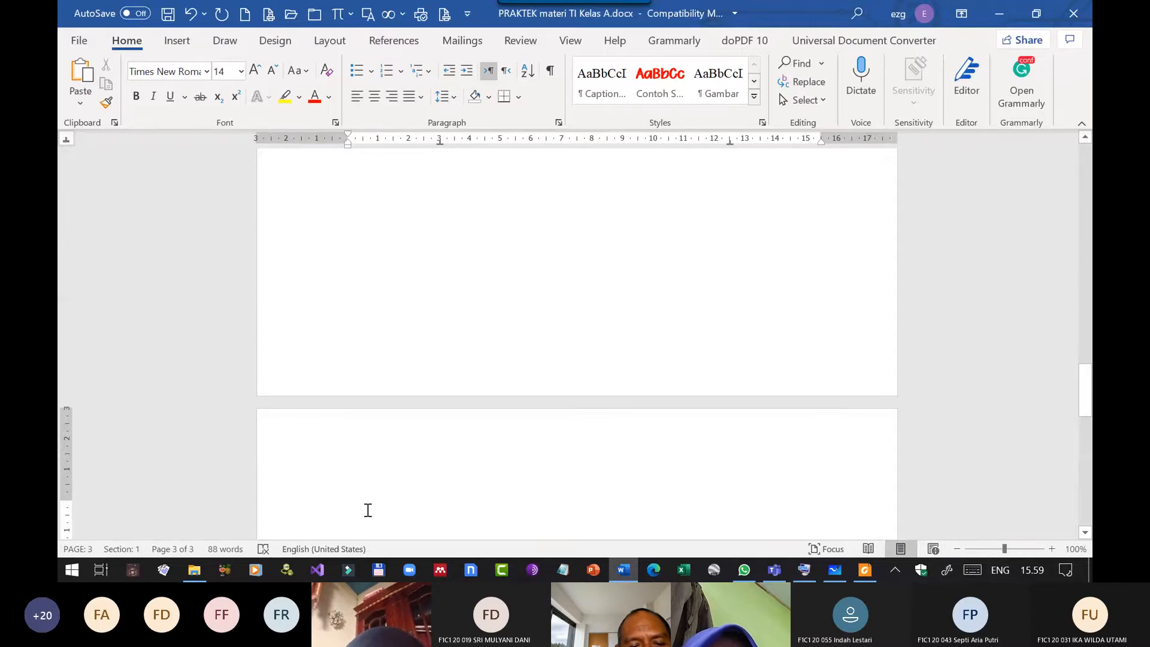
# Centre the first line of the new page 3 and enter the heading "Daftar Isi".
pyautogui.scroll(-3, 383, 490)
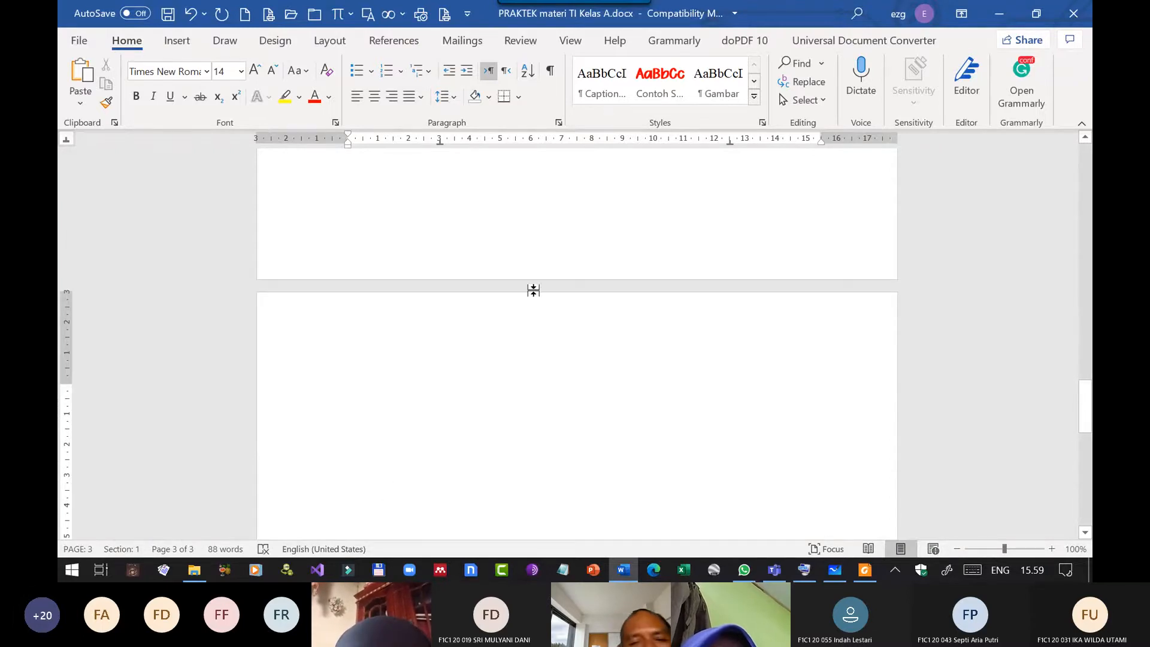
pyautogui.scroll(17, 447, 301)
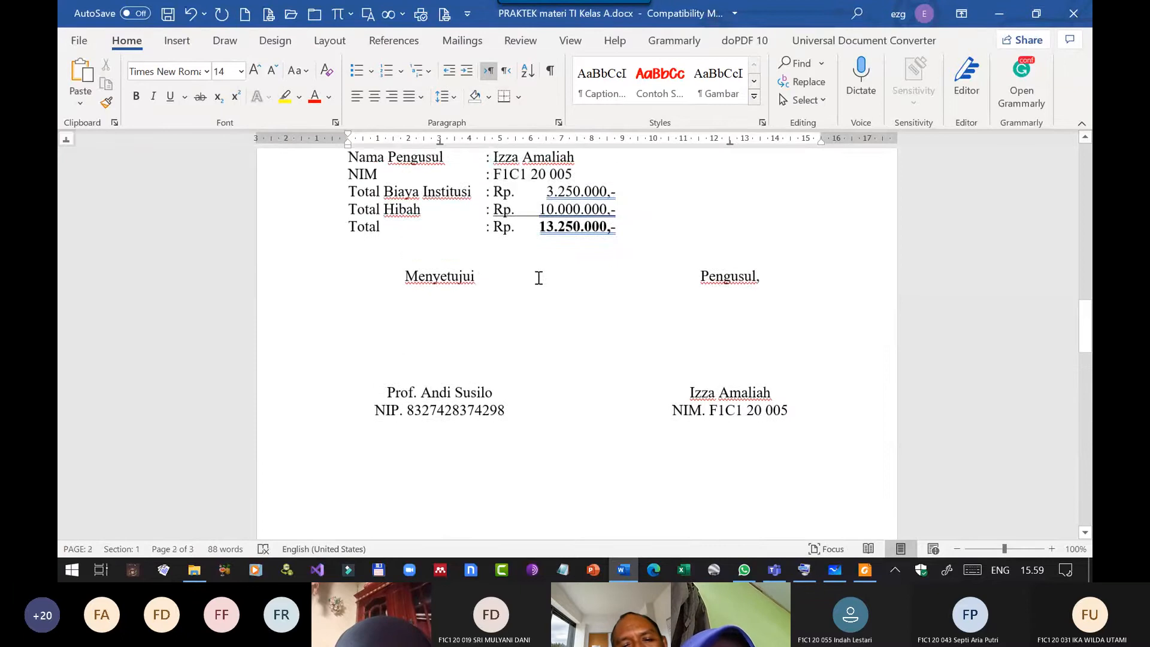
pyautogui.scroll(-17, 540, 278)
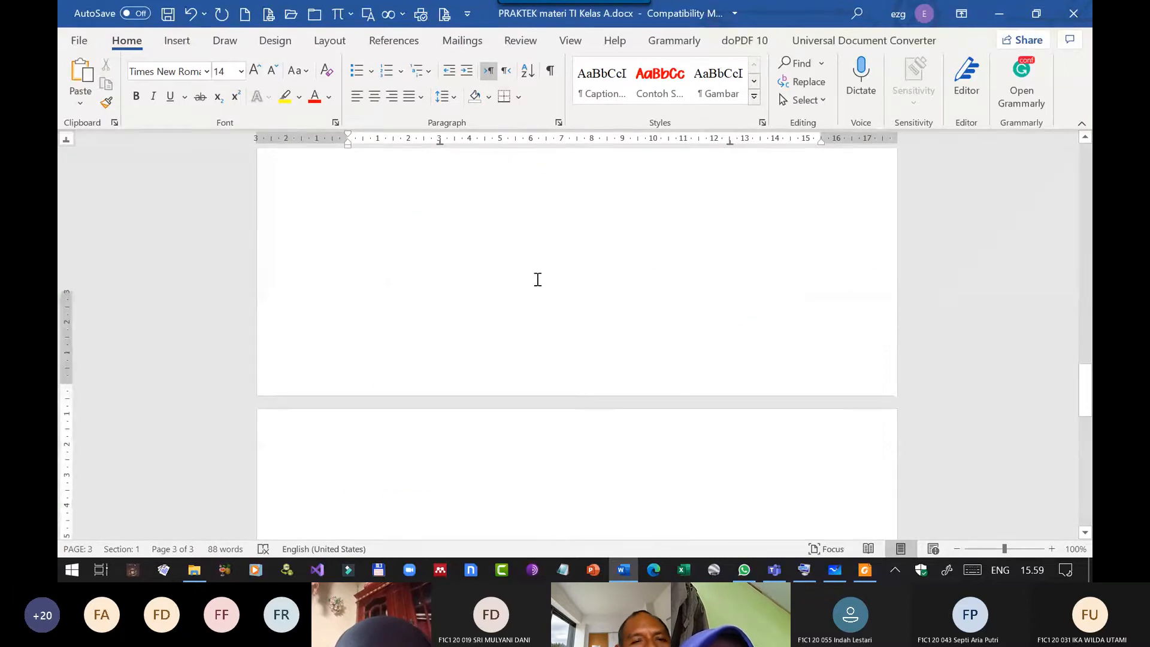
pyautogui.click(374, 101)
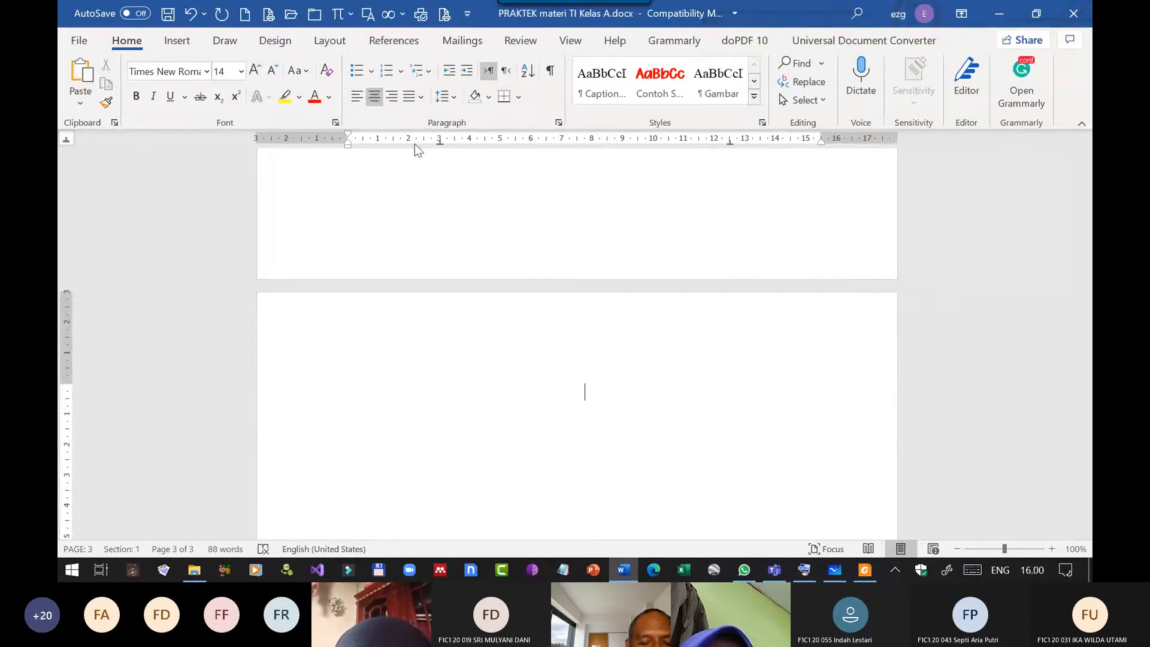
pyautogui.write('Da')
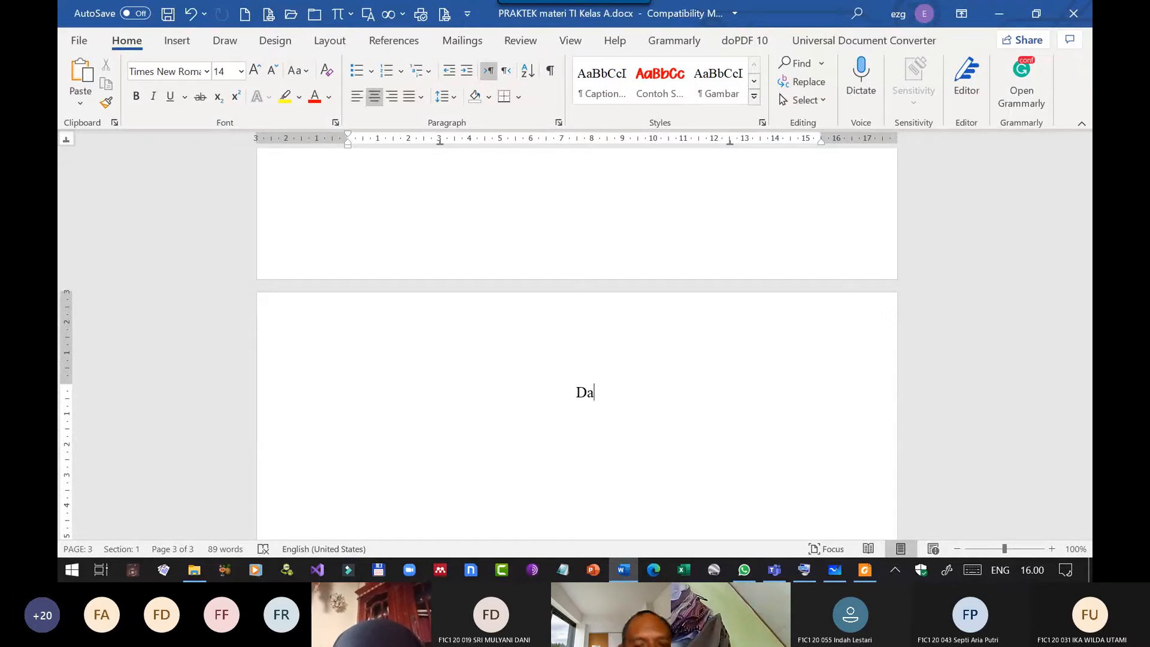
pyautogui.write('ftar Isi')
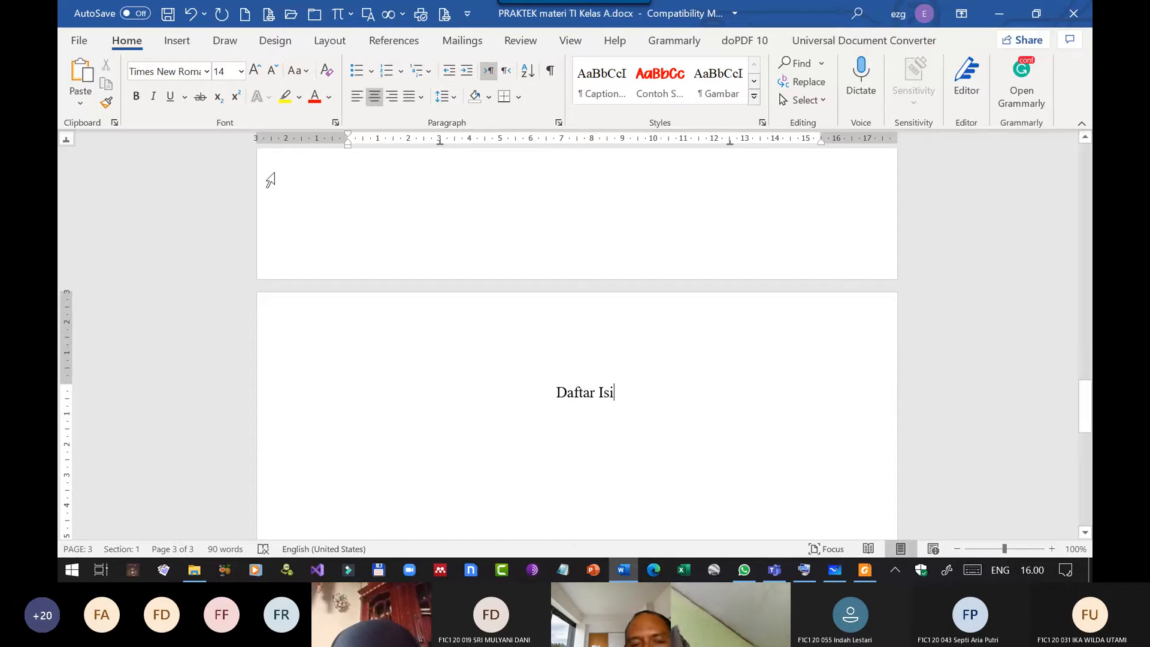
# Add a justified line below the Daftar Isi heading with the placeholder text "Isi nanti".
pyautogui.press('Return')
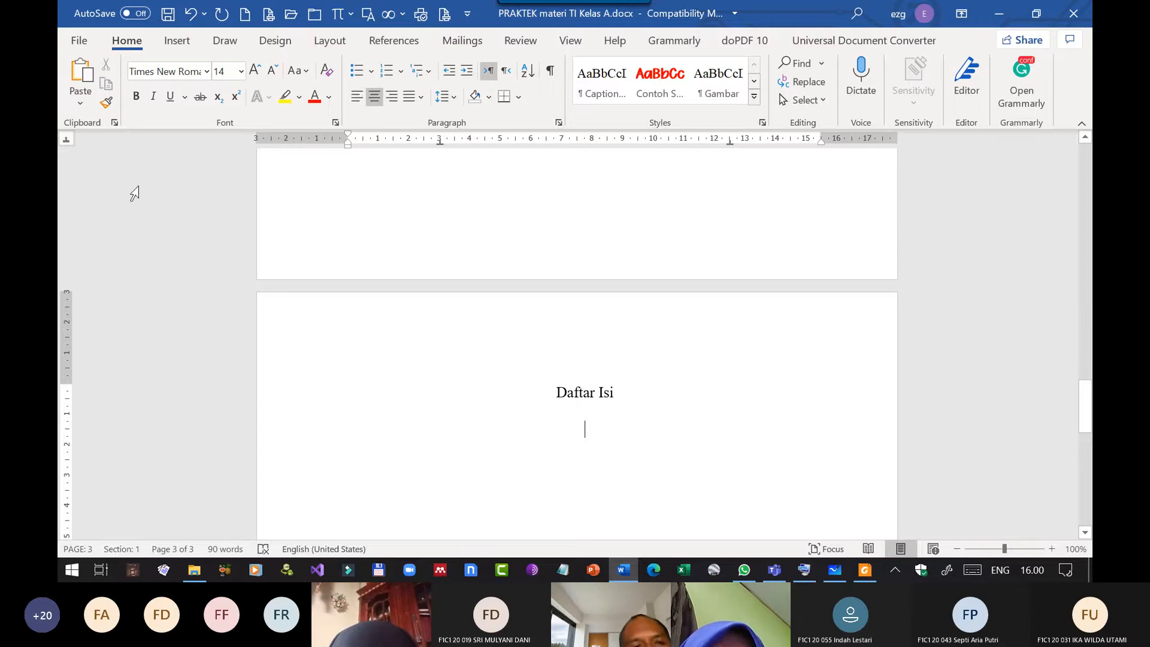
pyautogui.click(421, 97)
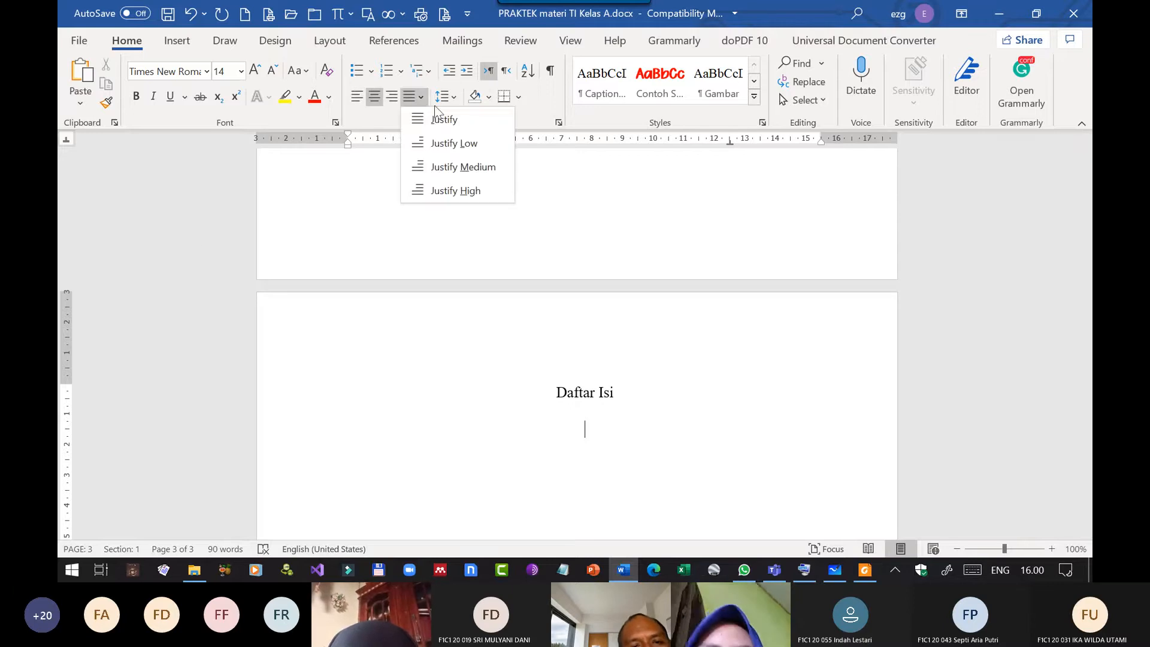
pyautogui.click(449, 124)
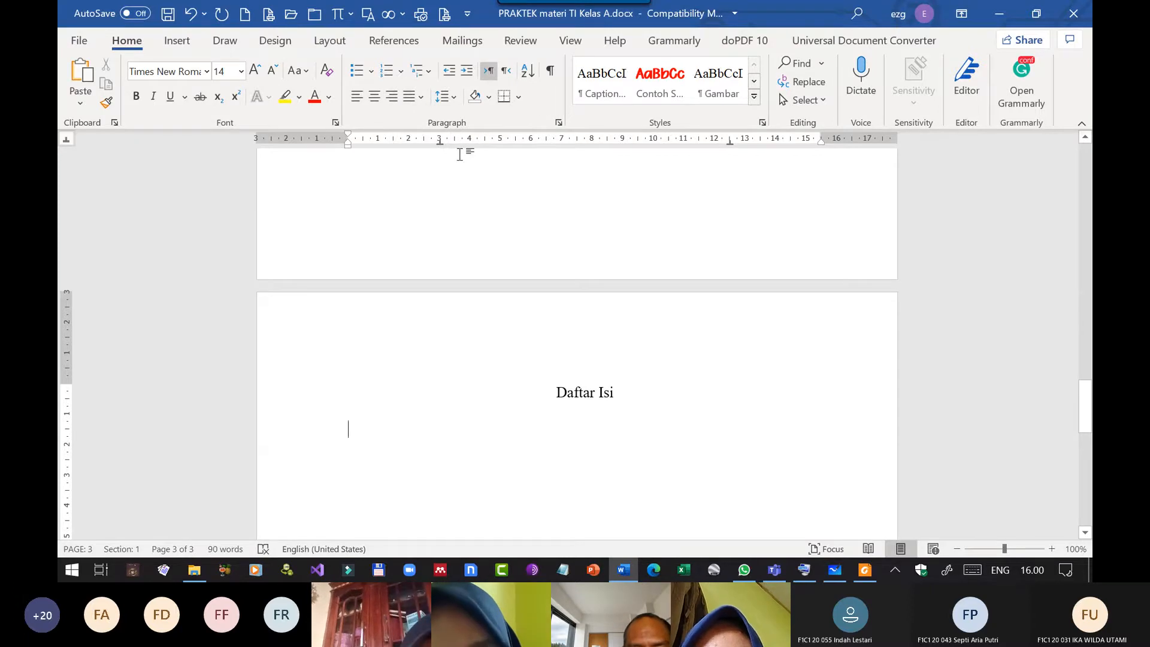
pyautogui.write('Isi nanti')
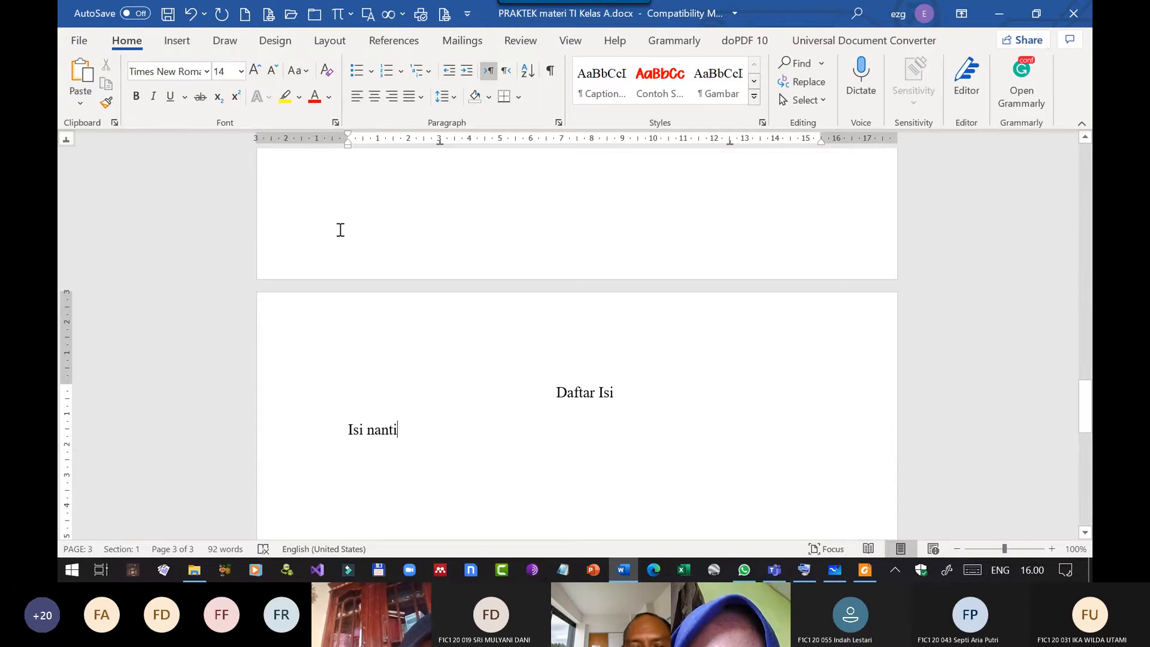
# Insert a page break after "Isi nanti" and enter the heading "Bab 1 Pendahuluan" on the new page.
pyautogui.hotkey('ctrl', 'Return')
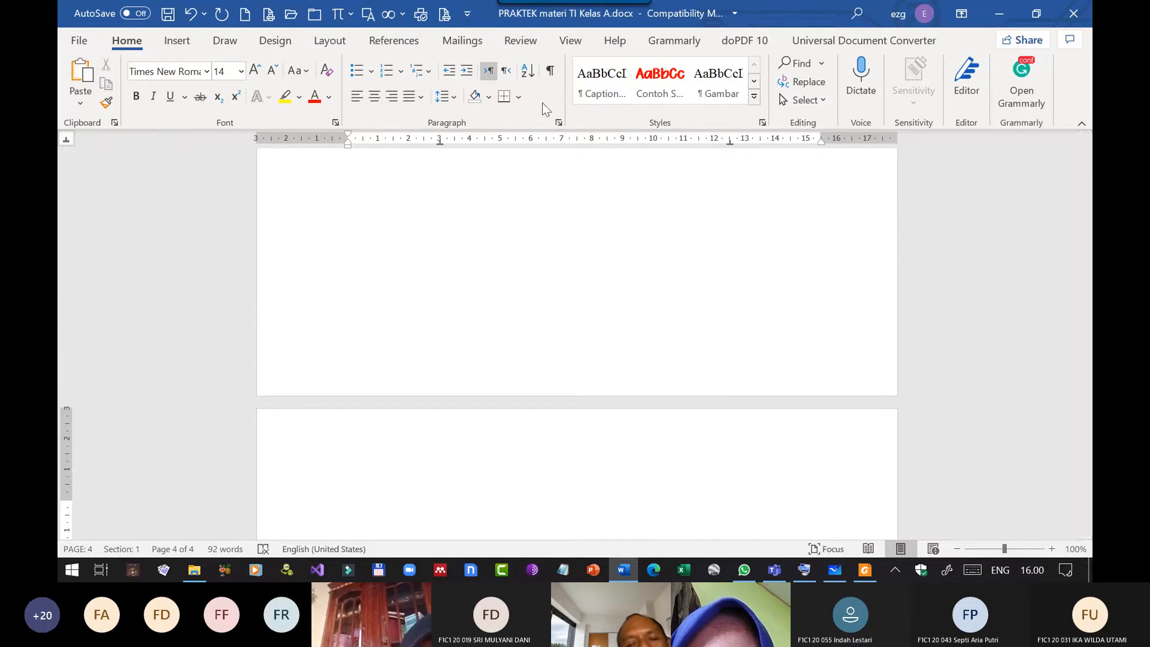
pyautogui.scroll(20, 334, 167)
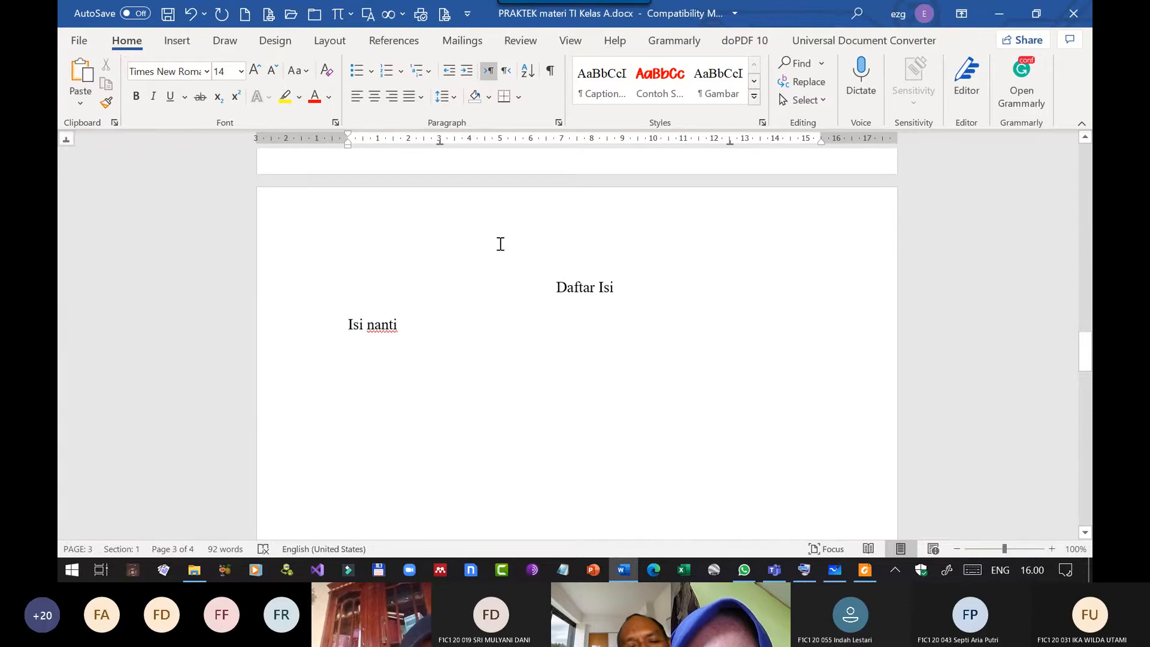
pyautogui.scroll(-10, 497, 244)
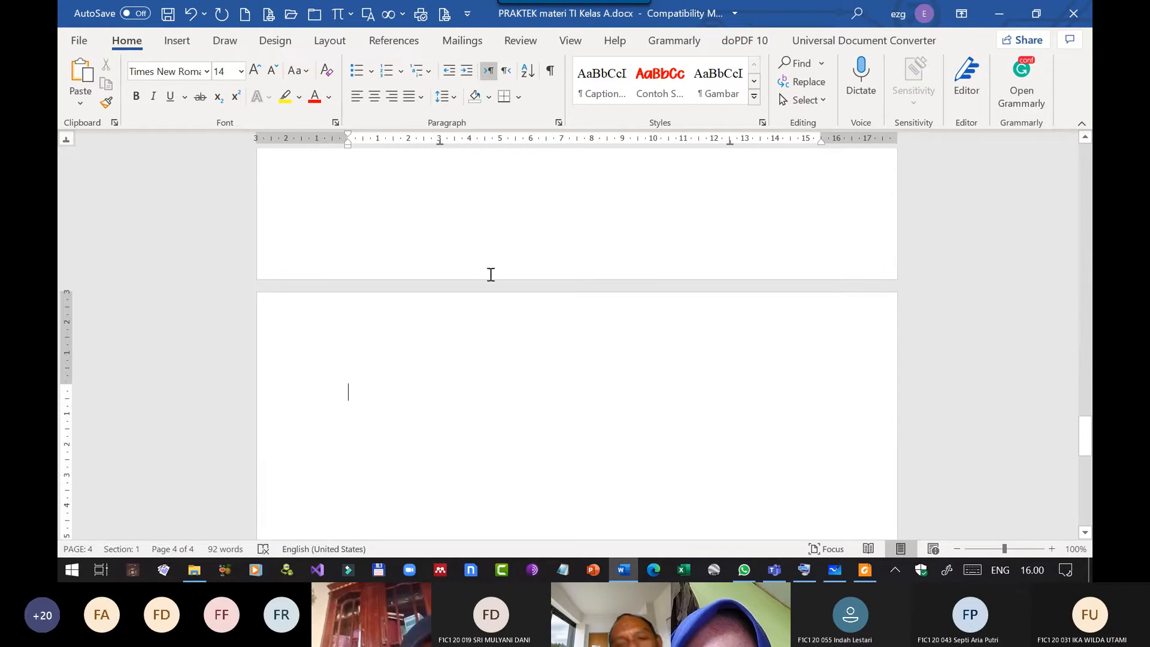
pyautogui.write('Bab')
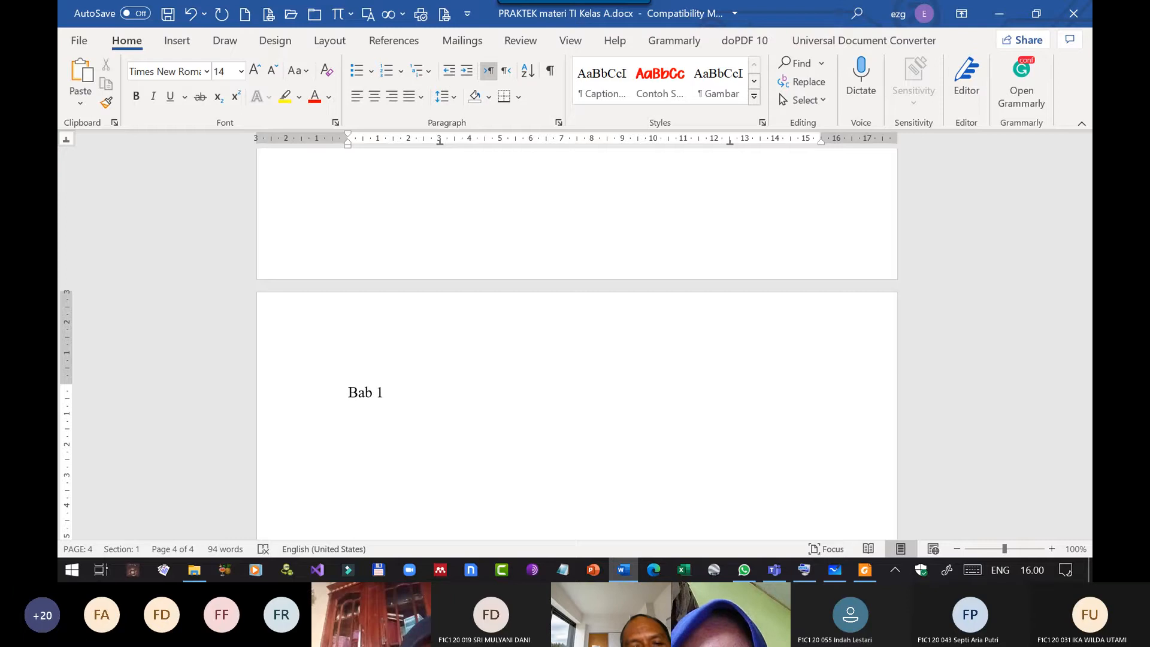
pyautogui.write(' 1')
pyautogui.press('Return')
pyautogui.press('BackSpace')
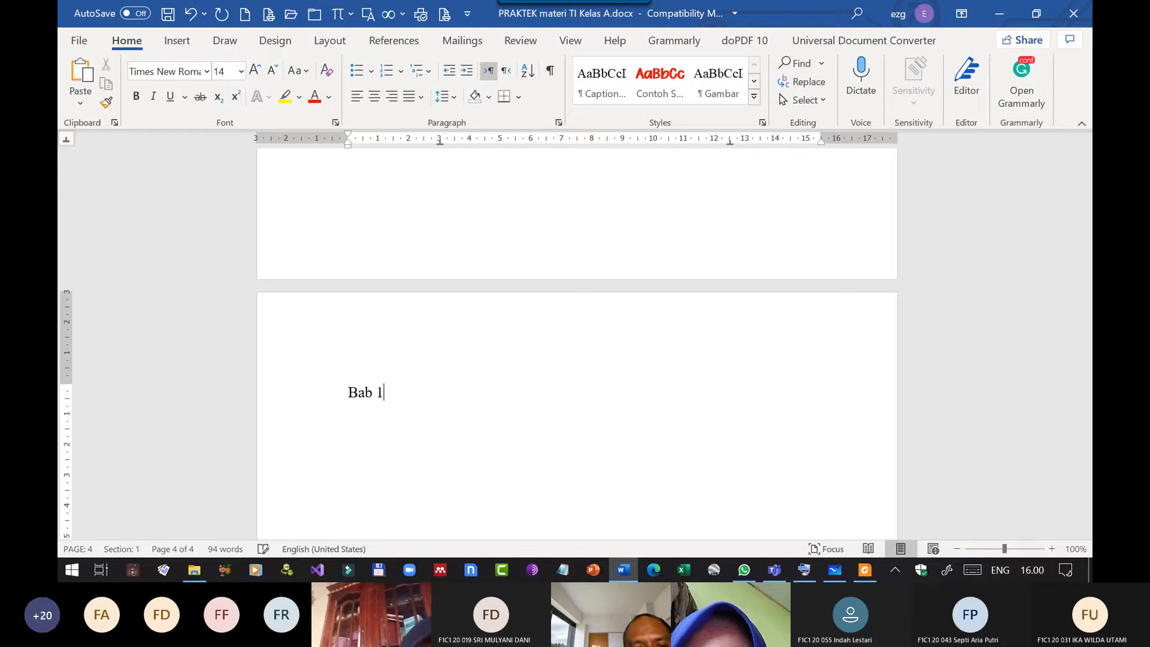
pyautogui.write('Pendahuluan')
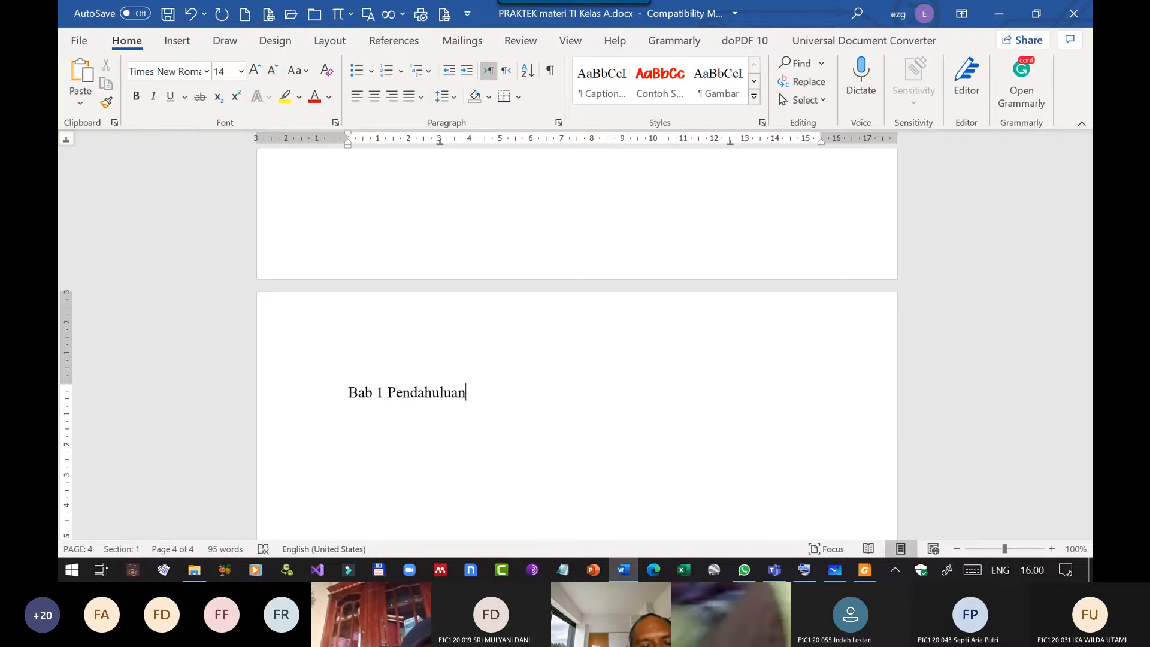
# Start a lettered list below the Bab 1 heading with the item "A. Pendahuluan".
pyautogui.press('Return')
pyautogui.write('1.')
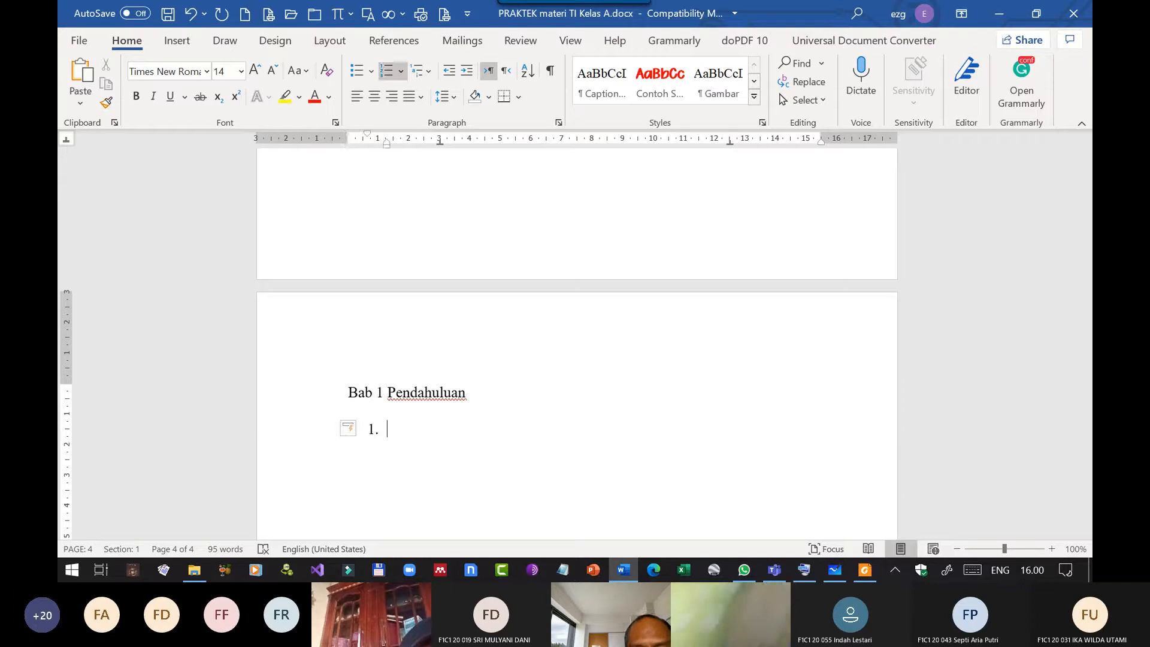
pyautogui.press('BackSpace')
pyautogui.press('BackSpace')
pyautogui.write('A')
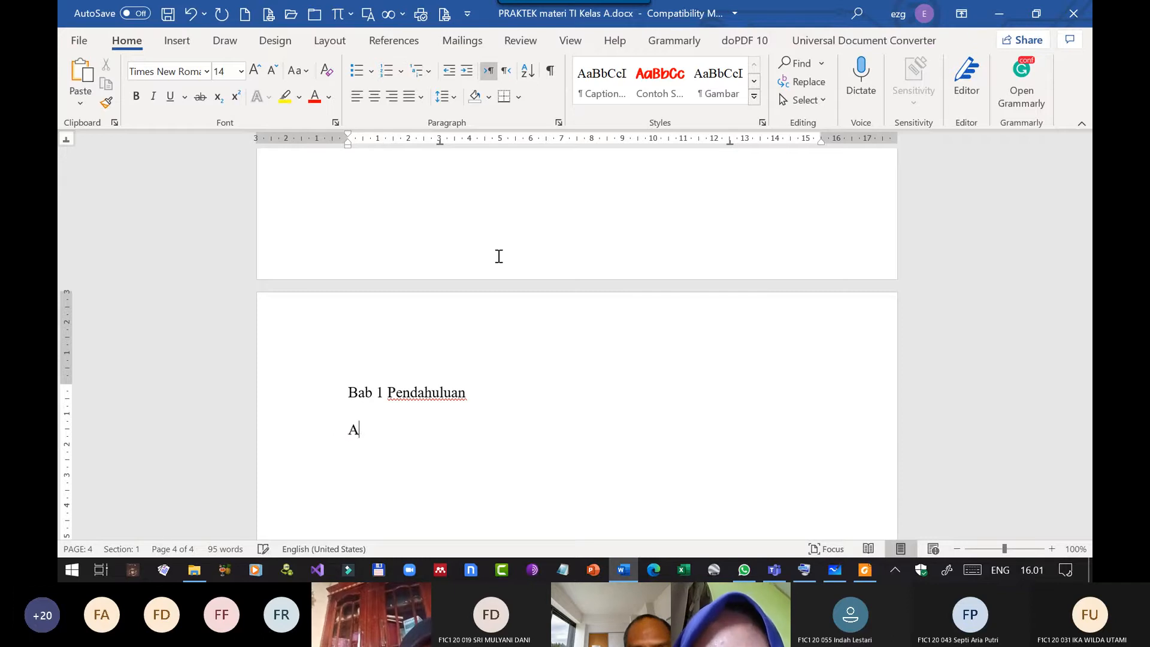
pyautogui.write('. ')
pyautogui.write('d')
pyautogui.press('BackSpace')
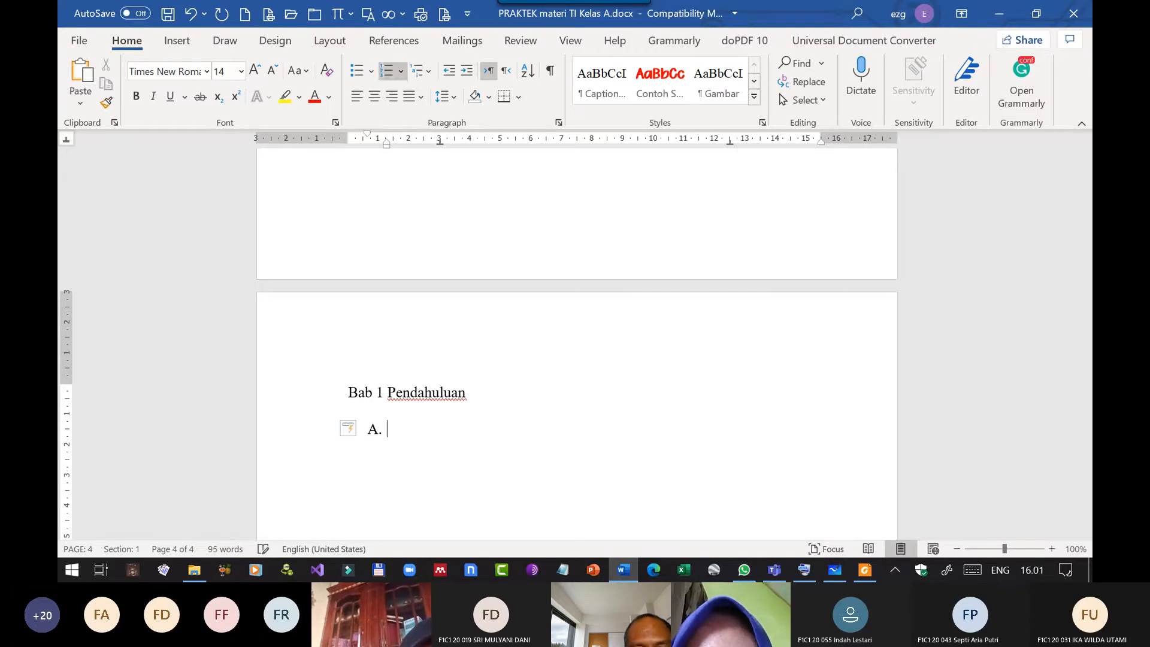
pyautogui.write('Ped')
pyautogui.press('BackSpace')
pyautogui.write('d')
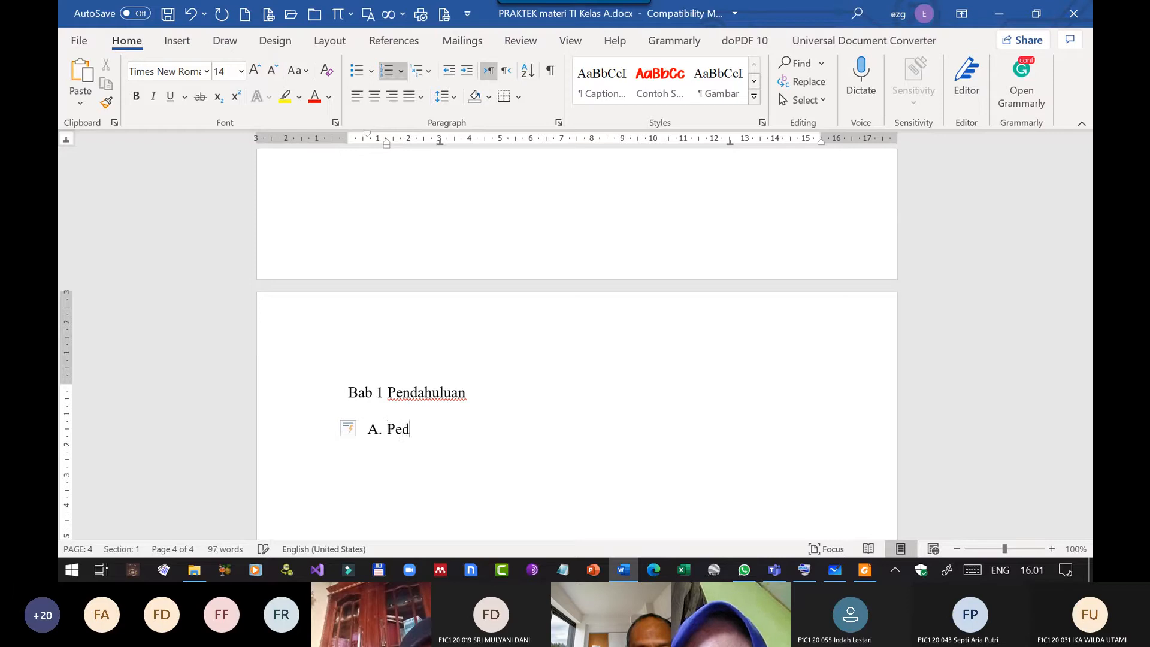
pyautogui.press('BackSpace')
pyautogui.write('ndahulua')
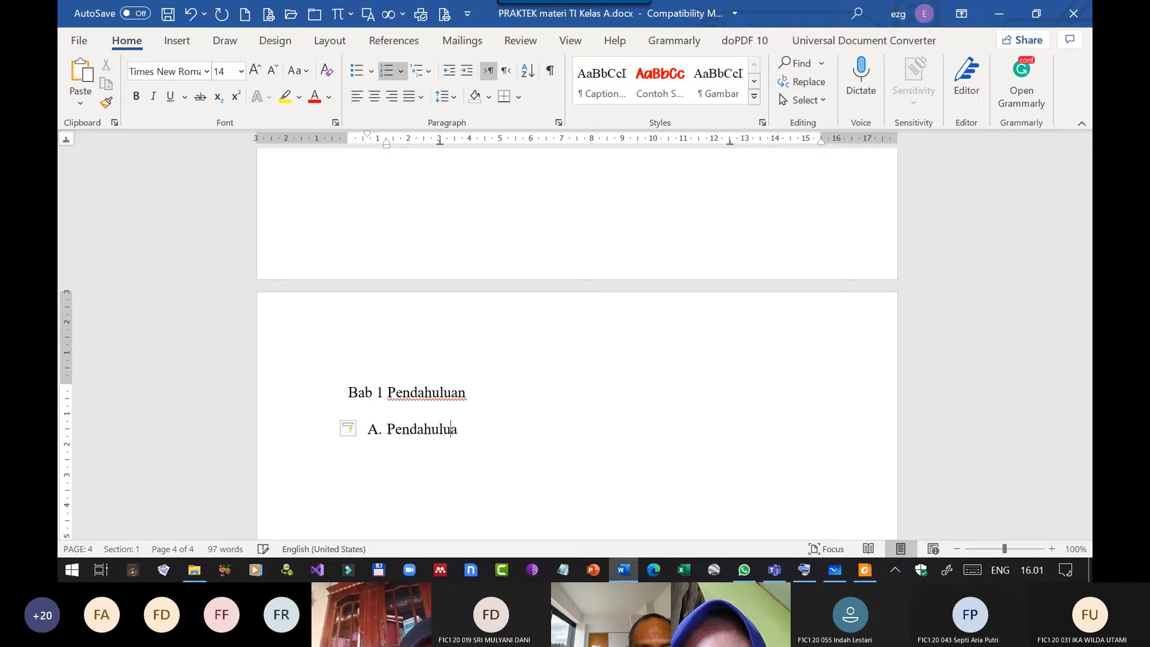
pyautogui.write('n')
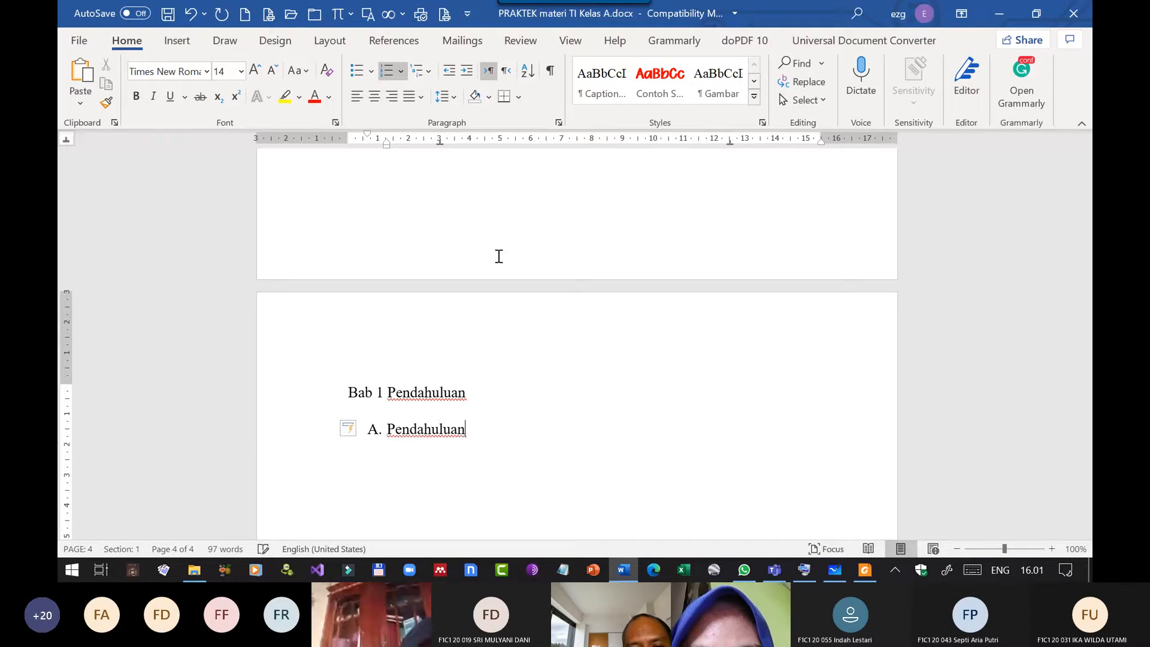
# Add a second item B to the lettered list with the text "Rumus".
pyautogui.press('Return')
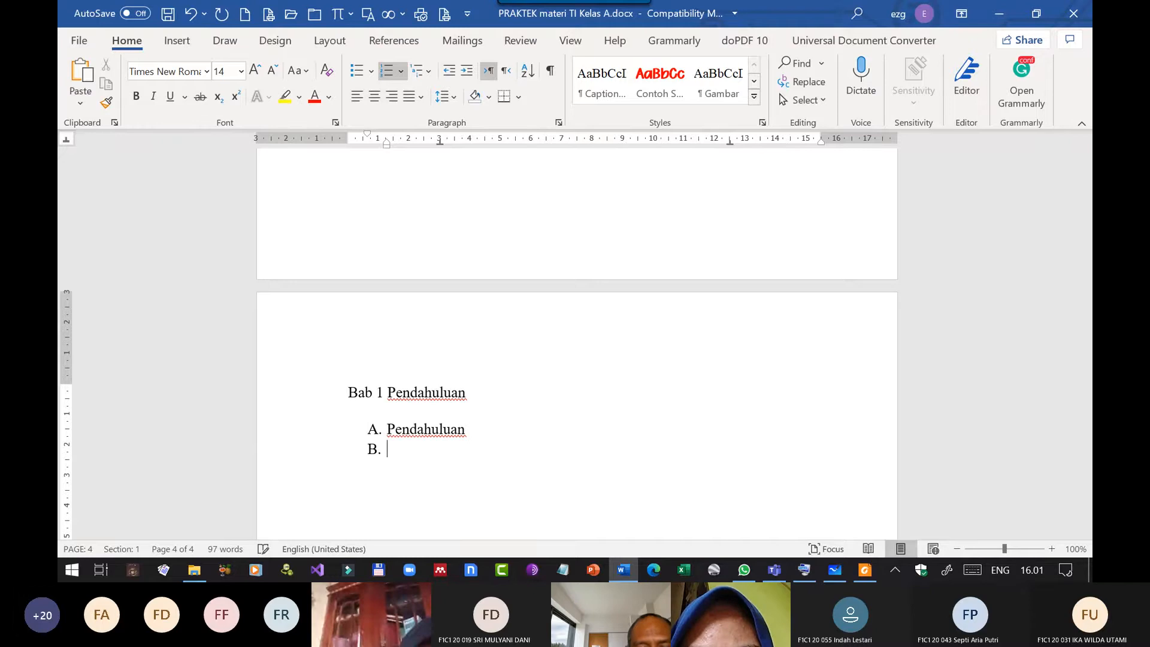
pyautogui.write('Rumusn')
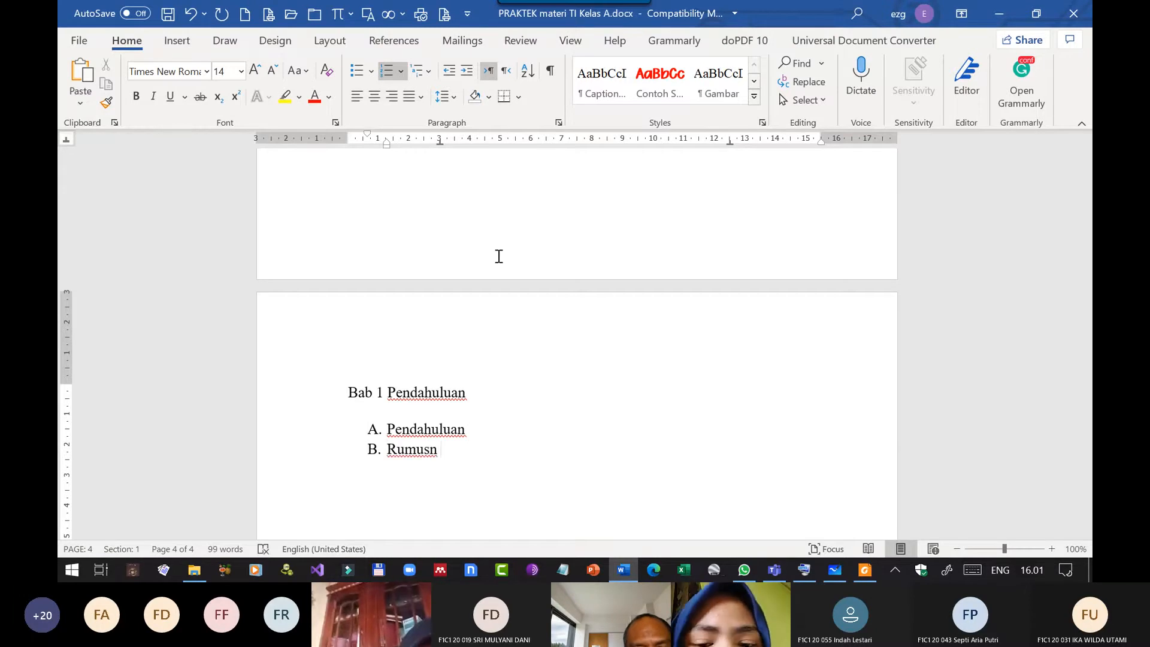
pyautogui.press('BackSpace')
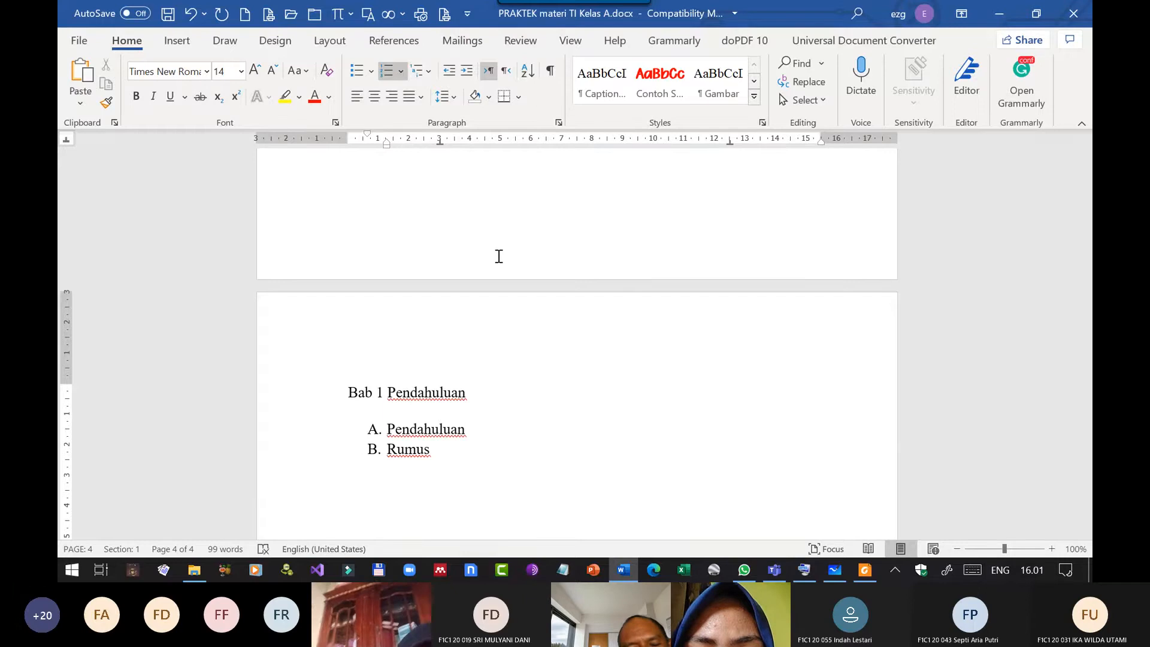
# Change list item A to "Latar Belakang" and complete item B as "Rumusan Masalah" below the Bab 1 heading.
pyautogui.press('Up')
pyautogui.press('Right')
pyautogui.press('Right')
pyautogui.press('Right')
pyautogui.press('Right')
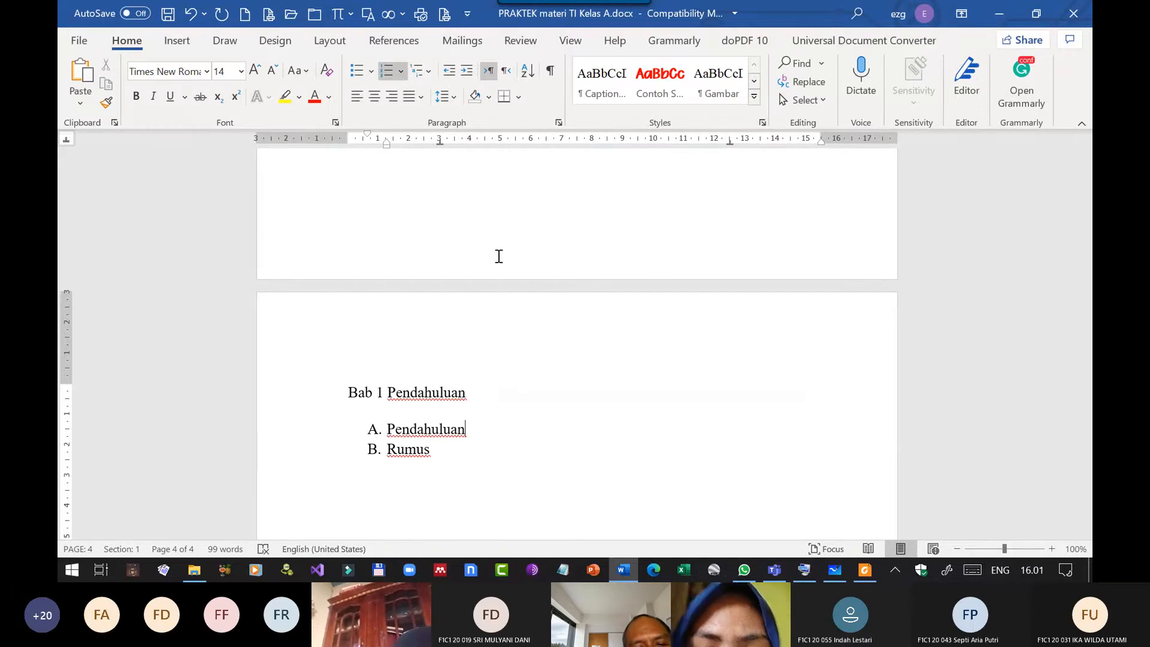
pyautogui.hotkey('shift', 'Home')
pyautogui.write('Lata')
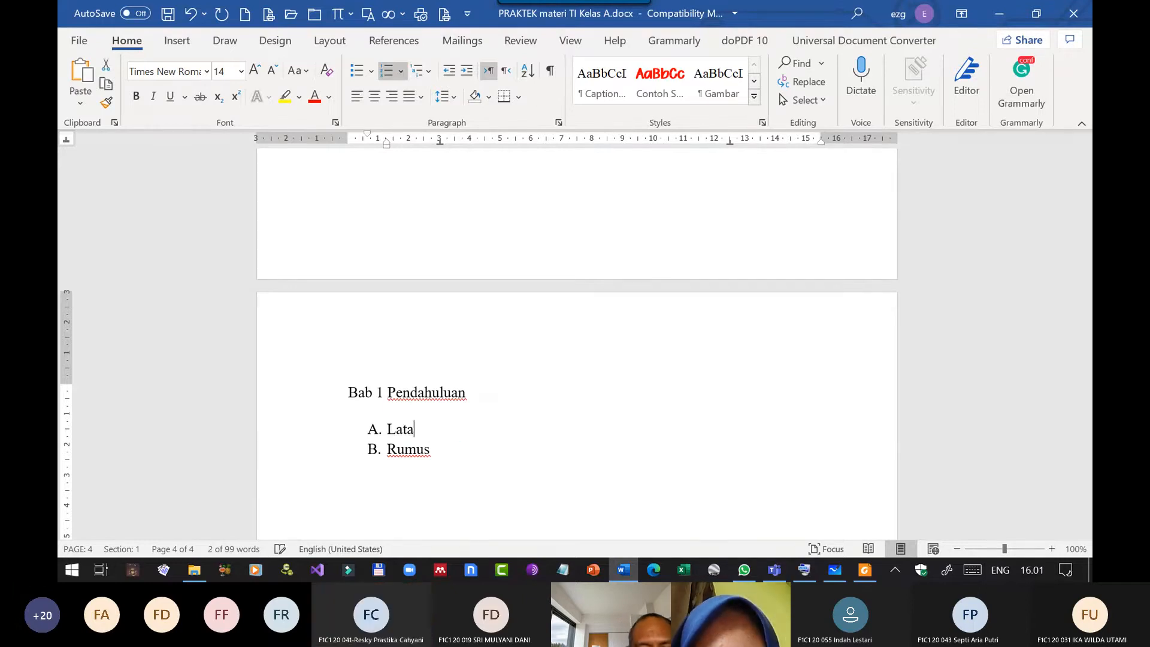
pyautogui.write('r Belakang')
pyautogui.press('Down')
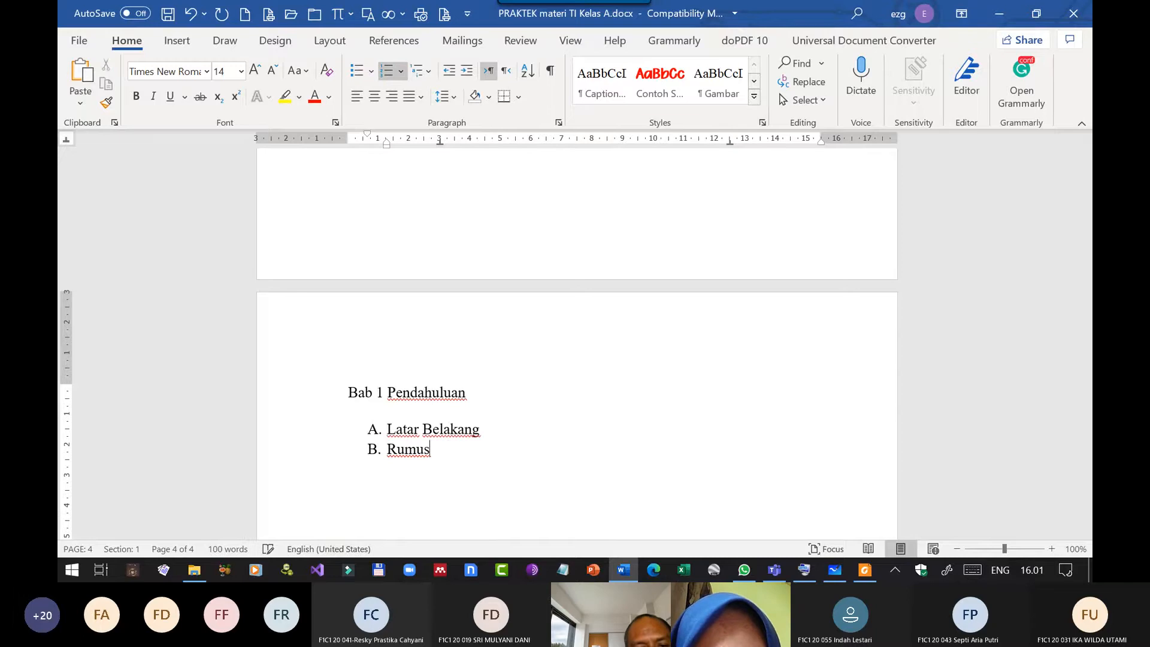
pyautogui.write('an Masalah')
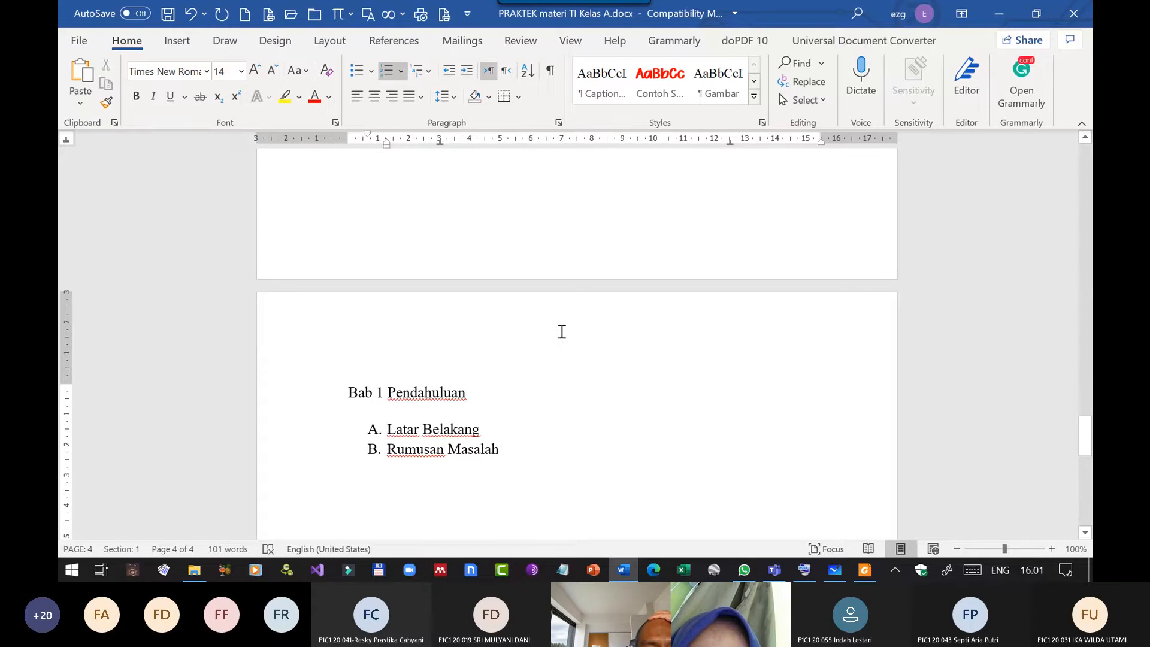
# Open the footer of the Bab 1 page directly from the page's lower margin and return to the body text.
pyautogui.scroll(-10, 561, 331)
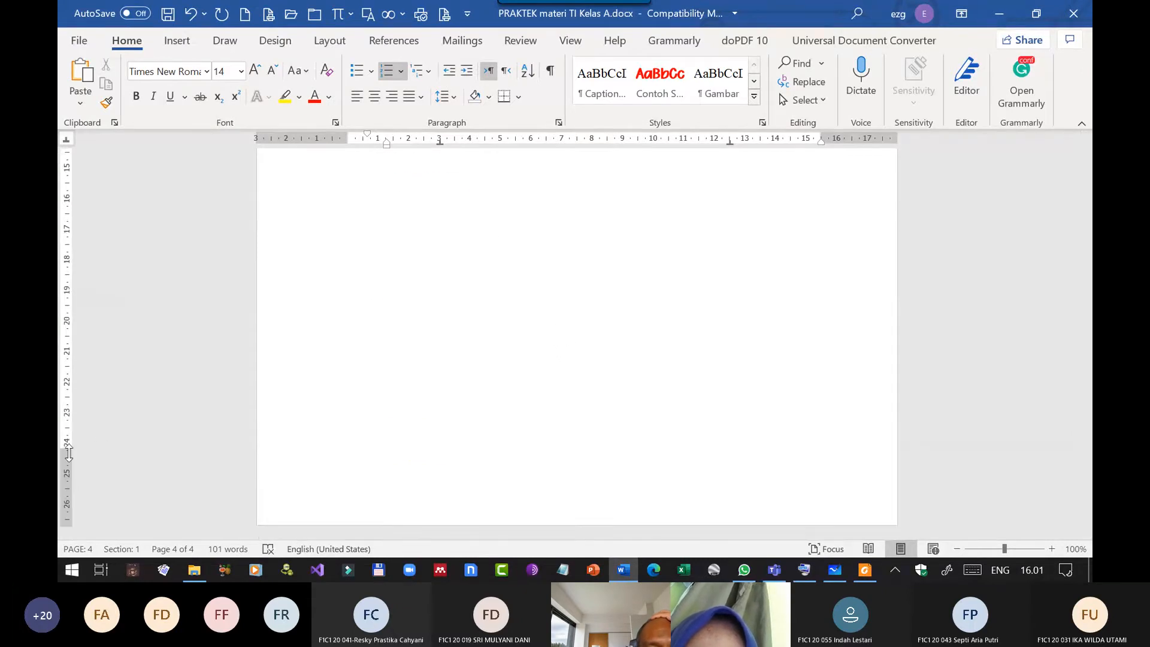
pyautogui.moveTo(70, 449); pyautogui.dragTo(69, 453)
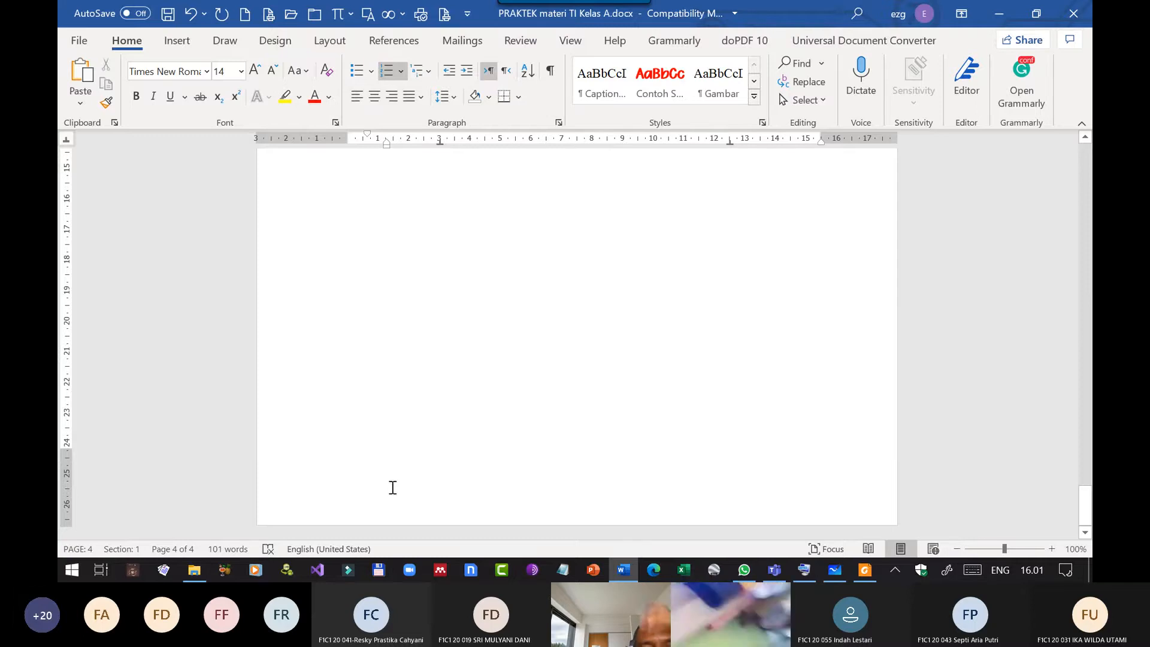
pyautogui.doubleClick(578, 492)
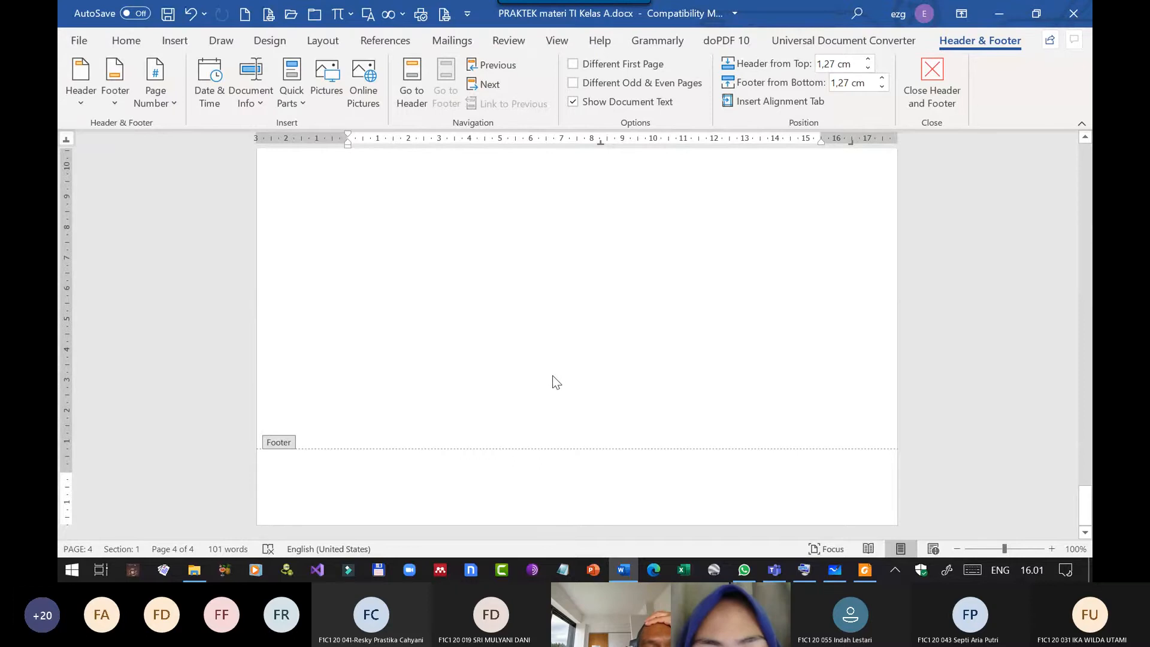
pyautogui.click(934, 85)
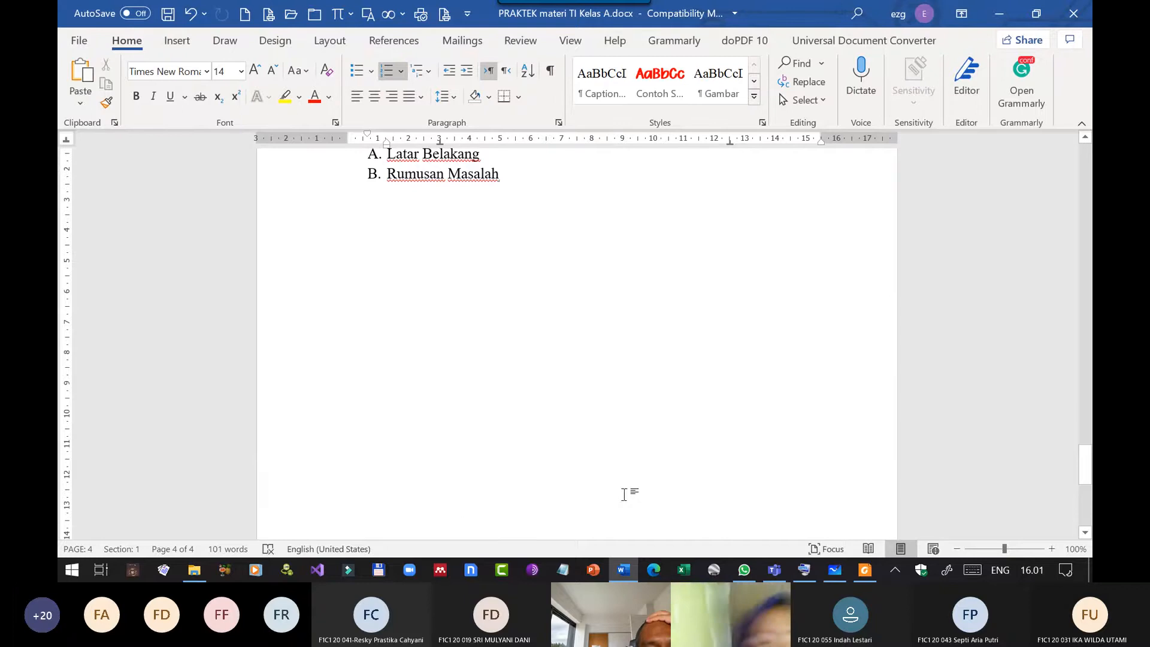
# Open the Bab 1 page's footer with the Edit Footer command and close it again.
pyautogui.scroll(-7, 536, 347)
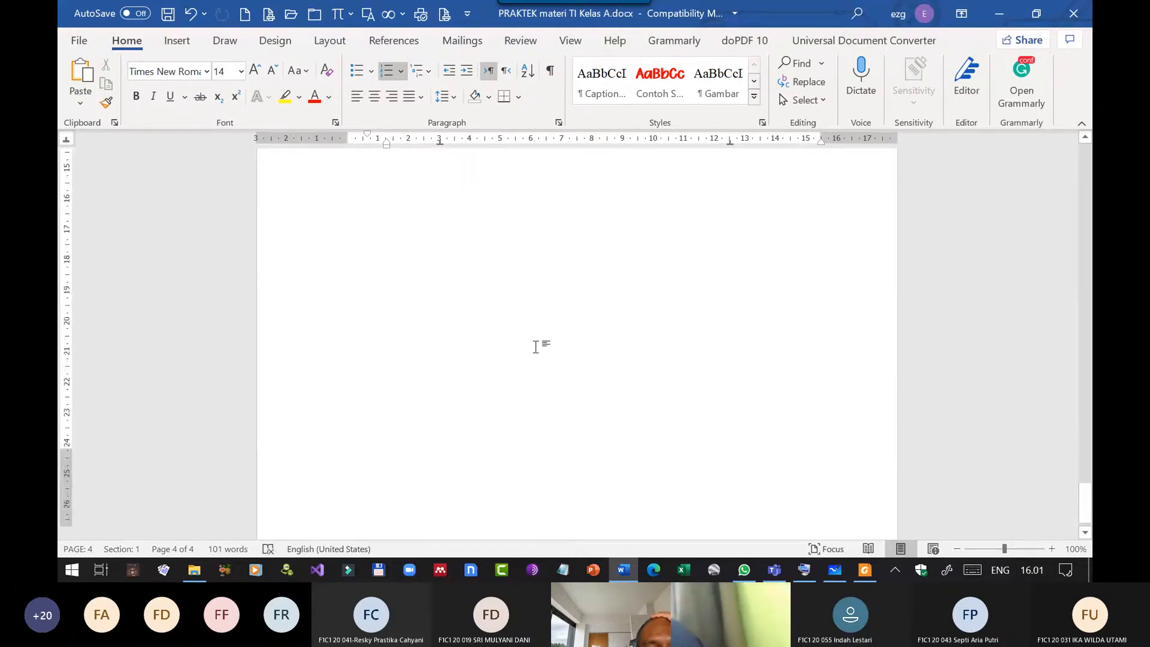
pyautogui.scroll(-1, 535, 346)
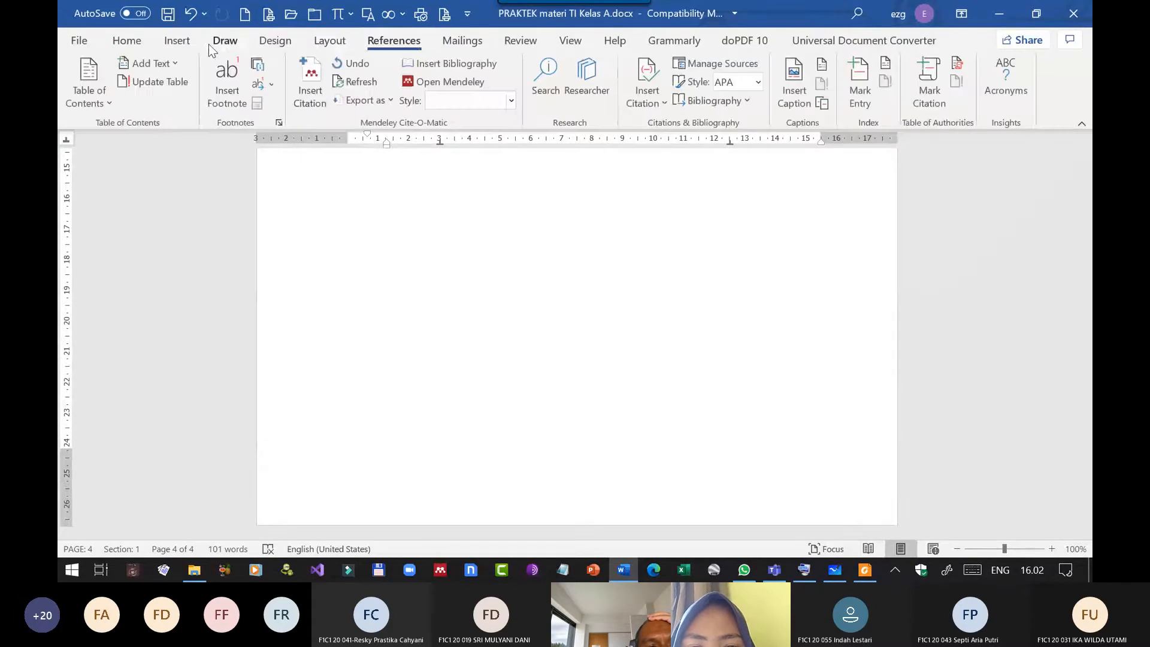
pyautogui.click(177, 43)
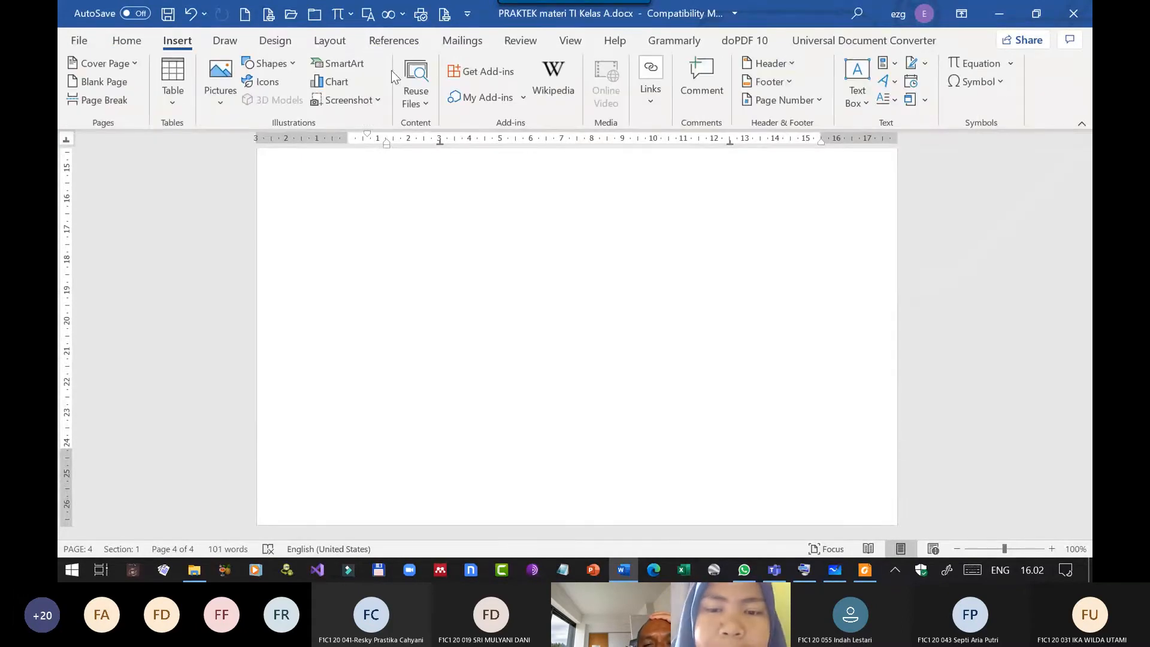
pyautogui.click(776, 82)
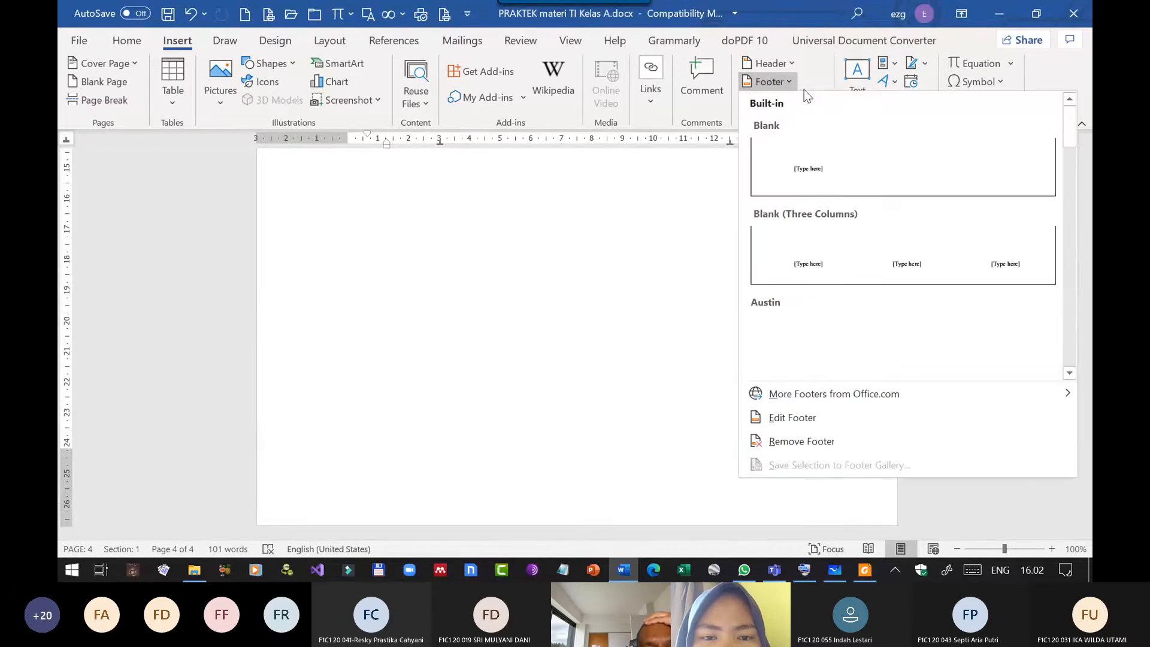
pyautogui.click(806, 422)
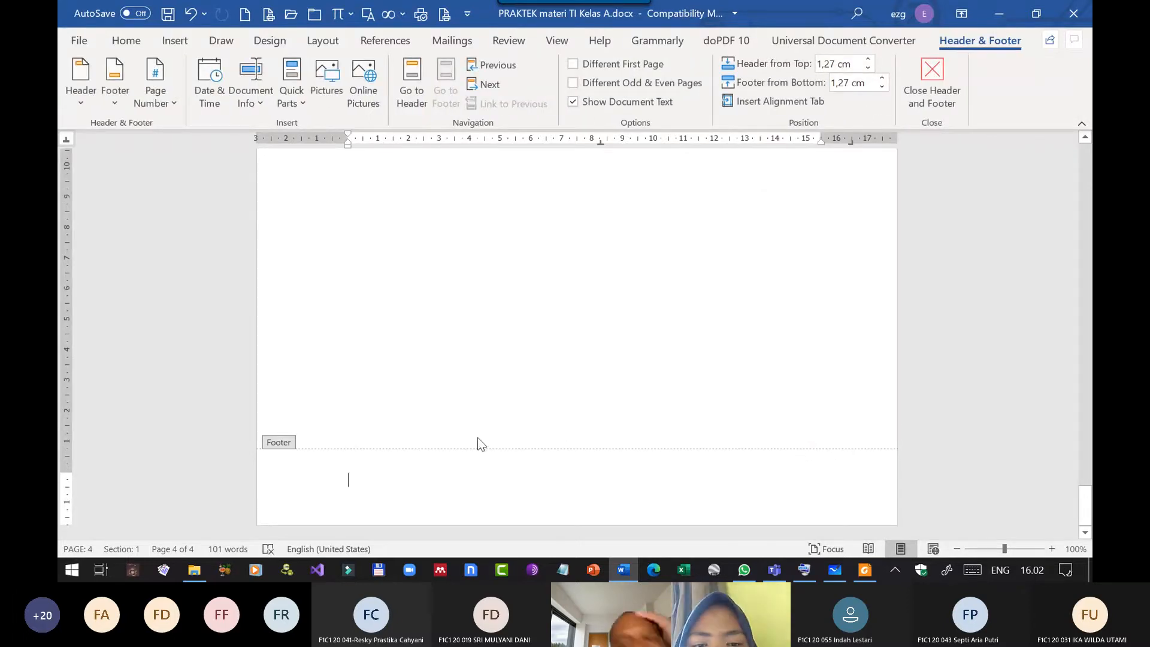
pyautogui.click(924, 107)
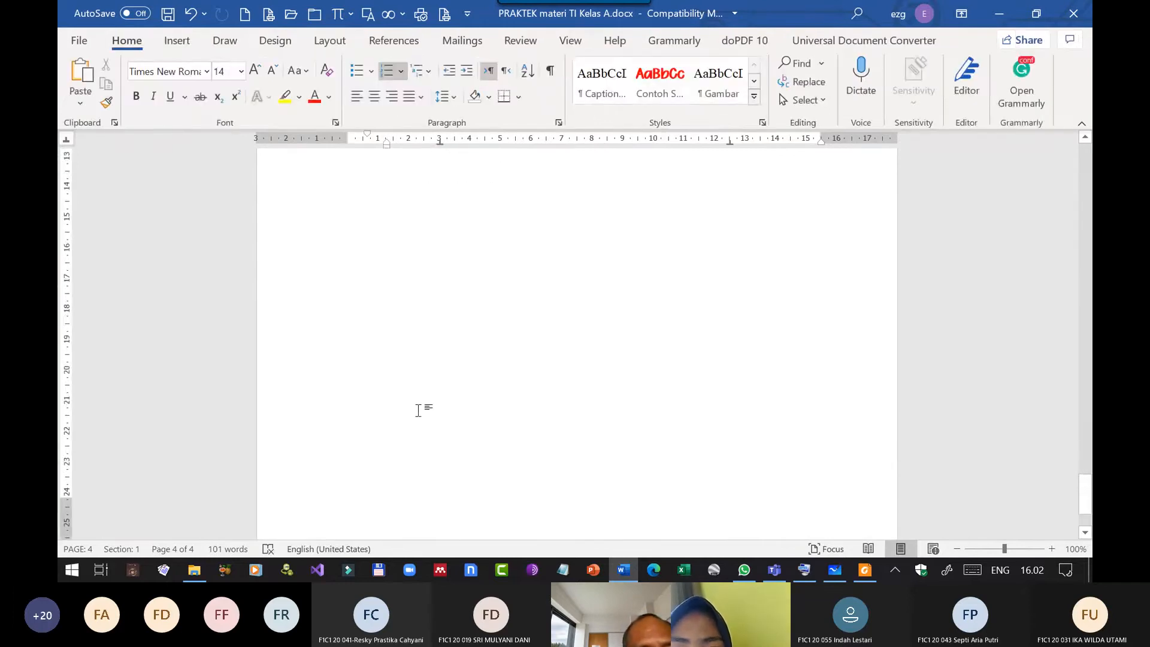
# Reopen the Bab 1 page's footer for editing and place the insertion point at its right-aligned tab stop.
pyautogui.scroll(-1, 418, 410)
pyautogui.doubleClick(400, 480)
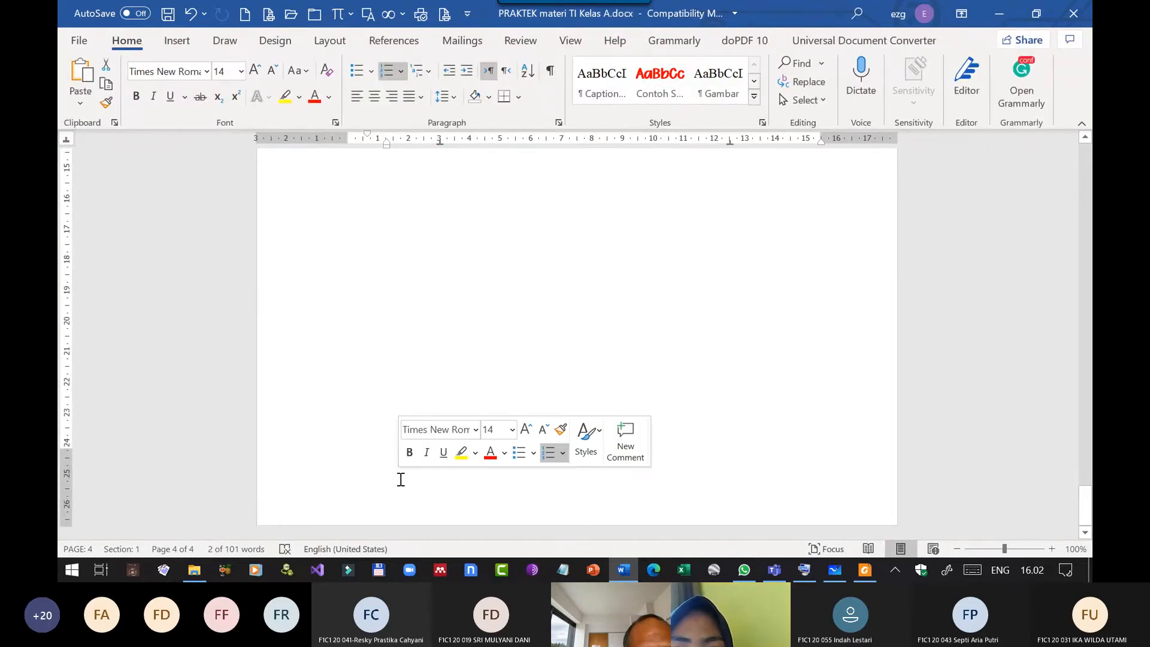
pyautogui.click(681, 455)
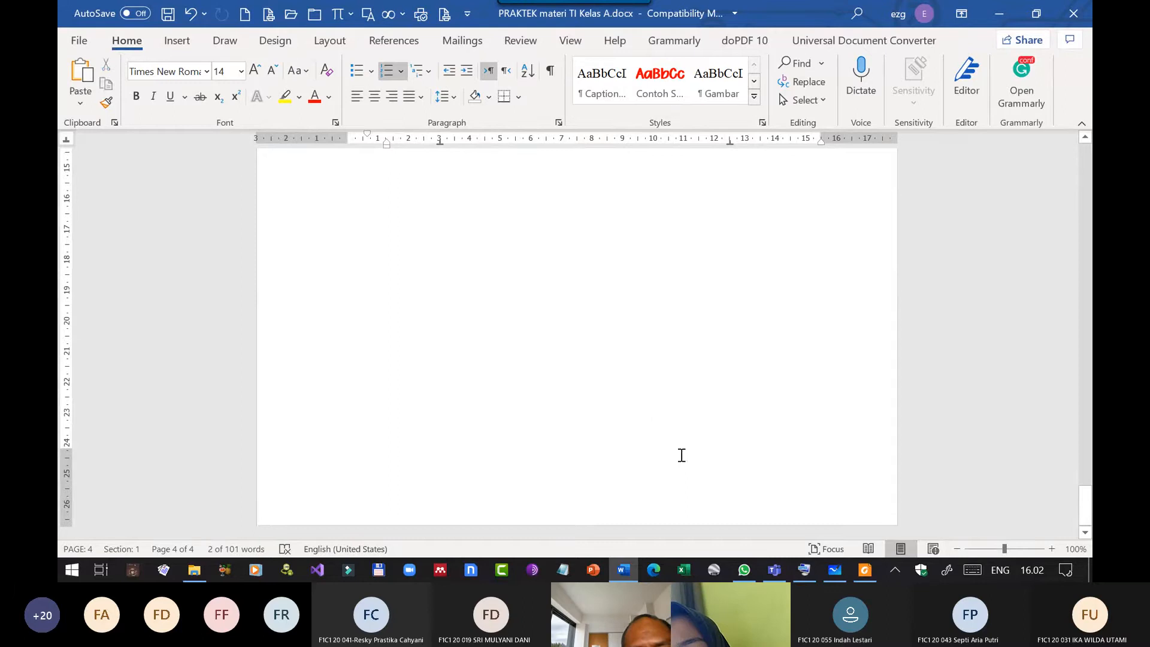
pyautogui.doubleClick(450, 473)
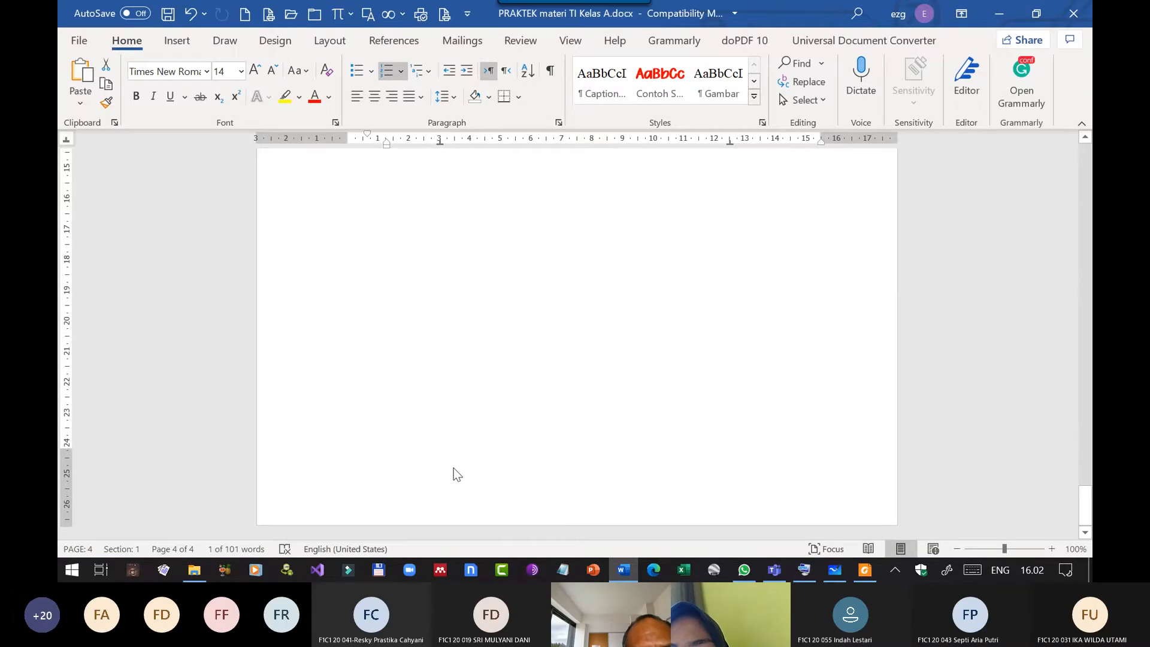
pyautogui.doubleClick(454, 470)
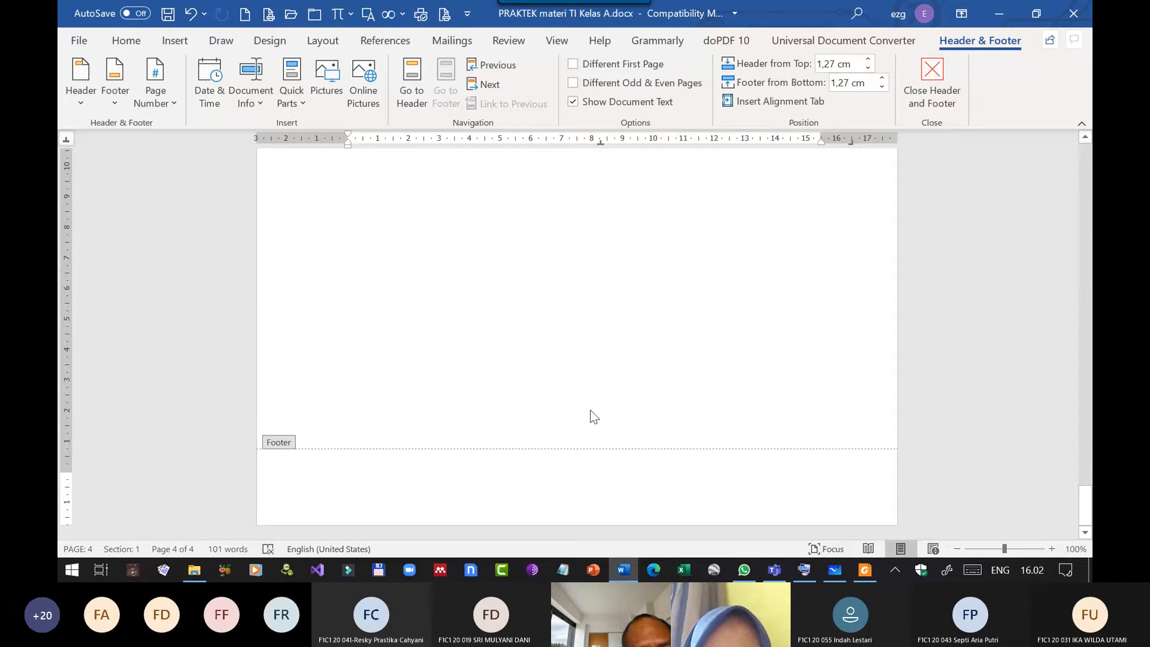
pyautogui.hotkey('ctrl', 'z')
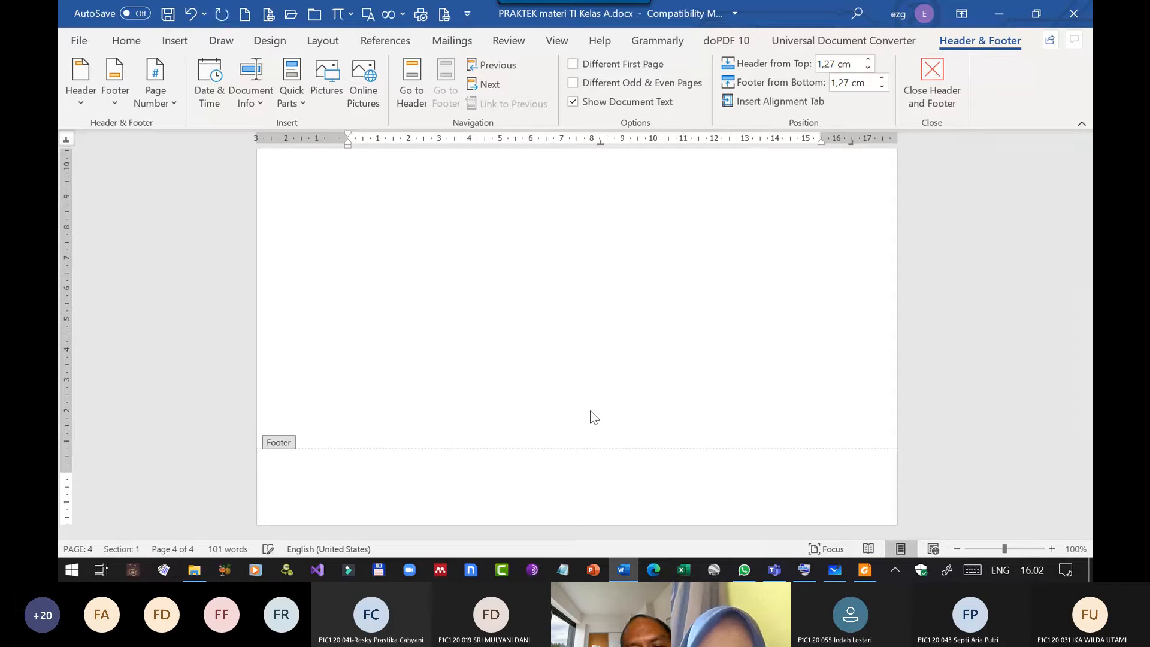
pyautogui.click(829, 470)
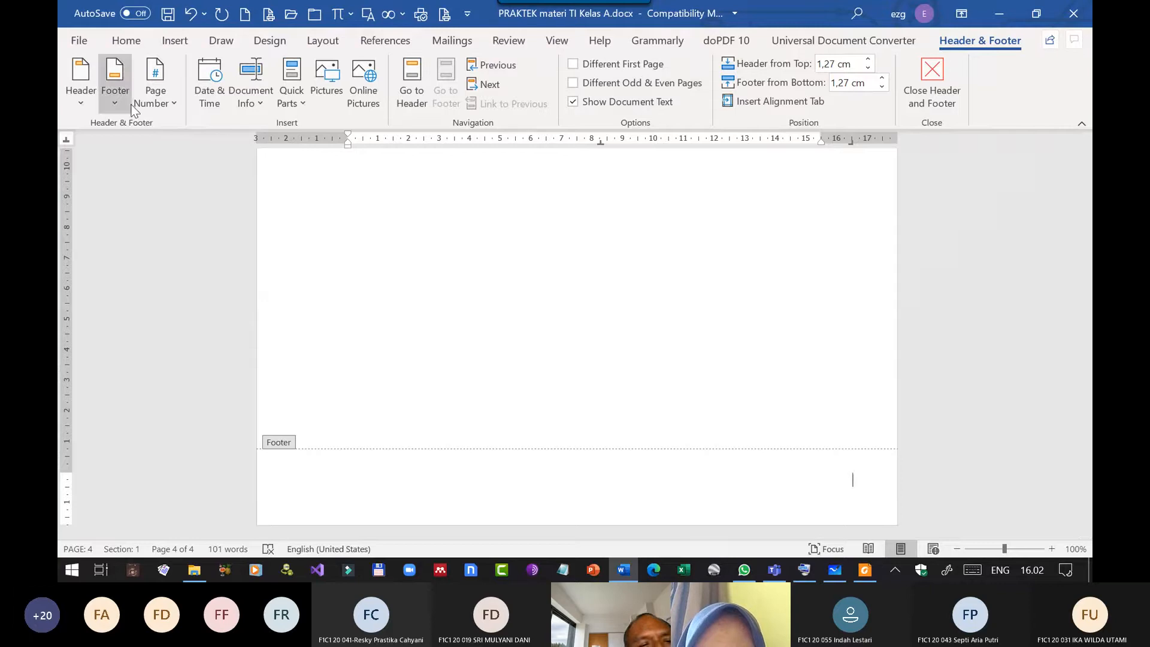
# Insert a Page field in the "1, 2, 3, ..." format at the right end of the footer.
pyautogui.click(169, 101)
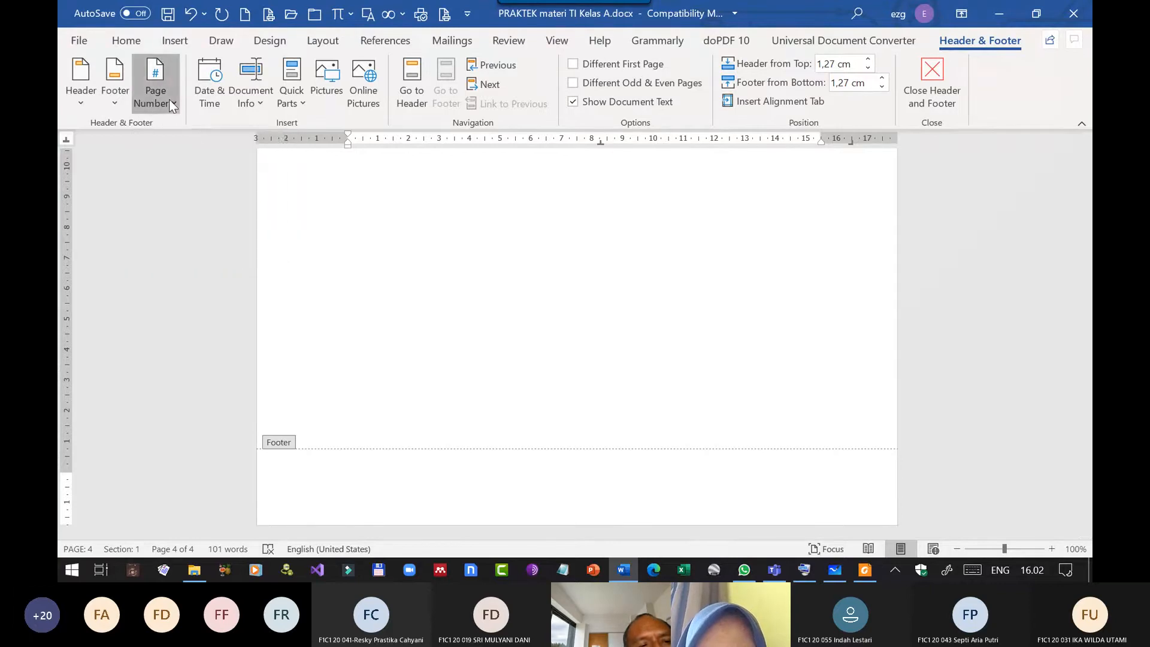
pyautogui.click(169, 100)
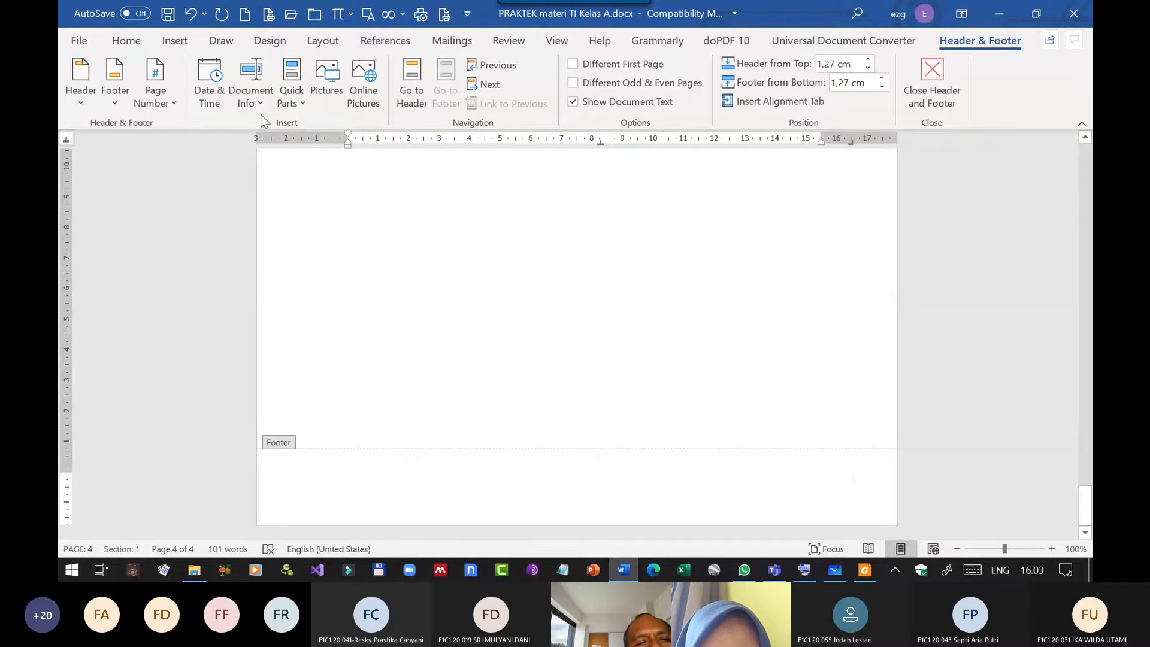
pyautogui.click(302, 103)
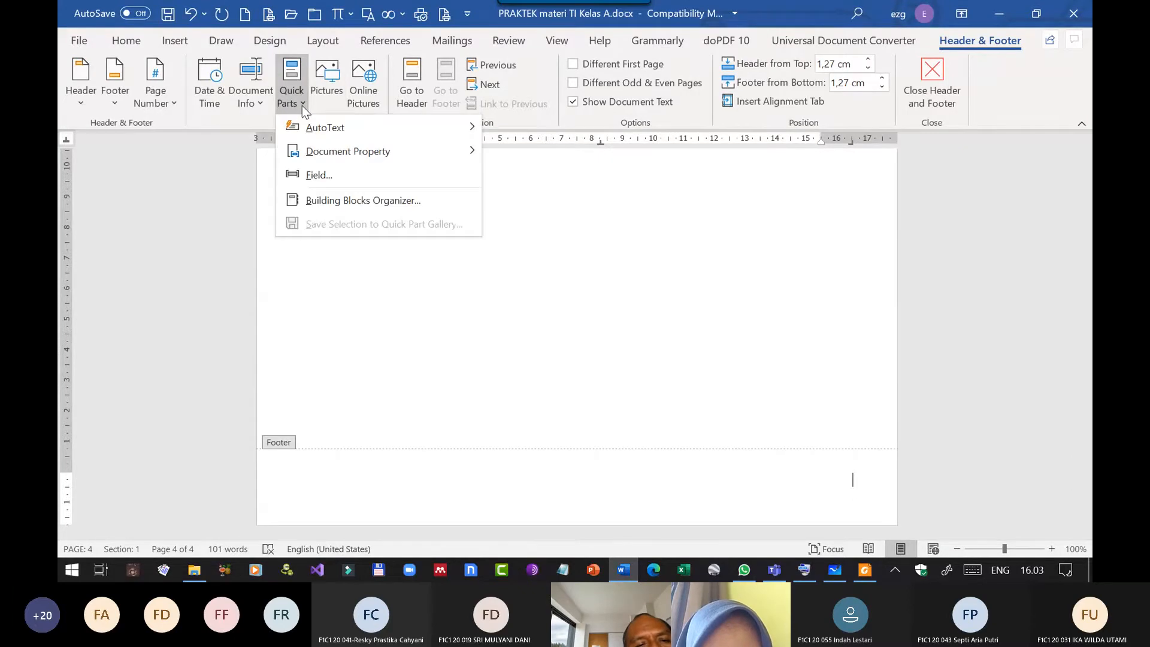
pyautogui.click(331, 171)
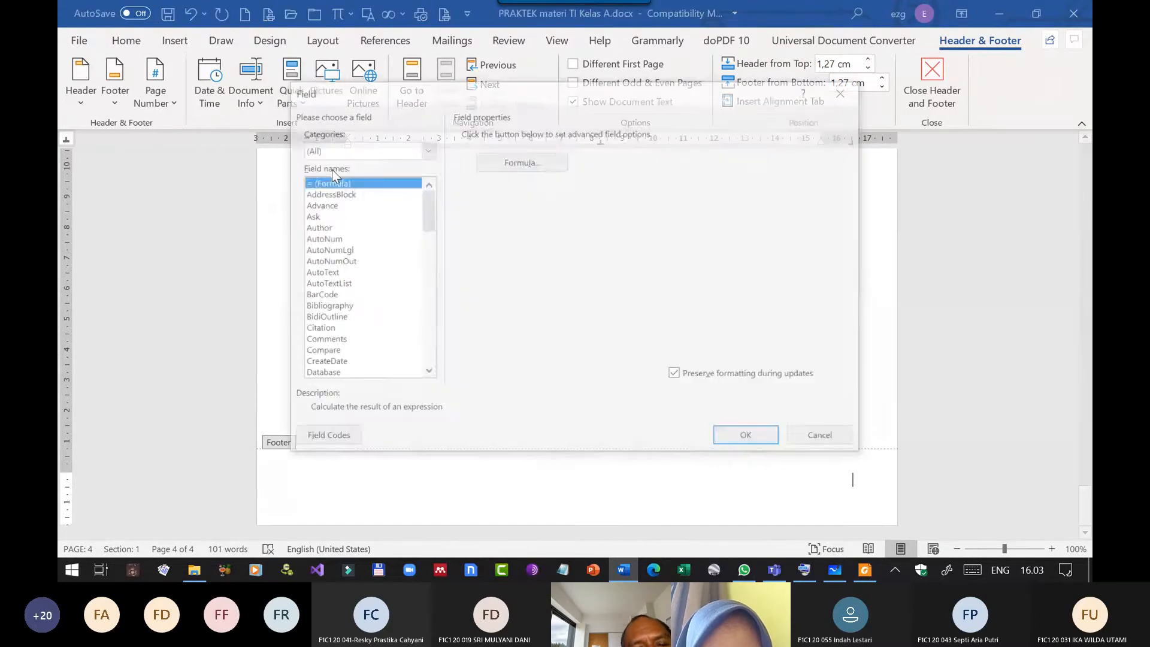
pyautogui.scroll(-9, 354, 287)
pyautogui.scroll(-10, 339, 303)
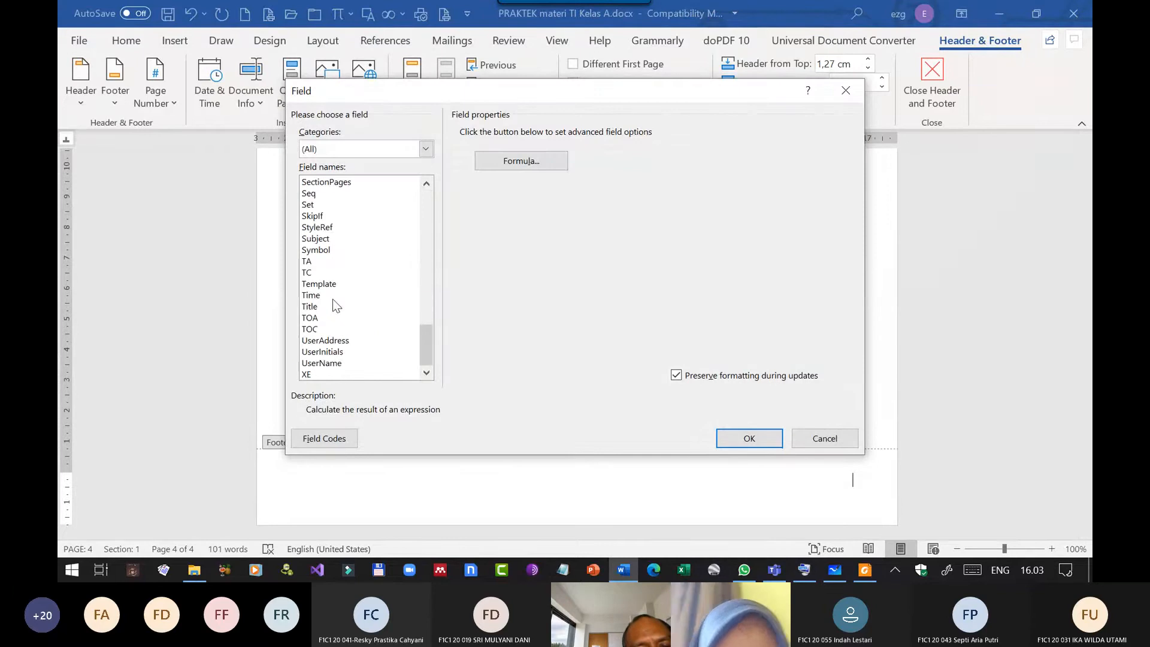
pyautogui.scroll(6, 332, 292)
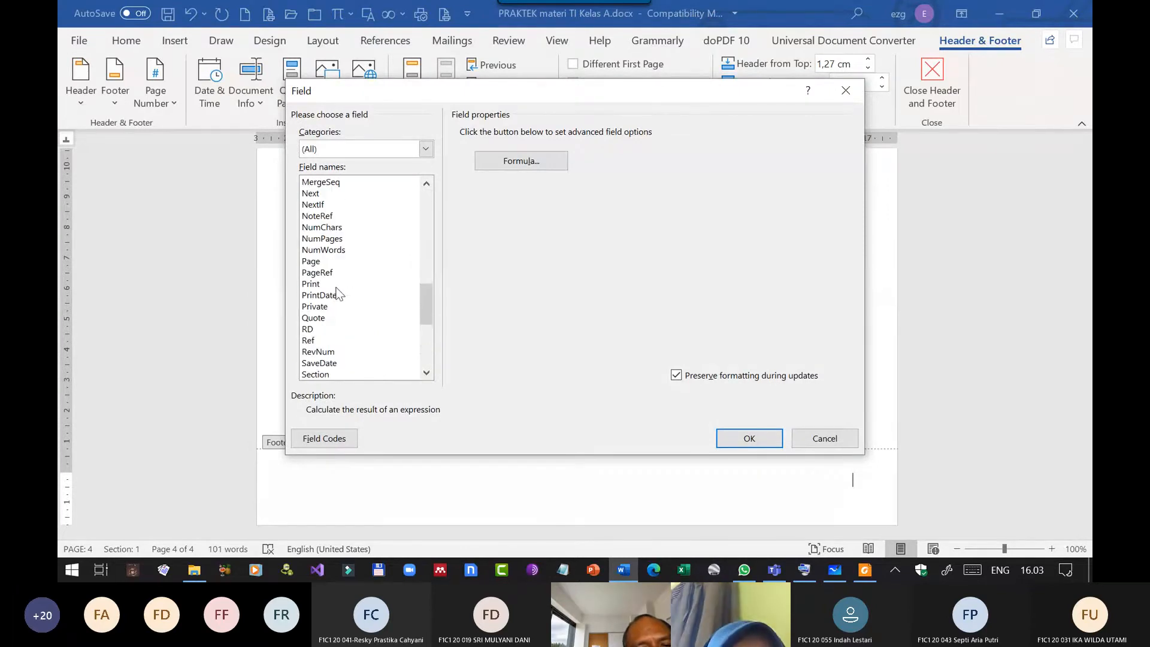
pyautogui.click(324, 262)
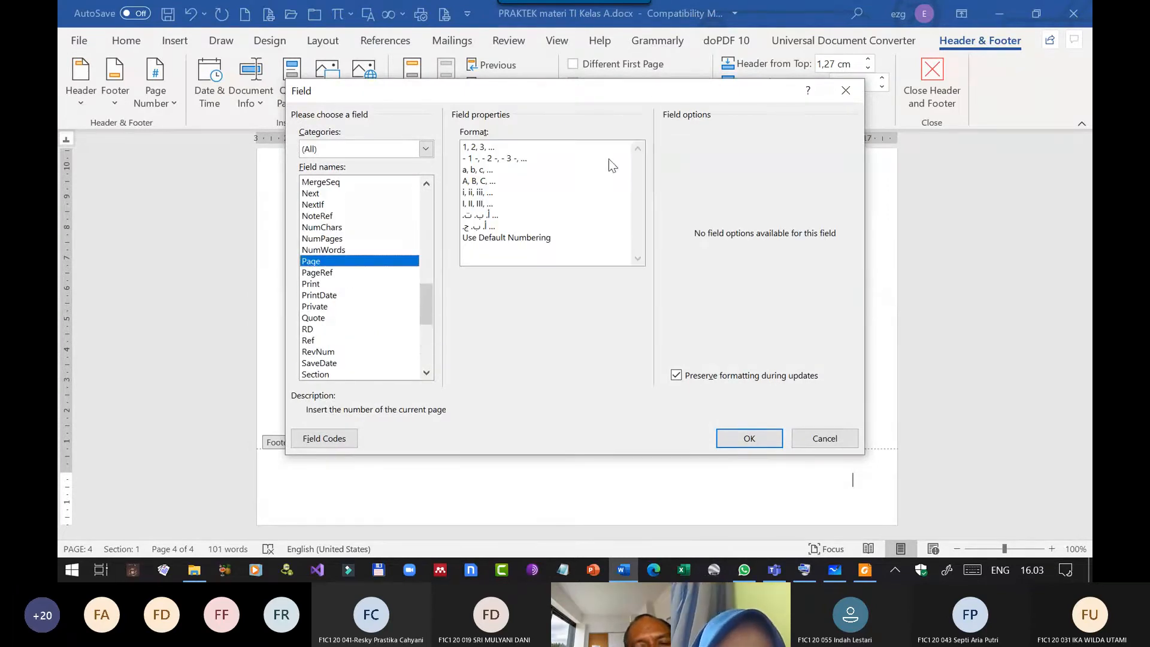
pyautogui.click(487, 150)
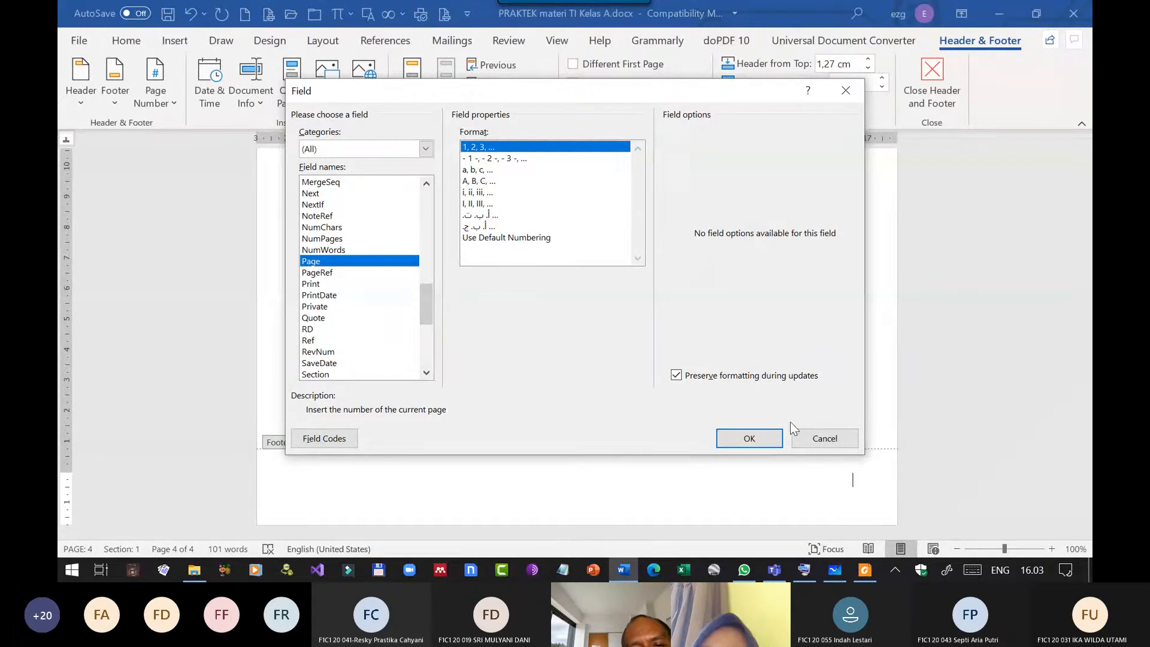
pyautogui.click(754, 439)
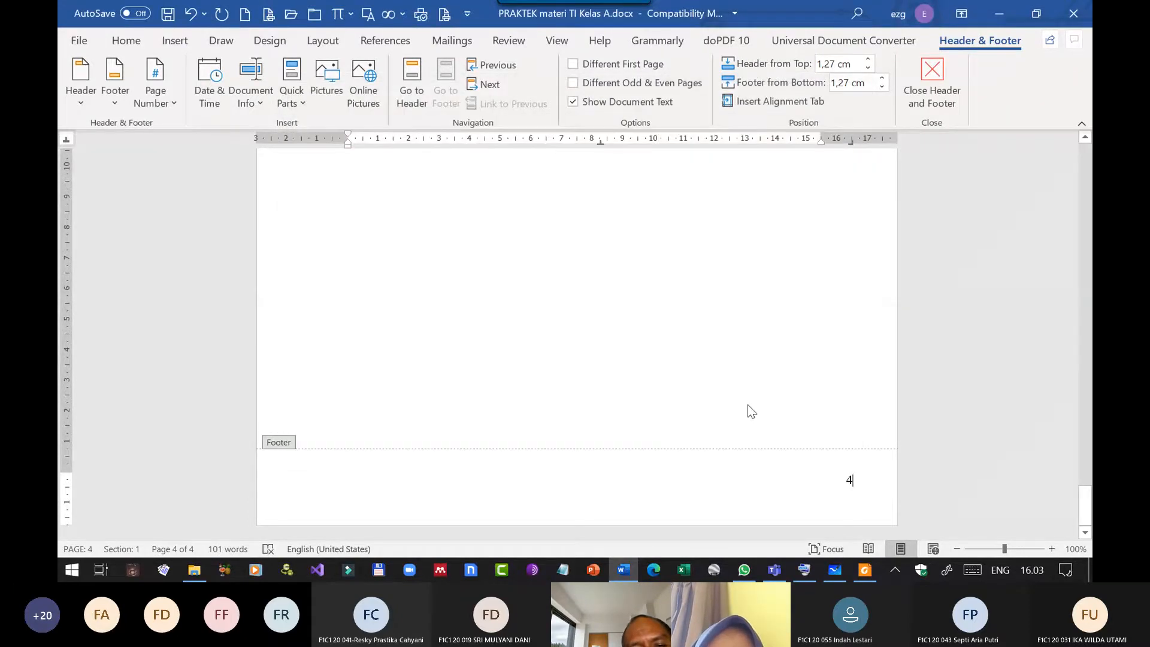
# Review the footer numbers on the preceding pages, then undo the Page field insertion and close the footer.
pyautogui.scroll(15, 748, 401)
pyautogui.scroll(-3, 752, 396)
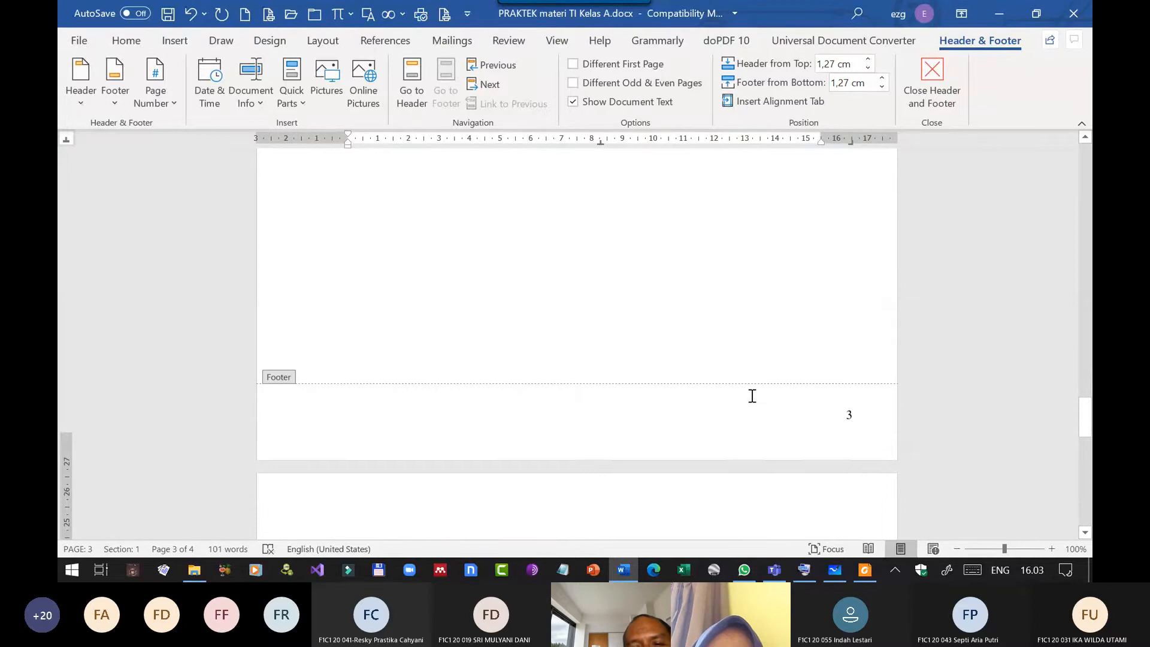
pyautogui.scroll(-1, 752, 396)
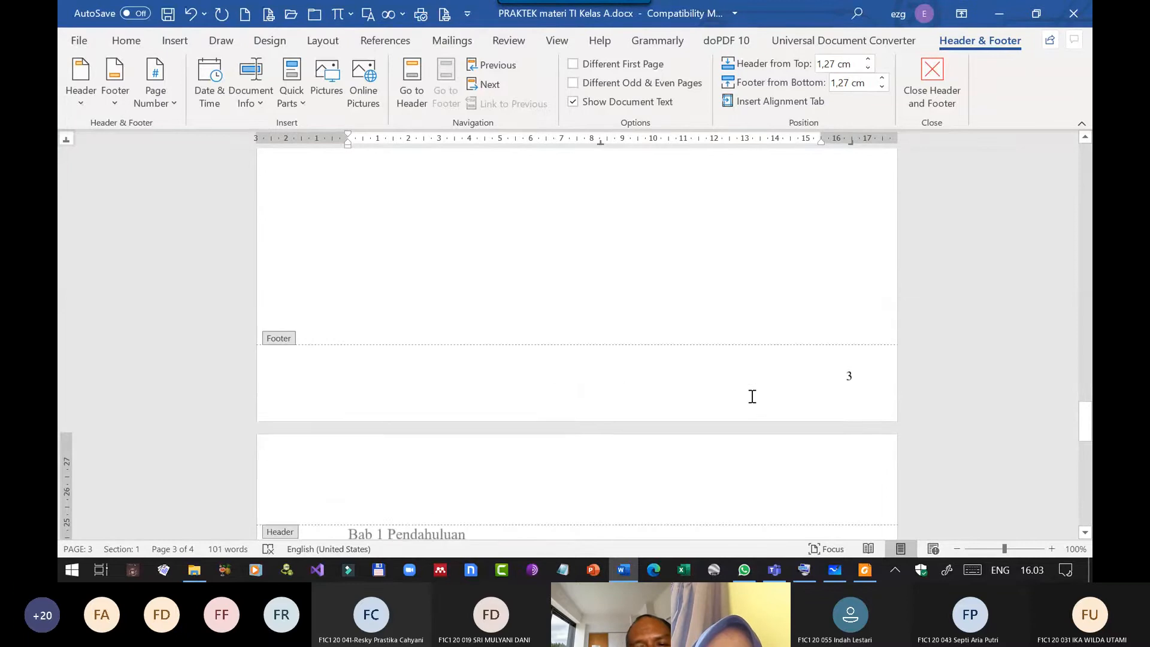
pyautogui.scroll(18, 748, 383)
pyautogui.scroll(-4, 778, 369)
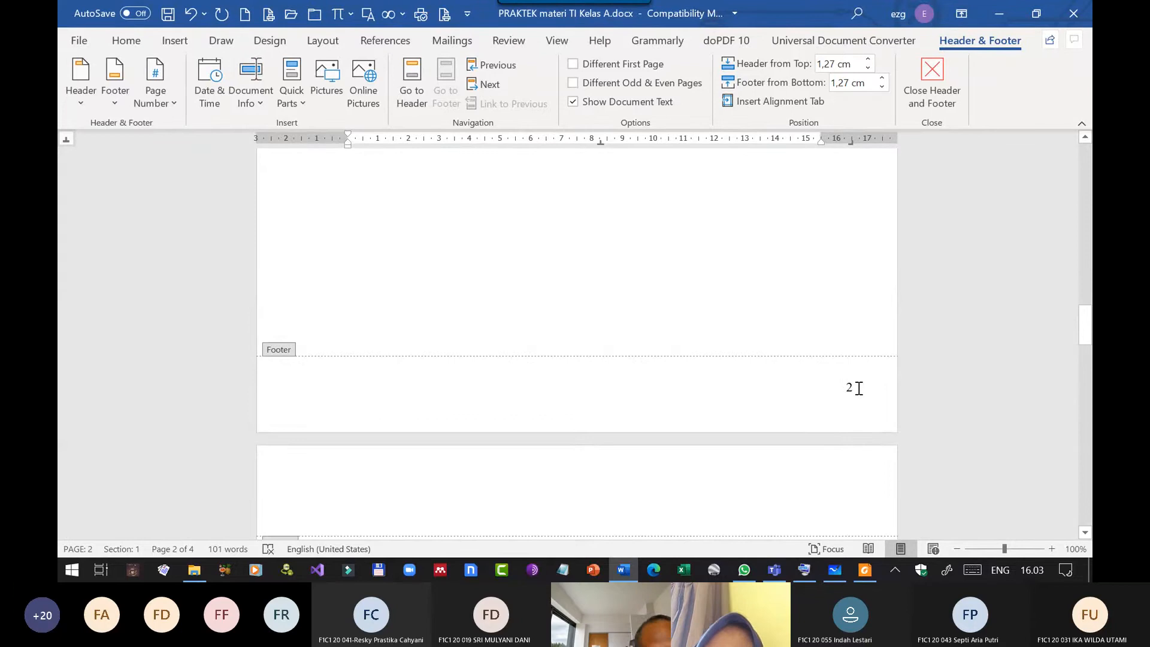
pyautogui.scroll(-10, 857, 359)
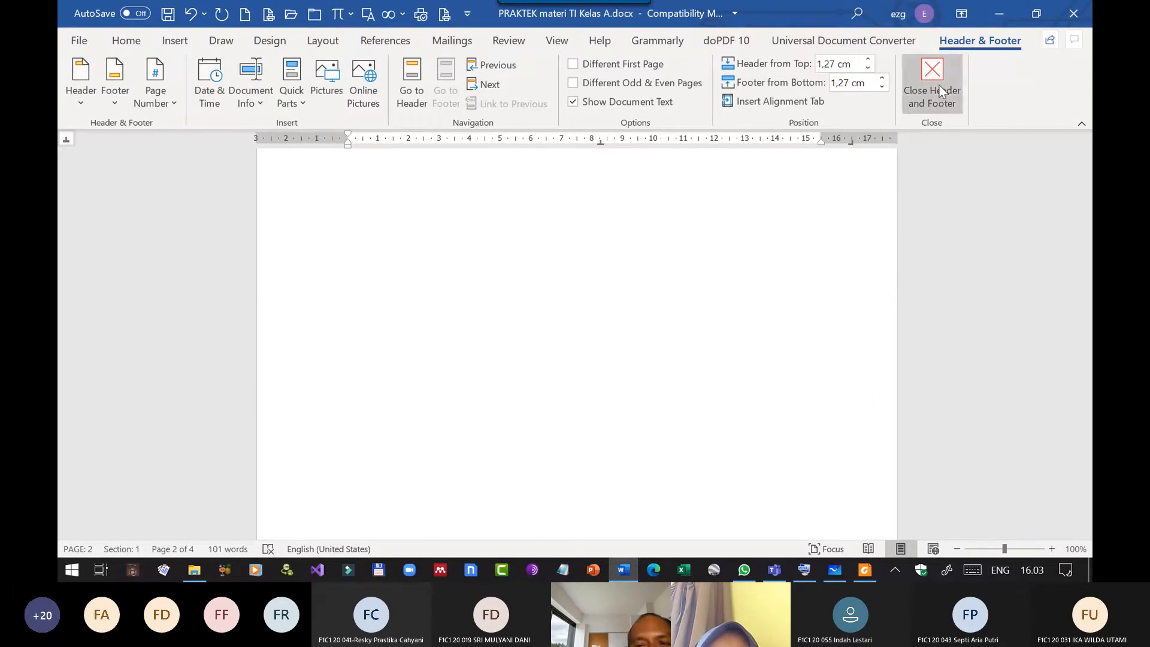
pyautogui.click(186, 15)
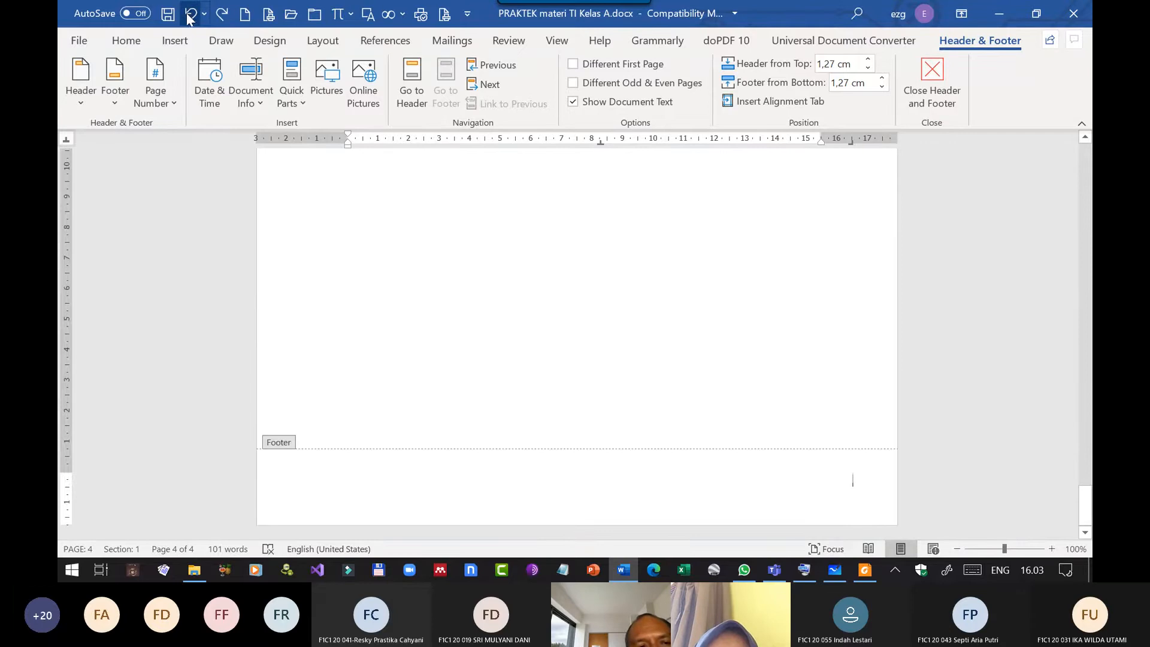
pyautogui.click(932, 86)
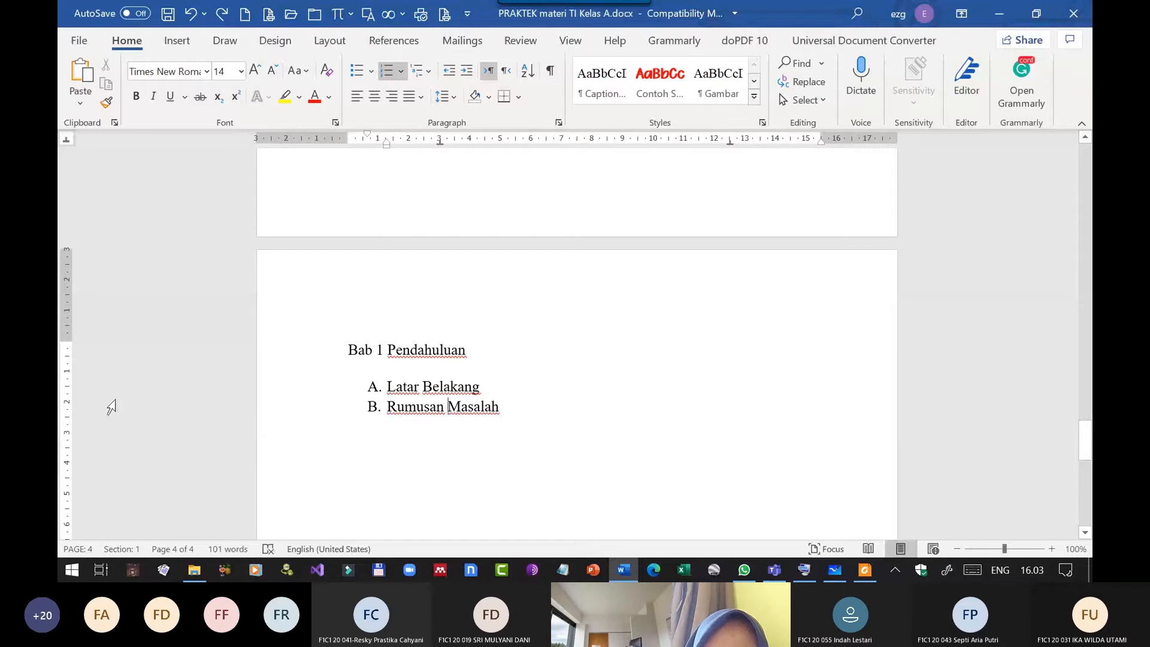
# Review the pages on both sides of the page break and place the insertion point before the Bab 1 Pendahuluan heading.
pyautogui.scroll(-10, 487, 405)
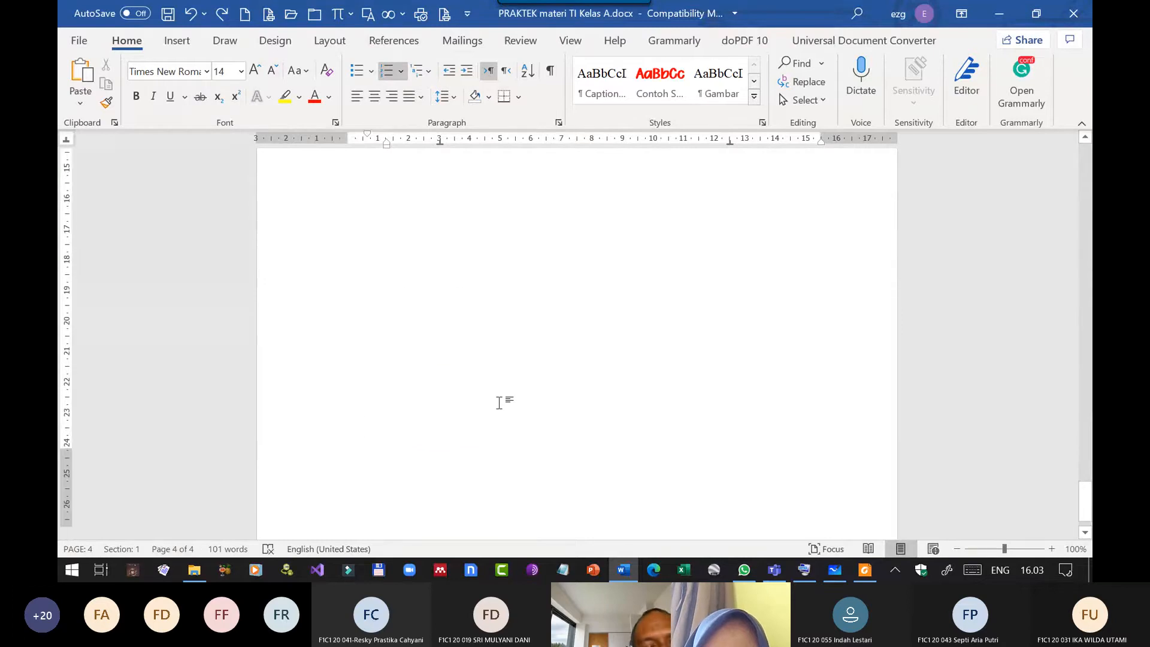
pyautogui.scroll(-4, 479, 395)
pyautogui.scroll(2, 473, 387)
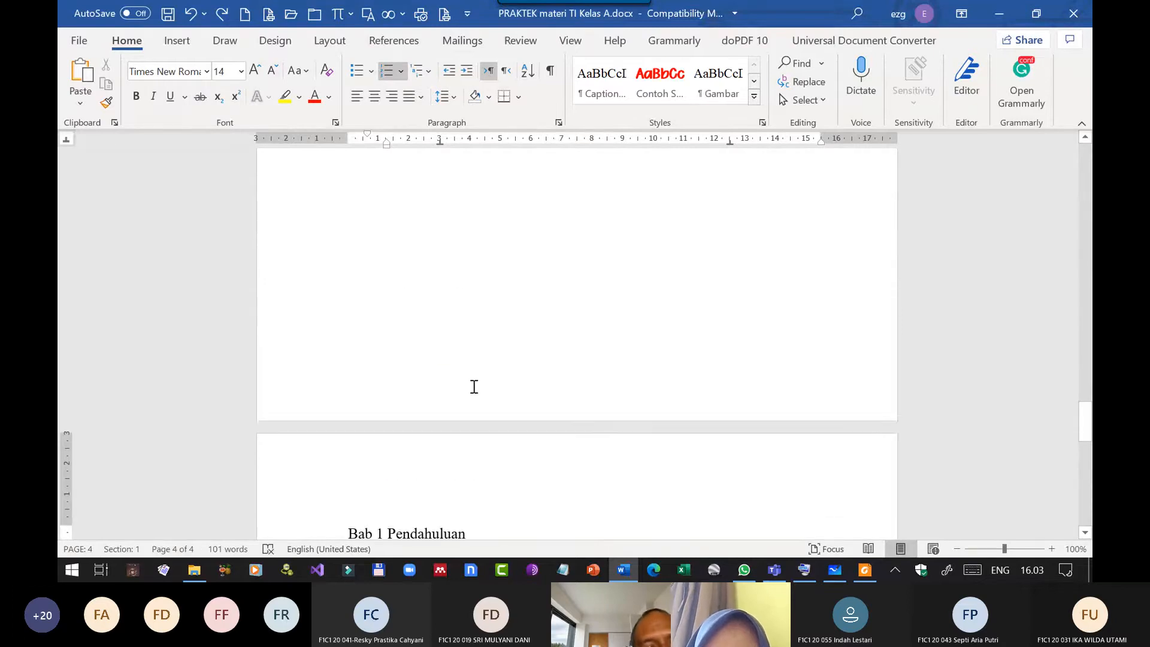
pyautogui.scroll(10, 474, 387)
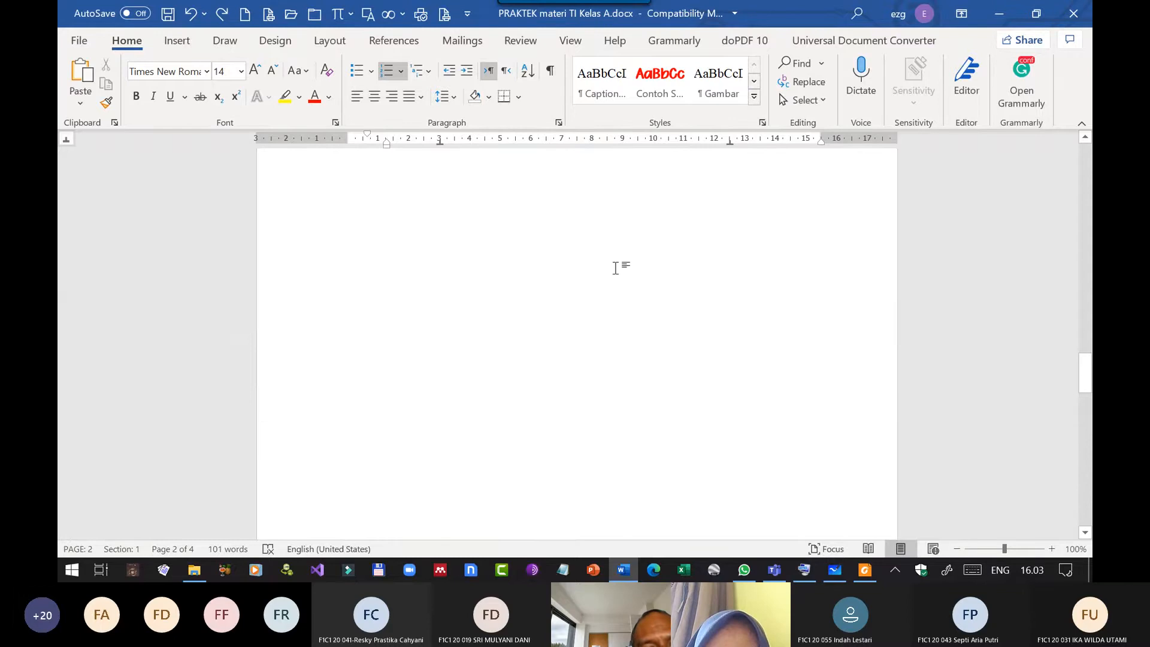
pyautogui.click(532, 357)
pyautogui.scroll(-10, 524, 360)
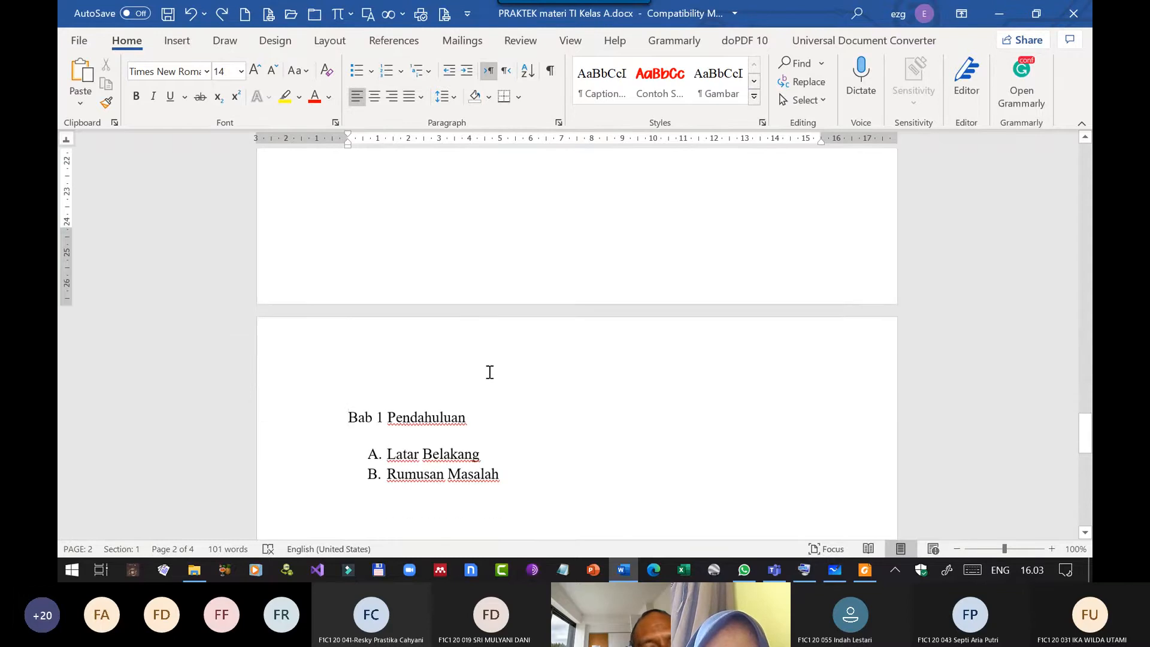
pyautogui.click(346, 417)
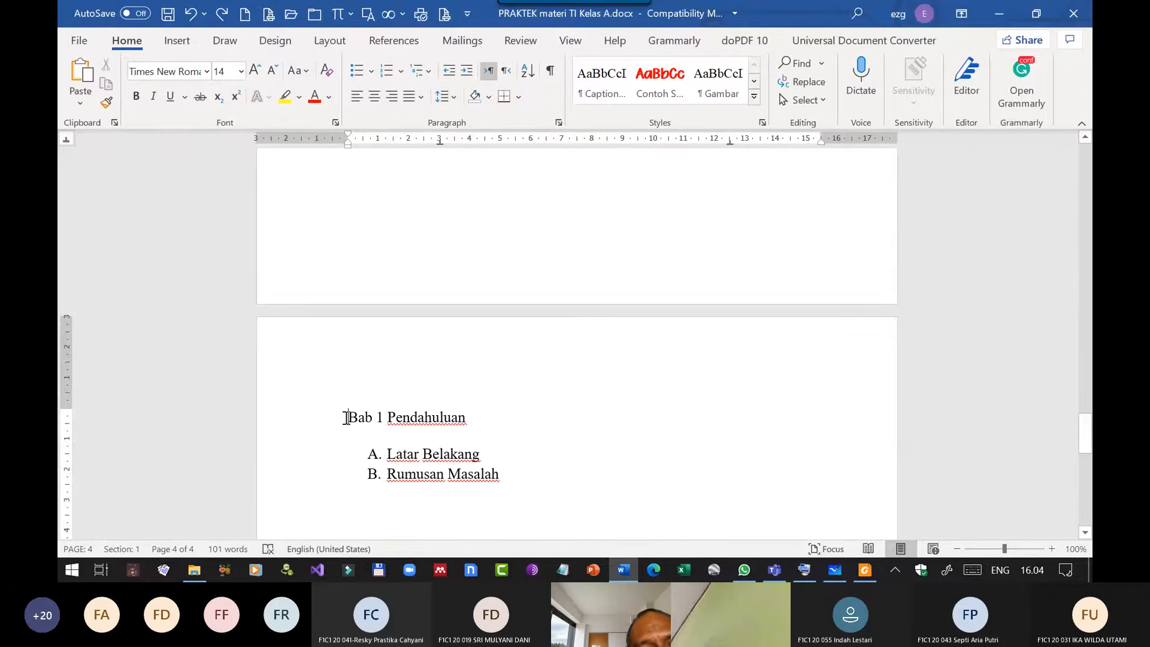
pyautogui.scroll(-5, 346, 417)
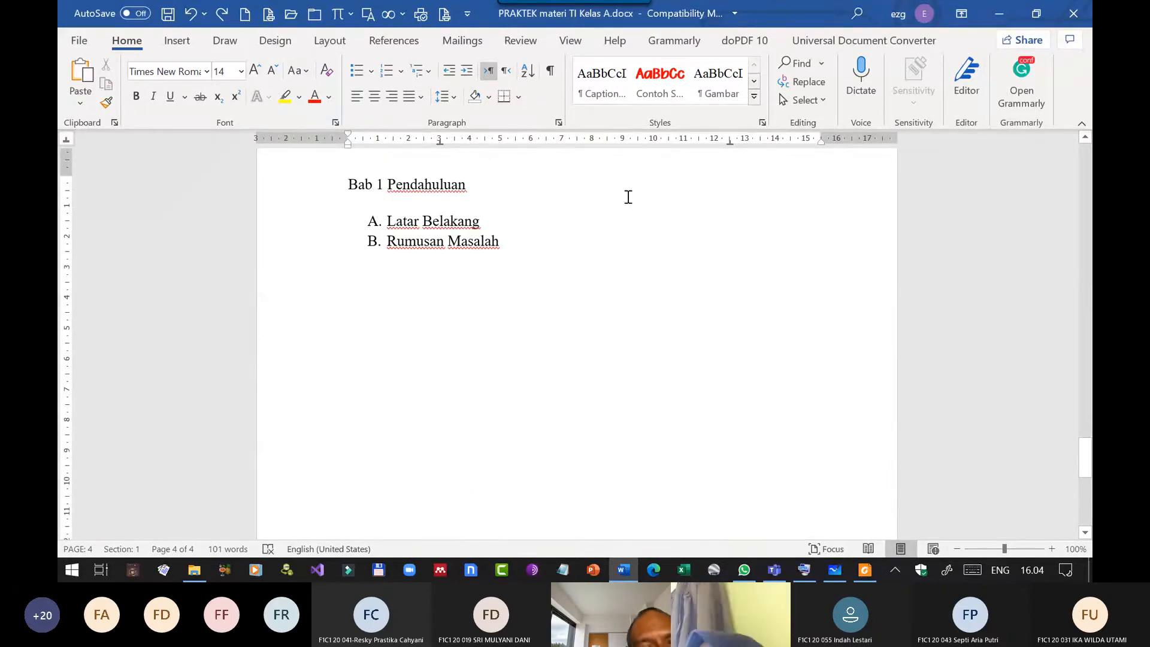
pyautogui.scroll(2, 623, 198)
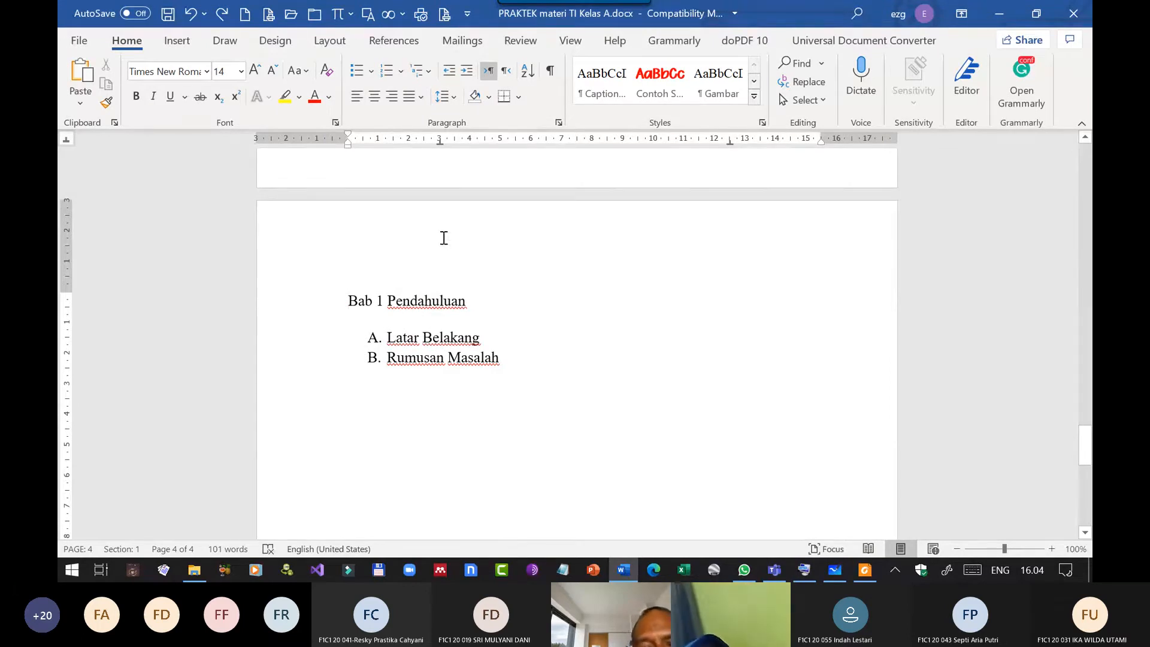
# Use the On-Screen Keyboard to move the insertion point from the Bab 1 Pendahuluan heading back onto the preceding page, and minimize the keyboard.
pyautogui.click(808, 575)
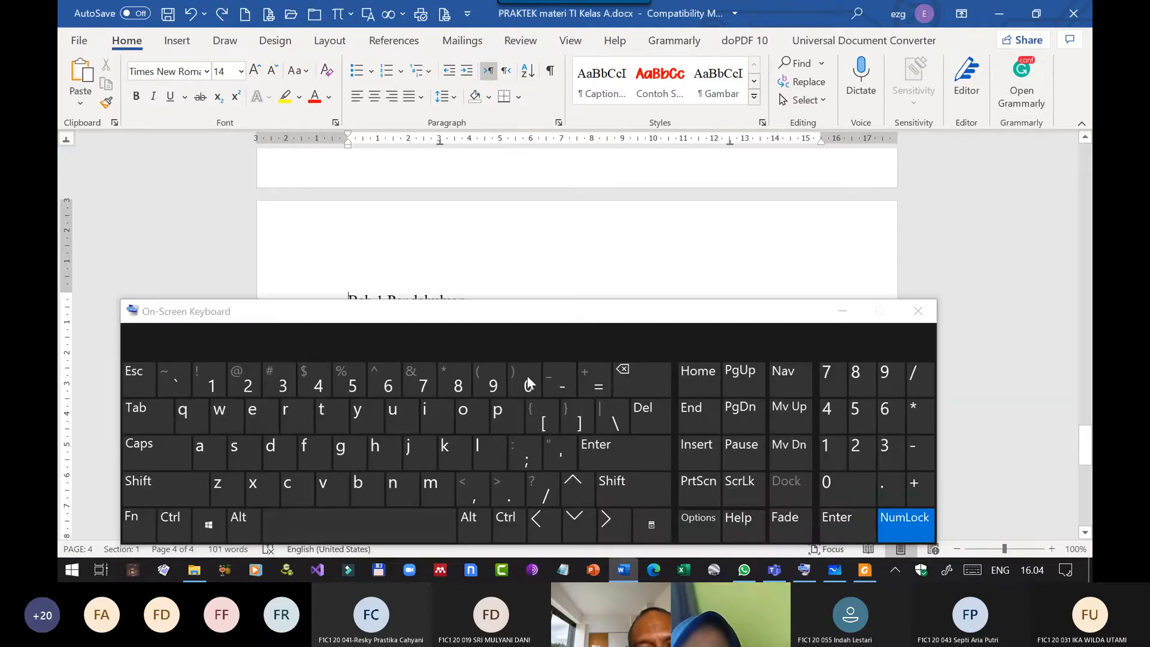
pyautogui.moveTo(556, 311); pyautogui.dragTo(567, 14)
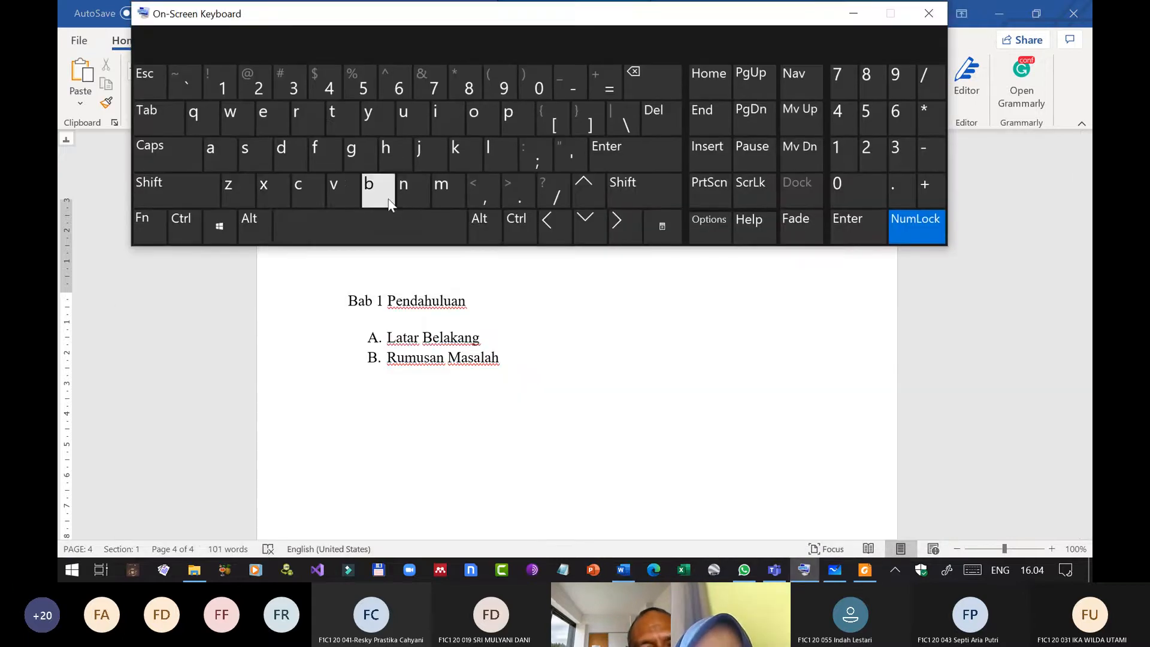
pyautogui.click(353, 306)
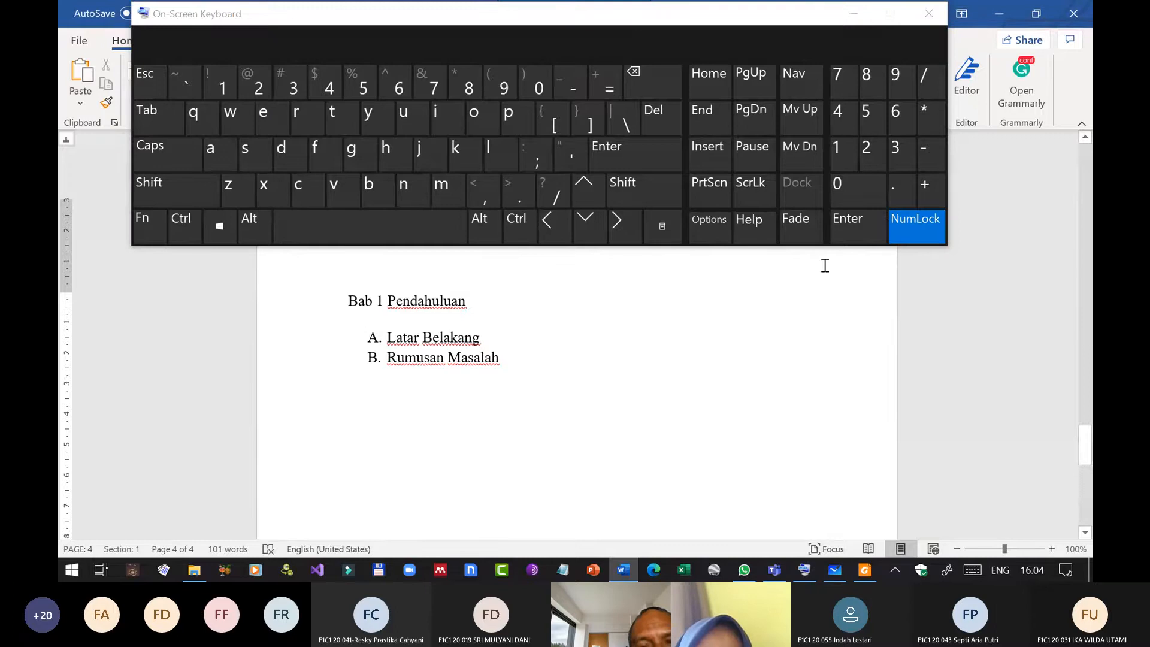
pyautogui.click(556, 227)
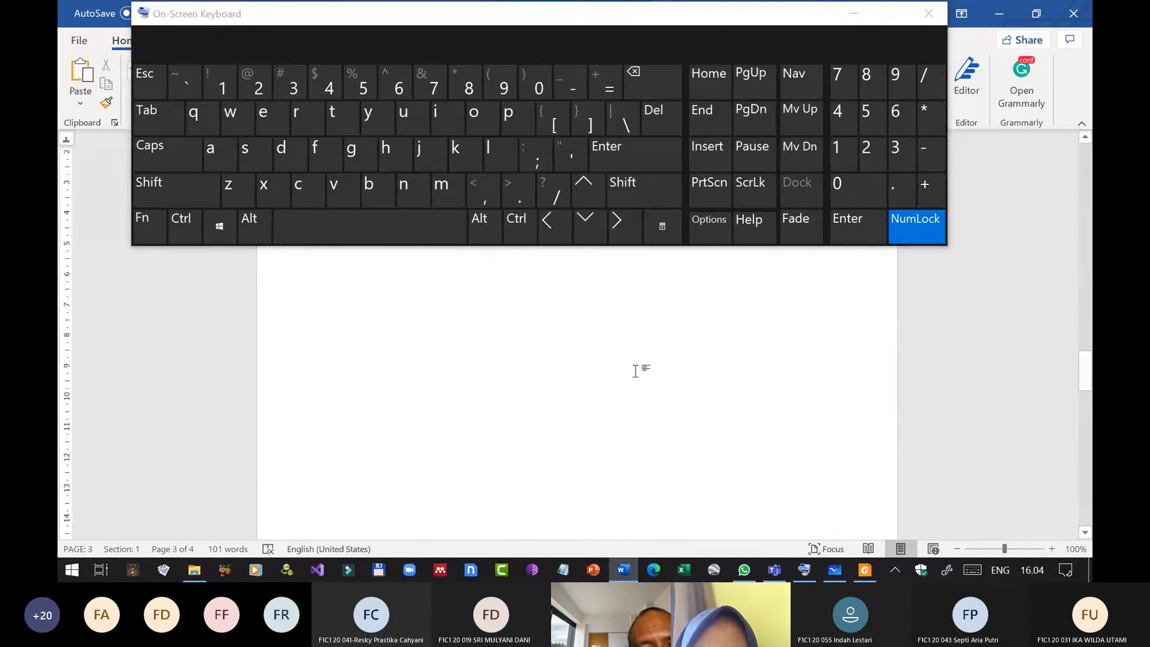
pyautogui.click(850, 13)
# Delete the page break before the Bab 1 Pendahuluan heading so it follows "Isi nanti" on the Daftar Isi page, and put the On-Screen Keyboard away.
pyautogui.scroll(1, 565, 234)
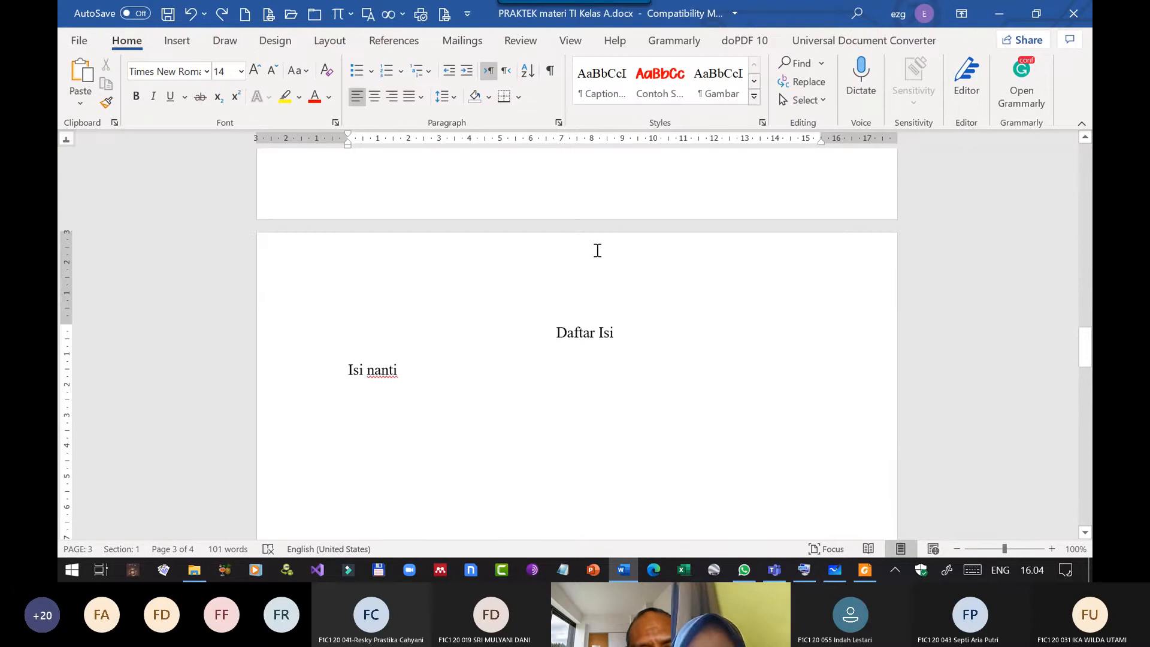
pyautogui.scroll(-10, 597, 251)
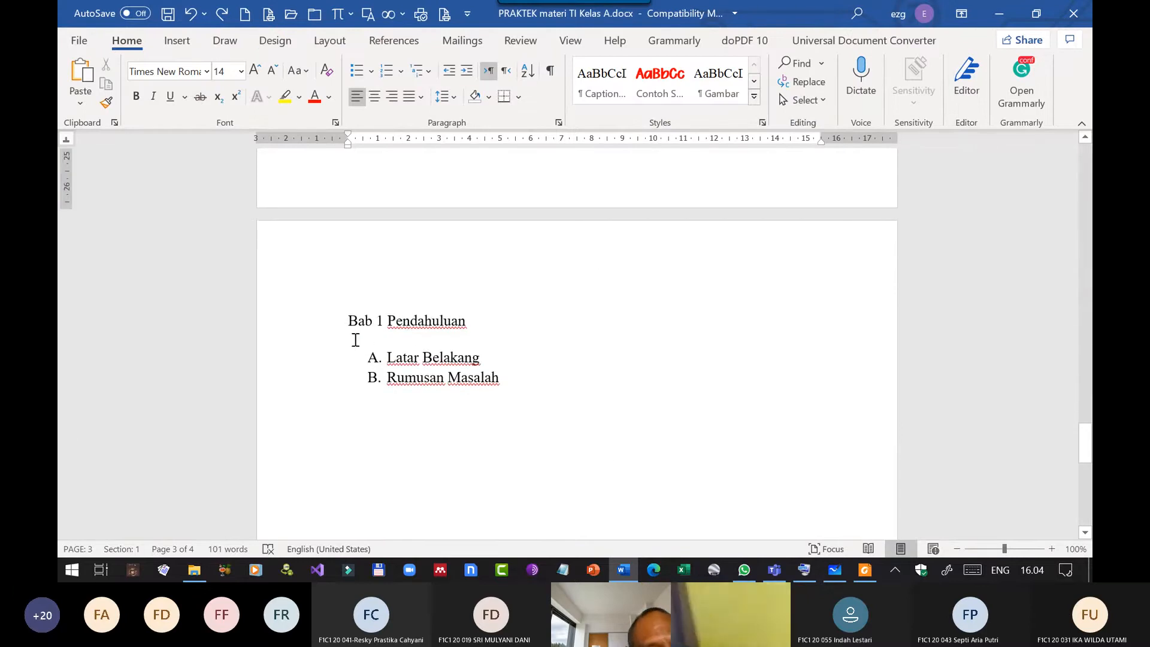
pyautogui.click(349, 321)
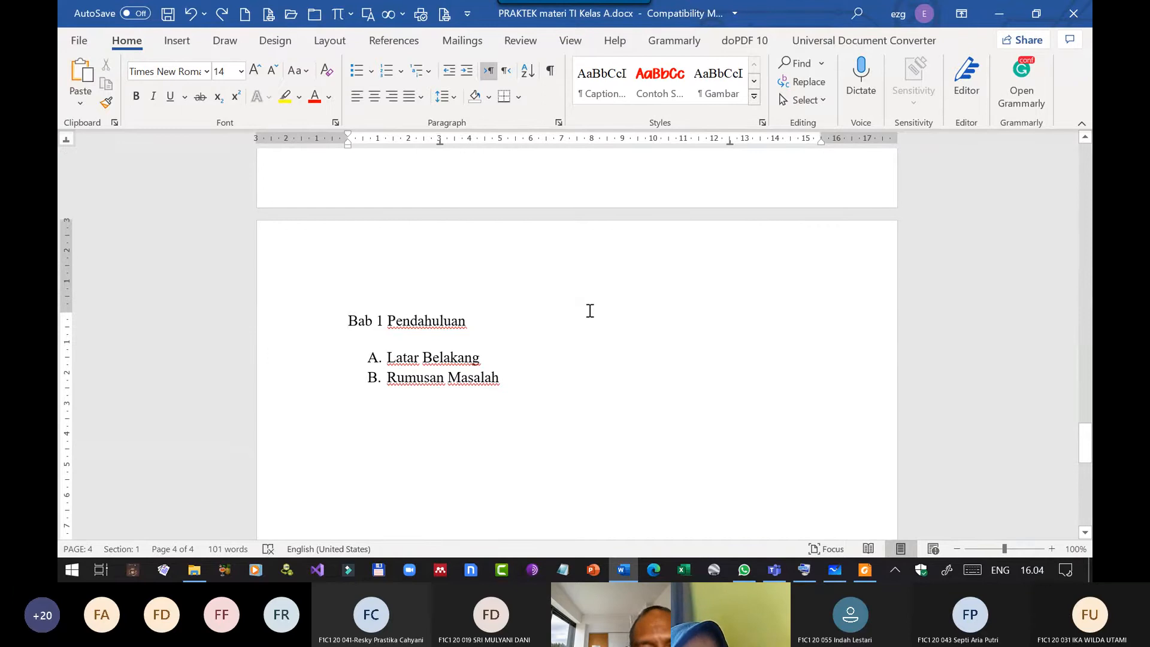
pyautogui.click(806, 569)
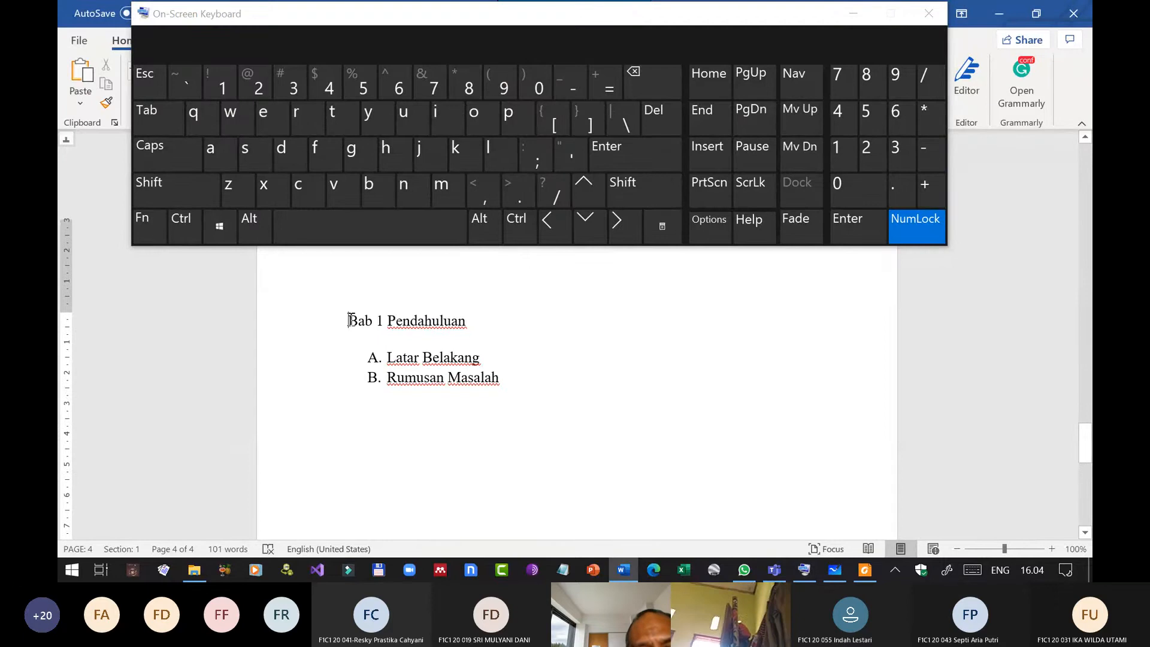
pyautogui.click(653, 83)
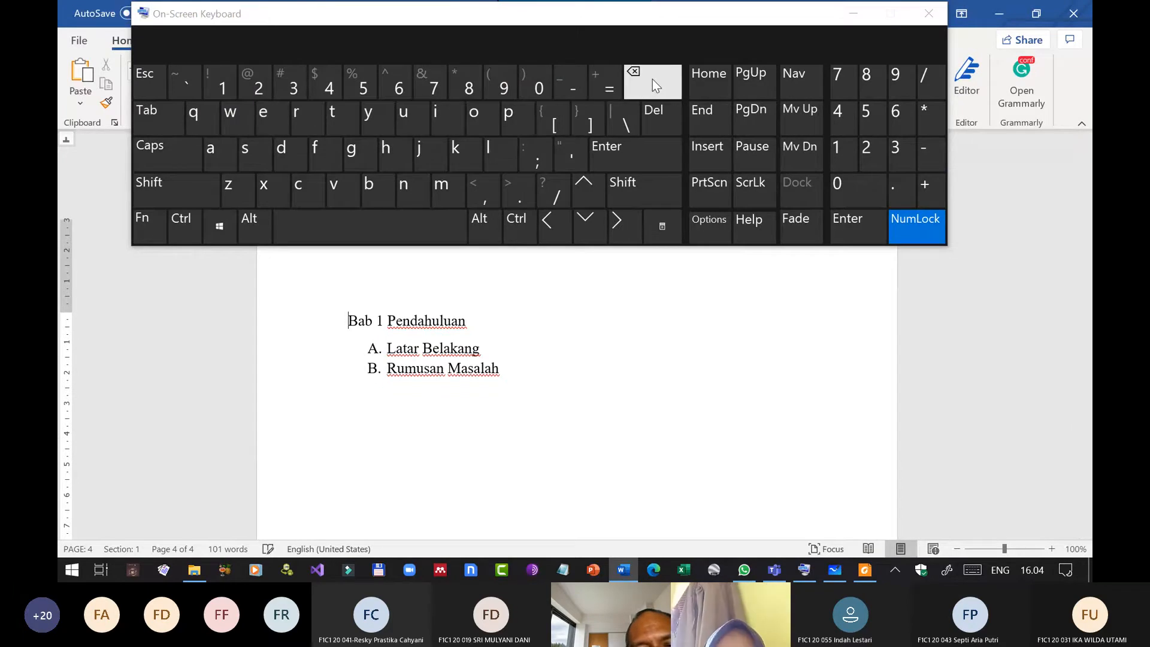
pyautogui.click(652, 74)
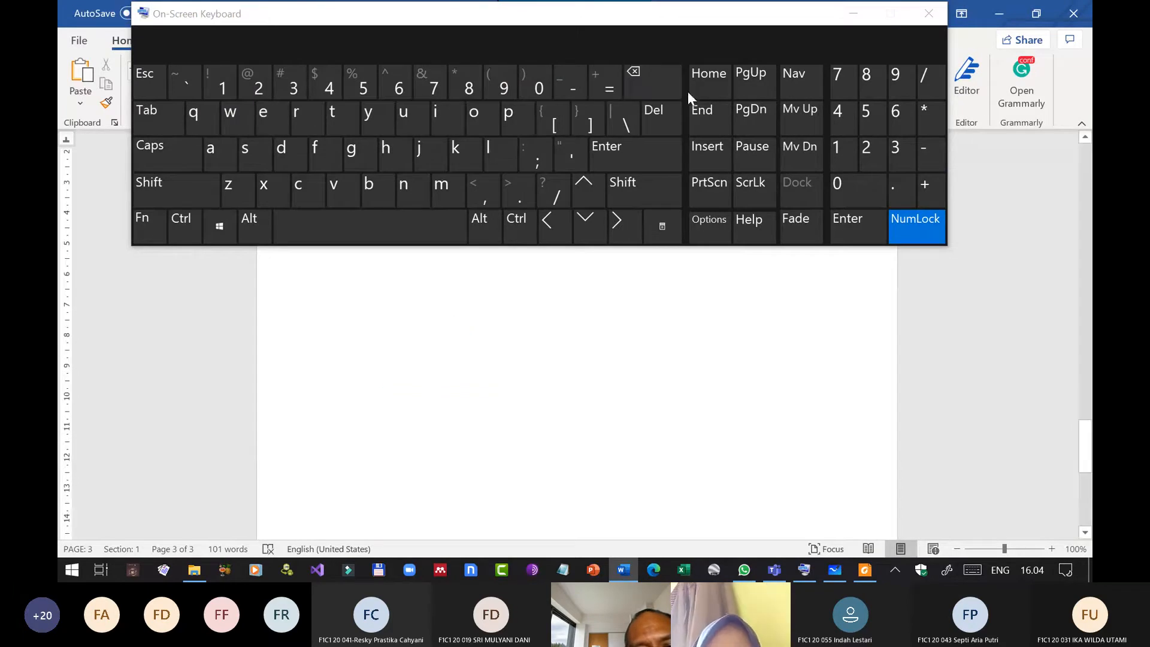
pyautogui.click(854, 11)
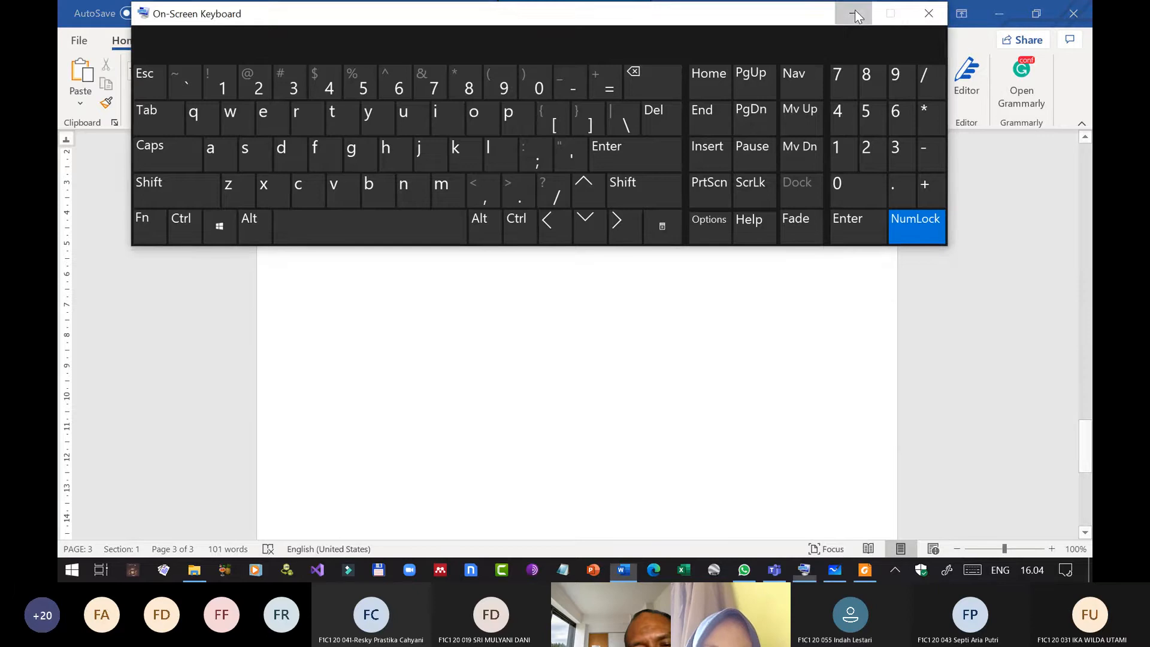
pyautogui.scroll(-5, 593, 385)
pyautogui.scroll(7, 595, 387)
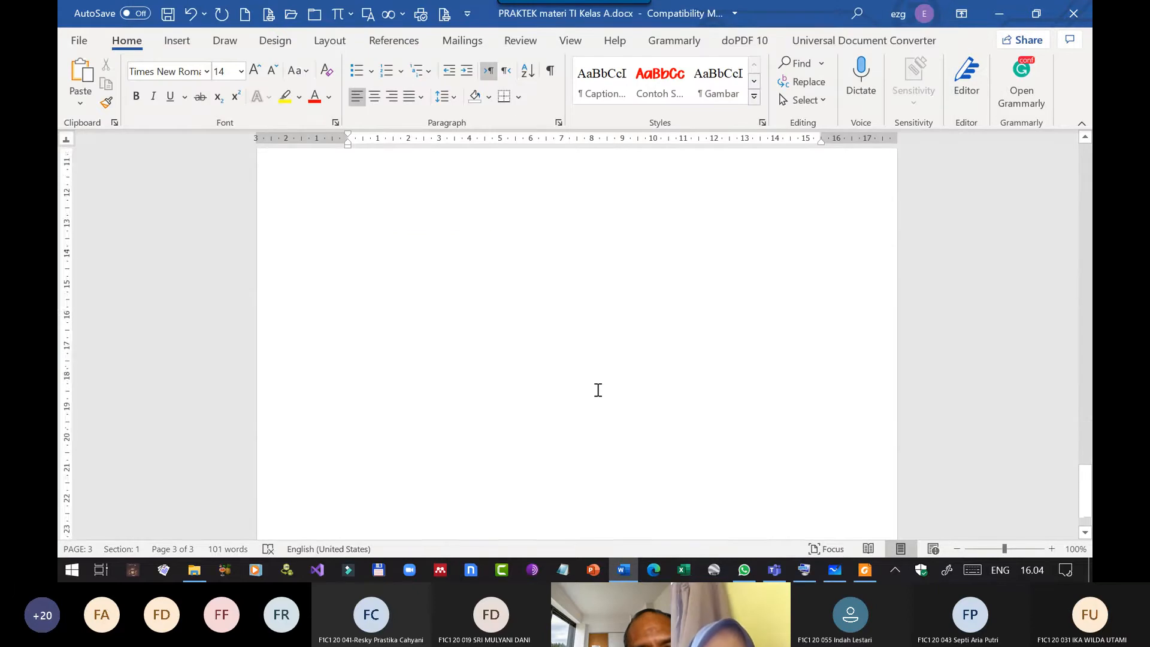
pyautogui.scroll(1, 598, 391)
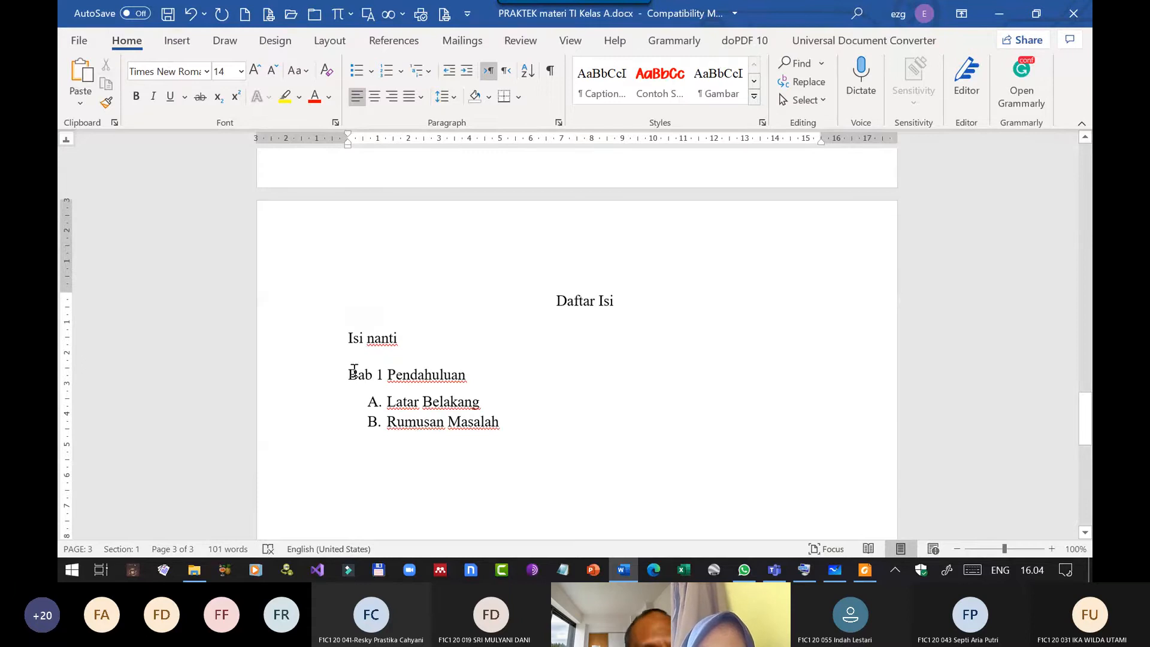
# Insert a Next Page section break before the Bab 1 Pendahuluan heading and check the section numbers of the Daftar Isi and Bab 1 pages.
pyautogui.click(331, 42)
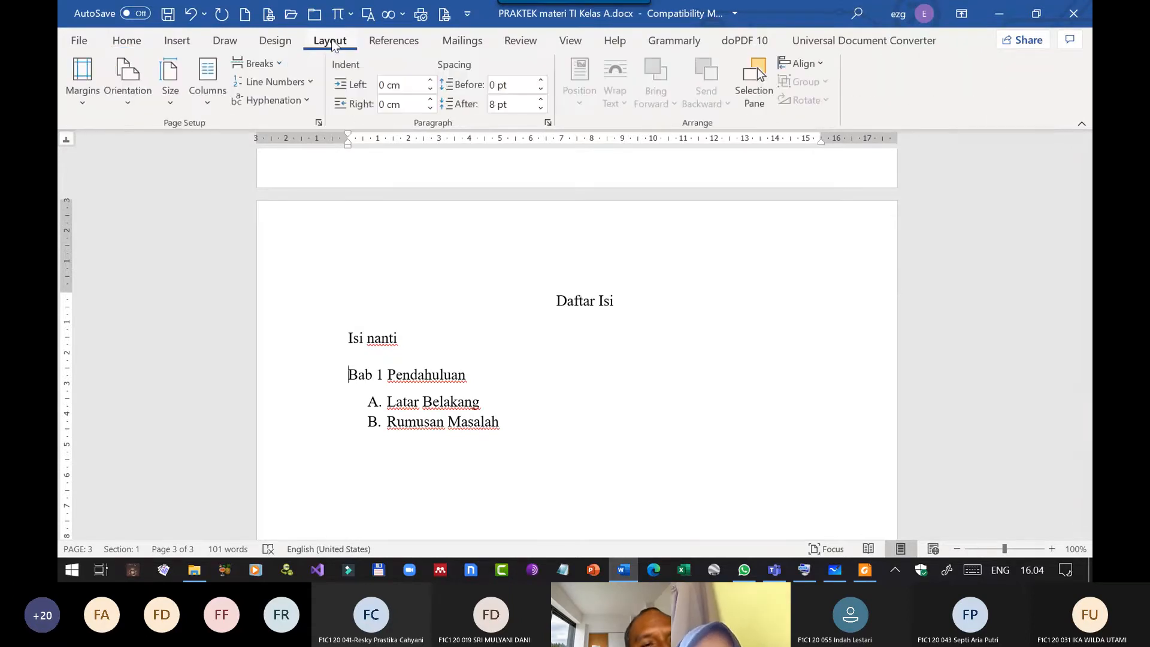
pyautogui.click(279, 63)
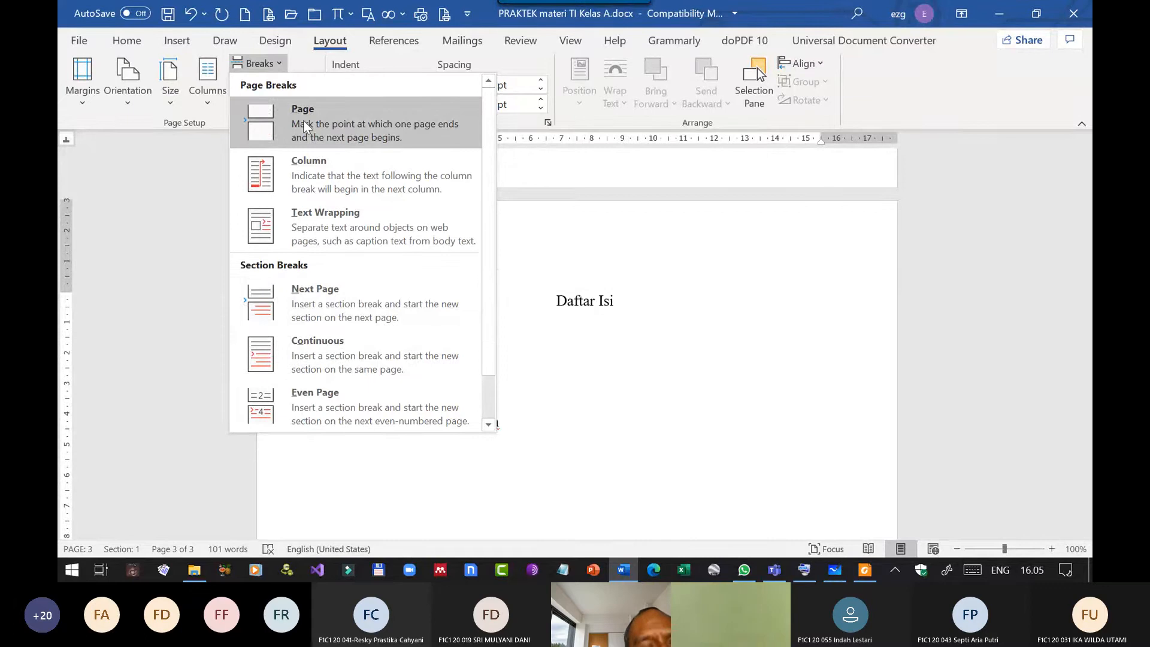
pyautogui.click(332, 297)
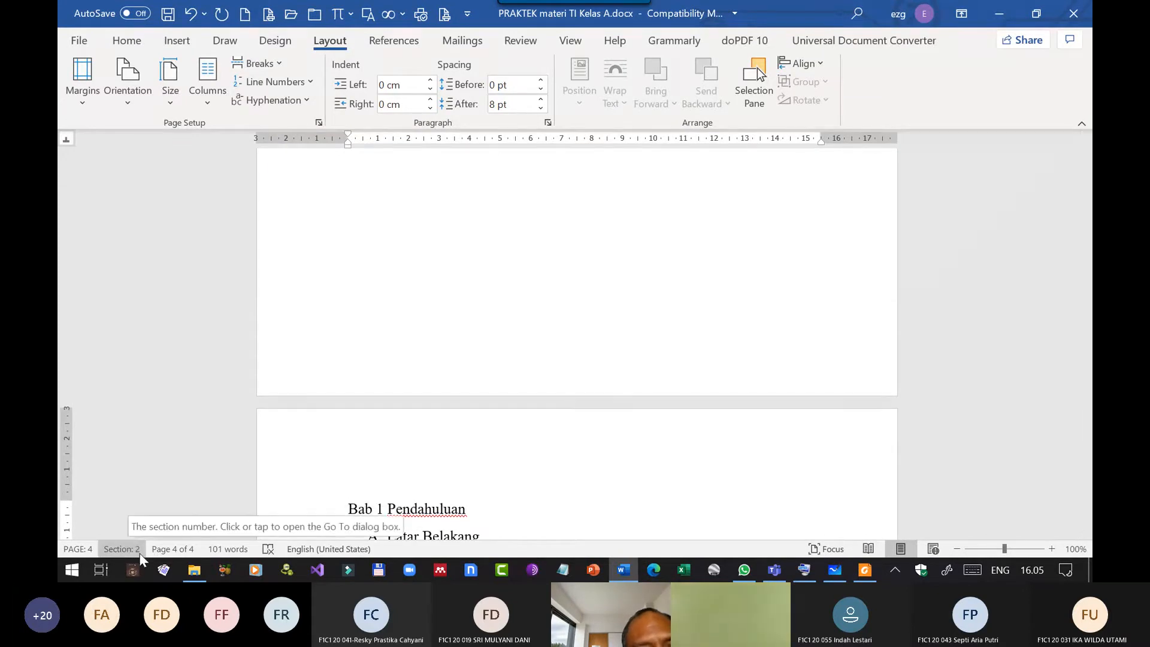
pyautogui.scroll(-5, 688, 352)
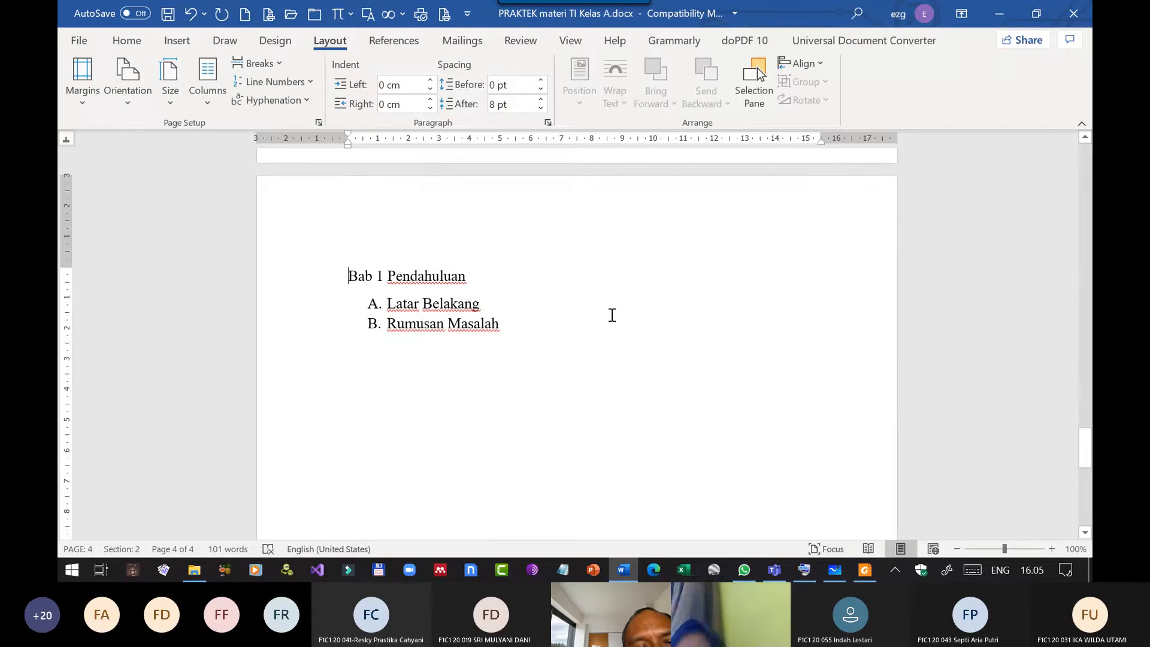
pyautogui.scroll(3, 609, 241)
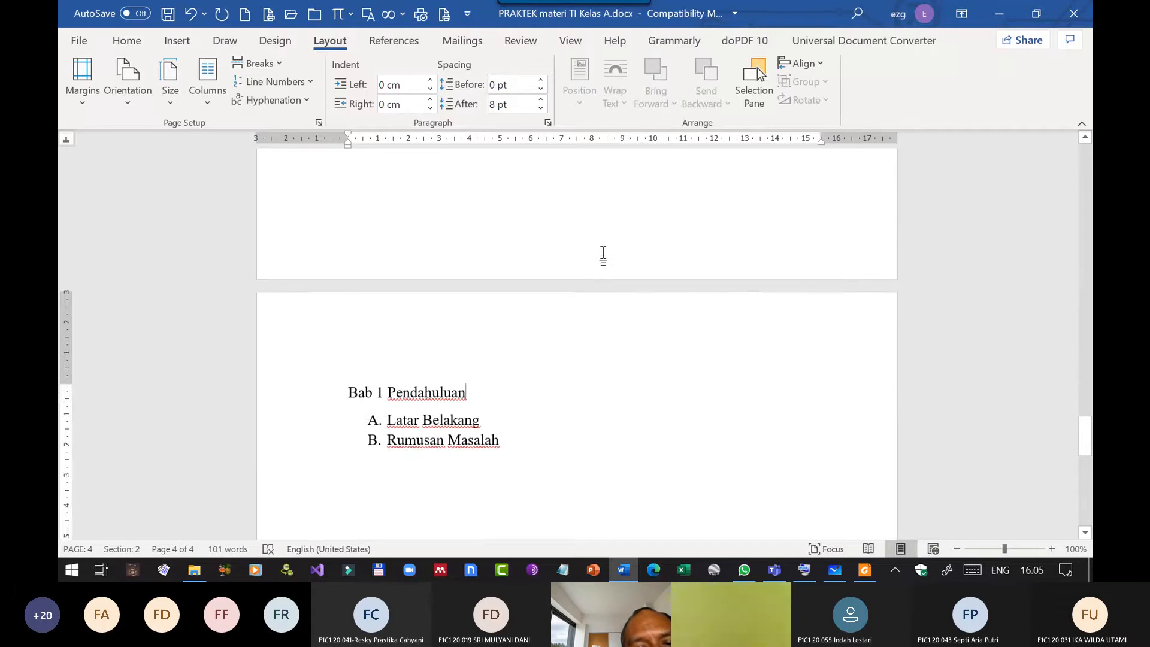
pyautogui.scroll(5, 599, 264)
pyautogui.scroll(5, 554, 257)
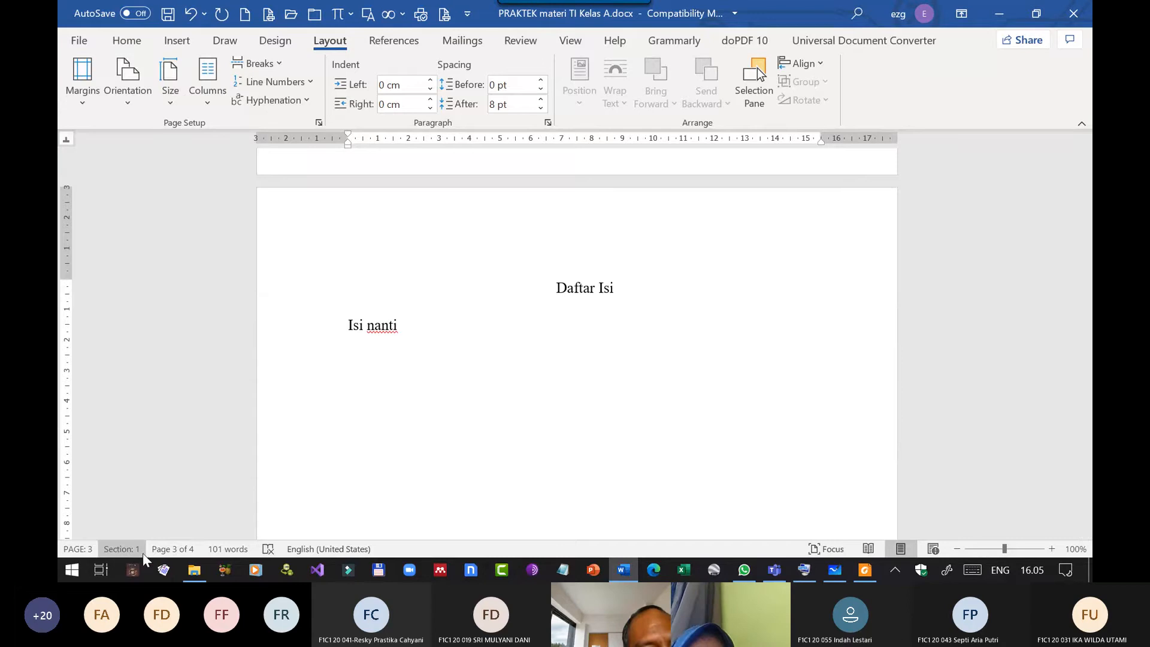
pyautogui.scroll(-10, 476, 367)
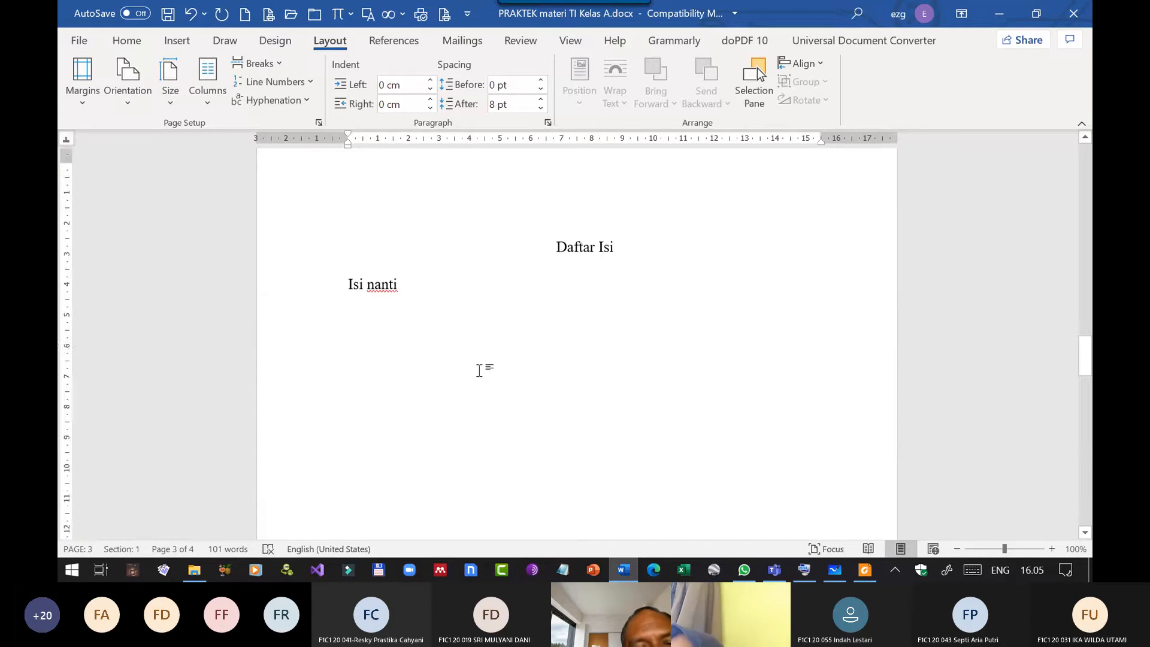
pyautogui.scroll(-8, 479, 369)
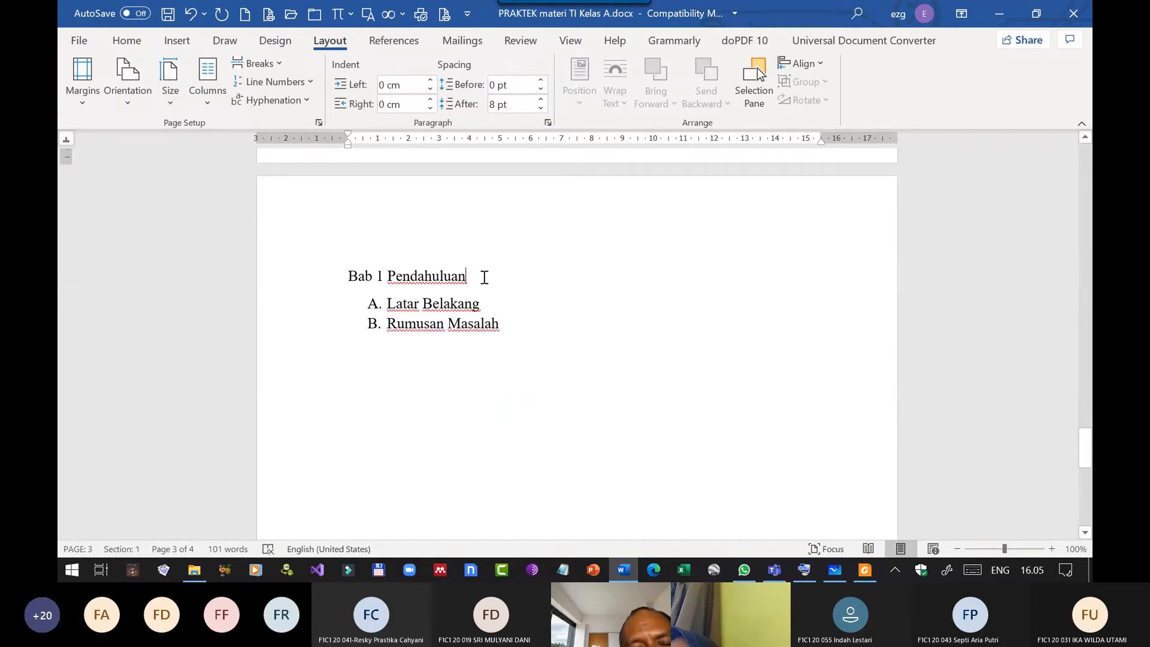
# Center the Bab 1 Pendahuluan heading horizontally on its page.
pyautogui.click(484, 277)
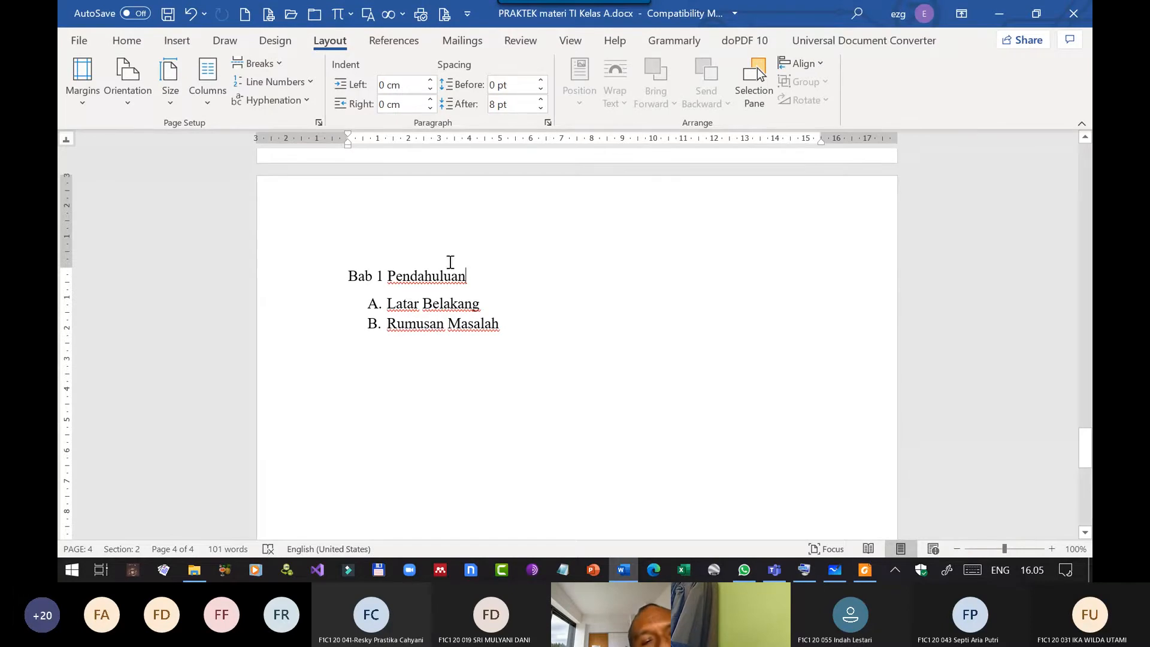
pyautogui.click(126, 40)
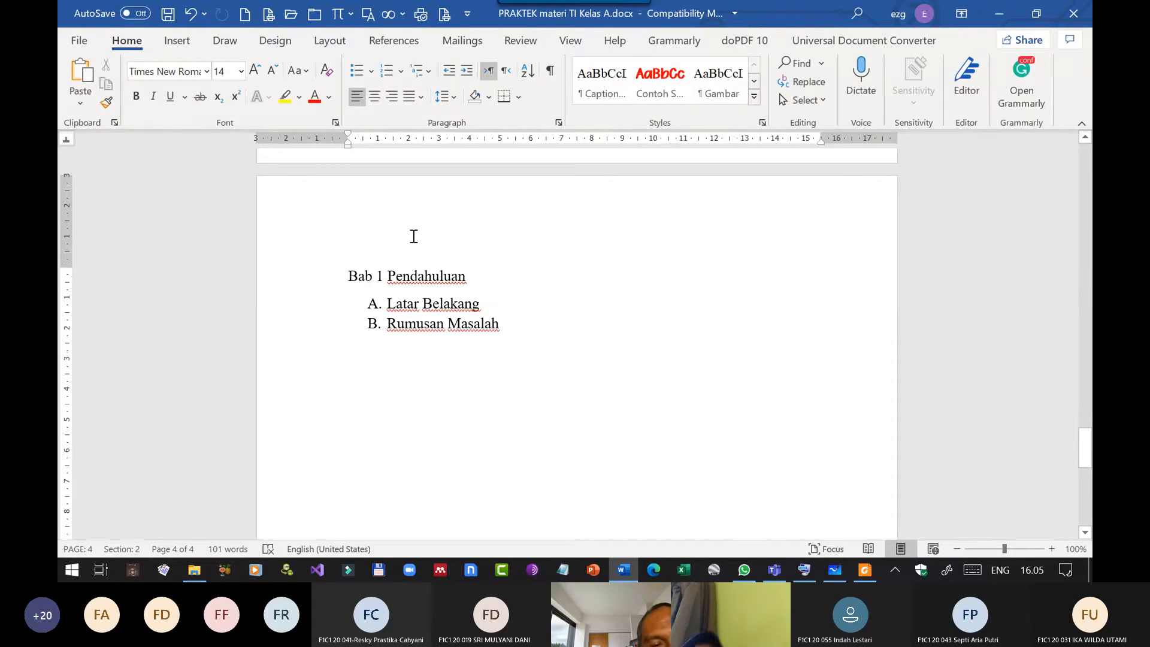
pyautogui.hotkey('ctrl', 'e')
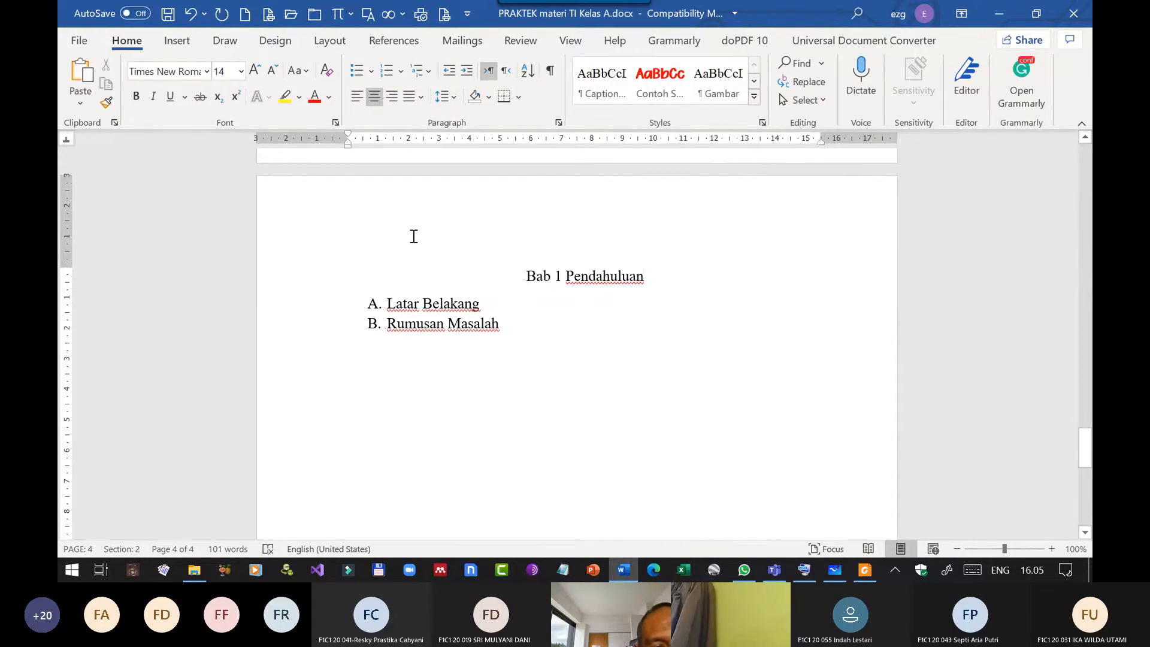
# Enter the sample text "fhgfhgfhgf" in the Section 2 footer on the Bab 1 page and close the footer.
pyautogui.scroll(-6, 518, 303)
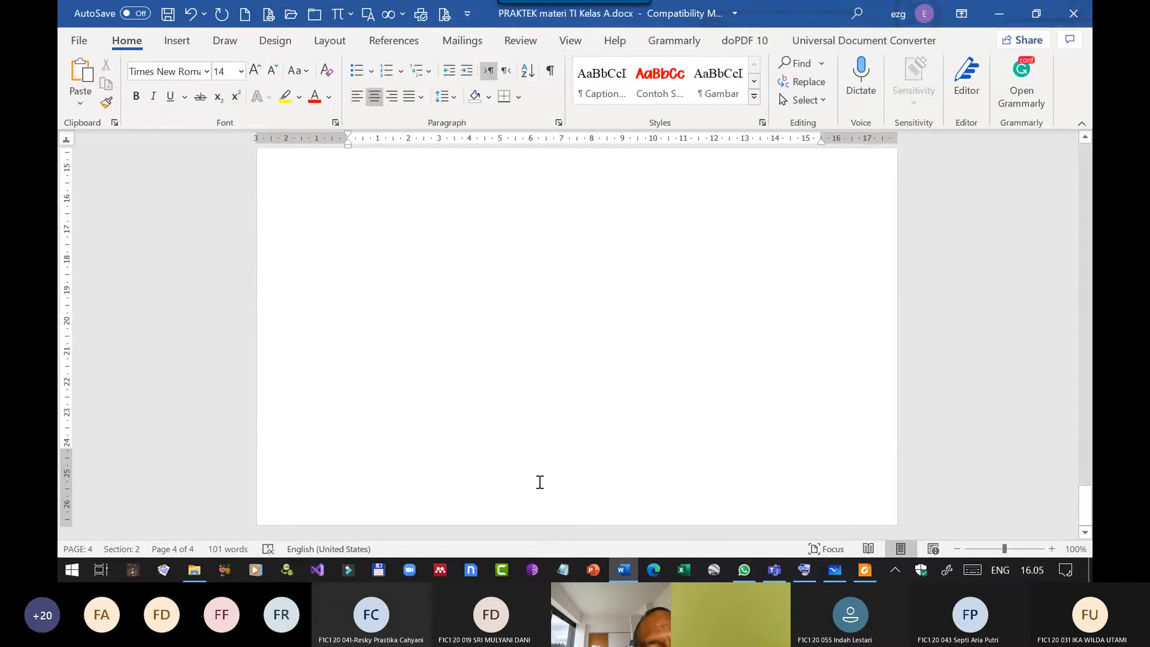
pyautogui.doubleClick(586, 490)
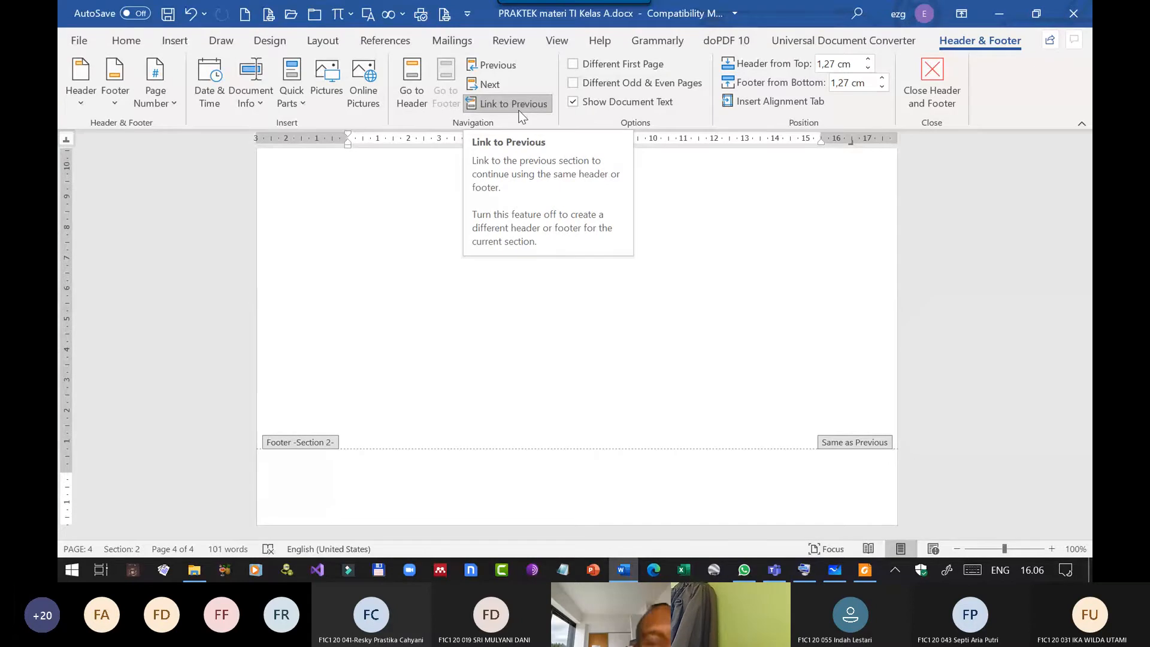
pyautogui.write('fhgfhgfhgf')
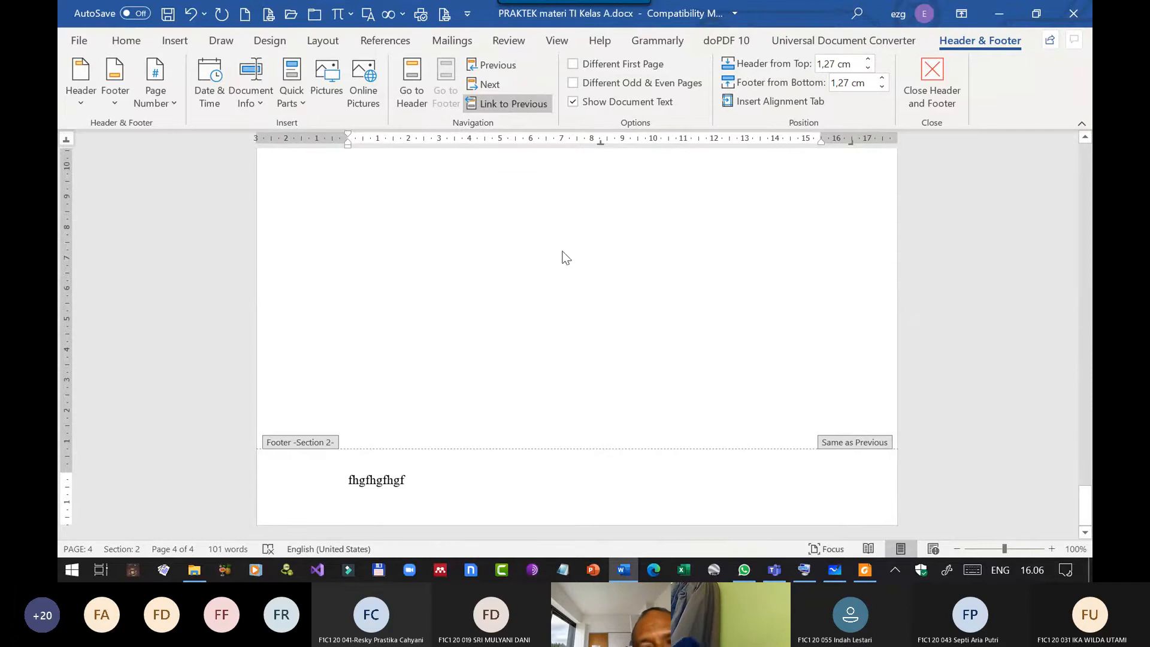
pyautogui.click(950, 102)
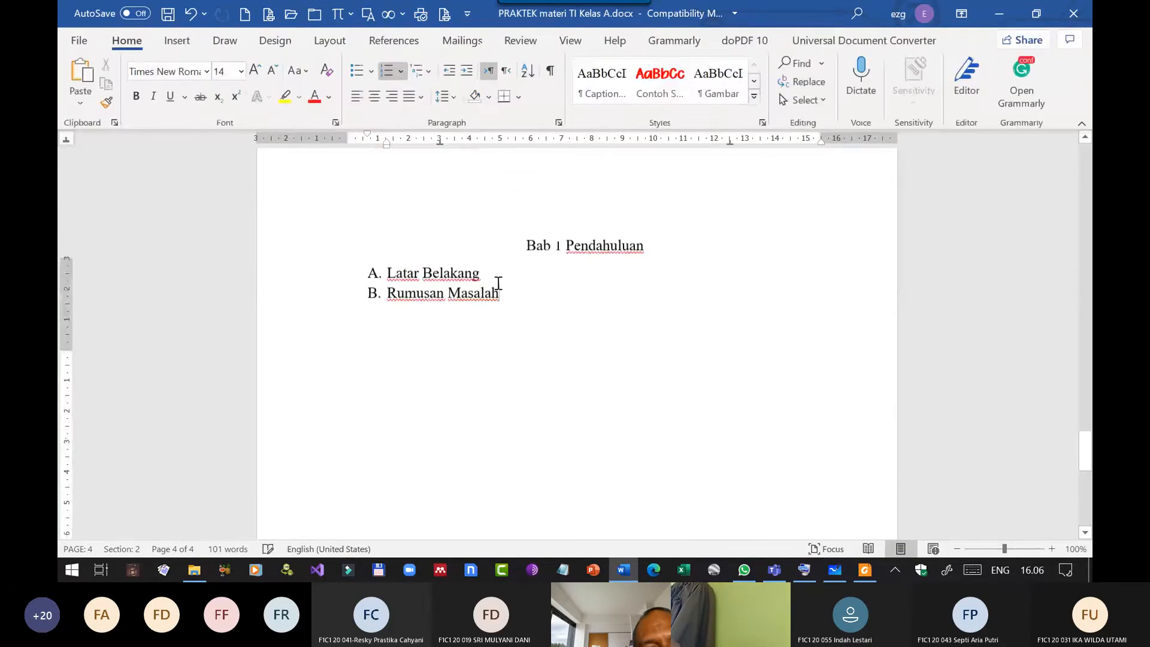
# Compare the footers of the Daftar Isi and Bab 1 pages, and undo the sample footer text.
pyautogui.scroll(5, 495, 288)
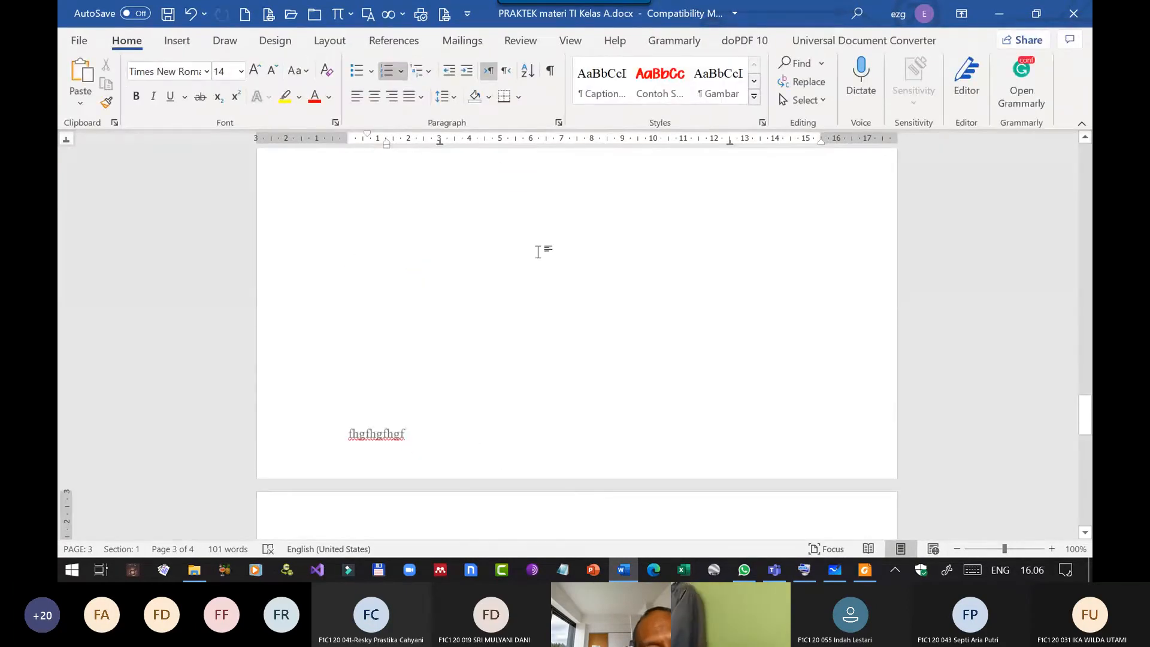
pyautogui.scroll(-8, 524, 275)
pyautogui.scroll(2, 516, 282)
pyautogui.click(494, 305)
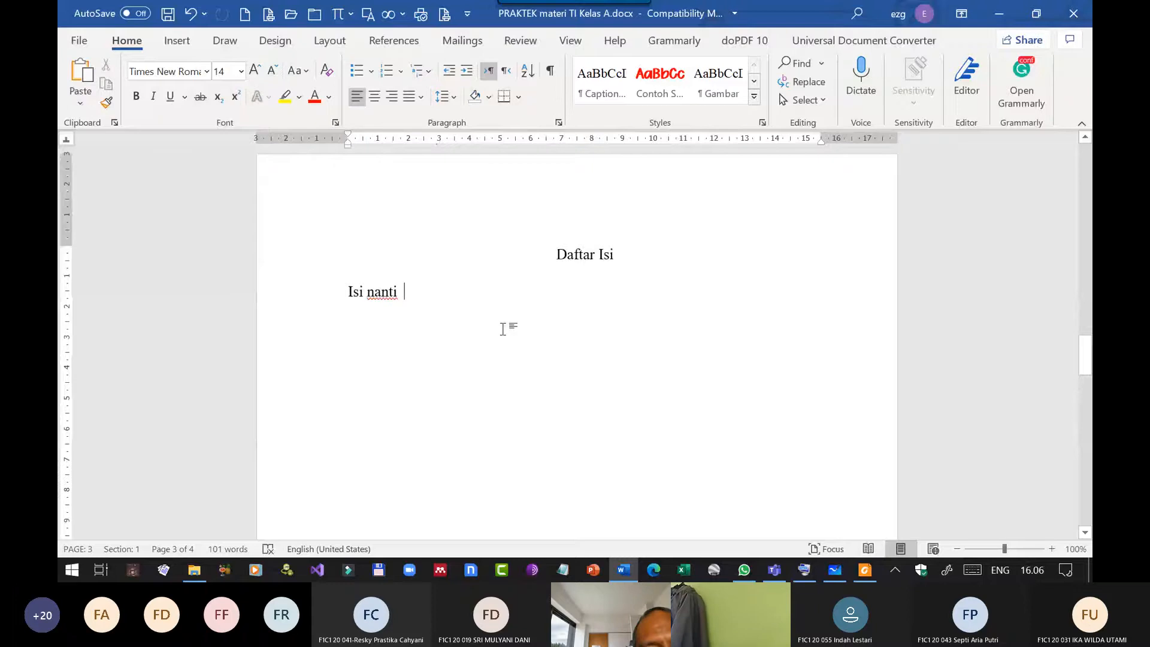
pyautogui.scroll(-10, 509, 348)
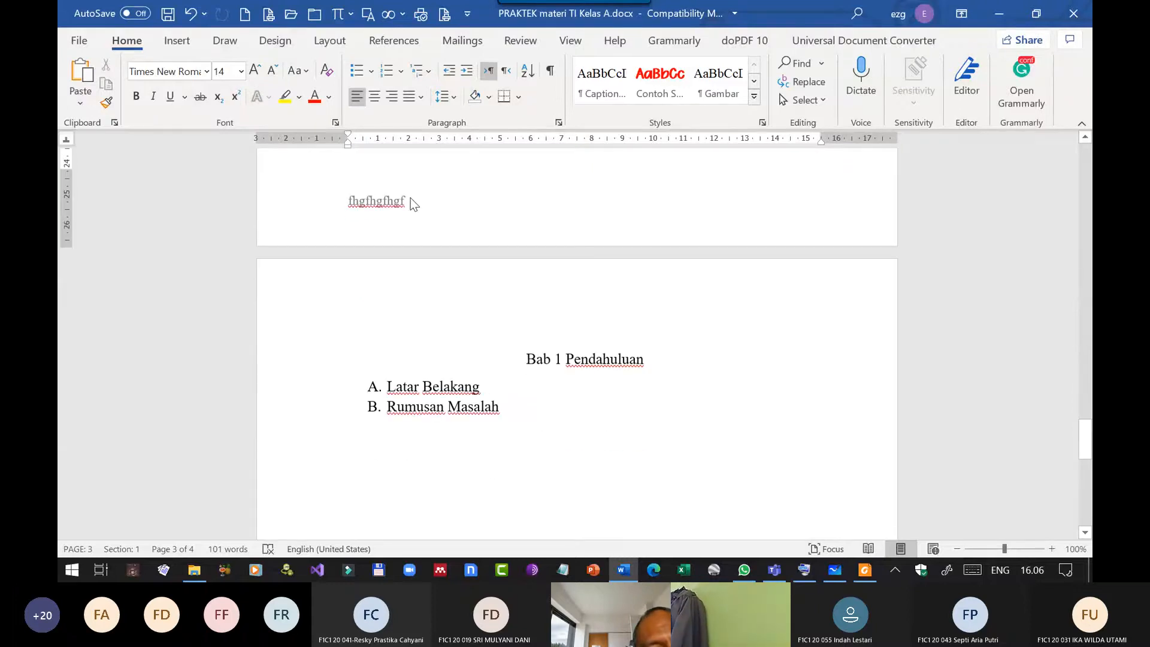
pyautogui.scroll(-6, 521, 392)
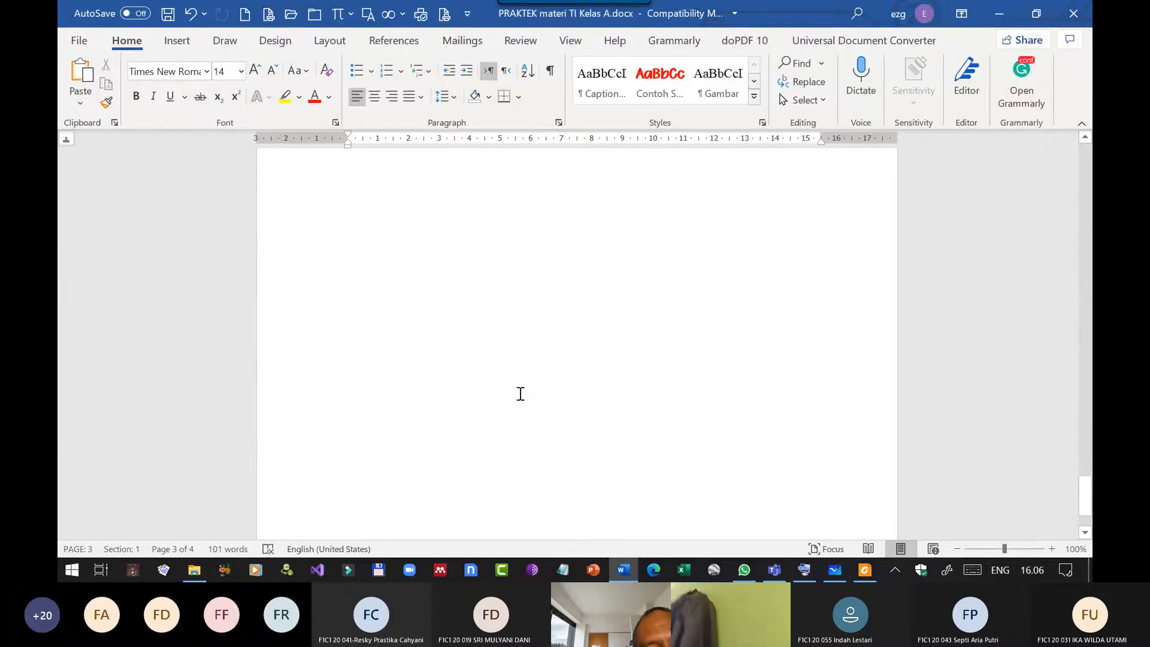
pyautogui.scroll(8, 509, 388)
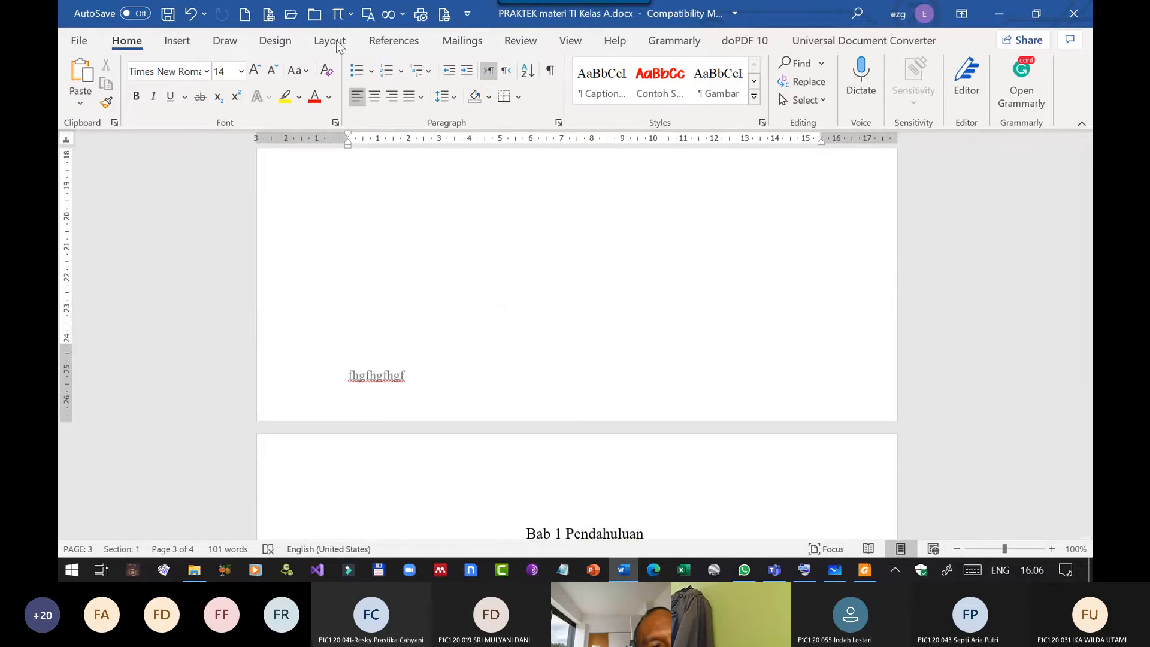
pyautogui.click(190, 13)
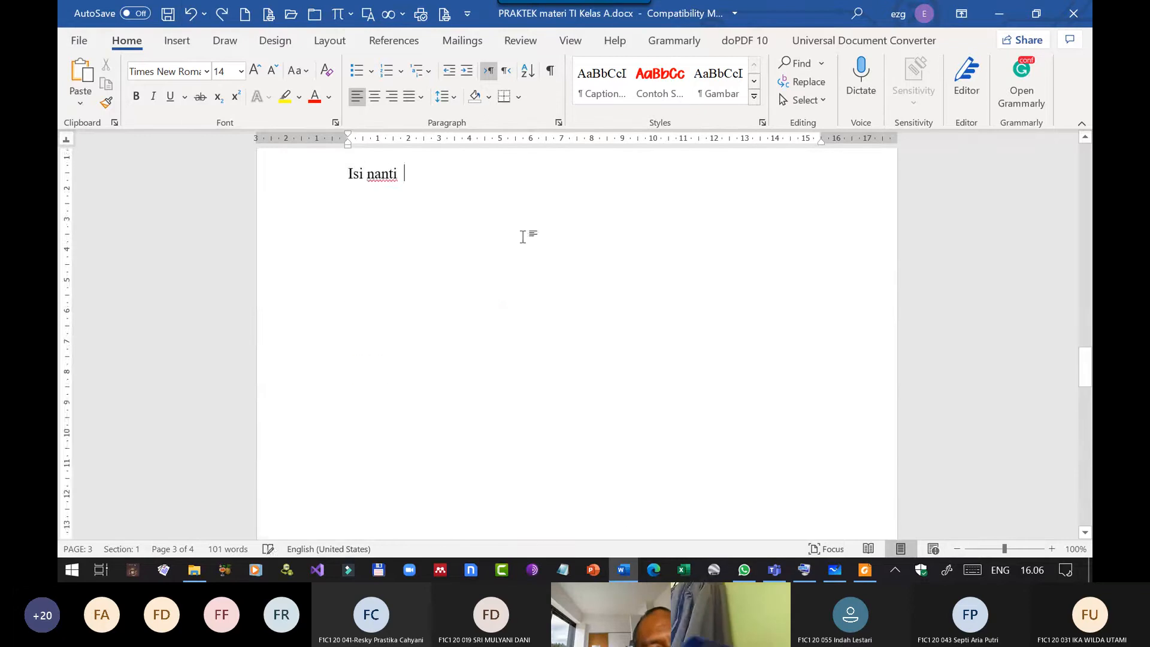
# Open the Section 2 footer on the Bab 1 page and turn off its Link to Previous setting.
pyautogui.scroll(-15, 570, 287)
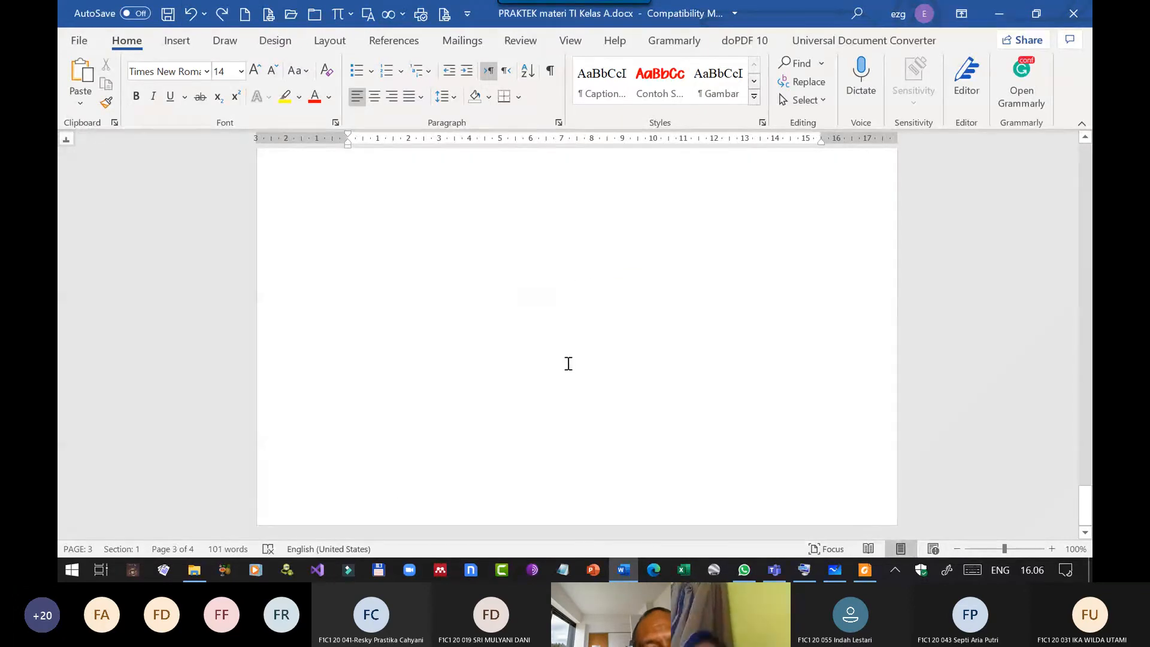
pyautogui.doubleClick(530, 485)
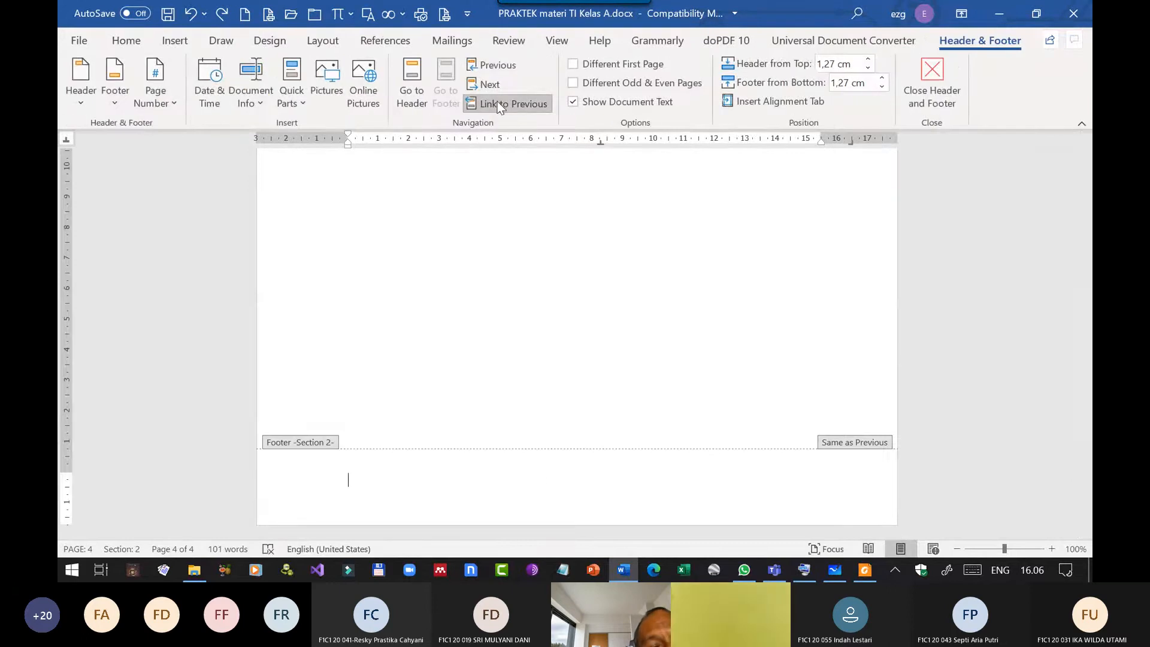
pyautogui.click(509, 105)
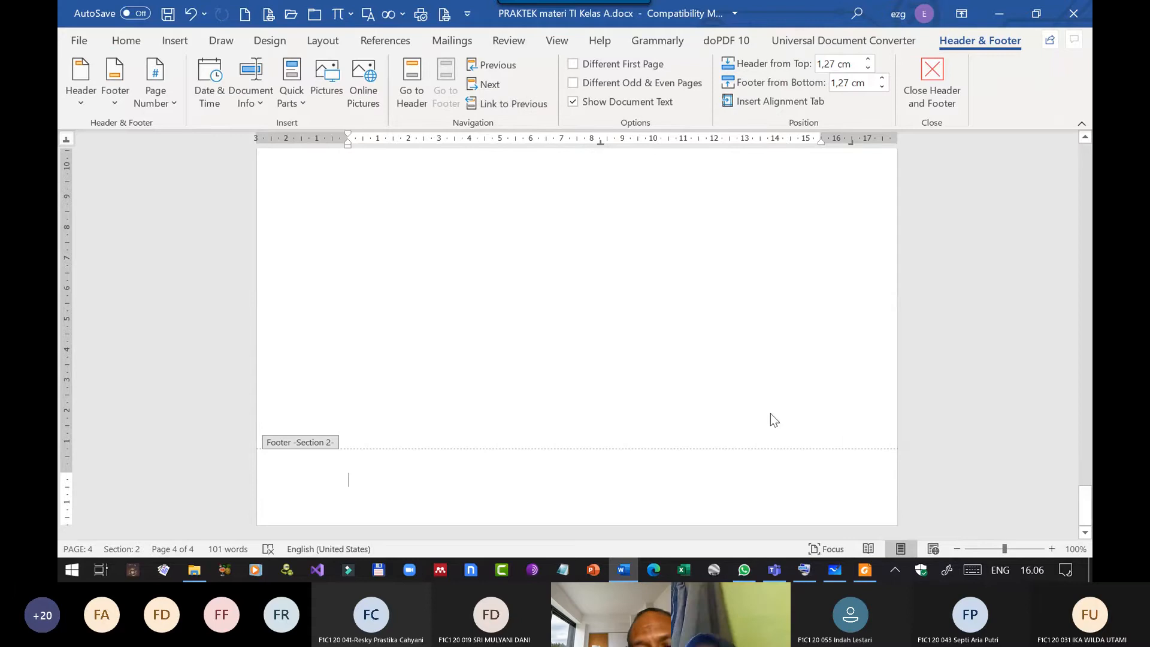
# Reconnect the Section 2 footer to the previous section's footer, and unlink it again.
pyautogui.click(521, 104)
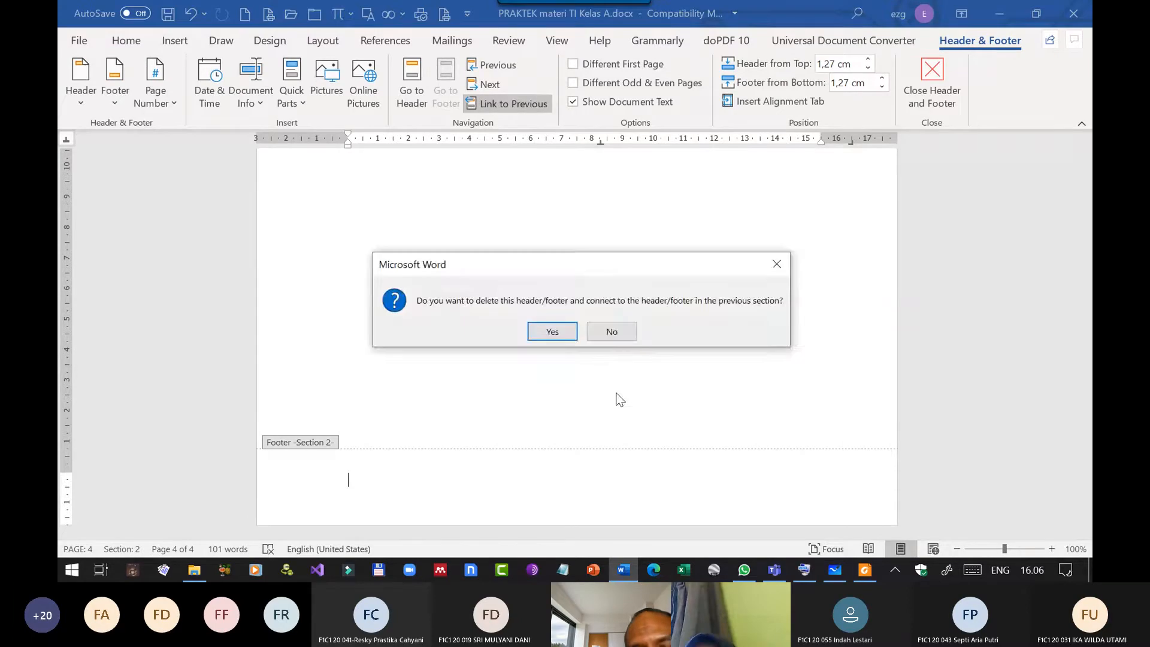
pyautogui.click(553, 331)
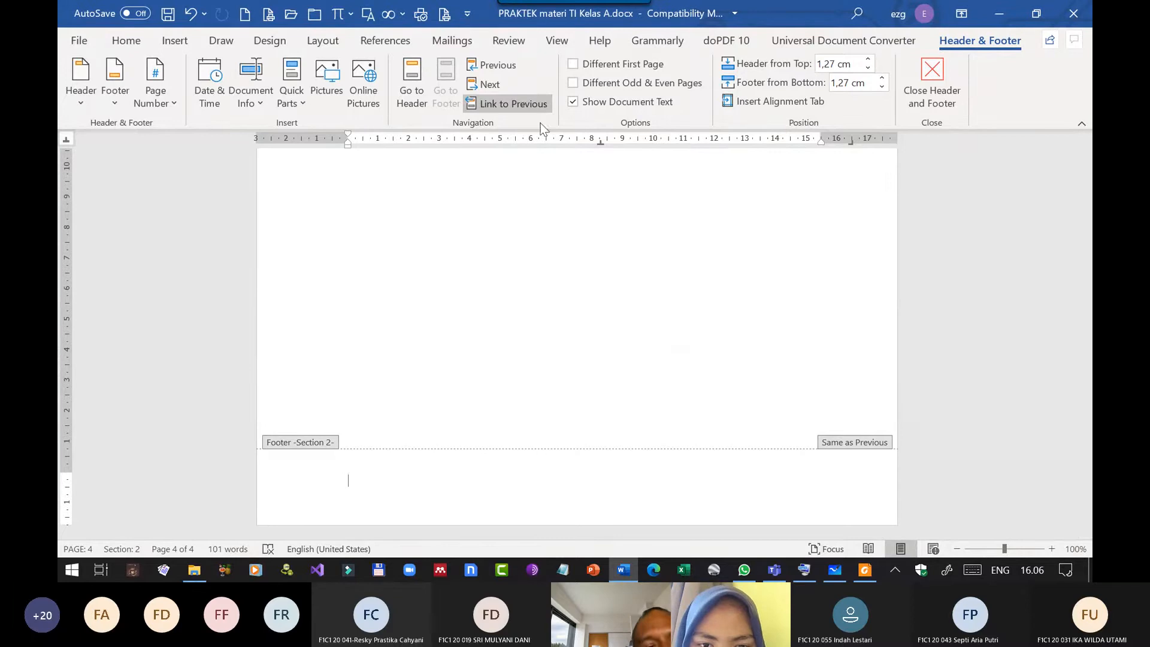
pyautogui.click(501, 100)
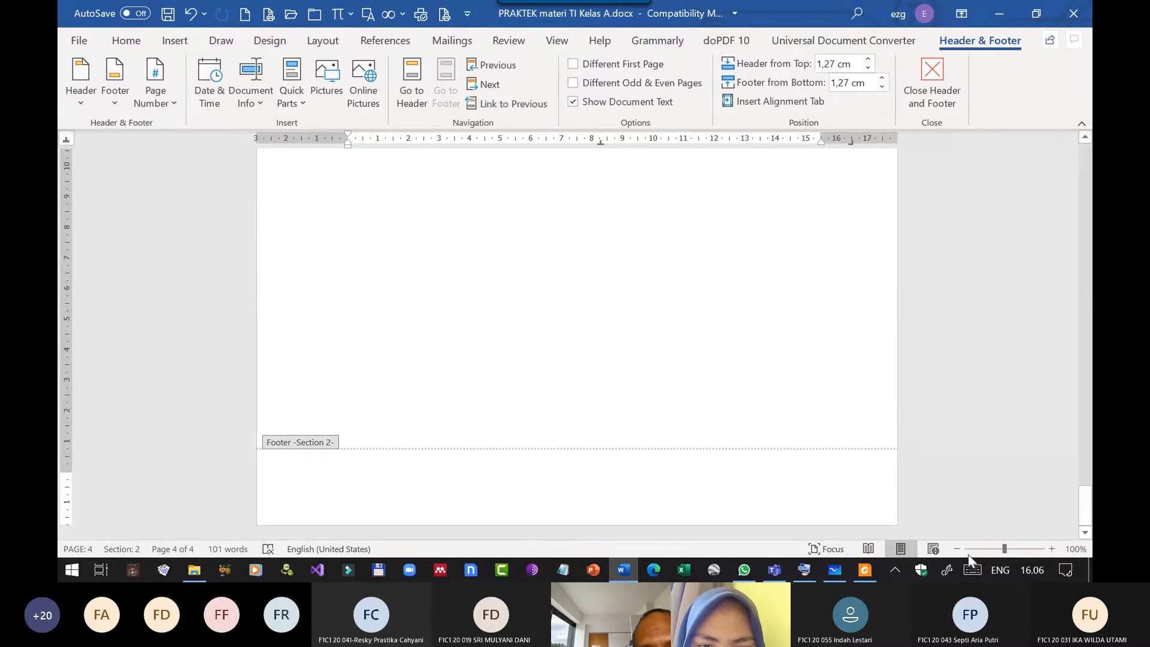
# Turn off Link to Previous for the Section 2 header above the Bab 1 Pendahuluan heading.
pyautogui.scroll(10, 529, 404)
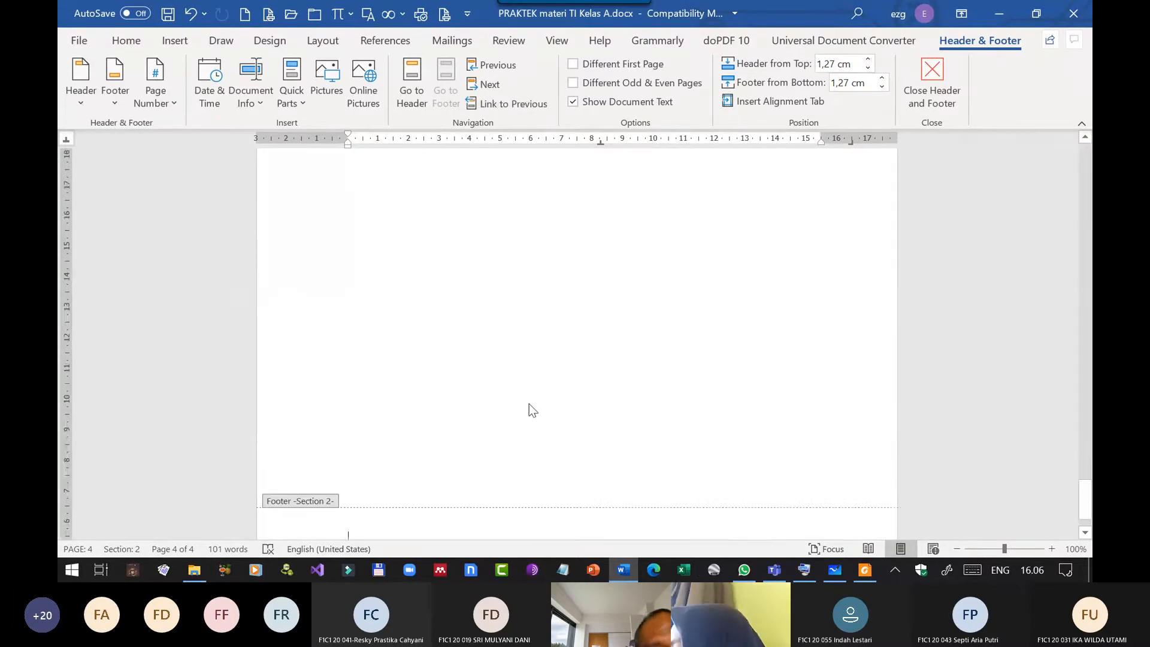
pyautogui.scroll(2, 529, 403)
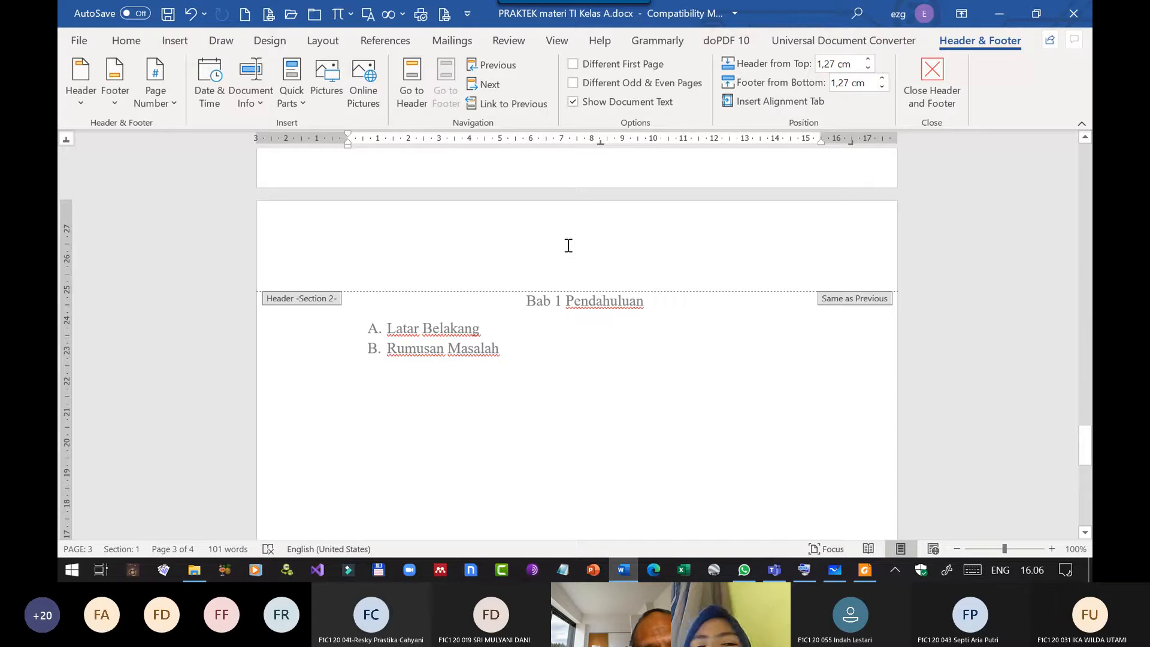
pyautogui.scroll(-12, 601, 353)
pyautogui.scroll(12, 595, 462)
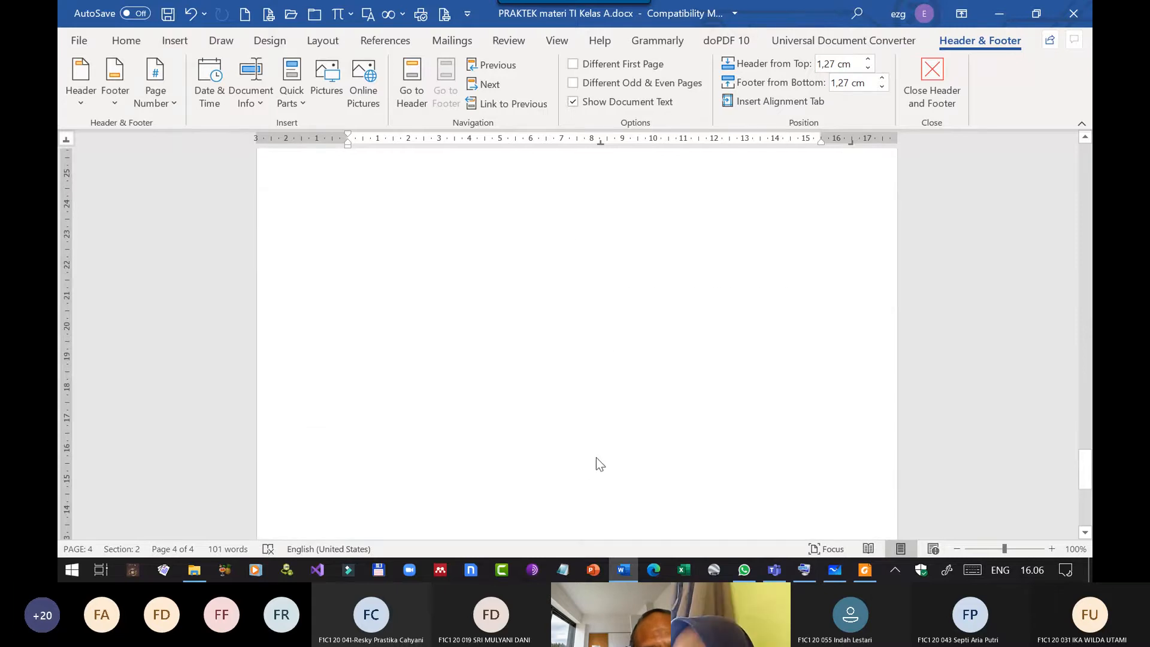
pyautogui.click(549, 371)
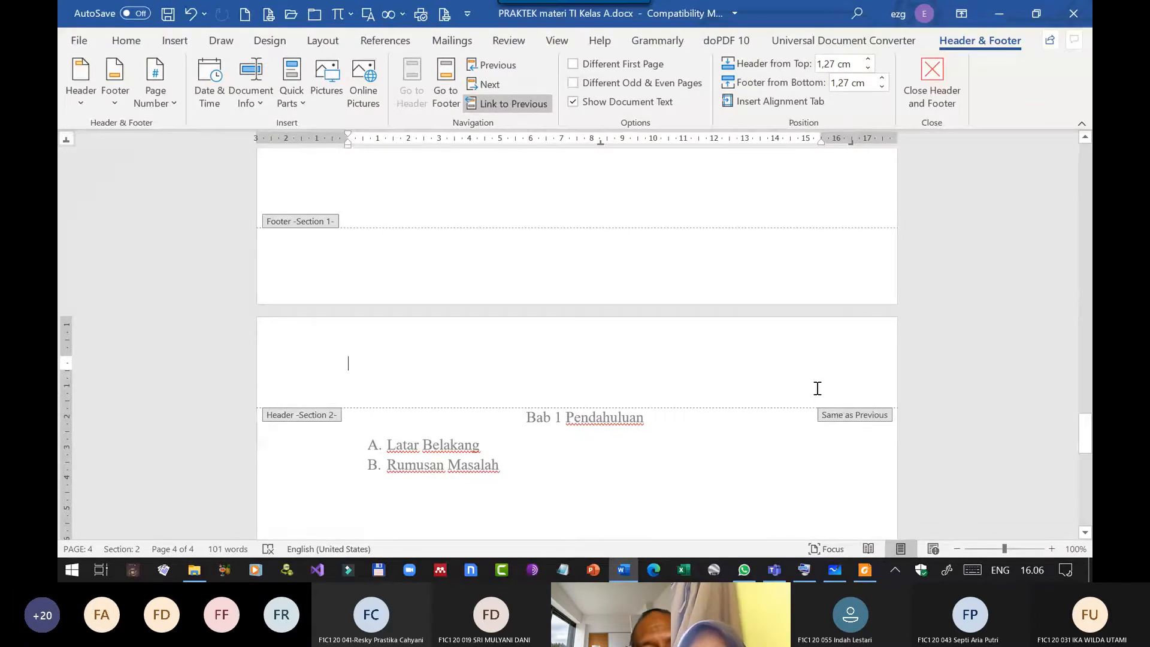
pyautogui.click(513, 104)
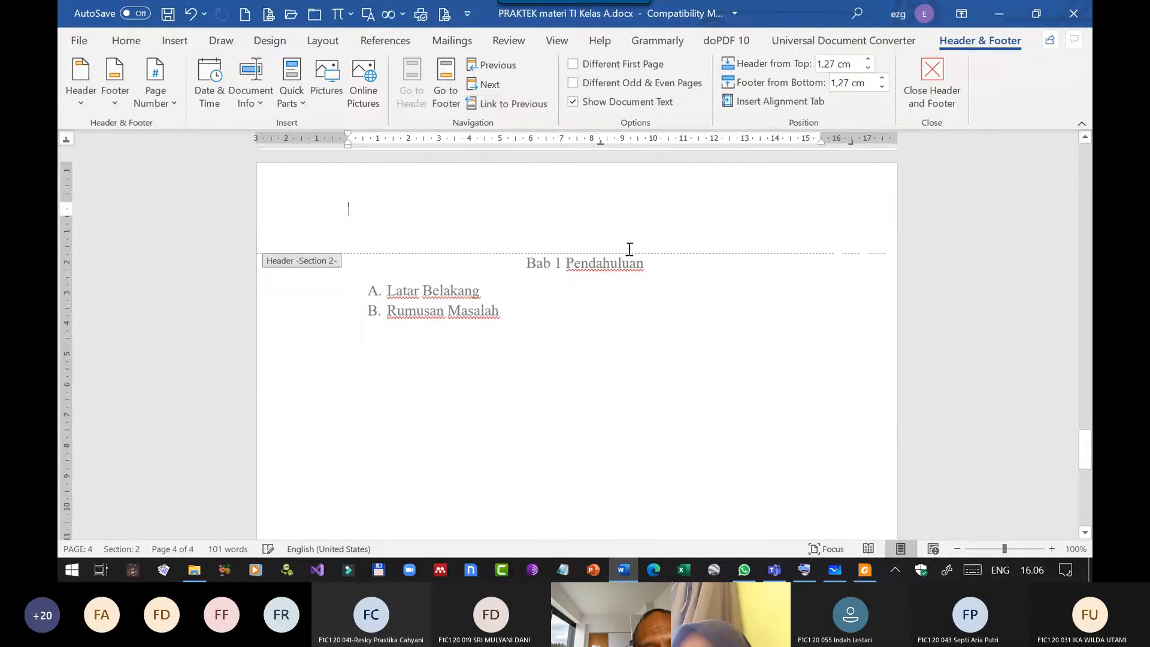
# Place the text cursor at the center tab stop of the Section 2 footer on the Bab 1 page.
pyautogui.scroll(-9, 597, 283)
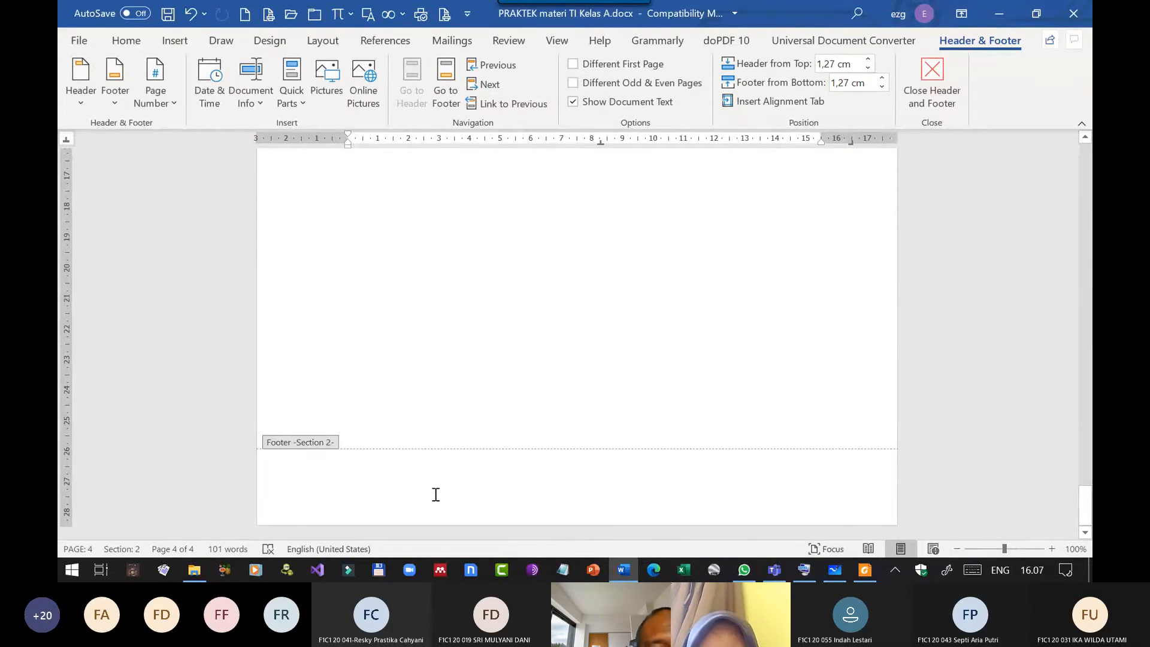
pyautogui.click(458, 486)
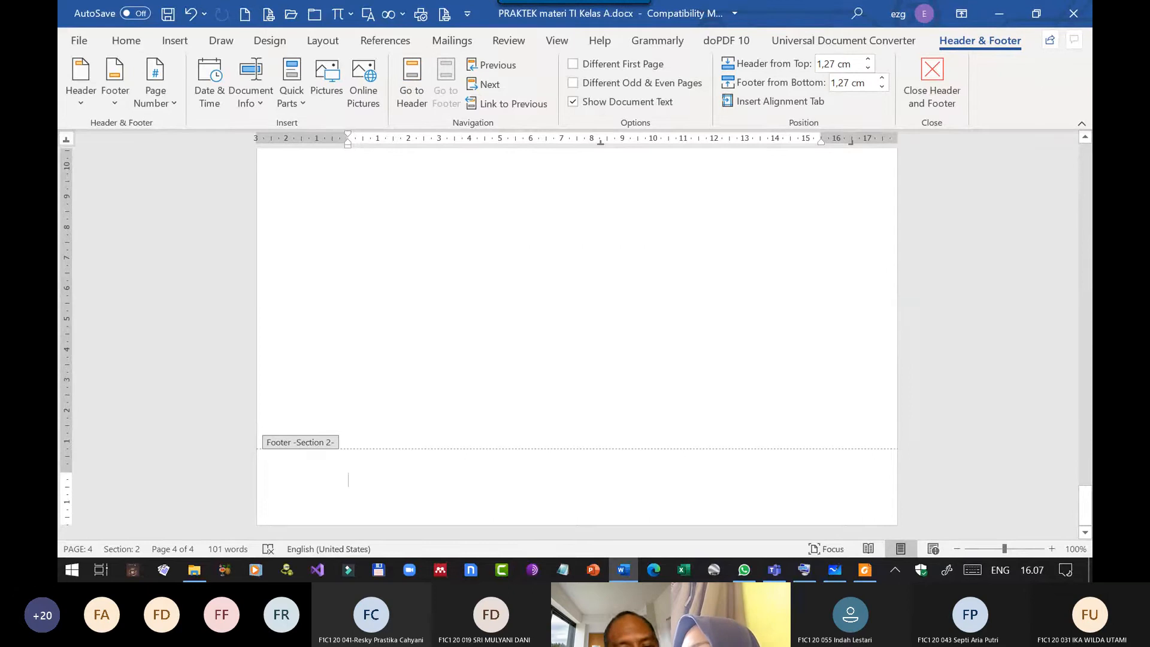
pyautogui.doubleClick(471, 489)
pyautogui.press('Tab')
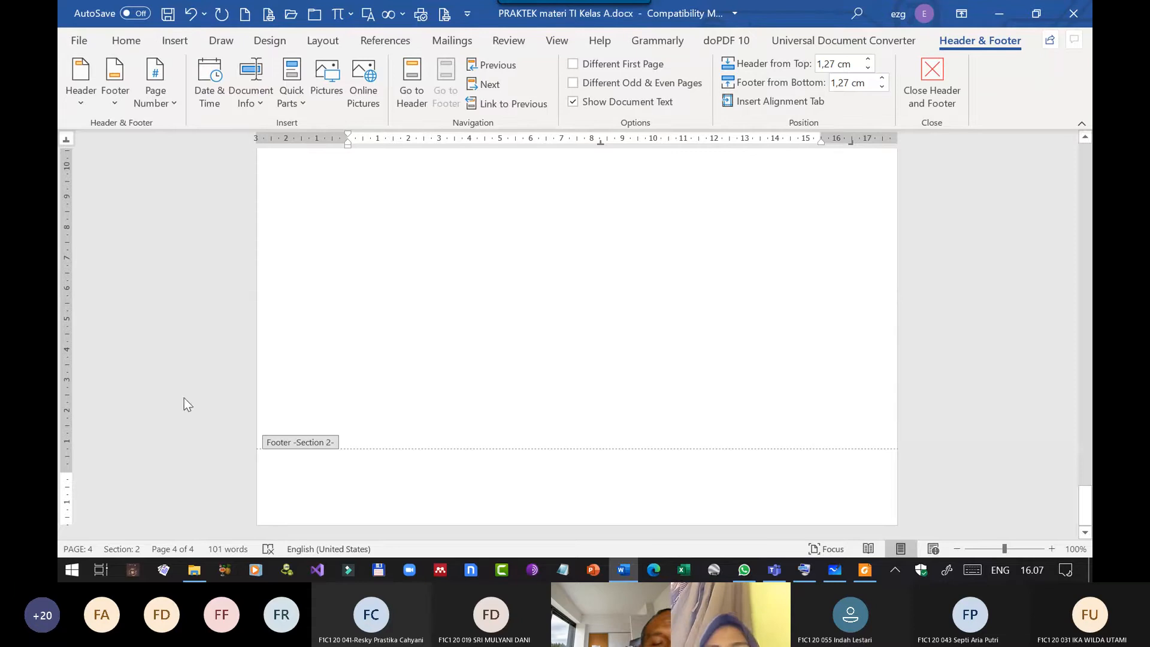
# Insert a Page field in the 1, 2, 3, ... format at the center of the Section 2 footer.
pyautogui.click(296, 103)
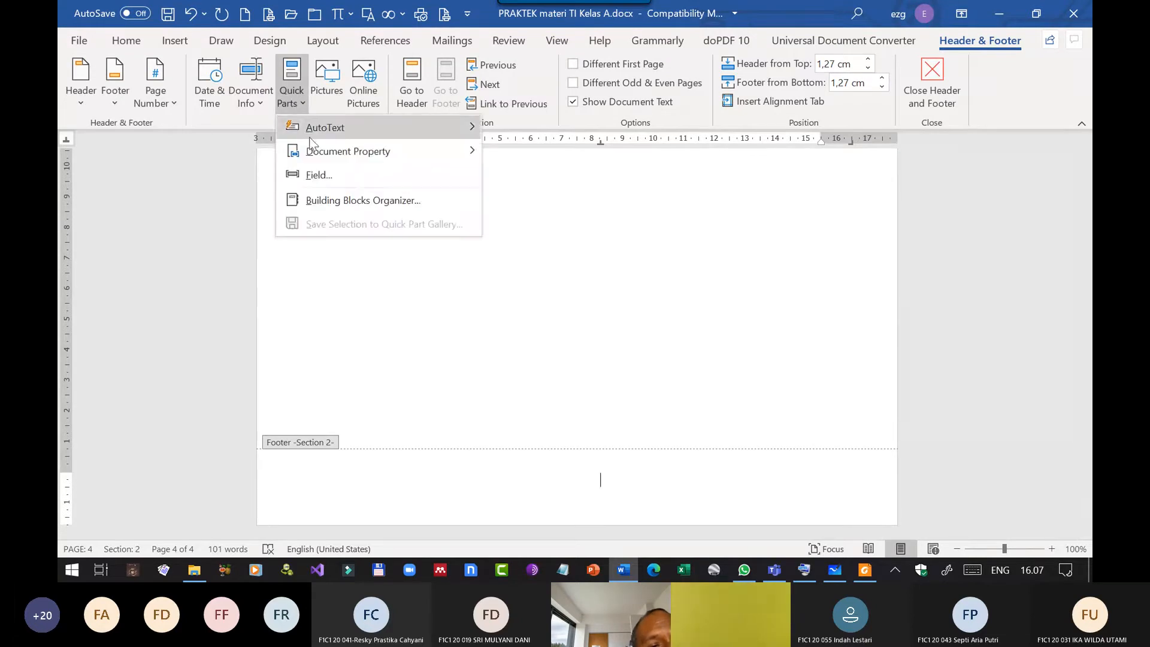
pyautogui.click(318, 175)
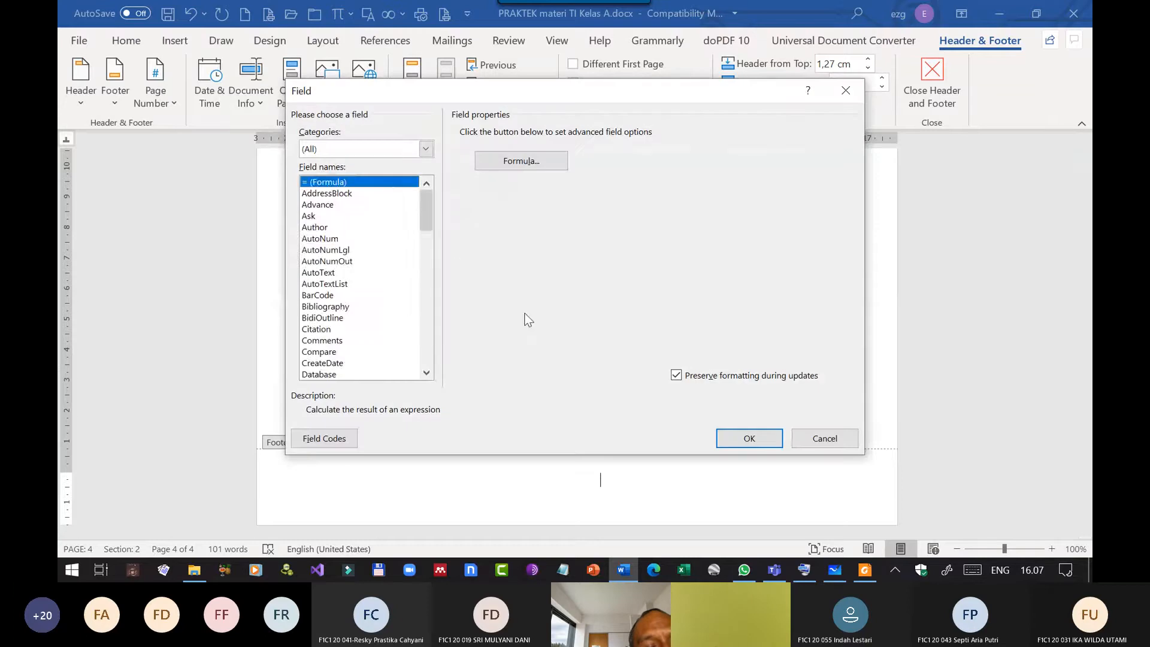
pyautogui.scroll(-9, 344, 266)
pyautogui.scroll(-3, 344, 268)
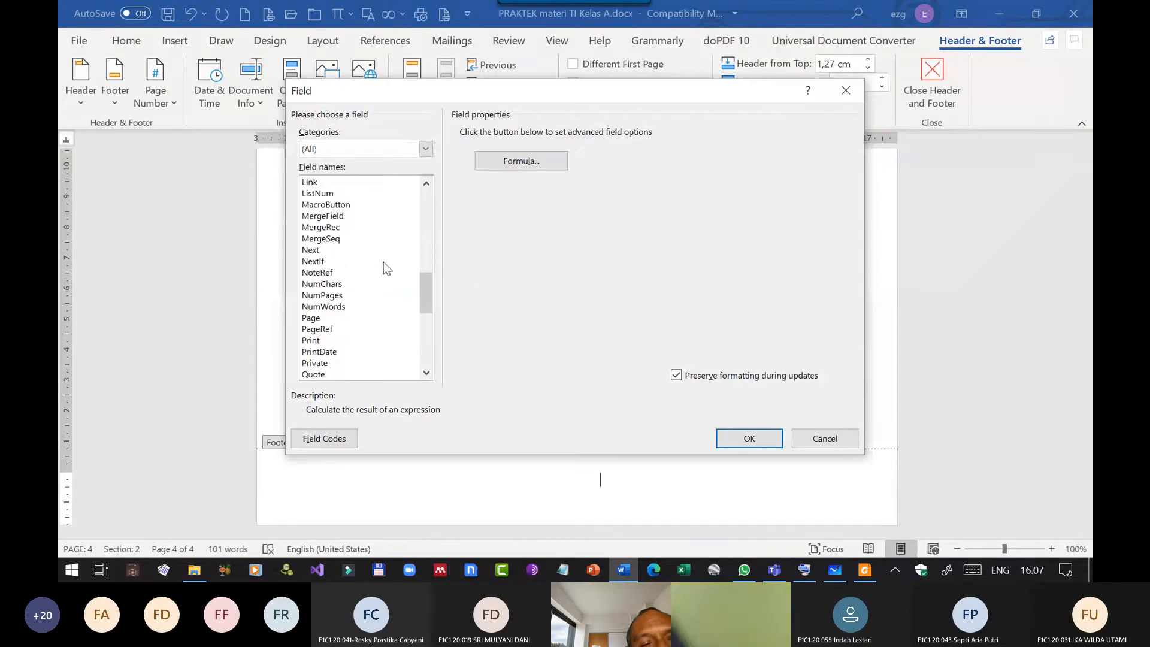
pyautogui.scroll(-3, 343, 244)
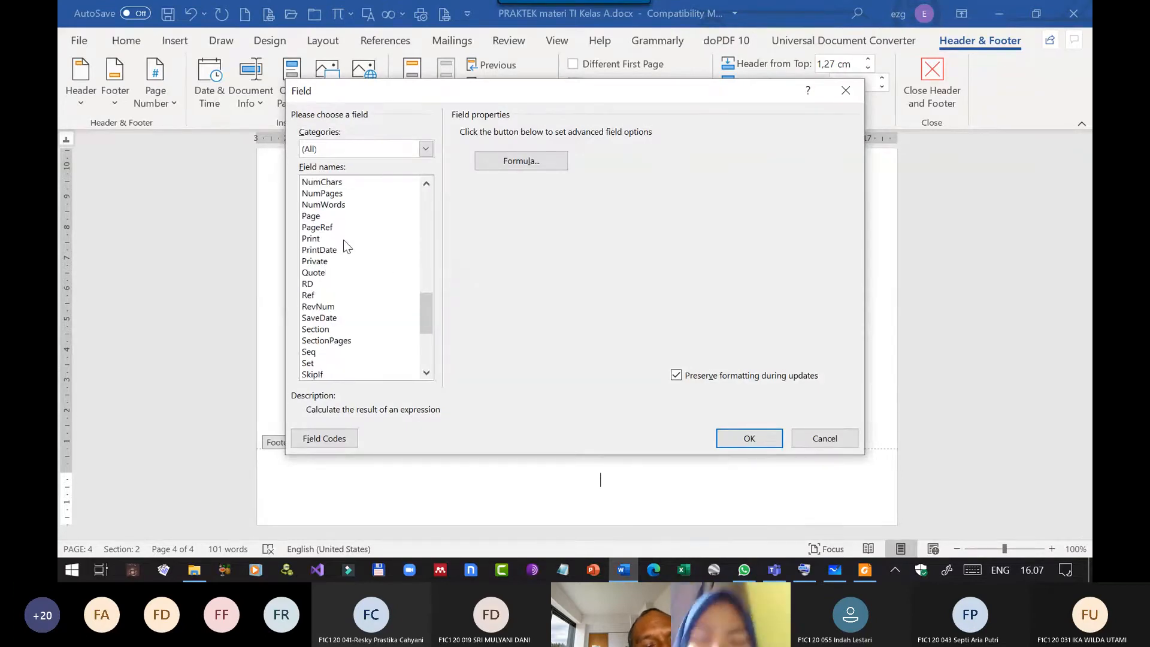
pyautogui.scroll(-5, 345, 243)
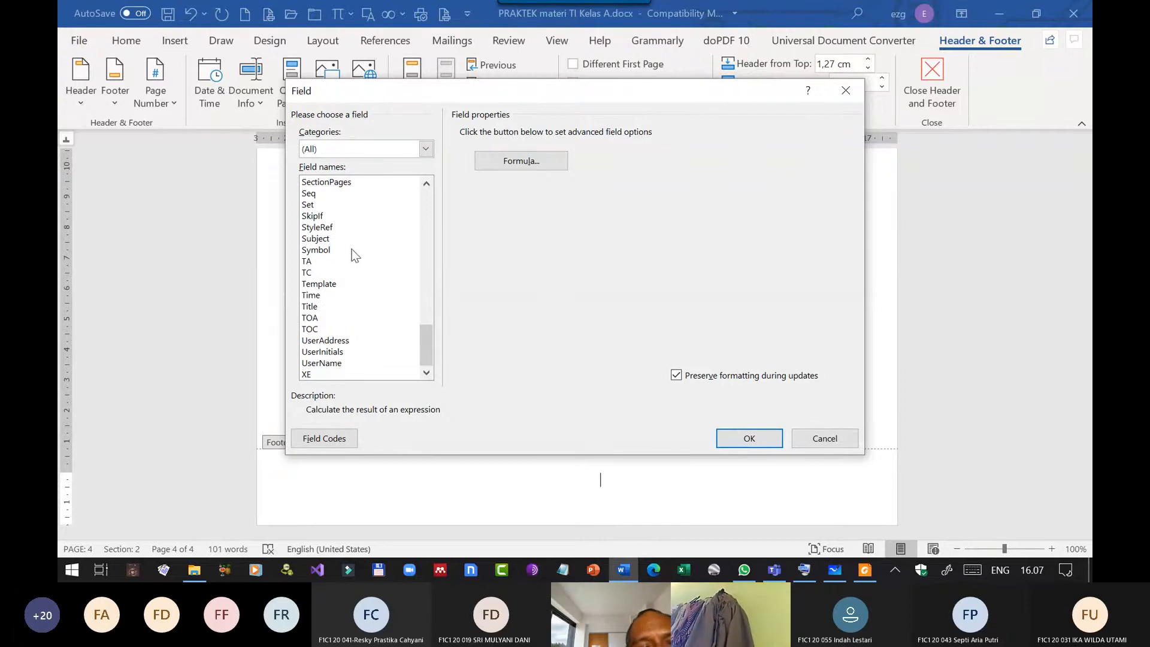
pyautogui.scroll(9, 348, 249)
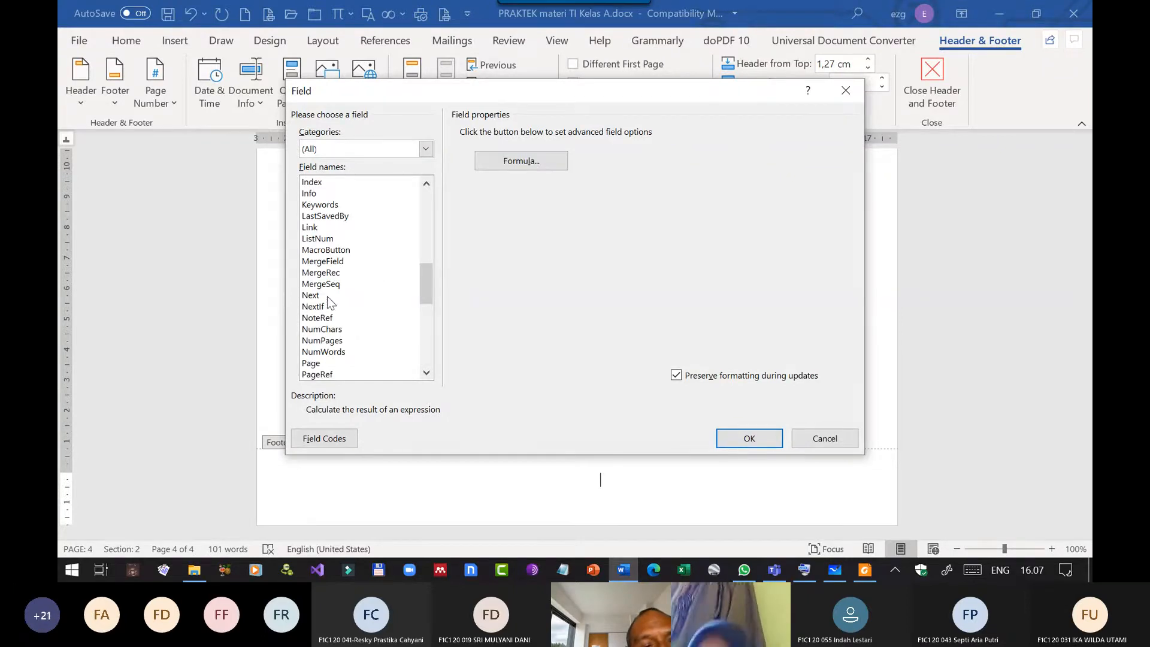
pyautogui.scroll(6, 316, 239)
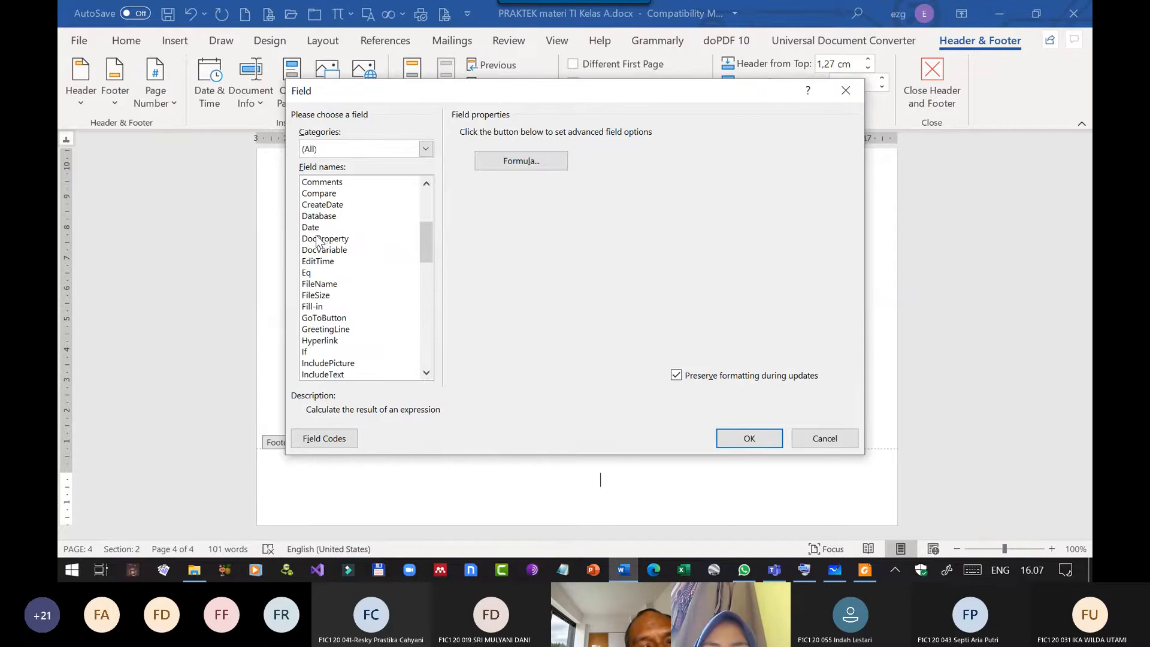
pyautogui.scroll(-15, 316, 240)
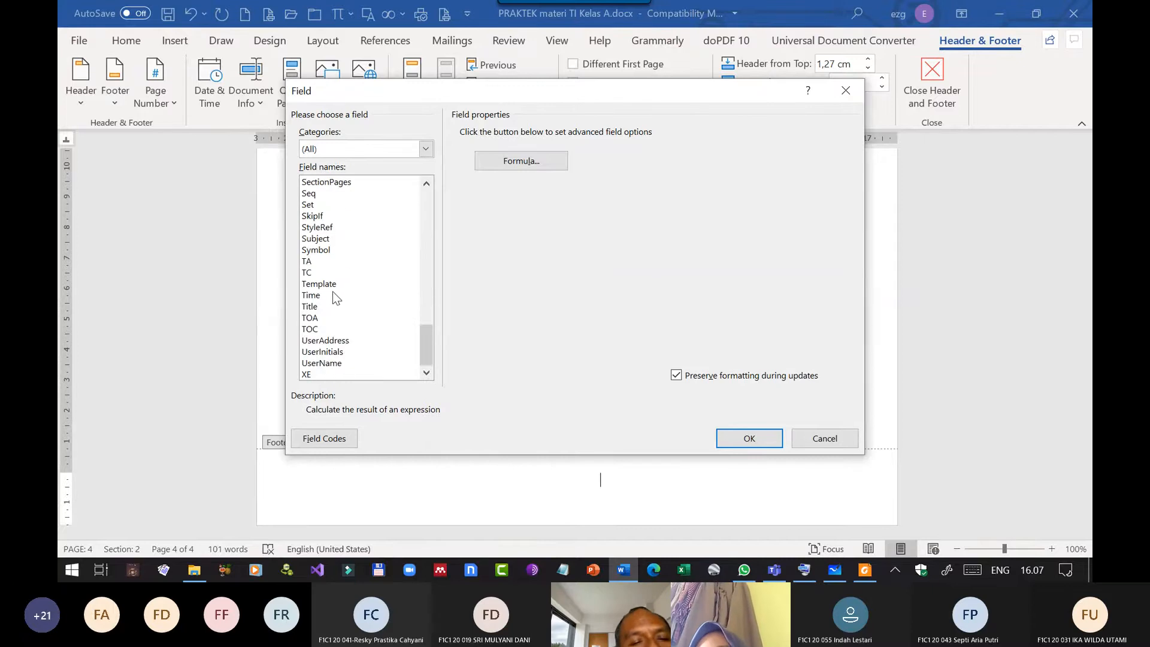
pyautogui.scroll(6, 333, 296)
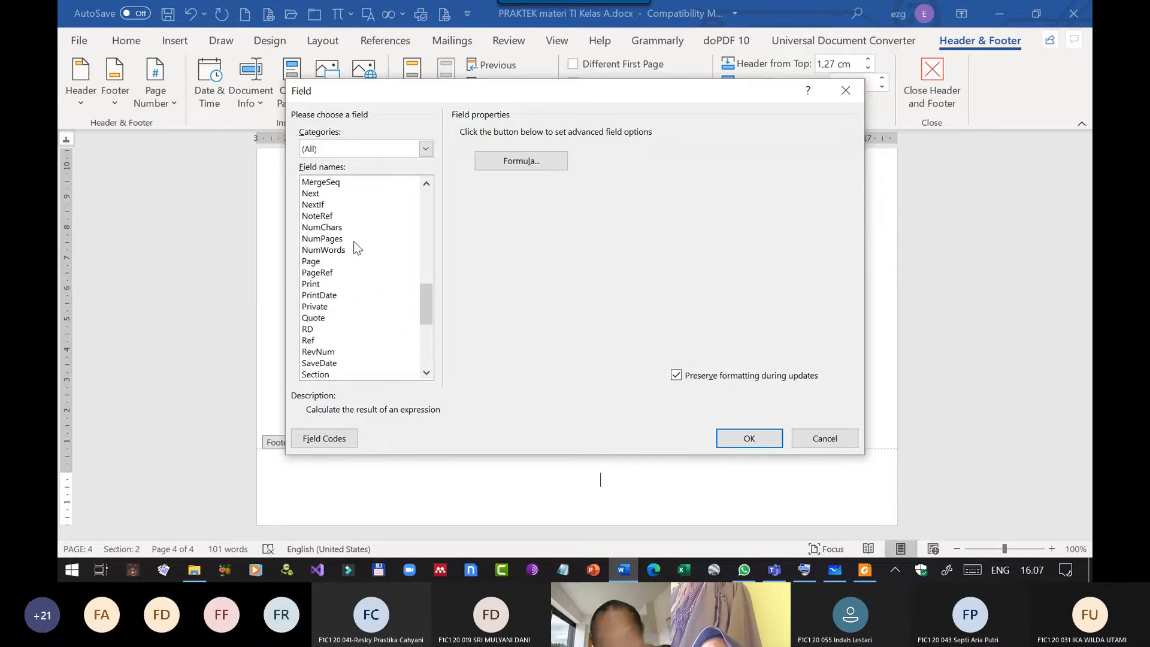
pyautogui.click(321, 264)
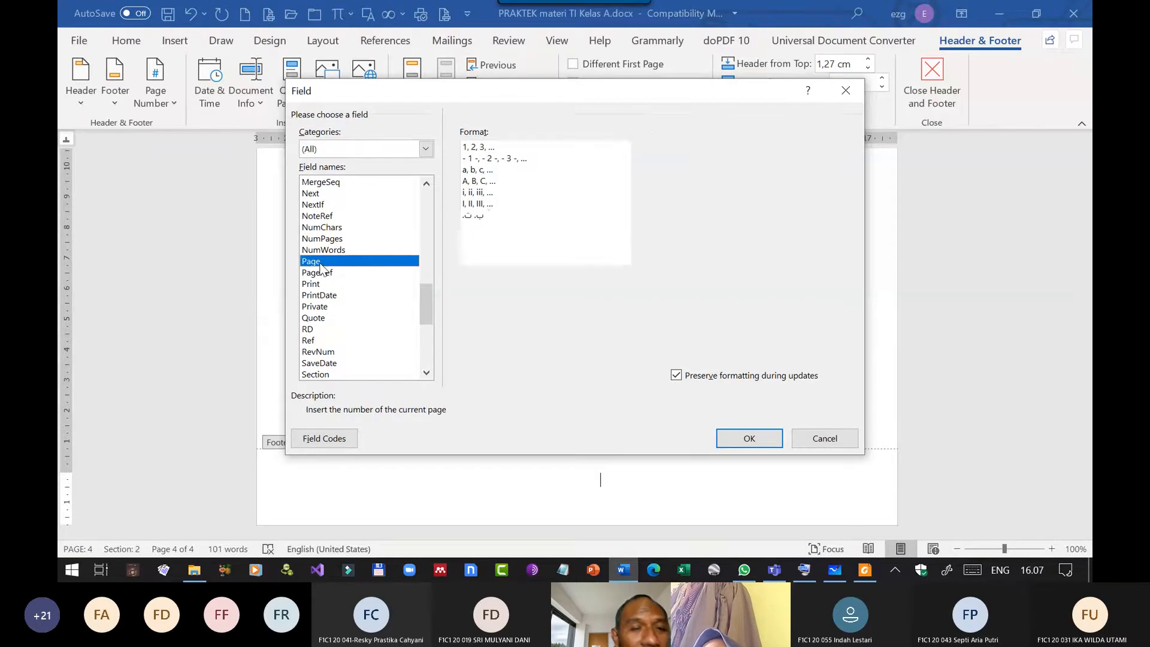
pyautogui.click(482, 150)
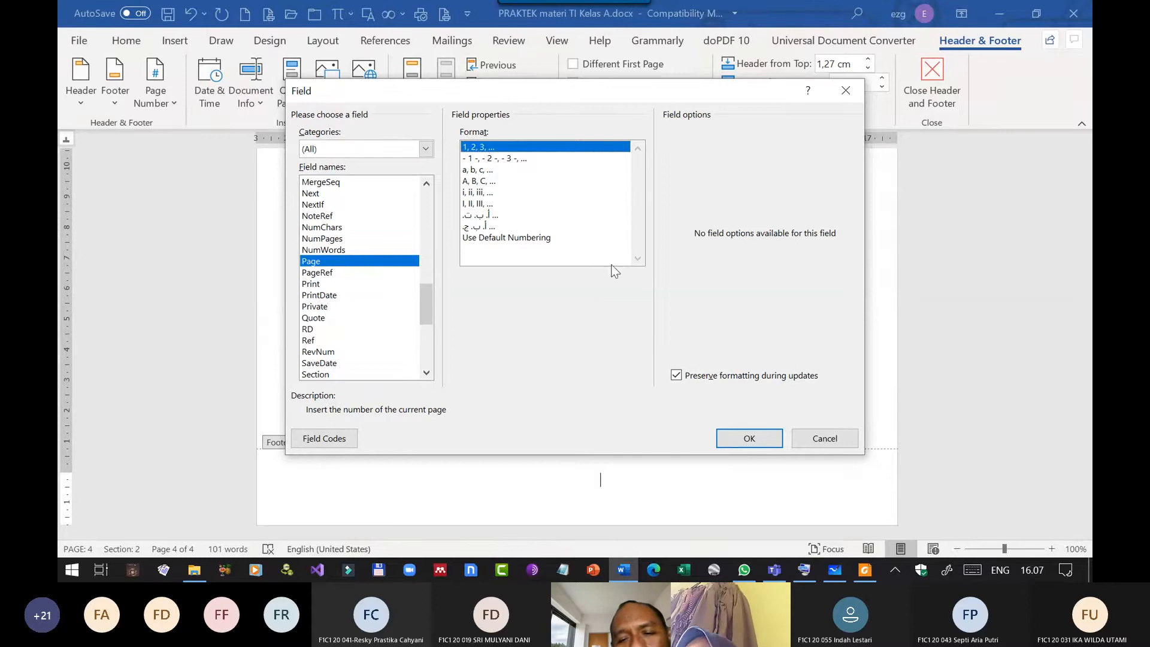
pyautogui.click(742, 436)
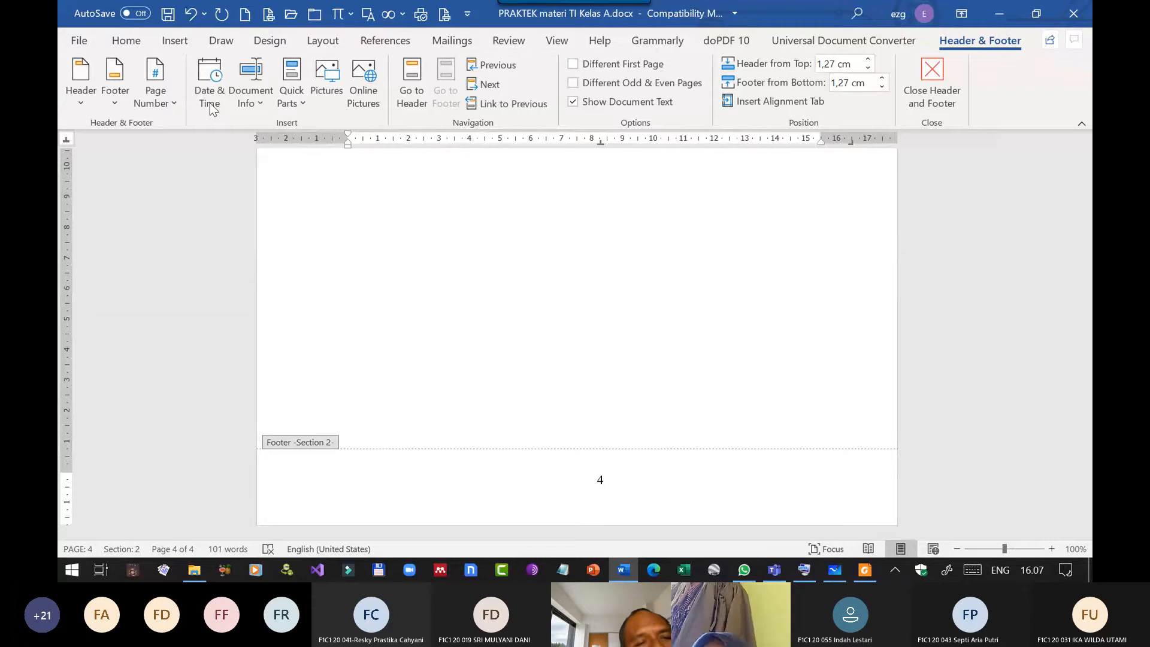
# Set the Section 2 page numbering to start at 1 and close header and footer editing.
pyautogui.click(155, 93)
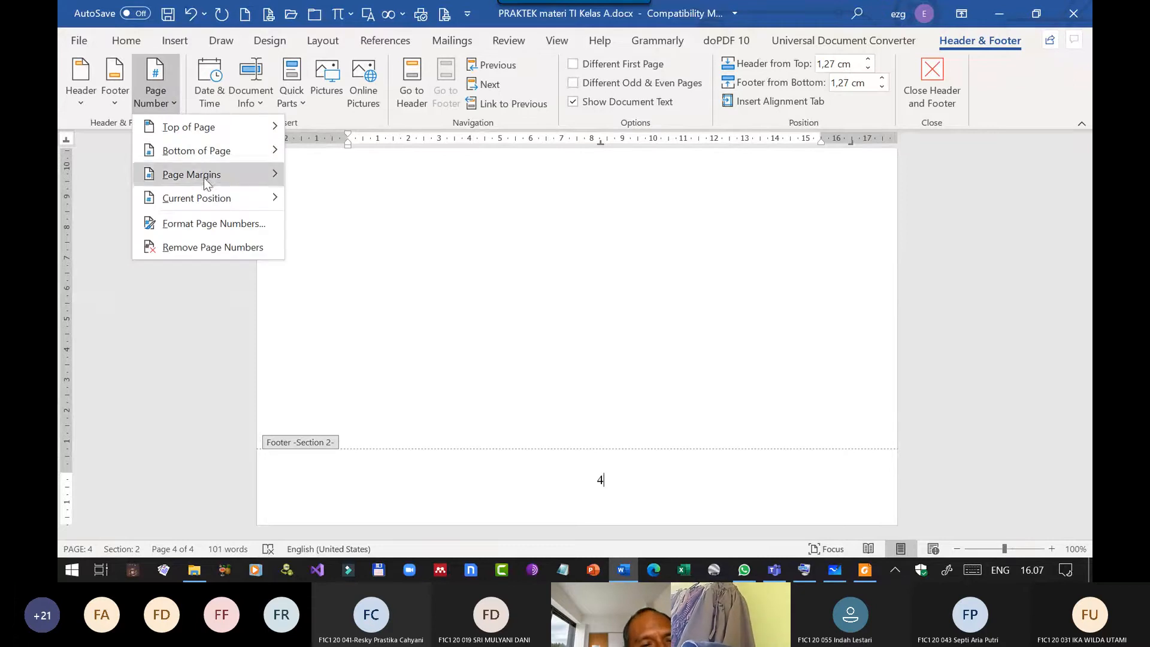
pyautogui.click(213, 223)
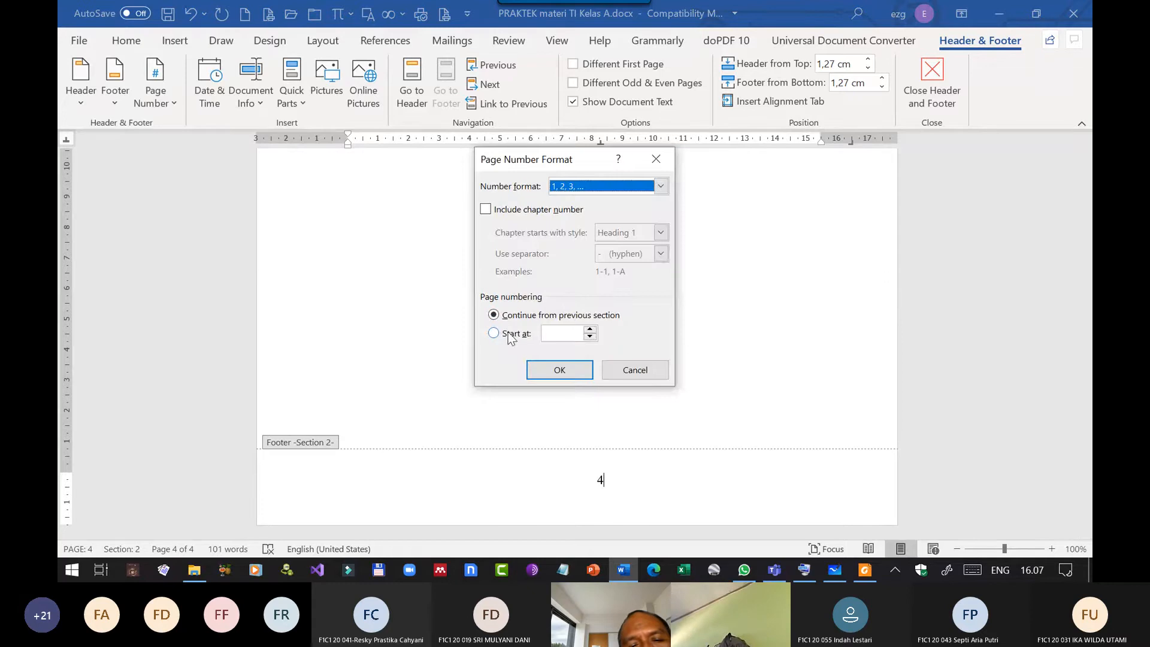
pyautogui.click(509, 337)
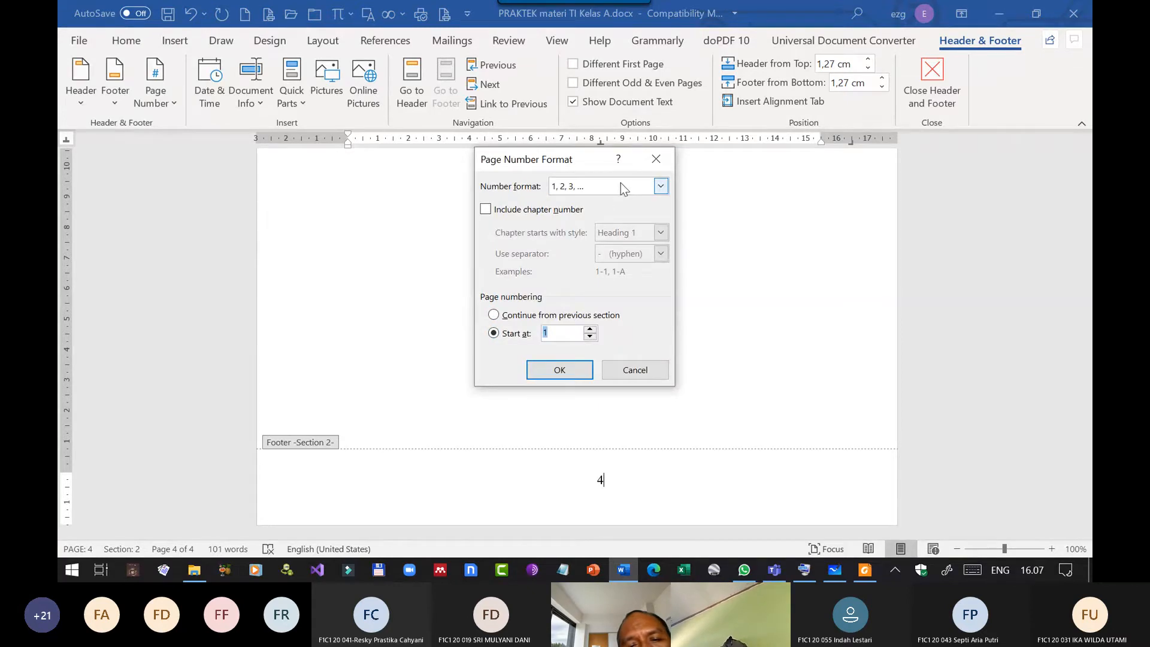
pyautogui.click(560, 369)
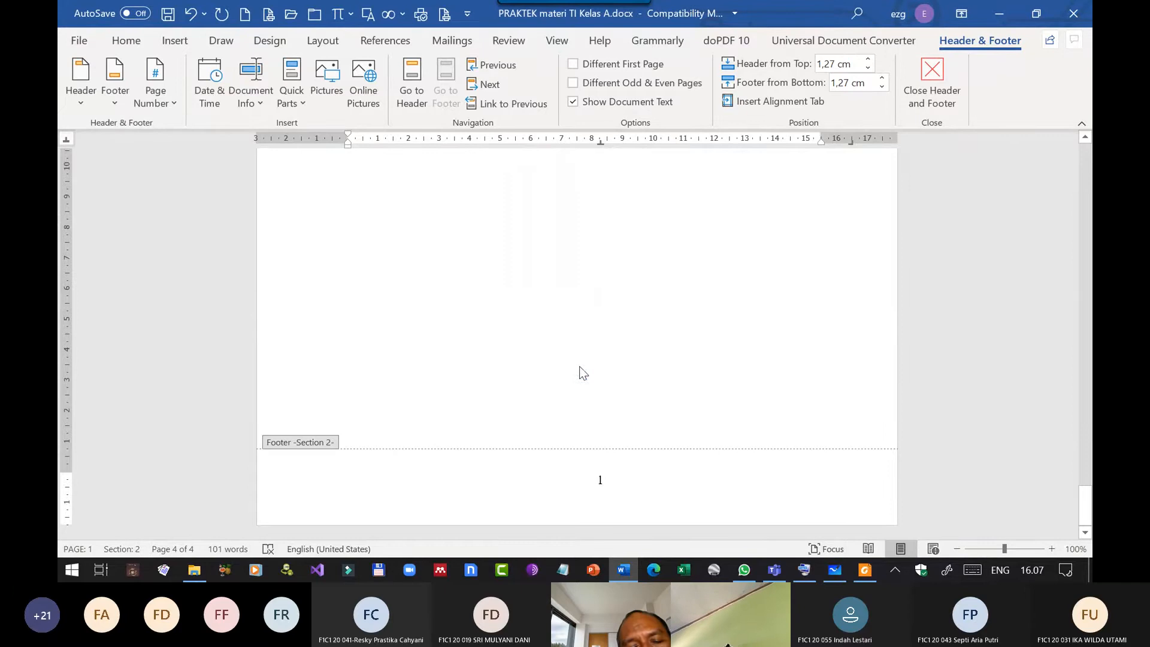
pyautogui.click(957, 96)
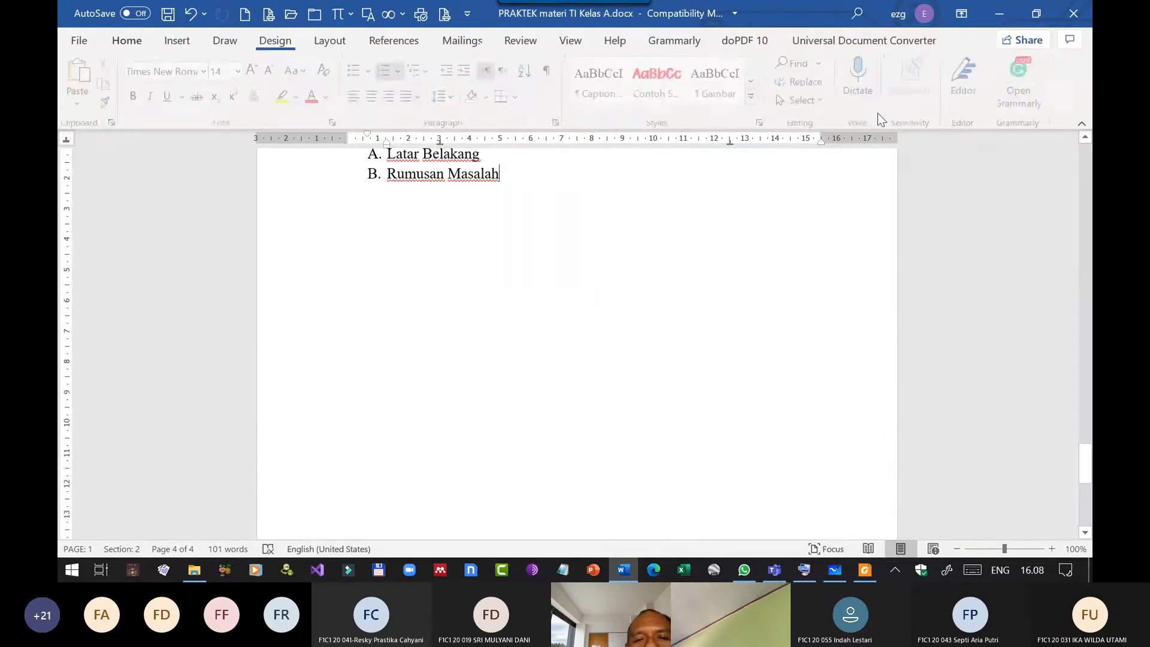
# Examine the page ends and section numbers between the Daftar Isi page and the Bab 1 Pendahuluan page.
pyautogui.scroll(10, 760, 258)
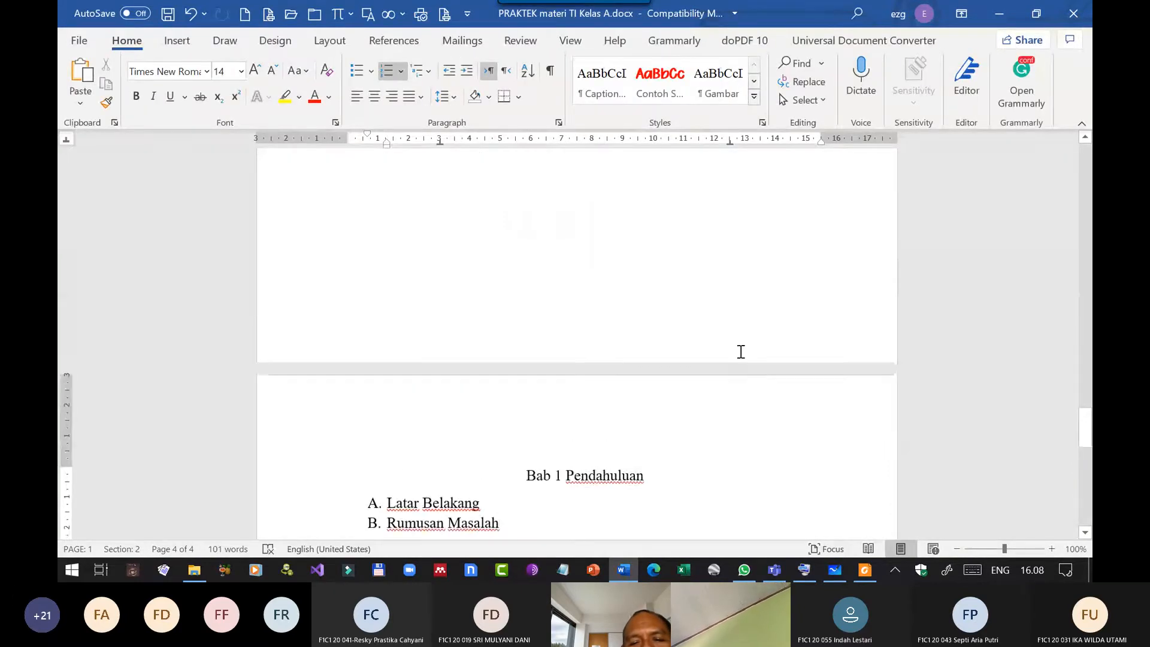
pyautogui.scroll(10, 664, 347)
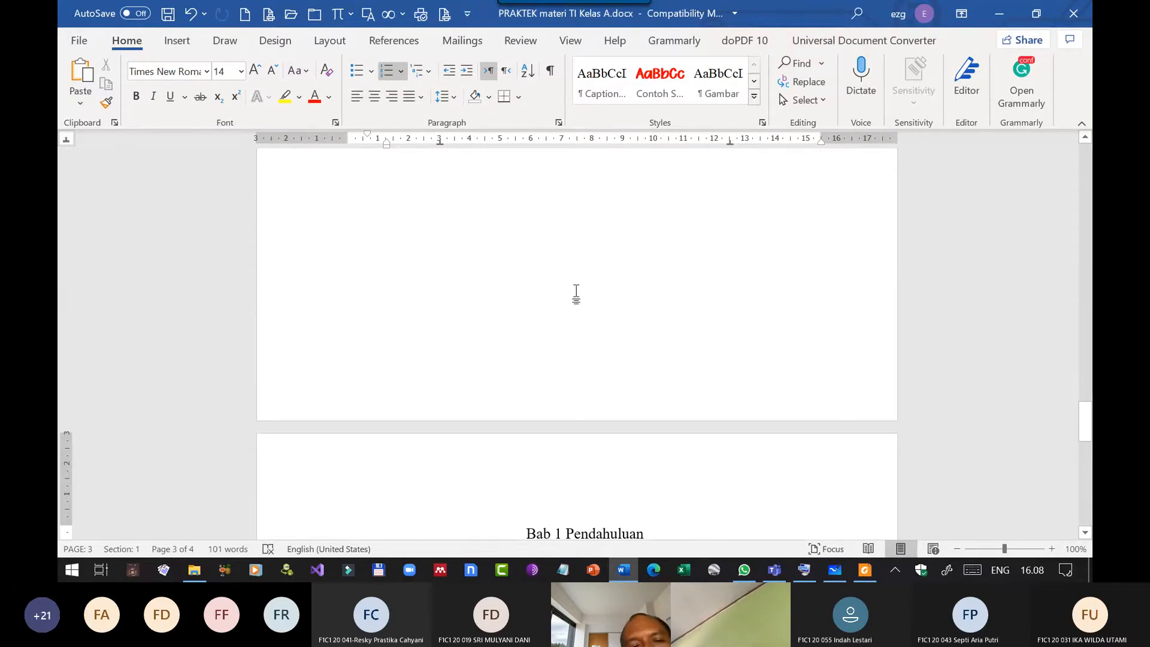
pyautogui.scroll(3, 572, 296)
pyautogui.scroll(3, 571, 297)
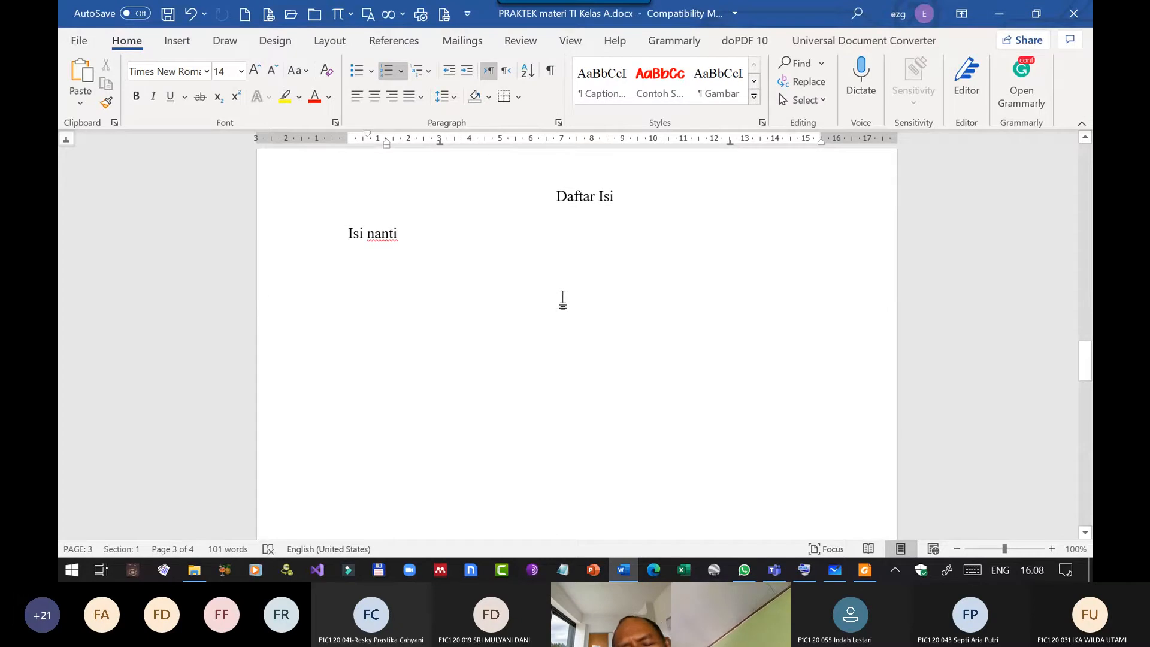
pyautogui.scroll(-3, 599, 300)
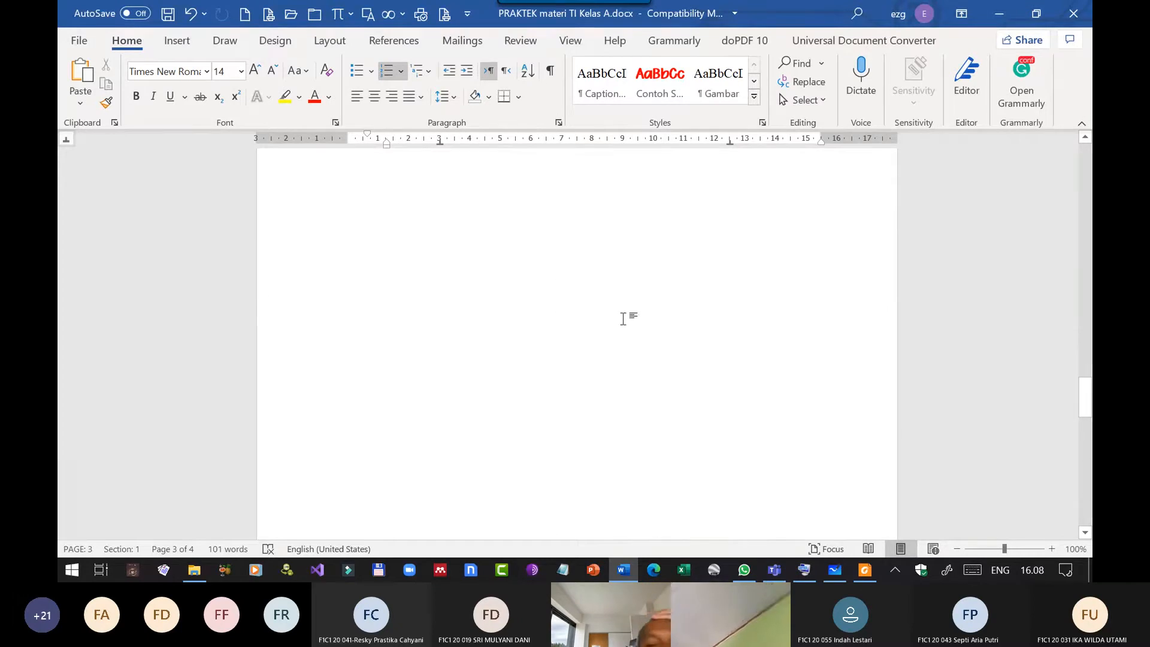
pyautogui.scroll(-3, 616, 331)
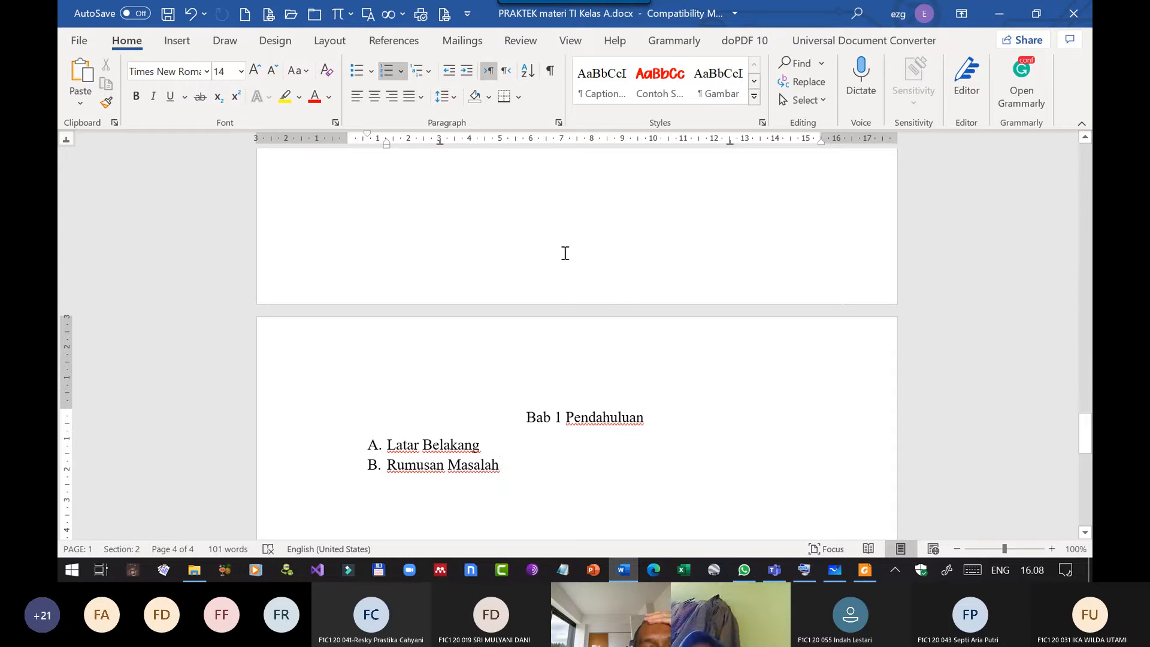
pyautogui.scroll(-8, 602, 345)
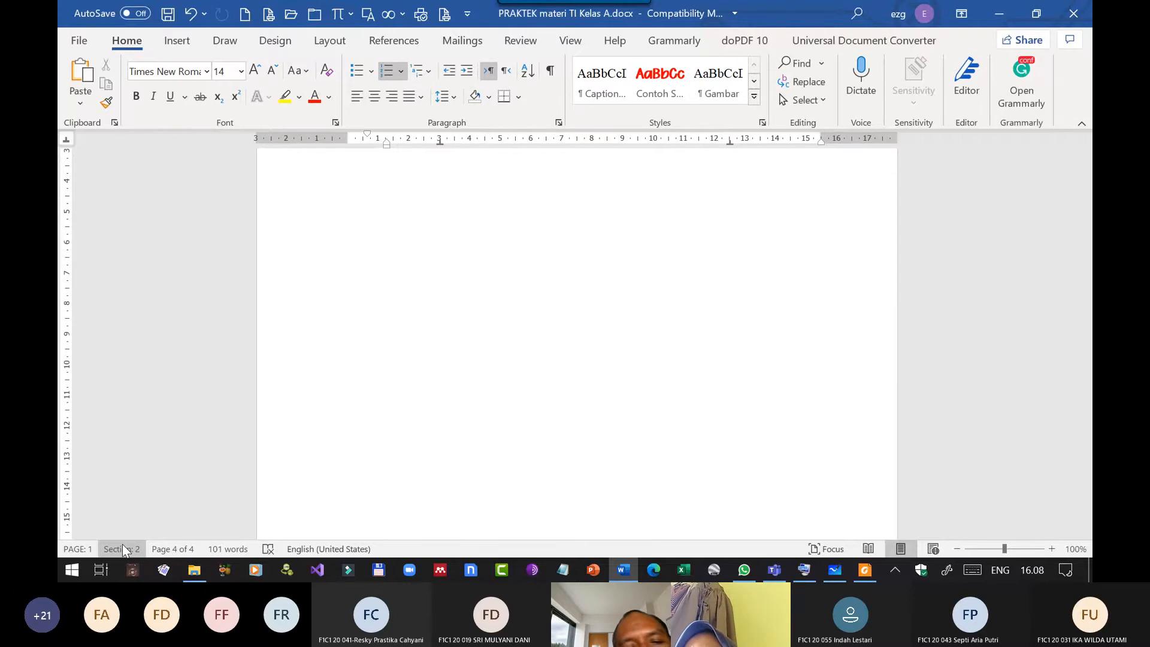
pyautogui.scroll(6, 537, 303)
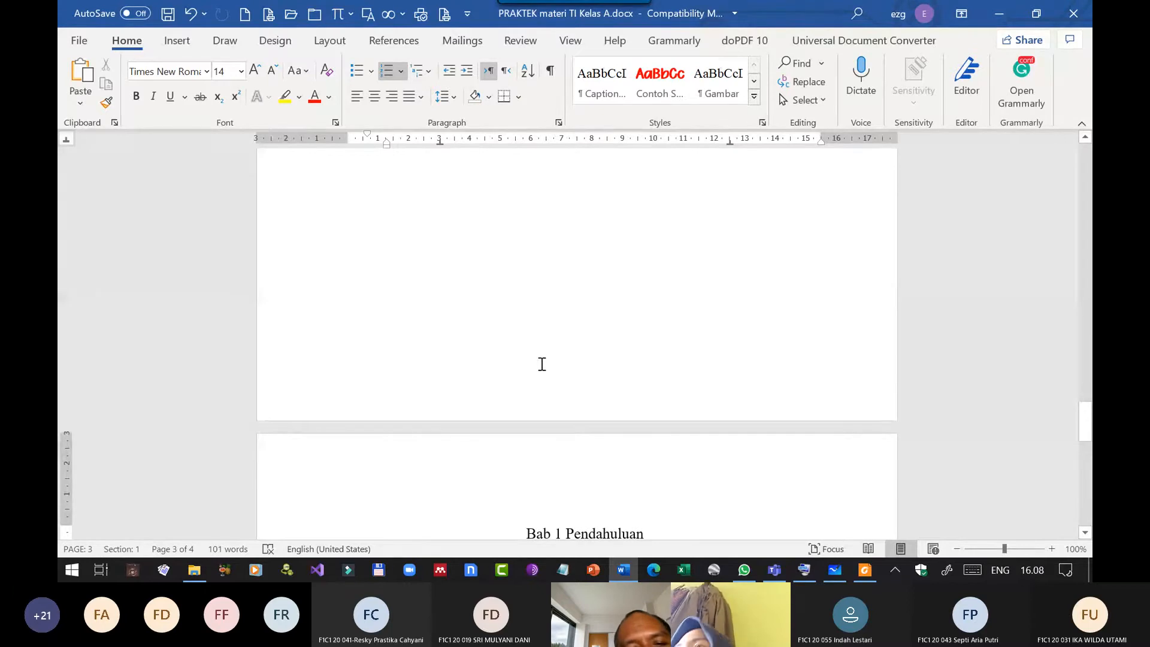
# Open the Section 1 footer on the Daftar Isi page and place the text cursor at its center tab stop.
pyautogui.doubleClick(539, 366)
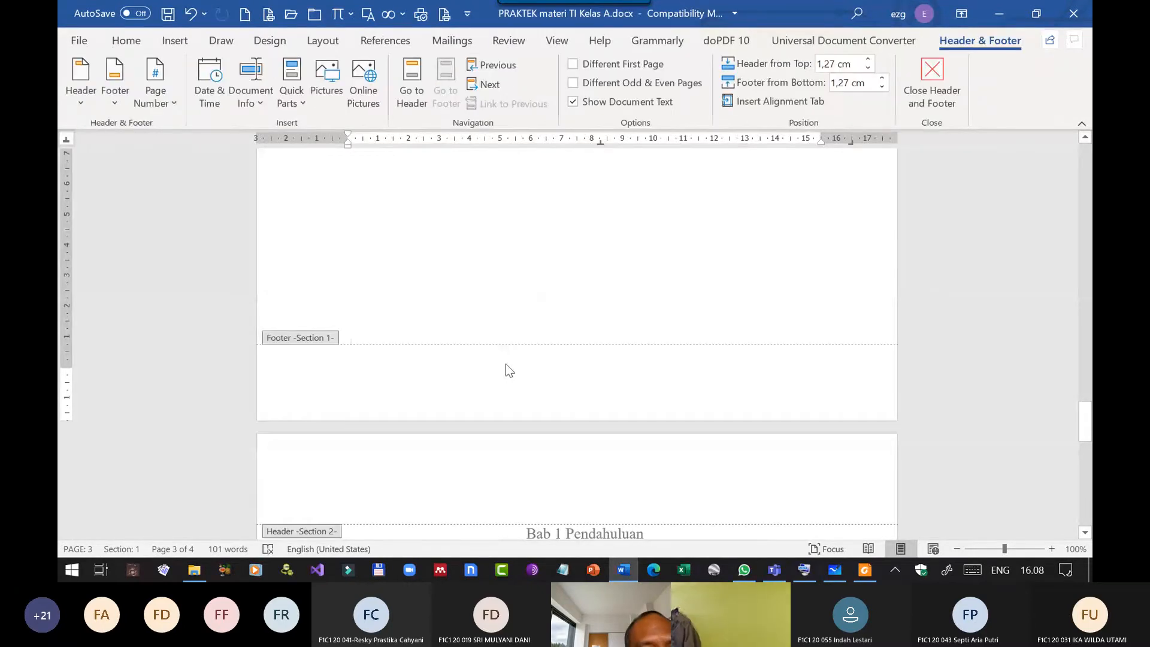
pyautogui.scroll(-2, 352, 345)
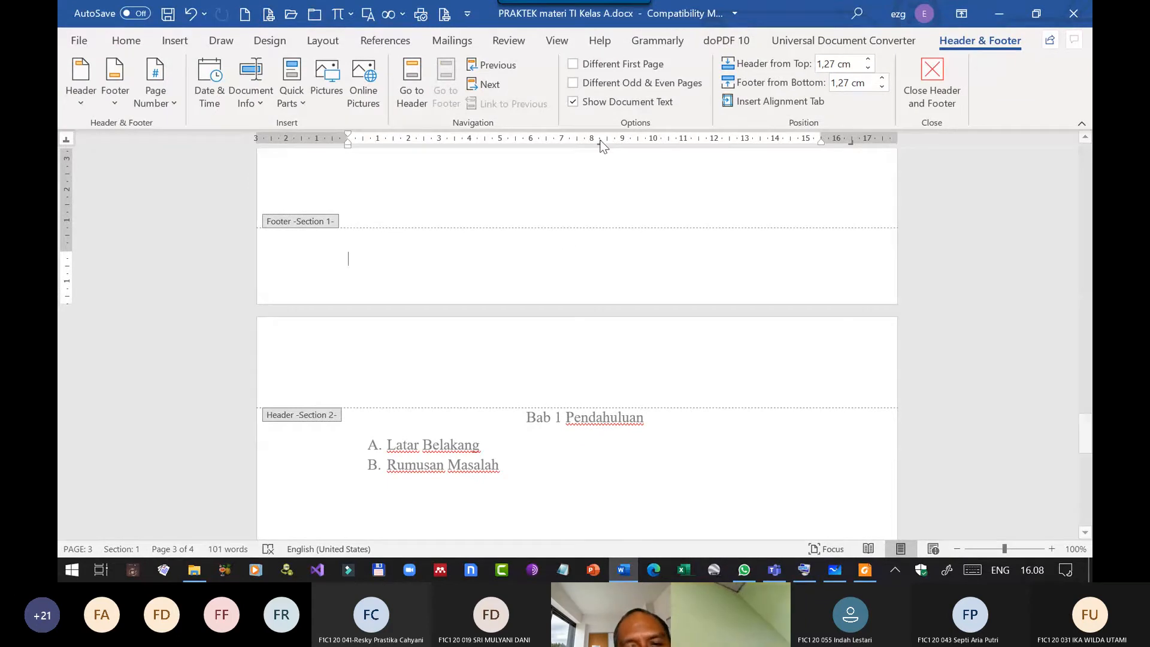
pyautogui.doubleClick(599, 258)
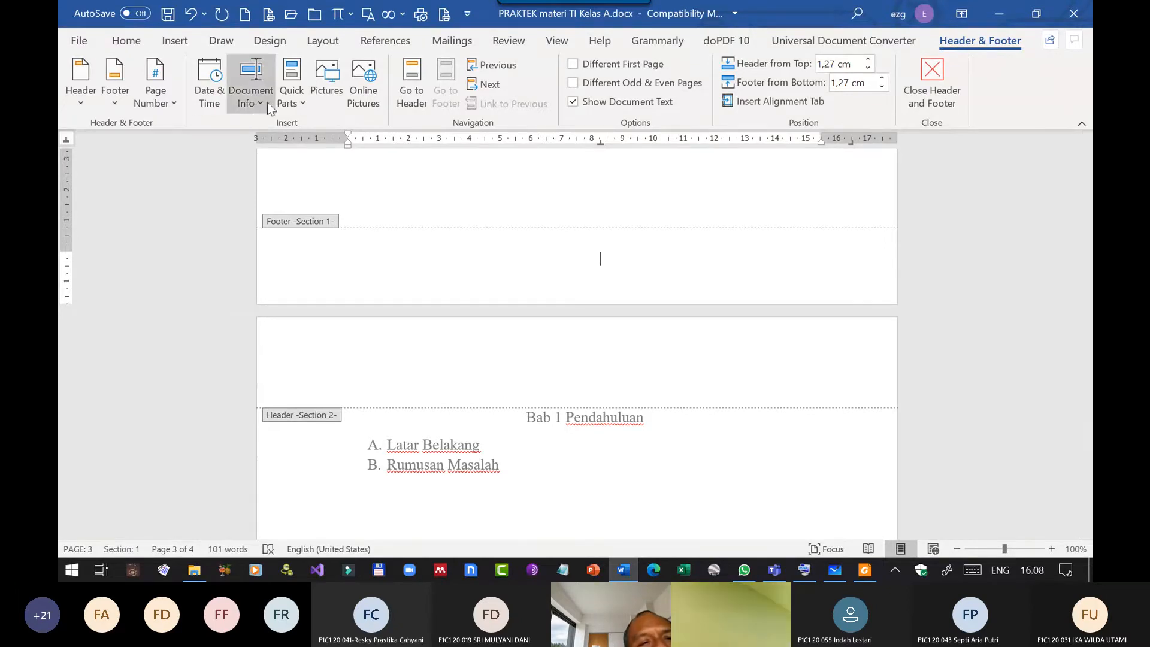
# Insert a Page field in the i, ii, iii, ... format at the center of the Section 1 footer.
pyautogui.click(293, 106)
pyautogui.click(321, 171)
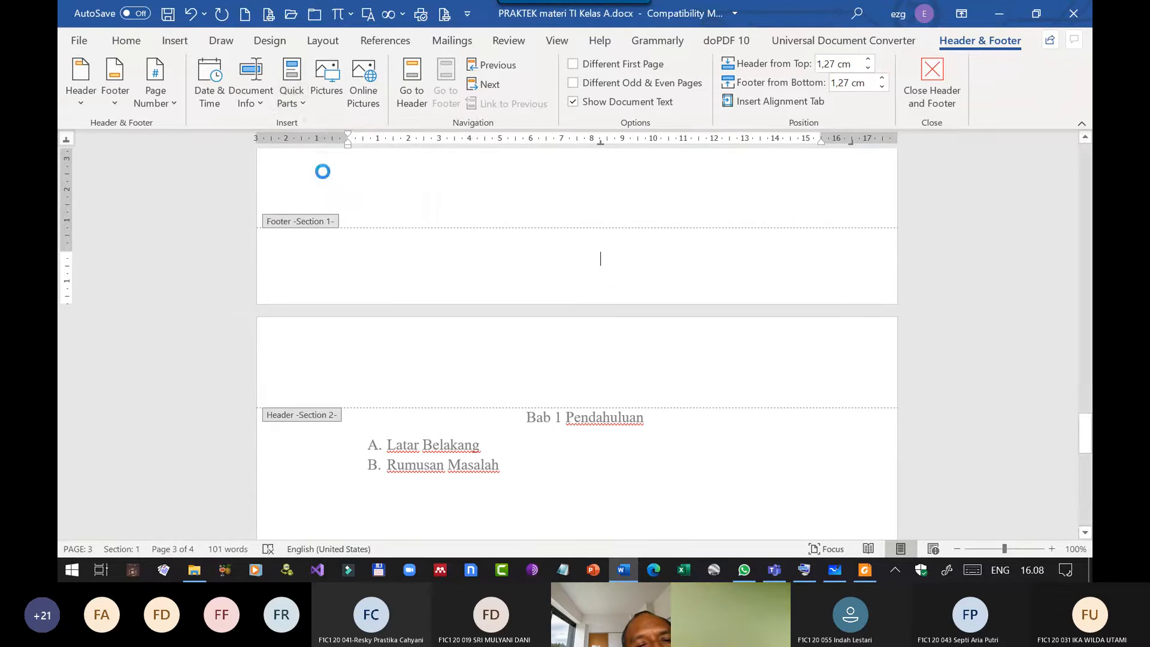
pyautogui.scroll(-12, 350, 285)
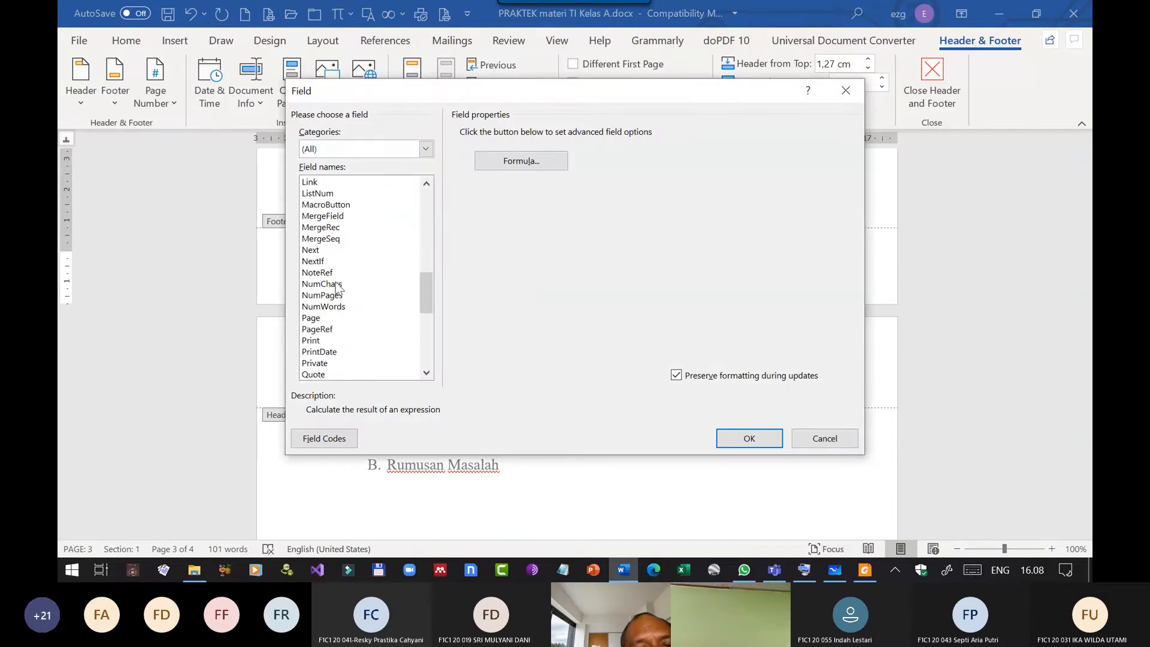
pyautogui.click(323, 319)
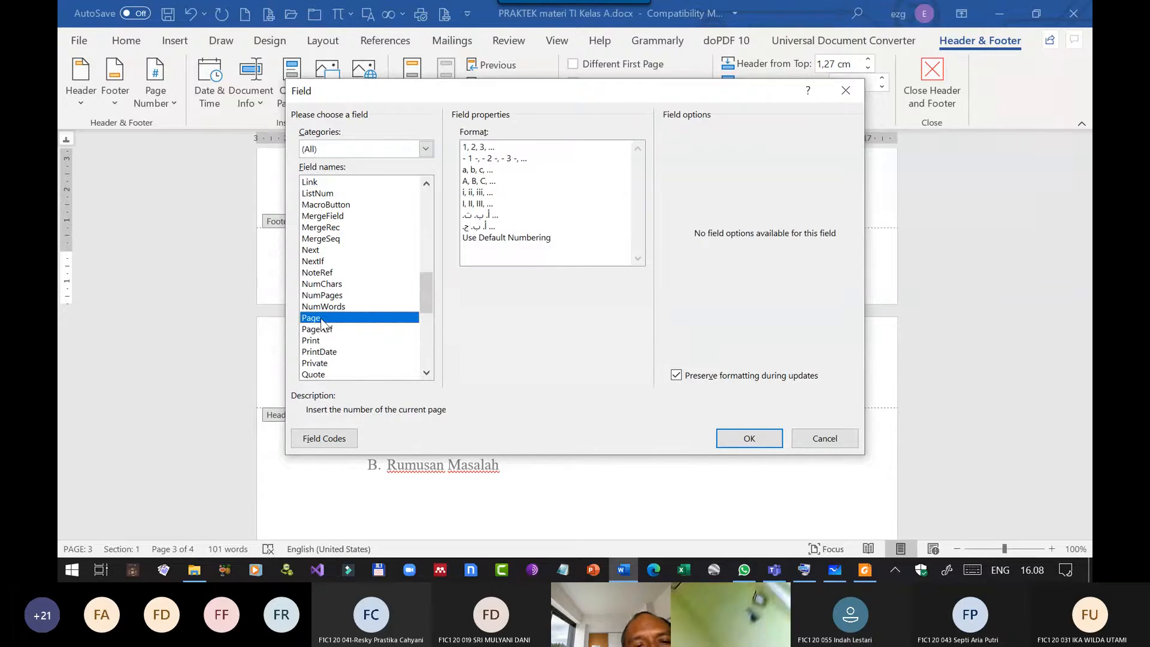
pyautogui.click(487, 192)
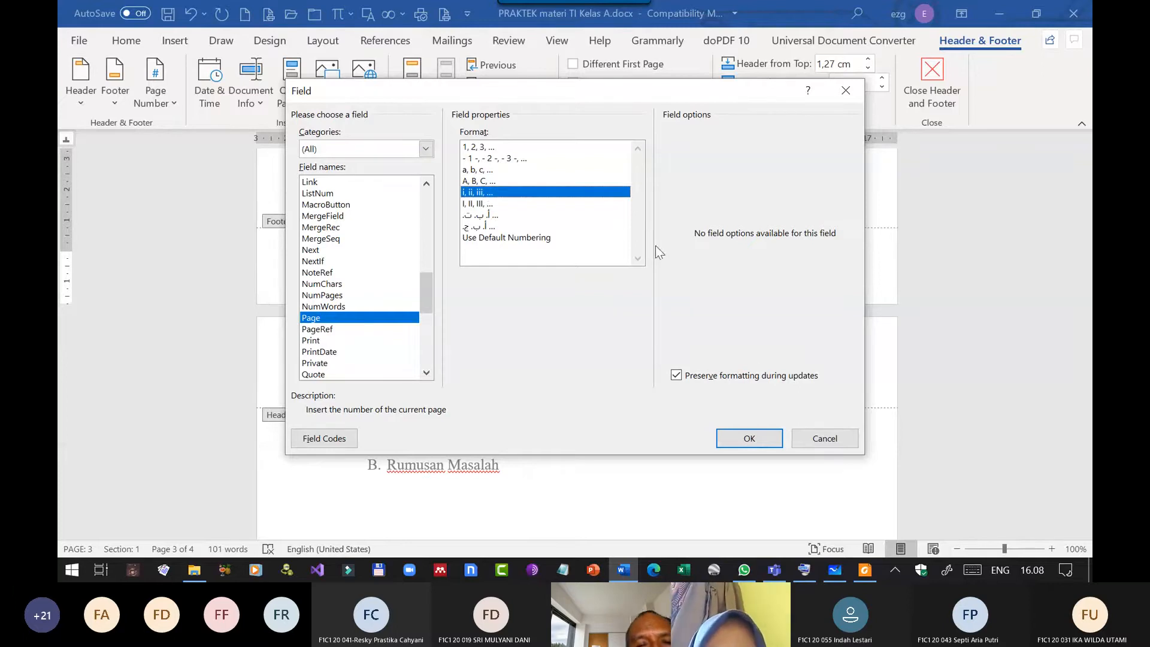
pyautogui.click(742, 438)
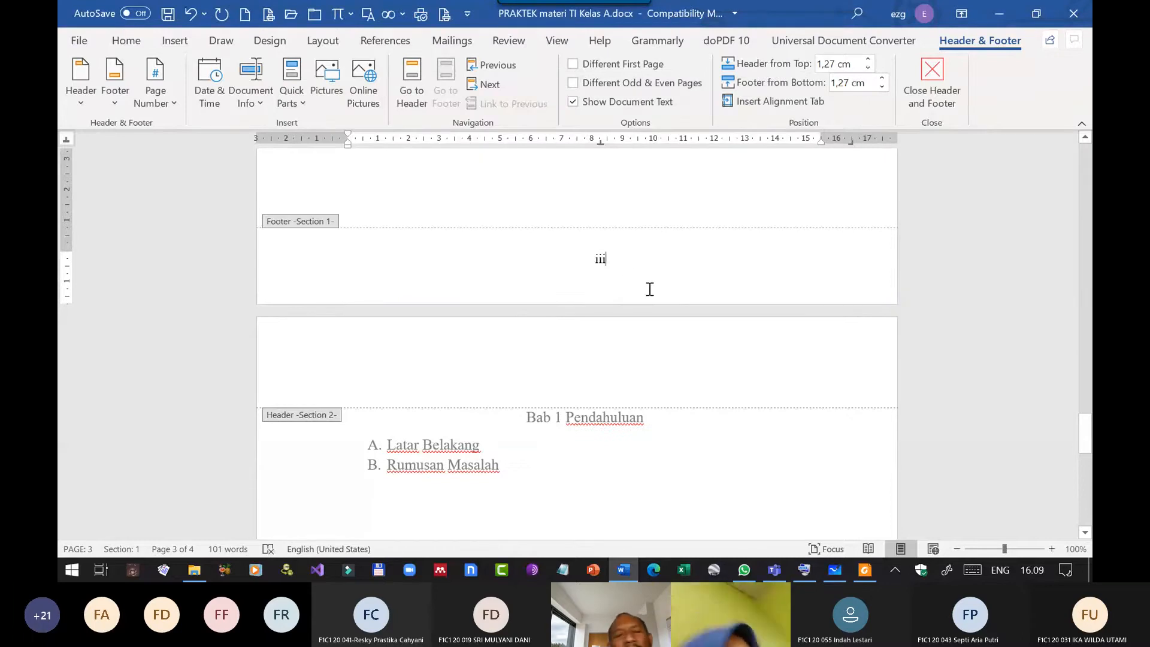
# Turn on Different First Page for Section 1 so the cover page has its own footer without a page number.
pyautogui.scroll(5, 712, 294)
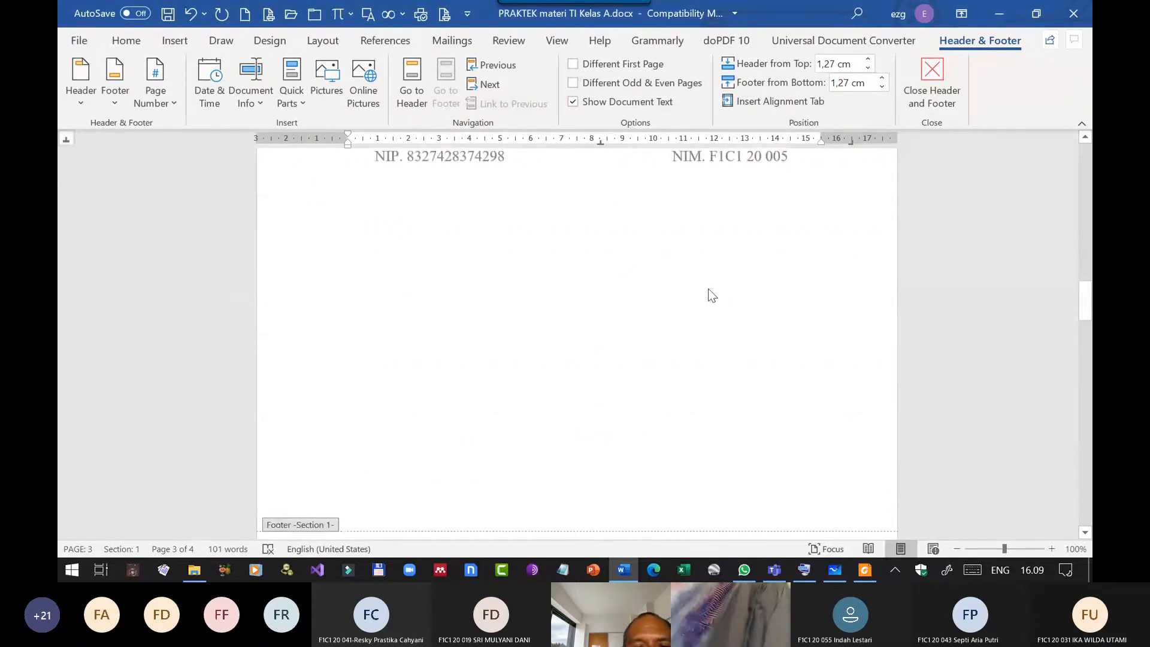
pyautogui.scroll(20, 711, 296)
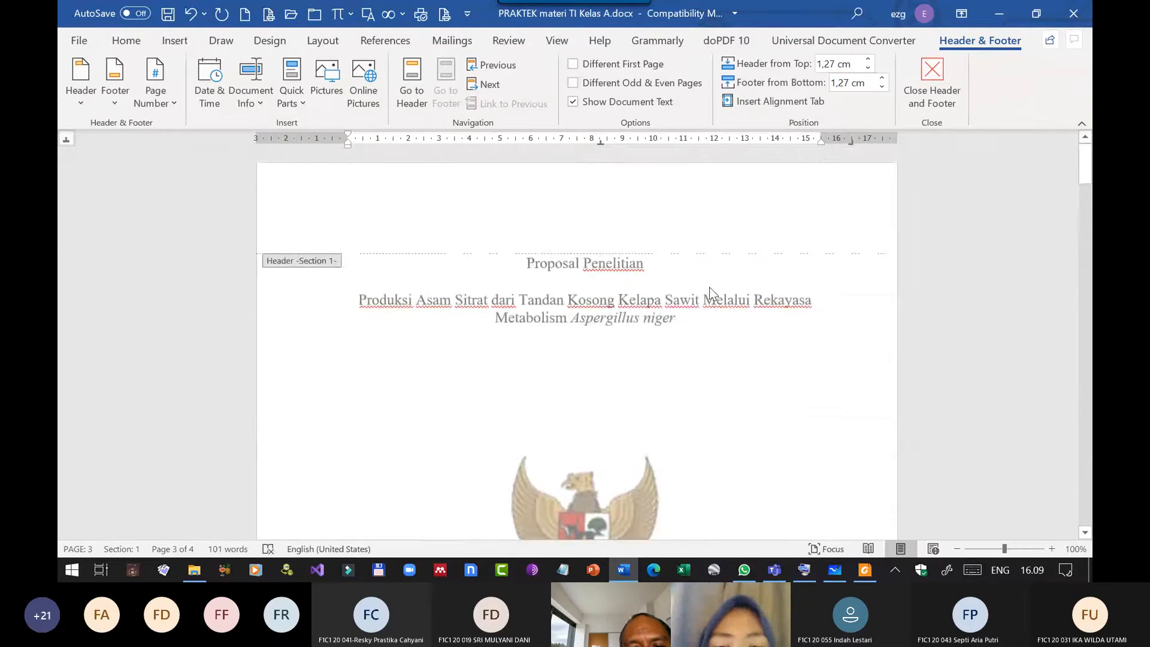
pyautogui.scroll(-5, 708, 287)
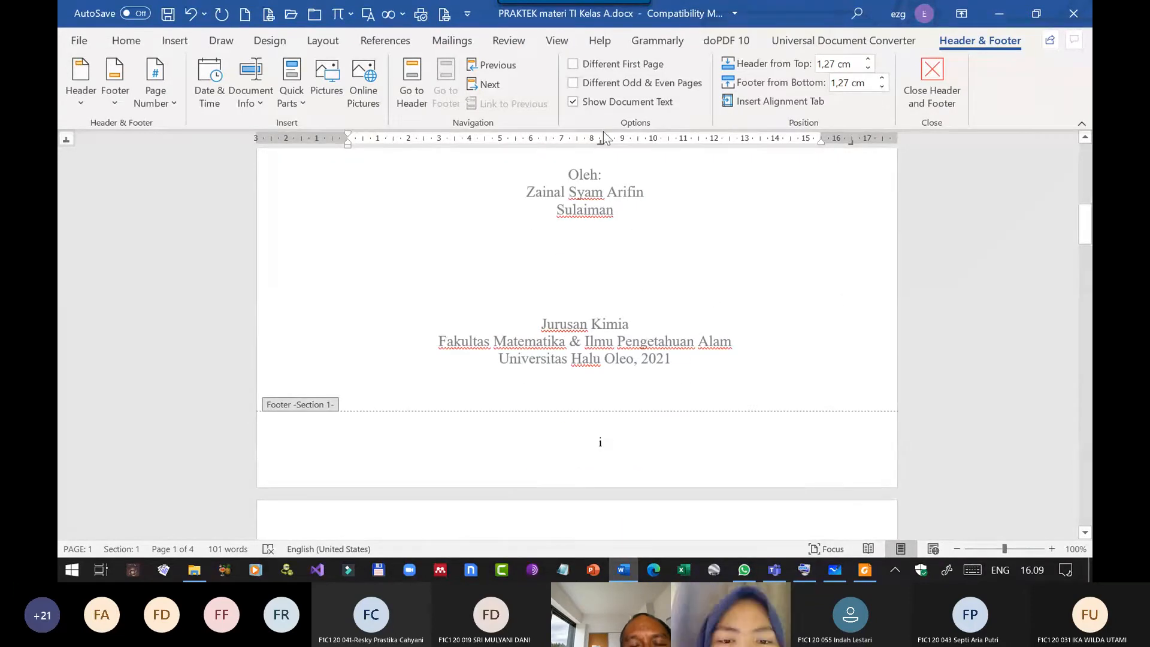
pyautogui.click(573, 63)
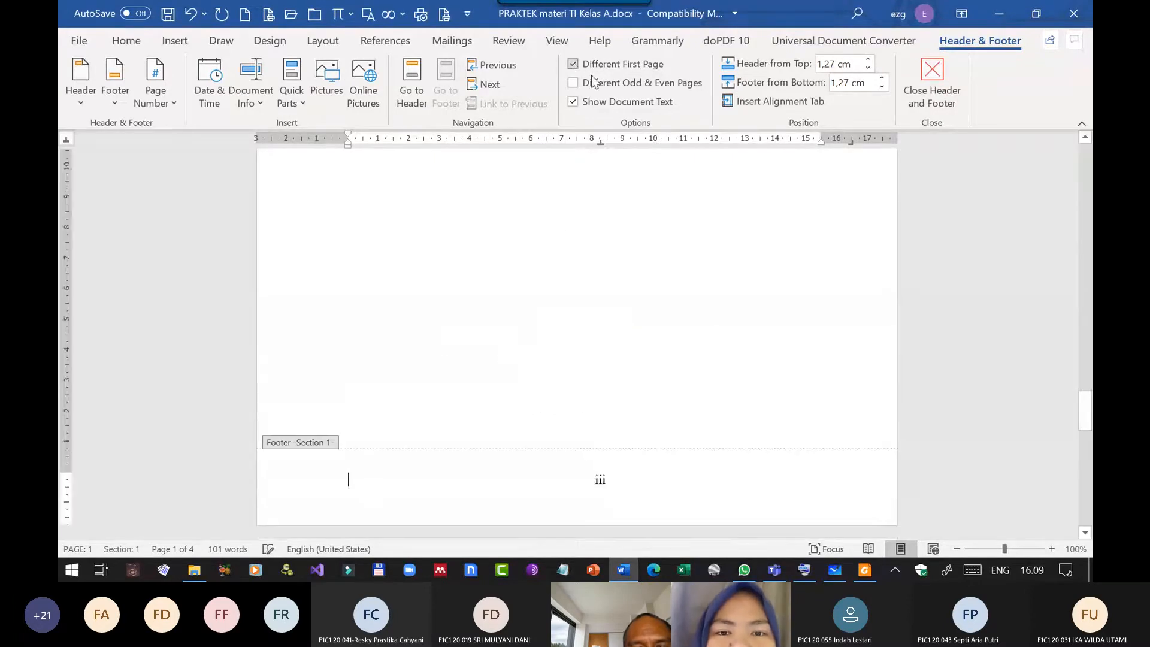
pyautogui.scroll(5, 657, 248)
pyautogui.scroll(10, 657, 259)
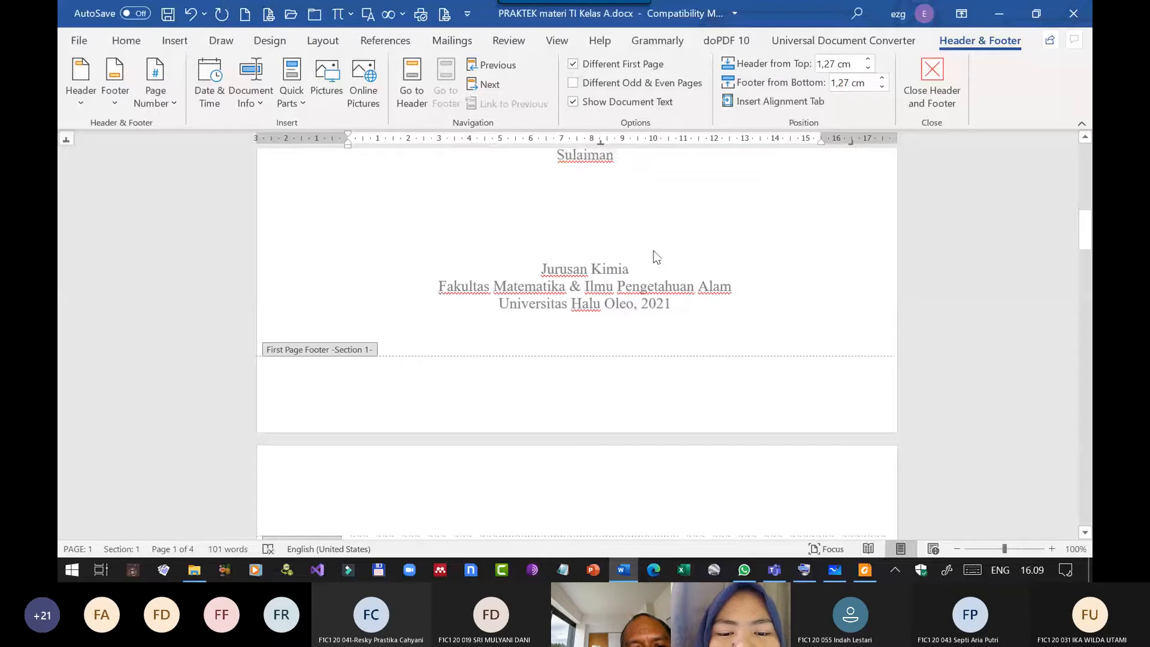
# Set the Section 1 page number format to i, ii, iii, ... with numbering continued from the previous section.
pyautogui.scroll(-2, 656, 257)
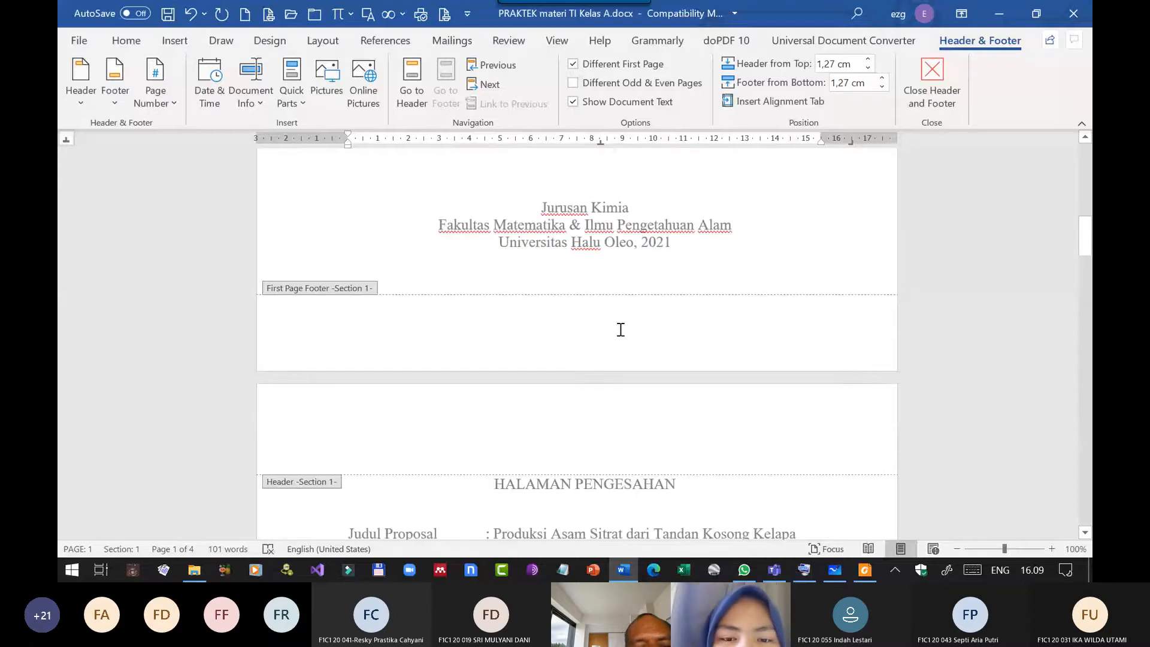
pyautogui.scroll(-20, 623, 317)
pyautogui.scroll(2, 626, 305)
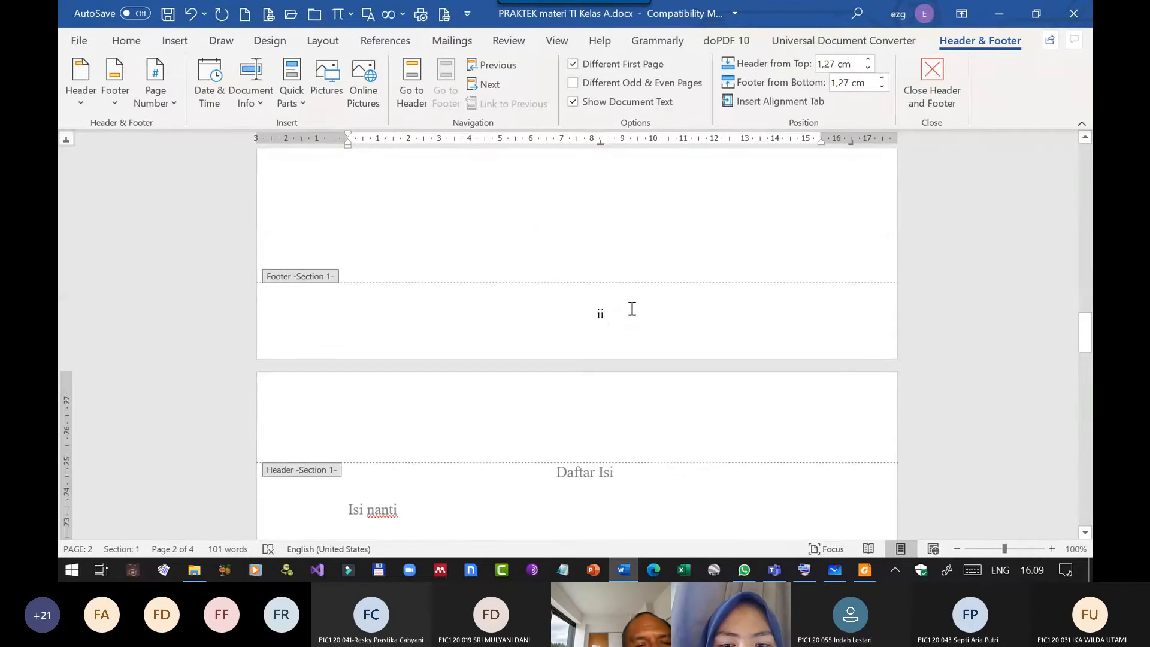
pyautogui.click(618, 312)
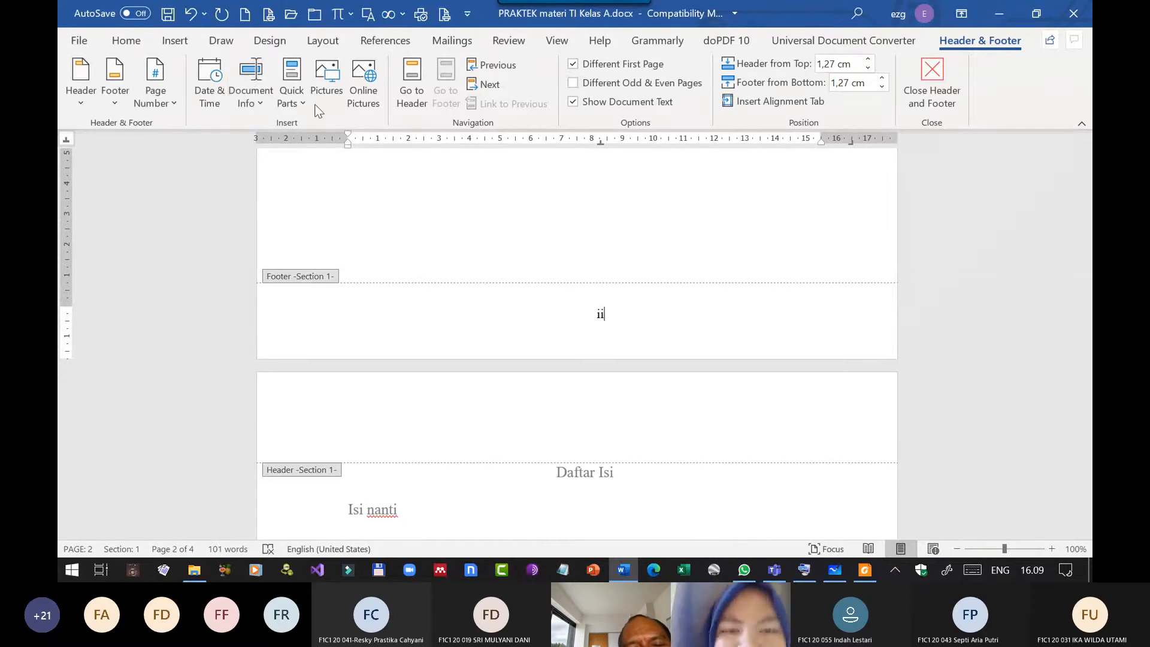
pyautogui.click(172, 101)
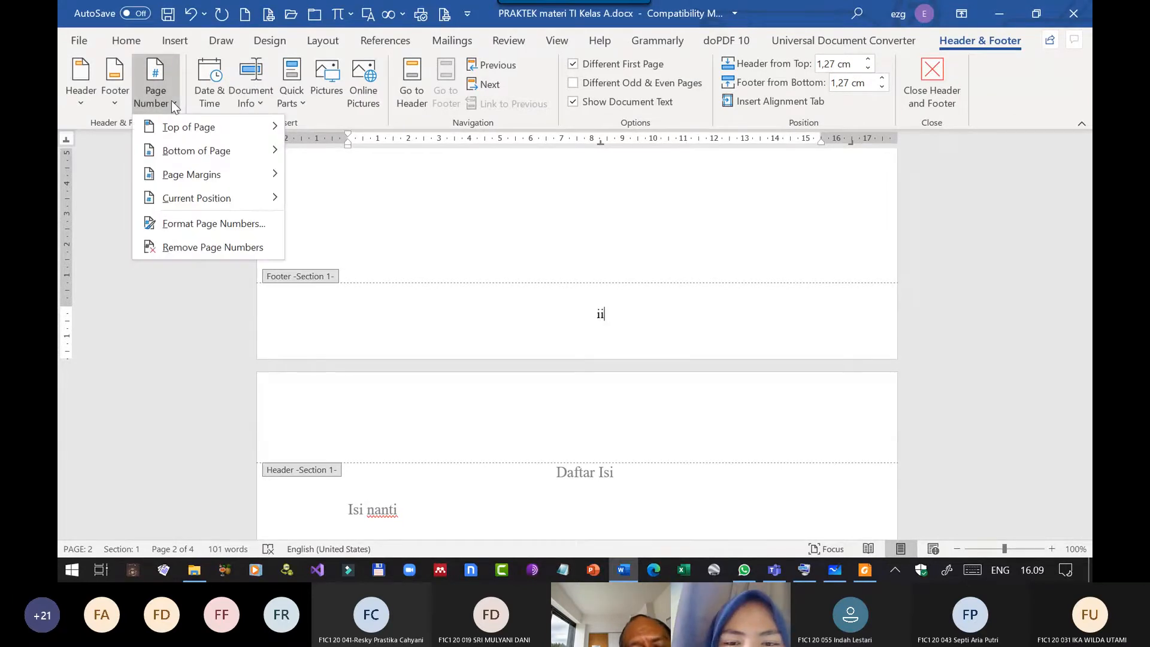
pyautogui.click(232, 229)
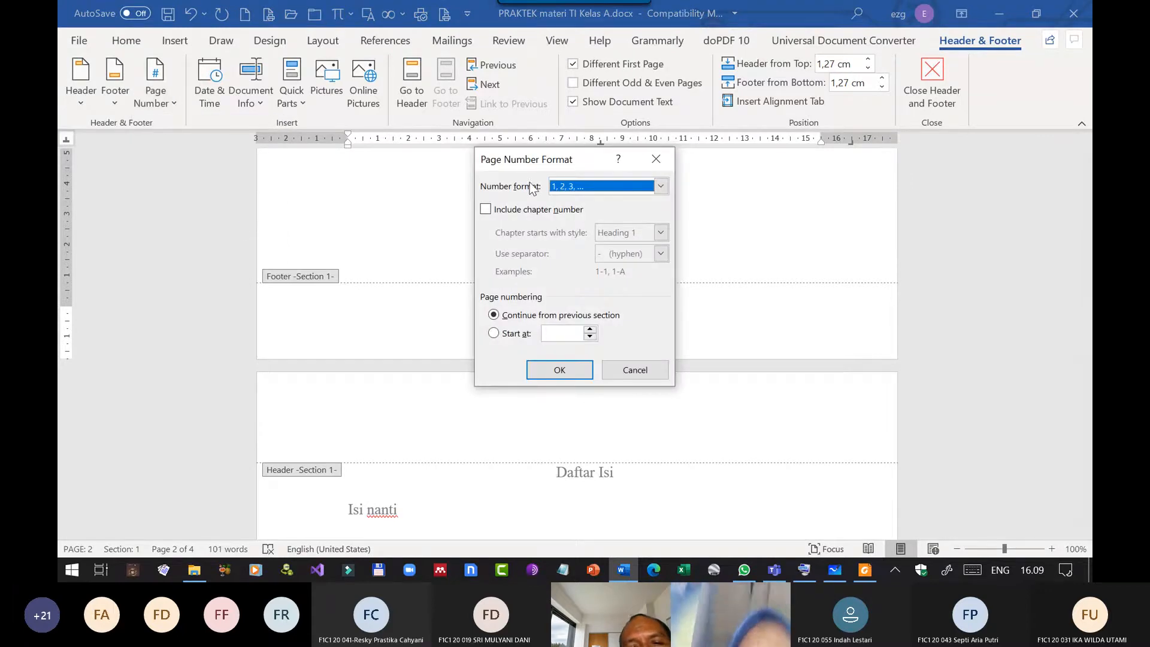
pyautogui.click(661, 186)
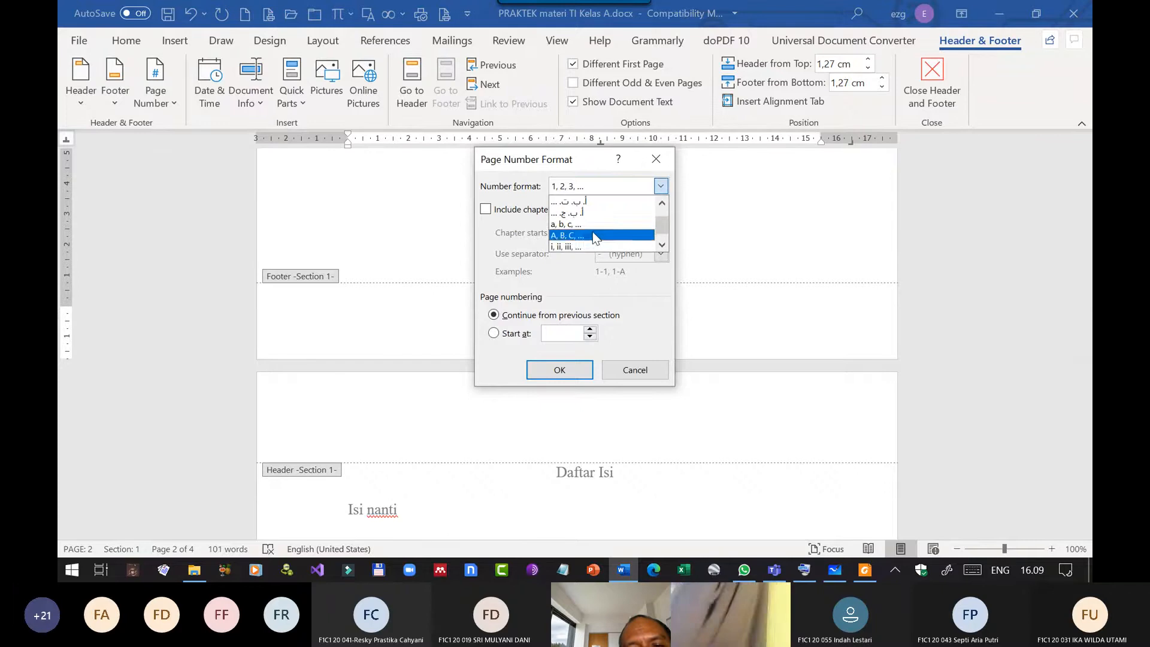
pyautogui.click(575, 246)
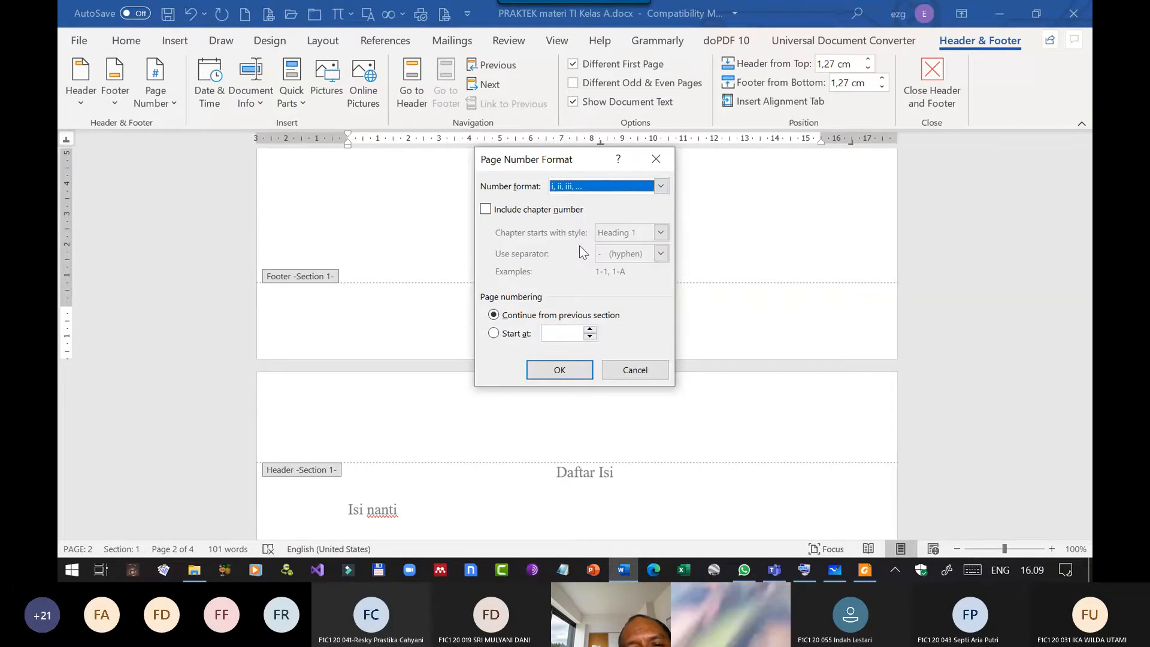
pyautogui.click(558, 369)
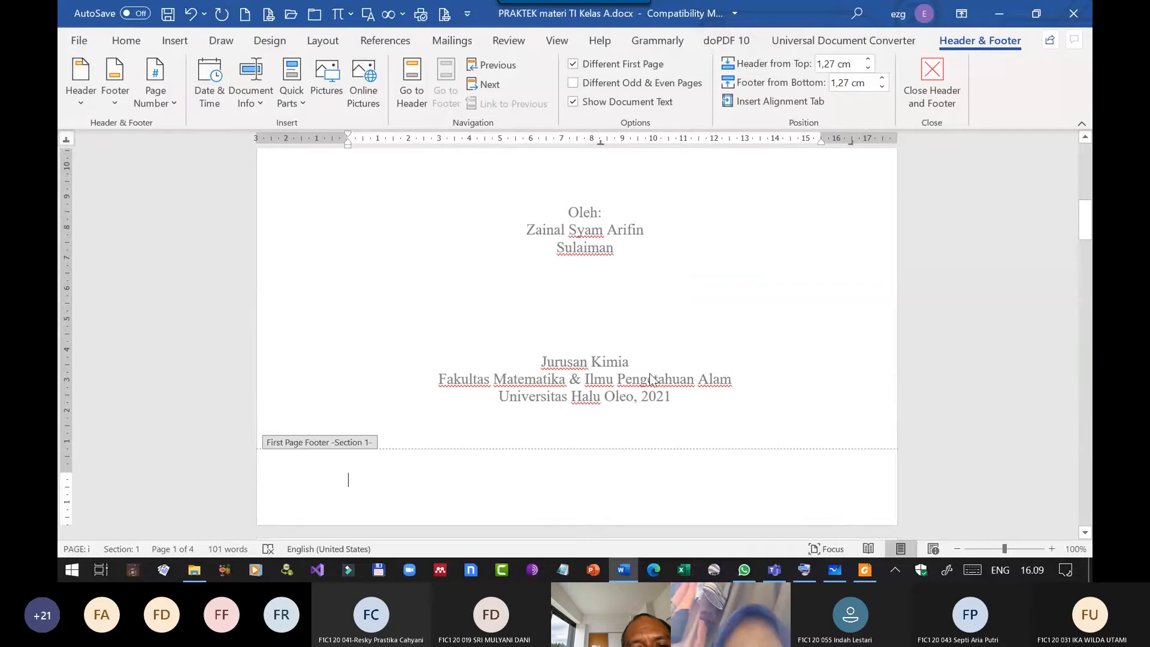
# Review the Section 1 pages around Halaman Pengesahan and close header and footer editing.
pyautogui.scroll(-10, 695, 367)
pyautogui.scroll(4, 695, 367)
pyautogui.scroll(1, 694, 367)
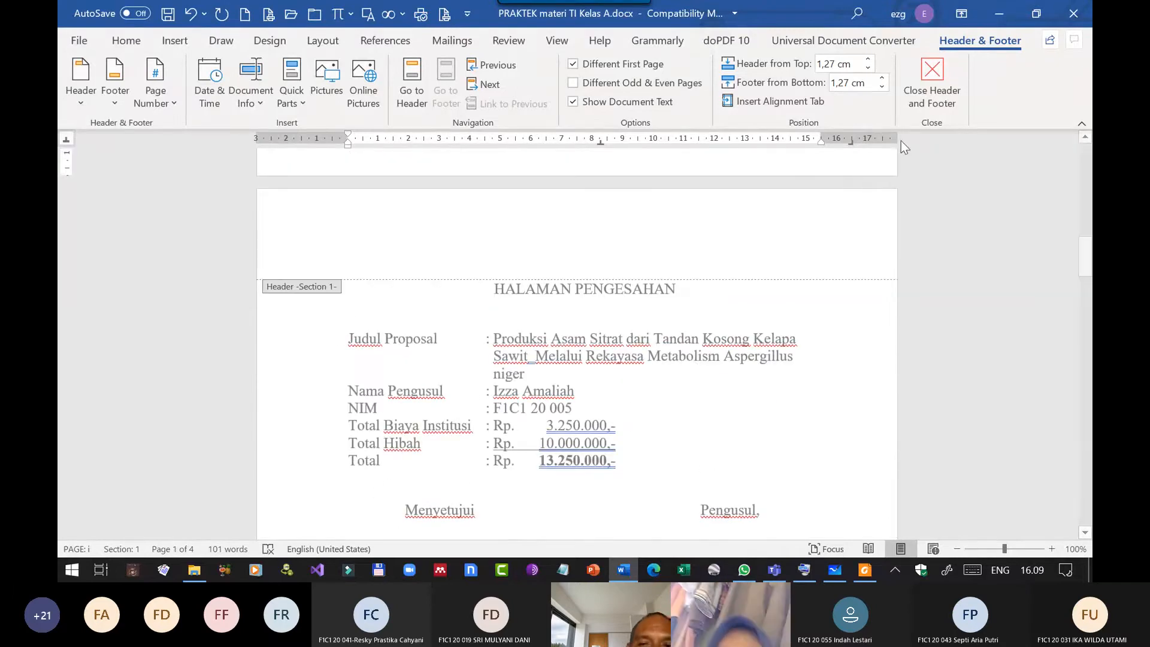
pyautogui.click(928, 94)
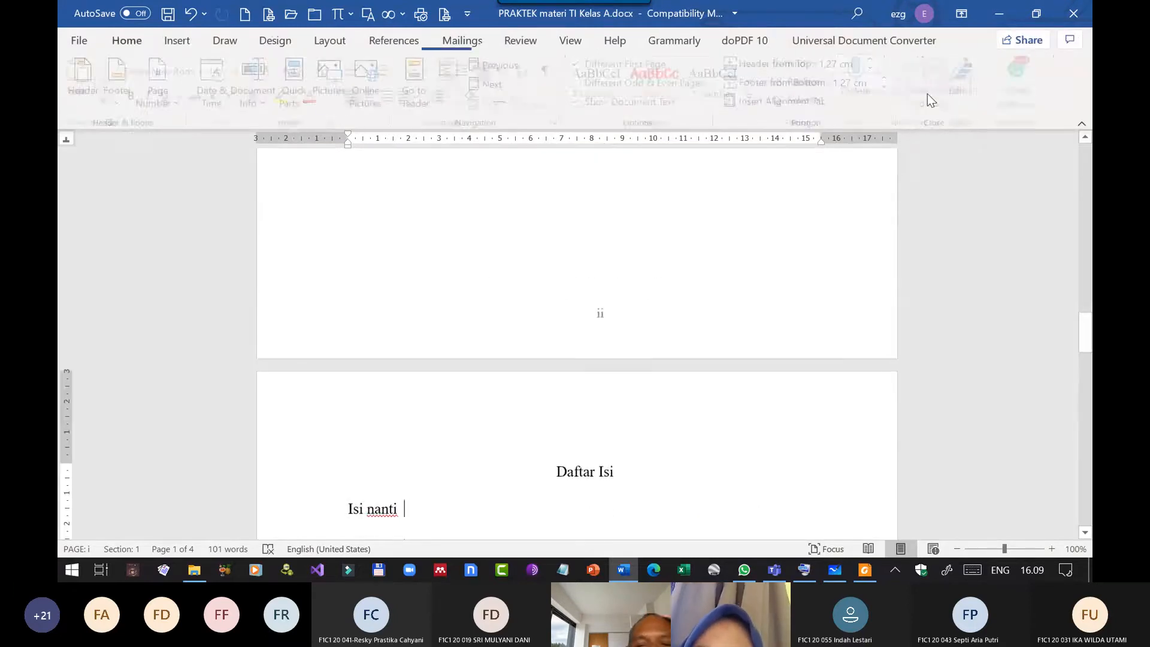
# Open and enlarge the Styles pane, and apply the Heading 1 style to the "Bab 1 Pendahuluan" title.
pyautogui.scroll(-15, 593, 428)
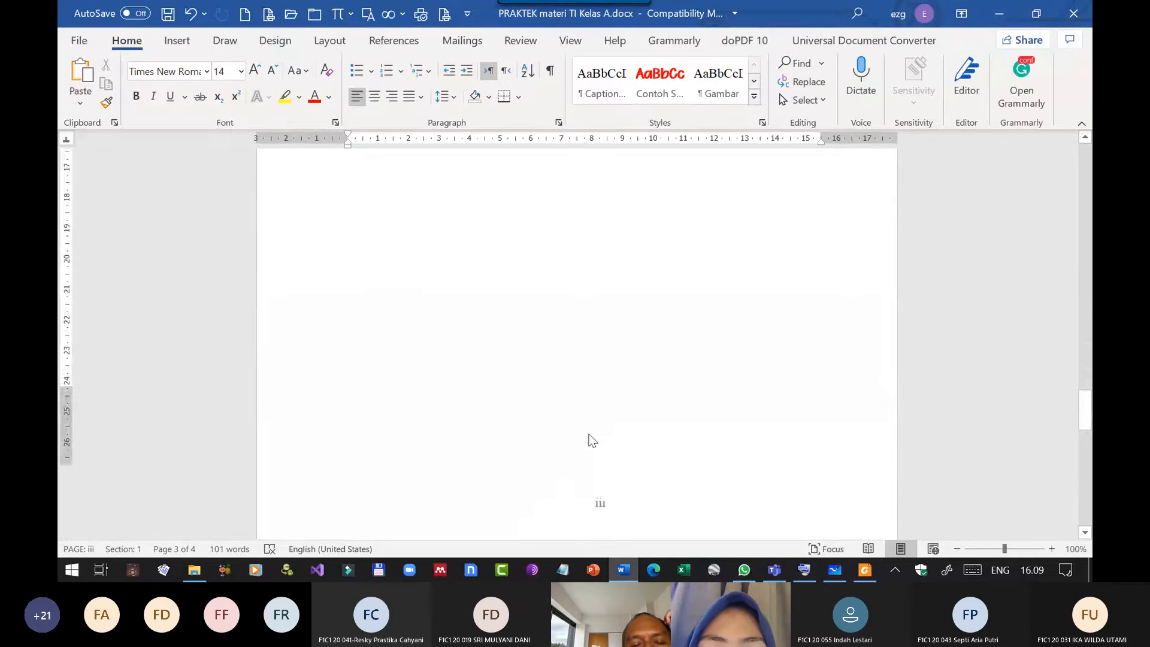
pyautogui.scroll(-1, 592, 436)
pyautogui.click(602, 226)
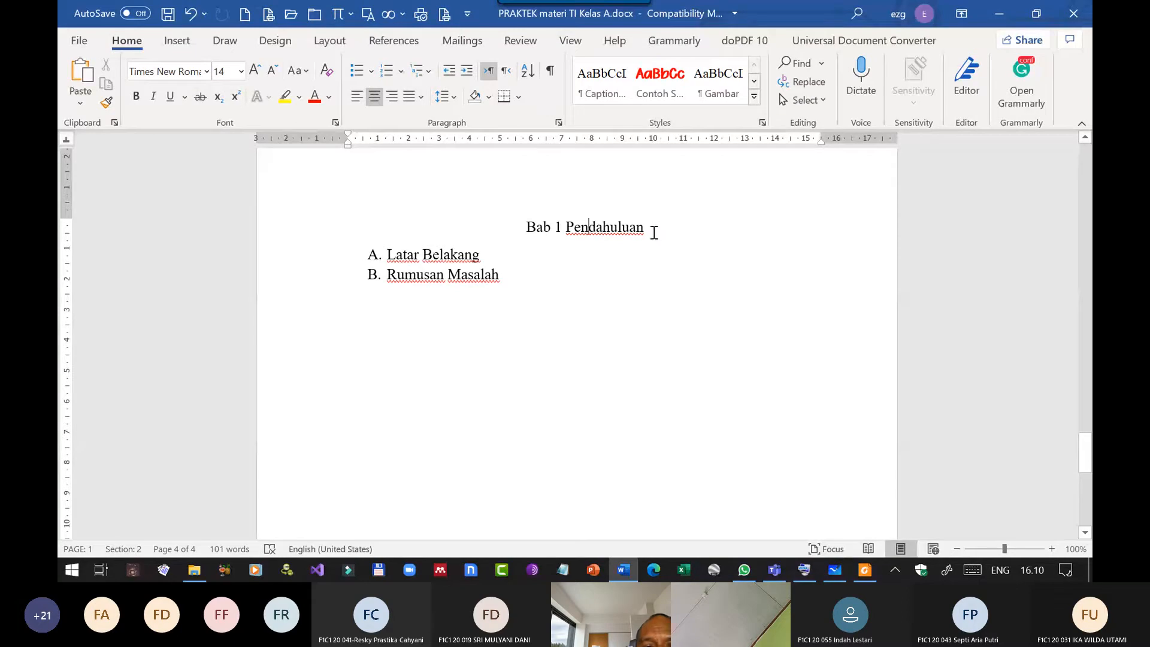
pyautogui.click(647, 228)
pyautogui.click(588, 226)
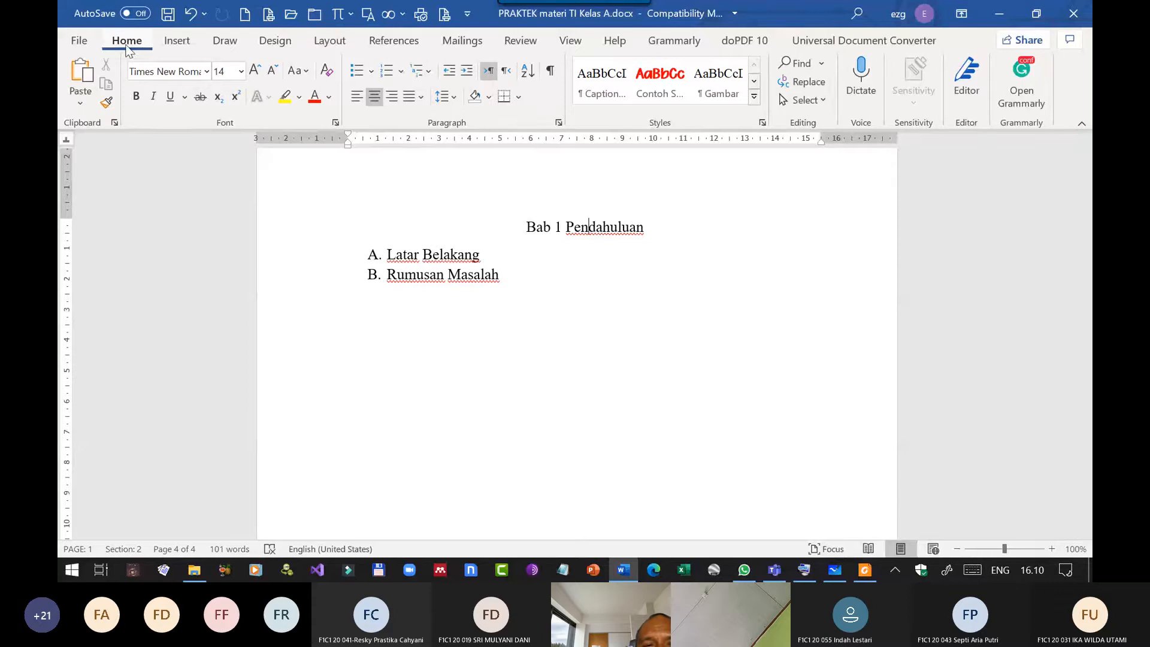
pyautogui.click(762, 124)
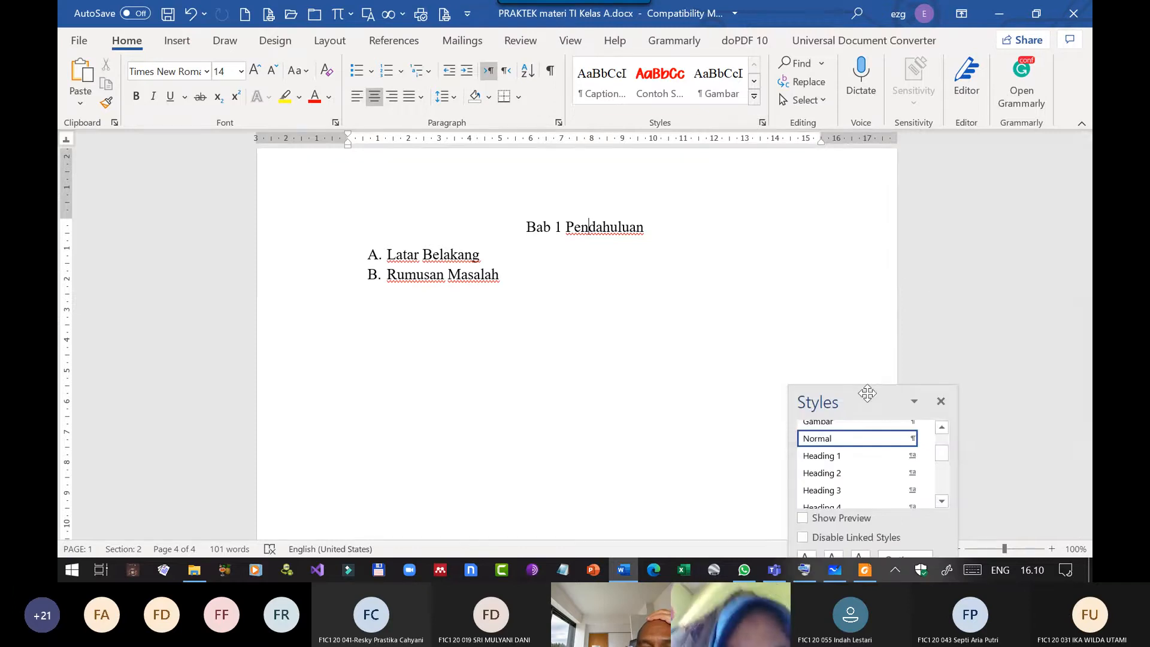
pyautogui.moveTo(868, 394); pyautogui.dragTo(904, 179)
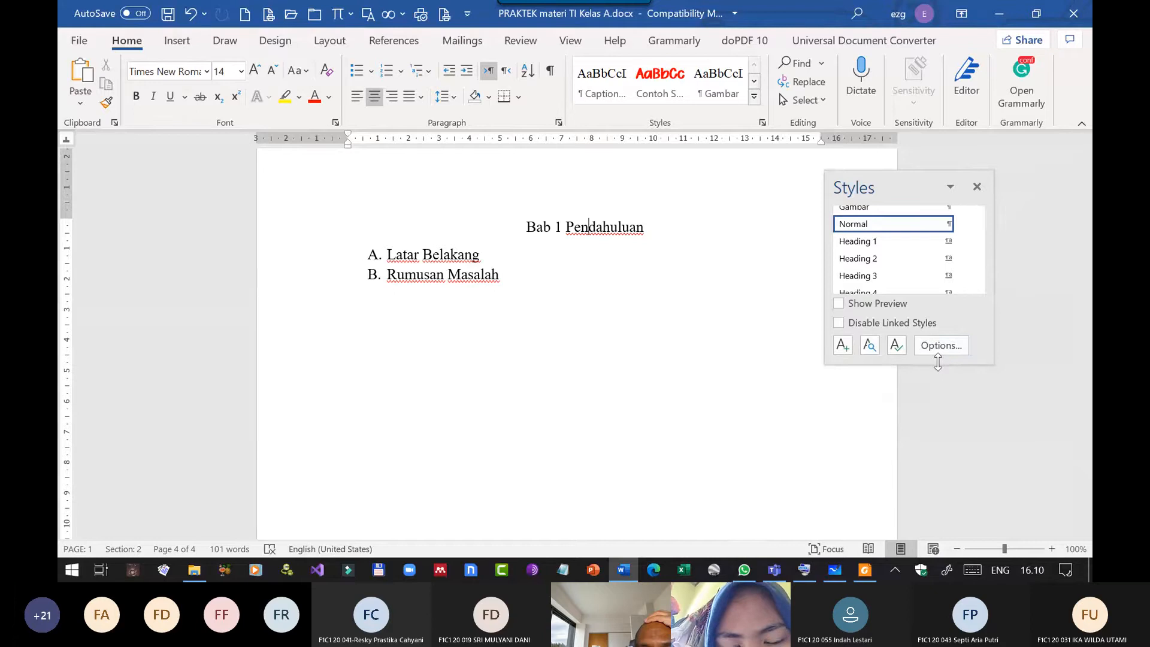
pyautogui.moveTo(938, 362); pyautogui.dragTo(956, 525)
pyautogui.click(1020, 281)
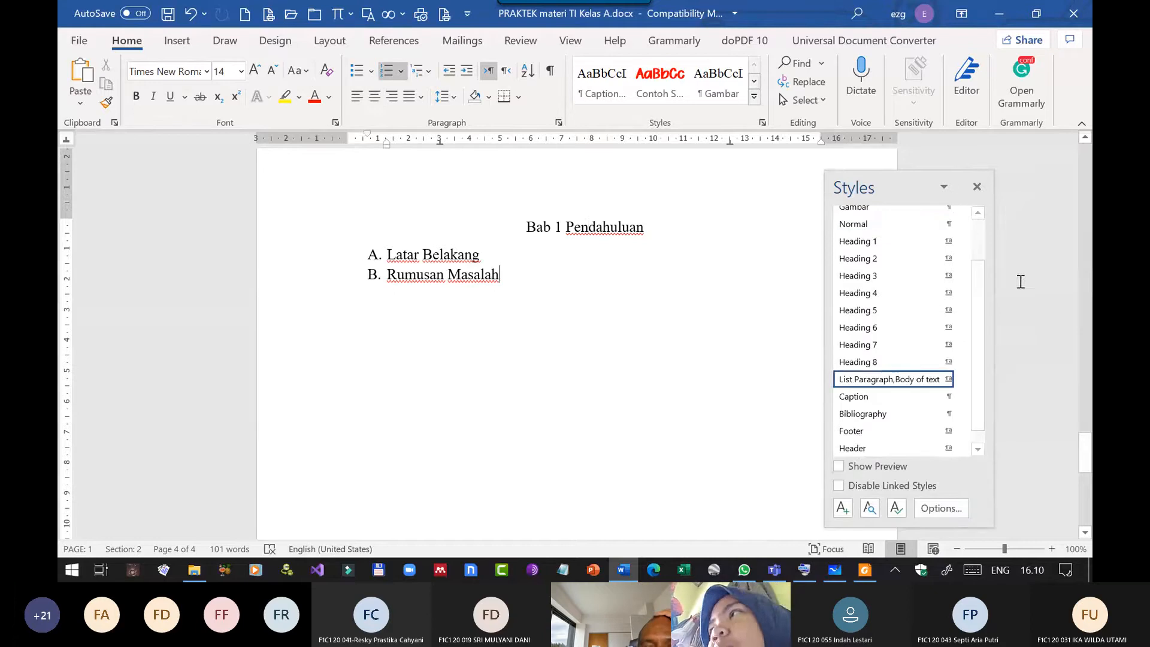
pyautogui.moveTo(901, 187); pyautogui.dragTo(908, 160)
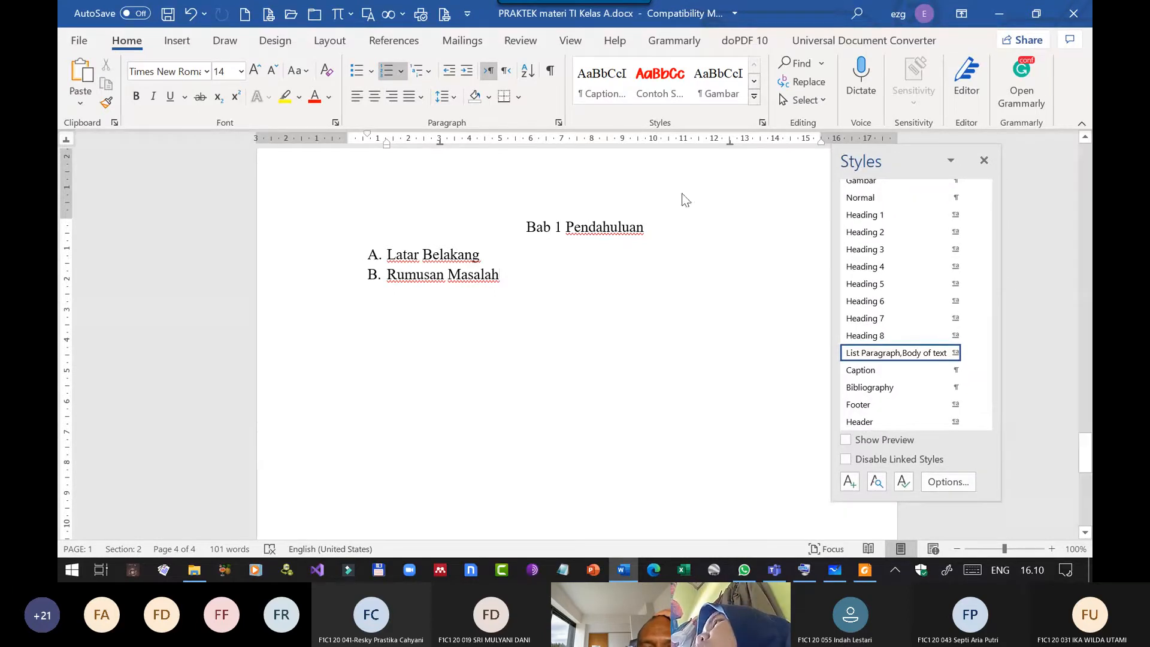
pyautogui.click(621, 228)
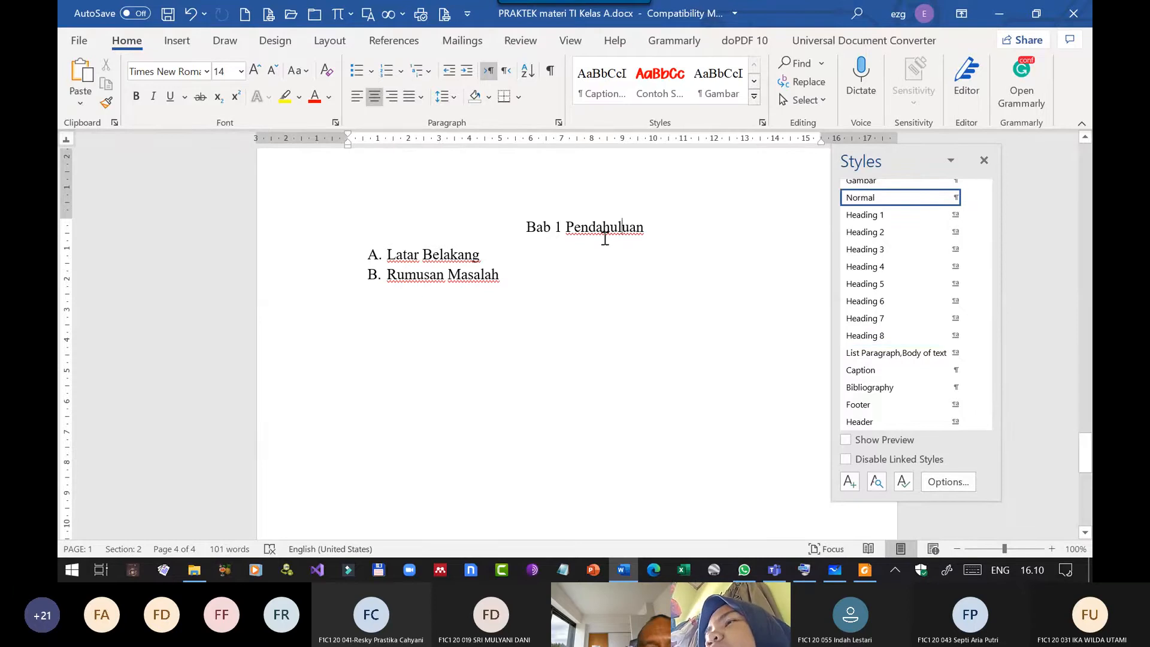
pyautogui.click(868, 218)
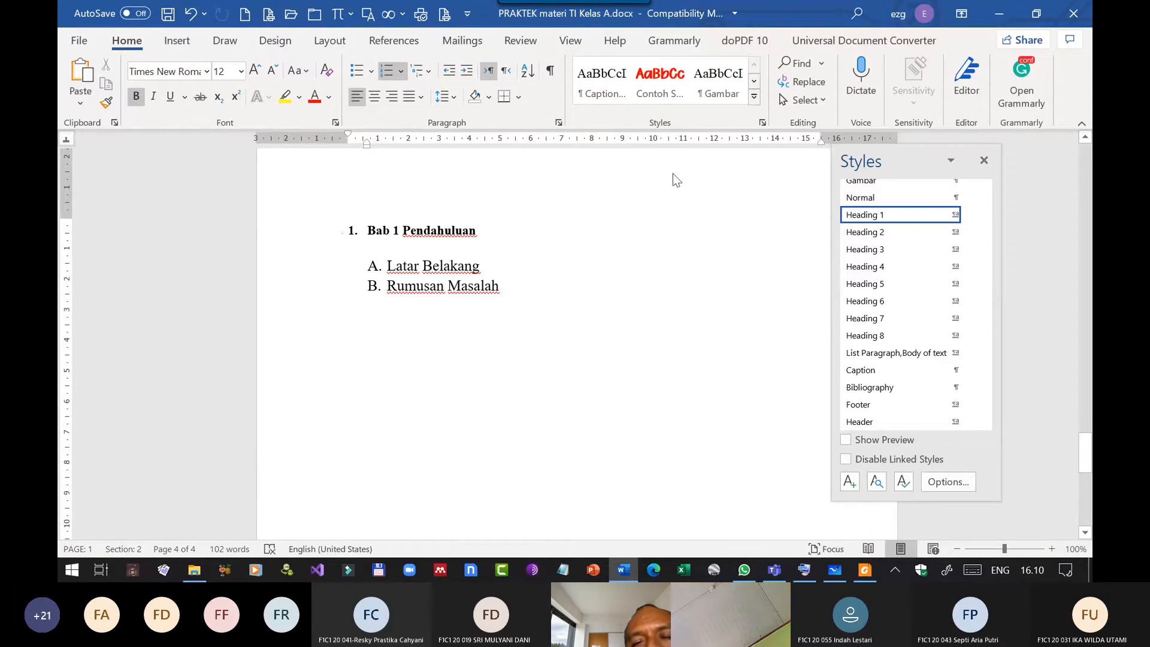
# Modify the Heading 1 style so that its numbering is set to None.
pyautogui.moveTo(872, 218)
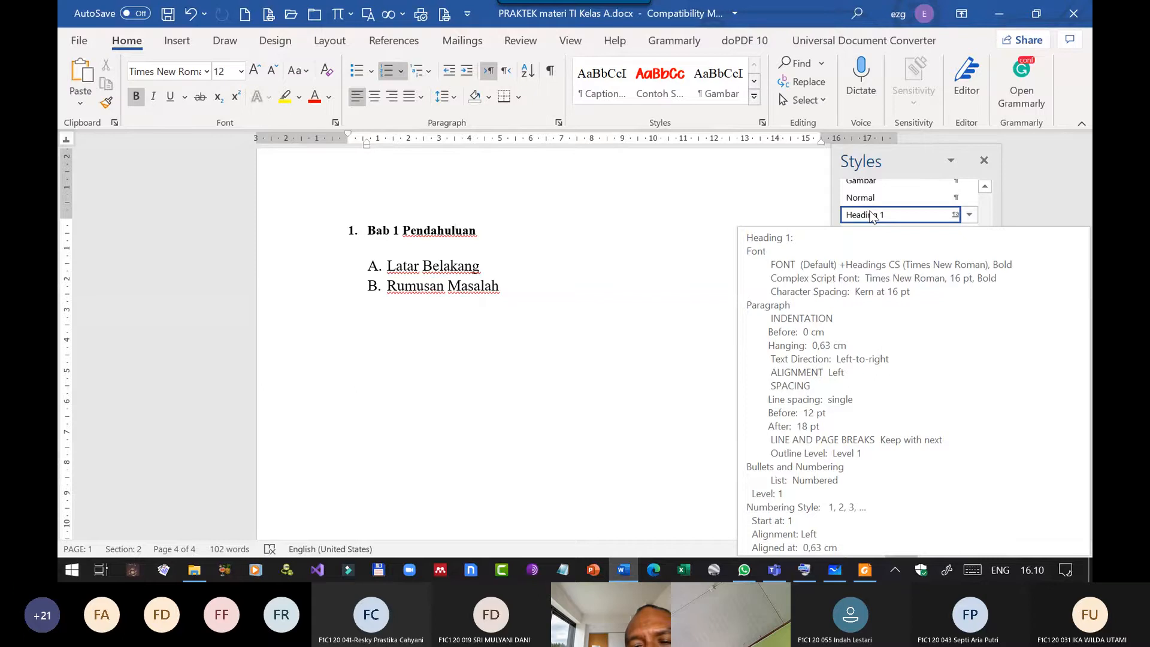
pyautogui.rightClick(872, 216)
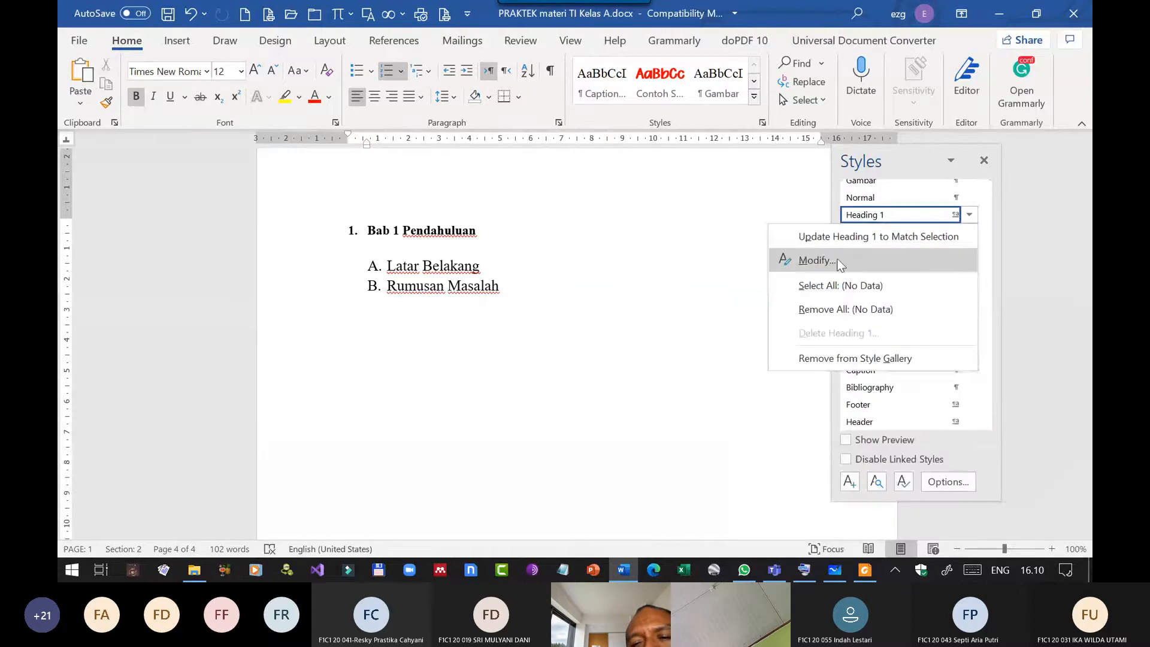
pyautogui.click(836, 258)
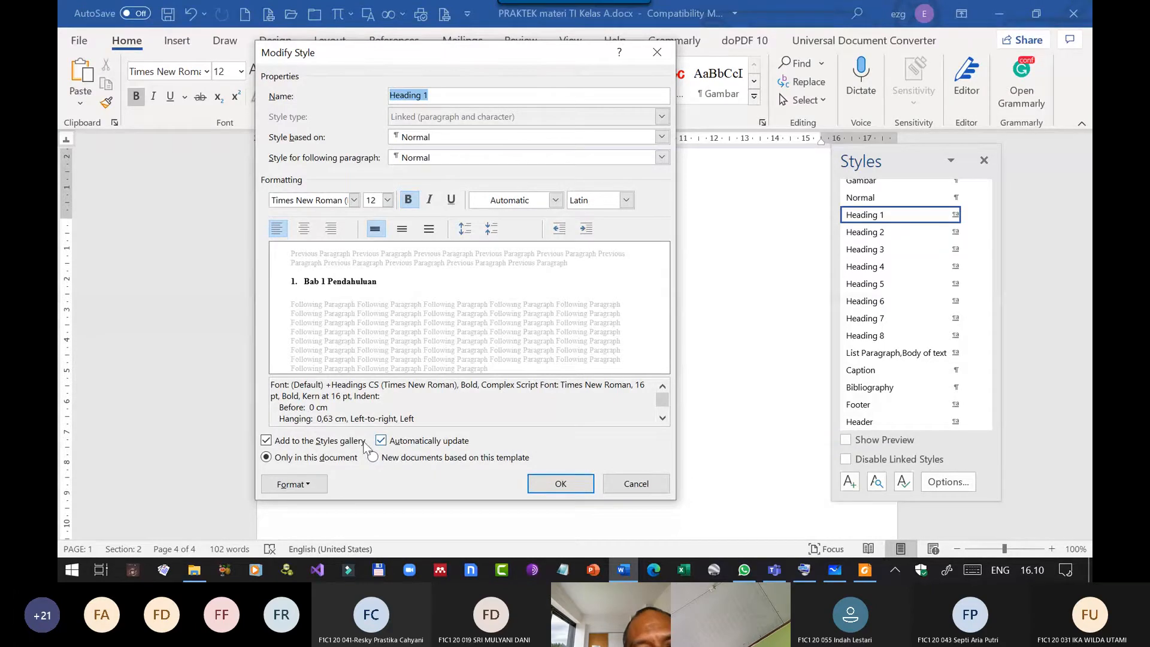
pyautogui.click(310, 483)
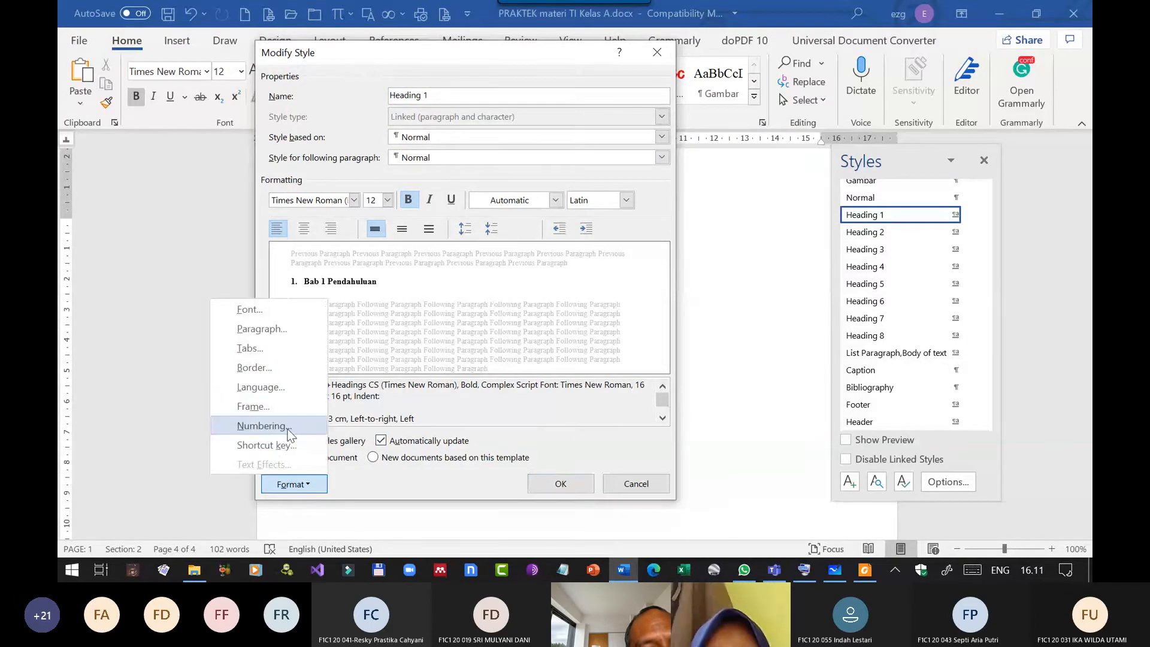
pyautogui.click(264, 425)
pyautogui.click(414, 280)
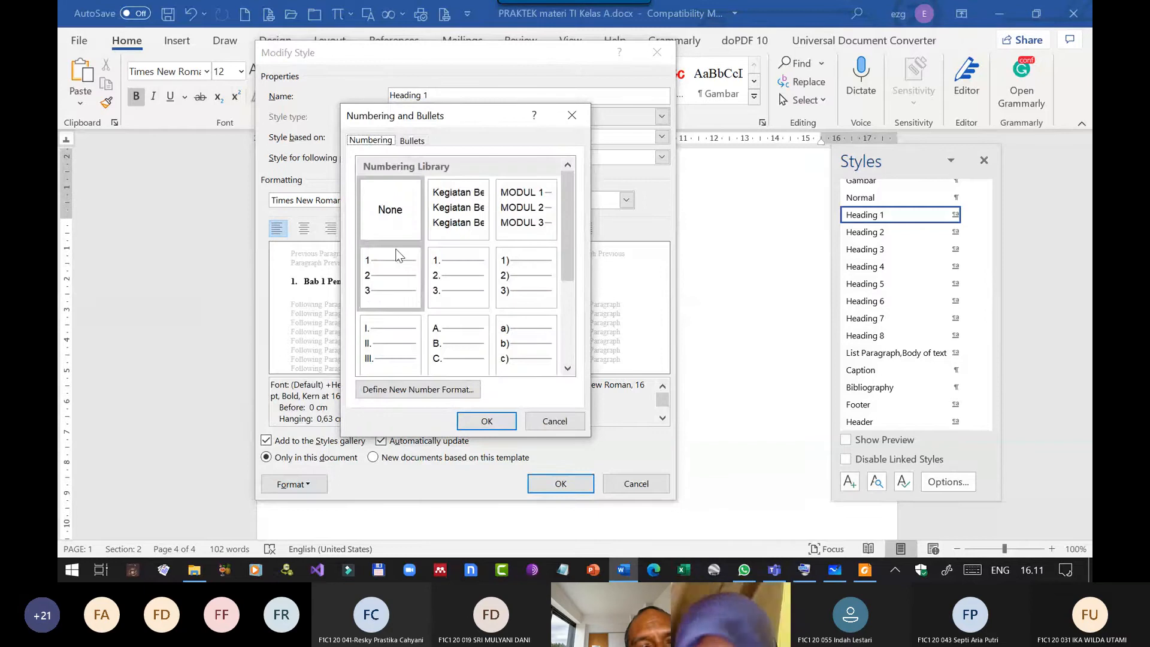
pyautogui.click(383, 222)
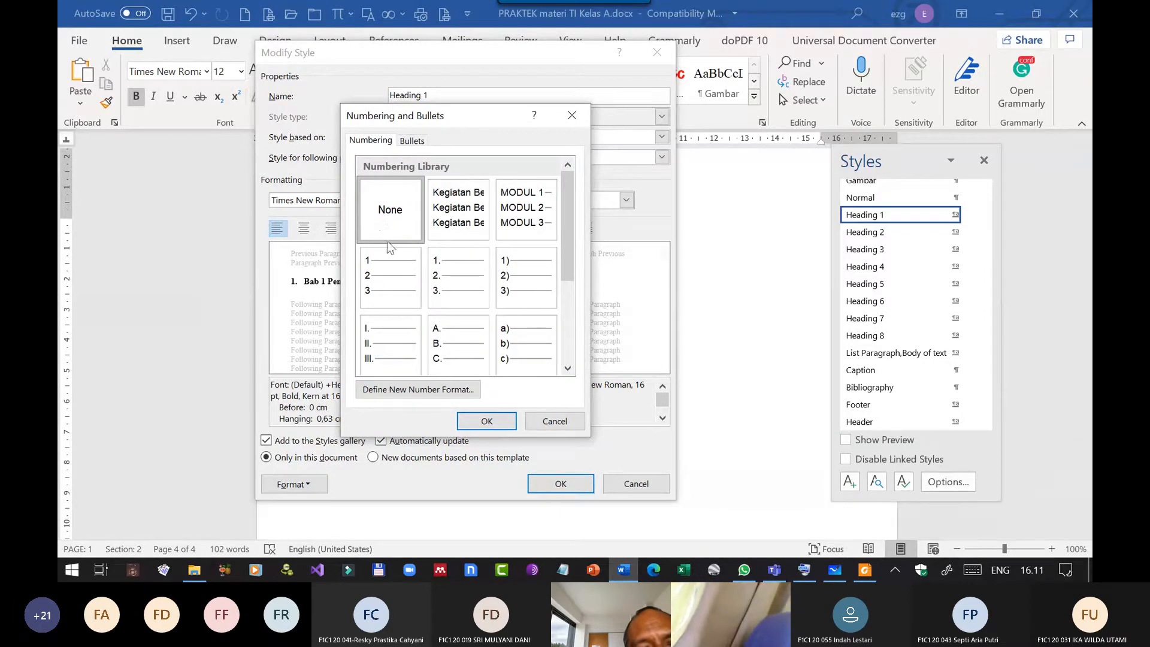
pyautogui.click(487, 420)
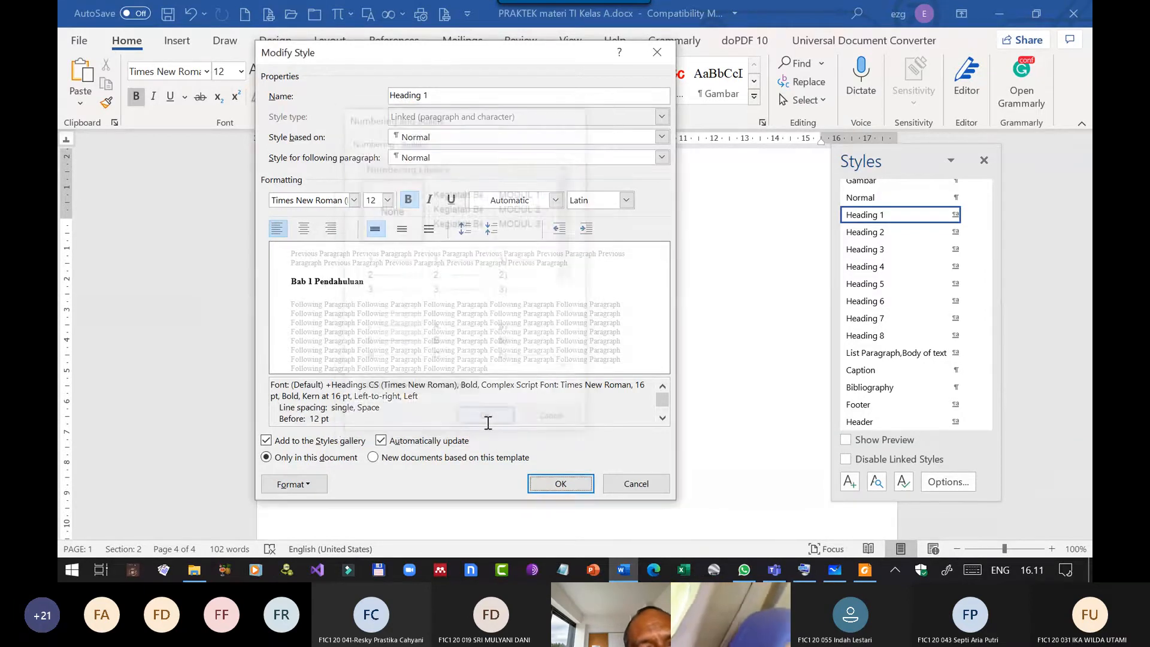
# Check the bullet and numbering options of the Heading 1 style and apply the style modification.
pyautogui.click(307, 482)
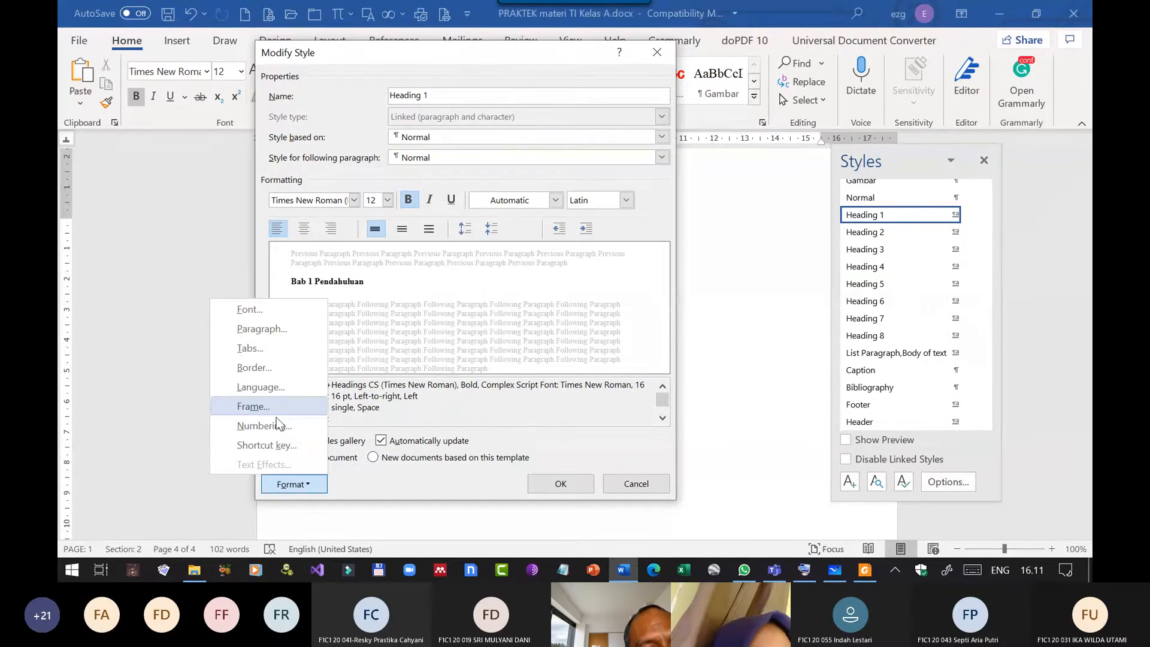
pyautogui.click(278, 429)
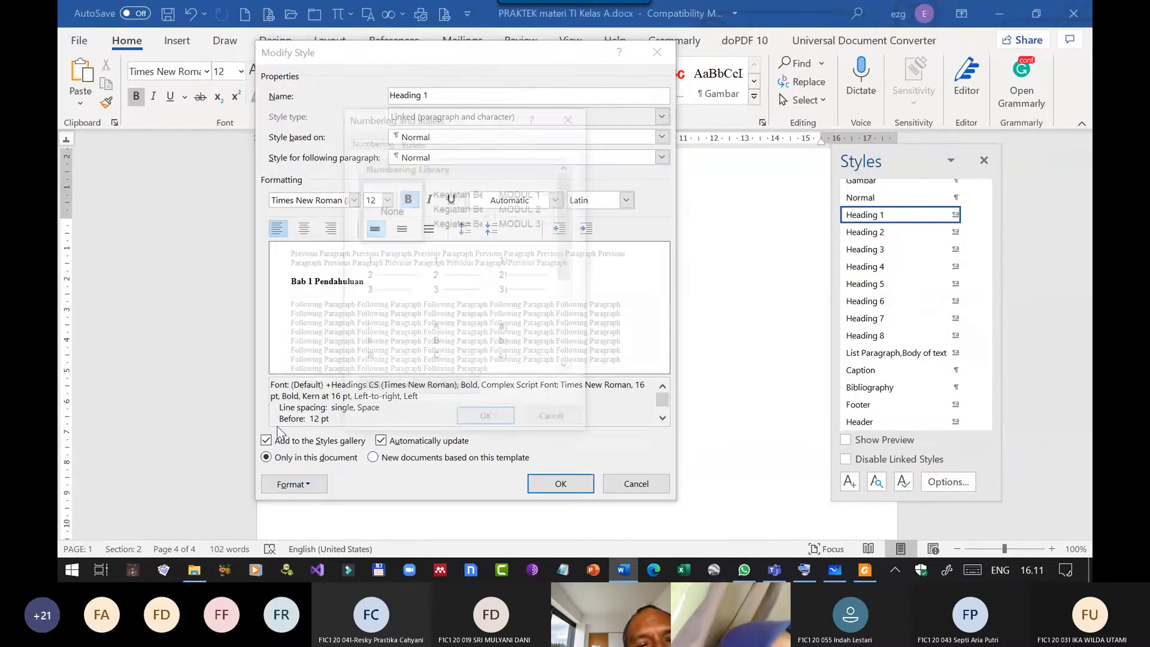
pyautogui.click(412, 140)
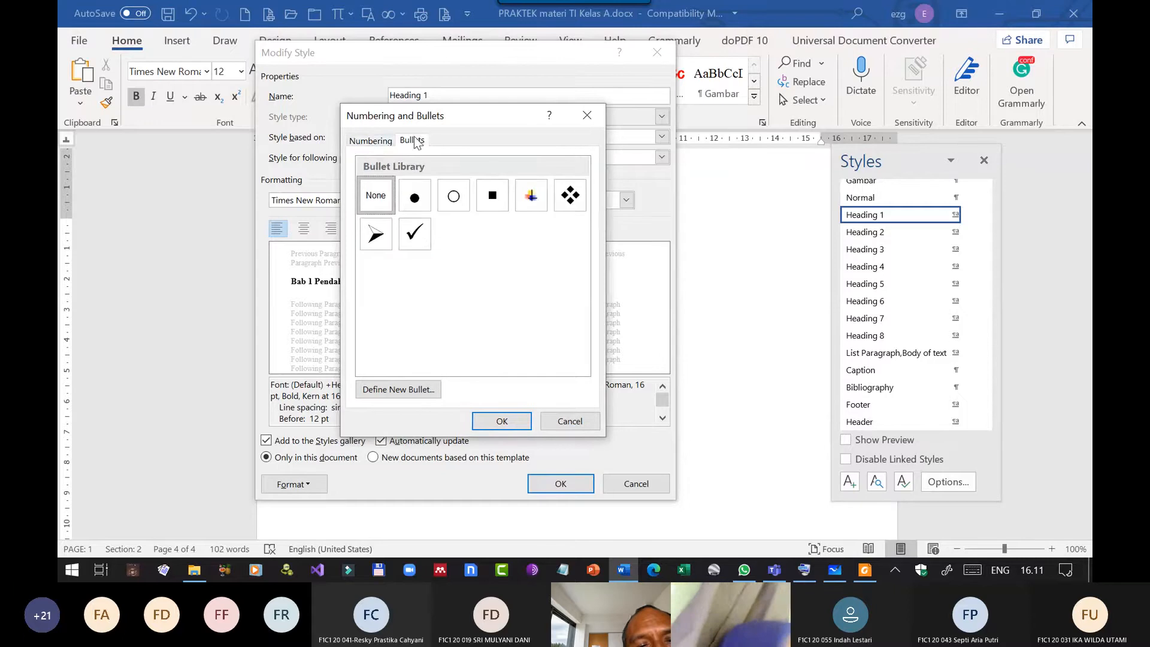
pyautogui.click(372, 141)
pyautogui.click(504, 421)
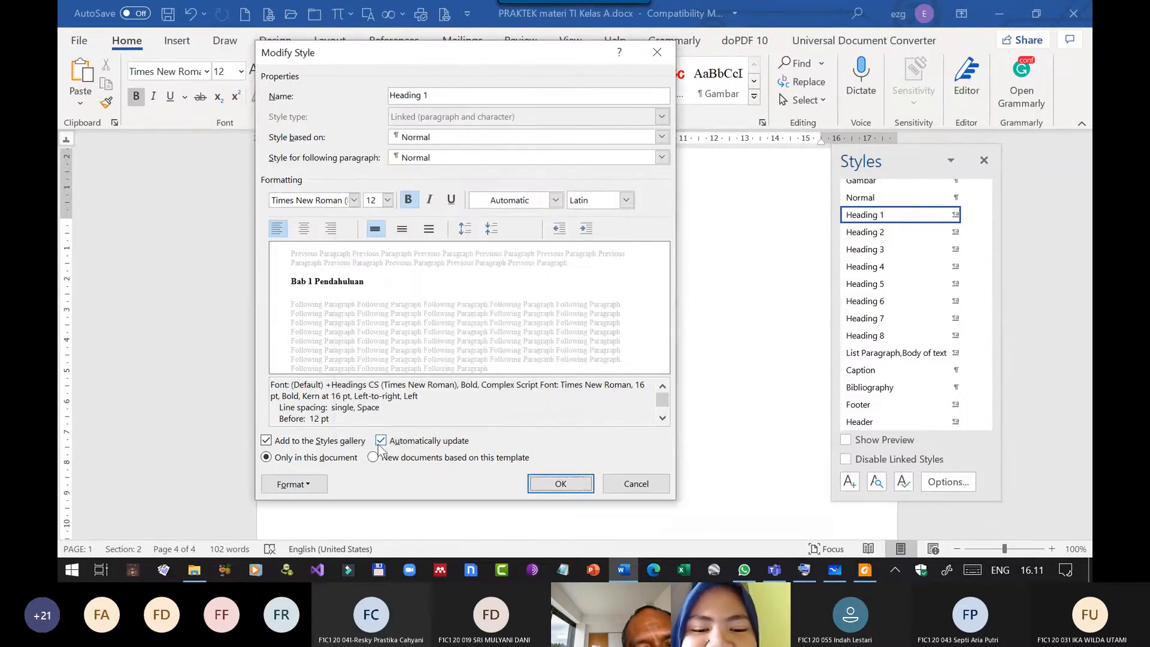
pyautogui.click(560, 483)
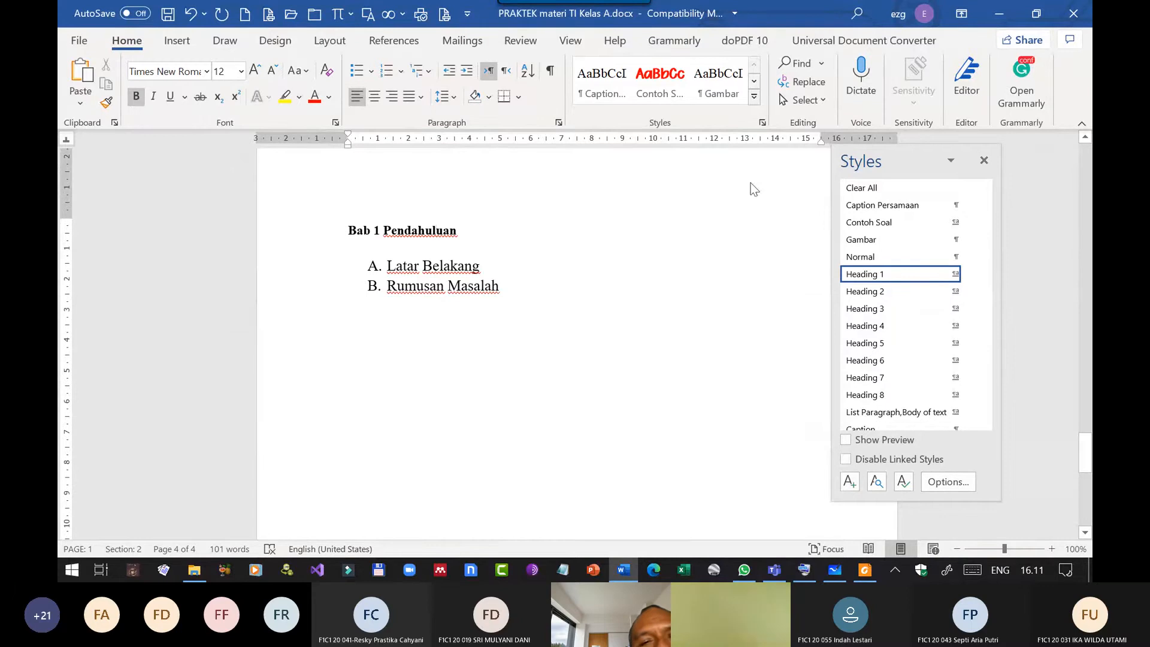
# Modify the Heading 1 style to use centered alignment.
pyautogui.rightClick(864, 279)
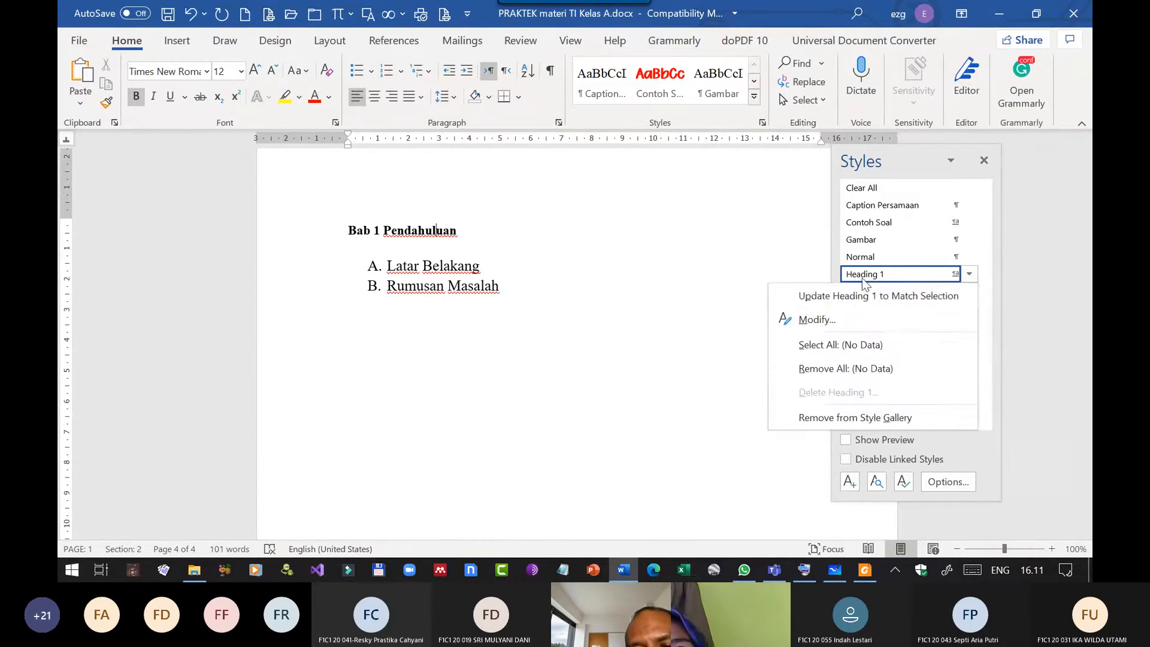
pyautogui.click(836, 301)
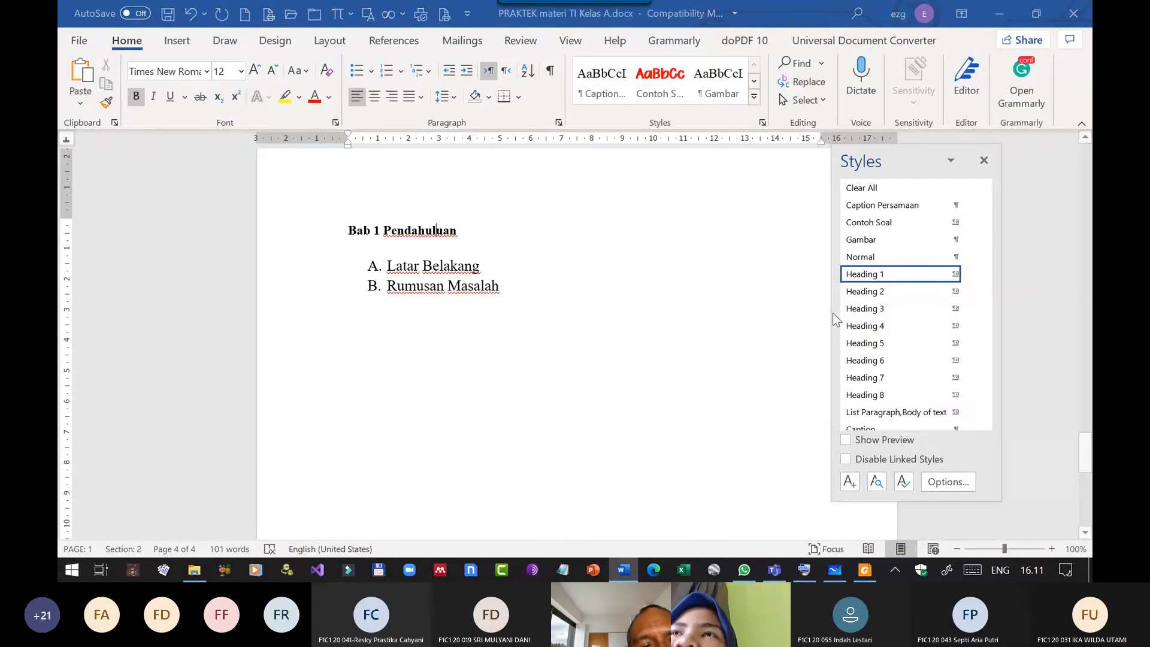
pyautogui.click(303, 228)
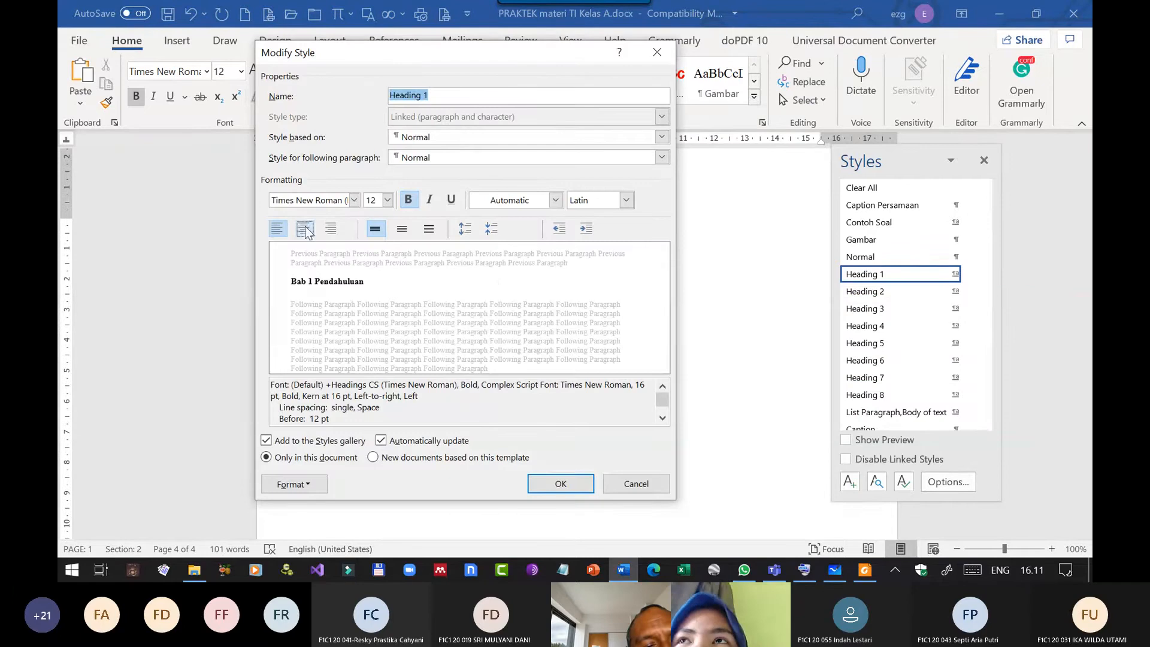
pyautogui.click(561, 485)
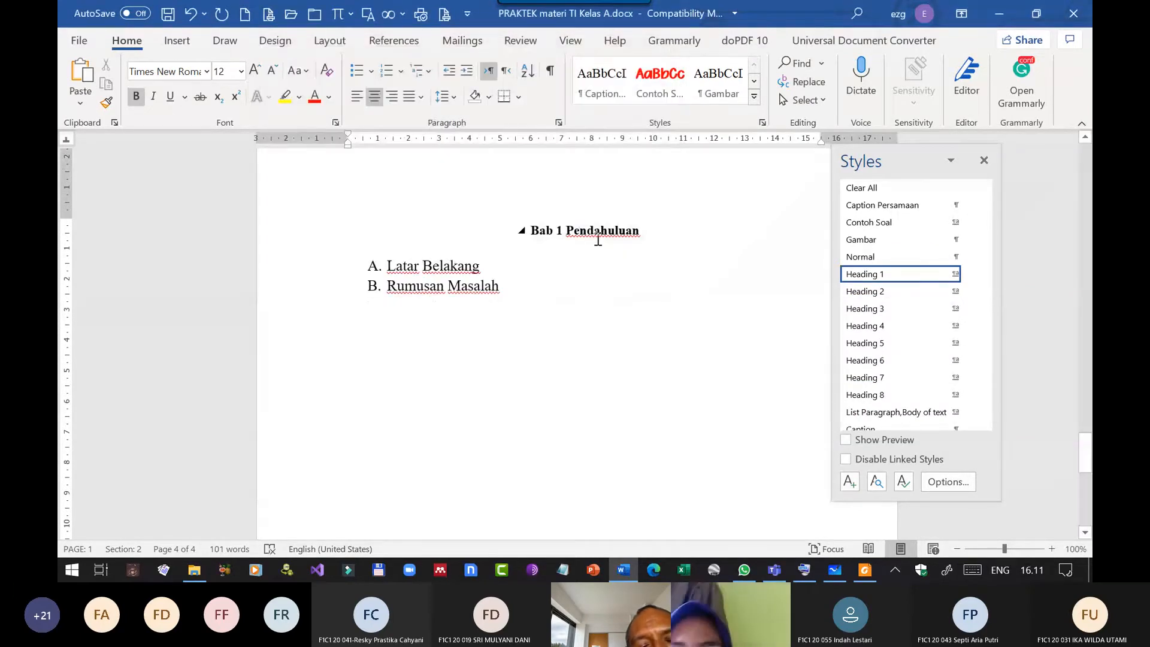
# Apply the Heading 1 style to the "Daftar Isi" title.
pyautogui.scroll(10, 605, 243)
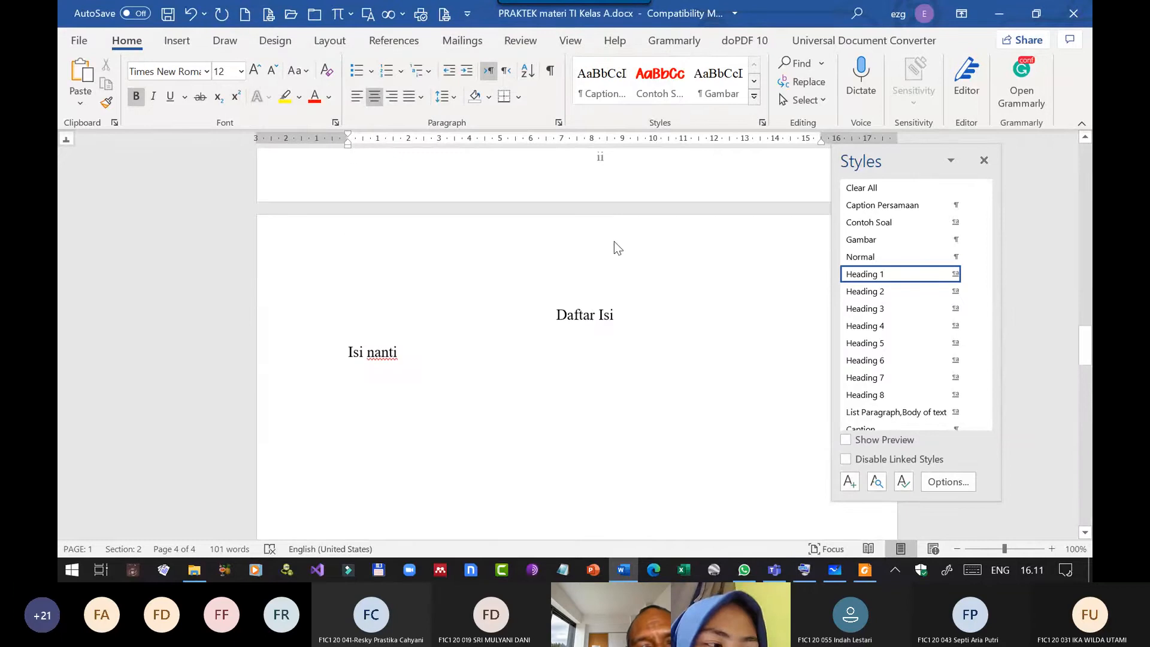
pyautogui.scroll(1, 614, 242)
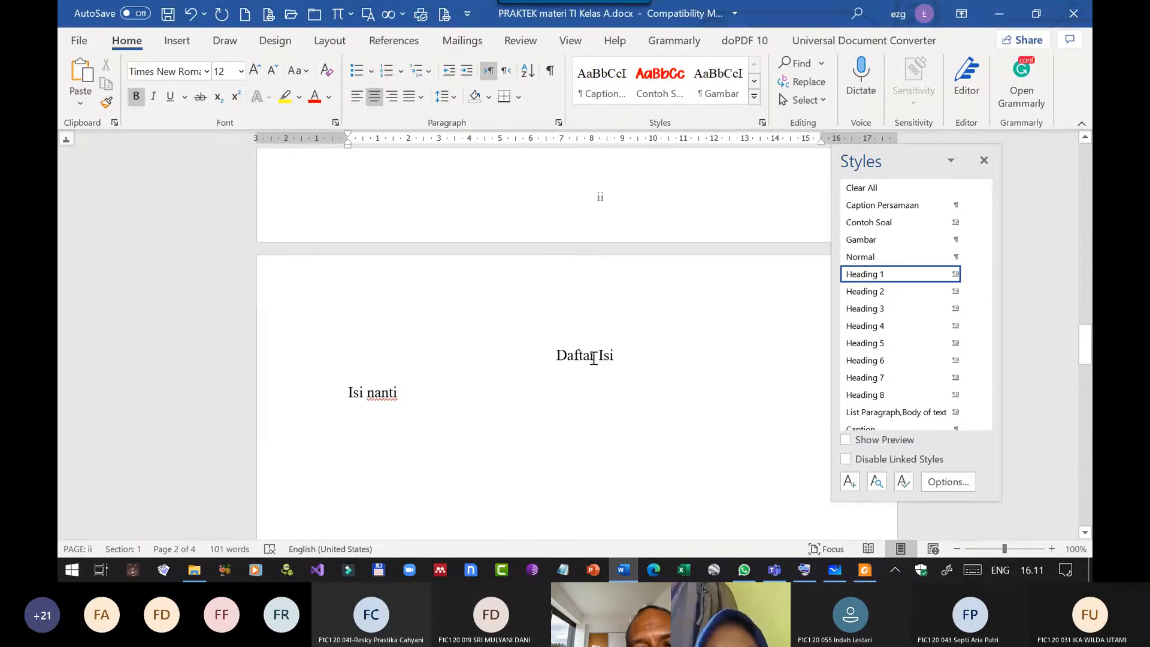
pyautogui.click(592, 357)
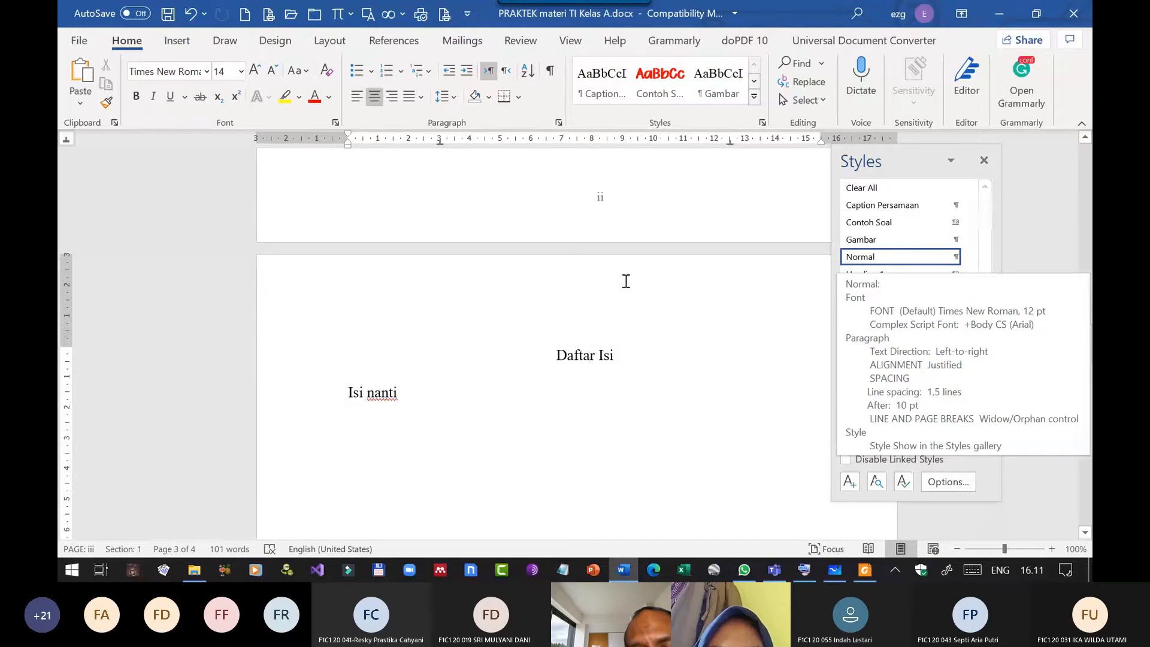
pyautogui.hotkey('ctrl', 'alt', '1')
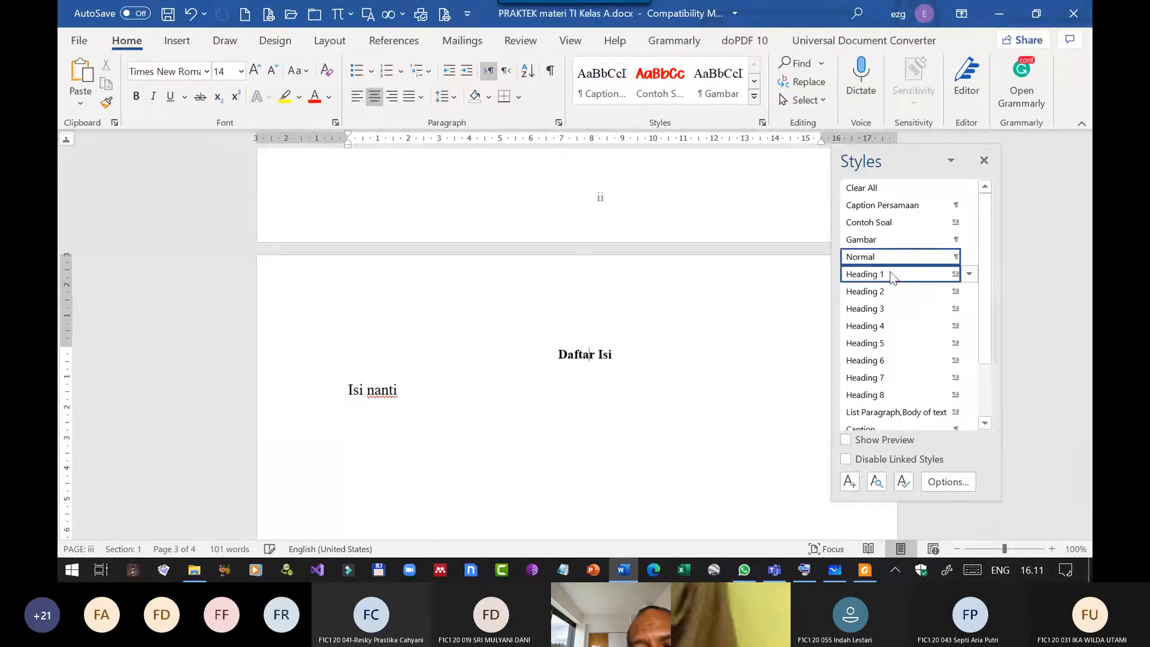
pyautogui.click(416, 391)
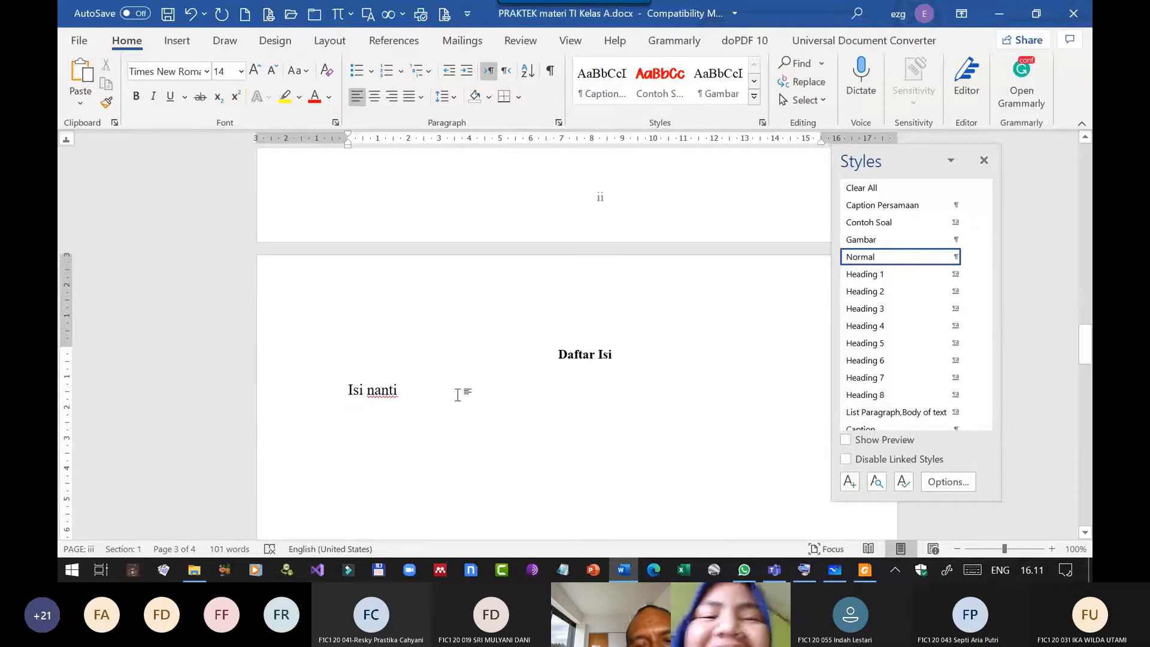
# Apply the Heading 1 style to the "HALAMAN PENGESAHAN" title.
pyautogui.scroll(6, 598, 371)
pyautogui.scroll(-5, 595, 360)
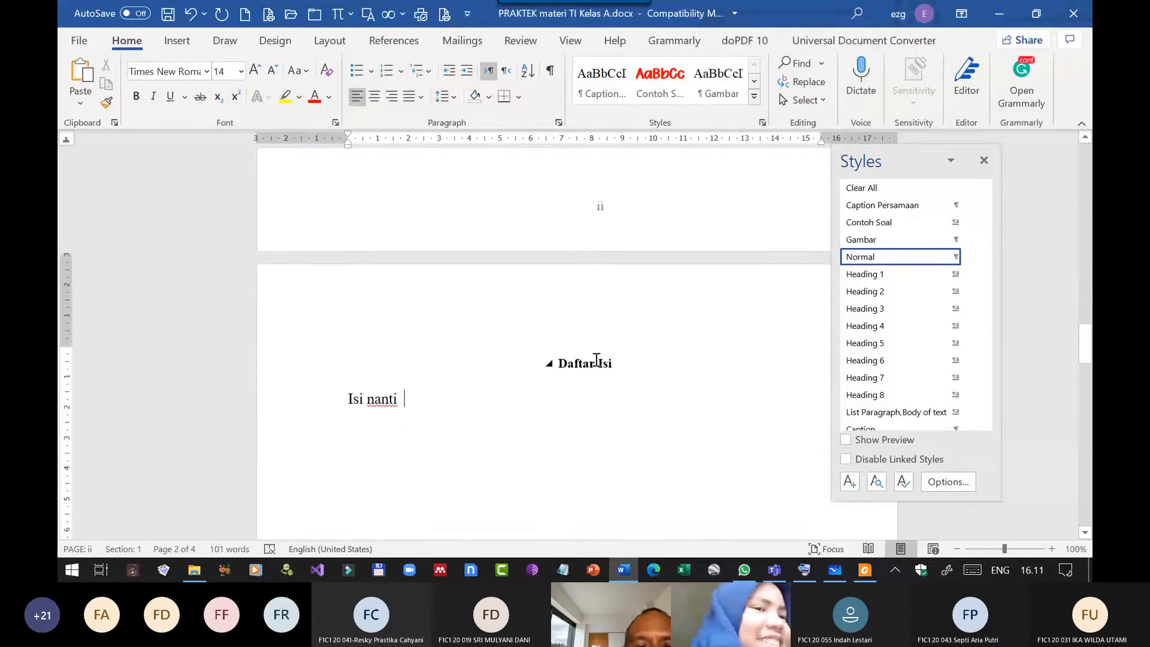
pyautogui.scroll(15, 596, 360)
pyautogui.scroll(-4, 580, 369)
pyautogui.scroll(-3, 580, 369)
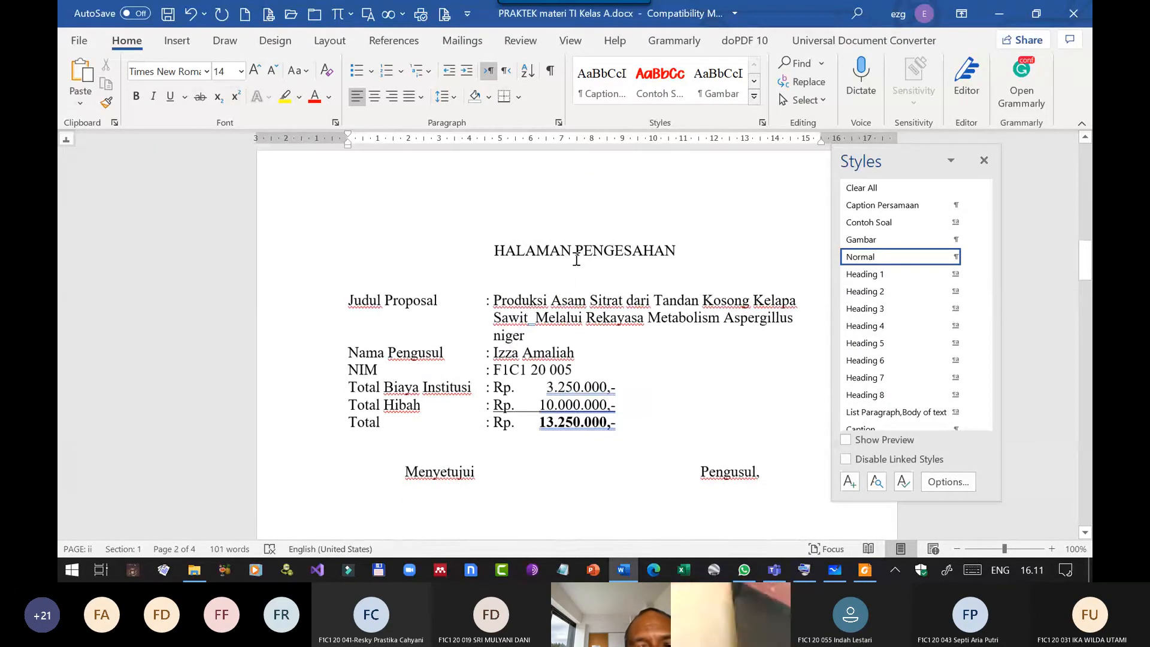
pyautogui.click(564, 283)
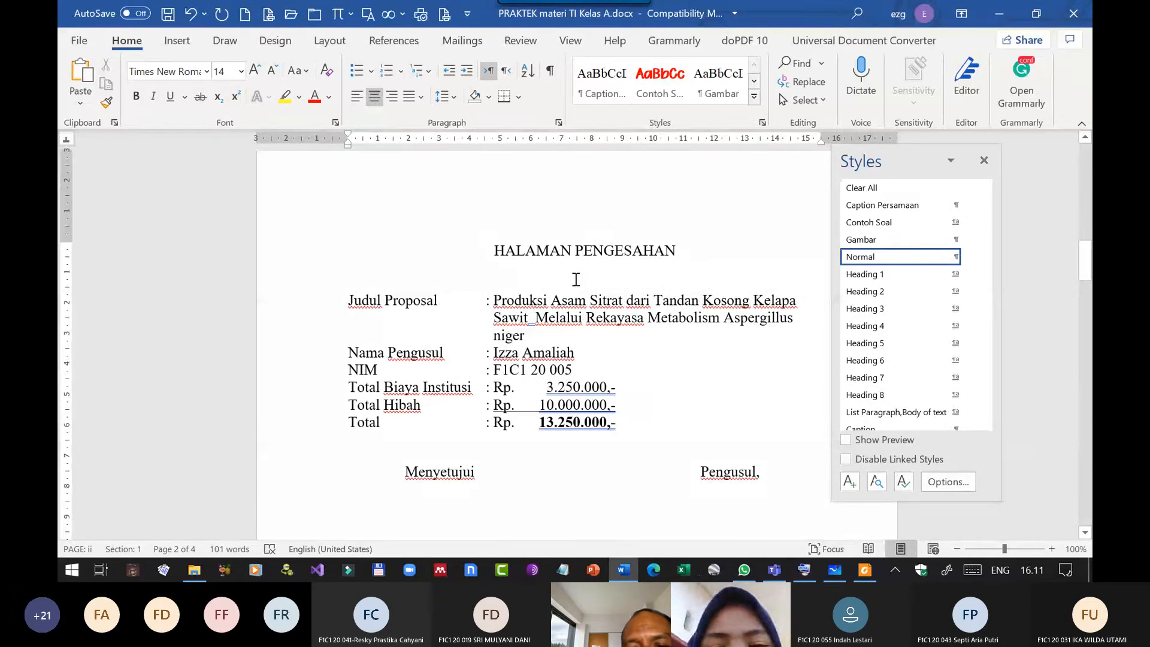
pyautogui.press('Up')
pyautogui.click(874, 275)
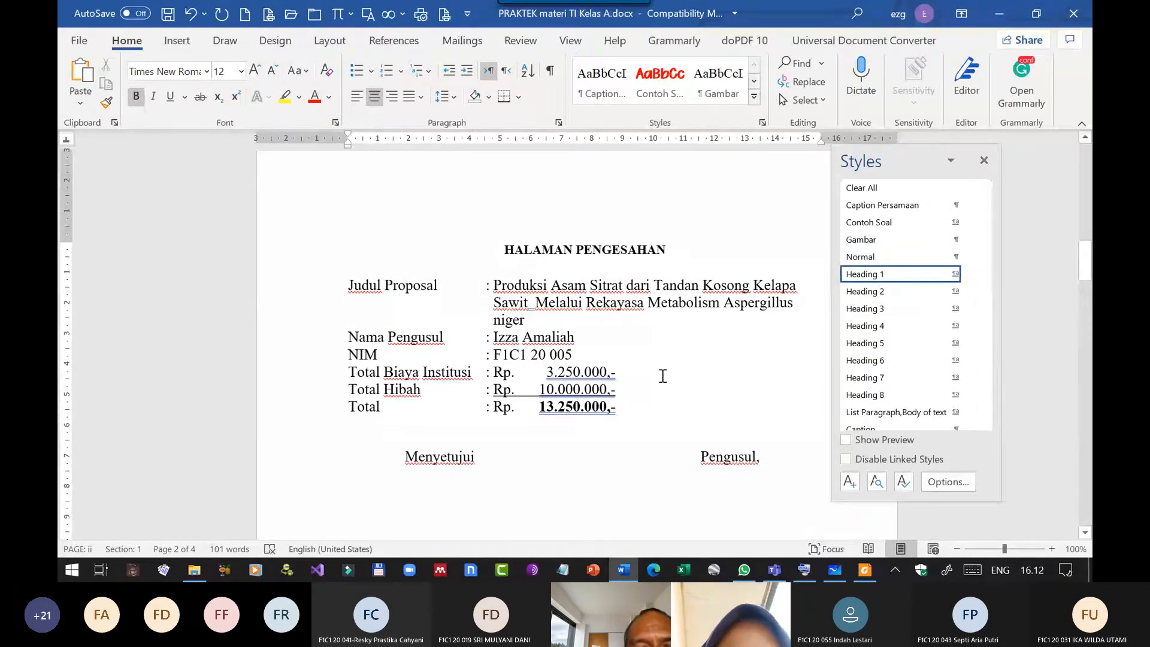
# Close the Styles pane and delete the placeholder text "Isi nanti" below the Daftar Isi title.
pyautogui.scroll(-7, 662, 376)
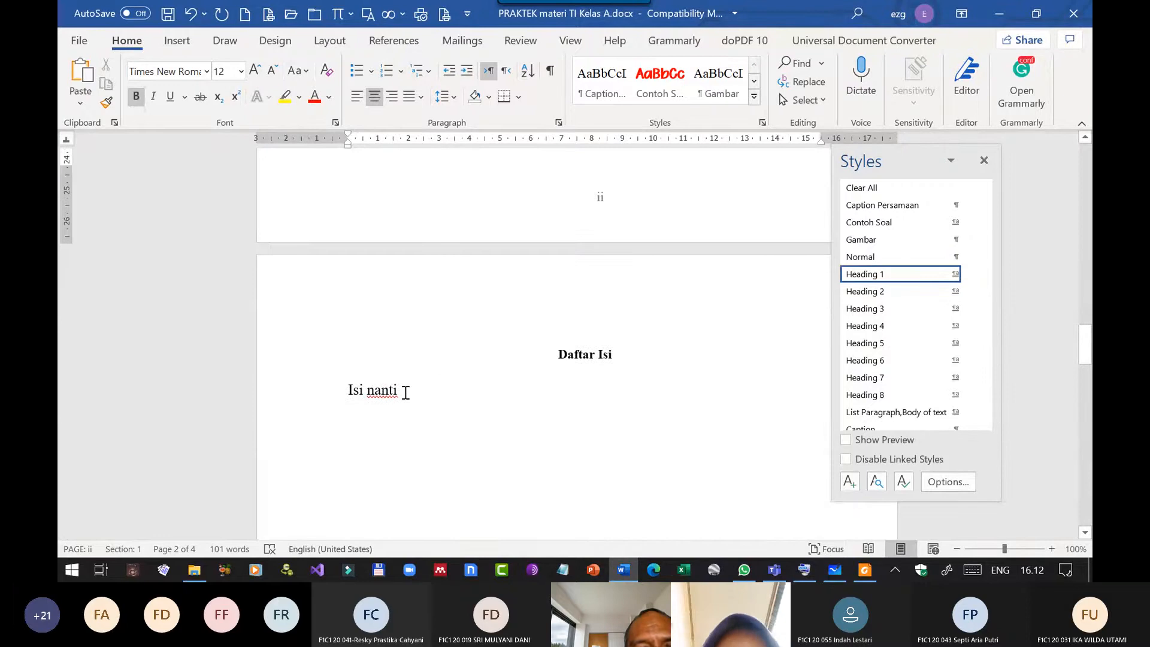
pyautogui.click(406, 392)
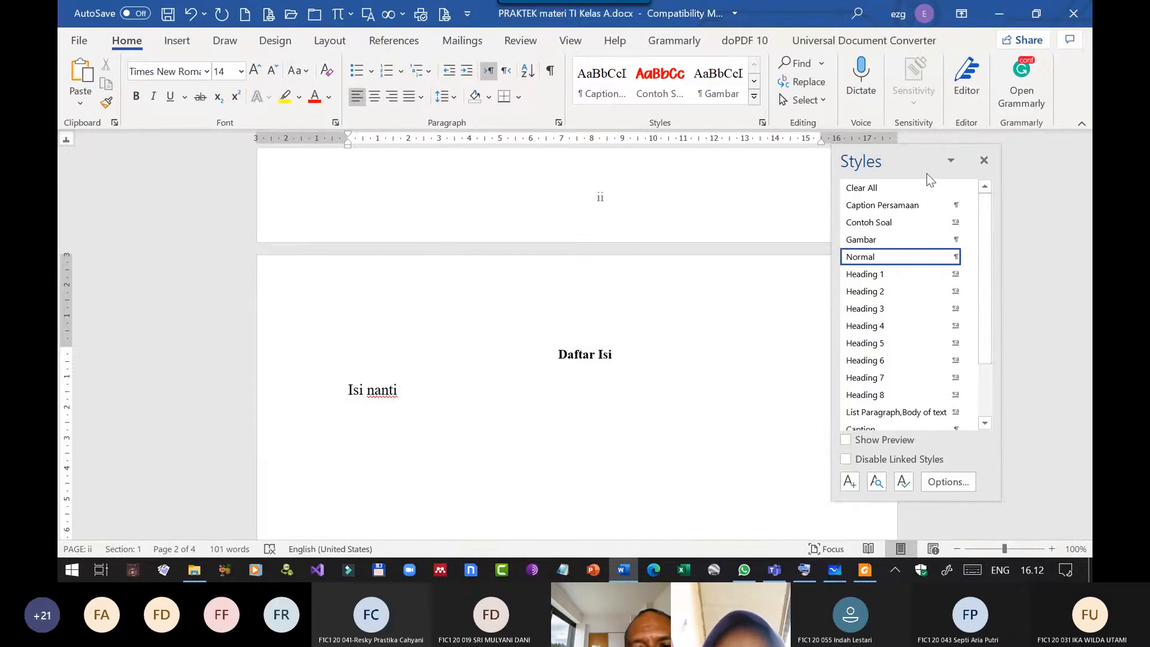
pyautogui.click(984, 160)
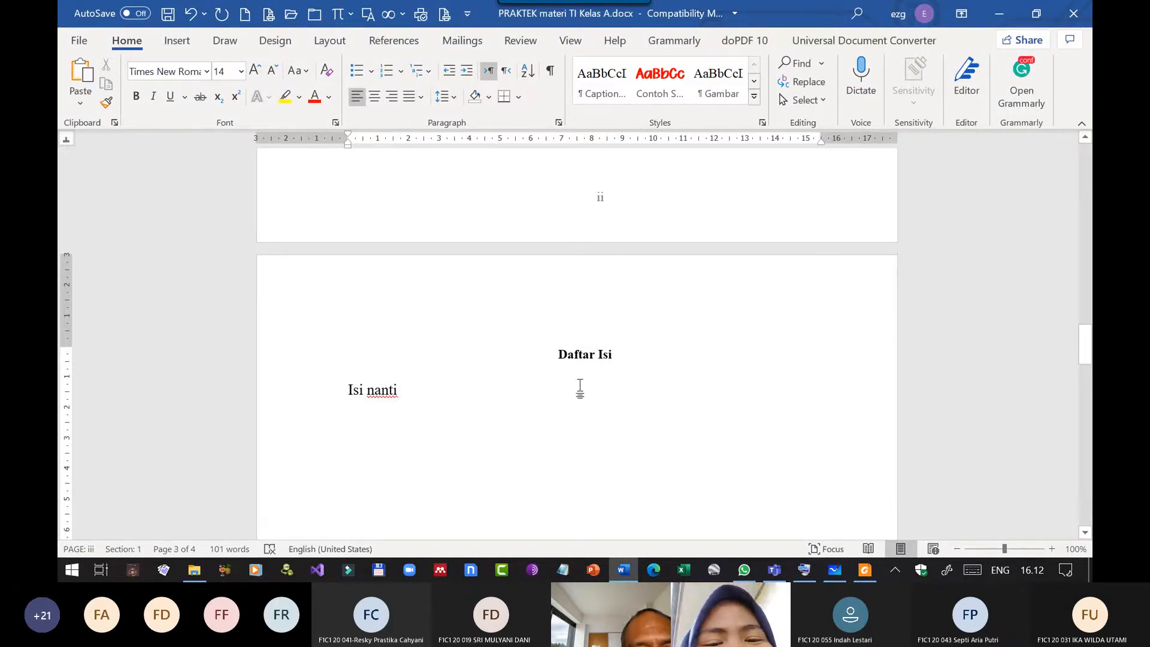
pyautogui.press('BackSpace')
pyautogui.press('BackSpace')
pyautogui.press('BackSpace')
pyautogui.press('BackSpace')
pyautogui.press('BackSpace')
pyautogui.press('BackSpace')
pyautogui.press('BackSpace')
pyautogui.press('BackSpace')
pyautogui.press('BackSpace')
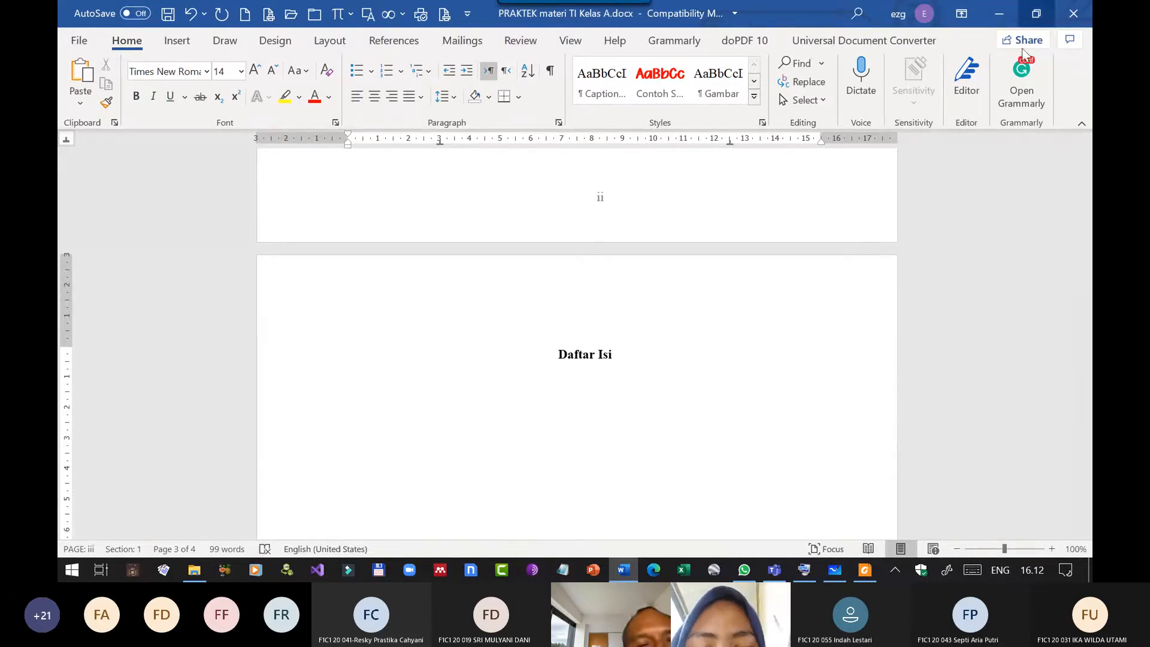
# Open the choice of table of contents types for the empty line below the Daftar Isi title.
pyautogui.click(391, 41)
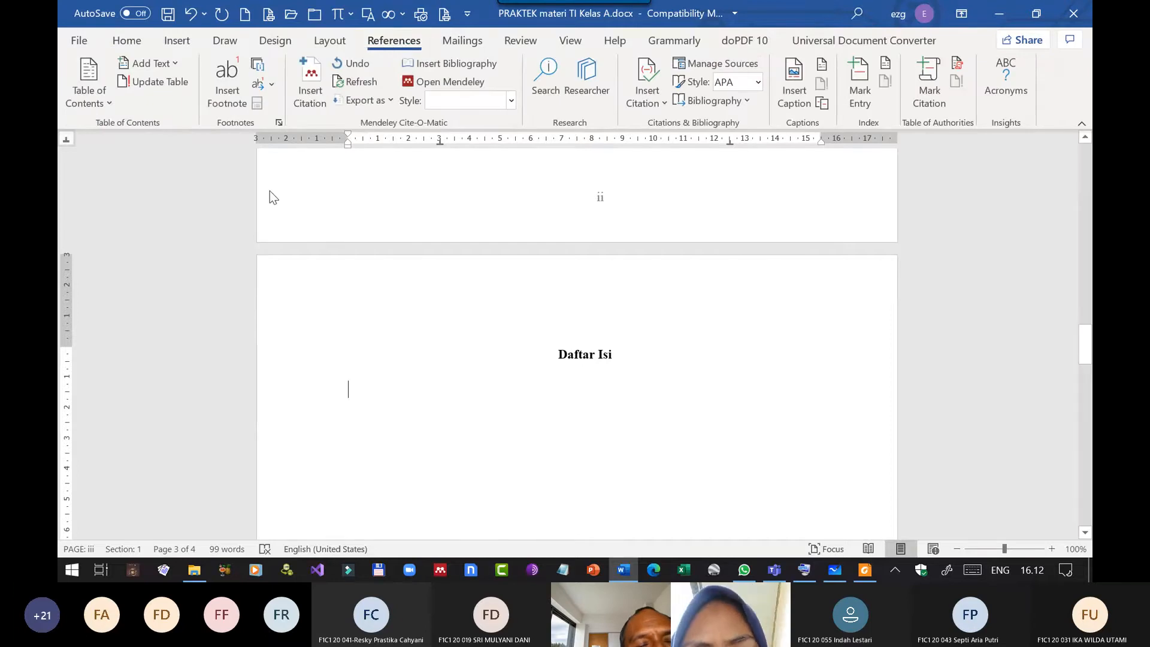
pyautogui.click(107, 103)
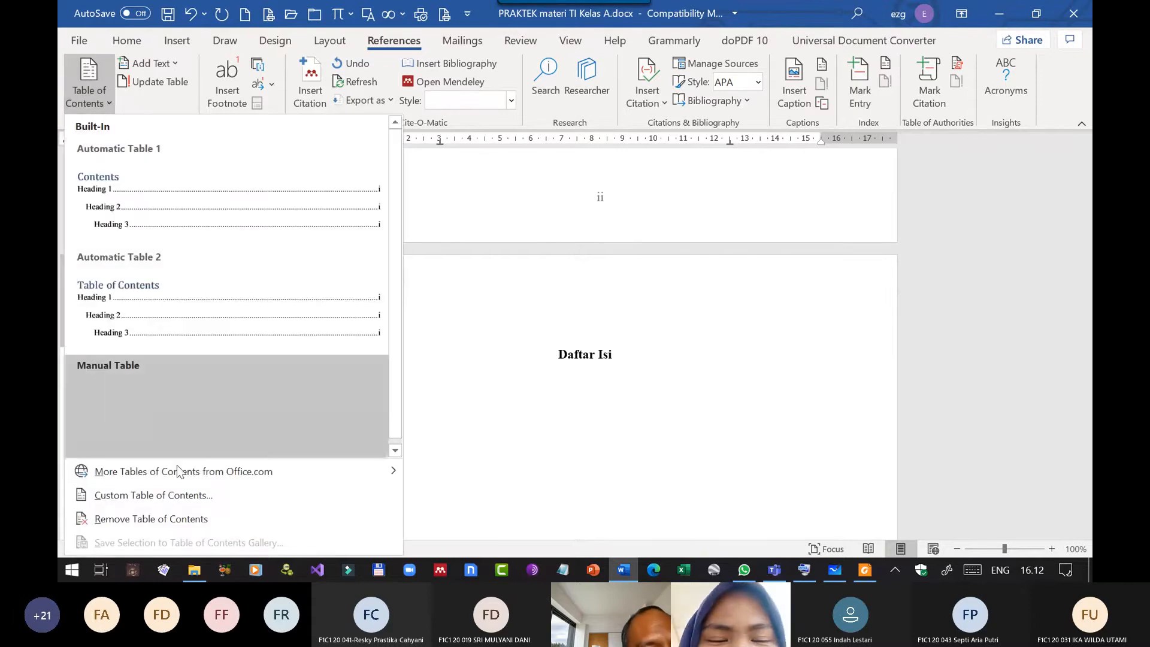
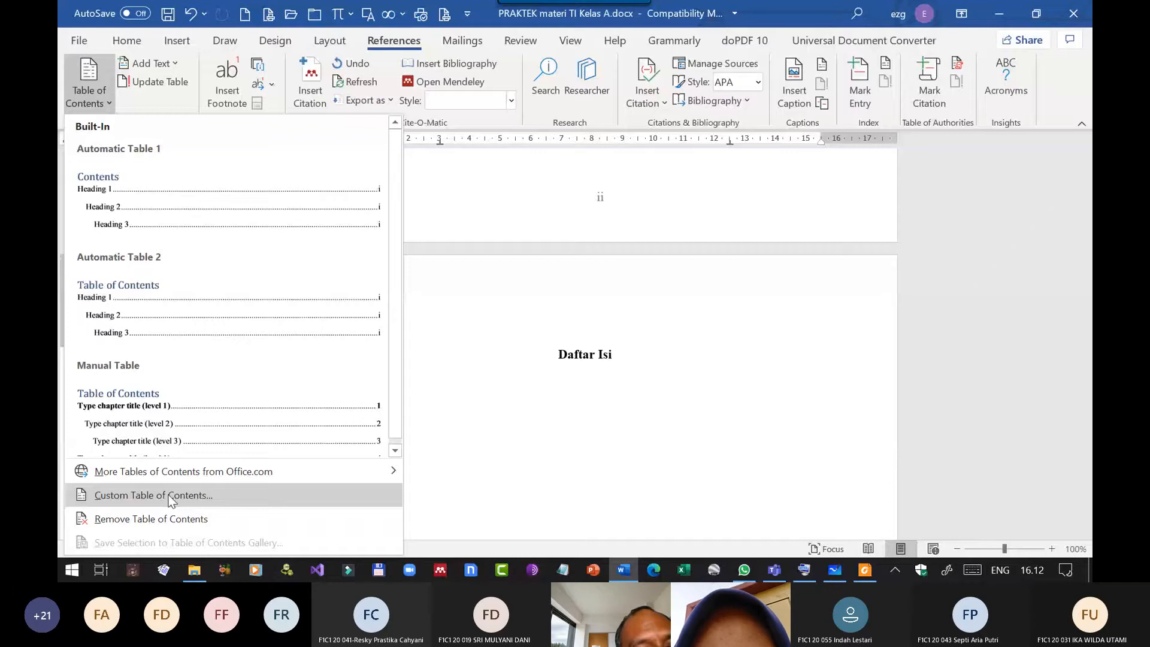
# Insert a custom table of contents below the Daftar Isi title with a dotted tab leader, right-aligned page numbers and 3 levels.
pyautogui.click(169, 497)
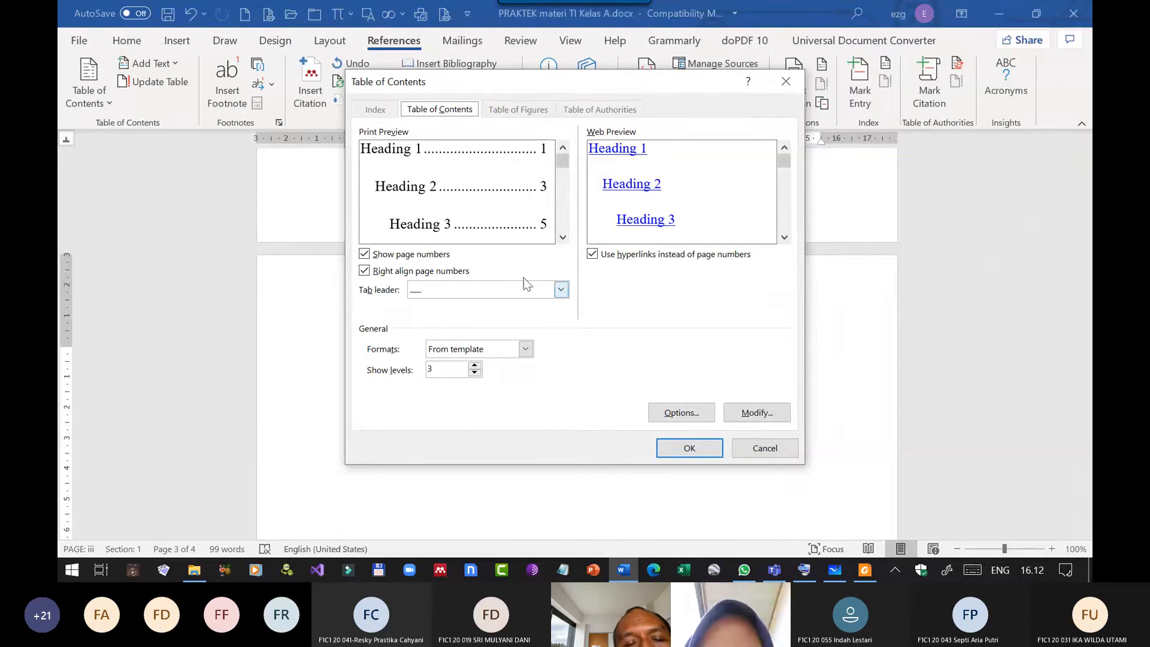
pyautogui.click(561, 289)
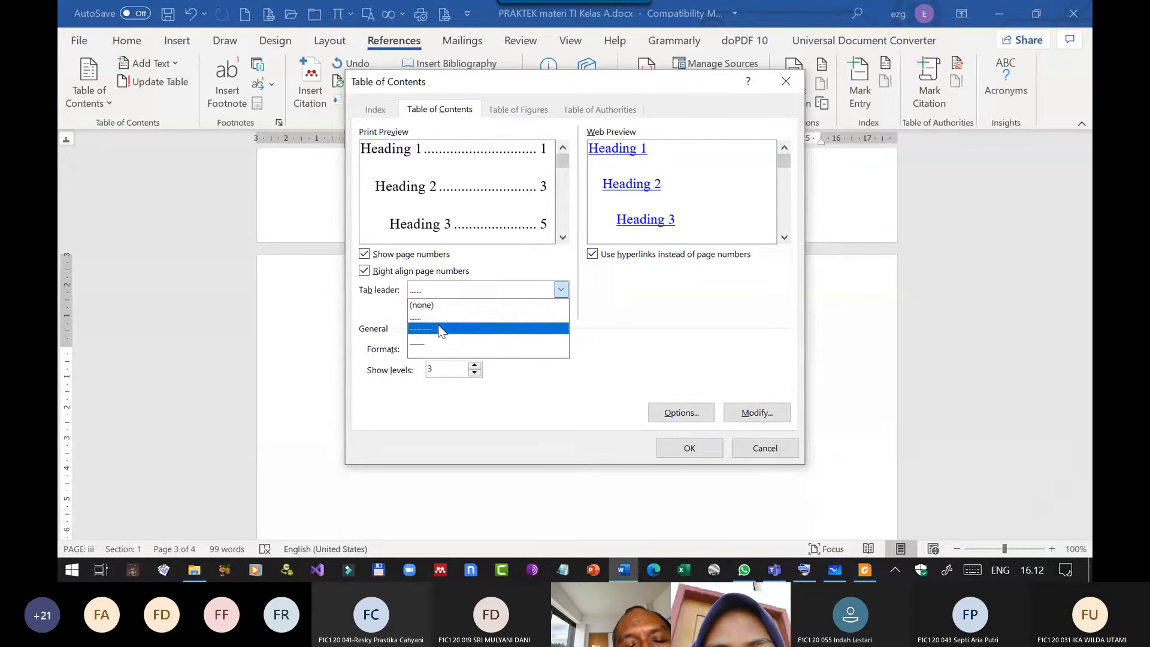
pyautogui.click(646, 304)
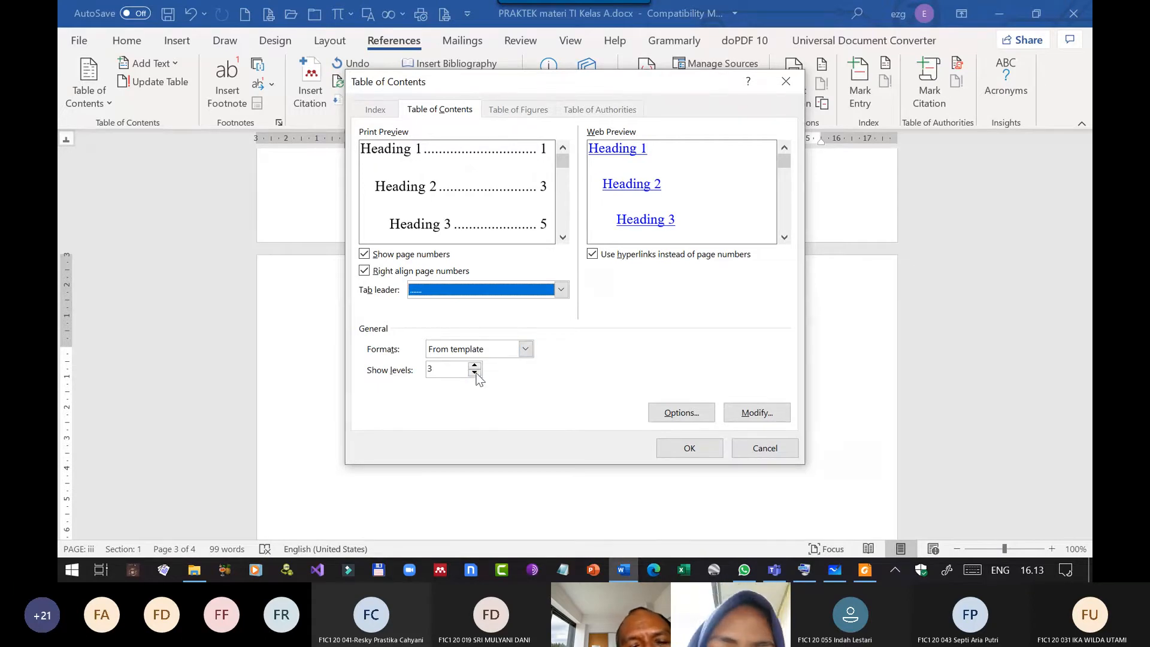
pyautogui.click(474, 372)
pyautogui.click(474, 372)
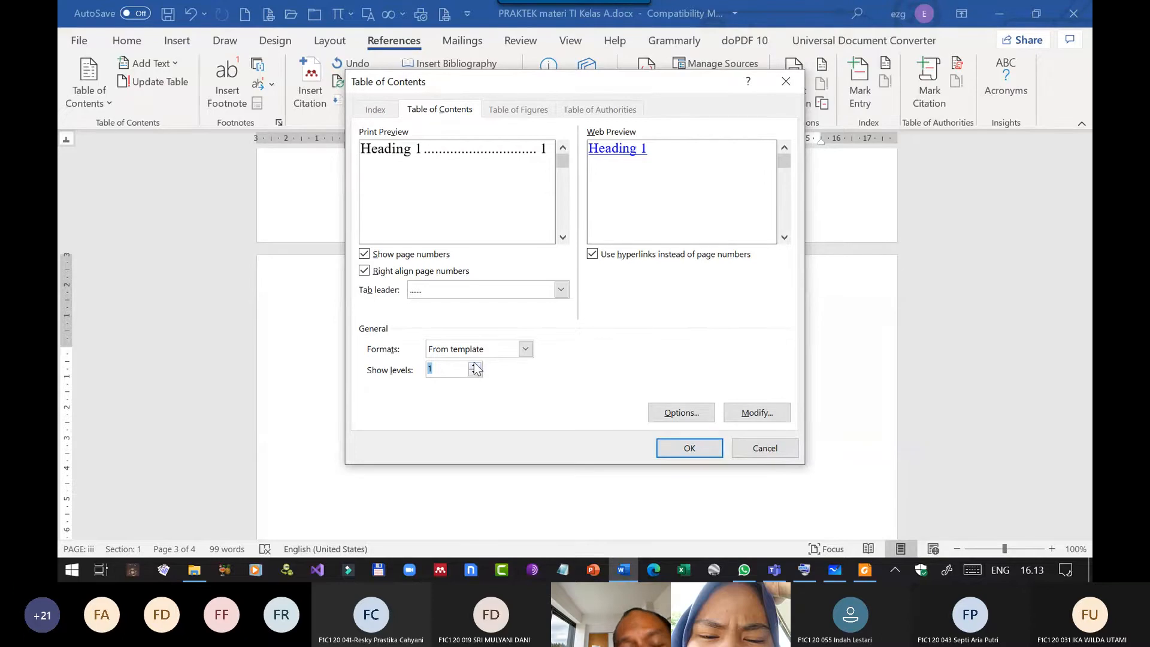
pyautogui.click(475, 366)
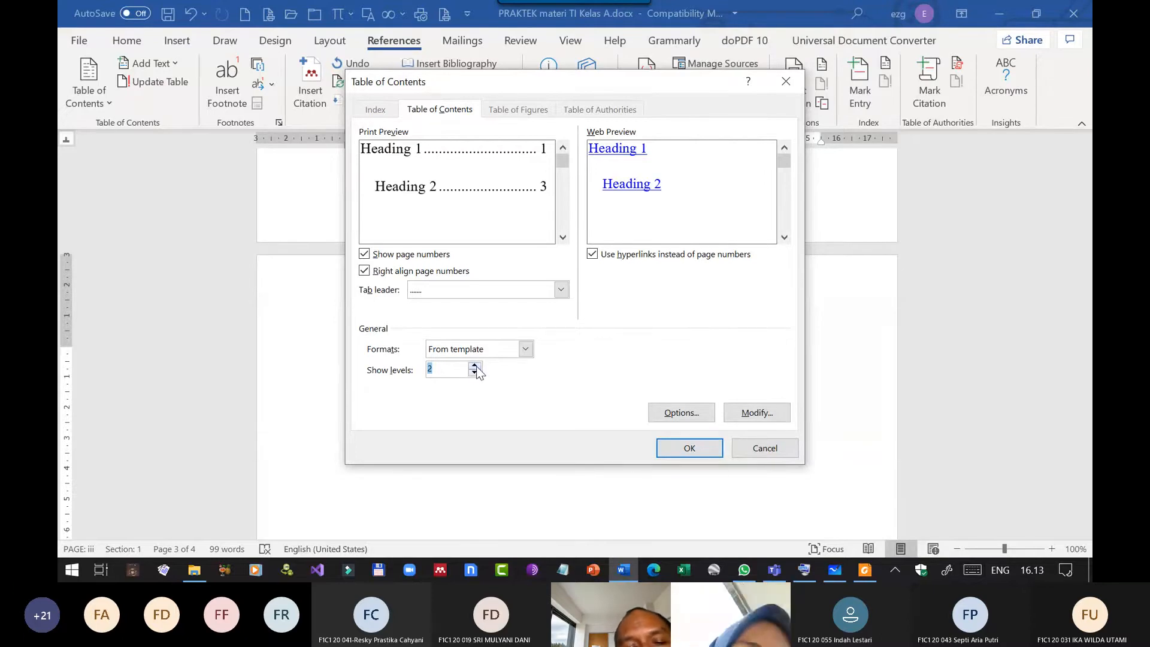
pyautogui.click(475, 366)
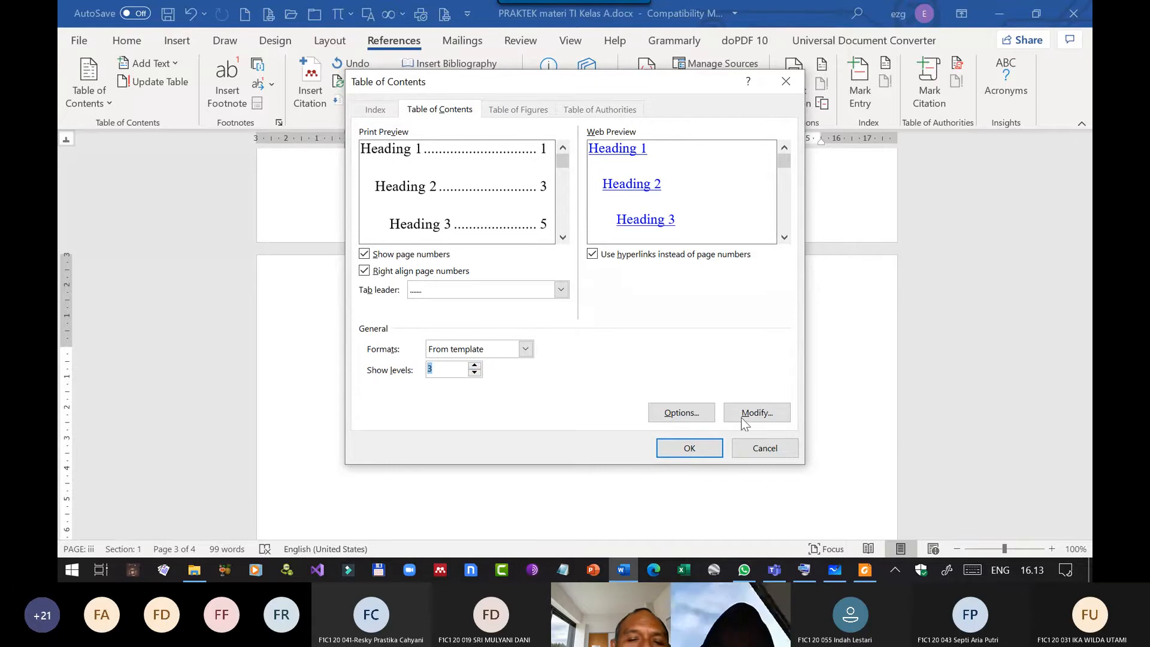
pyautogui.click(691, 449)
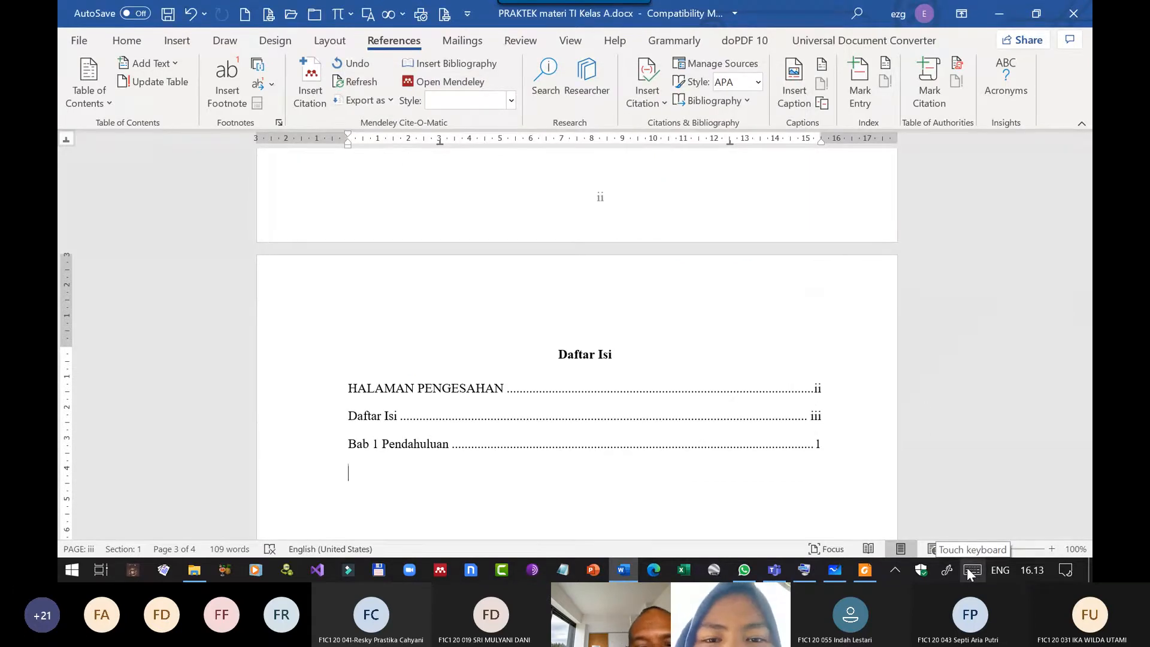
pyautogui.click(824, 391)
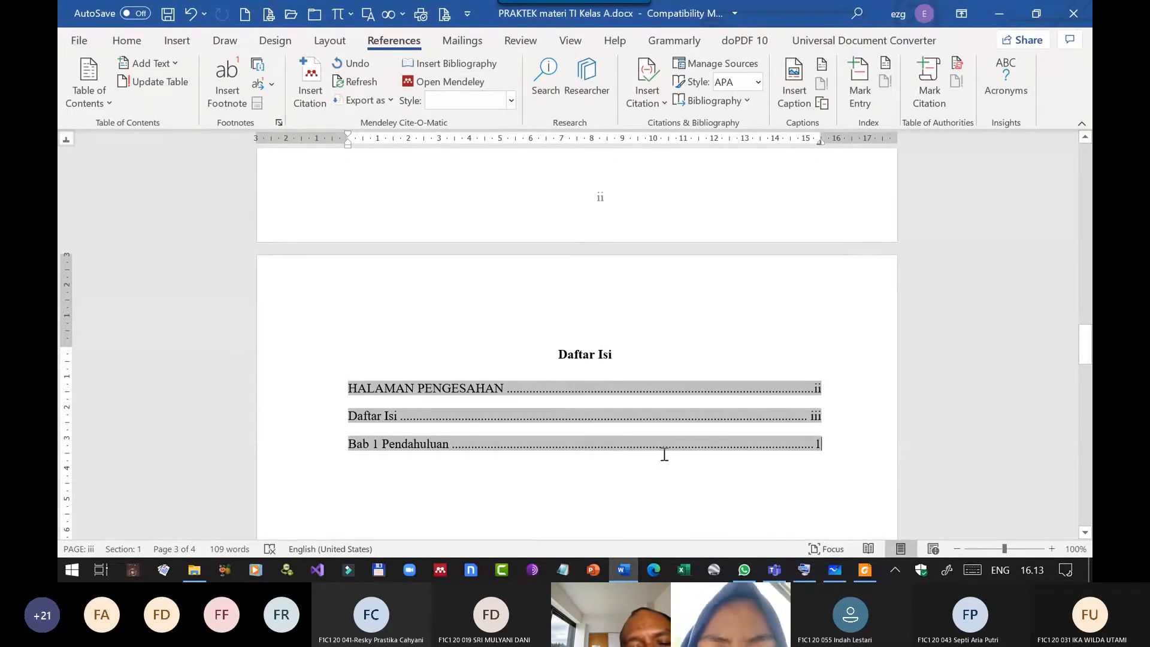
pyautogui.click(612, 481)
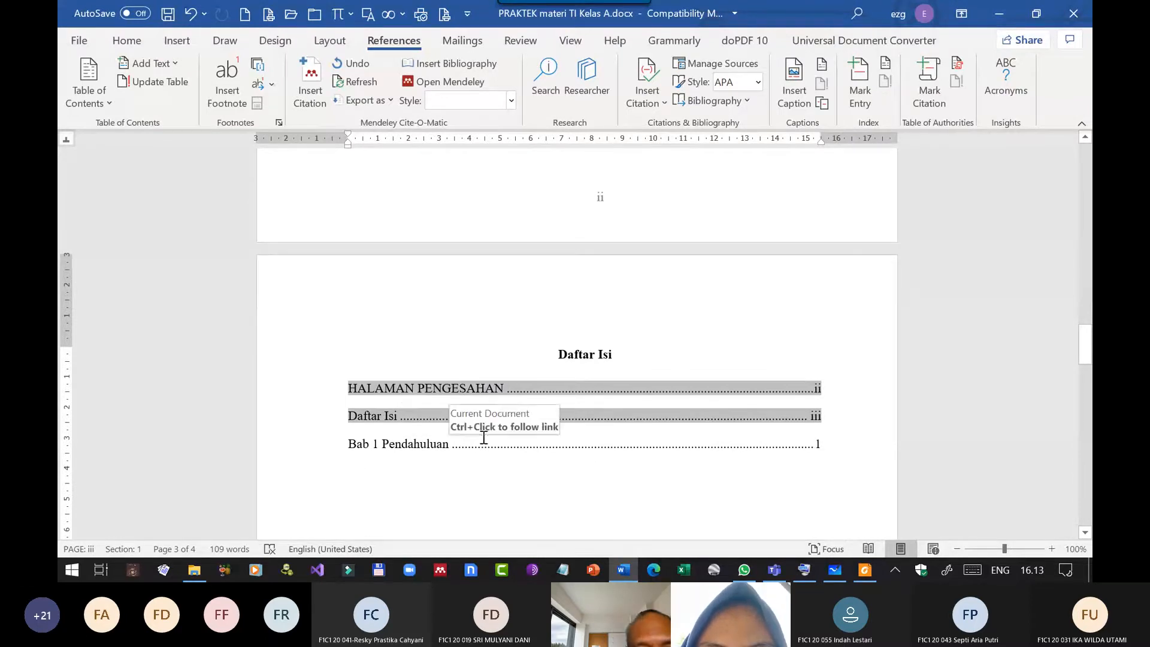
# Place the cursor in the Latar Belakang item under Bab 1 and show the Styles pane enlarged with its whole style list.
pyautogui.scroll(-2, 493, 430)
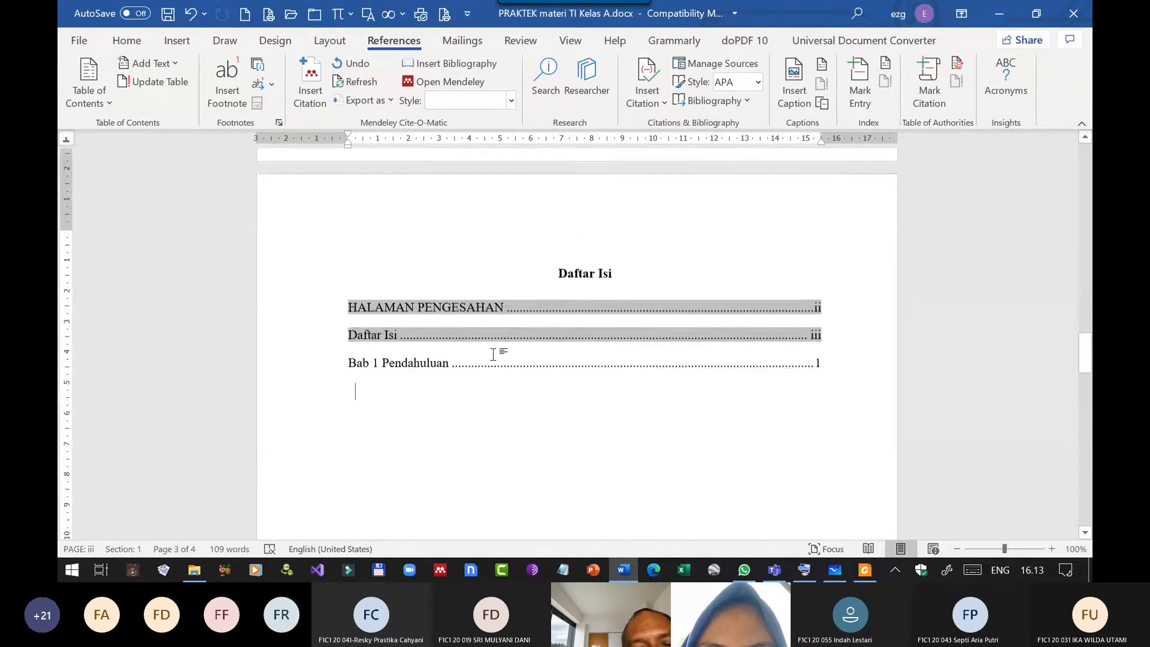
pyautogui.scroll(-20, 493, 355)
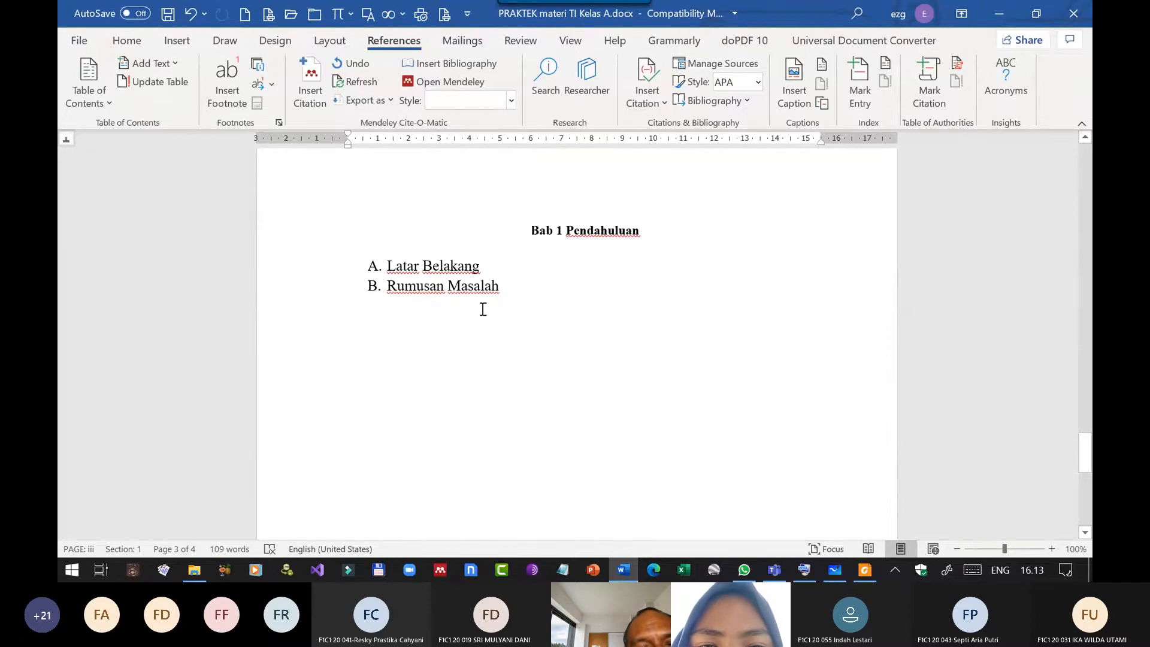
pyautogui.click(465, 266)
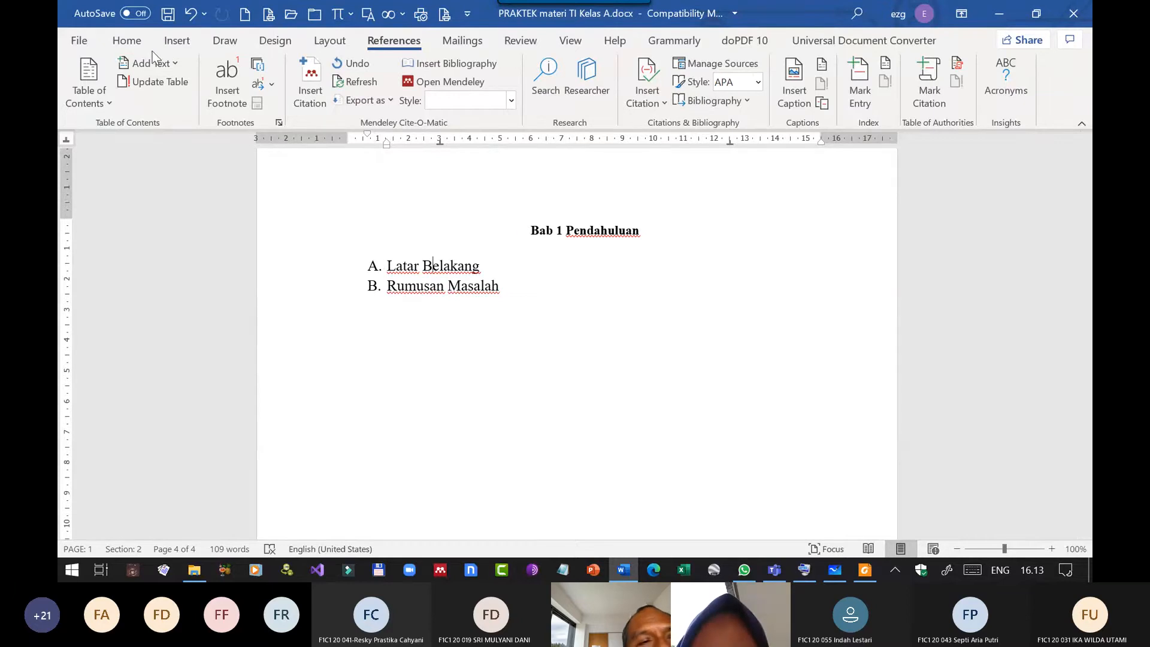
pyautogui.click(126, 40)
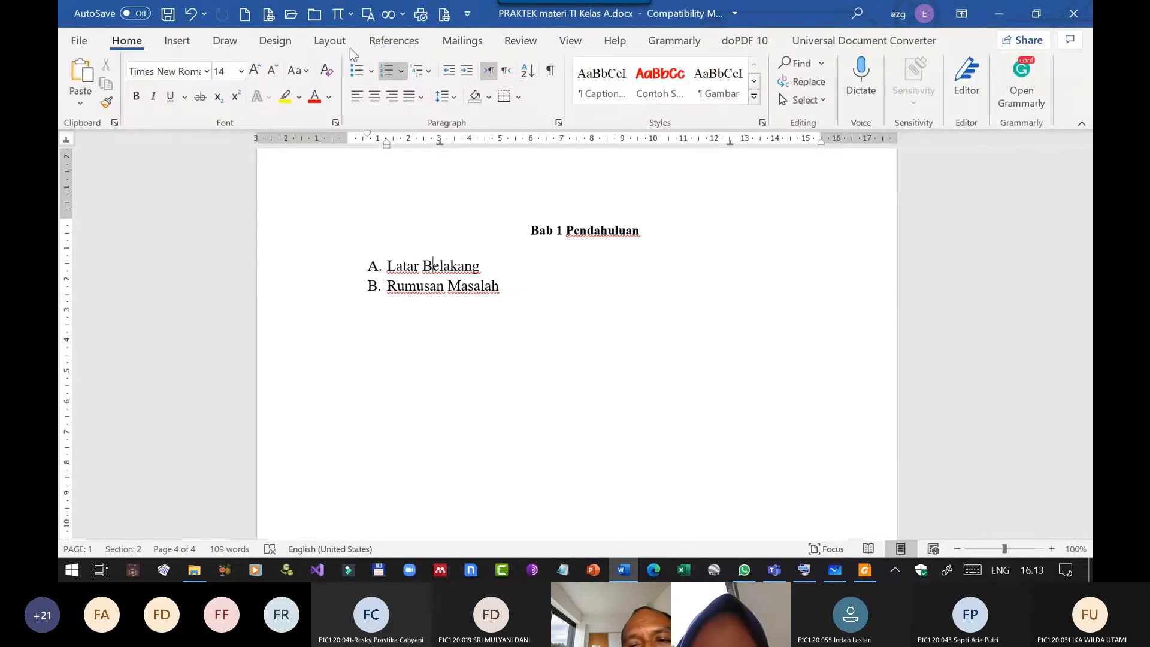
pyautogui.click(761, 122)
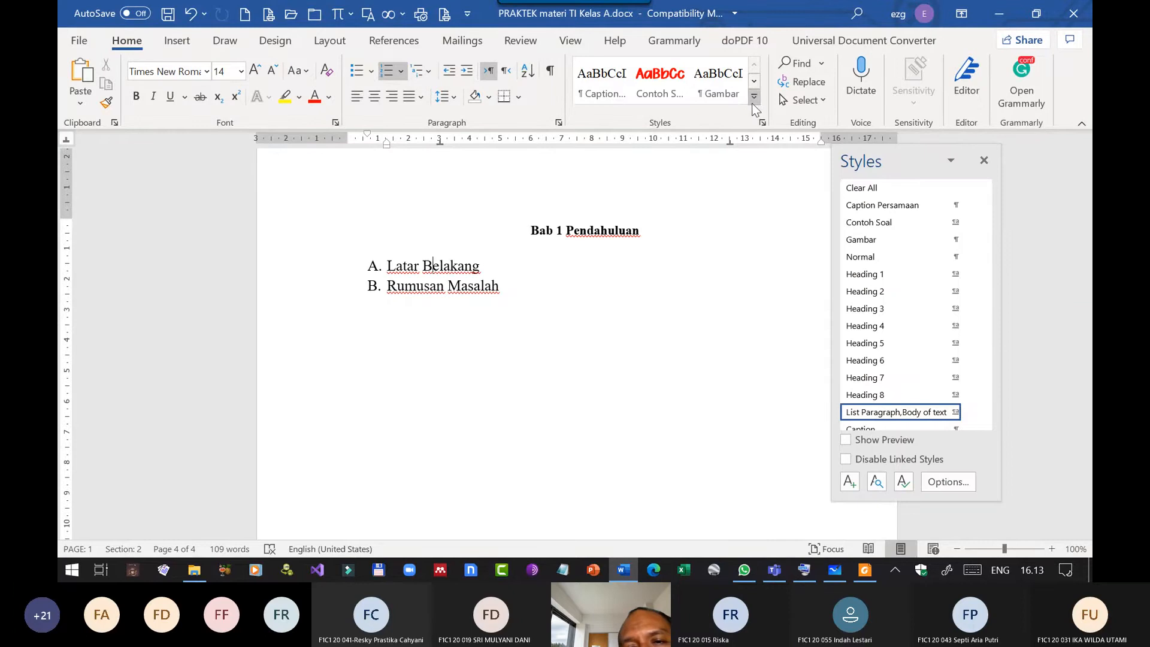
pyautogui.click(754, 96)
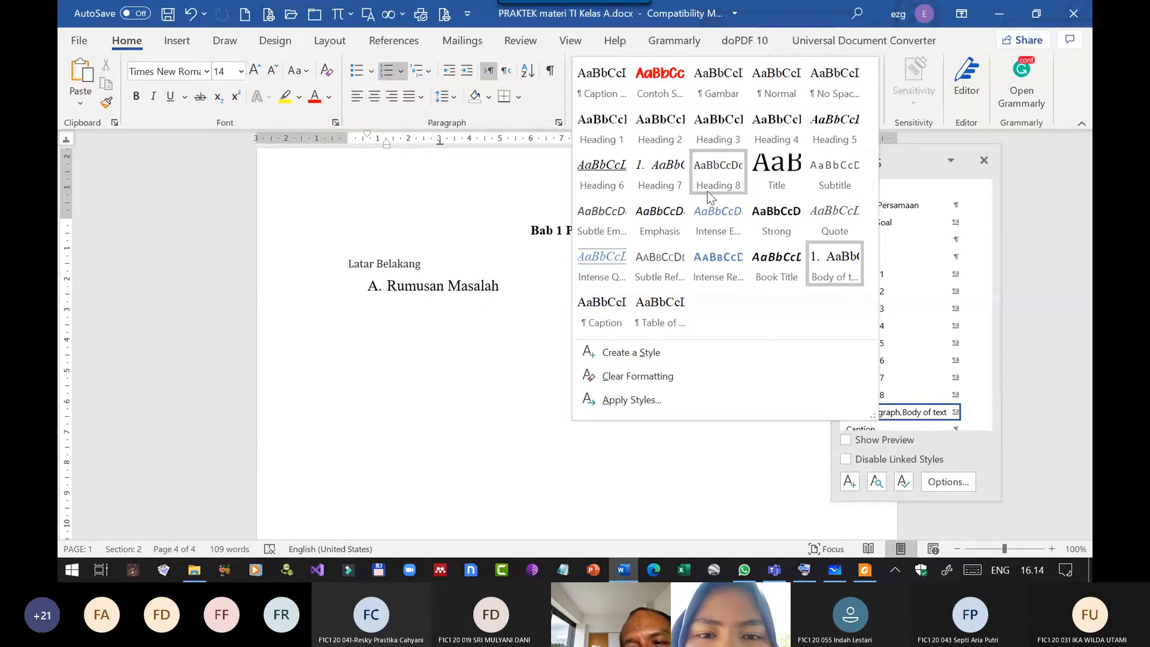
pyautogui.click(898, 155)
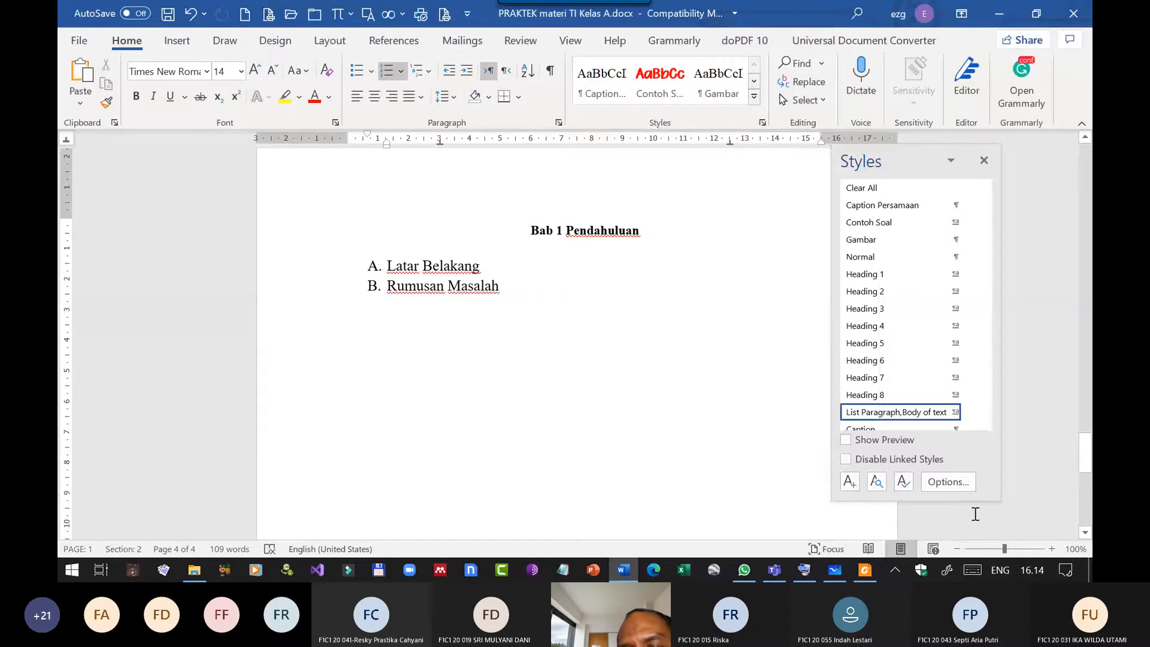
pyautogui.moveTo(974, 500); pyautogui.dragTo(991, 559)
pyautogui.click(997, 569)
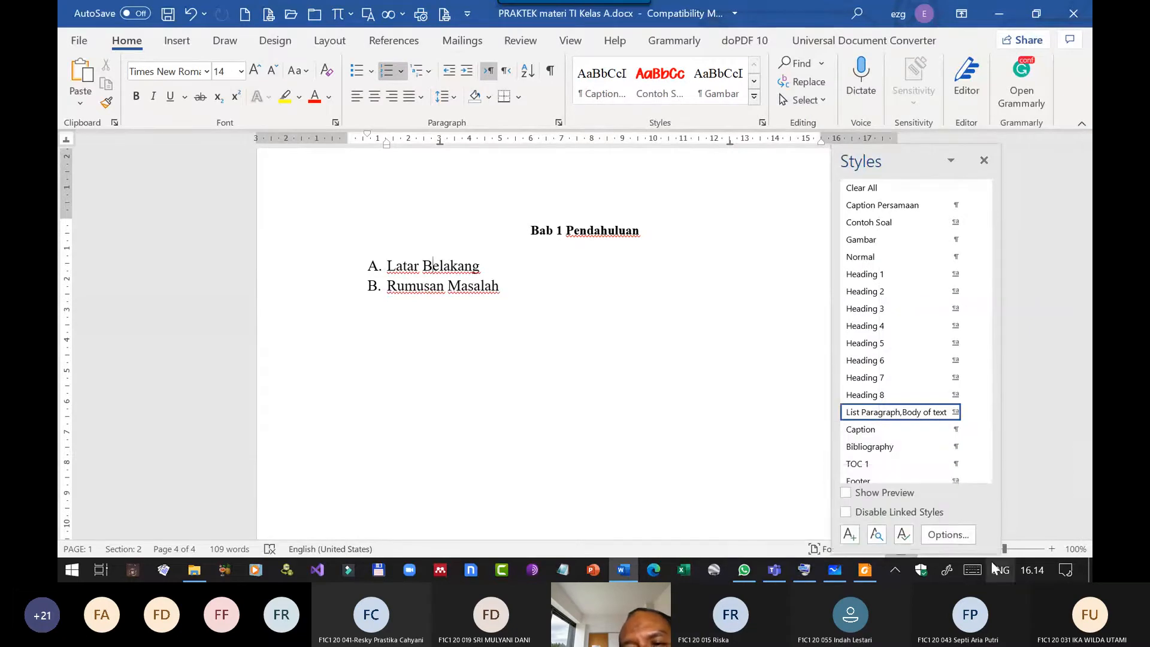
pyautogui.click(911, 149)
pyautogui.moveTo(915, 146); pyautogui.dragTo(897, 4)
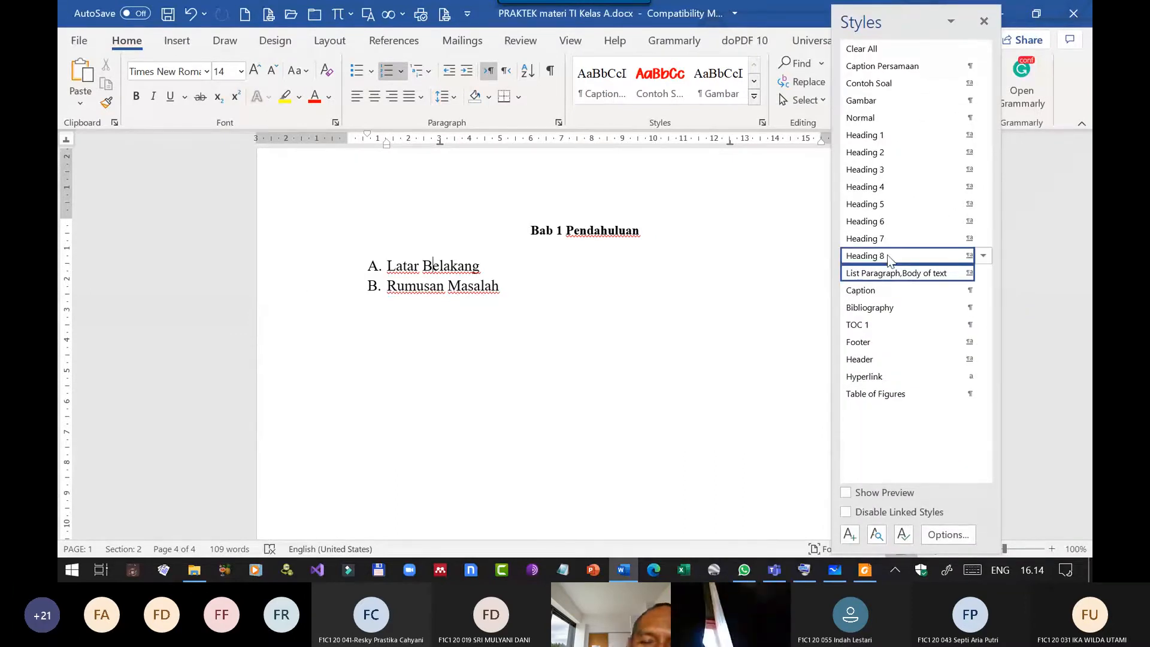
# Apply the Heading 2 style to the Latar Belakang and Rumusan Masalah items under Bab 1 Pendahuluan.
pyautogui.moveTo(889, 259)
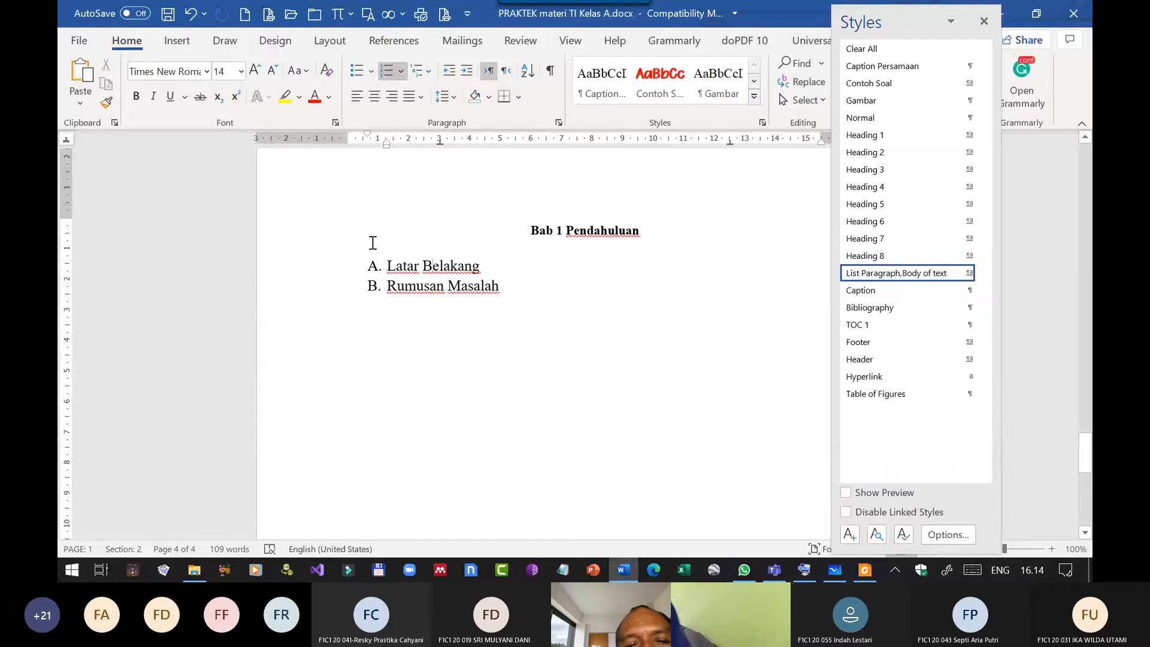
pyautogui.click(886, 155)
pyautogui.click(470, 293)
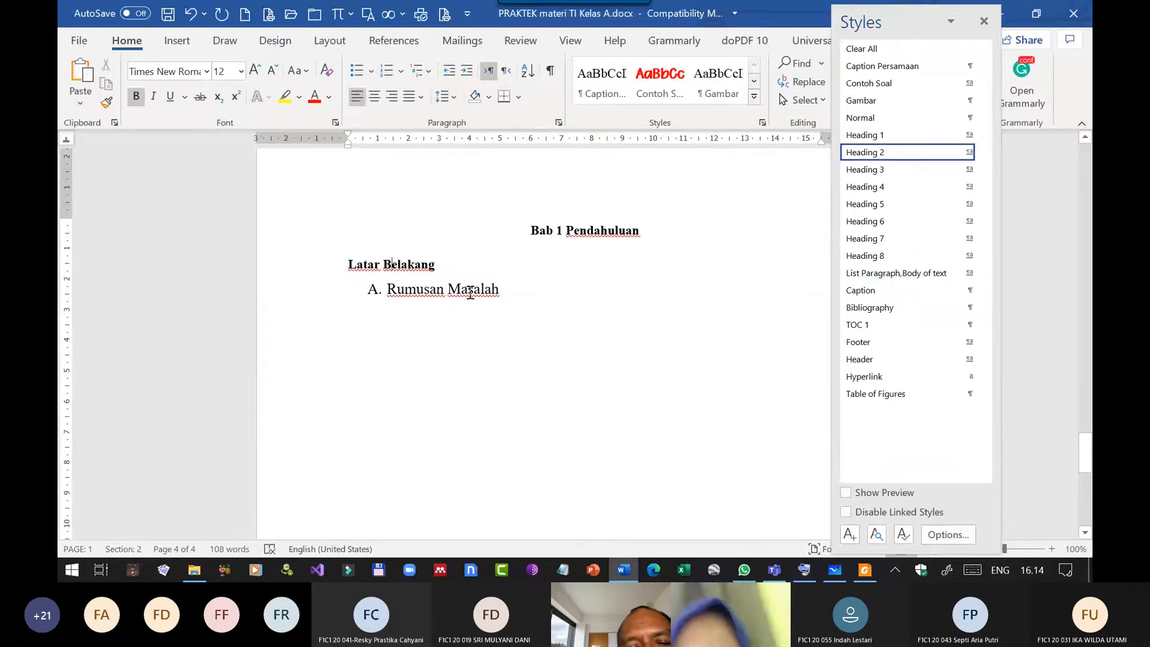
pyautogui.click(878, 155)
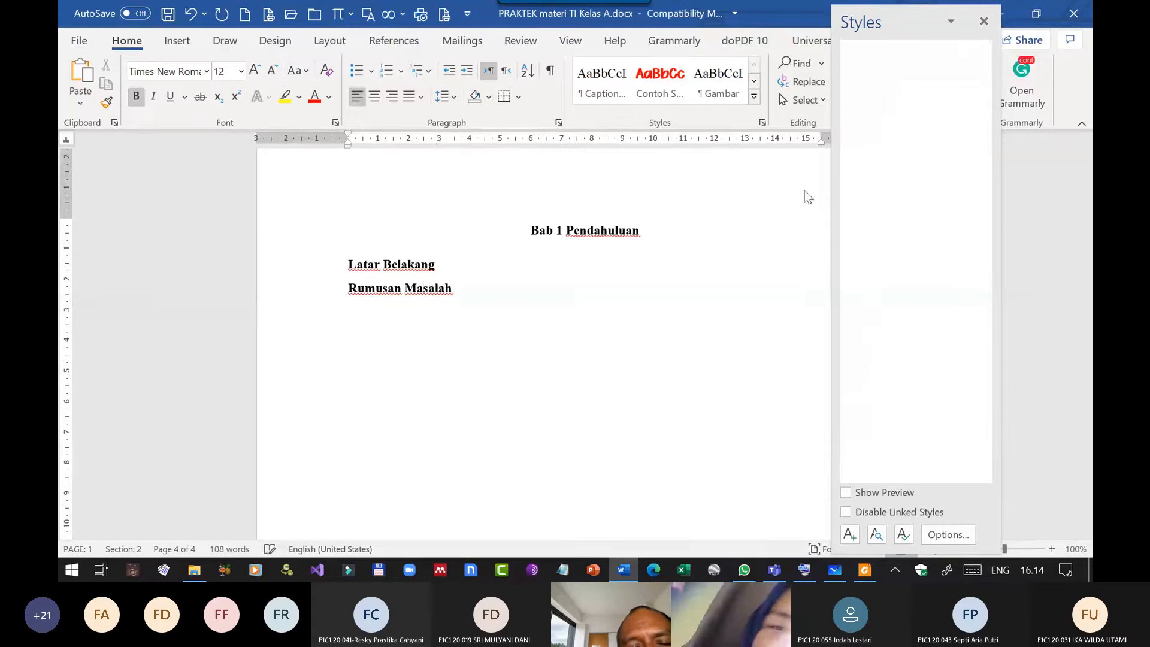
# Add a new line below the Latar Belakang heading and fill it with random filler text.
pyautogui.click(458, 271)
pyautogui.press('Return')
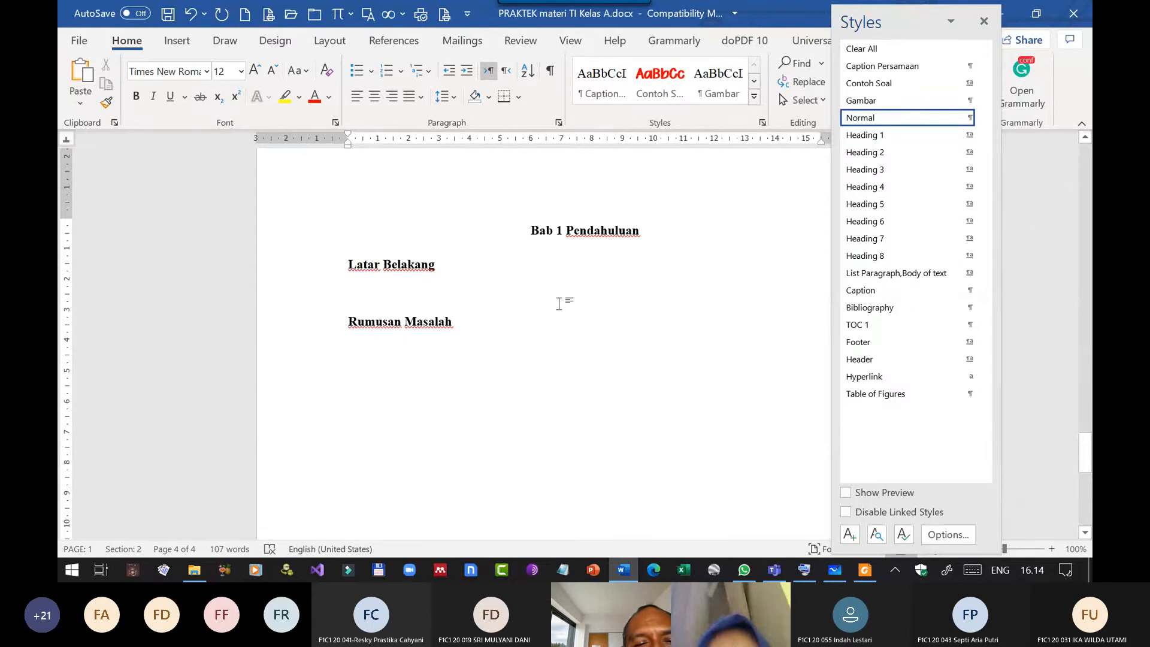
pyautogui.write('F jhgf jhgfjhgf jhgfjhf jhf')
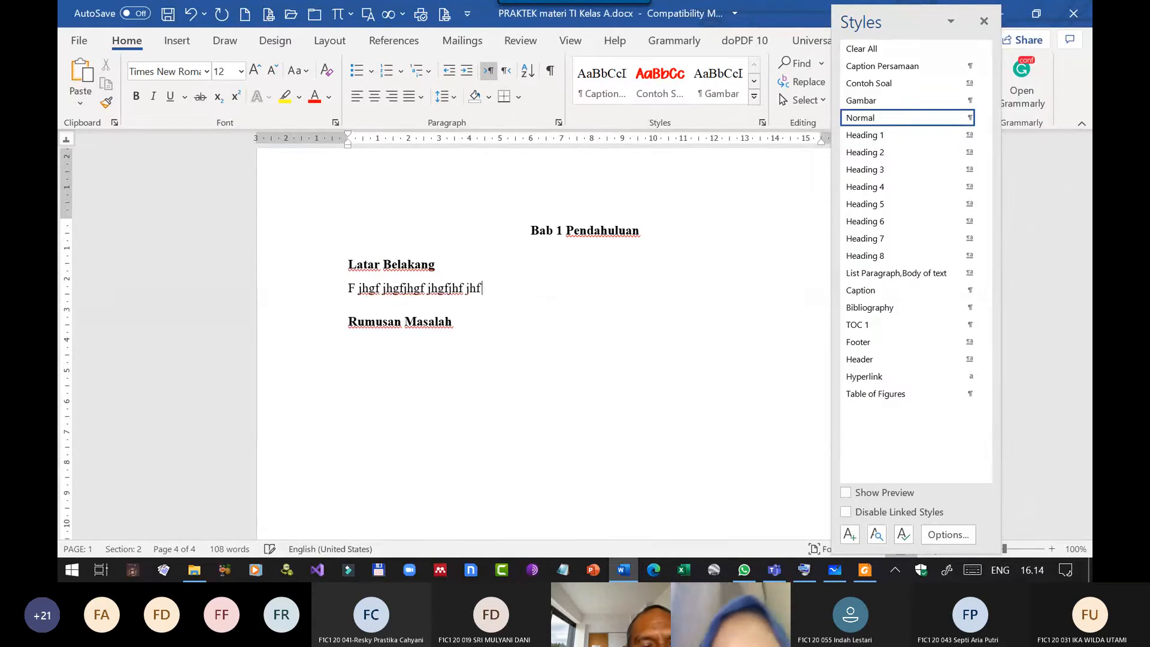
pyautogui.write(' jhf jhf jhfjhfjhfjhfjhfjhgf jhgf')
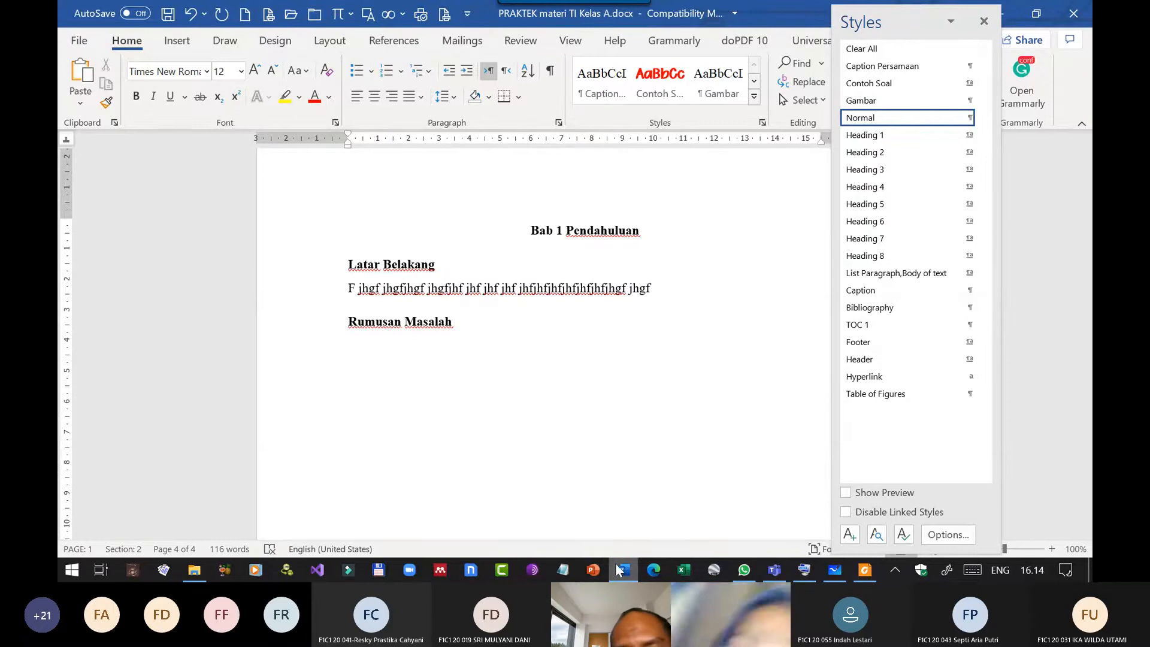
# Switch to Foxit Reader and copy the paragraph beginning "Indonesia memiliki potensi ketersediaan" on page 7 of the proposal PDF.
pyautogui.click(864, 570)
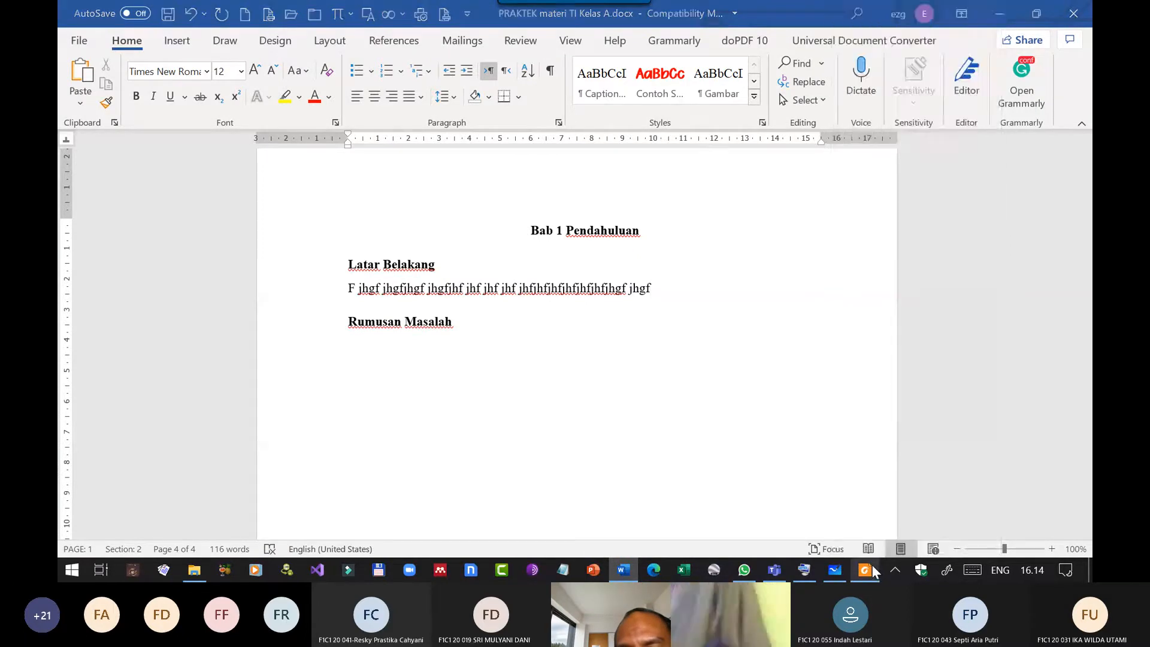
pyautogui.scroll(-3, 691, 387)
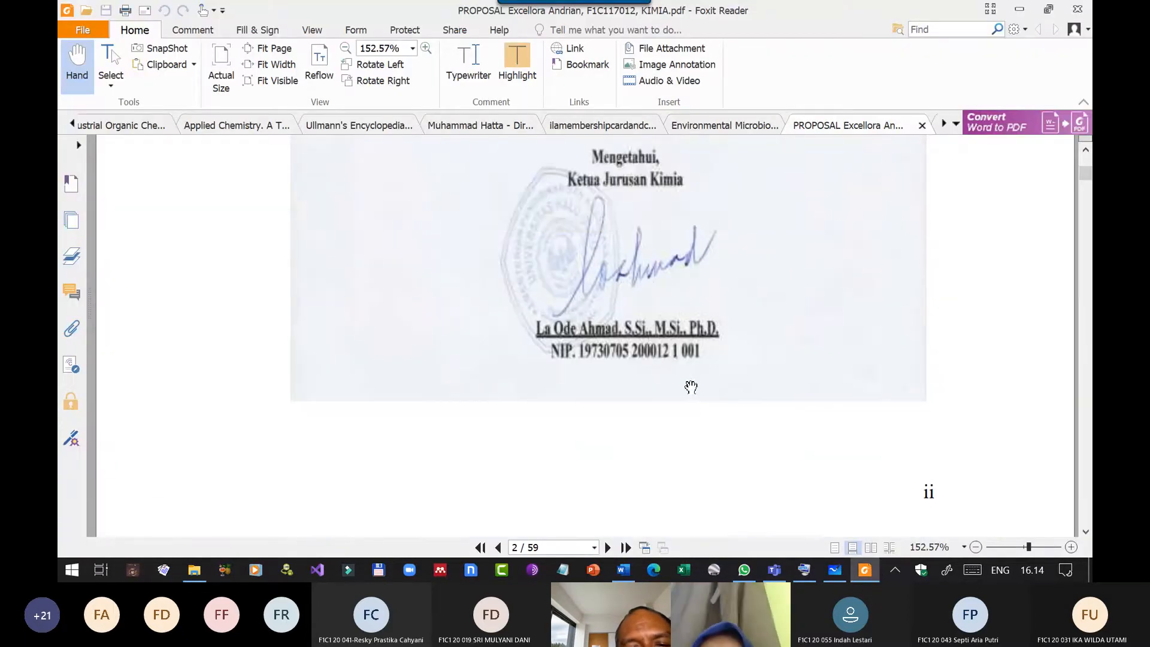
pyautogui.scroll(-10, 691, 387)
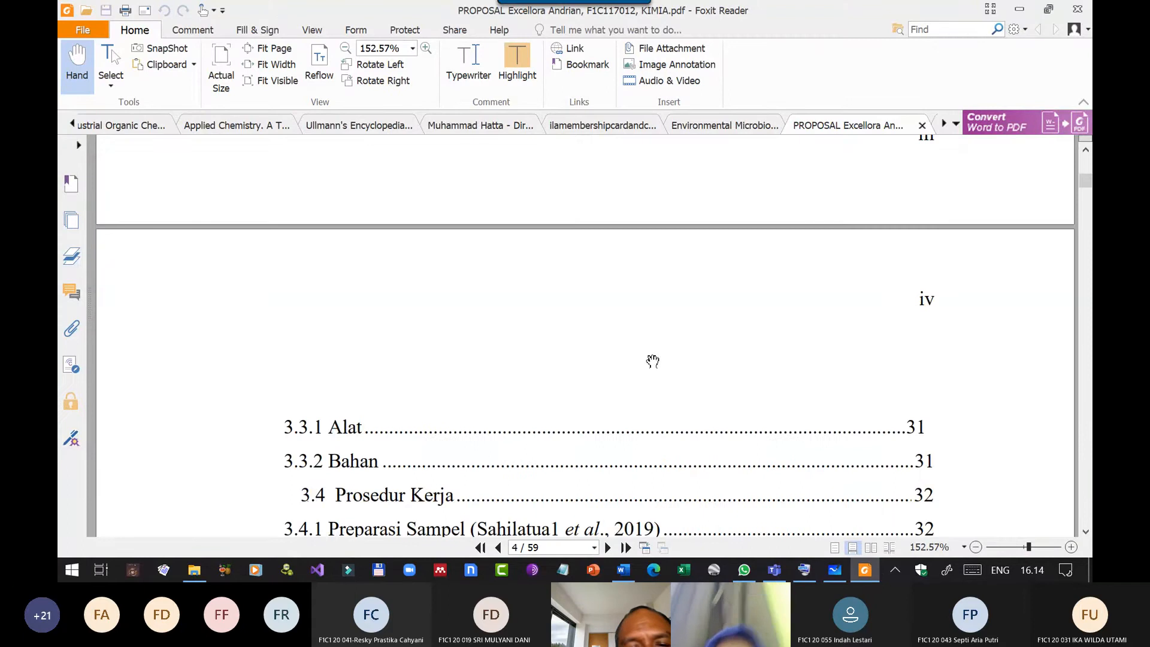
pyautogui.scroll(-10, 652, 361)
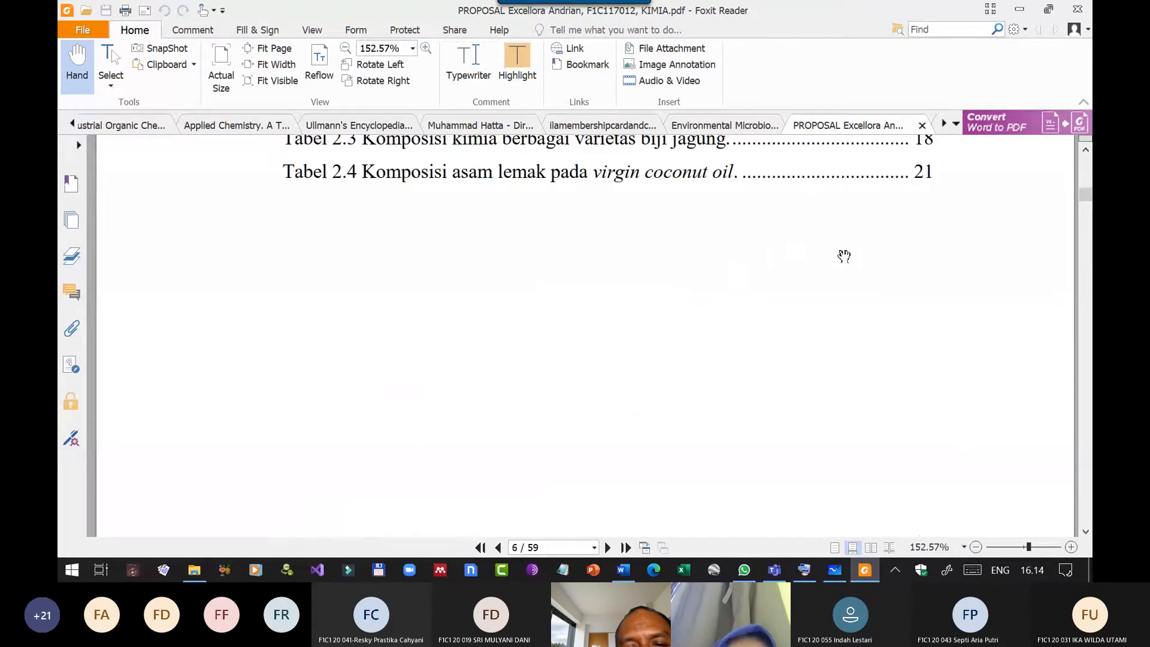
pyautogui.scroll(-5, 844, 257)
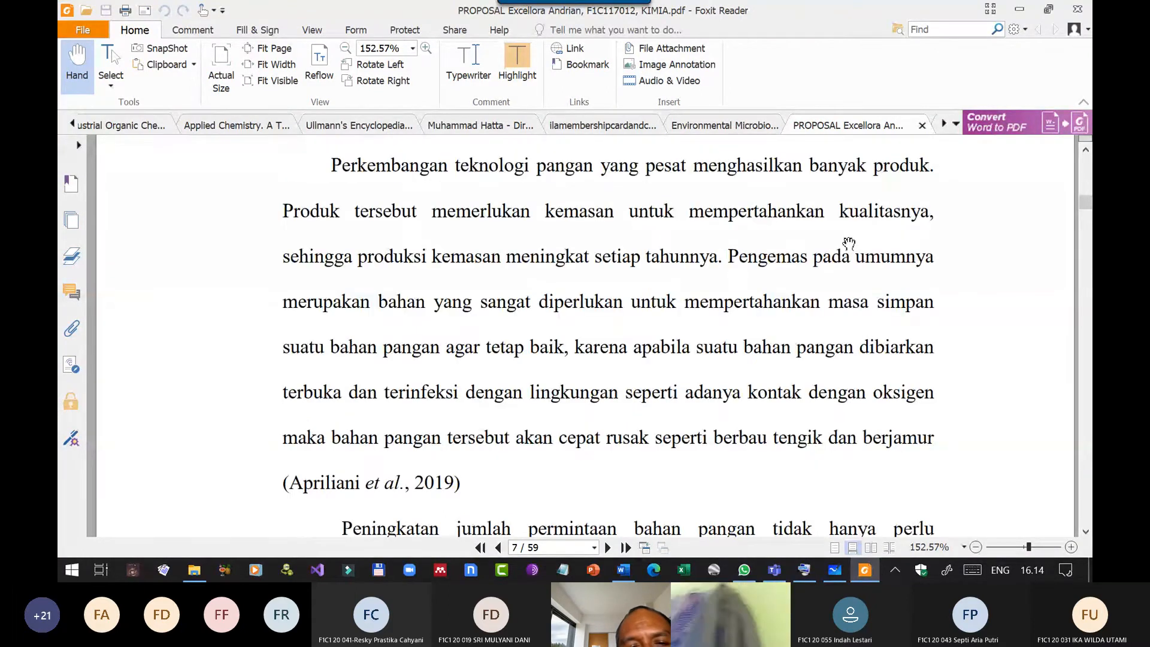
pyautogui.scroll(-2, 848, 242)
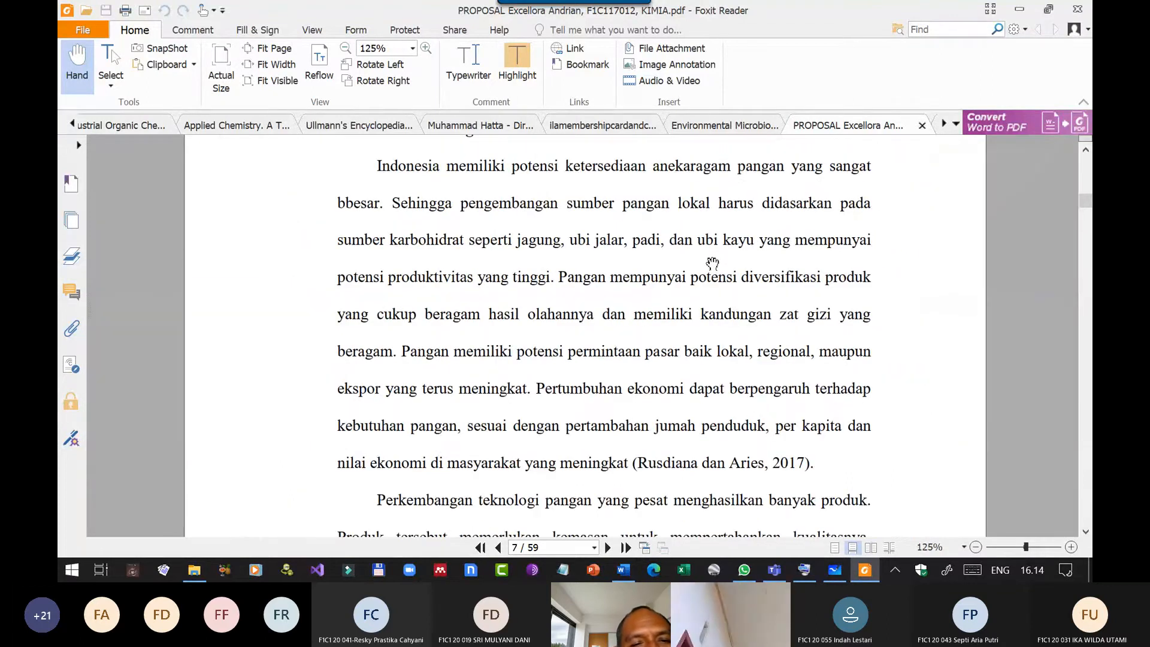
pyautogui.click(105, 85)
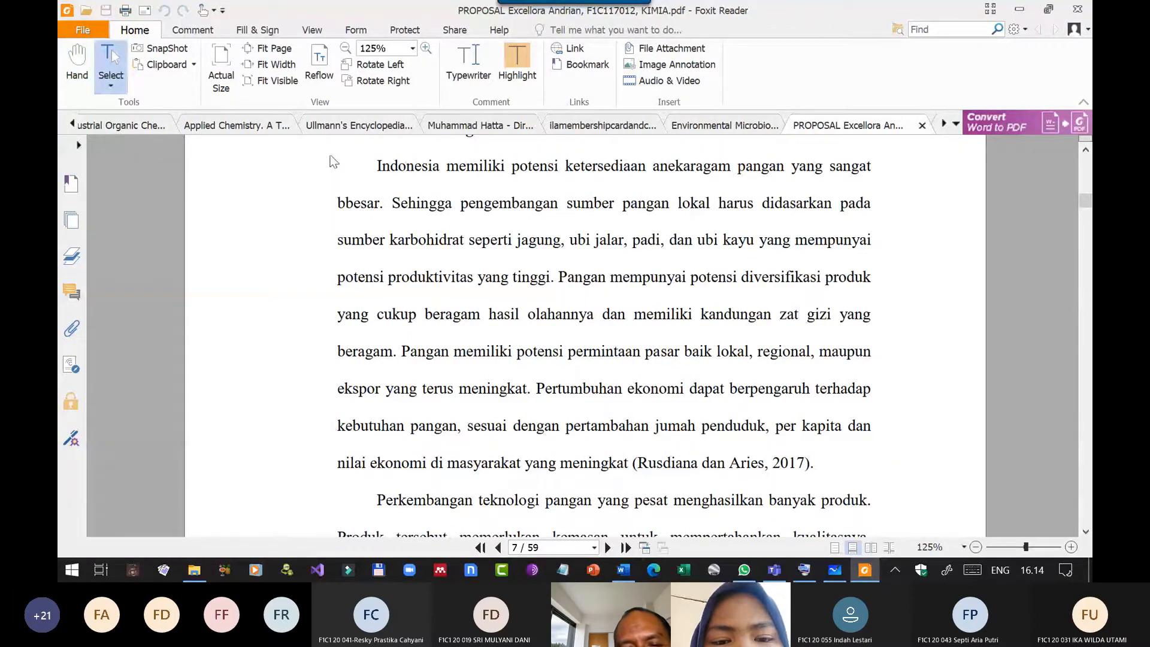
pyautogui.moveTo(333, 162); pyautogui.dragTo(790, 454)
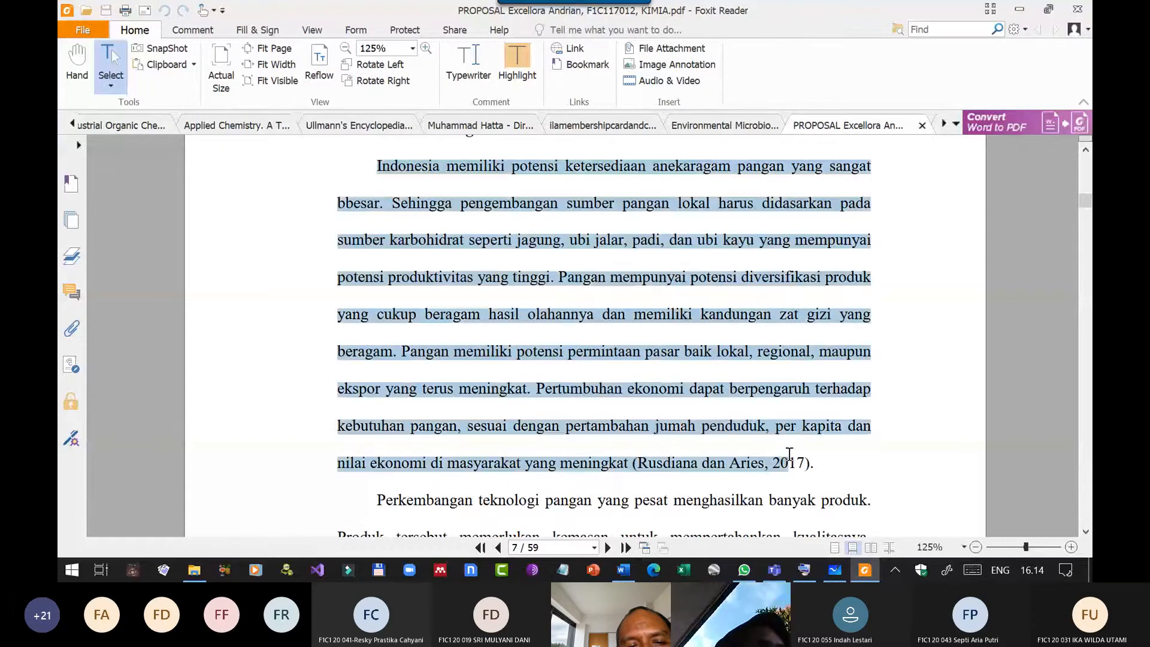
pyautogui.moveTo(789, 453); pyautogui.dragTo(825, 465)
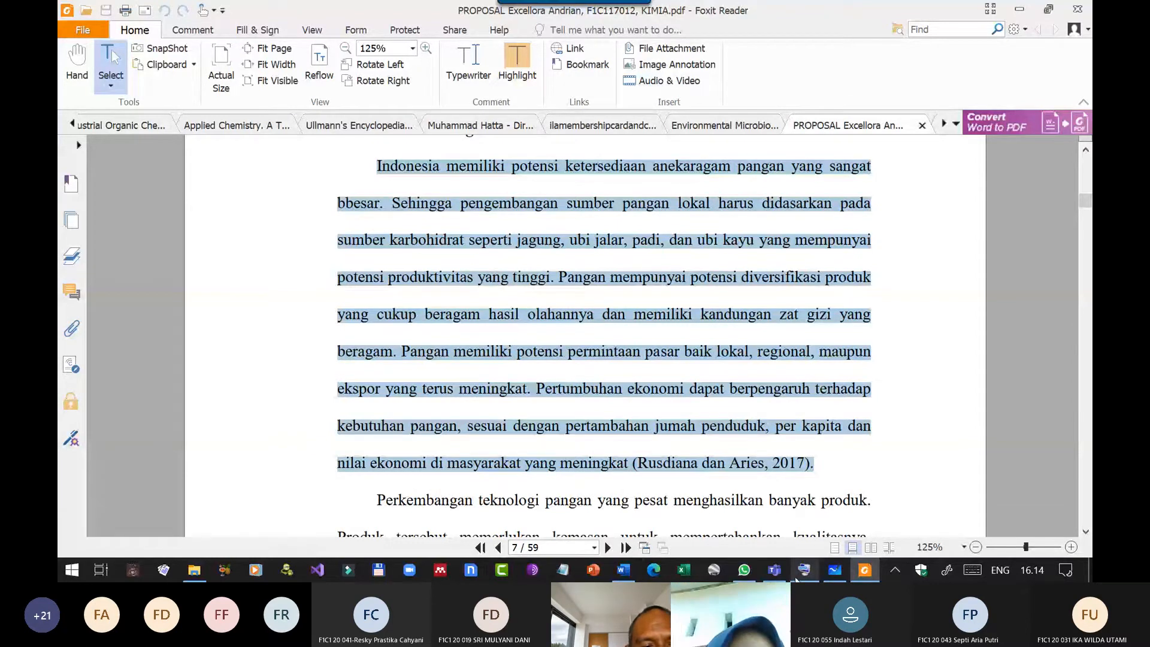
# Switch back to Word, replace the filler text under Latar Belakang with the copied paragraph pasted as text only, and close the Styles pane.
pyautogui.click(624, 570)
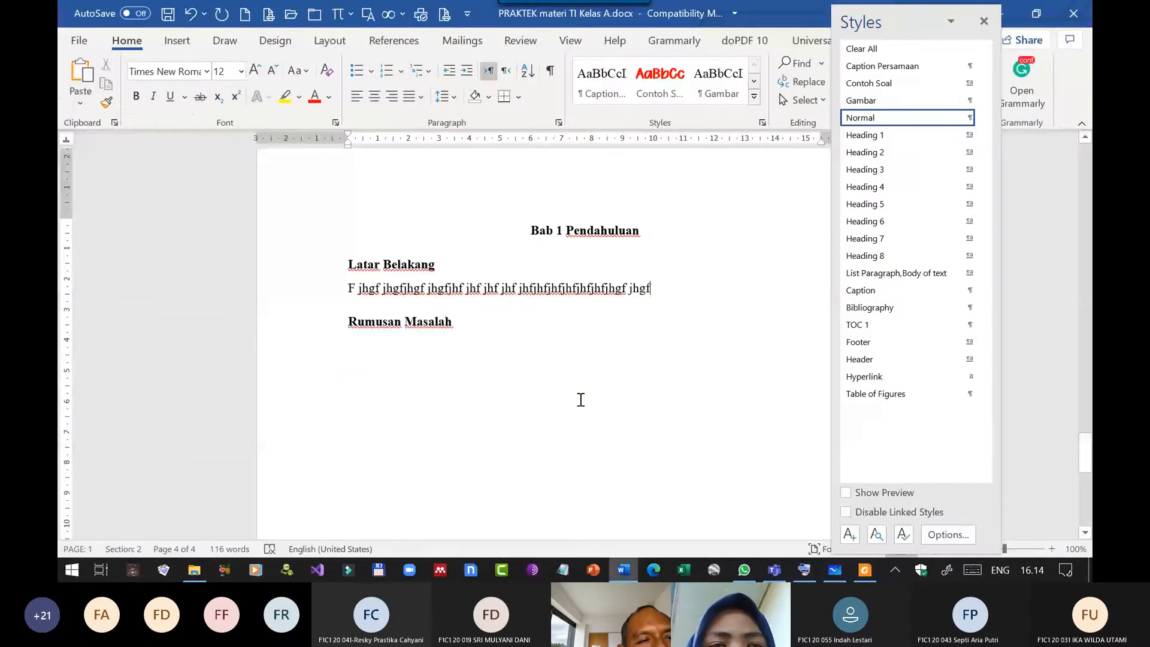
pyautogui.click(78, 107)
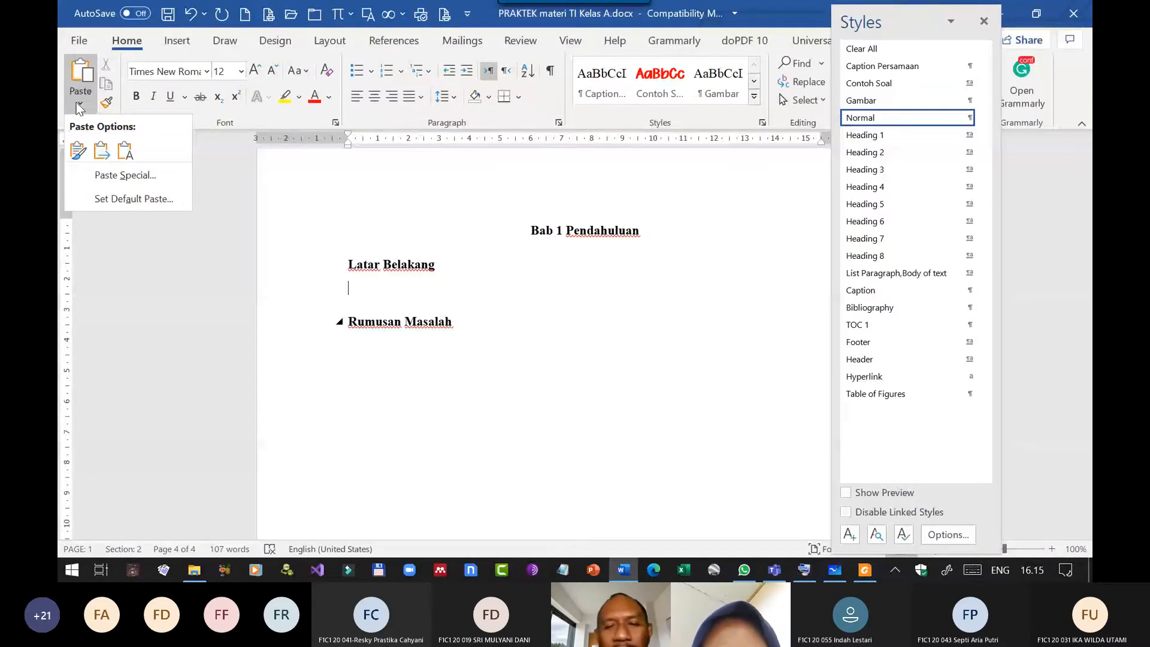
pyautogui.click(125, 151)
pyautogui.click(984, 22)
pyautogui.scroll(5, 738, 368)
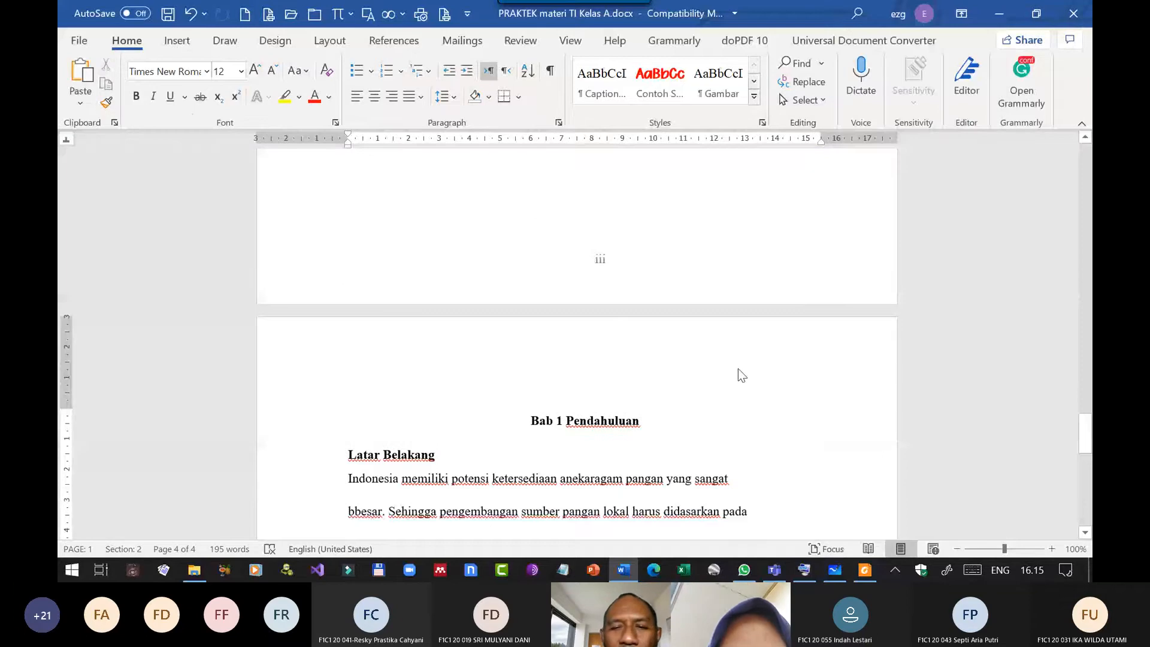
pyautogui.scroll(-2, 738, 368)
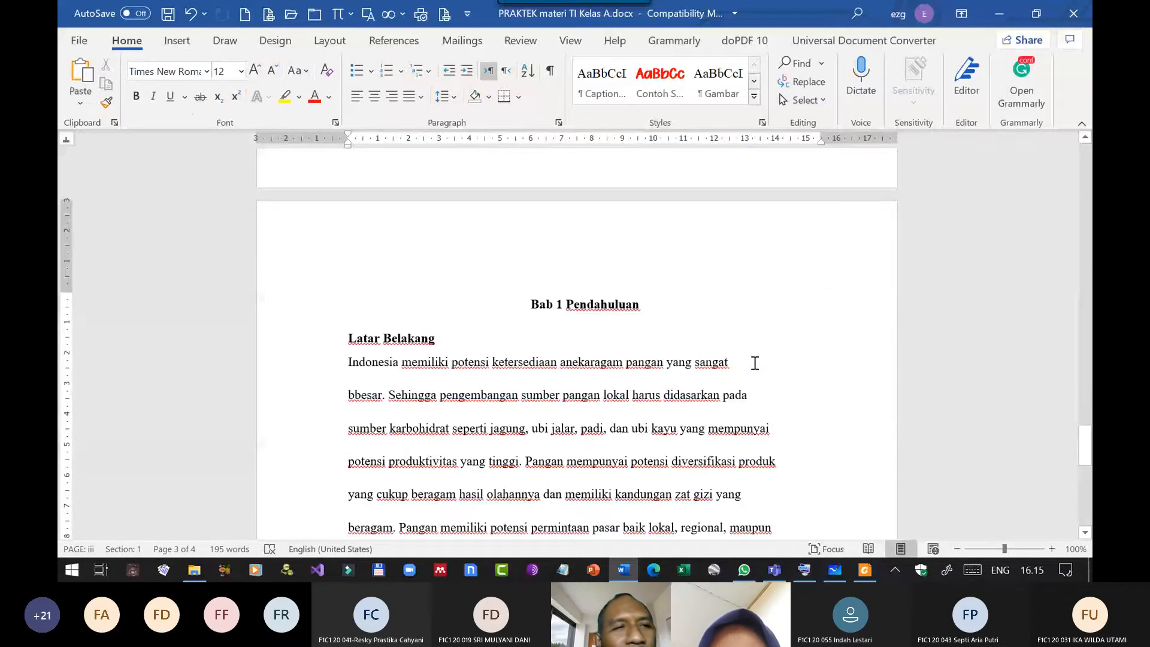
pyautogui.scroll(-4, 755, 362)
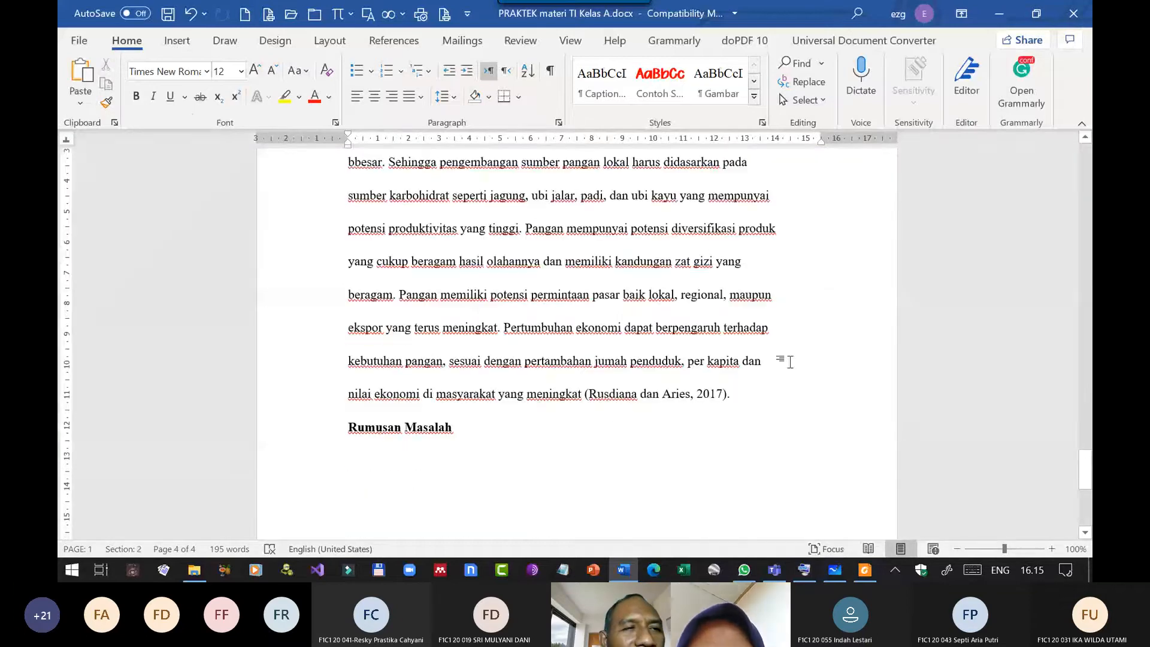
# Set the Word display options to always show paragraph marks on the screen.
pyautogui.click(790, 362)
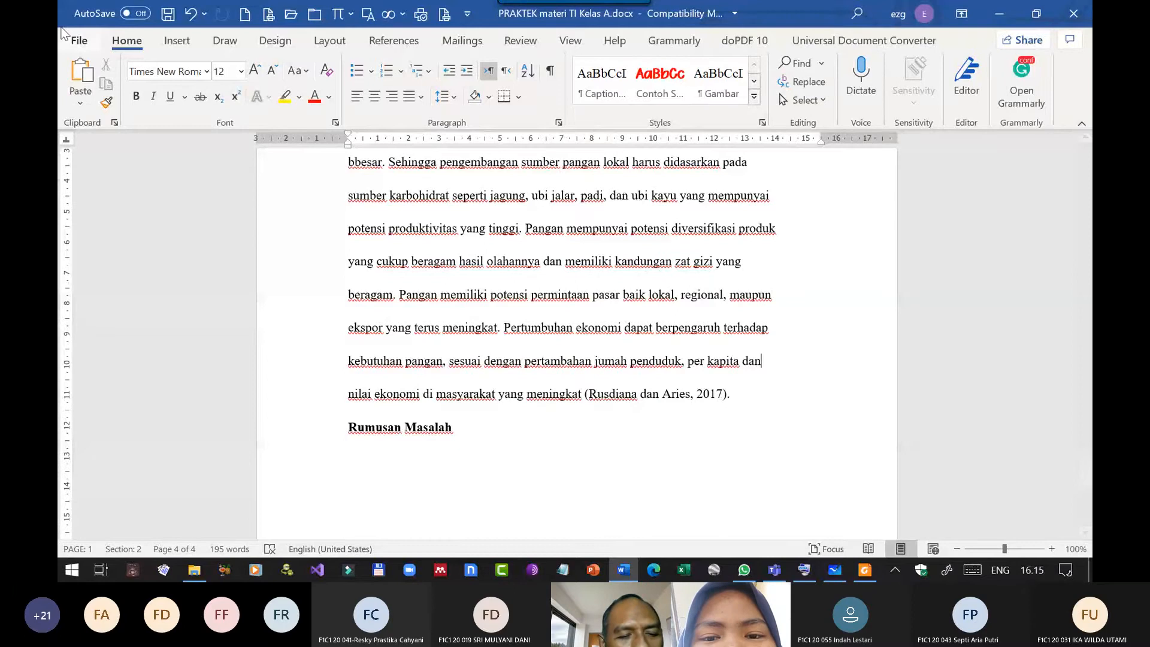
pyautogui.click(74, 40)
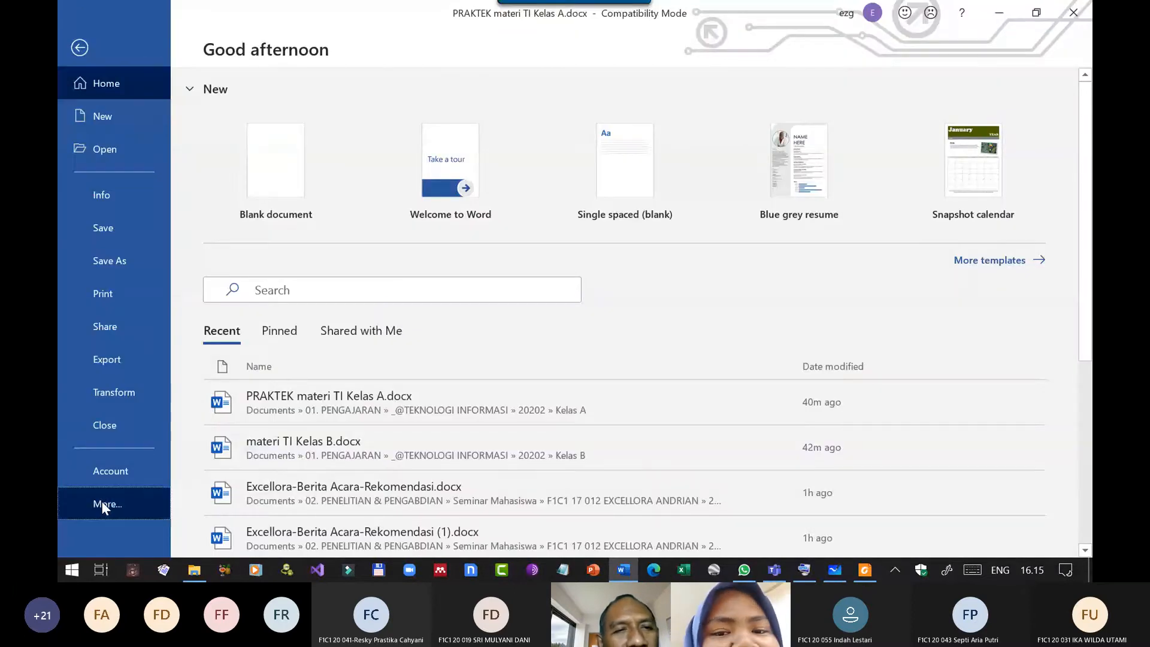
pyautogui.click(102, 503)
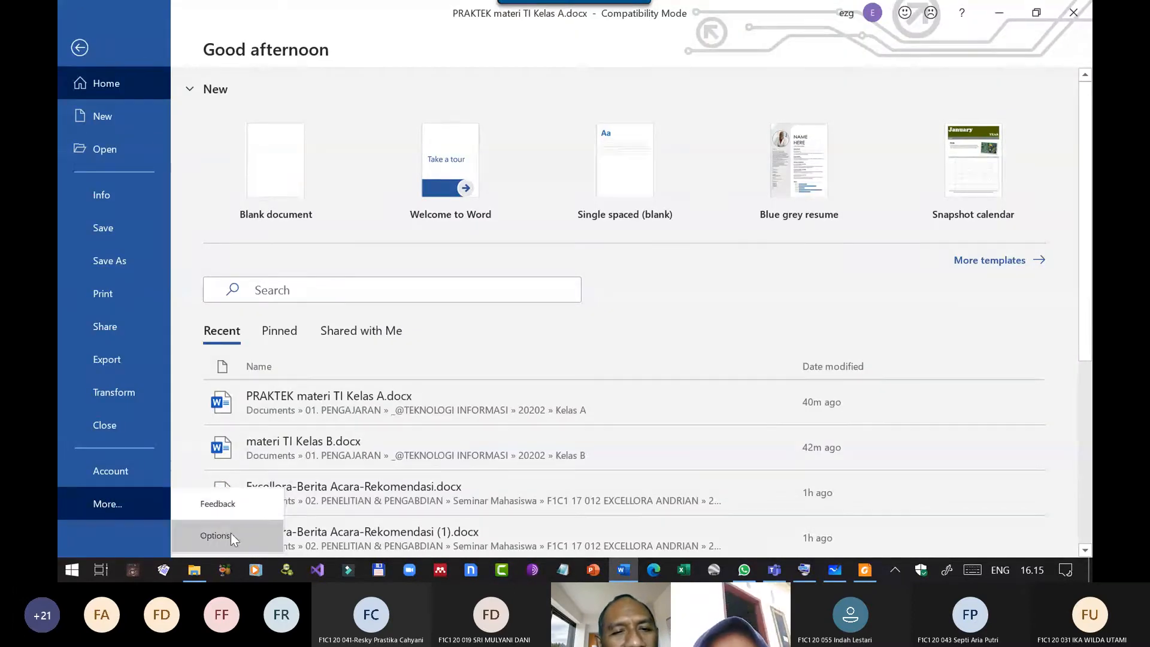
pyautogui.click(231, 533)
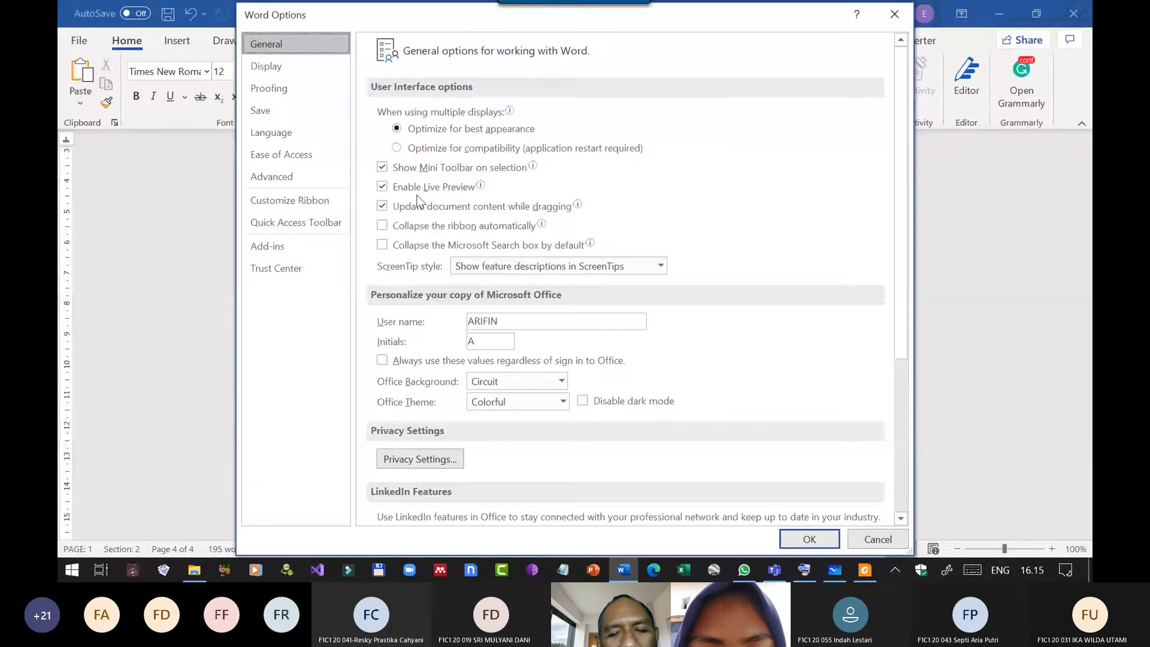
pyautogui.click(275, 67)
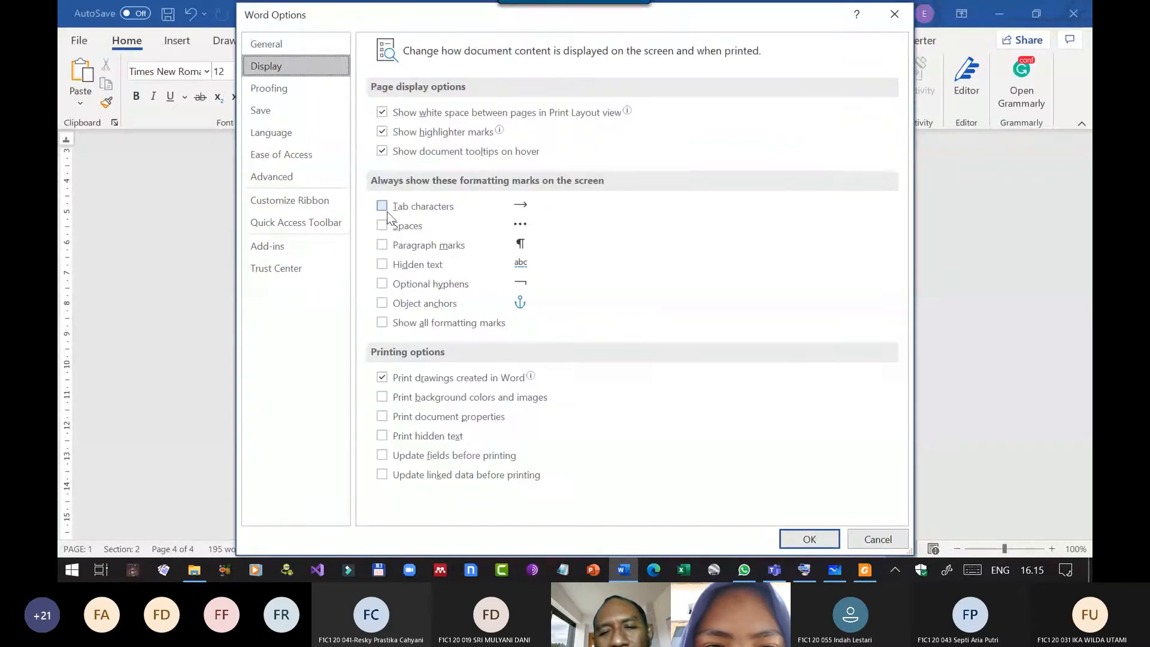
pyautogui.click(381, 244)
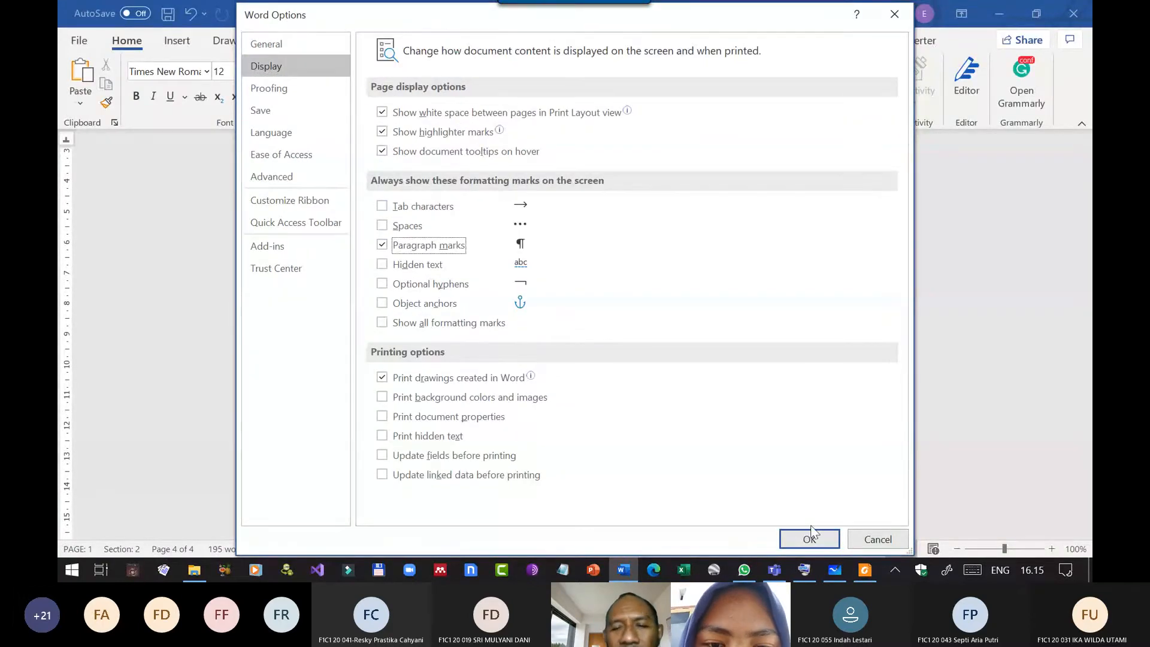
pyautogui.click(822, 539)
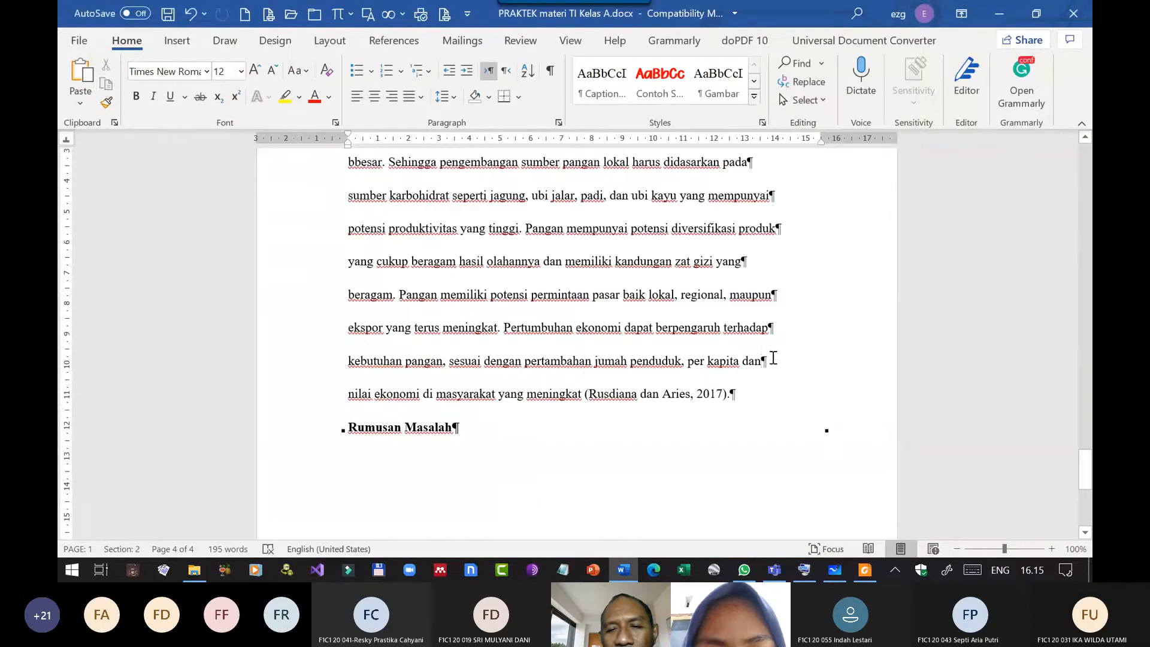
# Remove the paragraph marks at the ends of the broken lines under Latar Belakang, joining the pasted text into one continuous paragraph with spaces between words.
pyautogui.press('Delete')
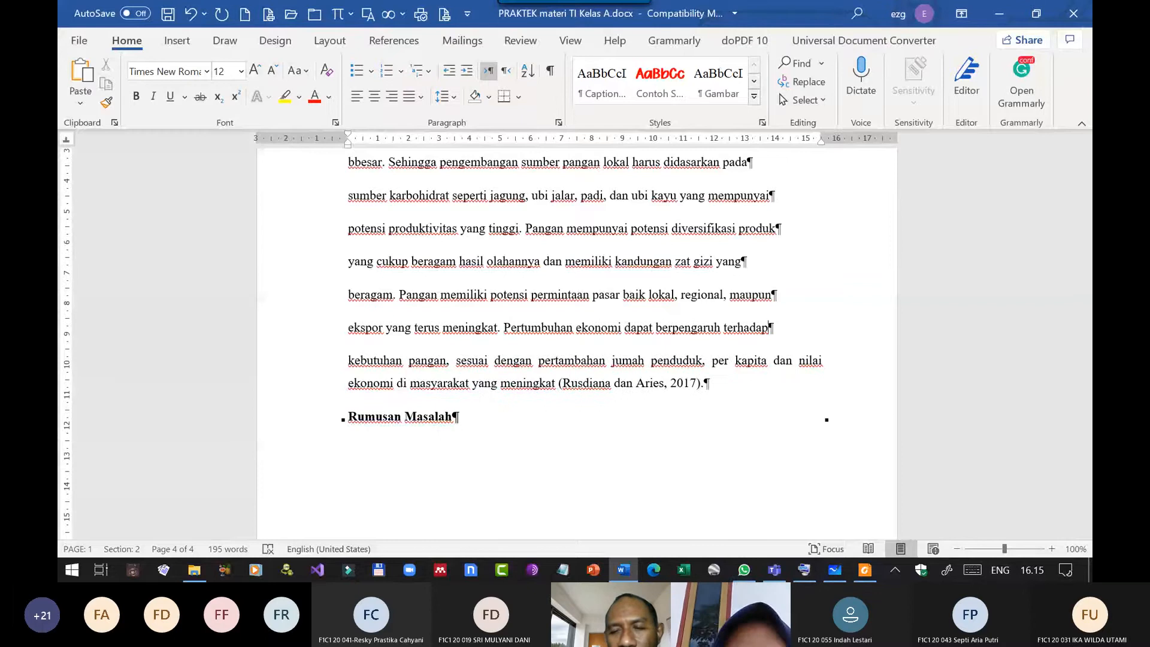
pyautogui.press('Delete')
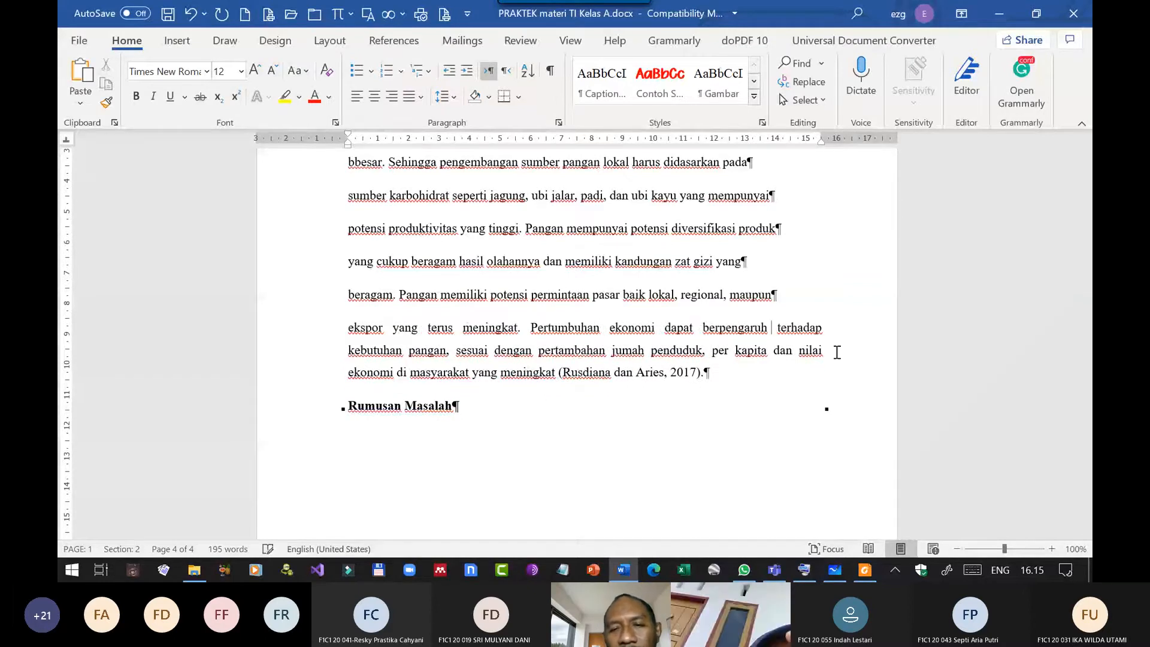
pyautogui.press('Up')
pyautogui.press('End')
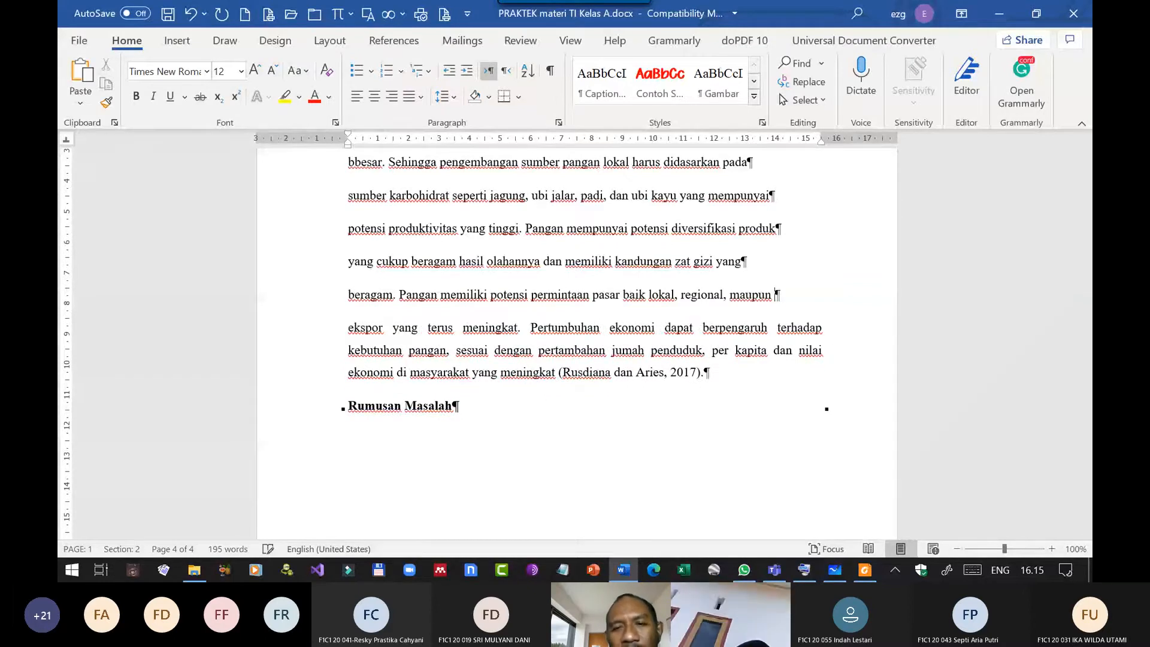
pyautogui.press('Delete')
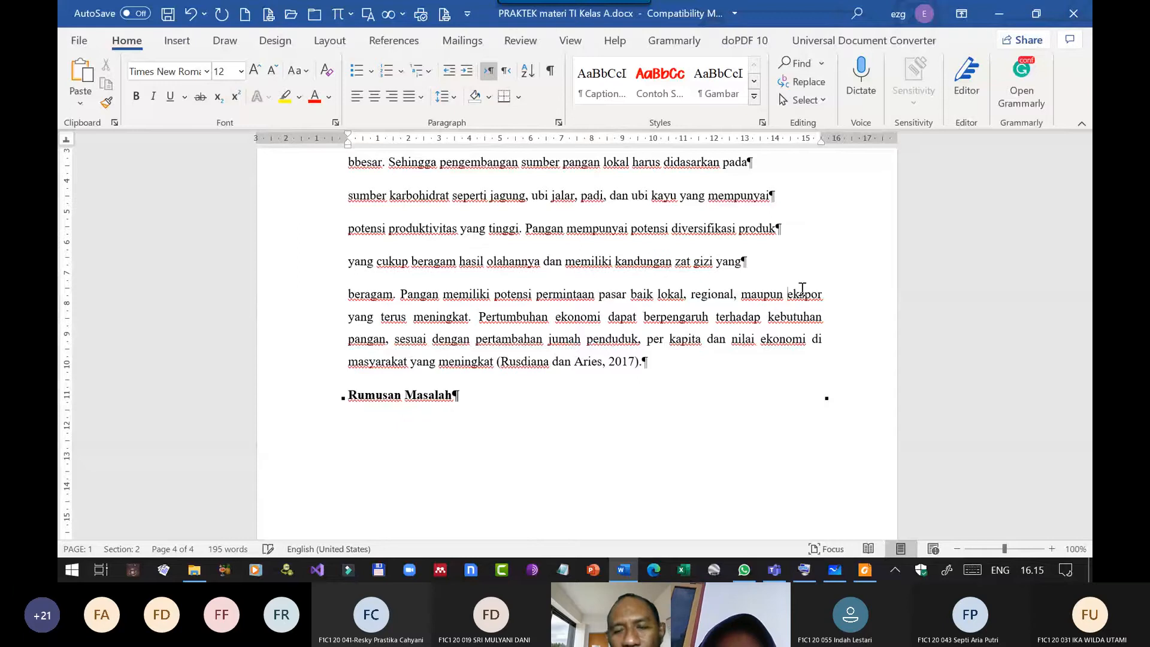
pyautogui.press('Up')
pyautogui.press('End')
pyautogui.press('Delete')
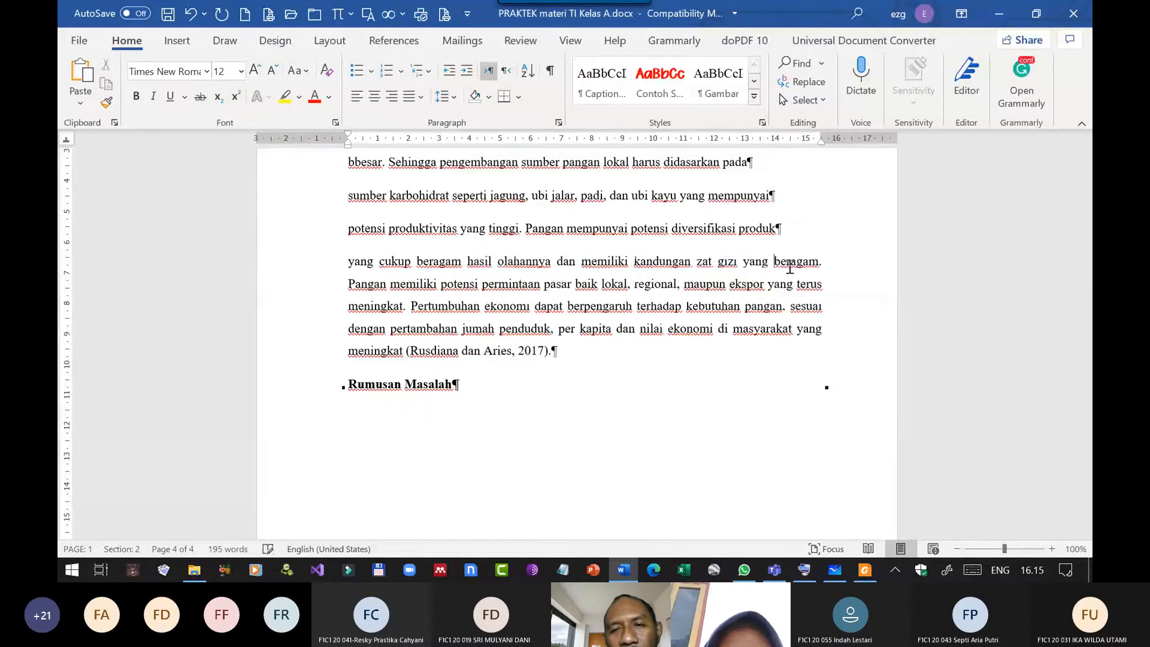
pyautogui.press('Up')
pyautogui.press('End')
pyautogui.press('Delete')
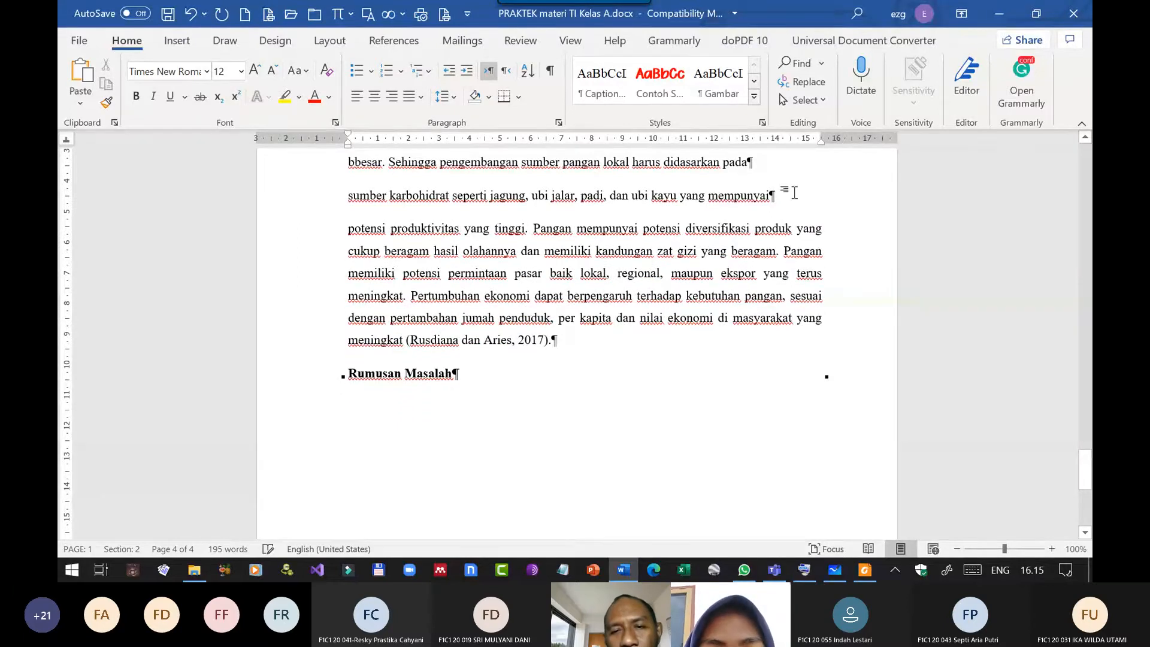
pyautogui.press('Delete')
pyautogui.scroll(4, 794, 192)
pyautogui.press('Up')
pyautogui.press('End')
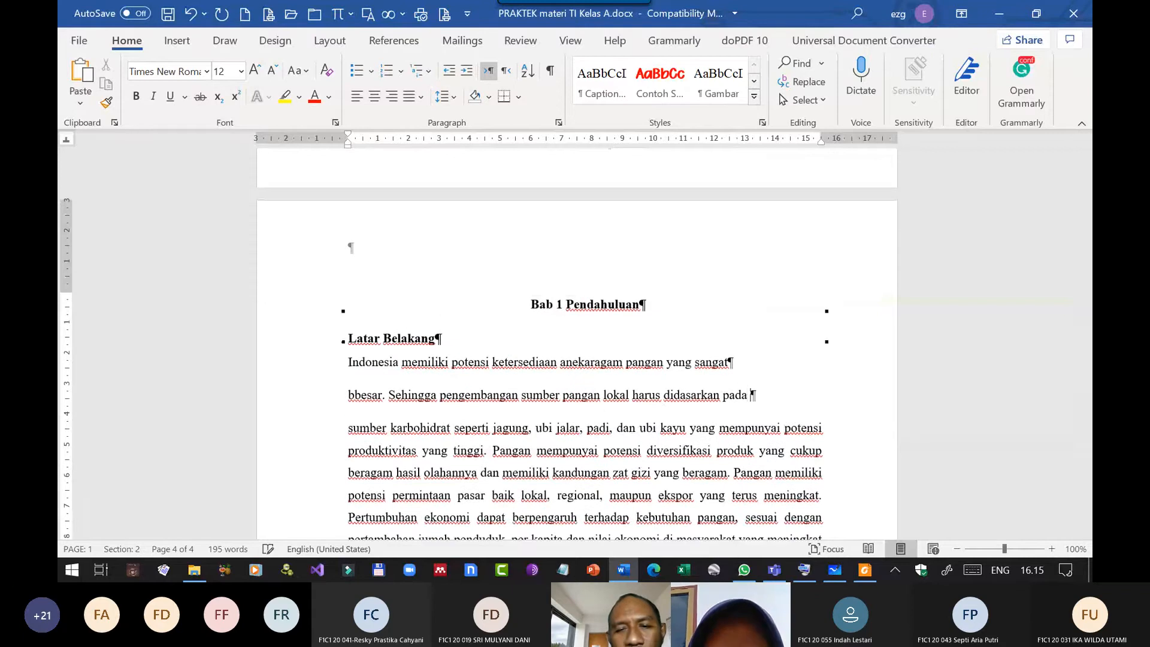
pyautogui.press('Delete')
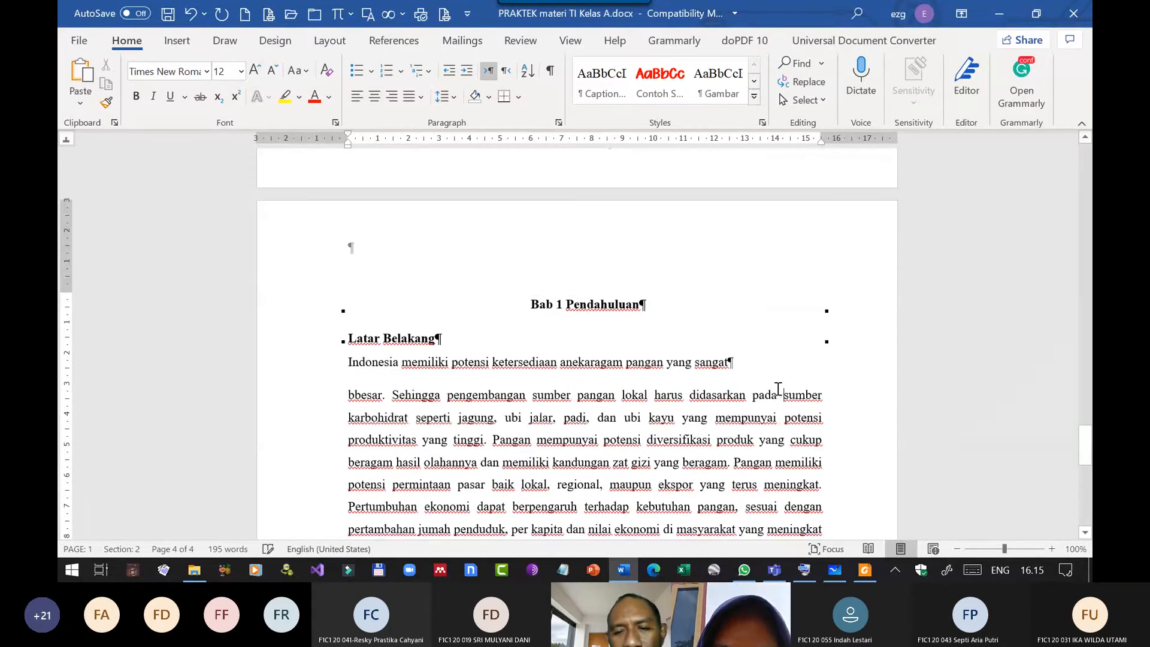
pyautogui.click(763, 364)
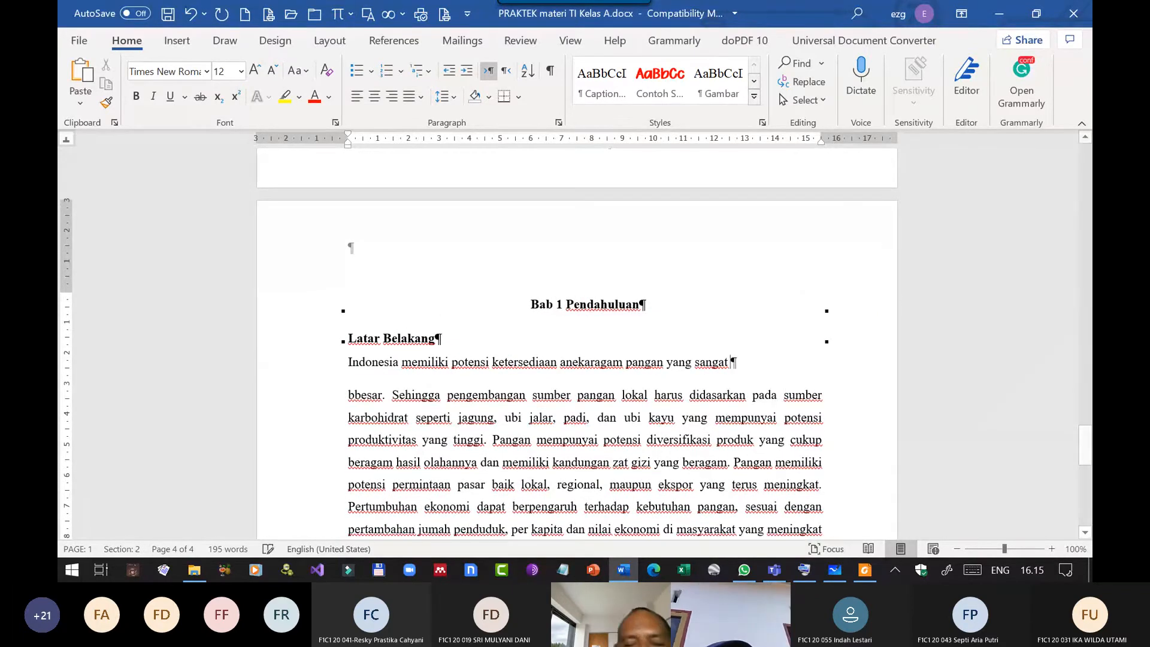
pyautogui.press('Delete')
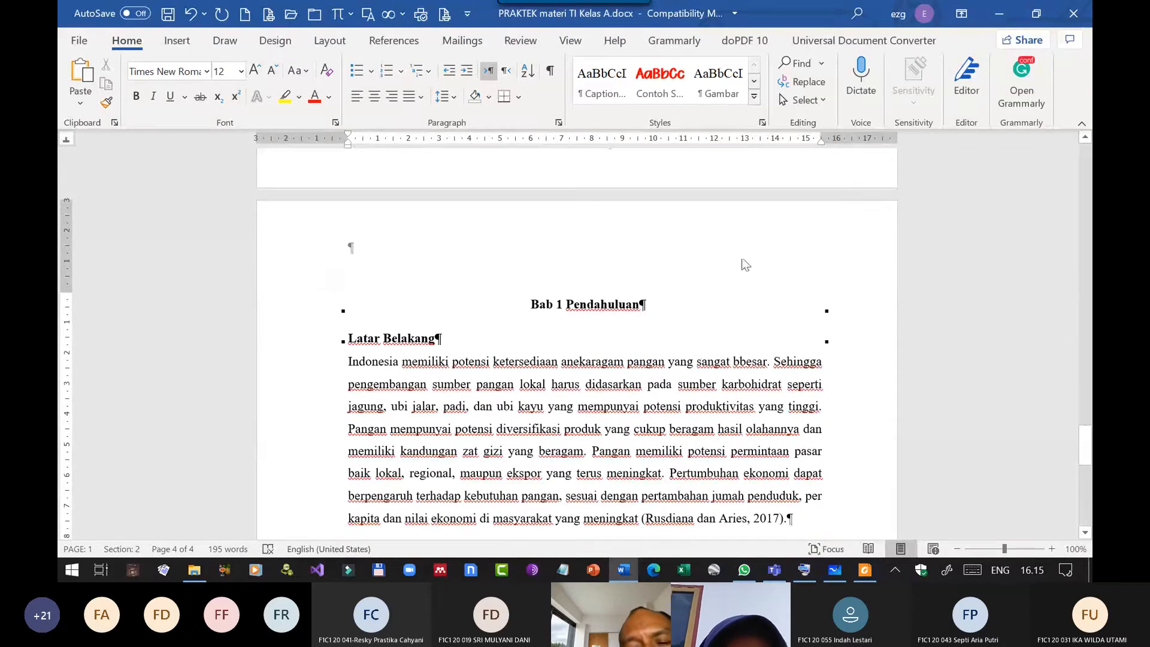
# Update the entire table of contents under Daftar Isi.
pyautogui.scroll(-3, 700, 285)
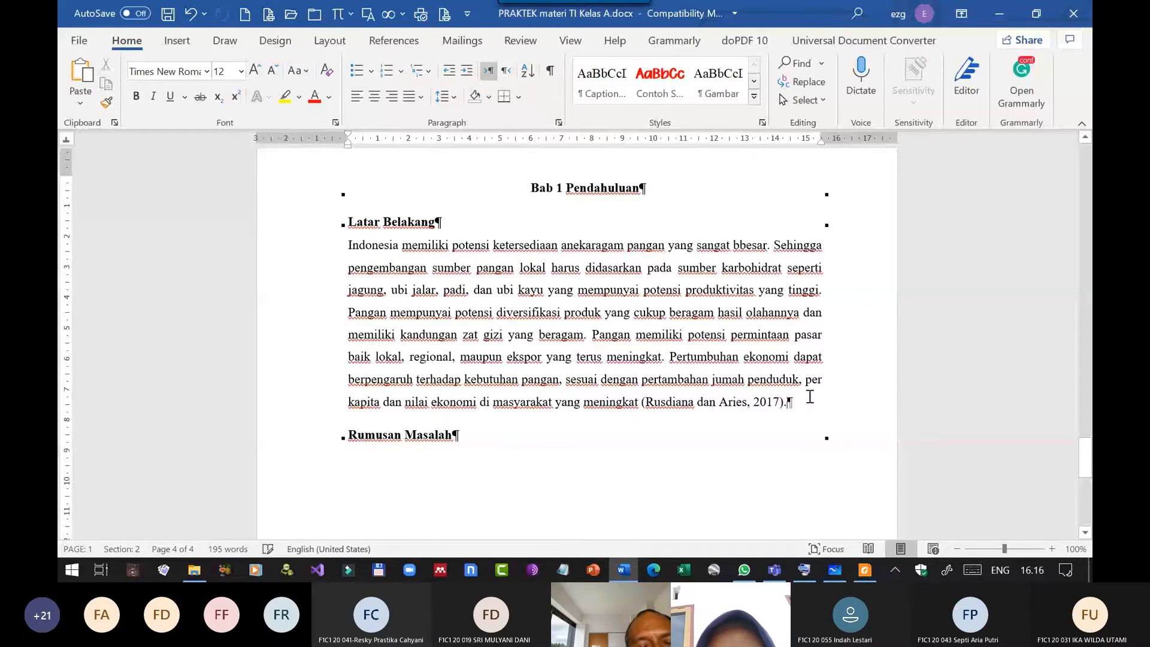
pyautogui.scroll(20, 467, 326)
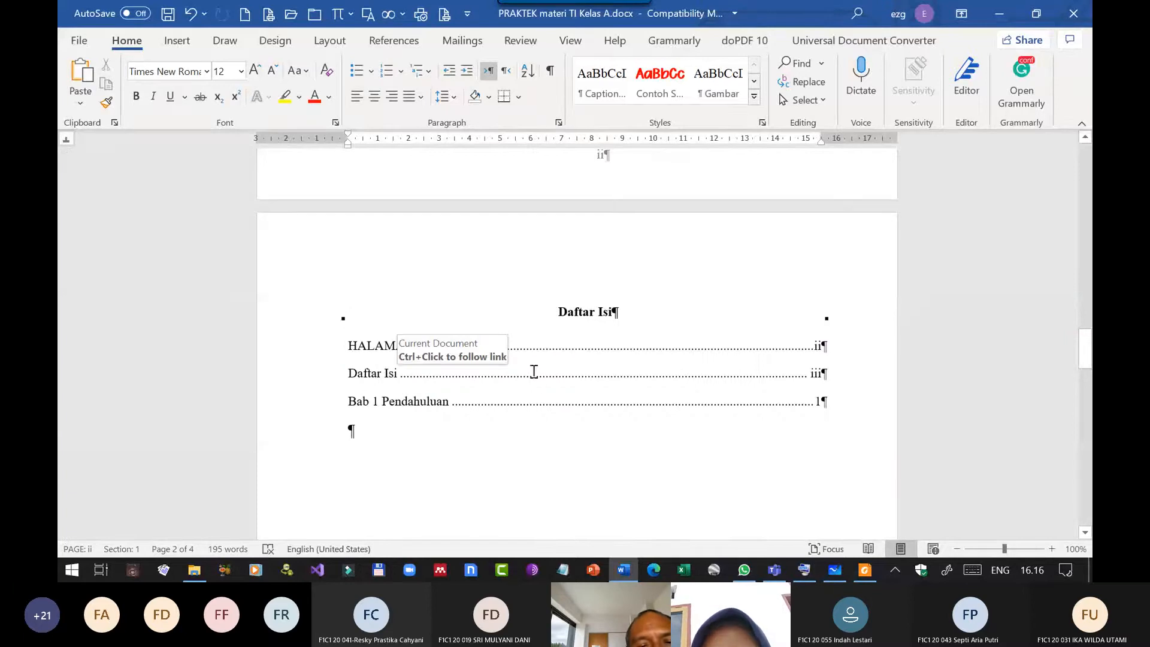
pyautogui.rightClick(534, 374)
pyautogui.click(569, 263)
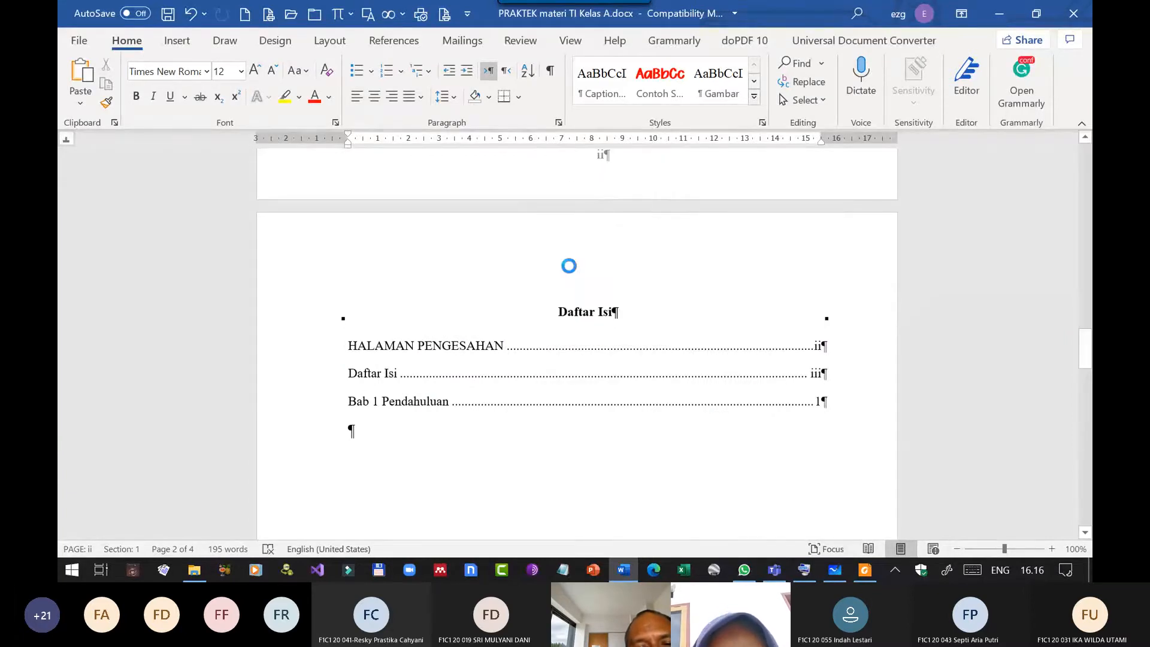
pyautogui.click(552, 287)
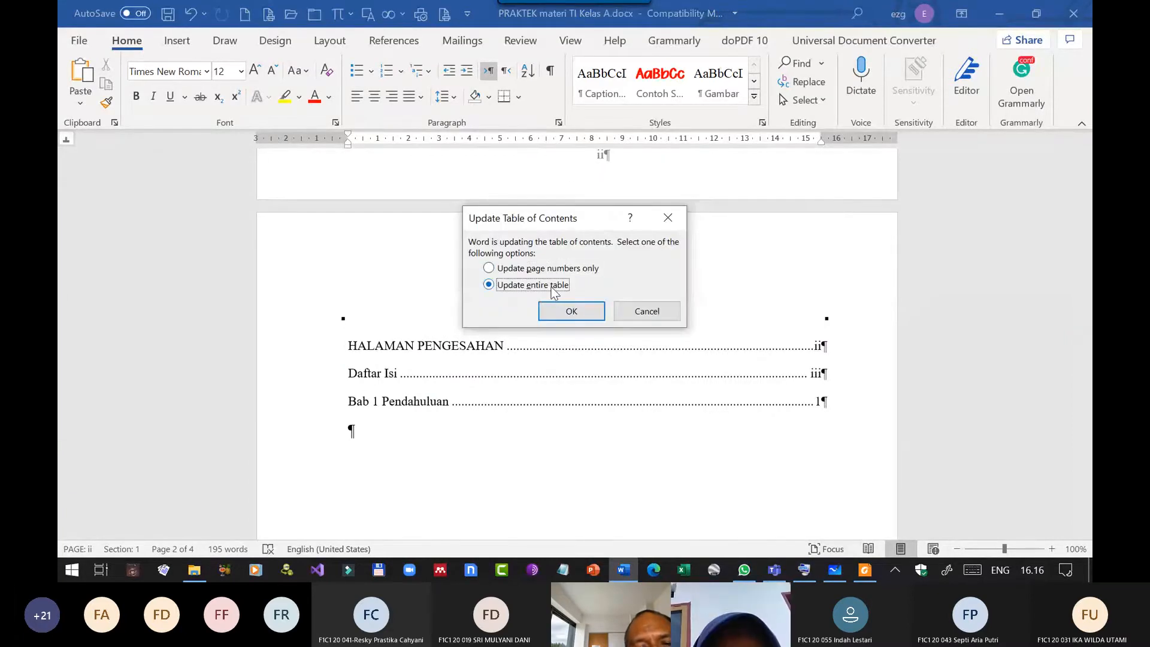
pyautogui.click(573, 312)
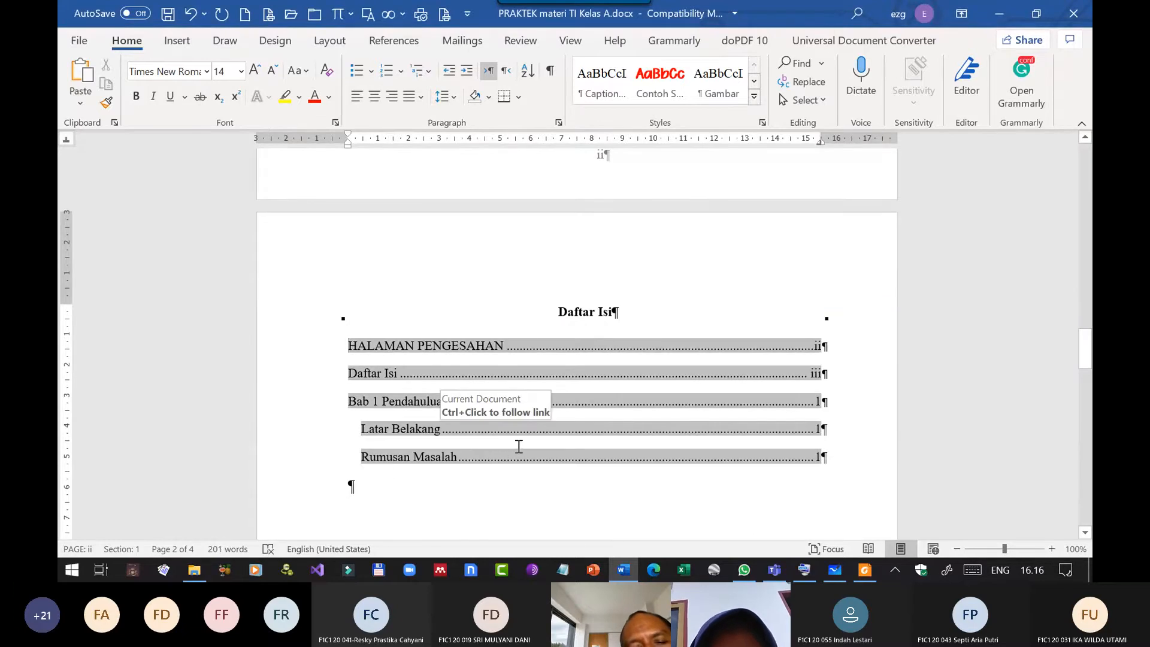
# Go from Daftar Isi to the Bab 1 Pendahuluan page containing the Latar Belakang and Rumusan Masalah headings.
pyautogui.scroll(-5, 709, 422)
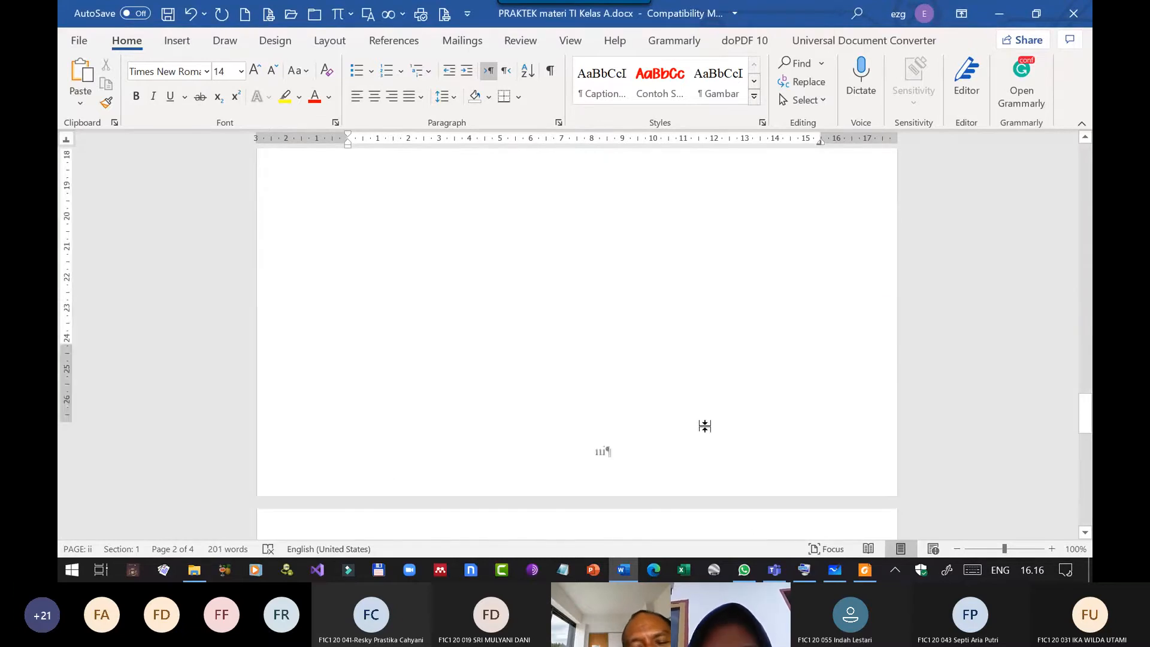
pyautogui.scroll(-4, 704, 425)
pyautogui.scroll(-2, 699, 425)
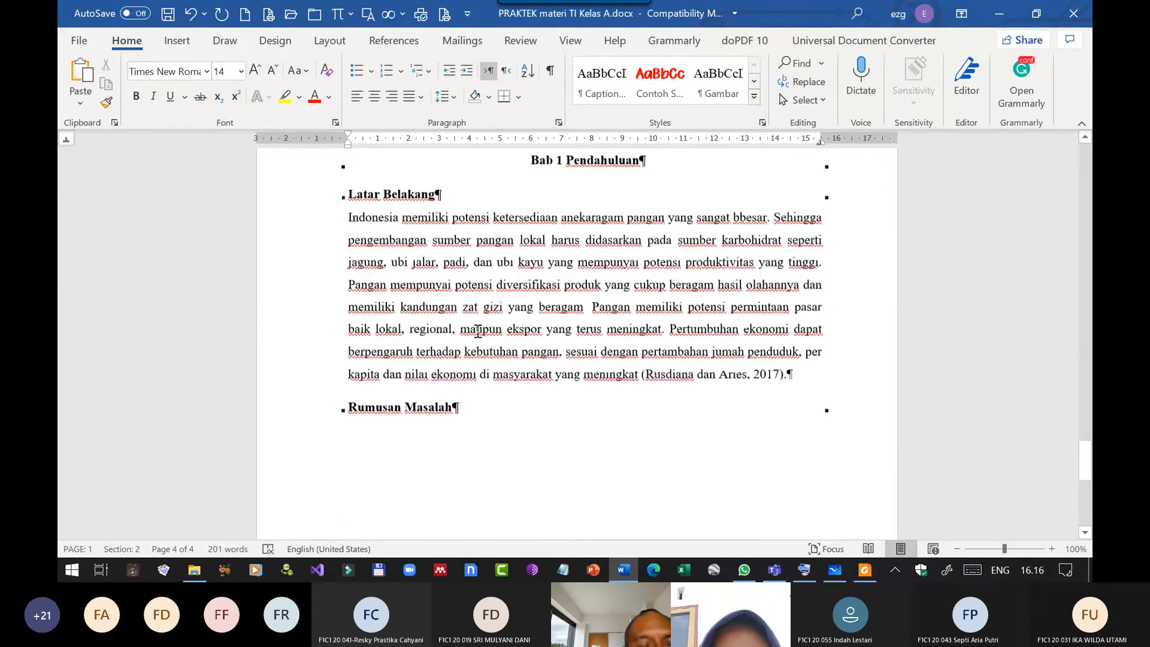
pyautogui.scroll(1, 387, 233)
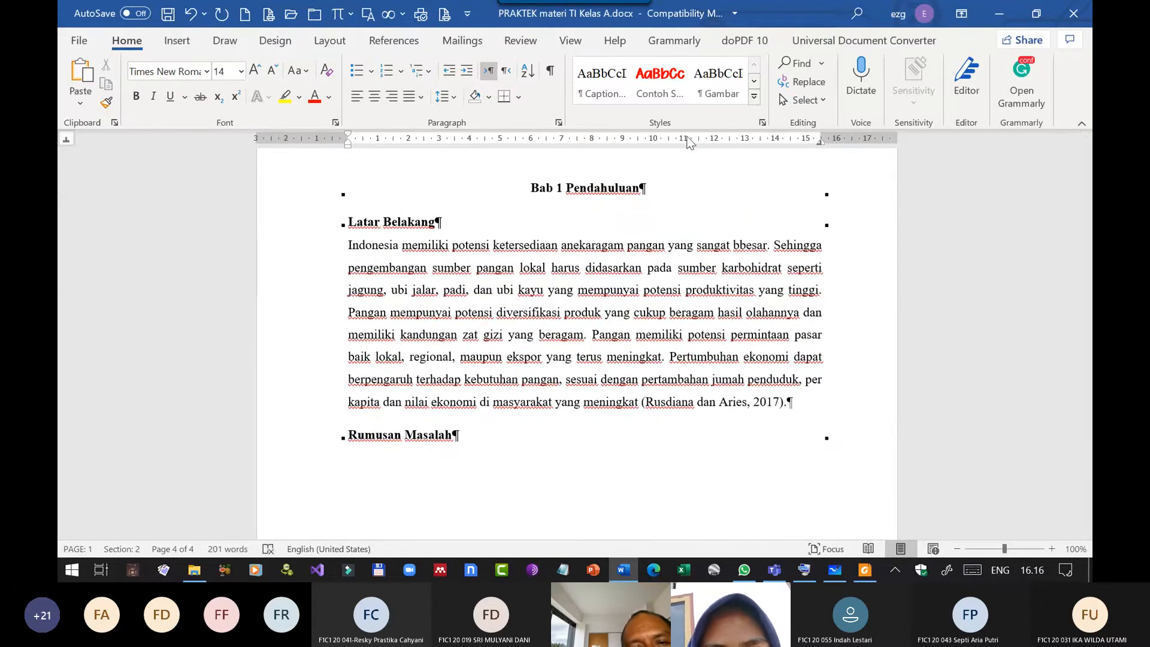
pyautogui.click(763, 123)
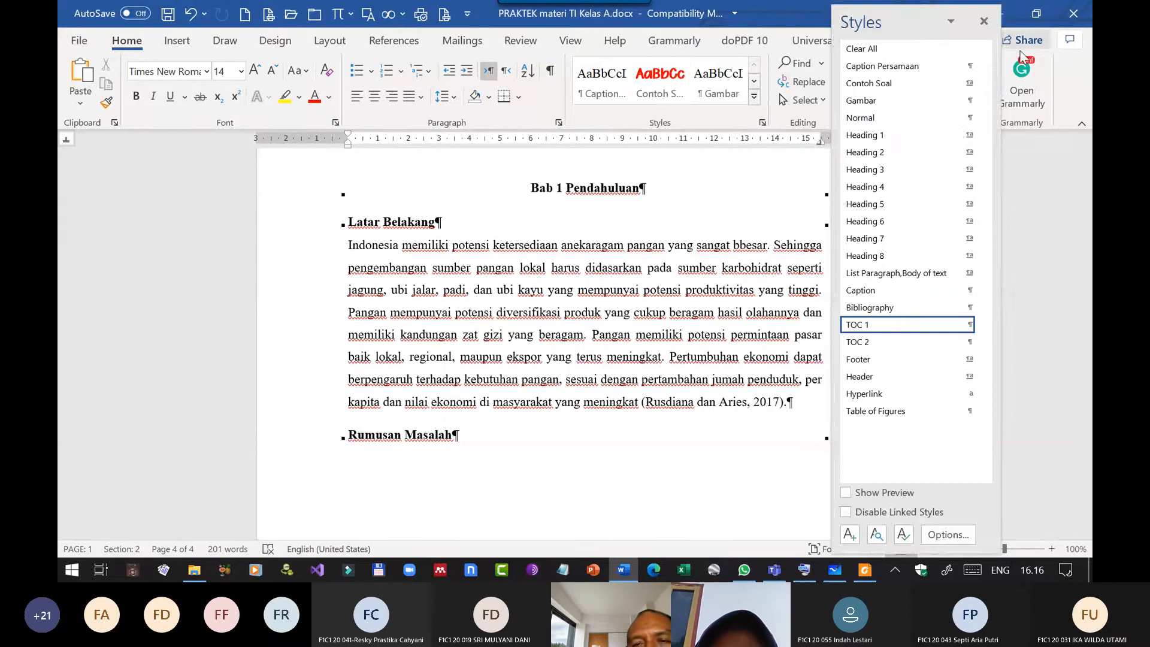
pyautogui.click(984, 22)
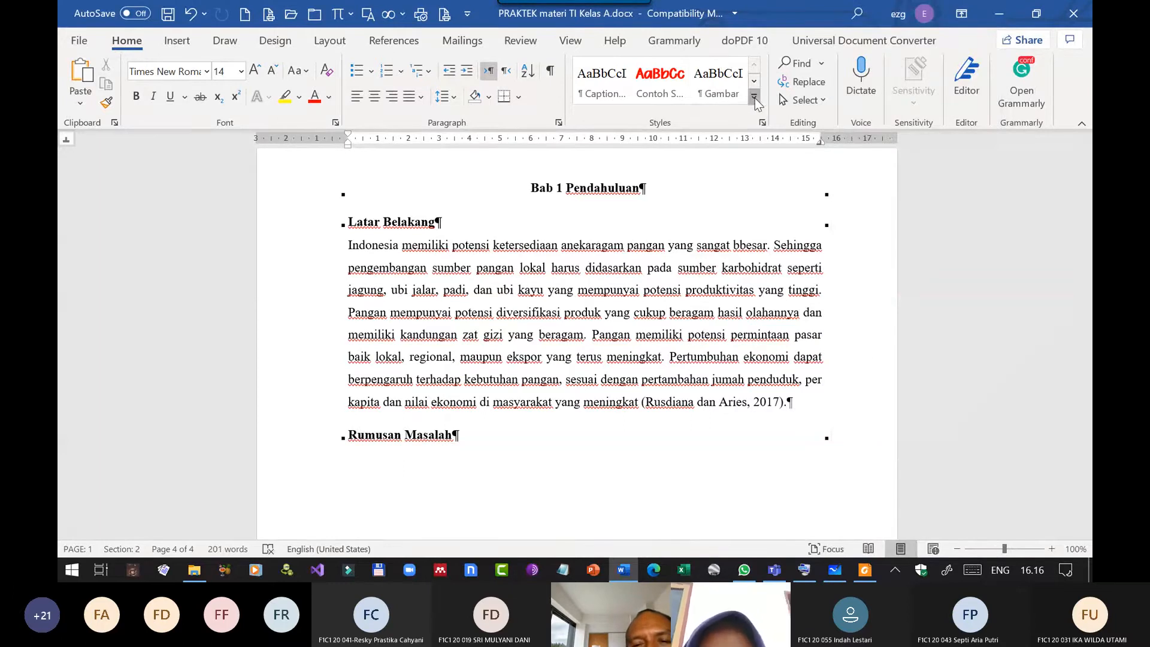
pyautogui.click(754, 99)
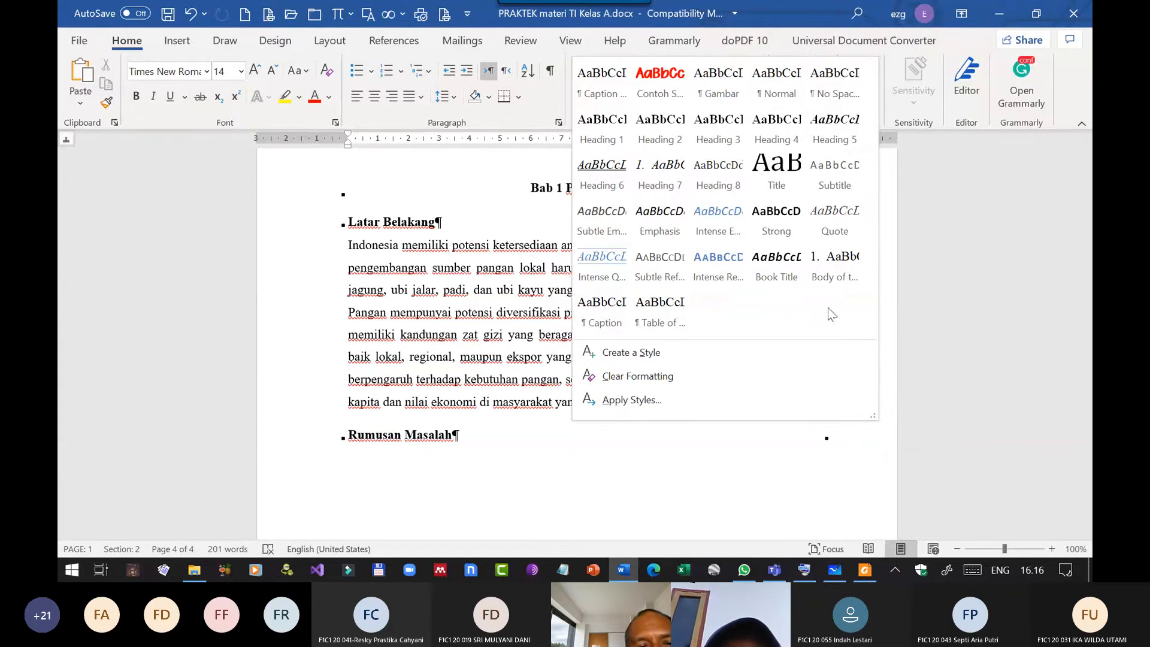
# Modify the Heading 2 style used by Latar Belakang to number headings as A., B., C. and turn on Automatically update.
pyautogui.click(392, 212)
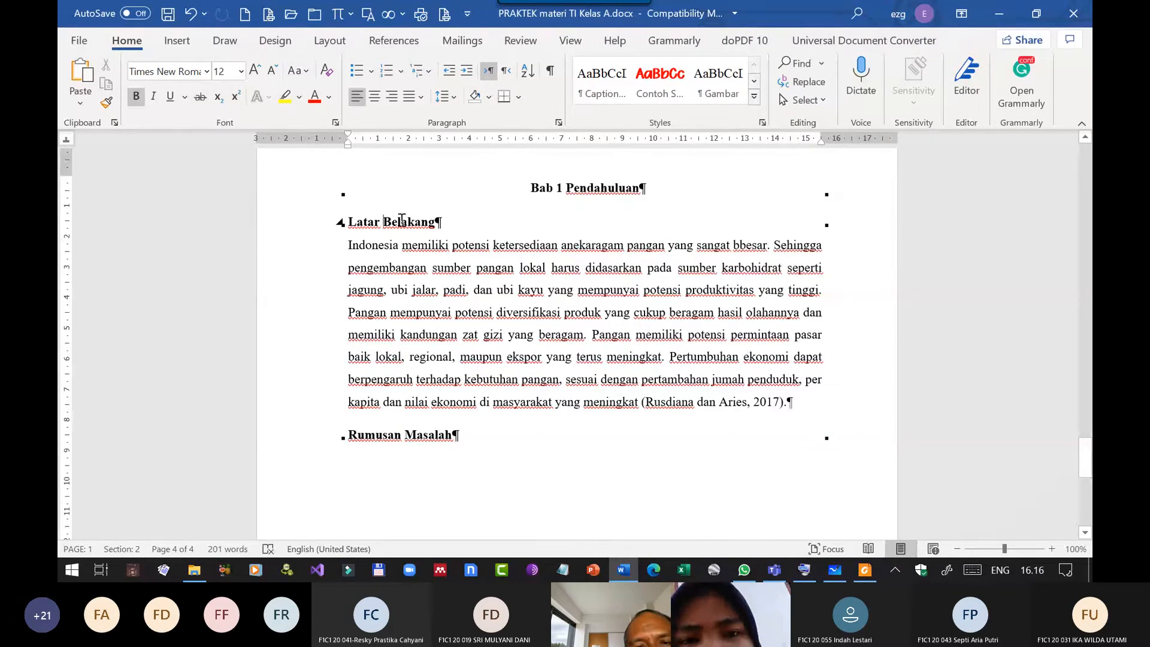
pyautogui.click(754, 98)
pyautogui.rightClick(661, 127)
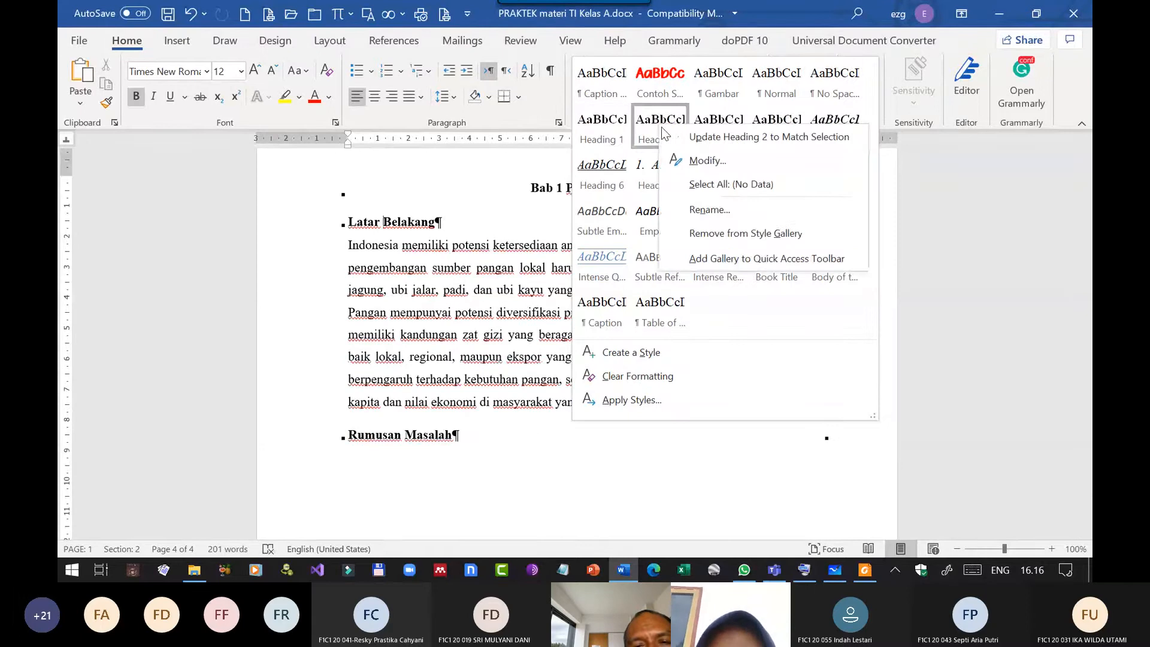
pyautogui.click(698, 161)
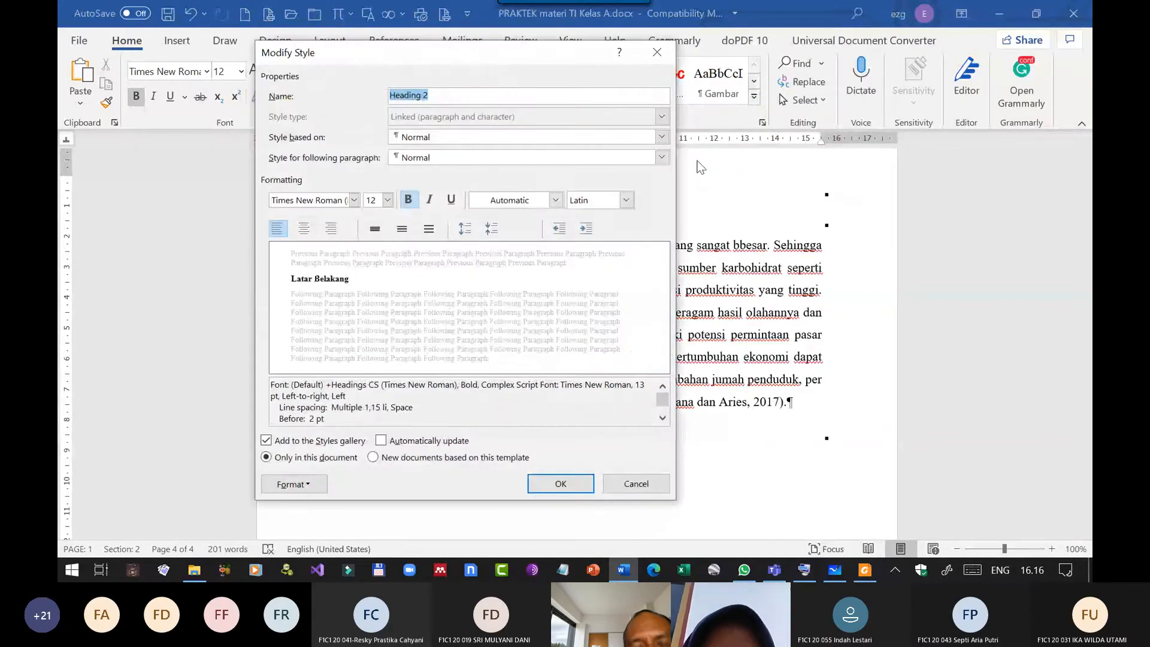
pyautogui.moveTo(457, 53); pyautogui.dragTo(784, 62)
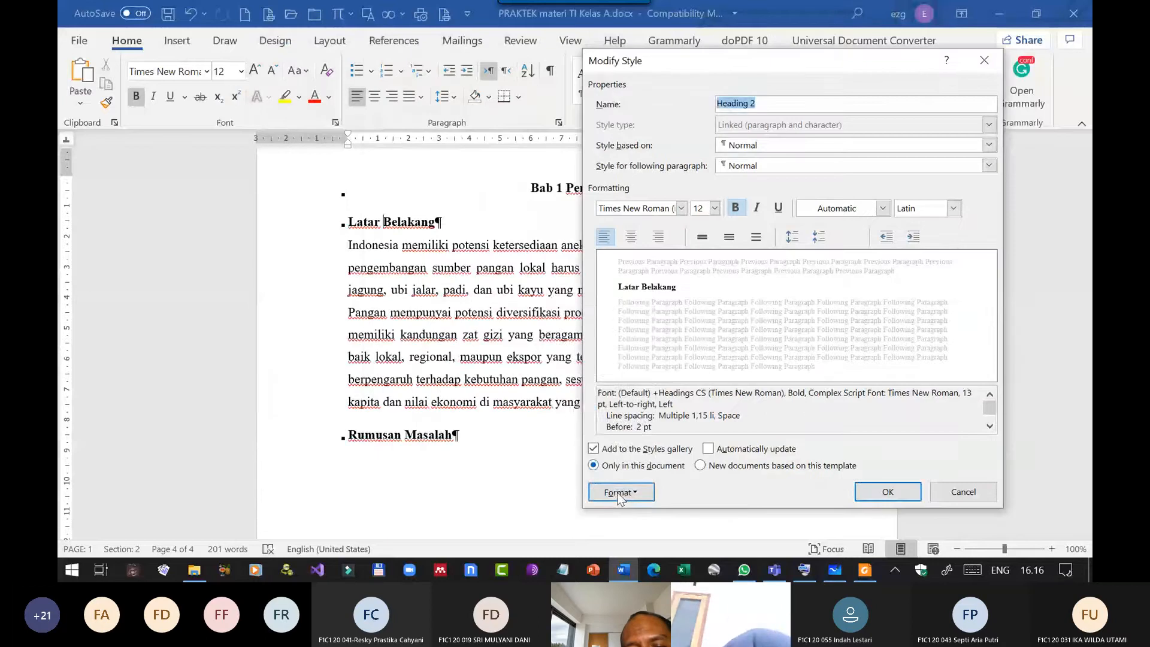
pyautogui.click(618, 493)
pyautogui.click(602, 427)
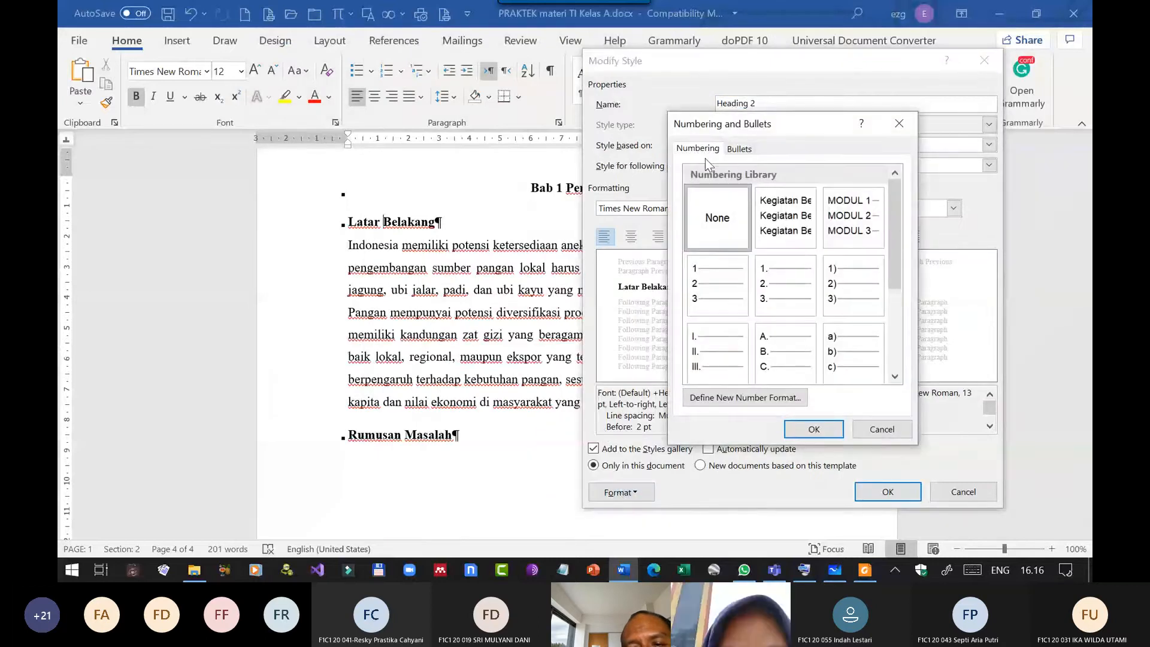
pyautogui.click(772, 355)
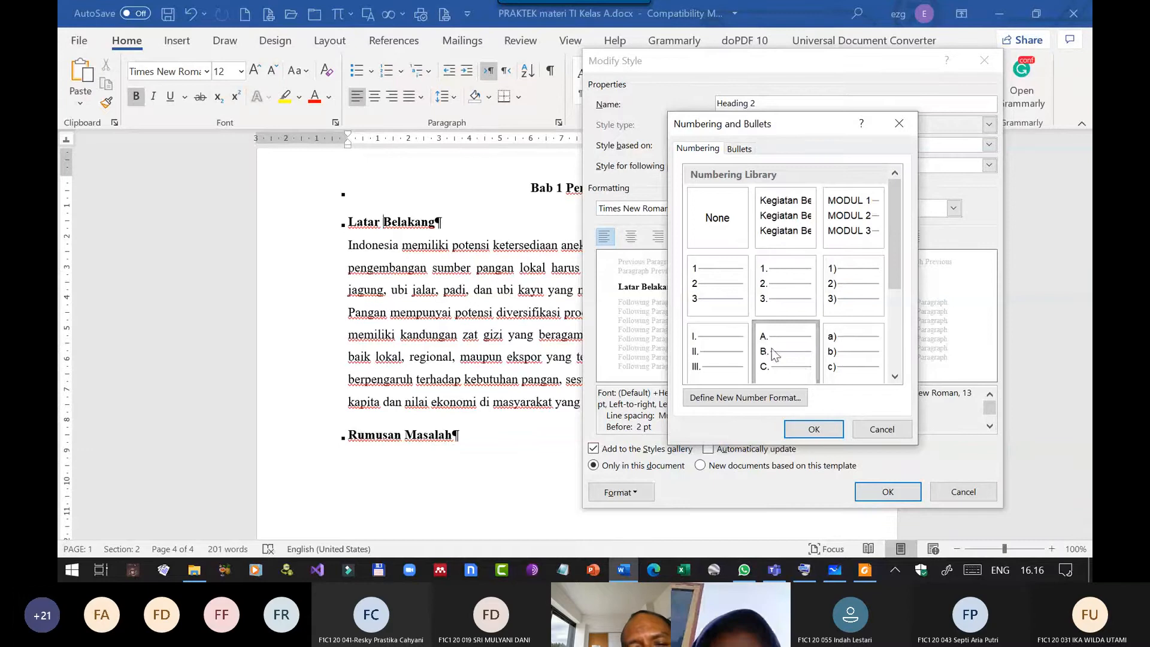
pyautogui.click(812, 428)
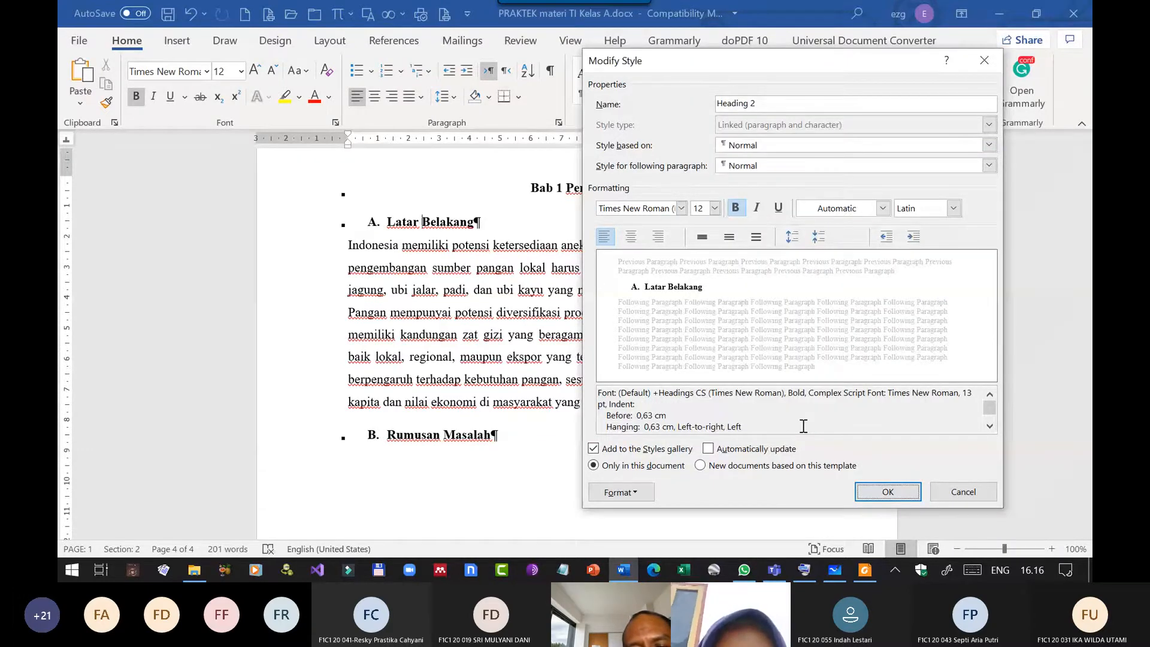
pyautogui.click(710, 450)
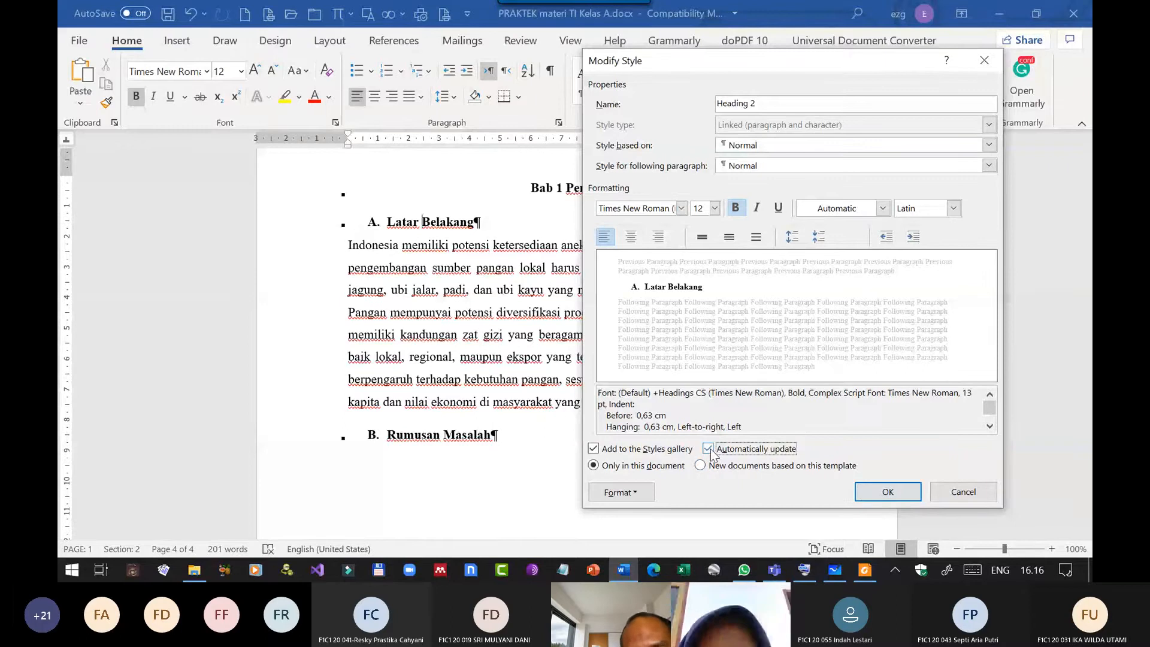
pyautogui.click(866, 492)
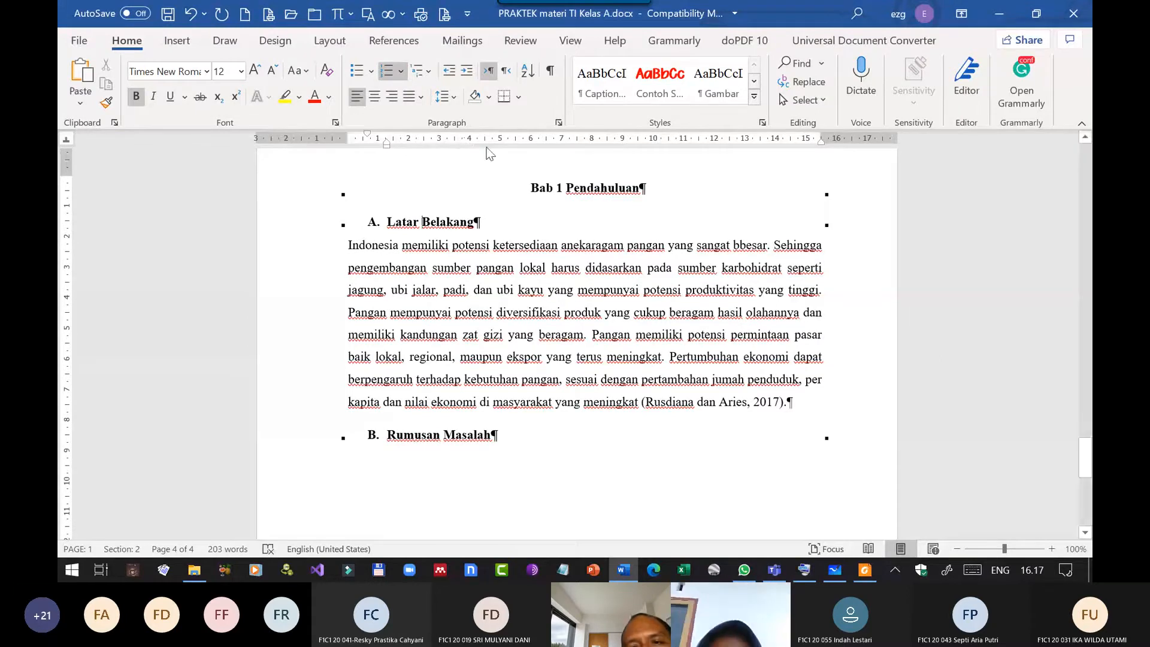
# Show the Styles list and check the Heading 2 style's modification settings without changing anything.
pyautogui.click(762, 122)
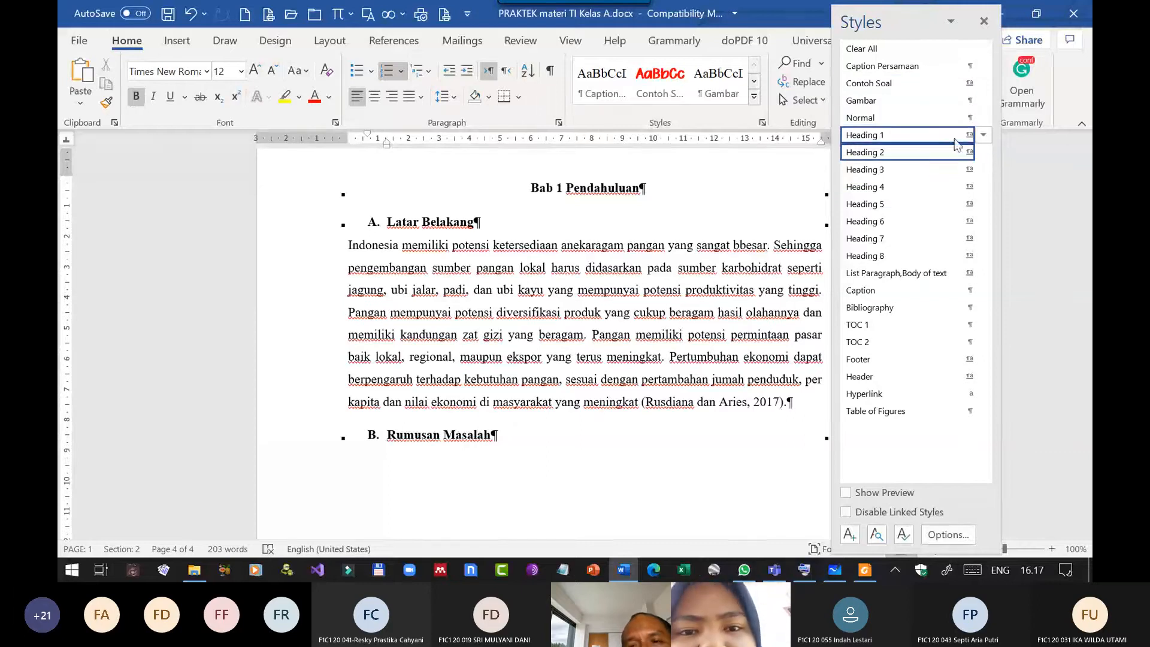
pyautogui.moveTo(934, 137)
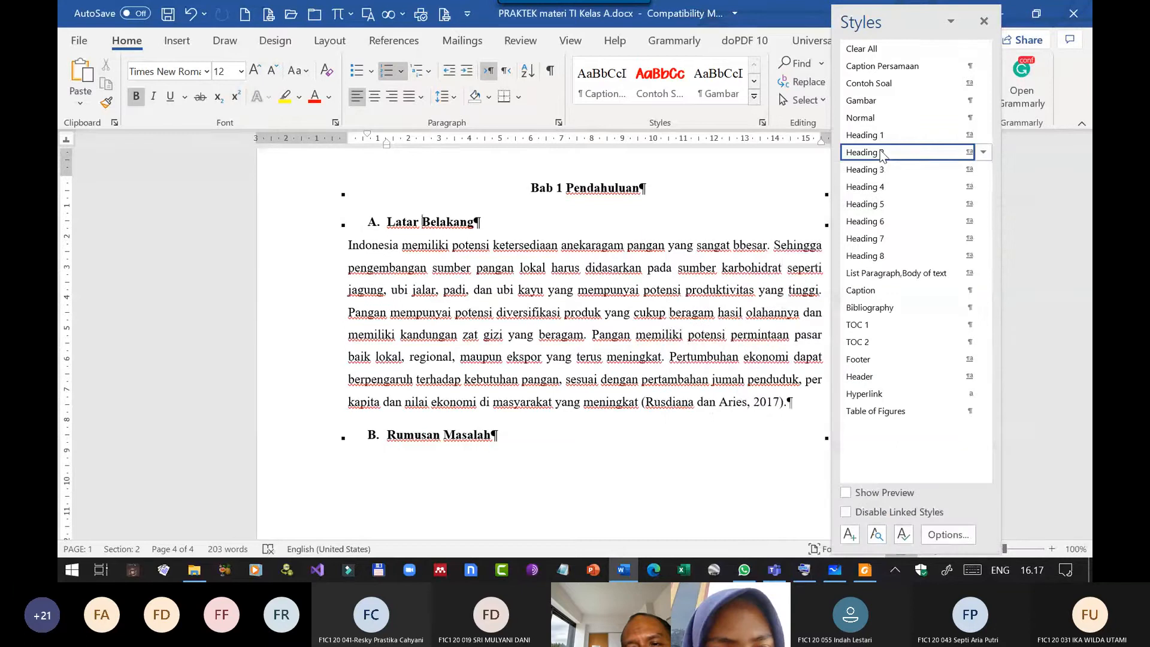
pyautogui.rightClick(879, 155)
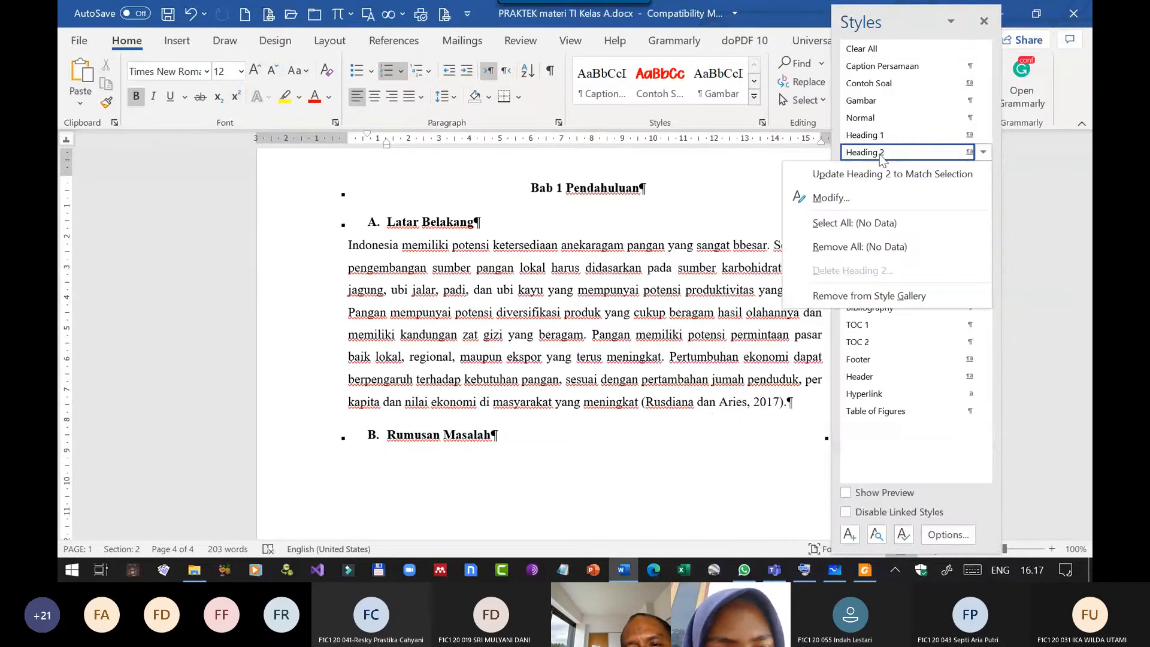
pyautogui.click(839, 195)
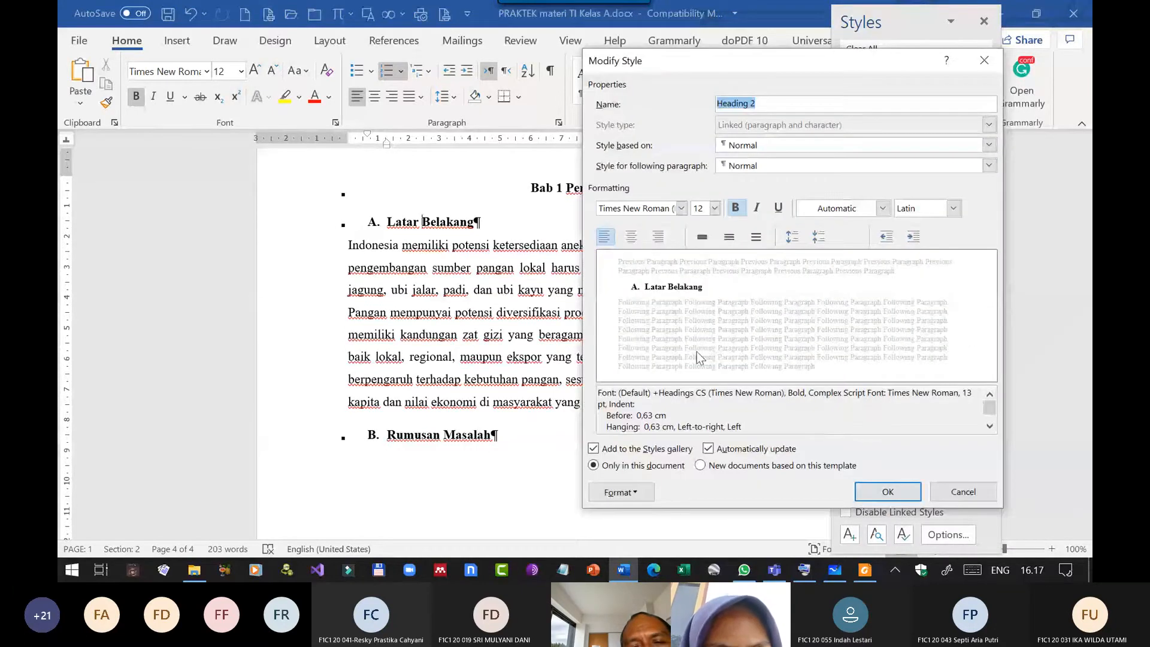
pyautogui.click(962, 491)
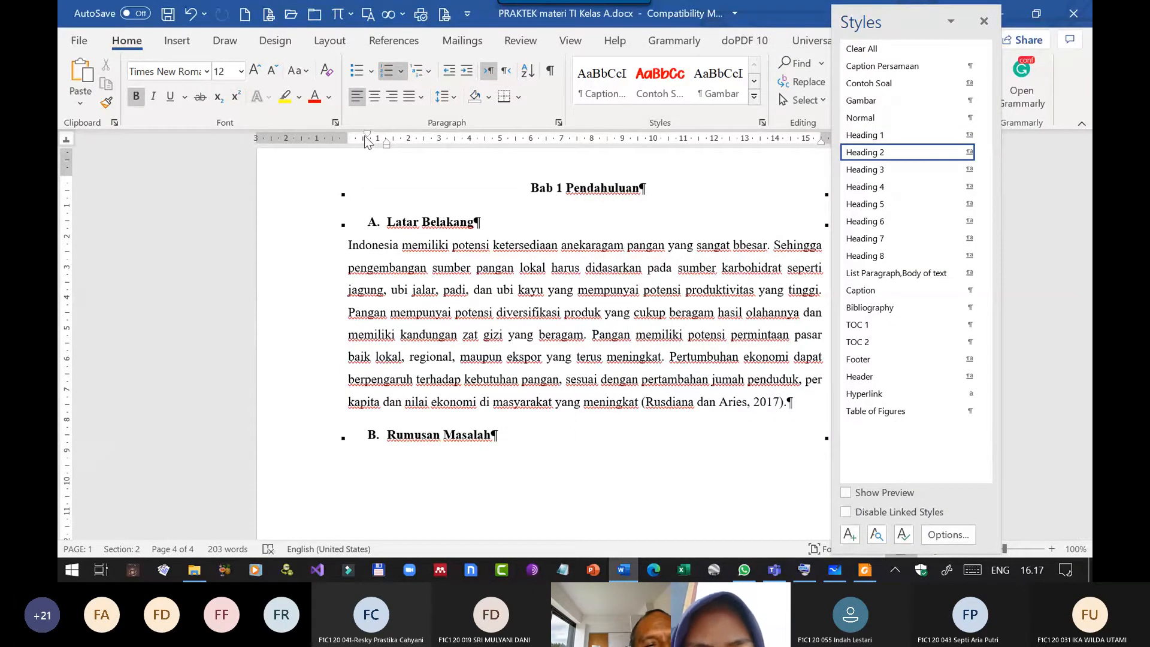
# Align the Latar Belakang heading's letter with the text margin and reduce its hanging indent to about 0.75 cm.
pyautogui.moveTo(368, 140); pyautogui.dragTo(348, 136)
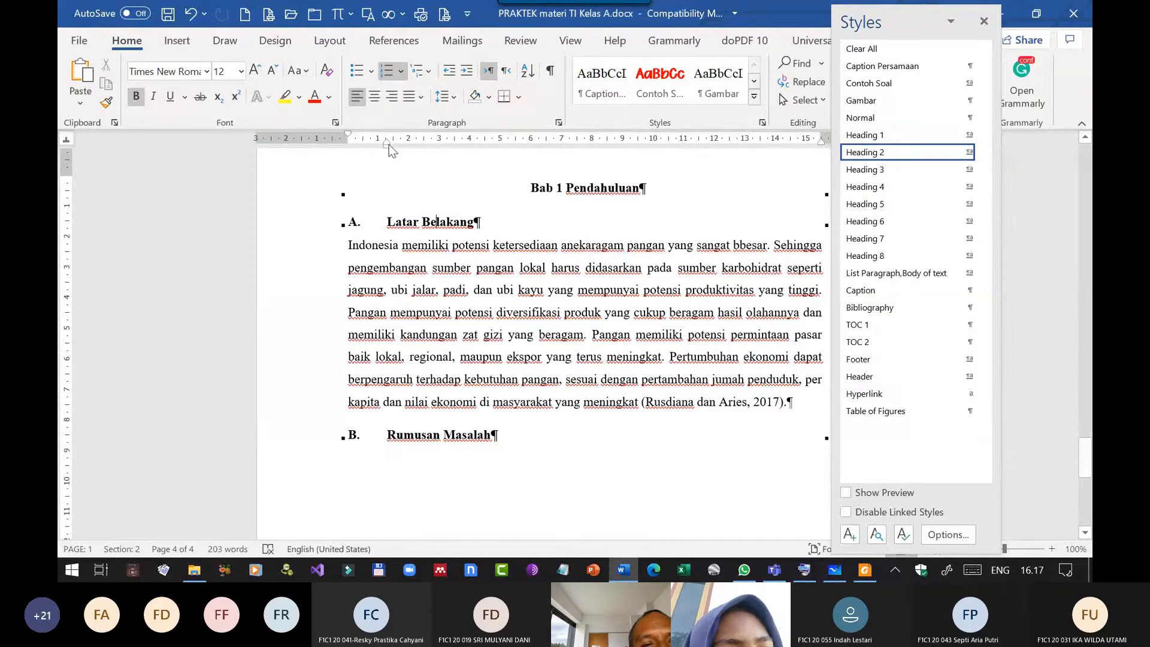
pyautogui.moveTo(389, 141); pyautogui.dragTo(368, 142)
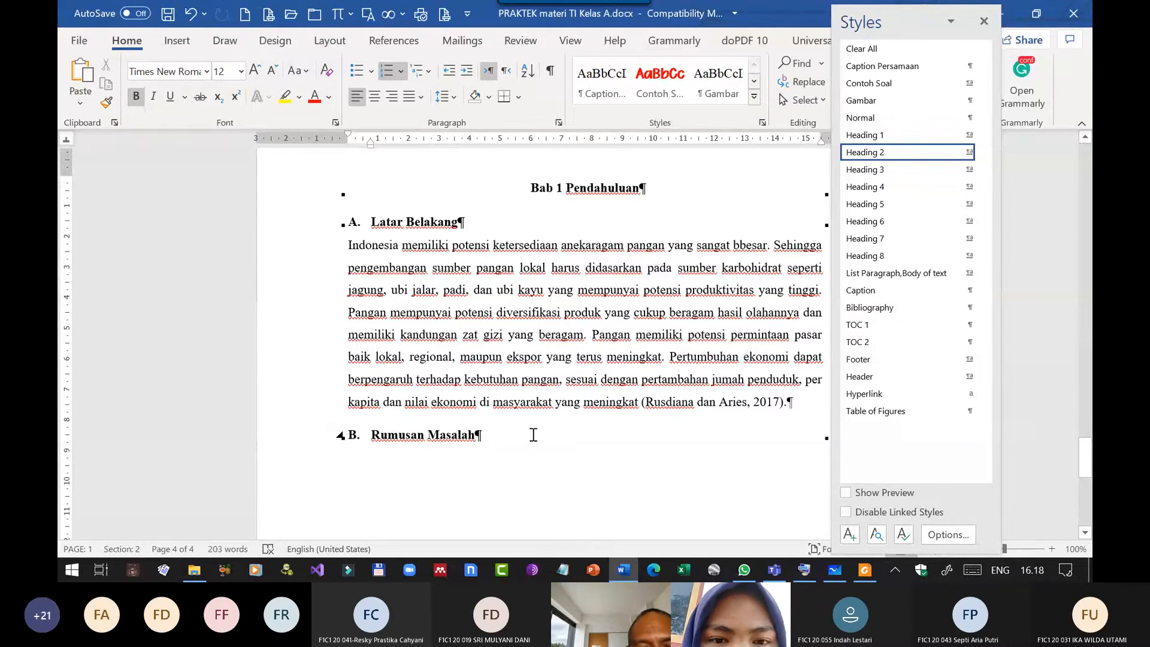
# Add a Normal paragraph of filler text under the Rumusan Masalah heading, followed by an empty paragraph.
pyautogui.press('Return')
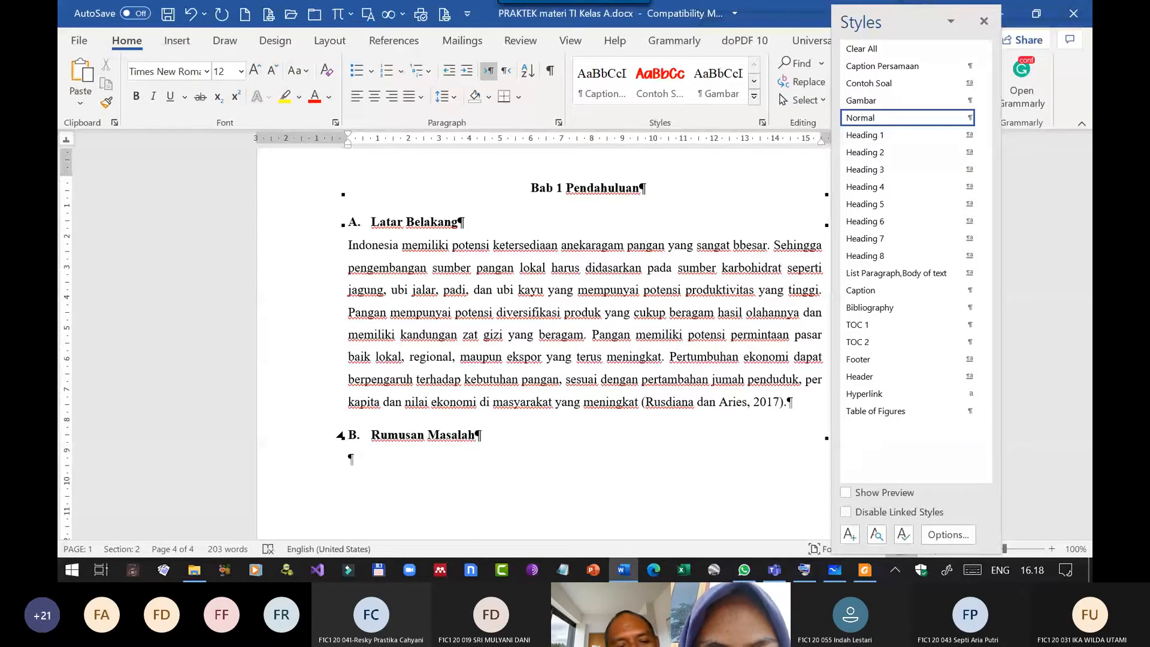
pyautogui.write('kjshdf')
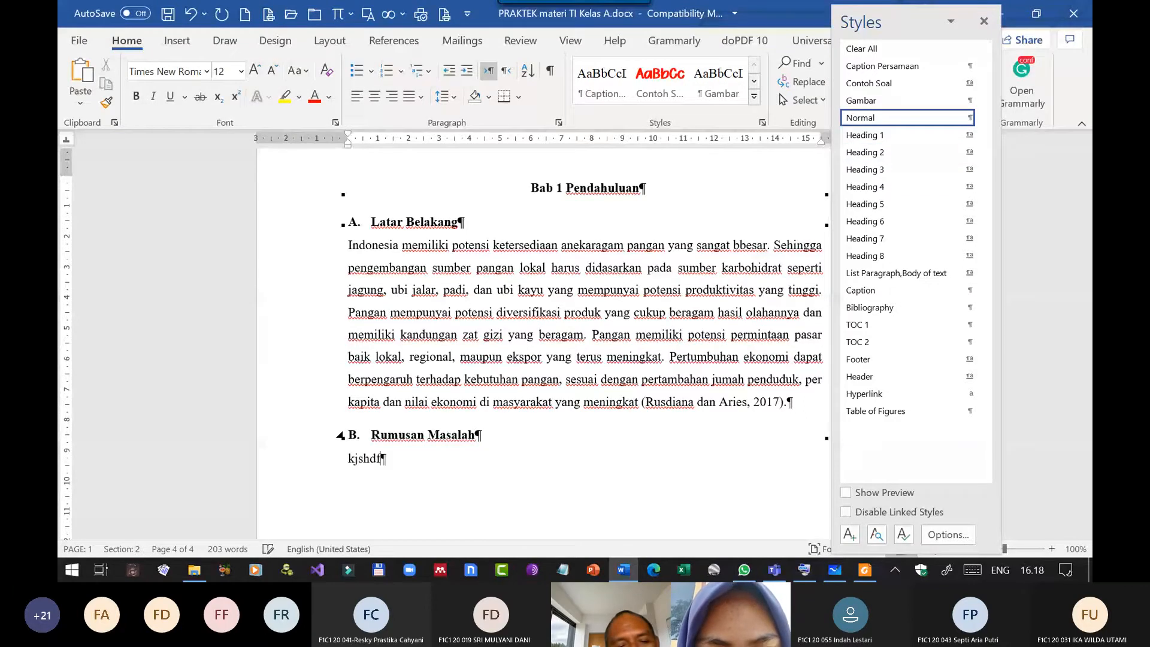
pyautogui.write('kjsdhfkjsdfkjsd fkjsdfsdfsdfsdf sdf sd sdsdfsdf sd')
pyautogui.press('Return')
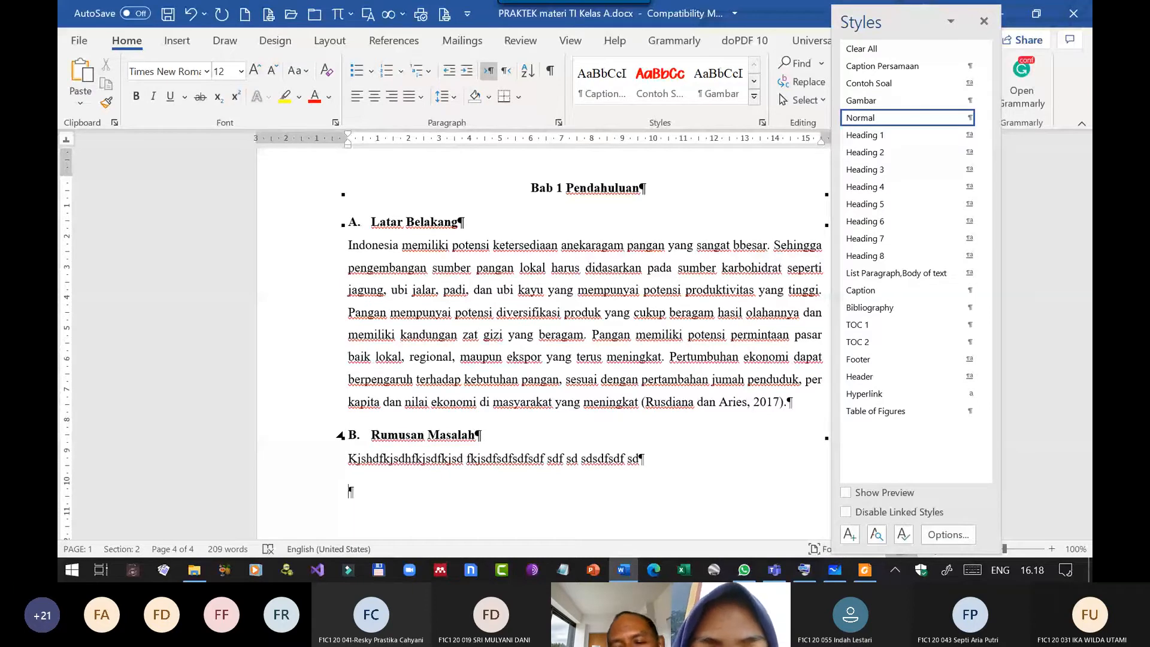
# Switch to the proposal PDF in Foxit Reader and copy the text under 1.3 Tujuan Penelitian, including both numbered items.
pyautogui.click(864, 572)
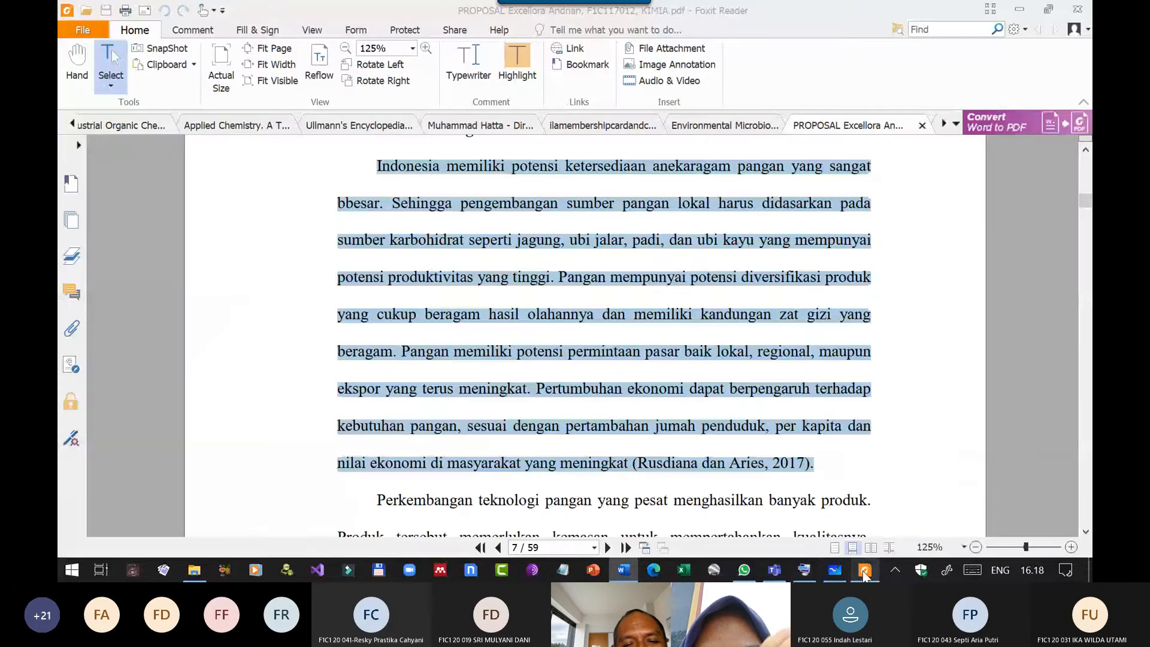
pyautogui.scroll(-15, 627, 413)
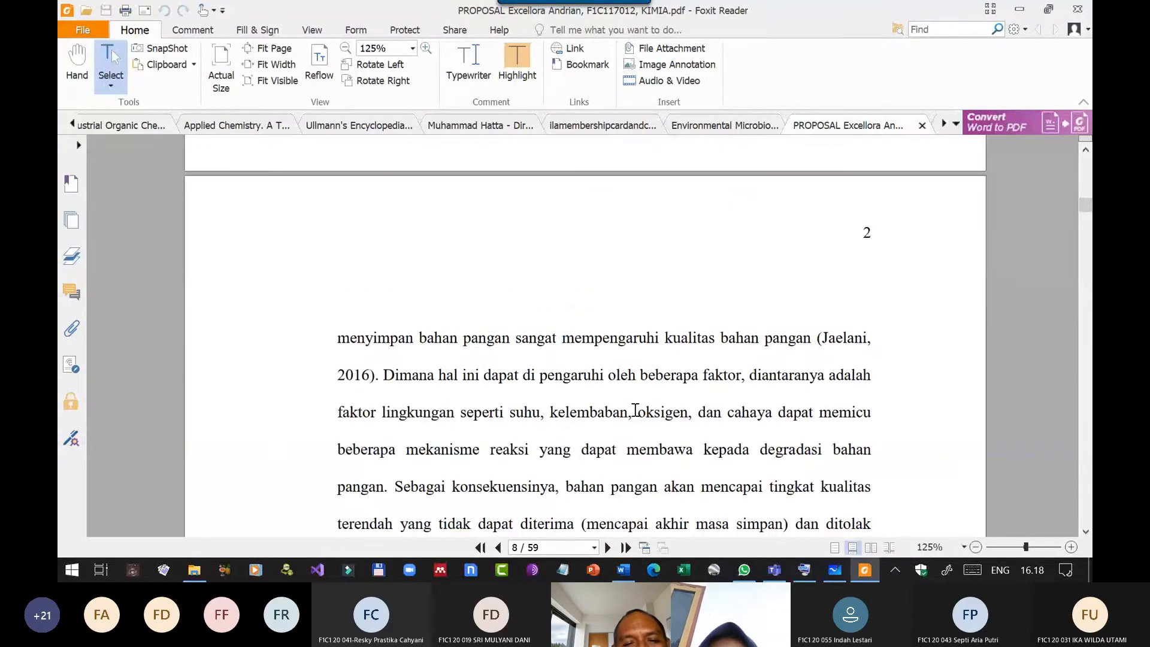
pyautogui.scroll(-20, 627, 414)
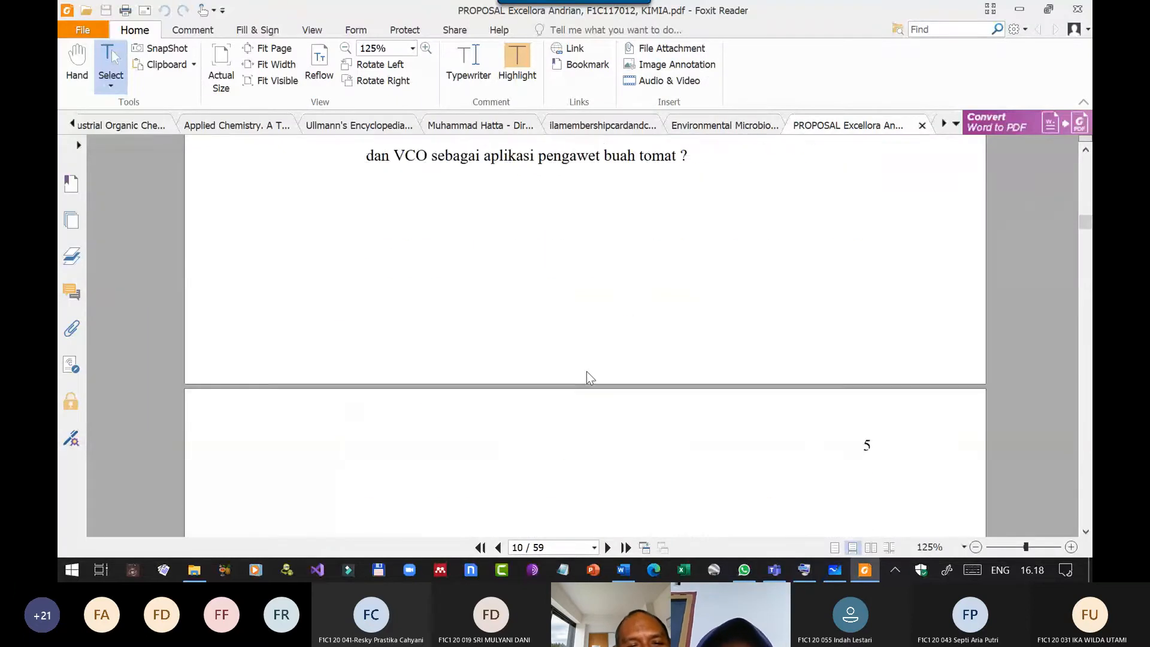
pyautogui.scroll(-3, 584, 372)
pyautogui.scroll(5, 581, 368)
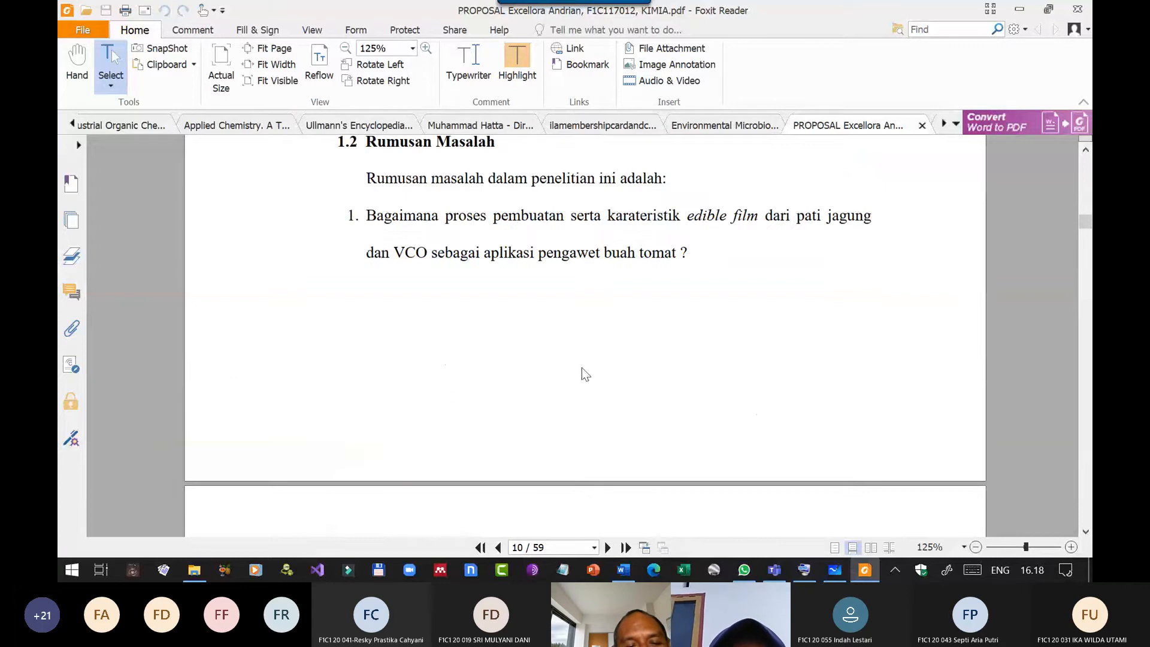
pyautogui.scroll(-2, 581, 368)
pyautogui.scroll(-6, 581, 368)
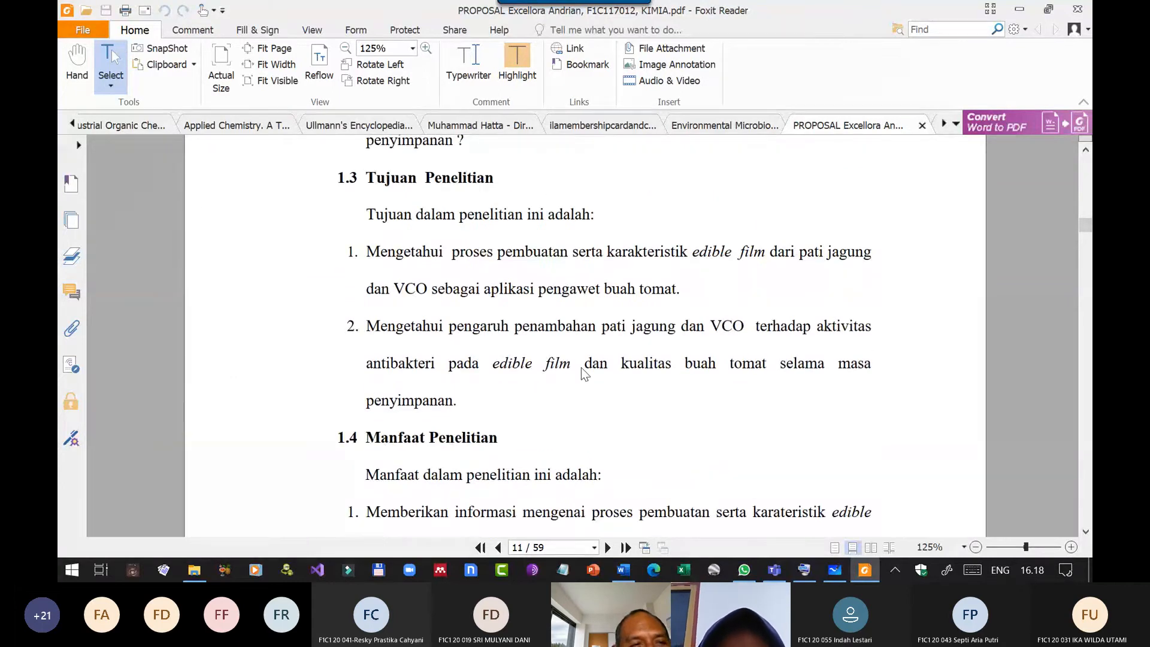
pyautogui.moveTo(366, 214); pyautogui.dragTo(472, 419)
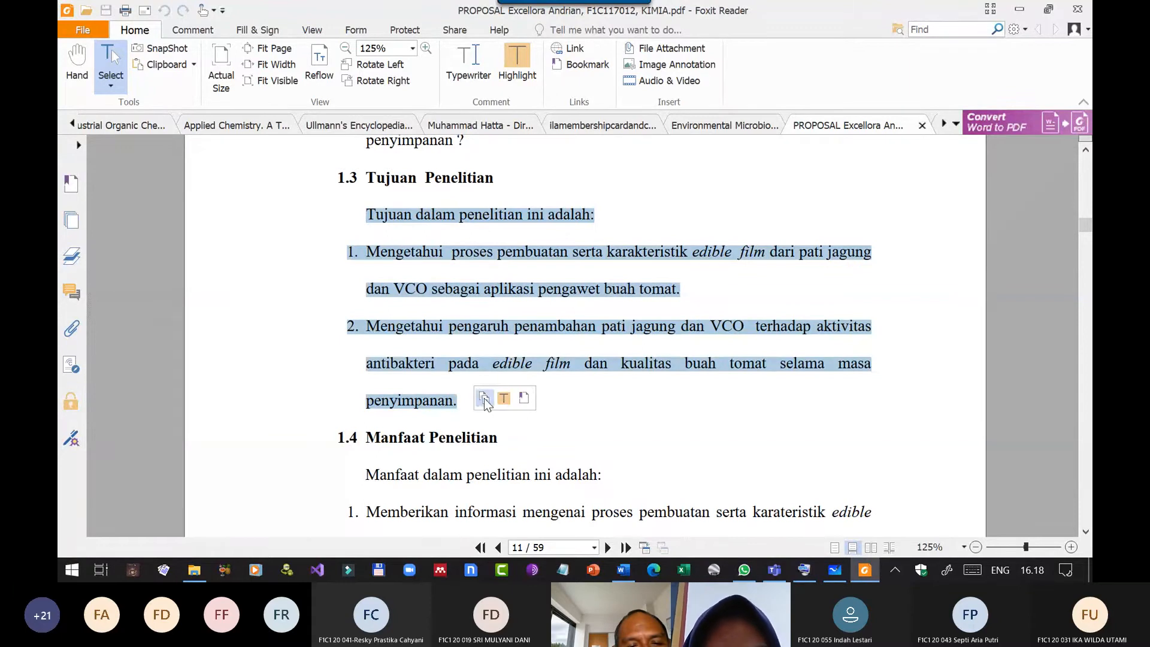
pyautogui.click(484, 399)
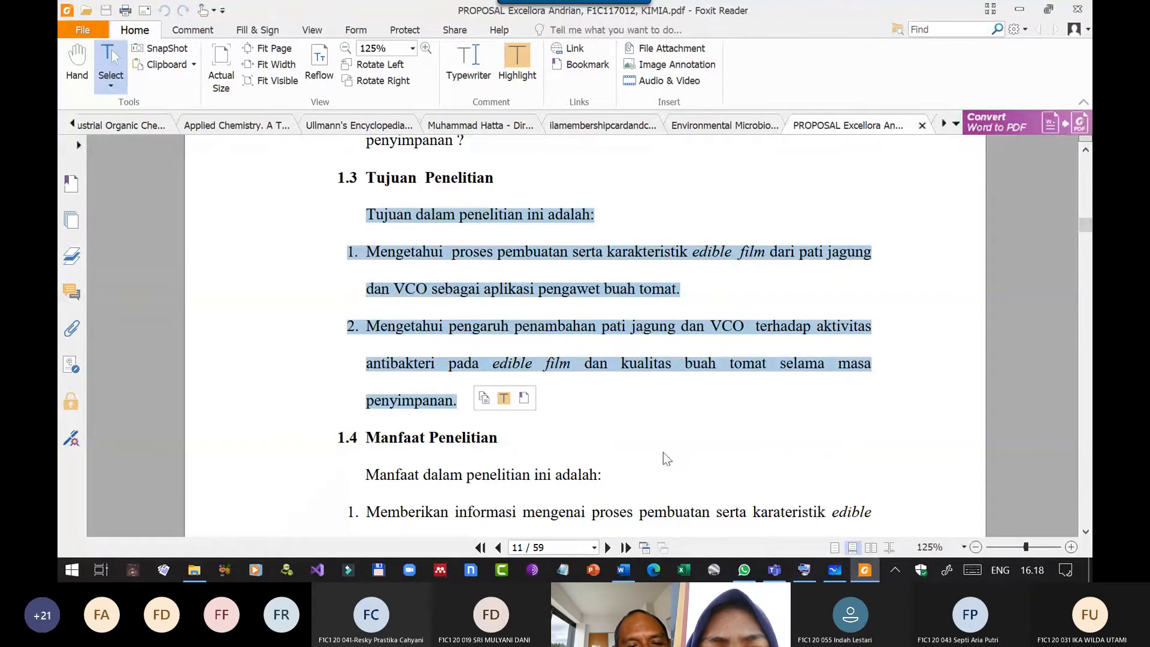
# Switch back to the Word document and enter "Tujuan Penelitian" below the Rumusan Masalah filler text, followed by an empty paragraph.
pyautogui.click(623, 573)
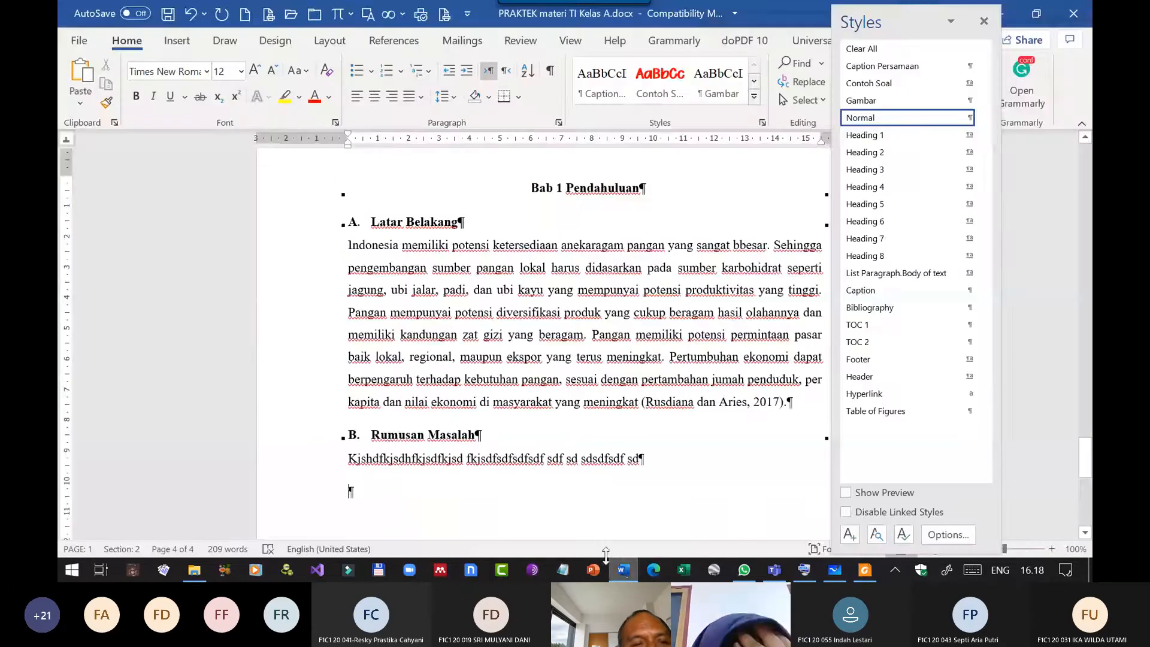
pyautogui.tripleClick(417, 455)
pyautogui.click(417, 455)
pyautogui.scroll(-7, 417, 455)
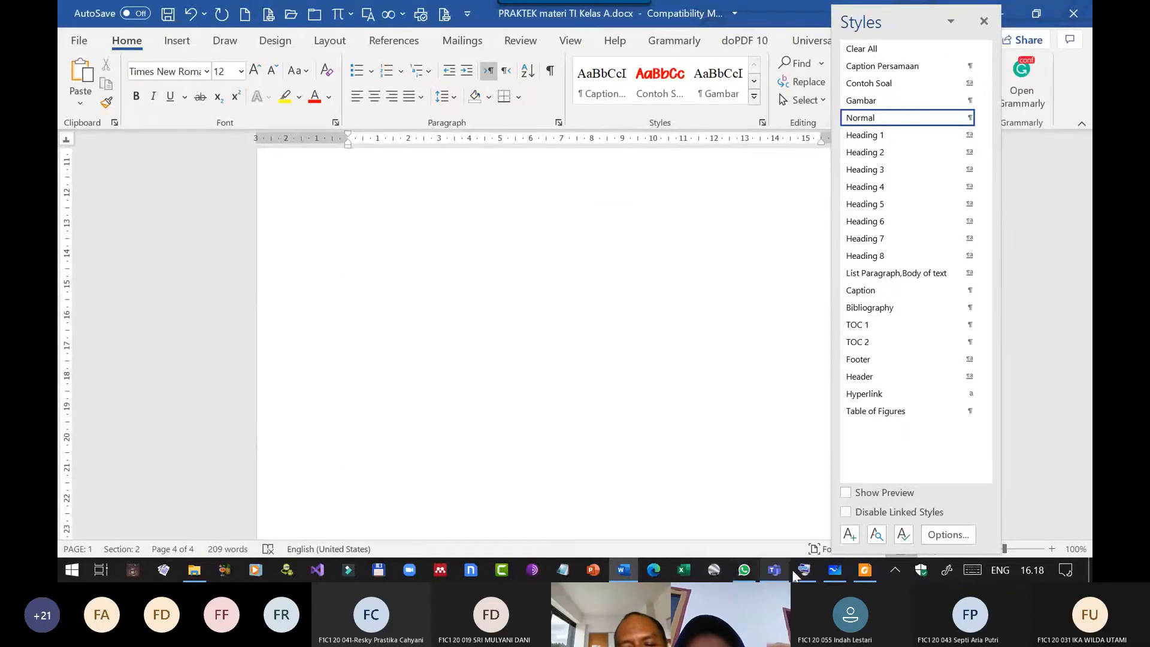
pyautogui.scroll(7, 585, 460)
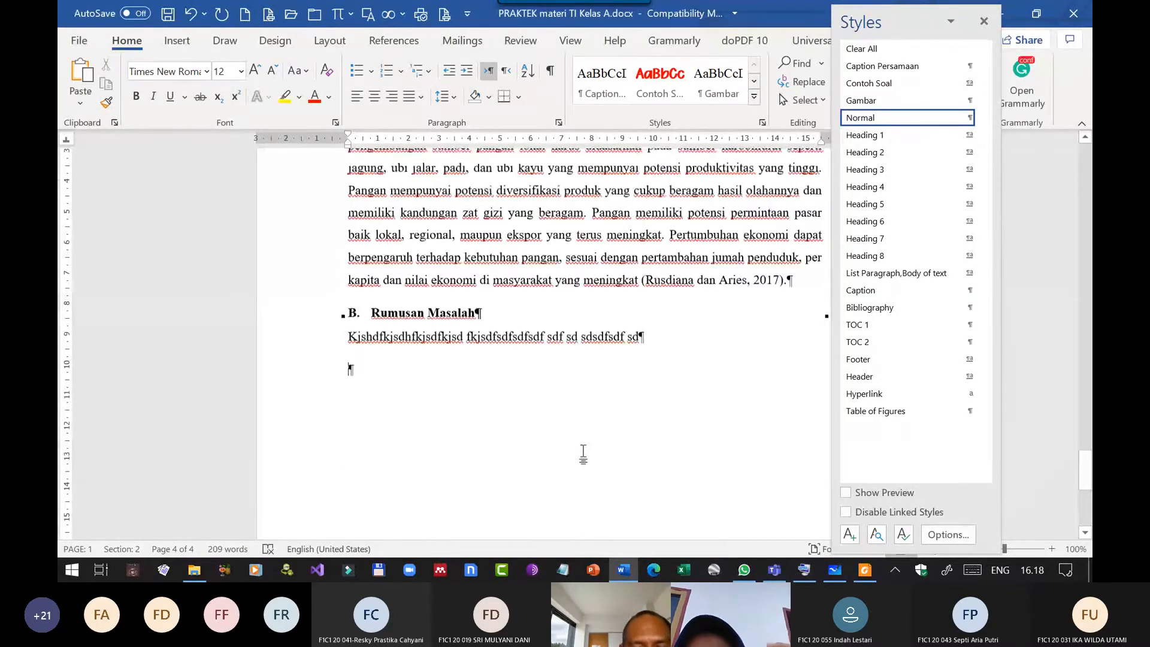
pyautogui.write('Tujuan Penel')
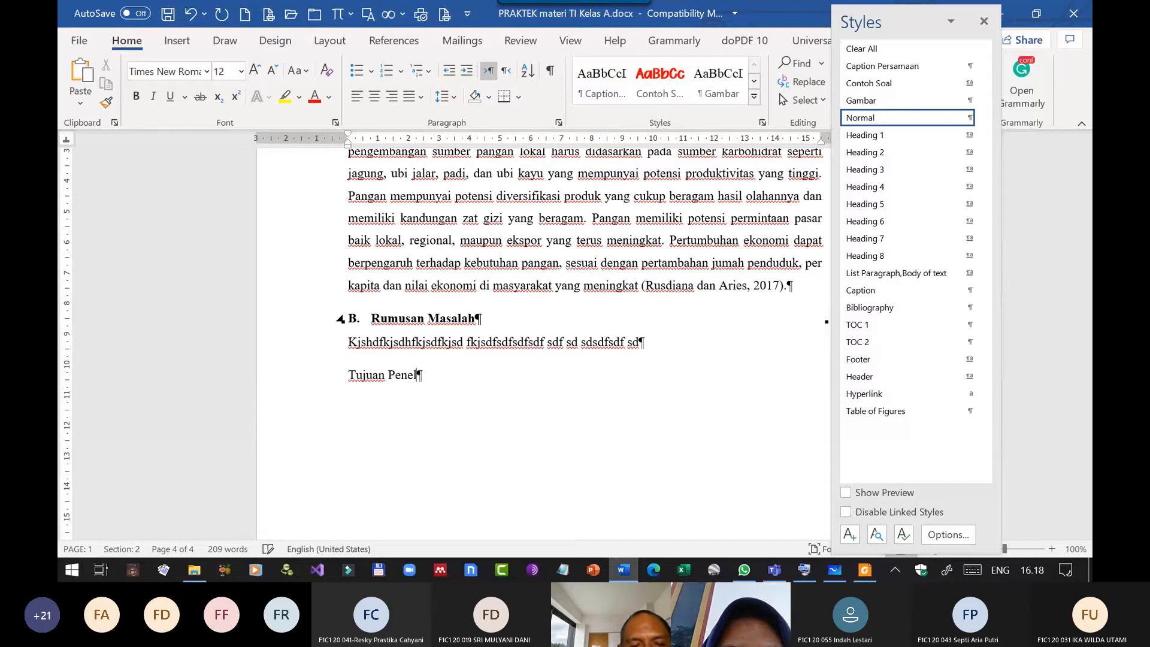
pyautogui.write('itian')
pyautogui.press('Return')
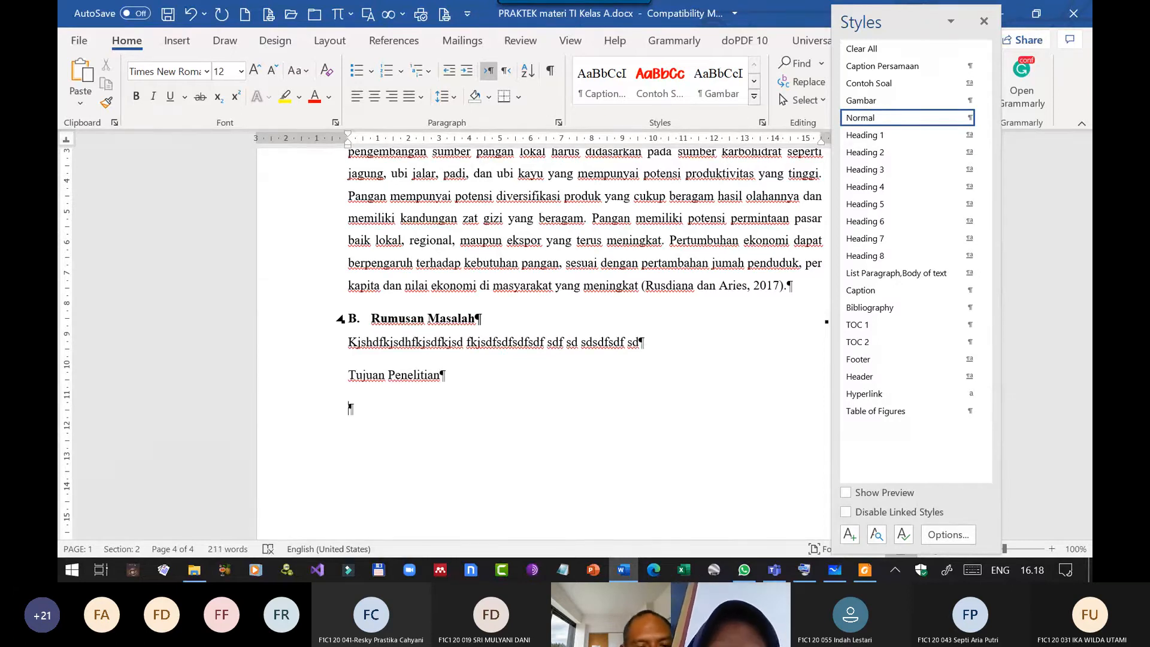
# Paste the copied objectives below "Tujuan Penelitian" as text only, discarding the PDF formatting.
pyautogui.hotkey('ctrl', 'v')
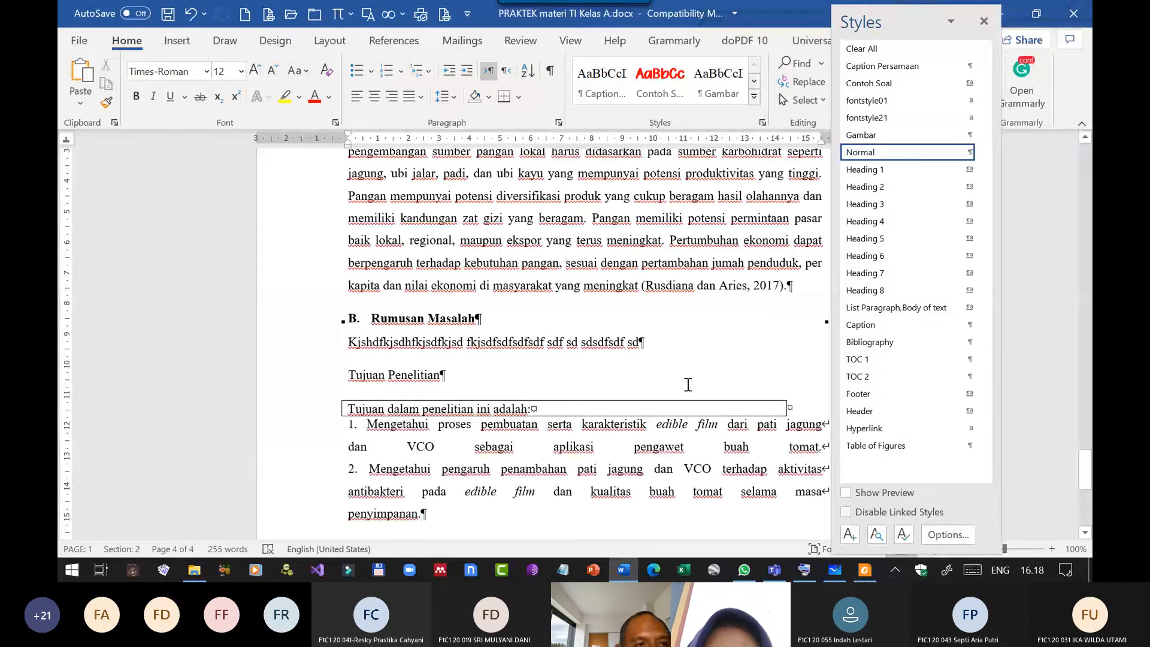
pyautogui.hotkey('ctrl', 'z')
pyautogui.click(80, 102)
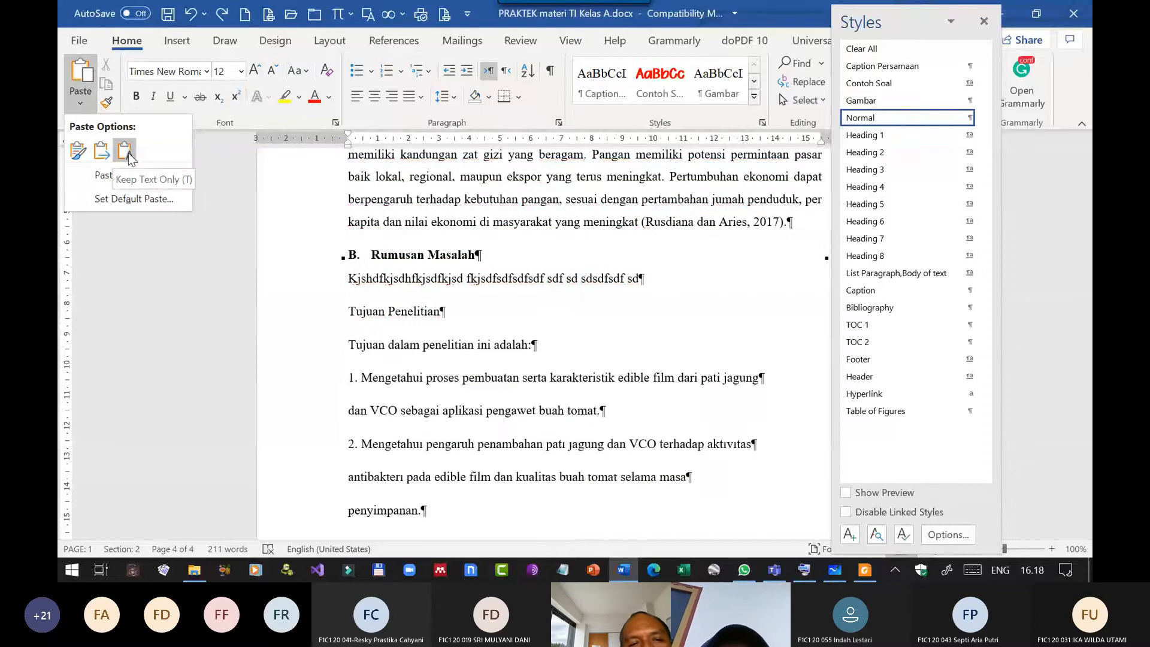
pyautogui.click(125, 150)
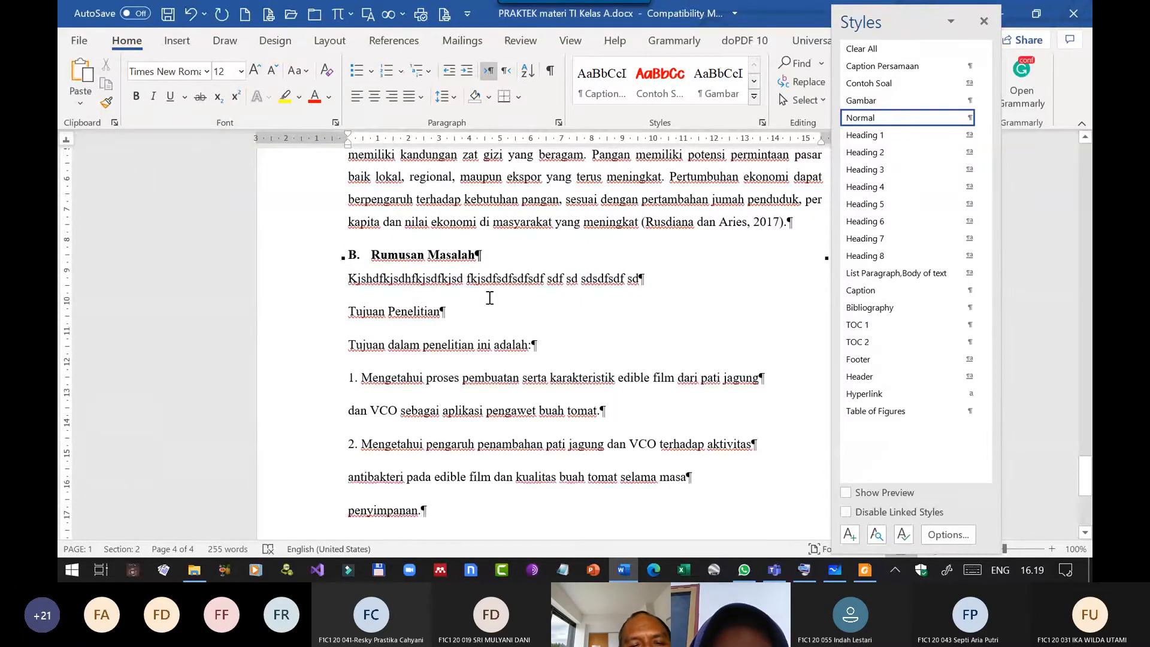
# Apply the Heading 2 style to the "Tujuan Penelitian" paragraph.
pyautogui.moveTo(650, 278); pyautogui.dragTo(627, 286)
pyautogui.click(414, 310)
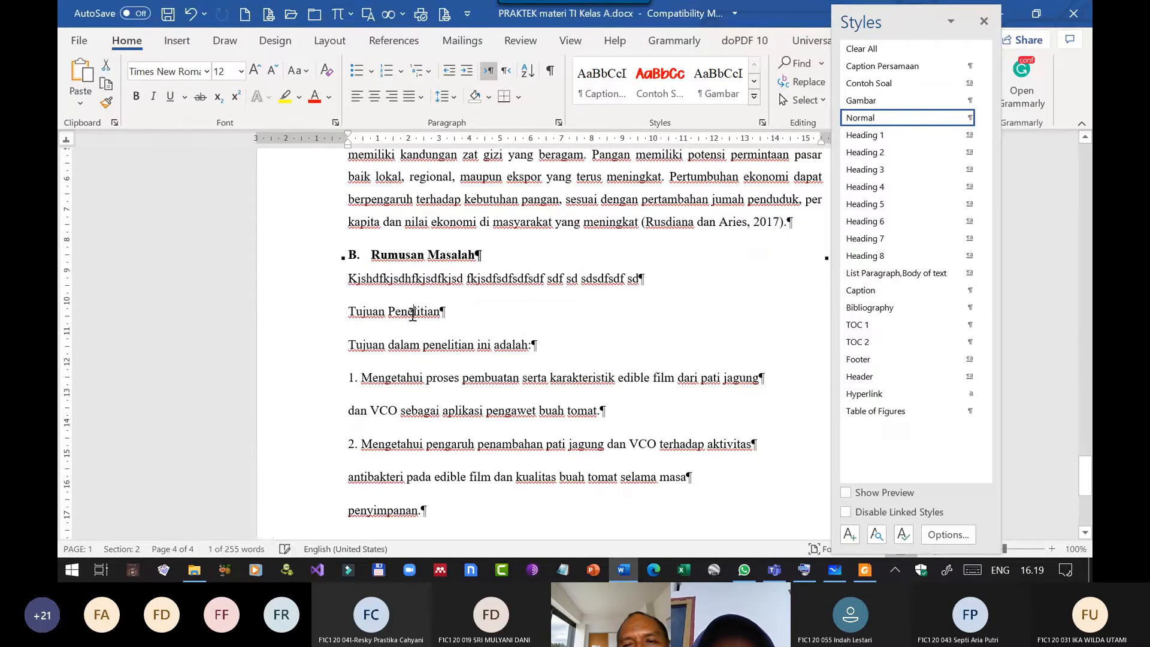
pyautogui.click(890, 157)
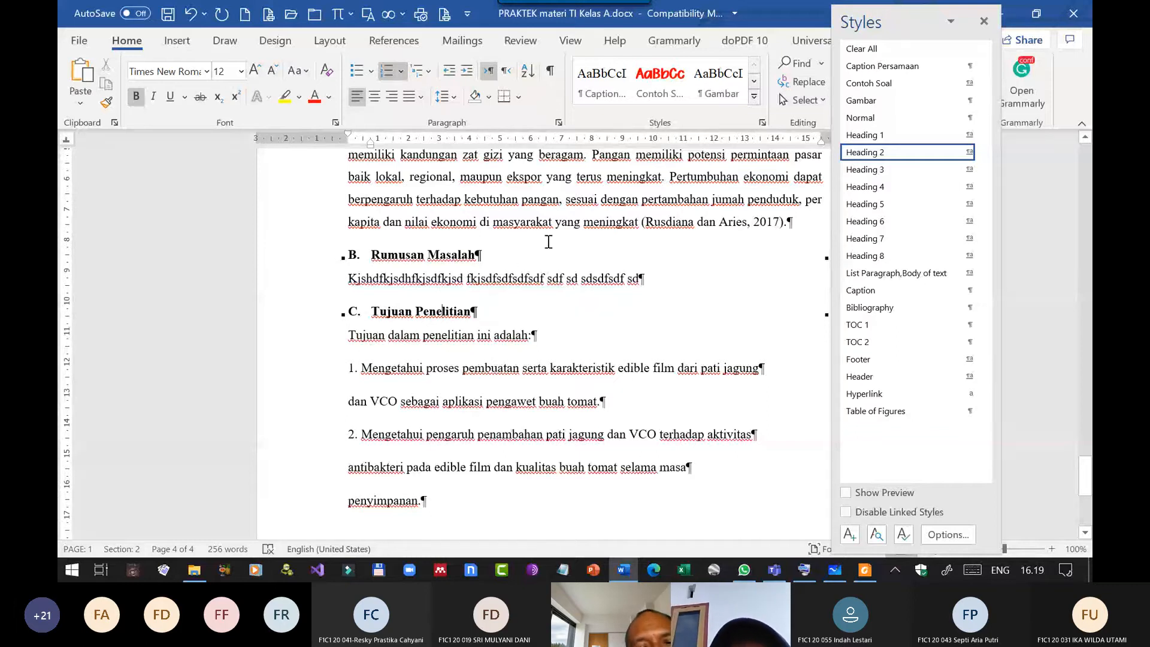
# Insert two Normal filler paragraphs, "dsghjfjhdgfjdhgfsjhdgf" and "dfsdfd", between the Rumusan Masalah text and the Tujuan Penelitian heading.
pyautogui.click(660, 279)
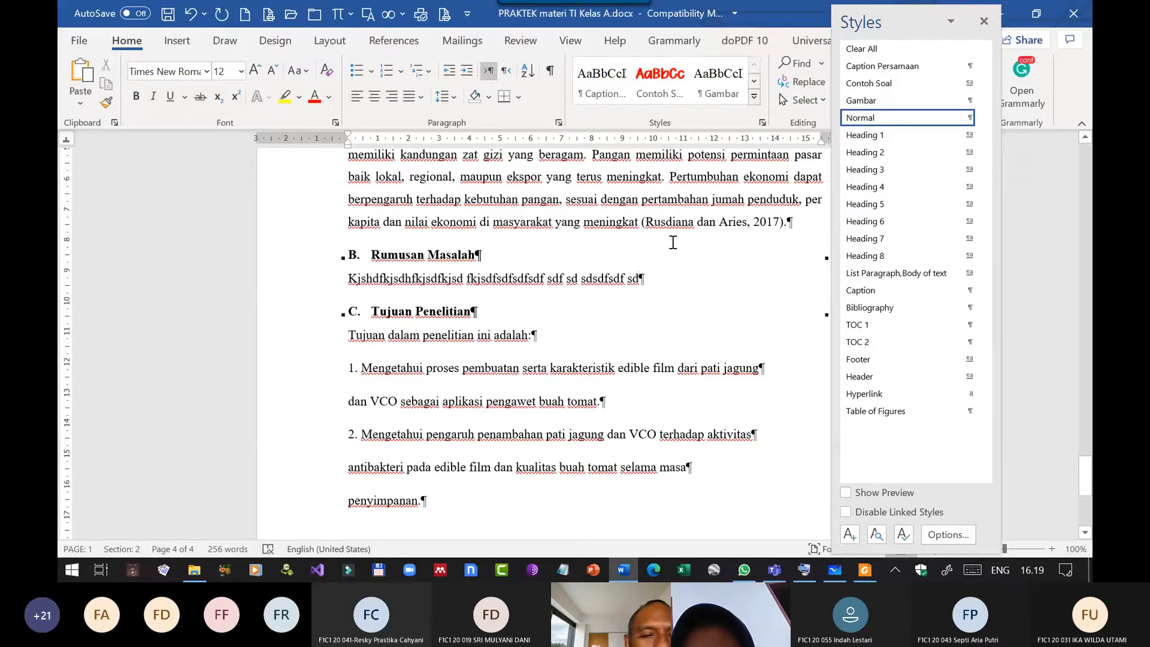
pyautogui.press('Return')
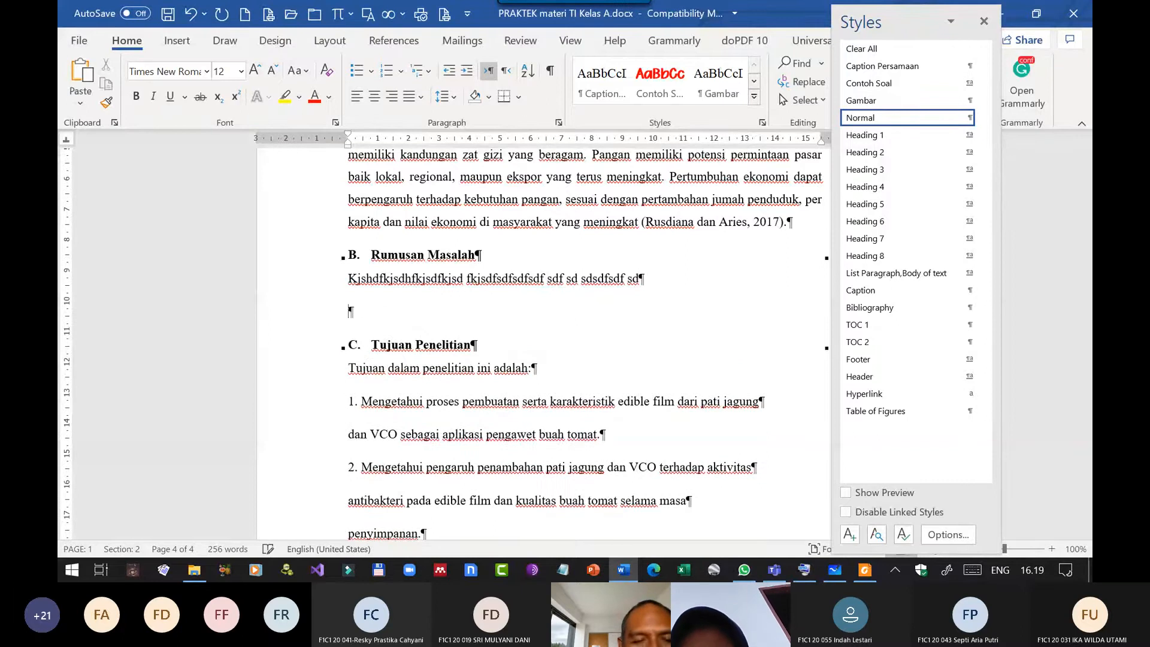
pyautogui.write('dsghjfjhdgfjdhgfsjhdgf')
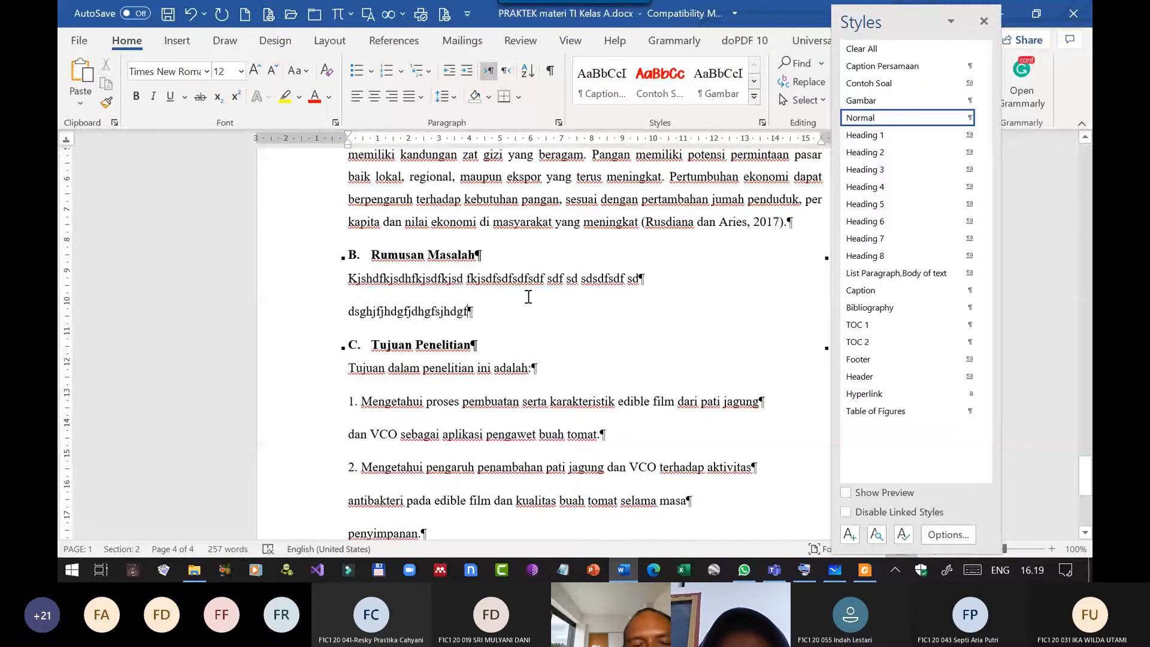
pyautogui.press('Return')
pyautogui.write('dfs')
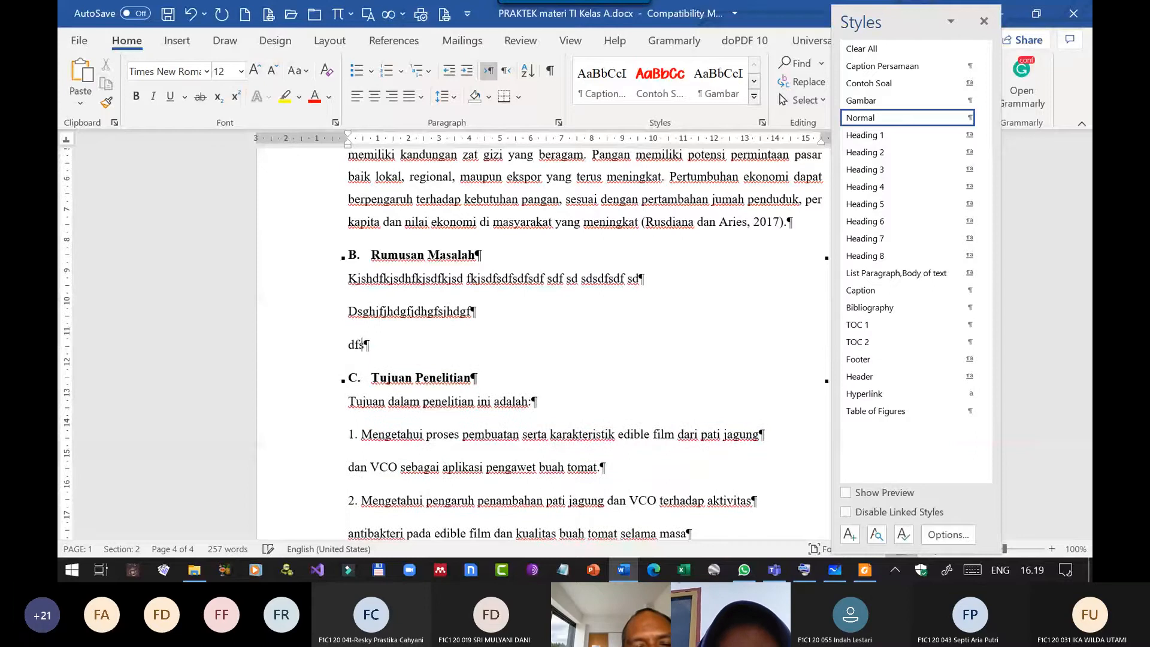
pyautogui.write('dfd')
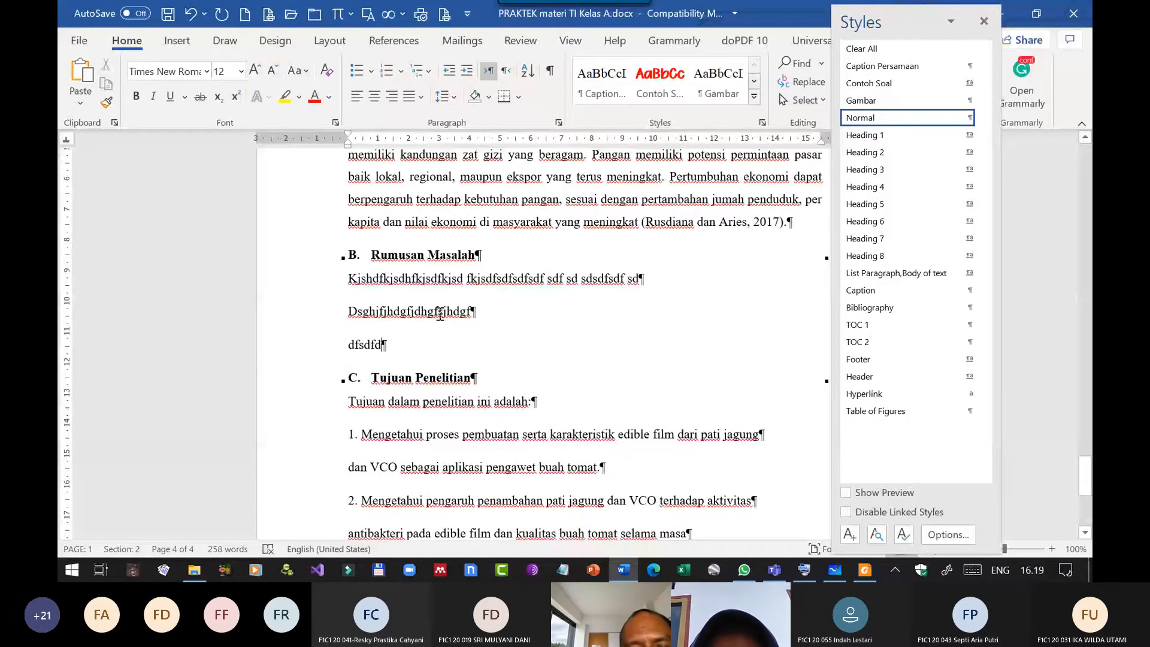
# Try the Heading 1 style on the first new filler paragraph and undo it.
pyautogui.click(440, 313)
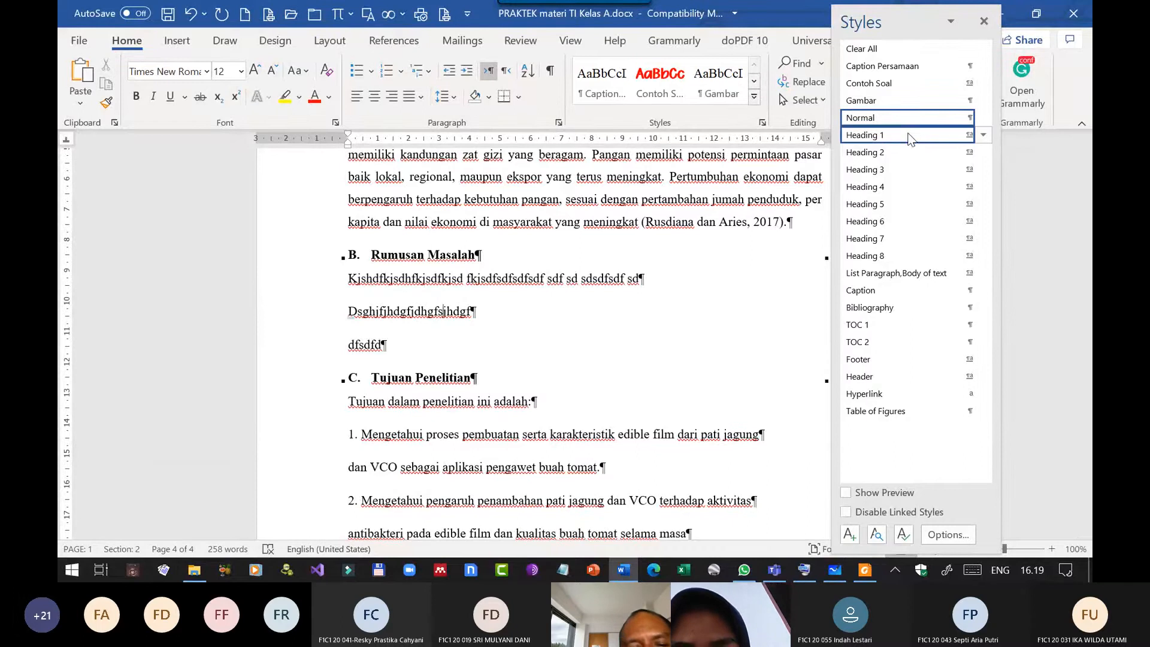
pyautogui.click(887, 135)
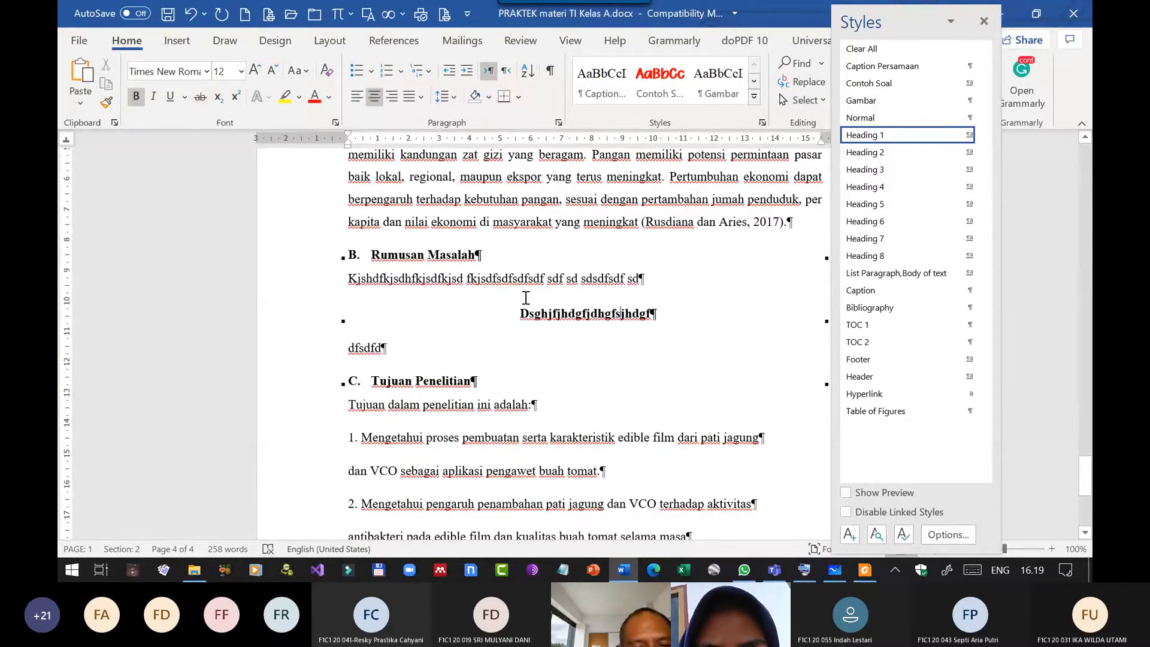
pyautogui.hotkey('ctrl', 'z')
# Add "Slkdfsdf kljlk" before the first new filler paragraph, split its text into words, and apply Heading 2 to it.
pyautogui.click(363, 306)
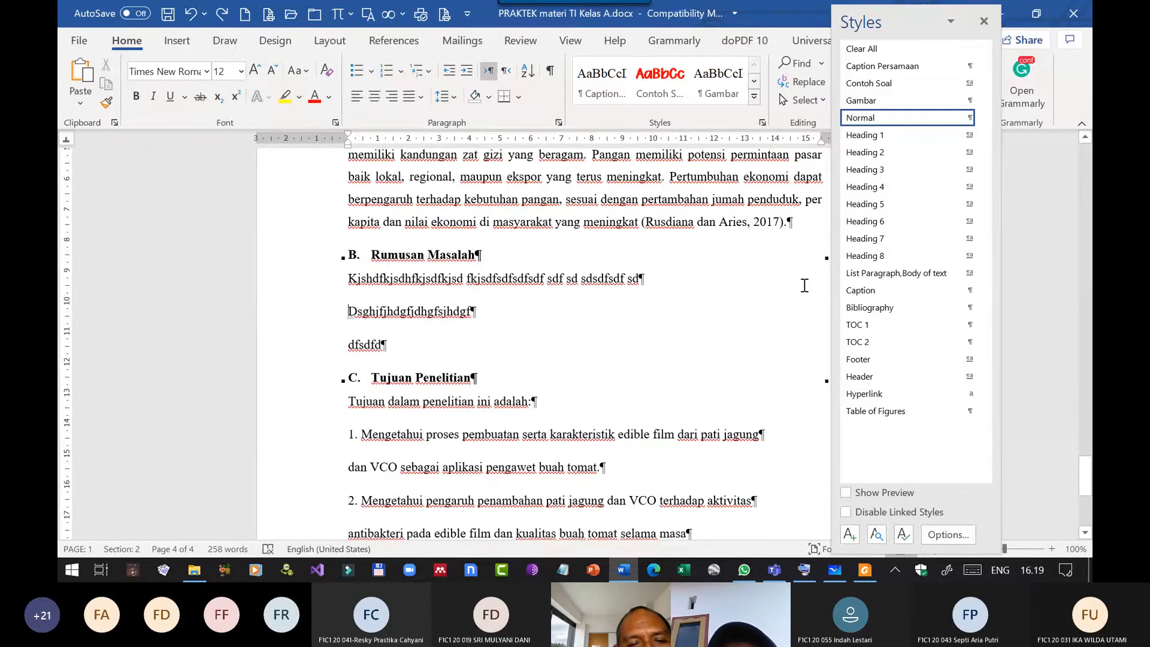
pyautogui.write('Slkdfsdf kljlk')
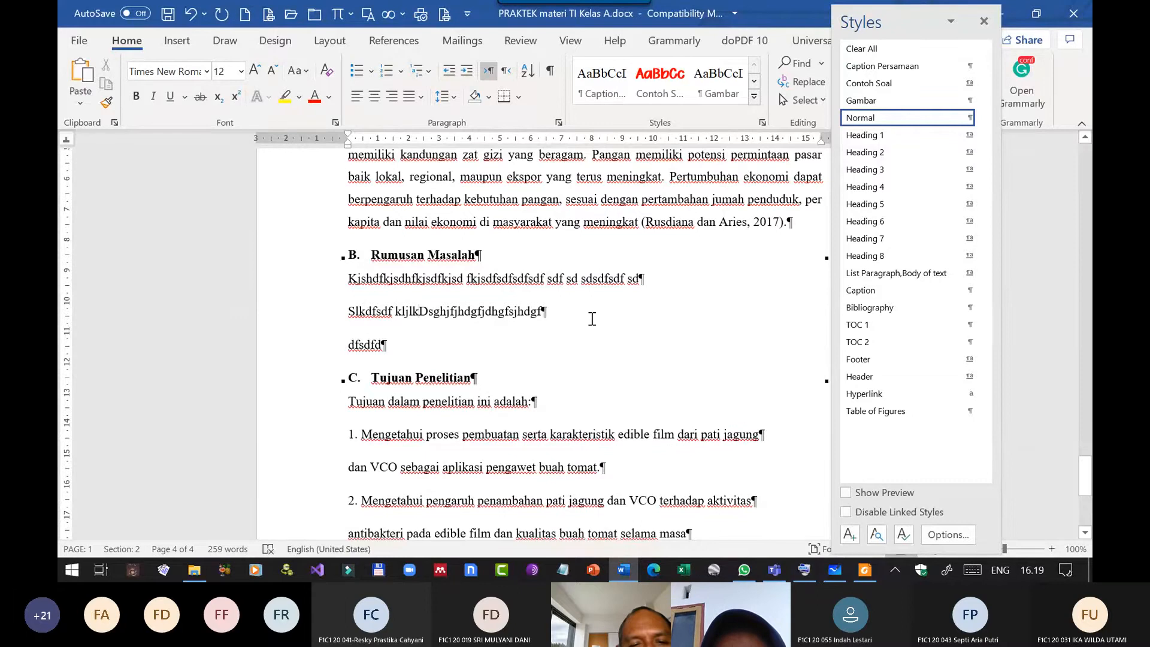
pyautogui.click(451, 312)
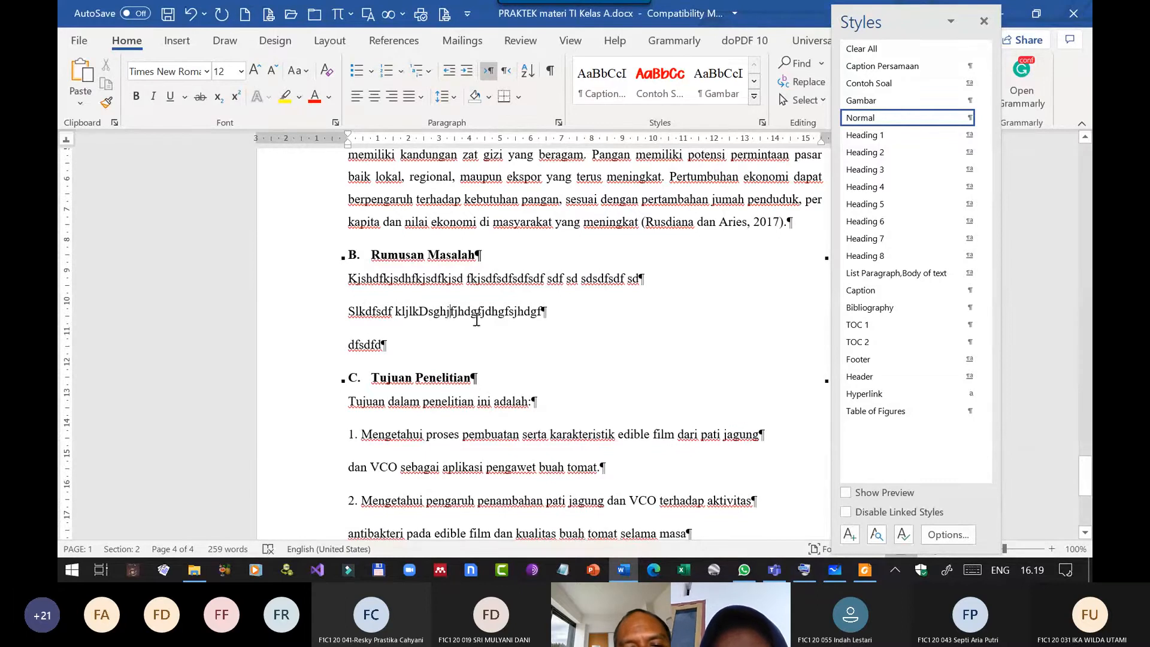
pyautogui.click(422, 312)
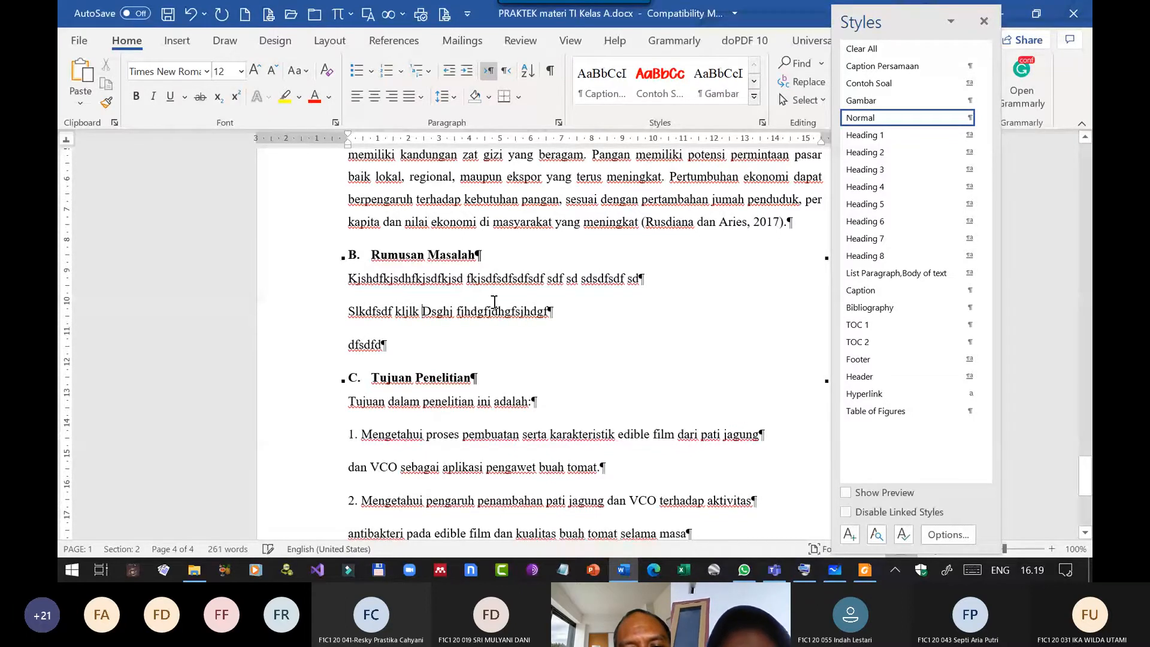
pyautogui.click(499, 312)
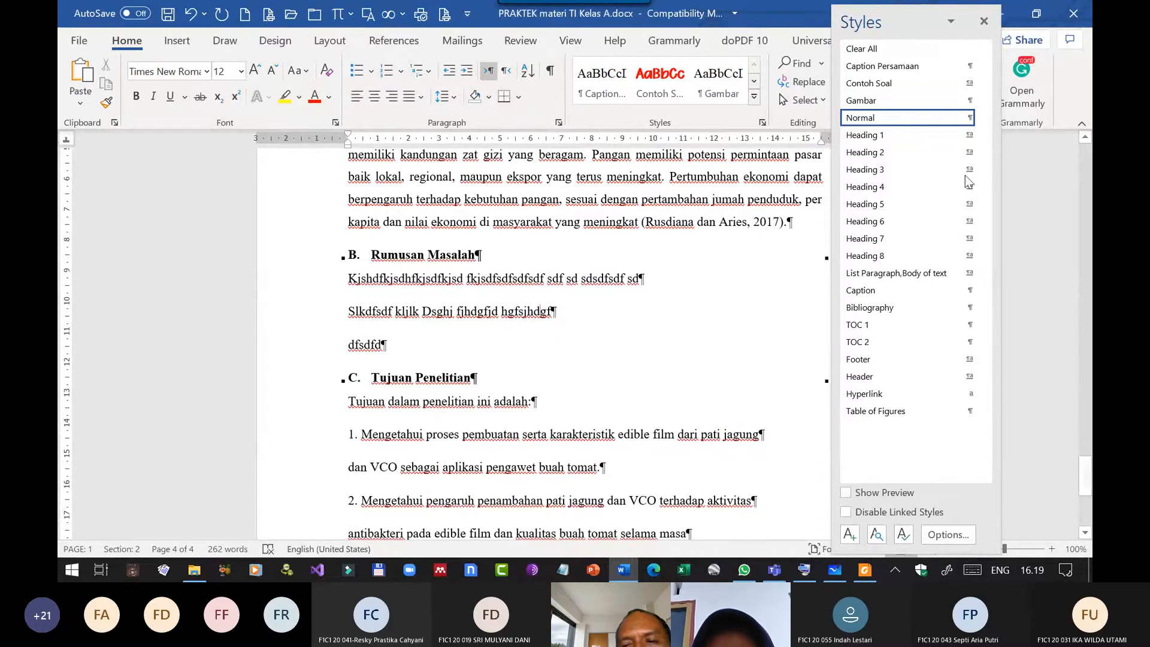
pyautogui.click(898, 152)
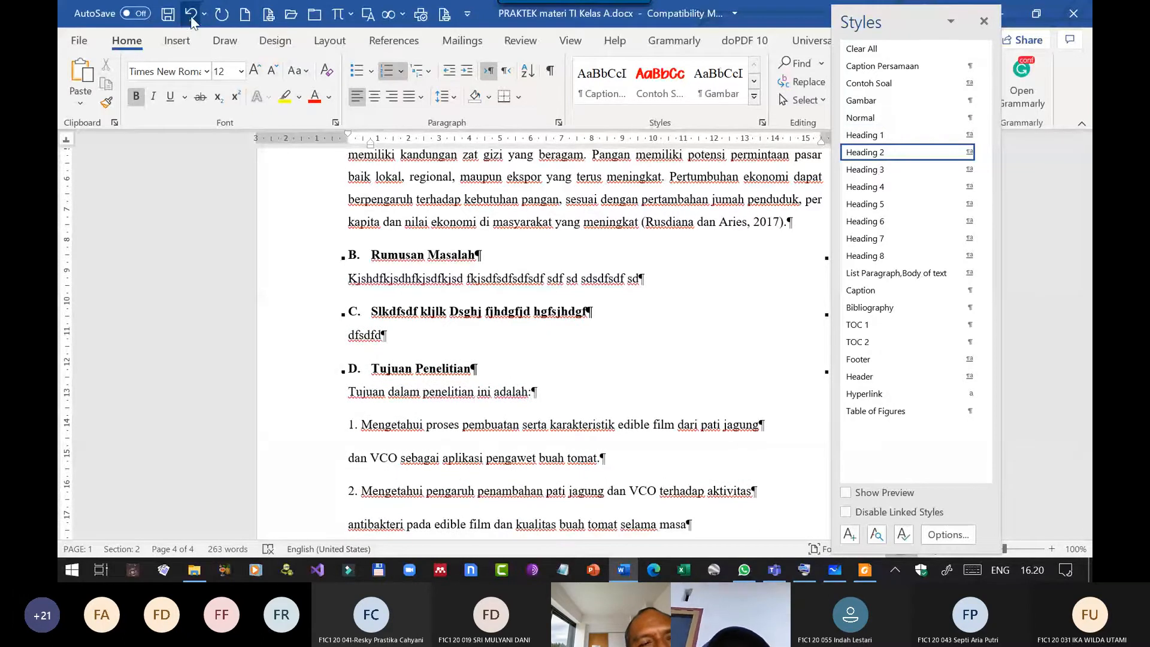
# Delete the filler heading and the "dfsdfd" paragraph above Tujuan Penelitian, and close the Styles list.
pyautogui.moveTo(403, 329); pyautogui.dragTo(379, 322)
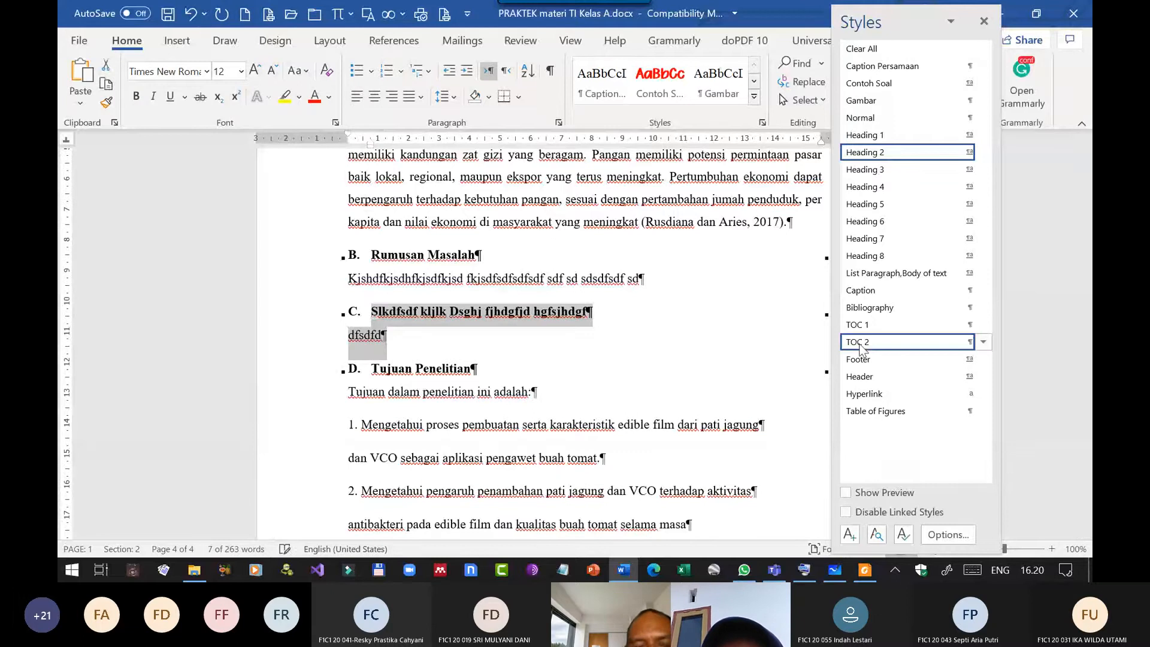
pyautogui.press('Delete')
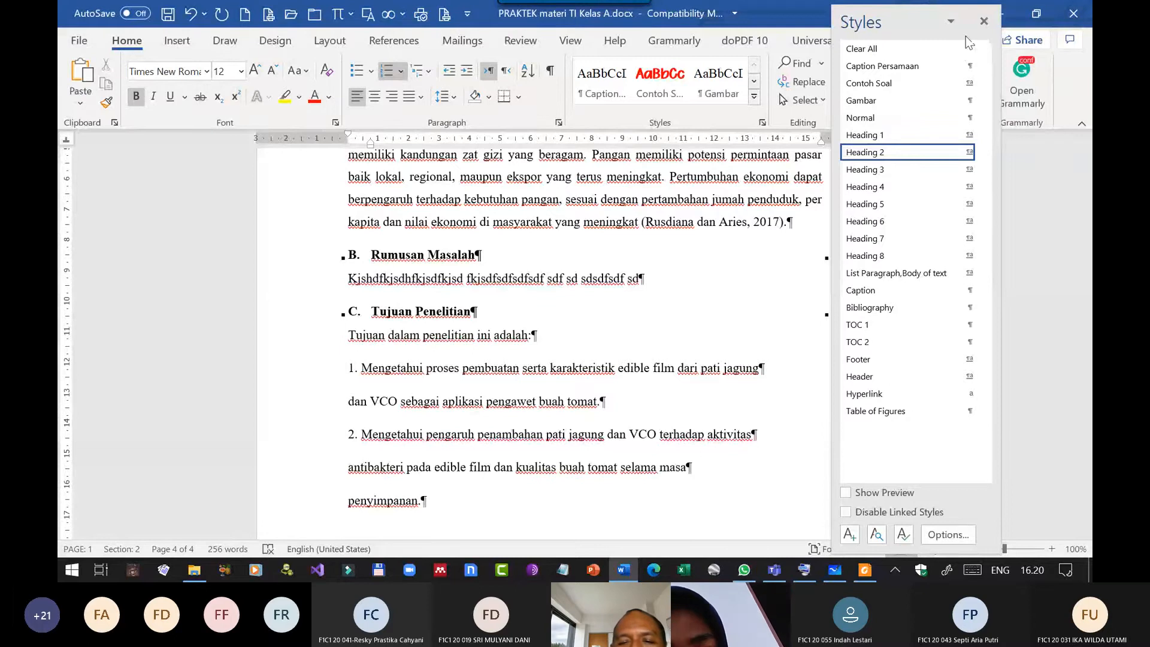
pyautogui.click(983, 21)
# Remove the stray paragraph breaks inside both pasted objectives so that each one forms a single continuous paragraph.
pyautogui.click(761, 366)
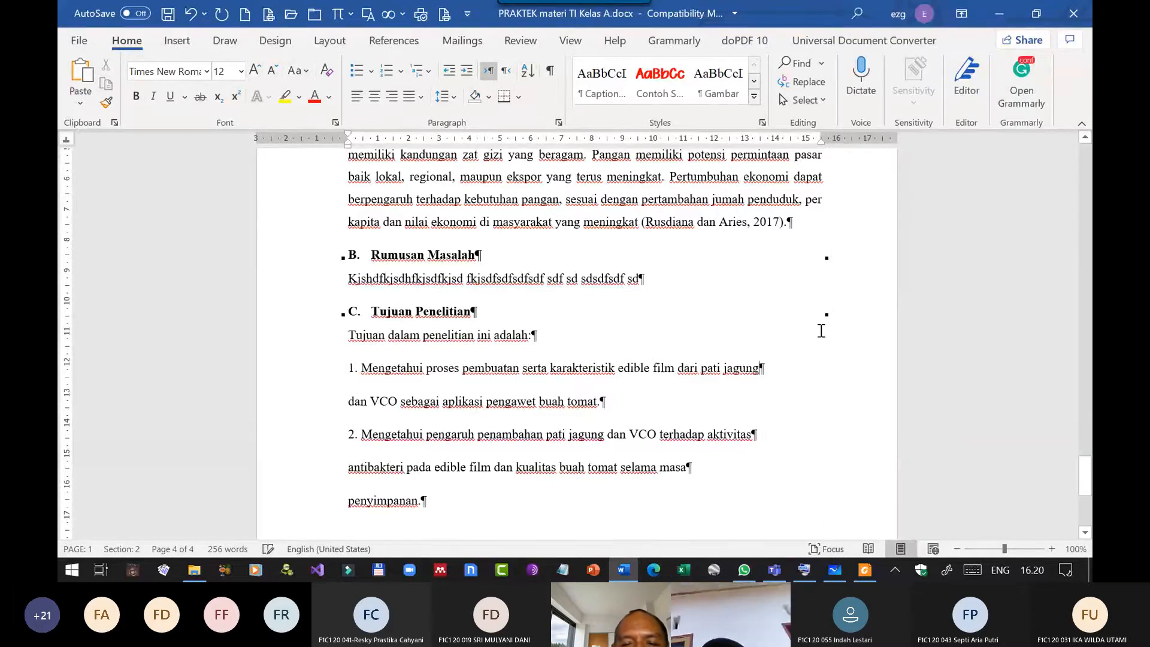
pyautogui.press('Delete')
pyautogui.press('Down')
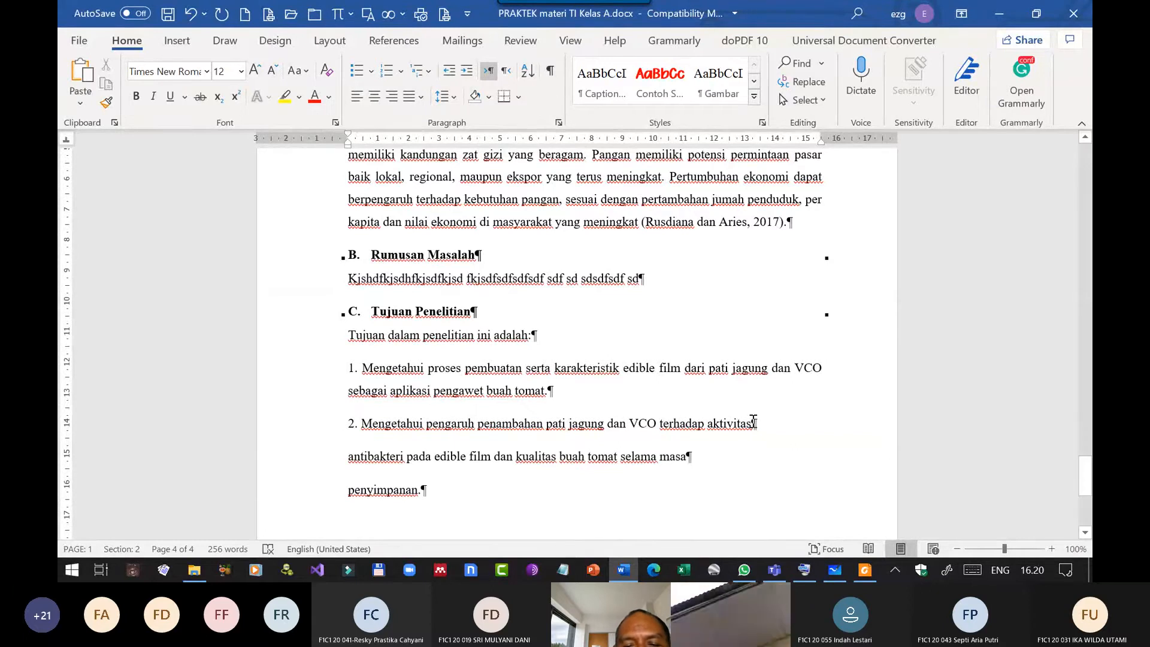
pyautogui.press('Delete')
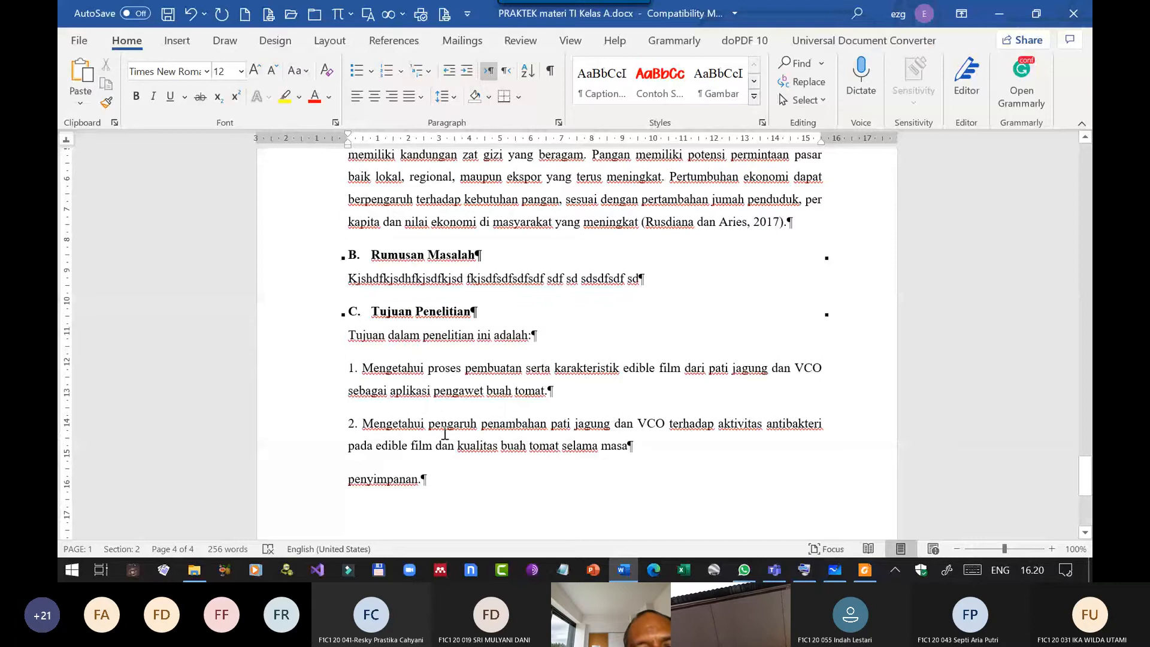
pyautogui.click(629, 443)
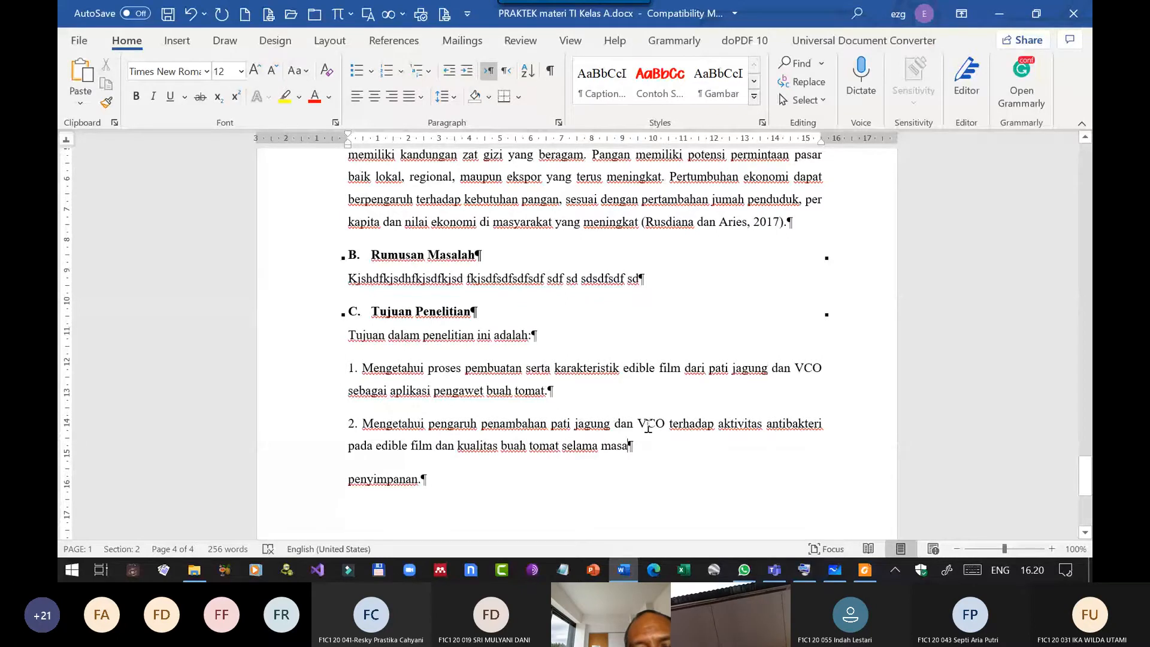
pyautogui.press('Delete')
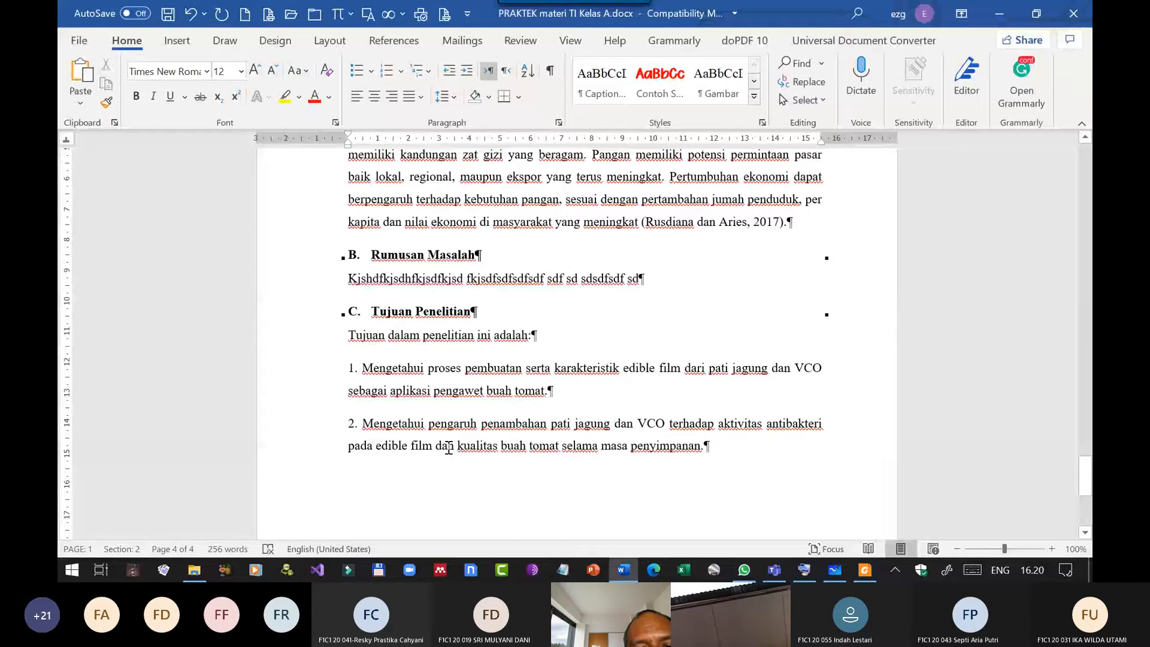
# Turn the two objectives into an automatic 1., 2., 3. style list, aligning the numbers with the margin and the text at about 0.75 cm.
pyautogui.moveTo(448, 447); pyautogui.dragTo(450, 378)
pyautogui.click(445, 372)
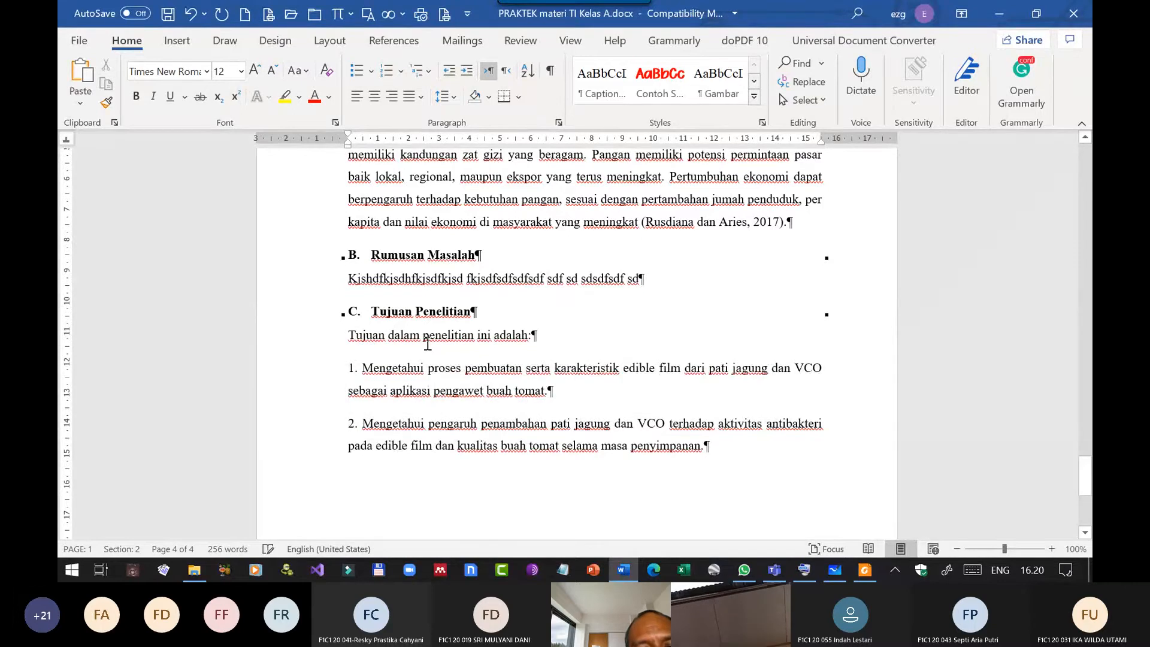
pyautogui.moveTo(500, 446); pyautogui.dragTo(465, 367)
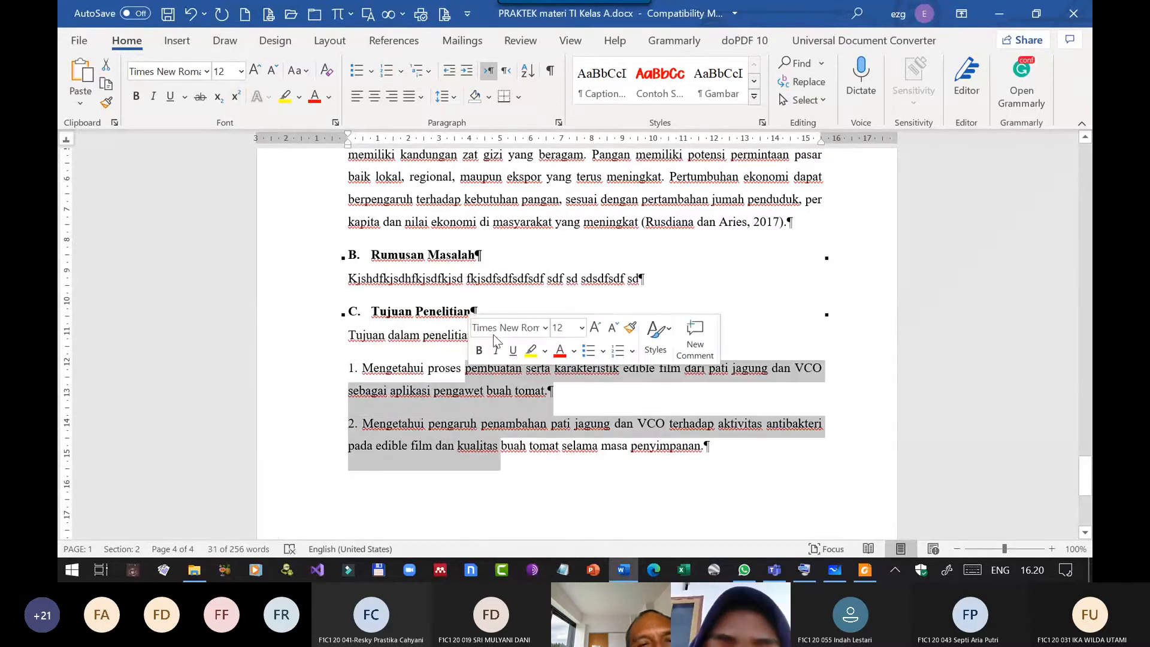
pyautogui.click(402, 72)
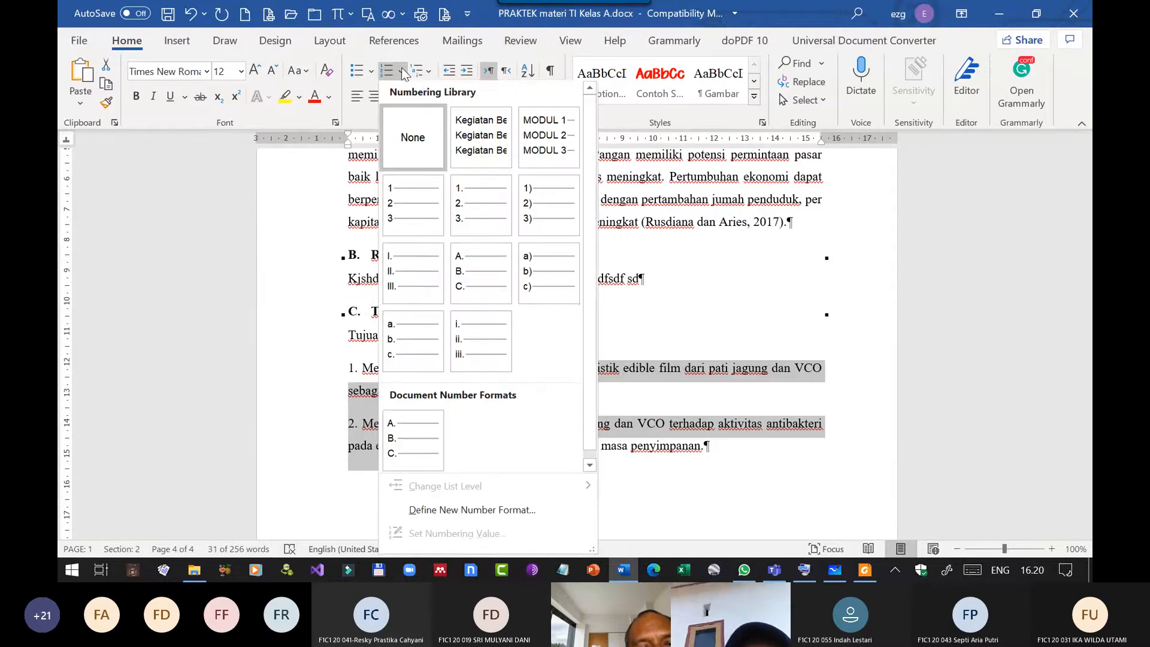
pyautogui.click(469, 207)
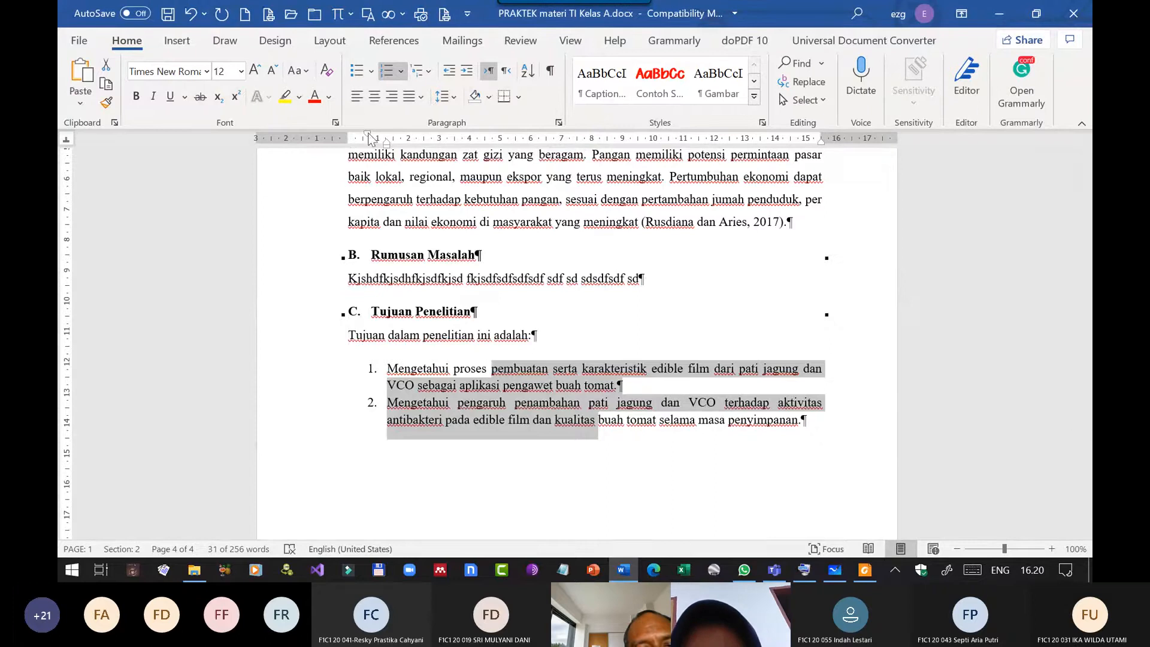
pyautogui.moveTo(367, 135)
pyautogui.mouseDown()
pyautogui.moveTo(347, 136)
pyautogui.moveTo(386, 144)
pyautogui.moveTo(370, 145)
pyautogui.mouseUp()
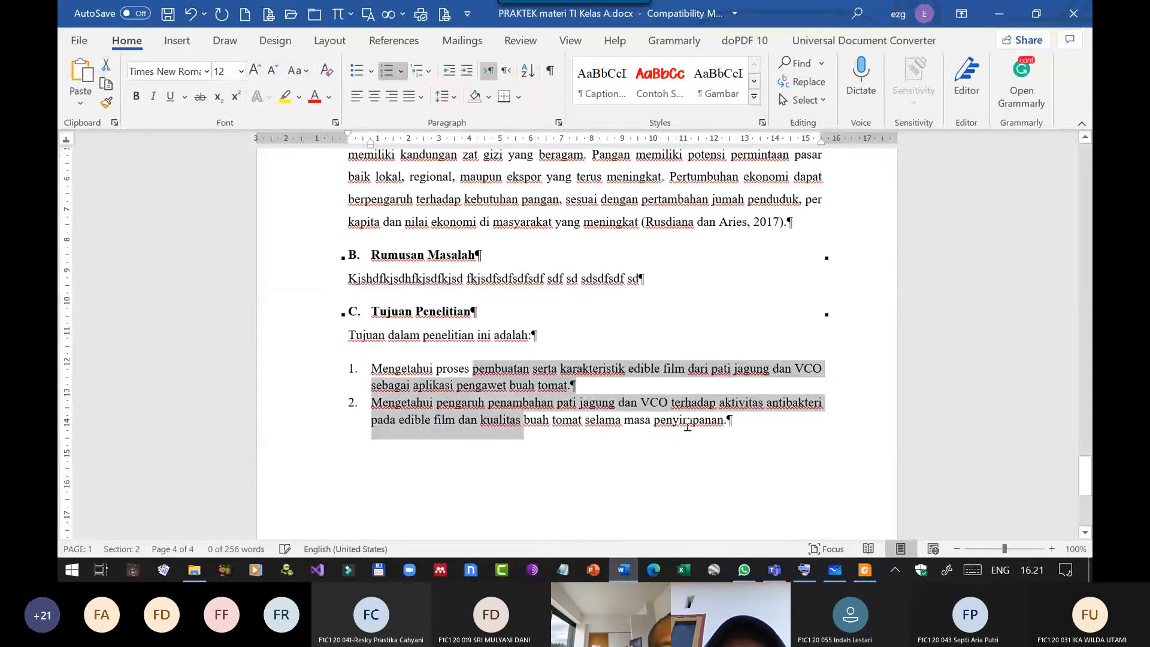
# Review the finished Bab 1 page and its numbered objectives, and examine the layout of all the document's pages at reduced zoom.
pyautogui.click(752, 420)
pyautogui.scroll(3, 615, 388)
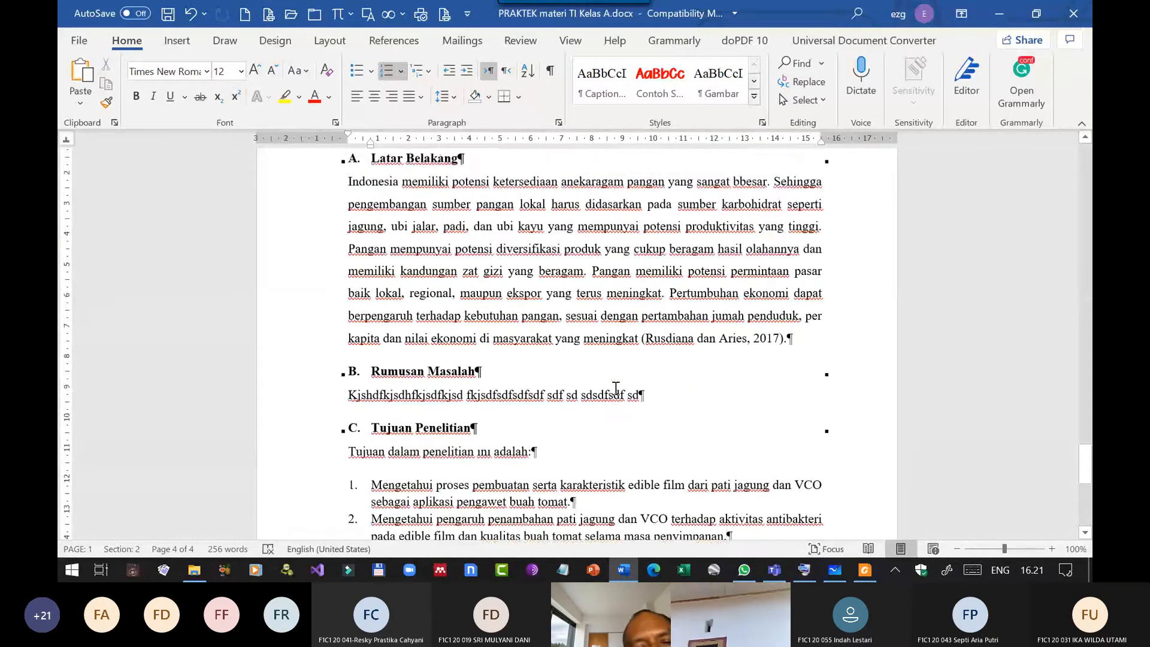
pyautogui.scroll(6, 618, 385)
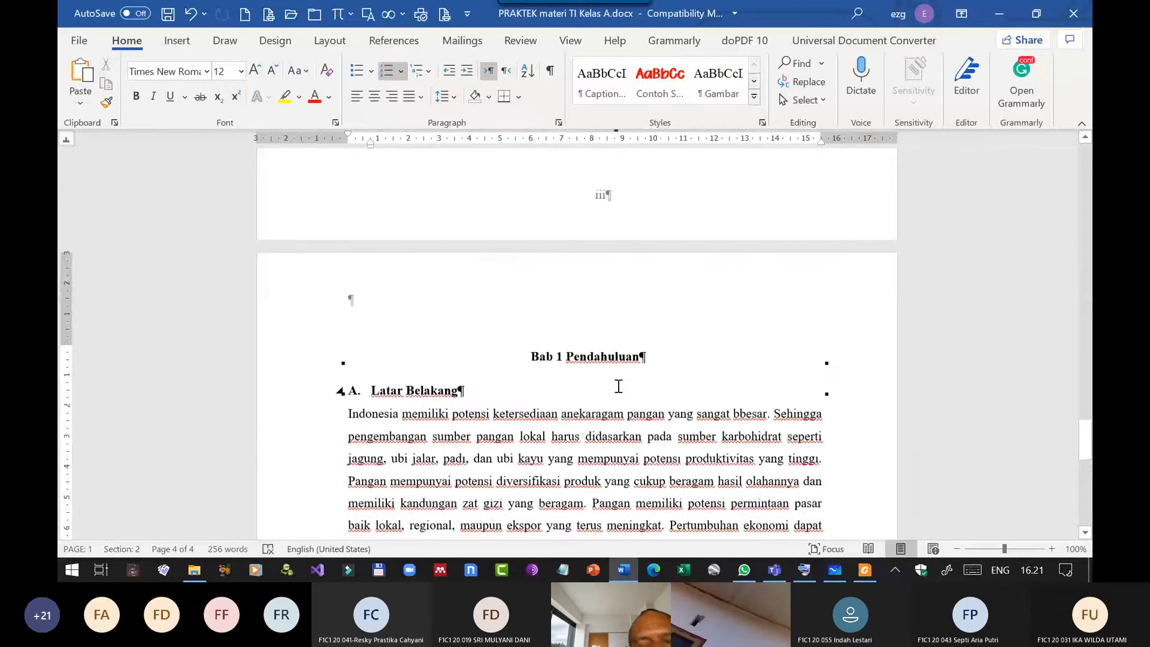
pyautogui.scroll(-15, 619, 386)
pyautogui.scroll(9, 622, 380)
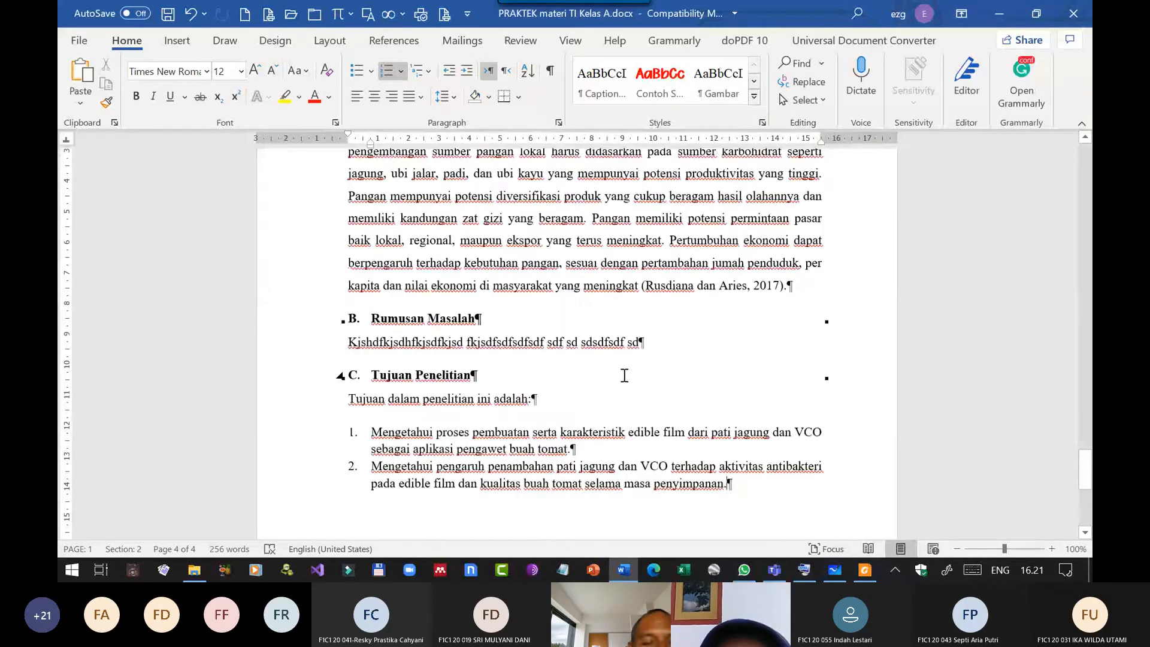
pyautogui.scroll(-6, 623, 375)
pyautogui.scroll(-4, 616, 398)
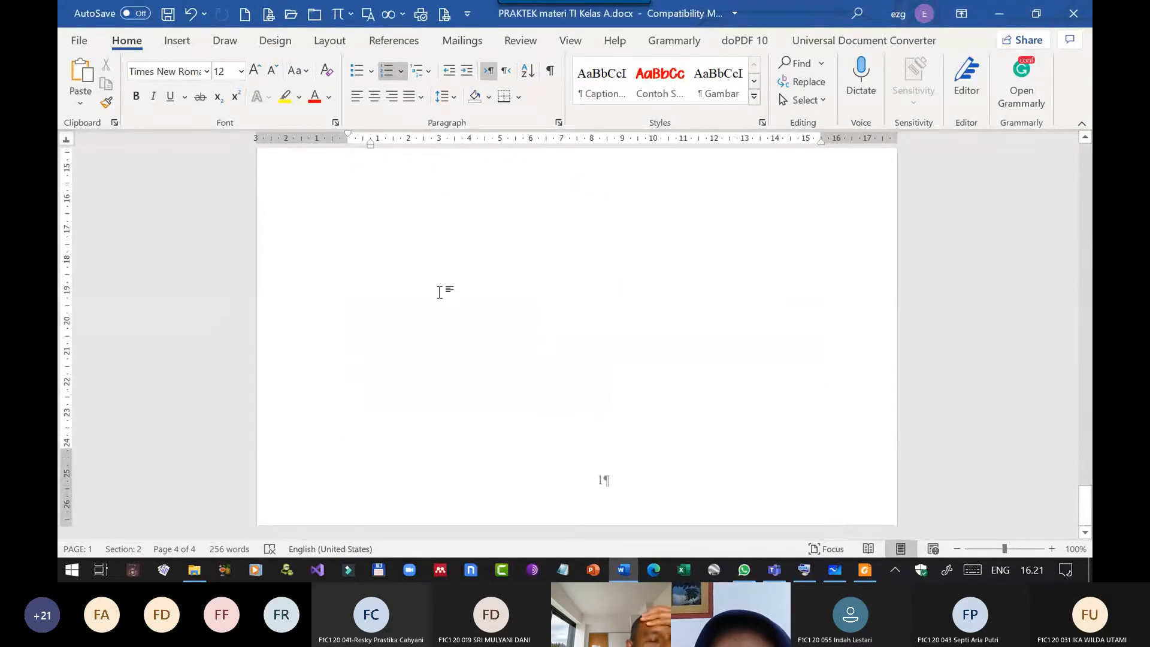
pyautogui.scroll(6, 442, 288)
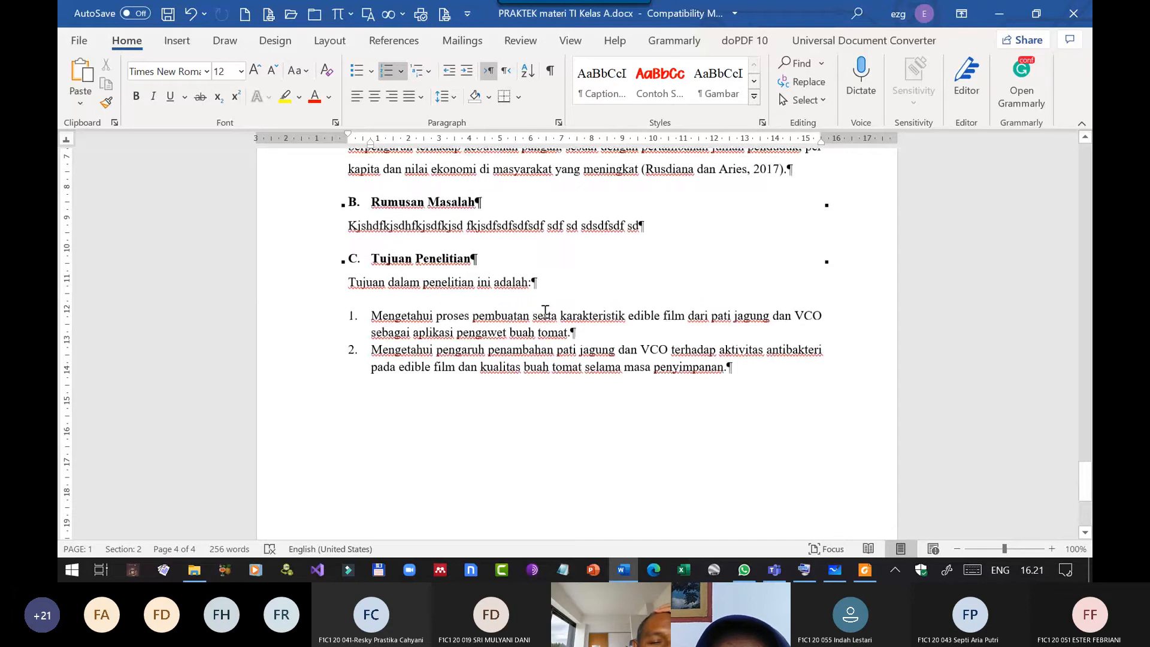
pyautogui.scroll(-6, 512, 338)
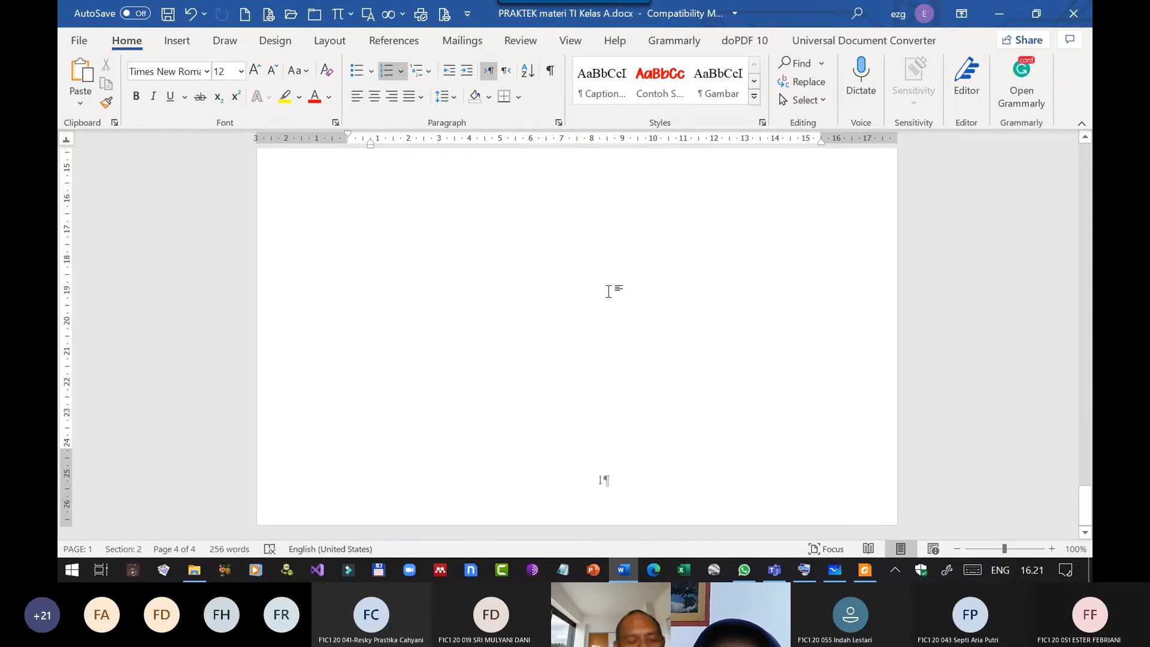
pyautogui.scroll(-6, 587, 304)
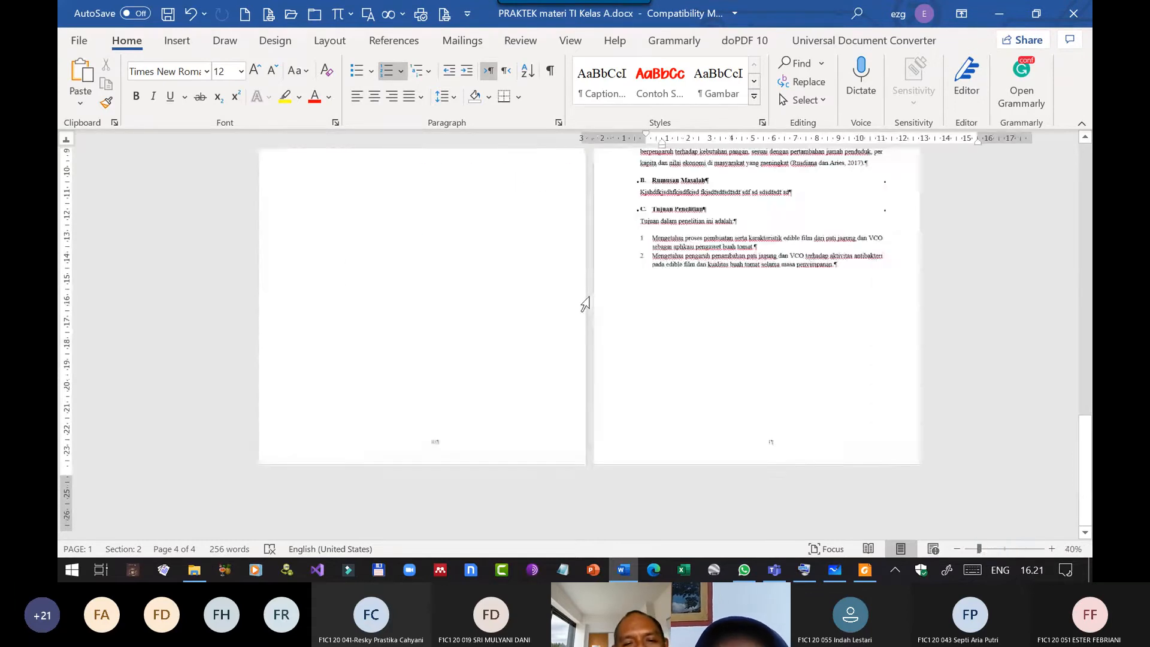
pyautogui.scroll(-3, 586, 304)
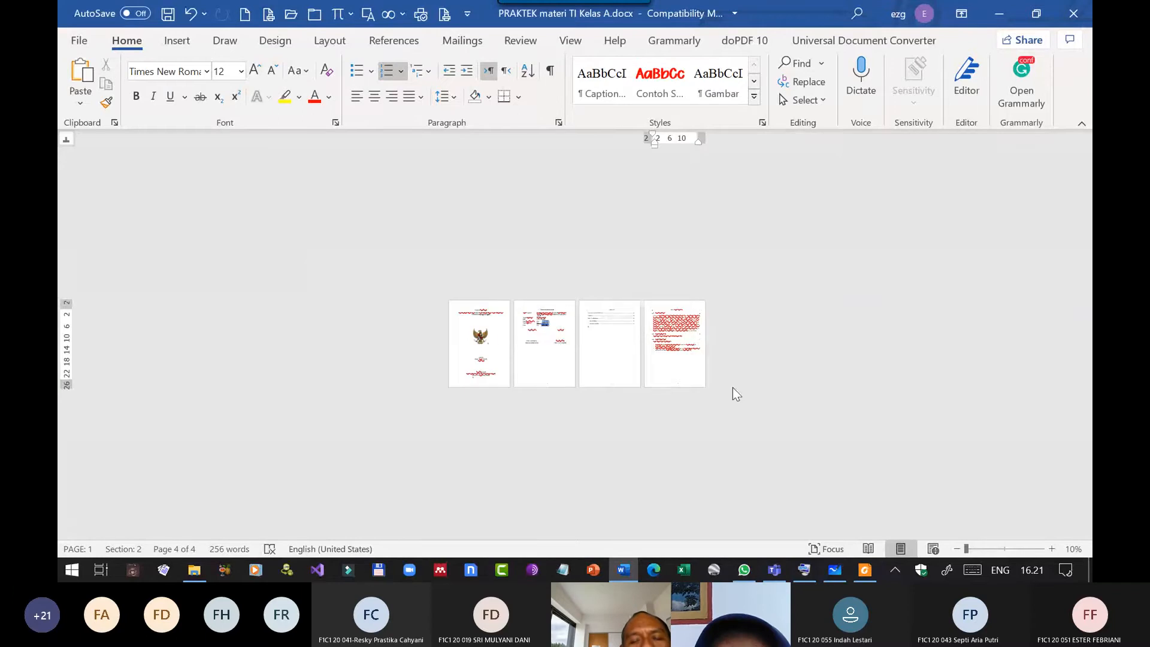
pyautogui.scroll(3, 709, 337)
pyautogui.scroll(1, 711, 338)
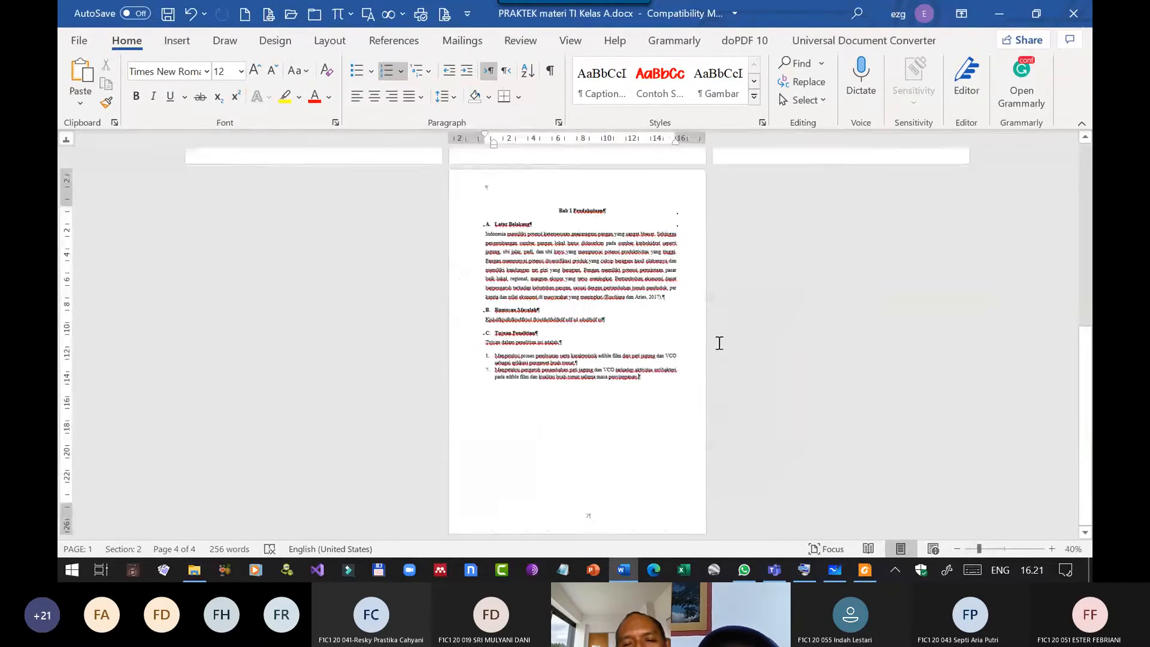
pyautogui.scroll(-3, 724, 339)
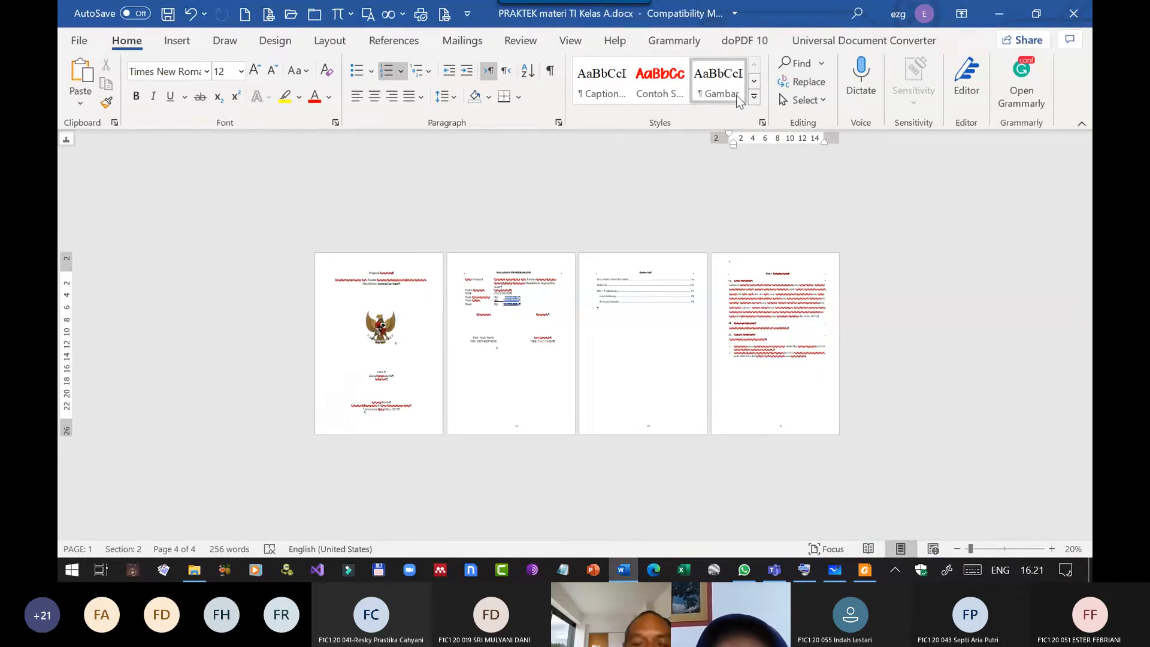
pyautogui.scroll(3, 764, 313)
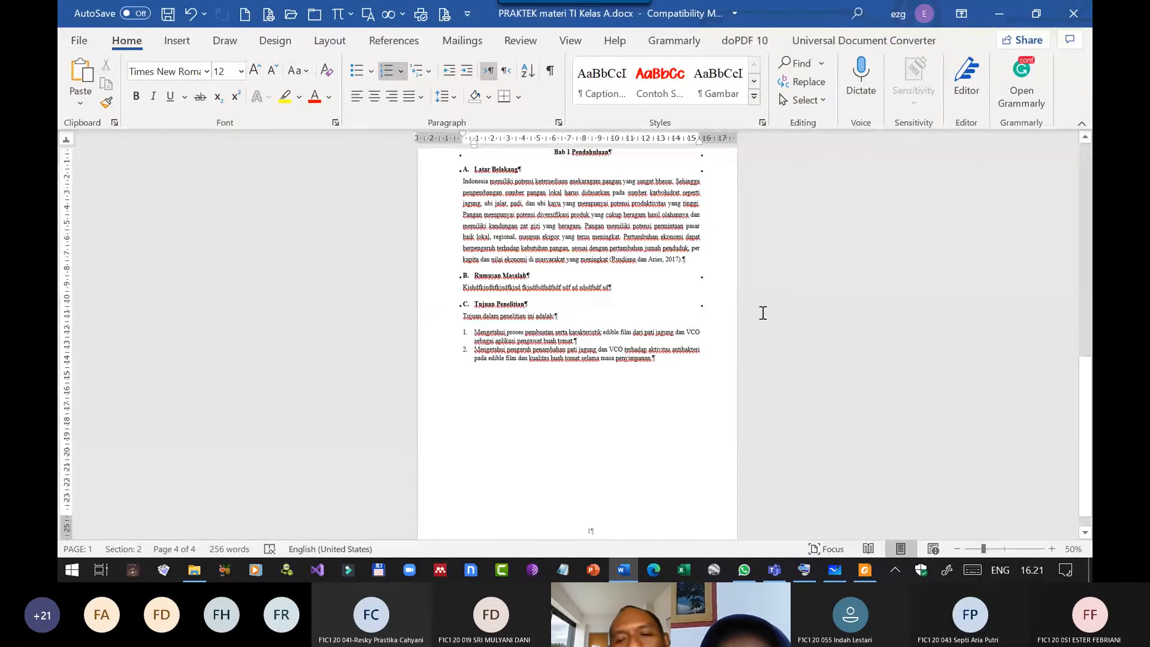
pyautogui.scroll(2, 765, 313)
pyautogui.scroll(-1, 650, 334)
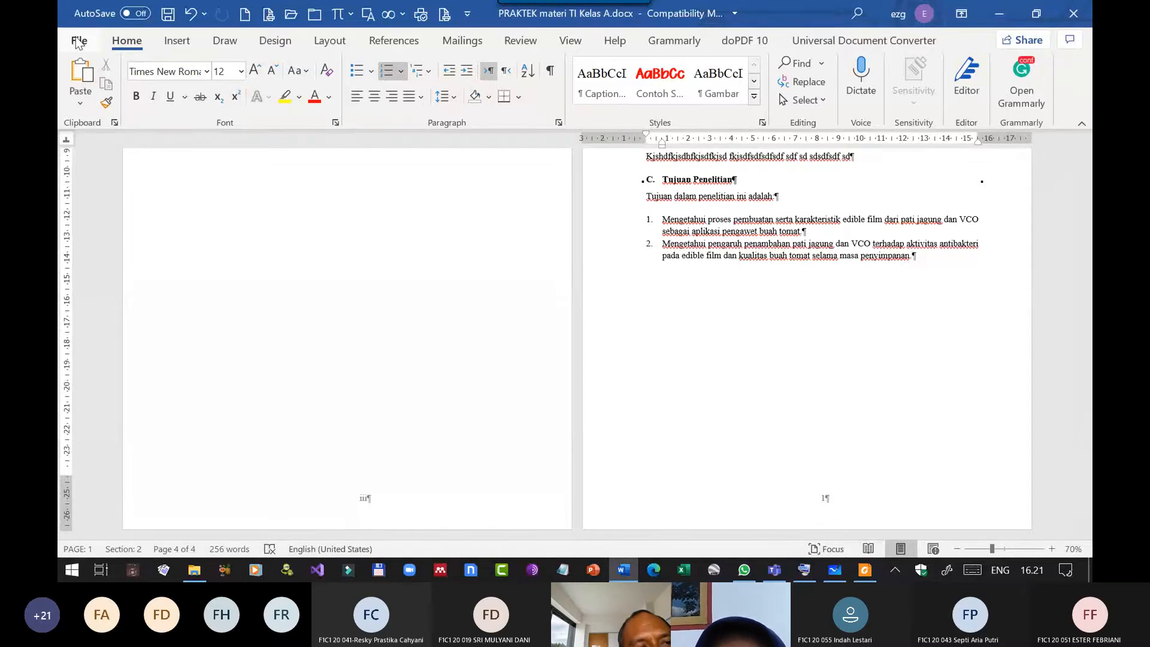
# Turn off the always-shown paragraph marks in Word's display options and confirm the change.
pyautogui.click(76, 43)
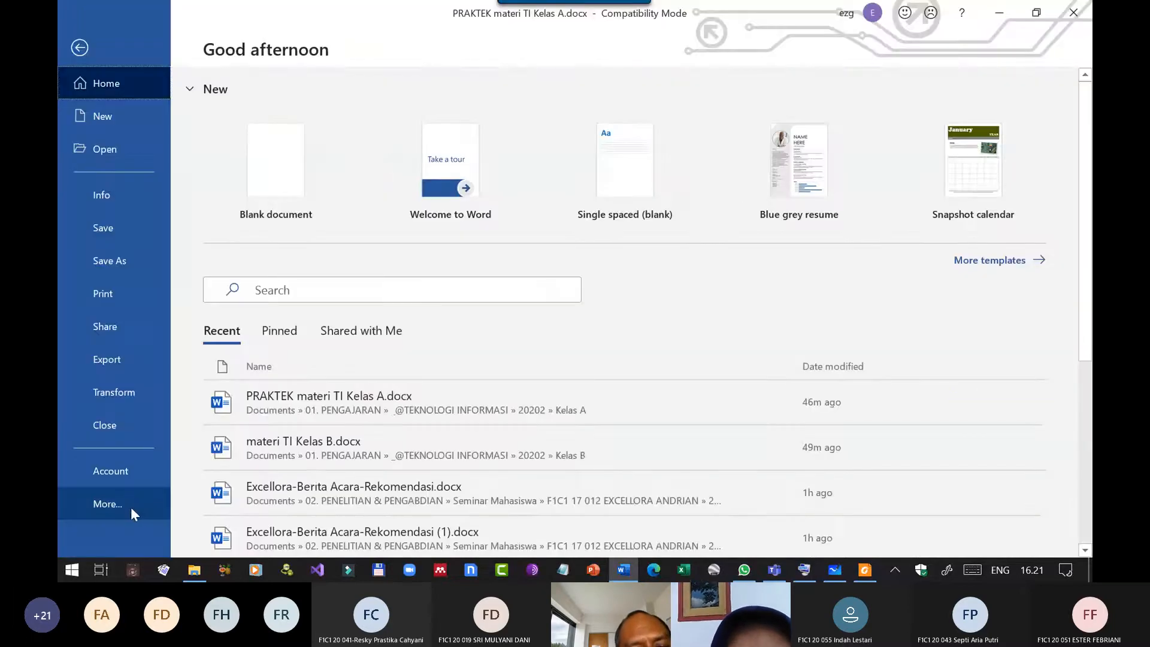
pyautogui.click(128, 496)
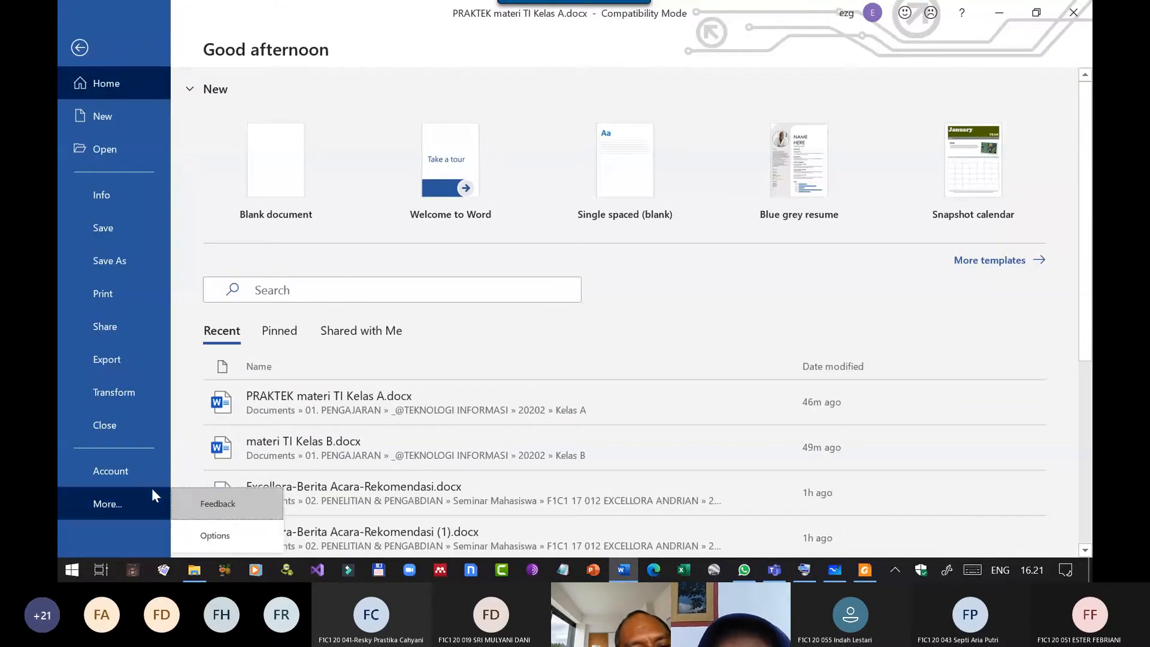
pyautogui.click(222, 536)
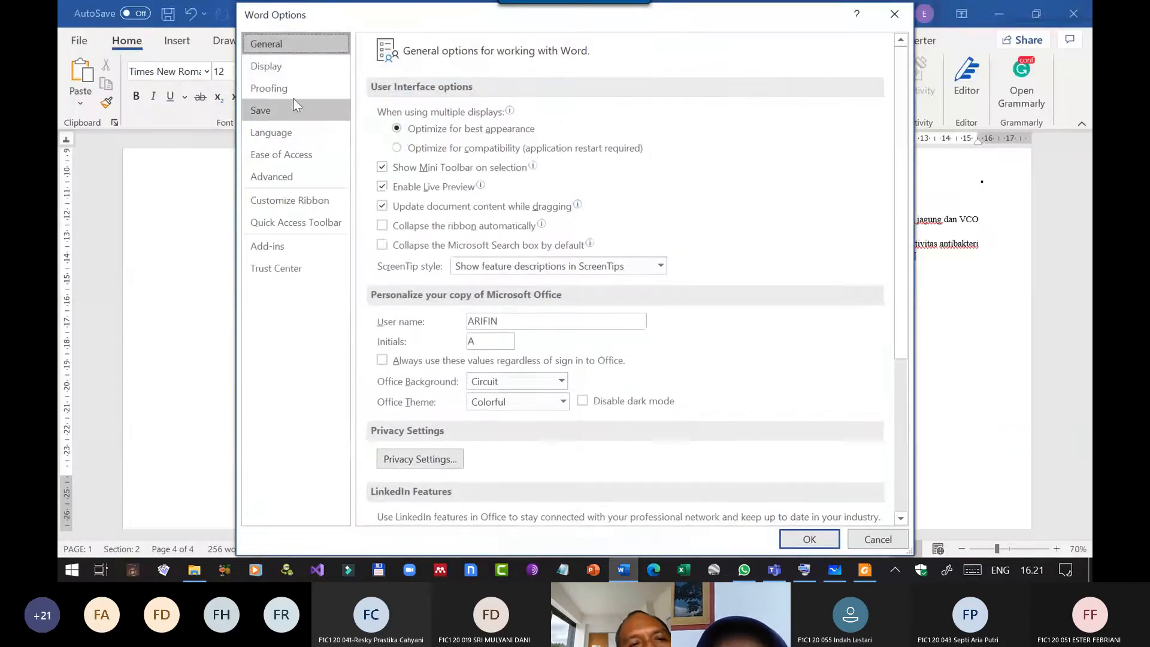
pyautogui.click(275, 67)
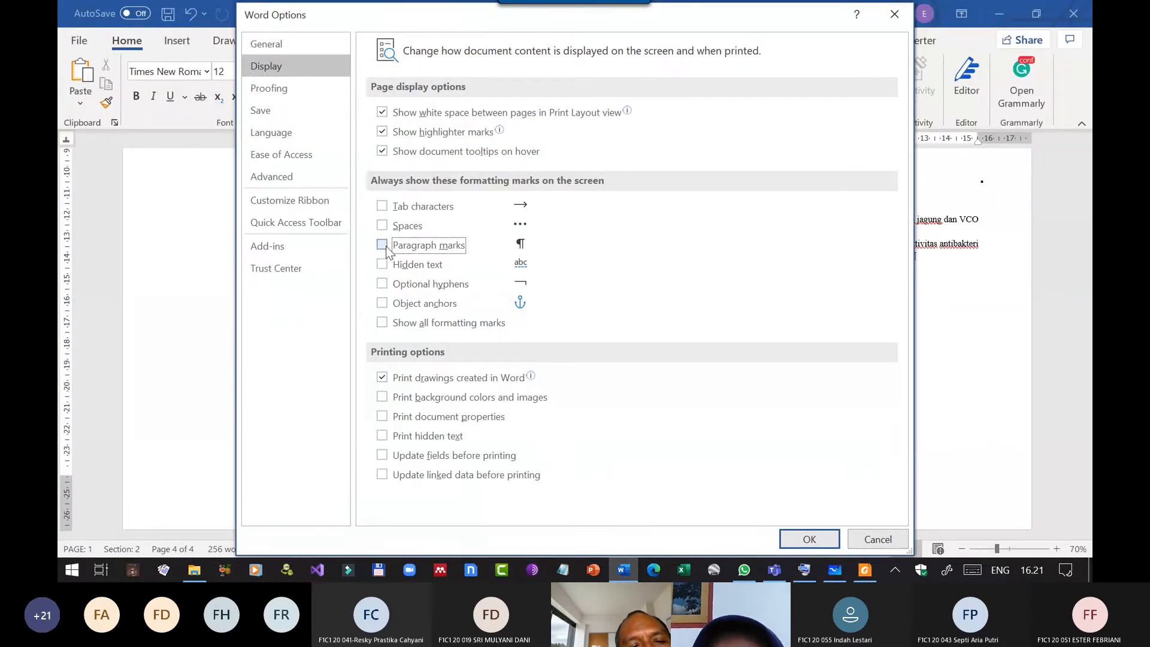
pyautogui.click(386, 246)
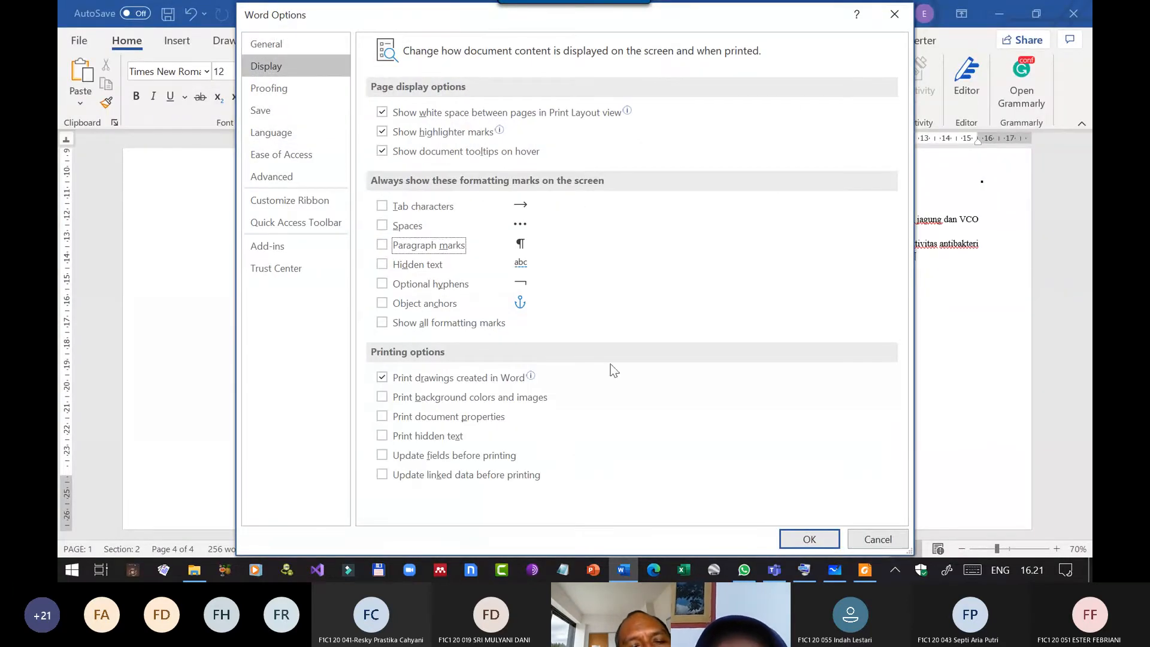
pyautogui.click(832, 536)
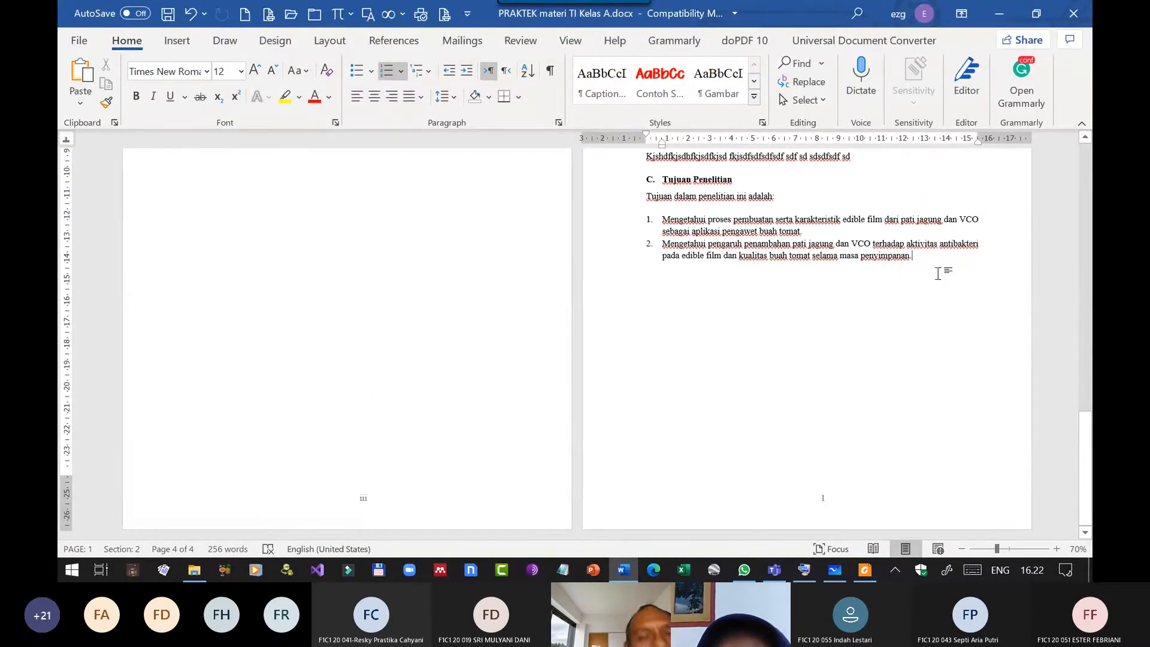
# Insert a Next Page section break at the end of the second objective under Tujuan Penelitian.
pyautogui.click(327, 41)
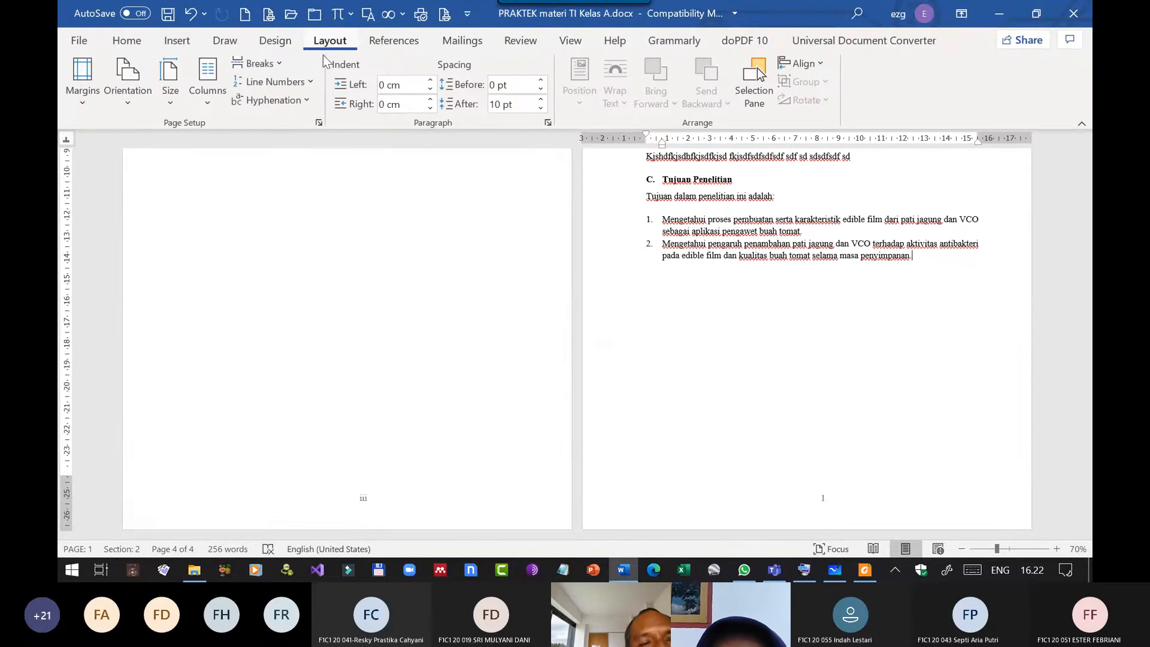
pyautogui.click(263, 62)
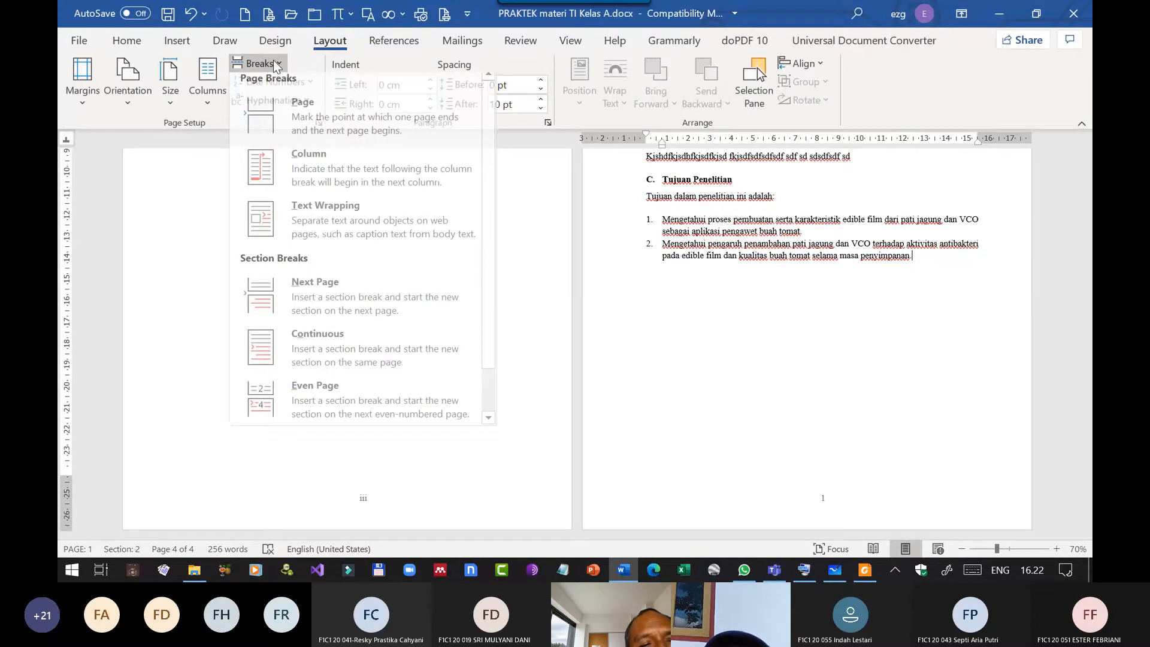
pyautogui.click(304, 300)
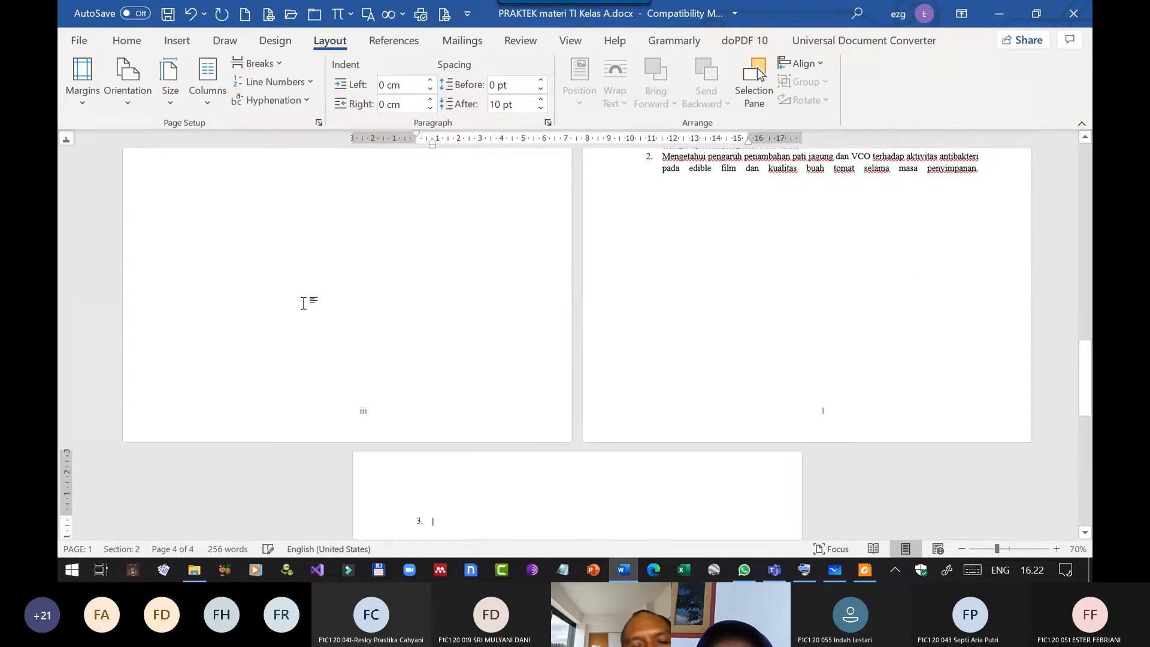
pyautogui.scroll(-2, 516, 430)
pyautogui.scroll(-2, 515, 430)
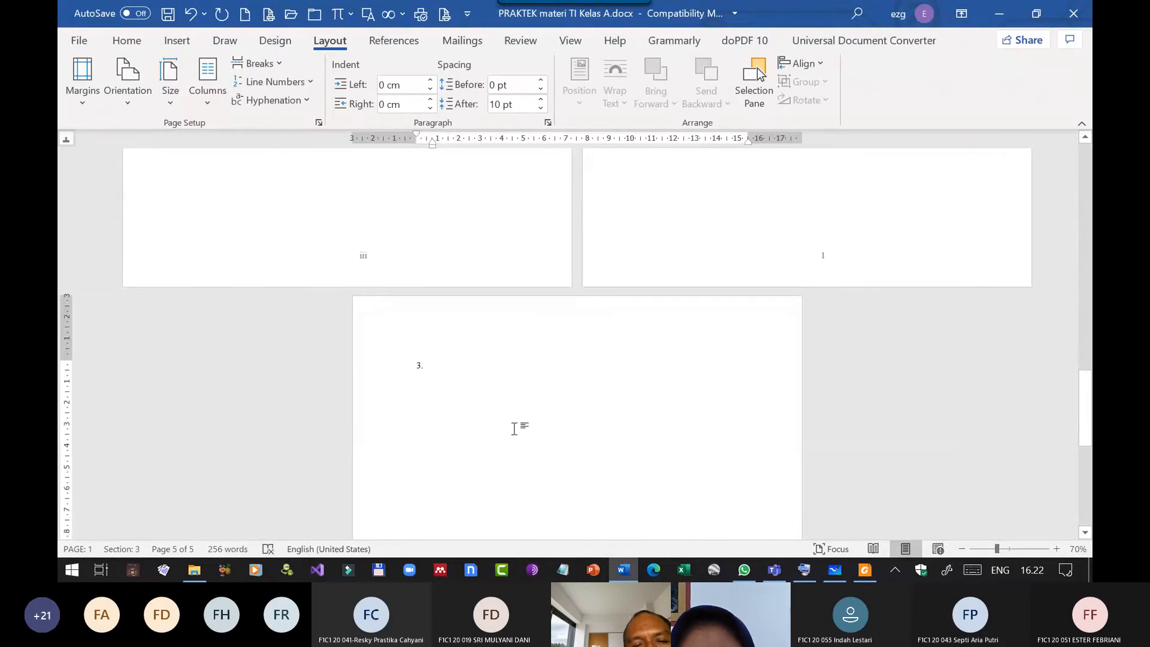
pyautogui.click(126, 40)
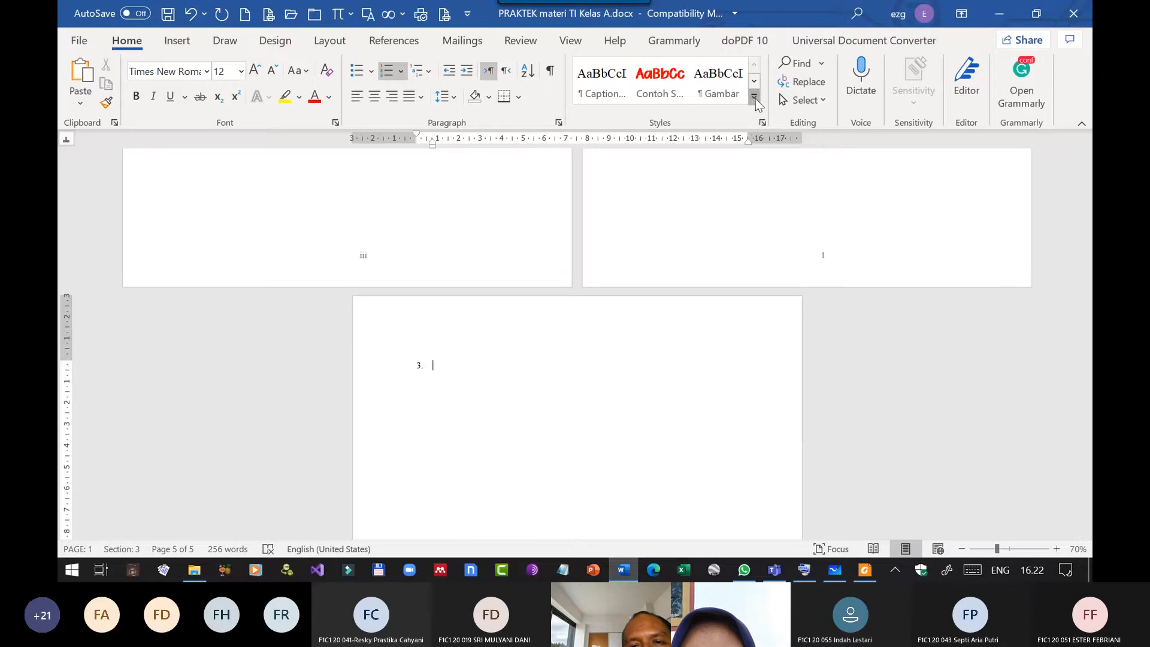
pyautogui.click(754, 96)
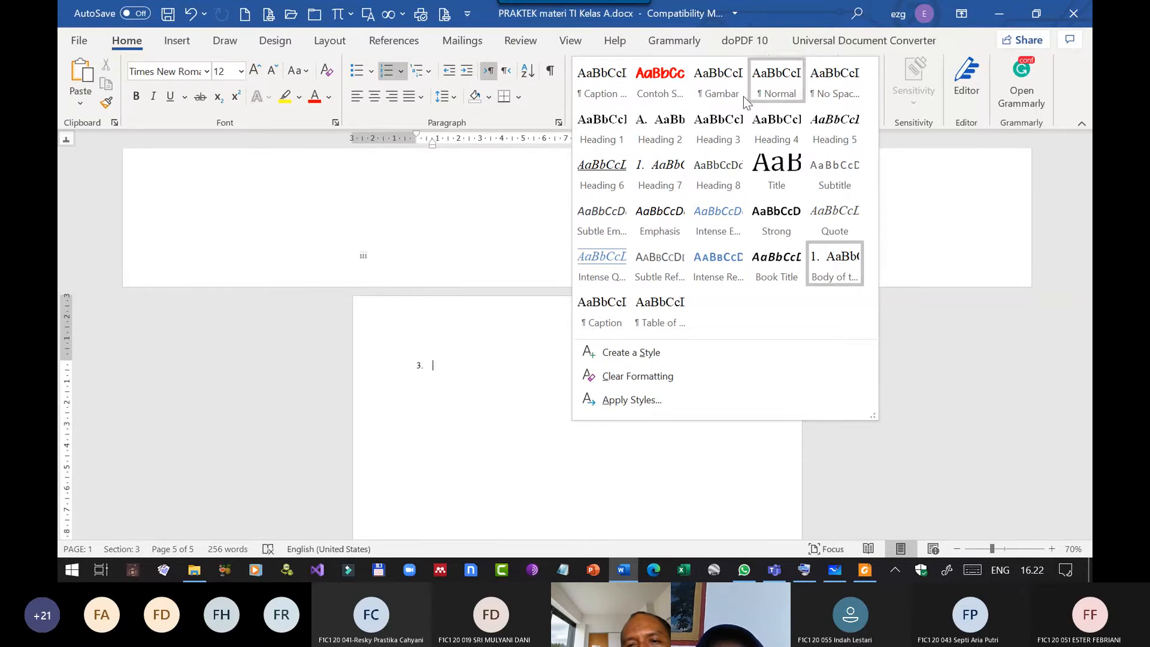
pyautogui.click(798, 24)
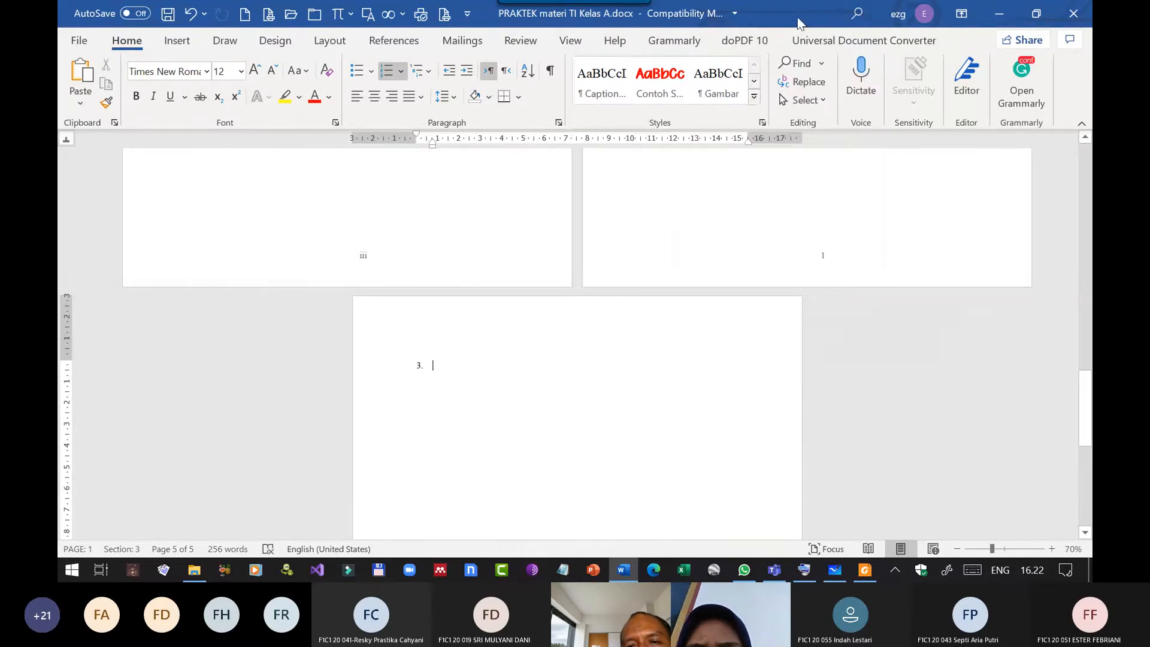
pyautogui.doubleClick(798, 24)
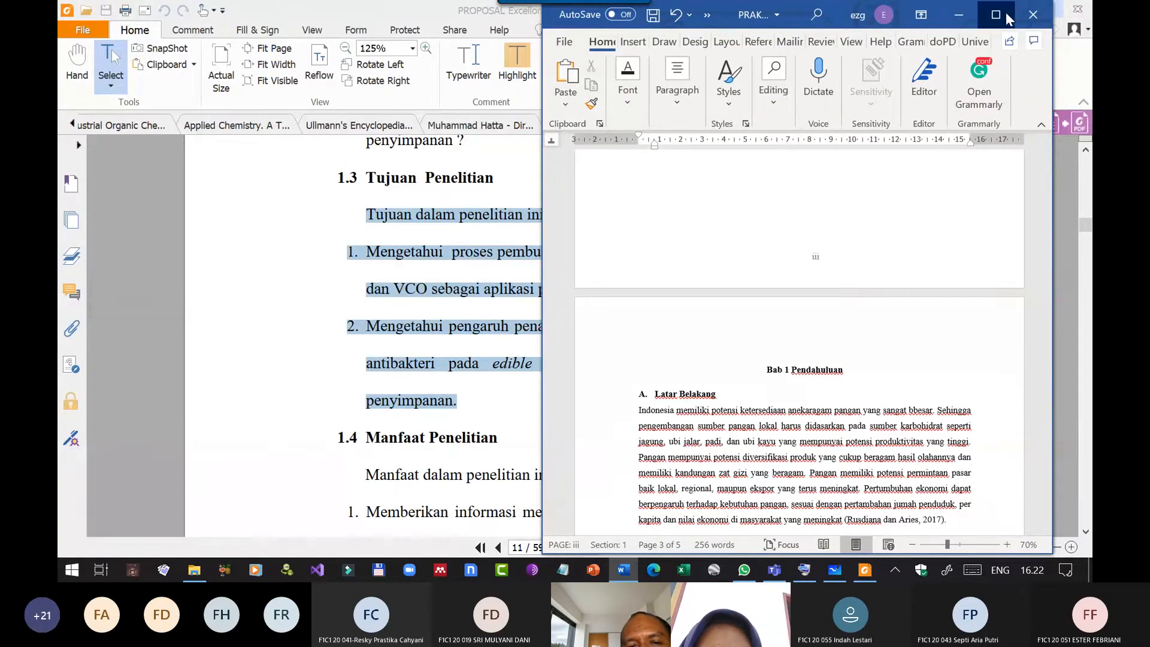
pyautogui.click(996, 14)
pyautogui.click(519, 439)
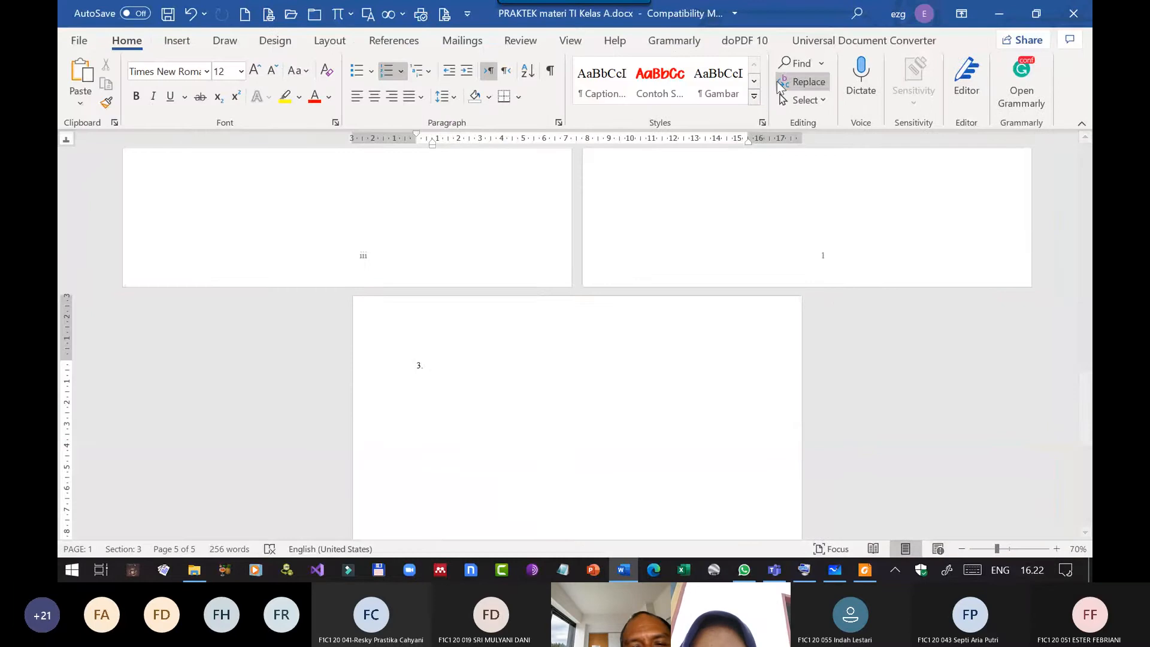
pyautogui.click(762, 123)
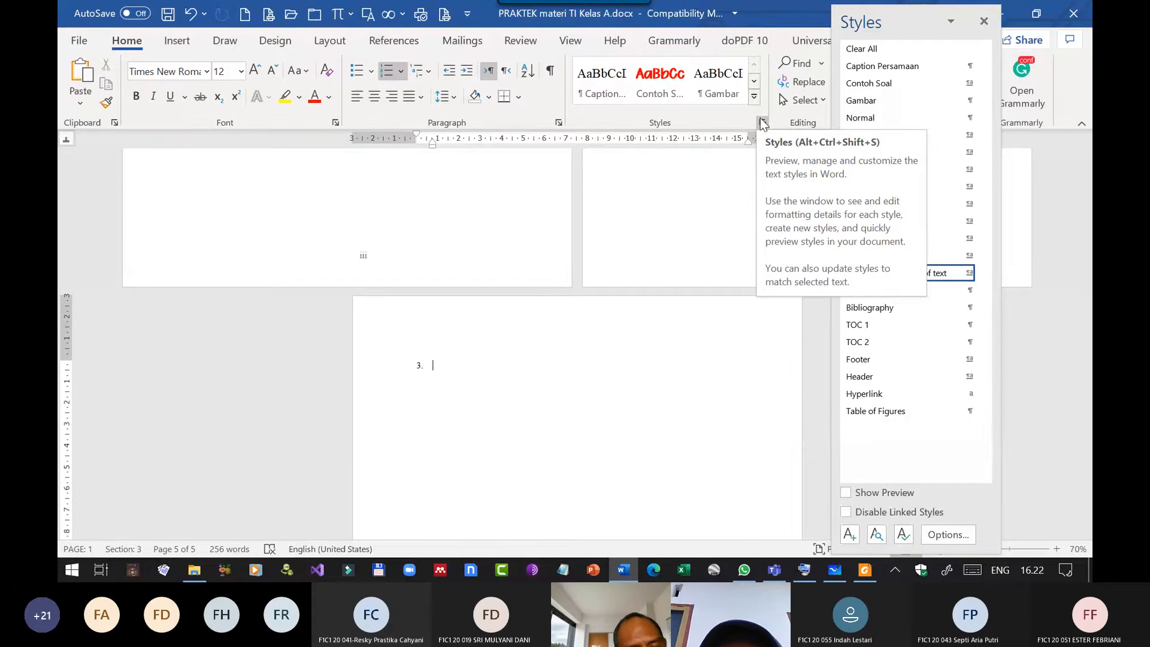
pyautogui.click(983, 22)
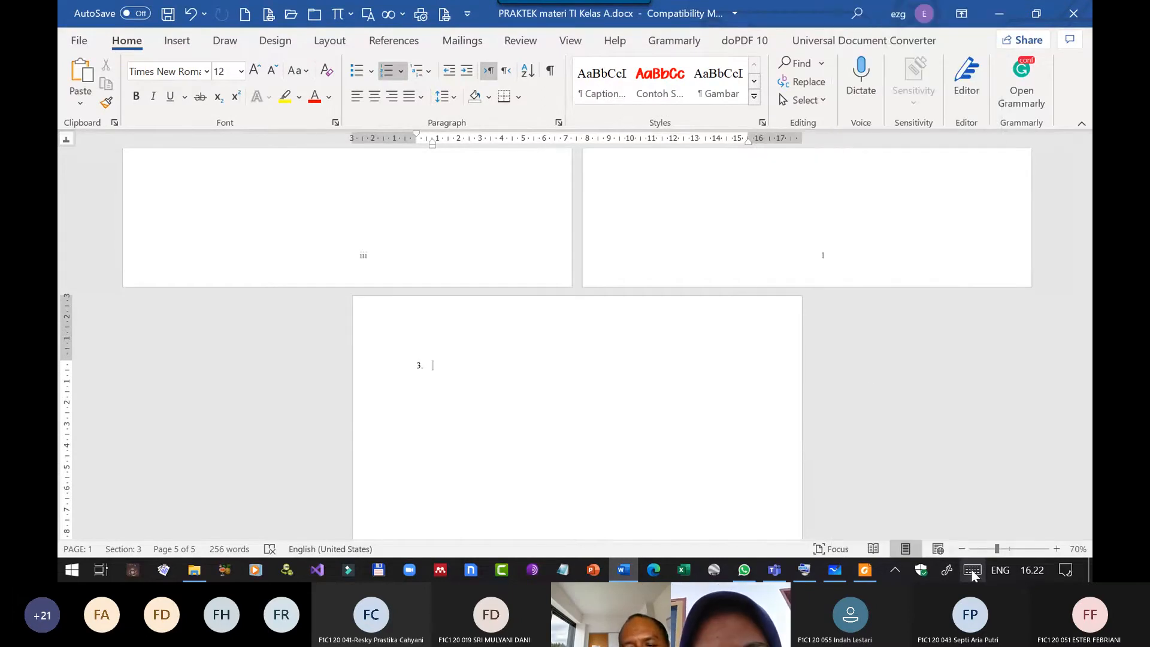
# Open the Styles list with the on-screen keyboard and apply the Normal style to the empty numbered paragraph on the new page.
pyautogui.click(806, 570)
pyautogui.click(189, 221)
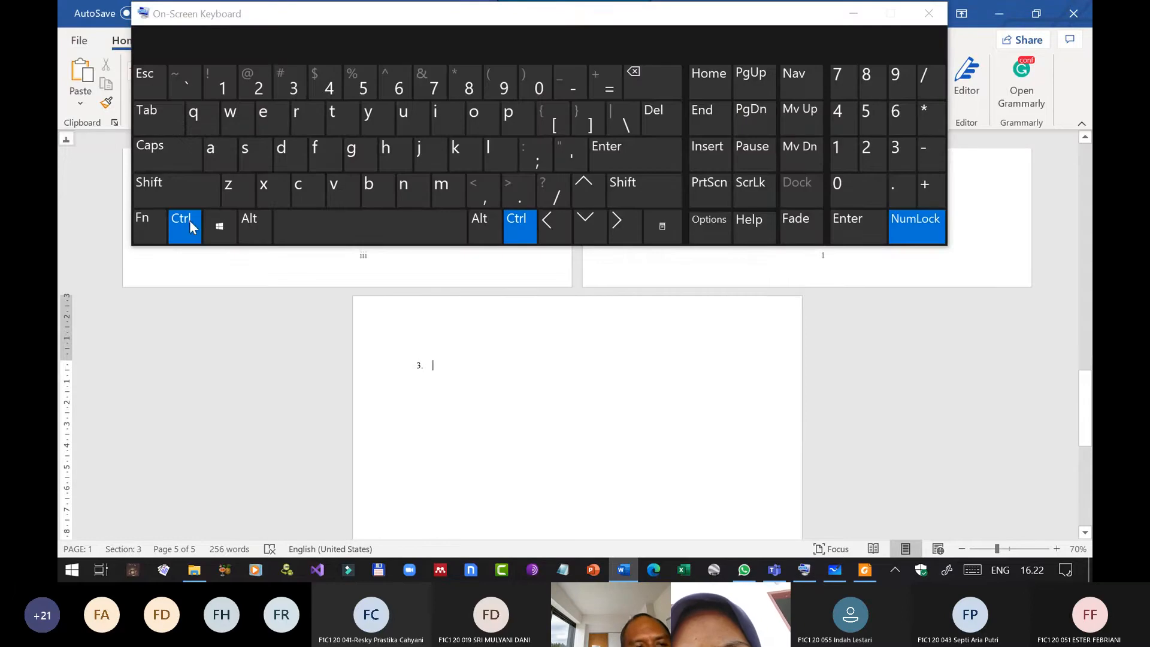
pyautogui.click(251, 227)
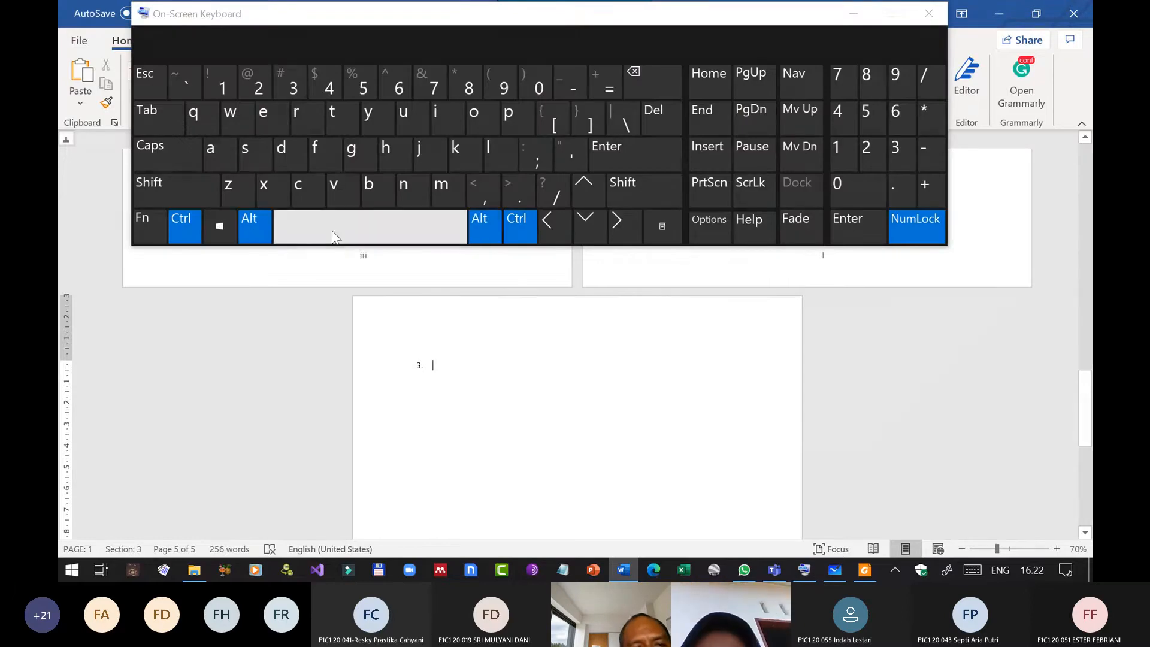
pyautogui.click(186, 188)
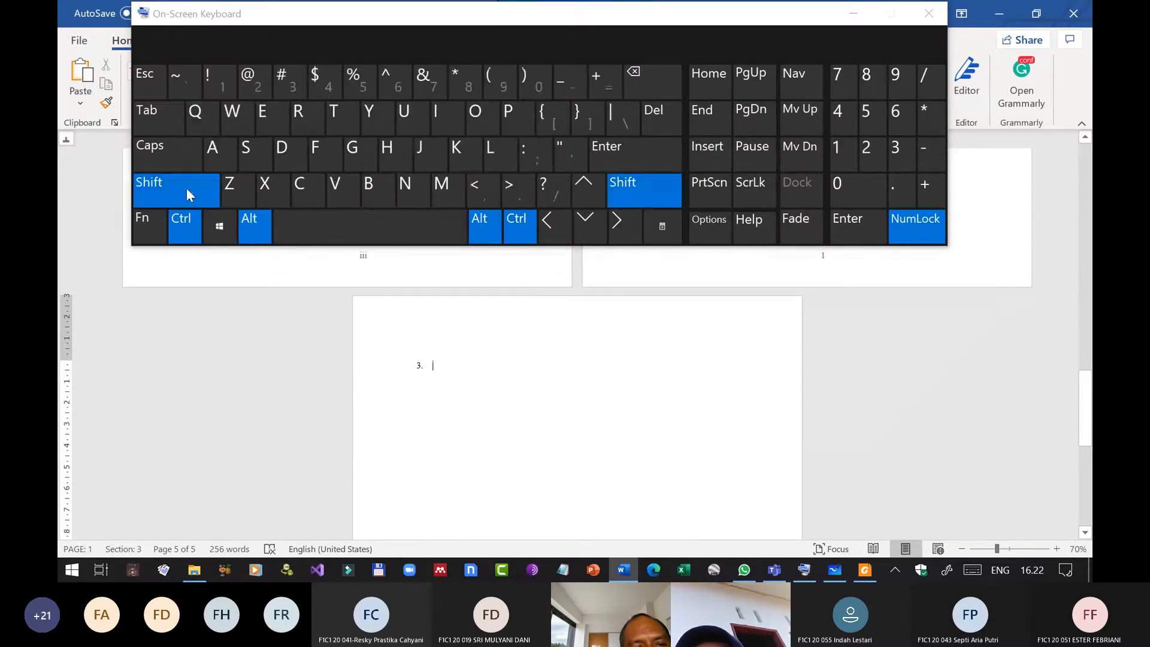
pyautogui.click(247, 147)
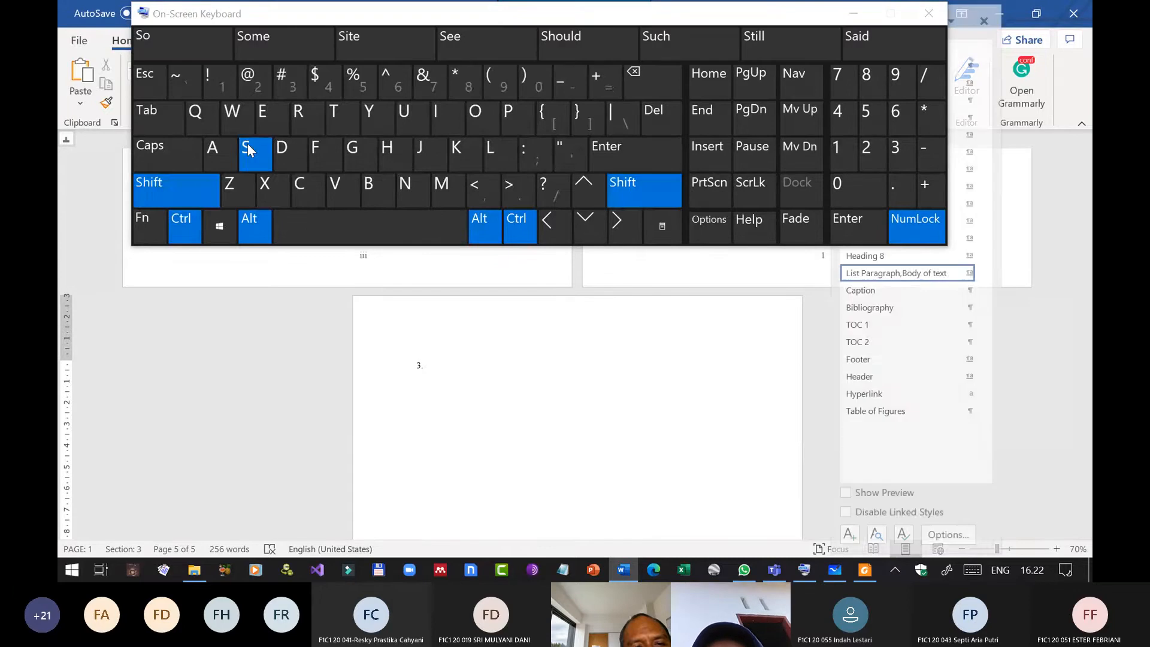
pyautogui.click(853, 13)
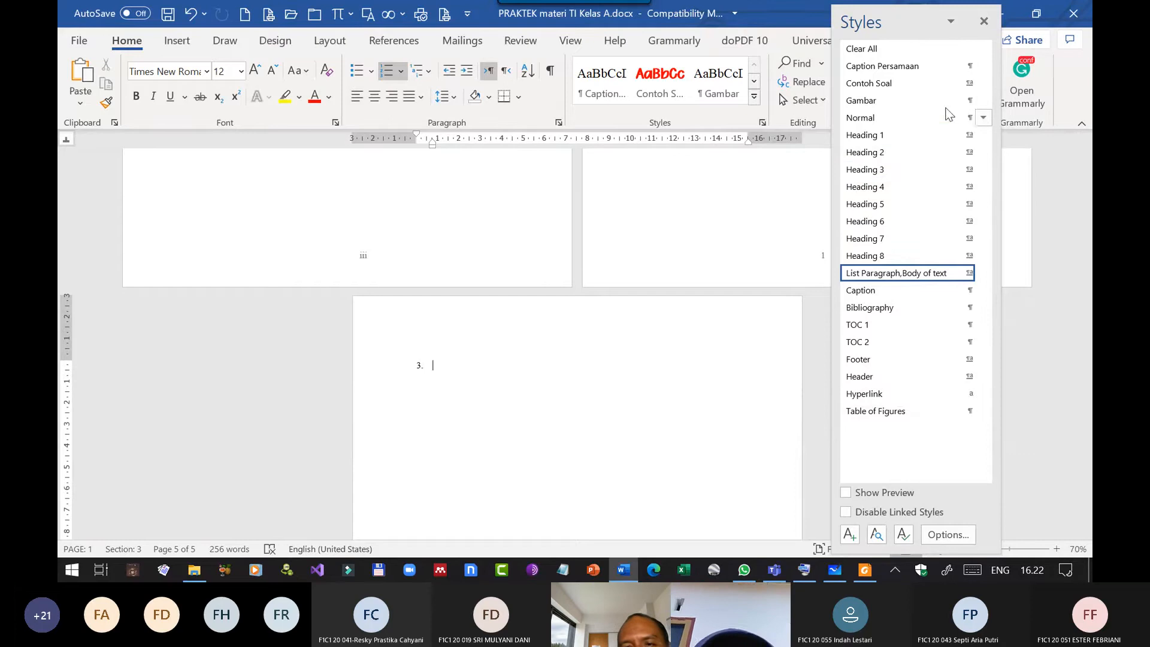
pyautogui.click(919, 119)
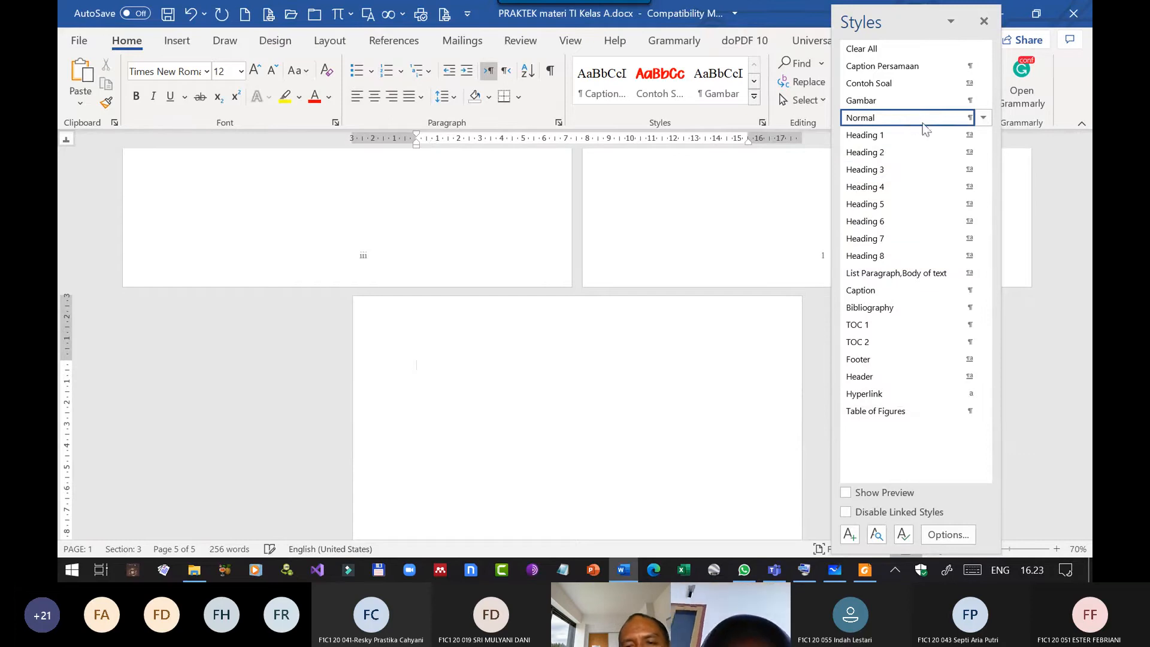
# Close the Styles list and set the new last section to Landscape orientation, applied to this section only.
pyautogui.click(983, 21)
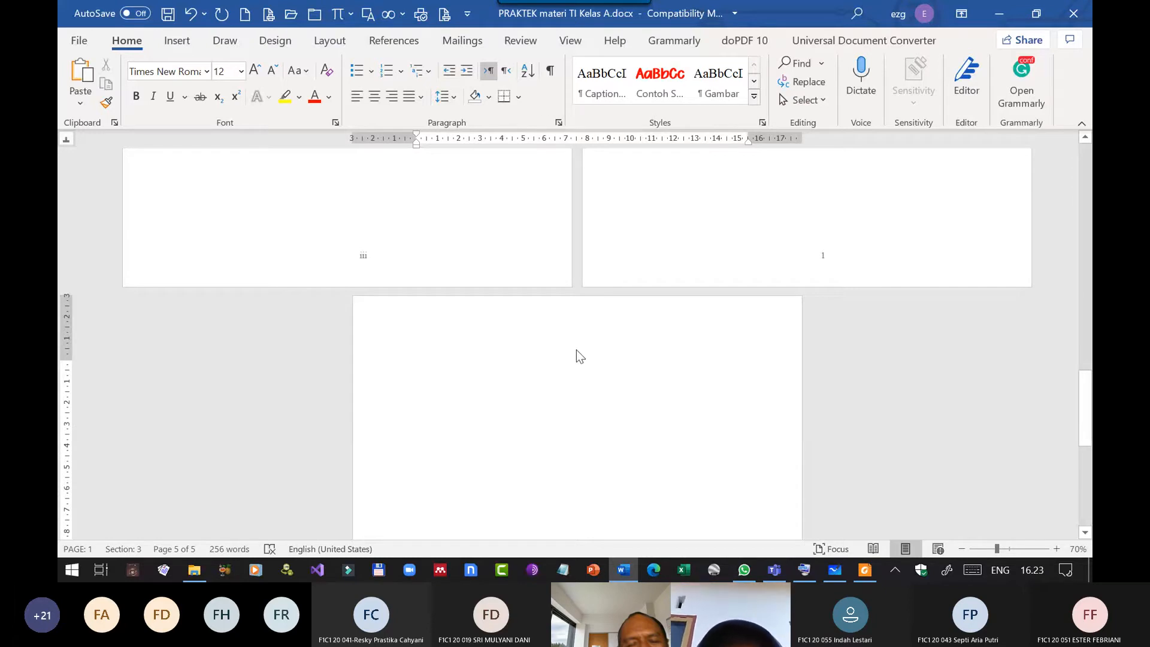
pyautogui.keyDown('ctrl'); pyautogui.scroll(7, 576, 350); pyautogui.keyUp('ctrl')
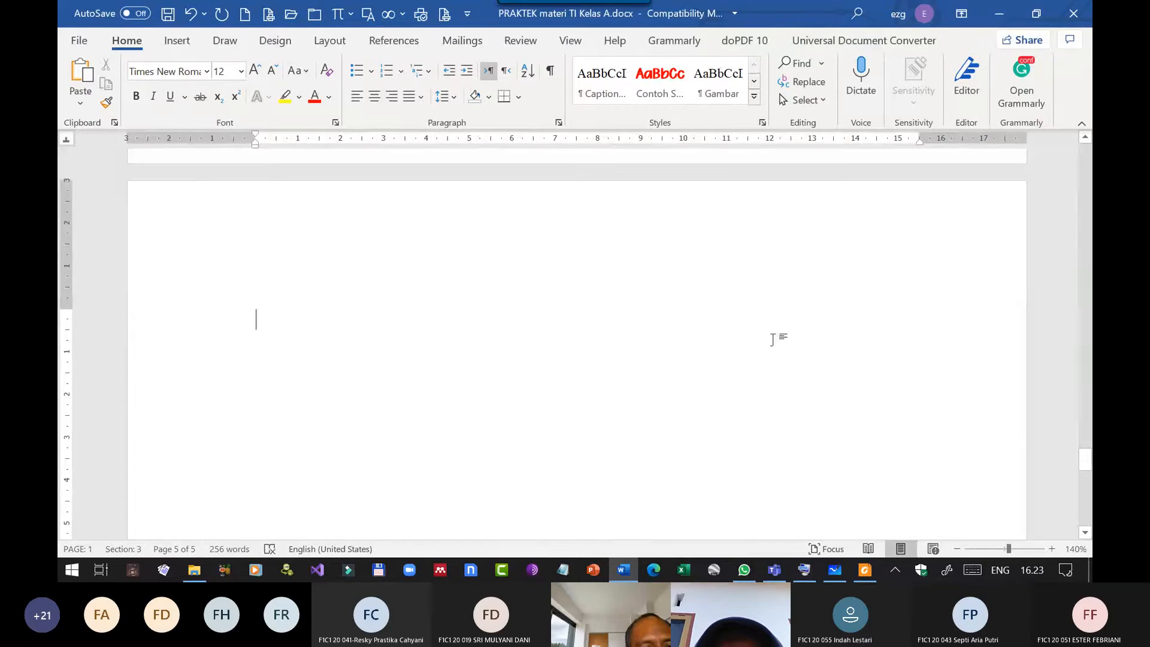
pyautogui.keyDown('ctrl'); pyautogui.scroll(-2, 234, 479); pyautogui.keyUp('ctrl')
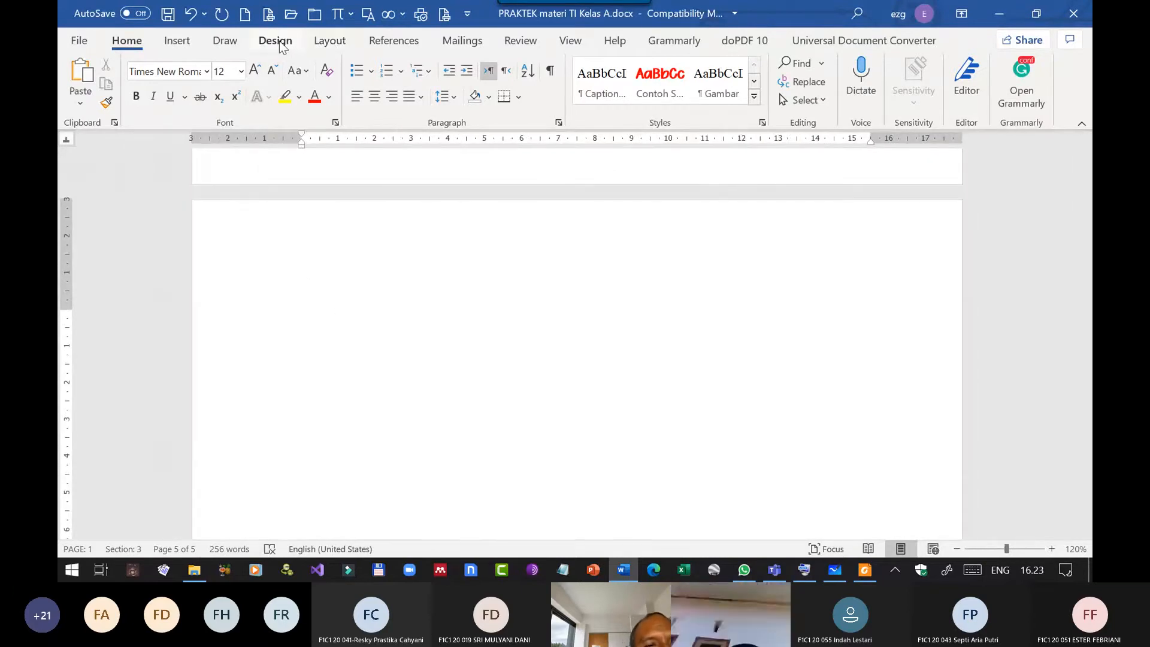
pyautogui.click(329, 41)
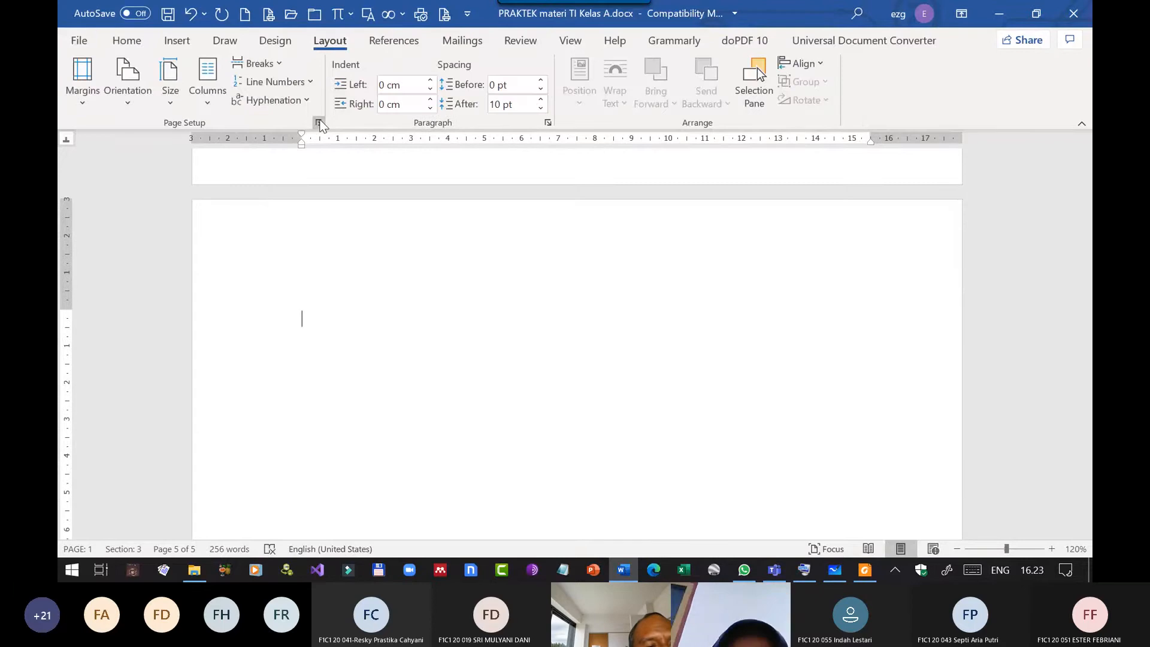
pyautogui.click(318, 122)
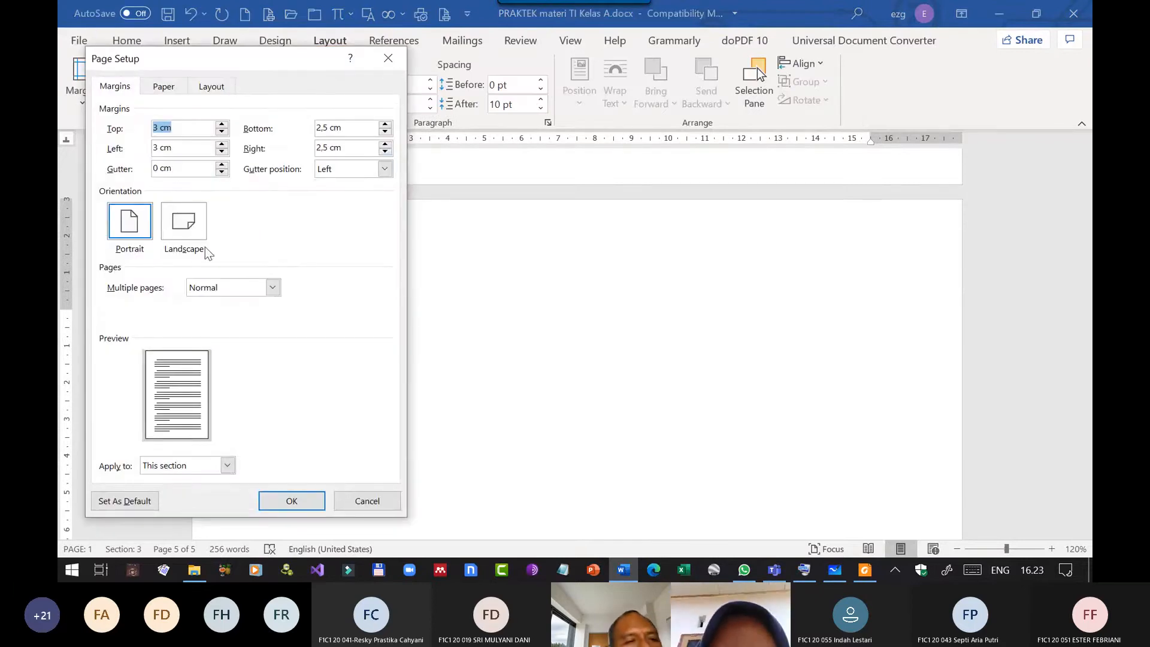
pyautogui.click(187, 222)
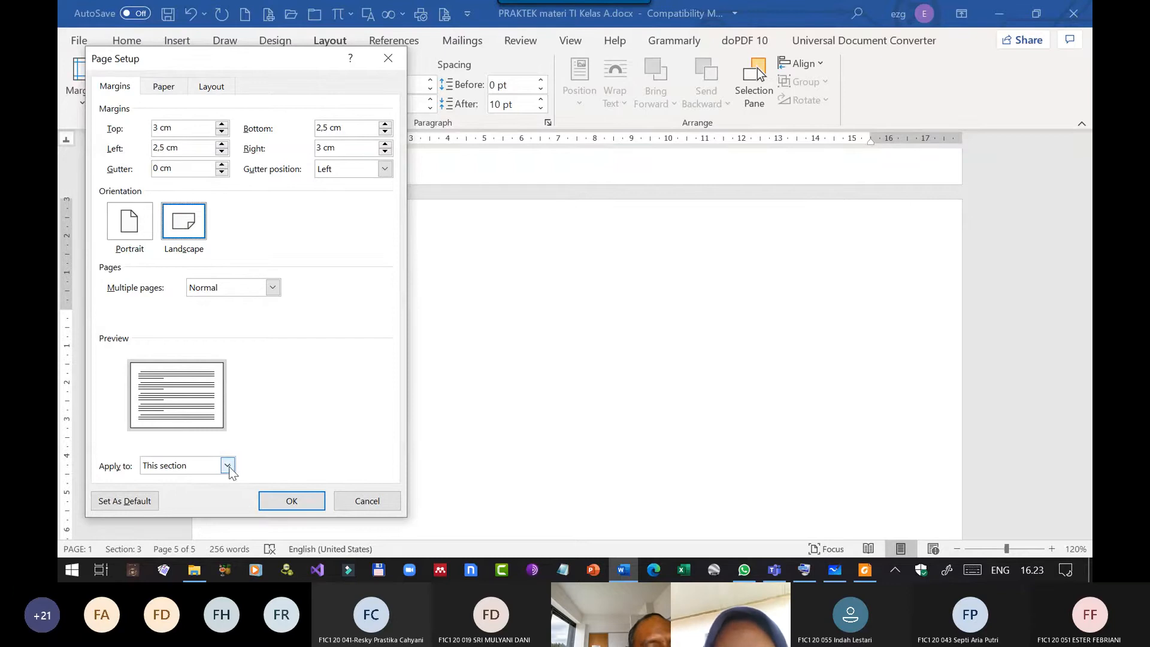
pyautogui.click(282, 509)
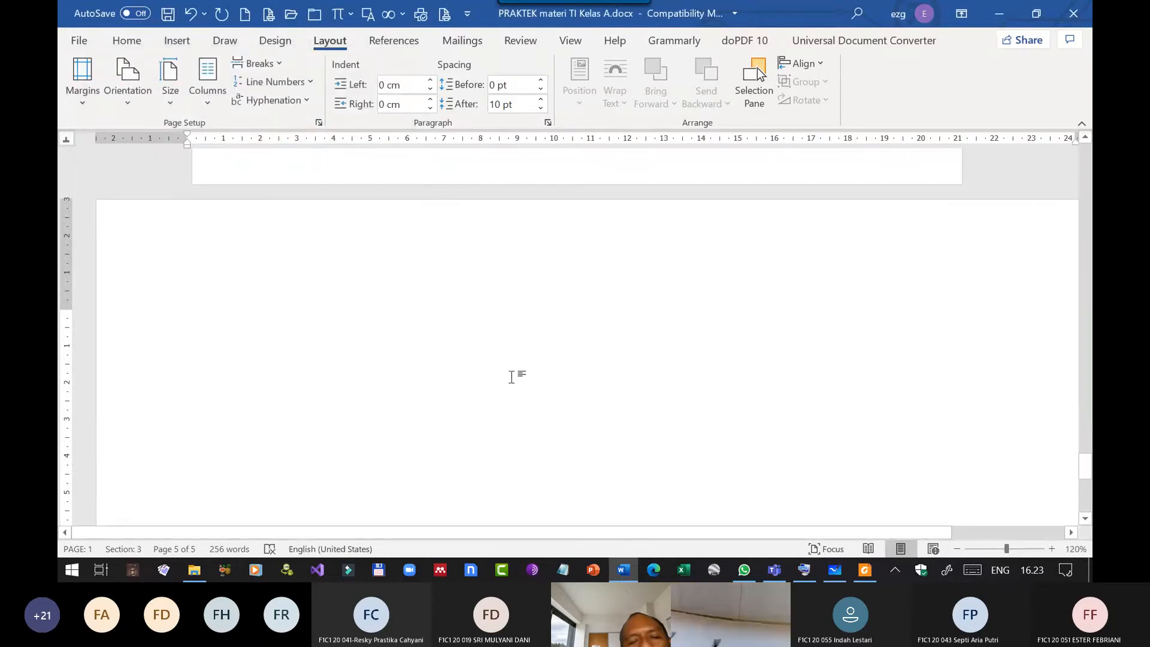
pyautogui.keyDown('ctrl'); pyautogui.scroll(-8, 511, 376); pyautogui.keyUp('ctrl')
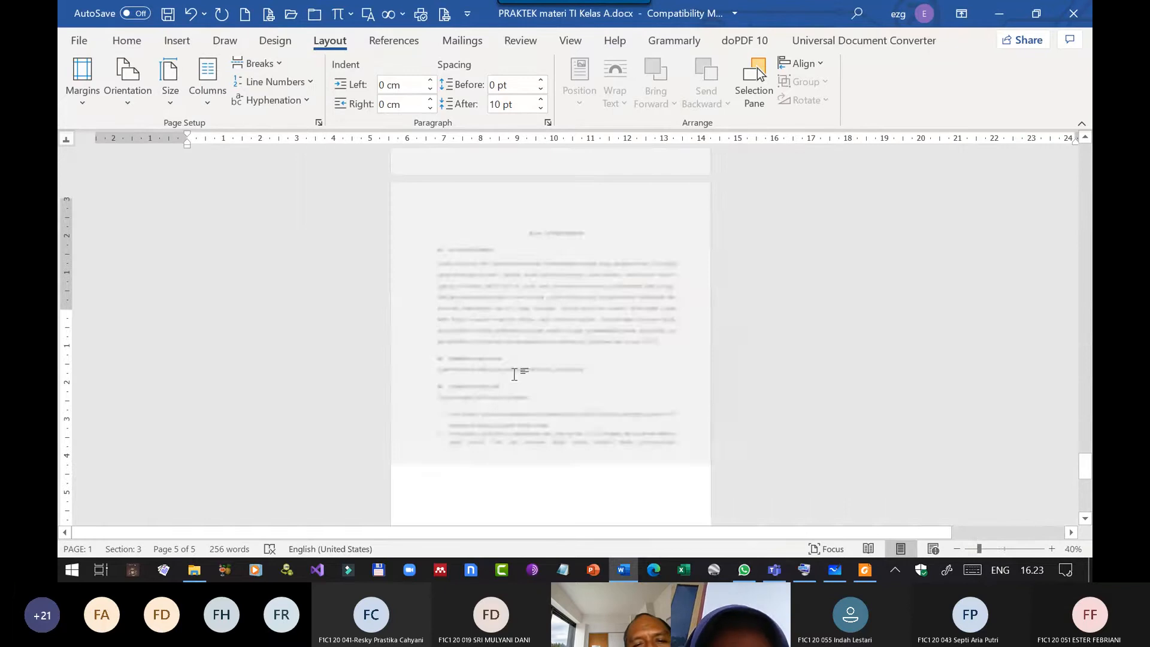
pyautogui.keyDown('ctrl'); pyautogui.scroll(-3, 514, 374); pyautogui.keyUp('ctrl')
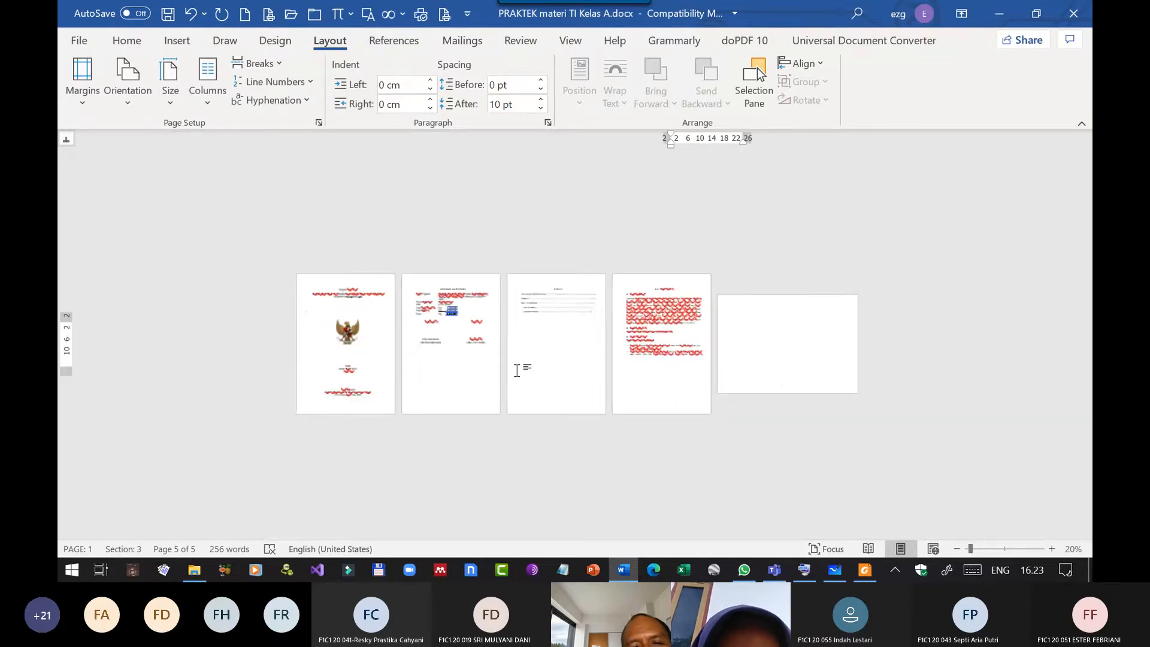
# Try a table of 14 columns and 11 rows with AutoFit to window on the landscape page, and undo its insertion.
pyautogui.keyDown('ctrl'); pyautogui.scroll(1, 517, 370); pyautogui.keyUp('ctrl')
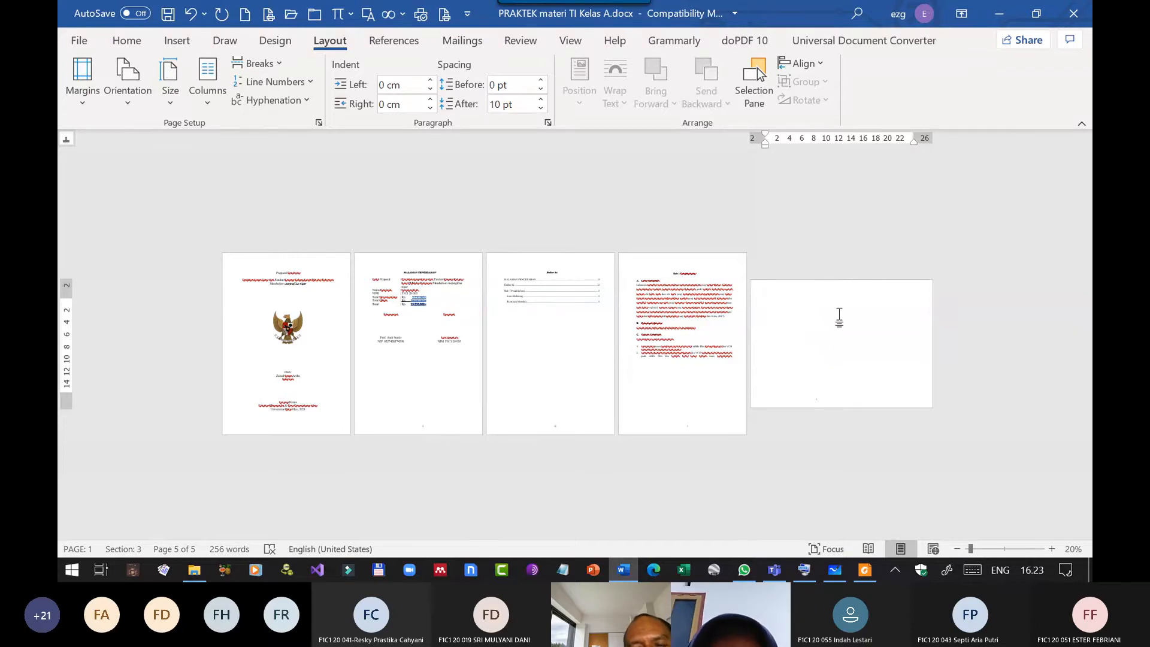
pyautogui.scroll(2, 864, 345)
pyautogui.scroll(3, 864, 346)
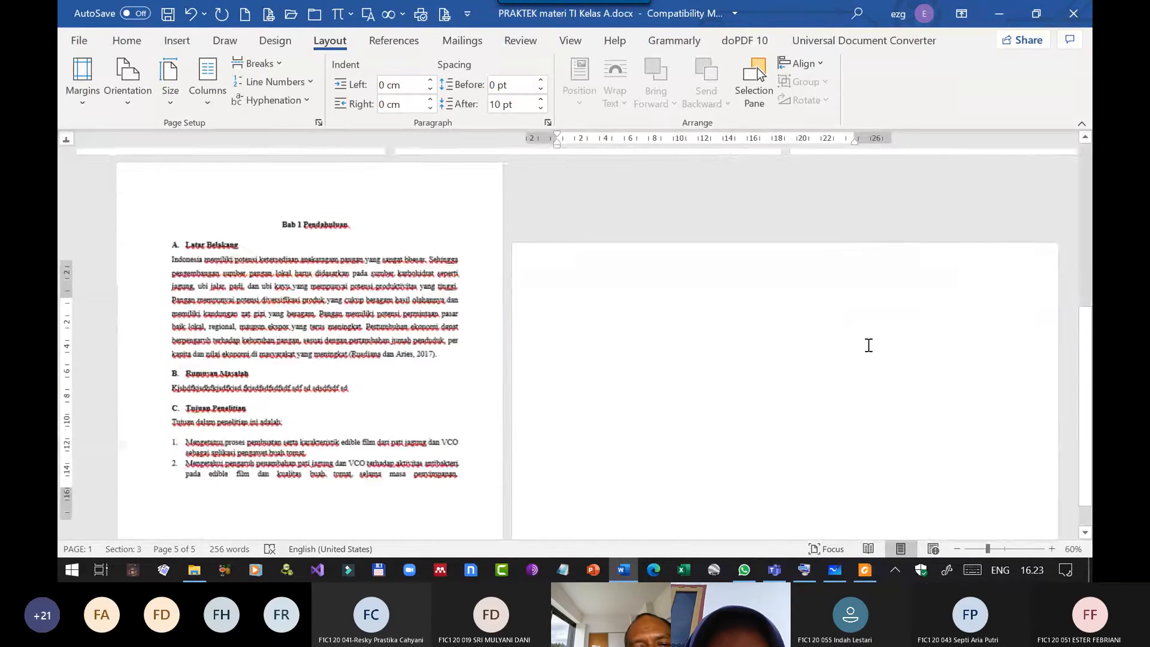
pyautogui.click(187, 44)
pyautogui.click(172, 83)
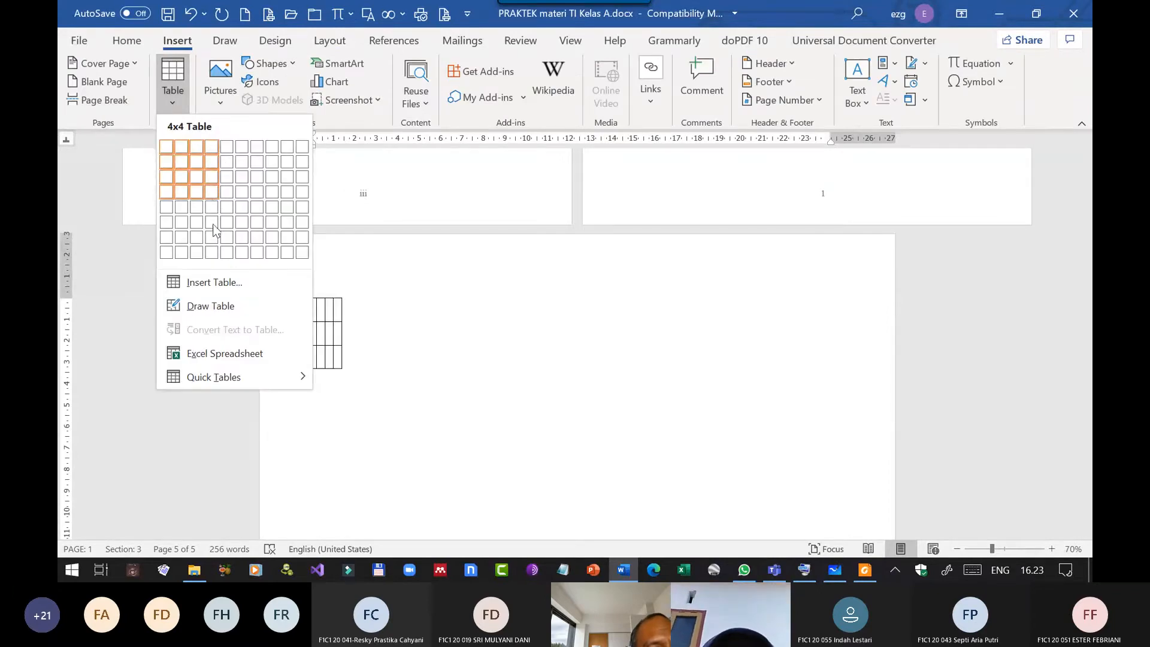
pyautogui.click(213, 282)
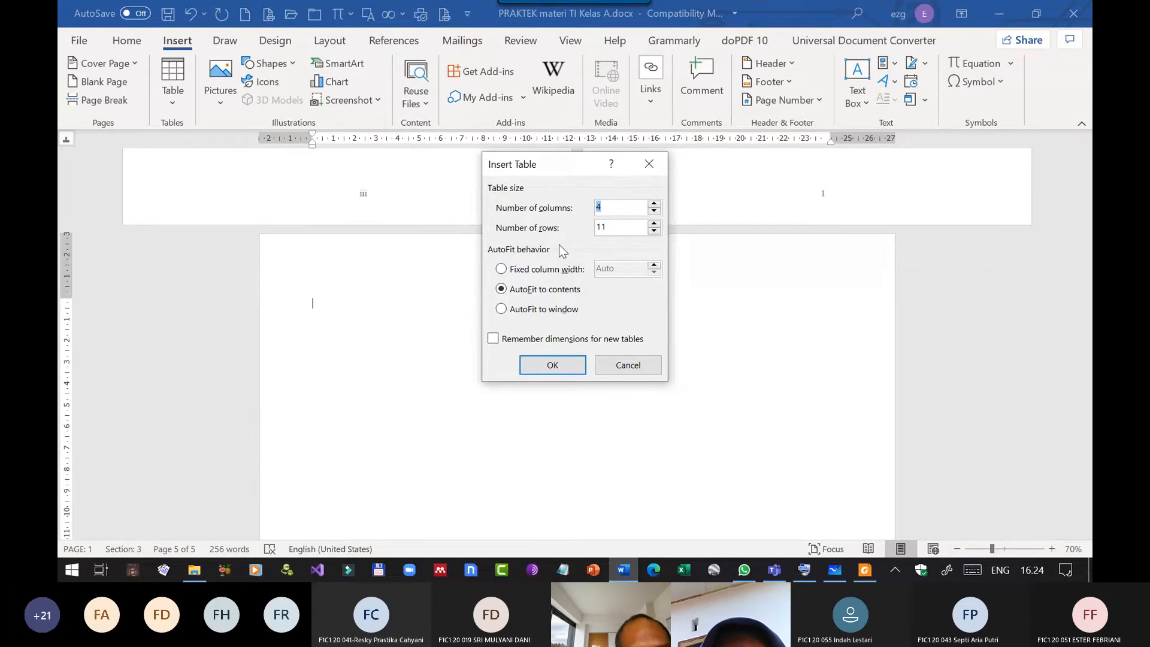
pyautogui.write('14')
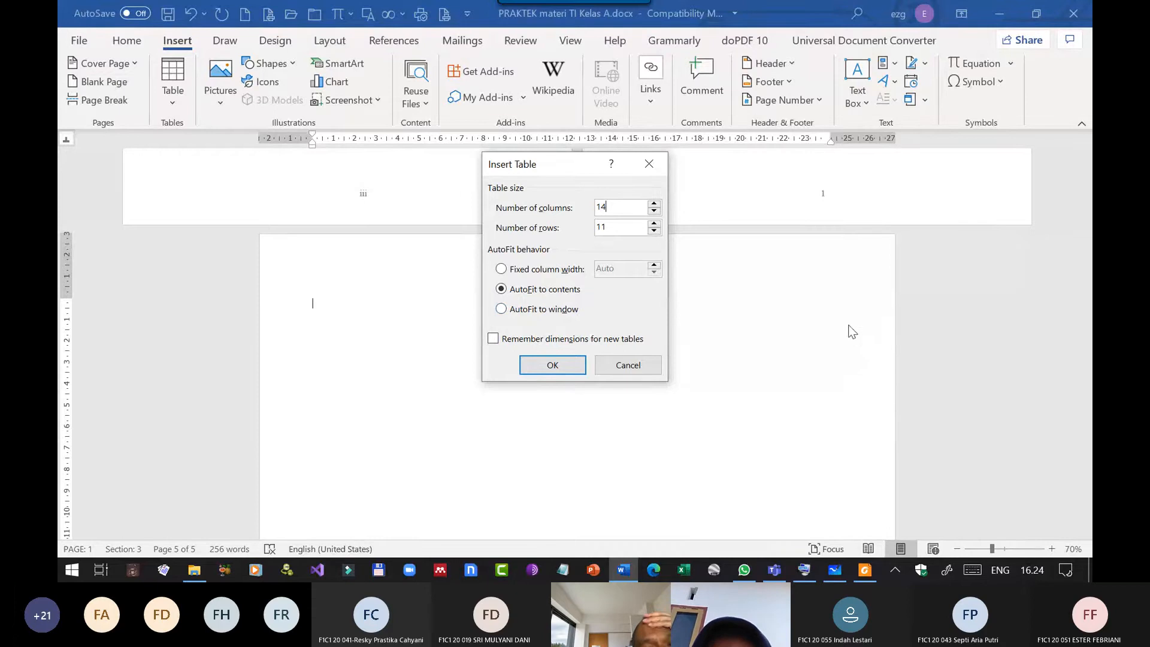
pyautogui.click(503, 309)
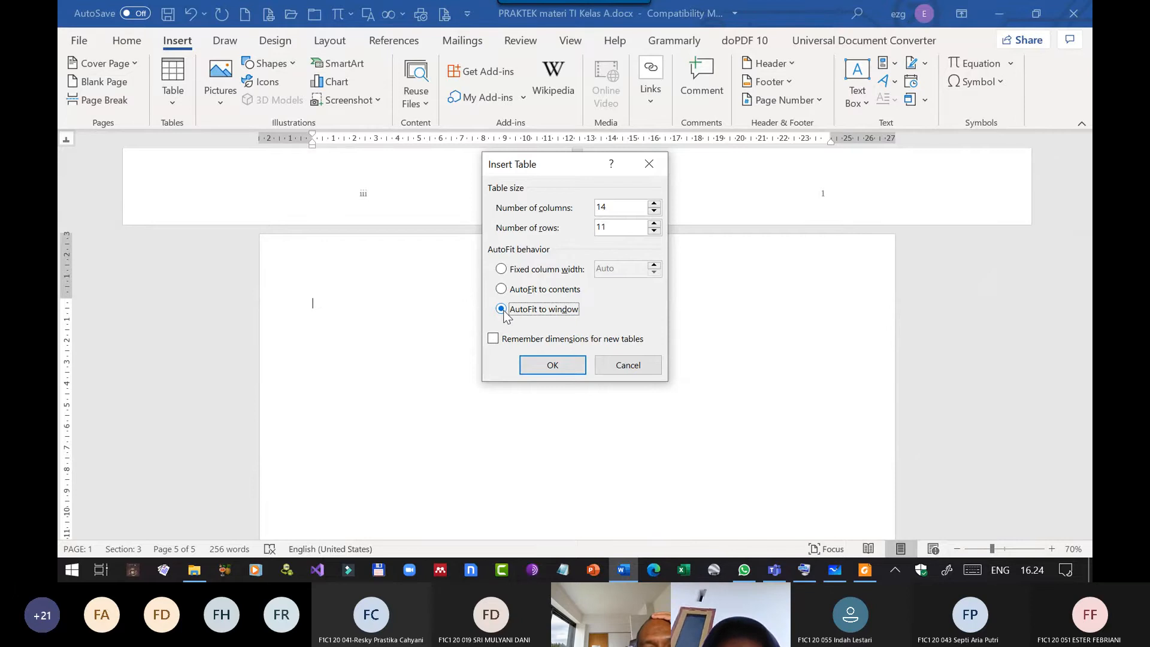
pyautogui.click(566, 365)
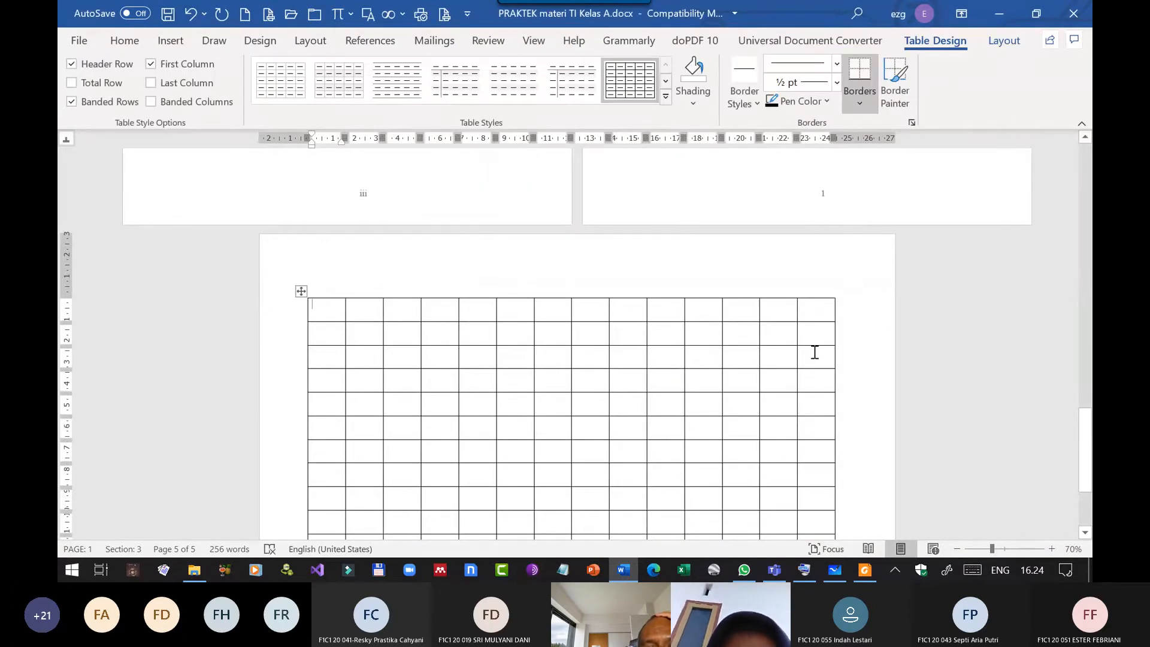
pyautogui.click(191, 16)
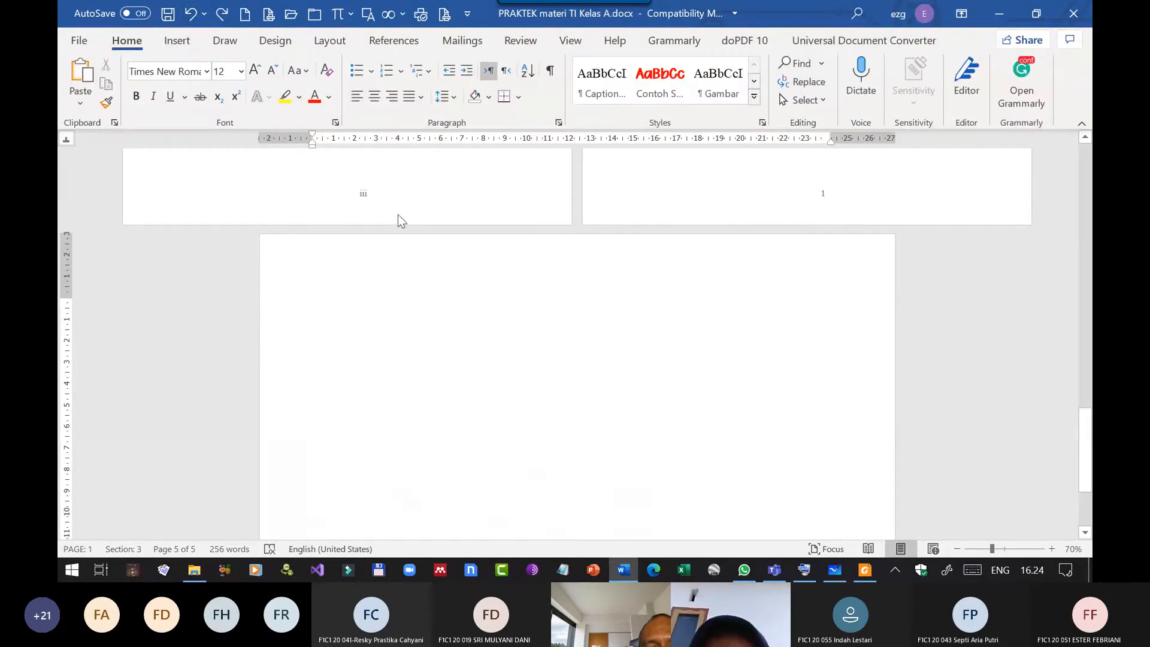
# Insert a table of 14 columns and 11 rows with AutoFit to contents on the landscape page.
pyautogui.click(179, 42)
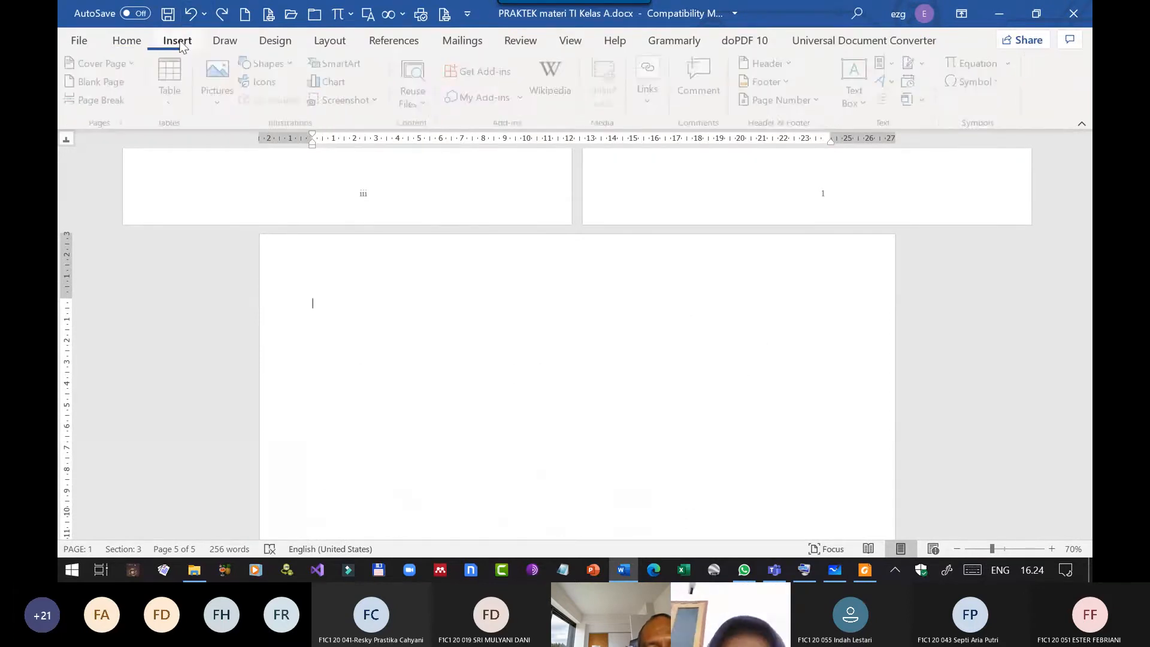
pyautogui.click(173, 87)
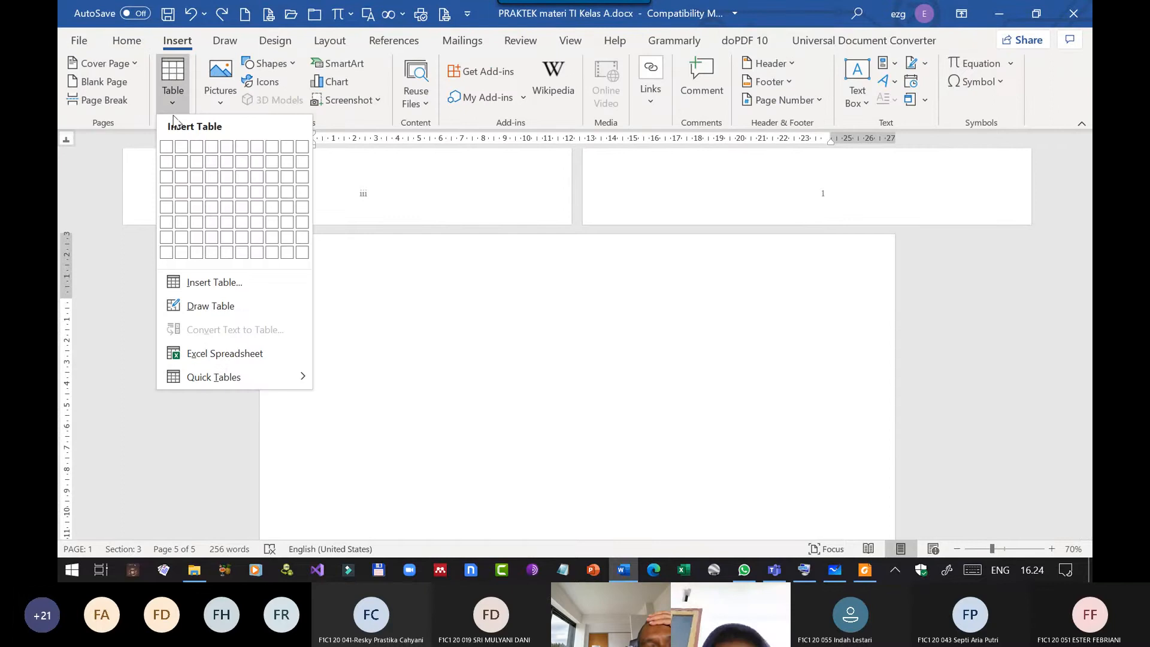
pyautogui.click(228, 287)
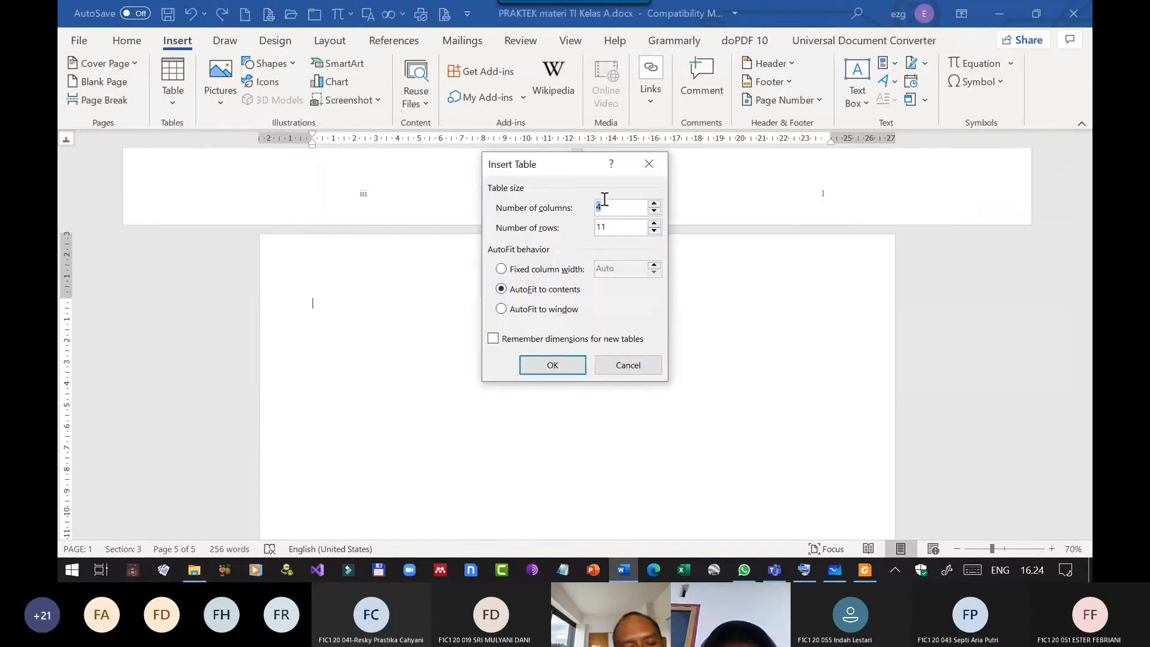
pyautogui.write('14')
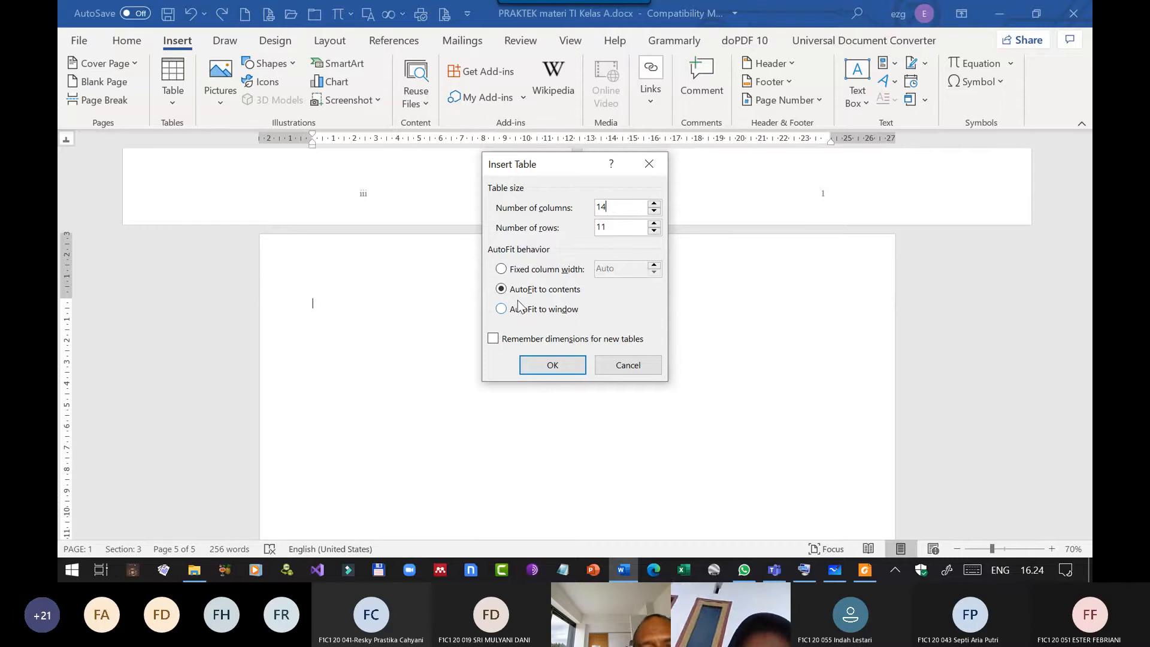
pyautogui.click(564, 367)
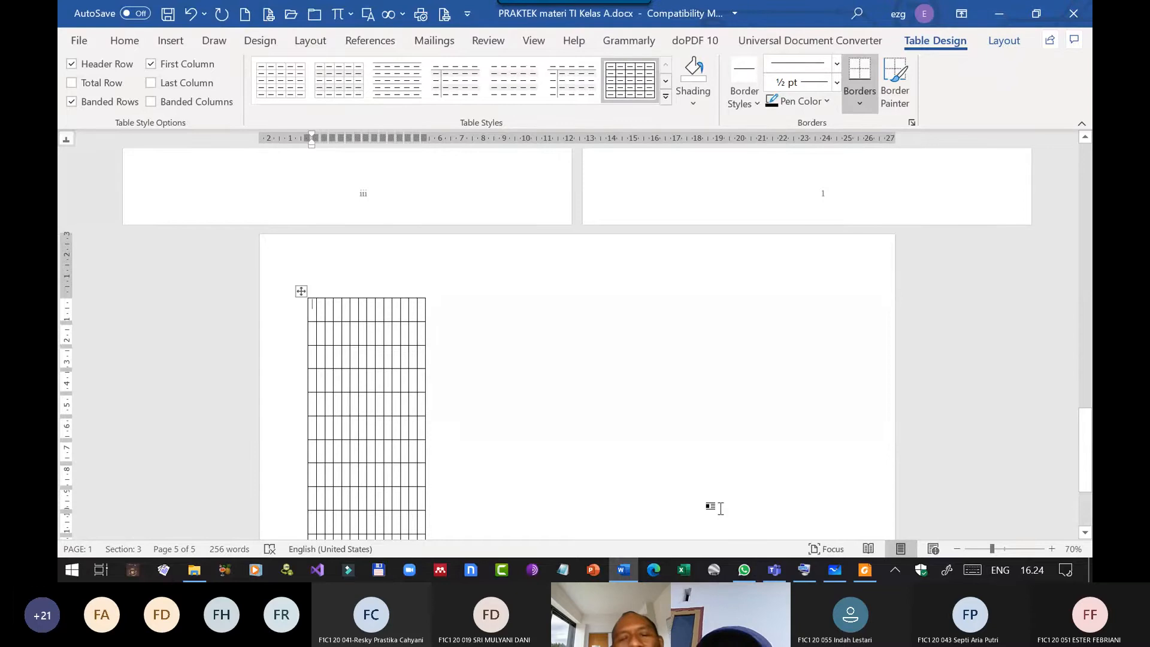
# Fill the first six header cells with No, Nama, Hgsjhgs, sdfsdfsd, dsfsdfsdf and sdfsdf.
pyautogui.write('No')
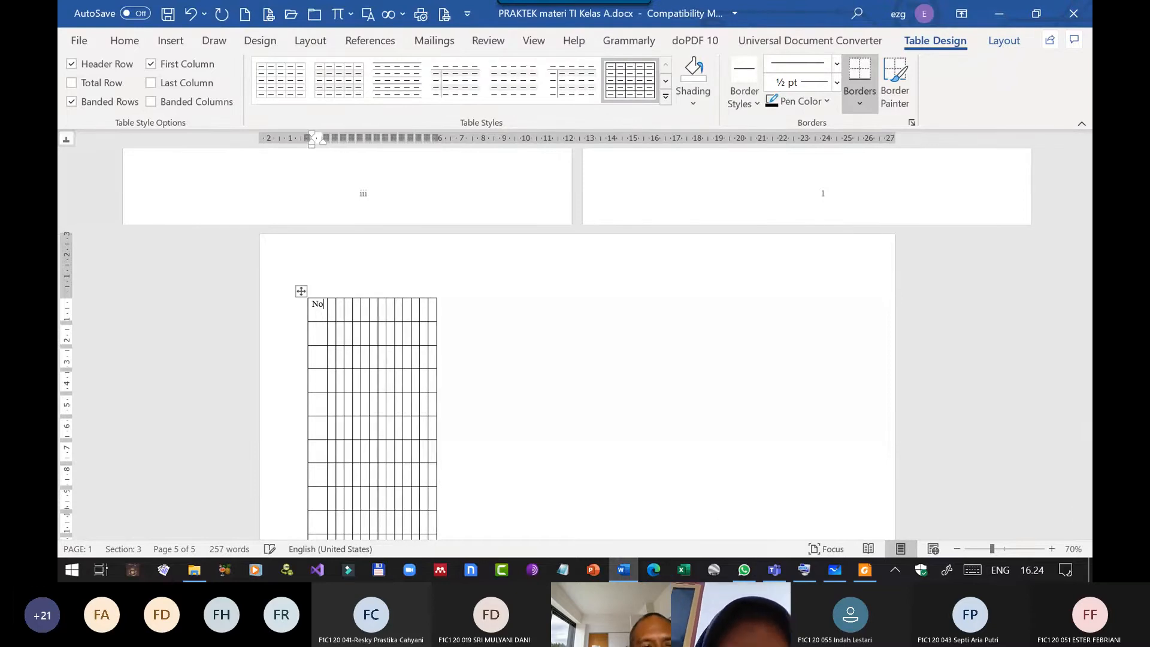
pyautogui.press('Tab')
pyautogui.write('Nama')
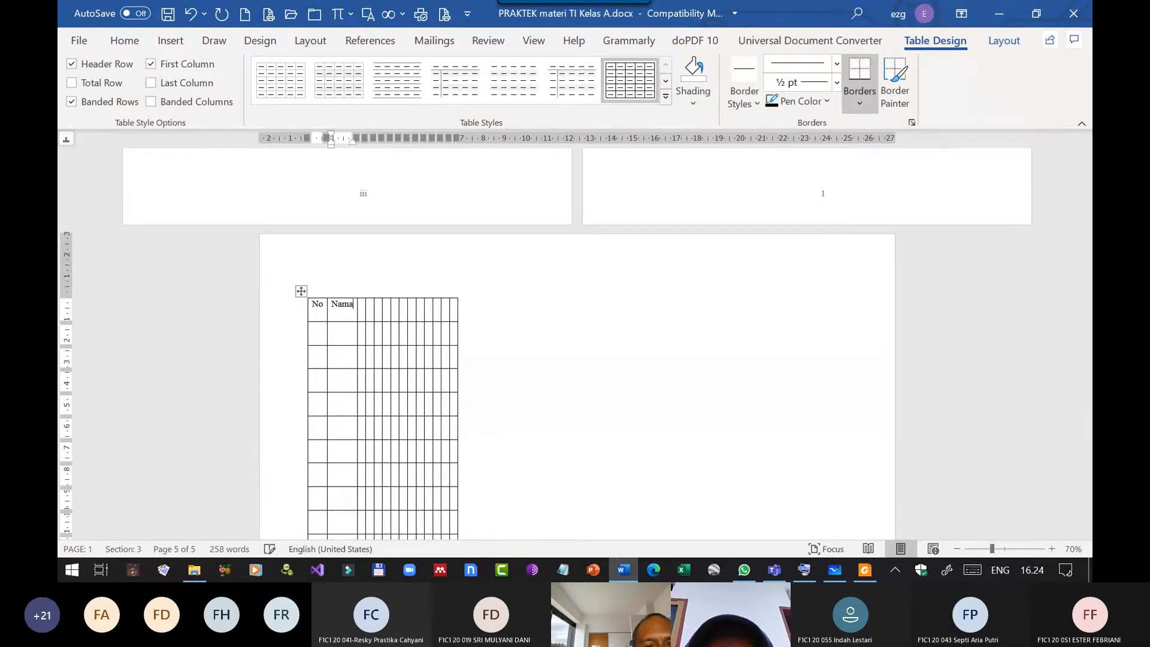
pyautogui.press('Tab')
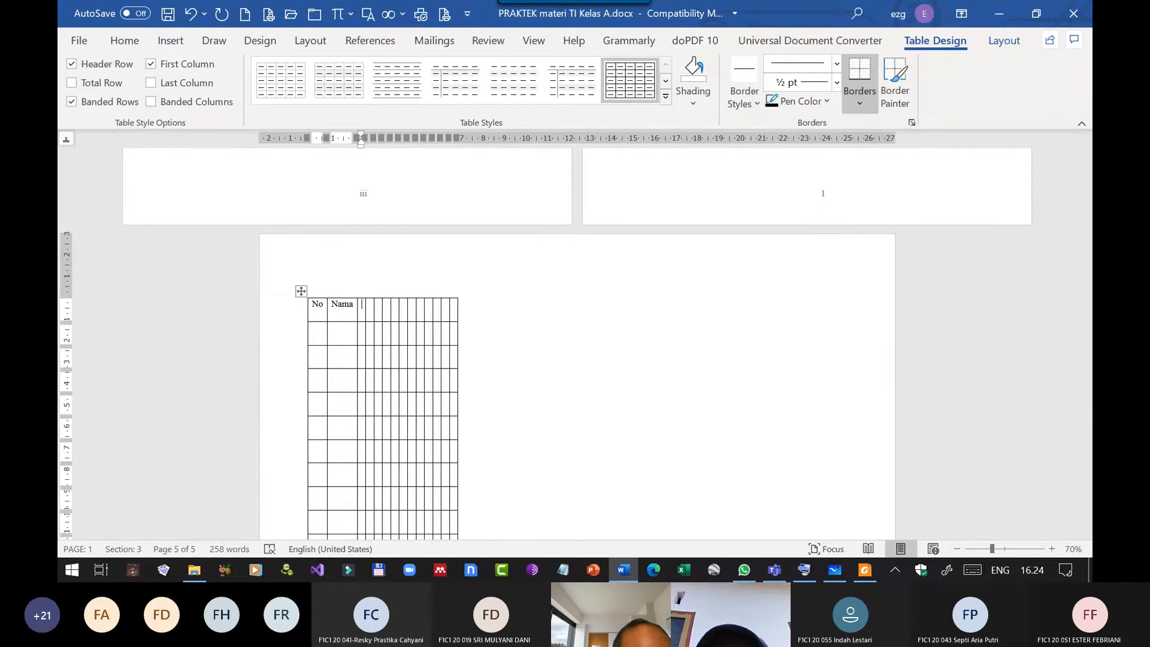
pyautogui.write('Hgsjhgs')
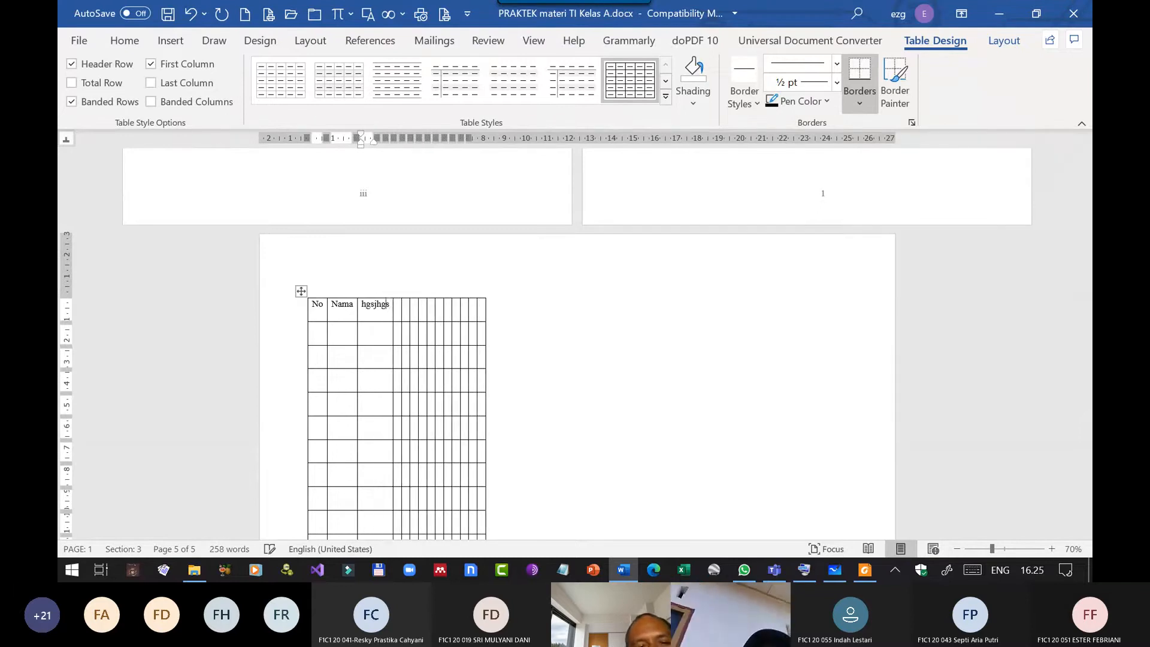
pyautogui.press('Tab')
pyautogui.write('sdfsdfsd')
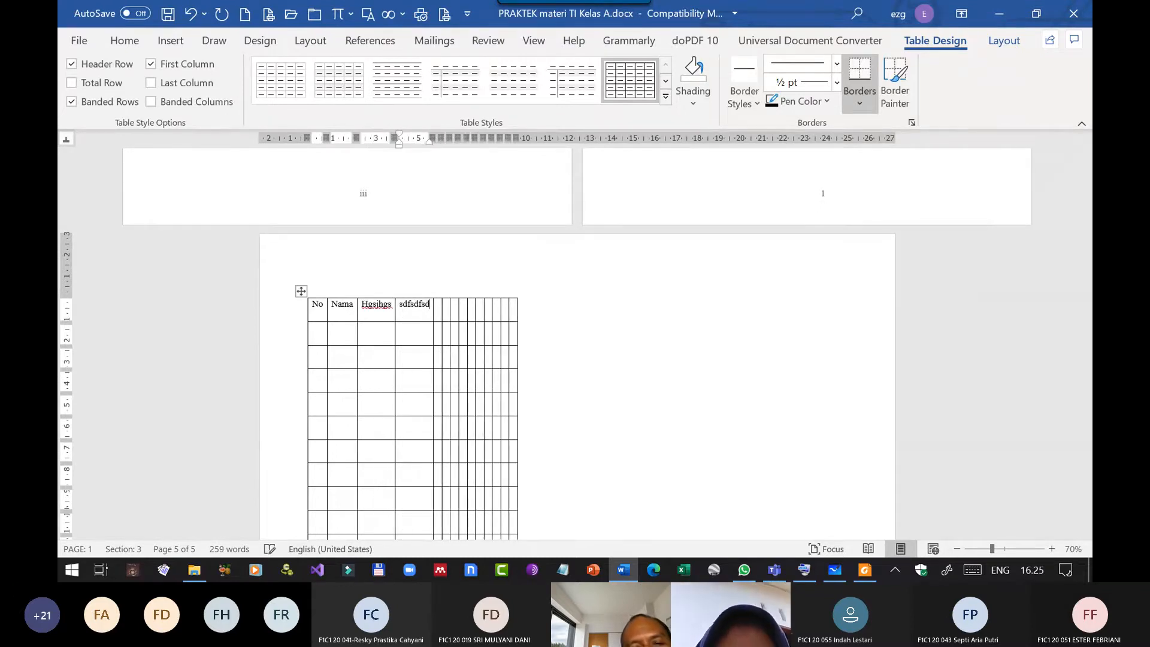
pyautogui.press('Tab')
pyautogui.write('dsfsdfsdf')
pyautogui.press('Tab')
pyautogui.write('sdfsdf')
pyautogui.press('Tab')
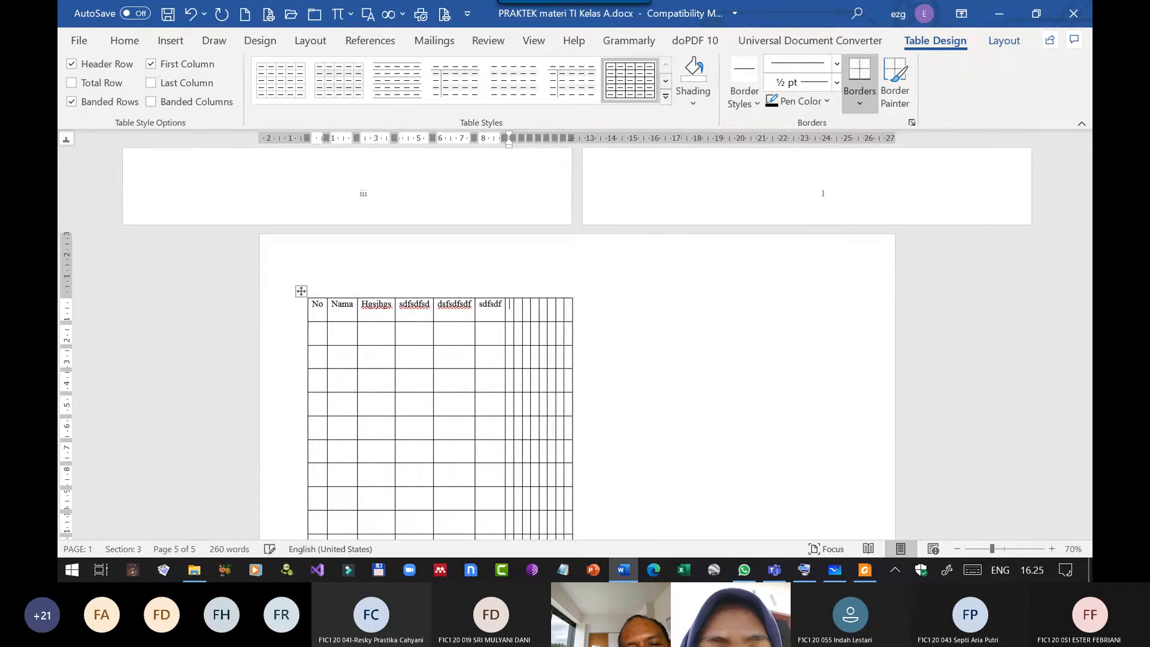
# Enter the placeholder texts hgdgfhgf, gfhfgh, dfdfg, dfgdfg and fgdfgf in header columns seven to eleven.
pyautogui.write('hgdgfhgf')
pyautogui.press('Tab')
pyautogui.write('gfhfg')
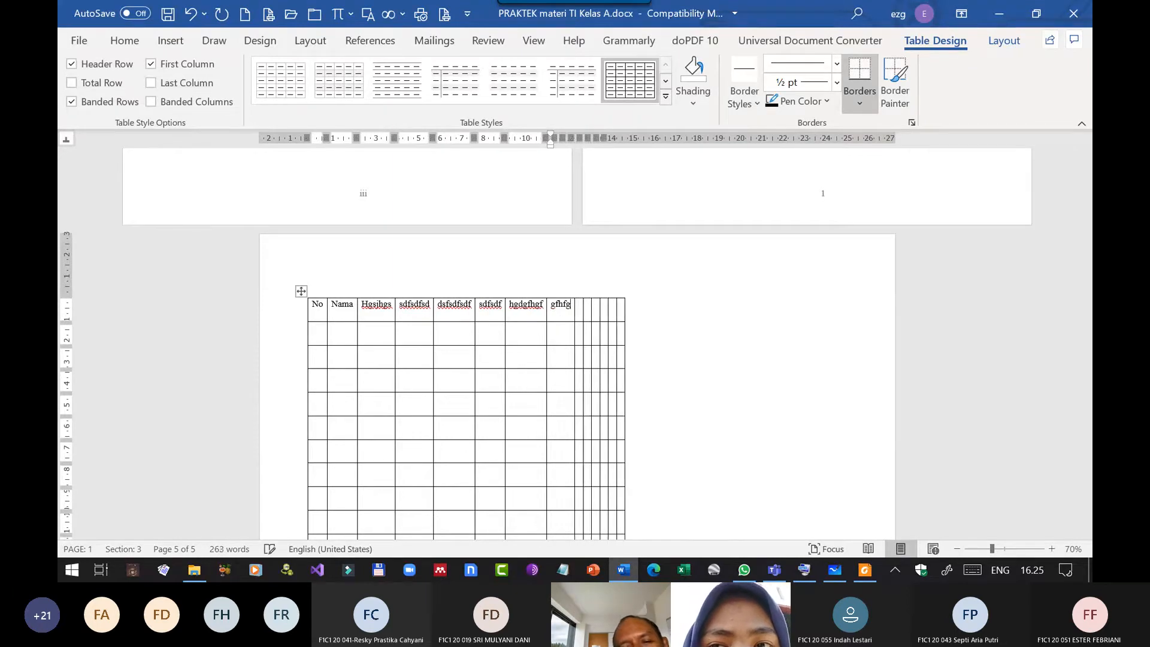
pyautogui.write('h')
pyautogui.press('Tab')
pyautogui.write('dfdfg')
pyautogui.press('Tab')
pyautogui.write('dfgdfg')
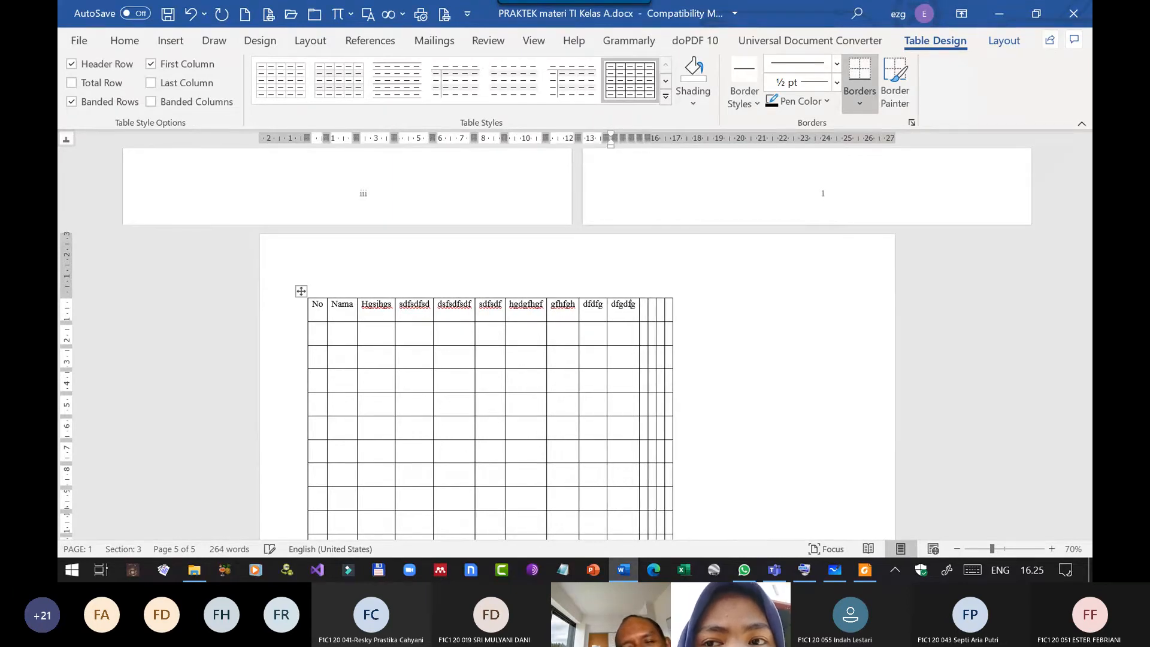
pyautogui.press('Tab')
pyautogui.write('fgdfgf')
# Enter the placeholder text dfgdfg in each of the last three header cells and check the table down to the page footer.
pyautogui.press('Tab')
pyautogui.write('d')
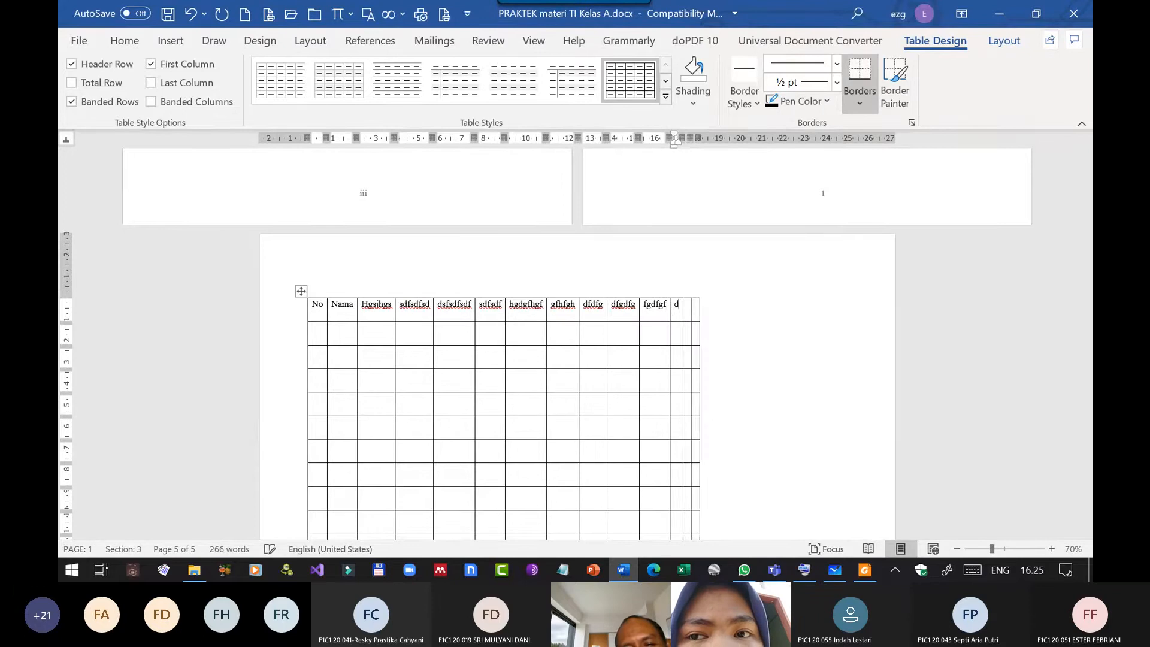
pyautogui.write('fgdfg')
pyautogui.press('Tab')
pyautogui.write('dfgdfg')
pyautogui.press('Tab')
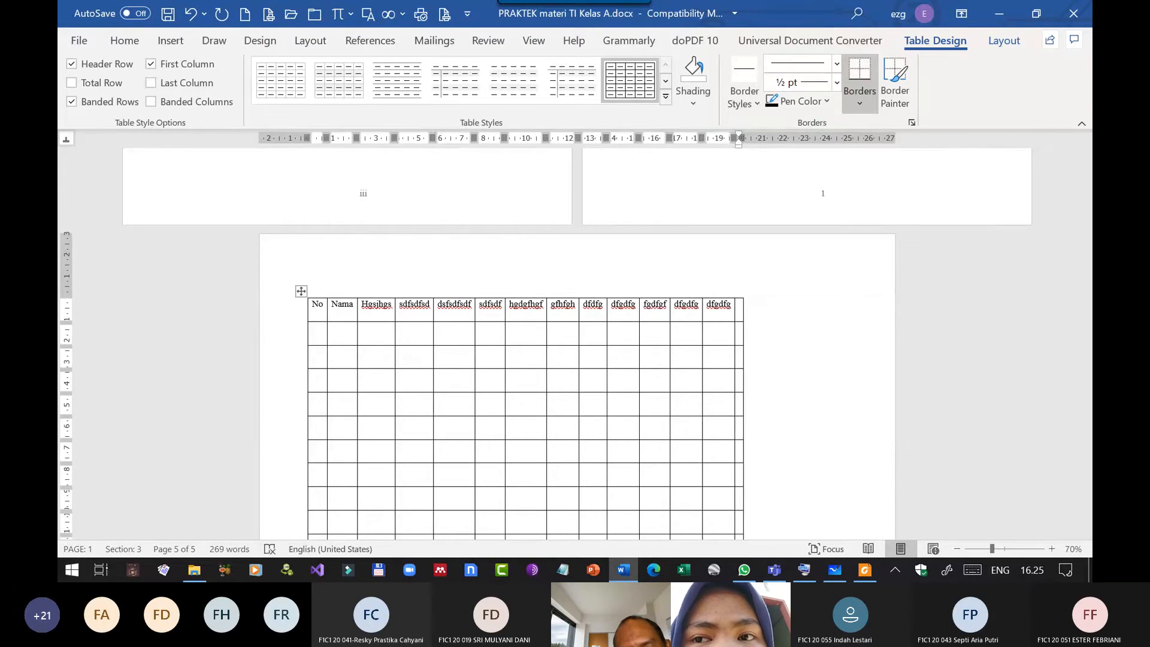
pyautogui.write('dfgdfg')
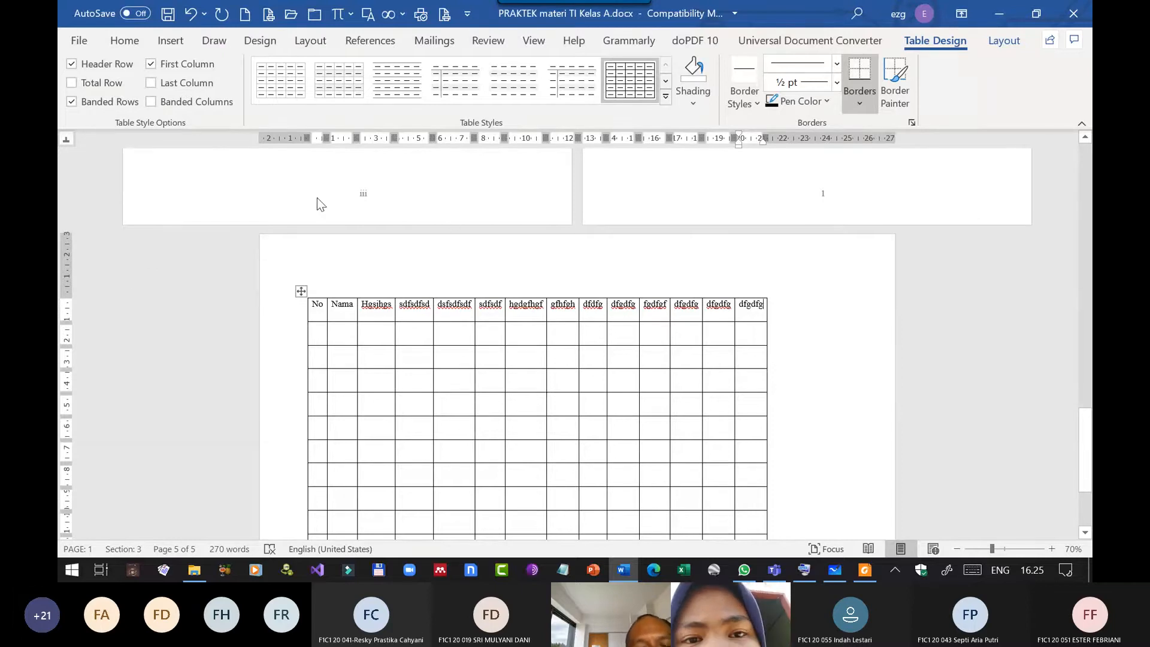
pyautogui.scroll(-2, 419, 287)
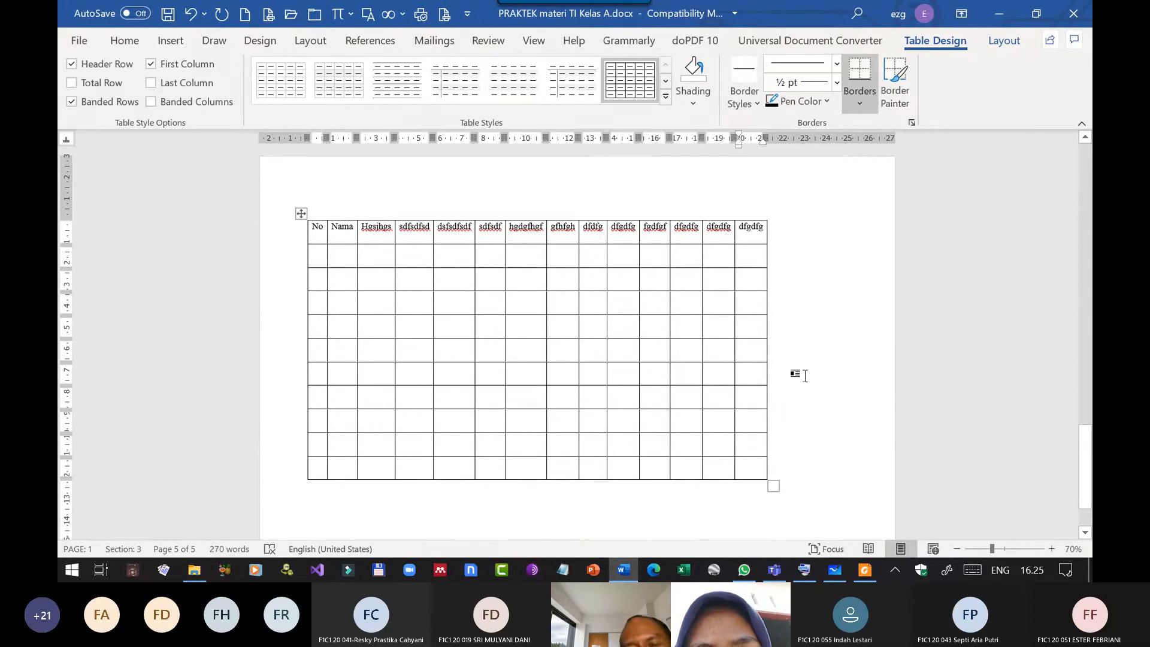
pyautogui.scroll(-2, 825, 424)
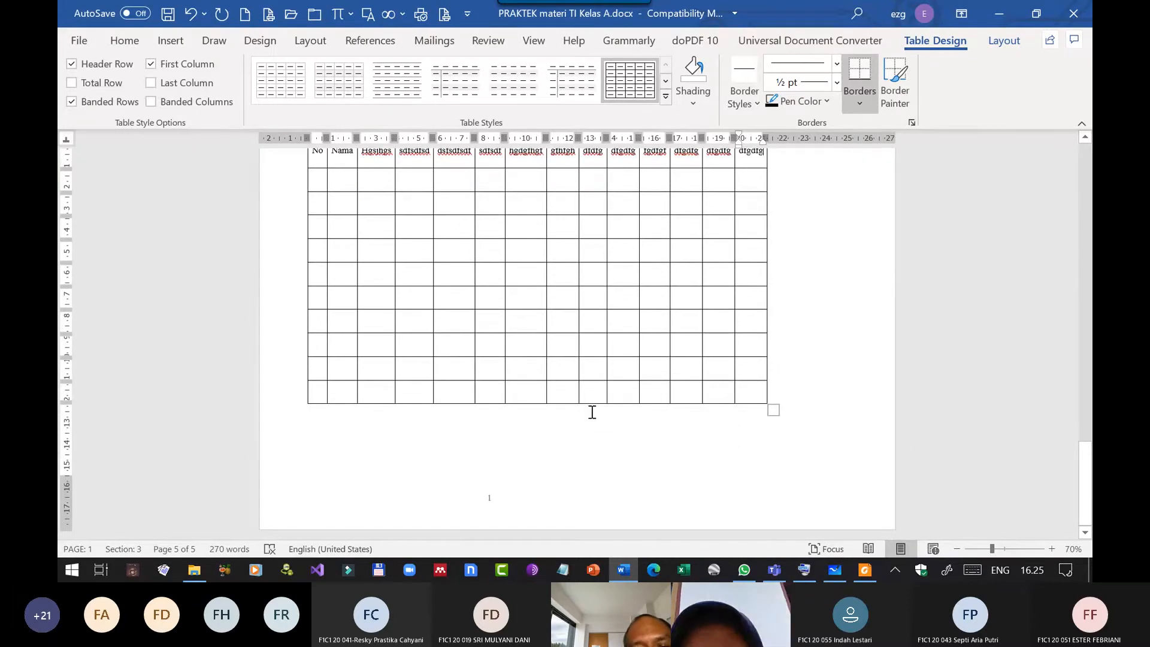
# Append new rows to the end of the 14-column table until it continues onto a second landscape page.
pyautogui.click(829, 407)
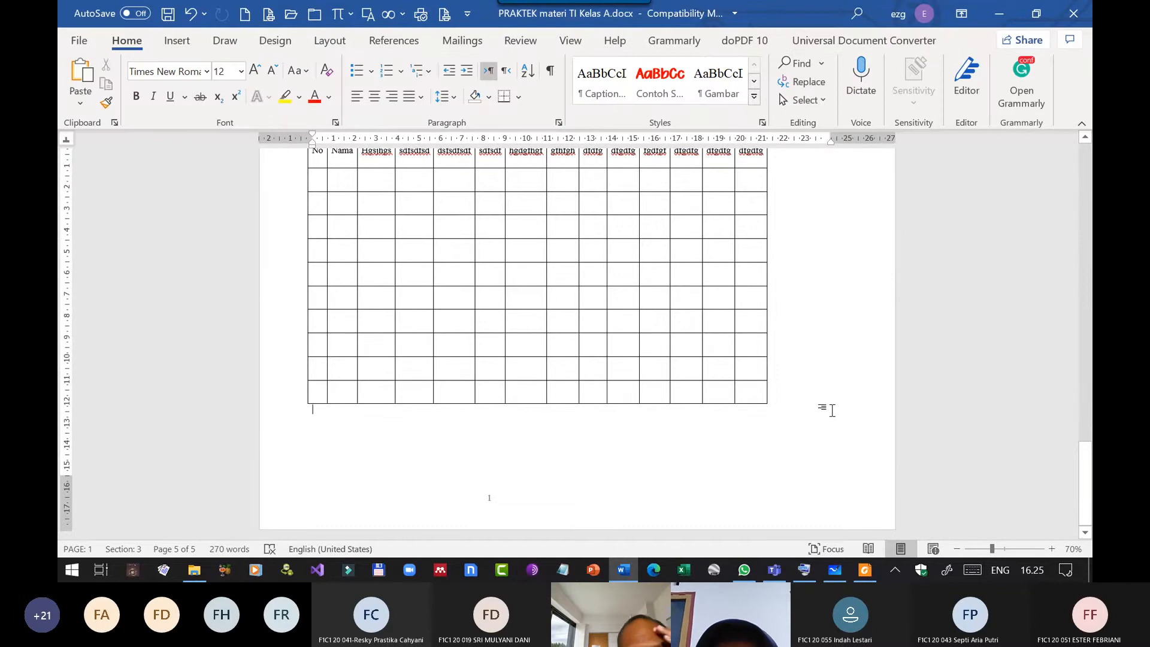
pyautogui.click(832, 410)
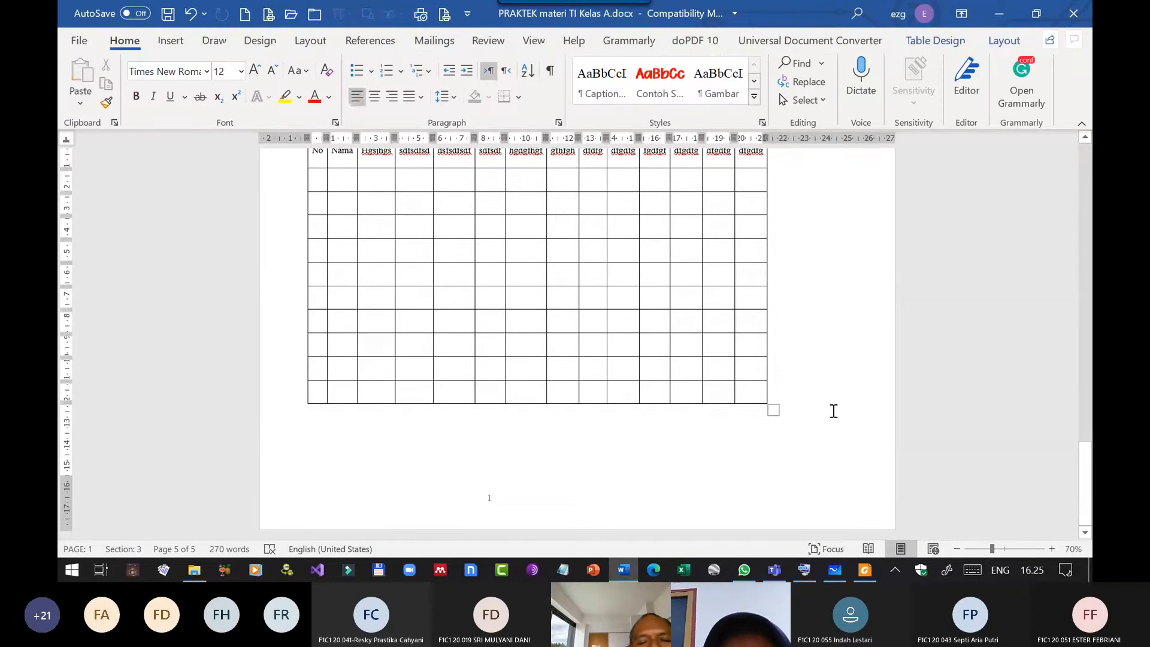
pyautogui.press('Tab')
pyautogui.press('Tab')
pyautogui.press('Tab')
pyautogui.press('Tab')
pyautogui.press('Tab')
pyautogui.press('Tab')
pyautogui.press('Tab')
pyautogui.press('Tab')
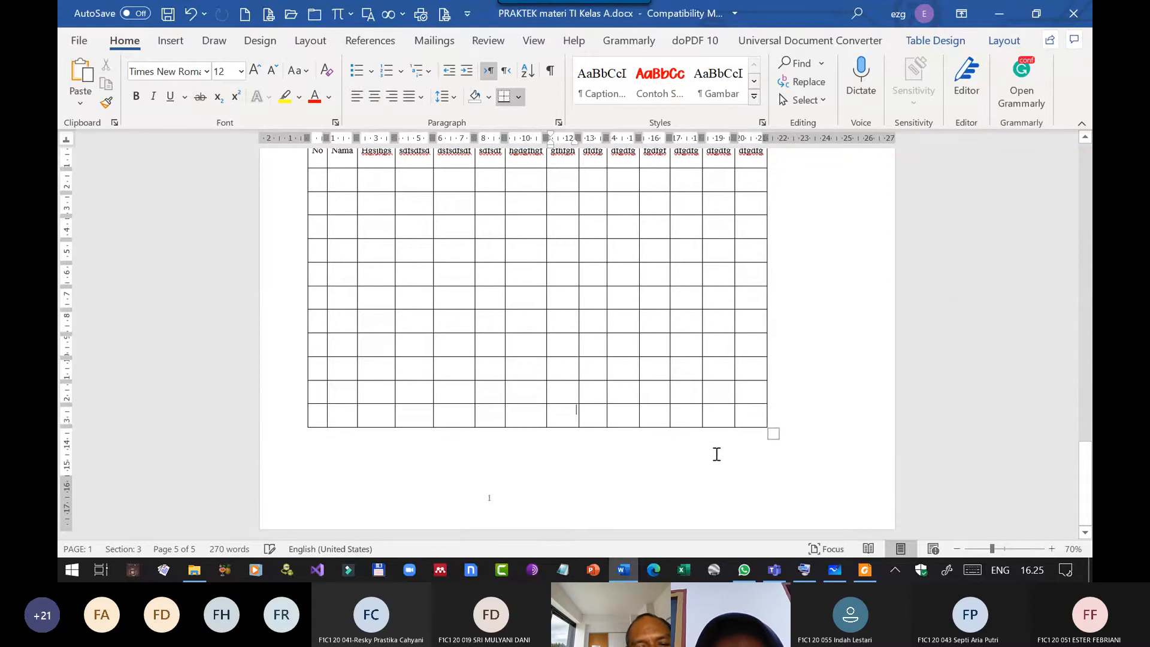
pyautogui.press('Tab')
pyautogui.press('Tab')
pyautogui.press('Tab')
pyautogui.press('Tab')
pyautogui.press('Tab')
pyautogui.press('Tab')
pyautogui.press('Tab')
pyautogui.press('Tab')
pyautogui.press('Tab')
pyautogui.press('Tab')
pyautogui.press('Tab')
pyautogui.press('Tab')
pyautogui.press('Tab')
pyautogui.press('Tab')
pyautogui.press('Tab')
pyautogui.press('Tab')
pyautogui.press('Tab')
pyautogui.press('Tab')
pyautogui.press('Tab')
pyautogui.press('Tab')
pyautogui.press('Tab')
pyautogui.press('Tab')
pyautogui.press('Tab')
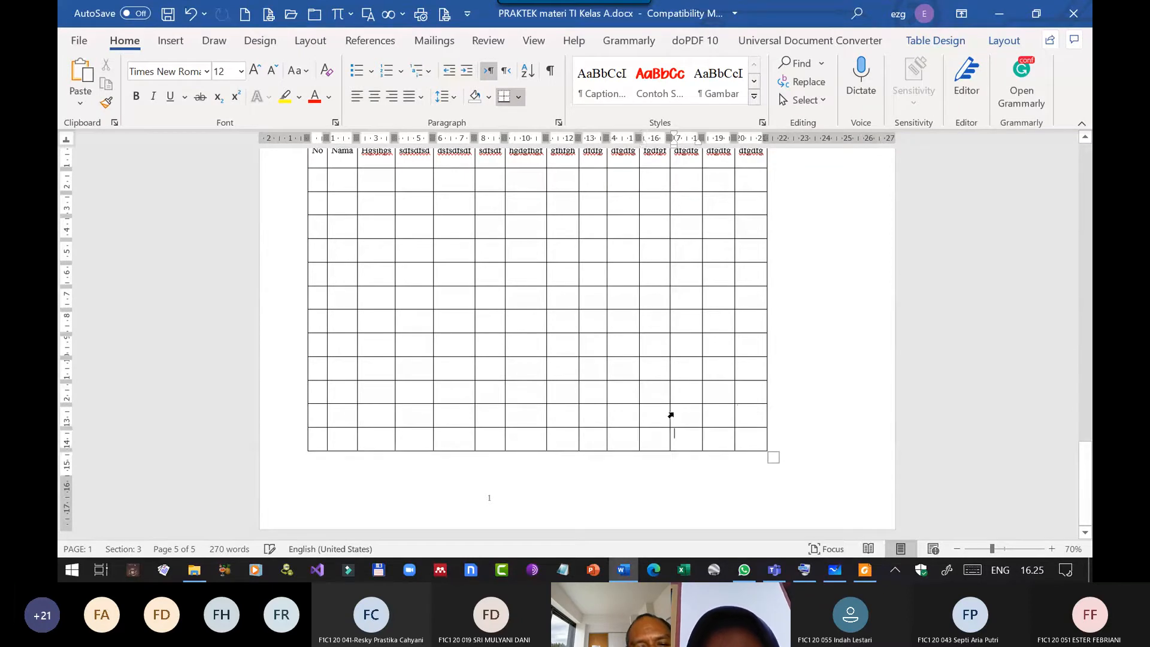
pyautogui.press('Tab')
pyautogui.press('Tab')
pyautogui.press('Tab')
pyautogui.press('Tab')
pyautogui.press('Tab')
pyautogui.press('Tab')
pyautogui.press('Tab')
pyautogui.press('Tab')
pyautogui.press('Tab')
pyautogui.press('Tab')
pyautogui.press('Tab')
pyautogui.press('Tab')
pyautogui.press('Tab')
pyautogui.press('Tab')
pyautogui.press('Tab')
pyautogui.press('Tab')
pyautogui.press('Tab')
pyautogui.press('Tab')
pyautogui.press('Tab')
pyautogui.press('Tab')
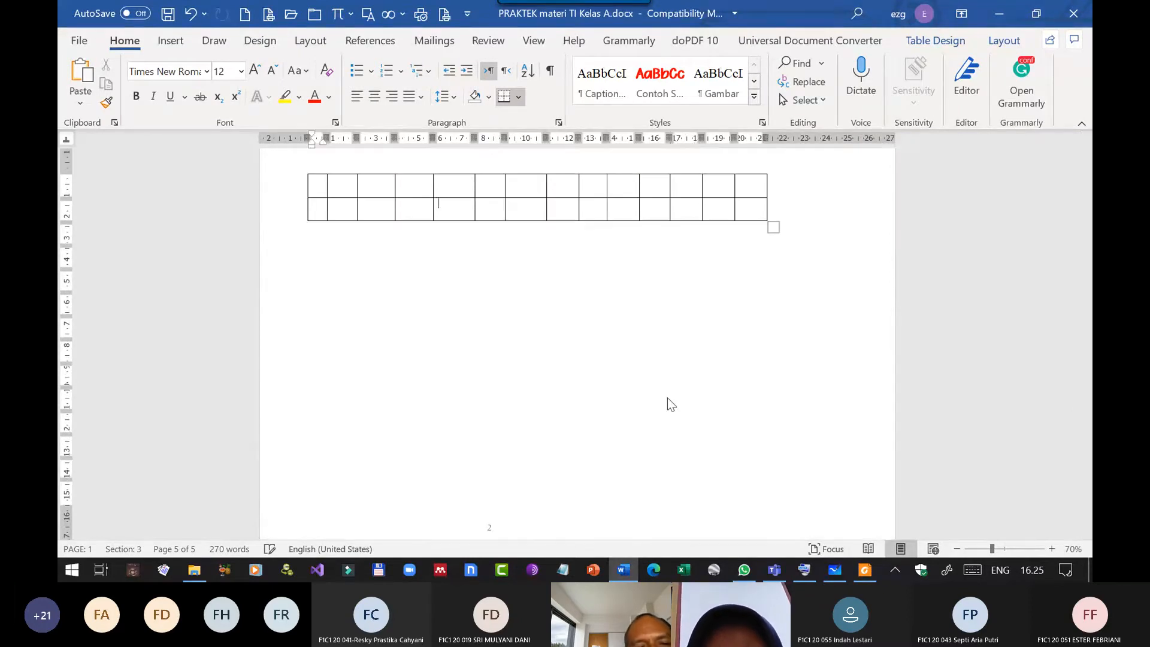
pyautogui.keyDown('ctrl'); pyautogui.scroll(-5, 785, 294); pyautogui.keyUp('ctrl')
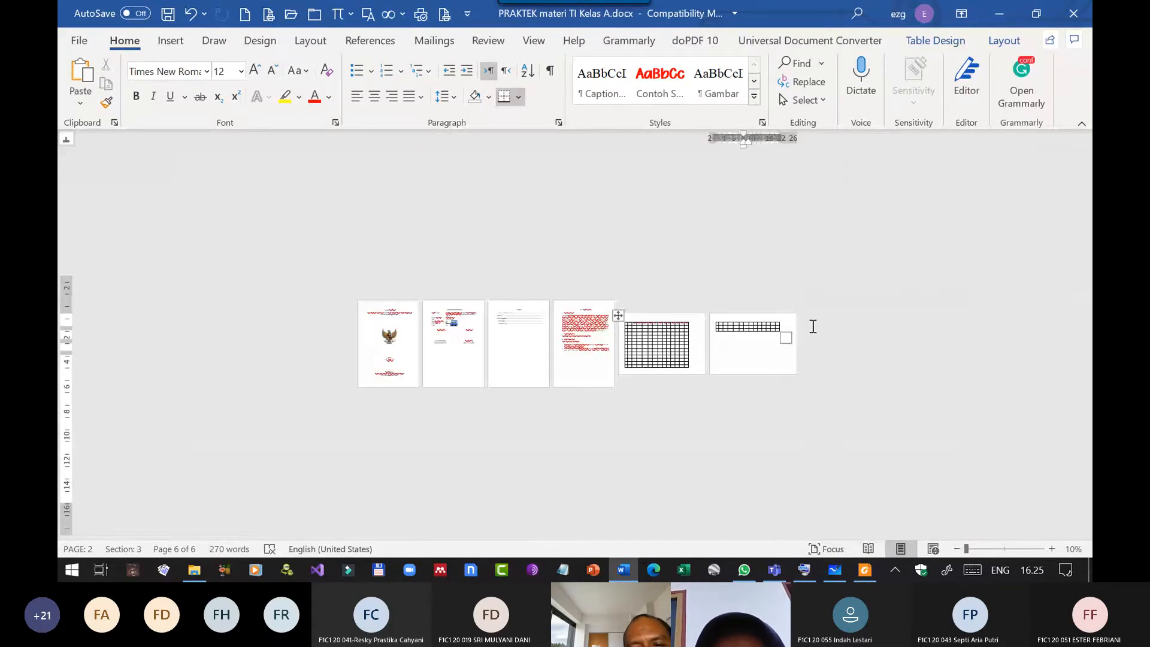
pyautogui.keyDown('ctrl'); pyautogui.scroll(2, 811, 325); pyautogui.keyUp('ctrl')
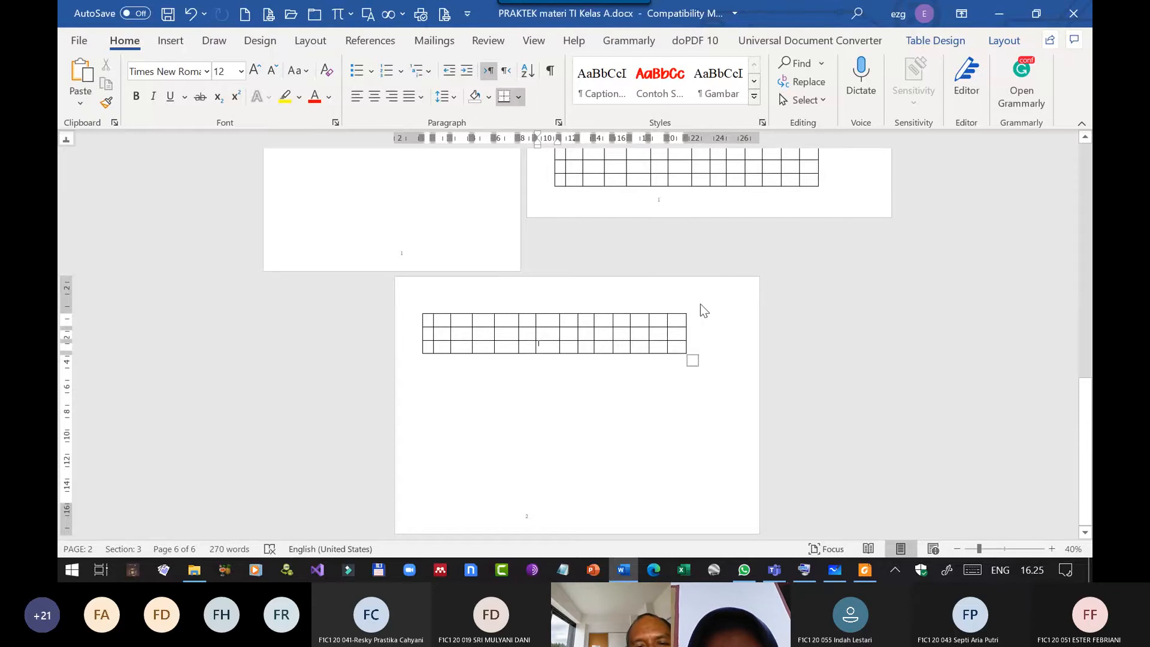
# Insert a Next Page section break in the empty paragraph below the table.
pyautogui.click(720, 355)
pyautogui.scroll(2, 720, 356)
pyautogui.scroll(3, 720, 356)
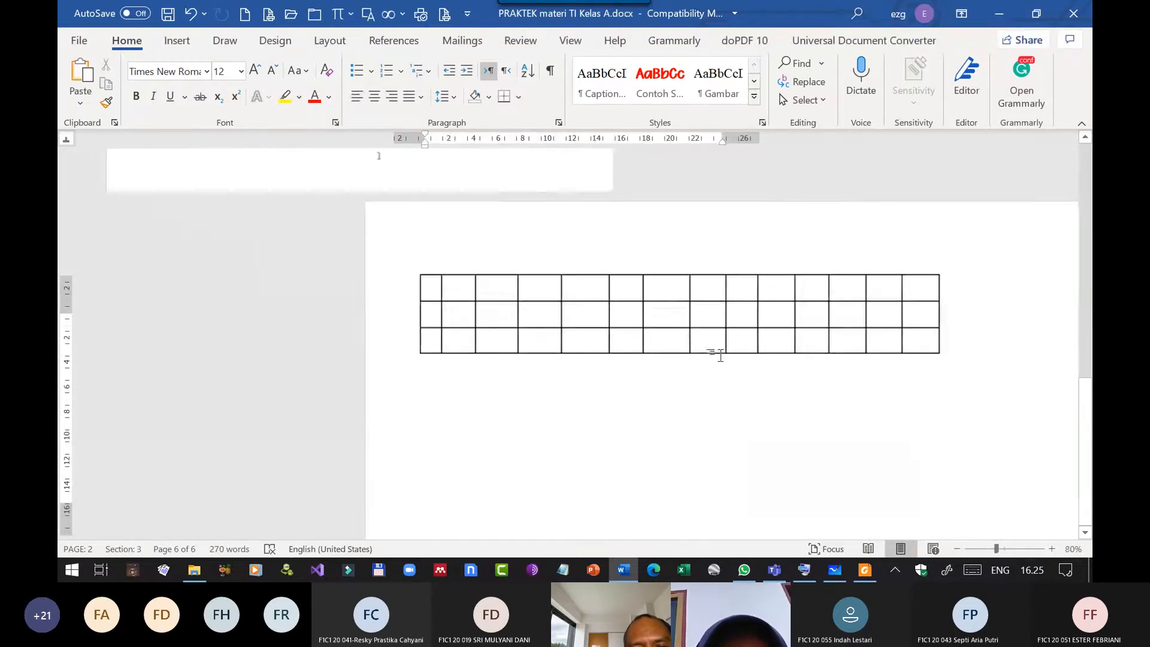
pyautogui.click(876, 353)
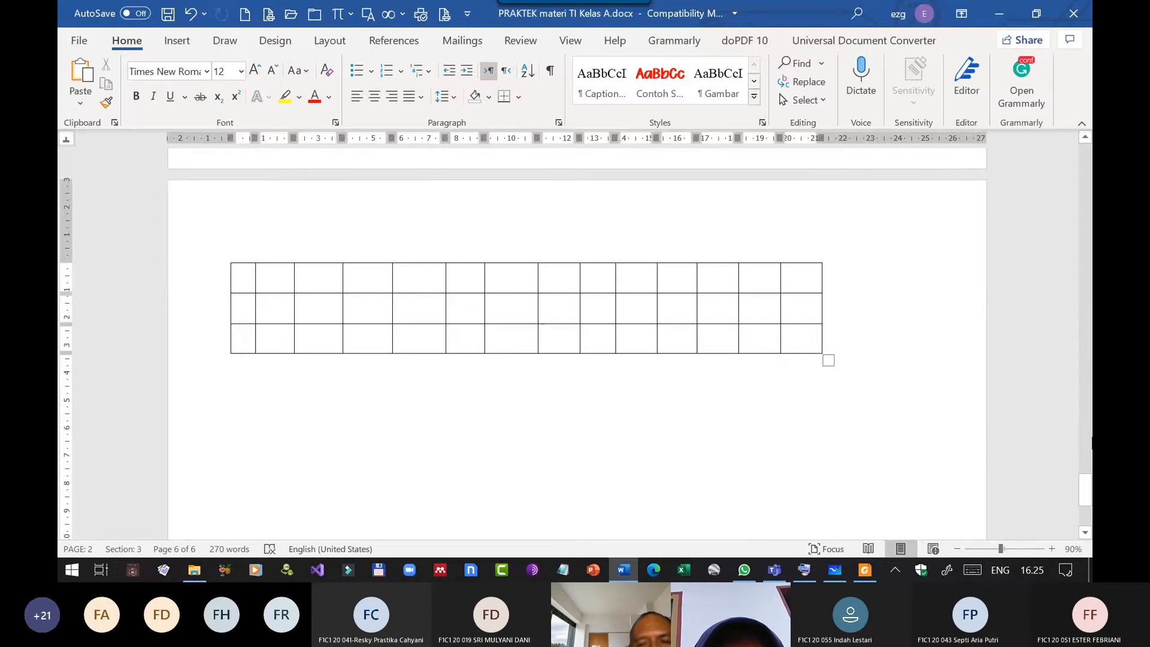
pyautogui.click(1065, 439)
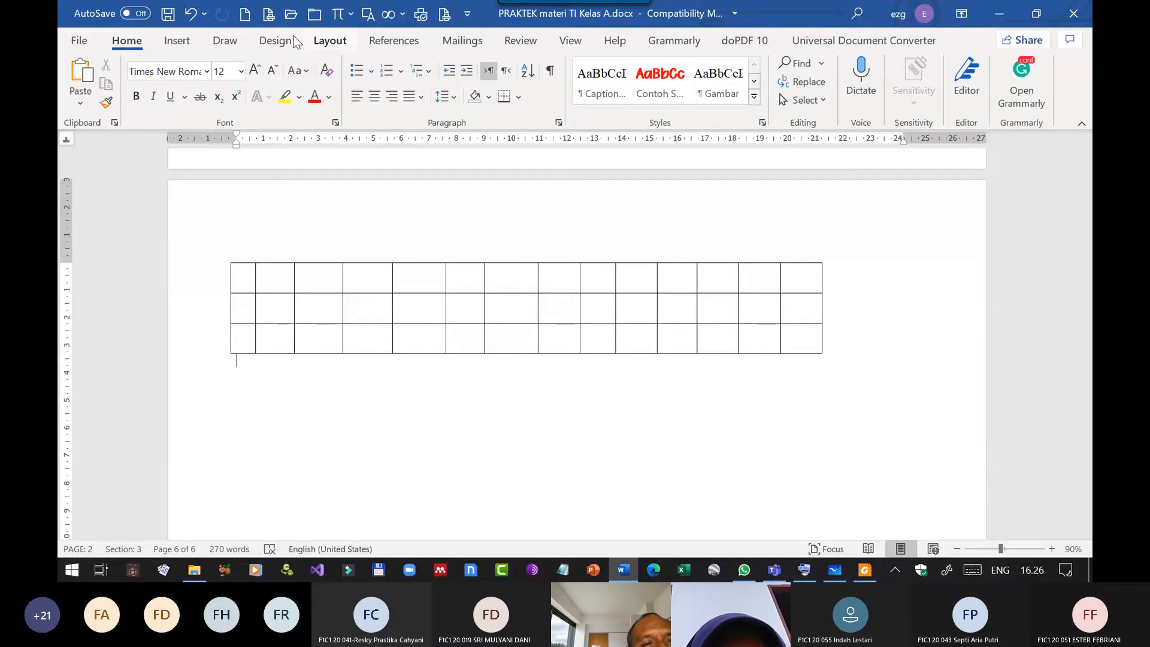
pyautogui.click(326, 41)
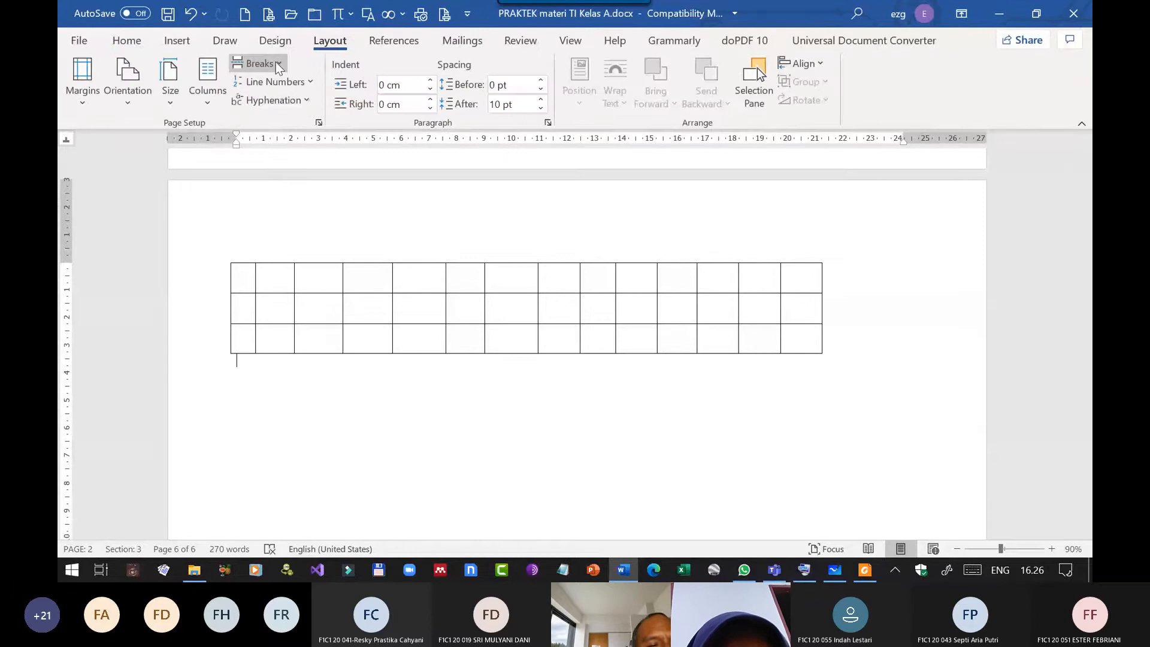
pyautogui.click(276, 63)
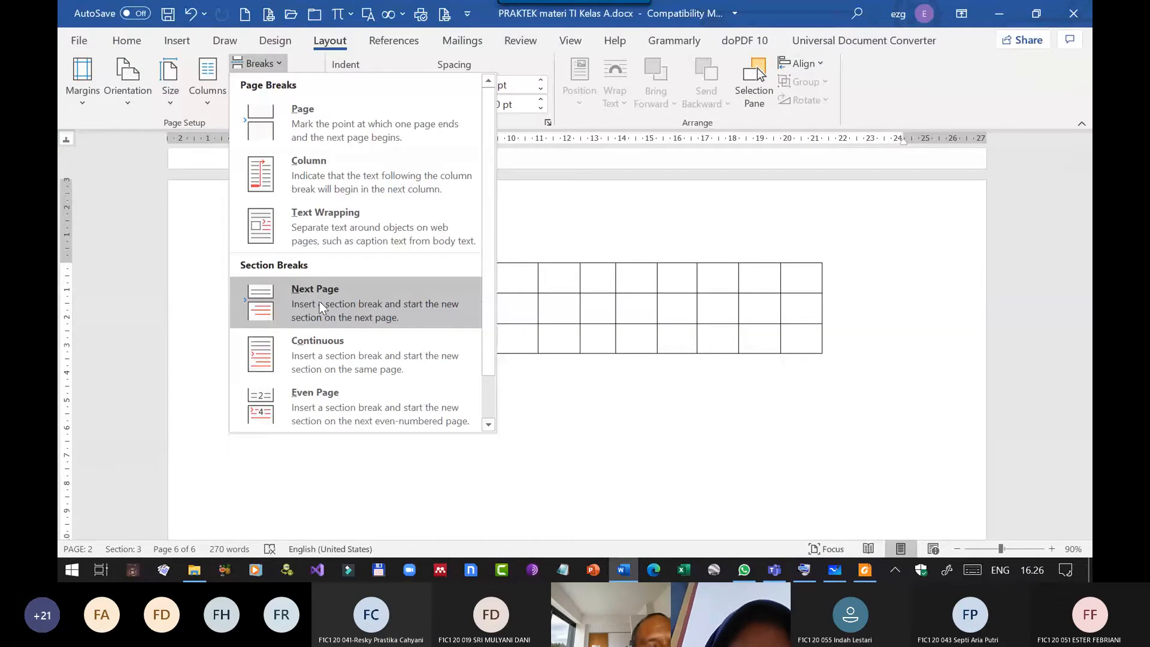
pyautogui.click(319, 301)
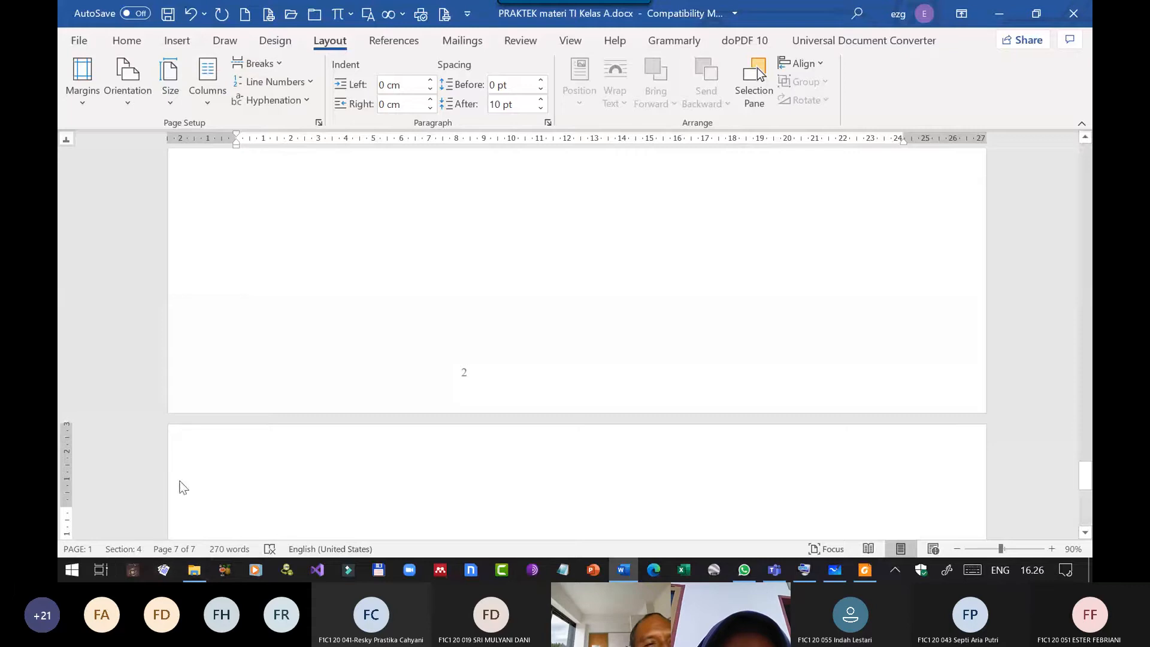
# Set the orientation of the new last section to Portrait, applied to this section only, and check the page overview.
pyautogui.click(318, 122)
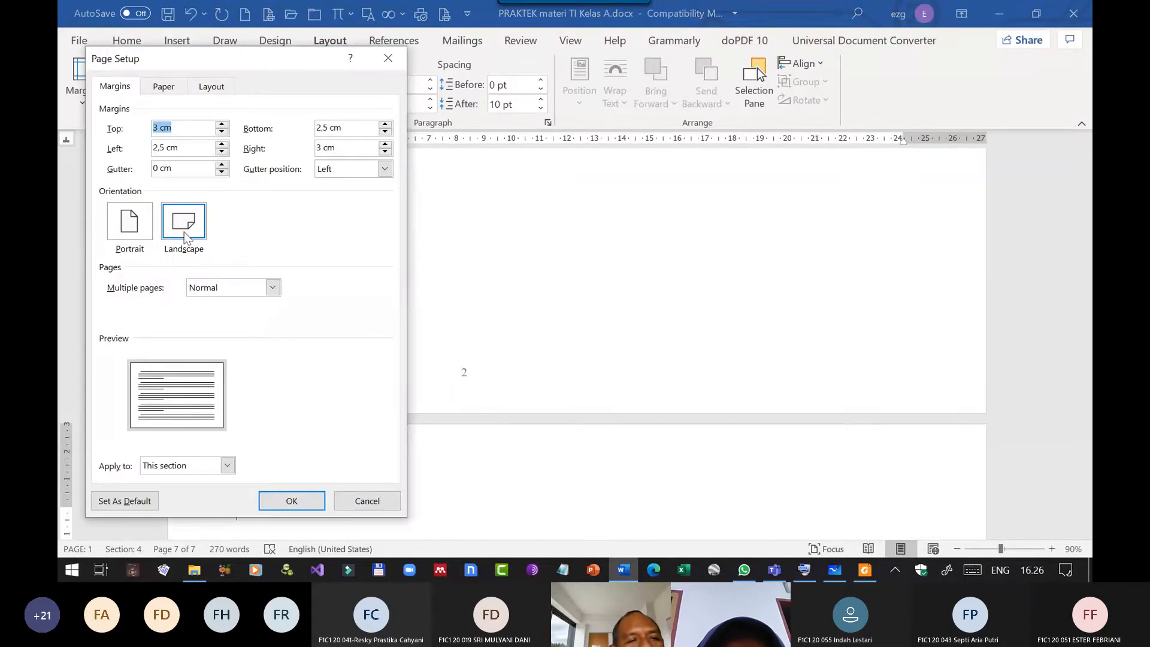
pyautogui.click(129, 231)
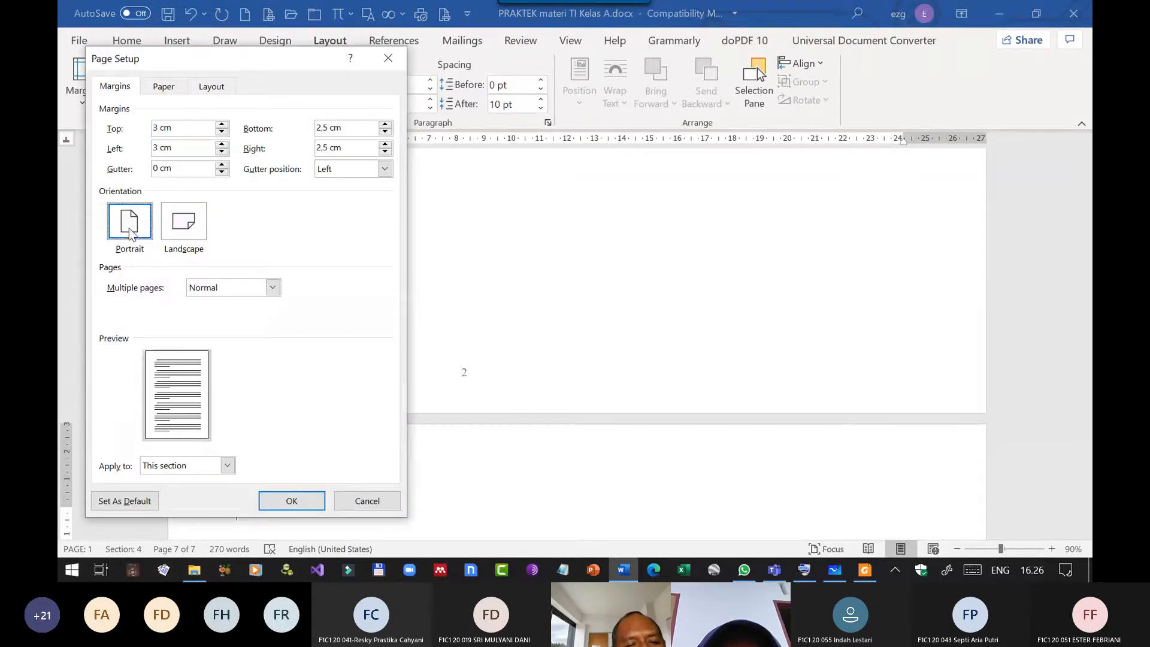
pyautogui.click(303, 502)
pyautogui.keyDown('ctrl'); pyautogui.scroll(-8, 718, 365); pyautogui.keyUp('ctrl')
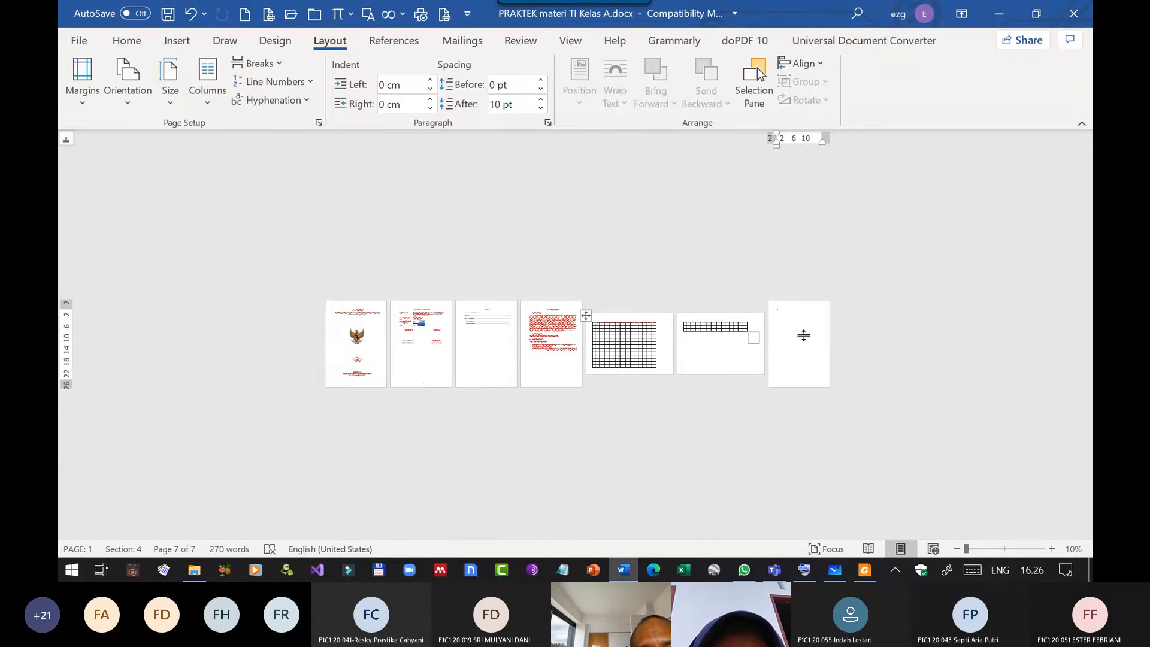
pyautogui.scroll(5, 803, 335)
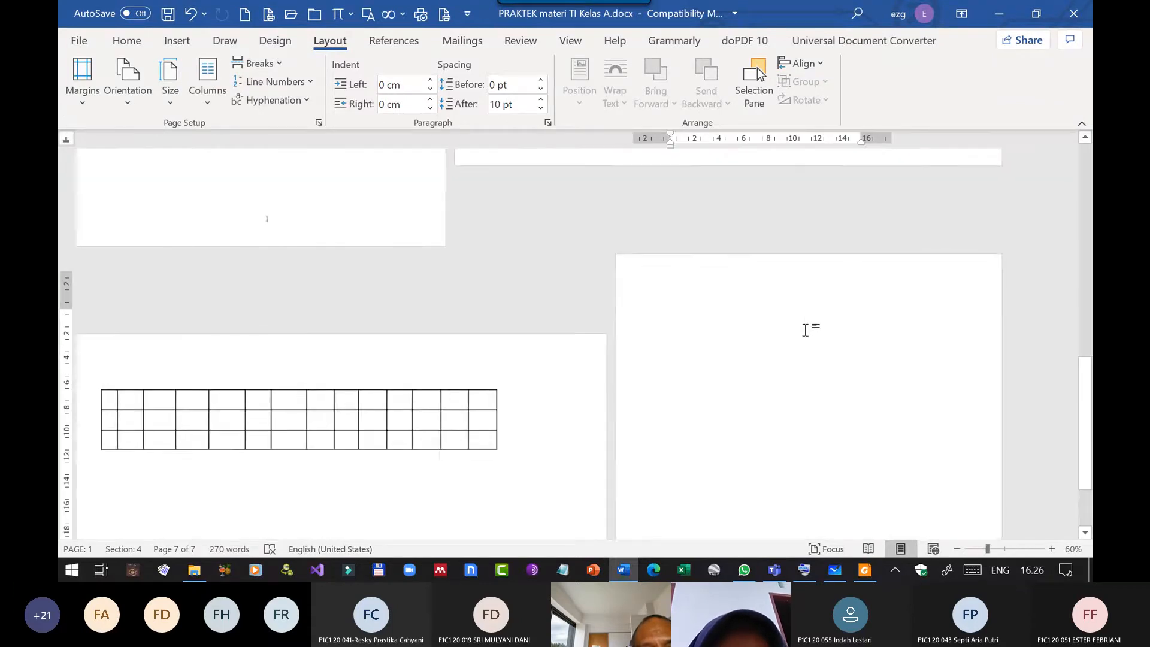
# Enter the chapter title Bab 2 Tinjauan Pustaka at the start of the new portrait page.
pyautogui.scroll(2, 804, 330)
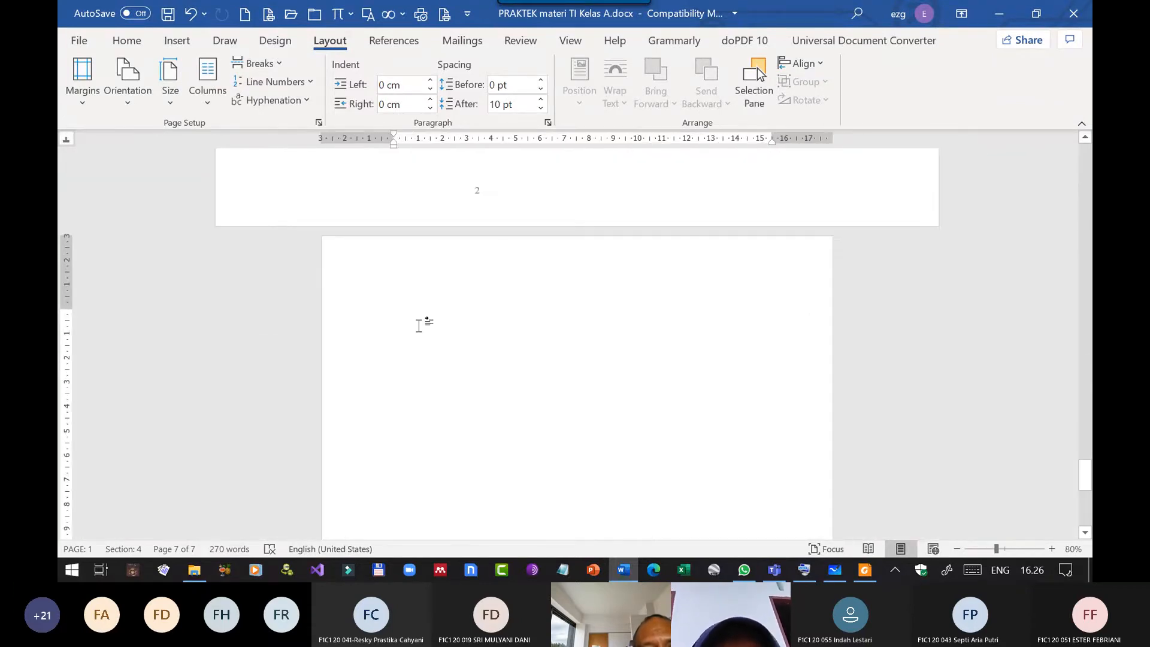
pyautogui.click(419, 327)
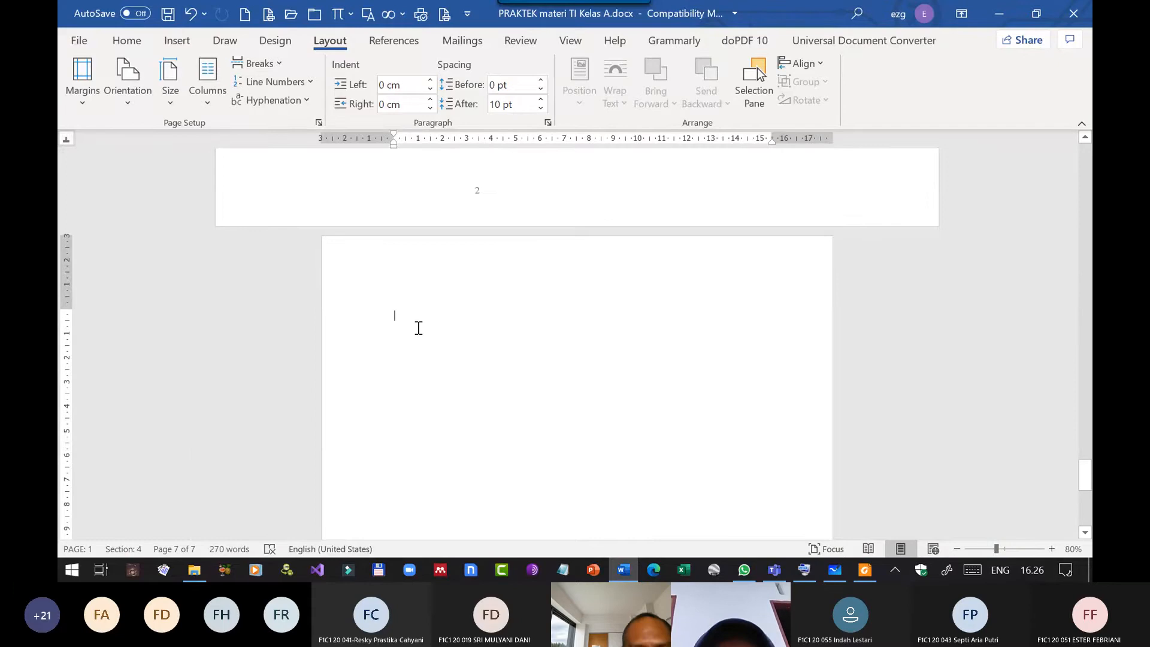
pyautogui.write('Bab')
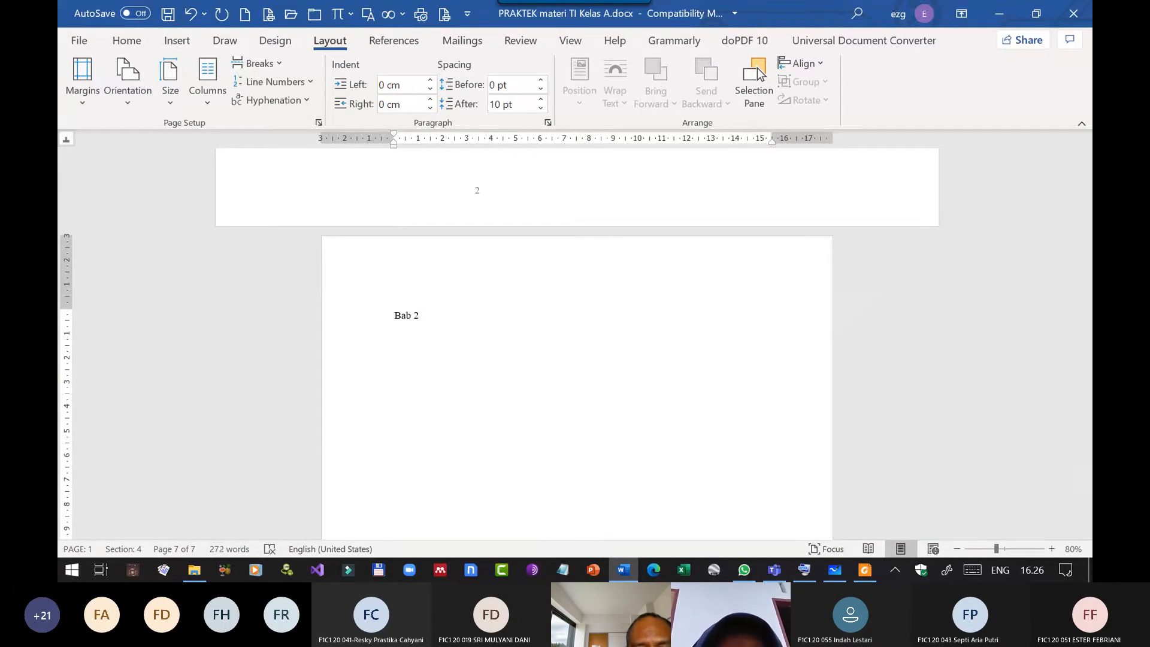
pyautogui.write(' 2')
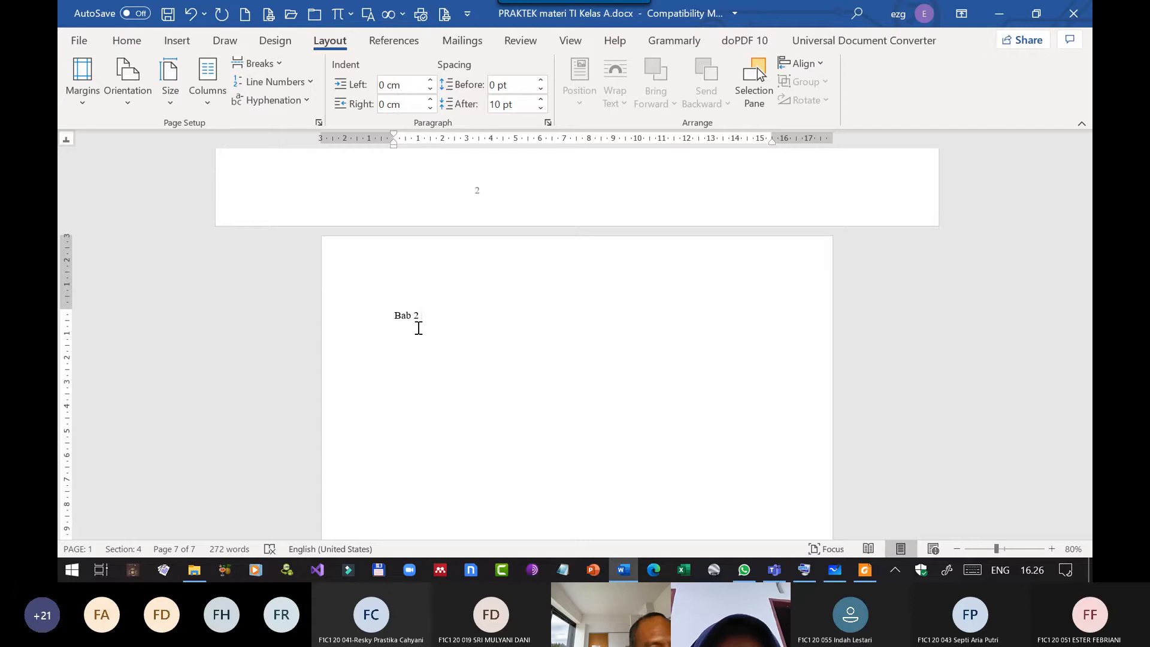
pyautogui.write(' Tinajaun')
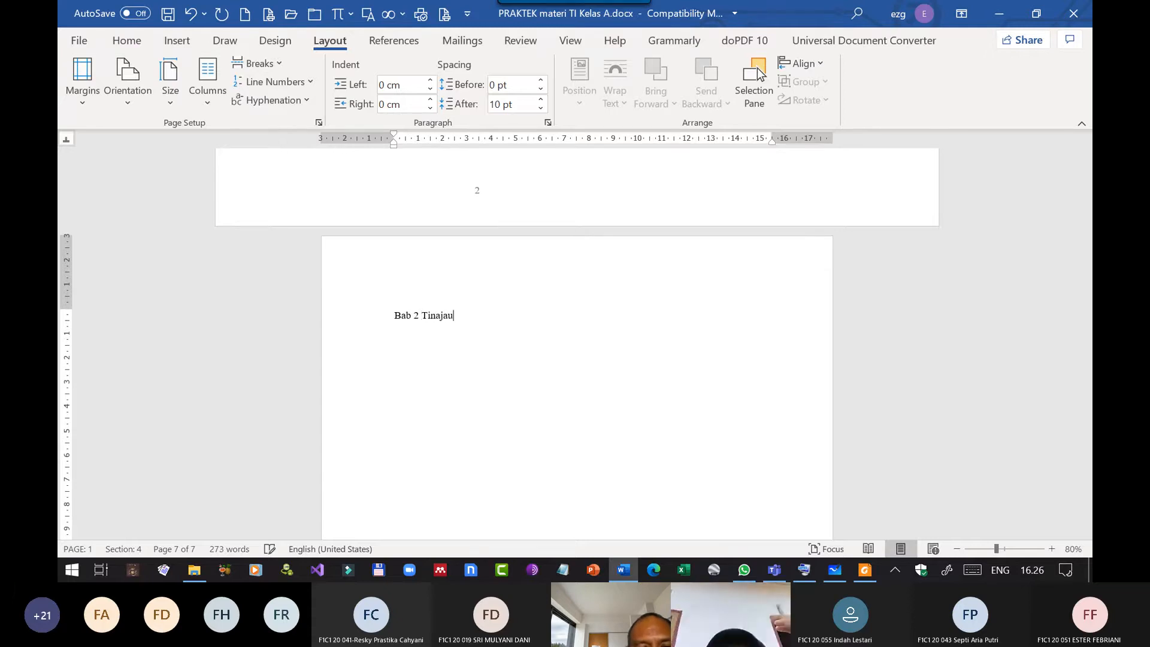
pyautogui.press('BackSpace')
pyautogui.press('BackSpace')
pyautogui.press('BackSpace')
pyautogui.press('BackSpace')
pyautogui.press('BackSpace')
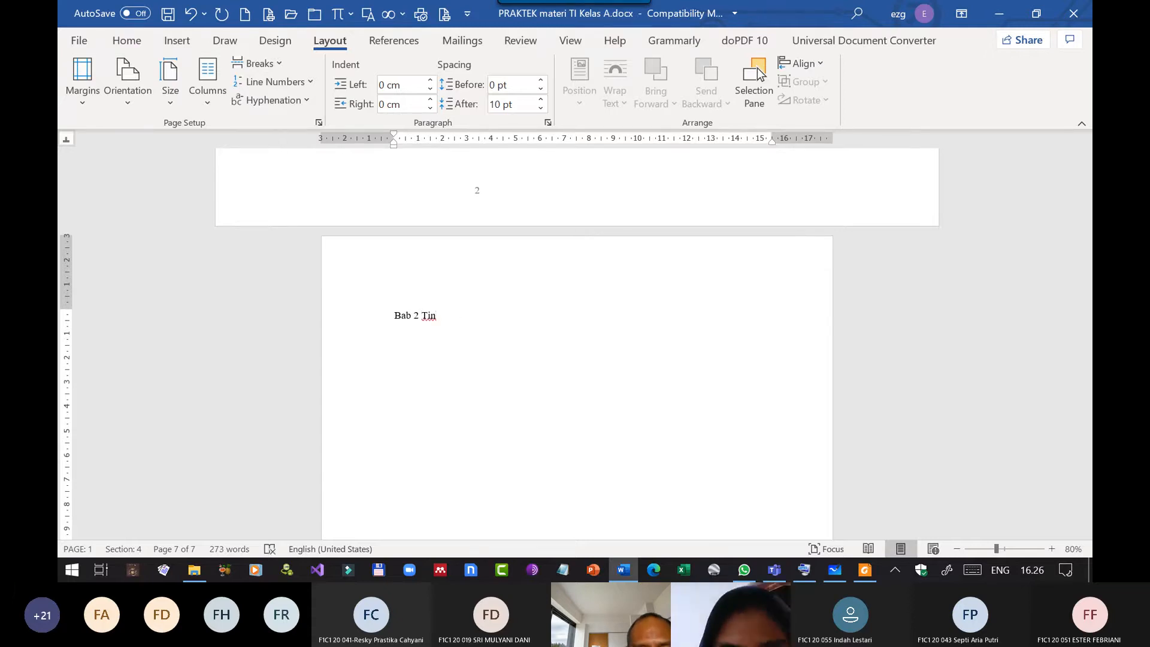
pyautogui.write('jauan Pust')
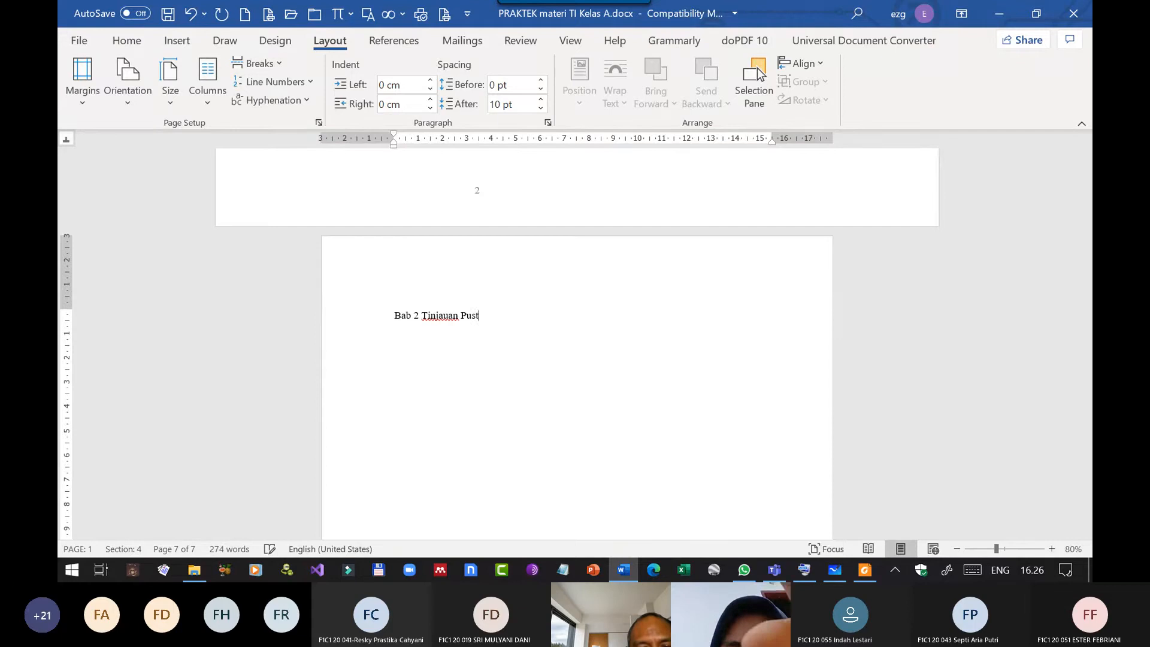
pyautogui.write('aka')
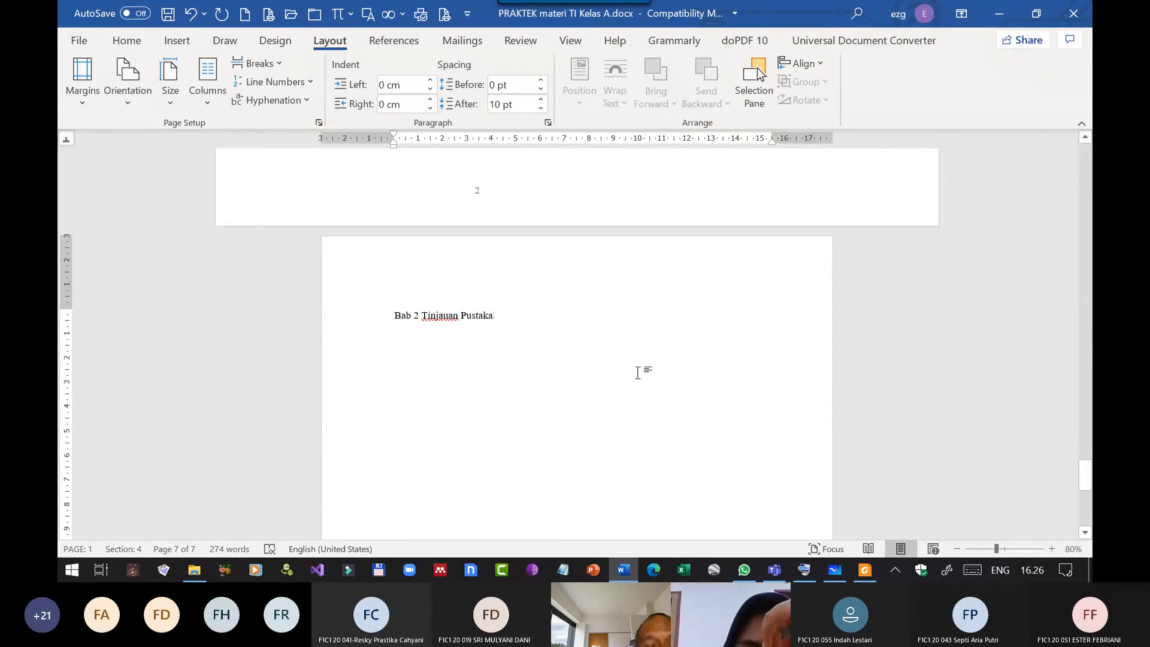
# Check the style of the Bab 1 Pendahuluan title and apply Heading 1 to the Bab 2 Tinjauan Pustaka title.
pyautogui.scroll(5, 629, 341)
pyautogui.scroll(10, 590, 326)
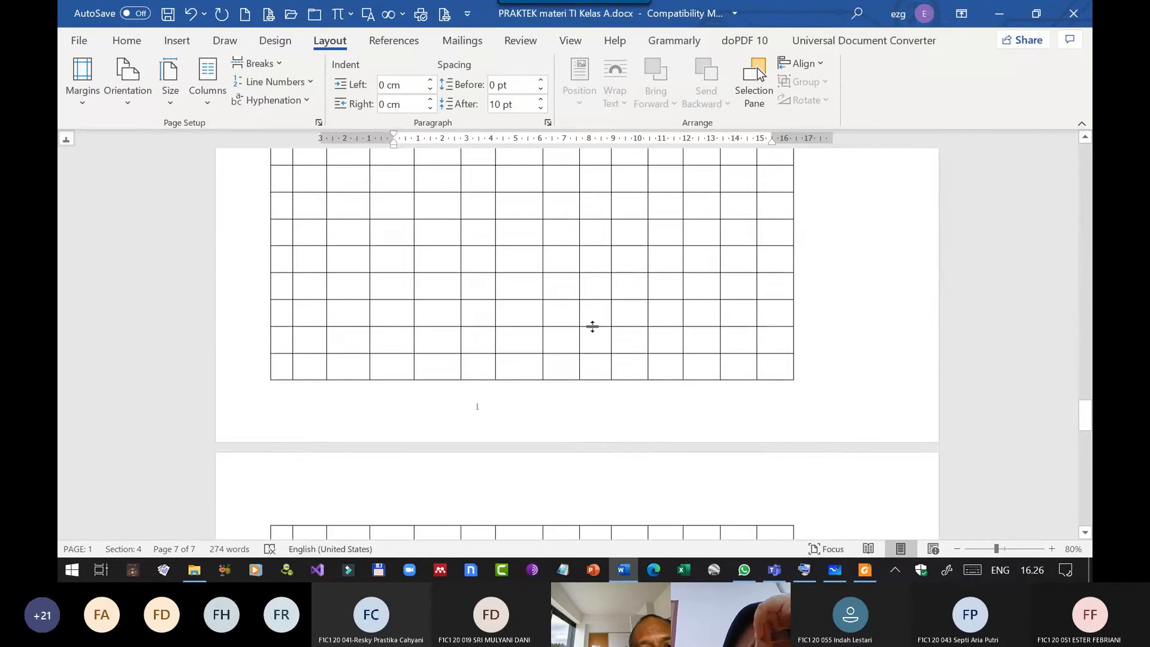
pyautogui.scroll(3, 583, 318)
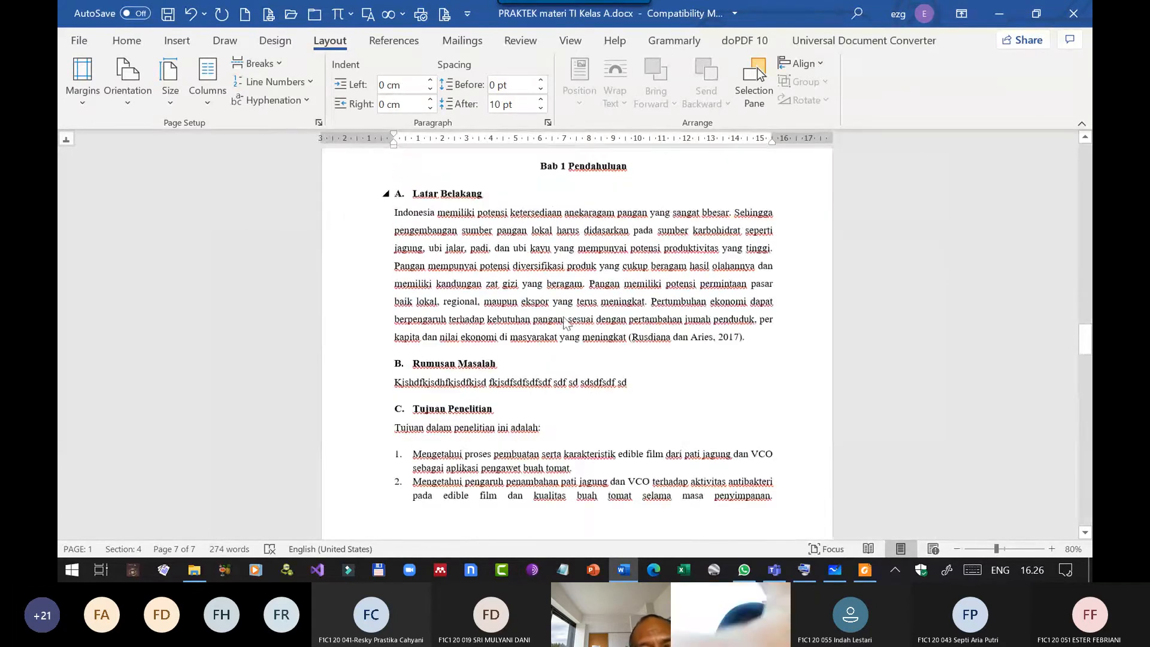
pyautogui.scroll(3, 565, 323)
pyautogui.click(601, 390)
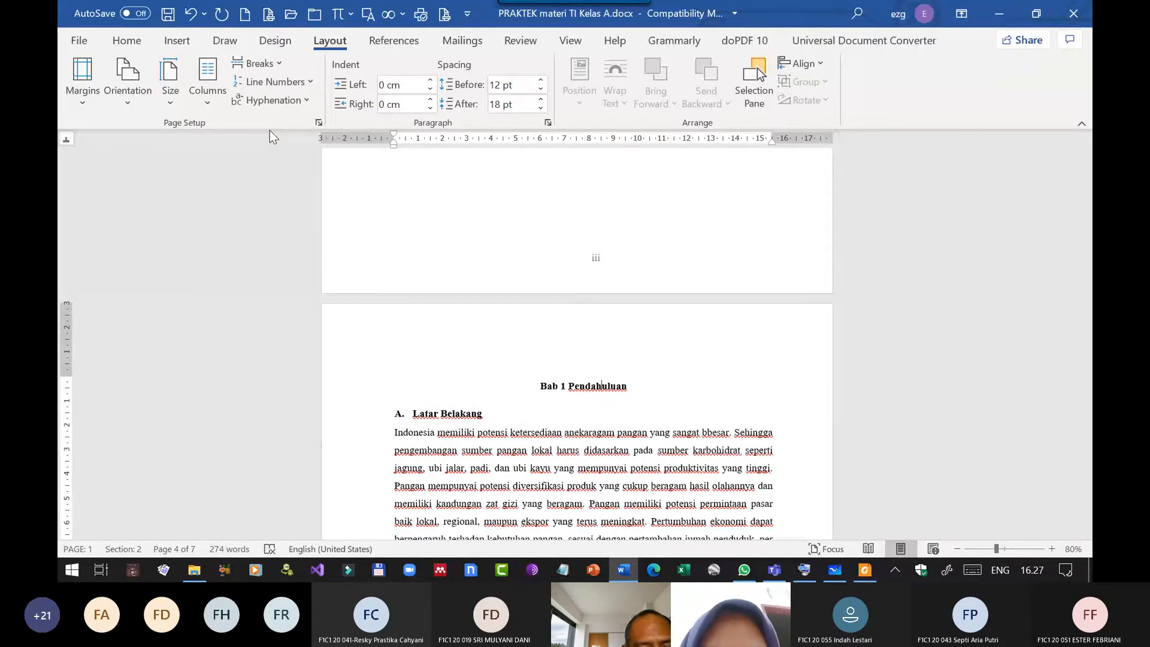
pyautogui.hotkey('ctrl', 'alt', 'shift', 's')
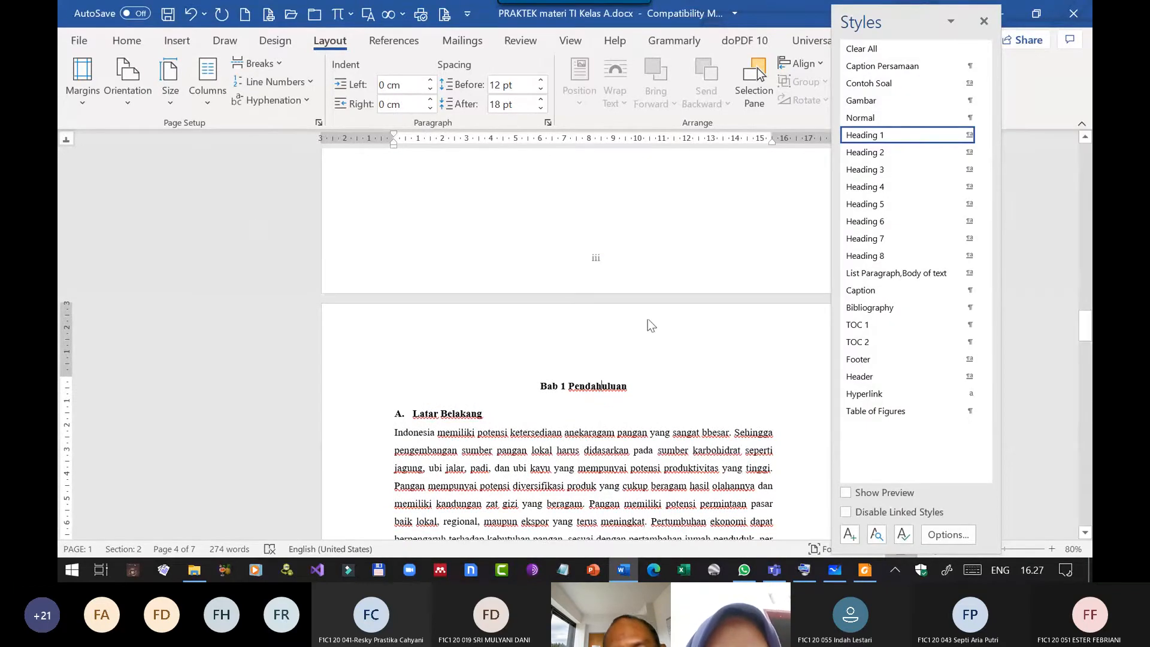
pyautogui.scroll(-15, 649, 380)
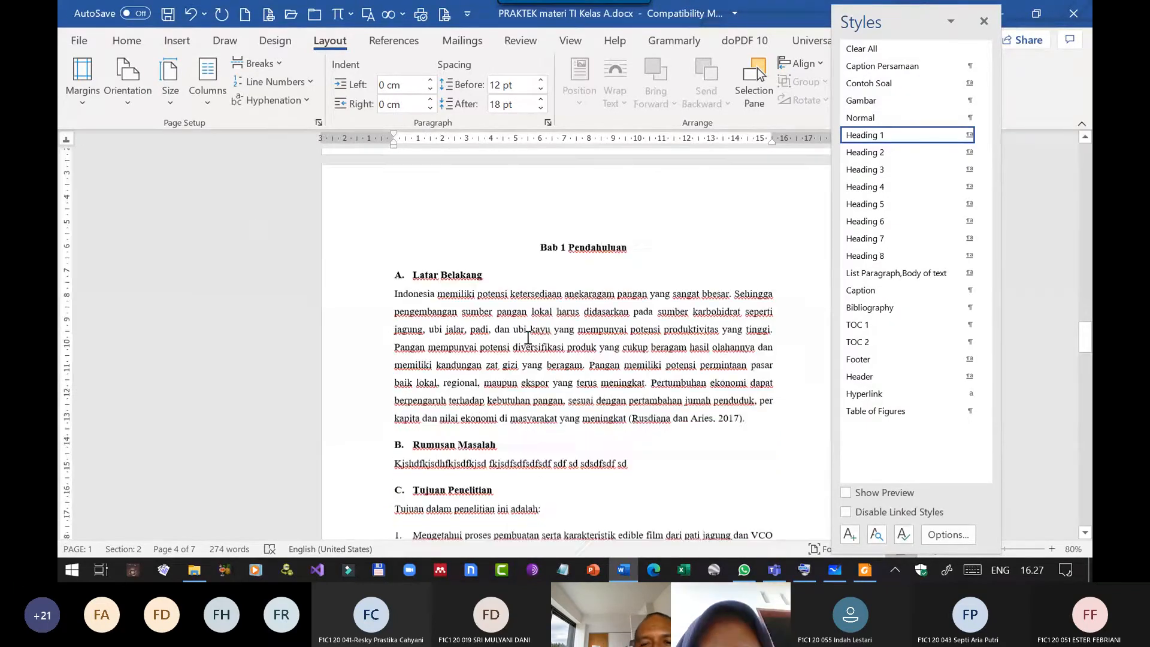
pyautogui.scroll(-10, 515, 342)
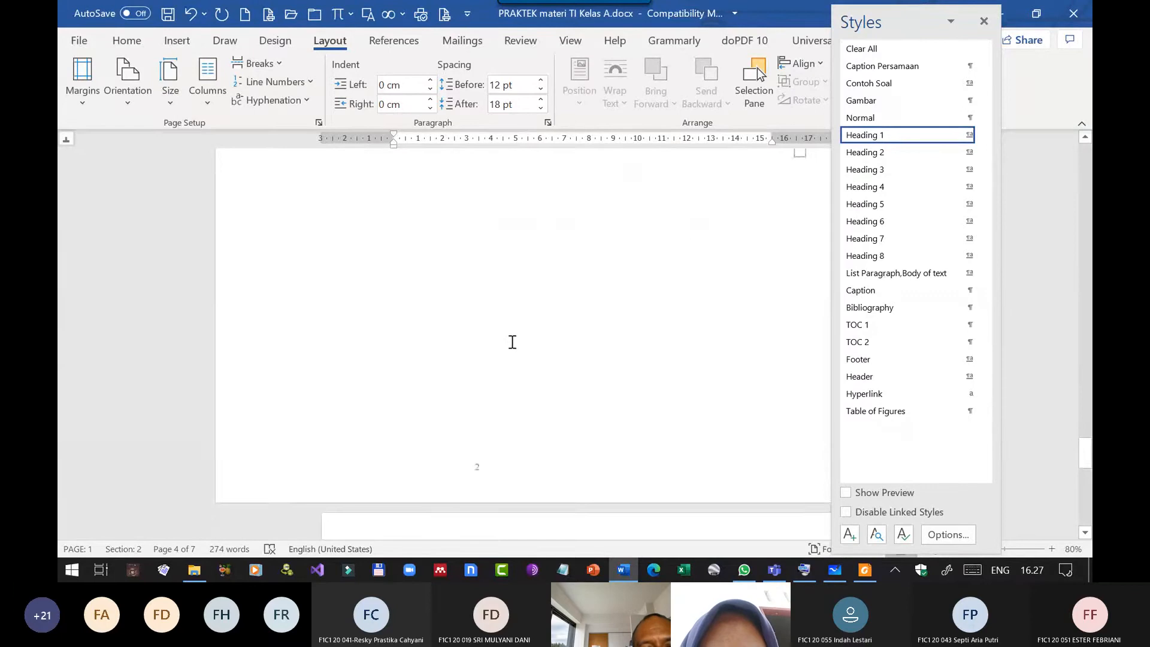
pyautogui.click(477, 407)
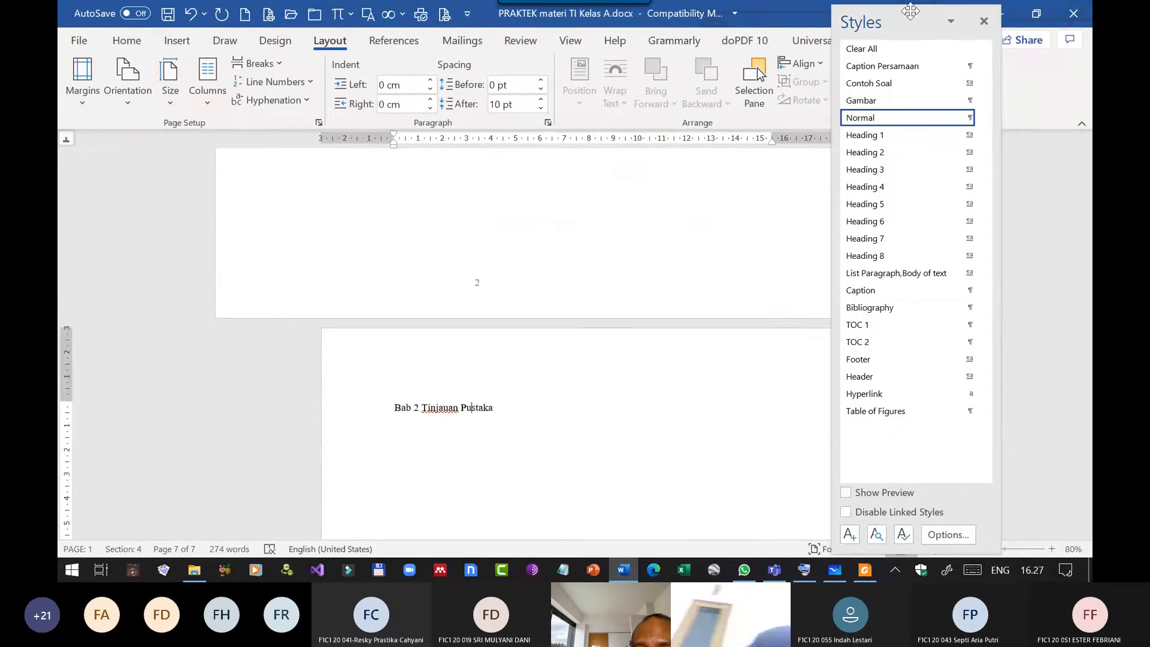
pyautogui.click(924, 134)
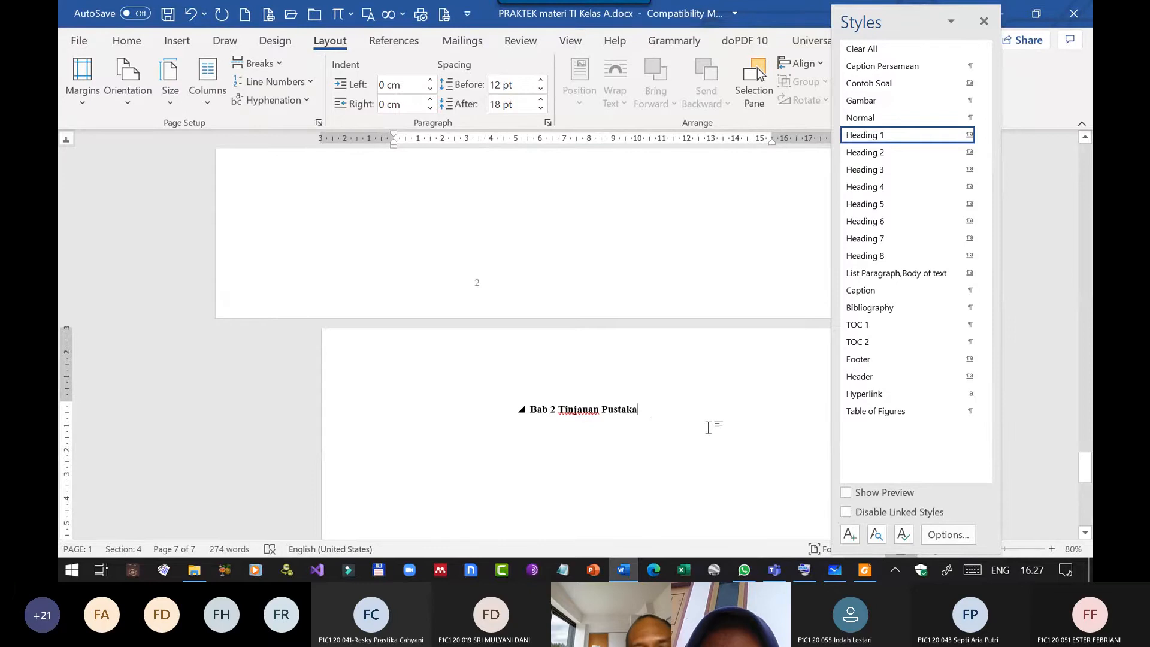
# Enter the lettered subheading "A. Teori Tentang A" on a new line below the Bab 2 title, correcting the spelling of Tentang.
pyautogui.press('Return')
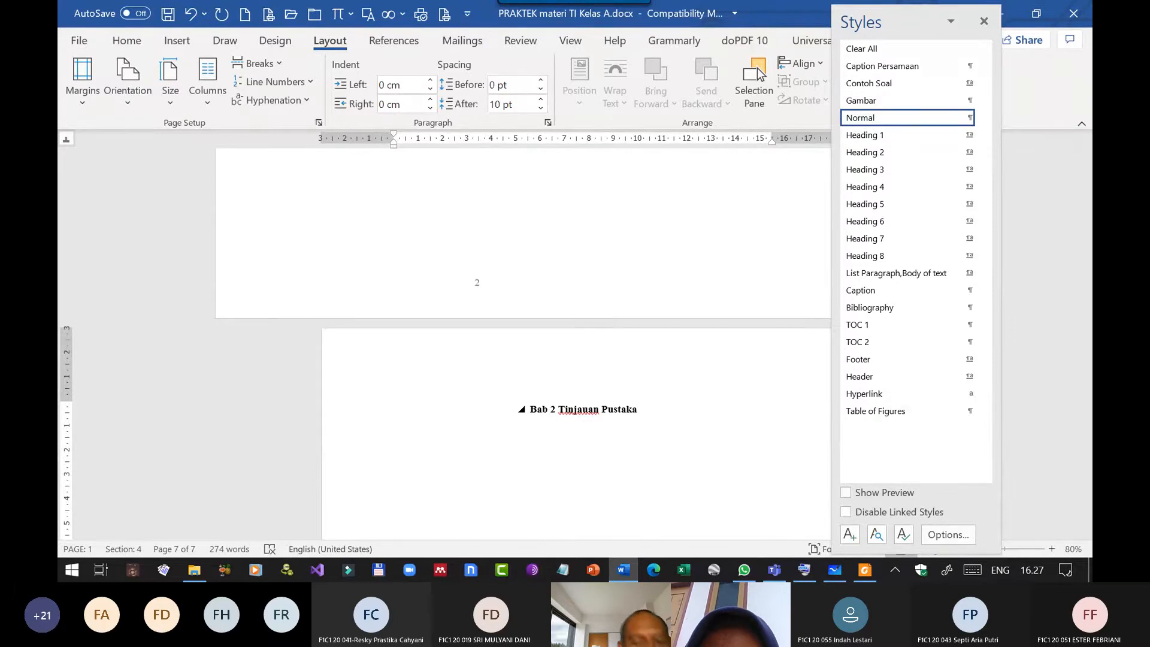
pyautogui.write('A. Te')
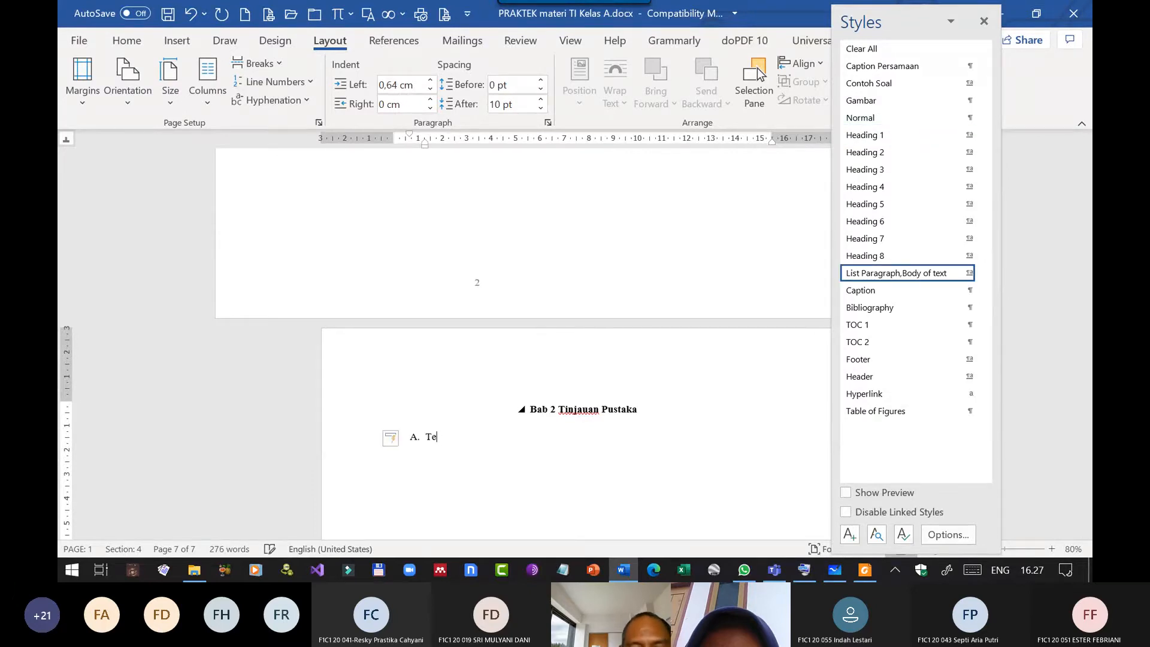
pyautogui.write('ori')
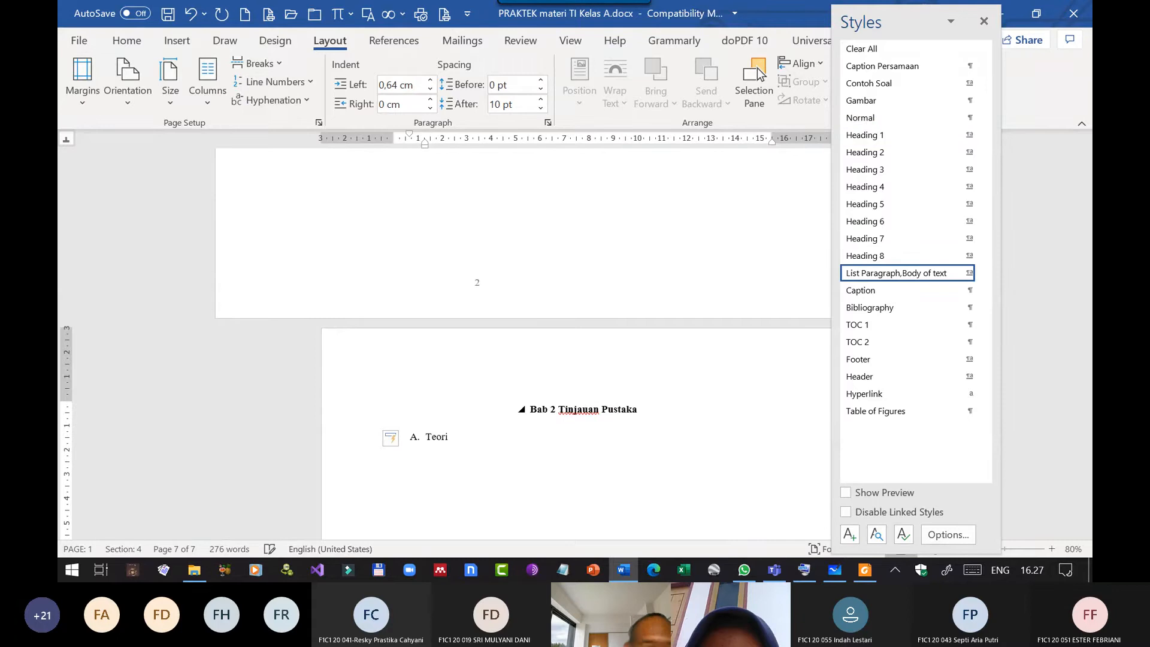
pyautogui.write(' Tangang A')
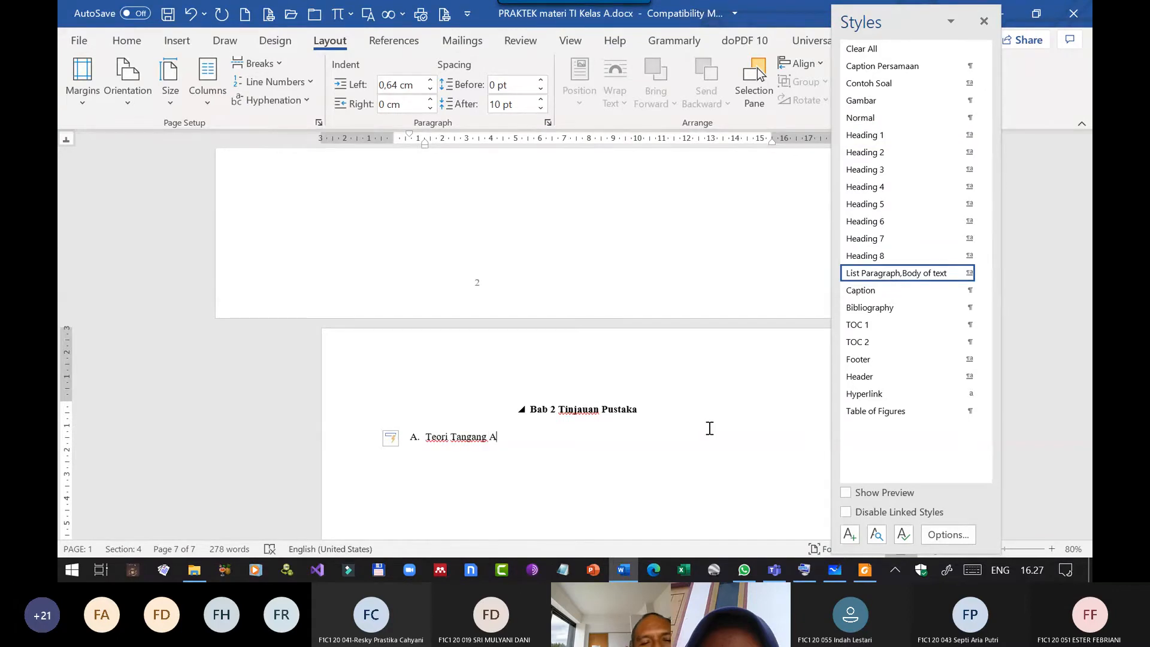
pyautogui.press('Left')
pyautogui.press('Left')
pyautogui.press('Left')
pyautogui.press('Left')
pyautogui.press('BackSpace')
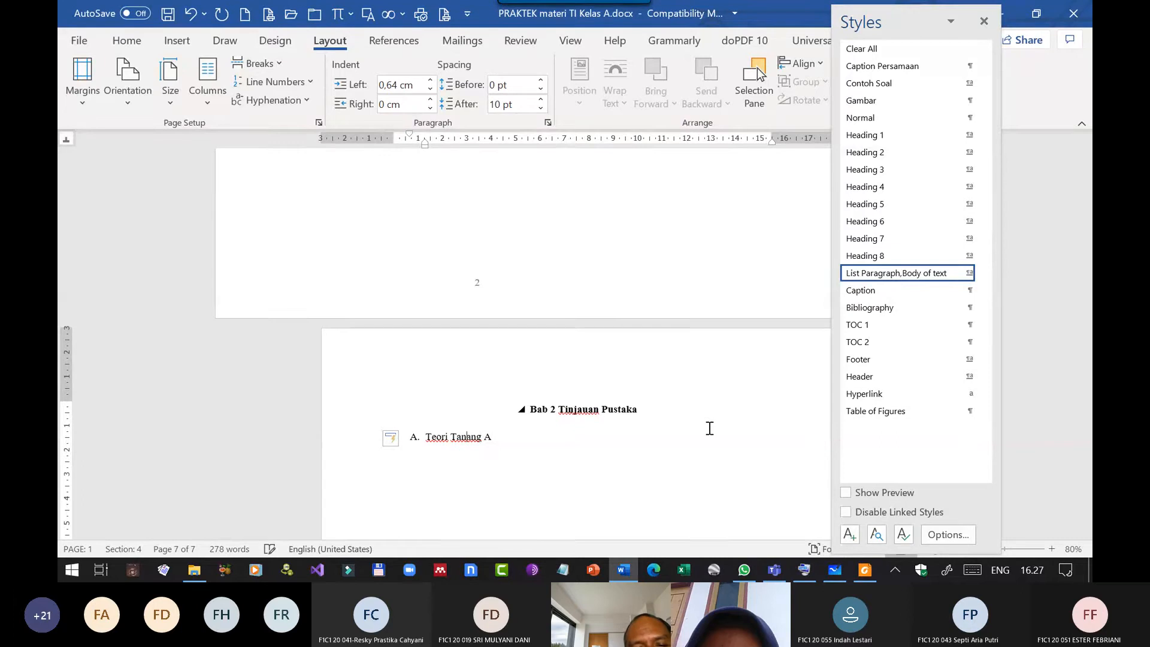
pyautogui.press('Delete')
pyautogui.write('eh')
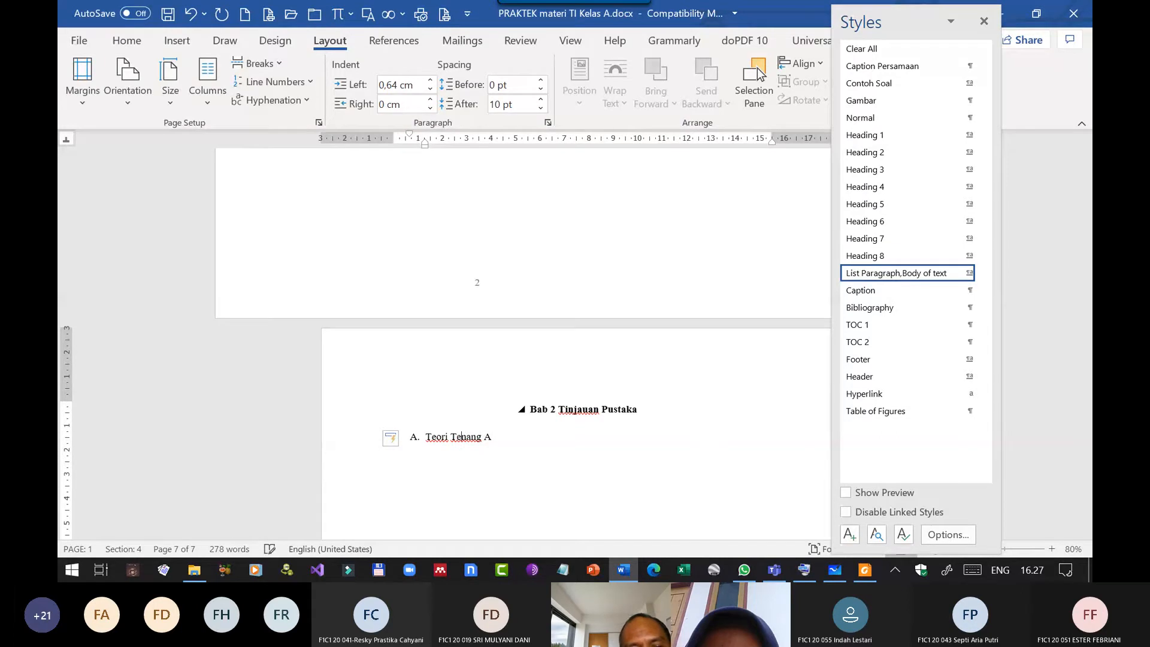
pyautogui.write('t')
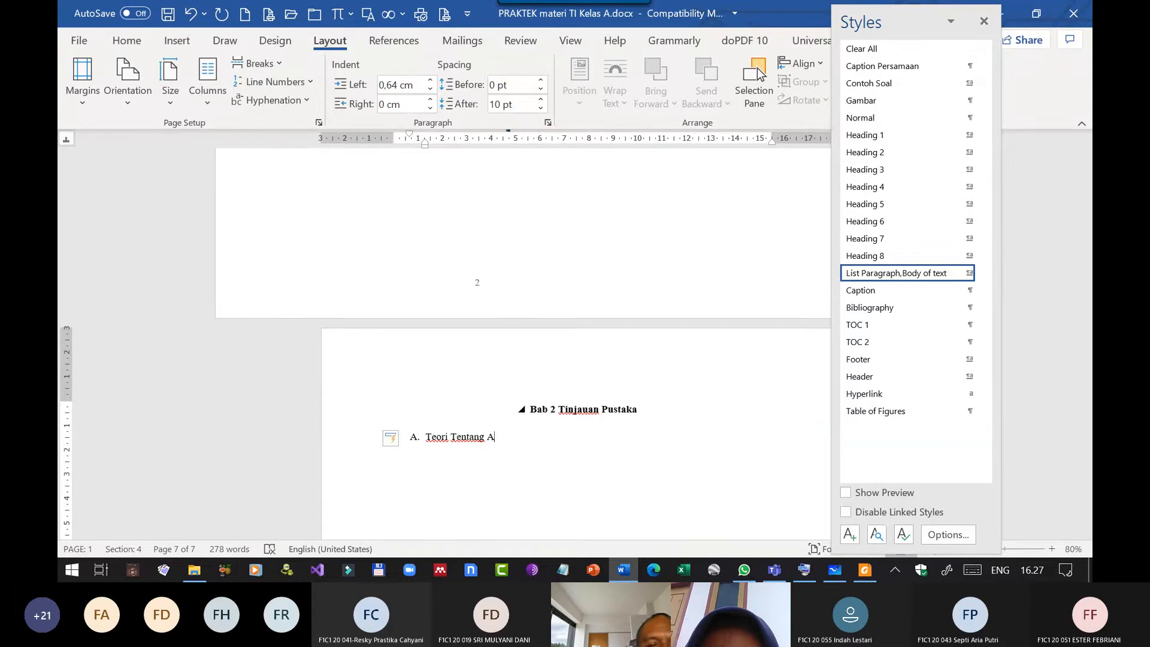
# Add a second lettered item reading "Teori Tenatng B" below Teori Tentang A.
pyautogui.press('Return')
pyautogui.write('T')
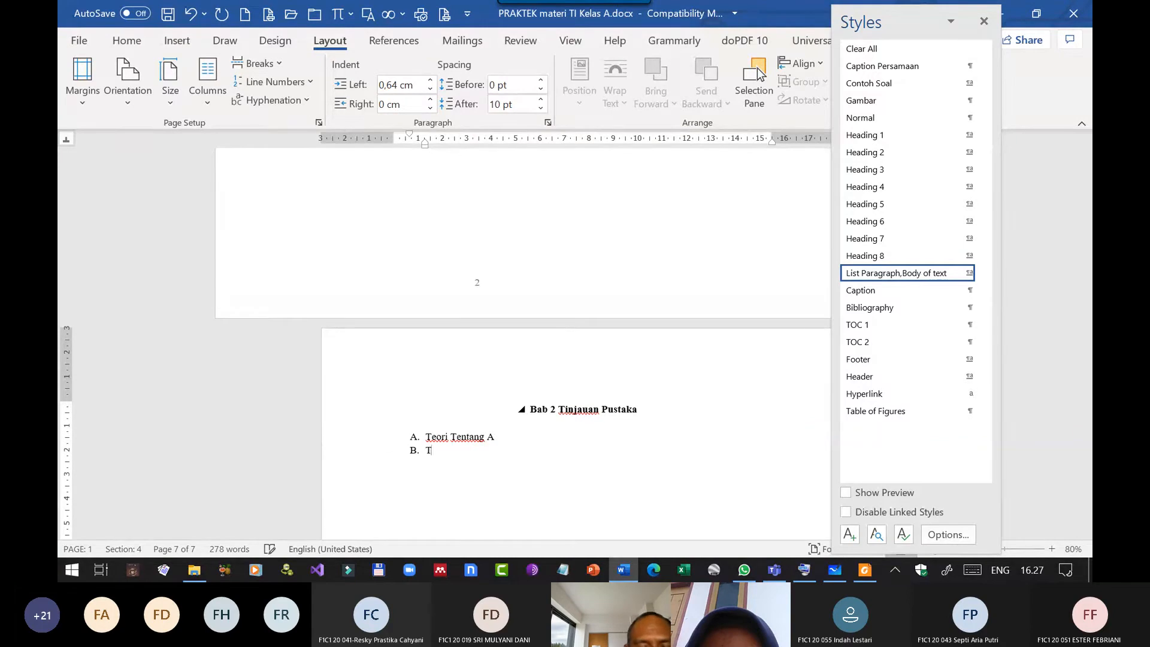
pyautogui.write('eori Tenat')
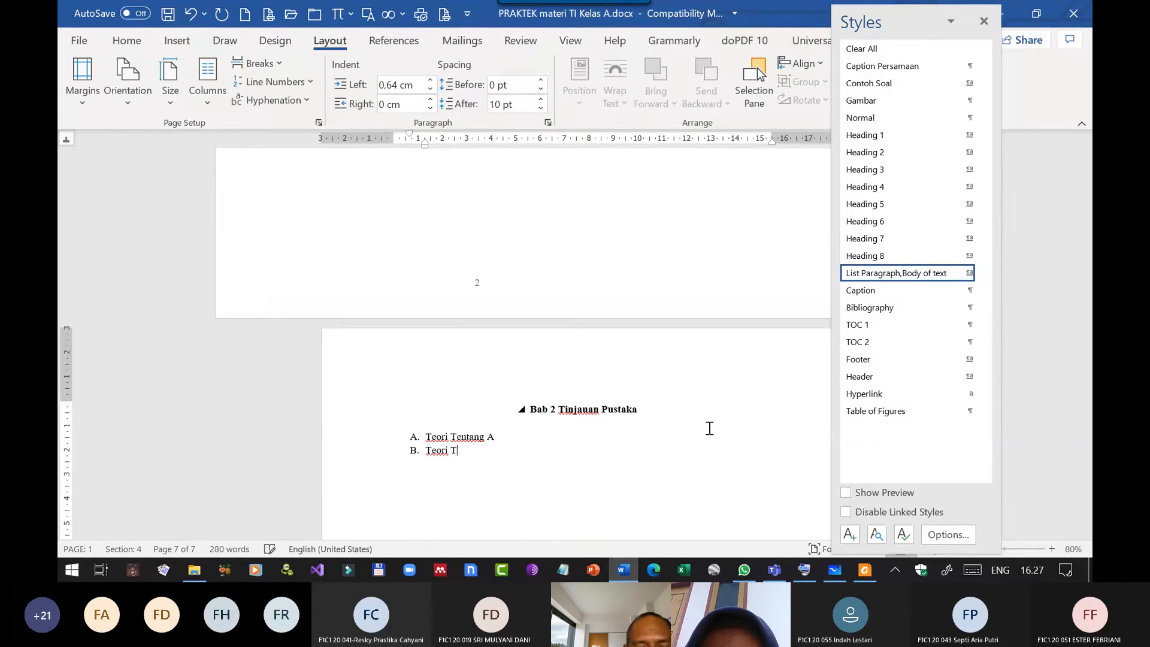
pyautogui.write('ng B')
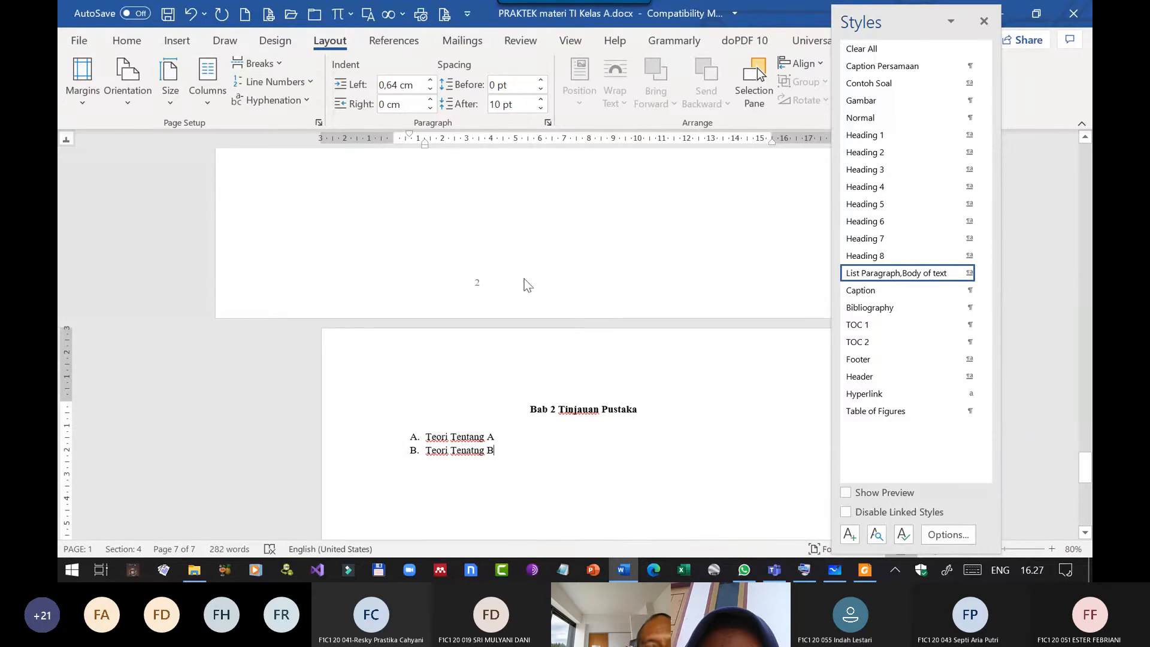
# Apply the Heading 2 style to both lettered subheadings under Bab 2 Tinjauan Pustaka.
pyautogui.click(503, 432)
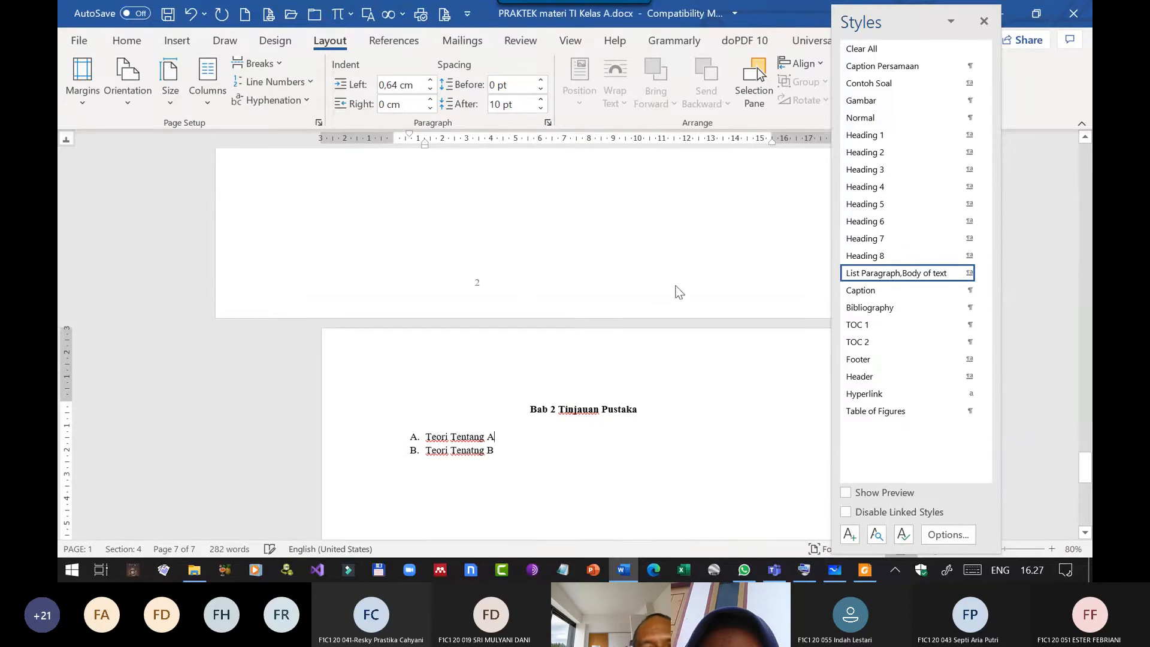
pyautogui.click(884, 153)
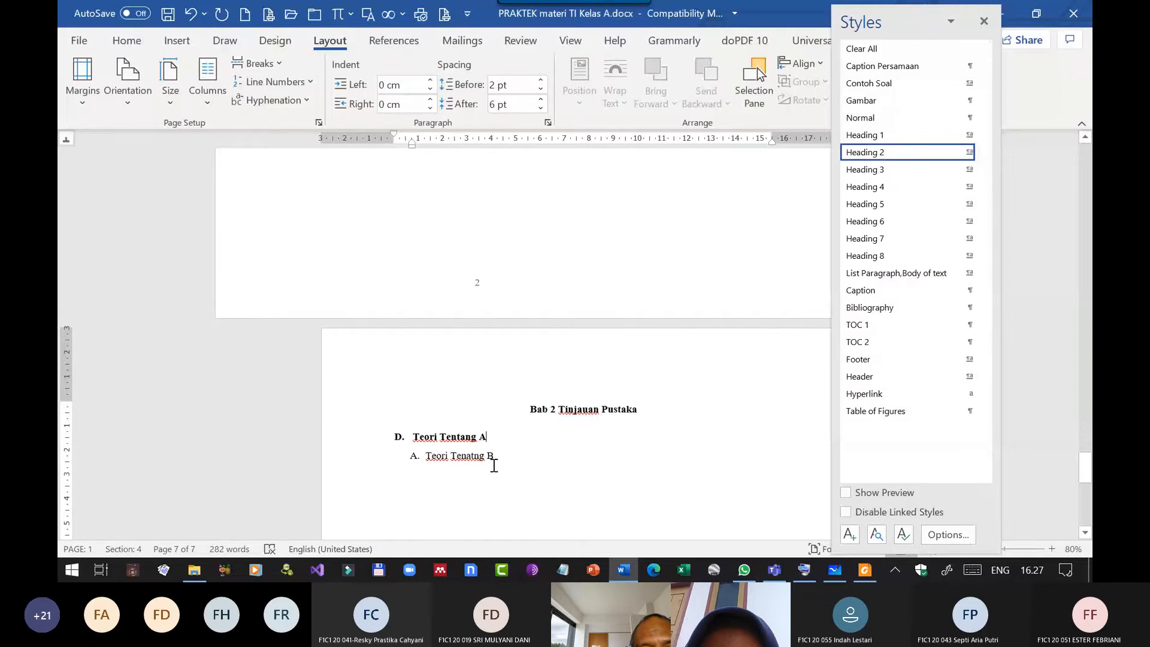
pyautogui.click(494, 461)
pyautogui.click(894, 152)
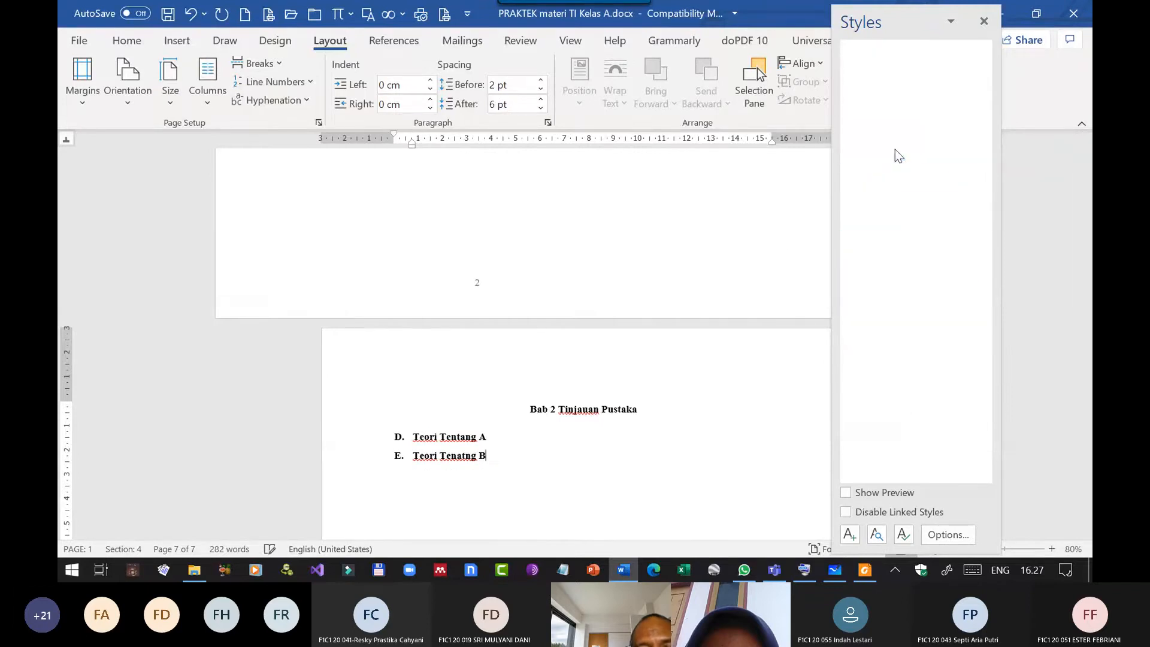
# Restart the lettering of the two Bab 2 subheadings at A and set their left indent to 0 cm.
pyautogui.click(399, 438)
pyautogui.rightClick(400, 439)
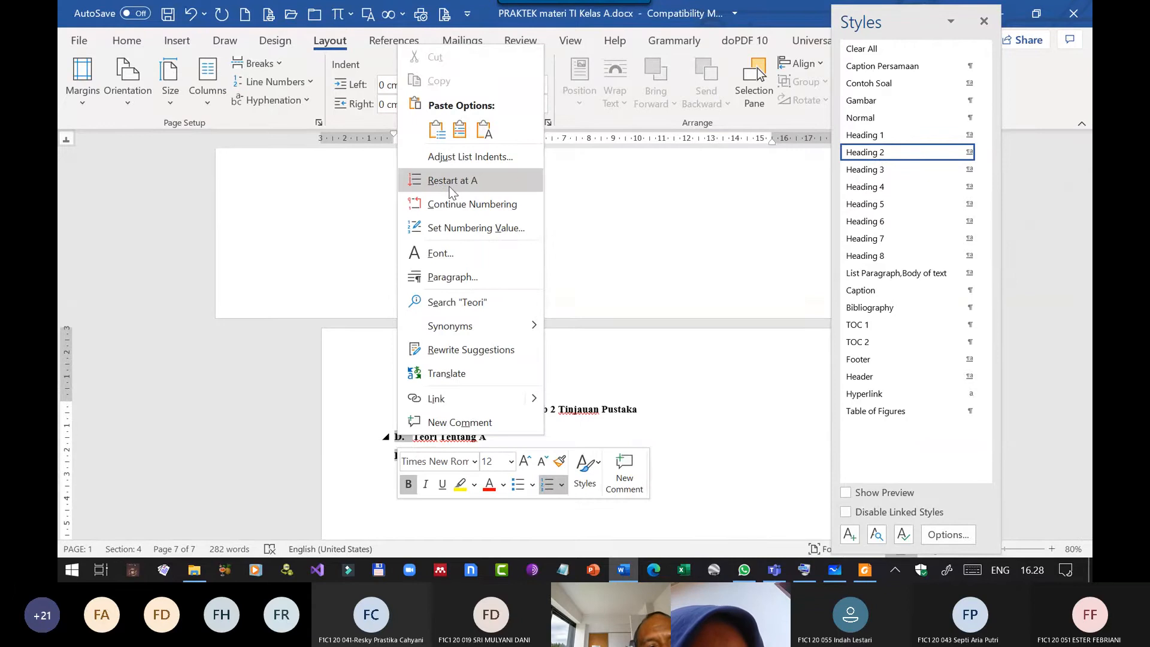
pyautogui.click(472, 180)
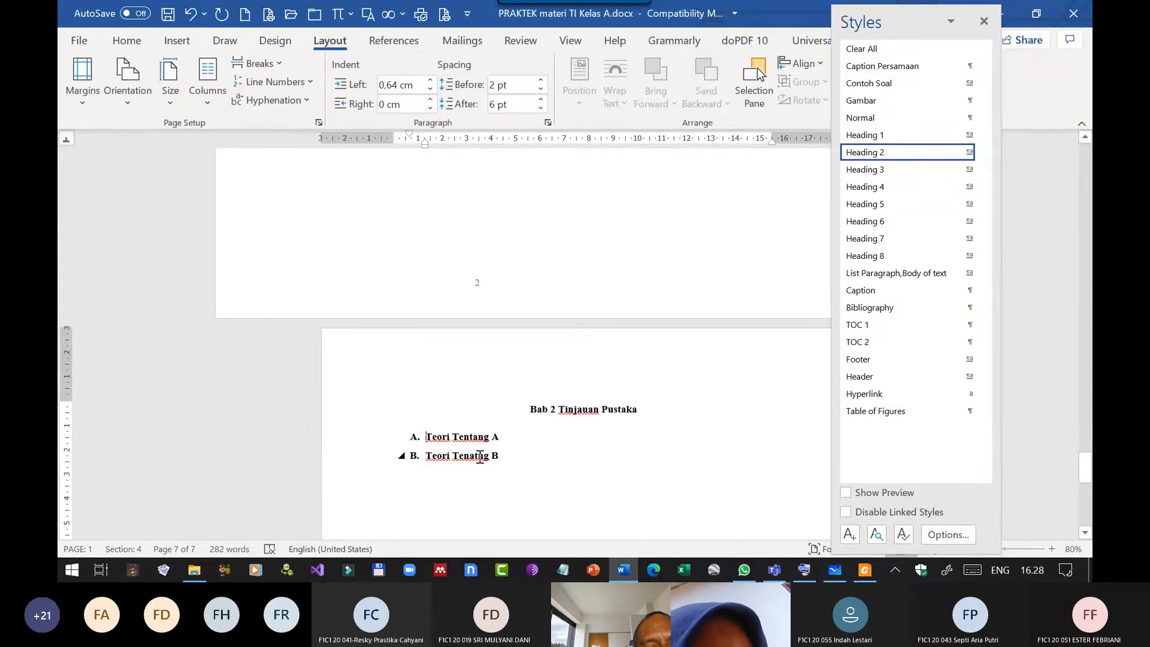
pyautogui.moveTo(477, 459); pyautogui.dragTo(469, 435)
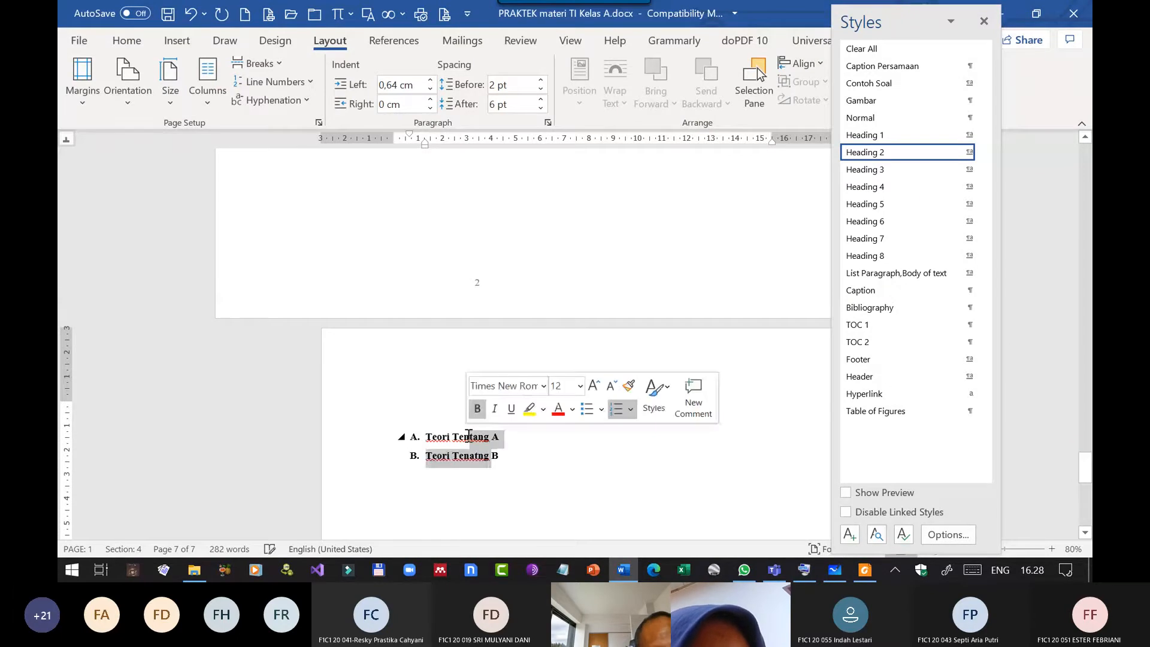
pyautogui.moveTo(410, 134)
pyautogui.mouseDown()
pyautogui.moveTo(395, 139)
pyautogui.moveTo(426, 140)
pyautogui.moveTo(408, 139)
pyautogui.mouseUp()
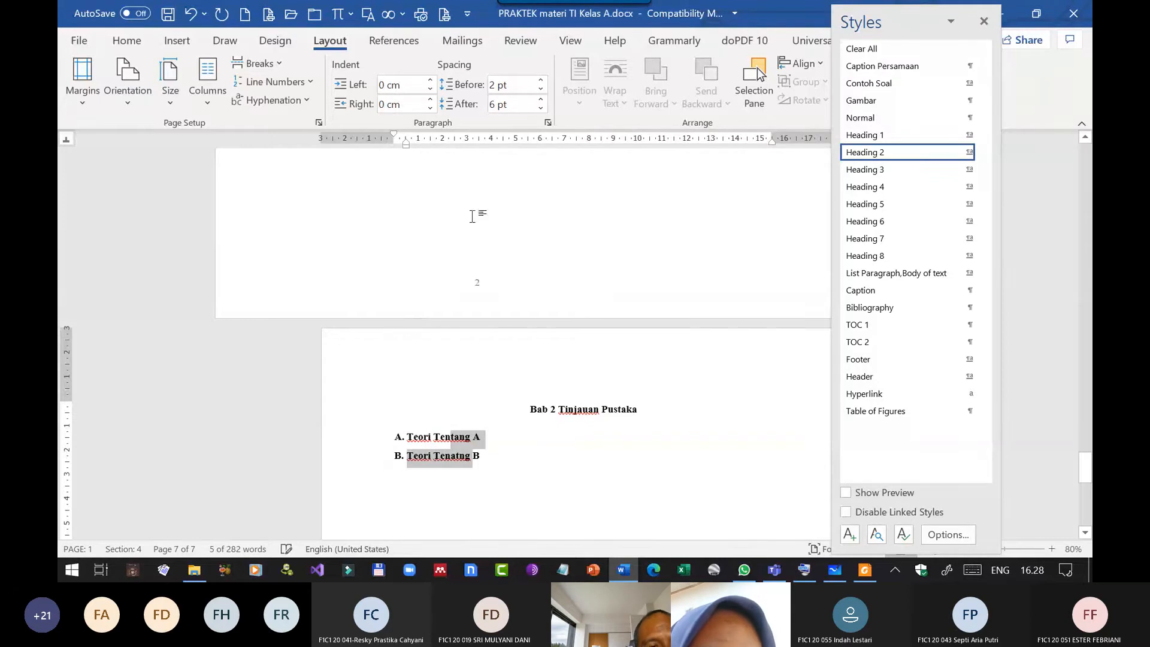
# Add a body paragraph reading "Hfghjgf jhgf jhgfhgf hjgf jhfjhgf jhgf jhgf jhfhg" under the subheading Teori Tentang A.
pyautogui.click(515, 440)
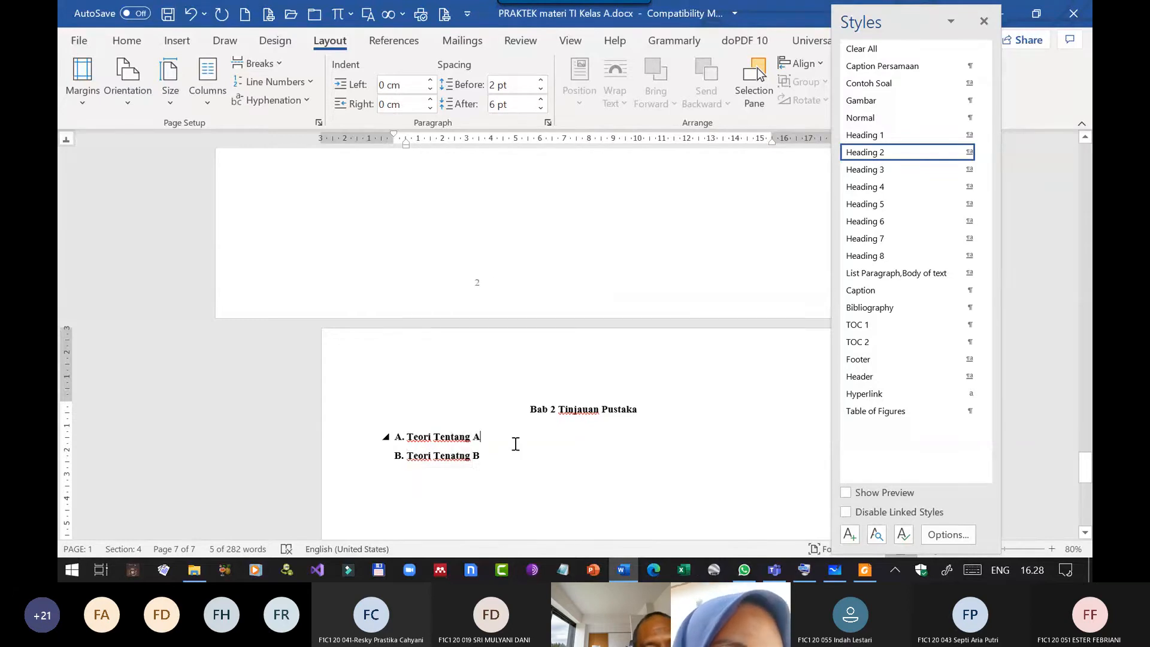
pyautogui.press('Return')
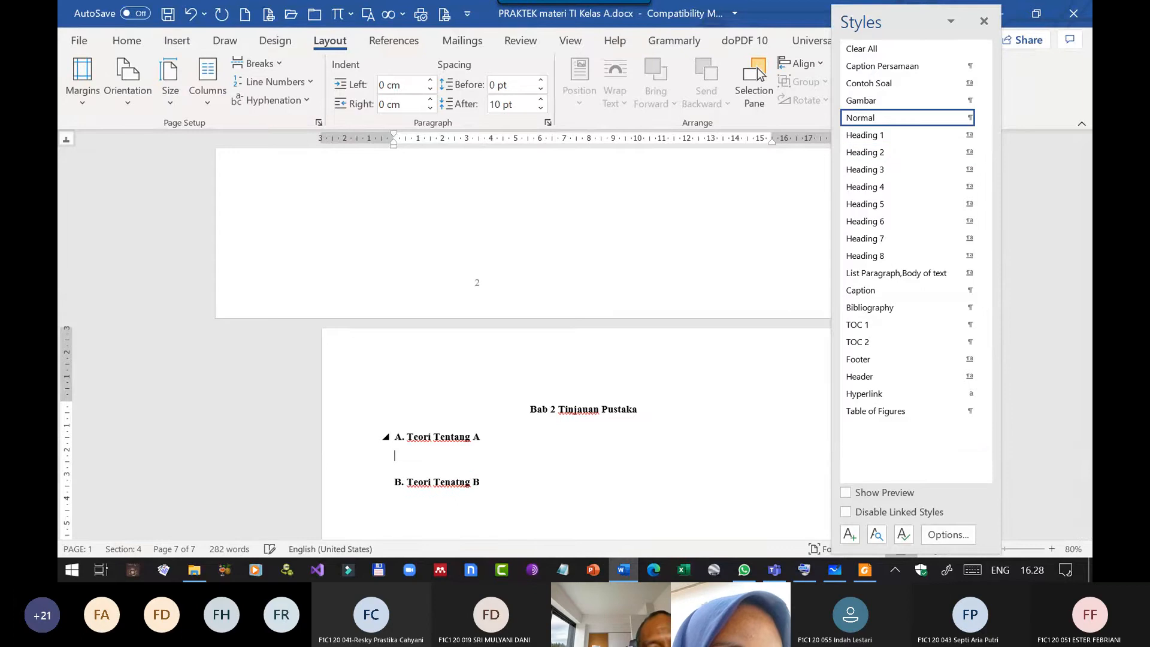
pyautogui.write('Hfghjgf jhgf jhgfhgf hjgf jh')
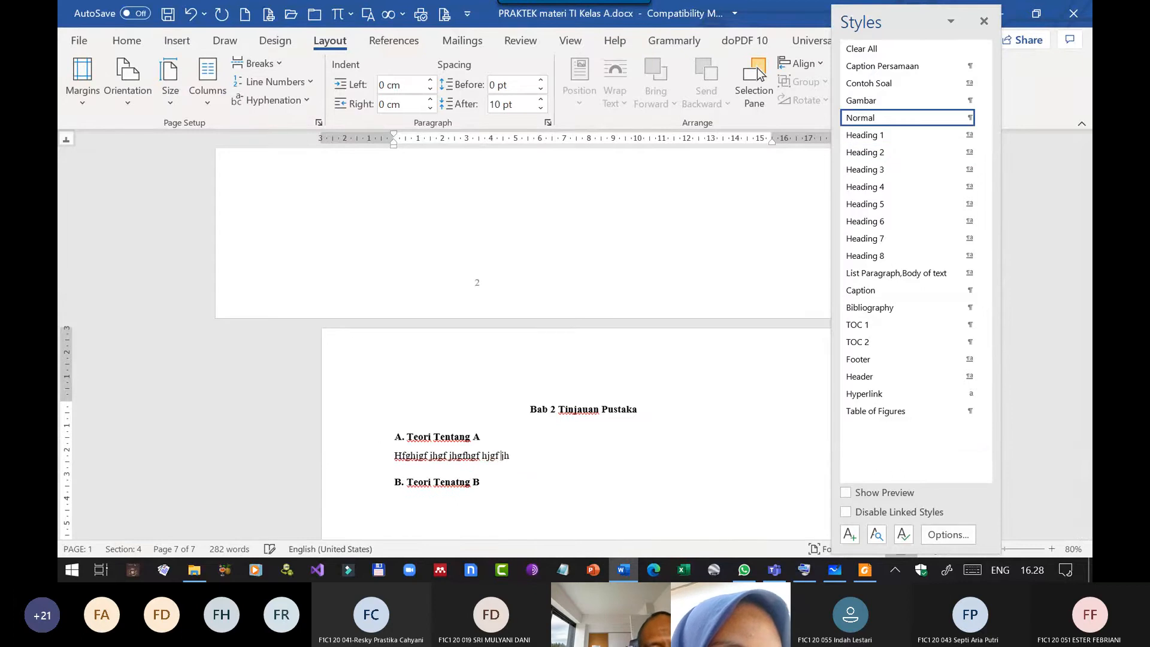
pyautogui.write('fjhgf jhgf jhgf jhfhg')
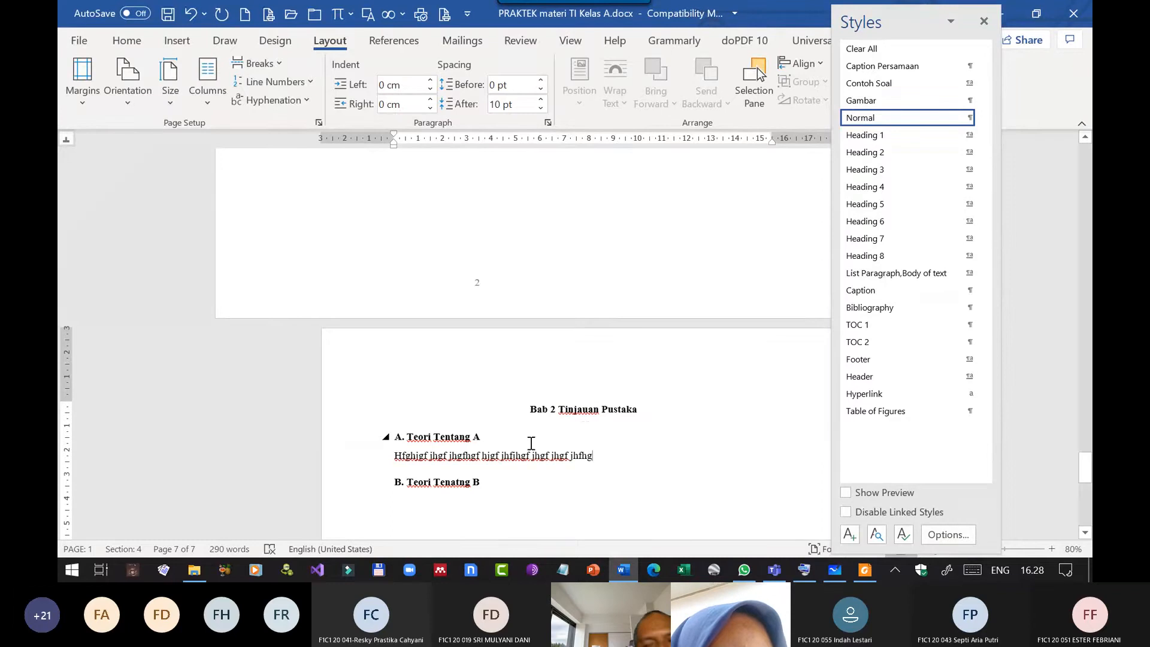
# Close the Styles list and update the entire Daftar Isi table of contents to include the new headings.
pyautogui.click(985, 24)
pyautogui.scroll(15, 514, 354)
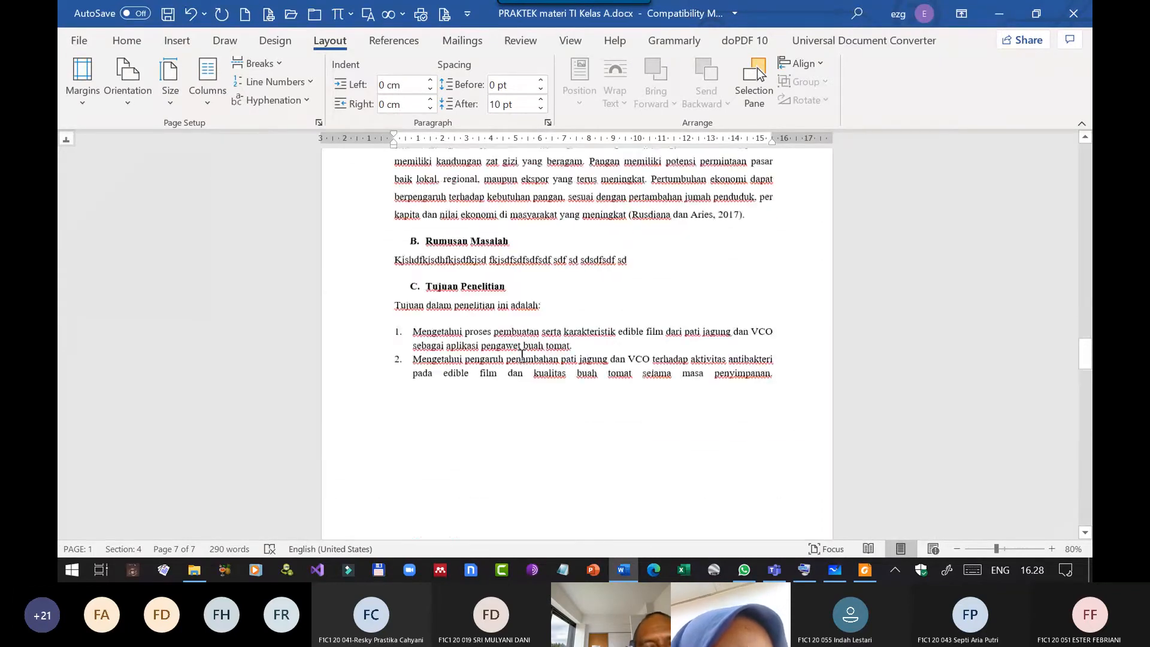
pyautogui.scroll(10, 521, 354)
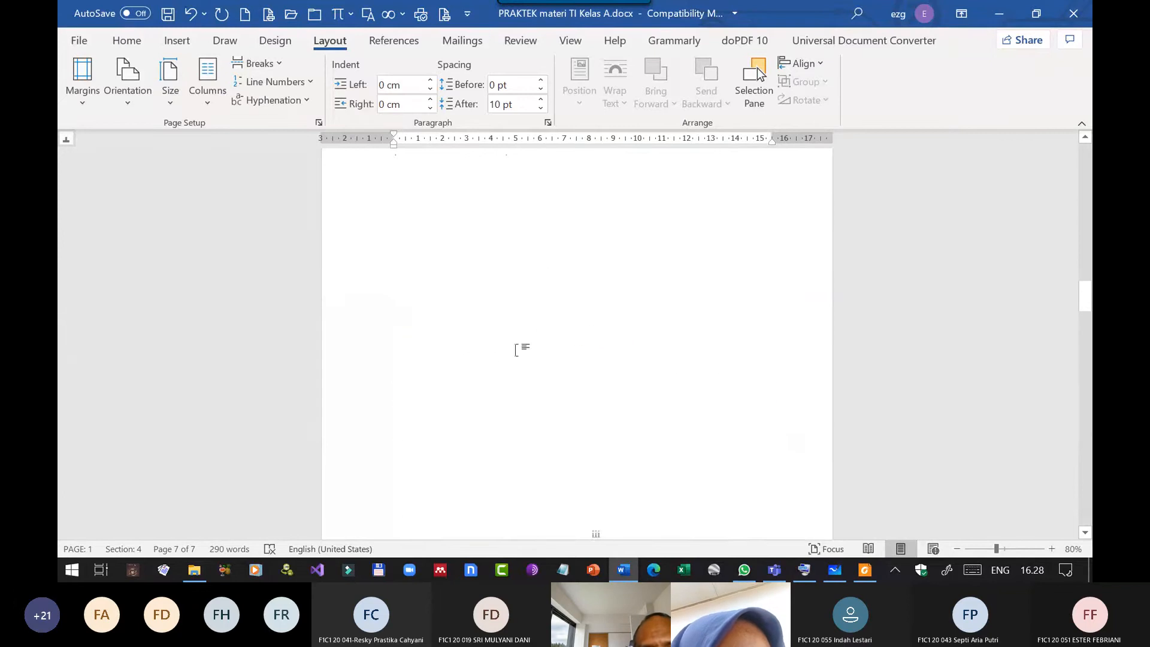
pyautogui.scroll(3, 516, 349)
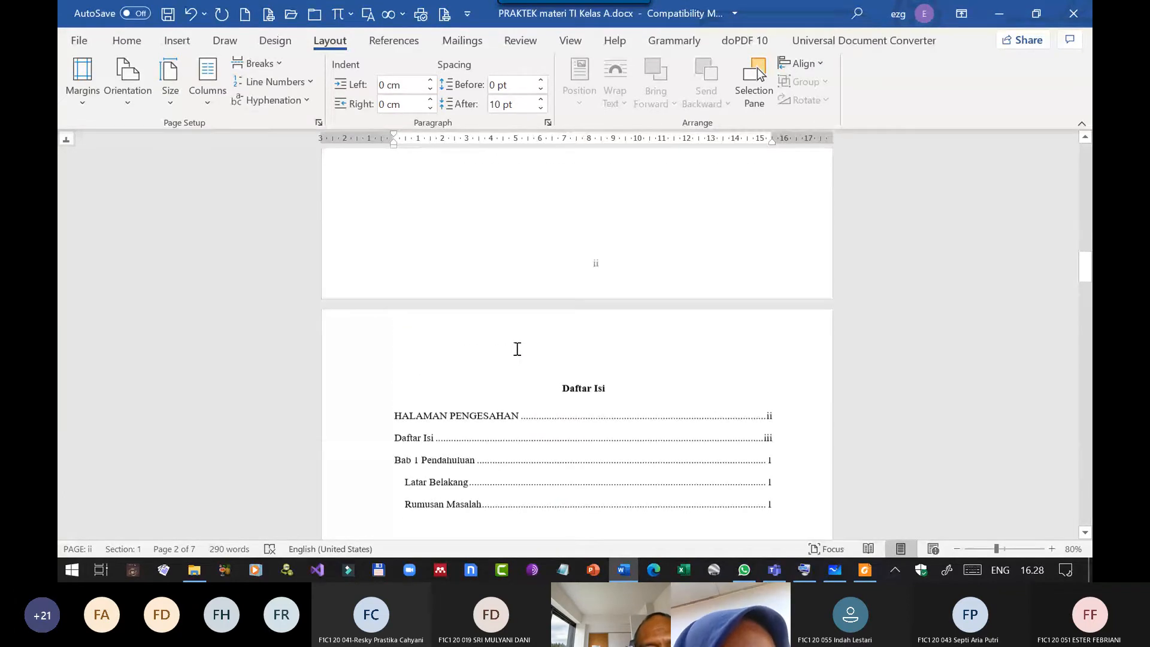
pyautogui.scroll(-3, 516, 349)
pyautogui.click(527, 249)
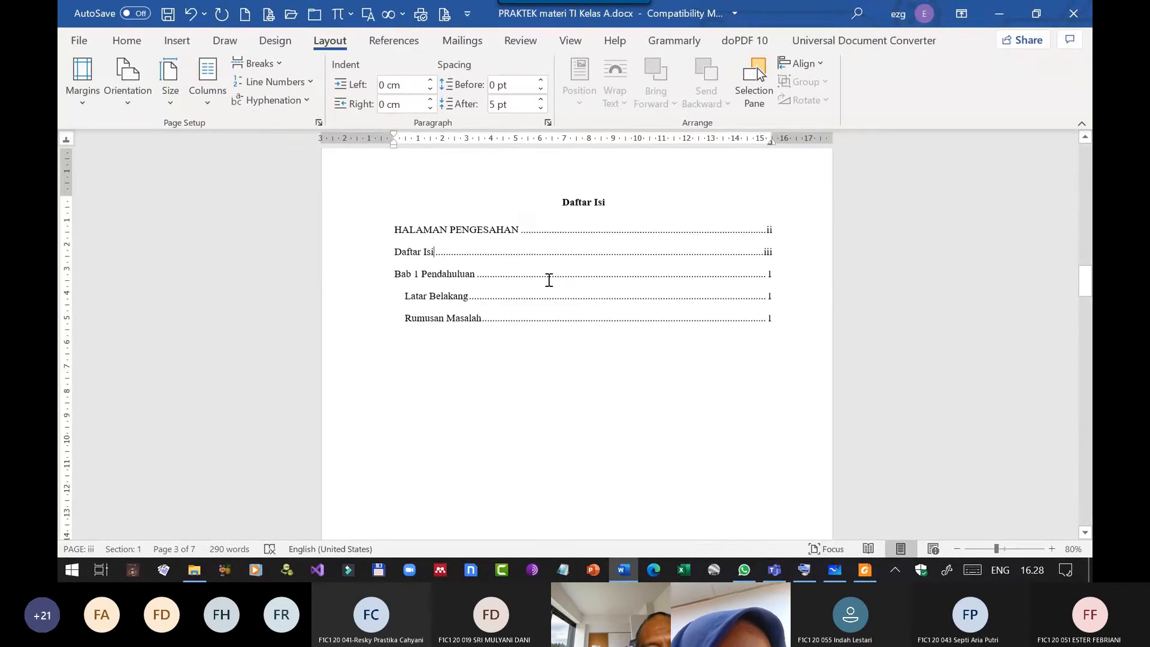
pyautogui.rightClick(508, 254)
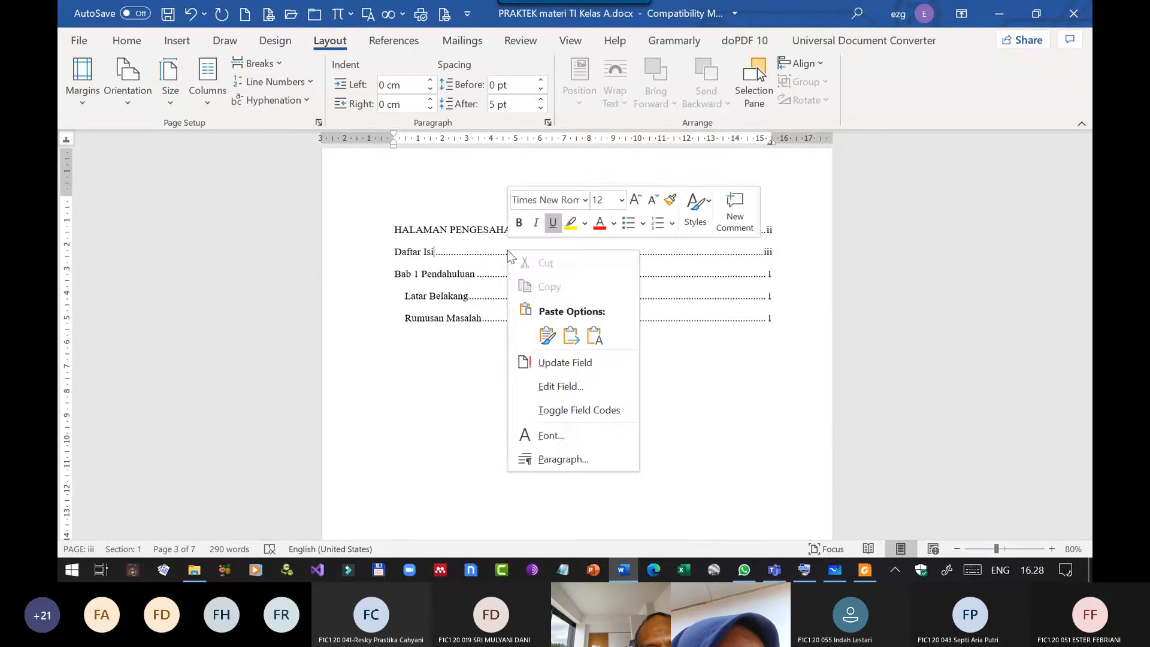
pyautogui.click(565, 363)
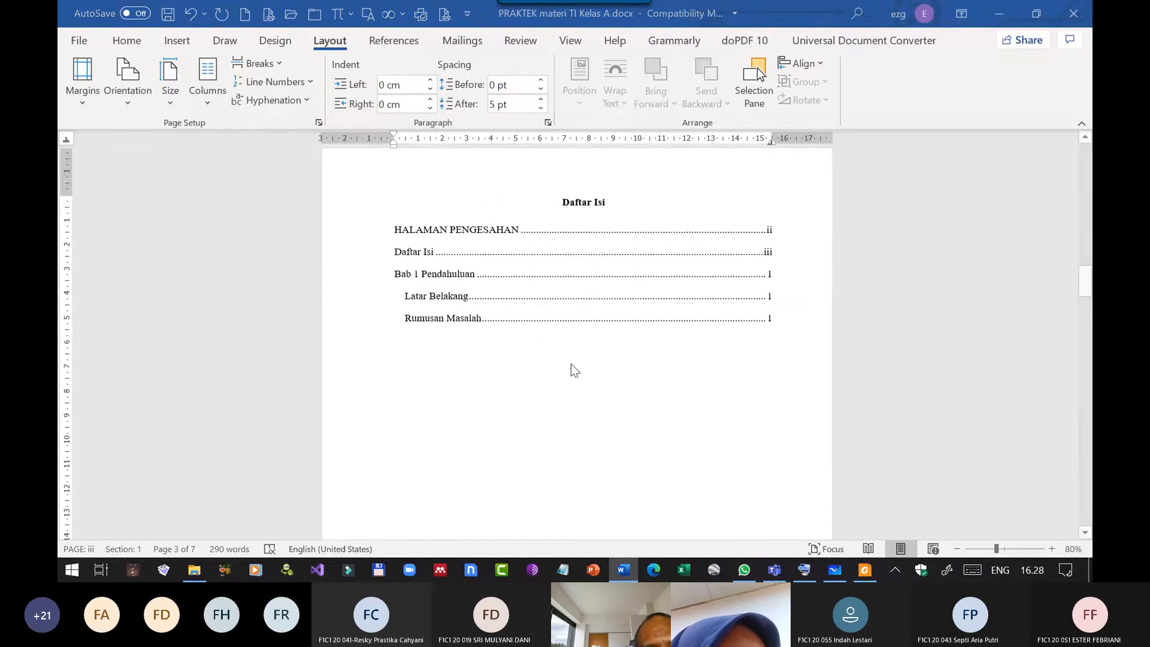
pyautogui.click(524, 285)
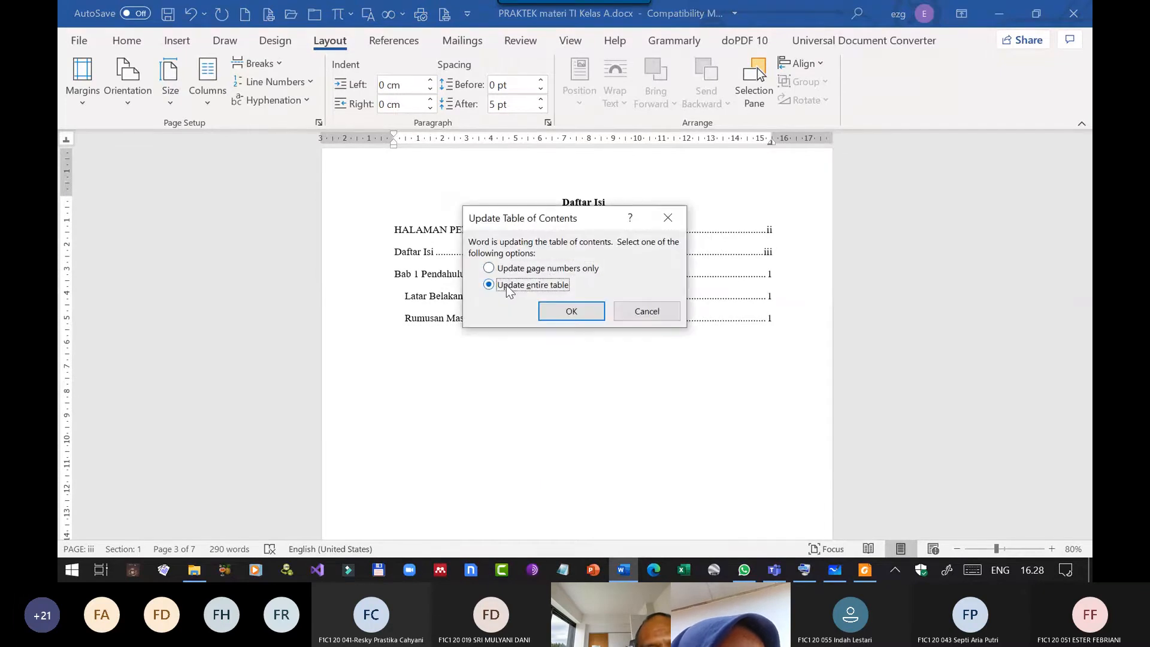
pyautogui.click(572, 313)
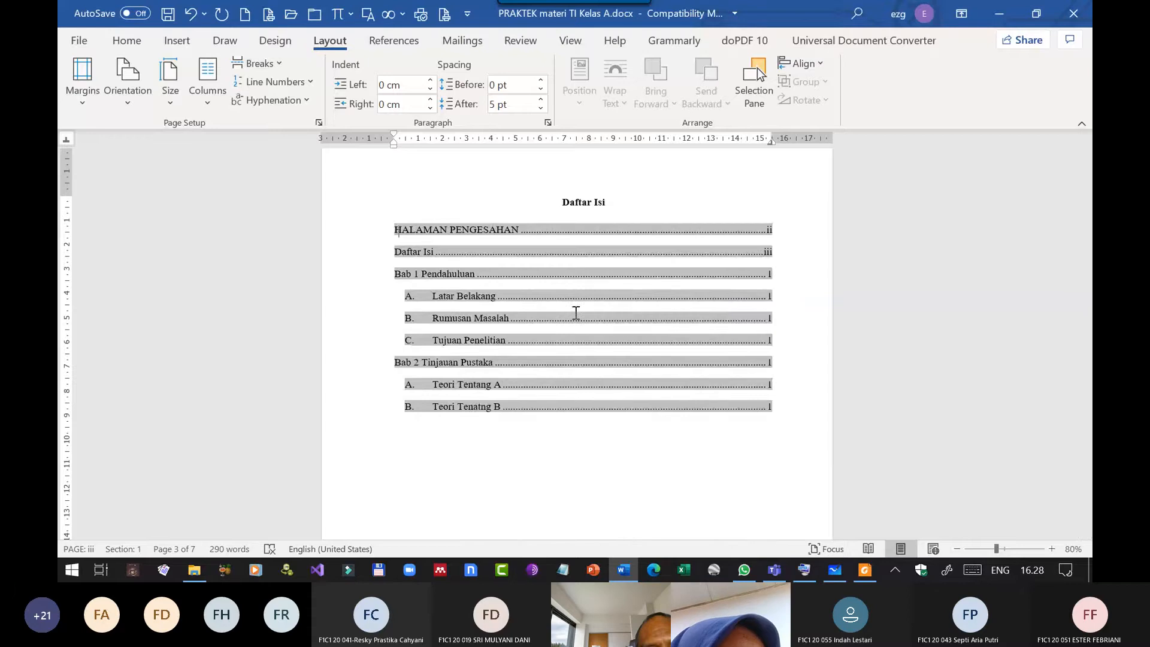
pyautogui.click(598, 456)
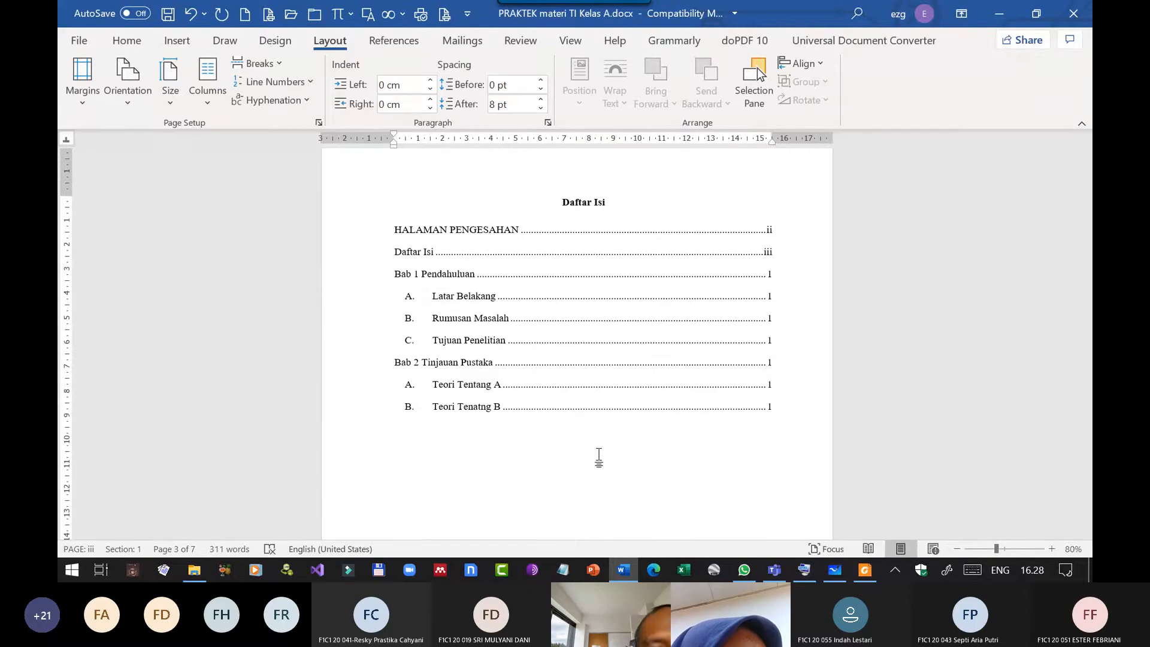
# Refresh the Daftar Isi once more with the option to update the entire table.
pyautogui.rightClick(514, 297)
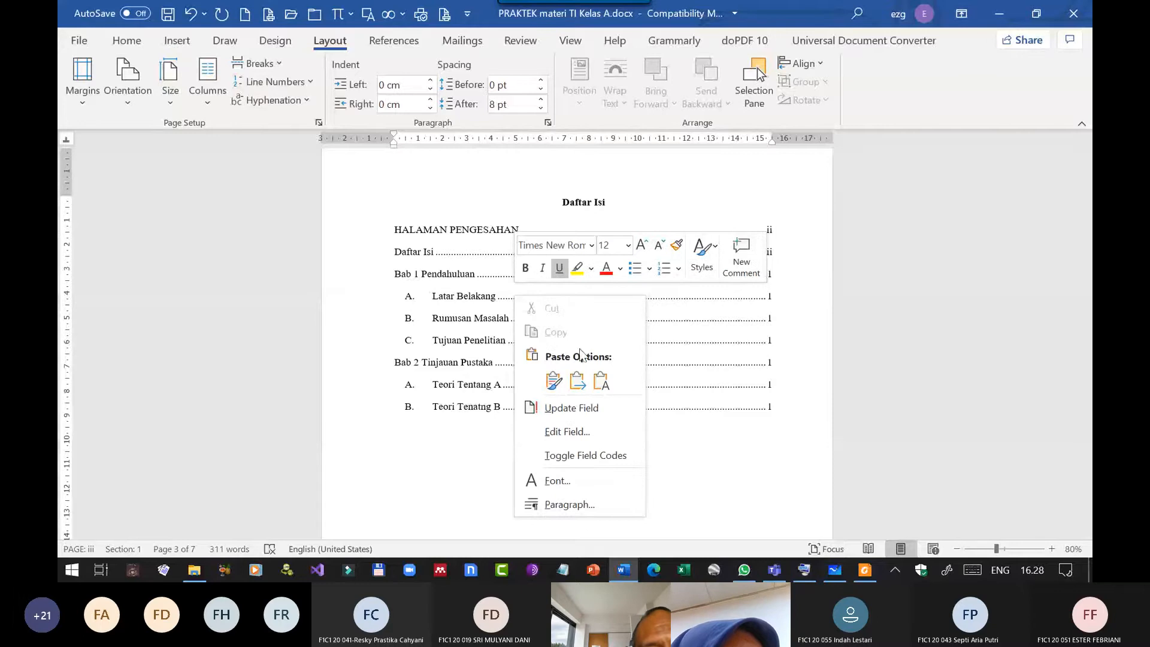
pyautogui.click(569, 407)
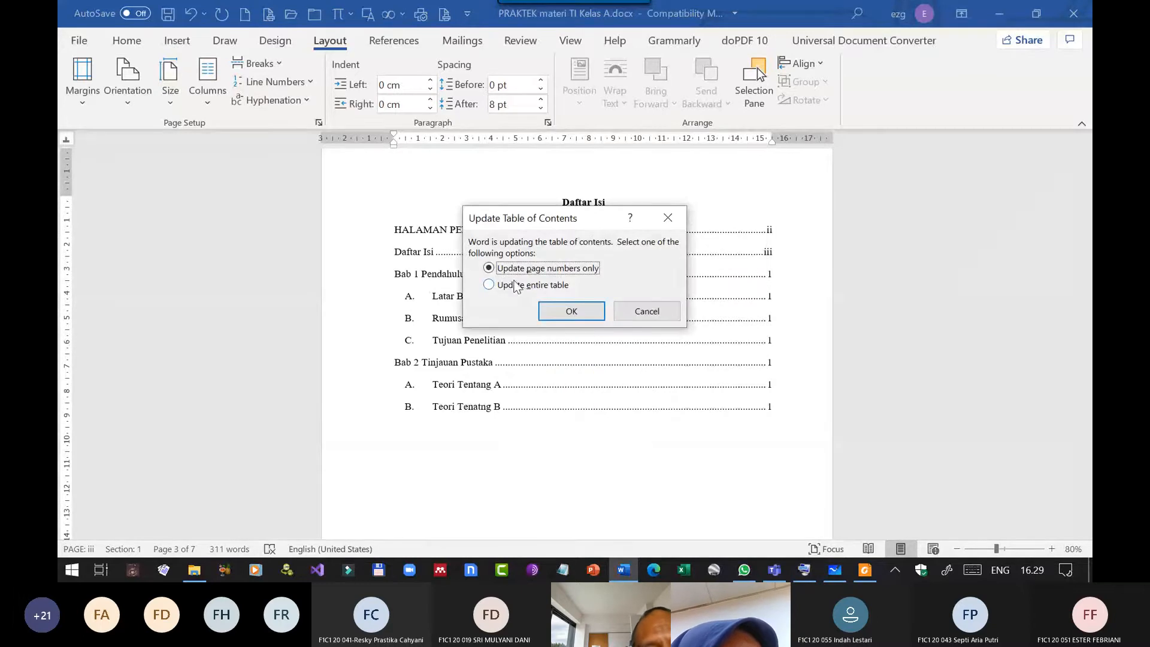
pyautogui.click(490, 285)
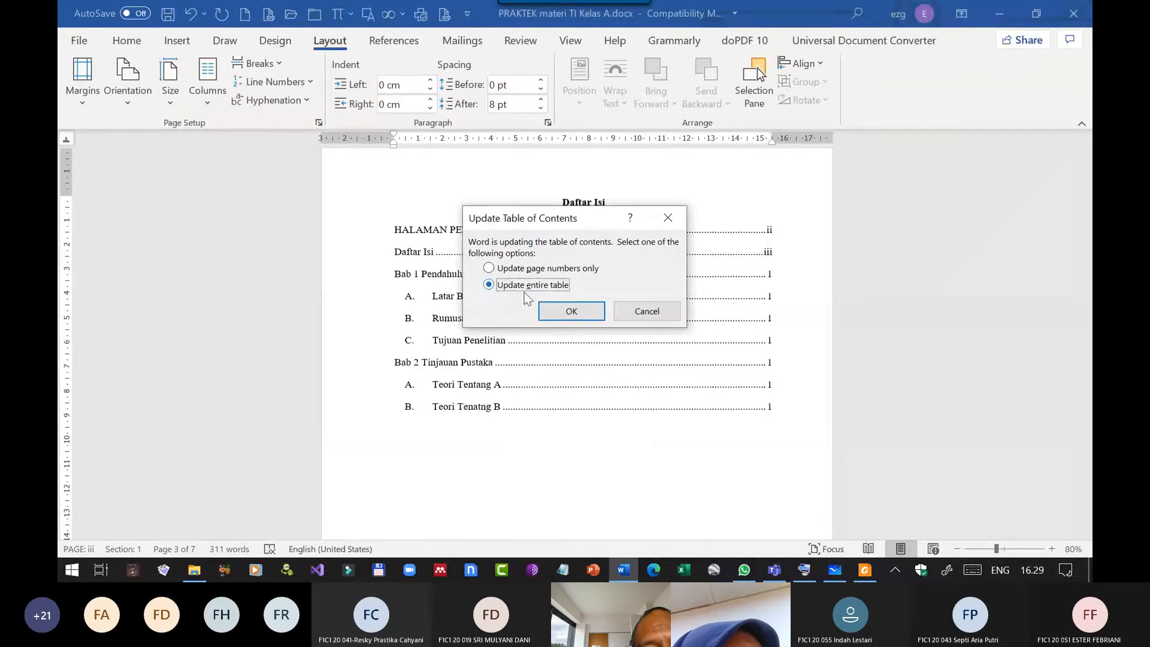
pyautogui.click(575, 311)
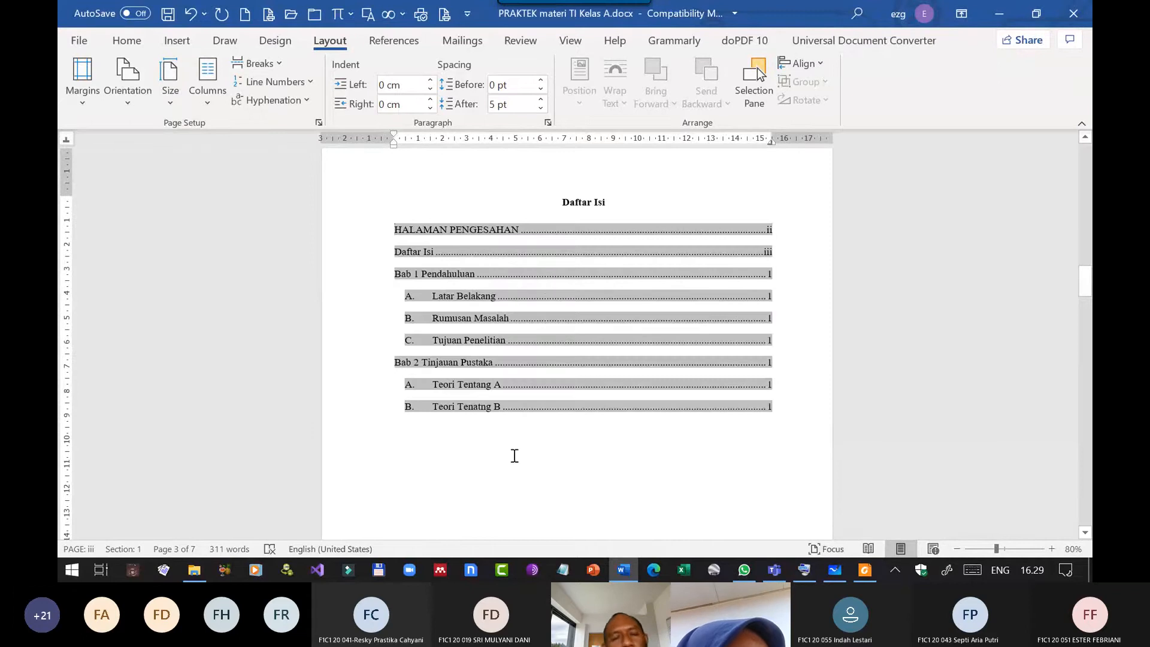
# Examine the footer page numbers from Bab 1 through the landscape table pages to Bab 2 against the Daftar Isi.
pyautogui.scroll(-6, 516, 383)
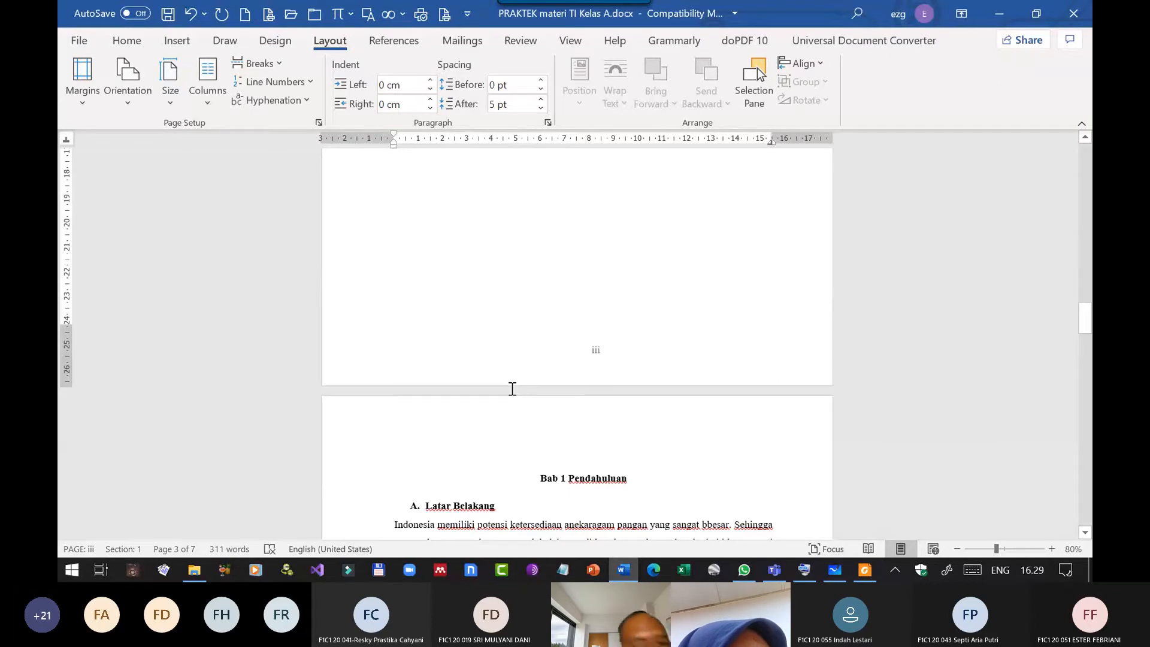
pyautogui.scroll(-6, 512, 388)
pyautogui.scroll(-2, 488, 397)
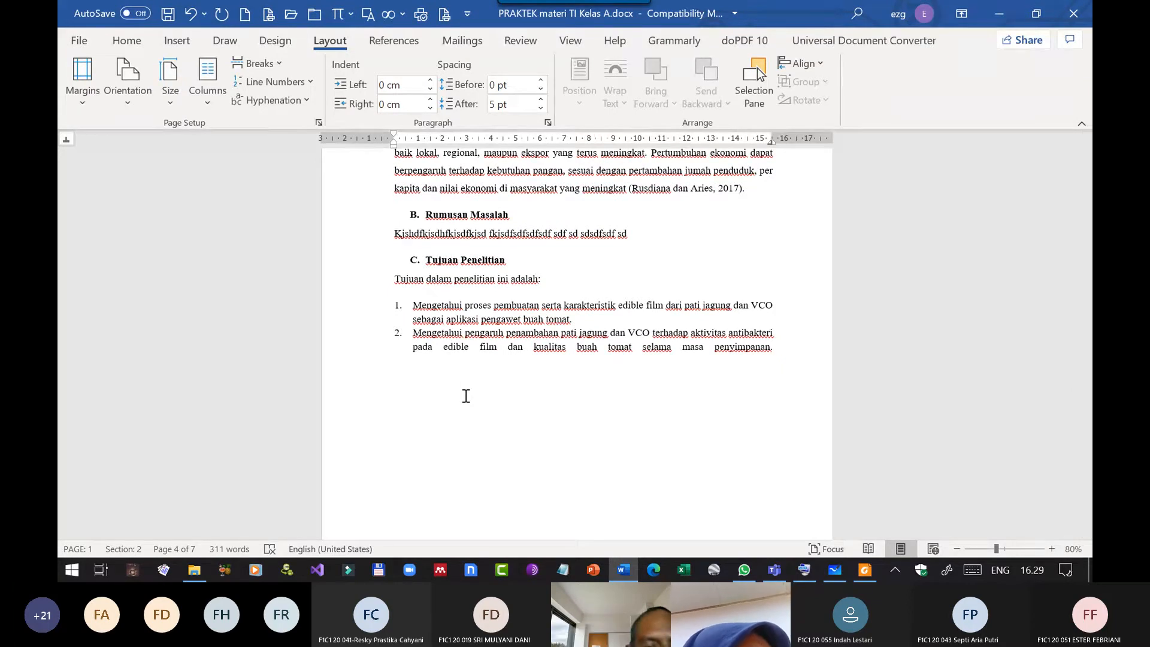
pyautogui.scroll(-2, 636, 428)
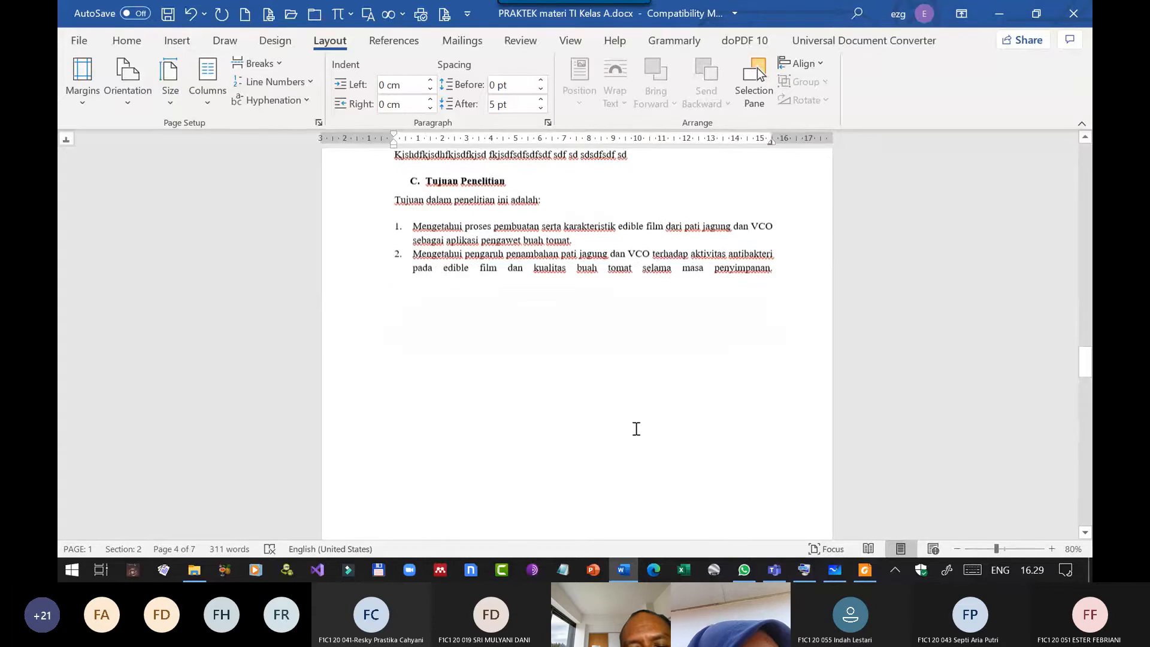
pyautogui.scroll(-18, 587, 415)
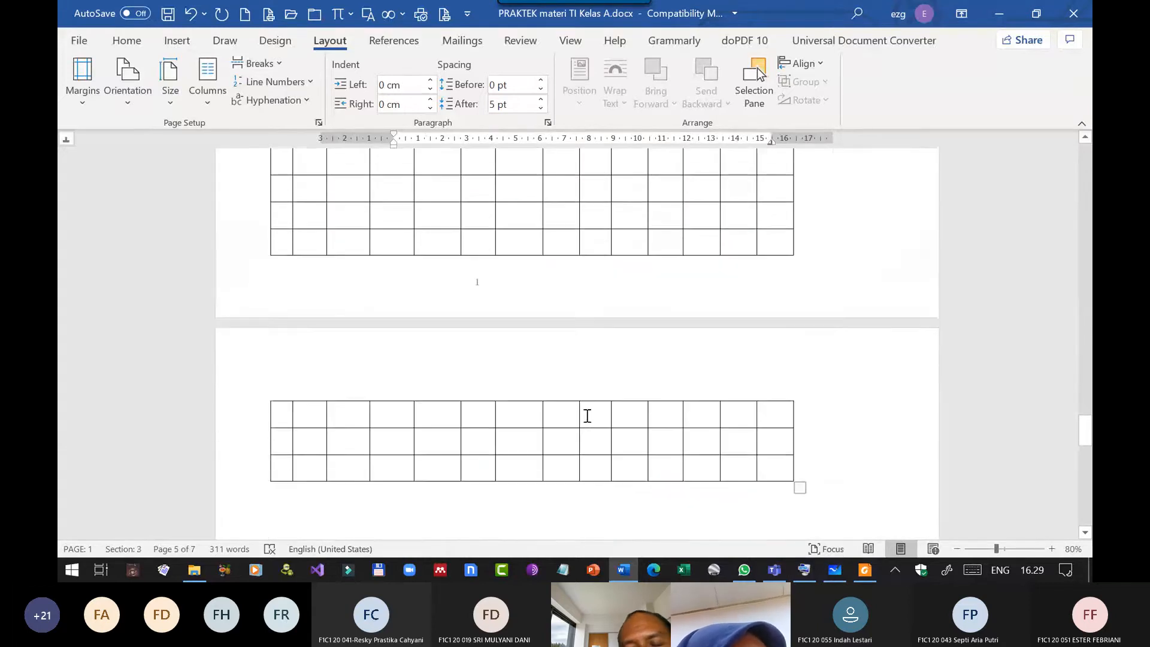
pyautogui.scroll(-8, 587, 415)
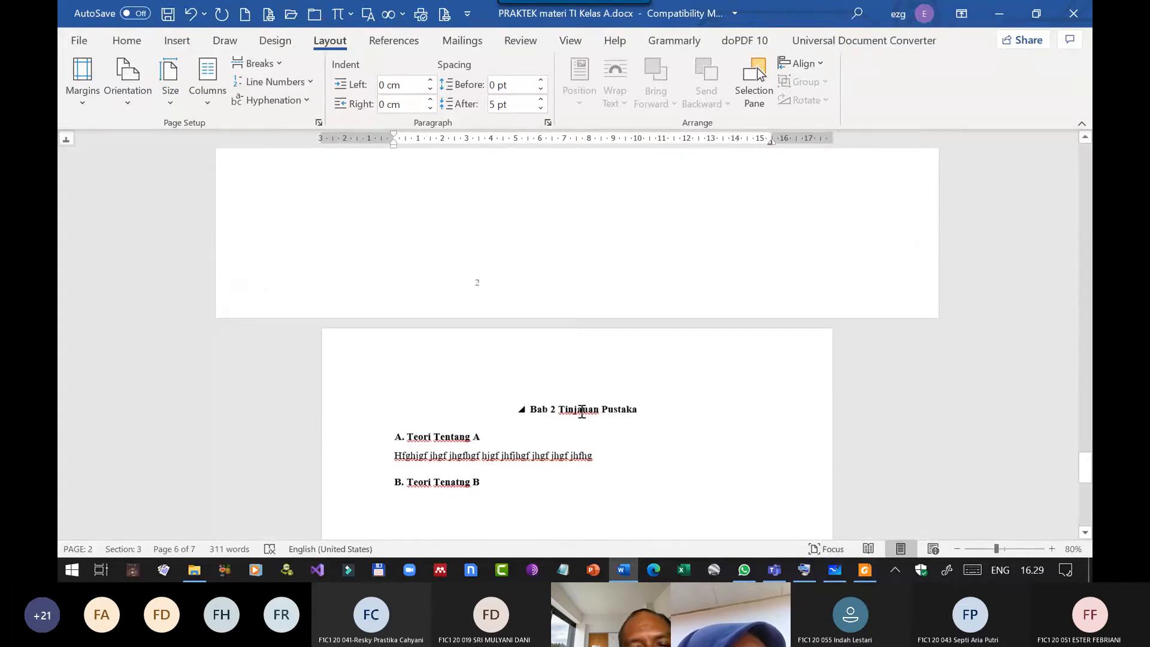
pyautogui.scroll(-10, 581, 412)
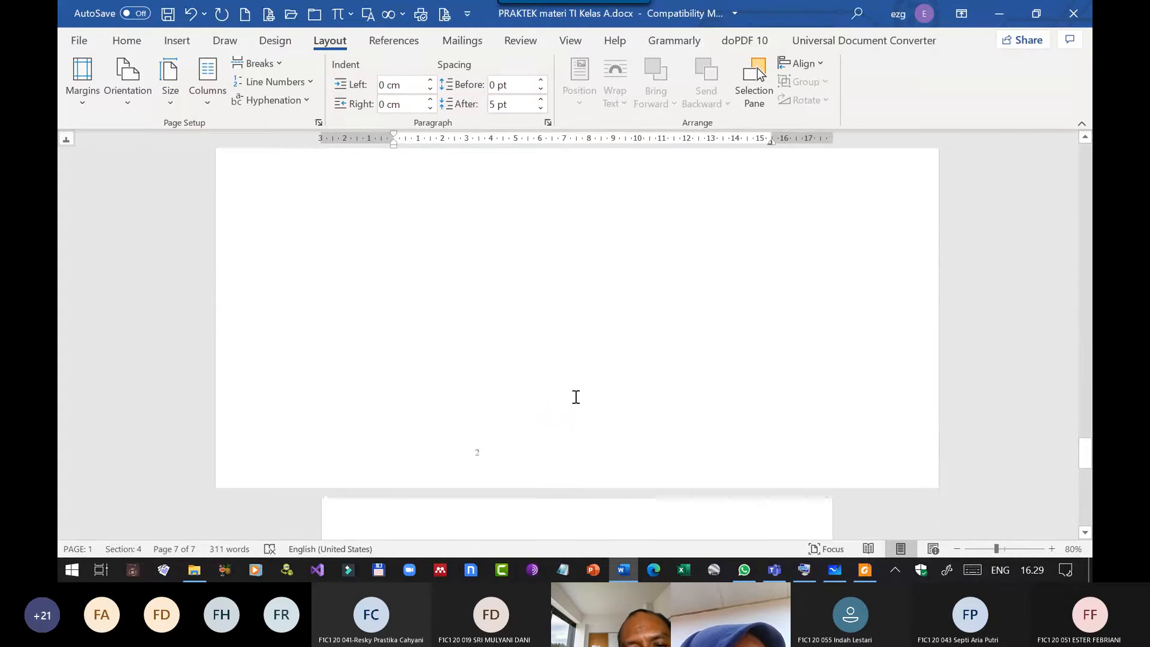
pyautogui.scroll(8, 575, 397)
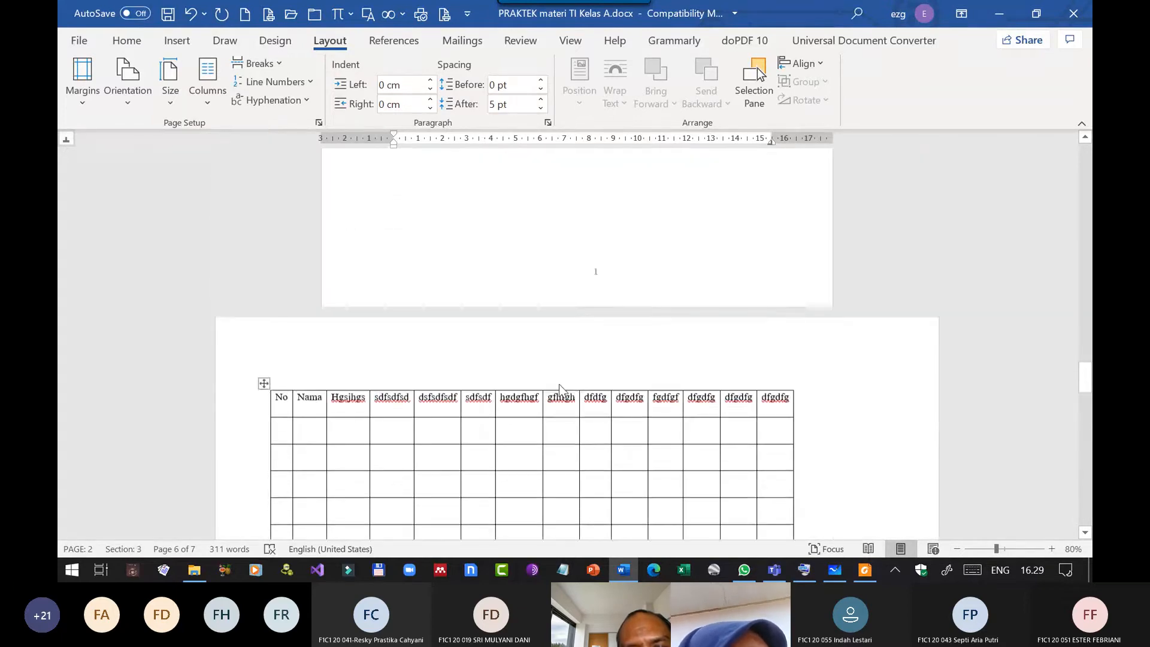
pyautogui.scroll(12, 559, 383)
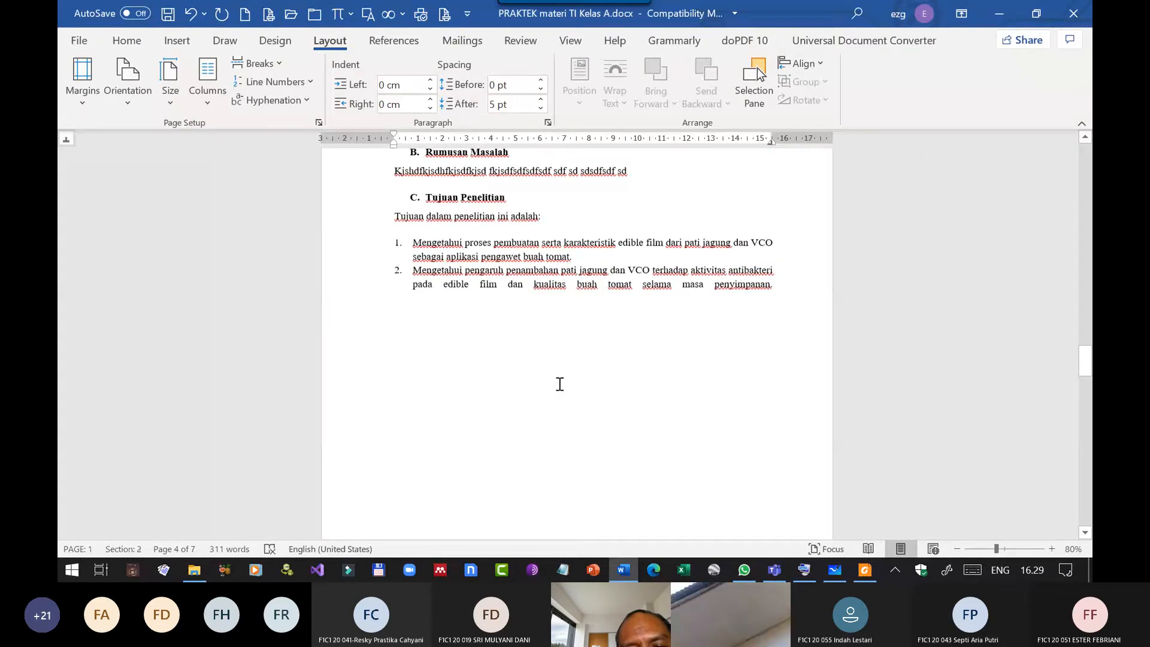
pyautogui.scroll(3, 559, 384)
pyautogui.scroll(-6, 563, 384)
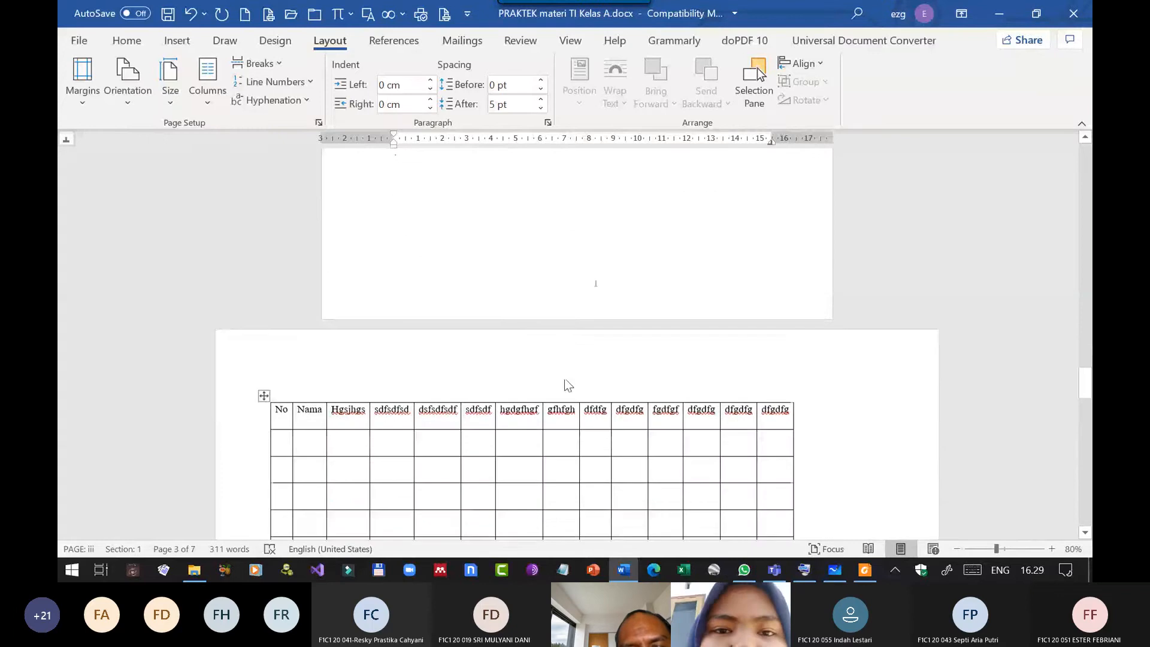
pyautogui.scroll(-6, 572, 374)
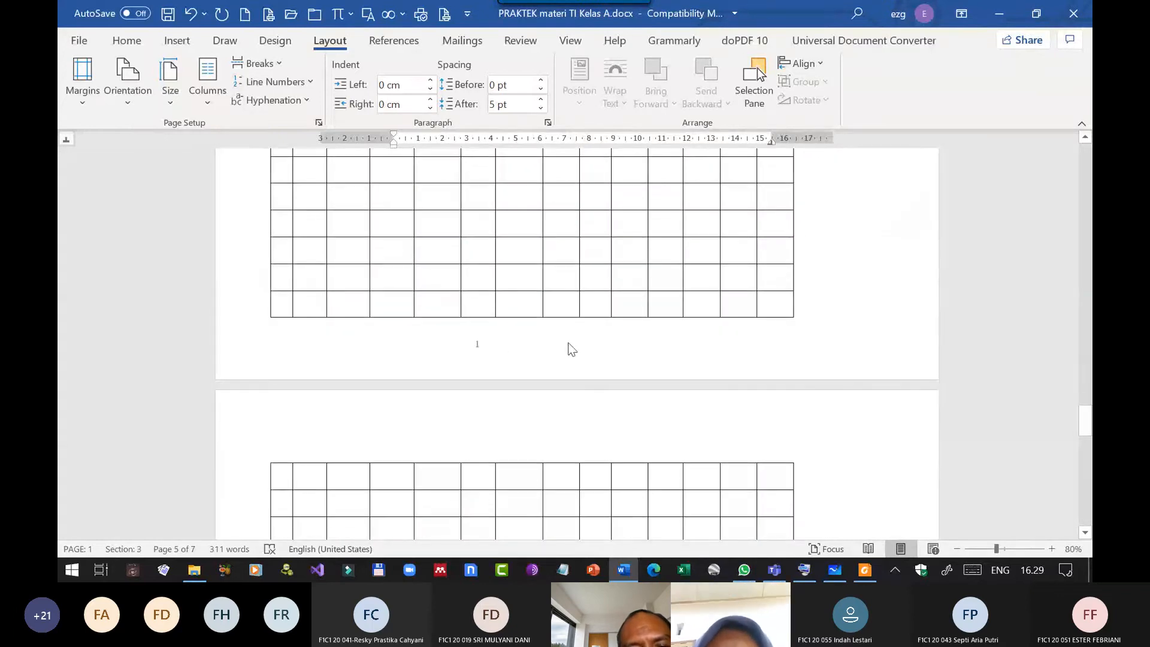
pyautogui.click(572, 349)
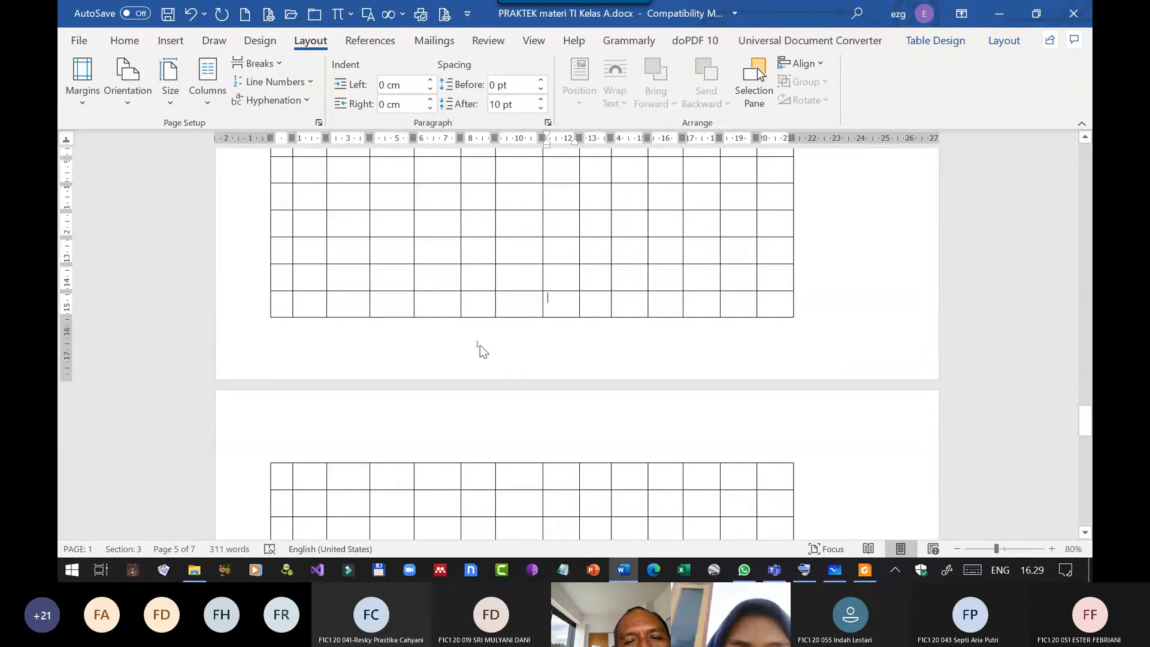
pyautogui.scroll(-10, 542, 352)
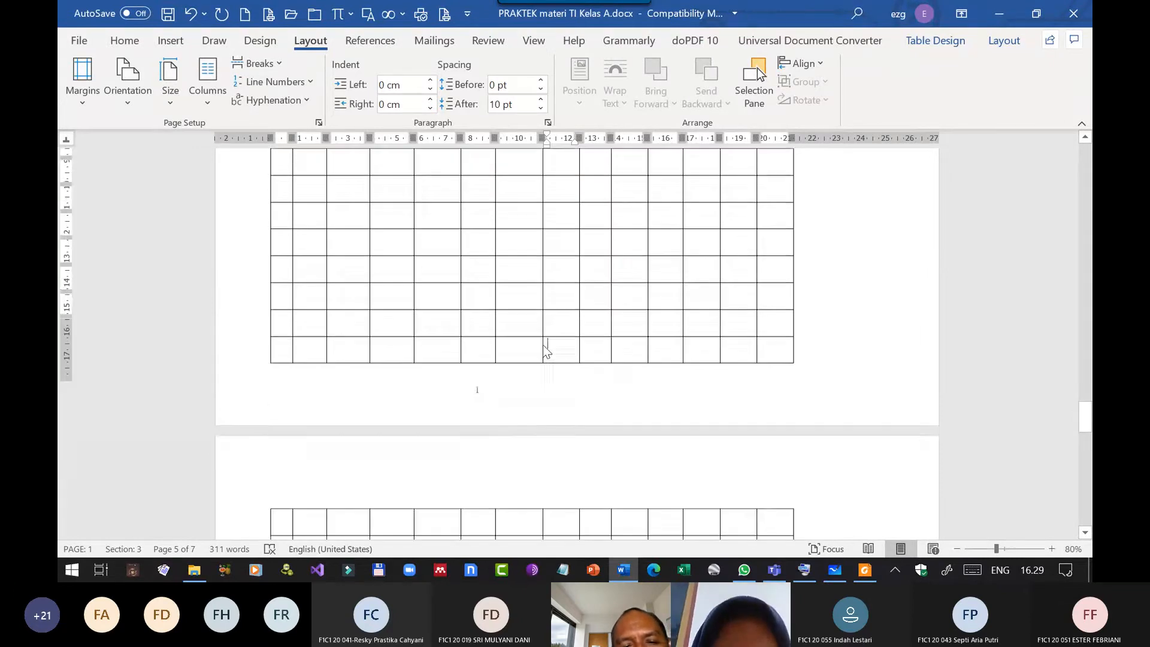
pyautogui.scroll(-8, 543, 346)
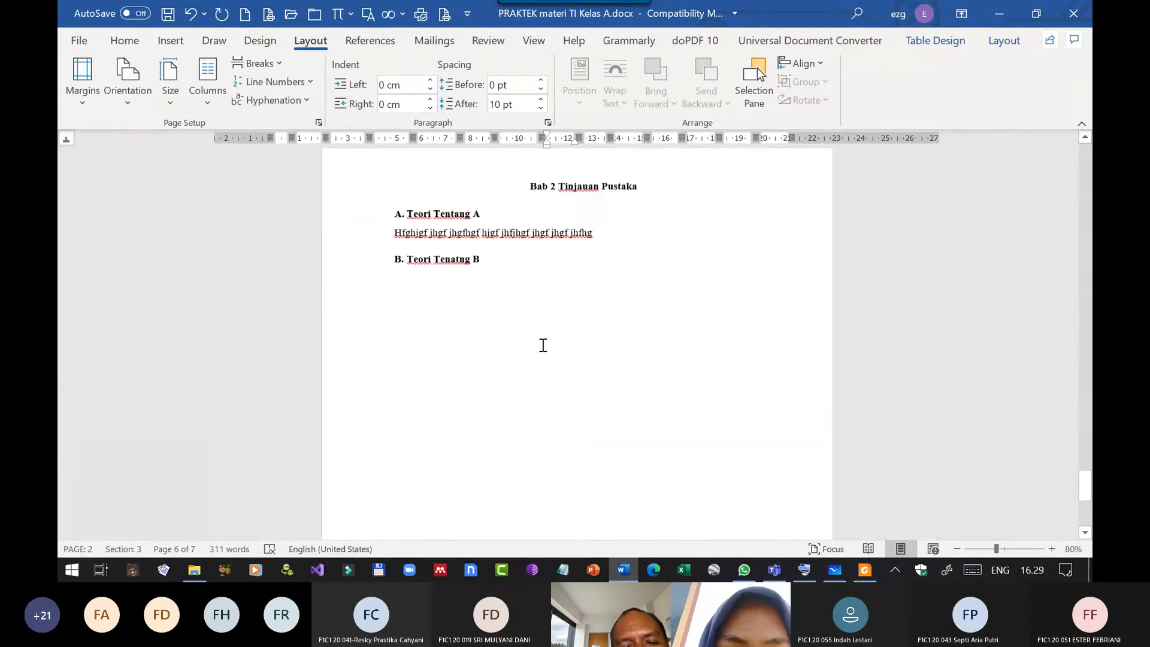
pyautogui.scroll(15, 543, 346)
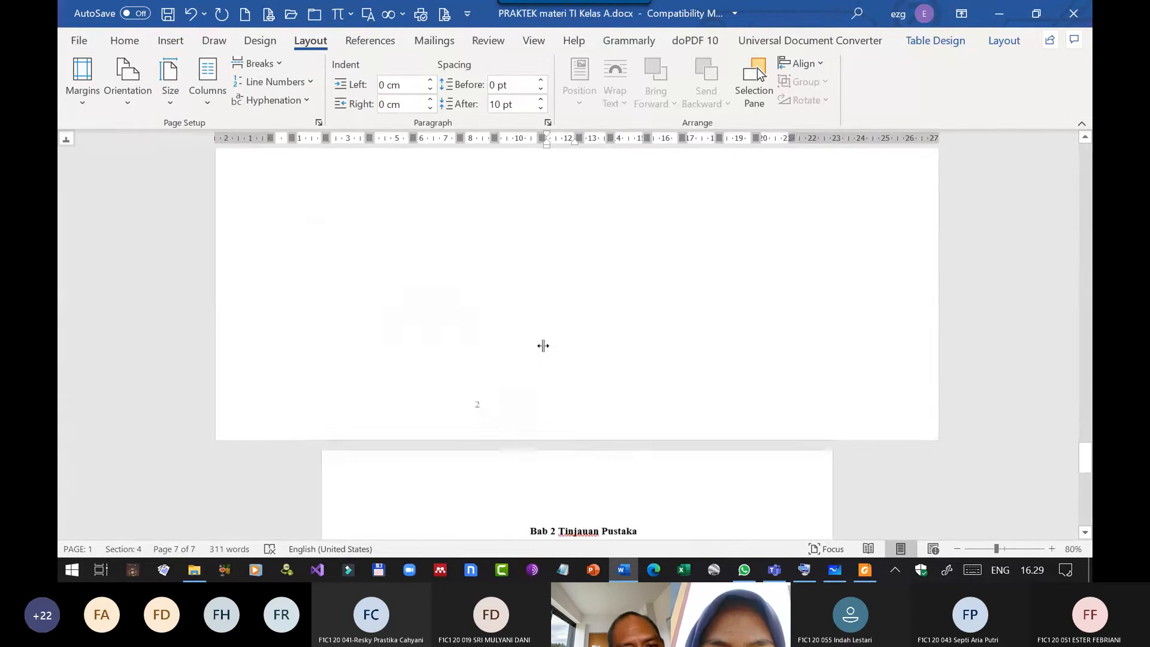
# Compare the footer page numbers at the end of the front matter, on the Bab 1 page and at the start of the landscape table.
pyautogui.scroll(8, 546, 343)
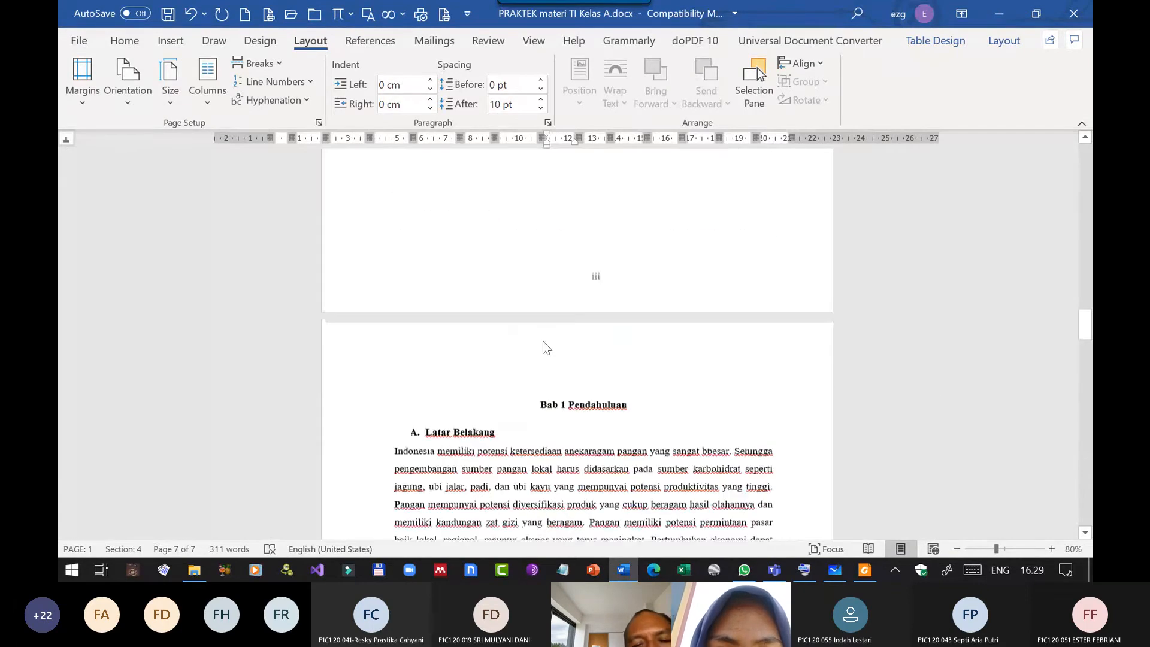
pyautogui.scroll(-5, 541, 340)
pyautogui.scroll(-5, 535, 348)
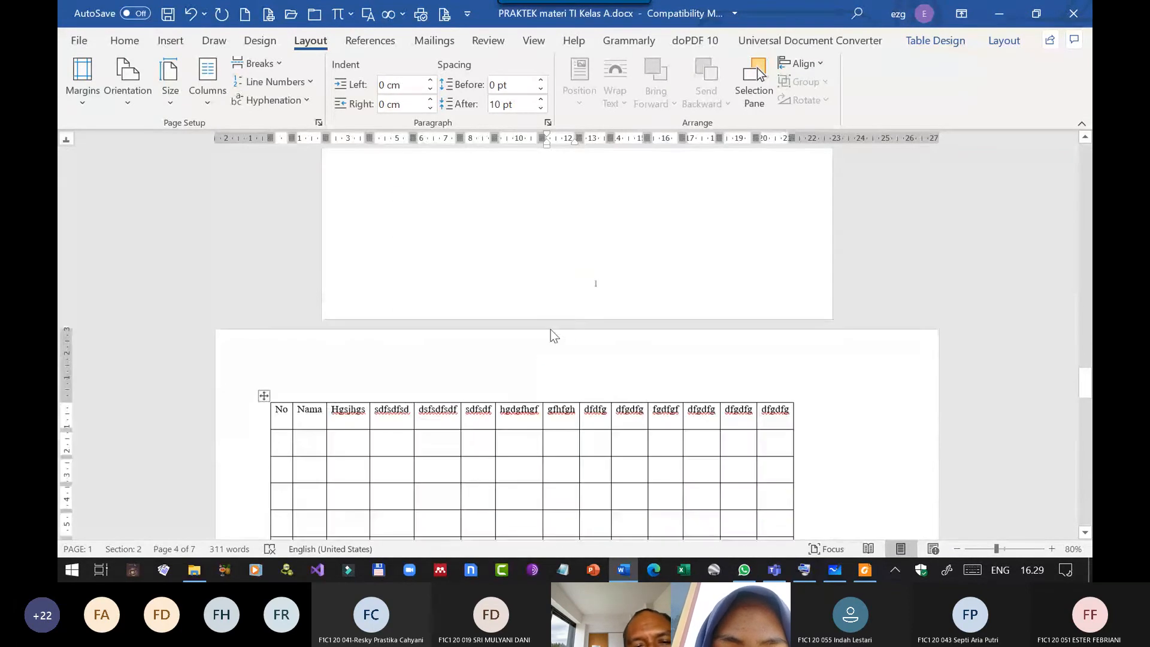
pyautogui.scroll(4, 549, 333)
pyautogui.scroll(-5, 587, 306)
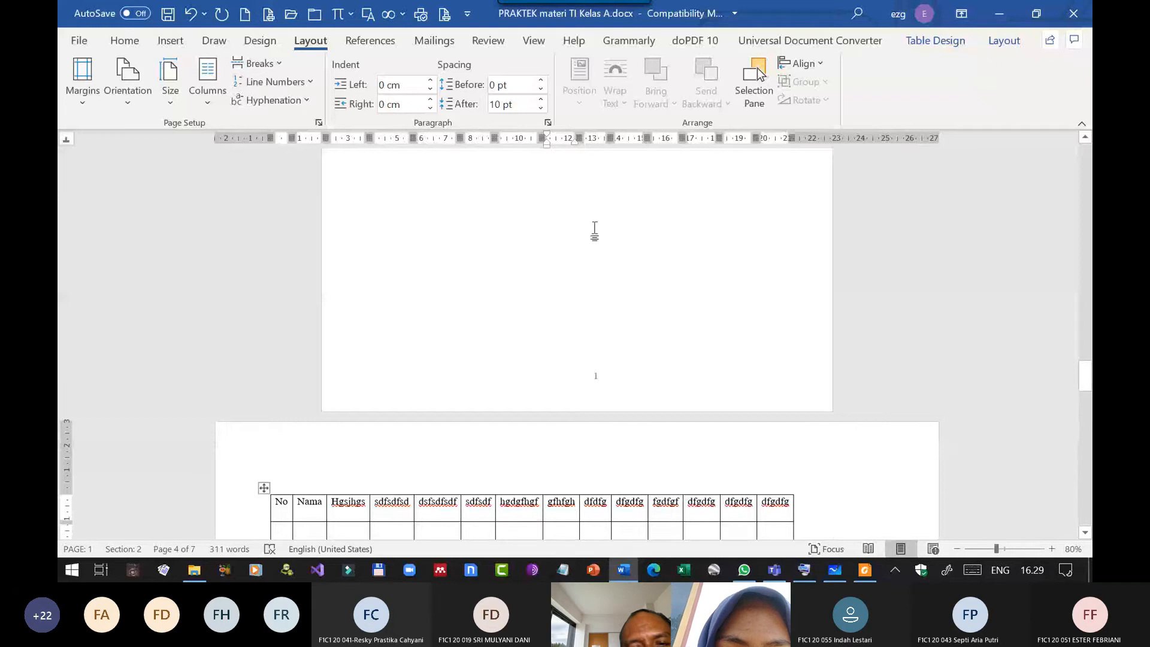
pyautogui.scroll(5, 593, 231)
pyautogui.click(551, 332)
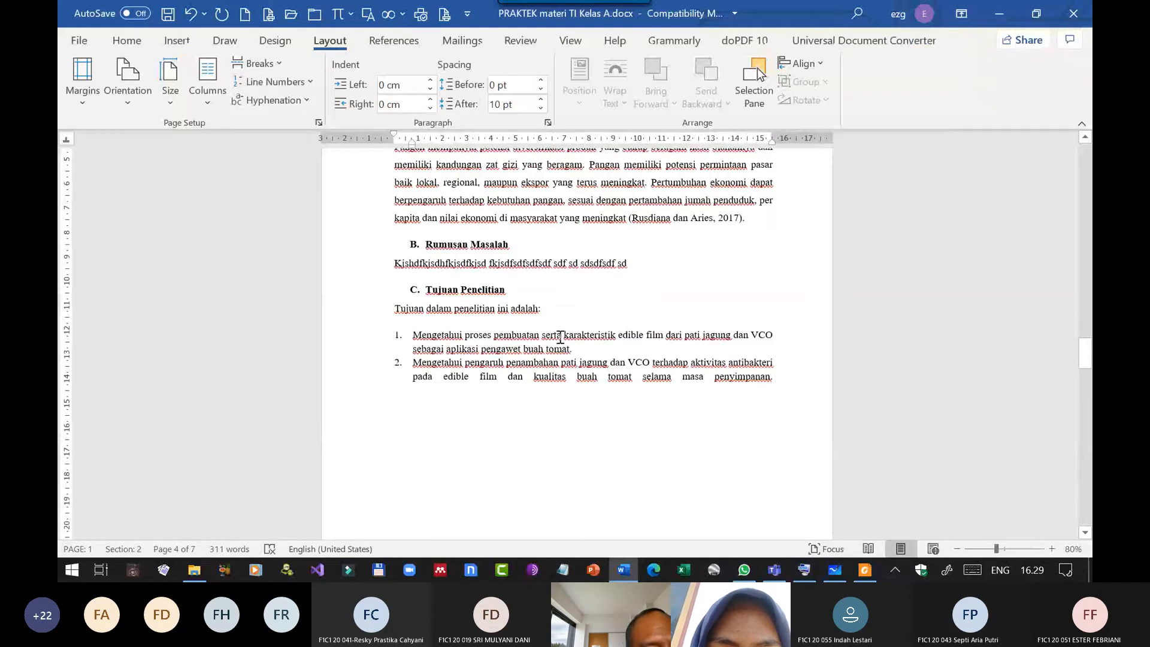
pyautogui.scroll(-5, 589, 345)
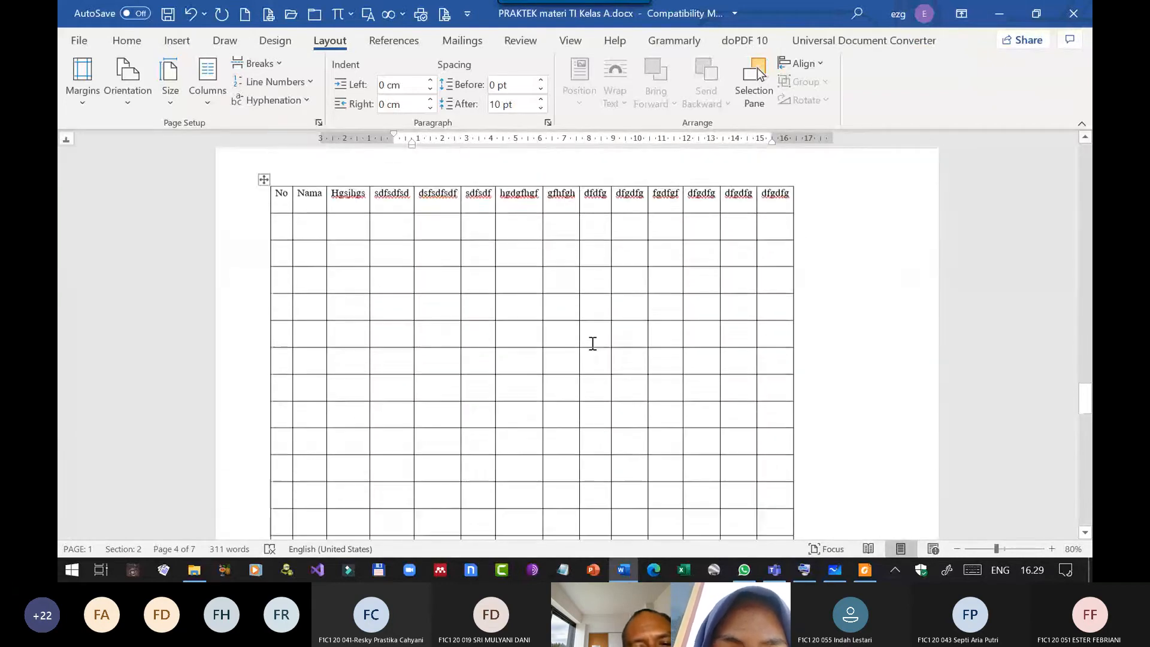
# Set the page numbering of the landscape table section's footer to continue from the previous section.
pyautogui.click(564, 290)
pyautogui.scroll(-5, 567, 332)
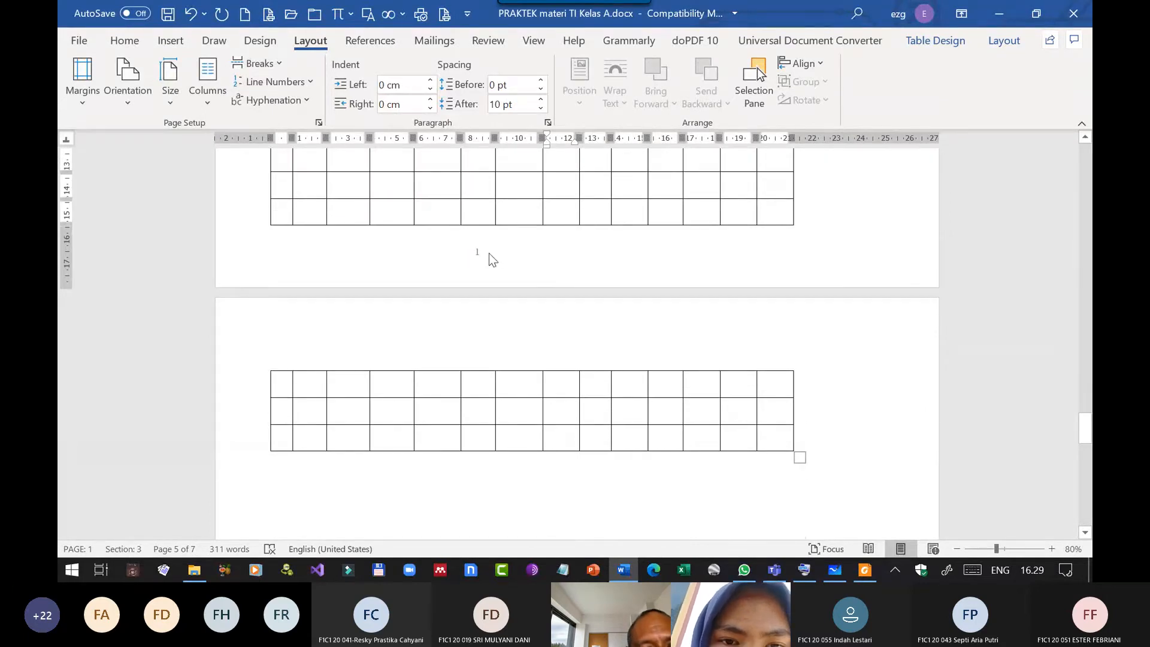
pyautogui.doubleClick(488, 252)
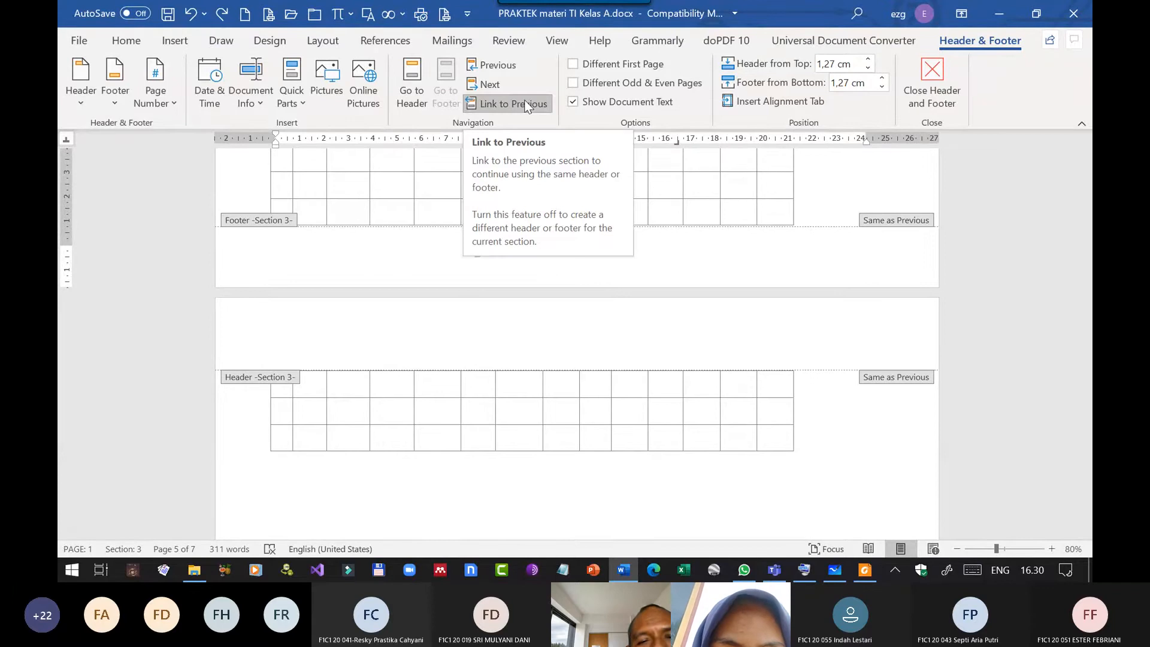
pyautogui.click(171, 102)
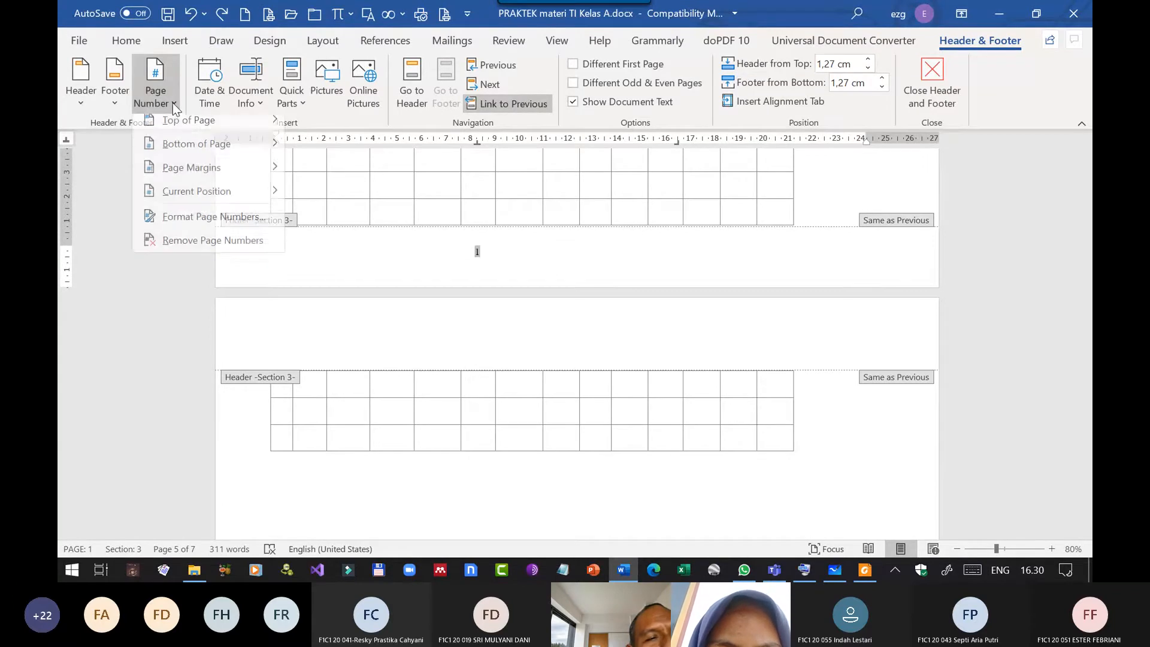
pyautogui.click(220, 222)
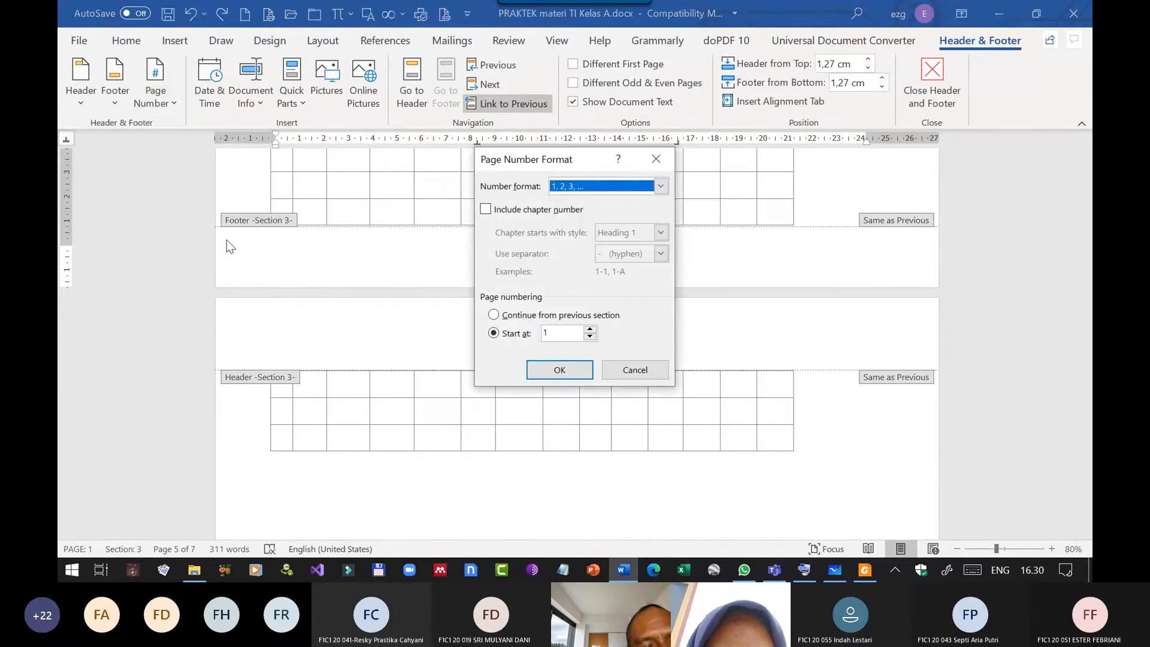
pyautogui.click(501, 316)
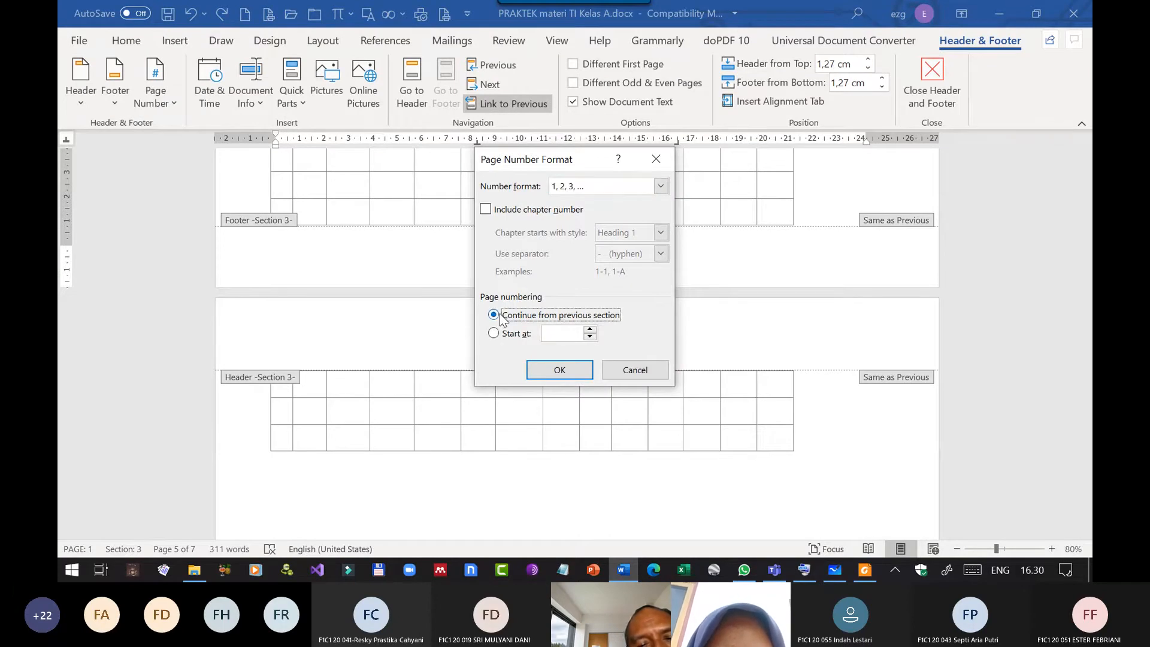
pyautogui.click(579, 370)
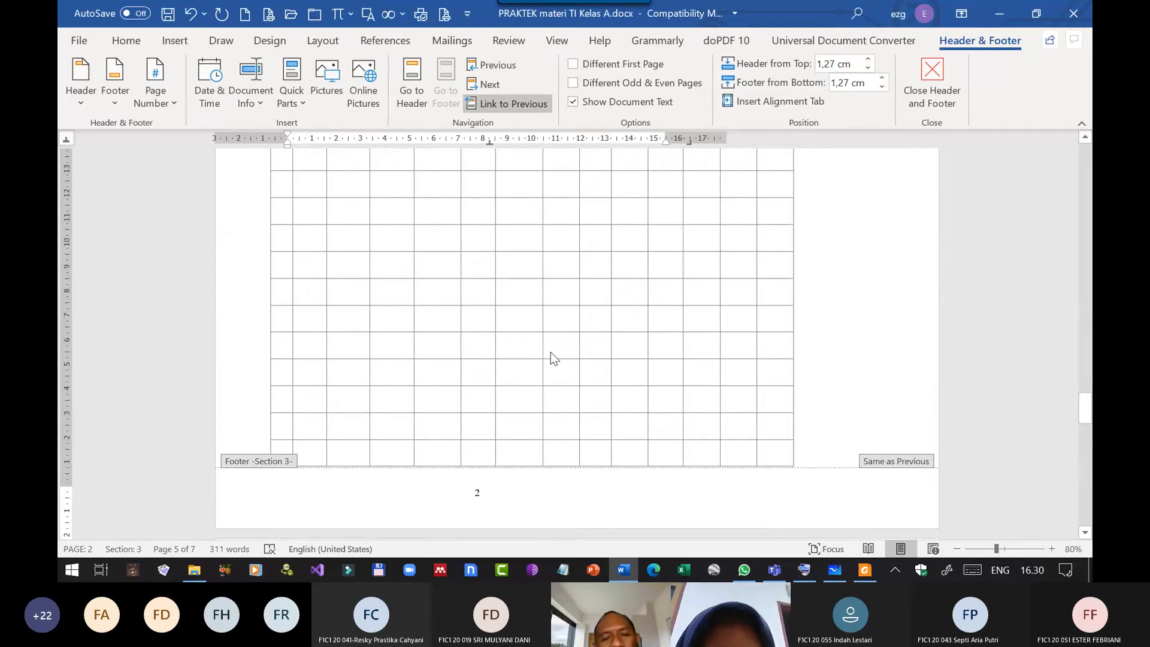
# Make the page numbering of the Bab 2 Tinjauan Pustaka section continue from the previous section.
pyautogui.scroll(-15, 553, 341)
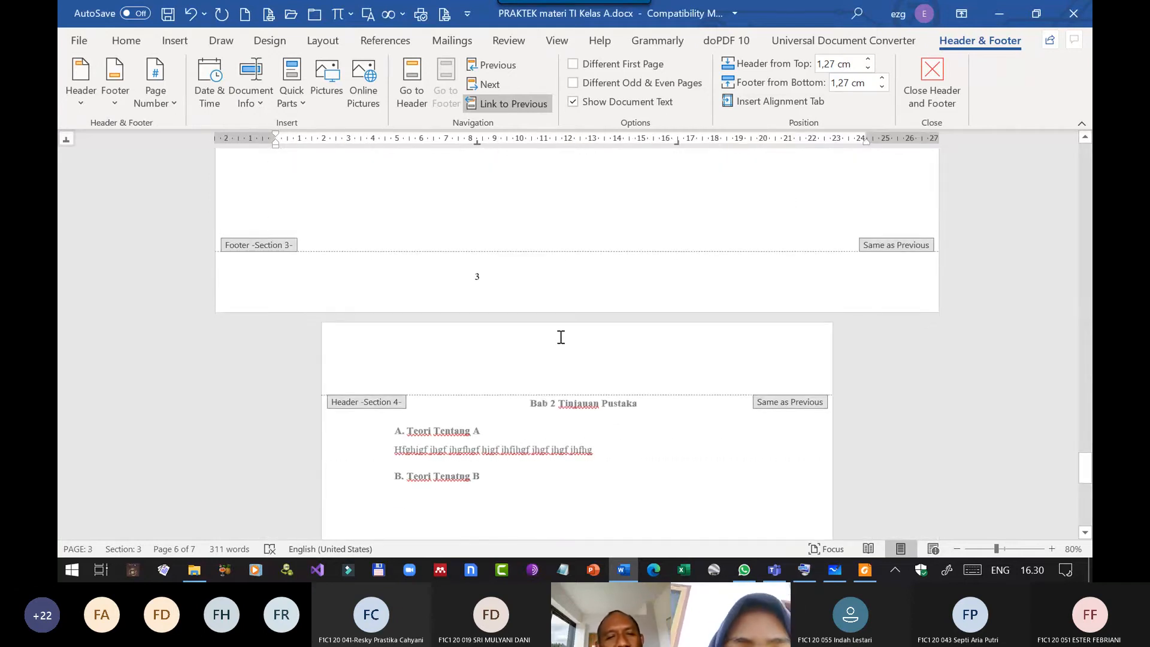
pyautogui.scroll(-9, 560, 336)
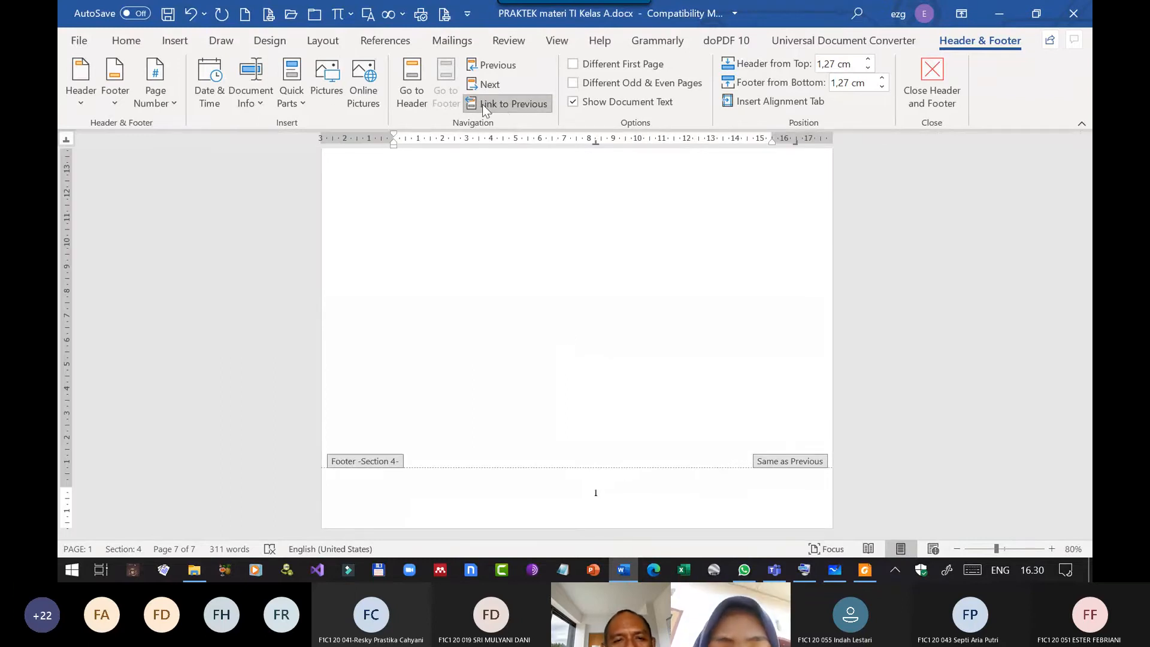
pyautogui.click(172, 106)
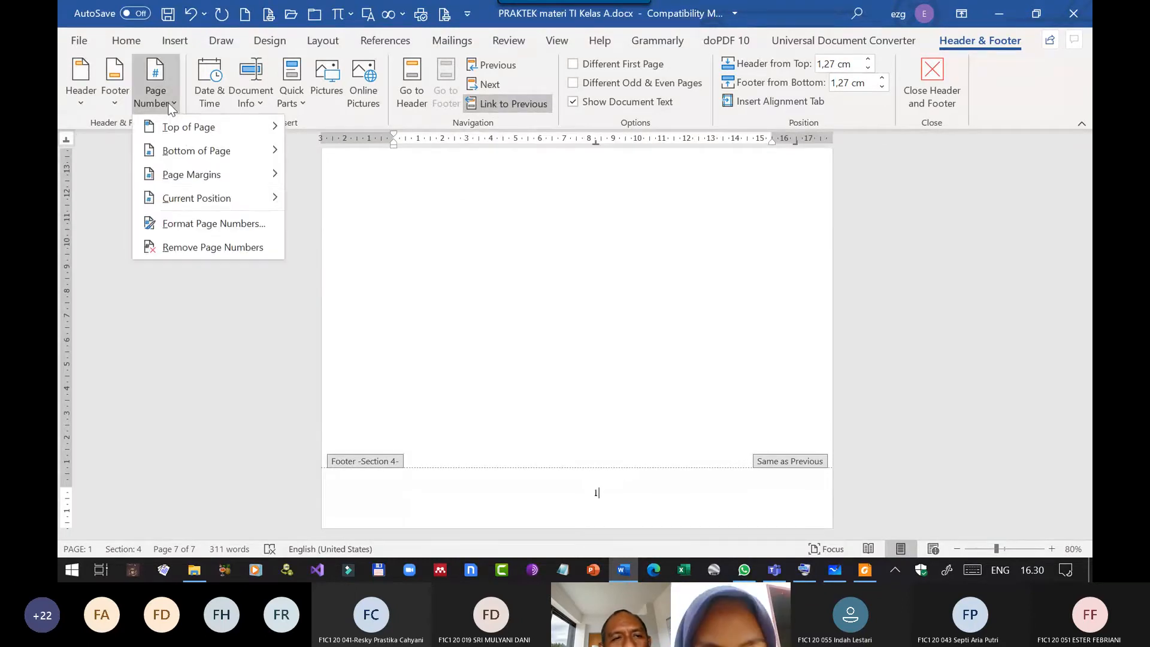
pyautogui.click(231, 233)
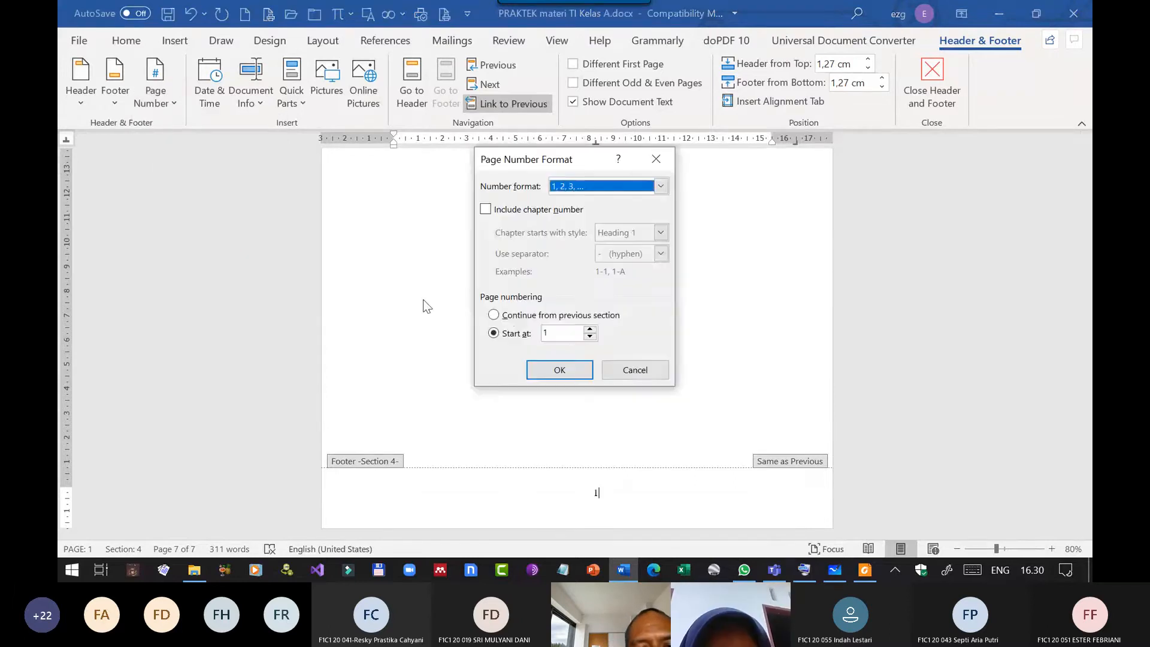
pyautogui.click(506, 315)
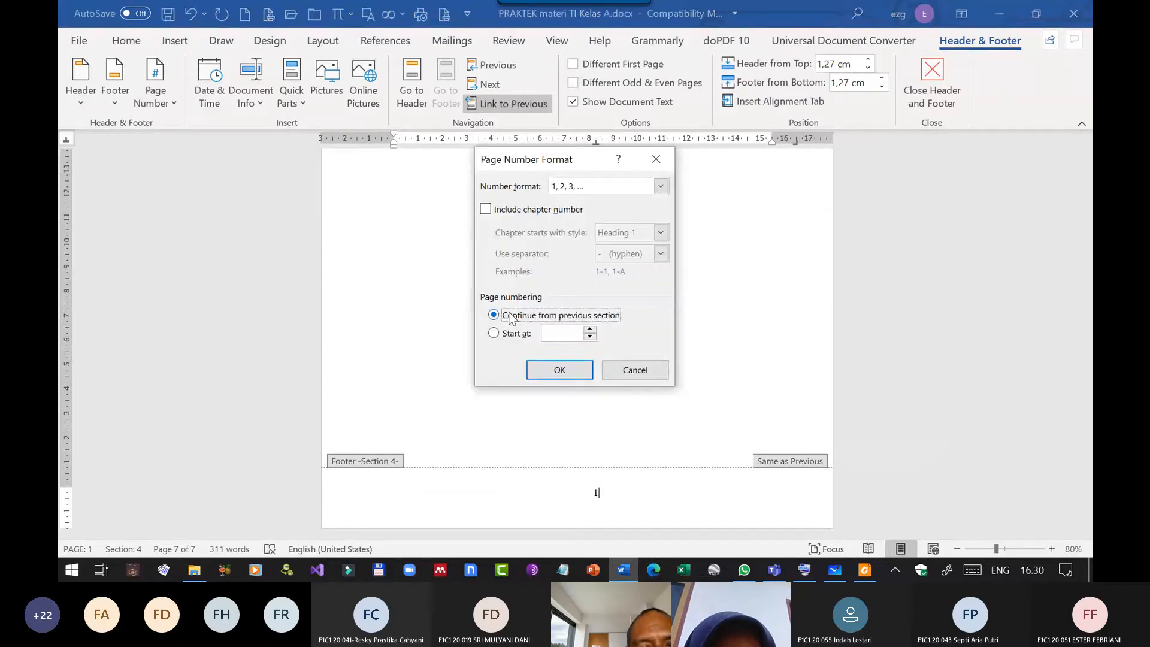
pyautogui.click(560, 370)
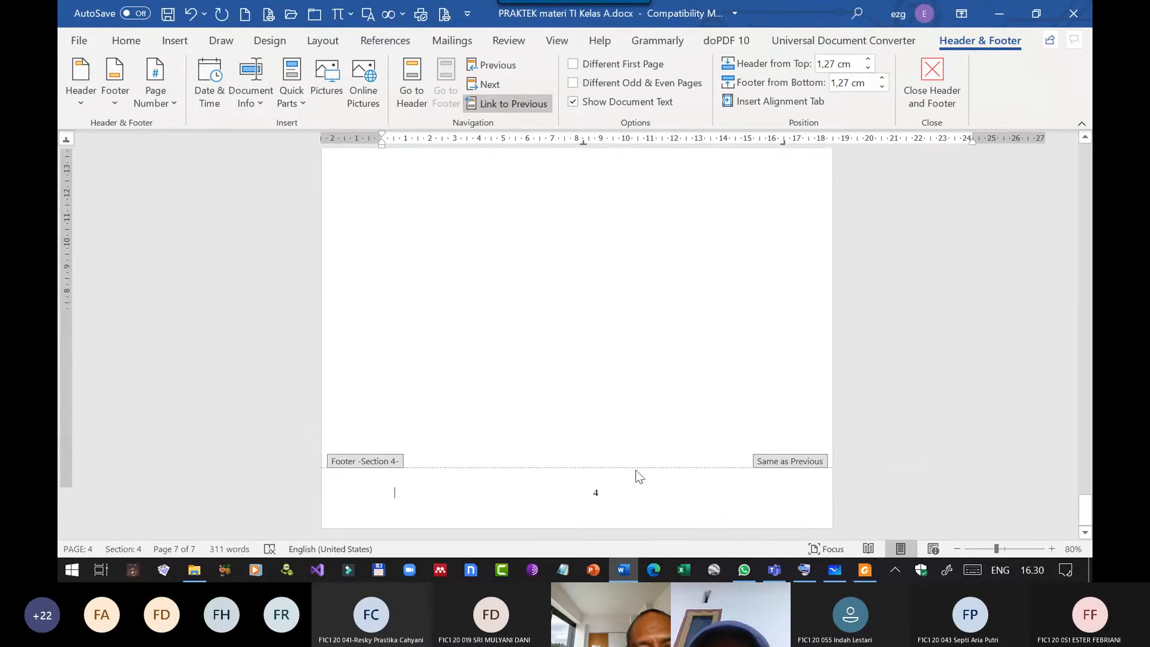
# Move the centre tab stop in the landscape section's footer to about 12.8 cm to centre the page number on the wide page.
pyautogui.scroll(5, 644, 454)
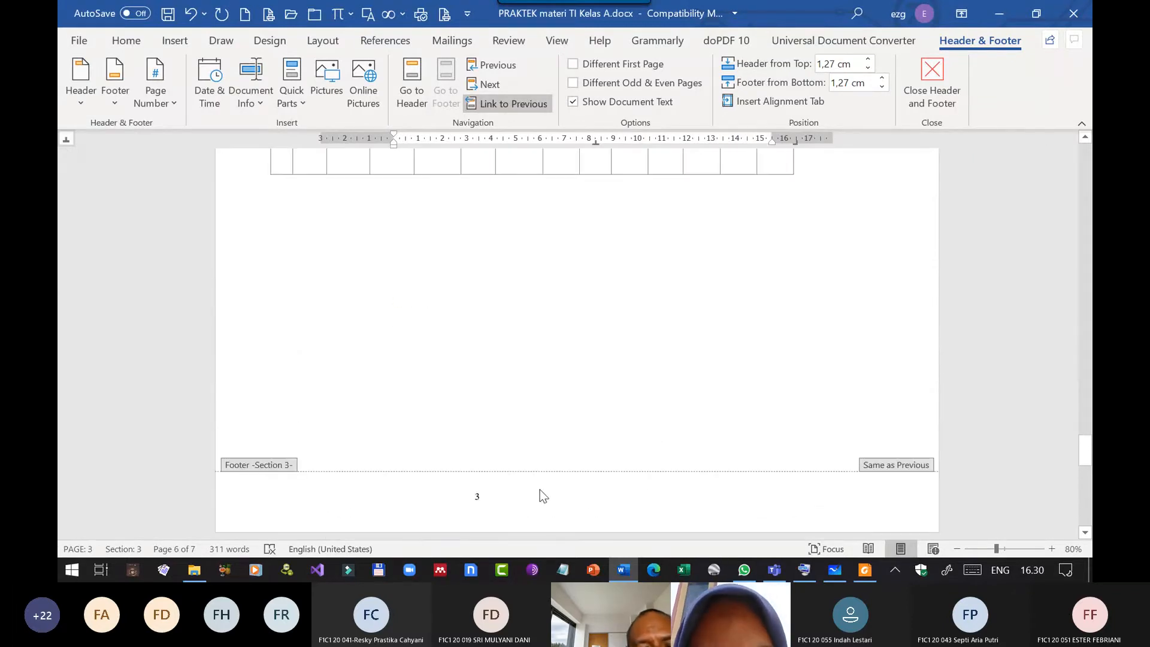
pyautogui.click(491, 491)
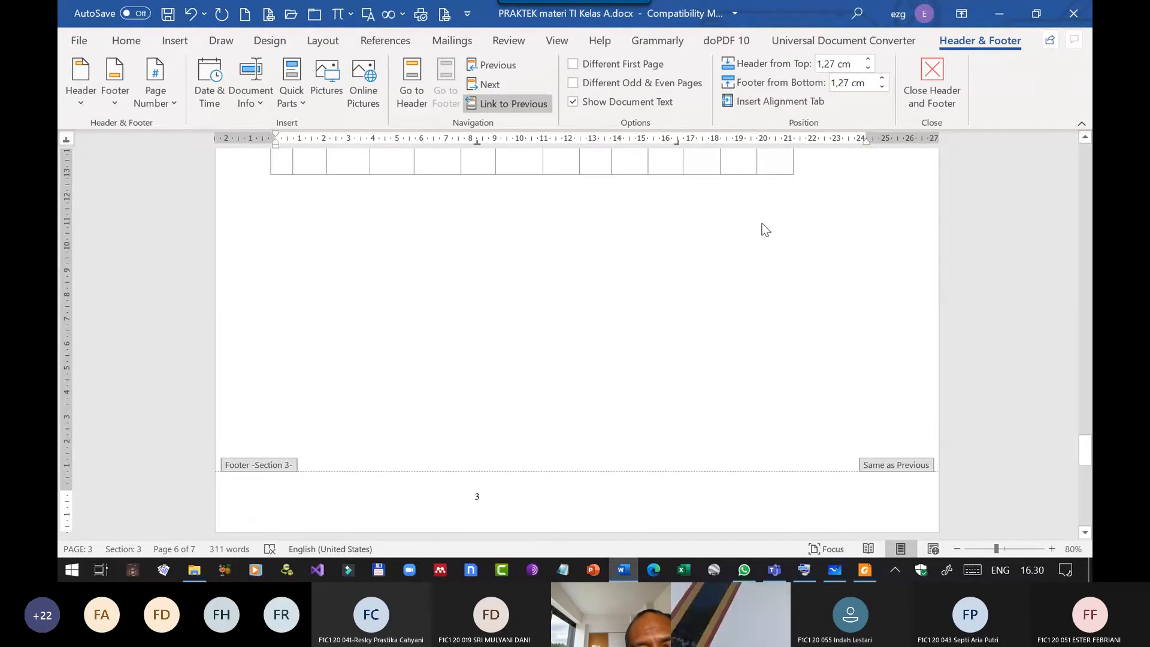
pyautogui.scroll(-3, 698, 334)
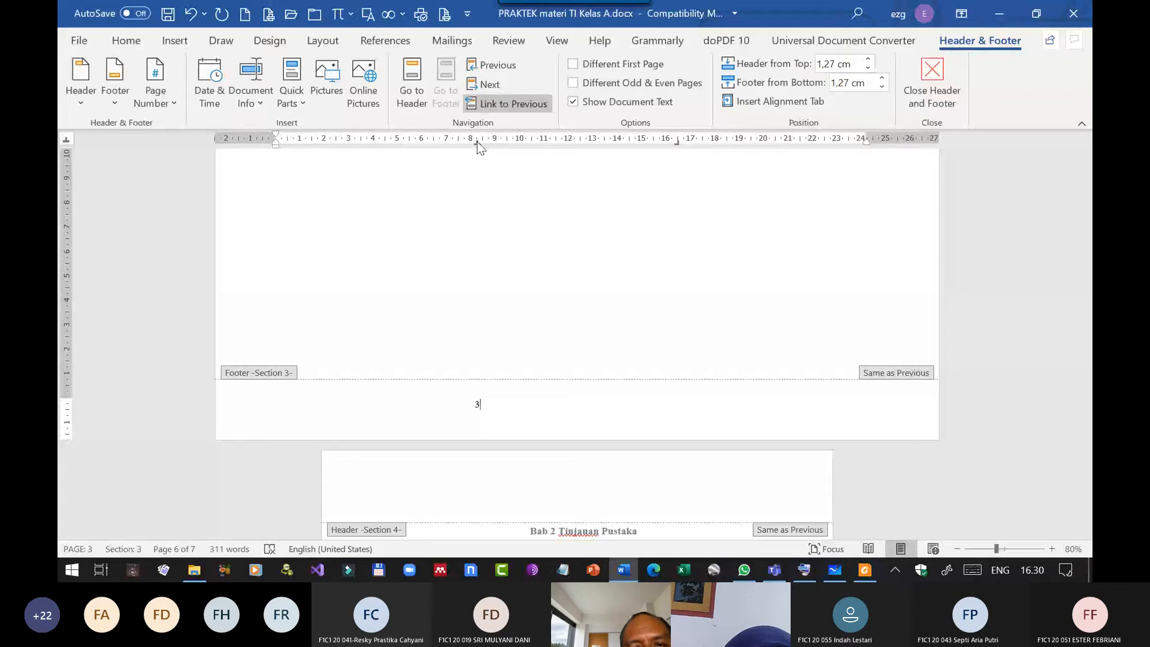
pyautogui.moveTo(477, 141); pyautogui.dragTo(585, 144)
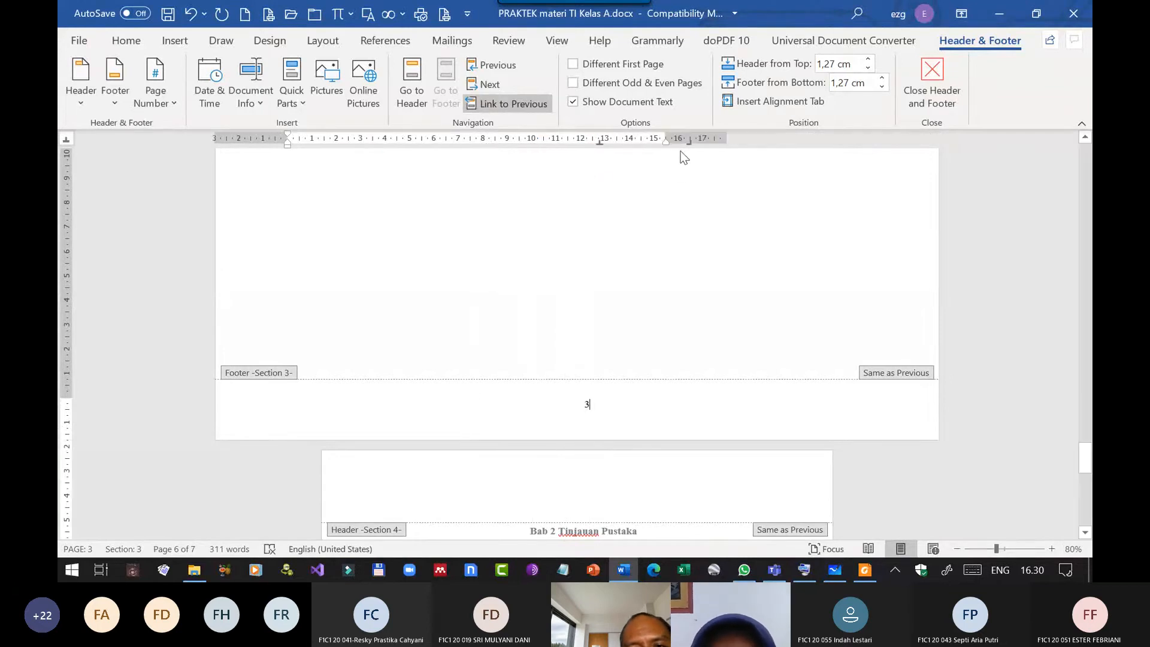
# Try to reposition the right tab stop in the landscape section's footer, and select the page number.
pyautogui.click(585, 411)
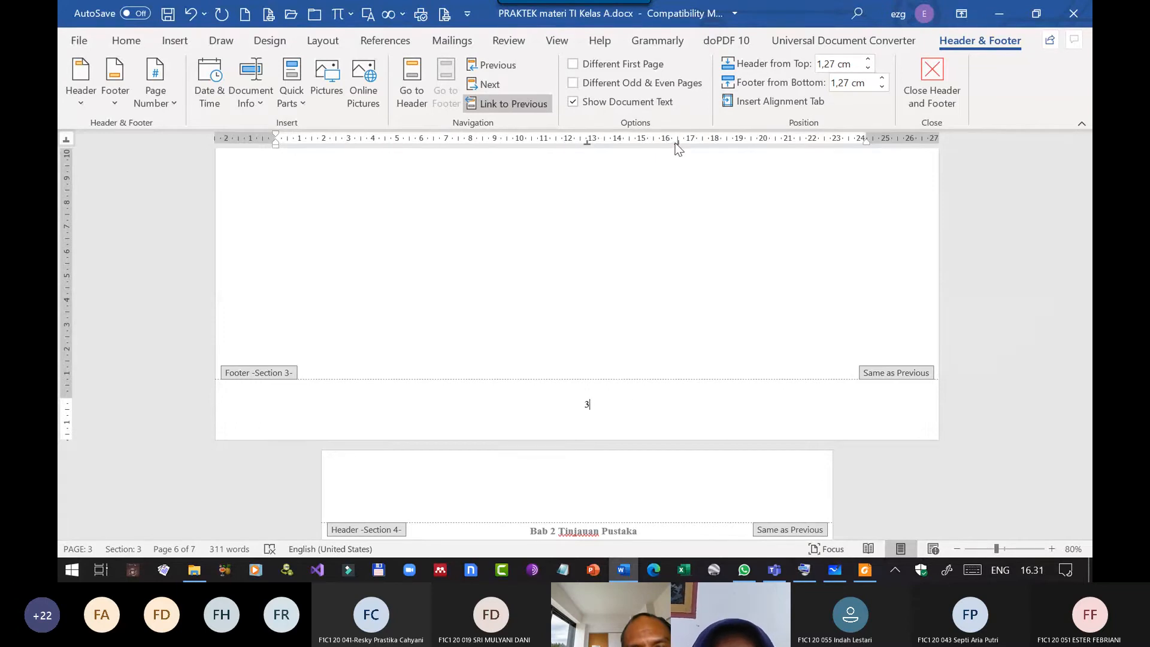
pyautogui.moveTo(675, 142); pyautogui.dragTo(672, 225)
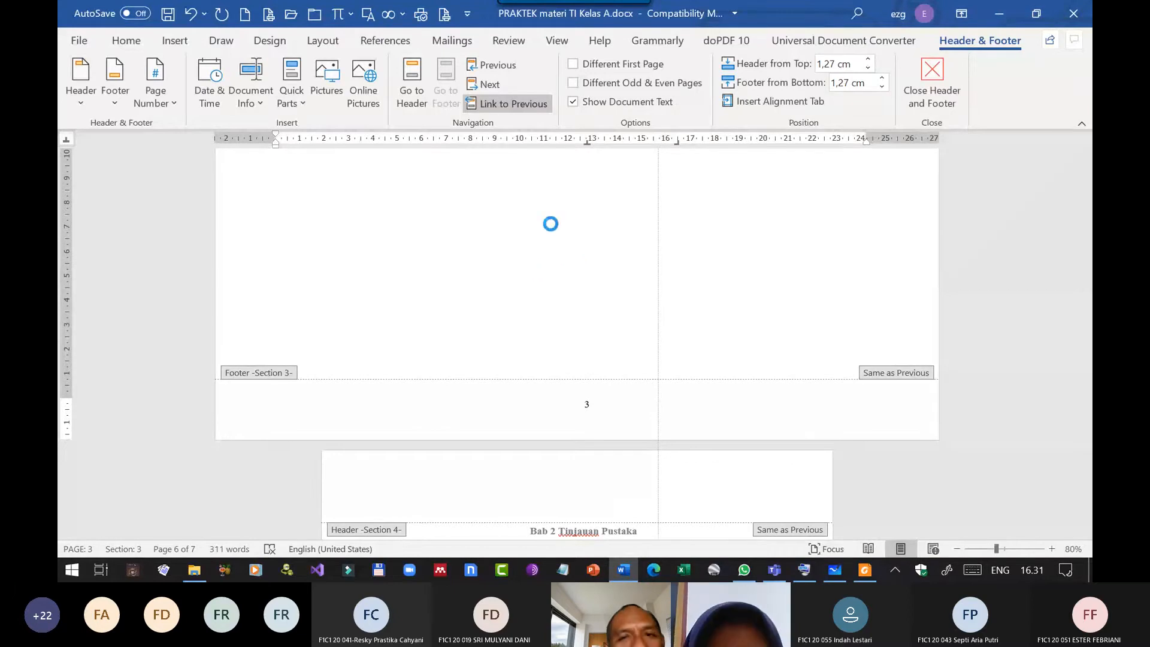
pyautogui.moveTo(580, 103)
pyautogui.mouseDown()
pyautogui.moveTo(457, 122)
pyautogui.moveTo(513, 515)
pyautogui.moveTo(730, 534)
pyautogui.mouseUp()
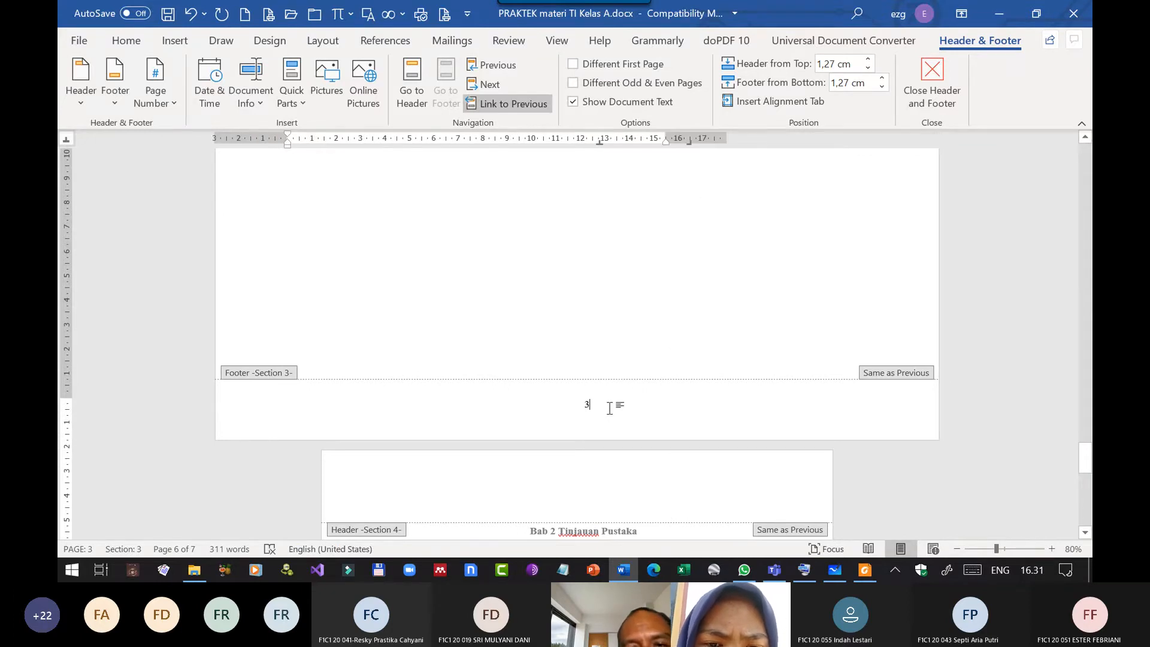
pyautogui.doubleClick(579, 400)
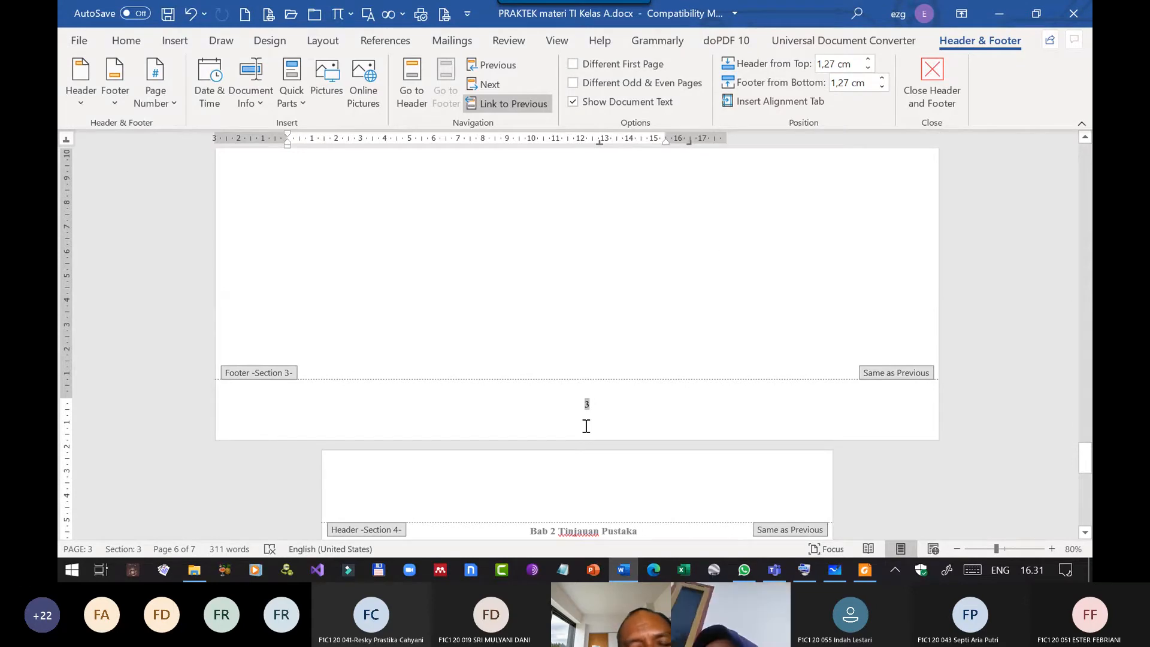
# Check the page number position in the footers of the landscape table pages and the Bab 2 page, leaving footer editing.
pyautogui.scroll(5, 676, 389)
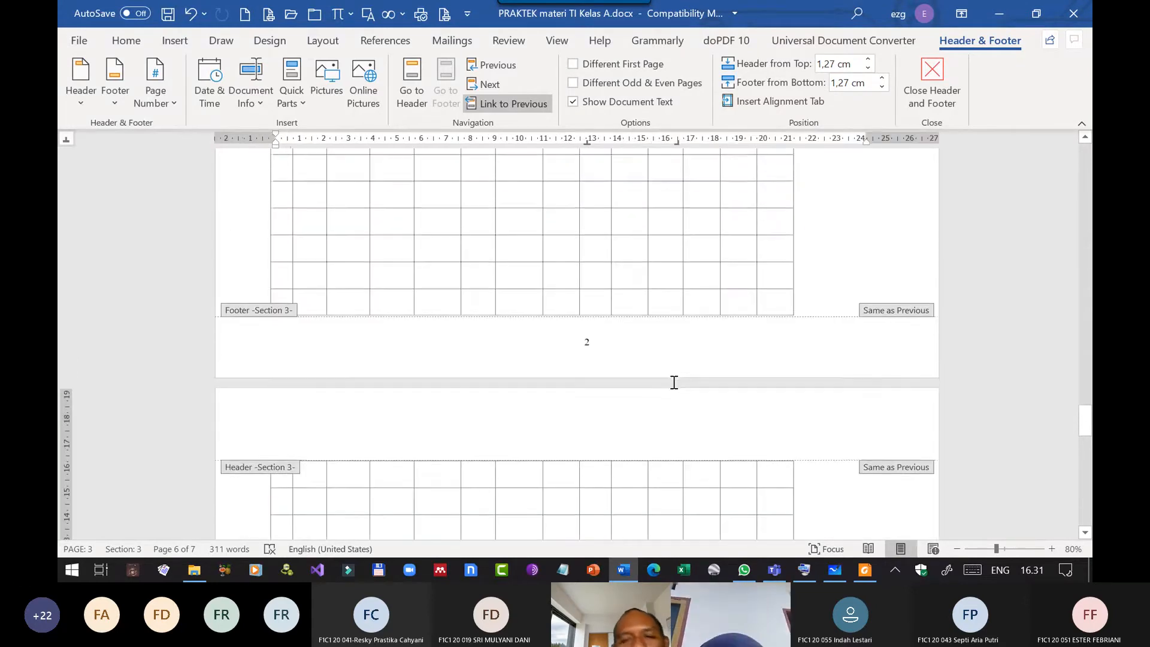
pyautogui.scroll(3, 674, 383)
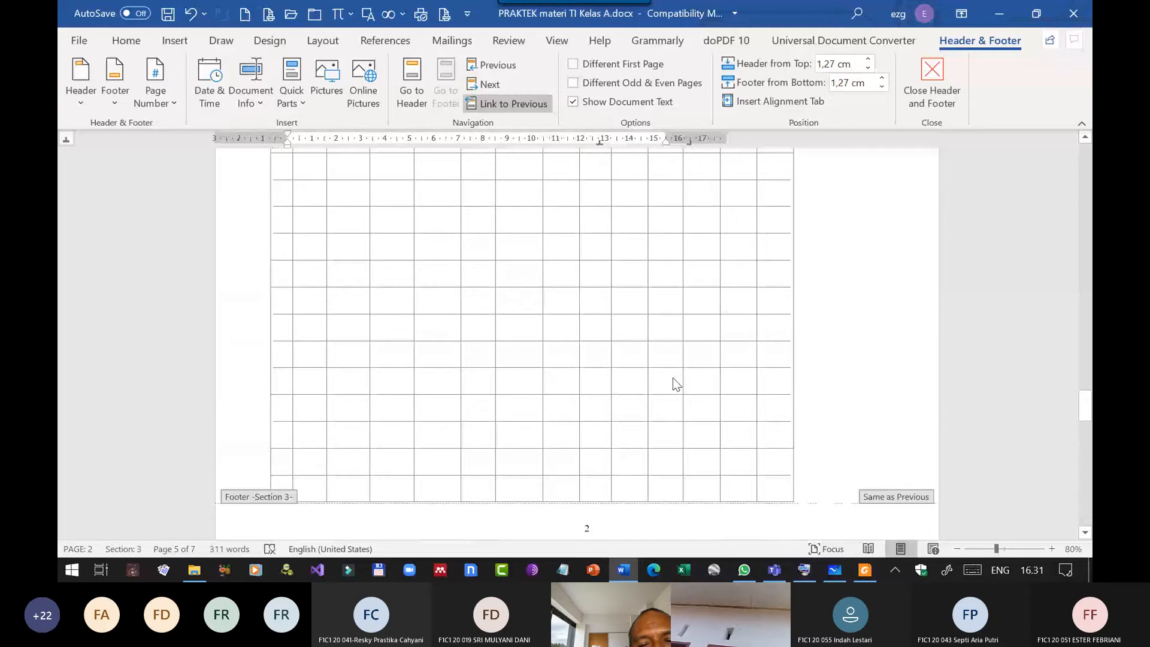
pyautogui.scroll(-12, 673, 383)
pyautogui.doubleClick(624, 297)
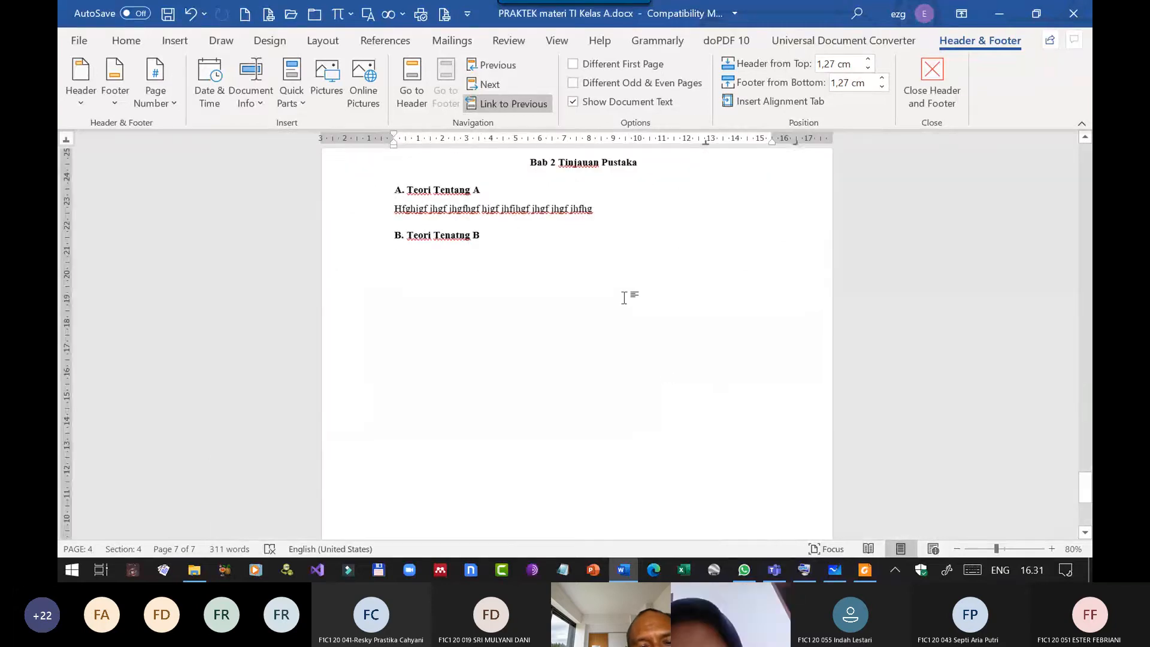
pyautogui.scroll(-3, 616, 309)
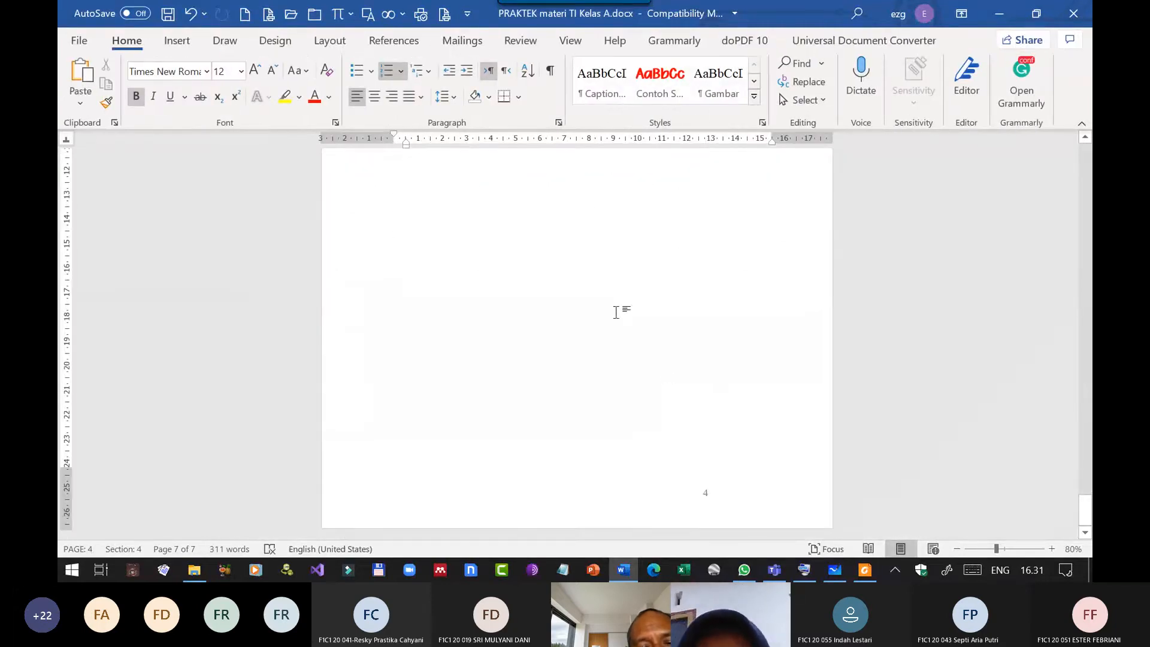
pyautogui.scroll(5, 615, 311)
pyautogui.scroll(5, 613, 316)
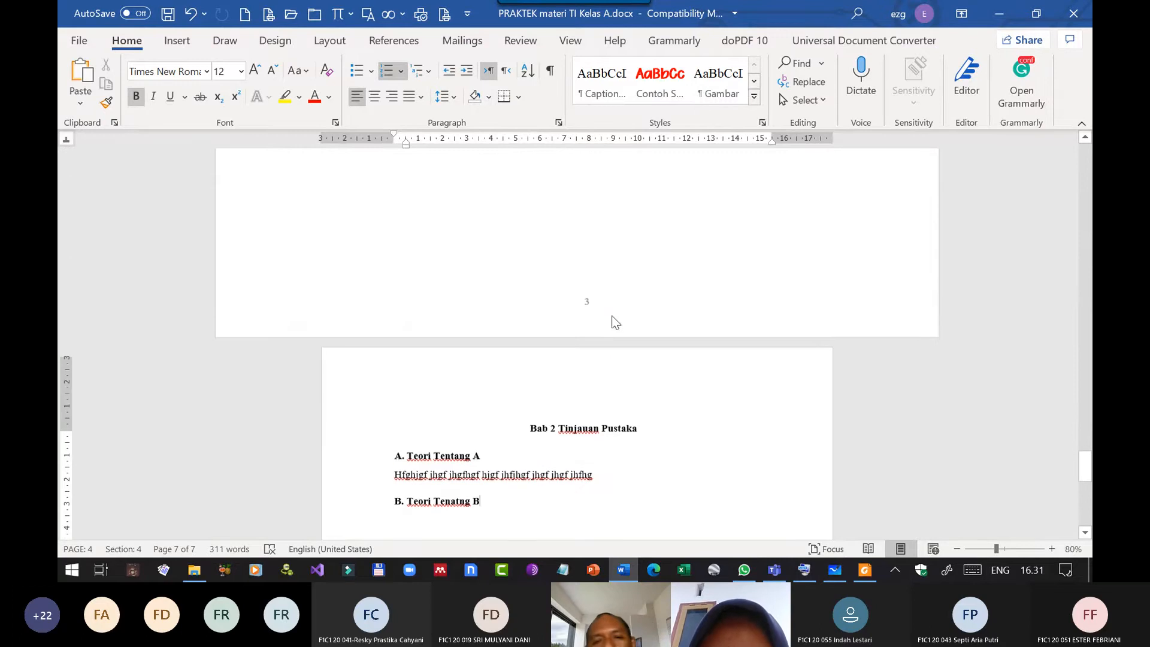
pyautogui.scroll(-4, 597, 317)
pyautogui.scroll(-10, 598, 312)
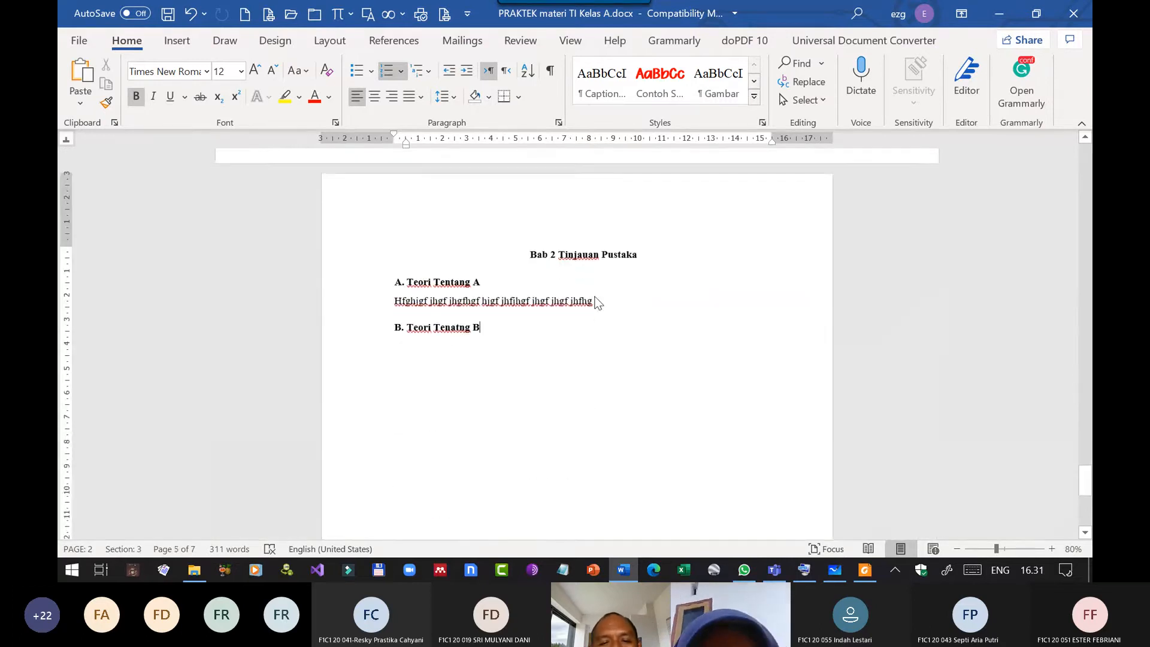
# Open the Bab 2 page's footer, try to shift its centre tab stop, and compare with the landscape section's footer.
pyautogui.doubleClick(700, 494)
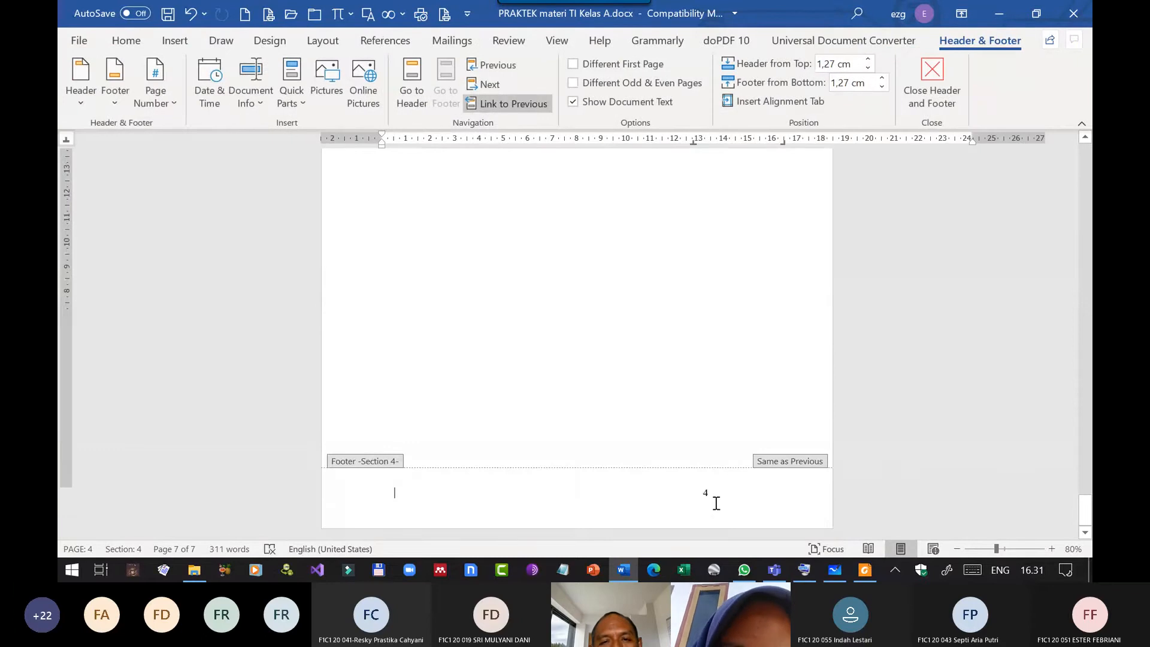
pyautogui.click(707, 495)
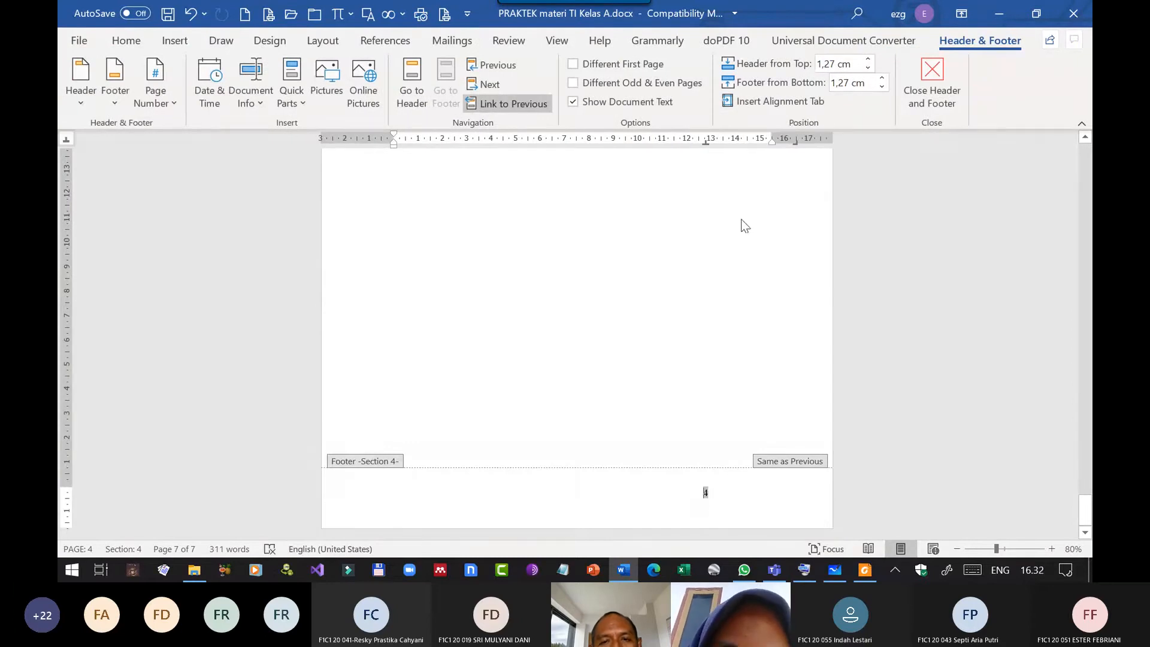
pyautogui.moveTo(705, 144); pyautogui.dragTo(604, 234)
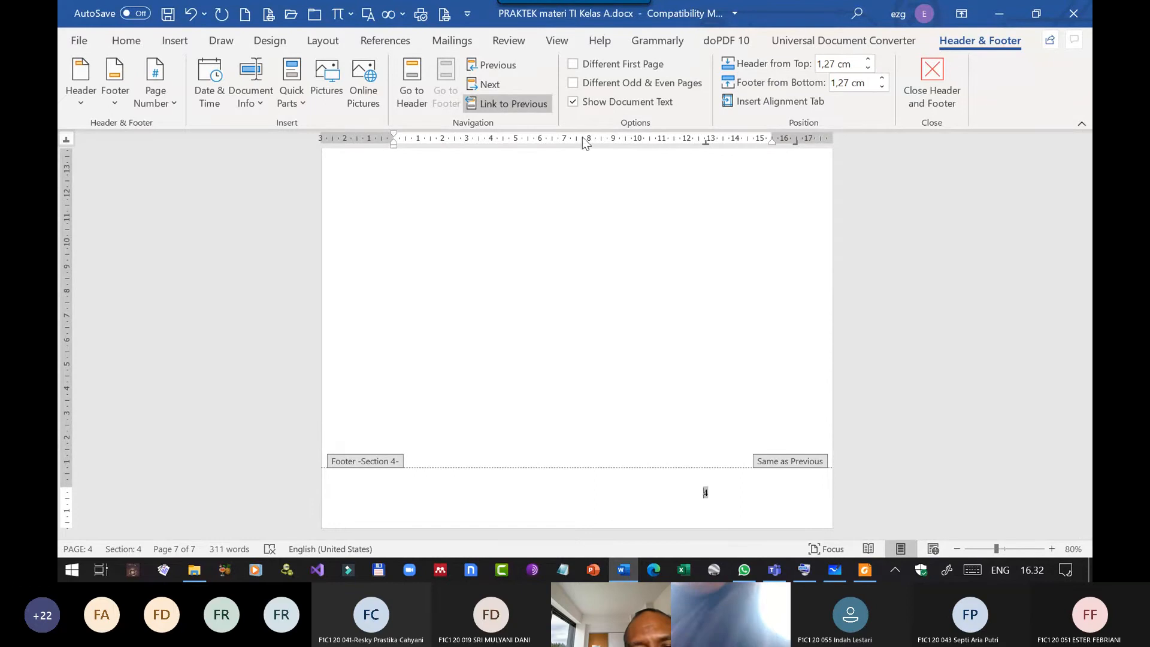
pyautogui.scroll(8, 688, 246)
pyautogui.scroll(5, 564, 267)
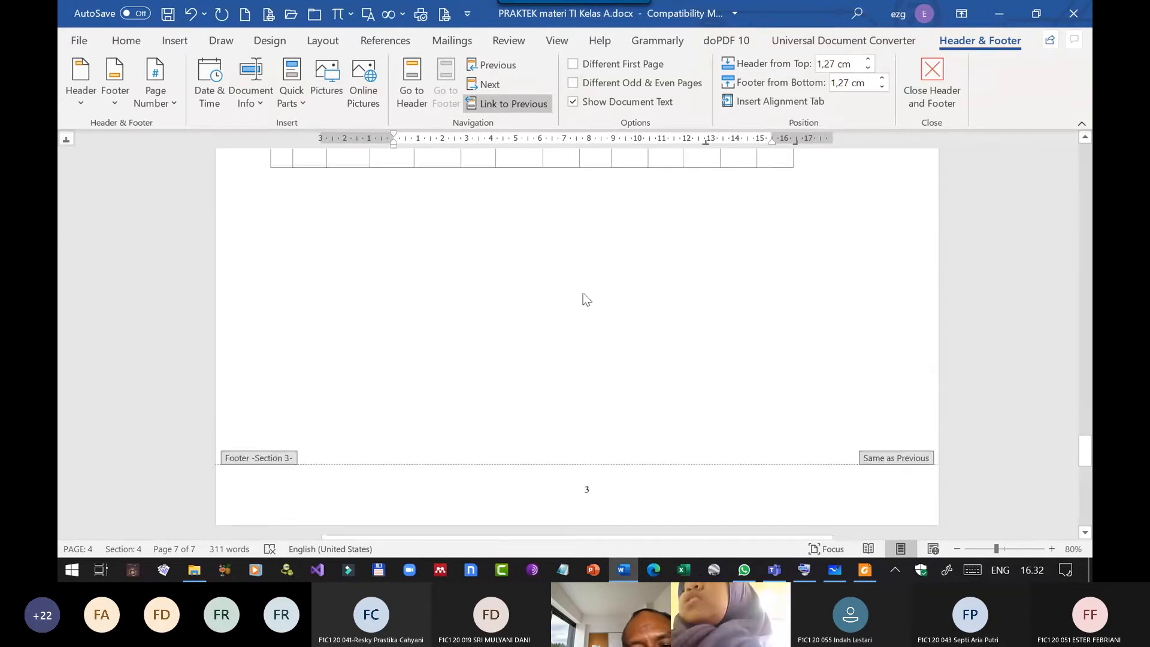
pyautogui.scroll(-3, 583, 297)
pyautogui.scroll(-8, 600, 315)
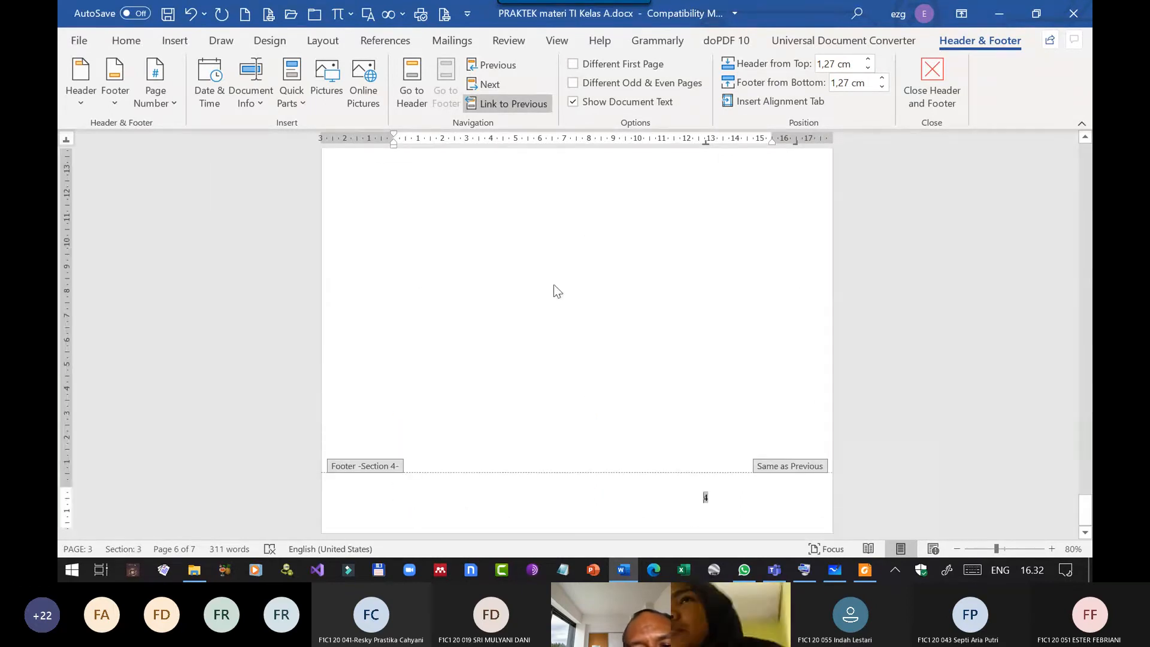
# Unlink the Bab 2 footer from the previous section and move its centre tab stop to about 8 cm, leaving footer editing.
pyautogui.click(506, 105)
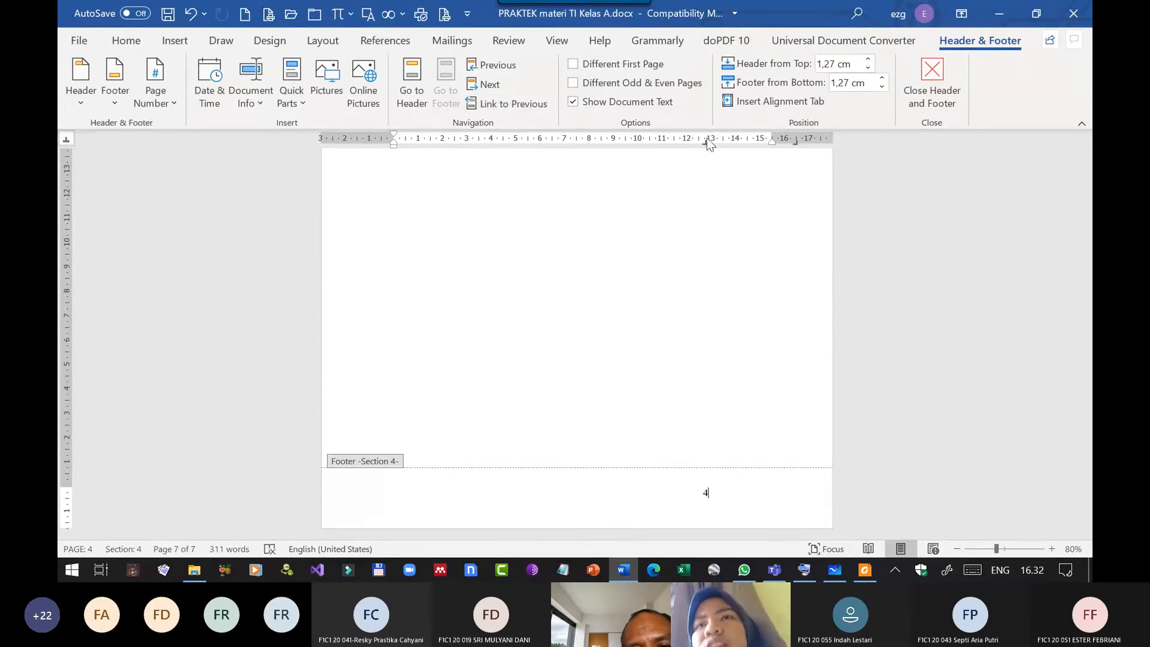
pyautogui.moveTo(704, 141); pyautogui.dragTo(589, 141)
pyautogui.scroll(7, 695, 314)
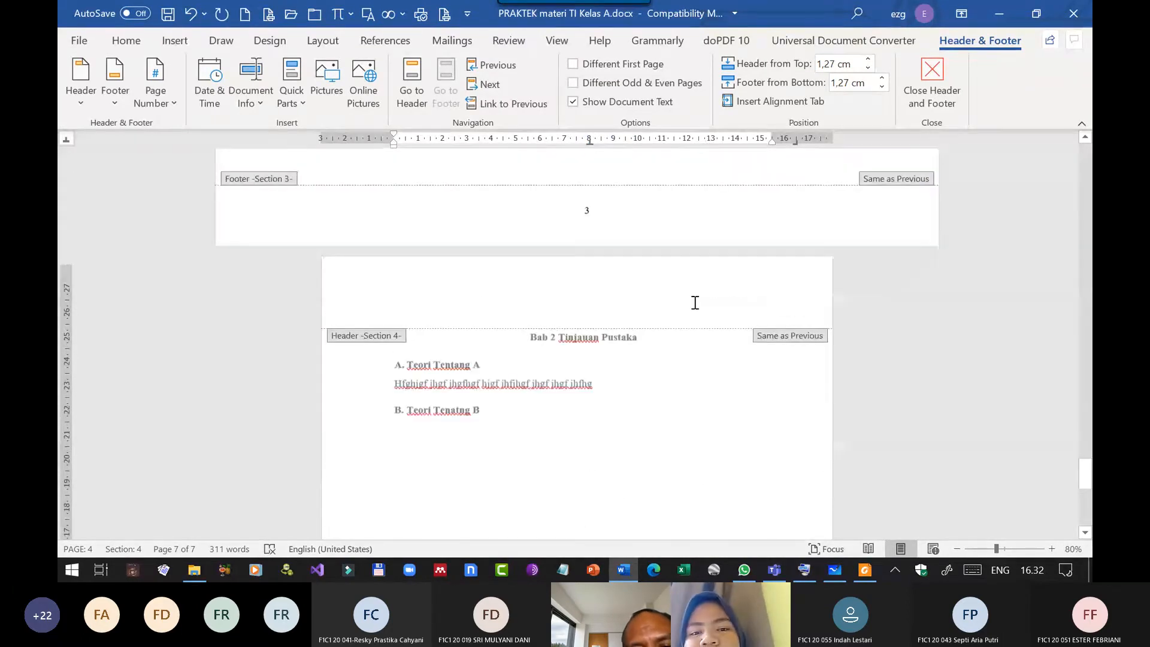
pyautogui.scroll(-5, 695, 303)
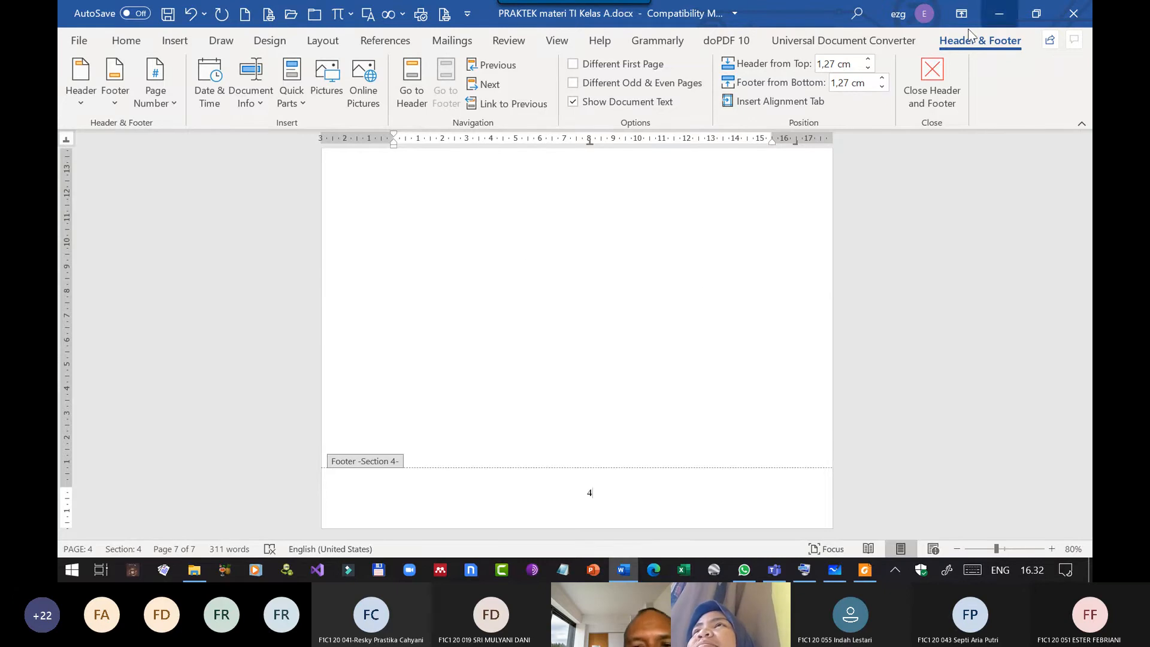
pyautogui.click(931, 77)
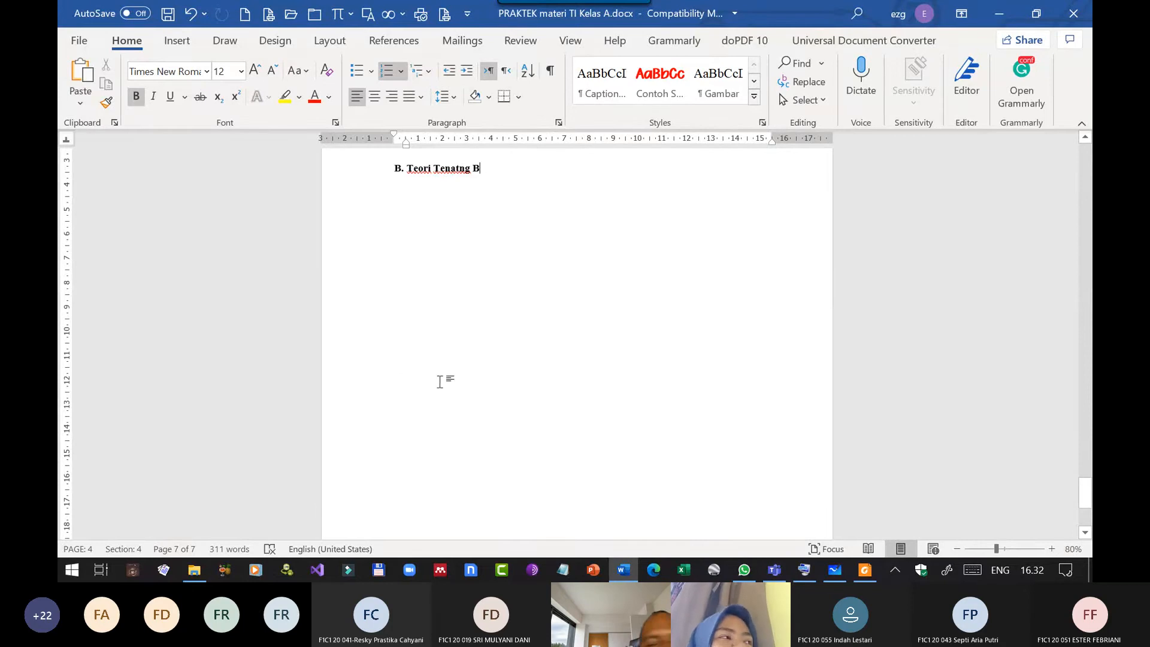
pyautogui.scroll(-5, 440, 381)
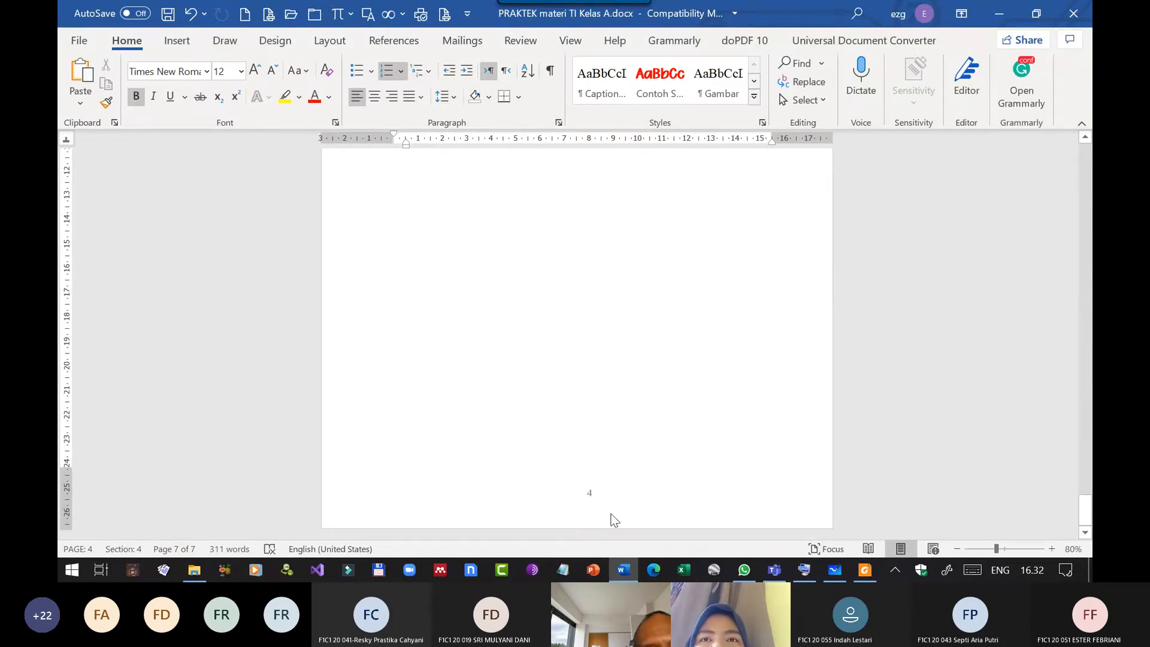
# Append "/" and a NumPages field in the 1, 2, 3, … format after the page number in the Bab 2 footer.
pyautogui.doubleClick(590, 496)
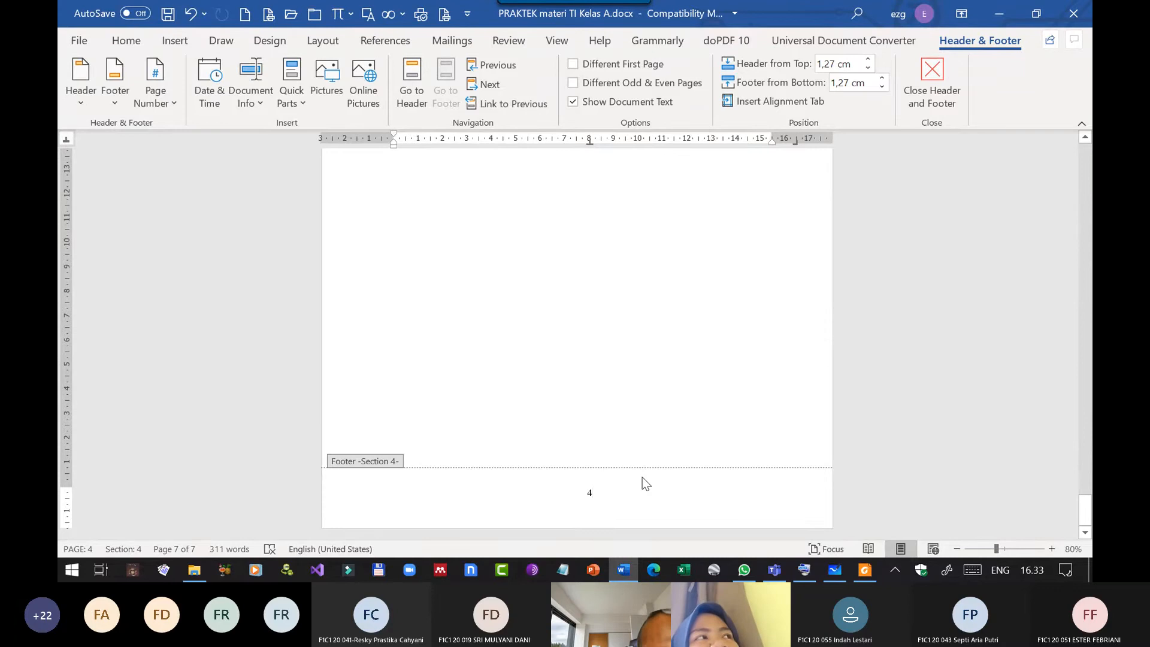
pyautogui.write('/')
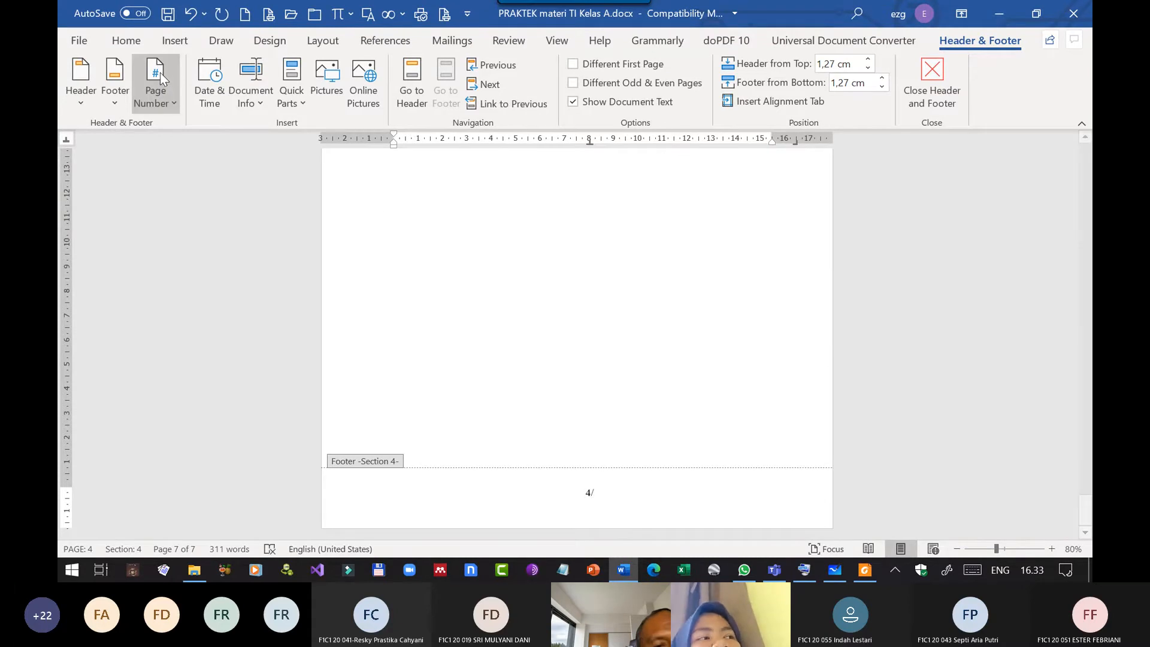
pyautogui.click(289, 103)
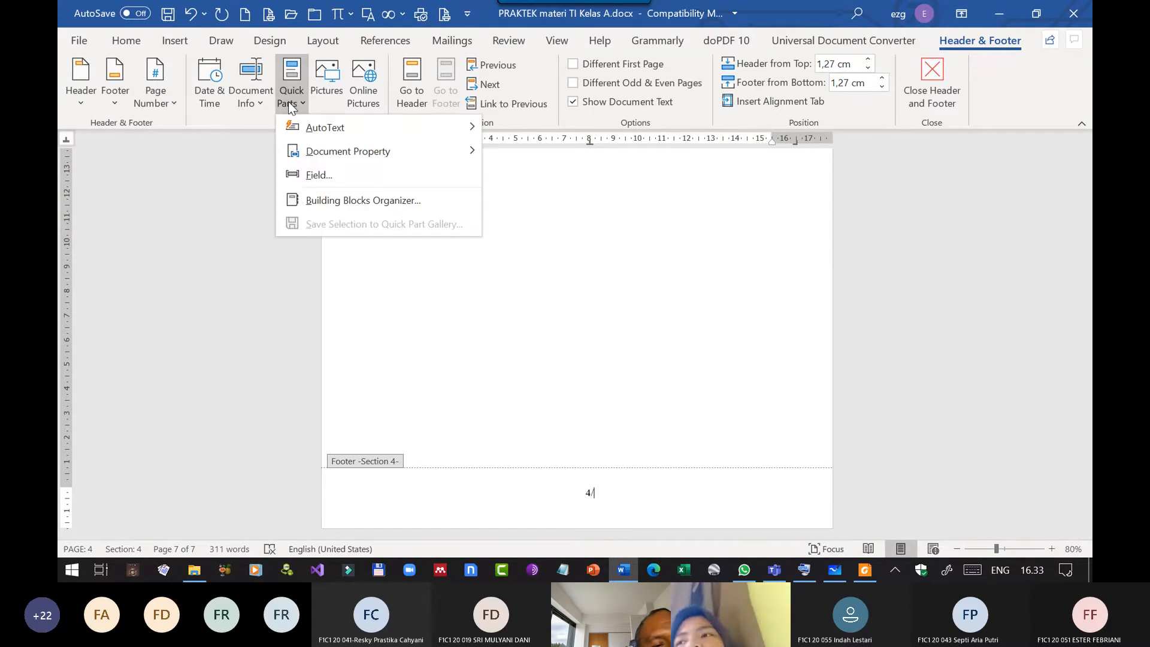
pyautogui.click(327, 175)
pyautogui.scroll(-18, 327, 240)
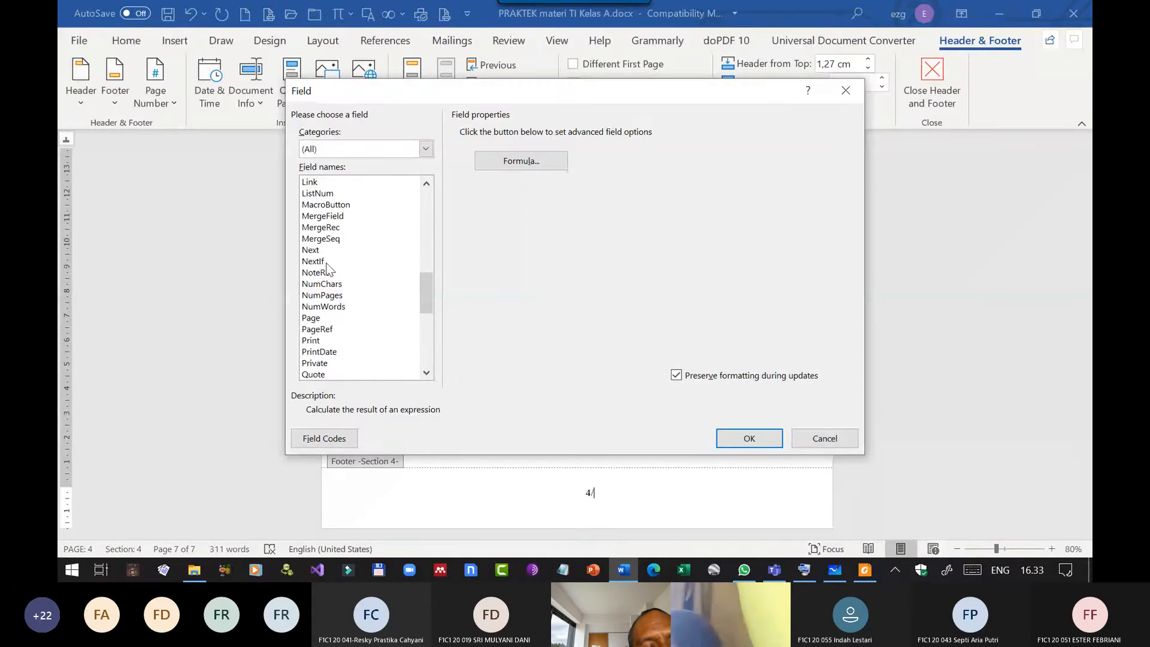
pyautogui.scroll(-2, 329, 273)
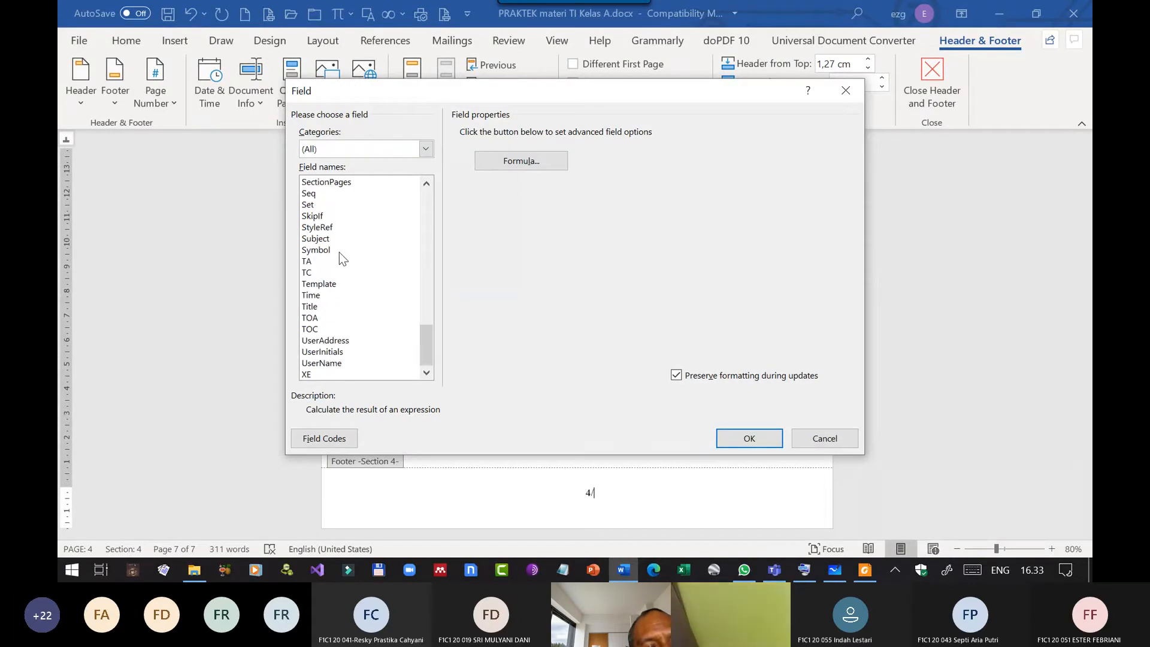
pyautogui.scroll(6, 339, 253)
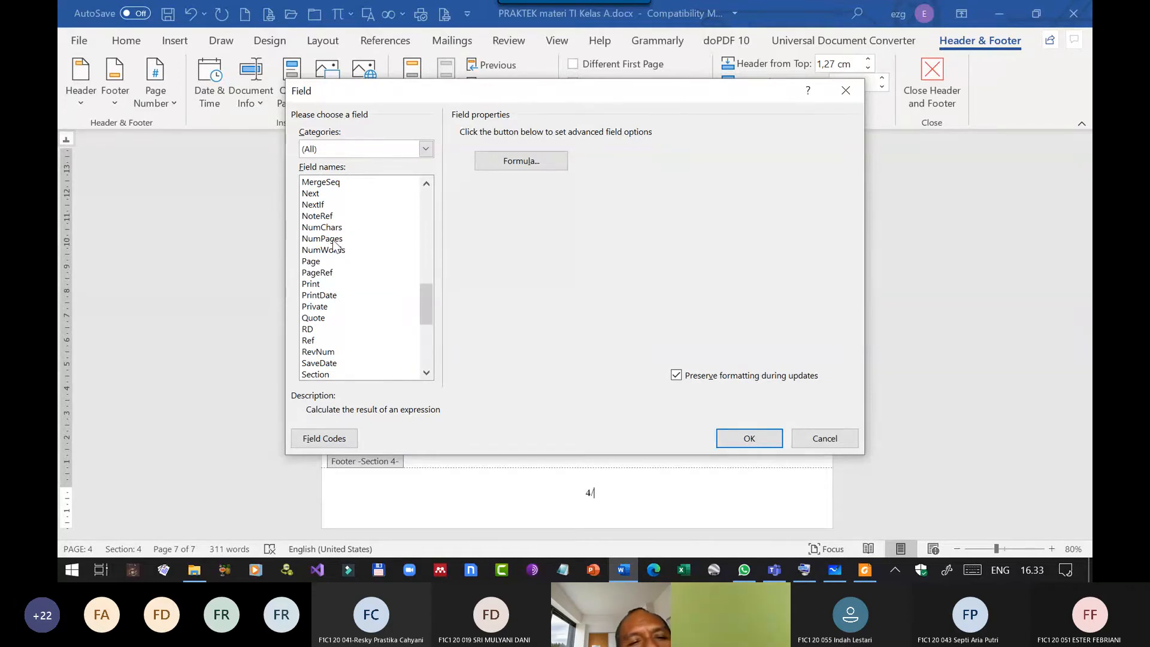
pyautogui.click(333, 240)
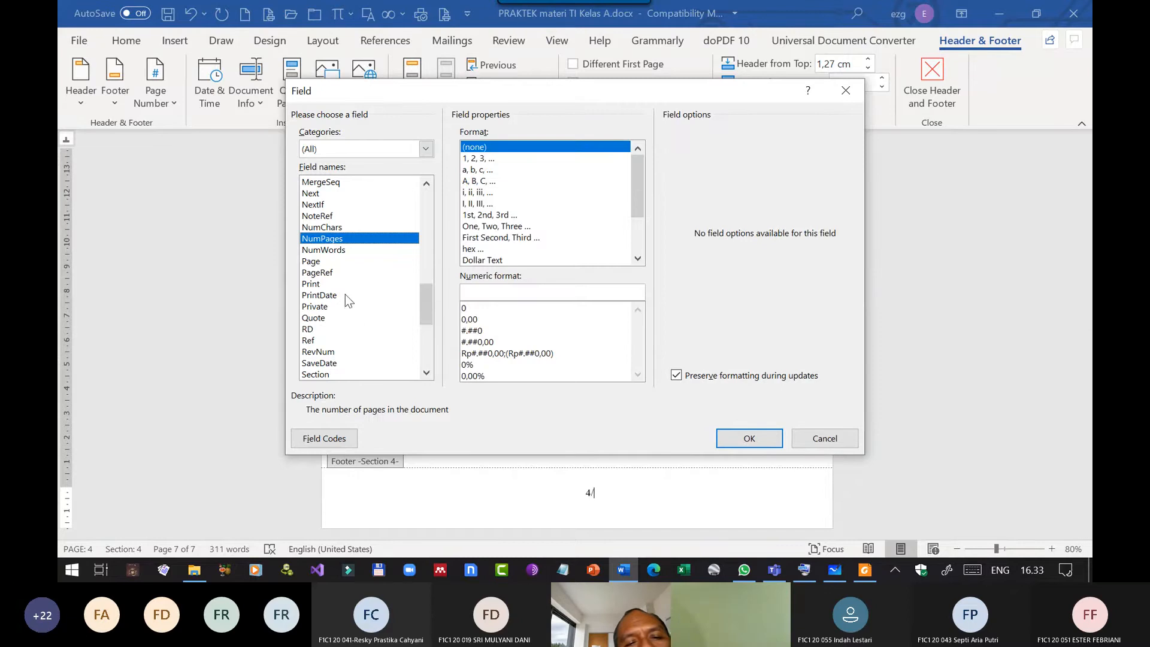
pyautogui.click(485, 159)
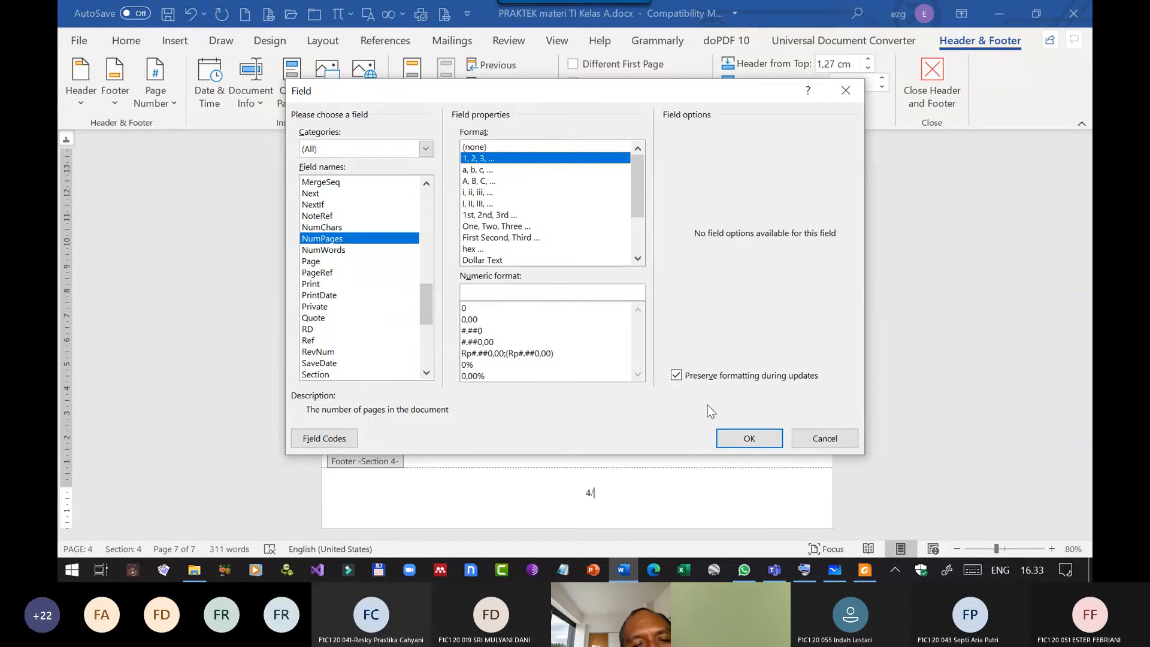
pyautogui.click(732, 435)
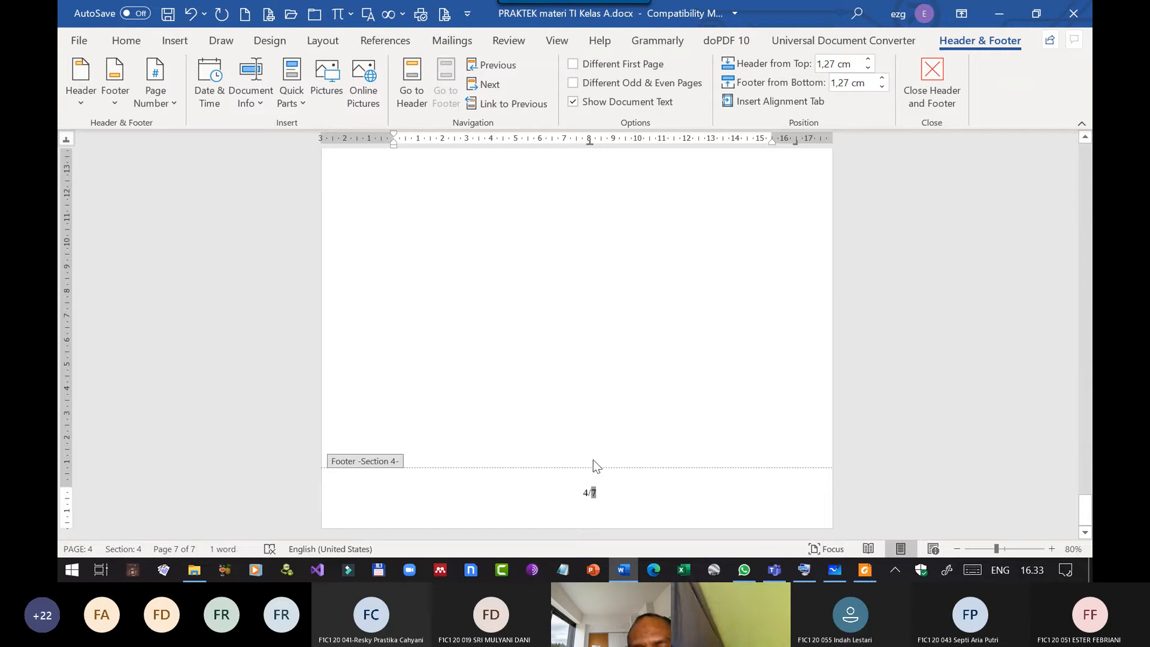
# Delete the NumPages field after the slash in the Bab 2 footer and choose SectionPages as the new field.
pyautogui.press('BackSpace')
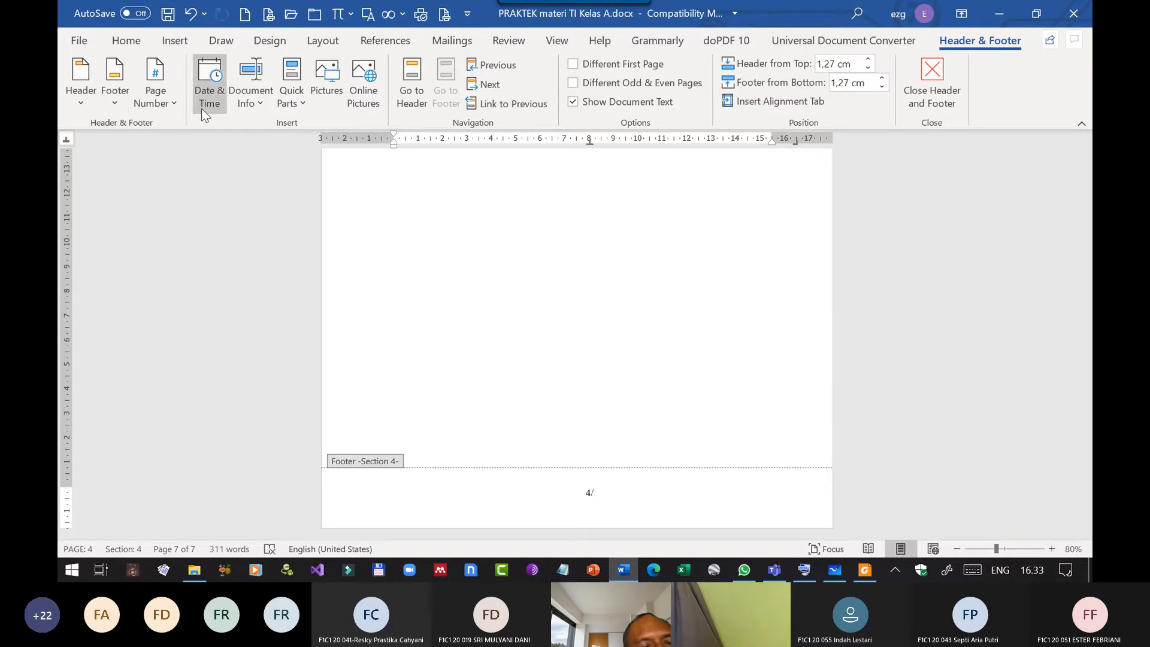
pyautogui.click(282, 101)
pyautogui.click(369, 172)
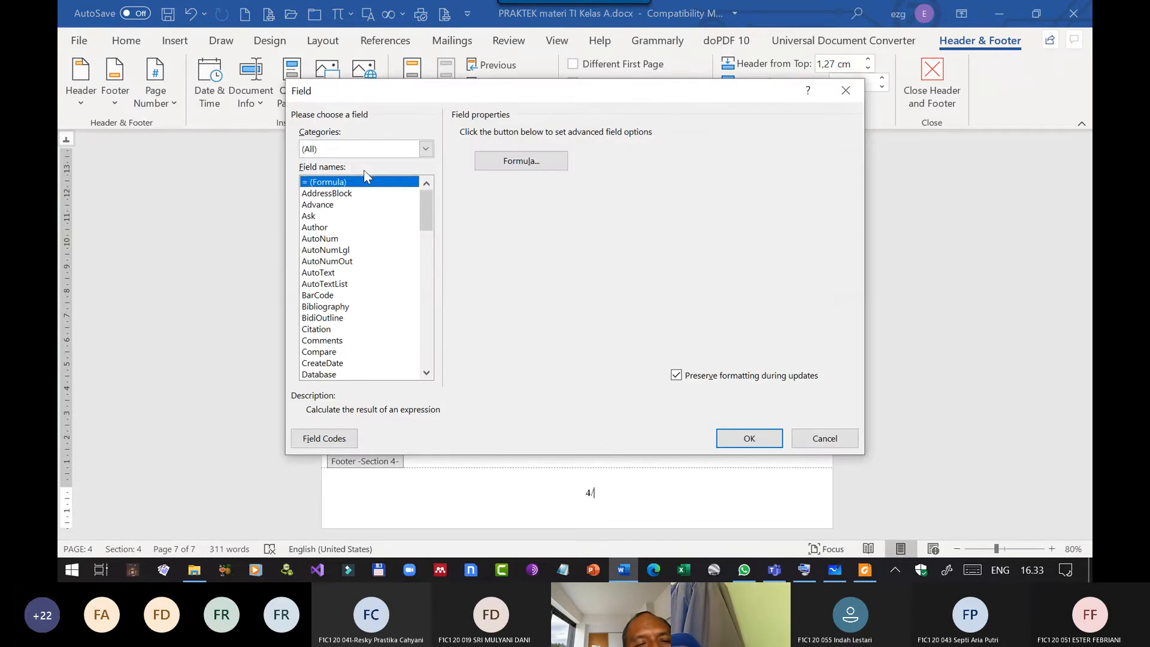
pyautogui.scroll(-3, 345, 312)
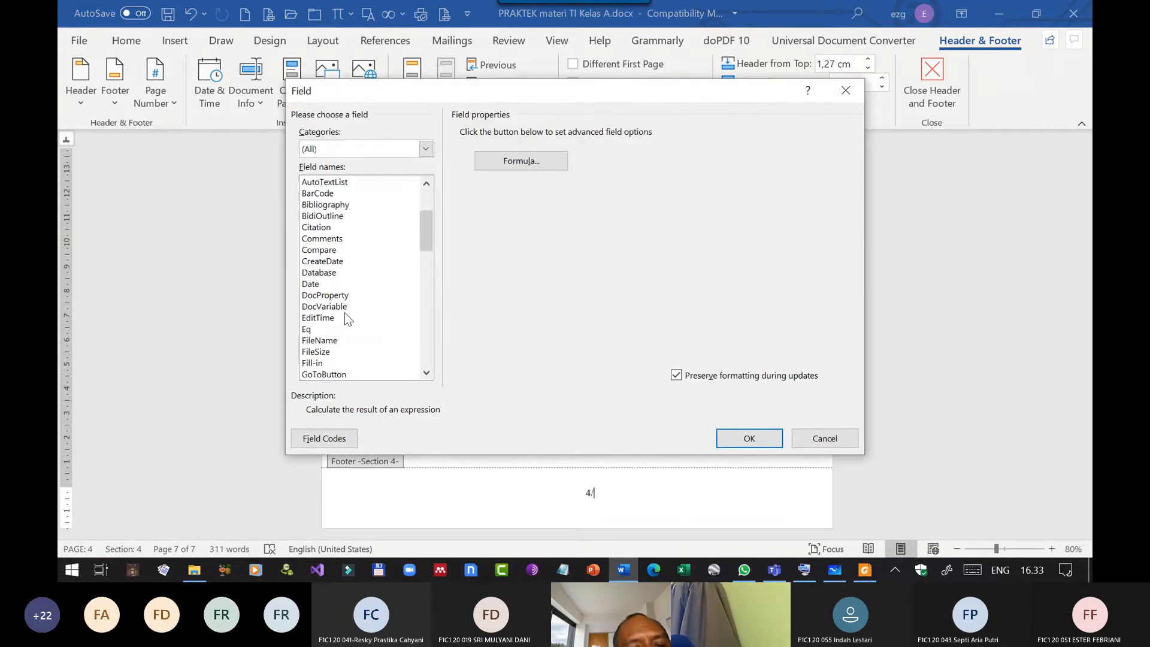
pyautogui.scroll(-3, 345, 313)
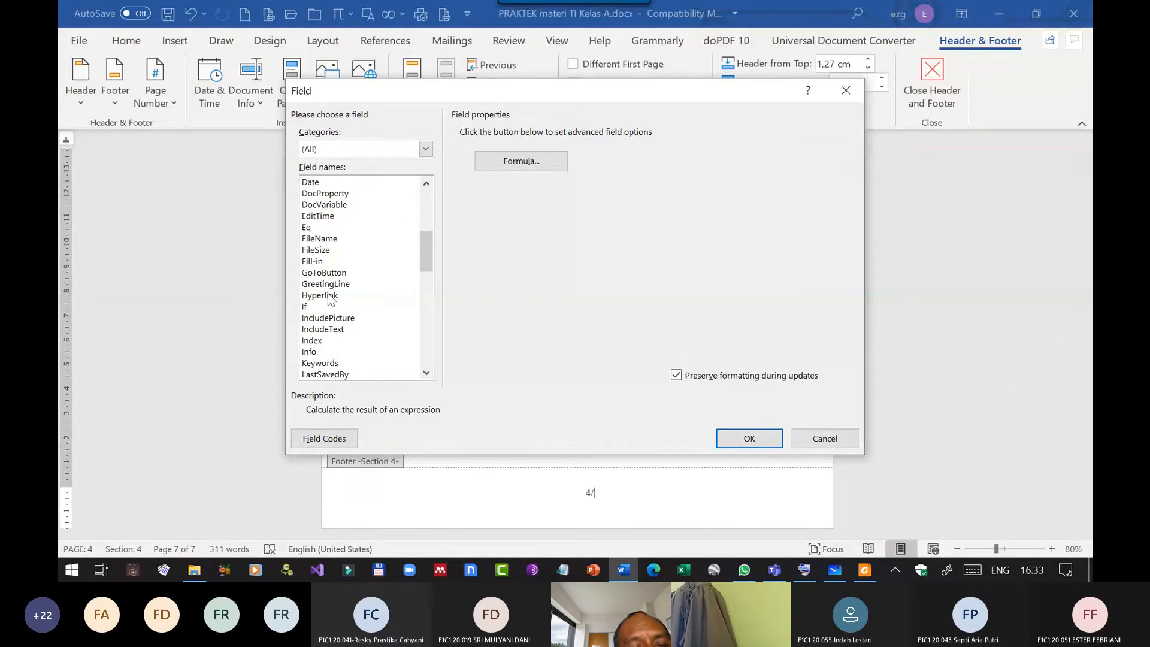
pyautogui.scroll(-6, 333, 302)
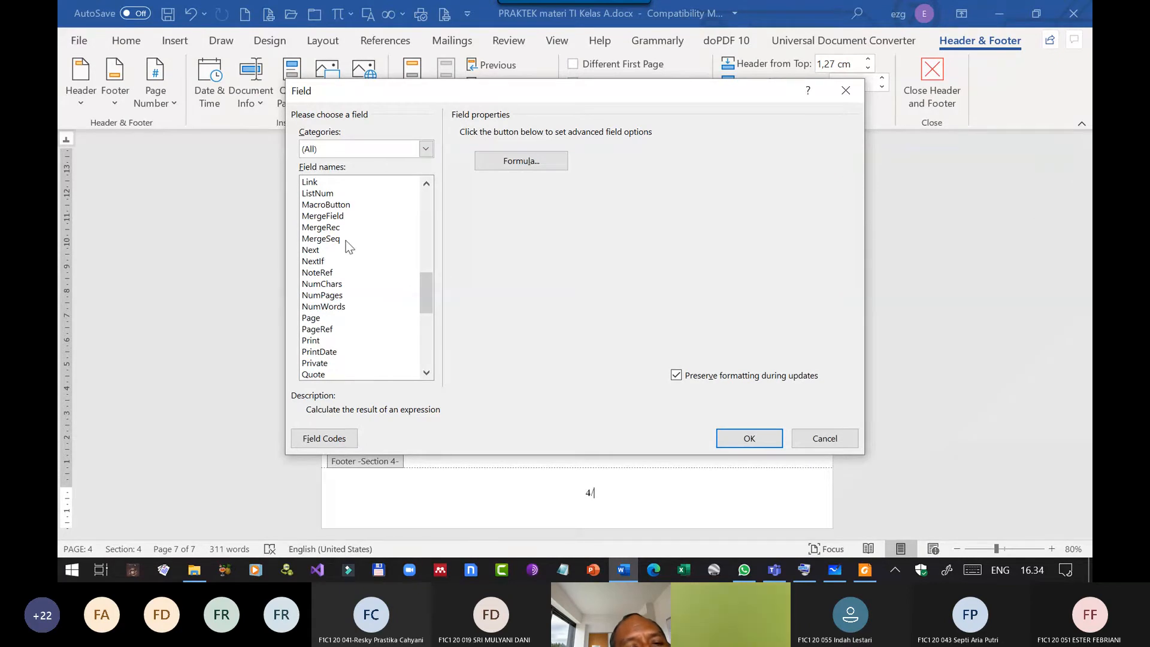
pyautogui.scroll(-3, 346, 252)
pyautogui.scroll(-5, 345, 255)
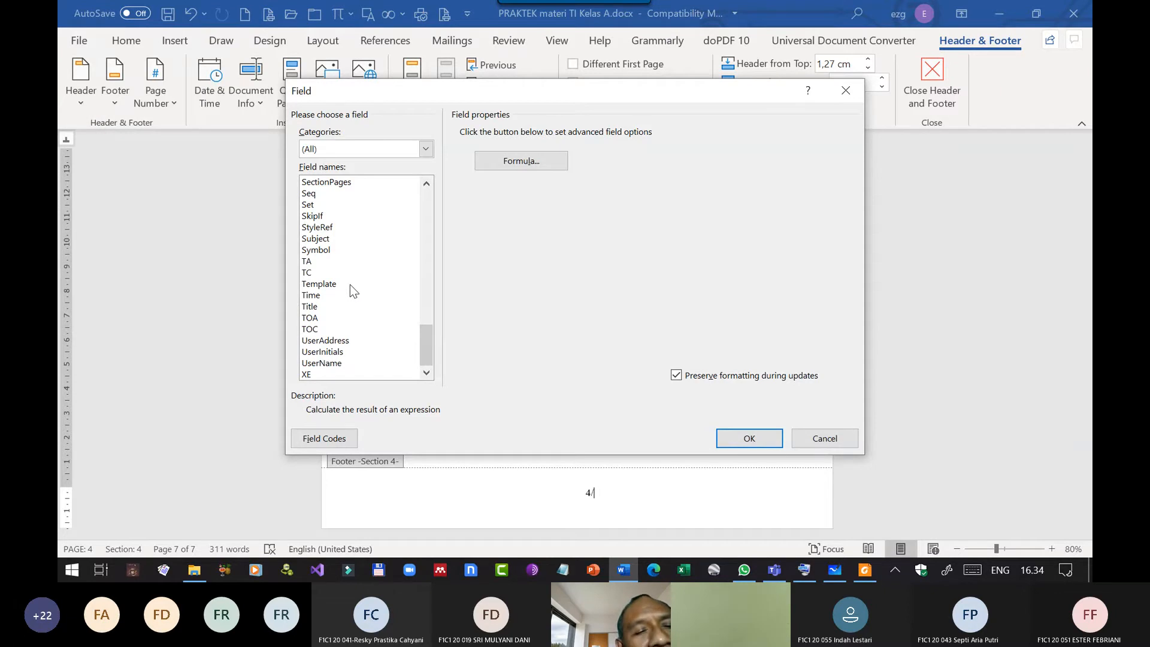
pyautogui.scroll(3, 353, 290)
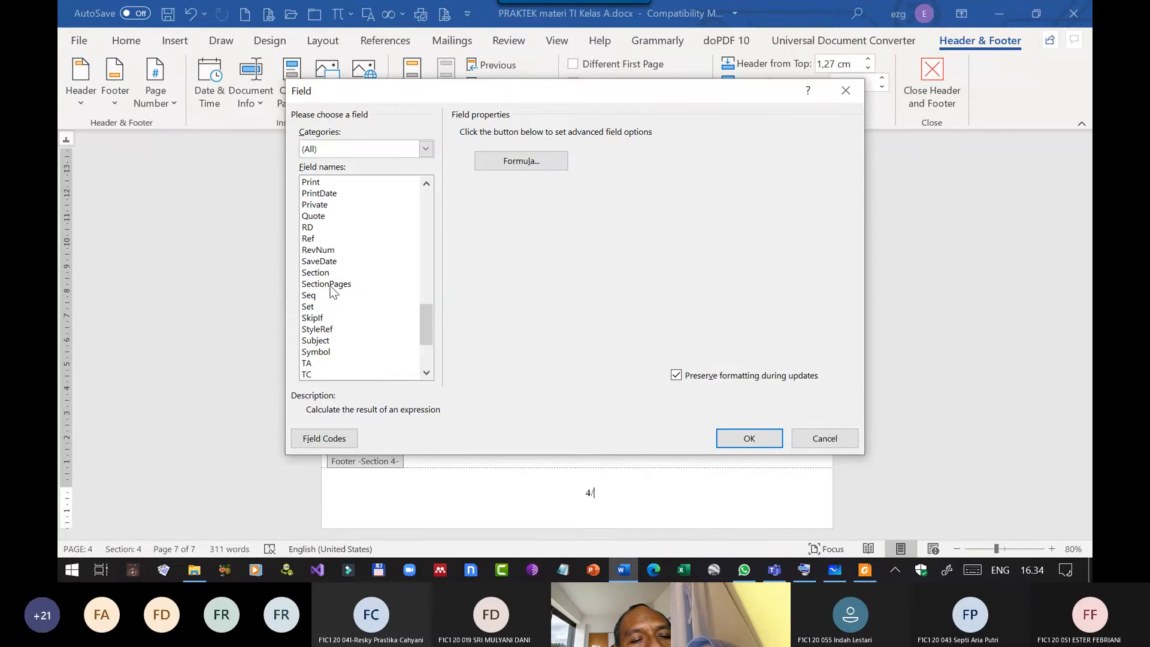
pyautogui.click(330, 285)
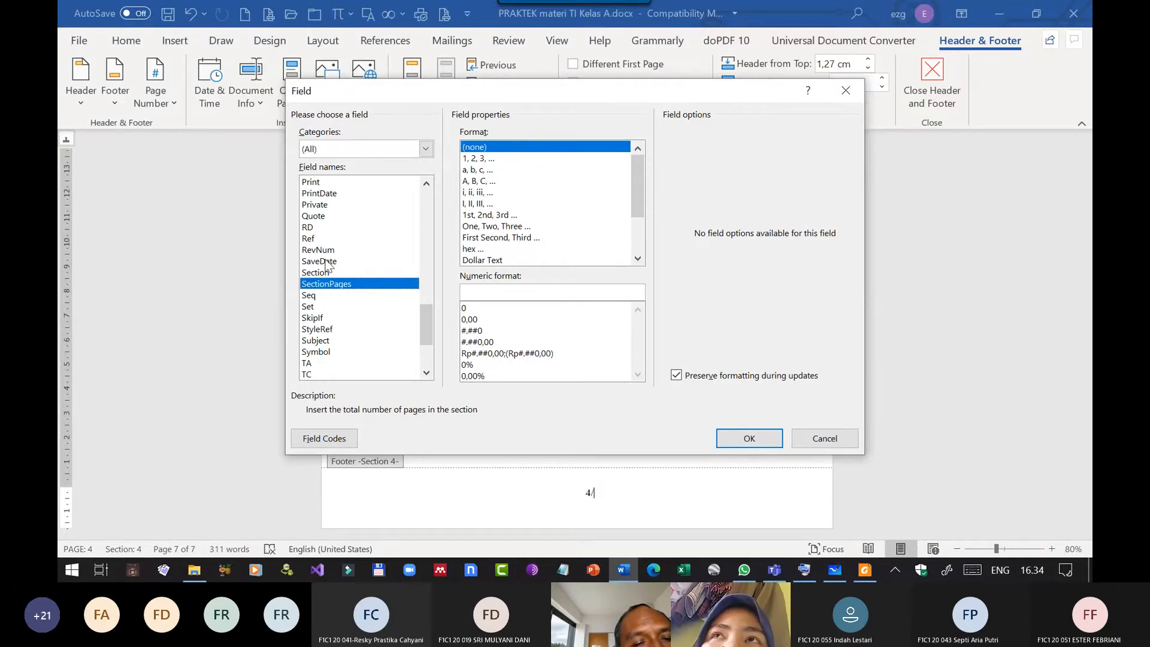
# Check the description of the RD field and look through the whole field list for one giving a page total.
pyautogui.click(330, 228)
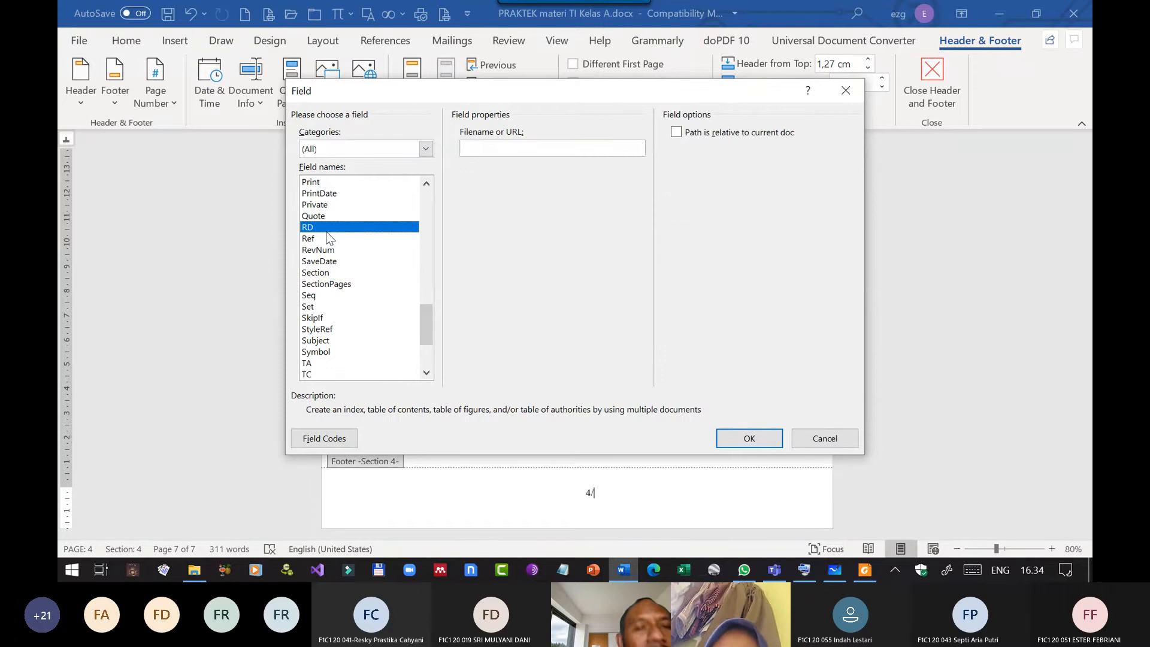
pyautogui.scroll(3, 341, 263)
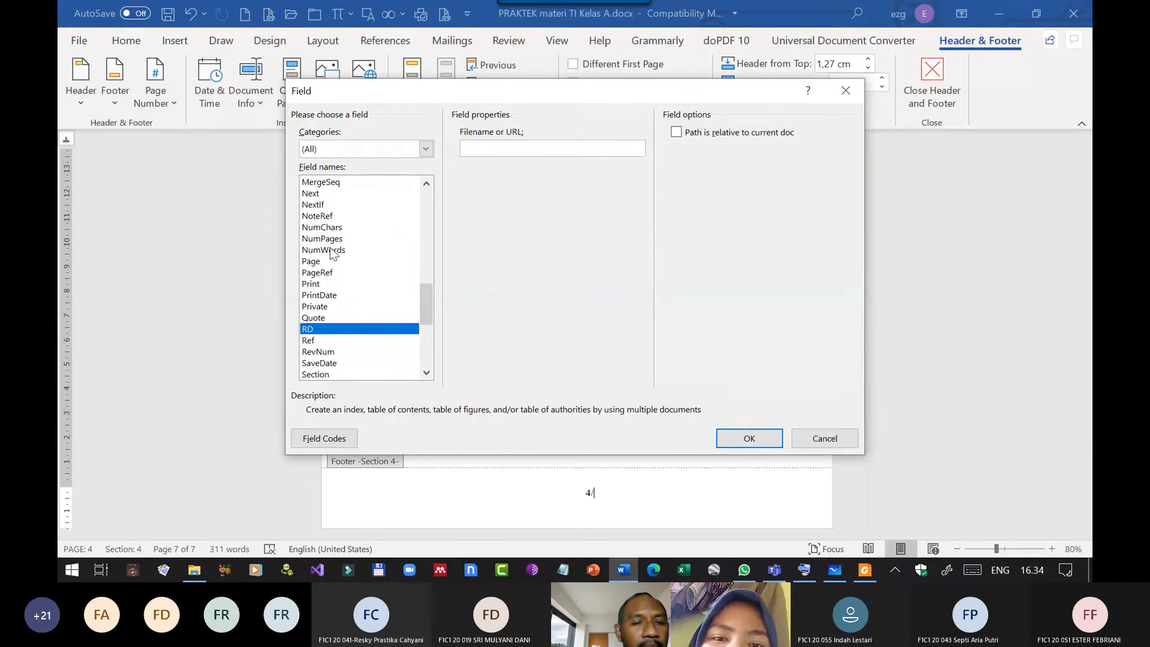
pyautogui.scroll(3, 333, 253)
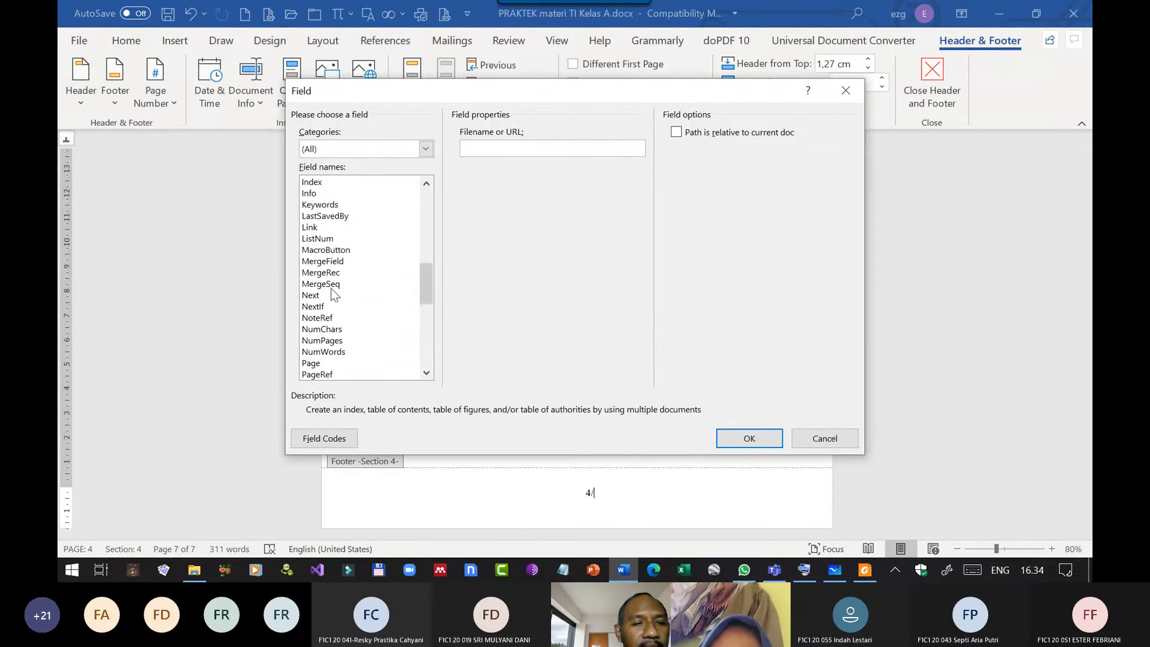
pyautogui.scroll(3, 332, 262)
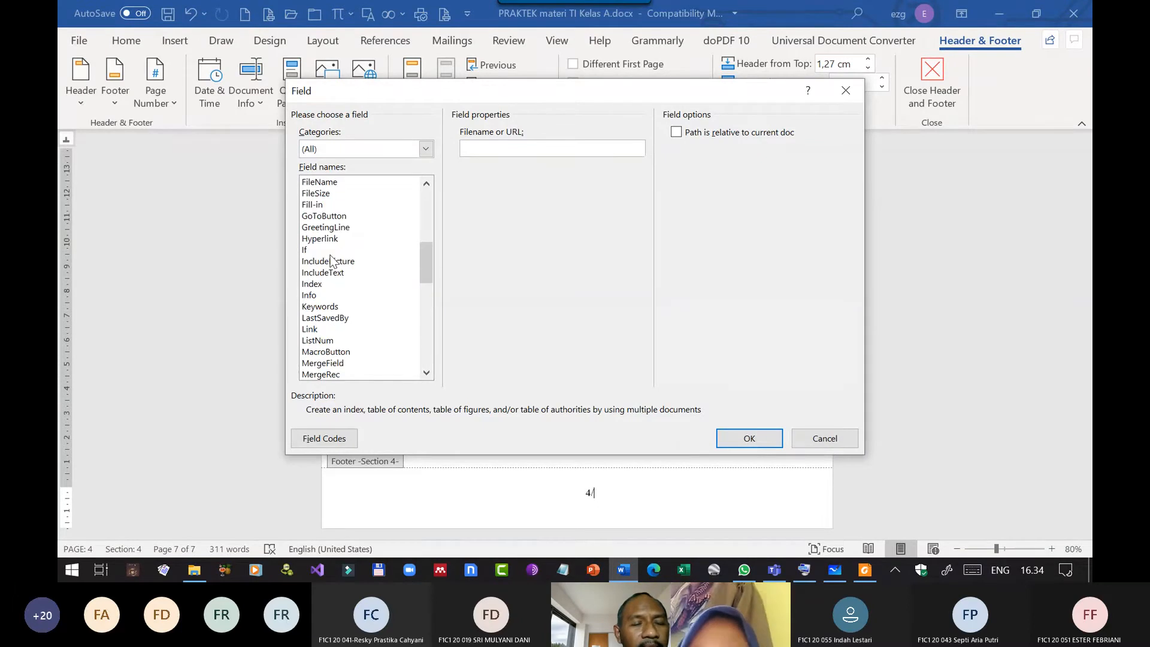
pyautogui.scroll(3, 332, 262)
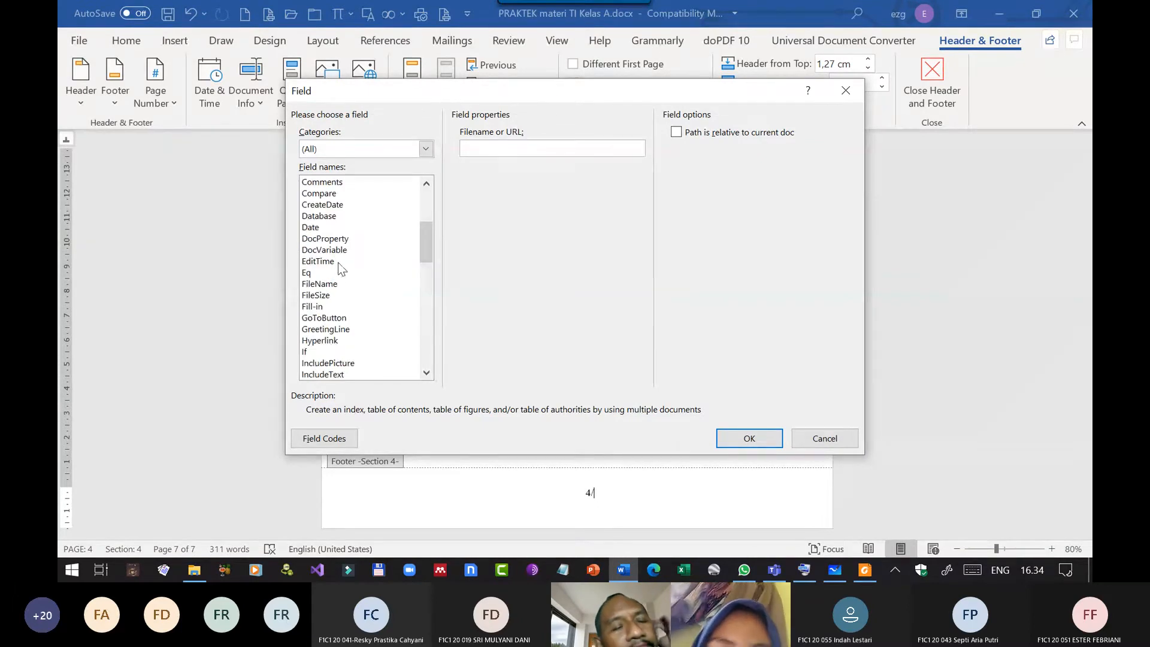
pyautogui.scroll(3, 341, 258)
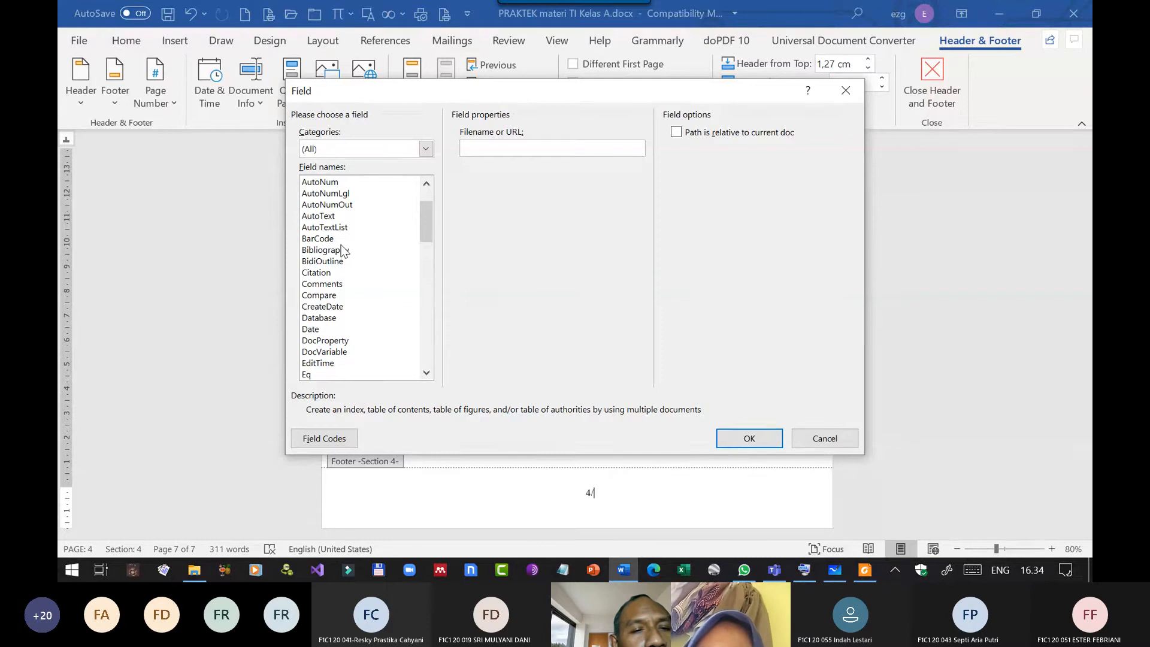
pyautogui.scroll(2, 343, 250)
pyautogui.scroll(-20, 343, 250)
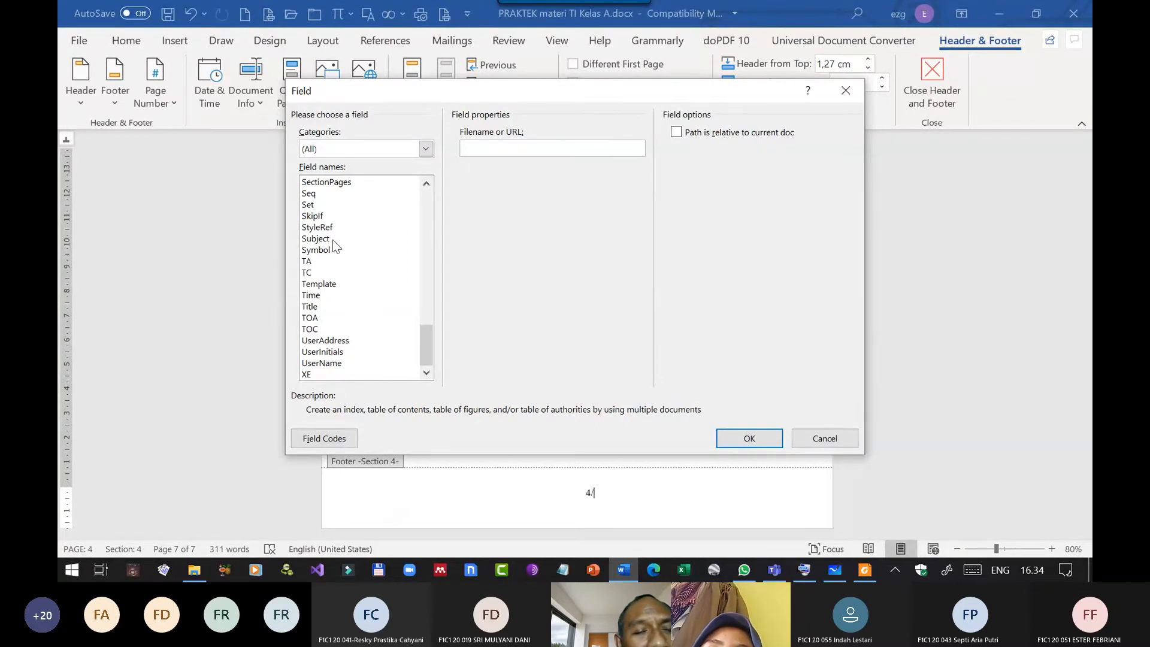
pyautogui.scroll(3, 334, 252)
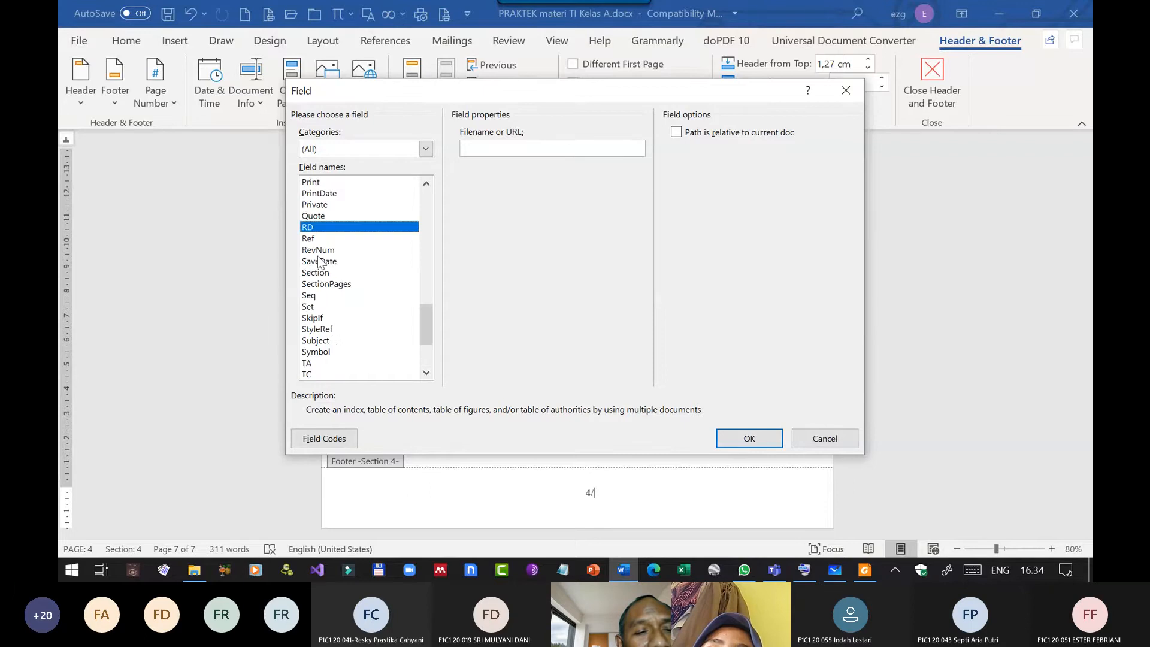
pyautogui.scroll(3, 339, 254)
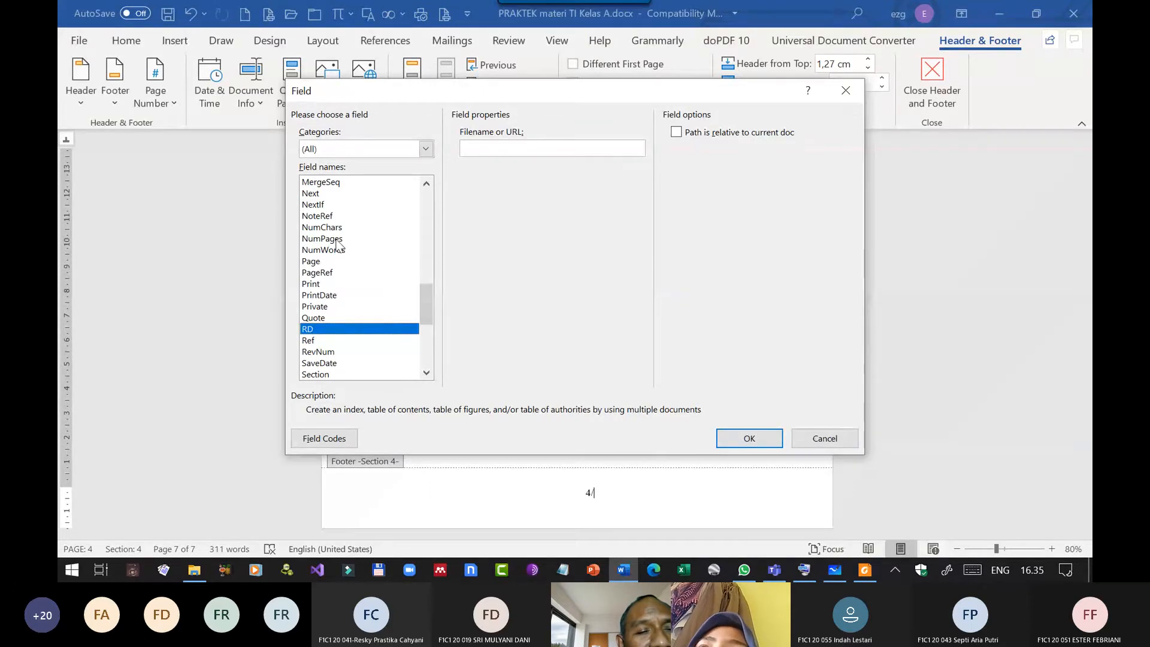
# Compare the descriptions and properties of the NumPages and PageRef fields, and look over the neighbouring field names.
pyautogui.click(339, 245)
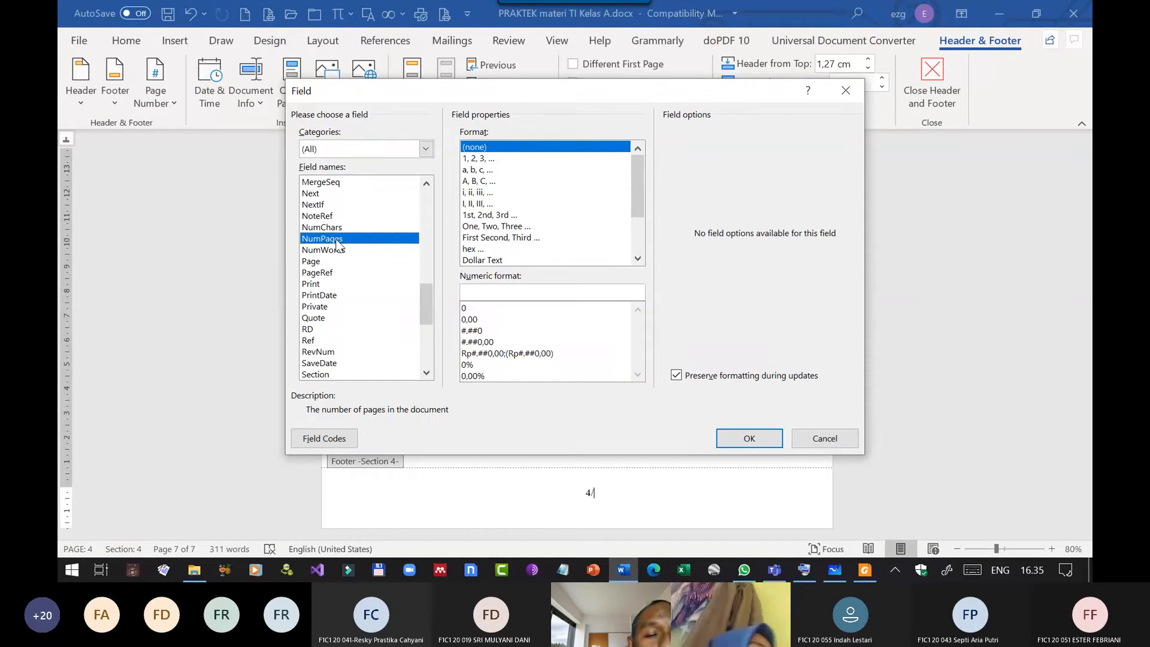
pyautogui.click(327, 274)
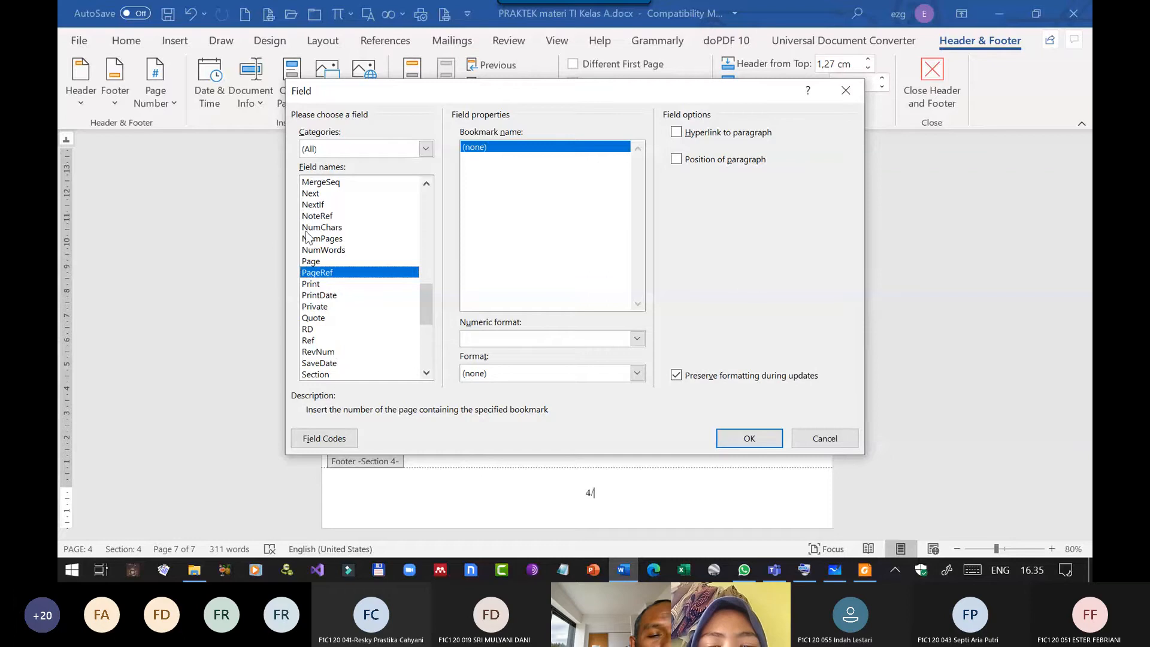
pyautogui.scroll(3, 339, 226)
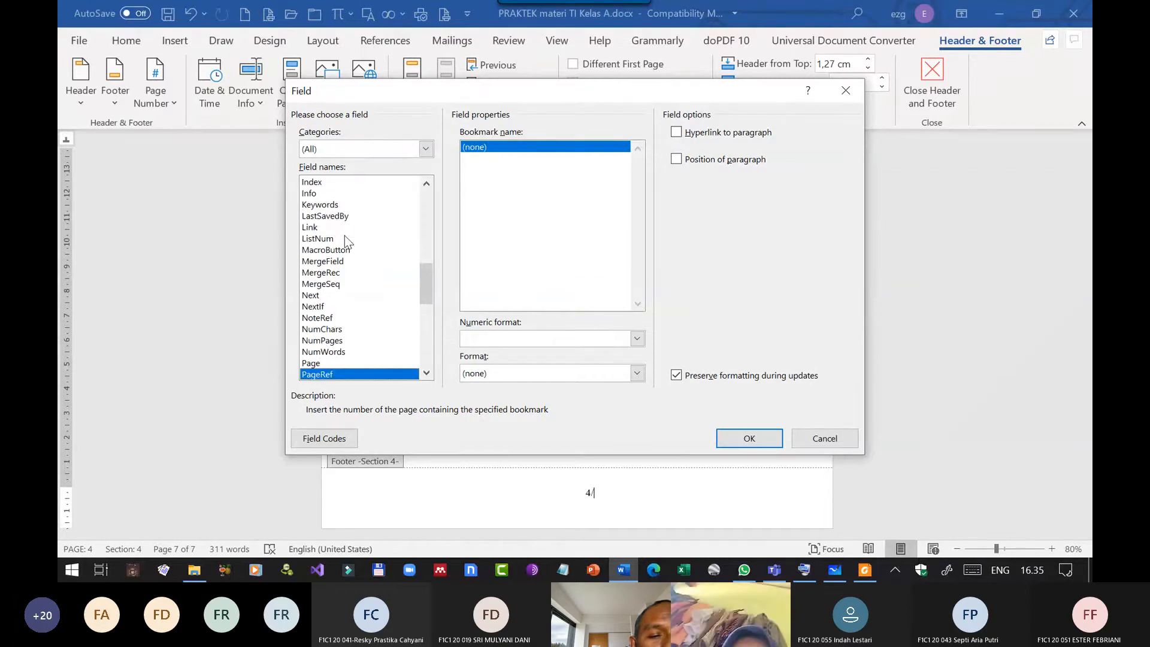
pyautogui.scroll(3, 344, 236)
pyautogui.scroll(-9, 345, 236)
pyautogui.scroll(-3, 345, 242)
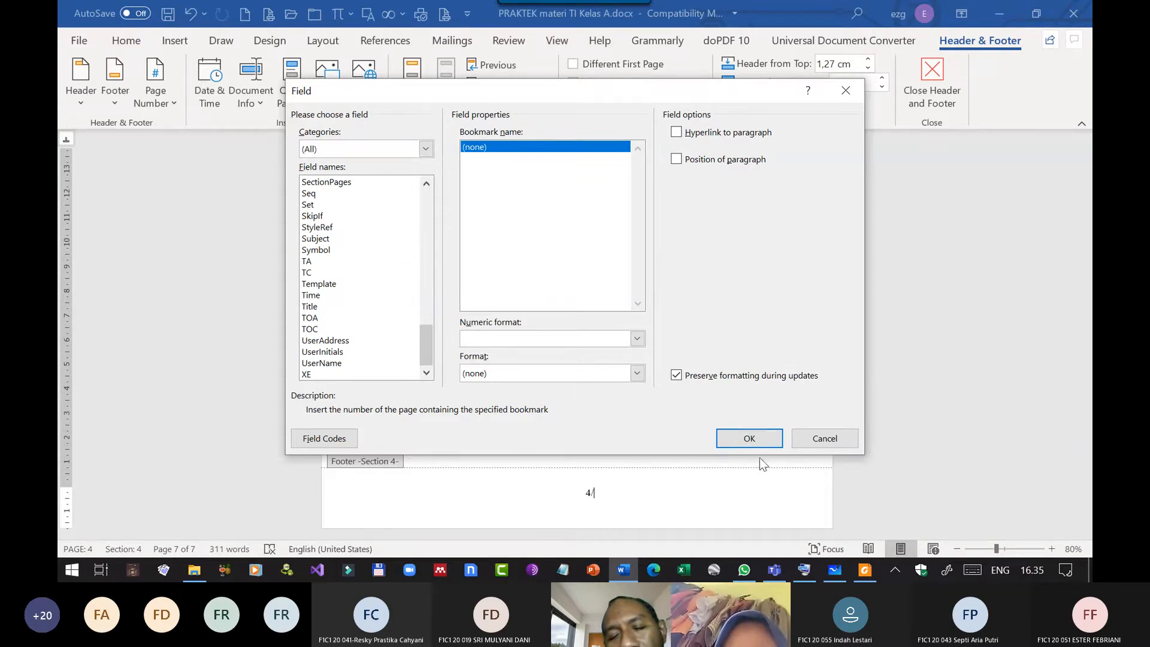
pyautogui.scroll(6, 362, 263)
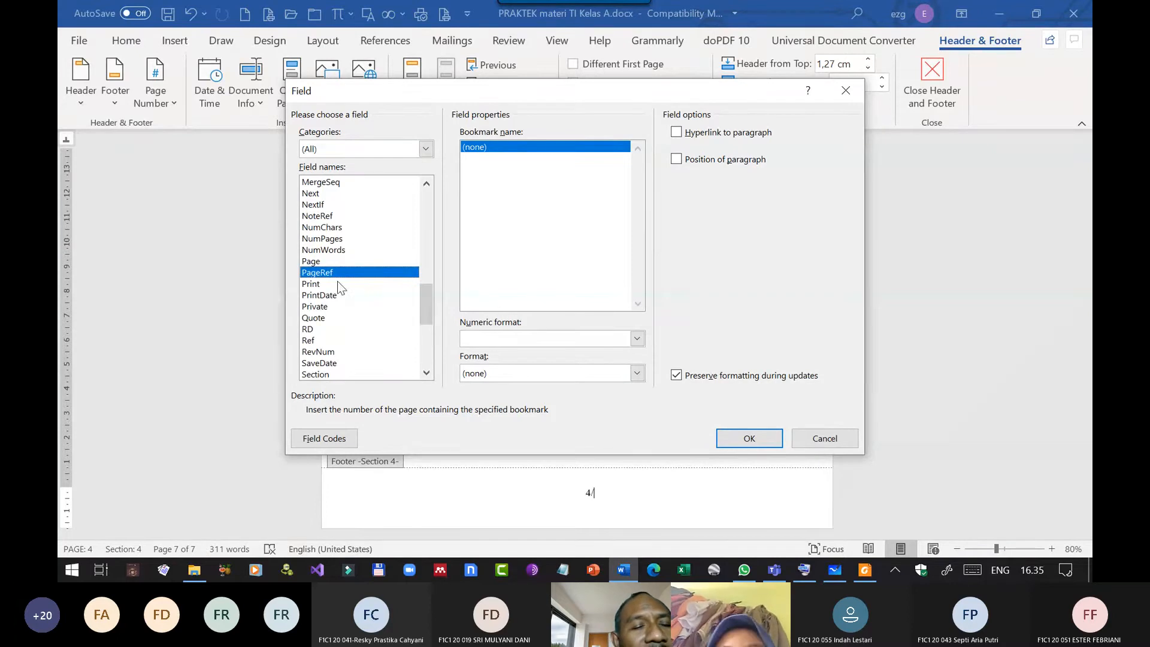
# Insert a NumPages field in the 1, 2, 3, … format after the slash in the Bab 2 footer and delete it again.
pyautogui.click(333, 240)
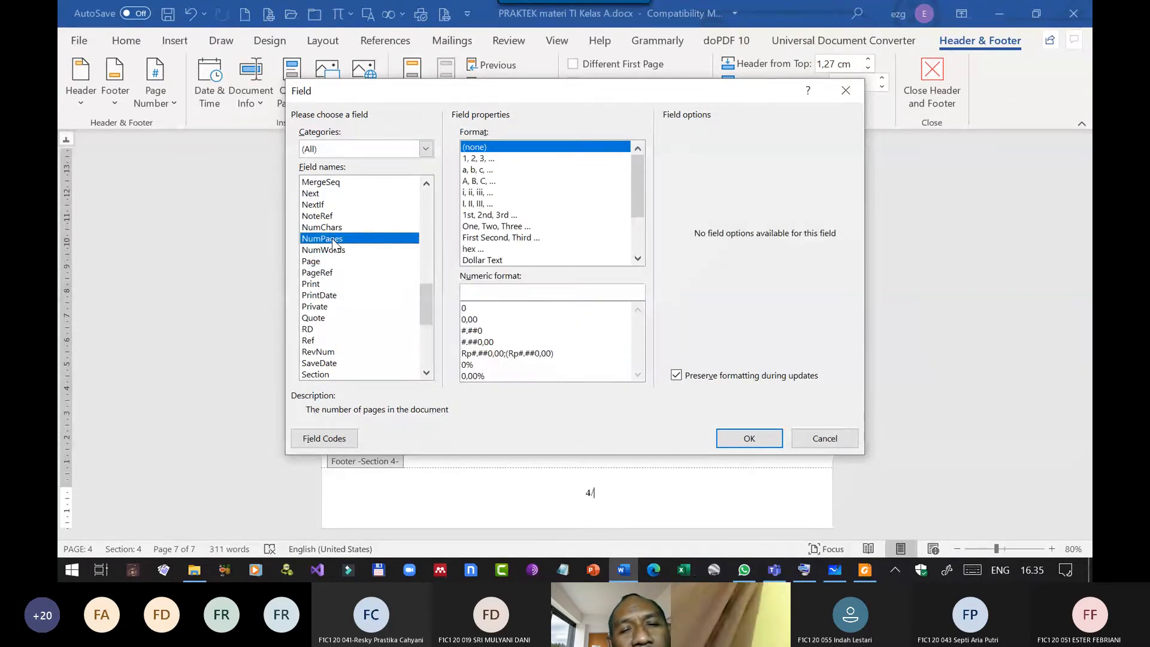
pyautogui.click(481, 159)
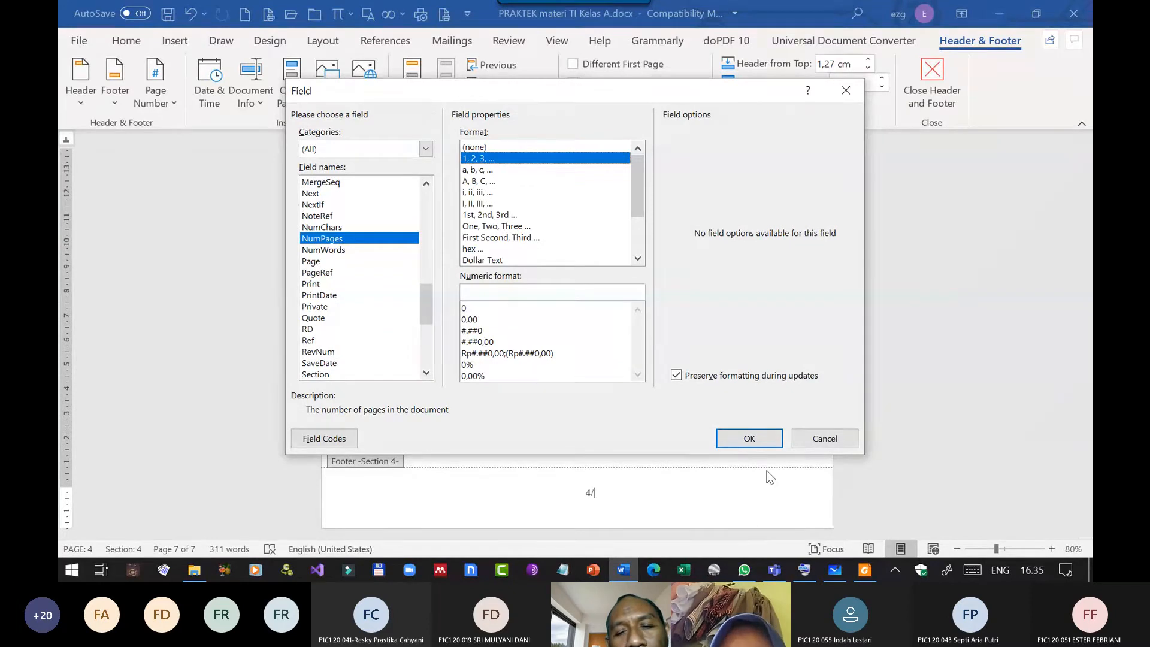
pyautogui.click(758, 439)
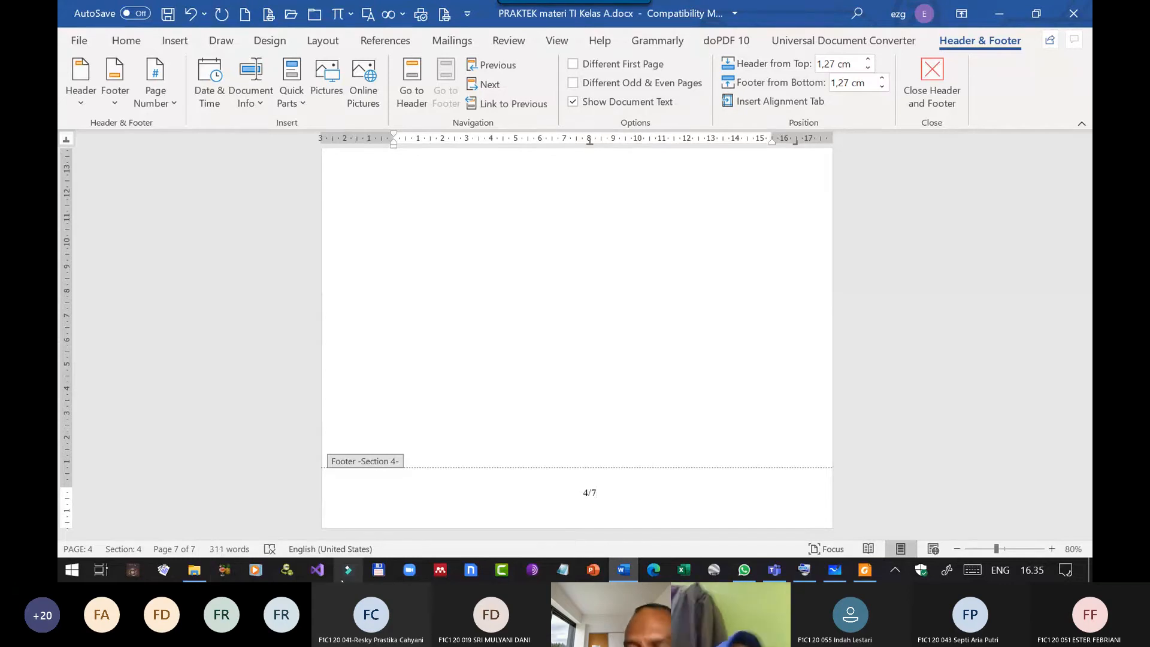
pyautogui.hotkey('shift', 'Left')
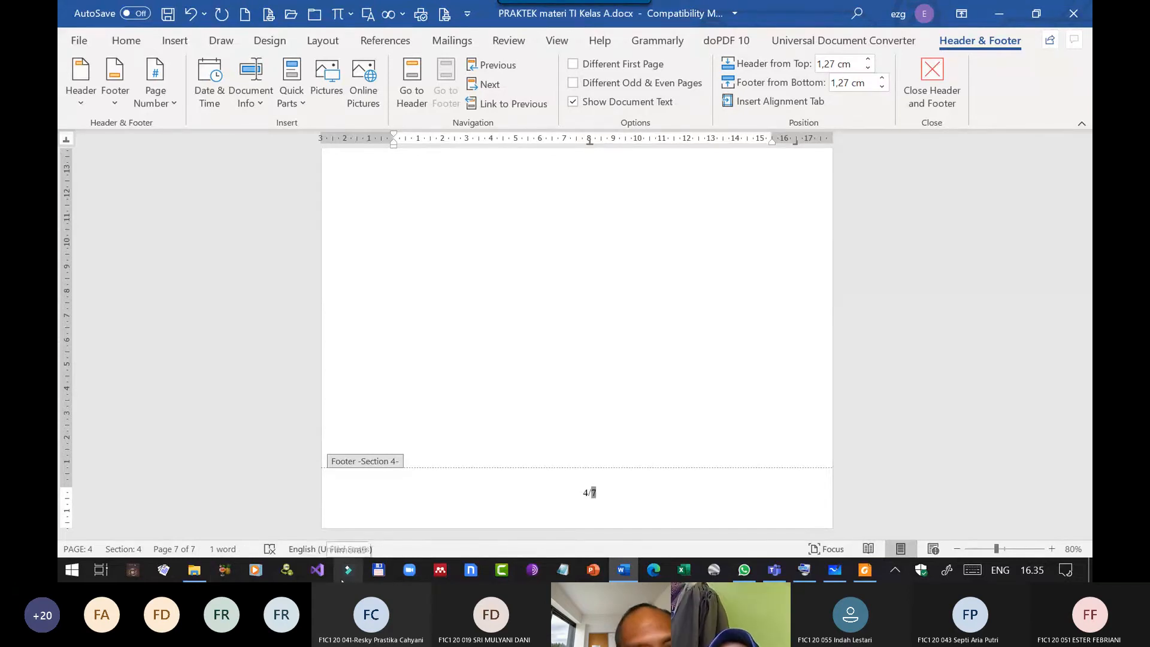
pyautogui.press('Delete')
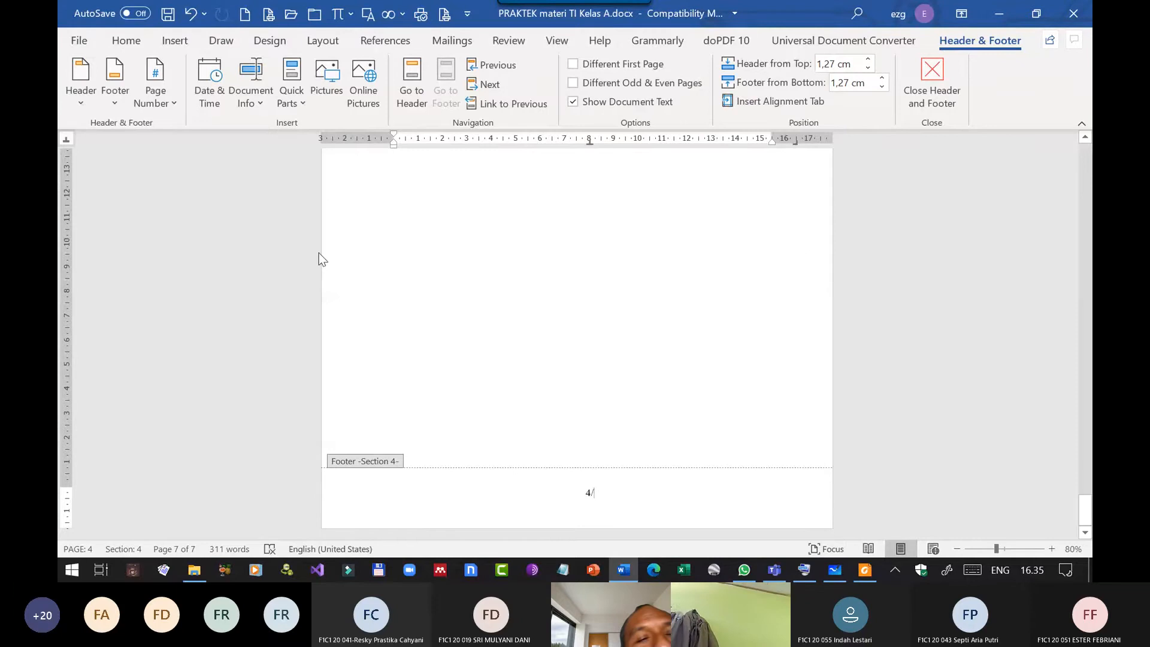
# Look through the list of insertable fields for the Bab 2 footer, check PageRef, and close the list without inserting a field.
pyautogui.click(291, 96)
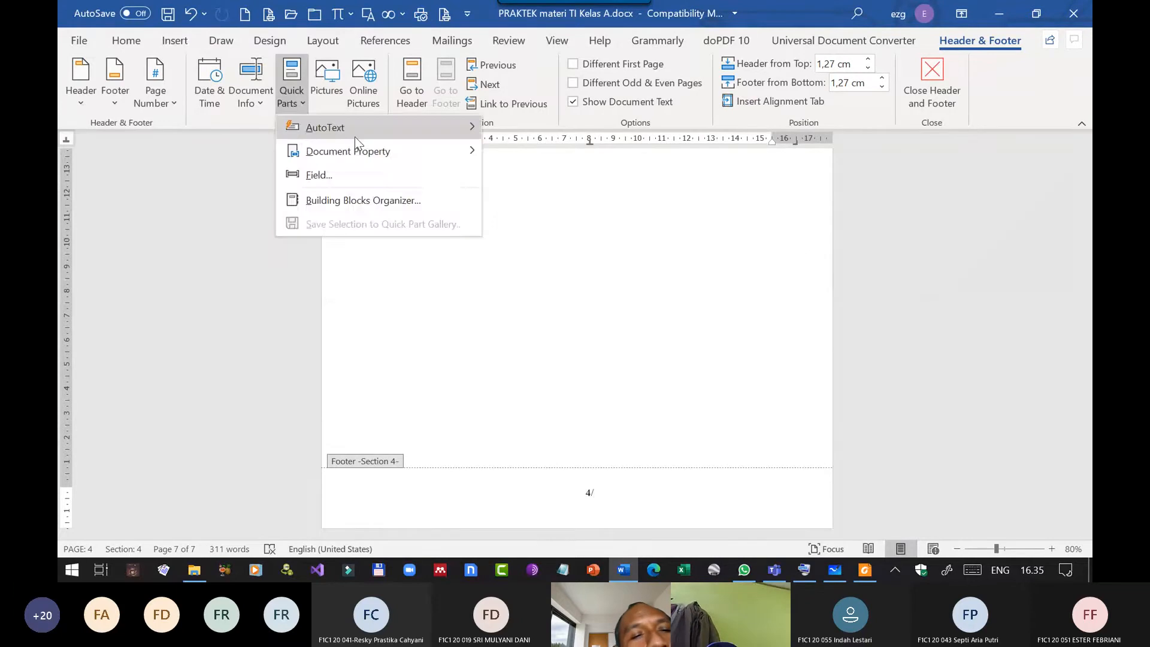
pyautogui.click(352, 168)
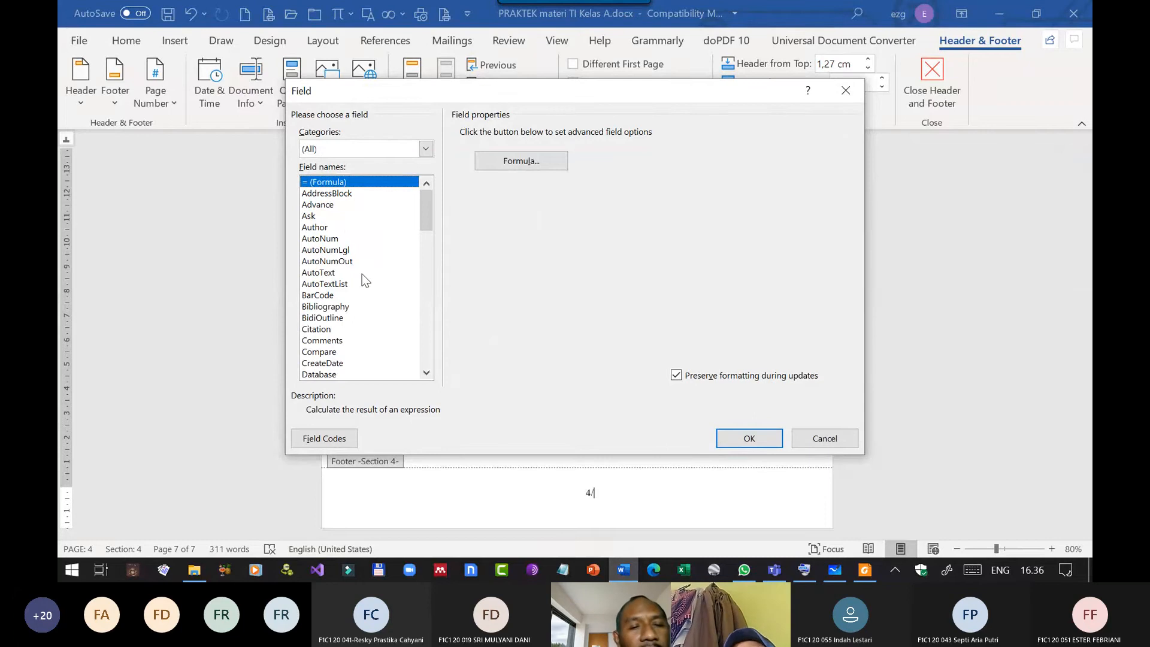
pyautogui.scroll(-3, 363, 275)
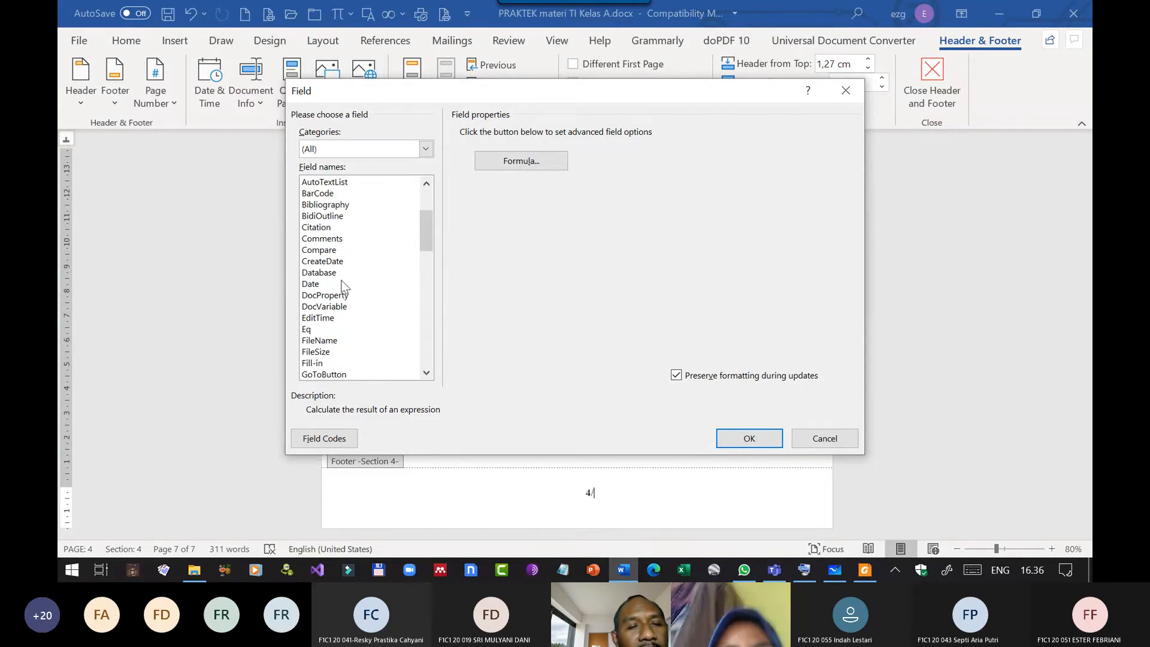
pyautogui.scroll(-3, 345, 288)
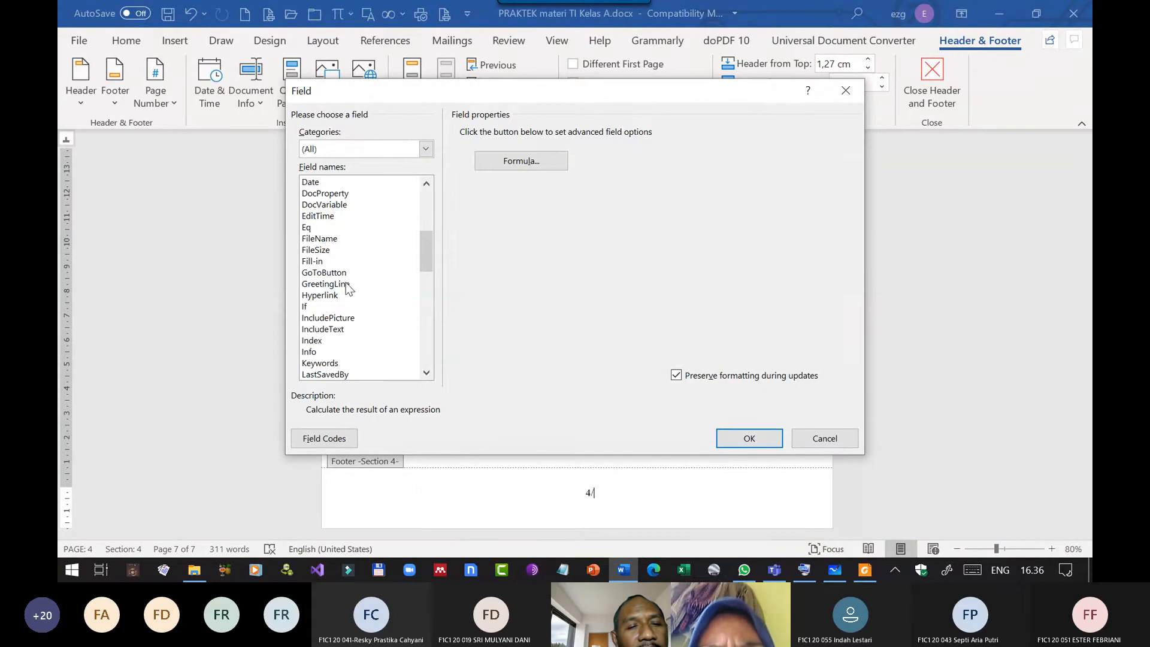
pyautogui.scroll(-3, 348, 288)
pyautogui.scroll(-3, 346, 282)
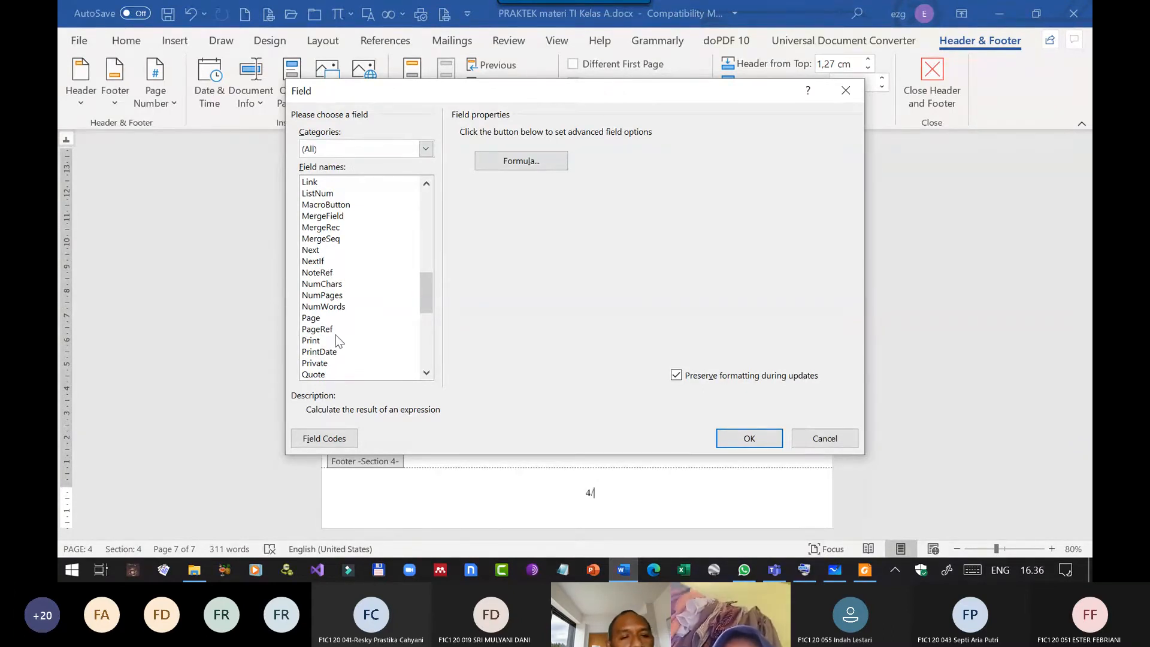
pyautogui.click(317, 329)
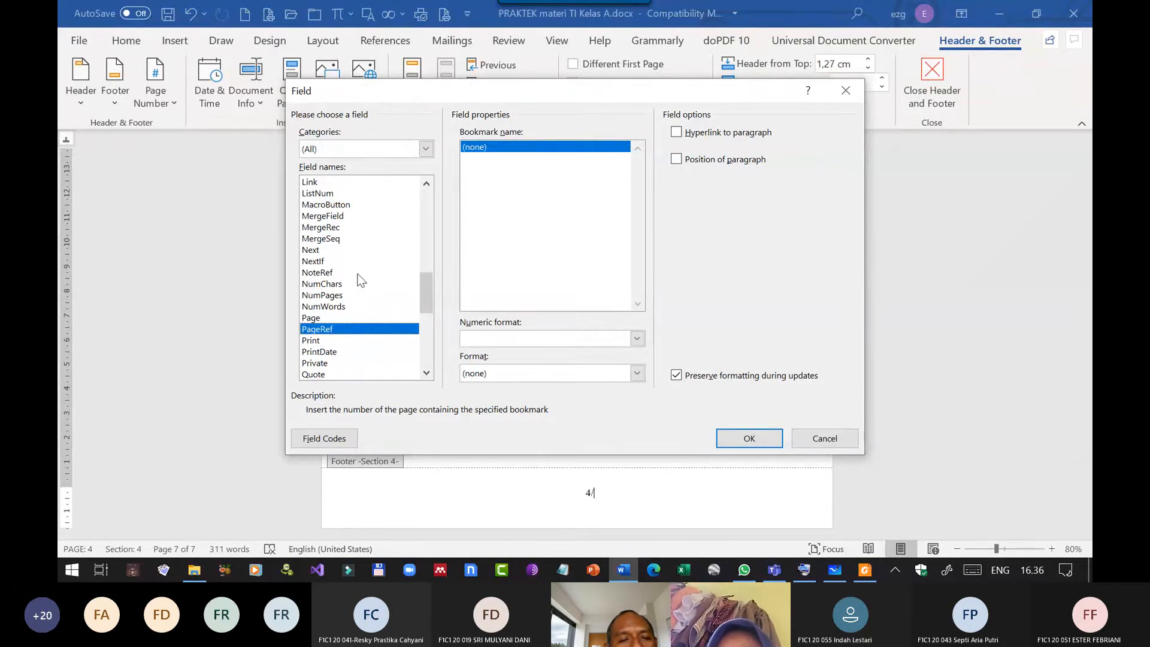
pyautogui.scroll(-3, 361, 280)
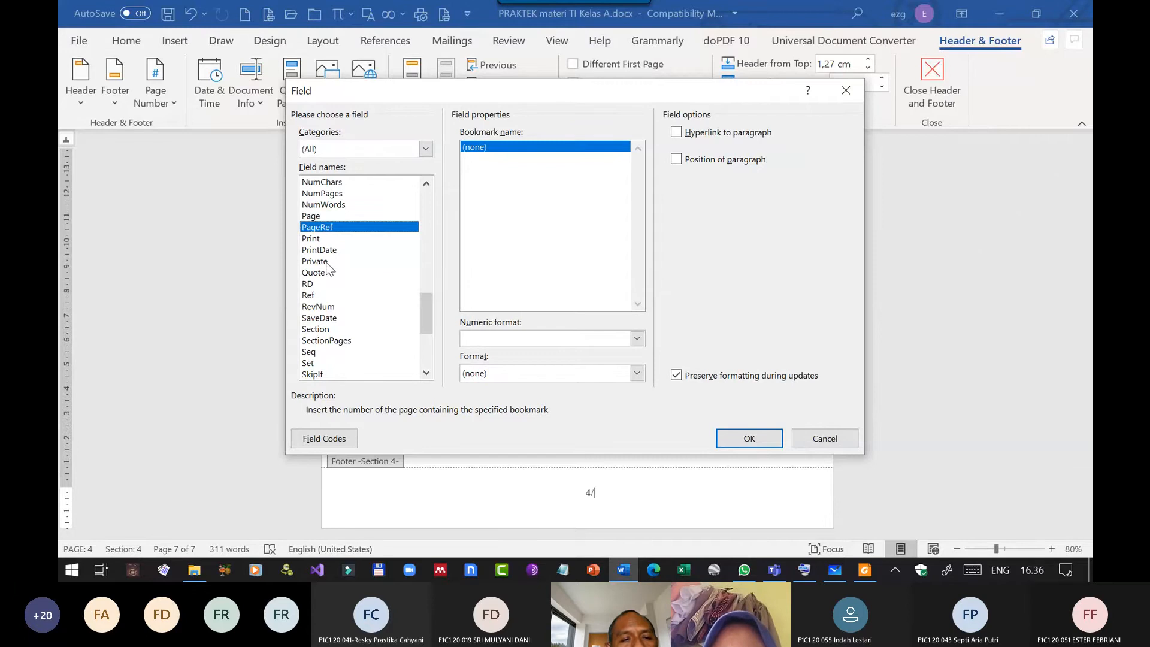
pyautogui.scroll(-3, 323, 289)
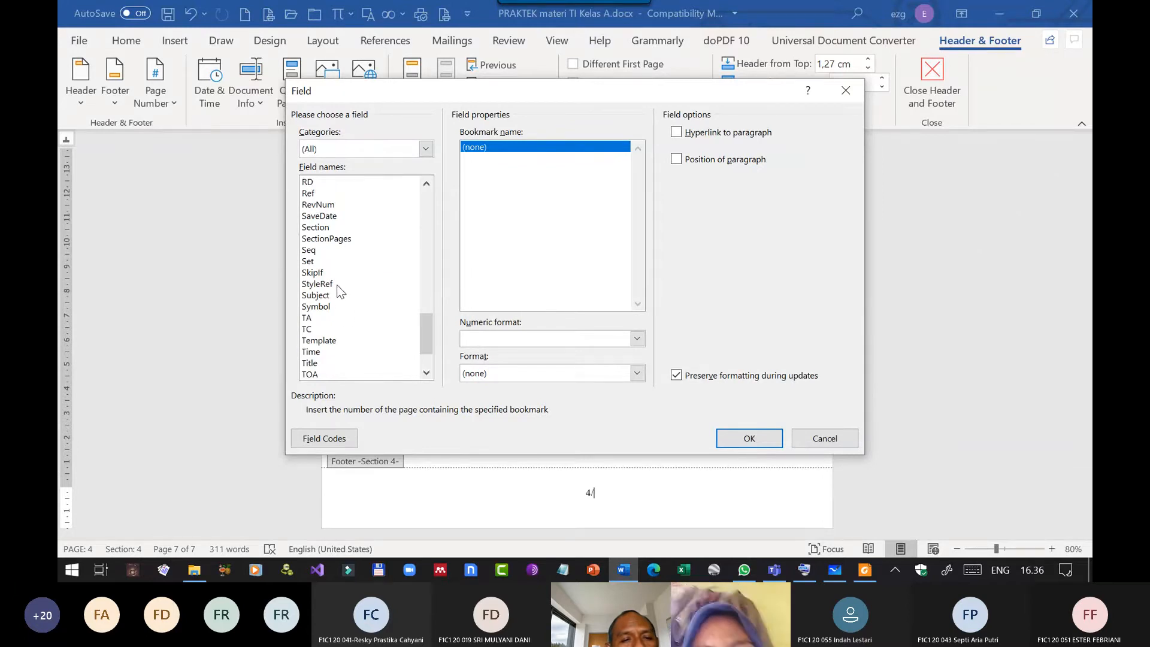
pyautogui.scroll(-2, 340, 291)
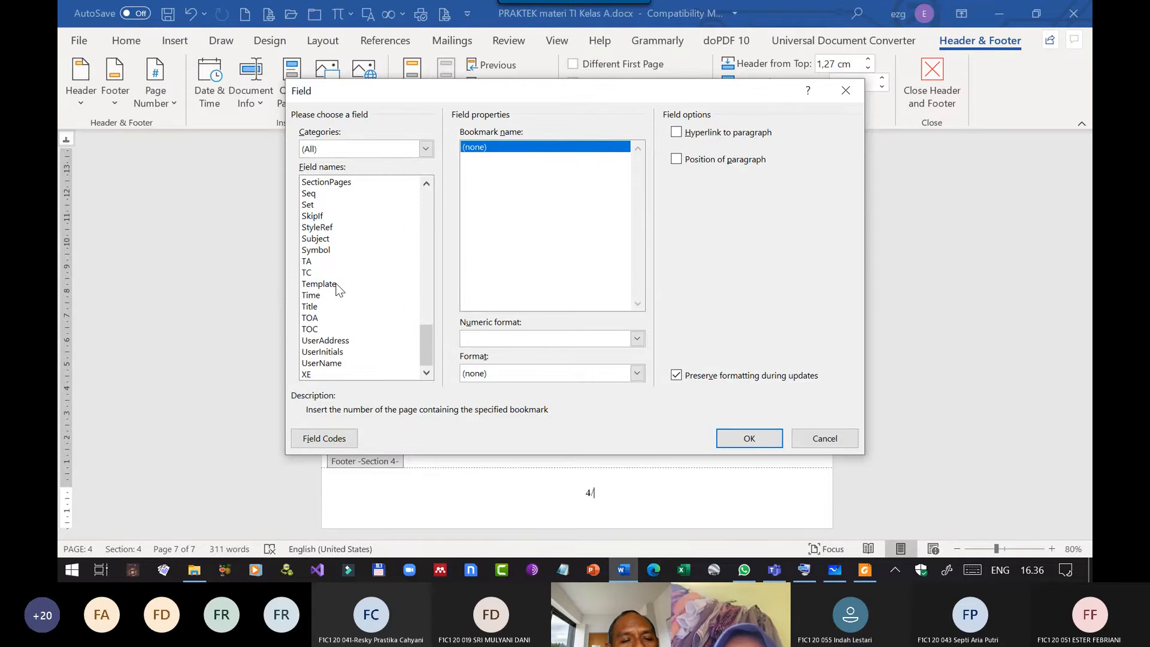
pyautogui.click(846, 441)
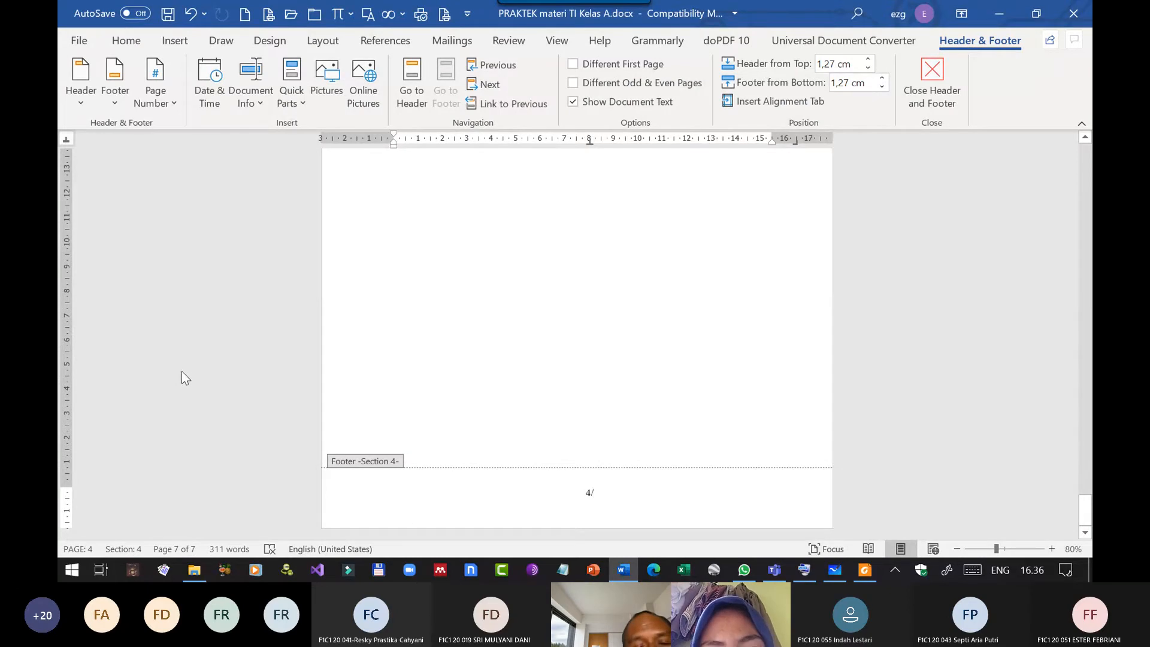
# Replace the slash in the Bab 2 footer with "of" and insert a NumPages field in the 1, 2, 3, … format after it.
pyautogui.press('BackSpace')
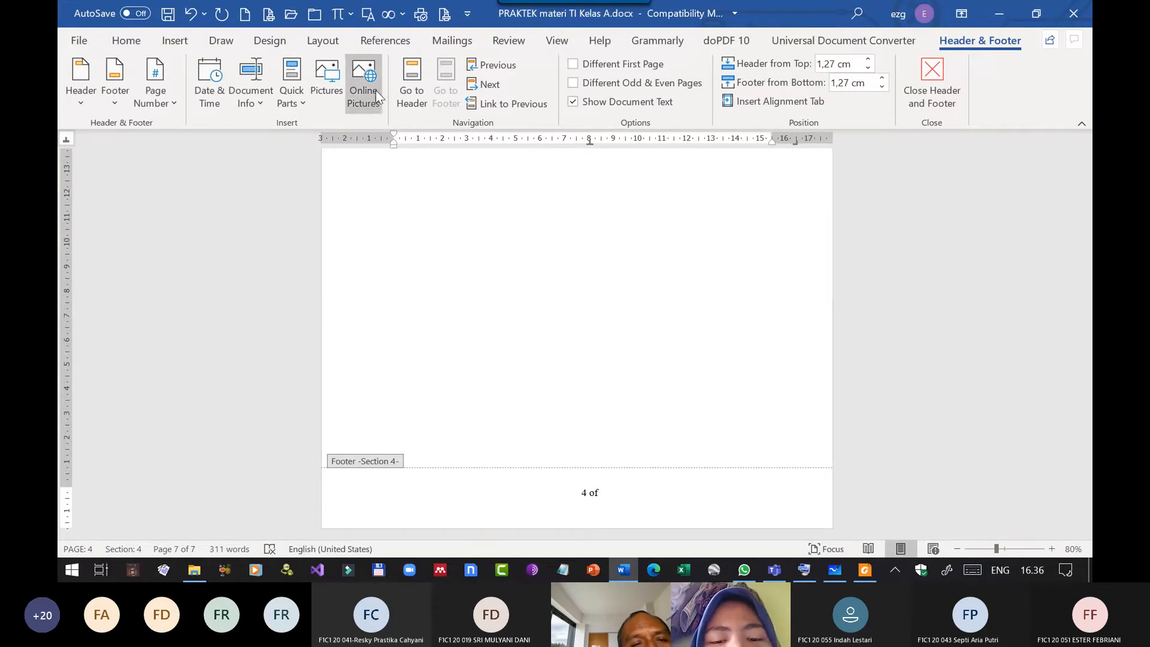
pyautogui.click(293, 98)
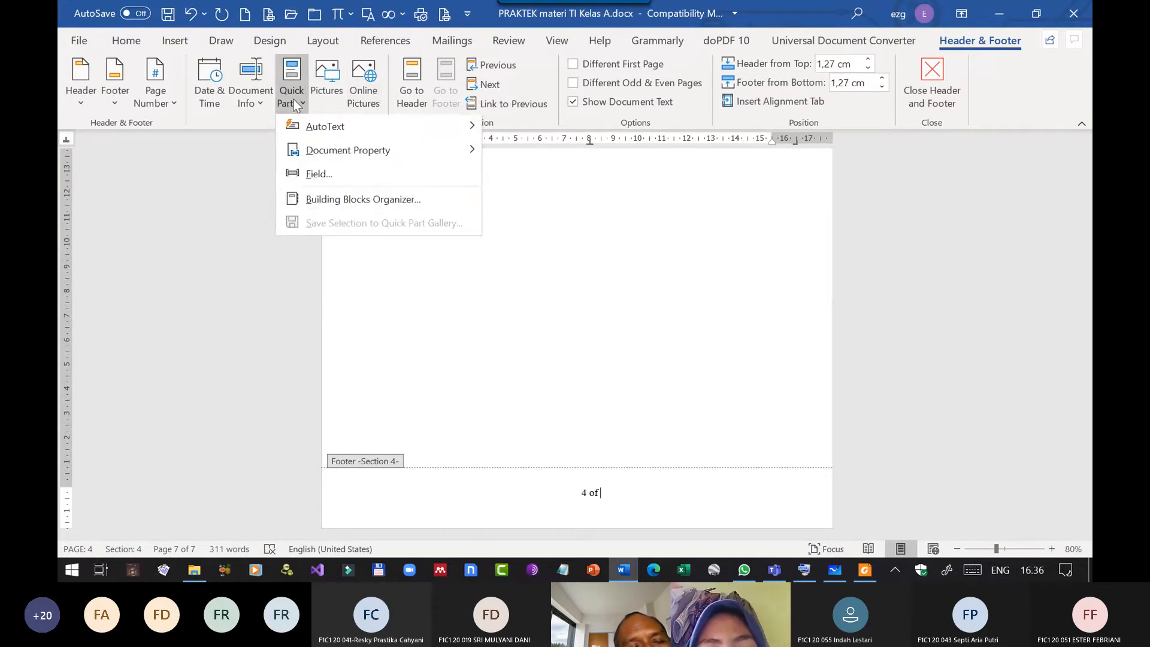
pyautogui.click(335, 173)
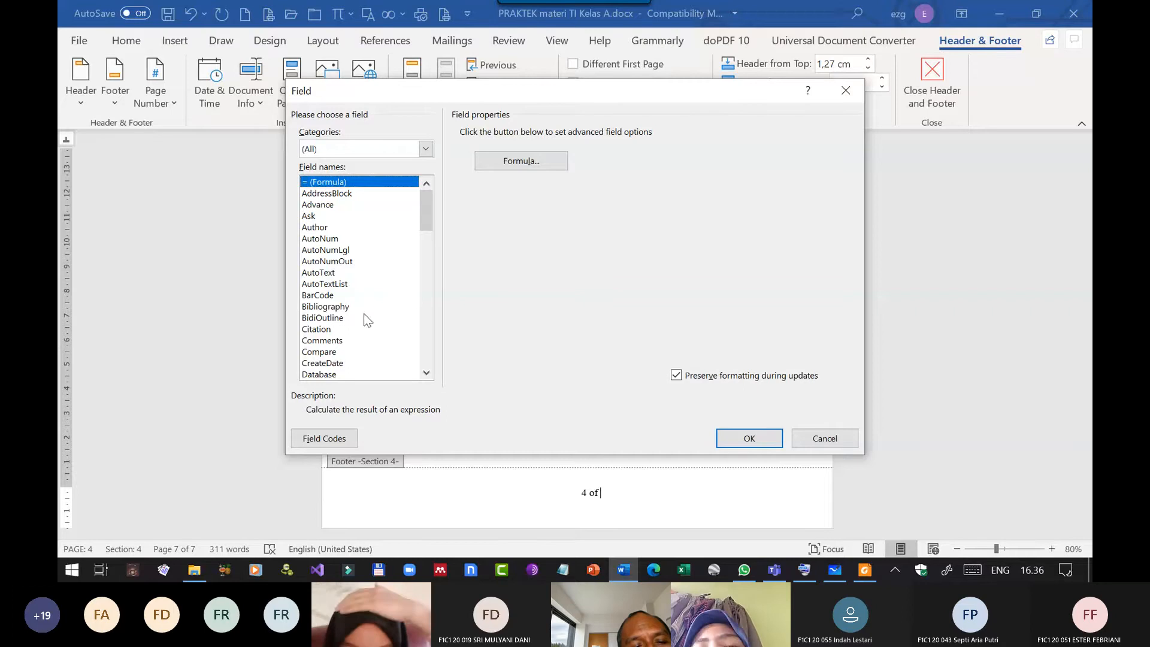
pyautogui.scroll(-12, 364, 314)
pyautogui.click(336, 296)
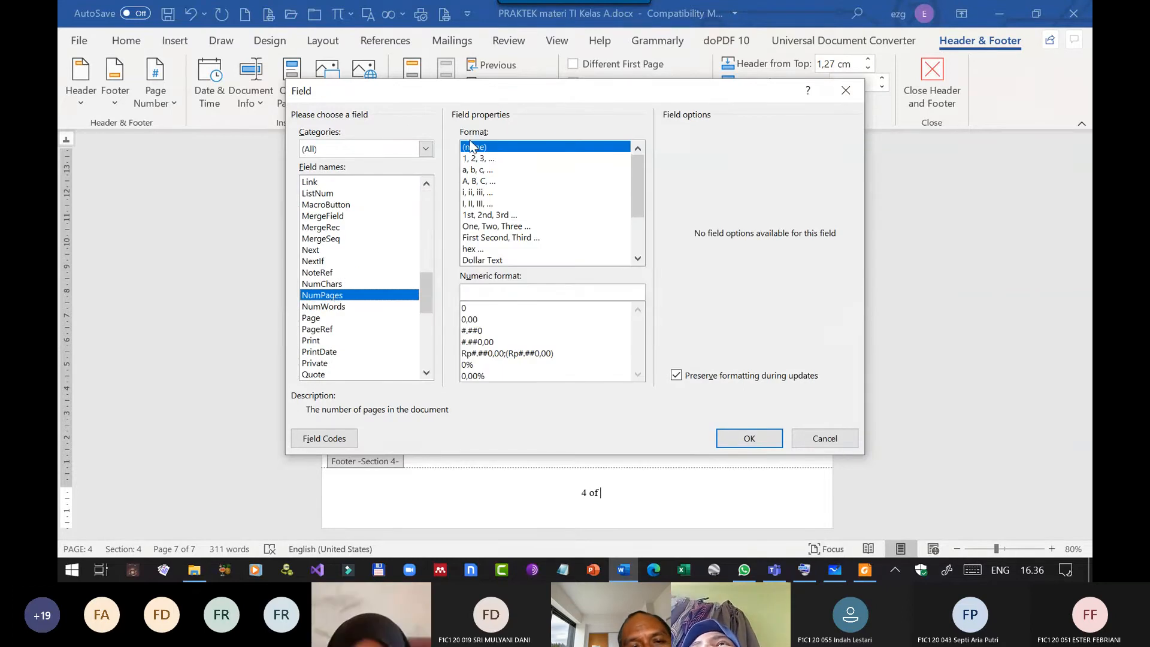
pyautogui.click(478, 158)
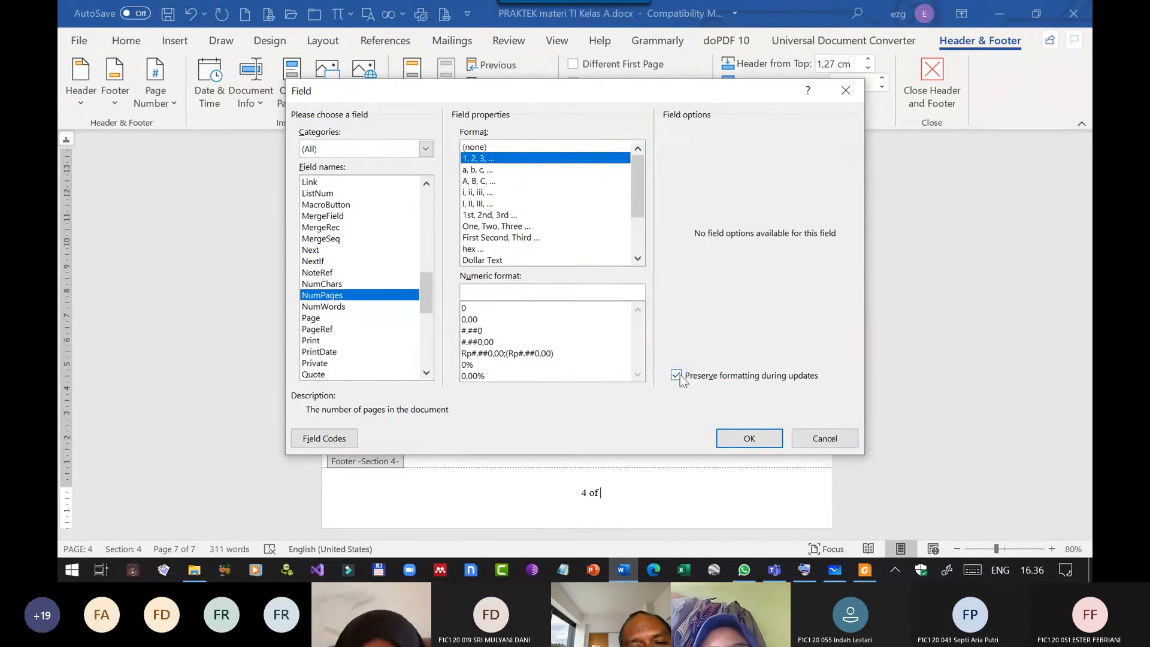
pyautogui.click(738, 443)
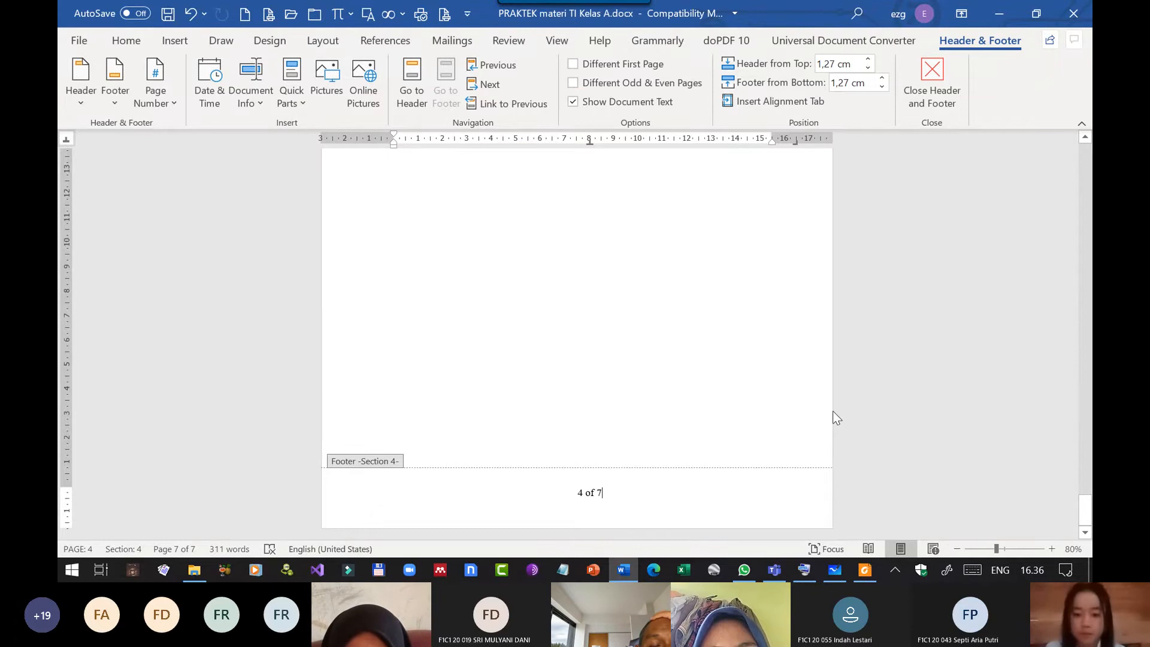
# Delete "of" and the total page count from the Section 4 footer, leaving only the page number, and close the footer.
pyautogui.press('BackSpace')
pyautogui.press('BackSpace')
pyautogui.press('BackSpace')
pyautogui.press('BackSpace')
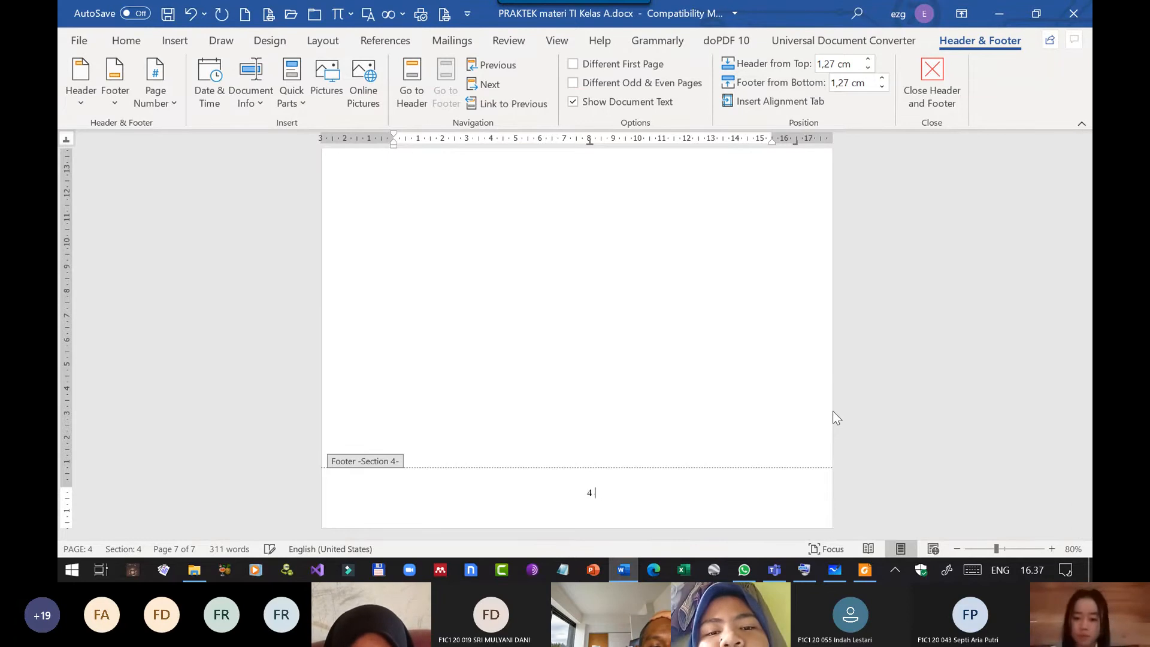
pyautogui.press('BackSpace')
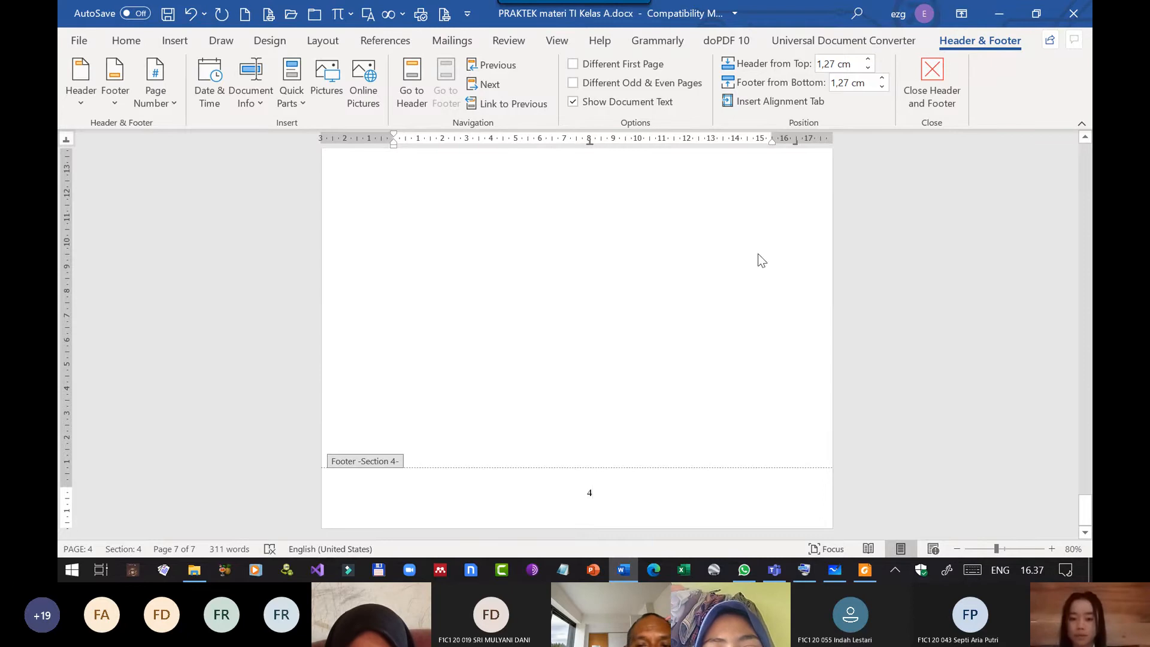
pyautogui.click(931, 78)
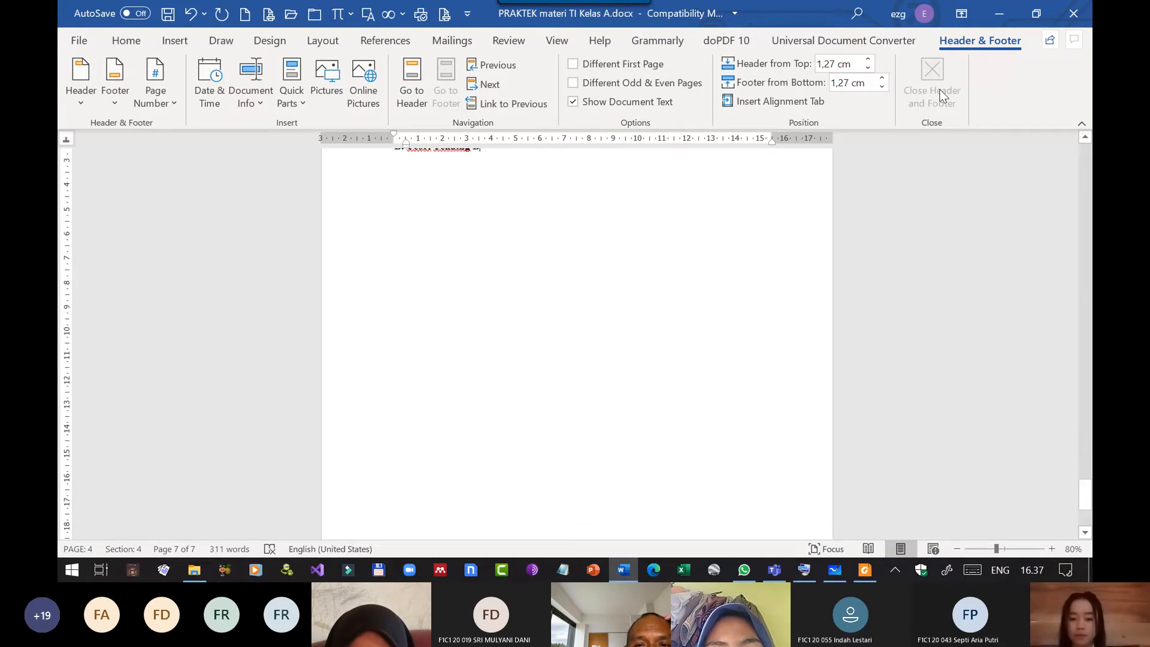
pyautogui.click(775, 572)
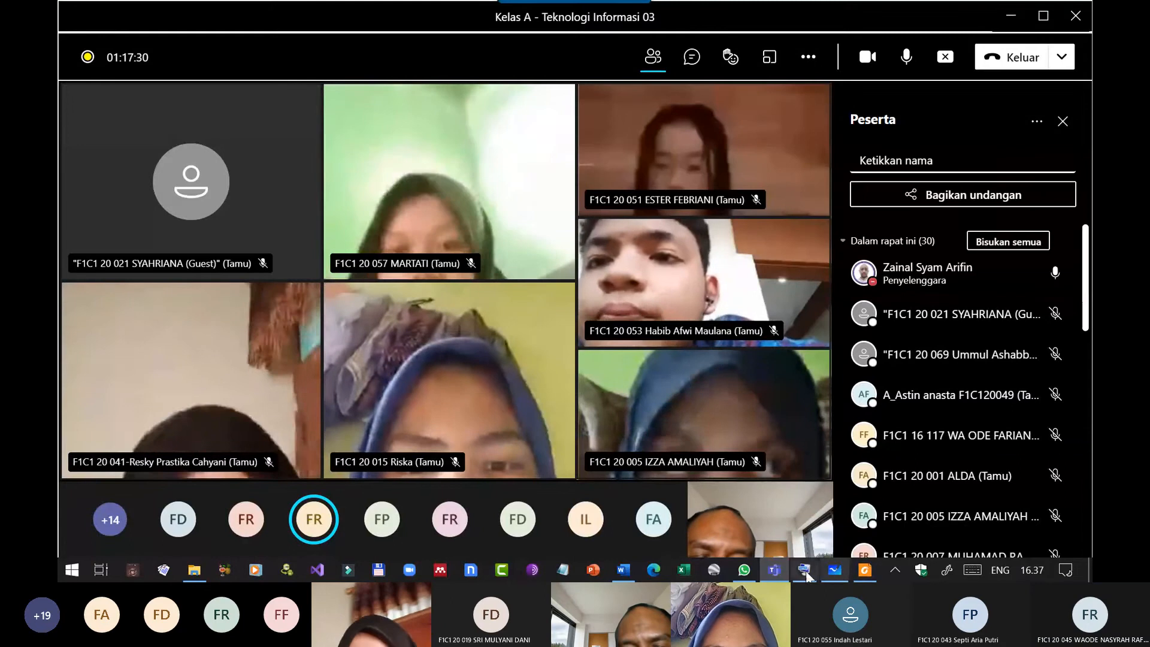
pyautogui.click(618, 567)
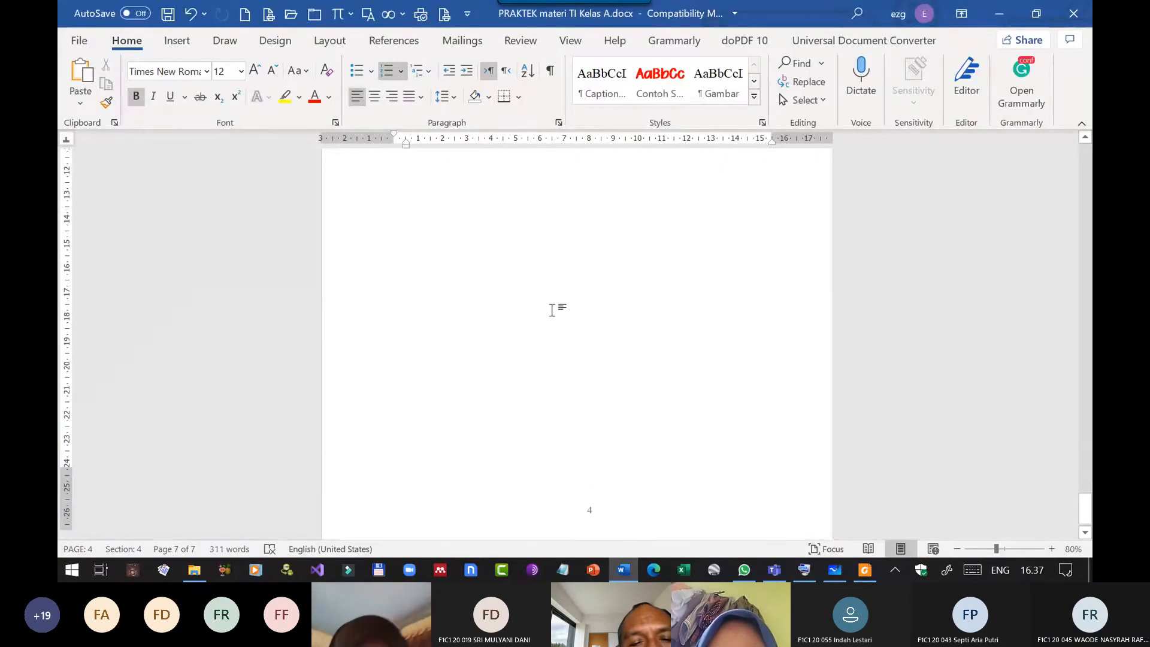
# Reopen the Section 4 footer for editing and save the document.
pyautogui.scroll(-1, 551, 310)
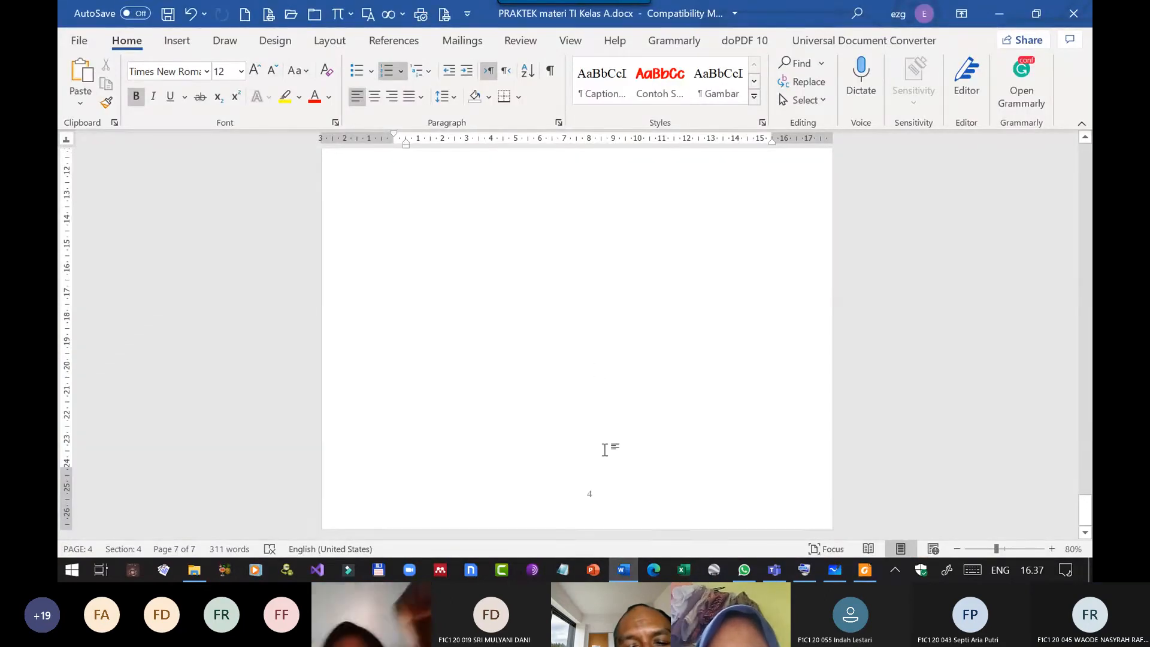
pyautogui.doubleClick(594, 492)
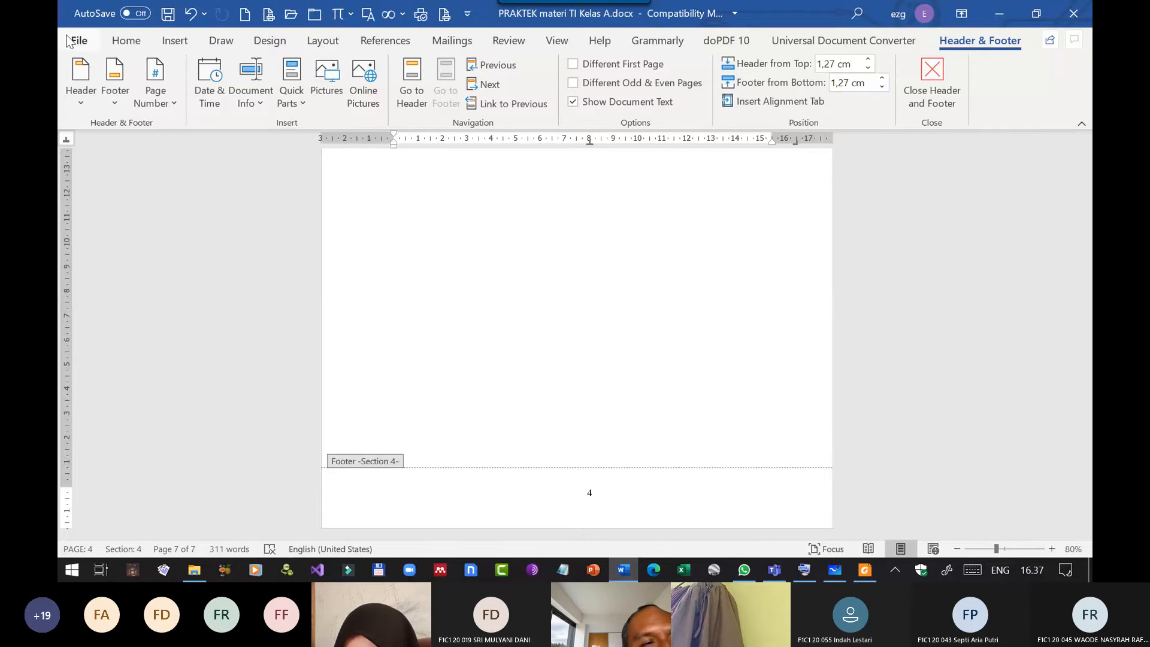
pyautogui.click(169, 17)
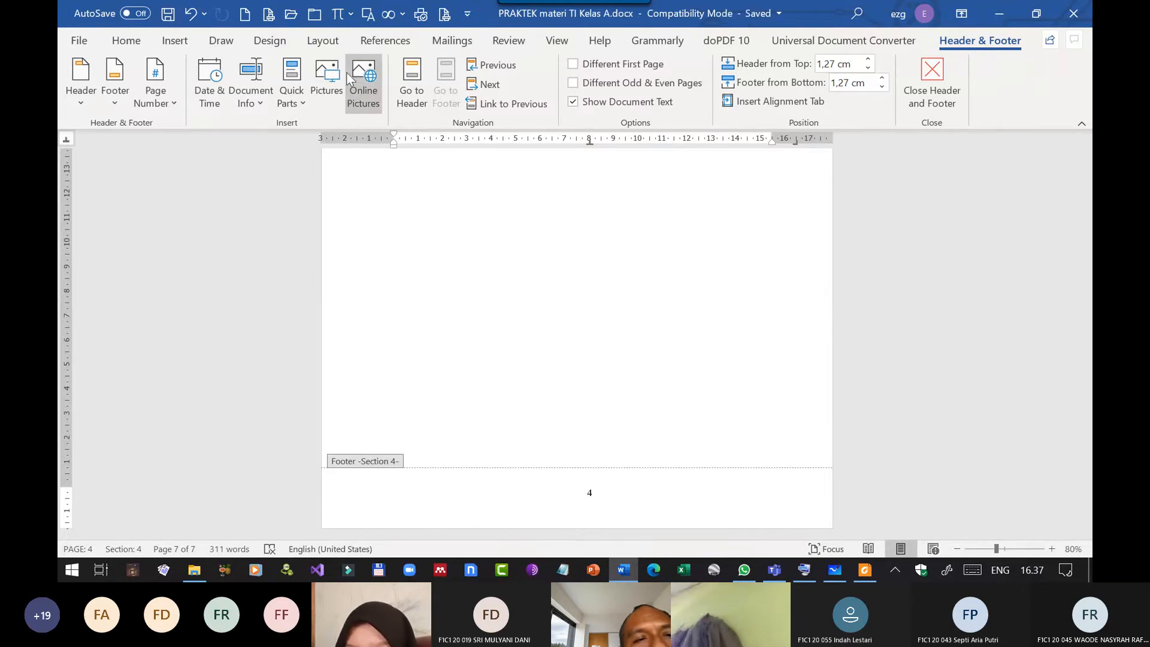
# Create a new blank document and open its footer for editing.
pyautogui.click(244, 17)
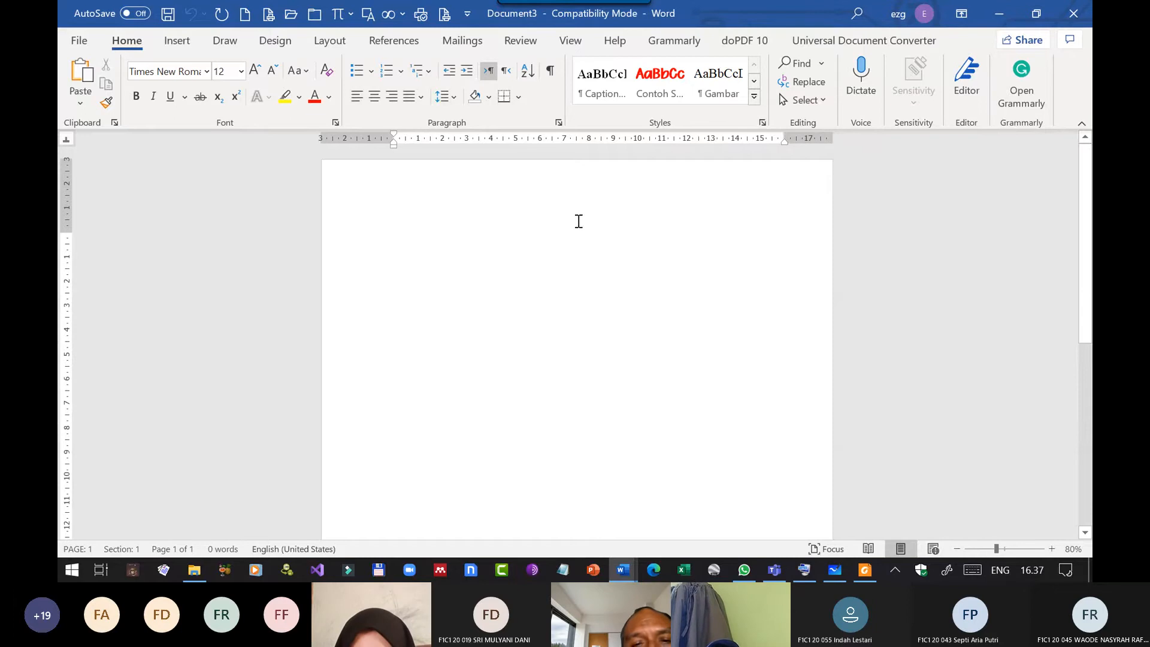
pyautogui.scroll(-5, 577, 239)
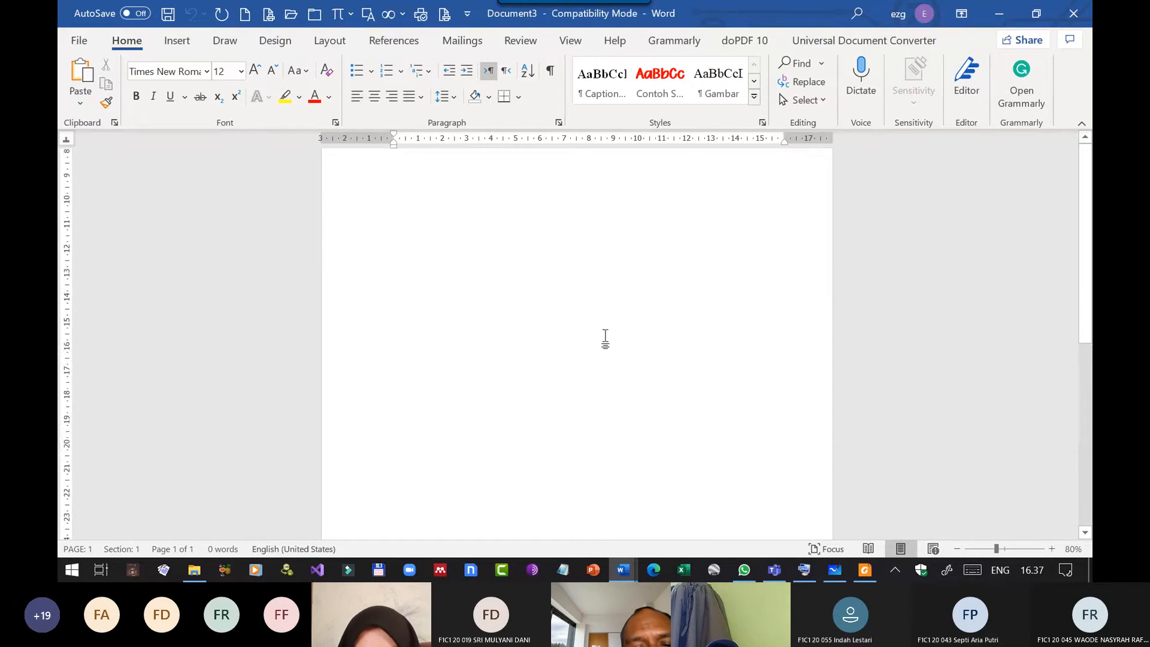
pyautogui.doubleClick(579, 488)
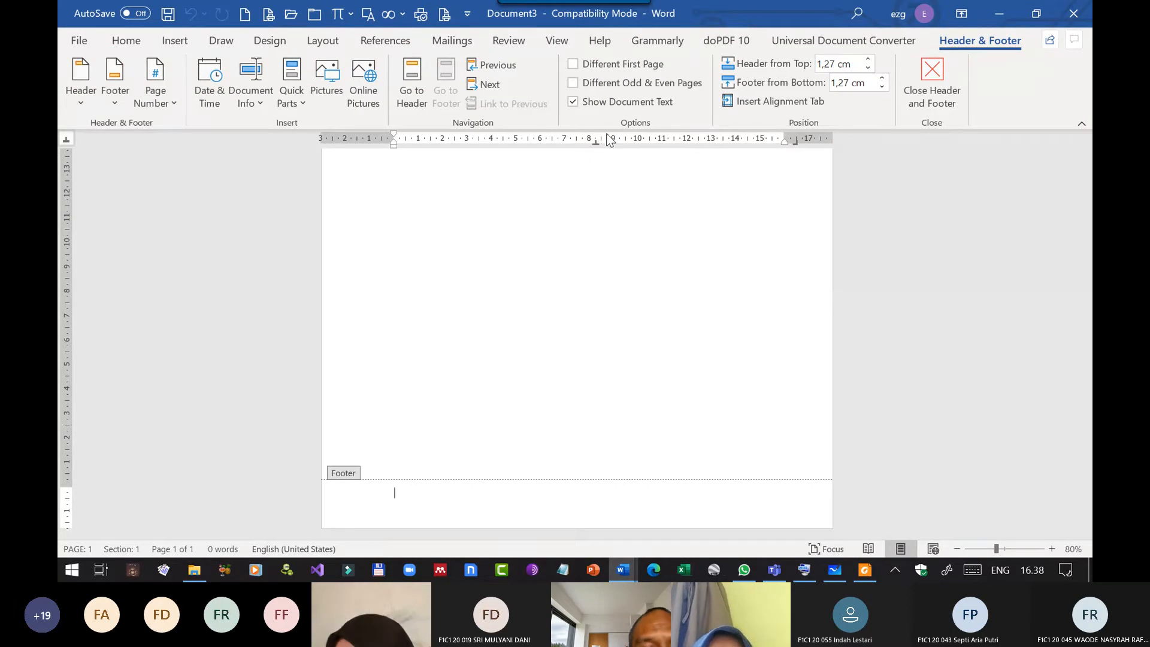
# Return to the proposal and shift the Section 4 footer's page number to the right tab stop using the On-Screen Keyboard, then minimize the keyboard.
pyautogui.click(805, 570)
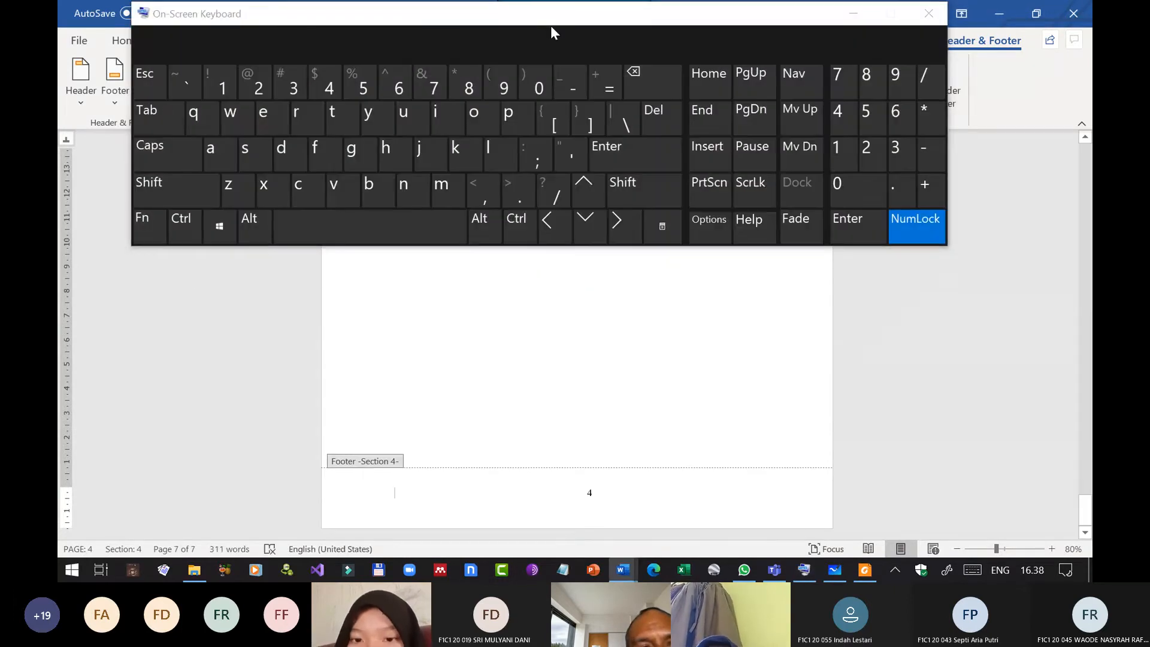
pyautogui.moveTo(549, 22); pyautogui.dragTo(570, 208)
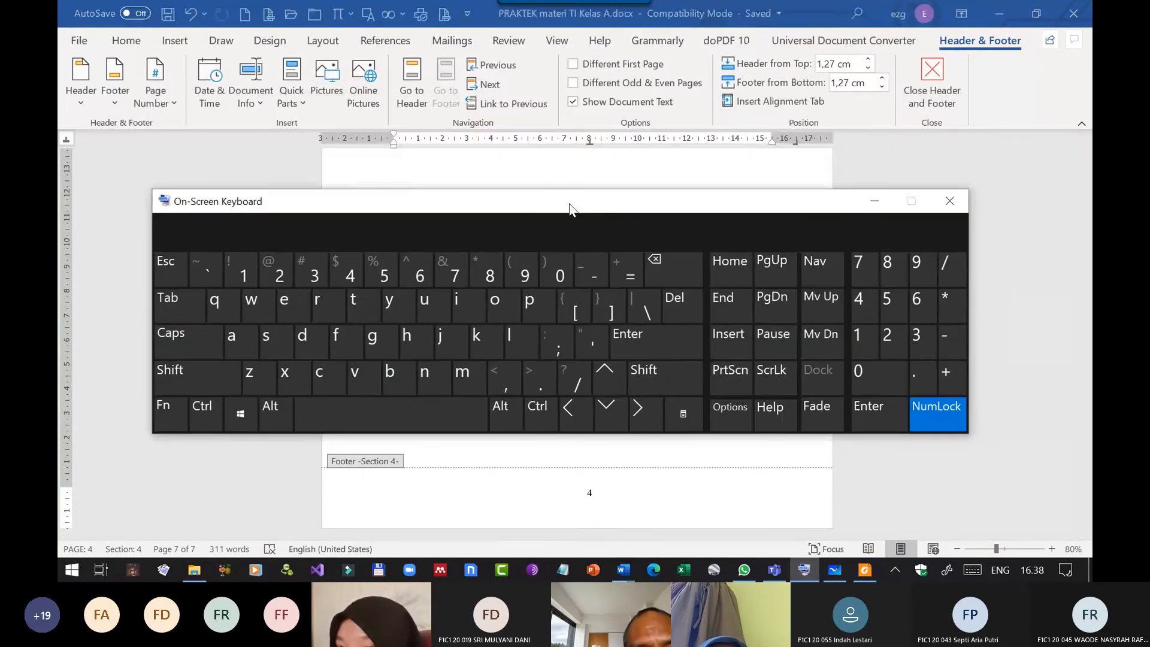
pyautogui.click(177, 301)
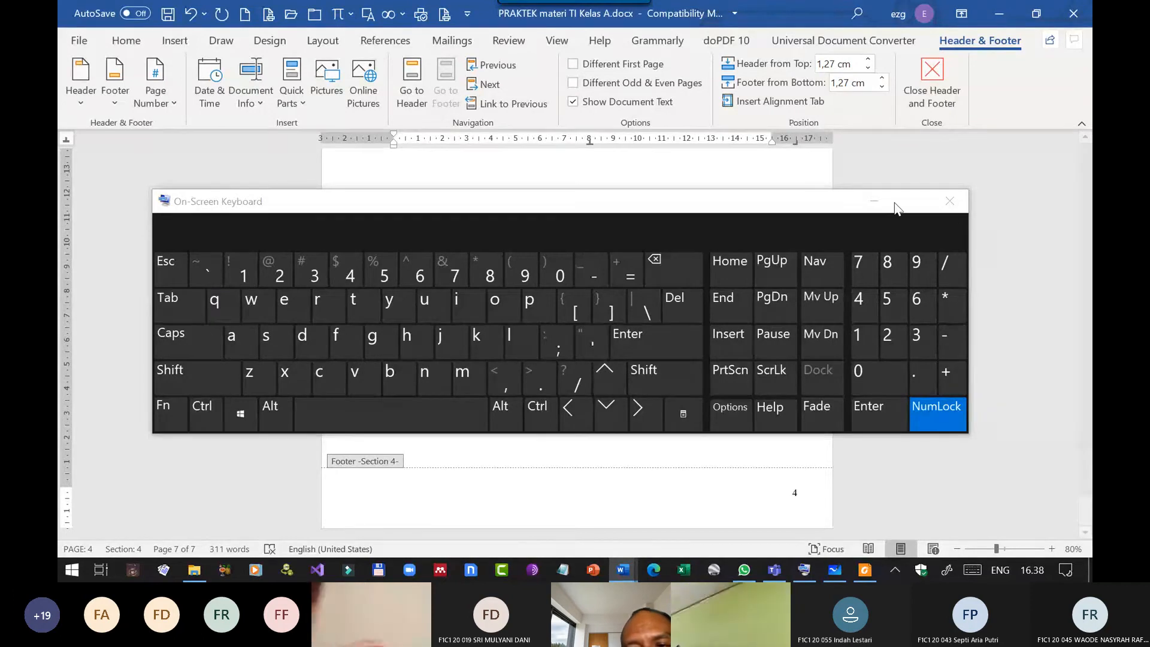
pyautogui.click(875, 203)
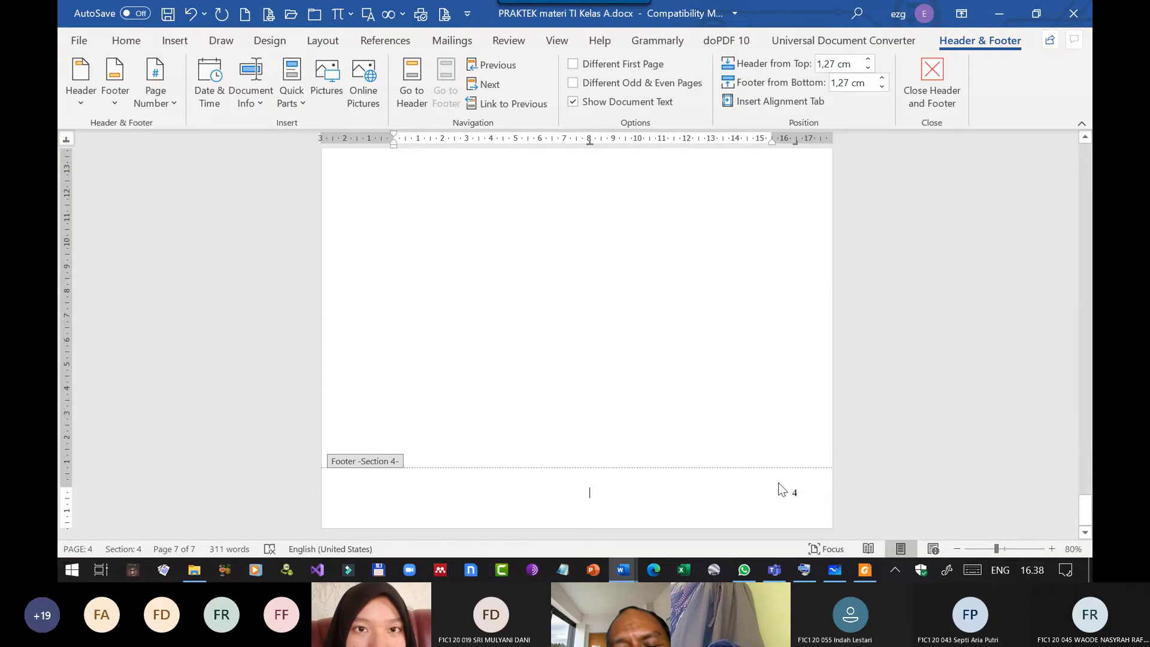
# Enter the author's full name at the left end of the Section 4 footer, keeping the page number at the right.
pyautogui.click(118, 41)
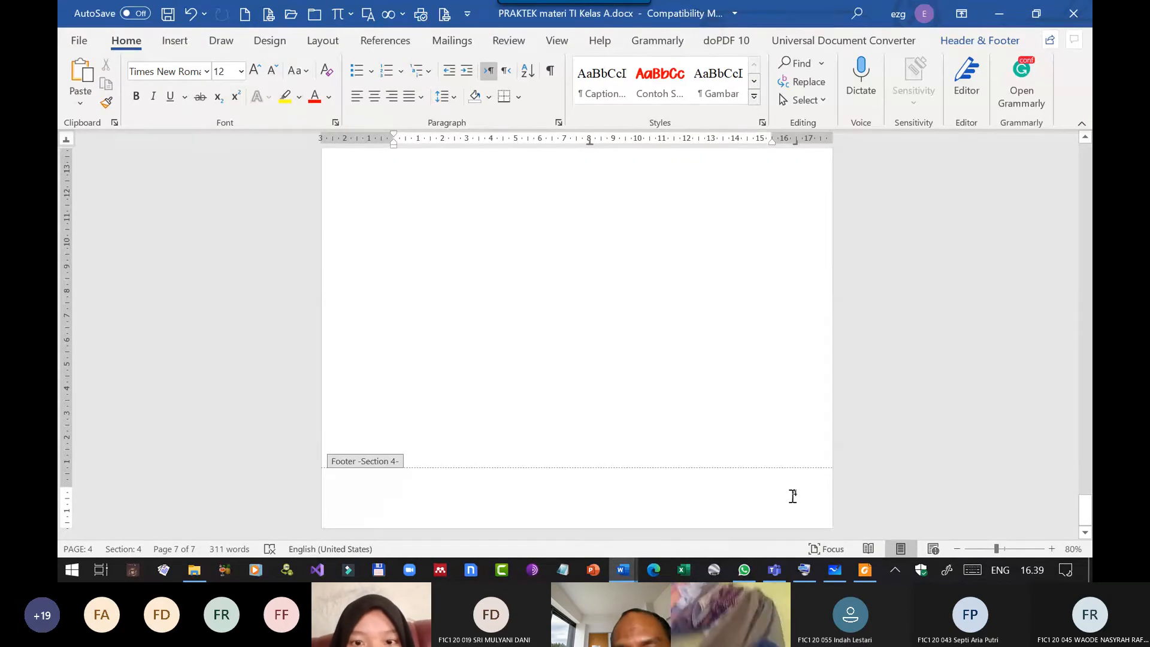
pyautogui.moveTo(864, 569)
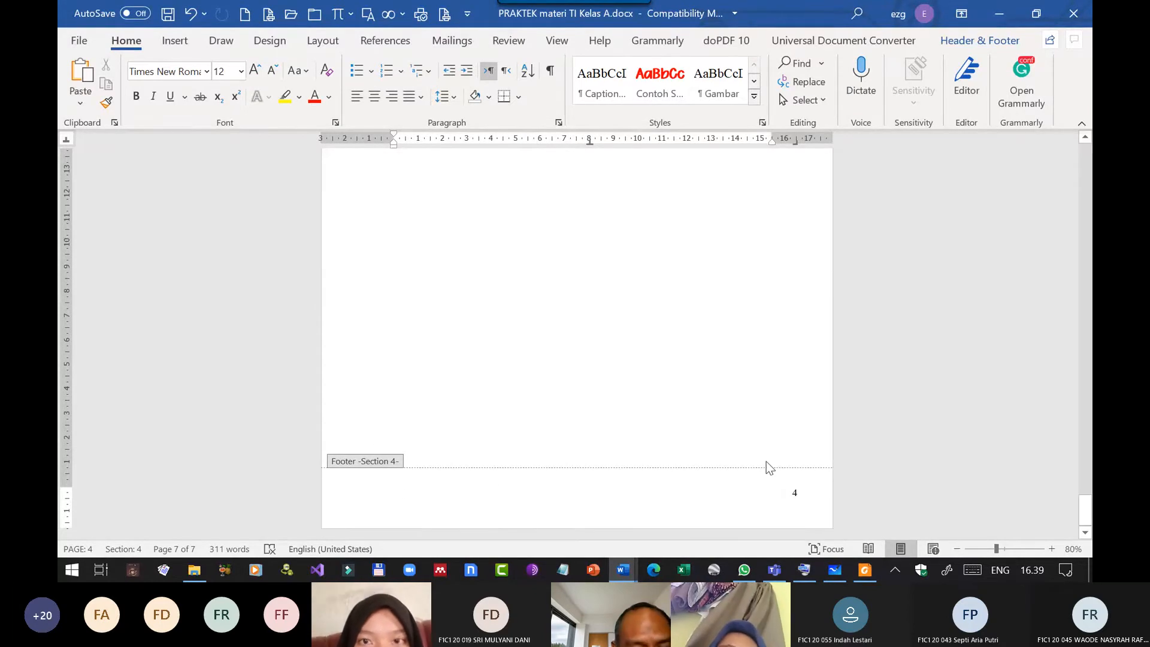
pyautogui.write('Z')
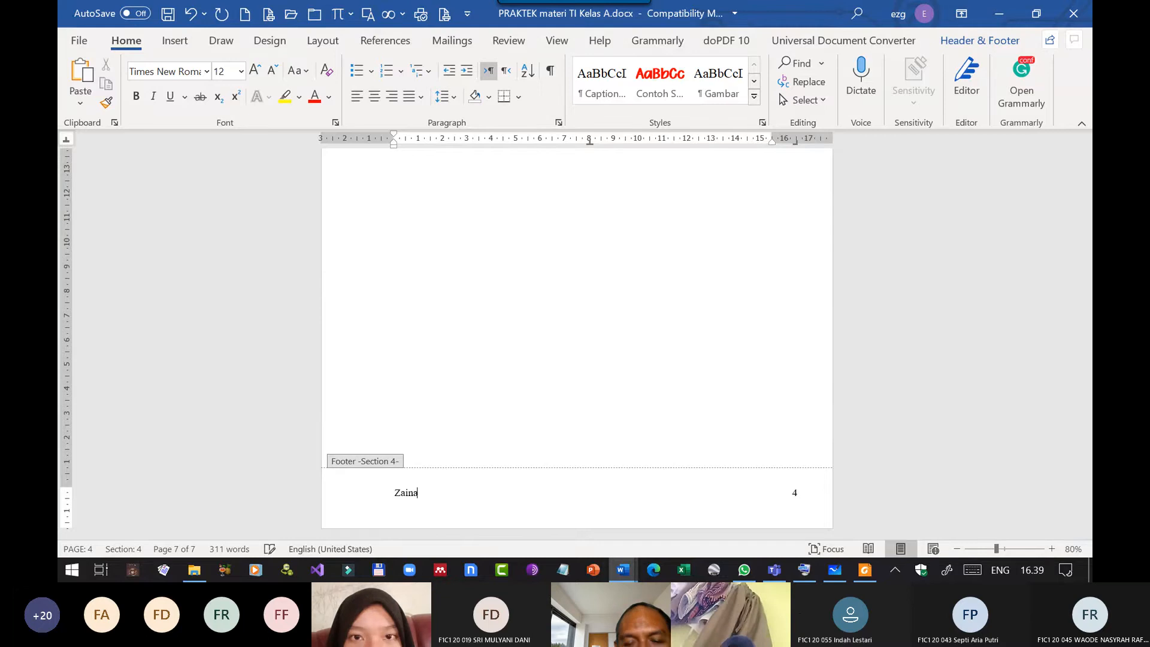
pyautogui.write('aina')
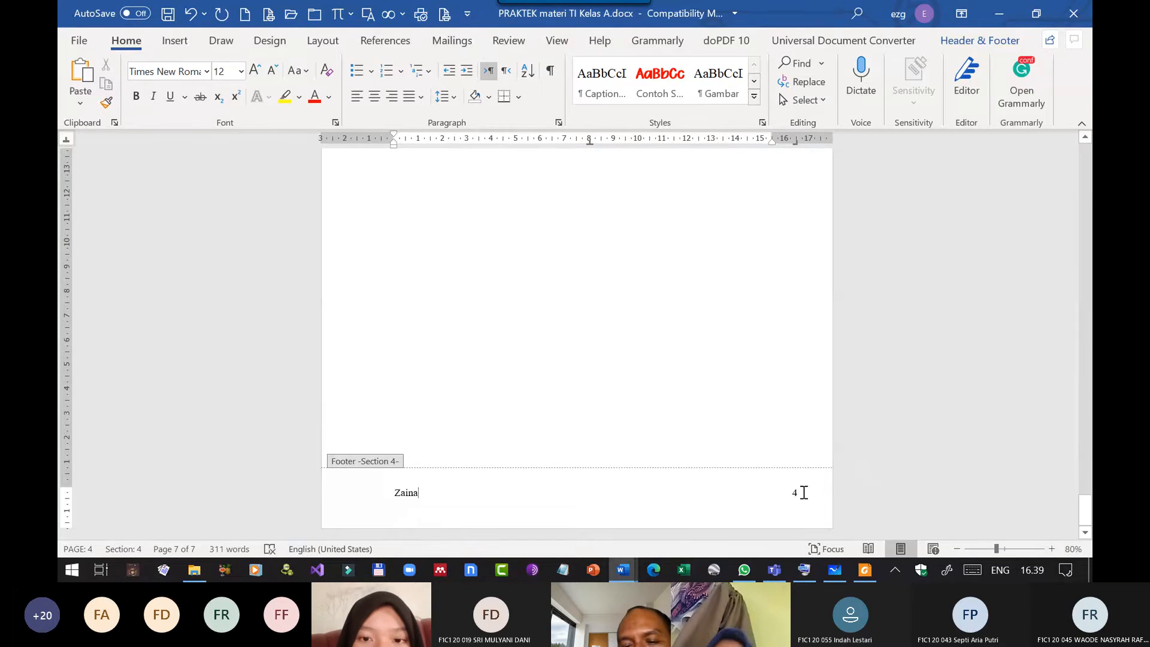
pyautogui.click(800, 491)
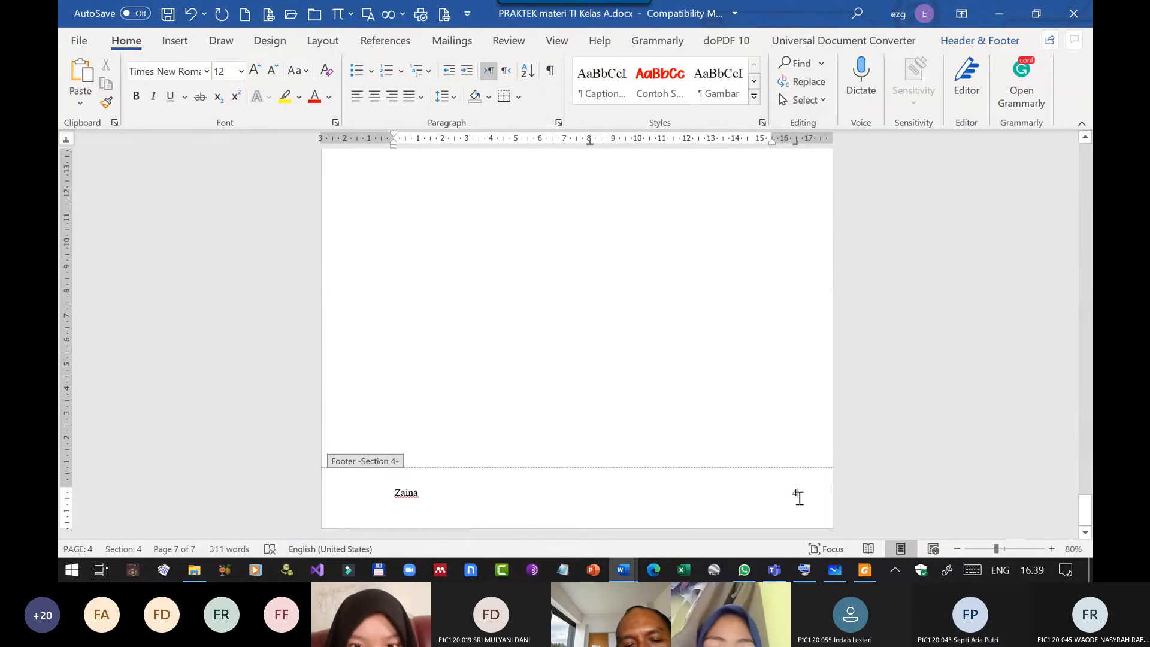
pyautogui.write('al')
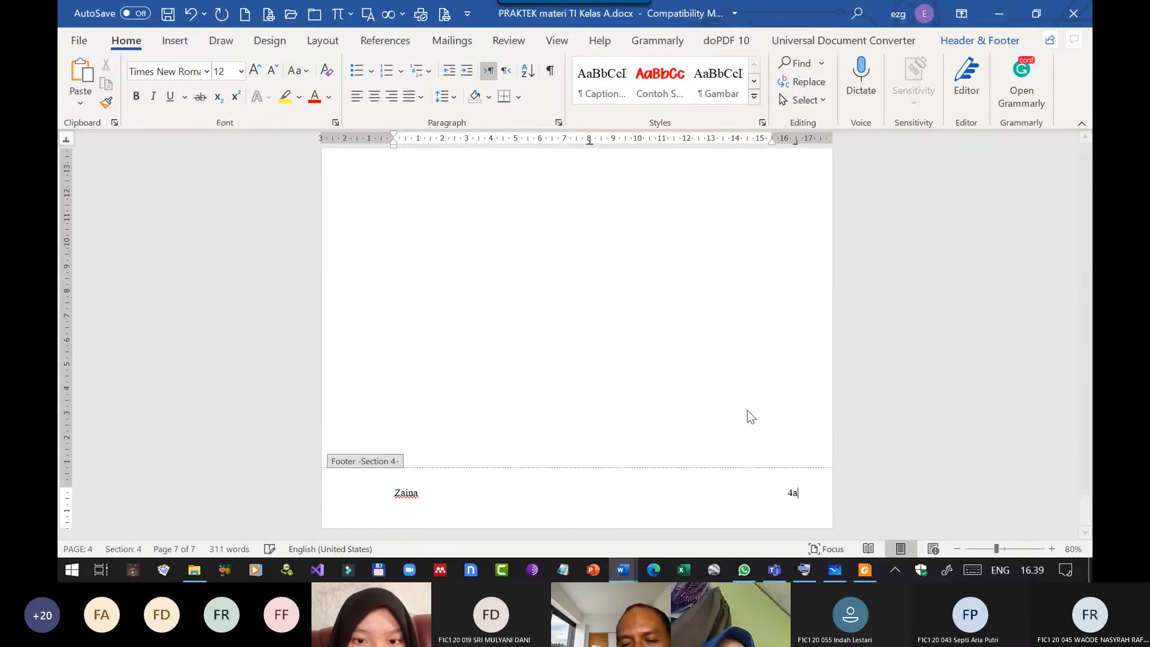
pyautogui.press('BackSpace')
pyautogui.press('BackSpace')
pyautogui.press('Left')
pyautogui.press('Left')
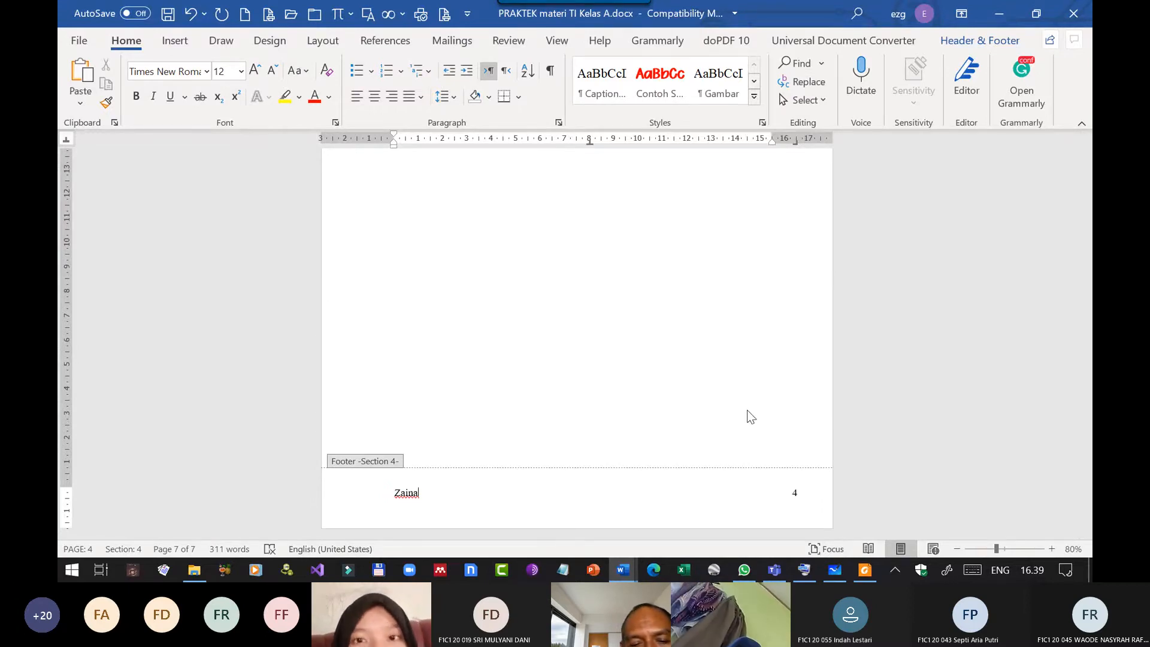
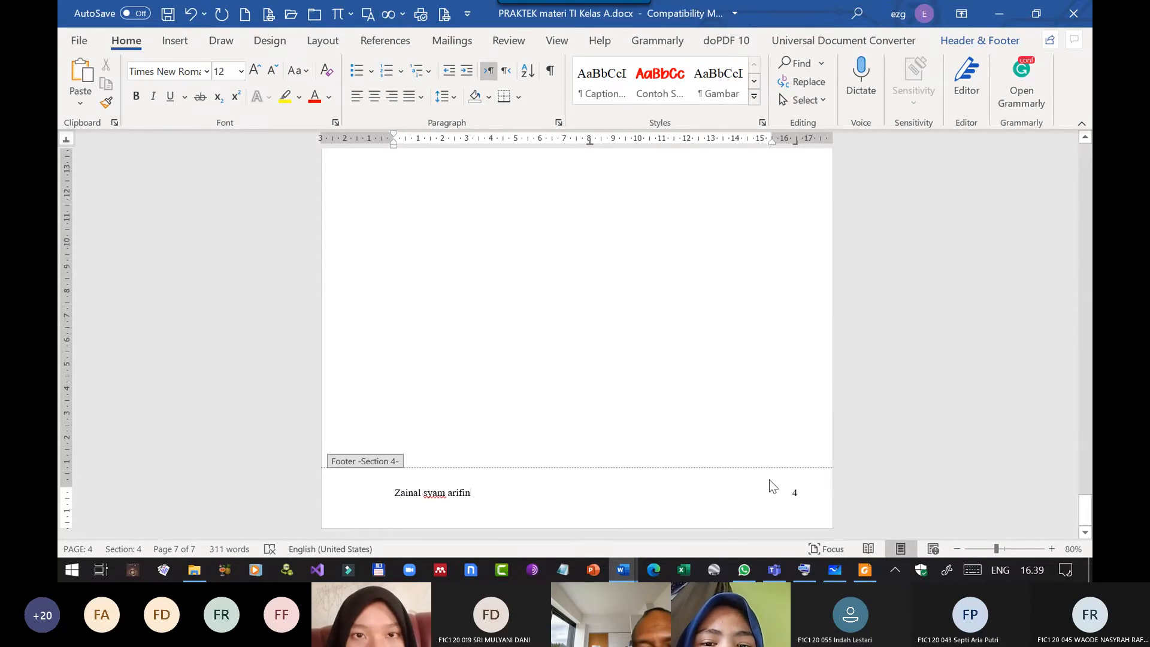
# Add a top border above the name and page number in the Section 4 footer.
pyautogui.click(519, 98)
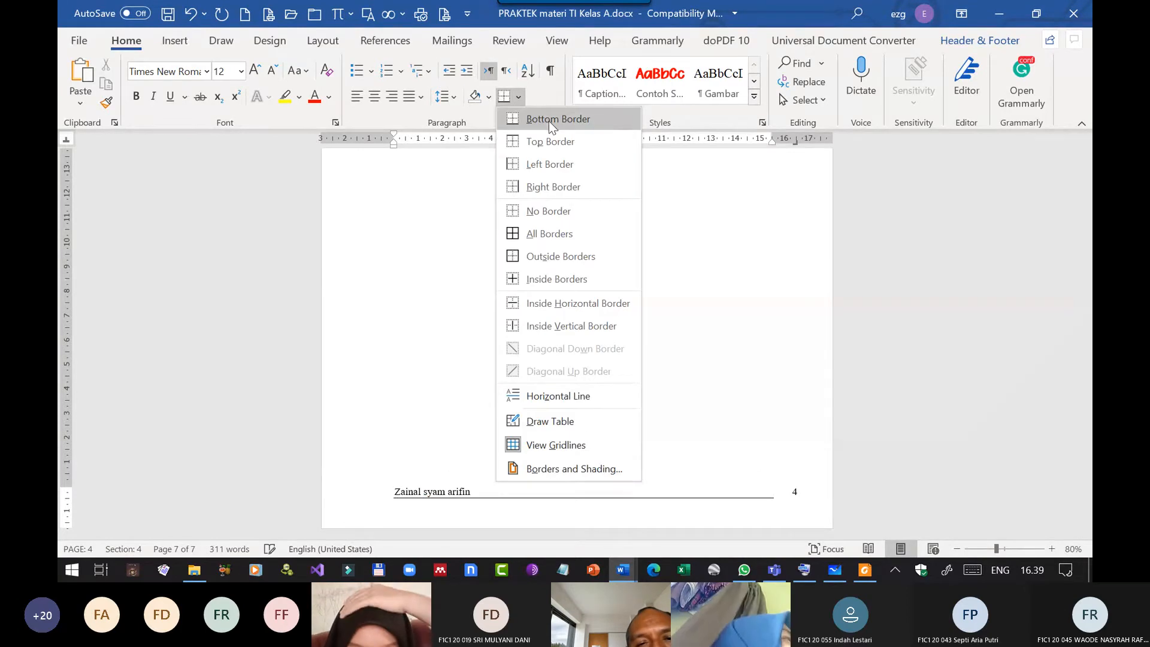
pyautogui.click(548, 142)
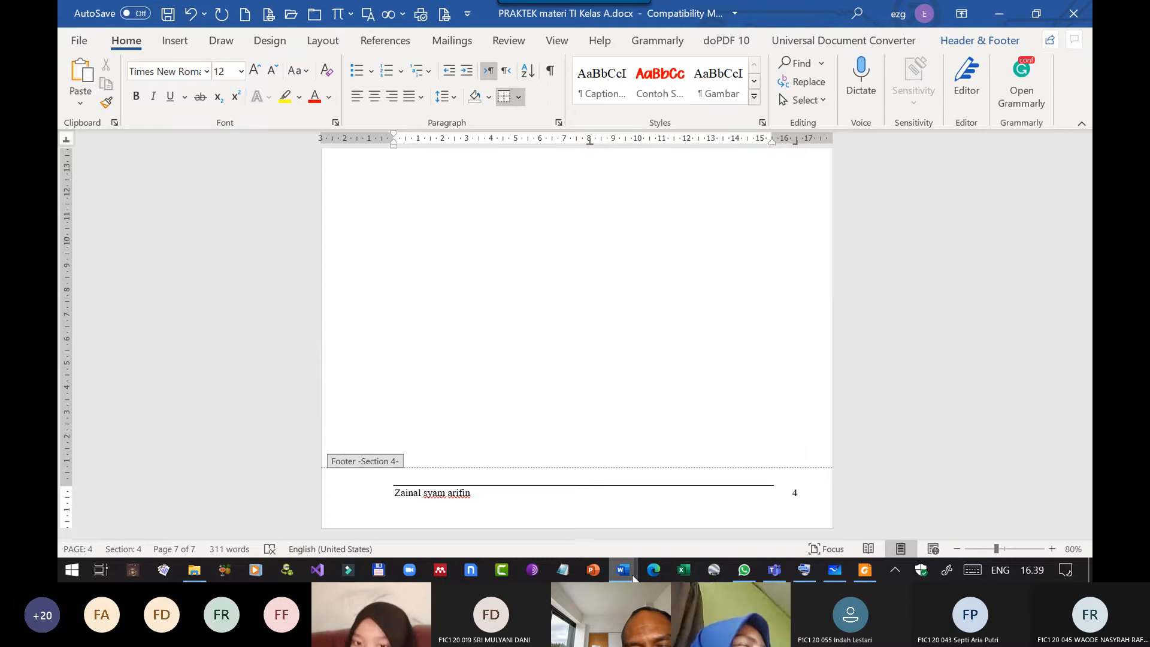
# Switch to the blank Document3, right-align its footer line and insert a Page field in the 1, 2, 3, … format.
pyautogui.moveTo(632, 575)
pyautogui.click(722, 502)
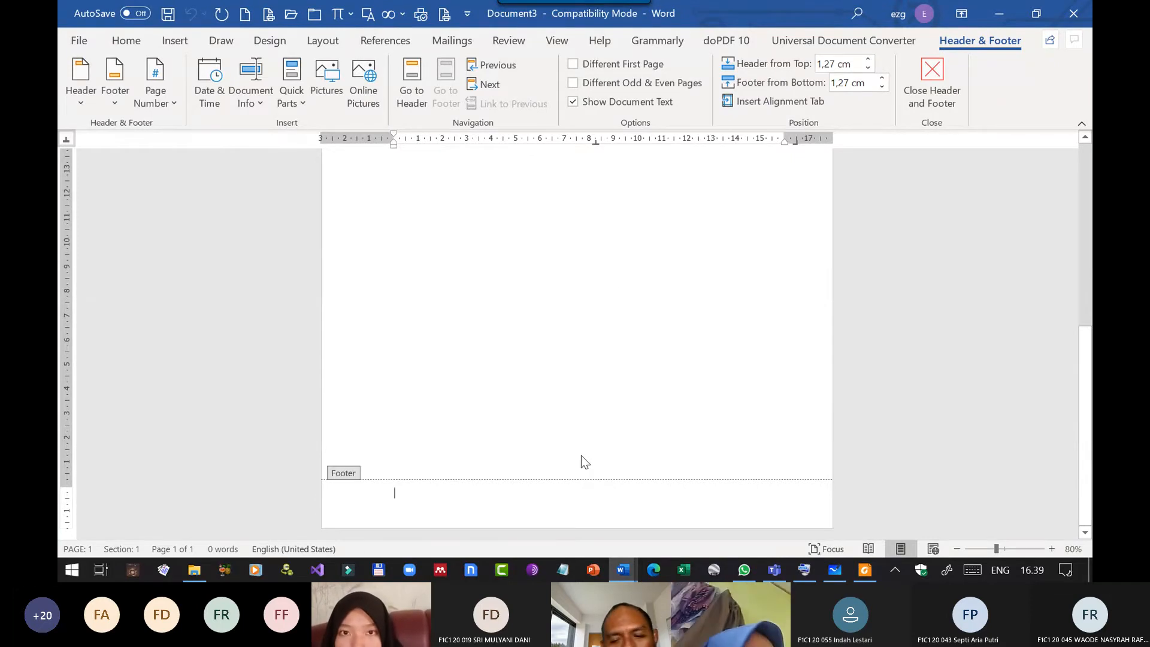
pyautogui.hotkey('ctrl', 'r')
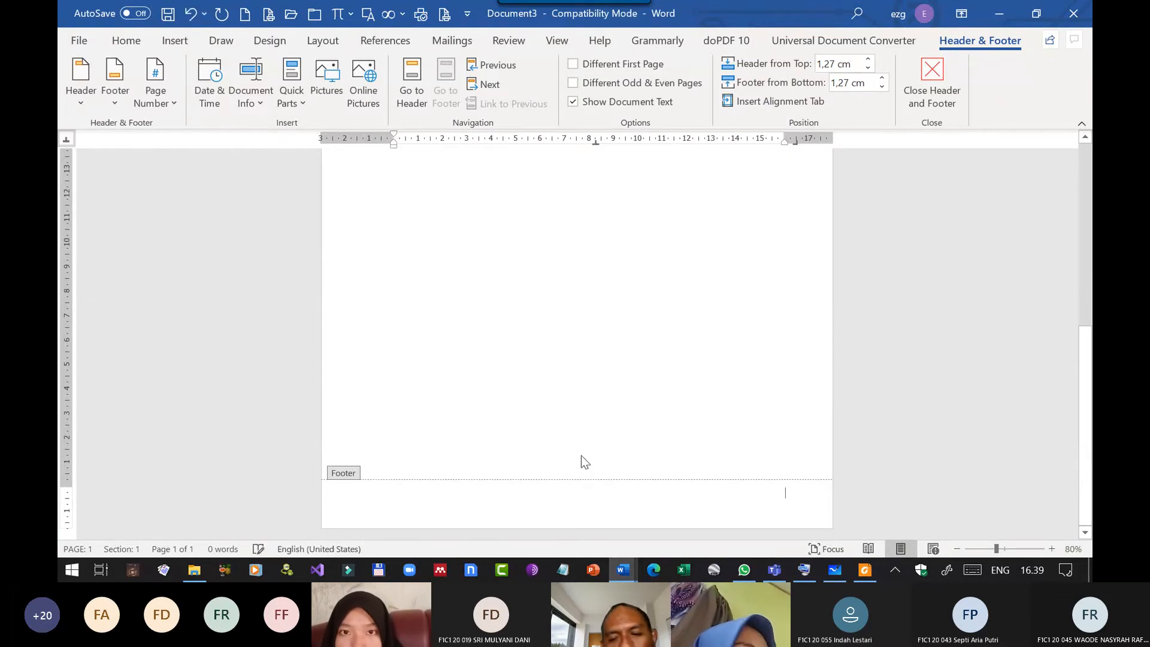
pyautogui.click(298, 100)
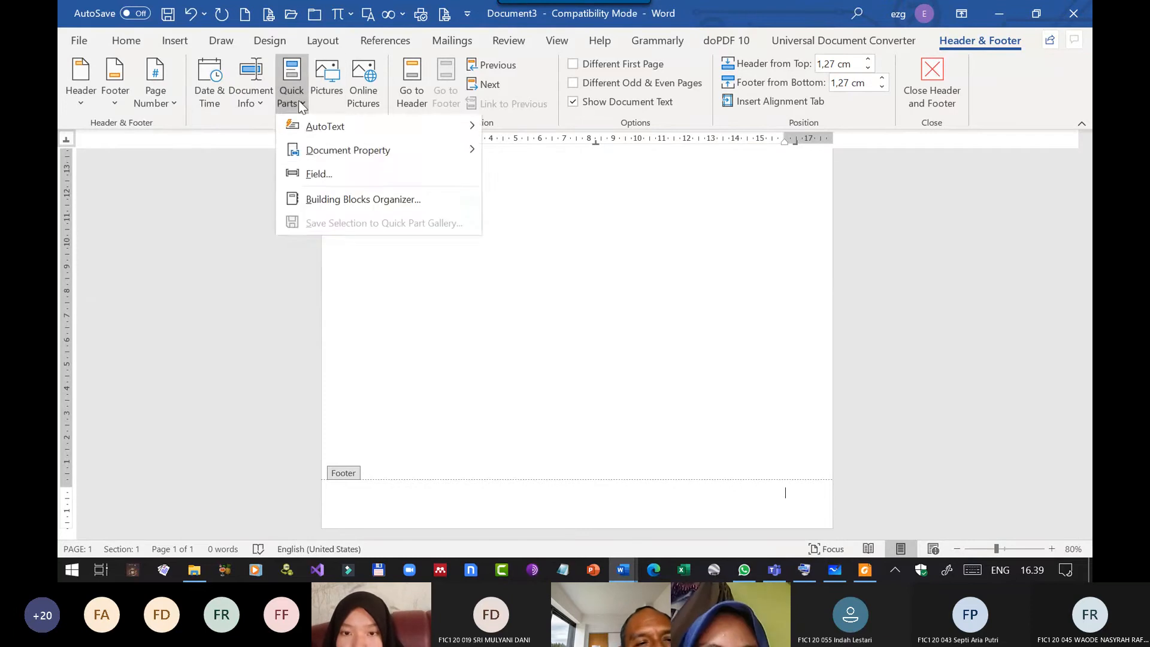
pyautogui.click(328, 175)
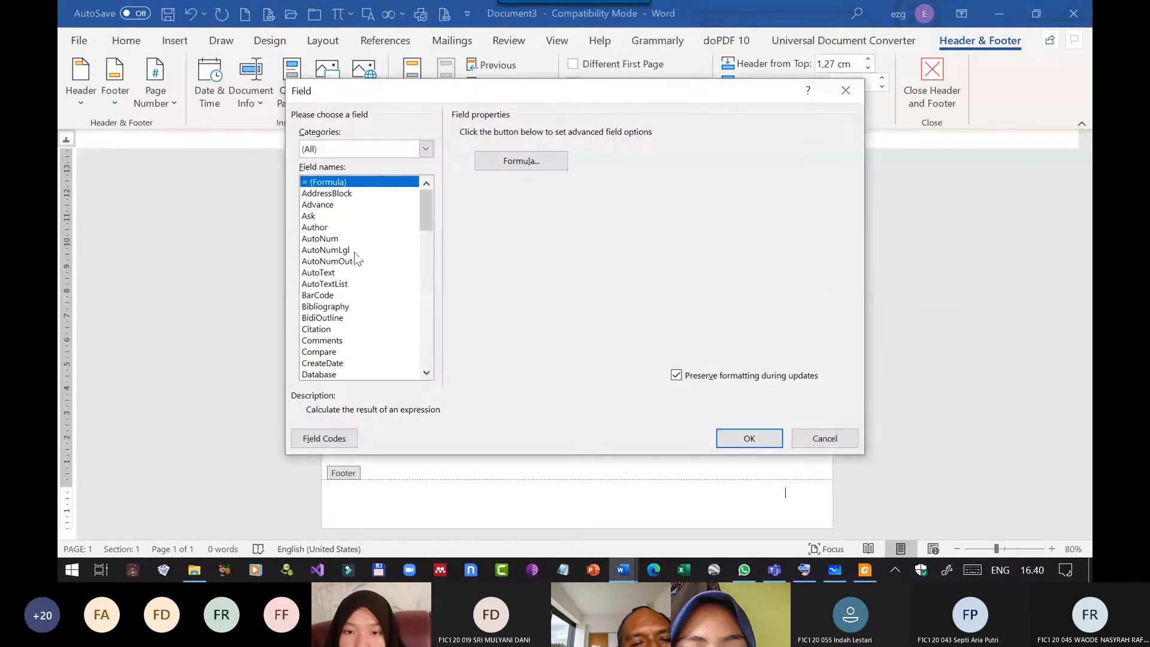
pyautogui.scroll(-12, 333, 299)
pyautogui.click(332, 317)
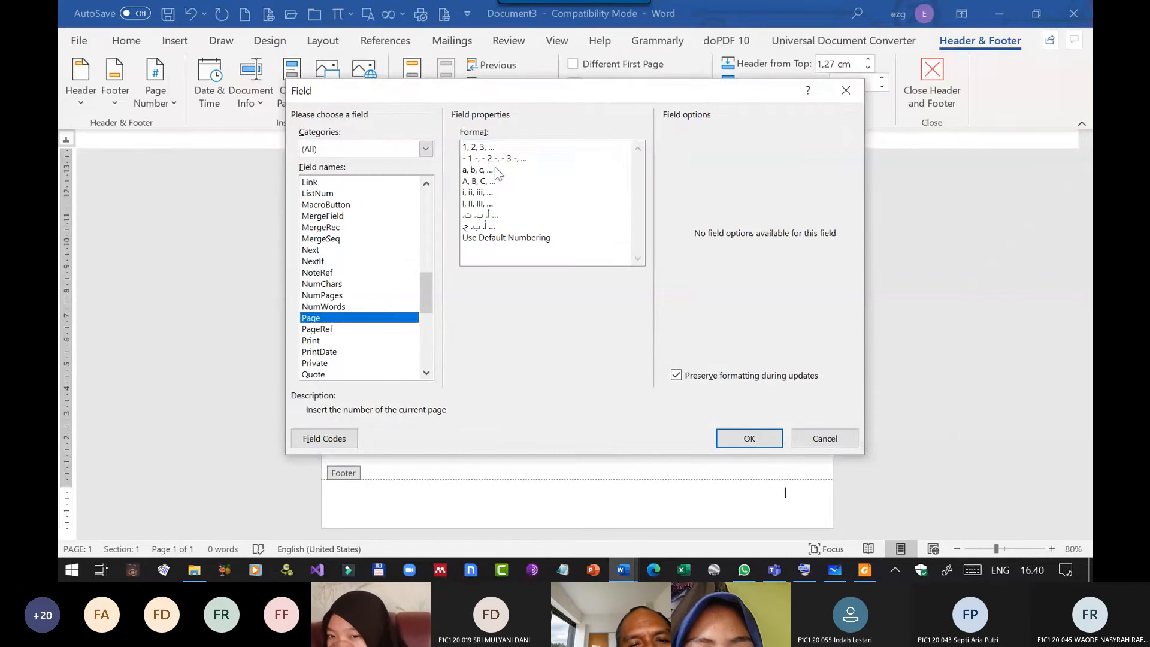
pyautogui.click(488, 148)
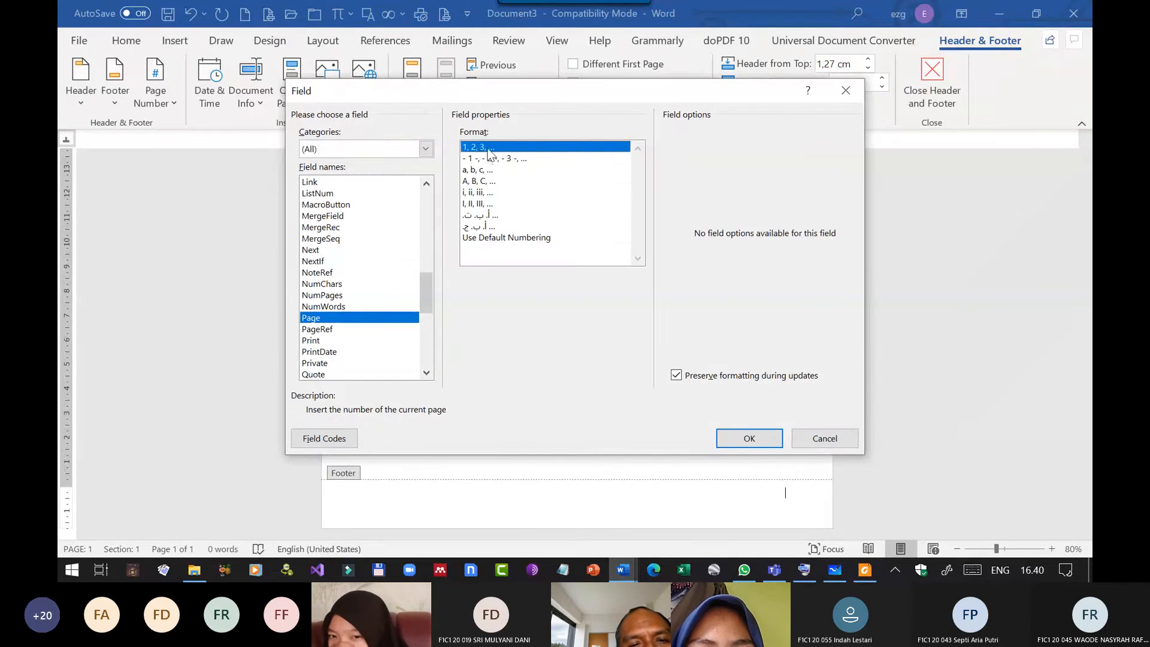
pyautogui.click(727, 432)
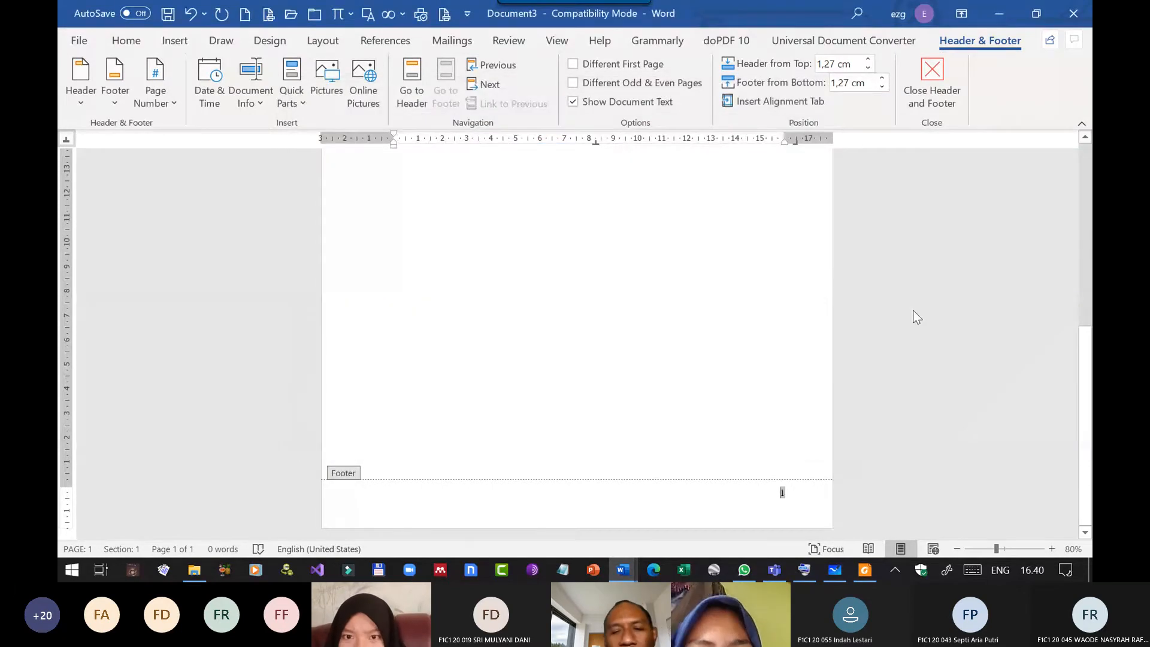
# Enter the author's full name before the page number in the Document3 footer and separate the two with a tab.
pyautogui.doubleClick(404, 500)
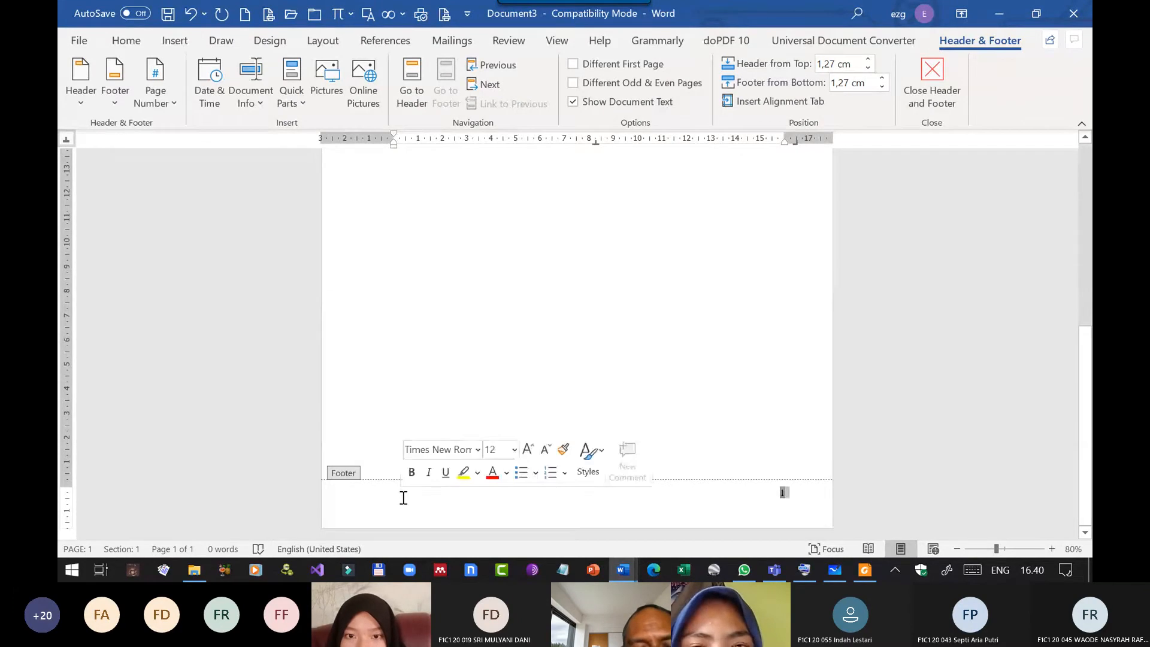
pyautogui.click(388, 501)
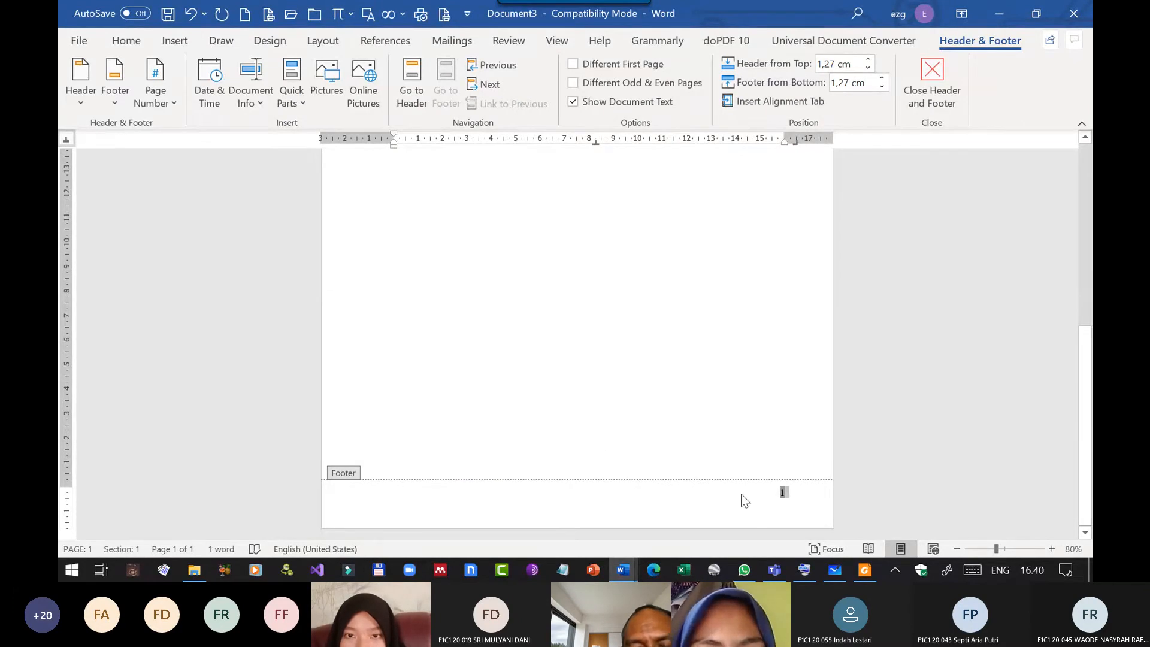
pyautogui.click(780, 496)
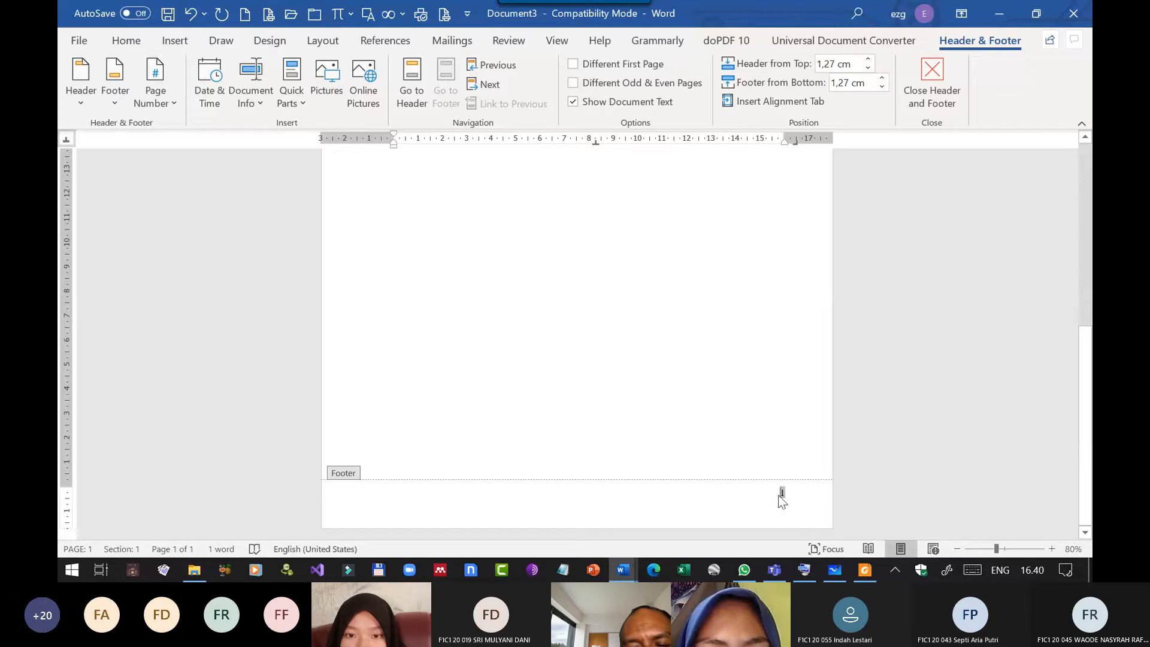
pyautogui.doubleClick(779, 496)
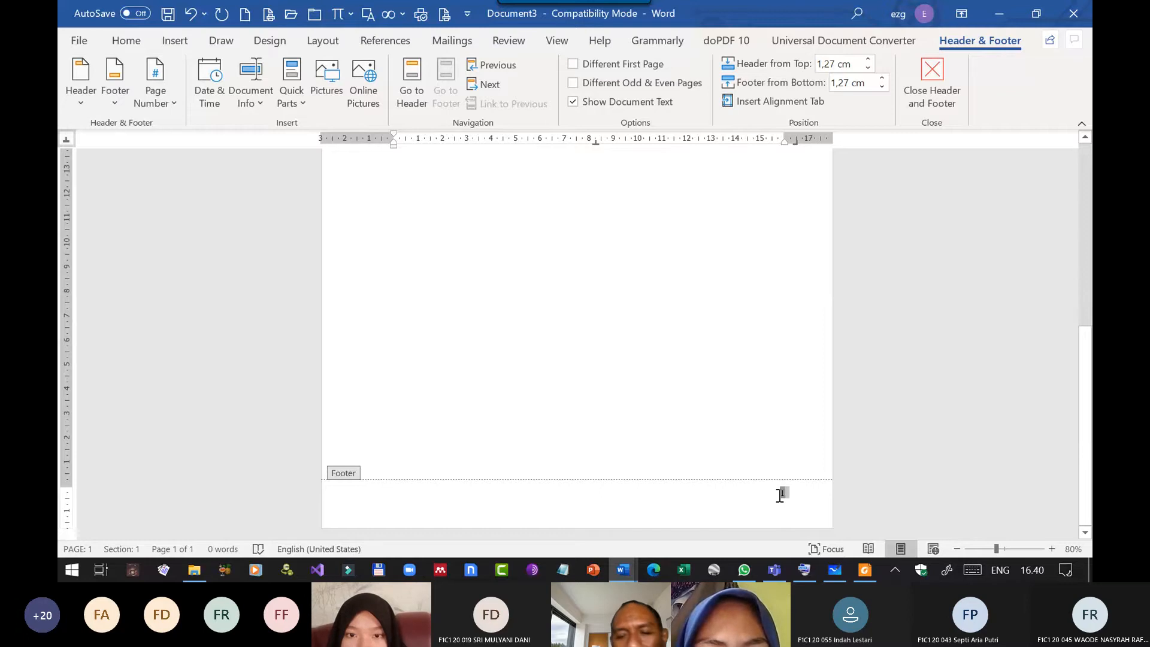
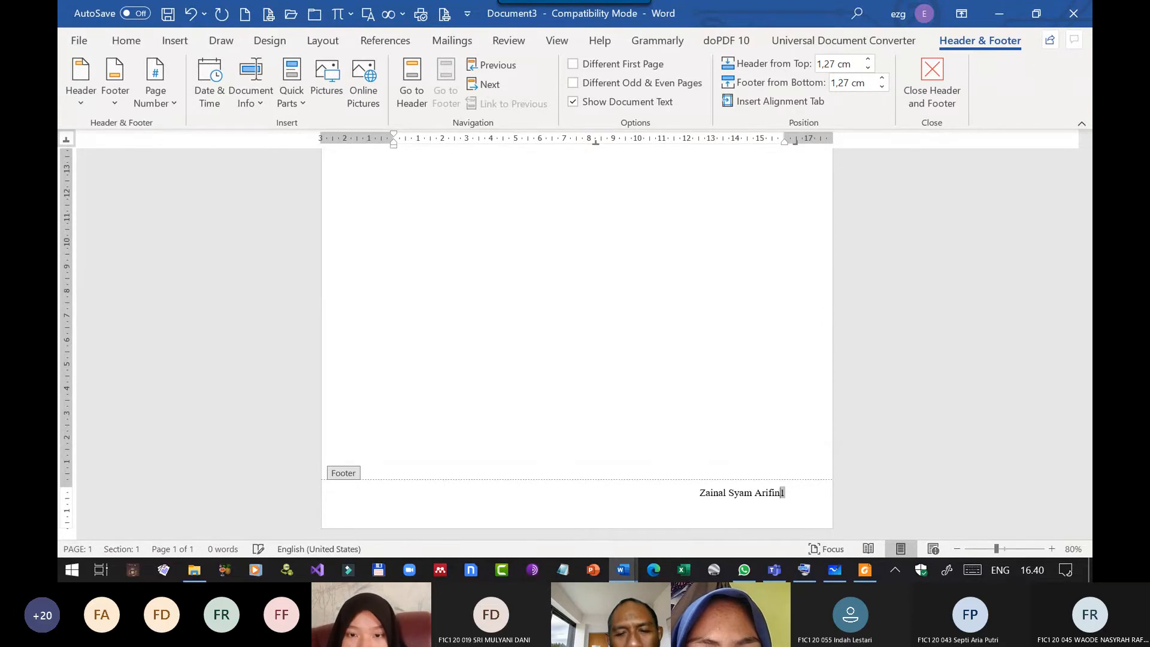
pyautogui.press('Tab')
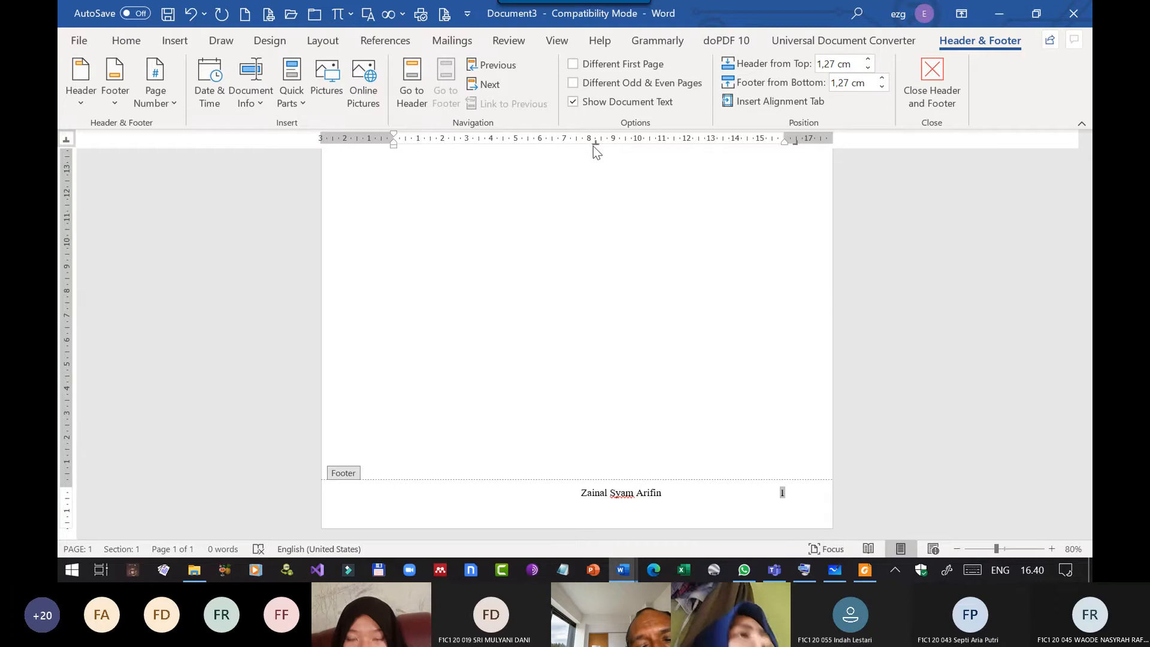
# Leave the Document3 footer after checking its layout, then close Document3 and return to the Kelas A proposal.
pyautogui.click(941, 90)
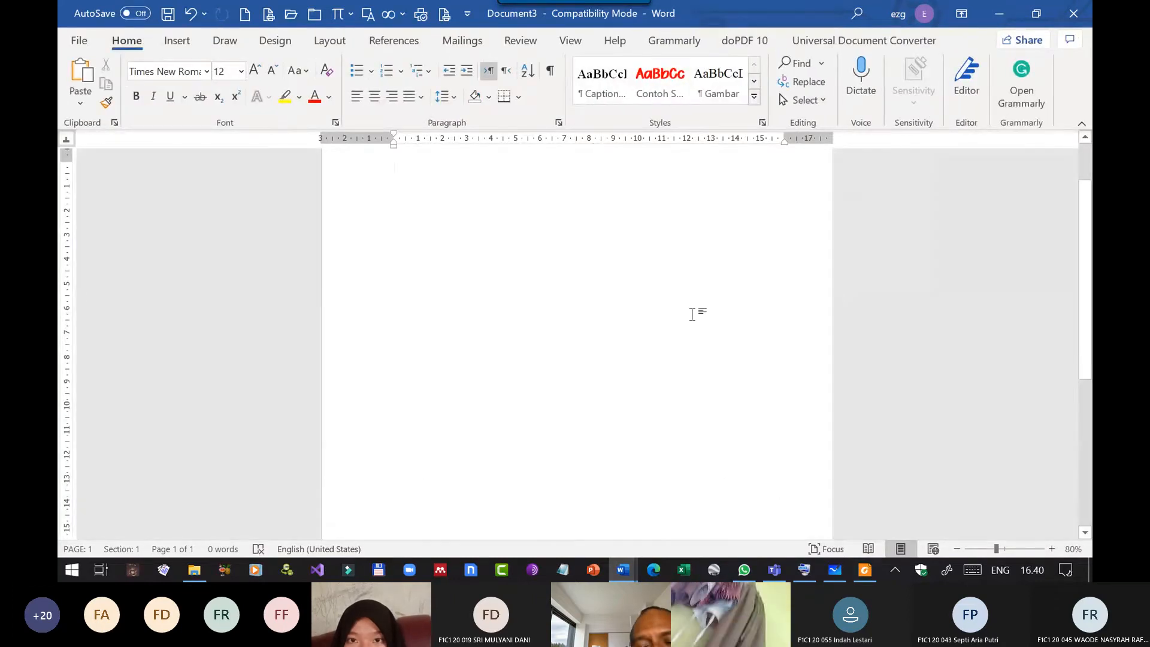
pyautogui.scroll(-8, 605, 385)
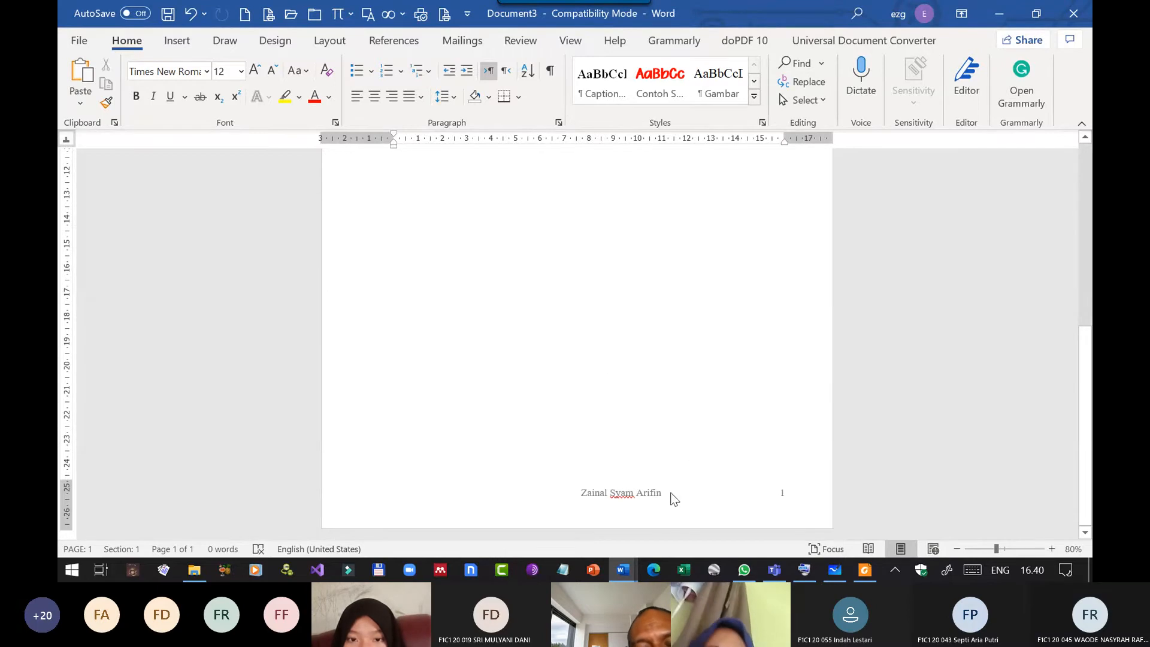
pyautogui.doubleClick(667, 492)
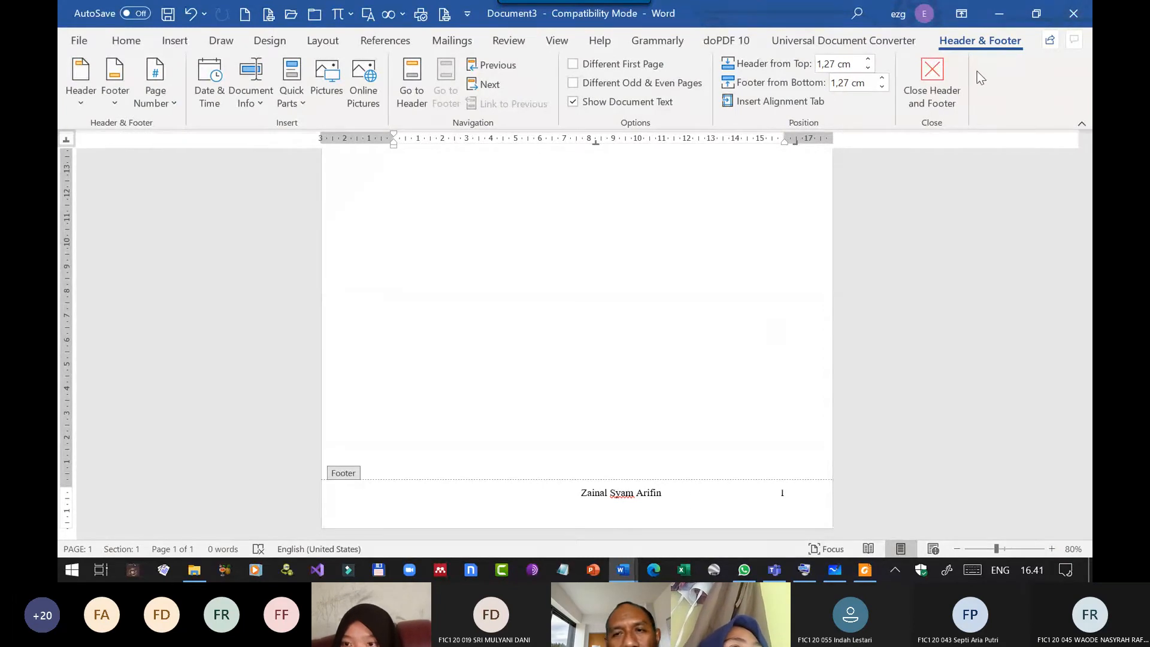
pyautogui.click(947, 88)
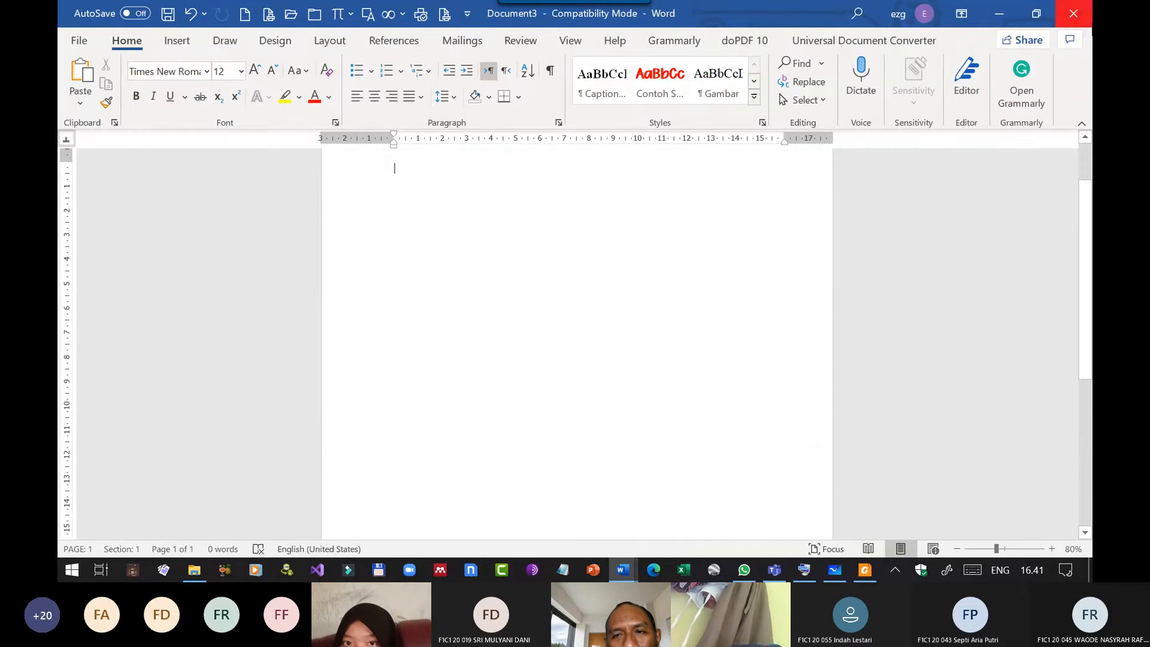
pyautogui.click(1073, 14)
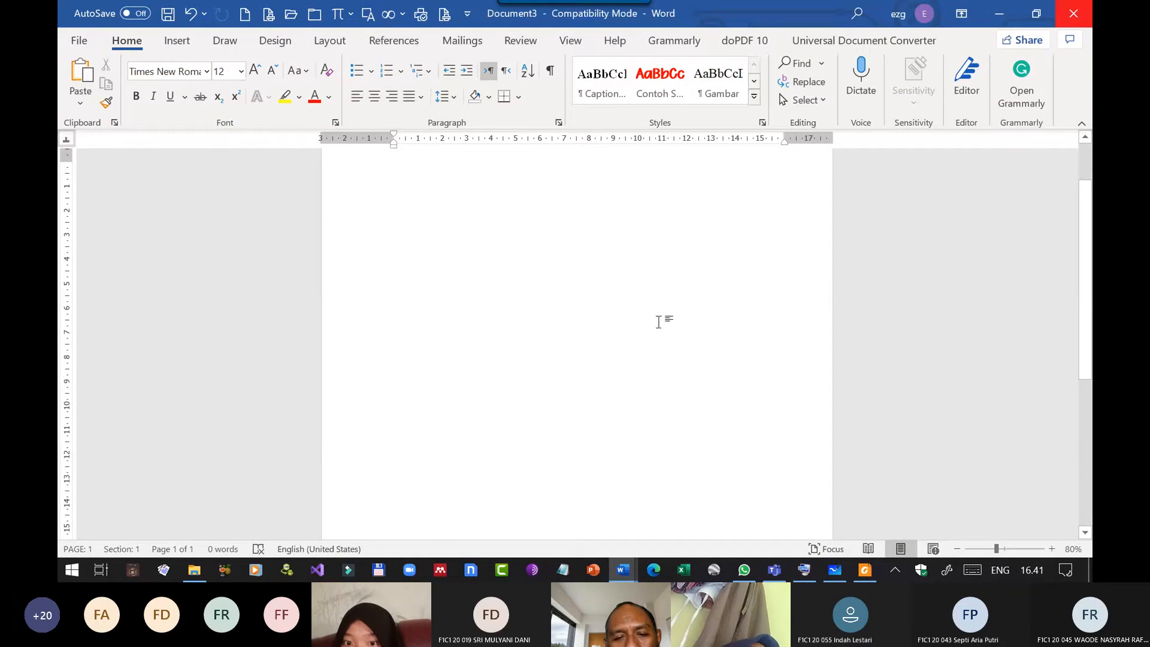
pyautogui.click(637, 377)
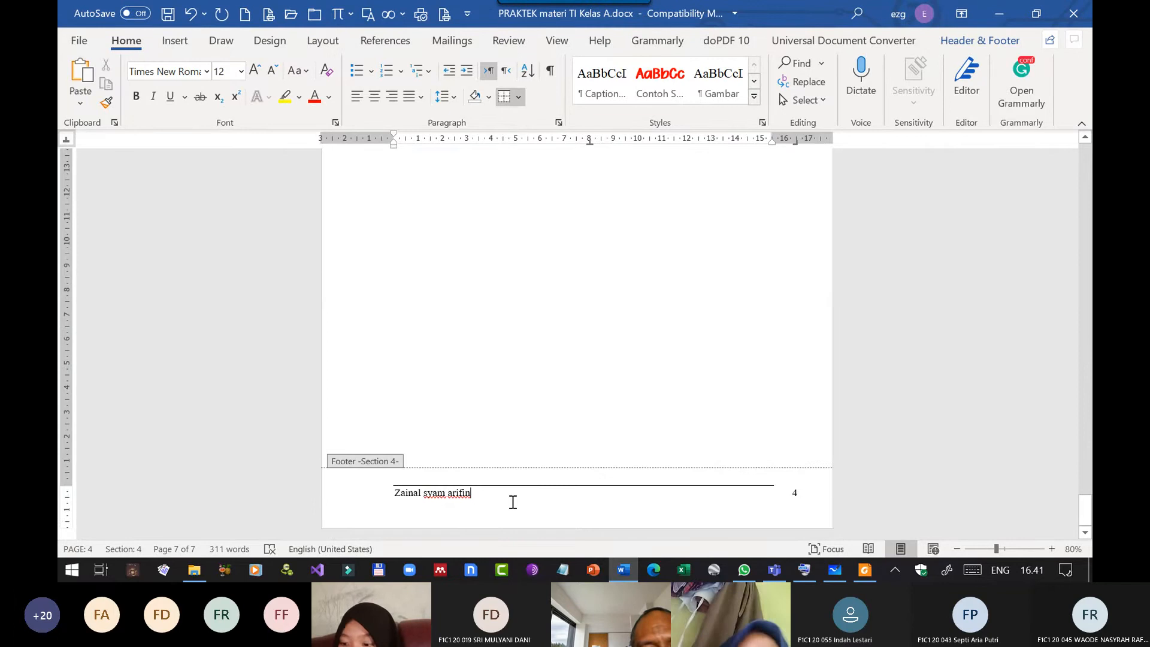
# Undo the Section 4 footer's top border, author name and right-hand page number placement, delete the trailing space, and leave the footer.
pyautogui.click(191, 18)
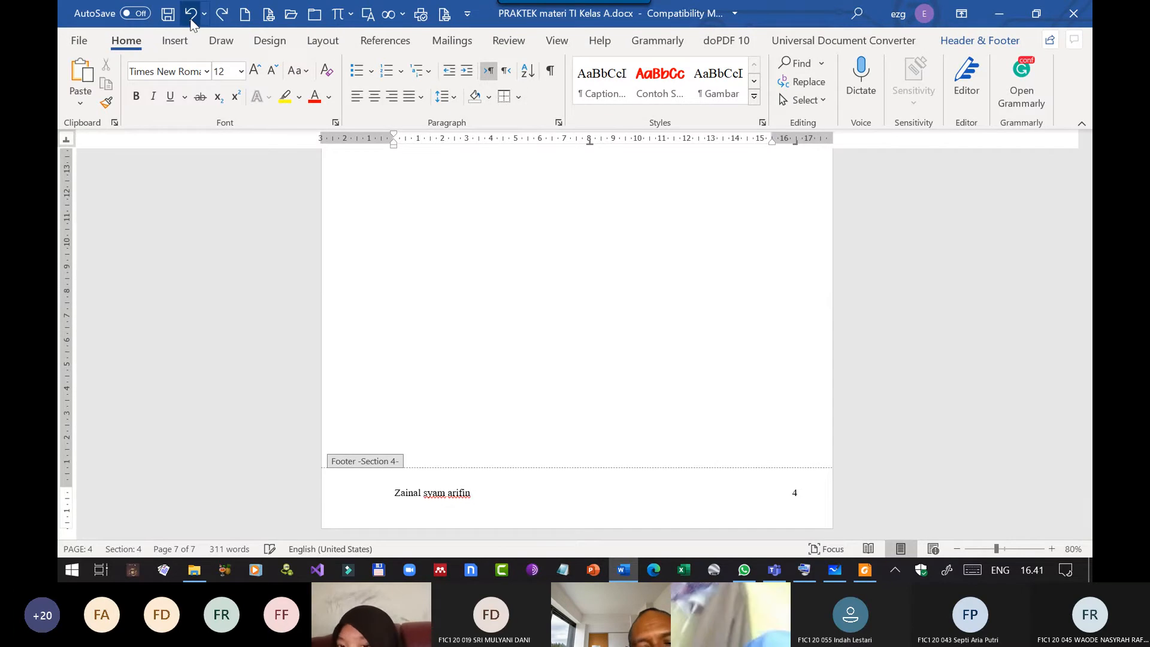
pyautogui.click(191, 15)
pyautogui.click(190, 15)
pyautogui.click(190, 16)
pyautogui.click(191, 16)
pyautogui.click(190, 15)
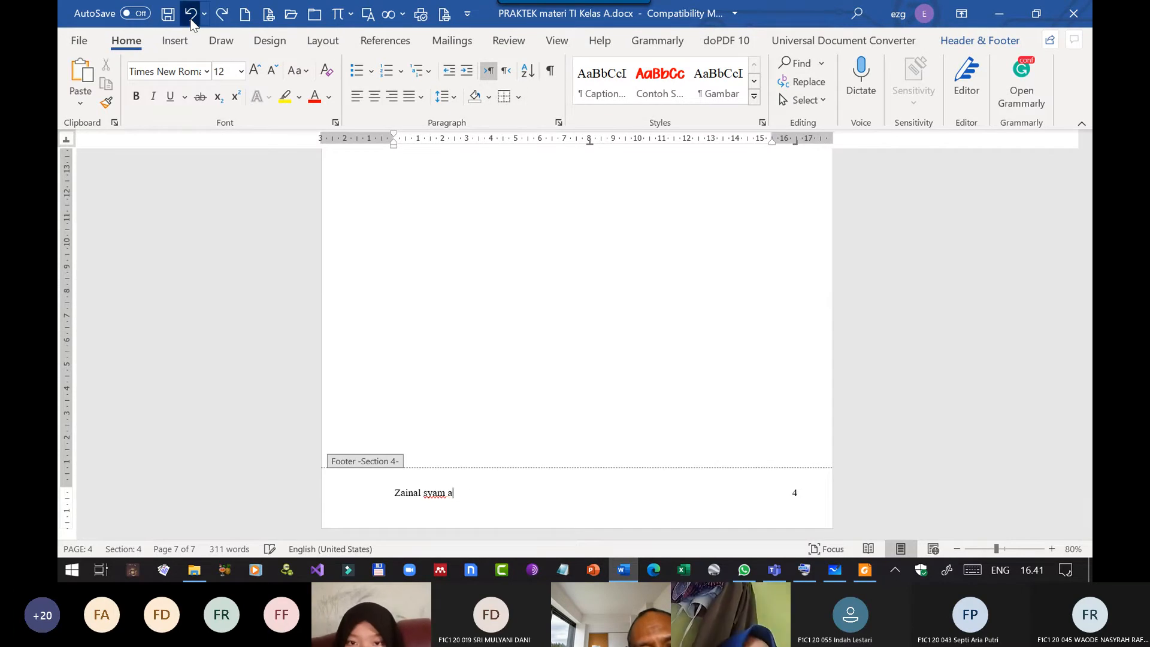
pyautogui.click(190, 16)
pyautogui.click(190, 15)
pyautogui.click(190, 15)
pyautogui.click(191, 16)
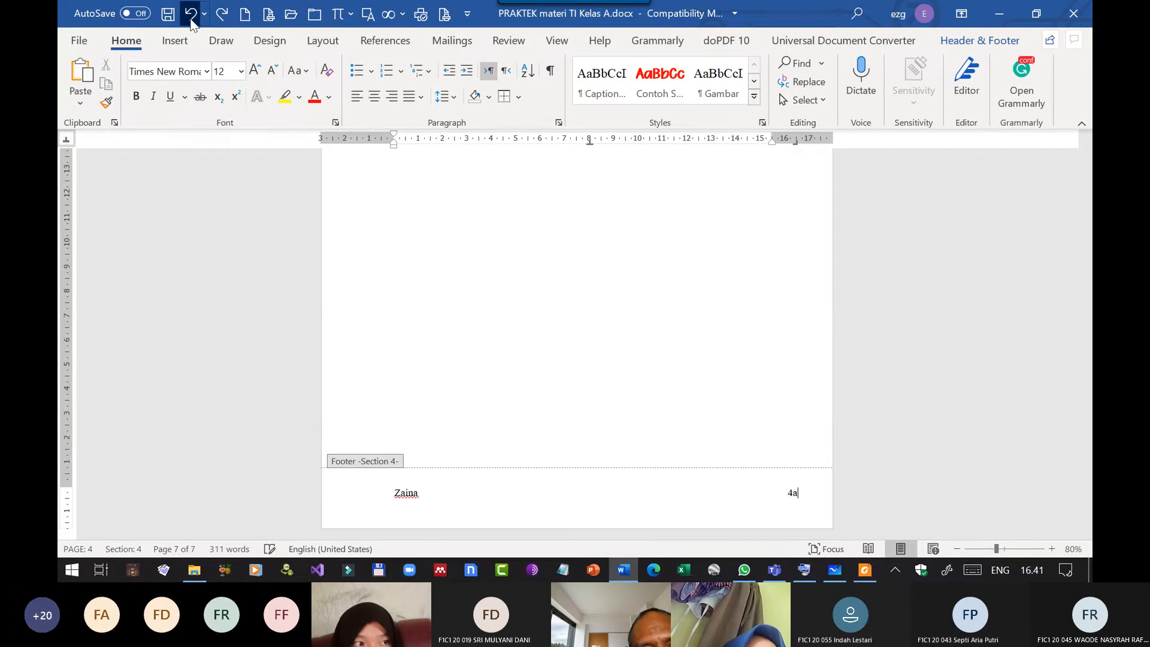
pyautogui.click(190, 15)
pyautogui.click(190, 16)
pyautogui.click(190, 16)
pyautogui.click(191, 16)
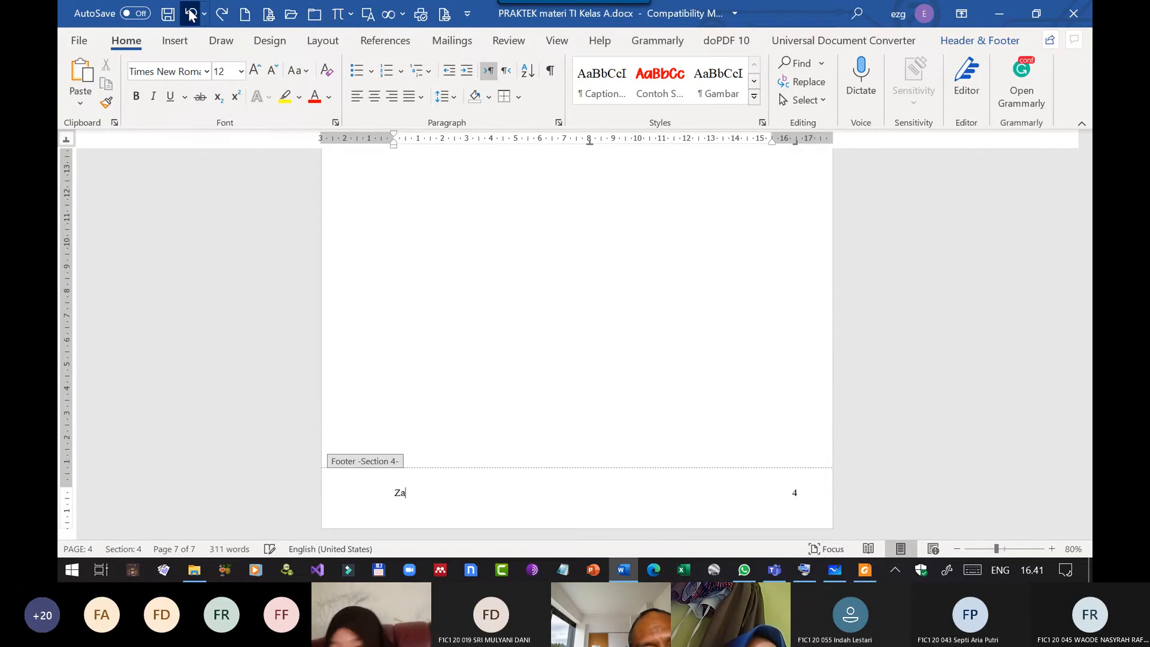
pyautogui.click(191, 15)
pyautogui.click(190, 15)
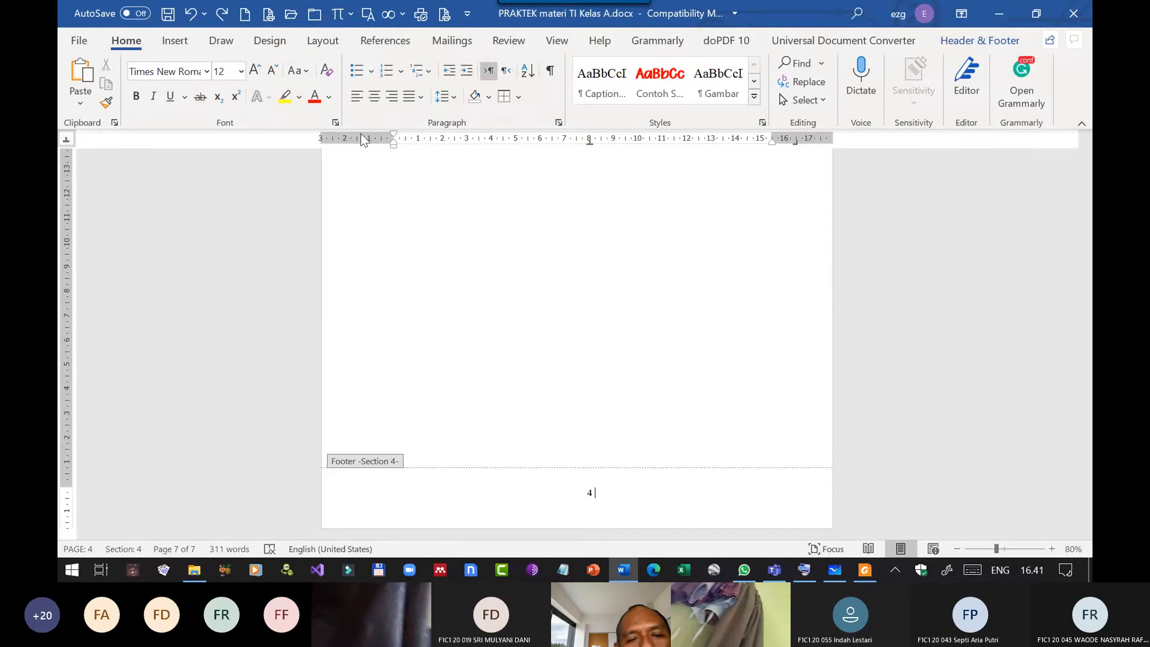
pyautogui.press('BackSpace')
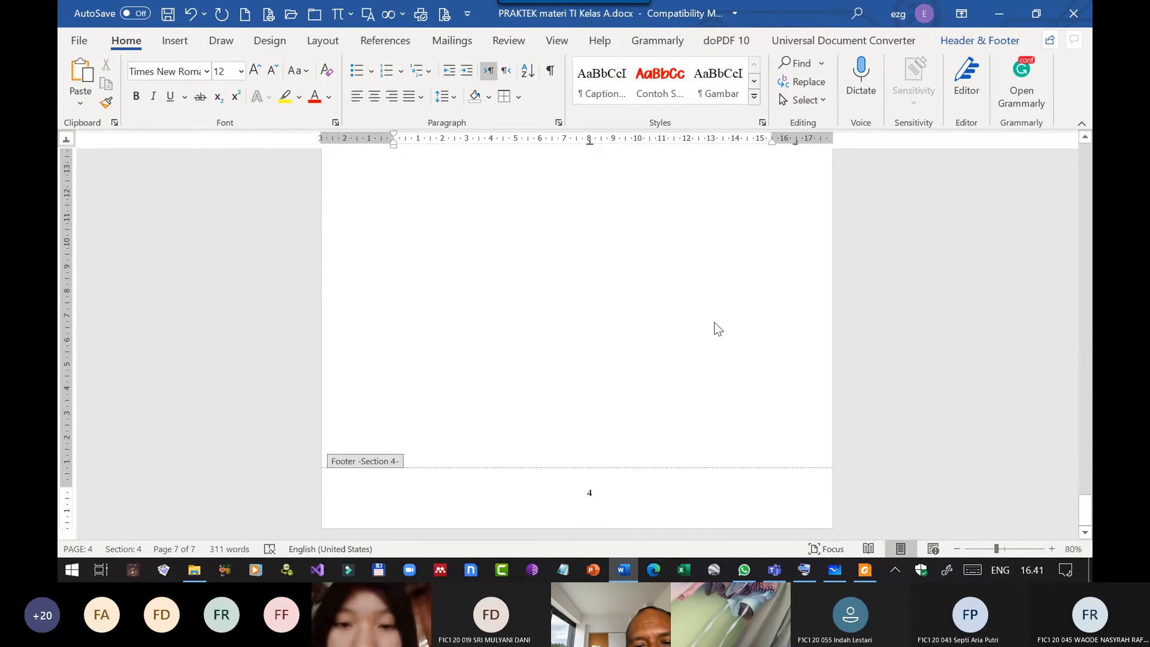
pyautogui.press('Escape')
pyautogui.scroll(3, 713, 318)
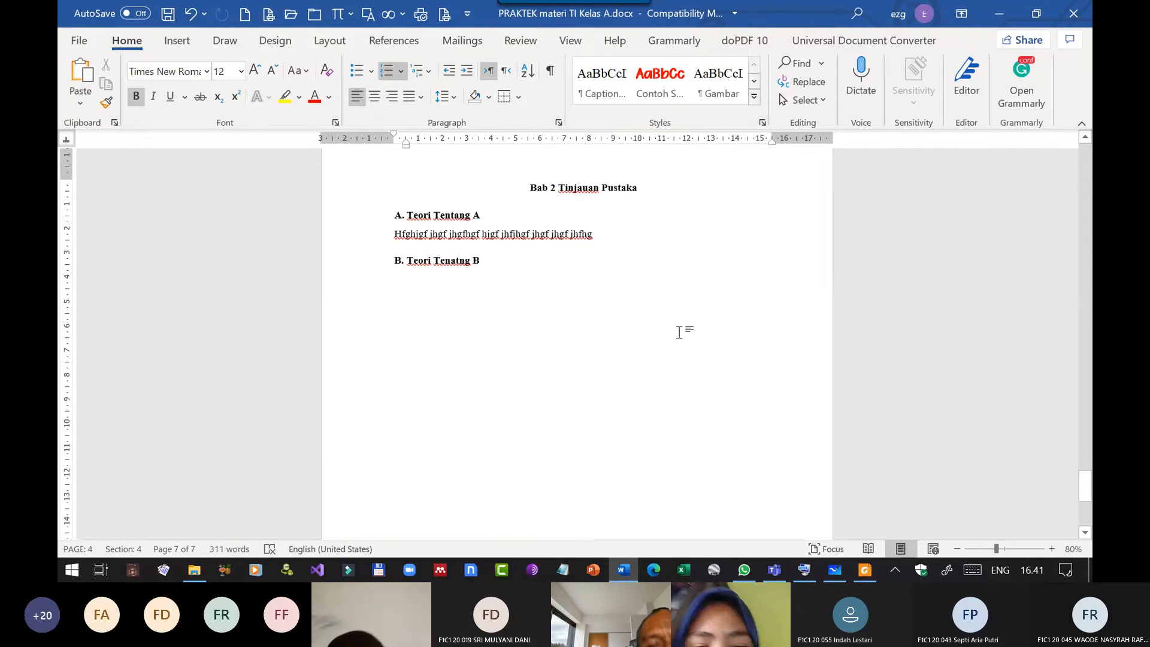
# Open the page border settings from the Proposal Penelitian cover page and apply them to This section - First page only.
pyautogui.click(525, 233)
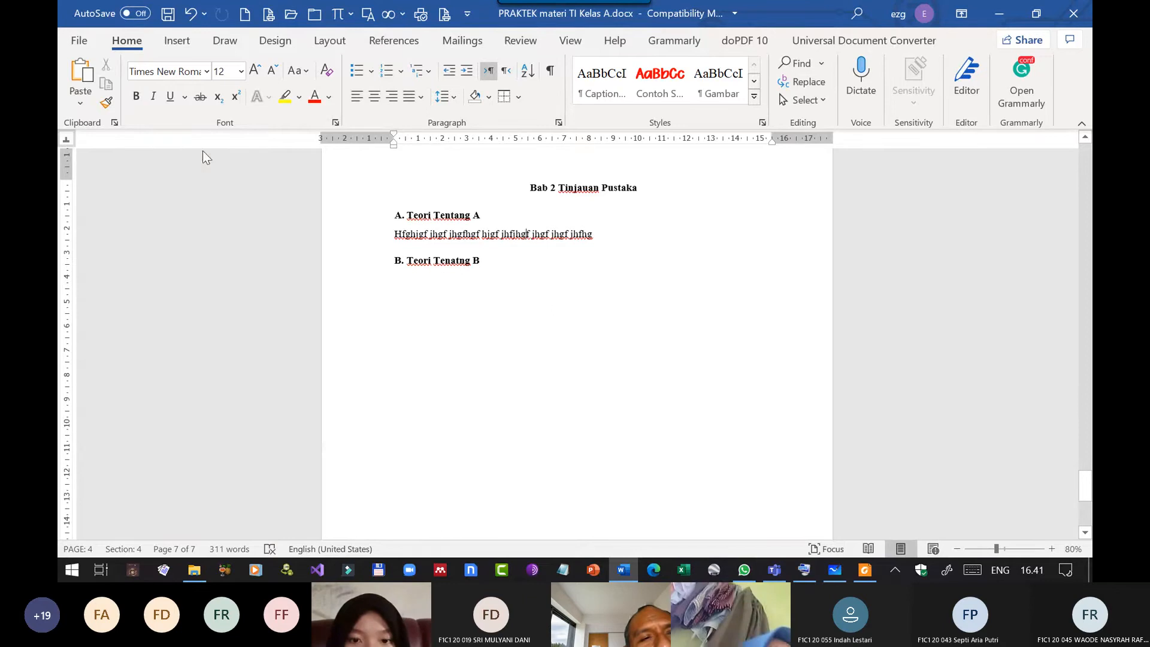
pyautogui.click(278, 45)
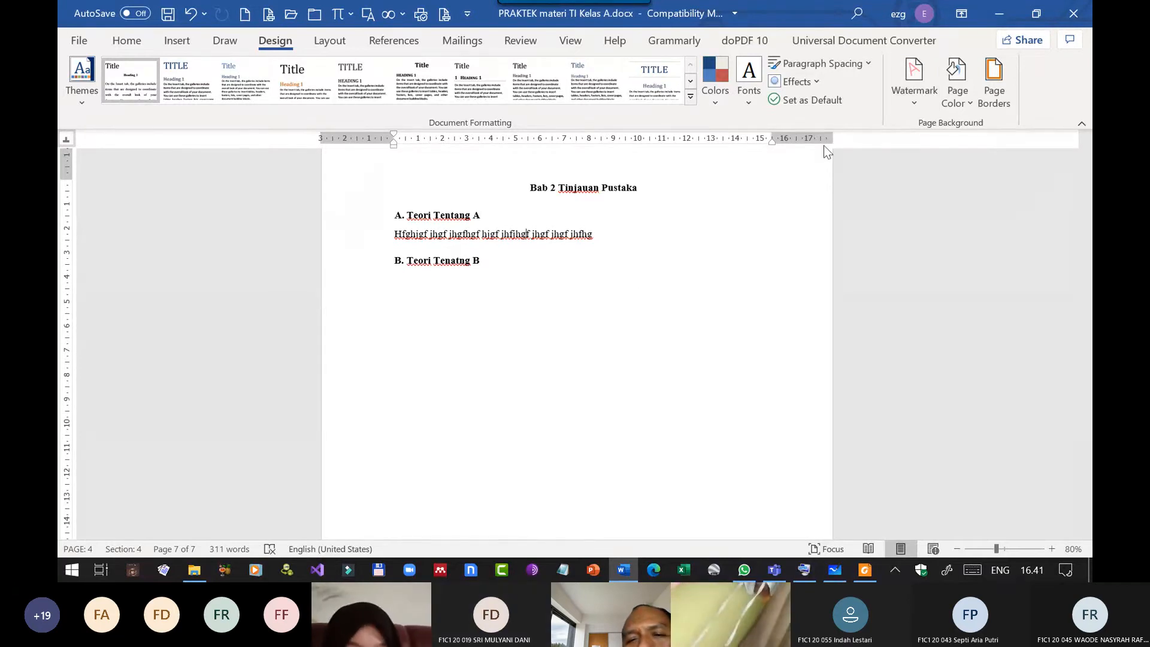
pyautogui.scroll(8, 726, 173)
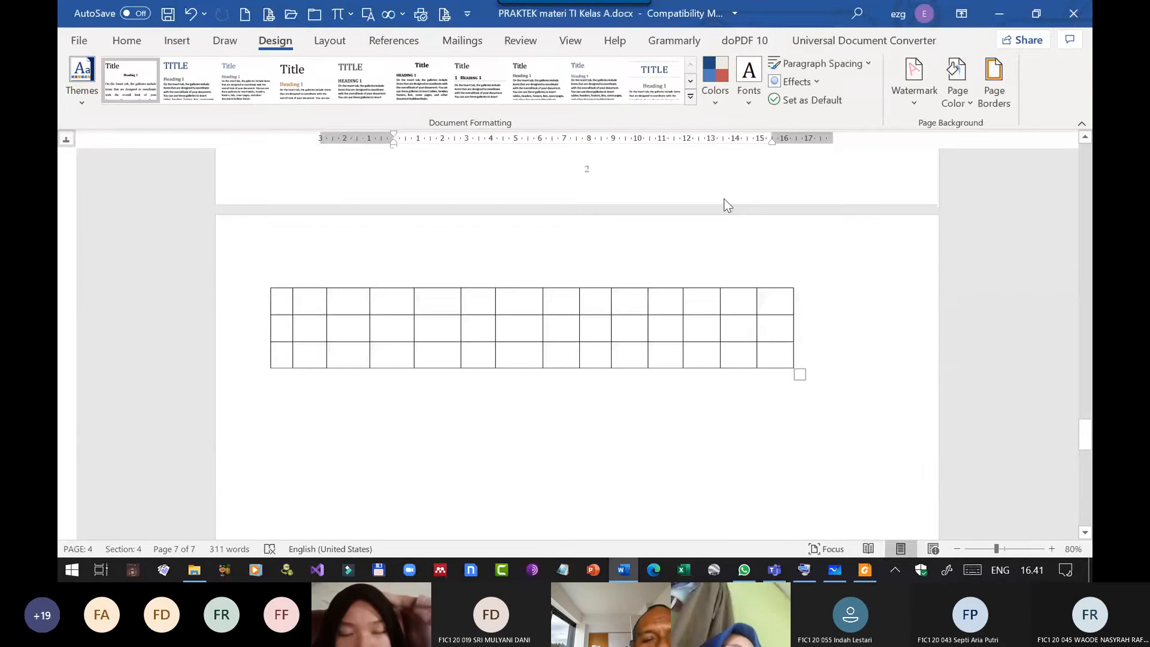
pyautogui.scroll(20, 722, 197)
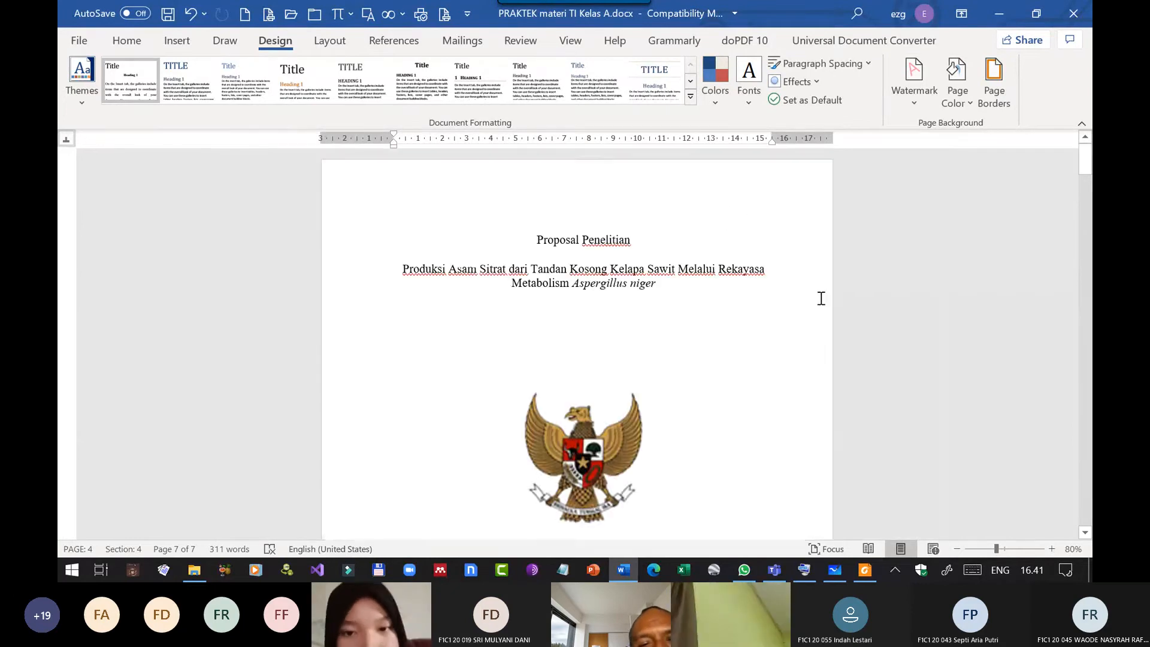
pyautogui.click(672, 244)
pyautogui.scroll(-8, 672, 290)
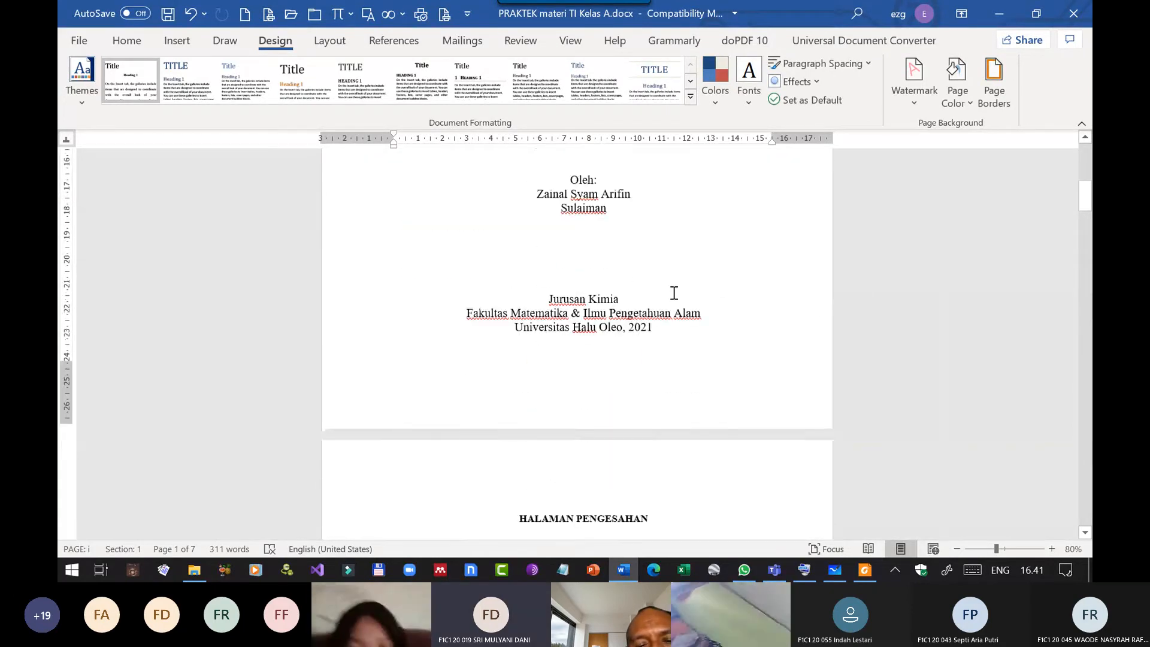
pyautogui.scroll(6, 674, 293)
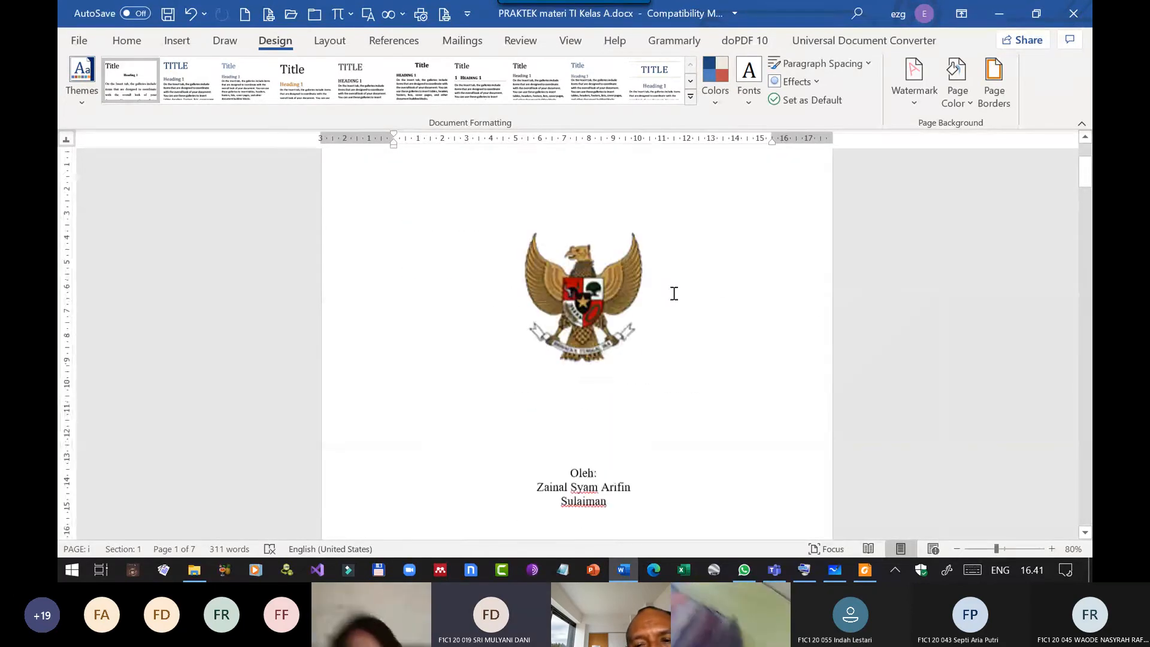
pyautogui.click(993, 91)
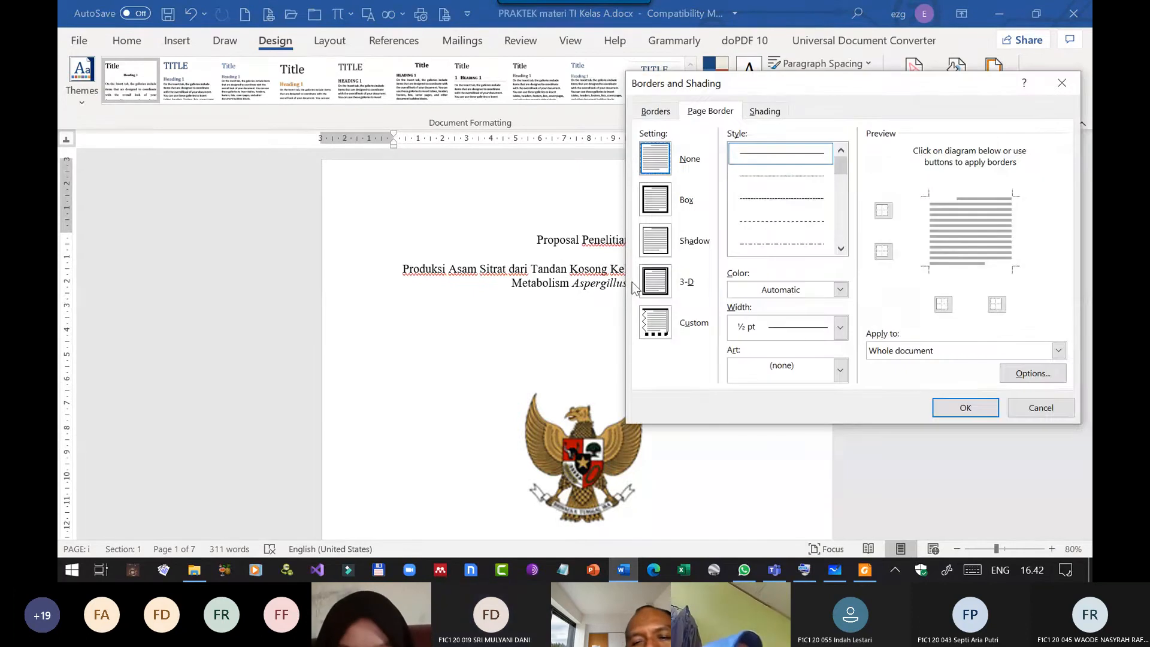
pyautogui.click(1058, 351)
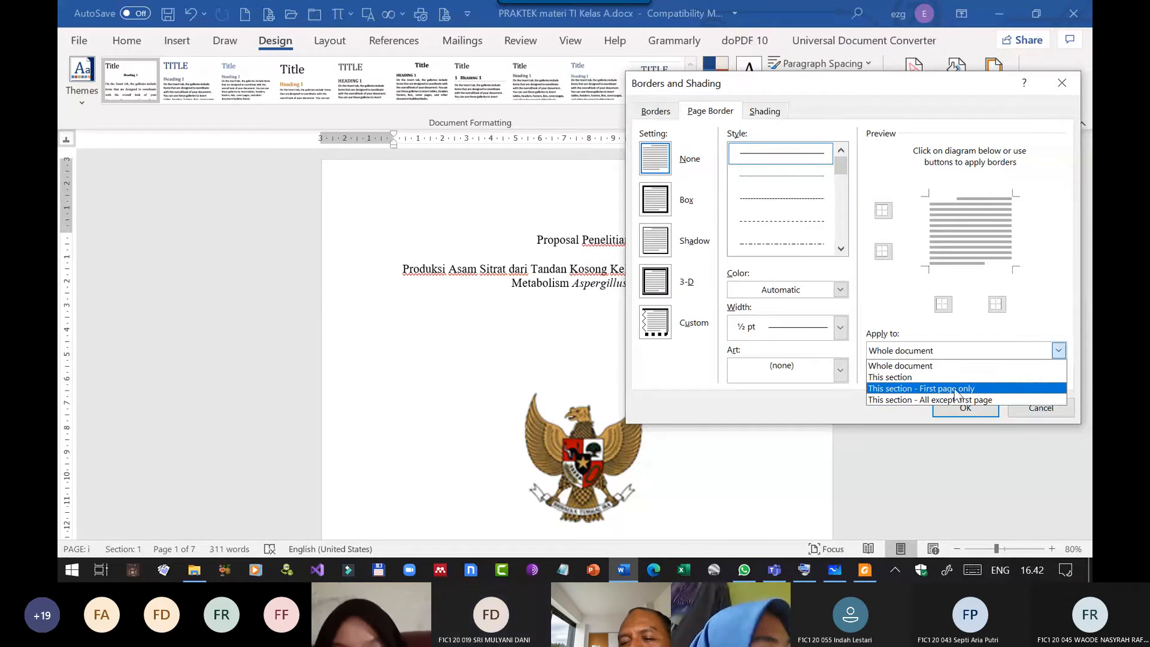
pyautogui.click(956, 389)
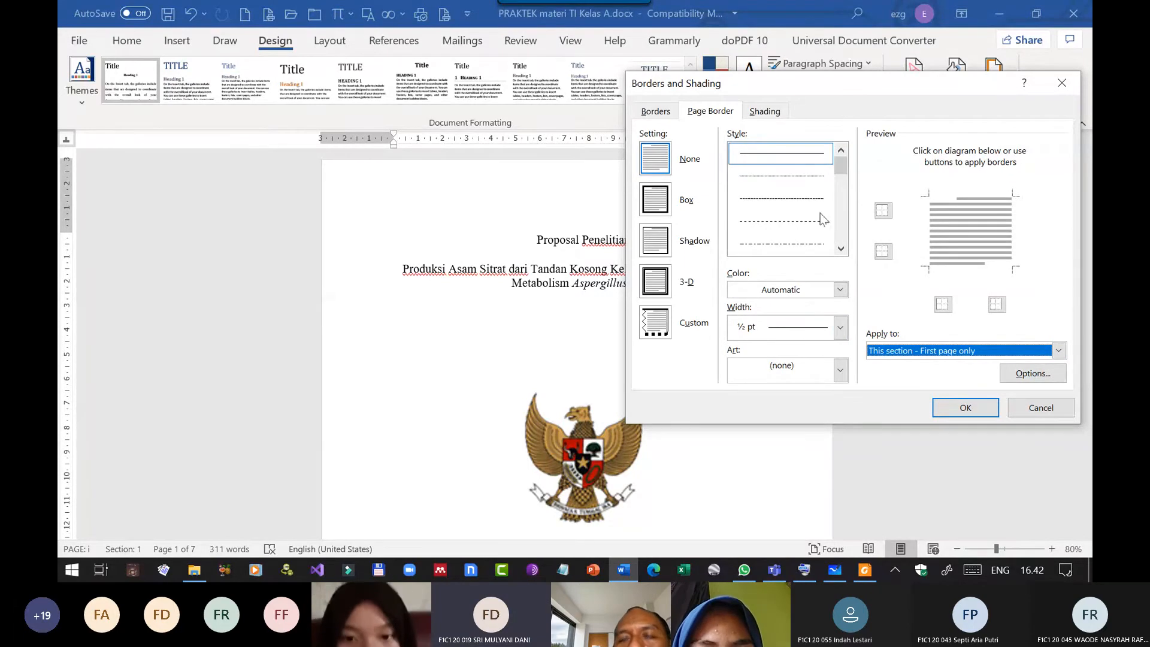
# Choose the black-and-white leafy scroll pattern as the art for the cover's page border.
pyautogui.click(839, 370)
pyautogui.scroll(-10, 809, 443)
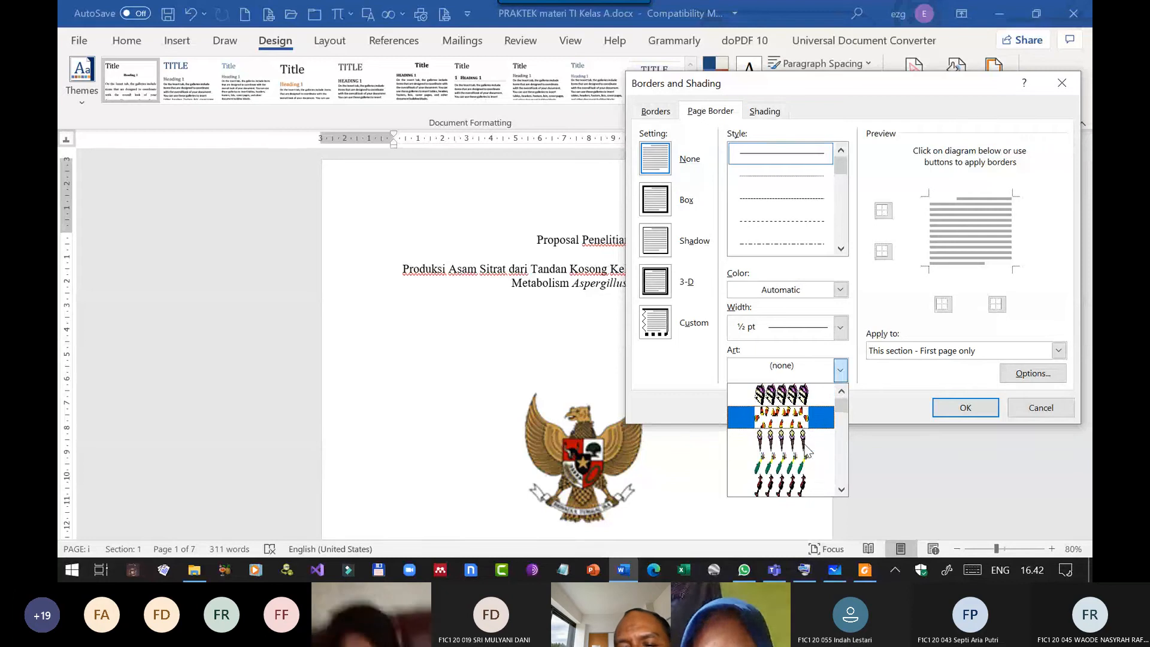
pyautogui.scroll(-8, 808, 443)
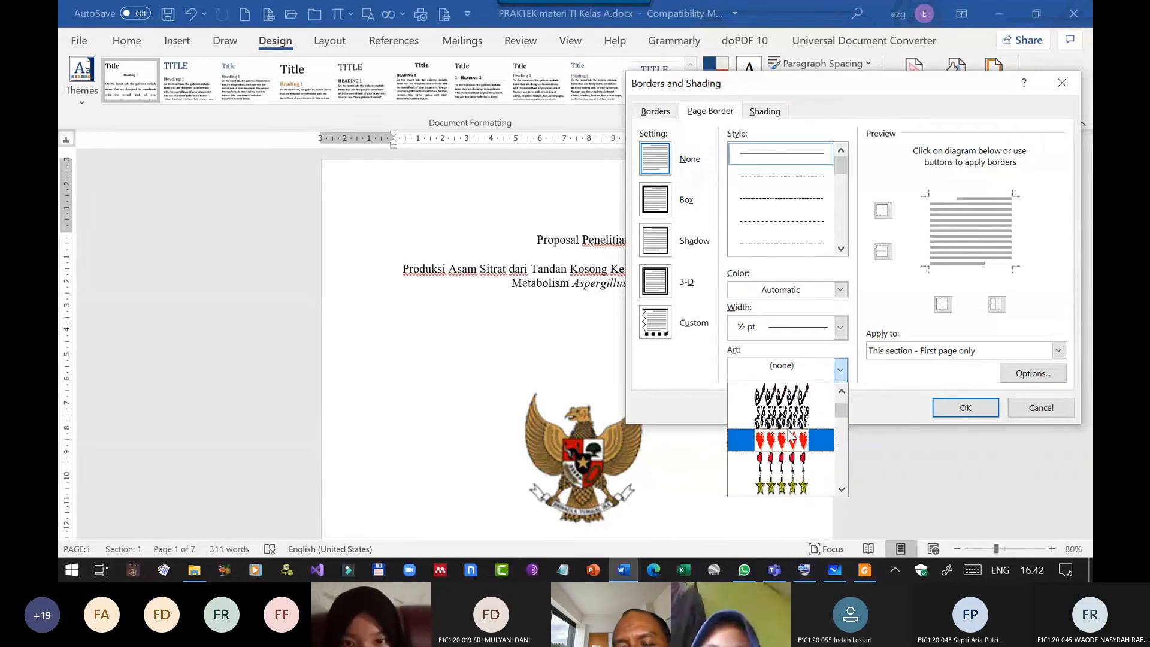
pyautogui.click(781, 421)
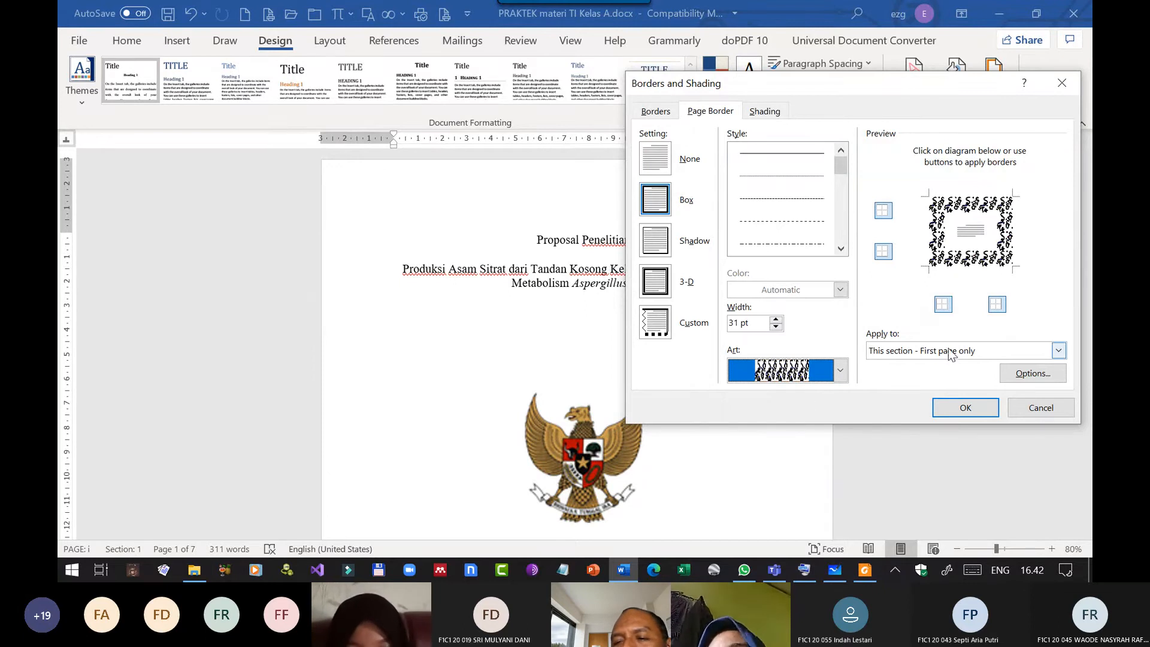
# Reduce the leafy page border's width to 13 pt, apply it, and check the border around the cover page.
pyautogui.click(776, 326)
pyautogui.click(776, 326)
pyautogui.click(776, 327)
pyautogui.click(776, 327)
pyautogui.click(776, 326)
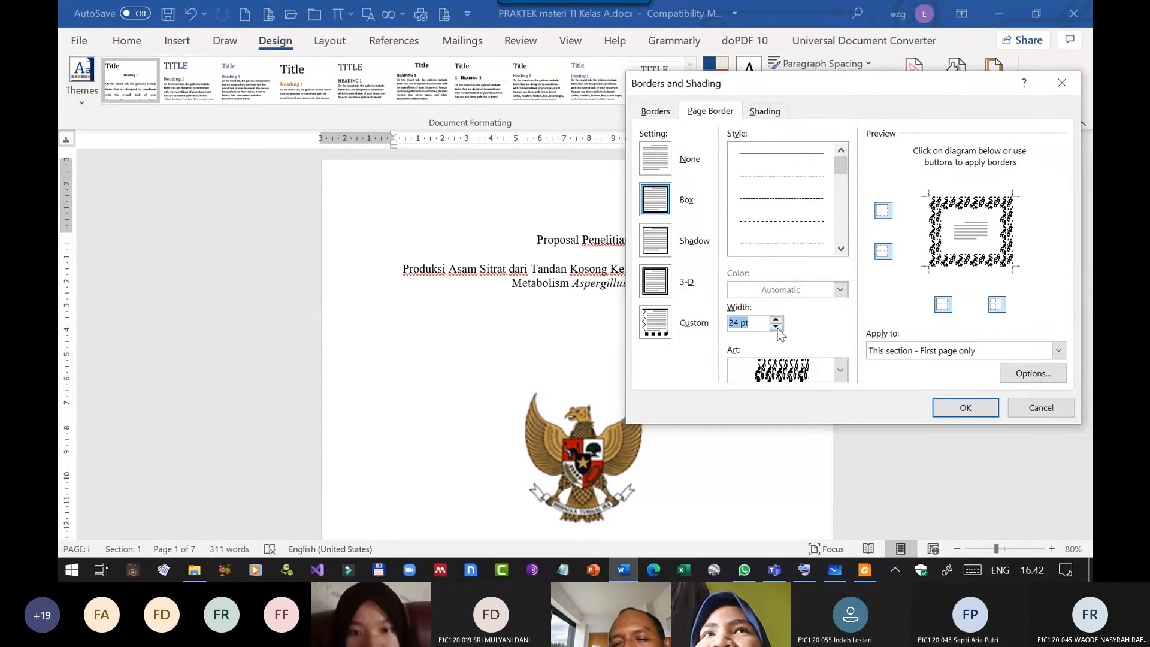
pyautogui.click(776, 326)
pyautogui.click(776, 326)
pyautogui.click(776, 326)
pyautogui.click(776, 327)
pyautogui.click(776, 327)
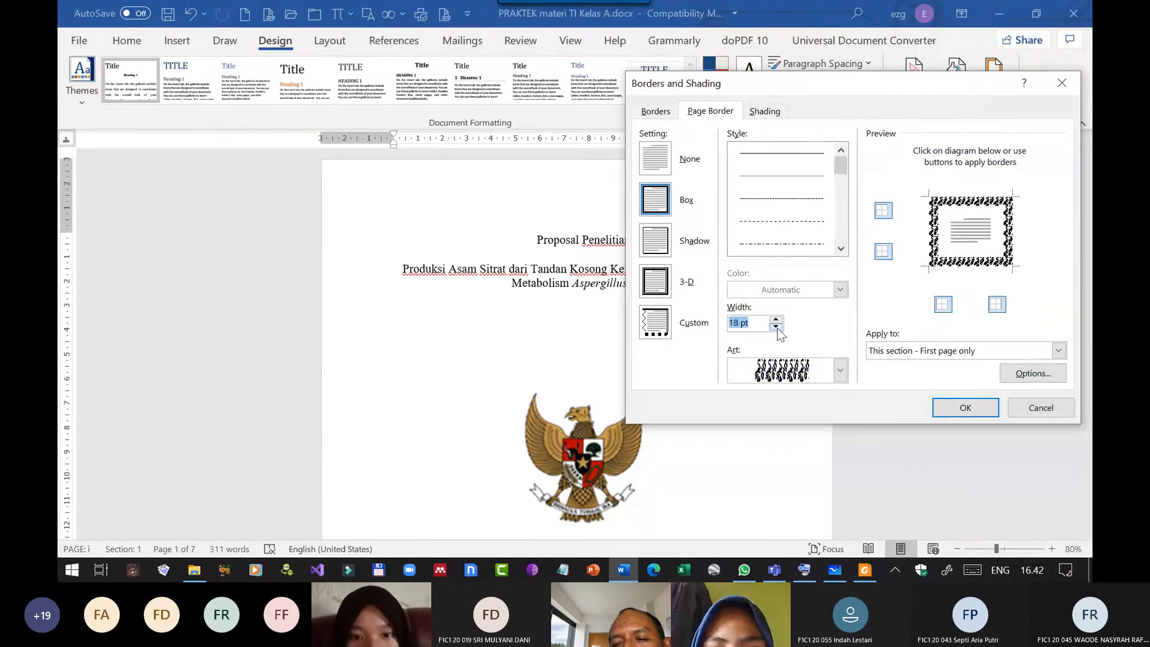
pyautogui.click(776, 327)
pyautogui.click(776, 327)
pyautogui.click(776, 326)
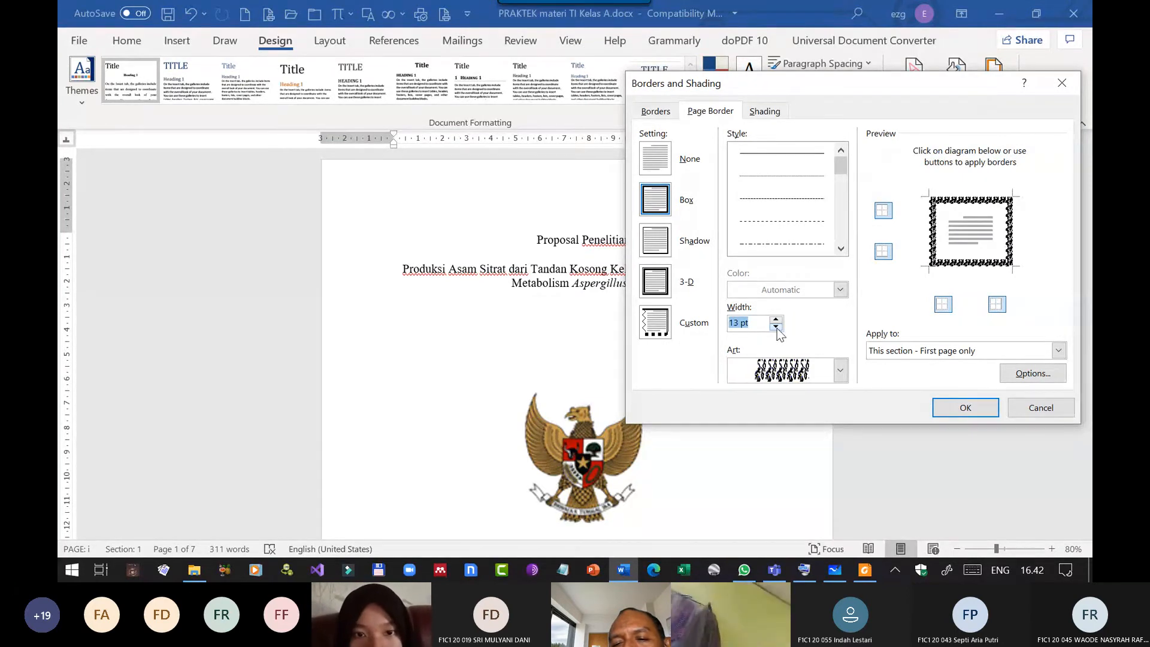
pyautogui.click(952, 404)
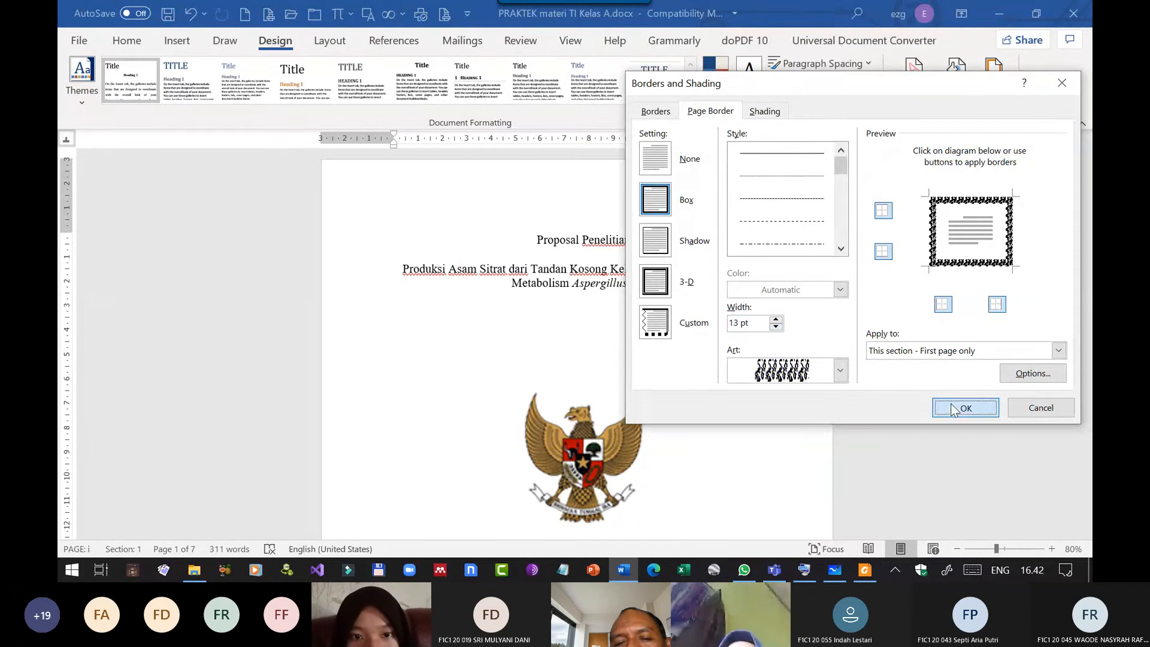
pyautogui.scroll(-10, 827, 342)
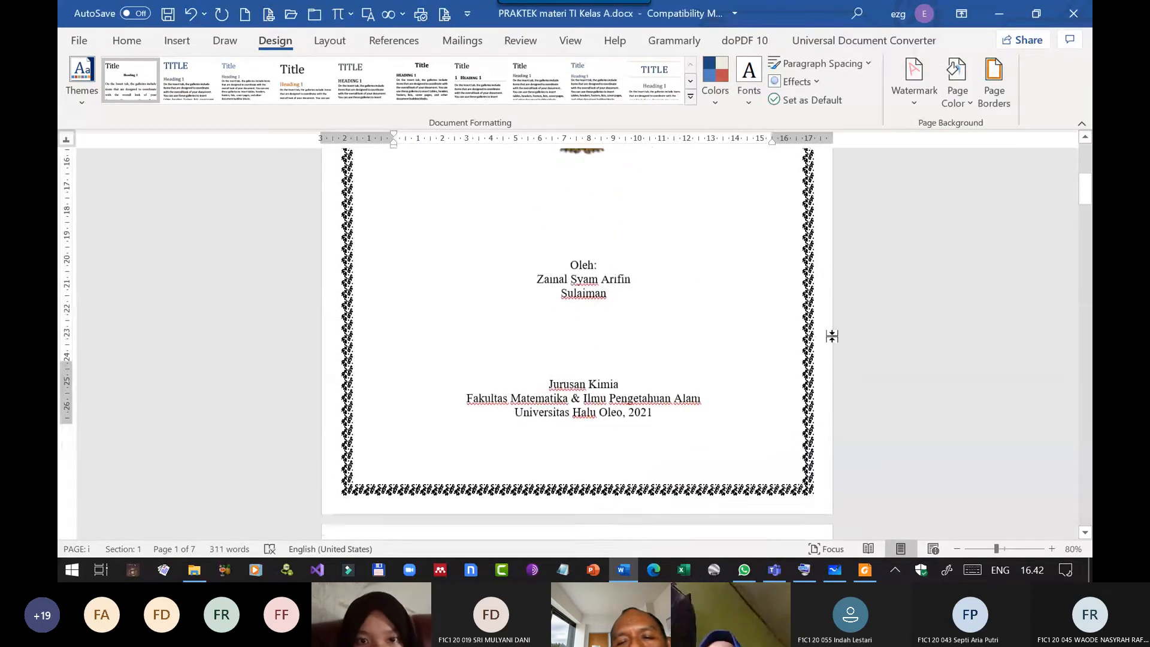
pyautogui.scroll(-2, 831, 337)
pyautogui.scroll(10, 830, 324)
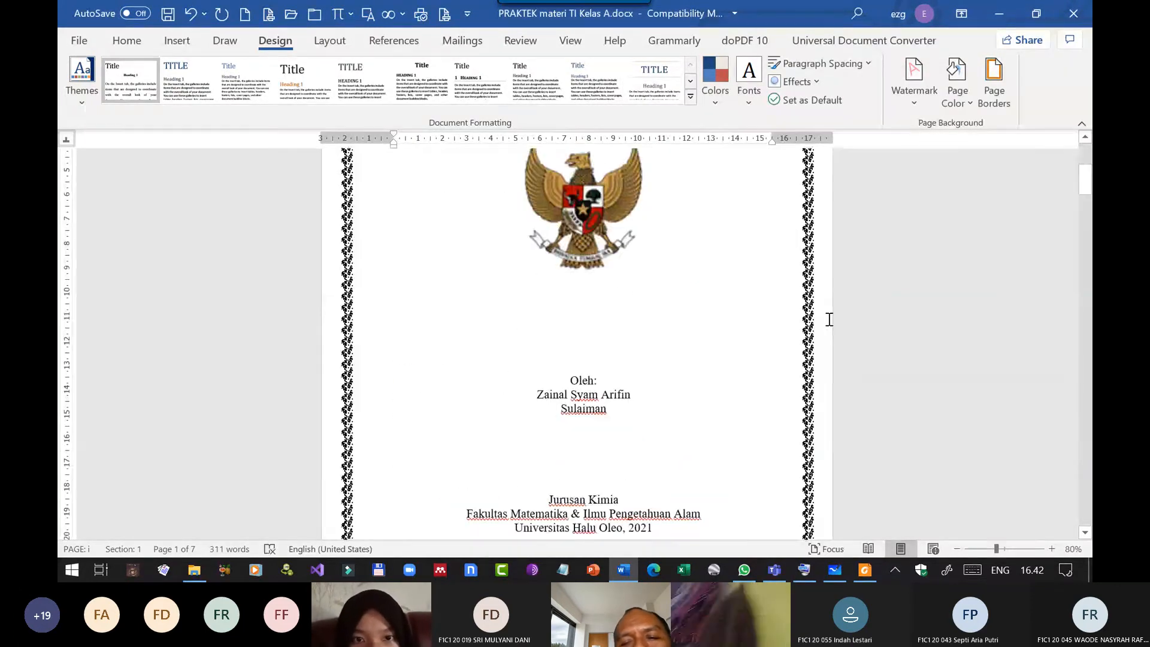
pyautogui.scroll(1, 830, 319)
pyautogui.scroll(-8, 796, 326)
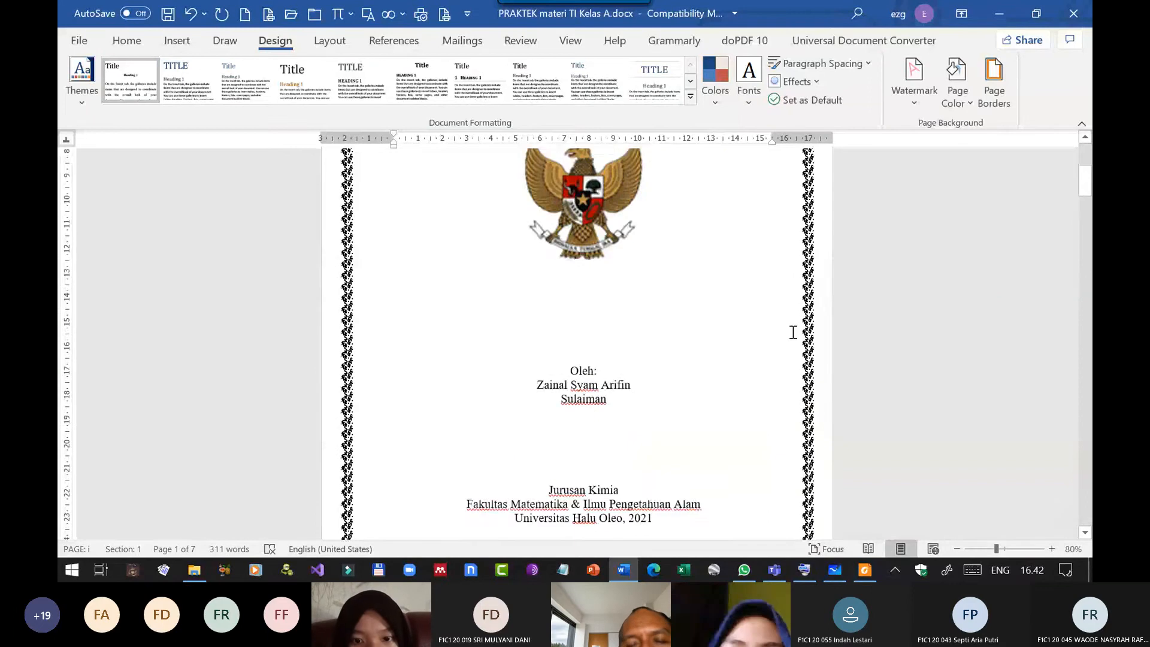
# Reopen the page border settings and replace the art with the black band of white flowers.
pyautogui.click(1001, 92)
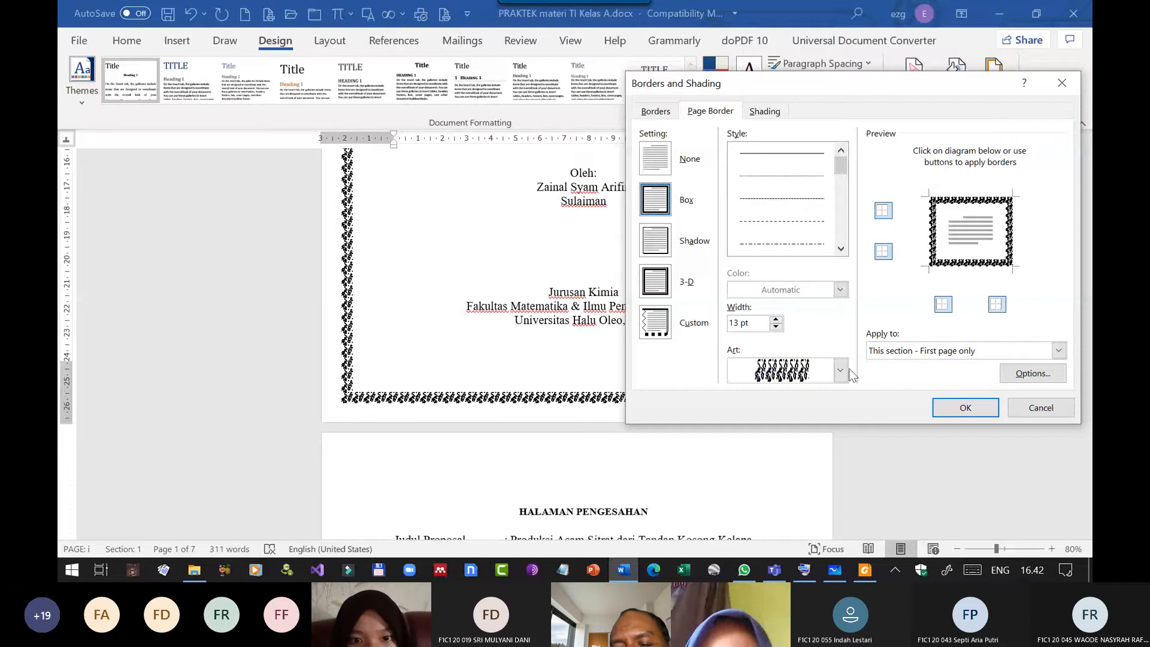
pyautogui.click(840, 370)
pyautogui.scroll(-2, 829, 409)
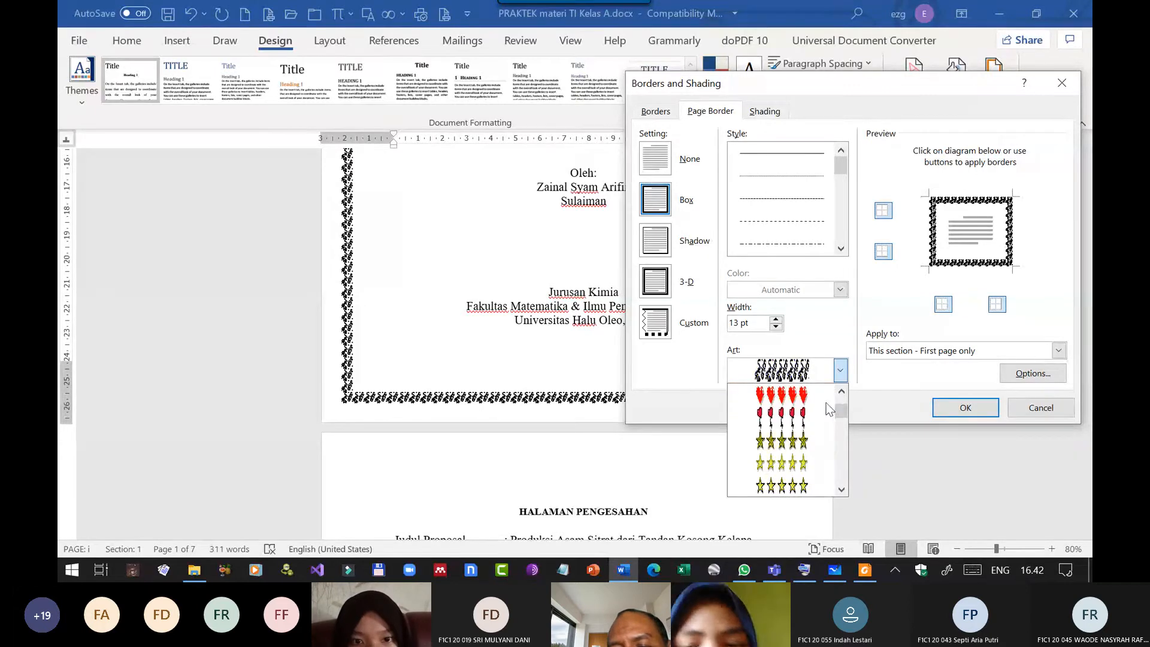
pyautogui.scroll(-3, 827, 409)
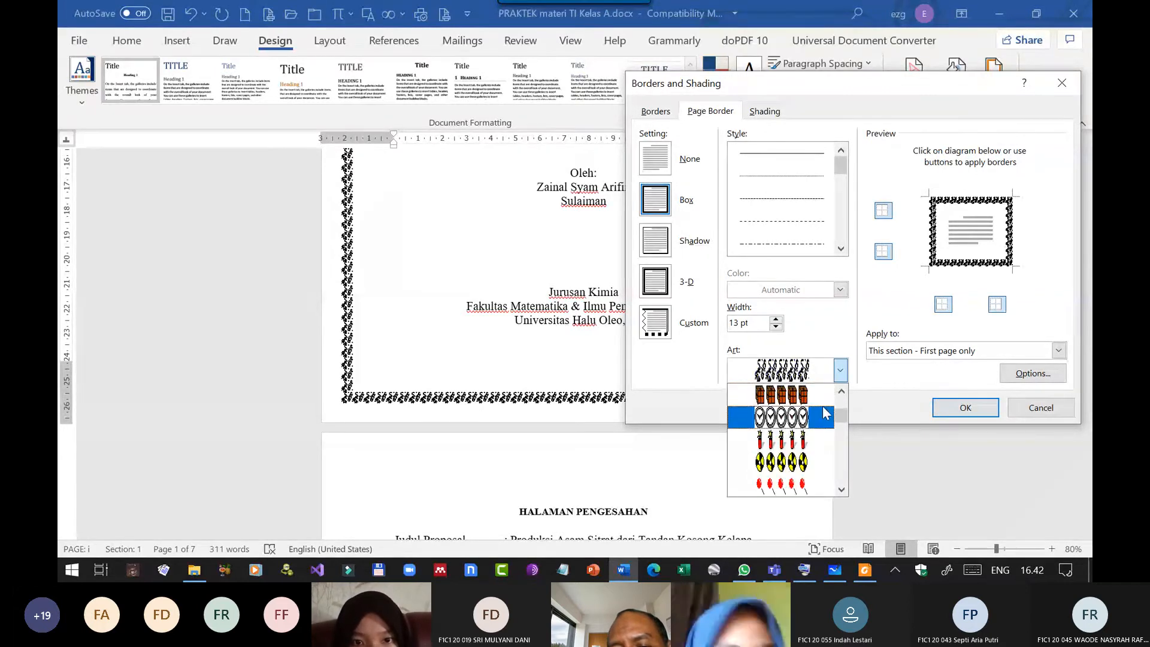
pyautogui.scroll(-5, 826, 409)
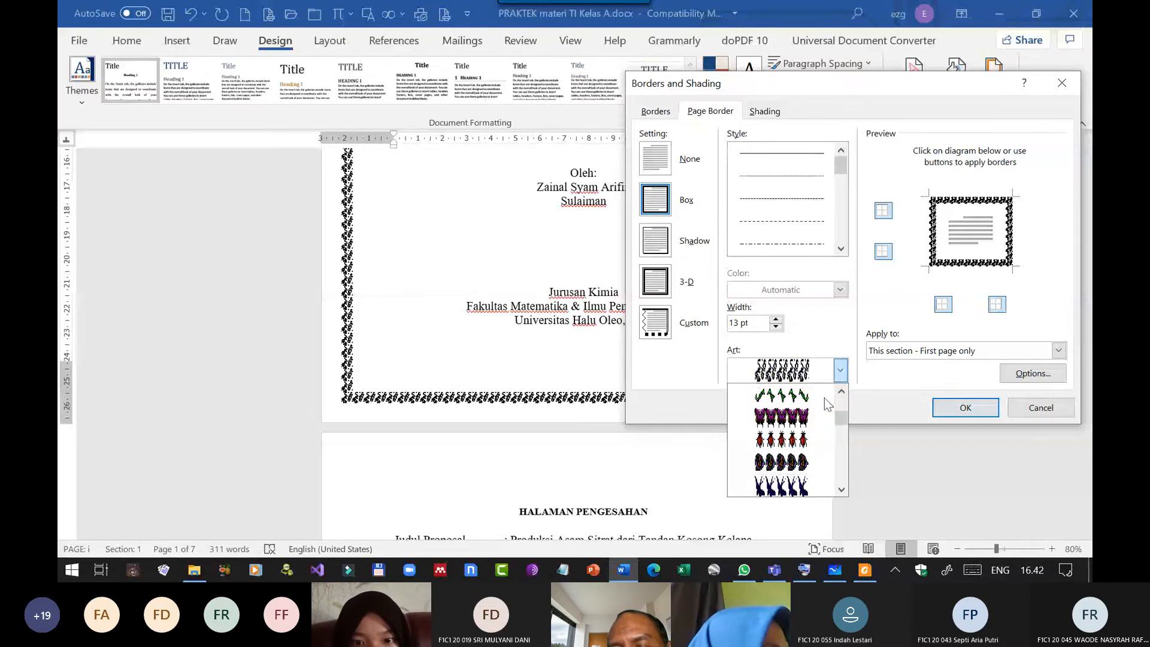
pyautogui.scroll(1, 824, 408)
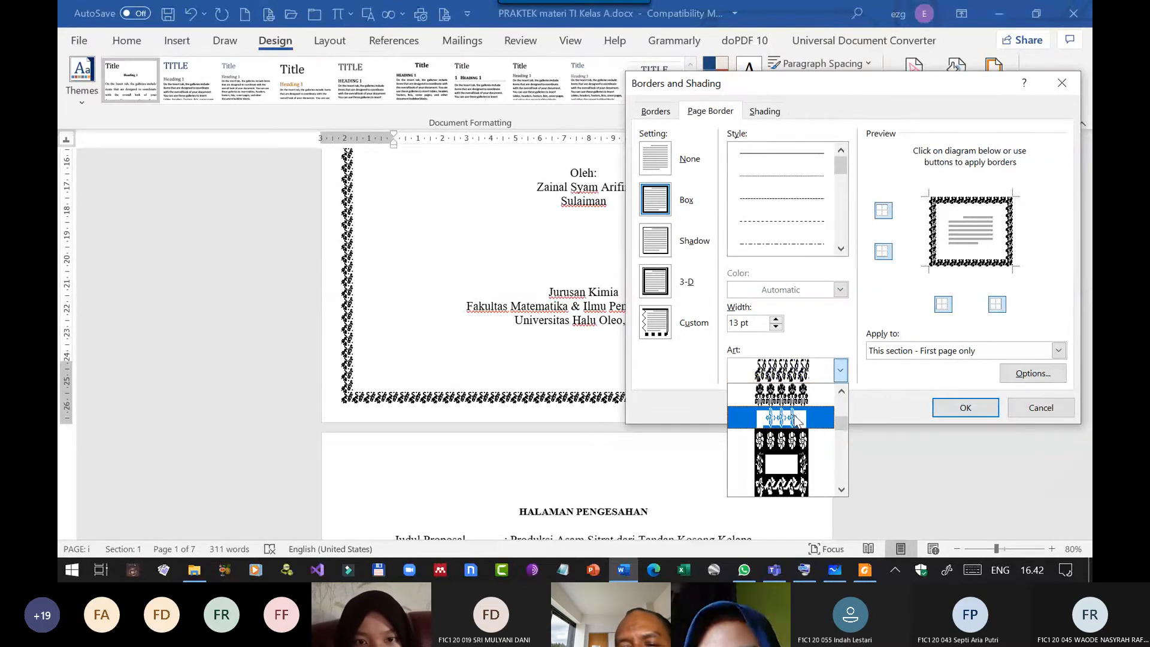
pyautogui.click(785, 416)
# Set the flower border's width to 27 pt, apply it, and check how it frames the cover page.
pyautogui.click(776, 319)
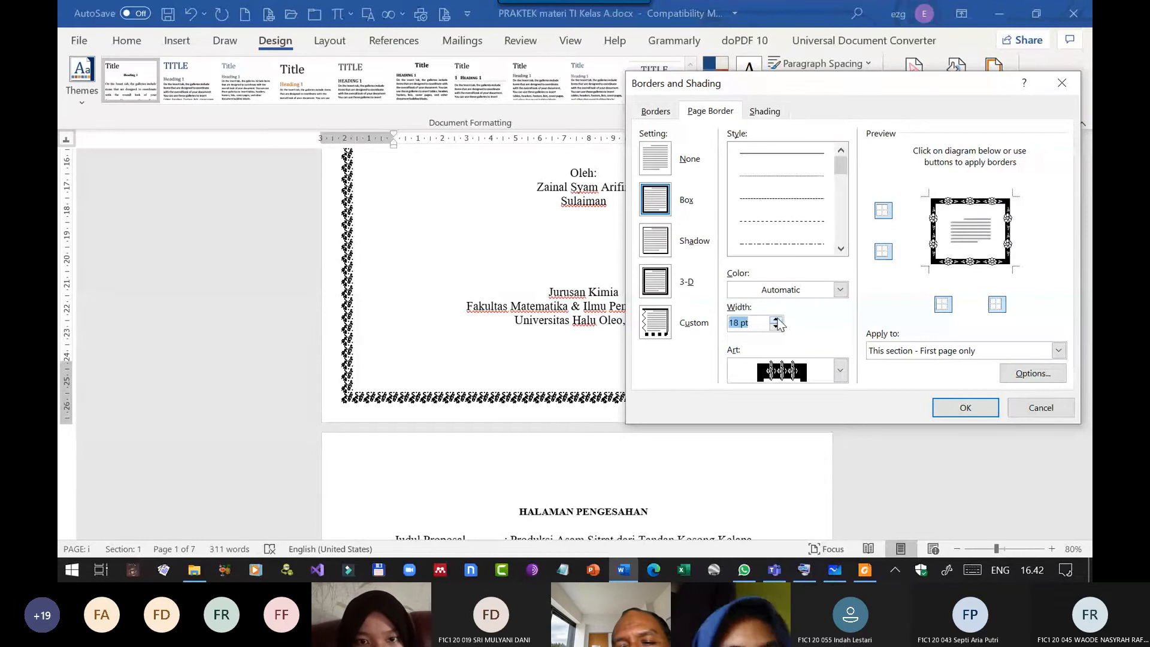
pyautogui.click(776, 319)
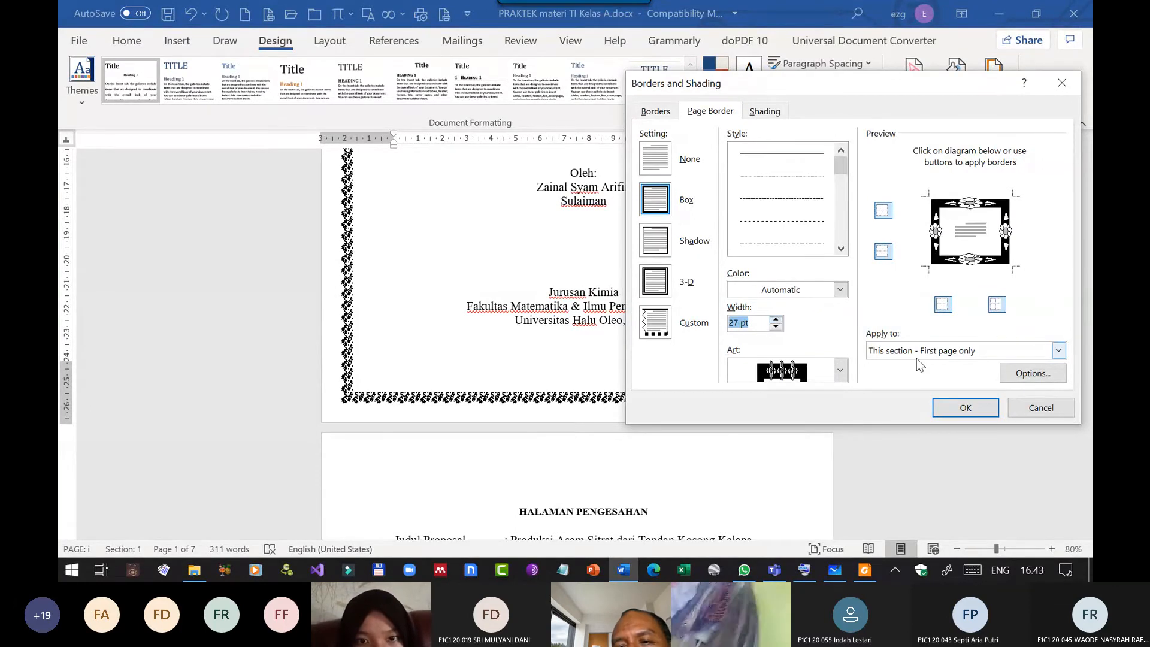
pyautogui.click(952, 408)
pyautogui.scroll(5, 946, 403)
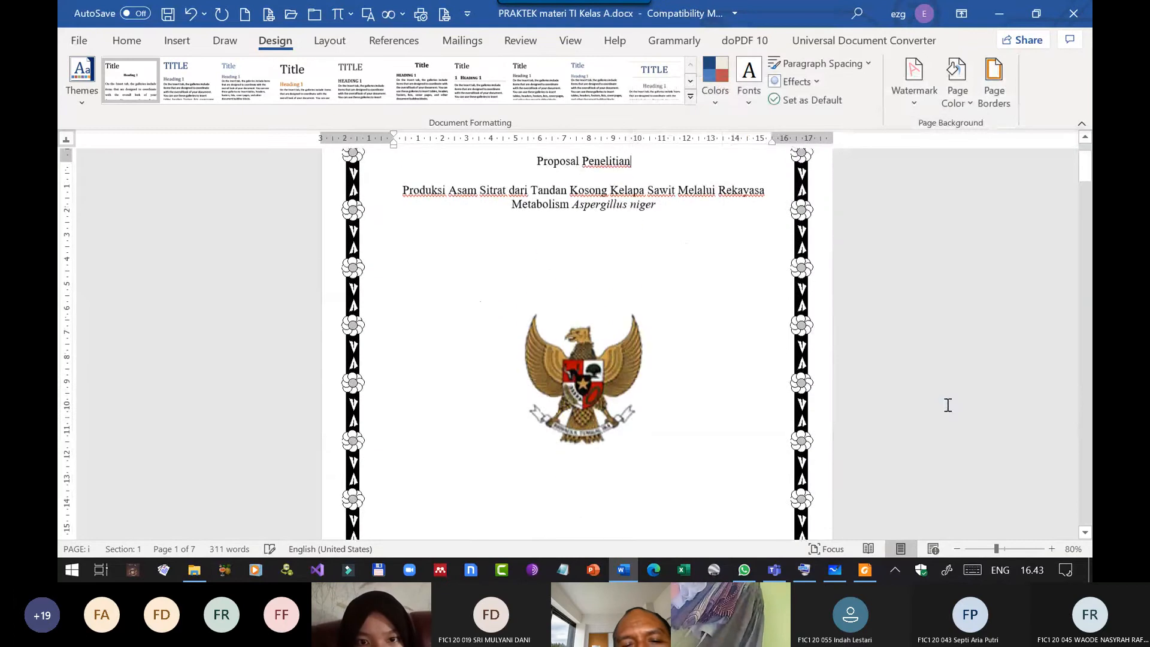
pyautogui.scroll(1, 765, 337)
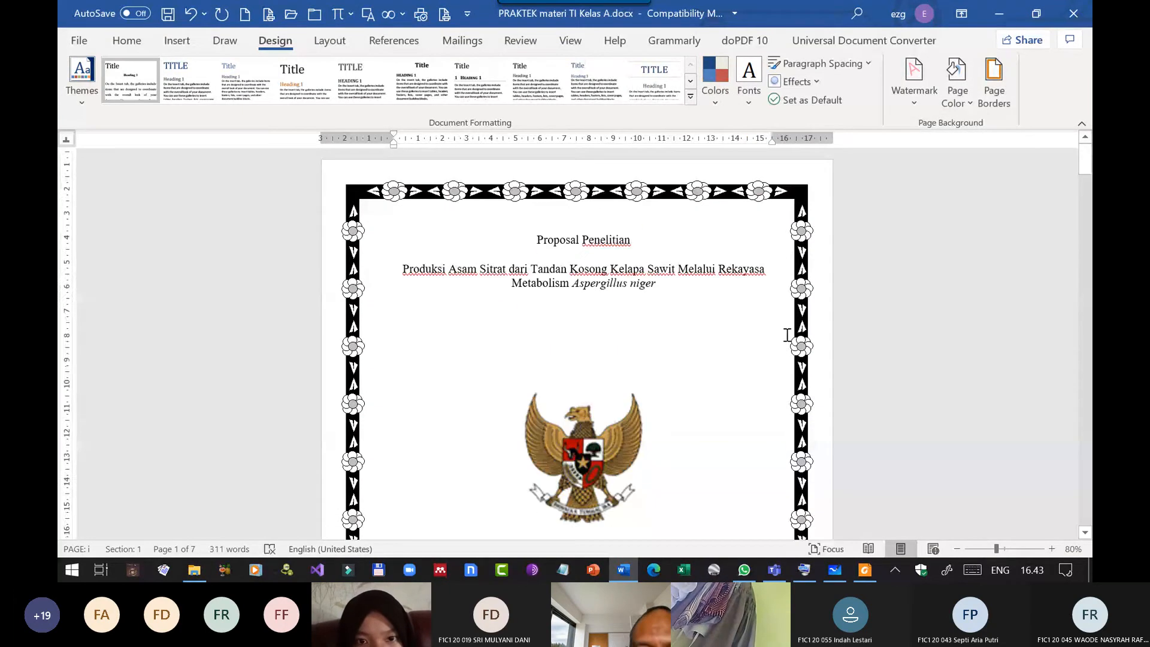
pyautogui.scroll(-5, 759, 345)
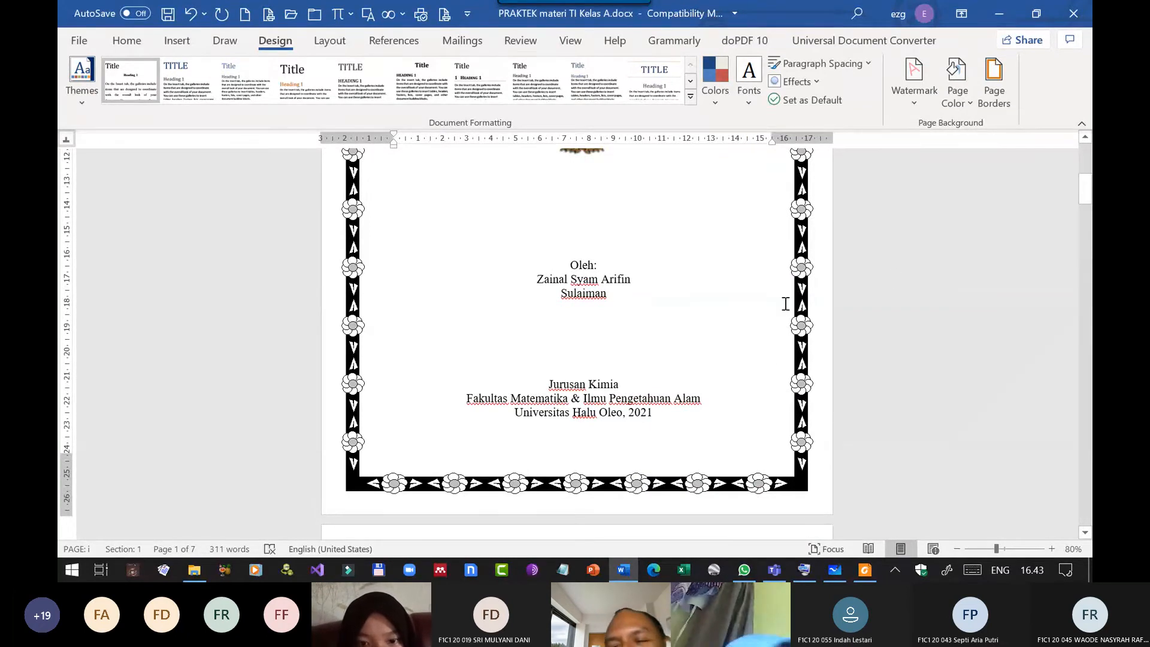
pyautogui.scroll(8, 880, 236)
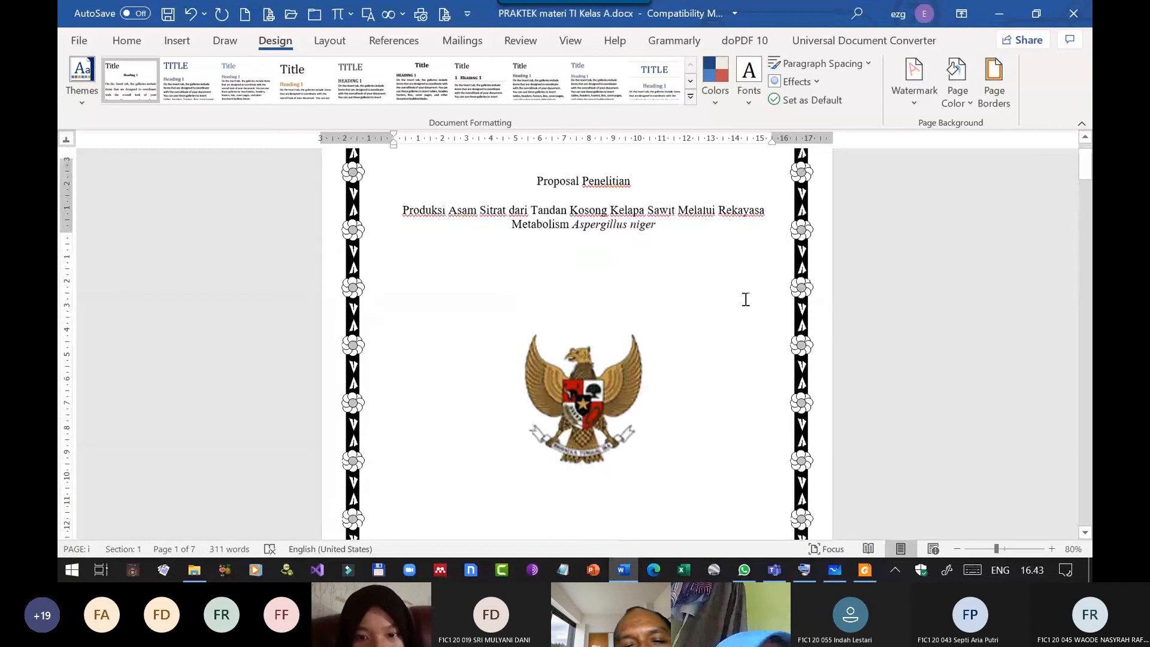
pyautogui.scroll(2, 739, 282)
# Change the cover border's margin options to measure from Text, apply them, and check the border's new position.
pyautogui.click(994, 83)
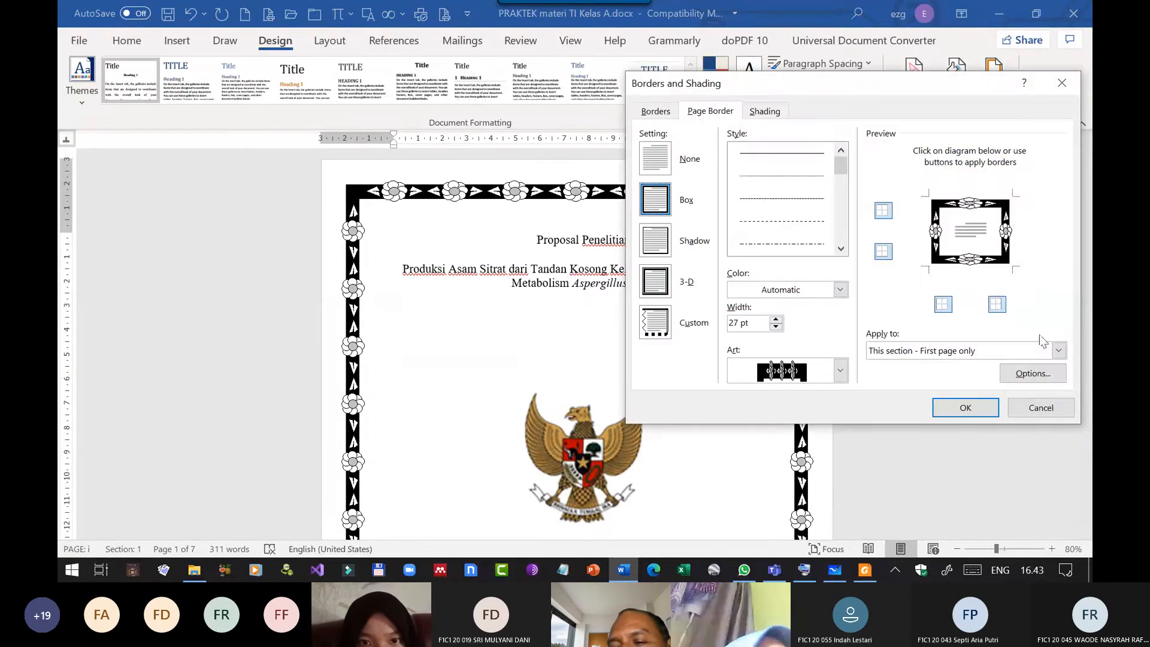
pyautogui.click(1033, 374)
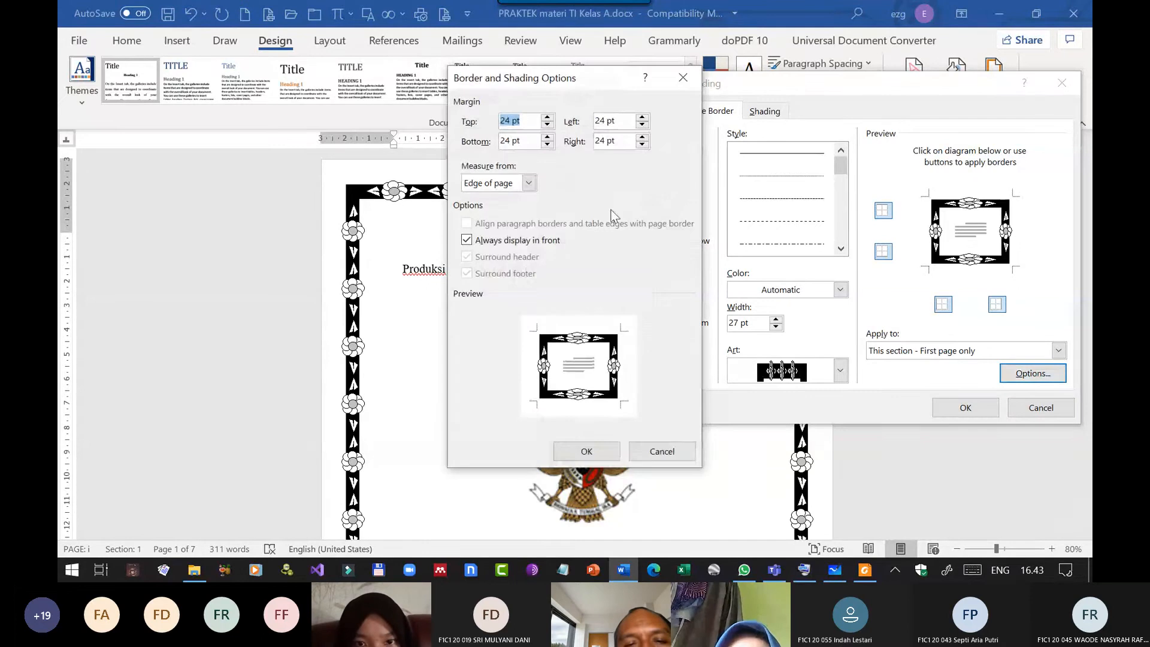
pyautogui.click(530, 183)
pyautogui.click(485, 204)
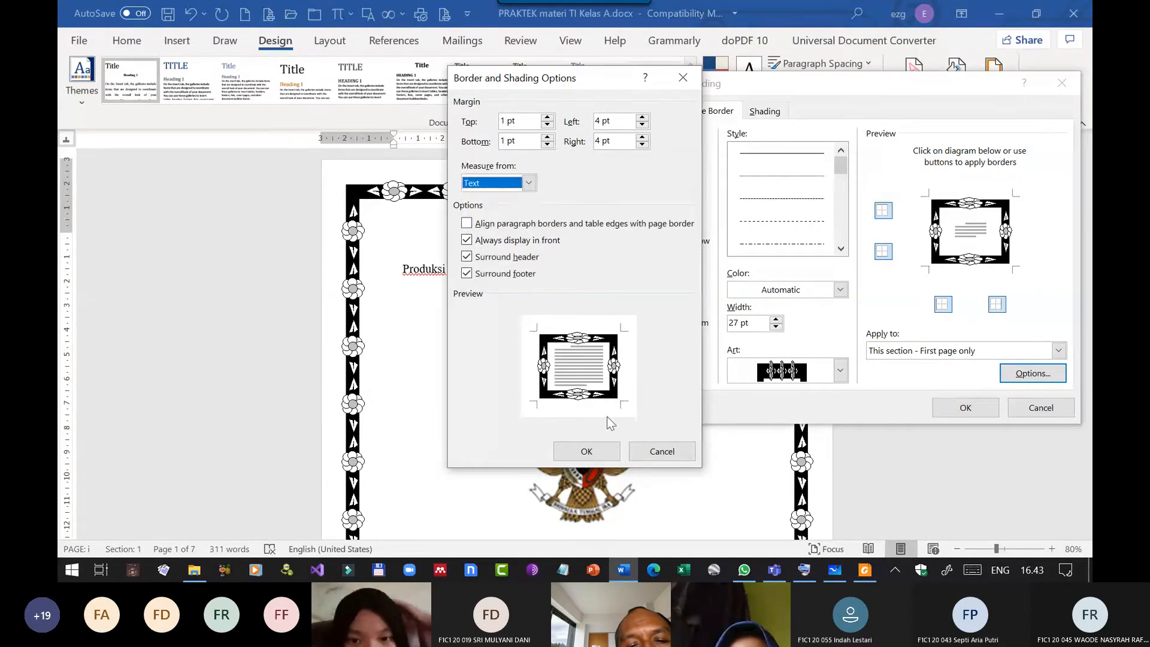
pyautogui.click(582, 454)
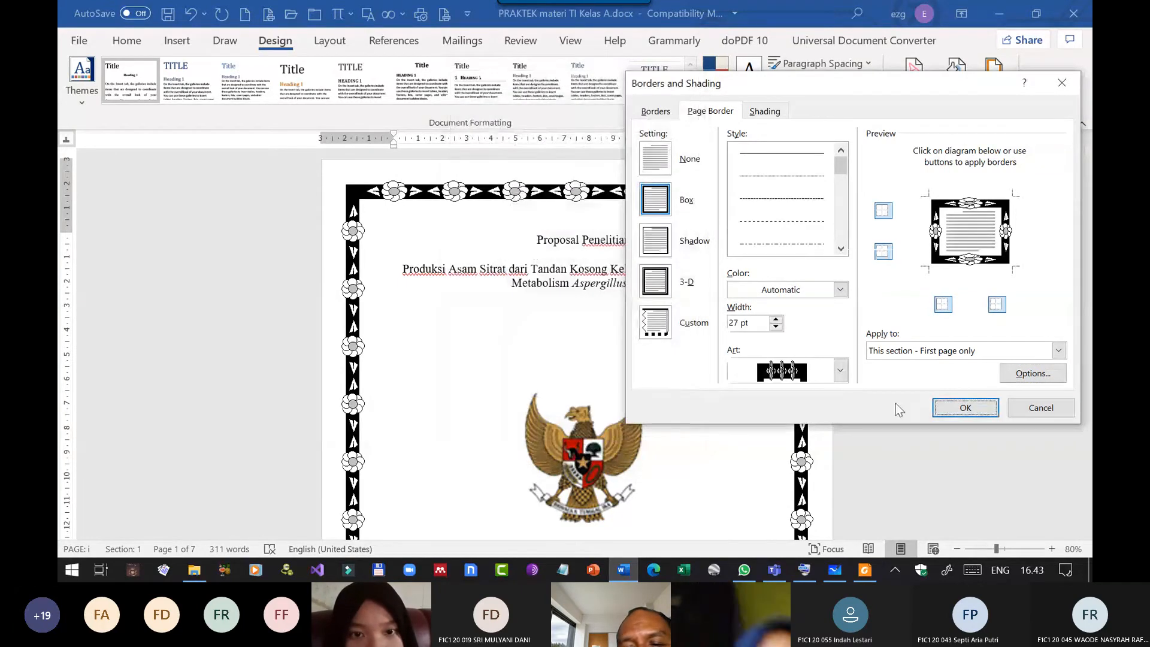
pyautogui.click(963, 407)
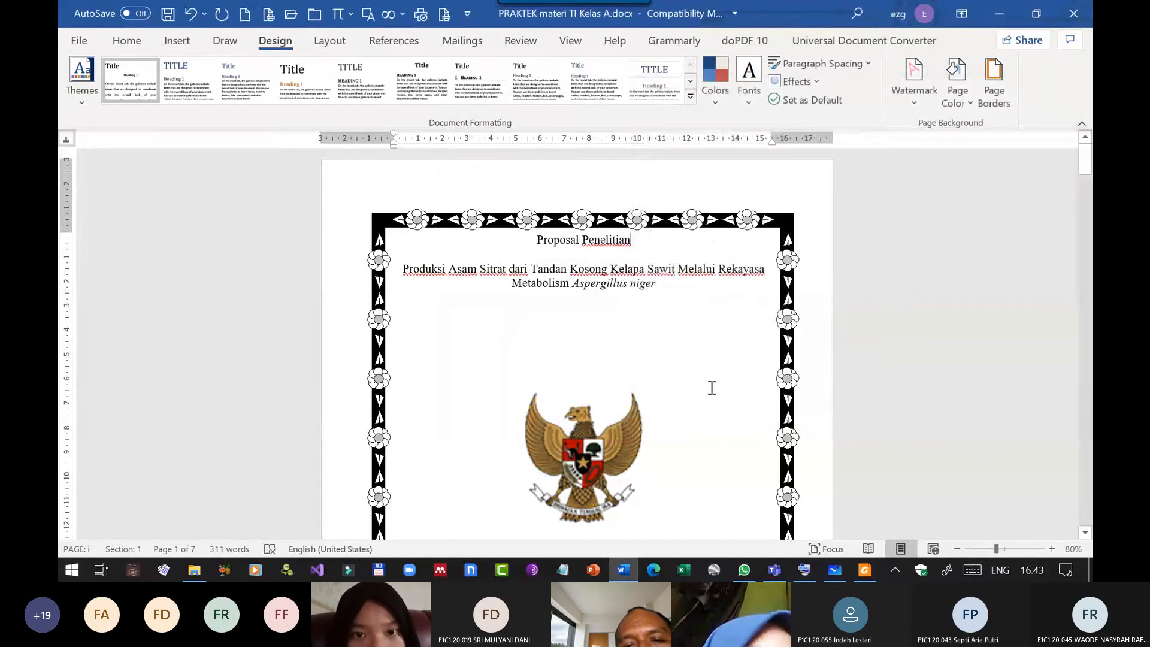
pyautogui.scroll(-6, 711, 388)
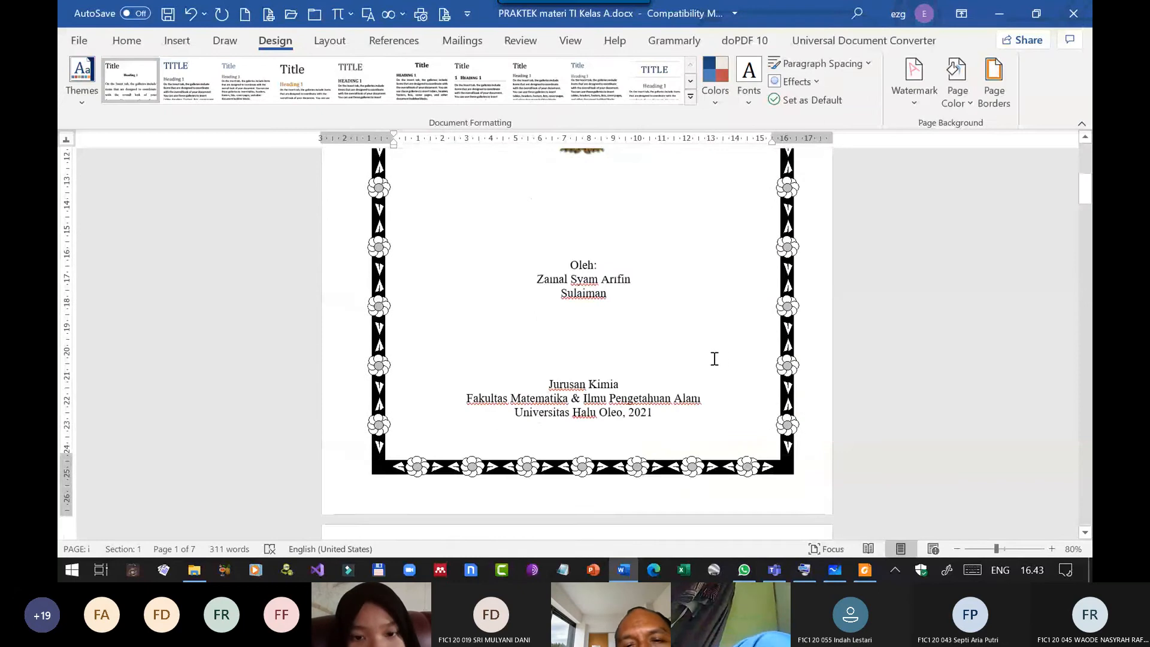
pyautogui.scroll(6, 714, 358)
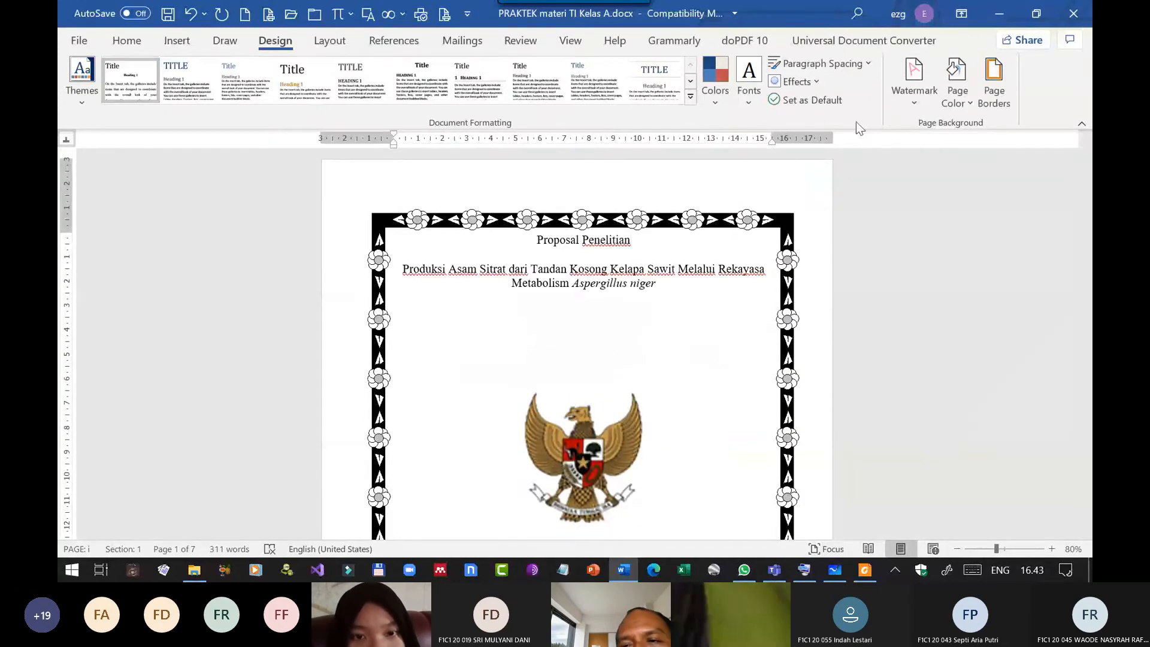
# Set the cover border's margins to measure from Edge of page and apply the change.
pyautogui.click(994, 84)
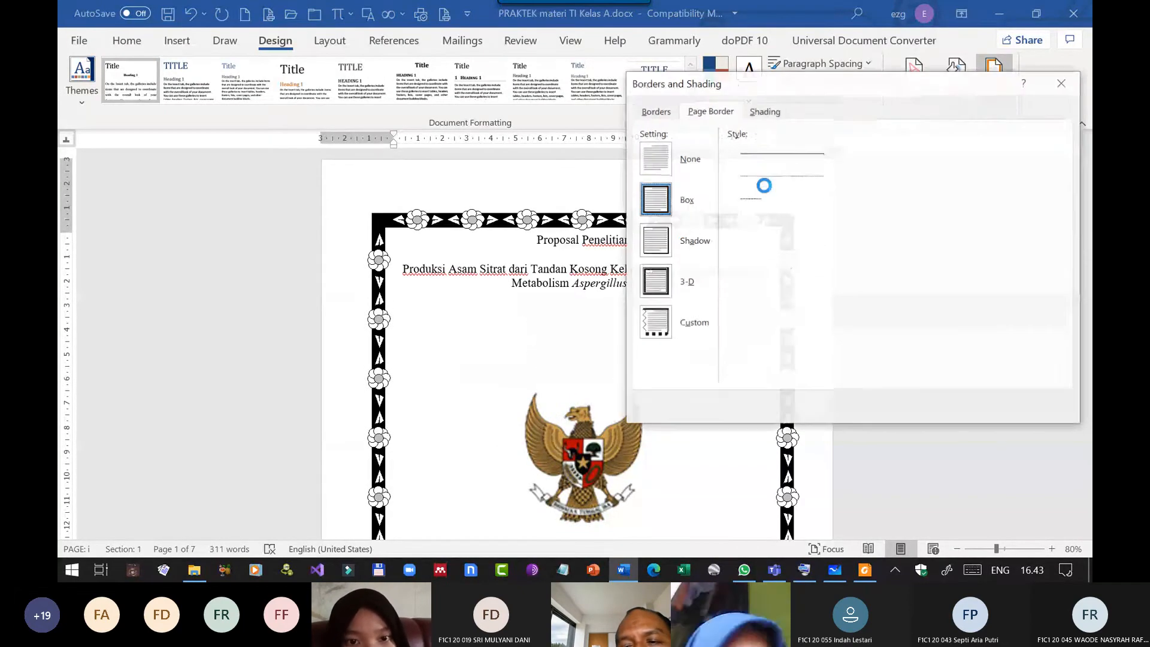
pyautogui.click(1027, 372)
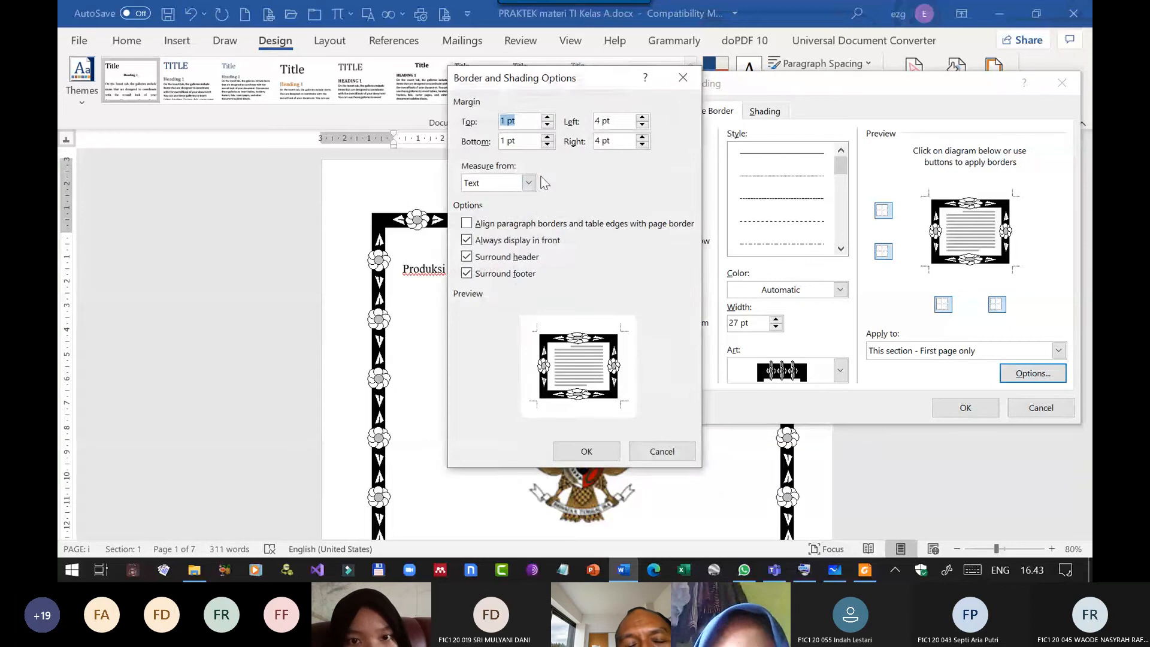
pyautogui.click(528, 183)
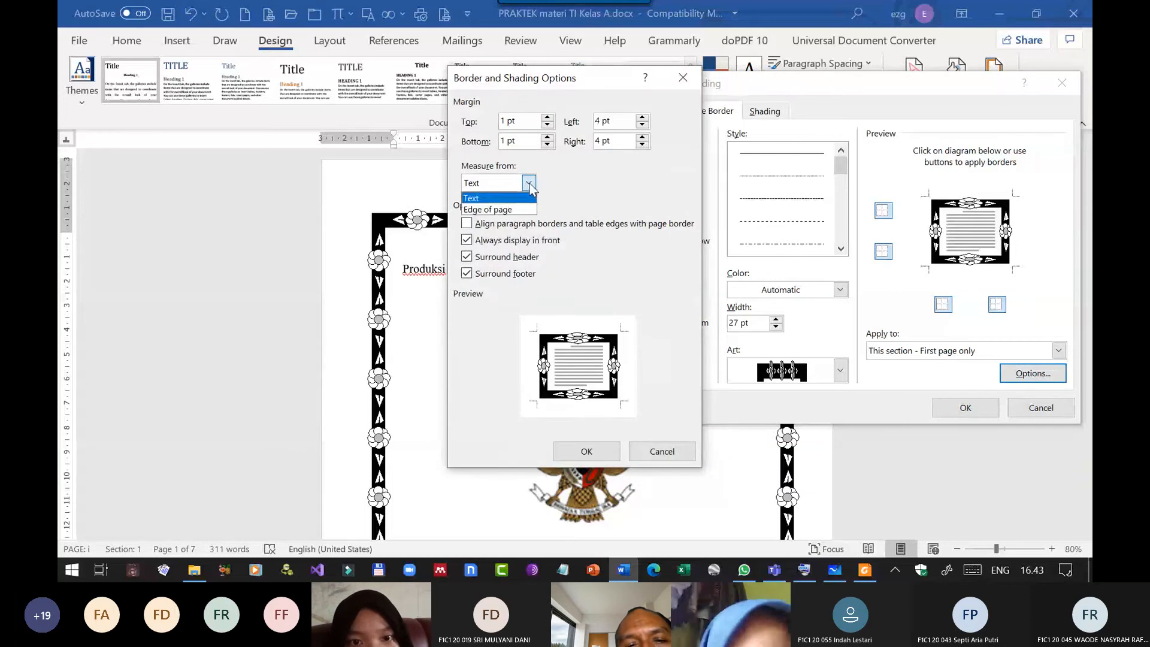
pyautogui.click(505, 210)
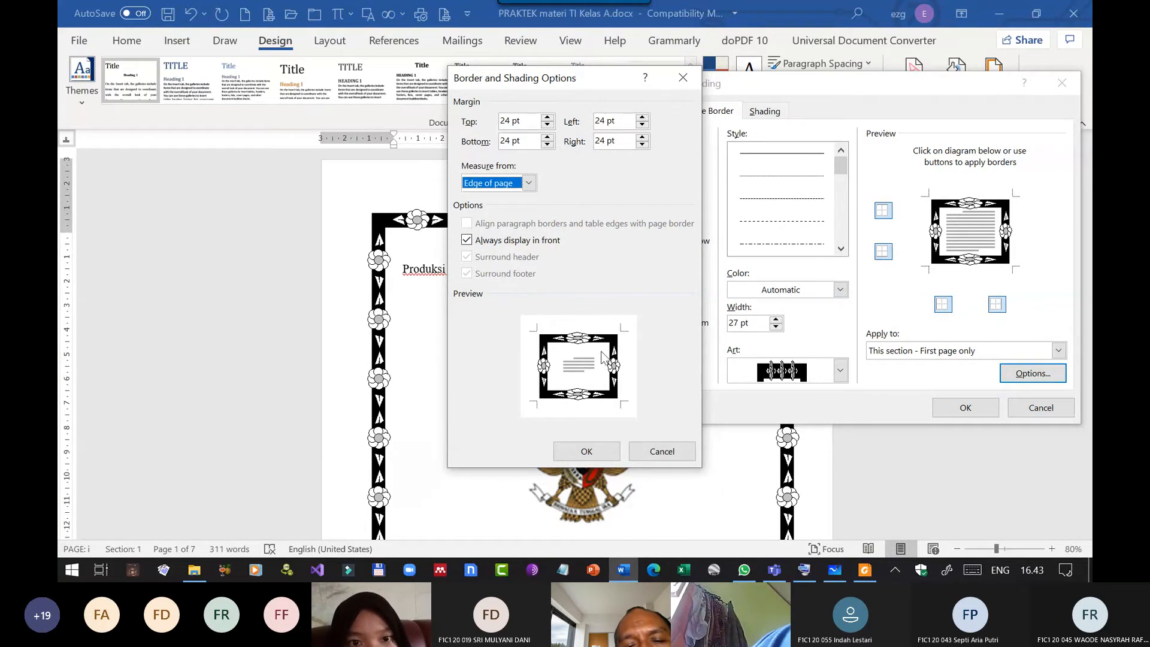
pyautogui.click(592, 454)
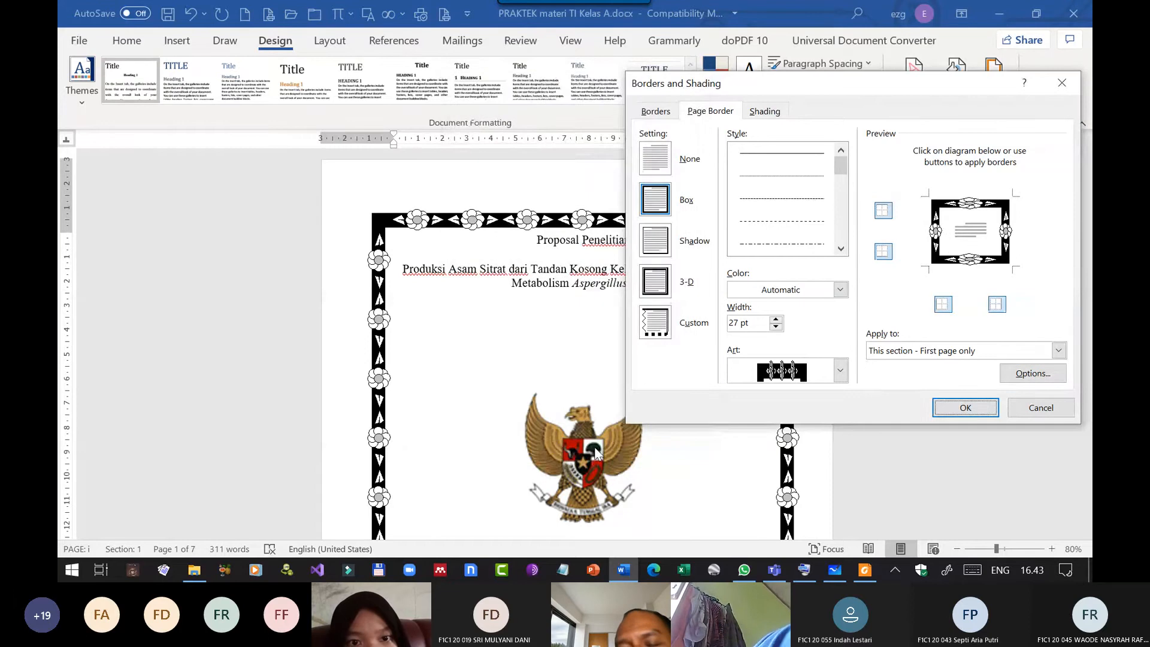
pyautogui.click(968, 408)
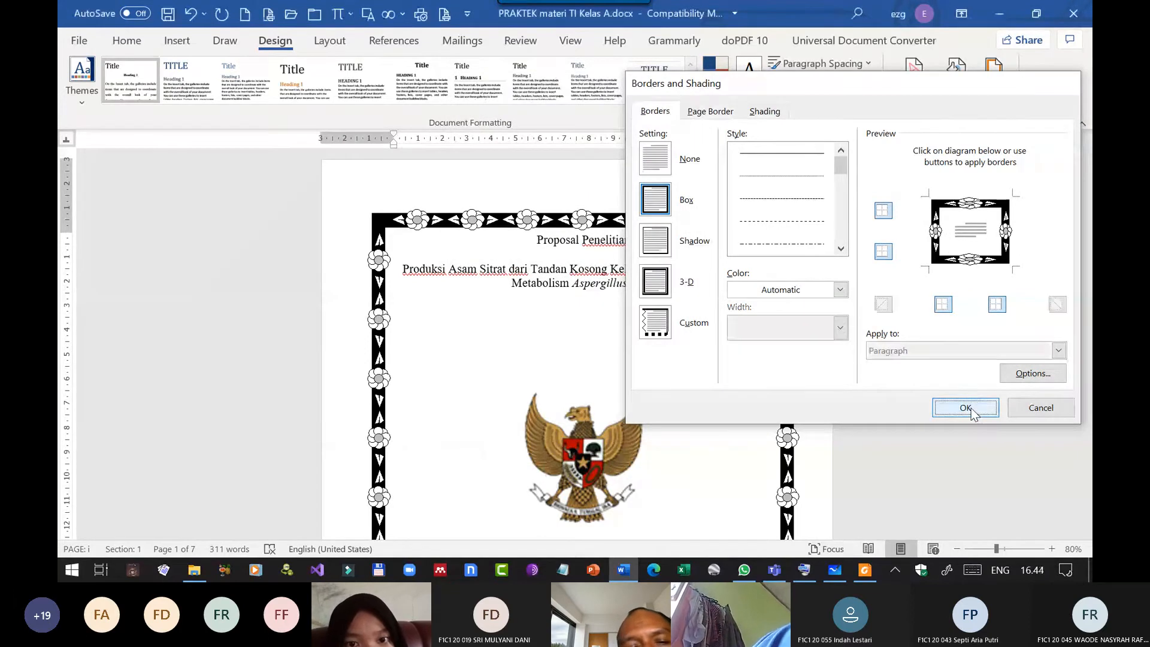
pyautogui.scroll(-12, 832, 357)
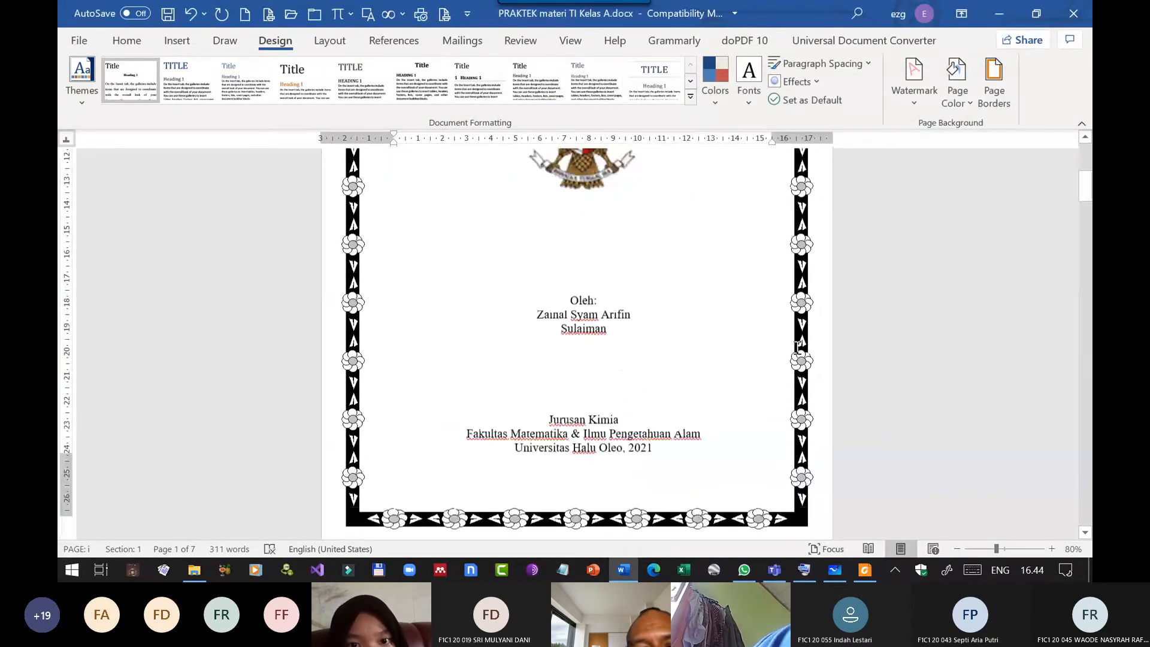
# Change the cover page's flower art border to a medium blue theme colour, keeping it on the first page only, and apply it.
pyautogui.scroll(-10, 777, 344)
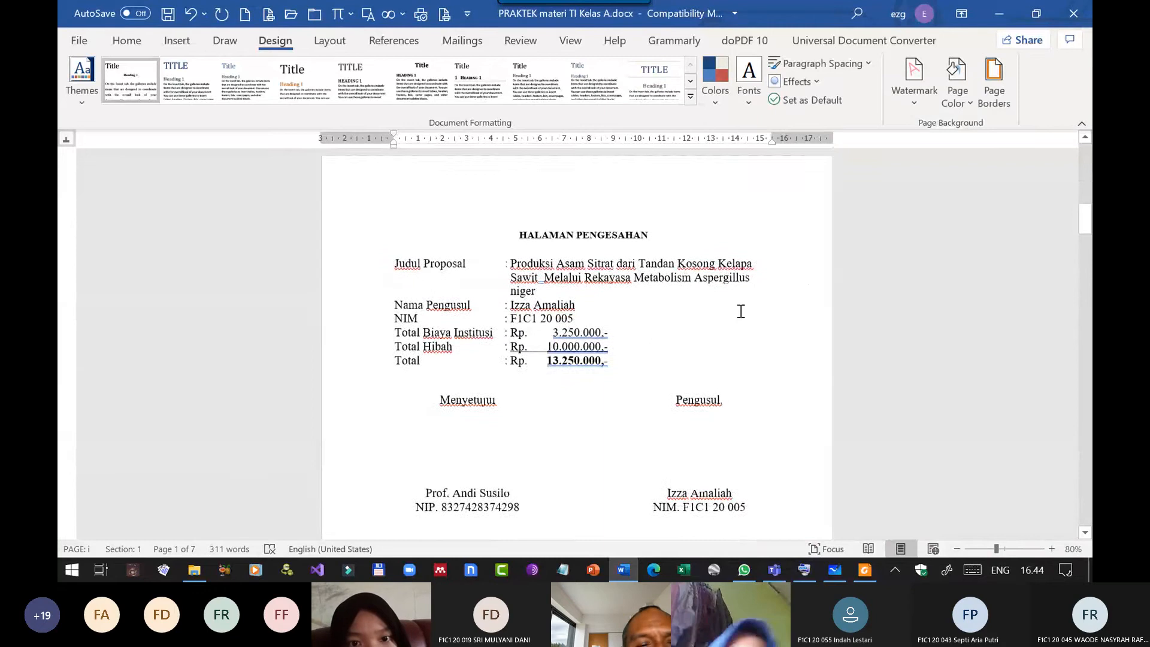
pyautogui.scroll(20, 570, 266)
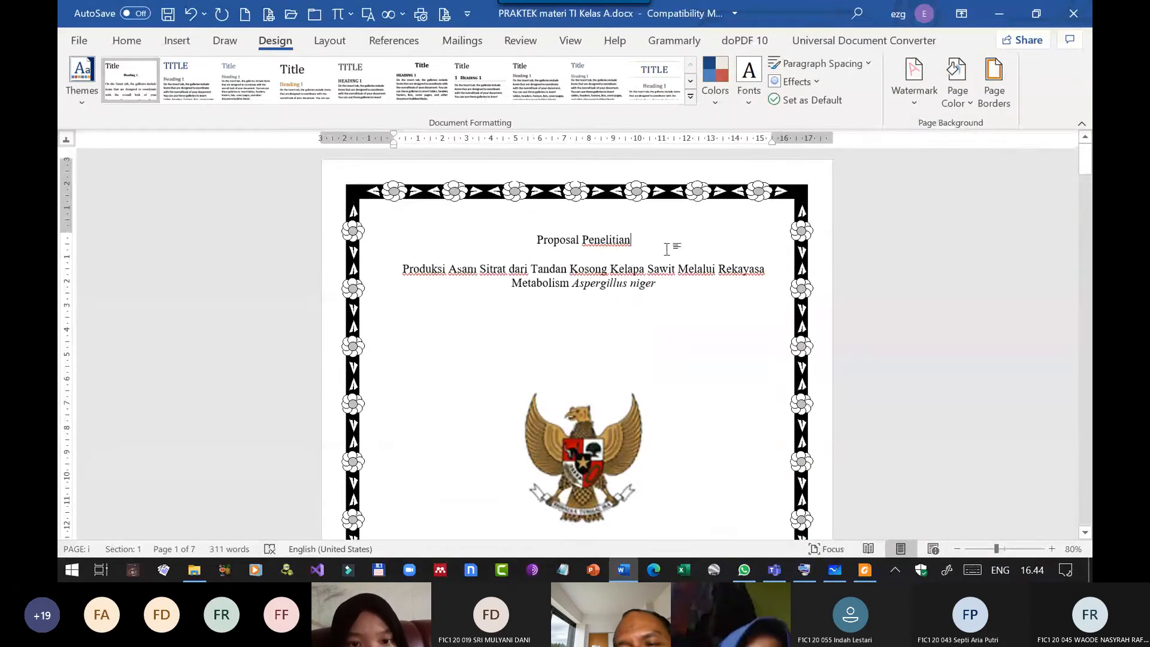
pyautogui.click(1001, 92)
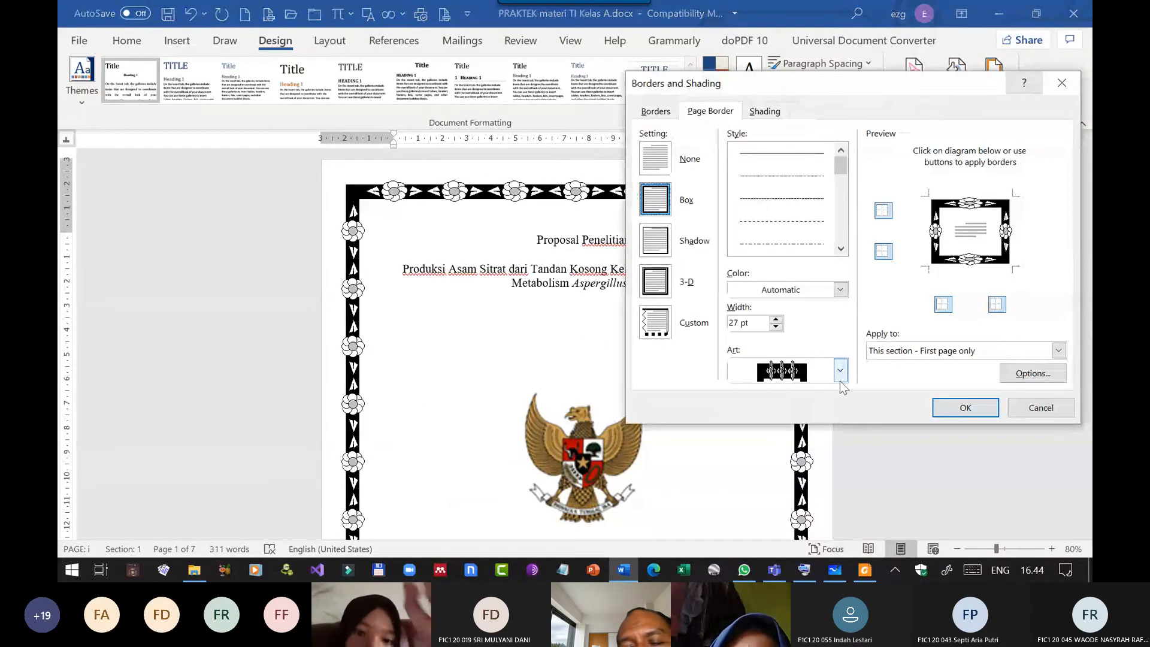
pyautogui.click(840, 291)
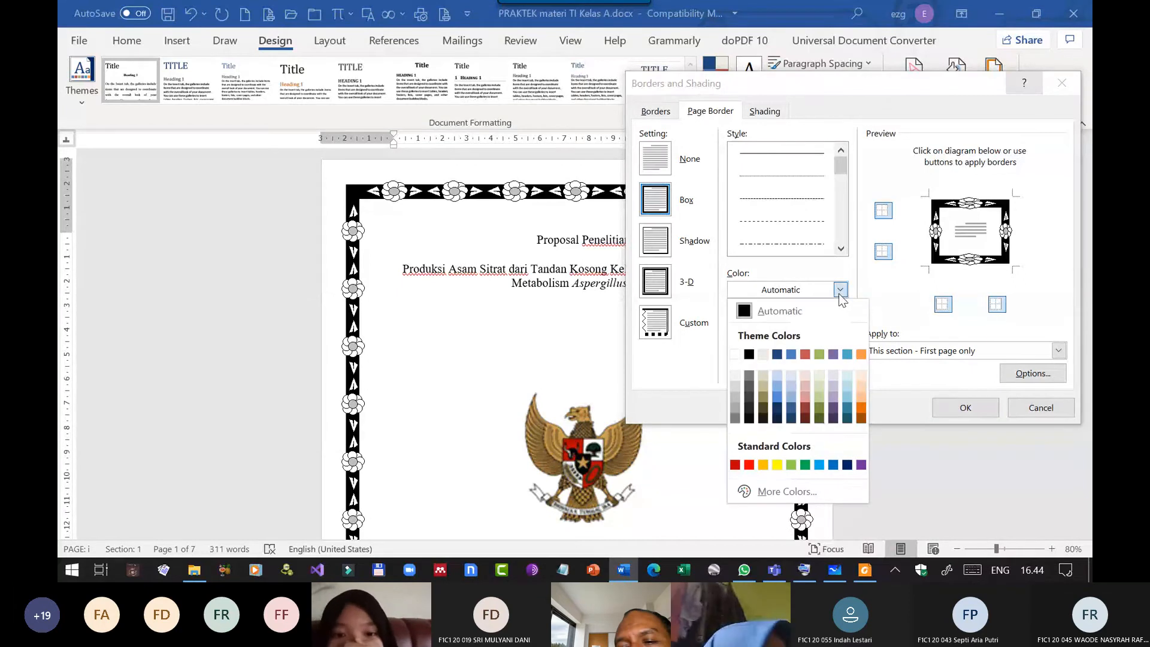
pyautogui.click(777, 398)
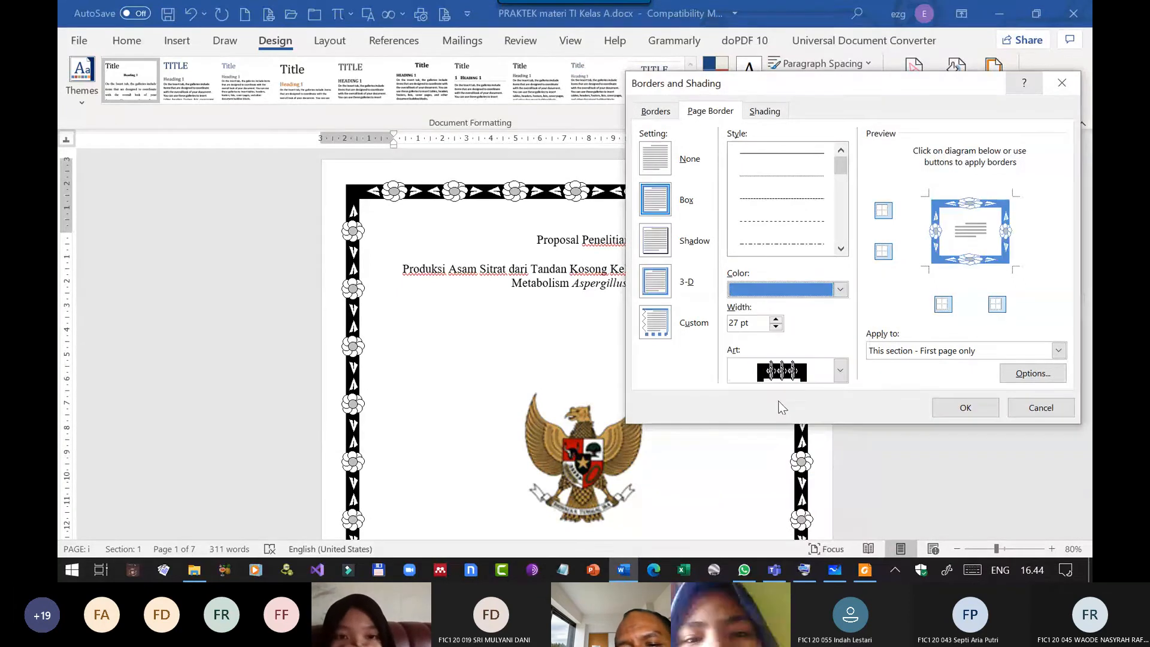
pyautogui.click(965, 407)
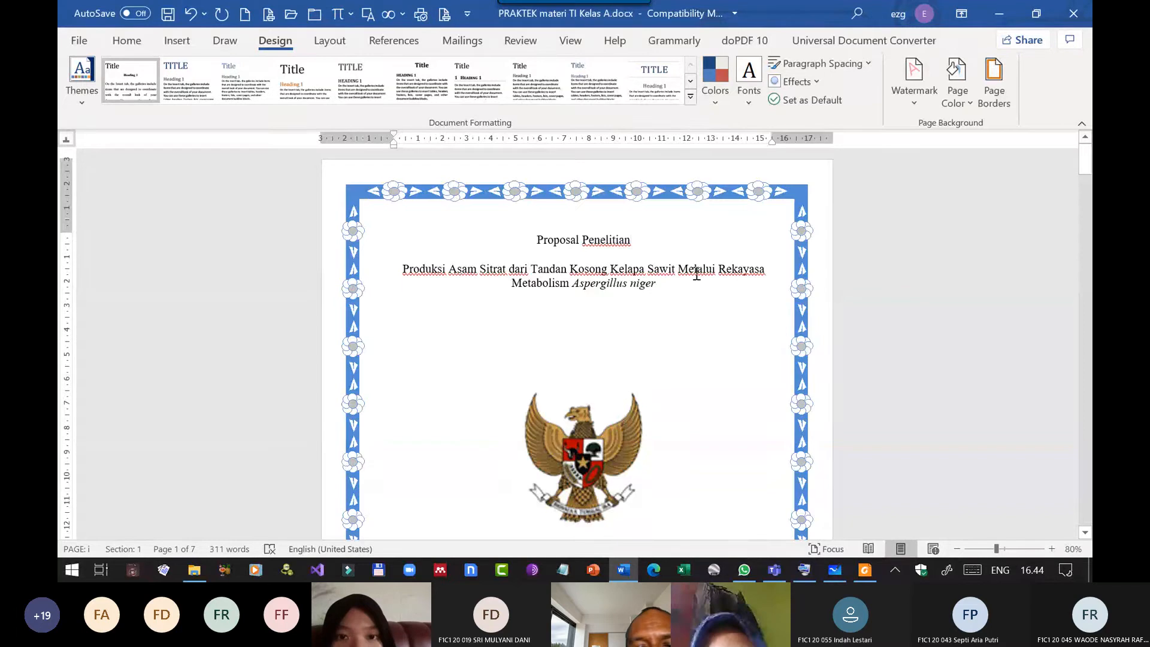
pyautogui.scroll(-5, 689, 275)
pyautogui.scroll(-10, 659, 289)
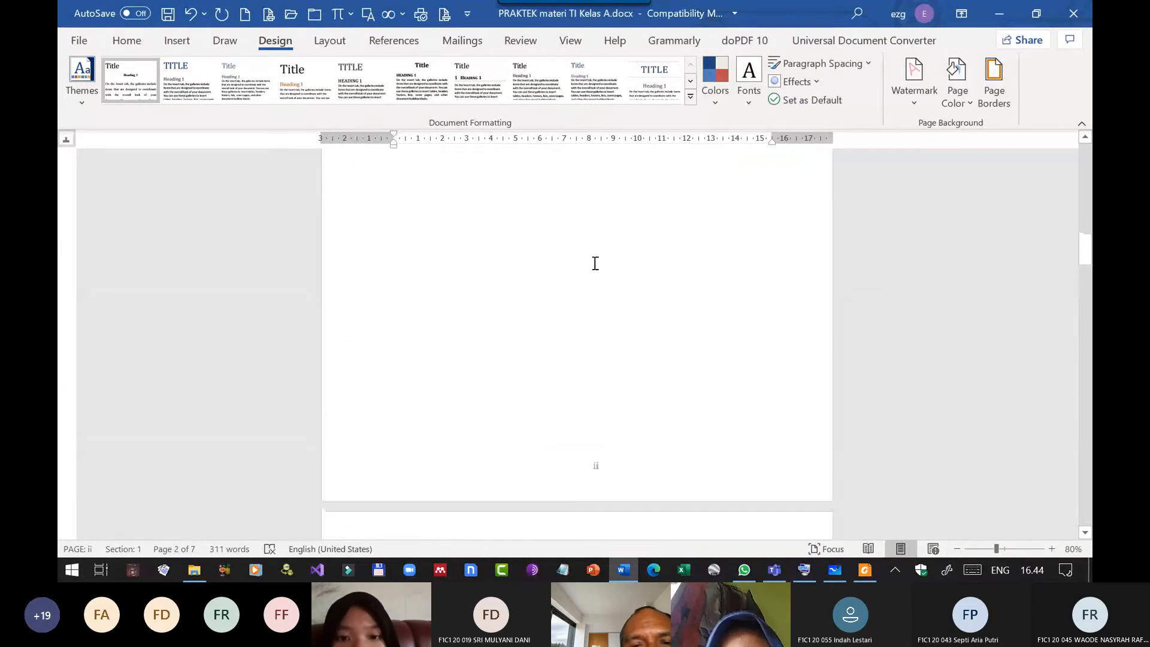
pyautogui.click(225, 41)
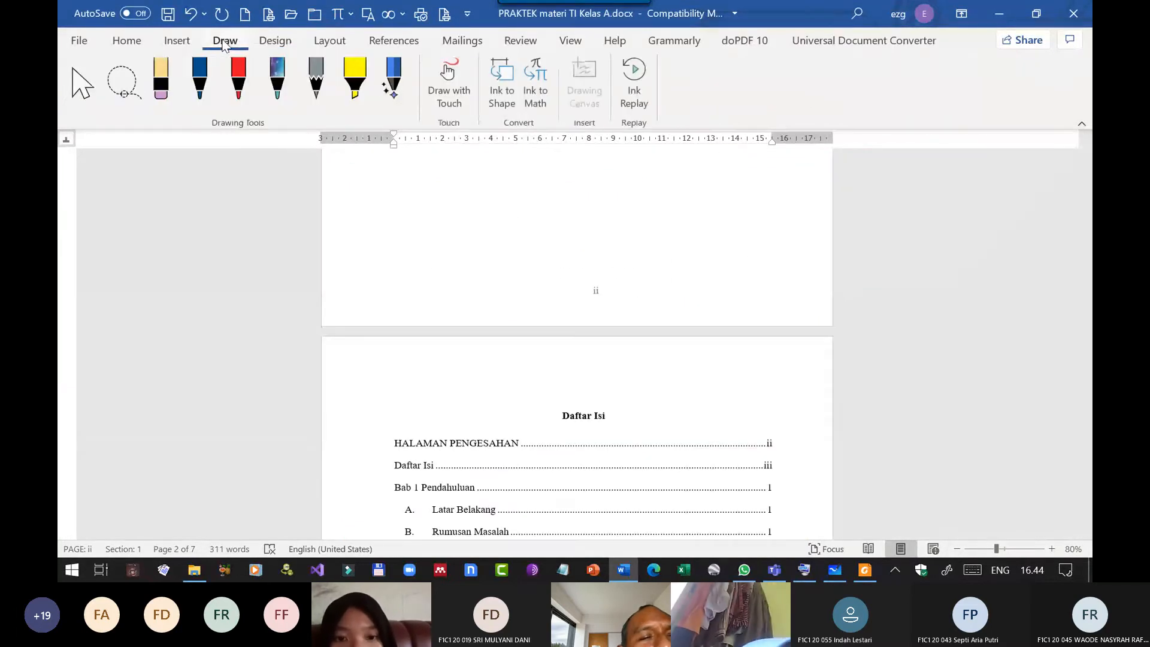
pyautogui.click(178, 42)
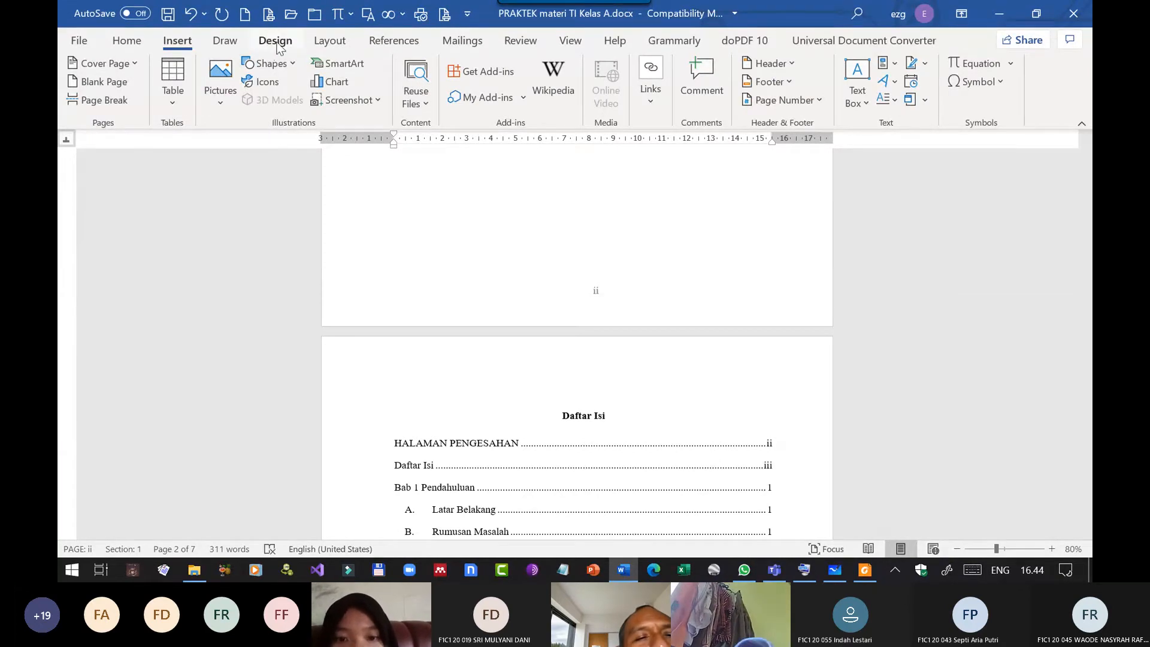
pyautogui.click(325, 44)
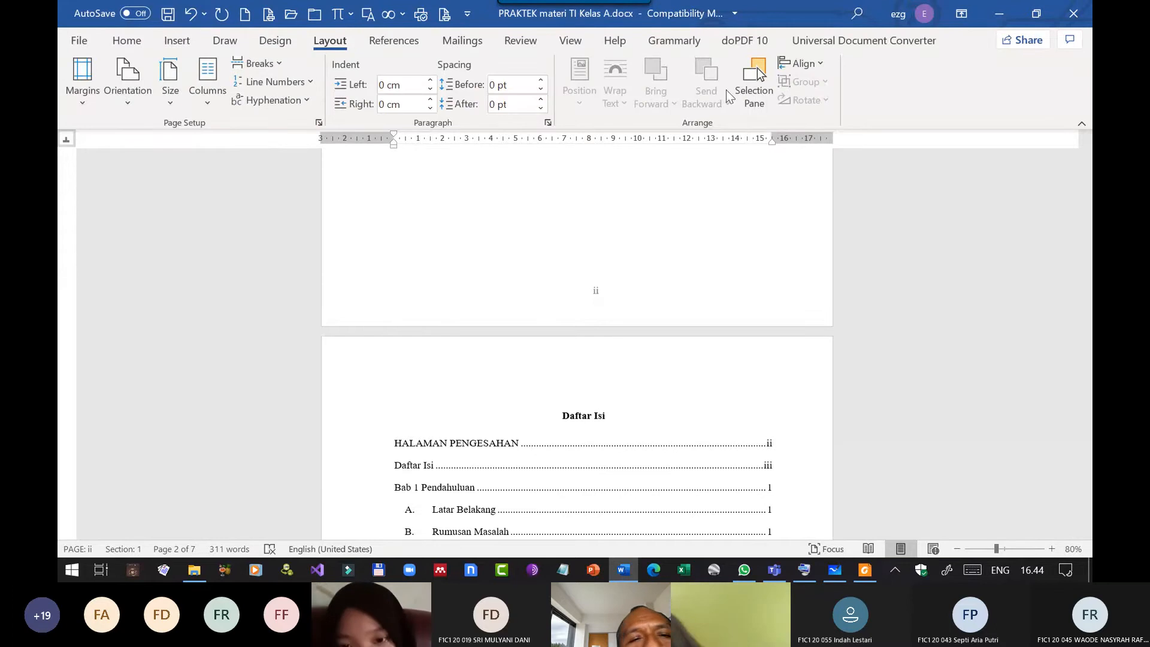
pyautogui.click(820, 63)
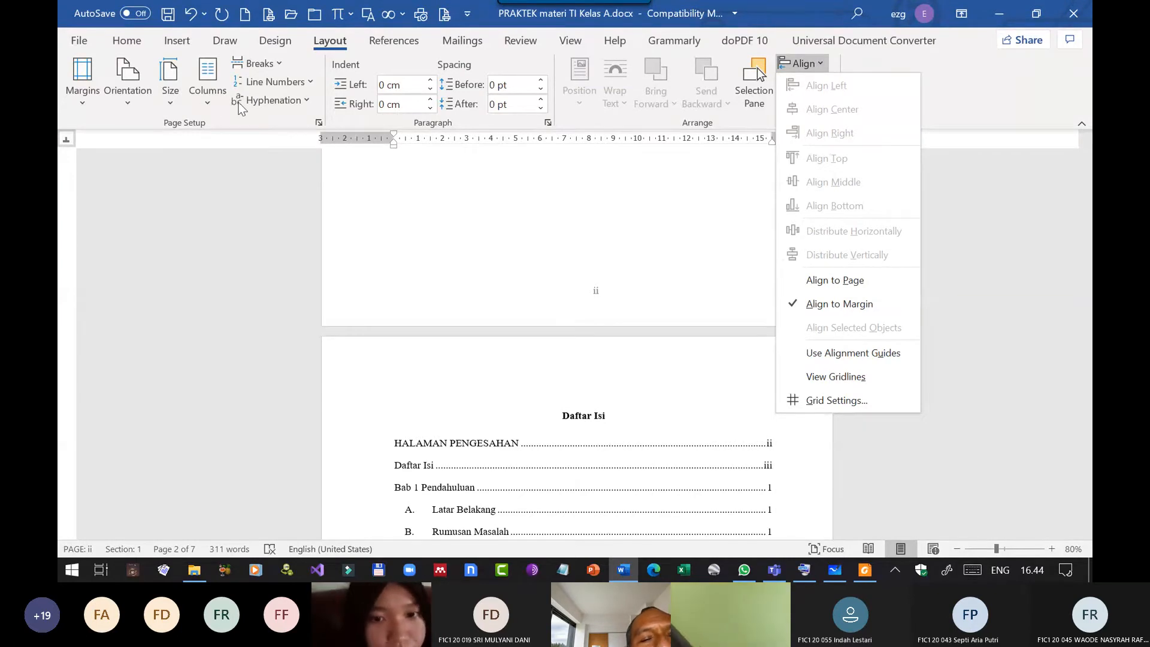
pyautogui.scroll(-10, 538, 292)
pyautogui.click(623, 286)
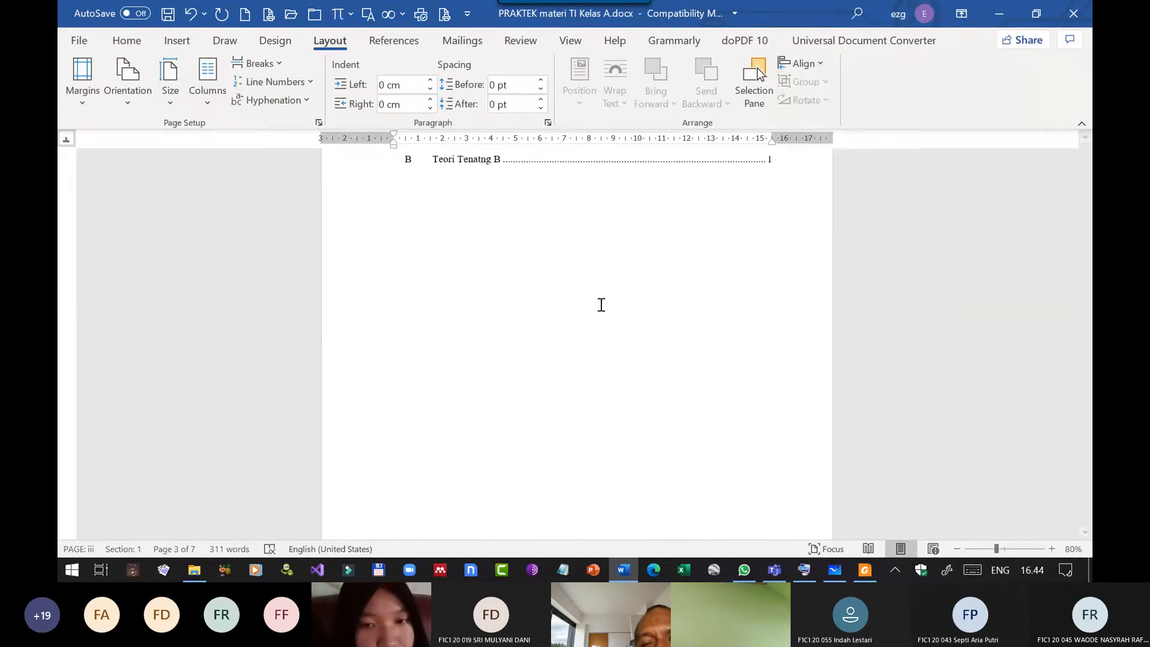
# Lay out the Latar Belakang paragraph under Bab 1 Pendahuluan in two columns of equal width, applied to the selected text only.
pyautogui.scroll(-10, 599, 305)
pyautogui.scroll(-10, 597, 314)
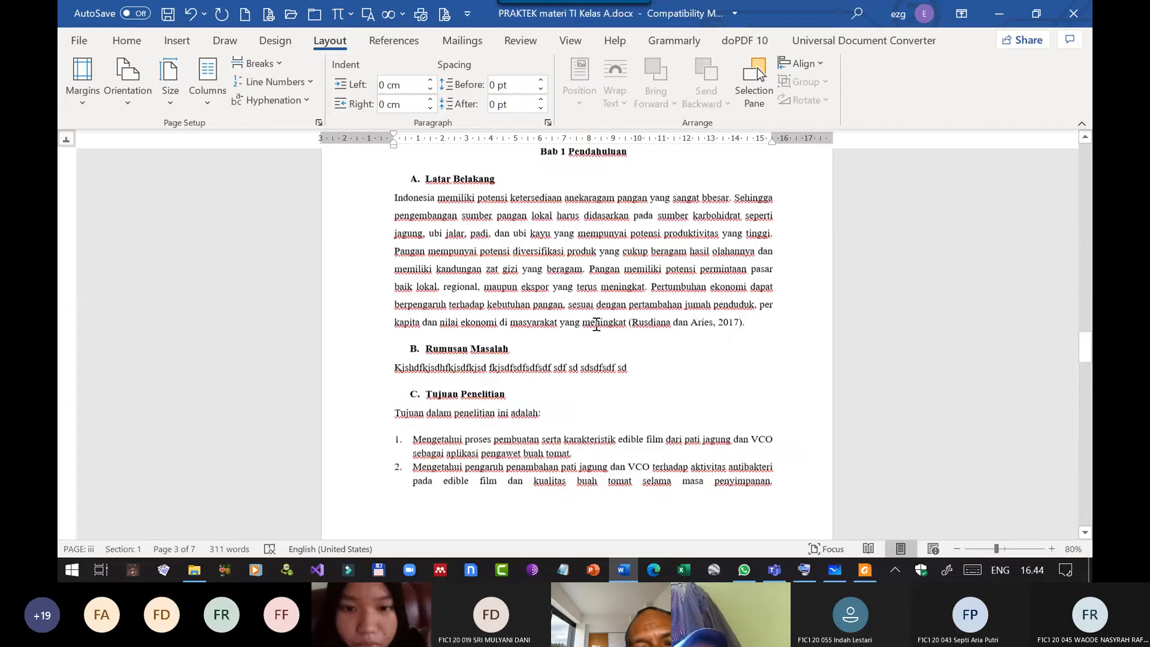
pyautogui.scroll(8, 592, 317)
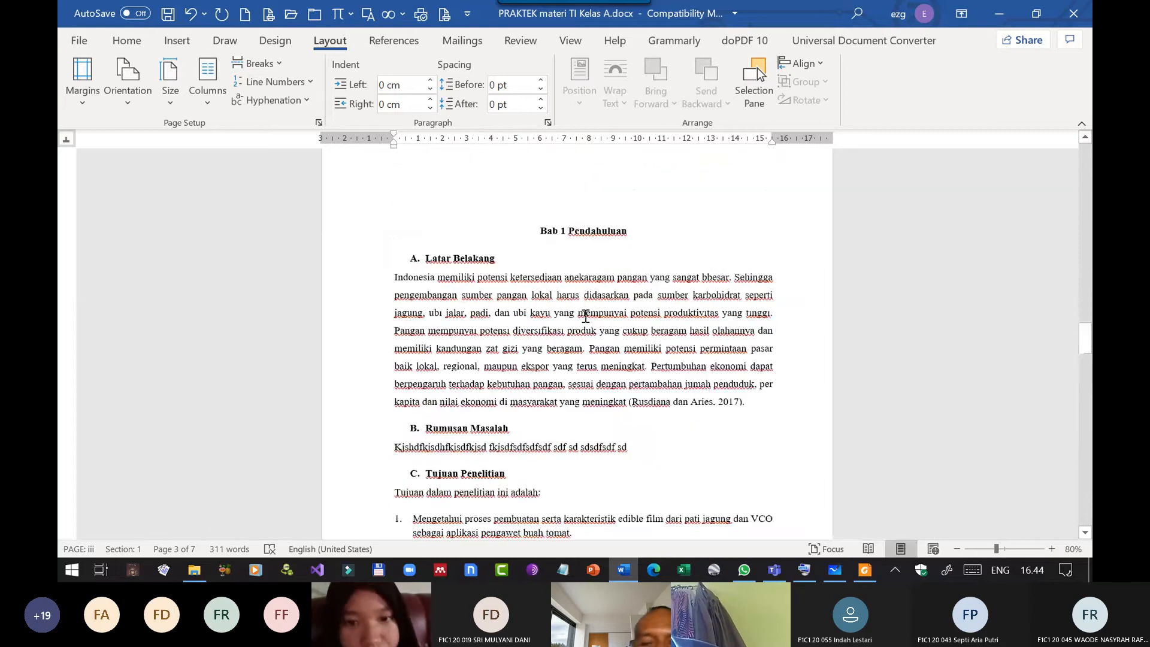
pyautogui.click(587, 314)
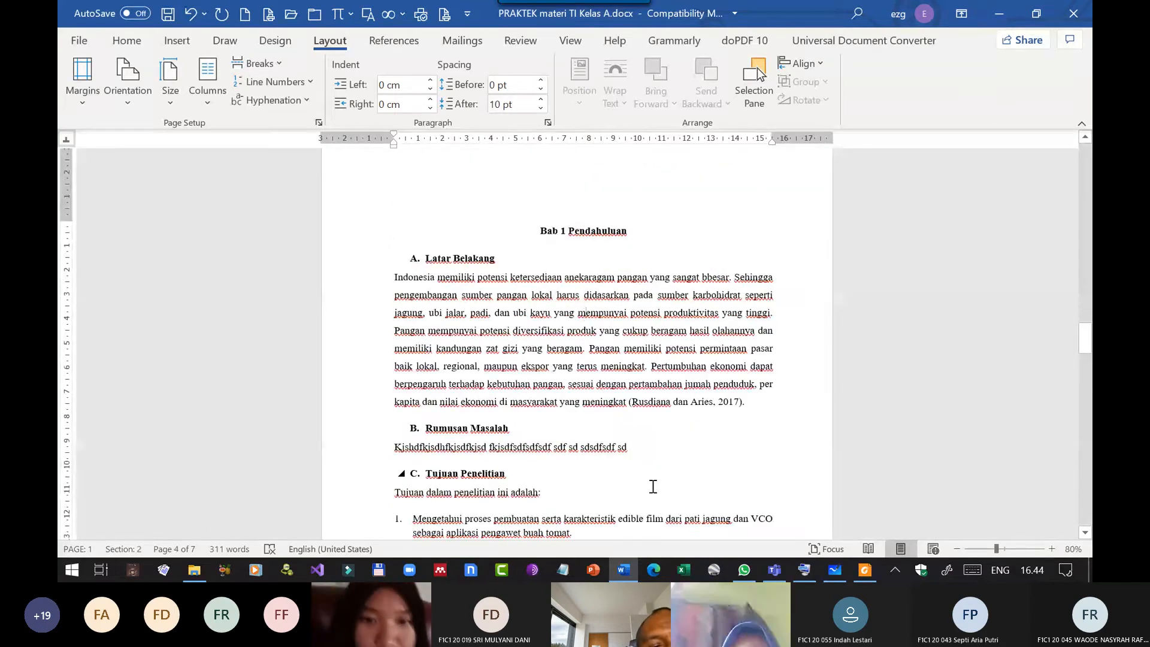
pyautogui.moveTo(396, 276); pyautogui.dragTo(747, 403)
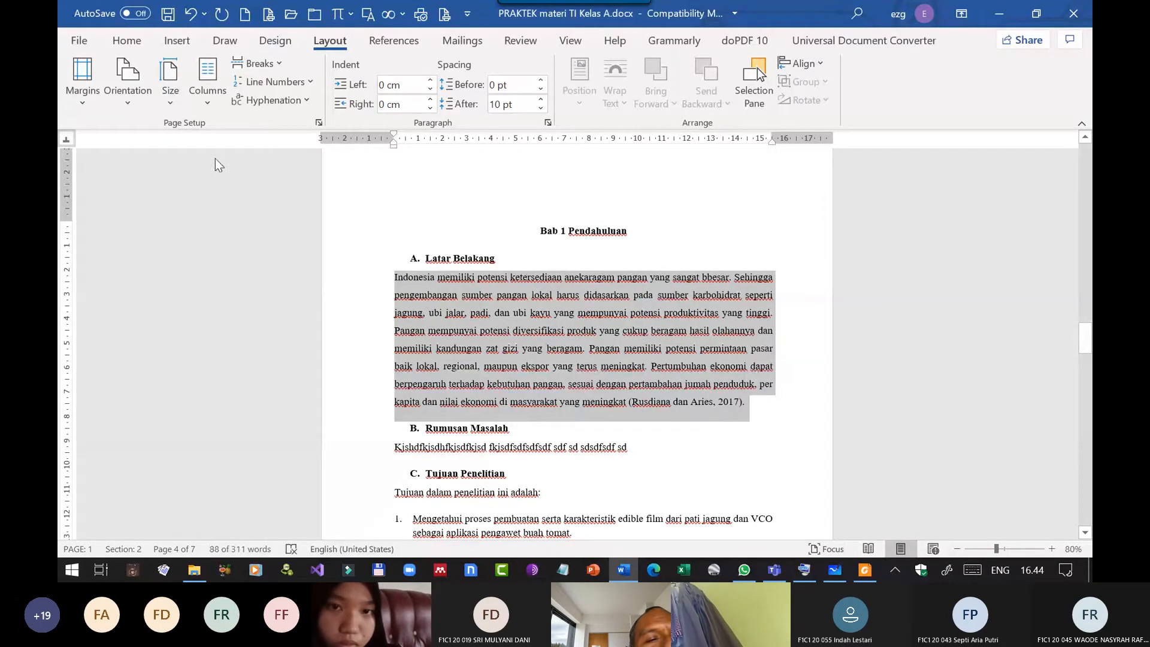
pyautogui.click(206, 103)
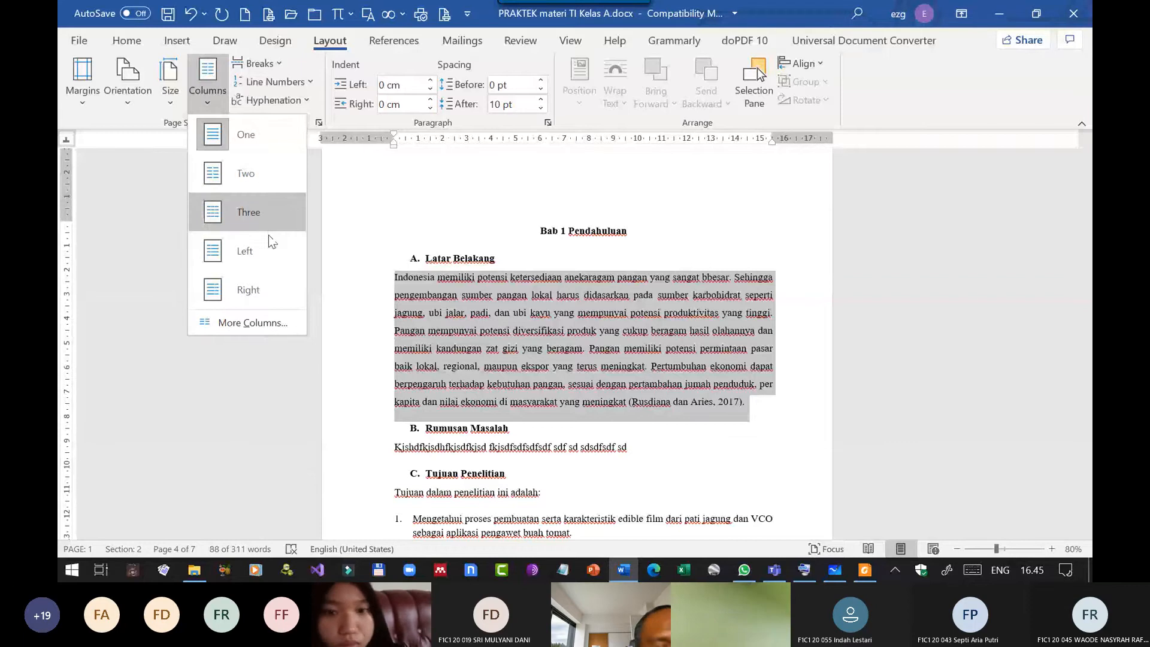
pyautogui.click(257, 323)
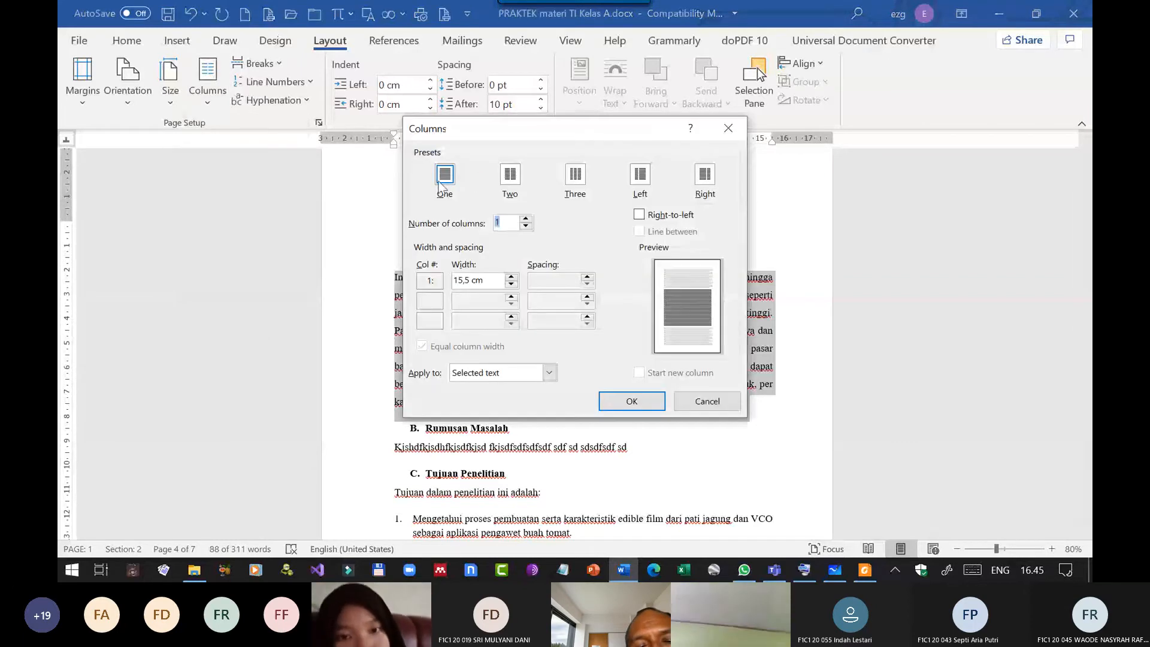
pyautogui.click(526, 219)
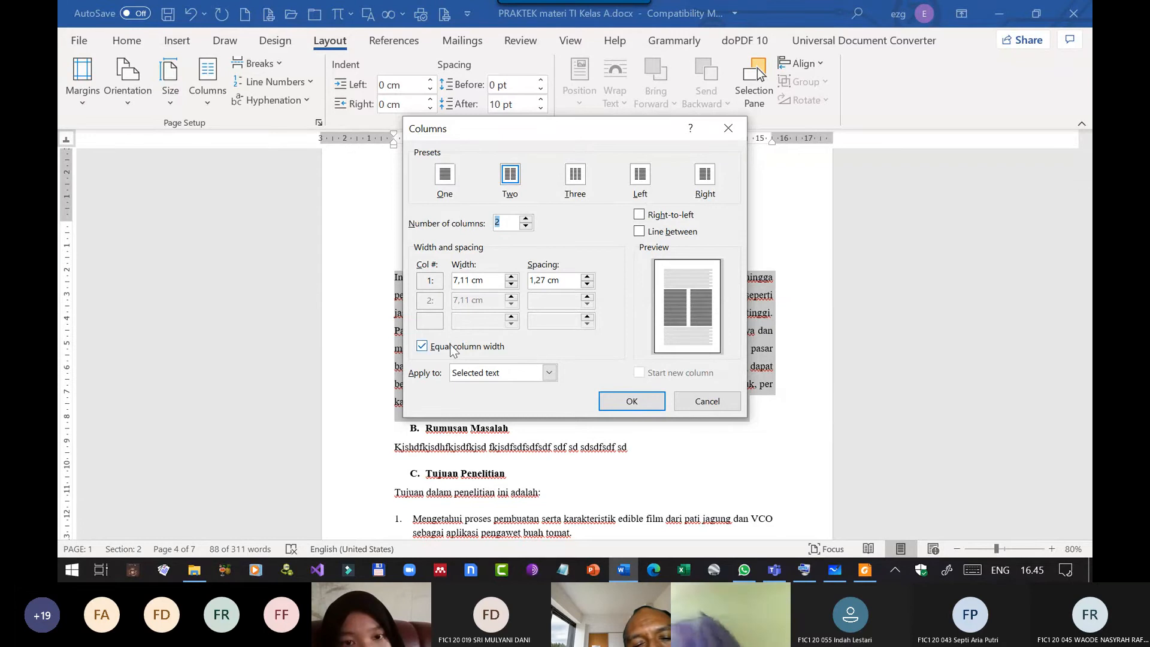
pyautogui.click(620, 405)
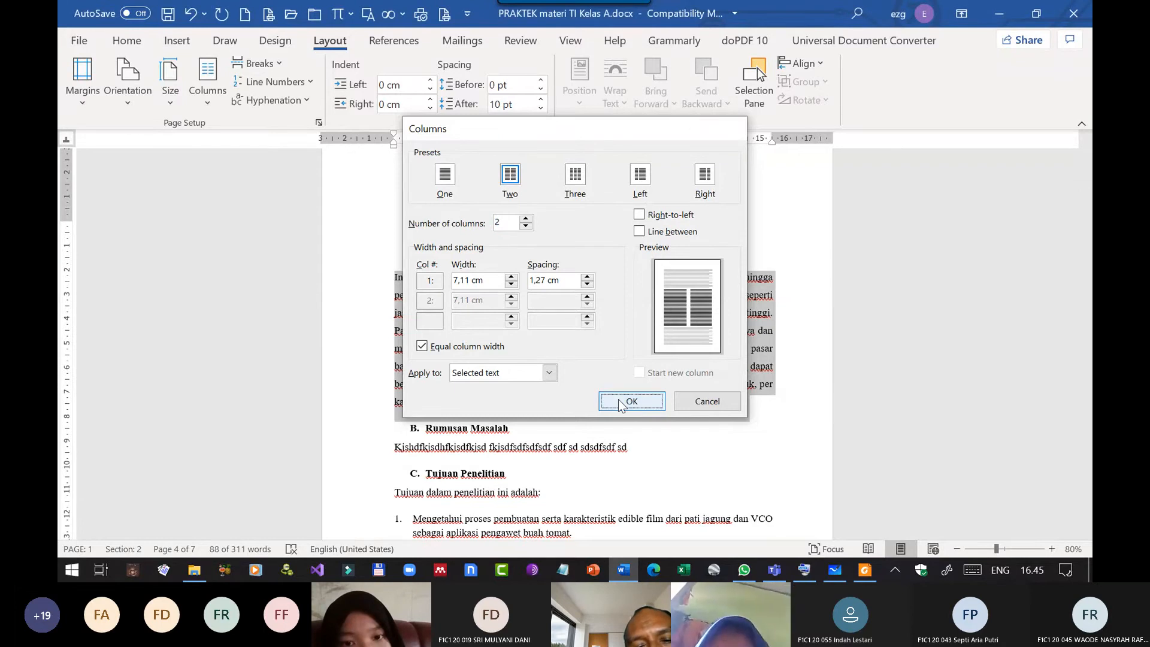
pyautogui.click(700, 432)
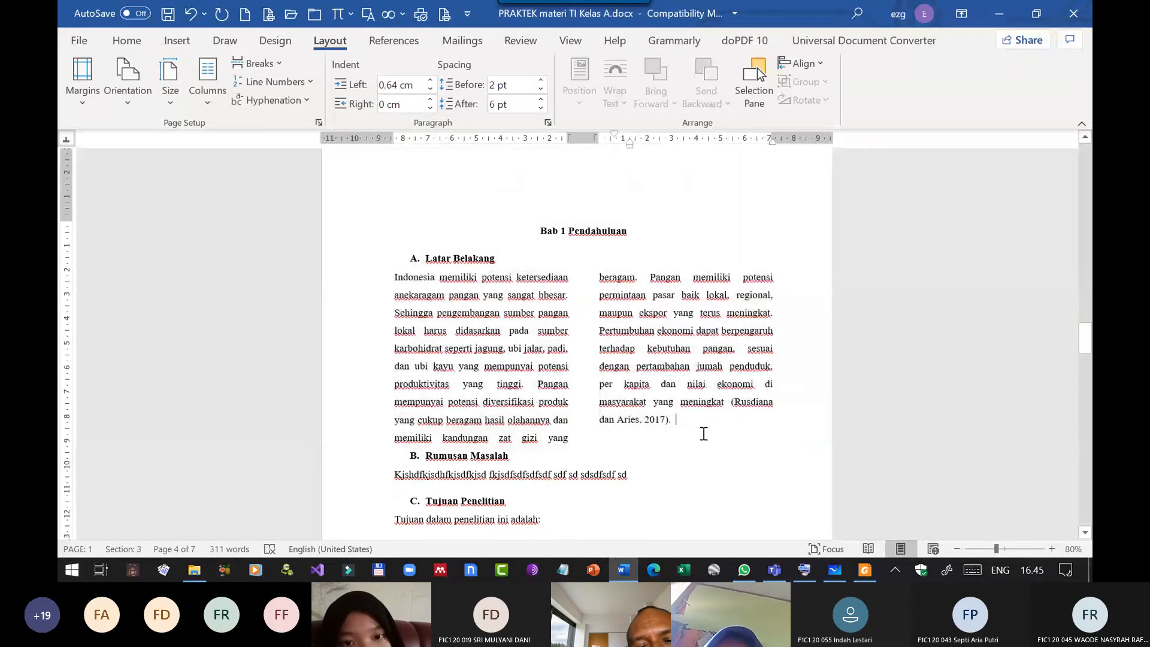
# Examine the two-column paragraph and check which section the chapter title, the columns and the Rumusan Masalah text each belong to.
pyautogui.scroll(-2, 703, 425)
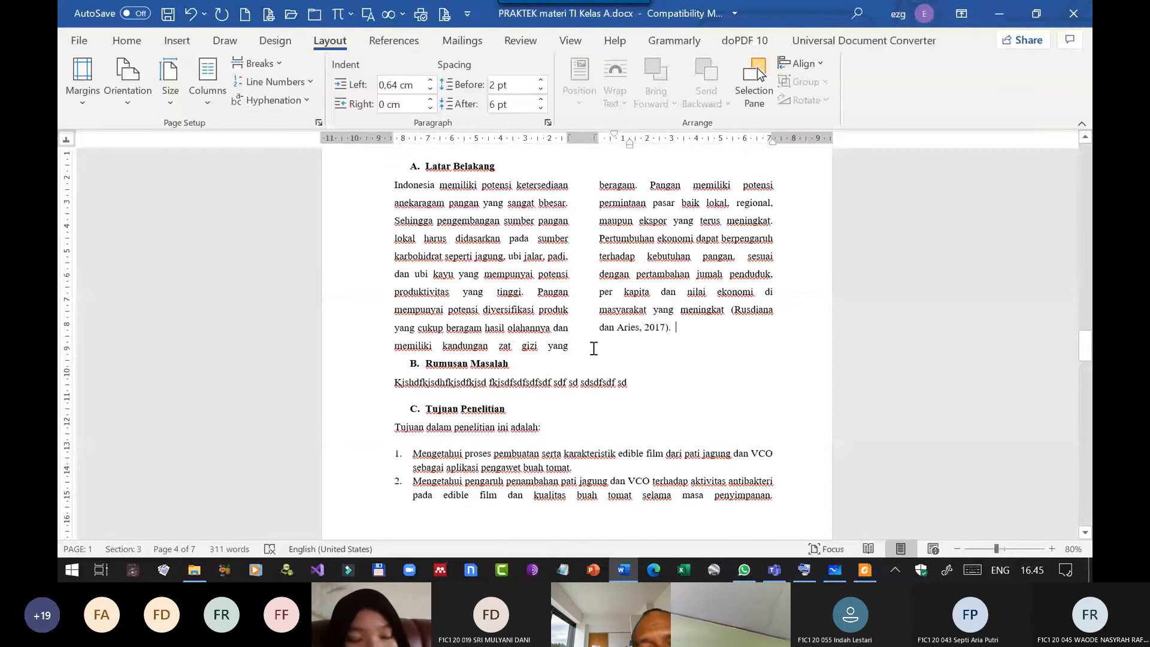
pyautogui.scroll(2, 584, 282)
pyautogui.scroll(1, 623, 252)
pyautogui.click(624, 231)
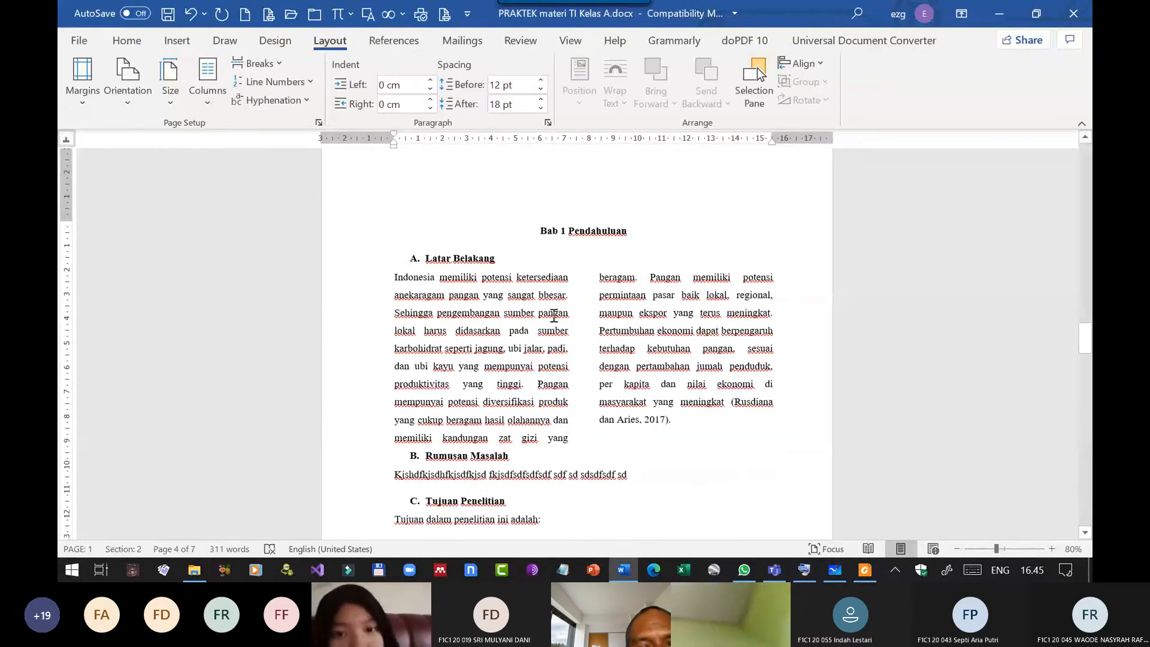
pyautogui.click(527, 296)
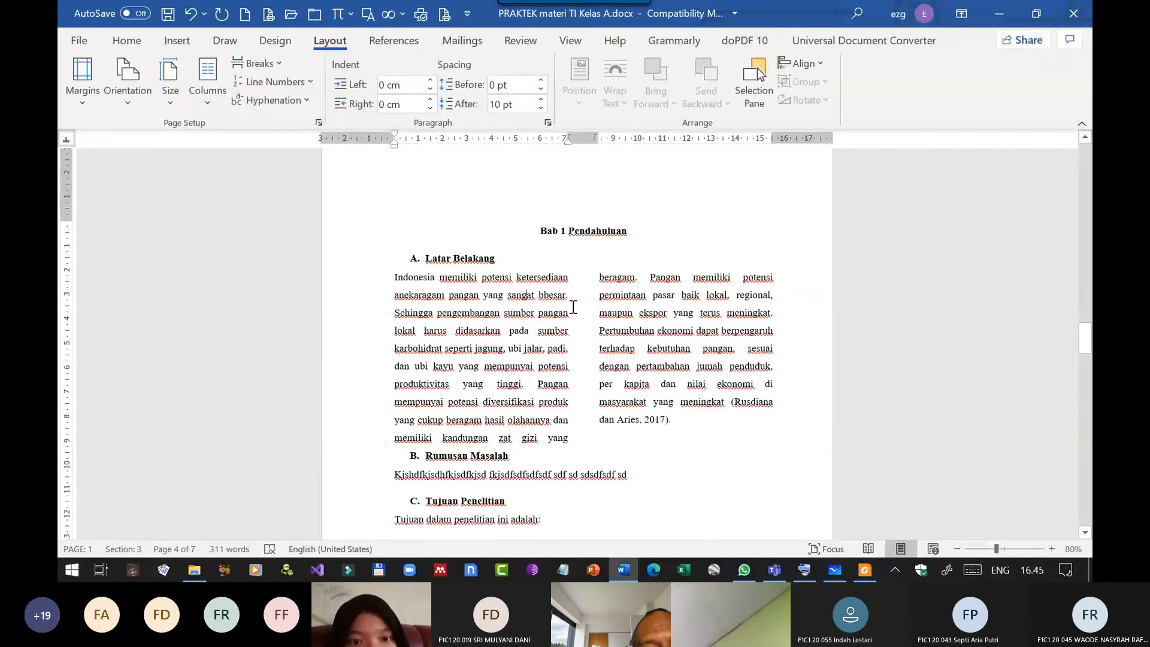
pyautogui.scroll(-3, 598, 384)
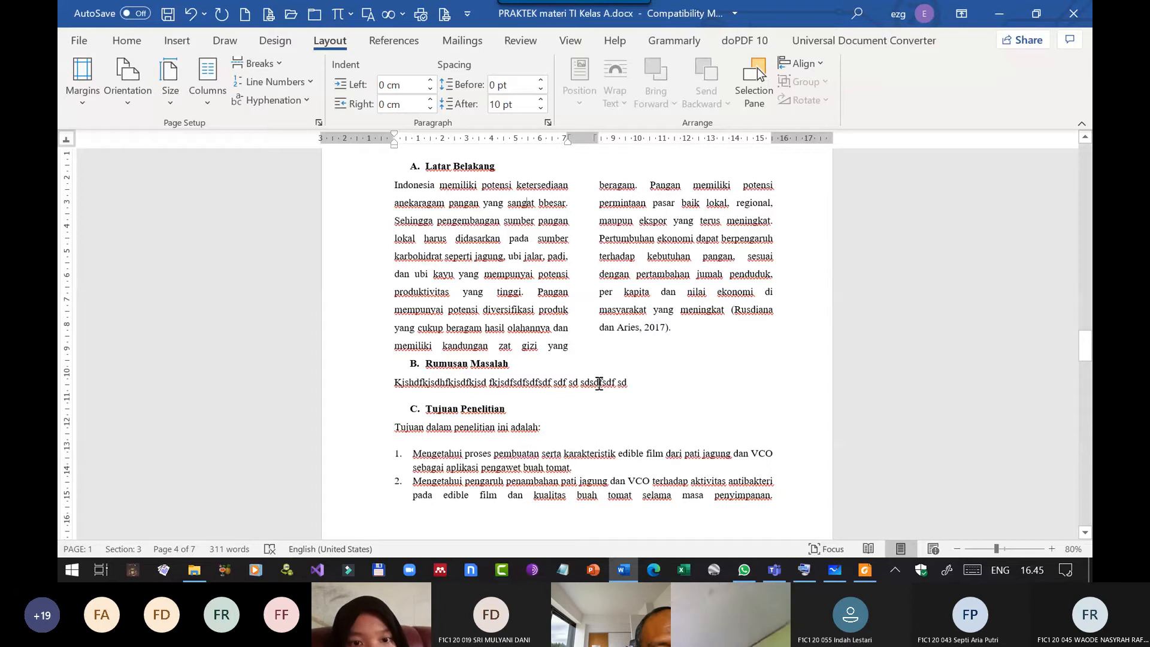
pyautogui.click(599, 384)
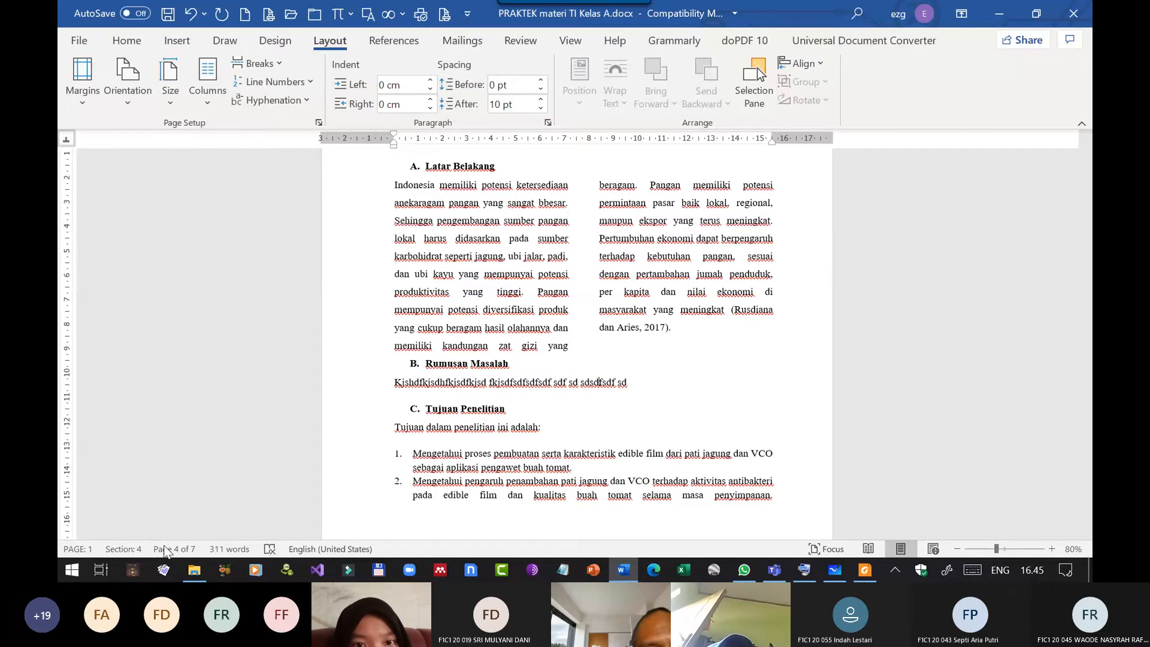
pyautogui.scroll(2, 607, 231)
pyautogui.click(607, 230)
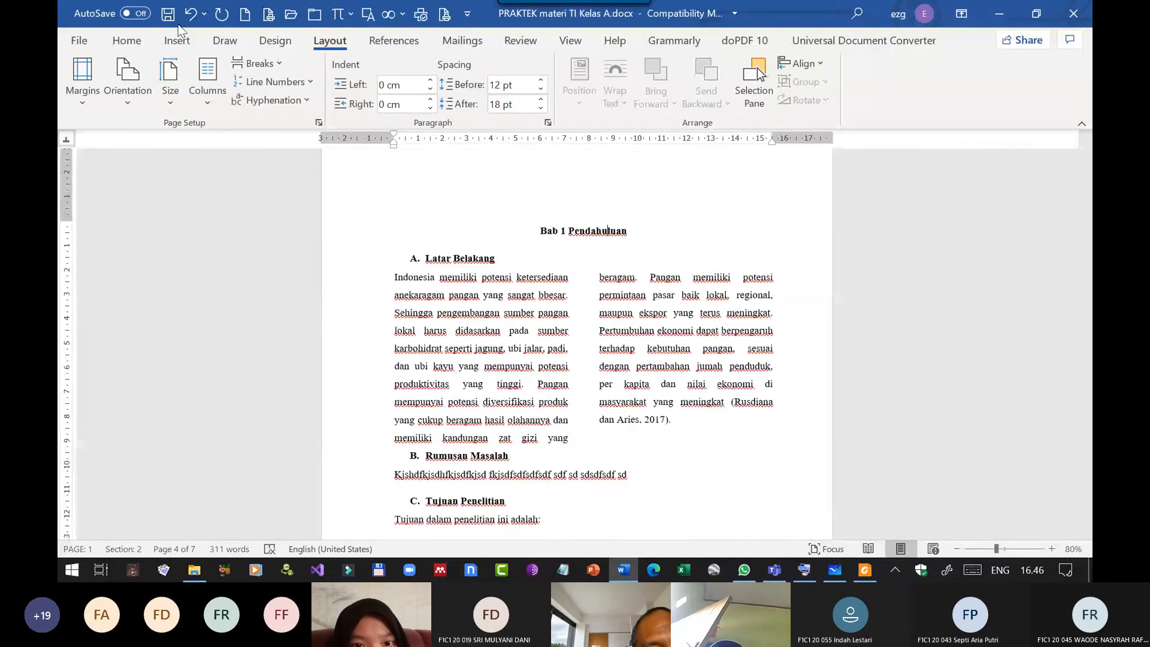
# Undo the two-column layout of the Latar Belakang paragraph.
pyautogui.hotkey('ctrl', 'z')
pyautogui.click(570, 258)
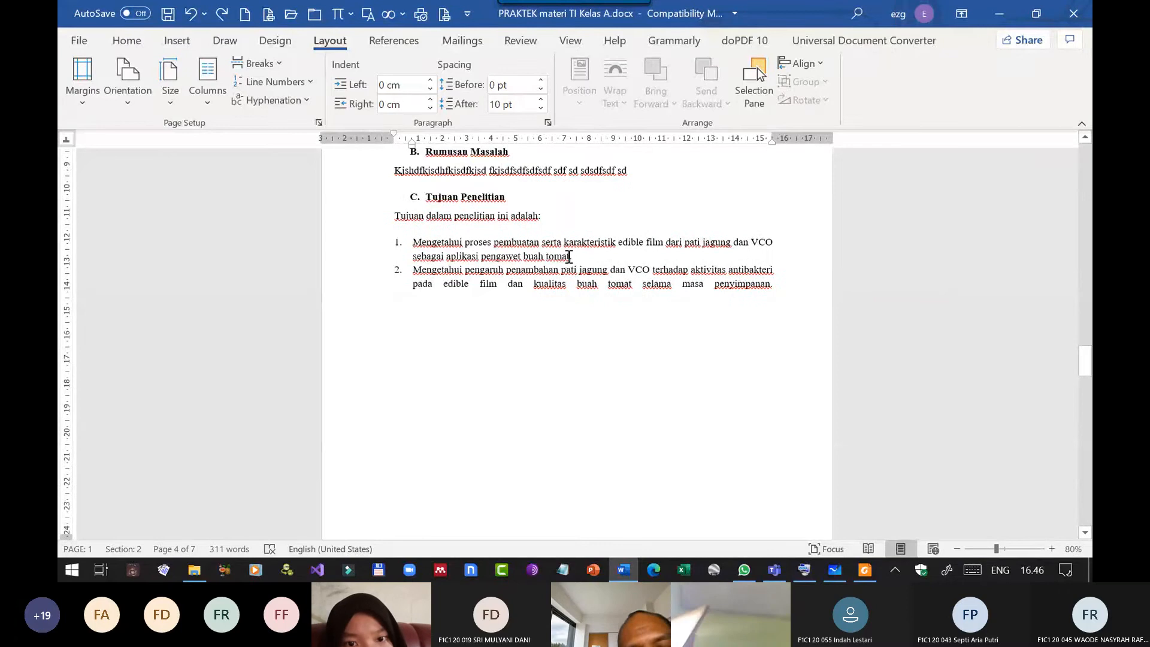
pyautogui.write('.')
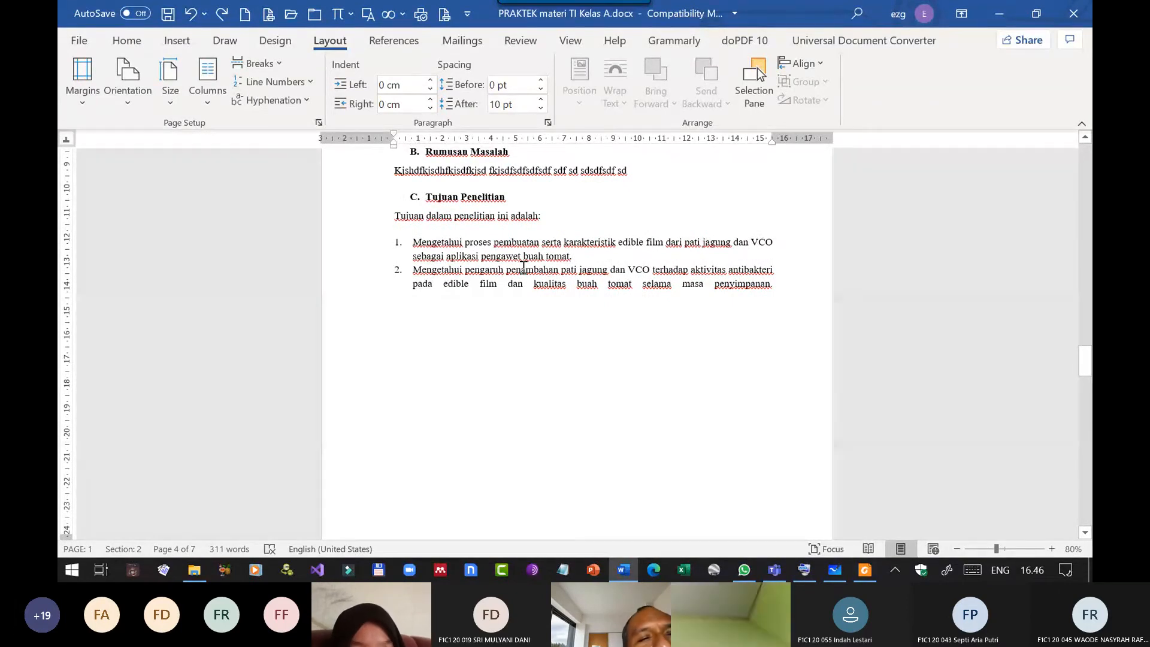
pyautogui.scroll(6, 523, 266)
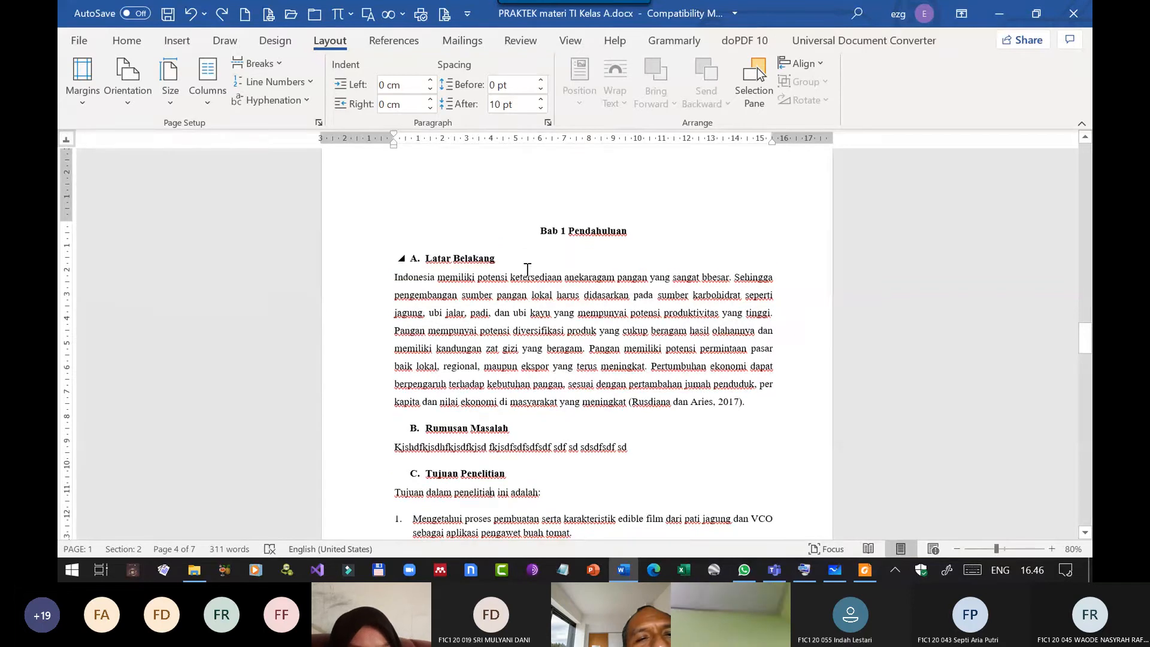
pyautogui.click(276, 44)
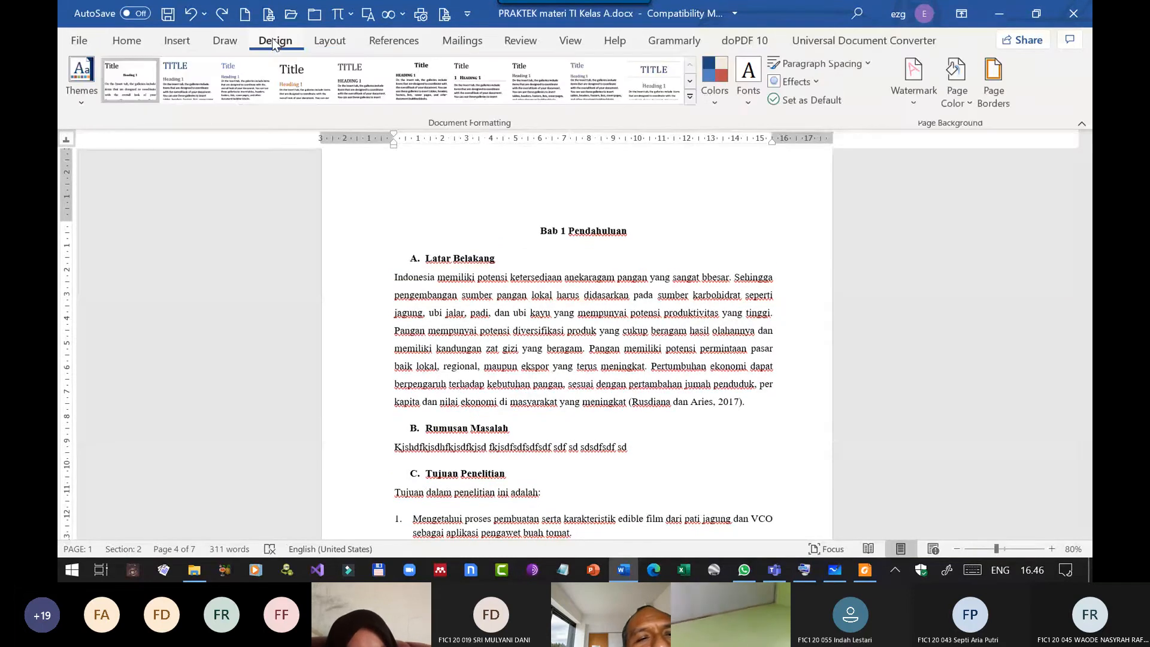
pyautogui.click(230, 45)
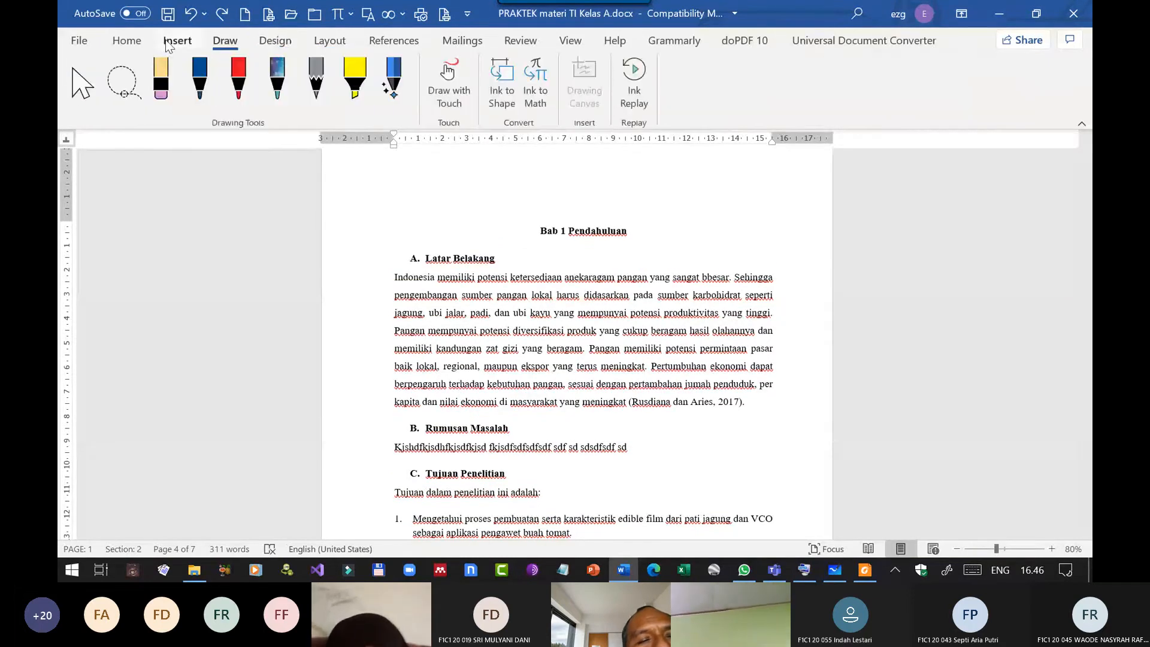
pyautogui.click(171, 44)
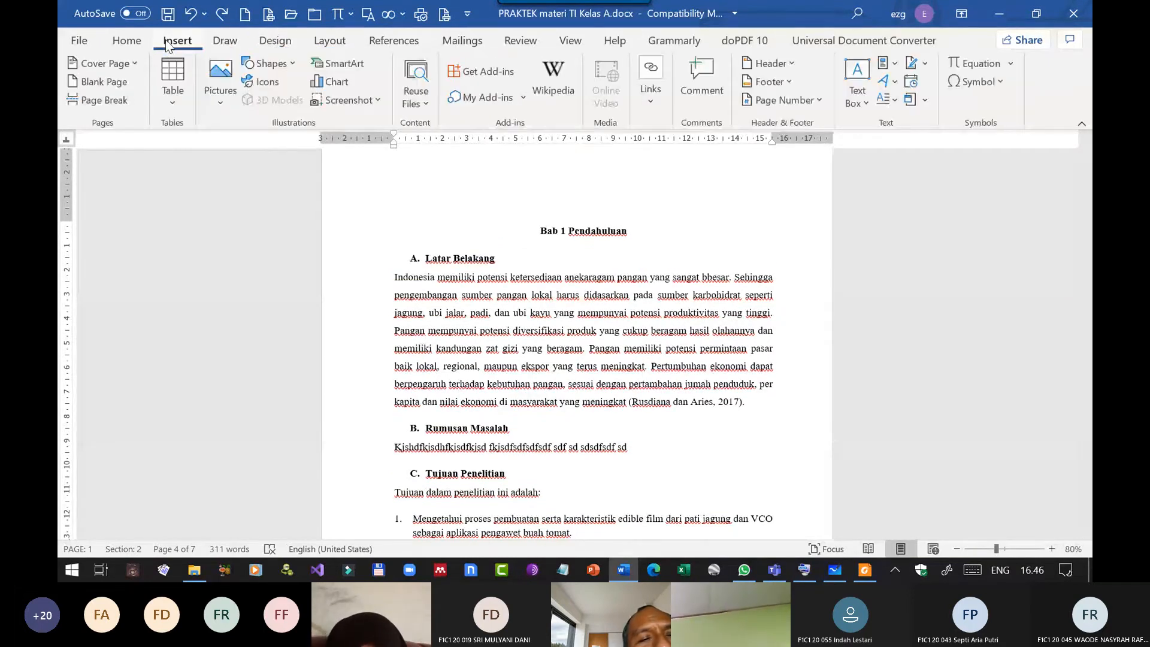
pyautogui.click(323, 40)
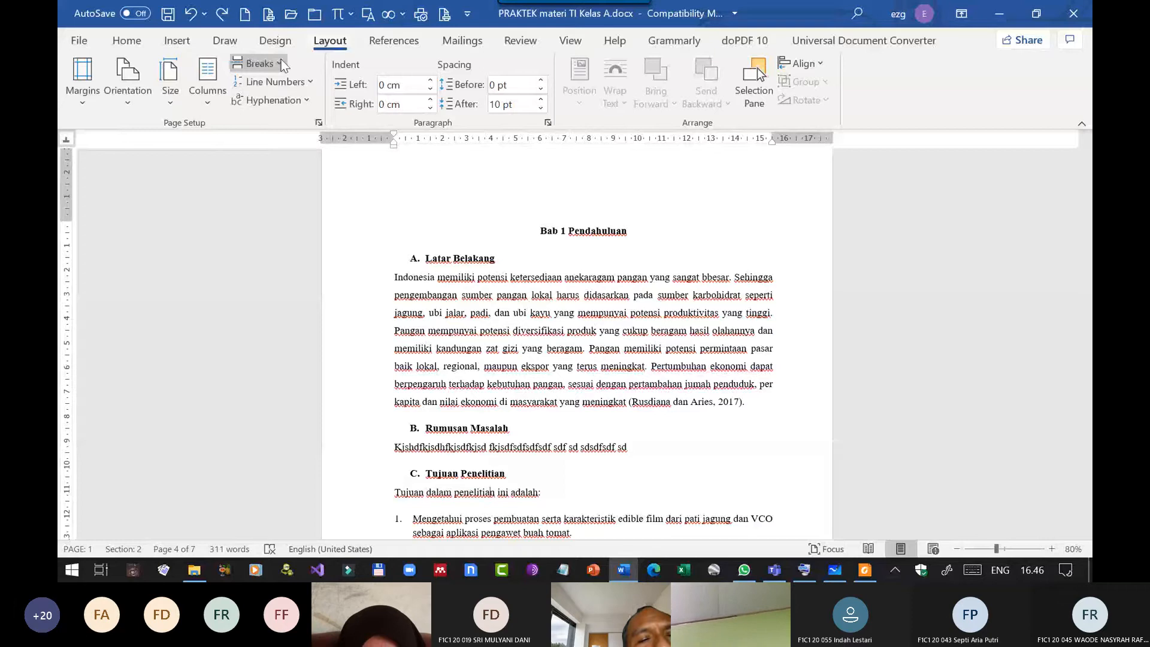
pyautogui.click(304, 103)
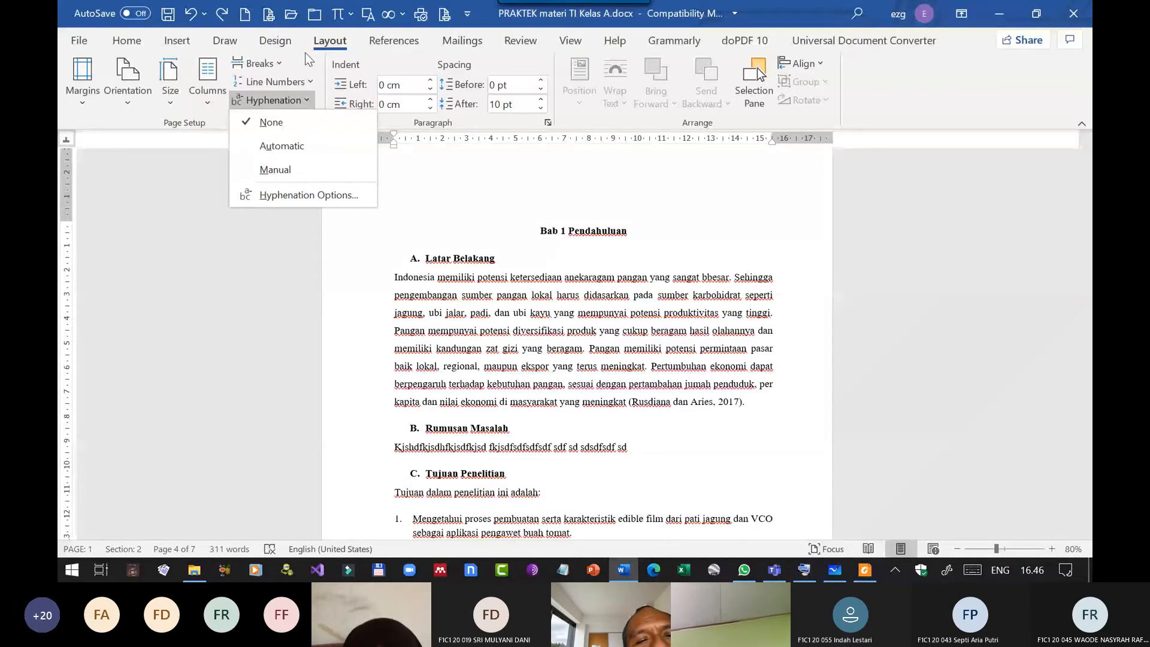
# Open the Paragraph settings for the introductory line under Tujuan Penelitian to view them, and close them without making changes.
pyautogui.click(518, 308)
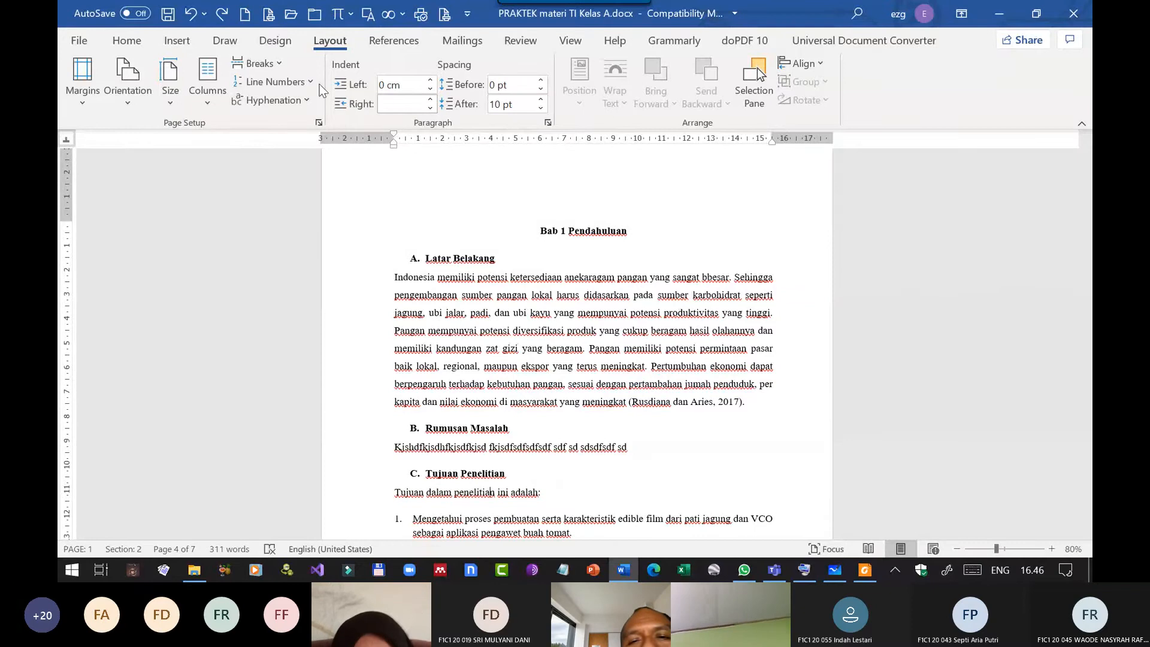
pyautogui.click(137, 43)
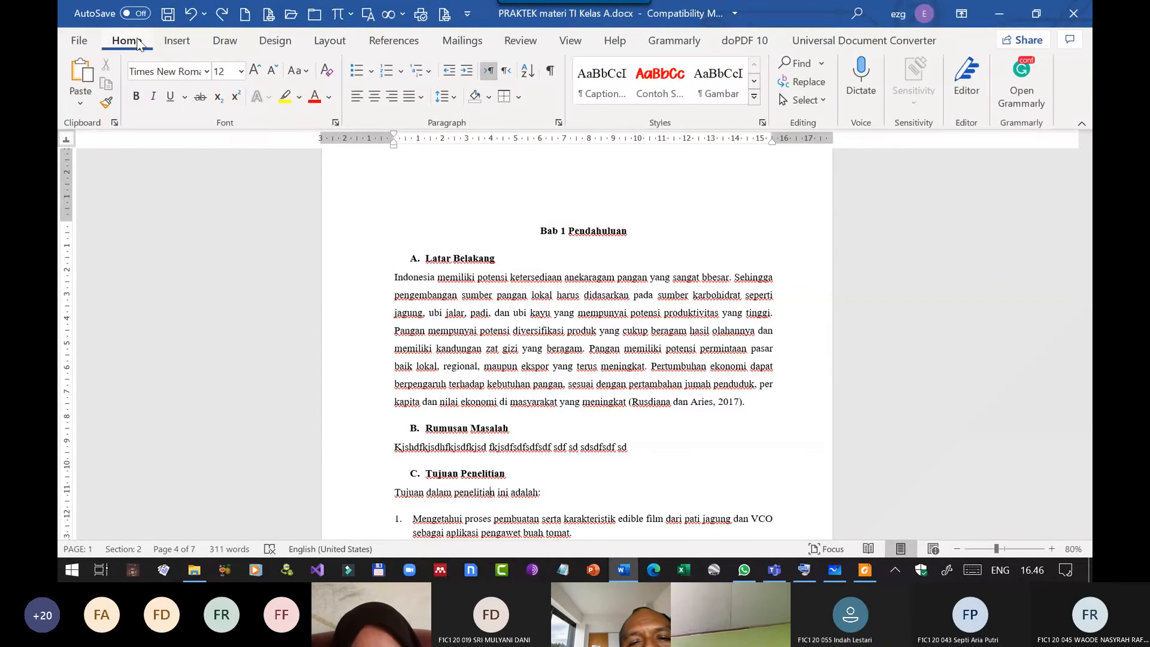
pyautogui.click(564, 126)
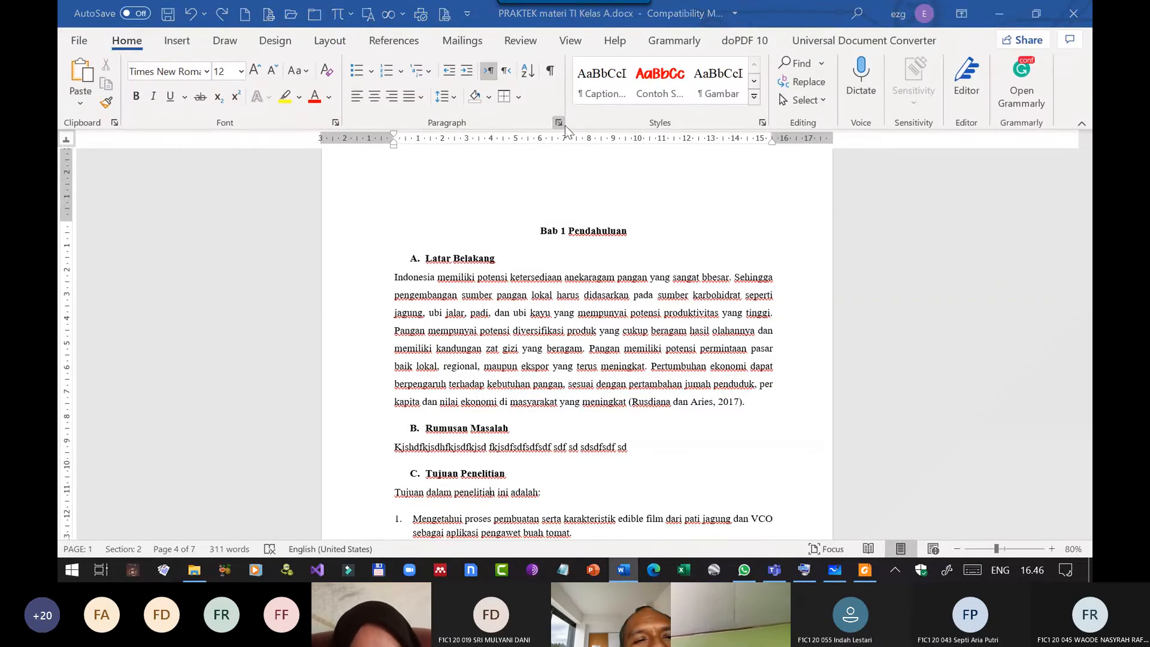
pyautogui.click(1039, 74)
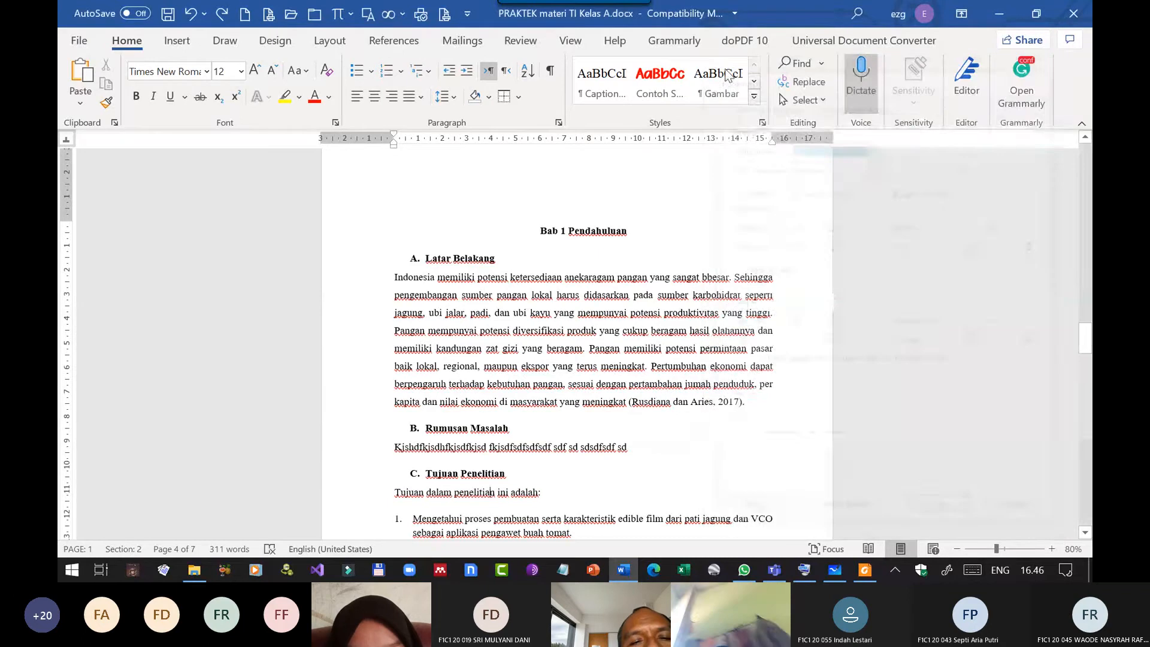
# Set the spacing after the Latar Belakang paragraph under Bab 1 Pendahuluan to 12 pt.
pyautogui.click(329, 40)
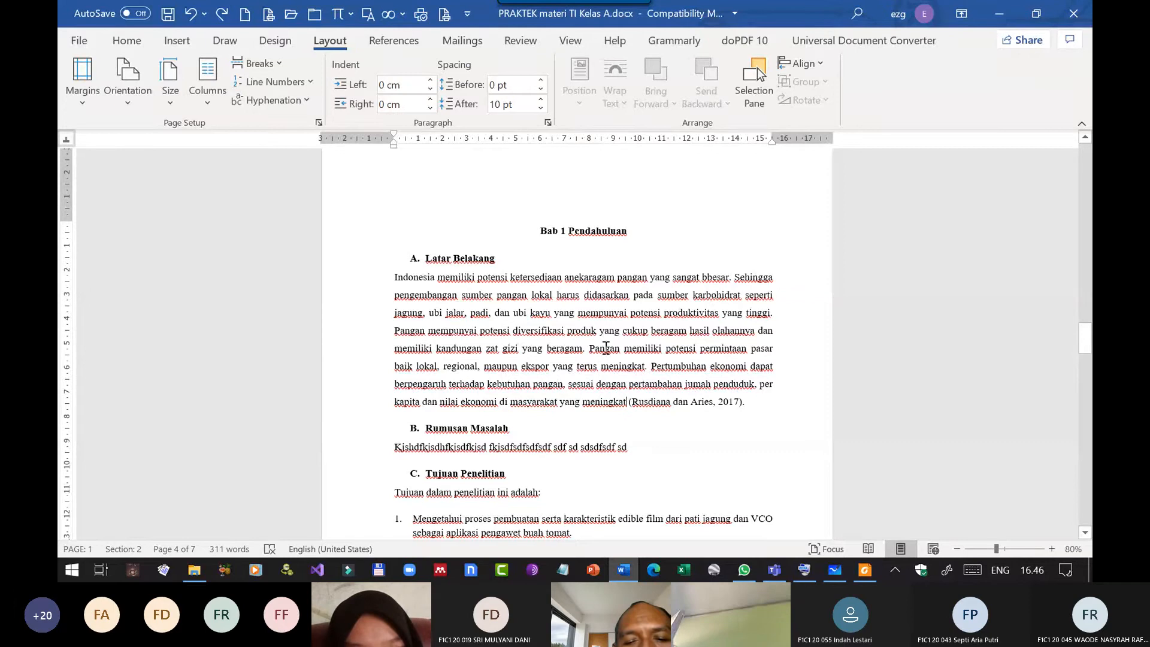
pyautogui.click(541, 100)
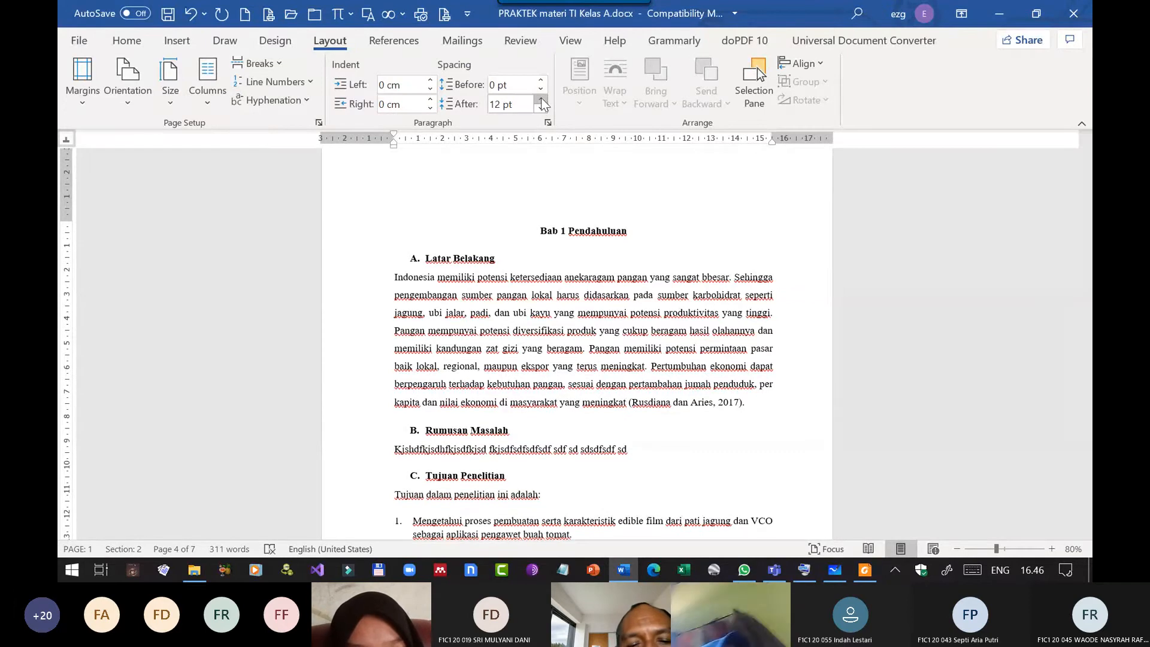
pyautogui.click(541, 99)
pyautogui.click(544, 108)
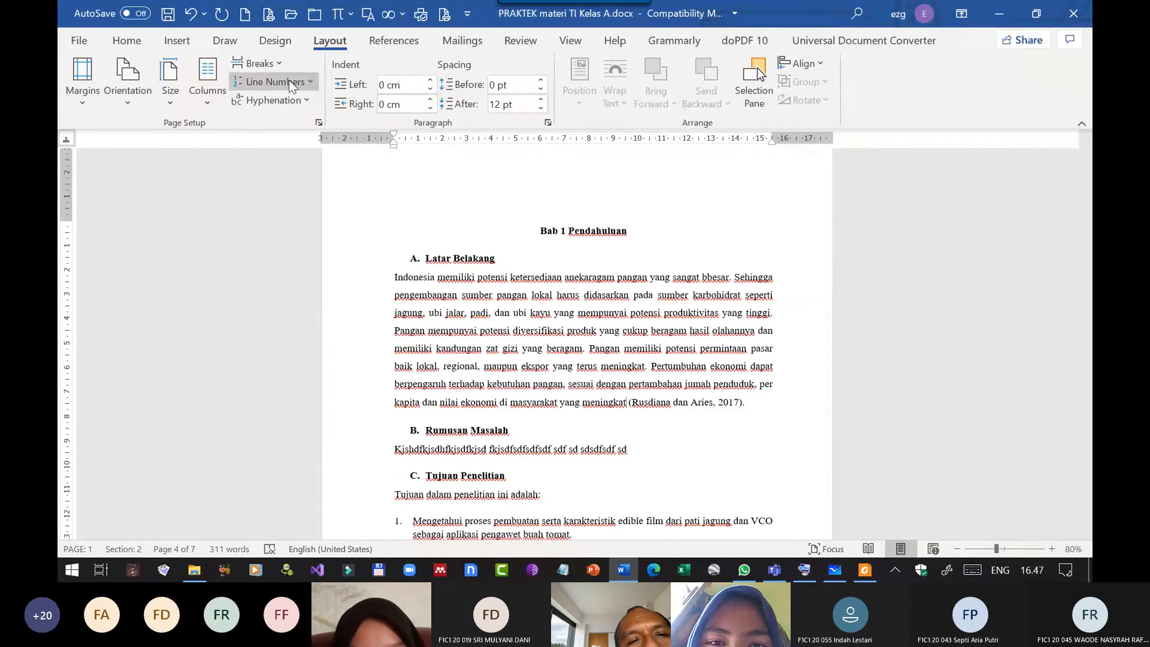
pyautogui.click(134, 42)
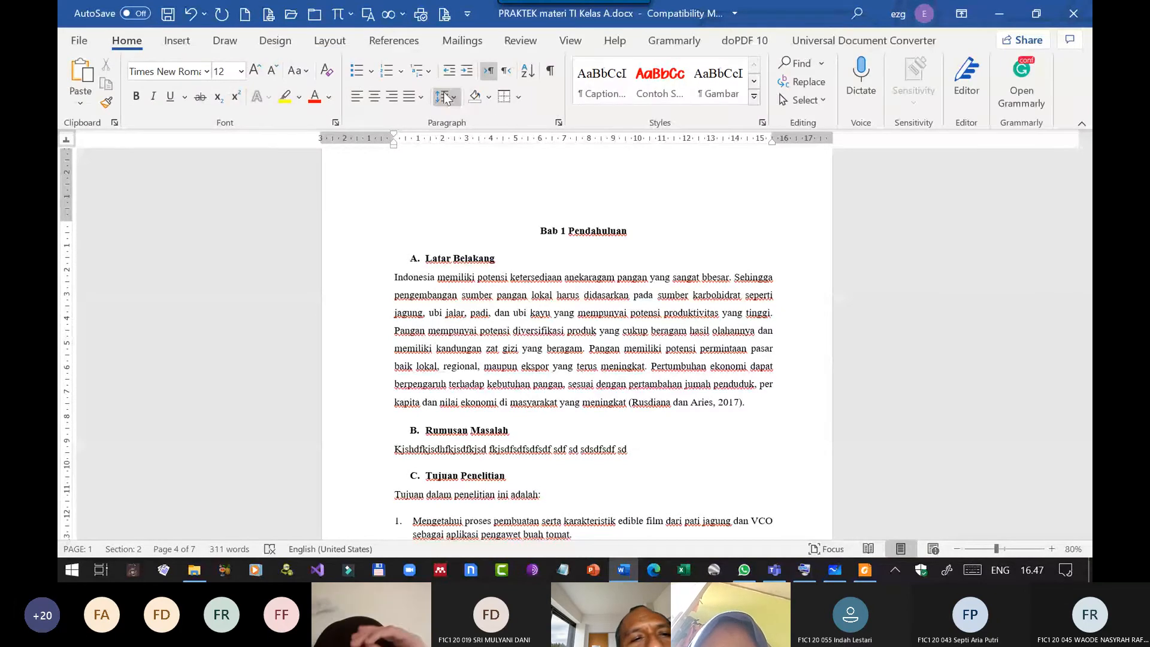
pyautogui.click(330, 42)
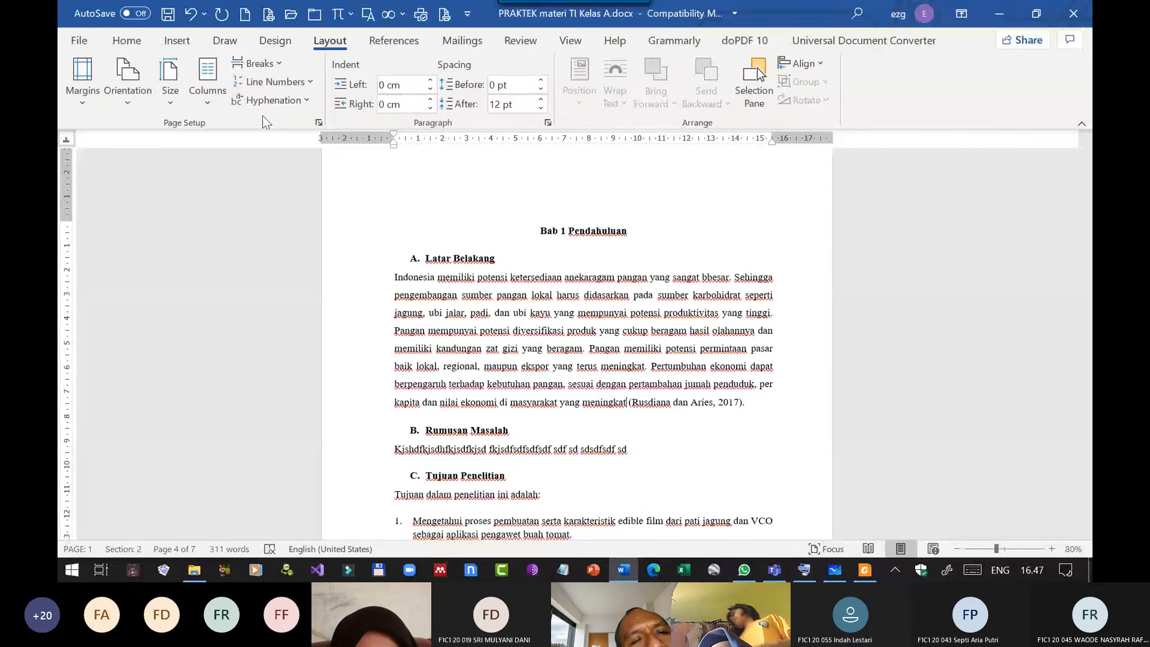
pyautogui.click(134, 51)
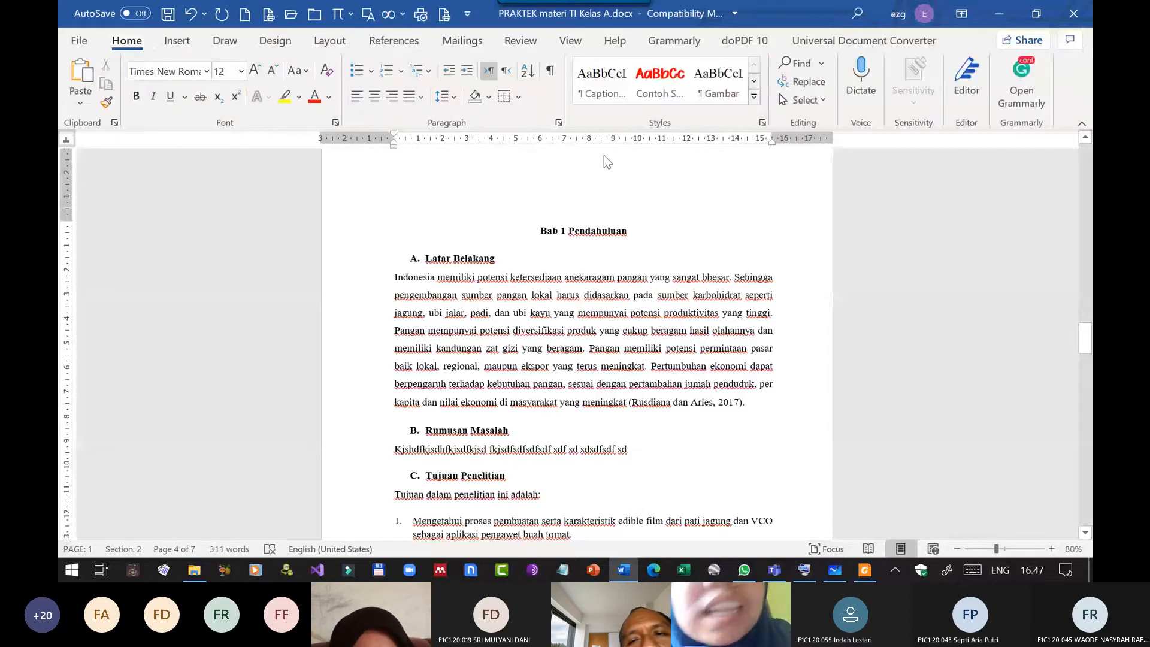
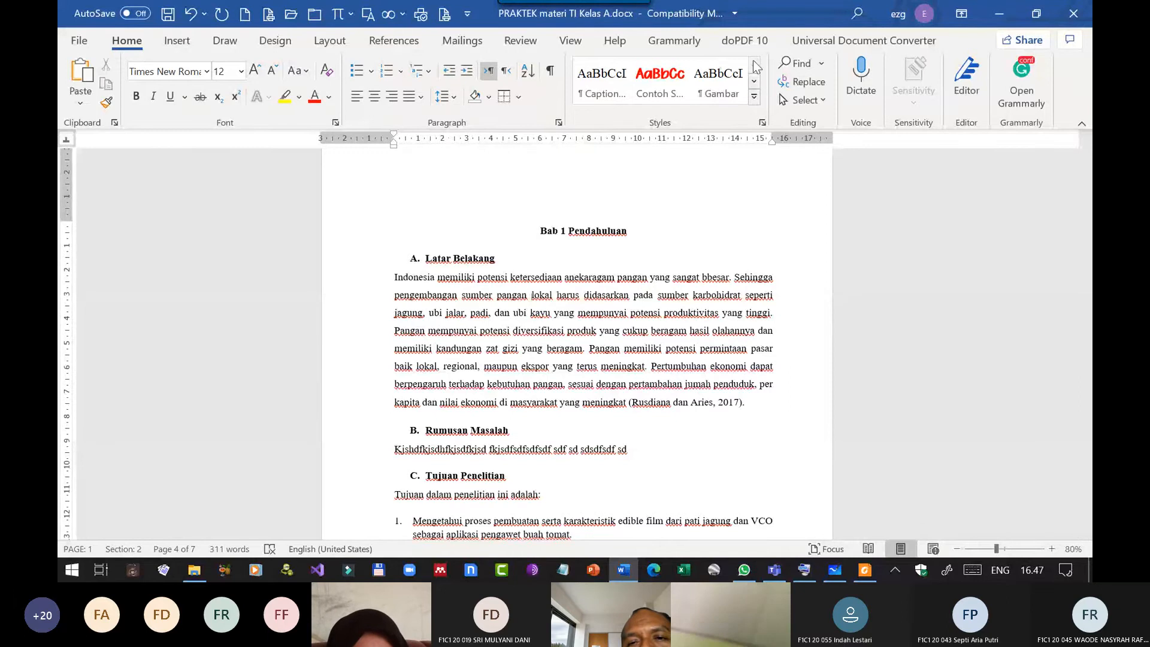
# Modify the Normal style to use the Caveat font at size 16.
pyautogui.click(754, 97)
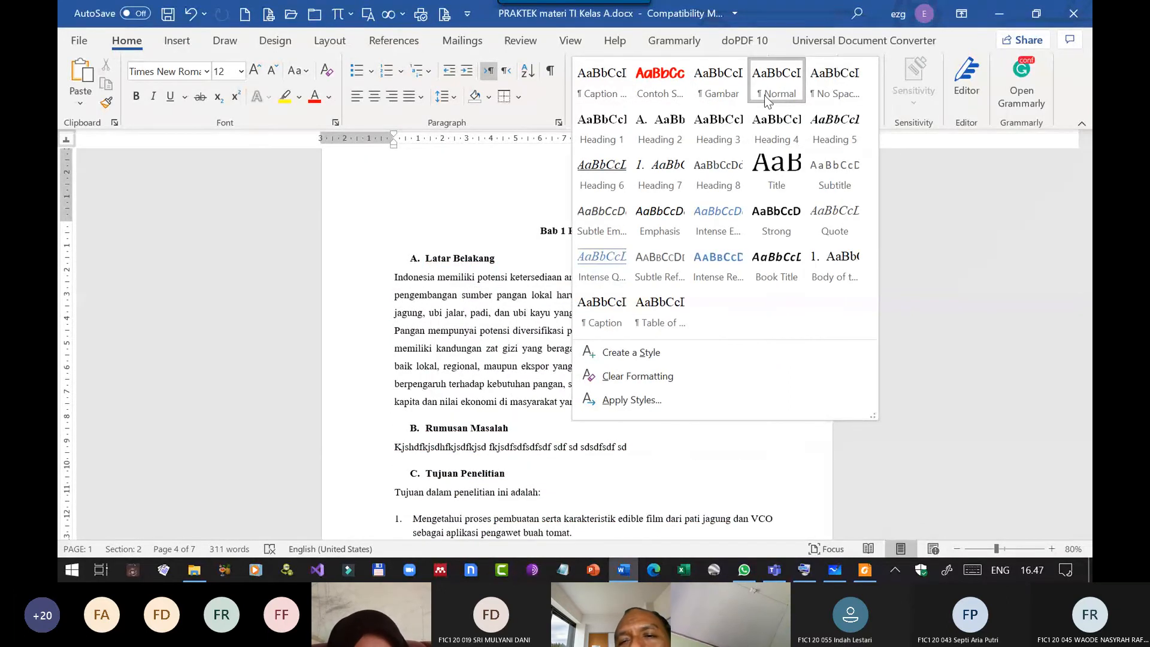
pyautogui.rightClick(775, 79)
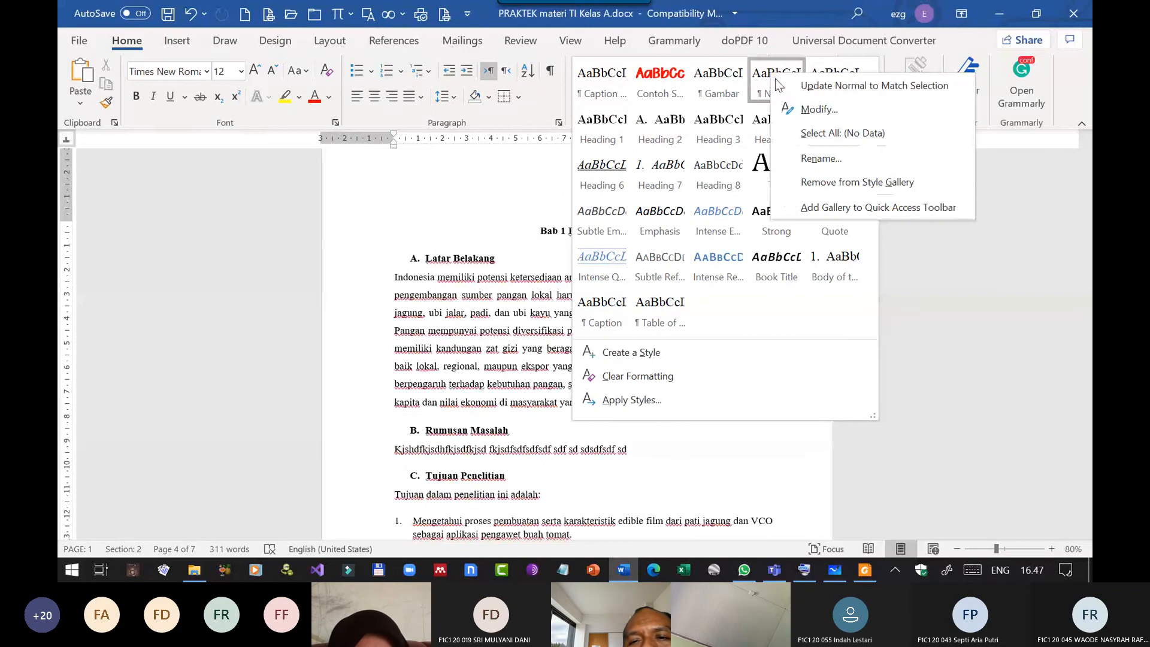
pyautogui.click(811, 112)
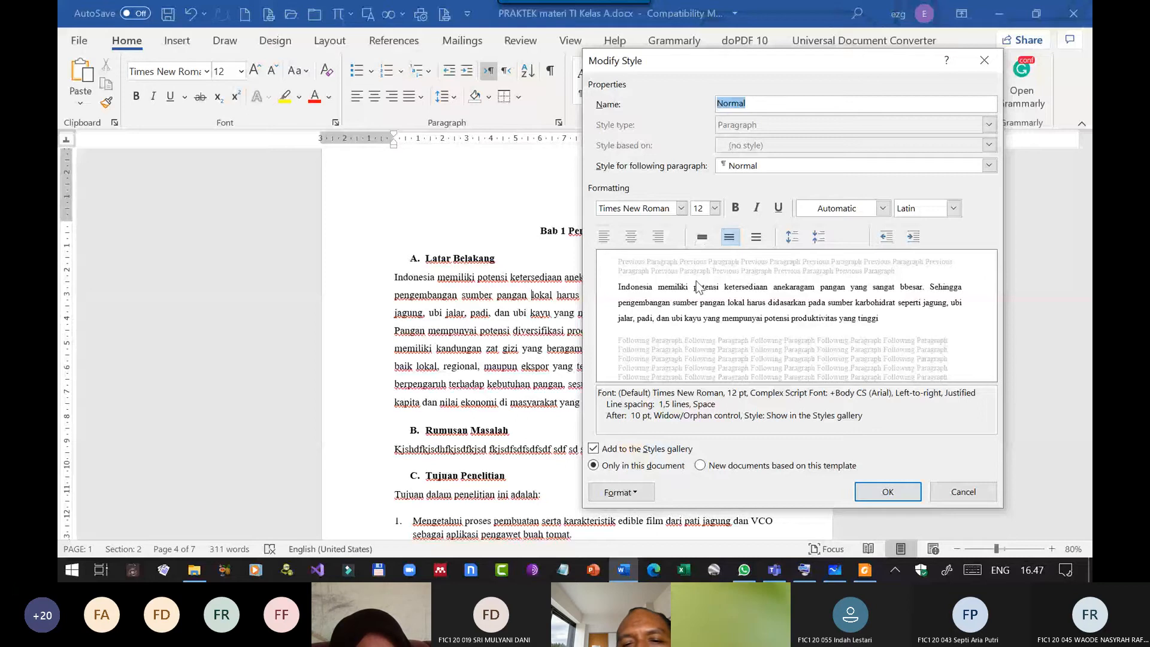
pyautogui.click(680, 207)
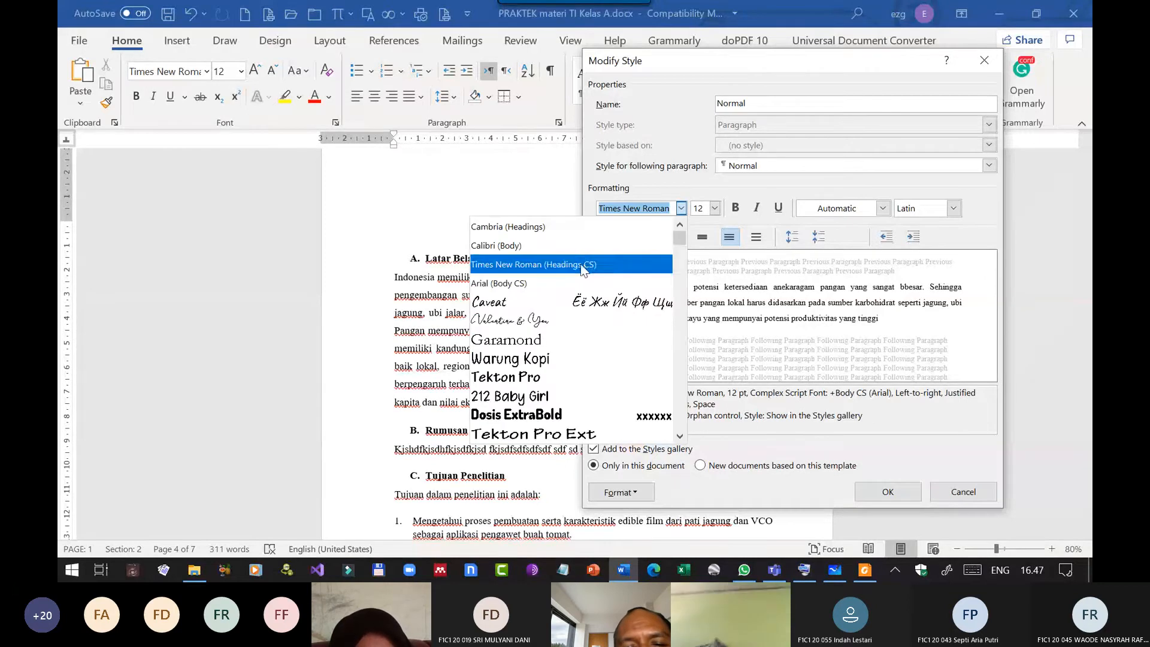
pyautogui.click(516, 300)
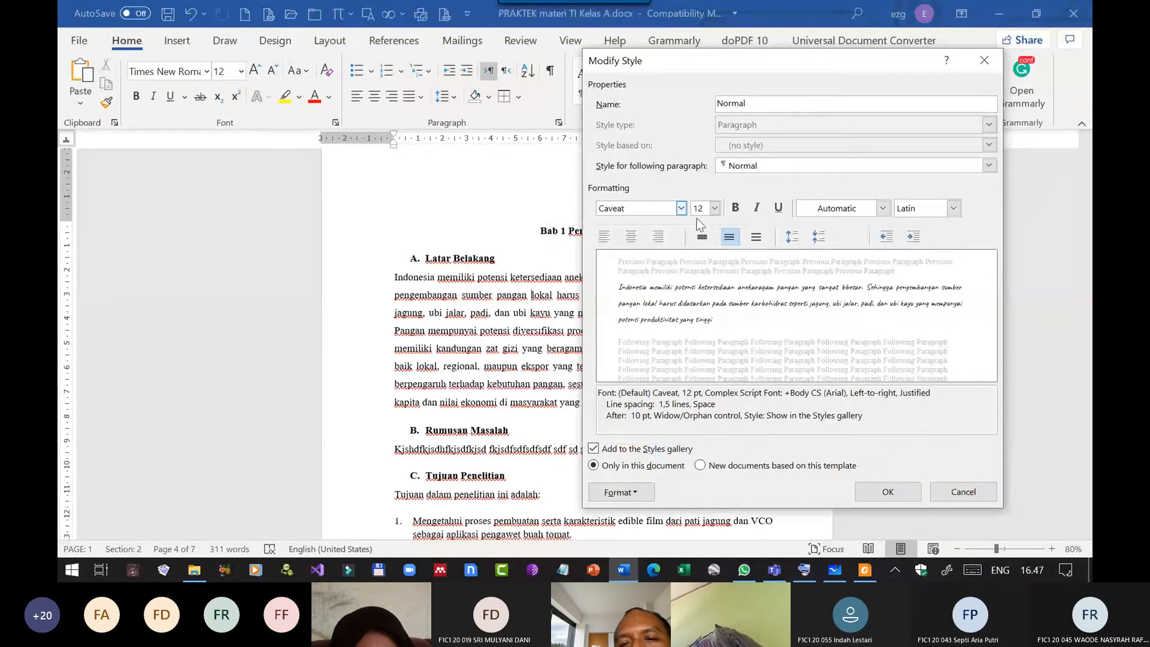
pyautogui.click(714, 208)
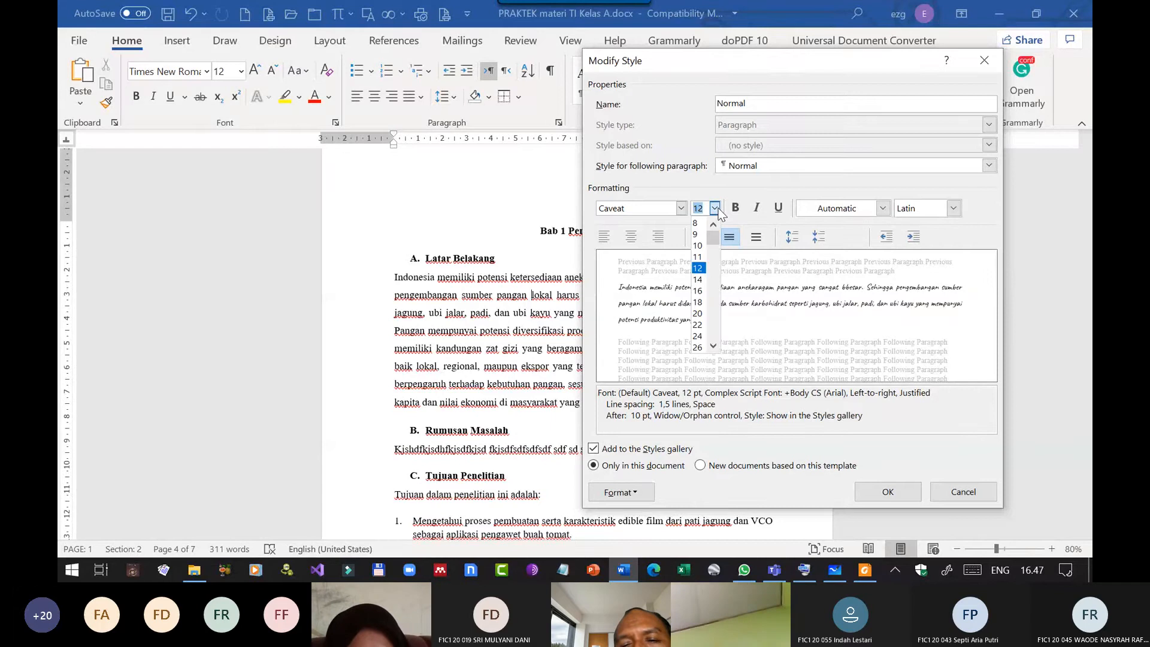
pyautogui.click(697, 290)
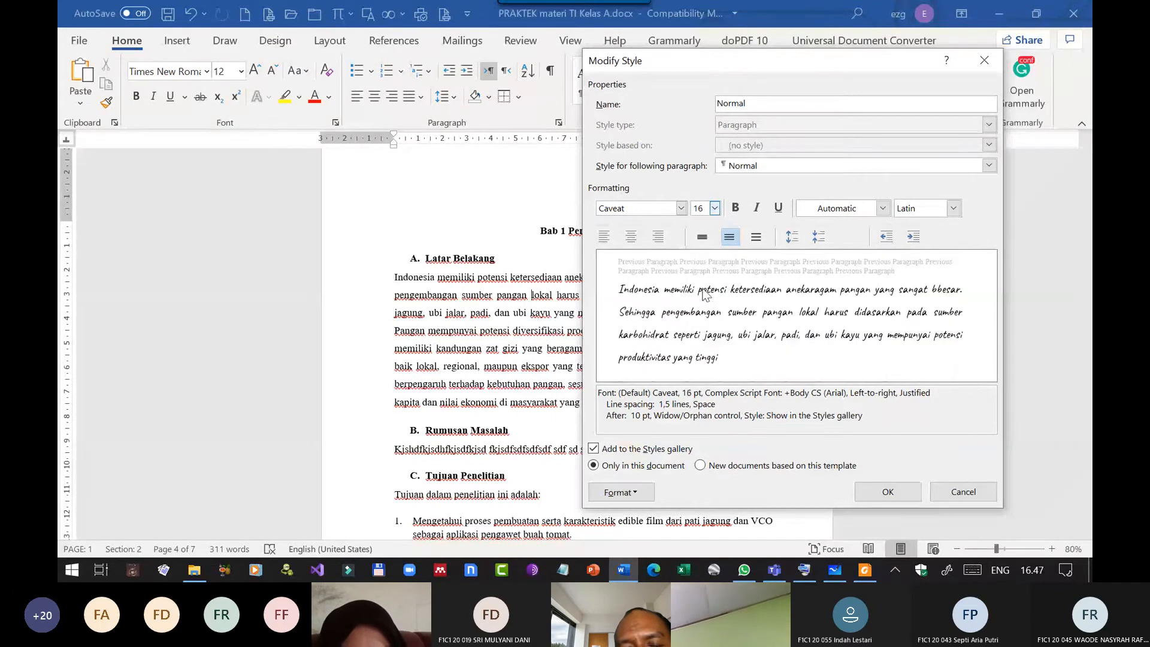
pyautogui.click(863, 497)
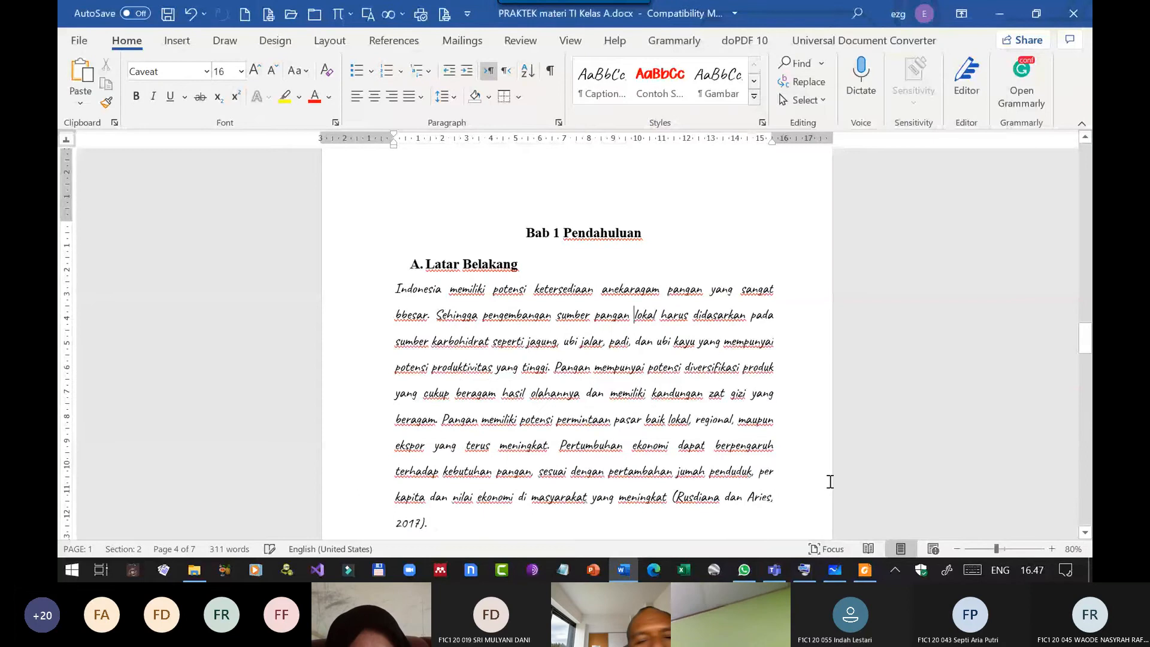
# Examine the body text and headings of Bab 1 and Bab 2 for the effect of the Normal style's new formatting.
pyautogui.scroll(-20, 499, 396)
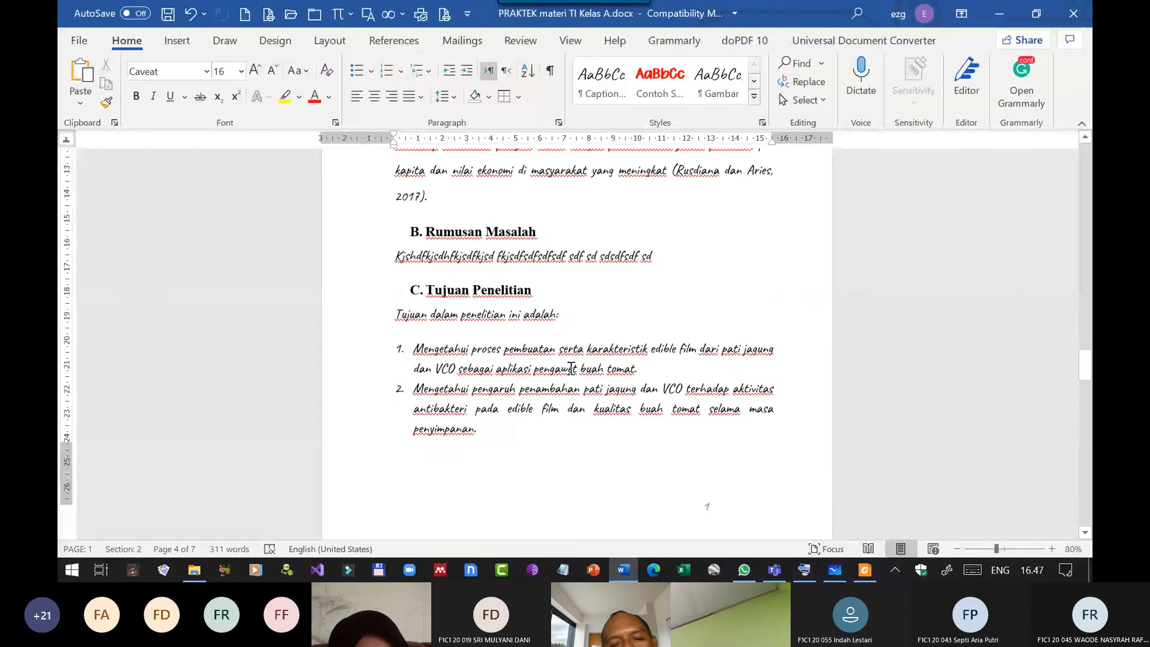
pyautogui.scroll(-15, 579, 353)
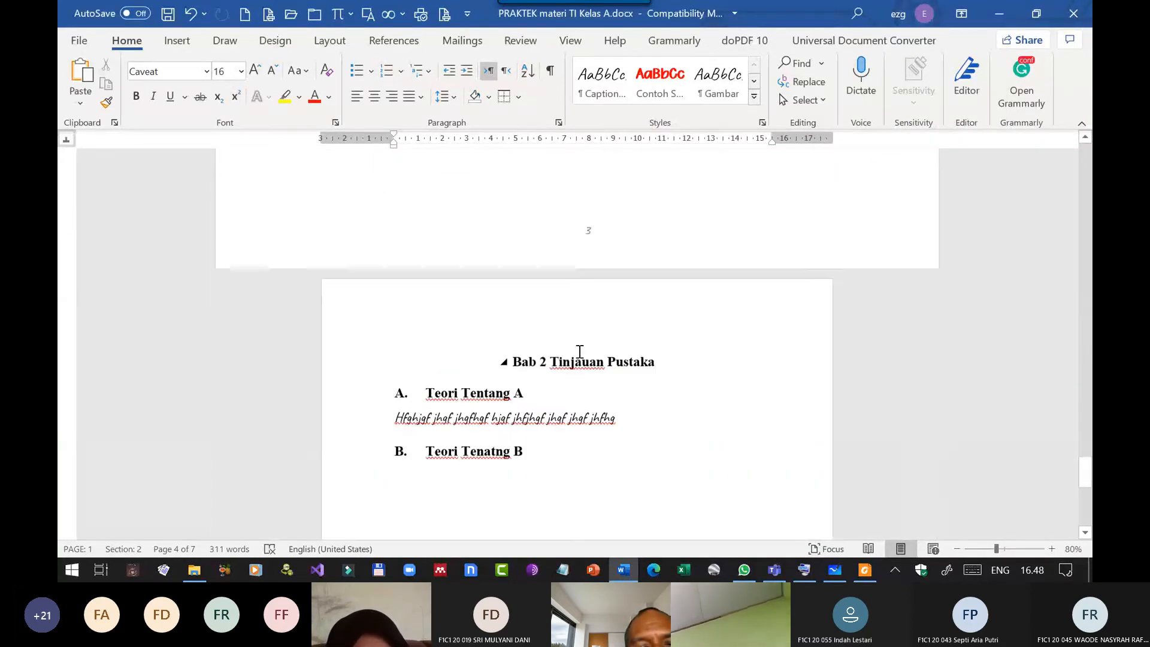
pyautogui.click(586, 404)
pyautogui.scroll(-10, 693, 388)
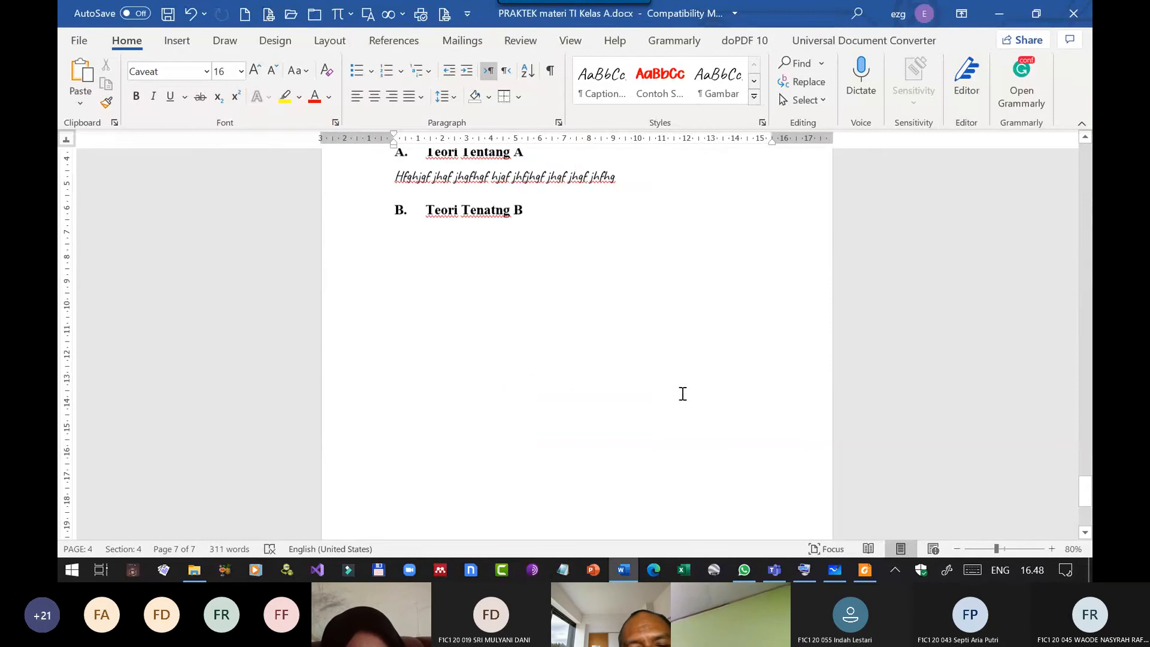
pyautogui.scroll(20, 686, 390)
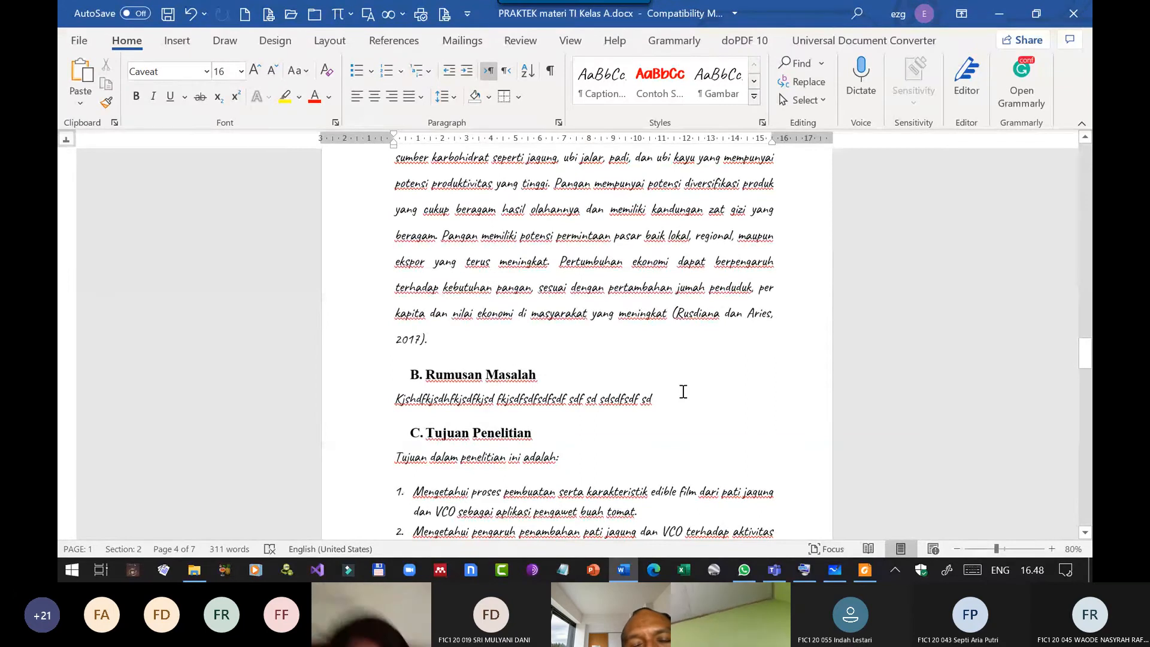
pyautogui.scroll(8, 682, 392)
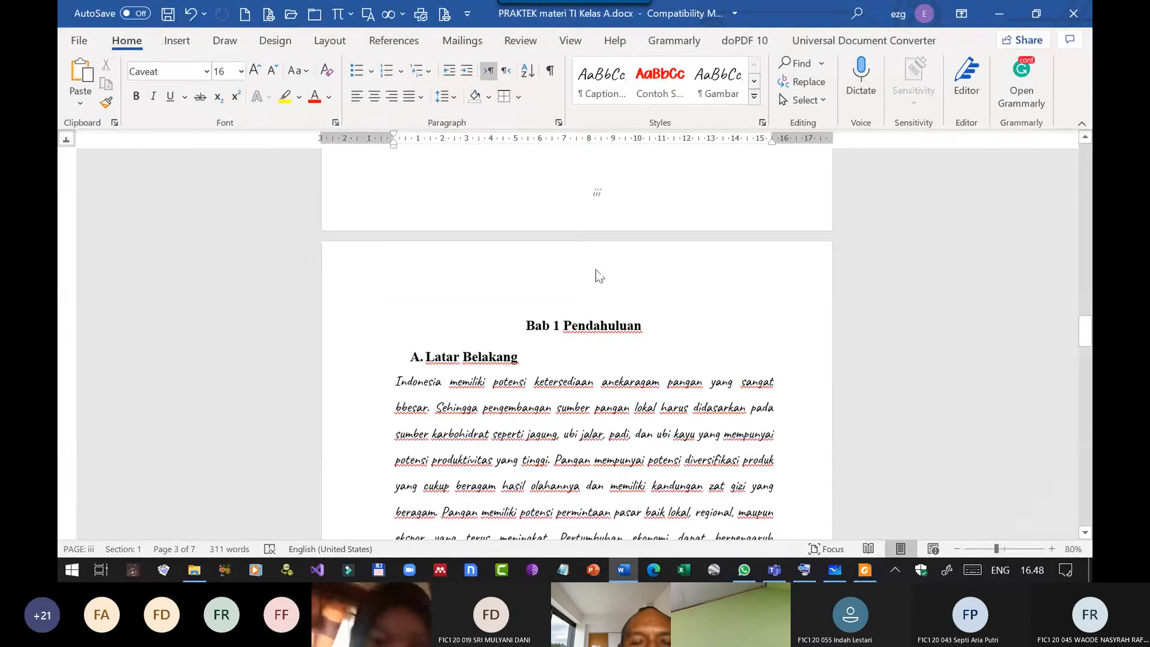
pyautogui.scroll(-2, 597, 272)
pyautogui.scroll(-1, 597, 271)
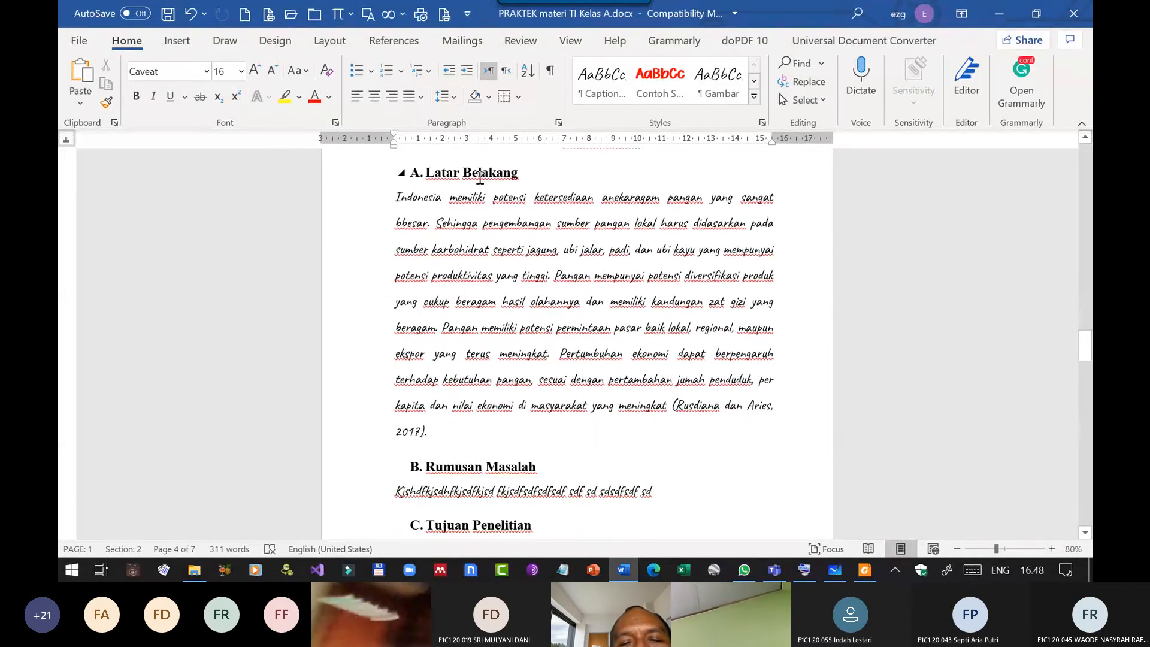
pyautogui.scroll(2, 634, 195)
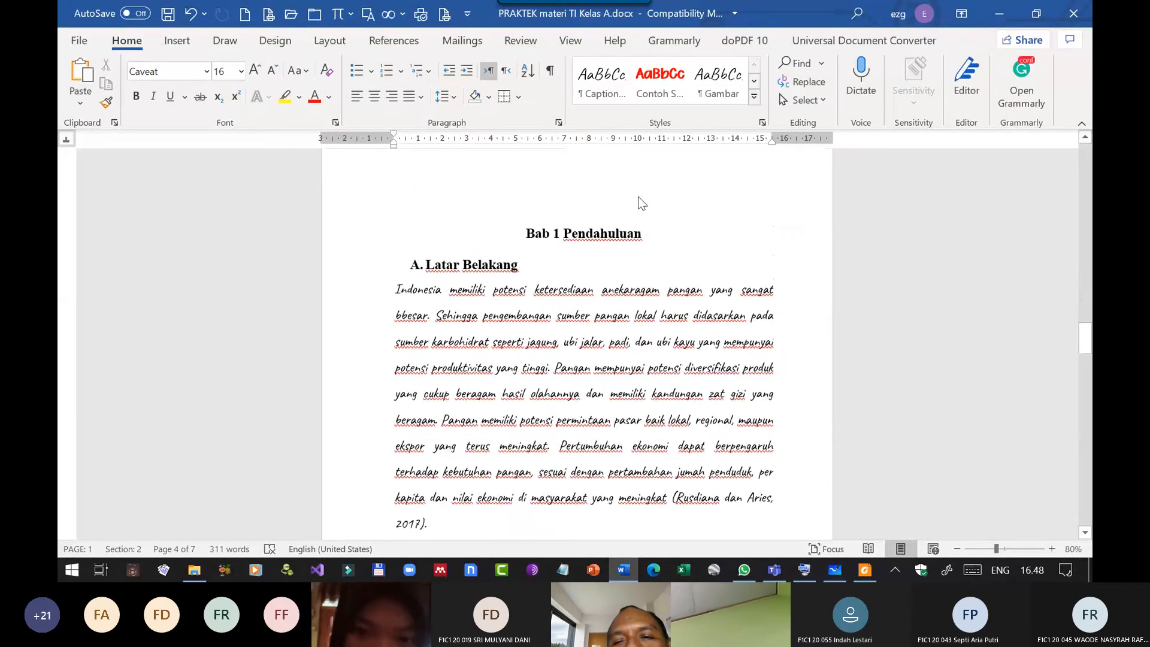
pyautogui.click(754, 95)
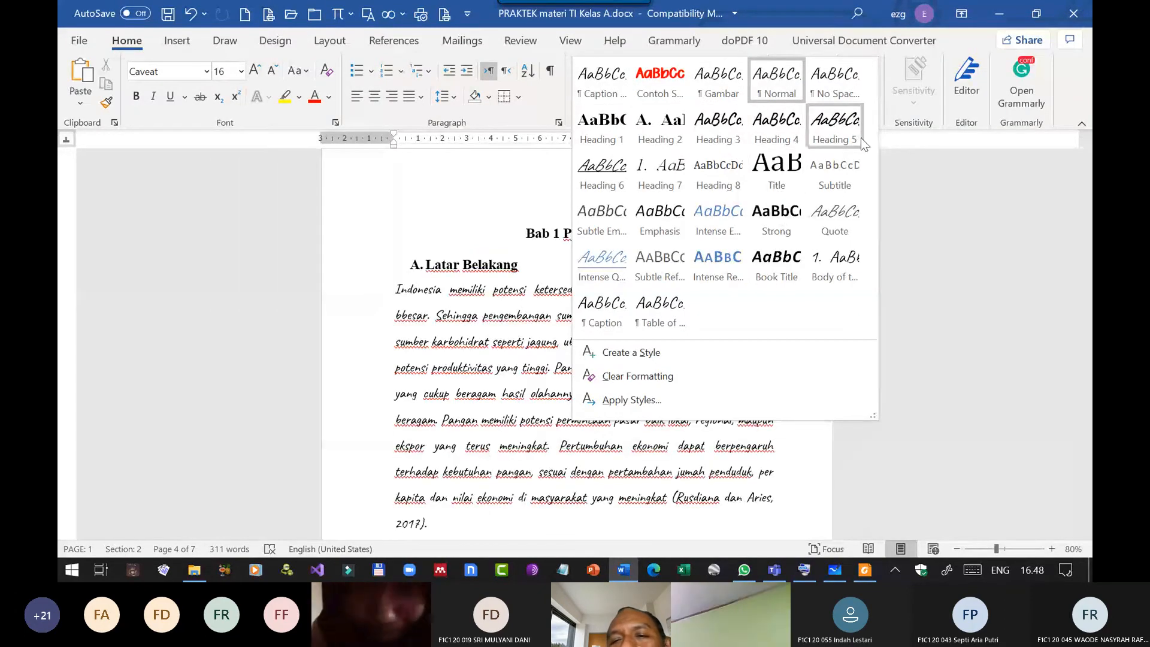
pyautogui.rightClick(589, 133)
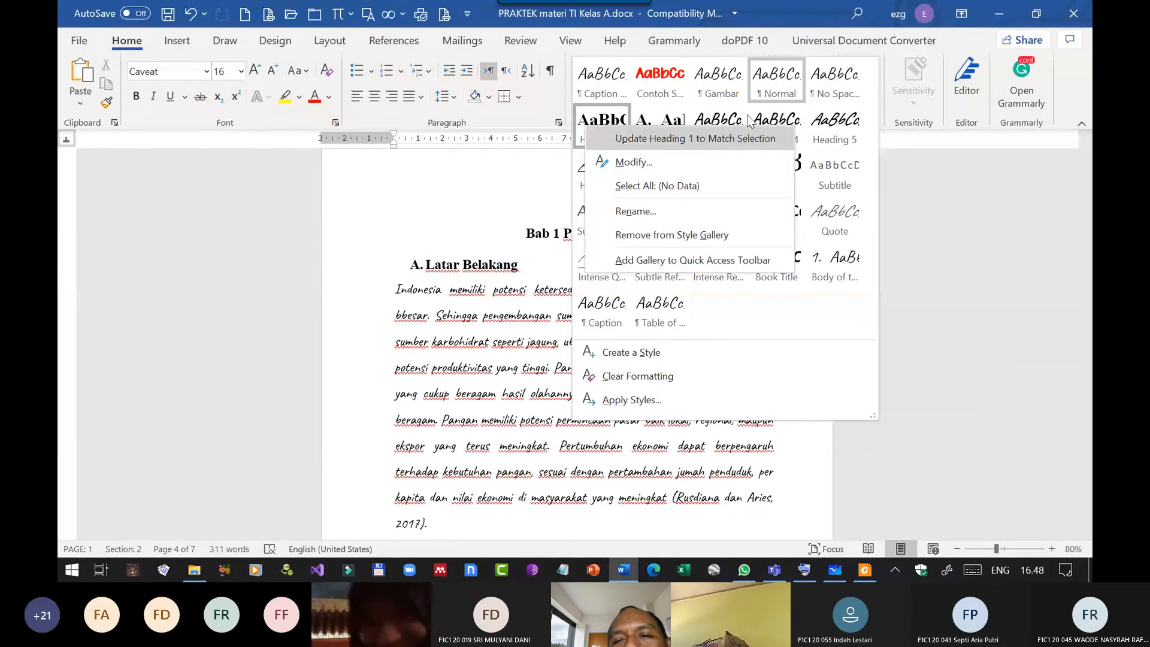
pyautogui.click(956, 214)
pyautogui.click(958, 218)
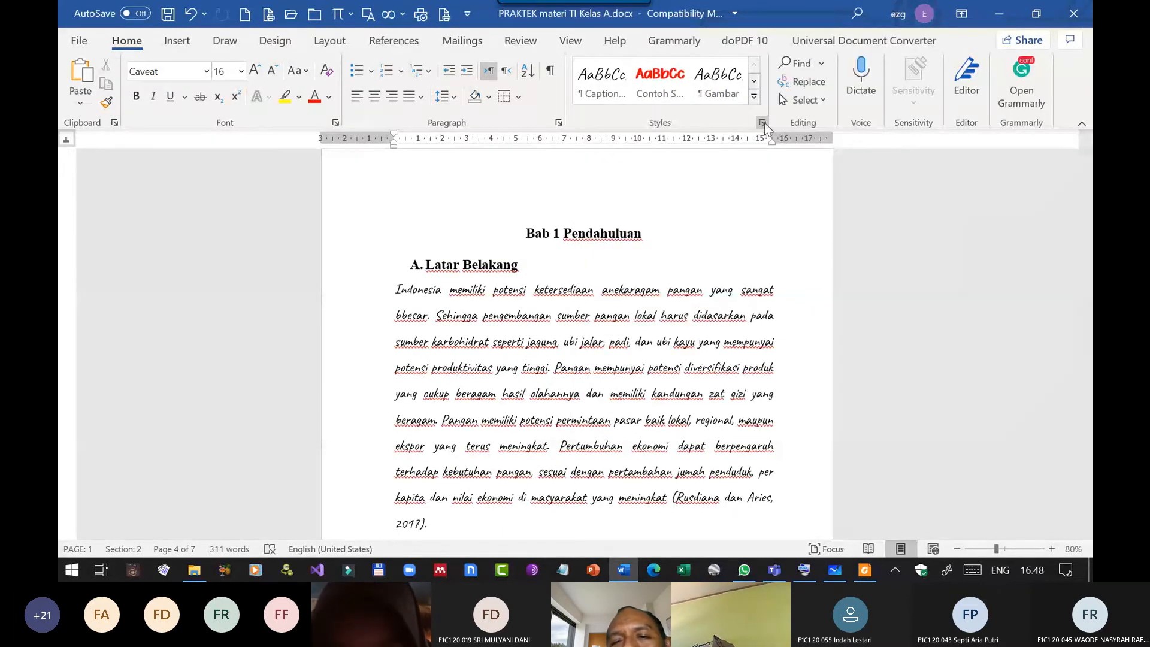
# Show the full list of styles and view the Normal style's settings without changing them.
pyautogui.click(762, 123)
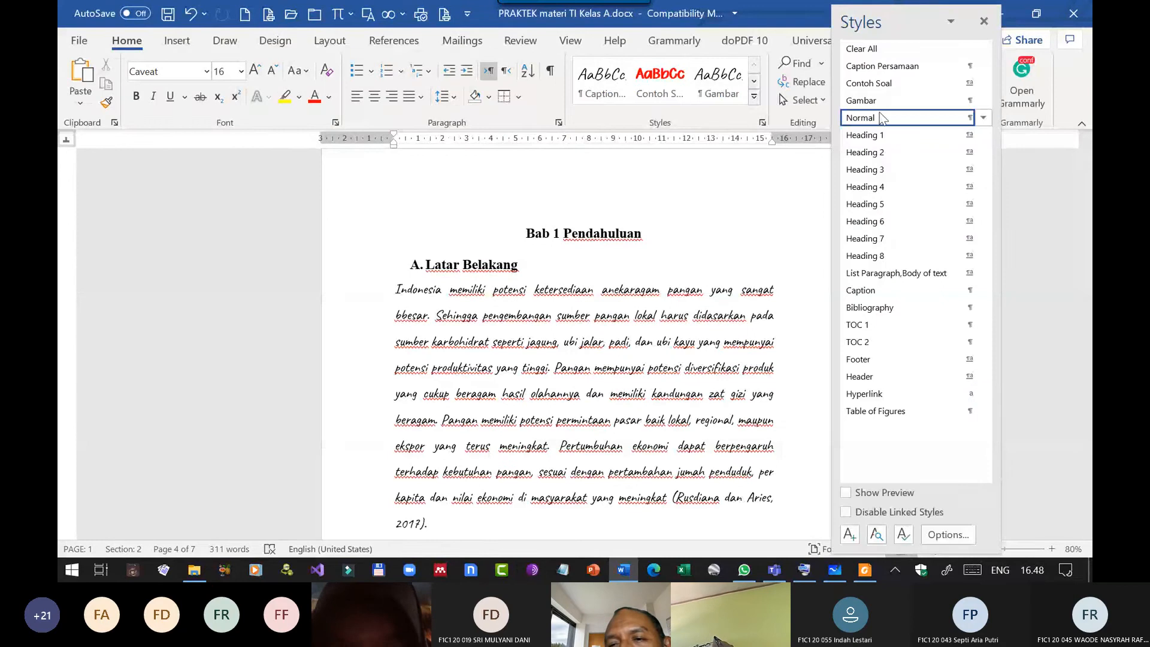
pyautogui.click(982, 117)
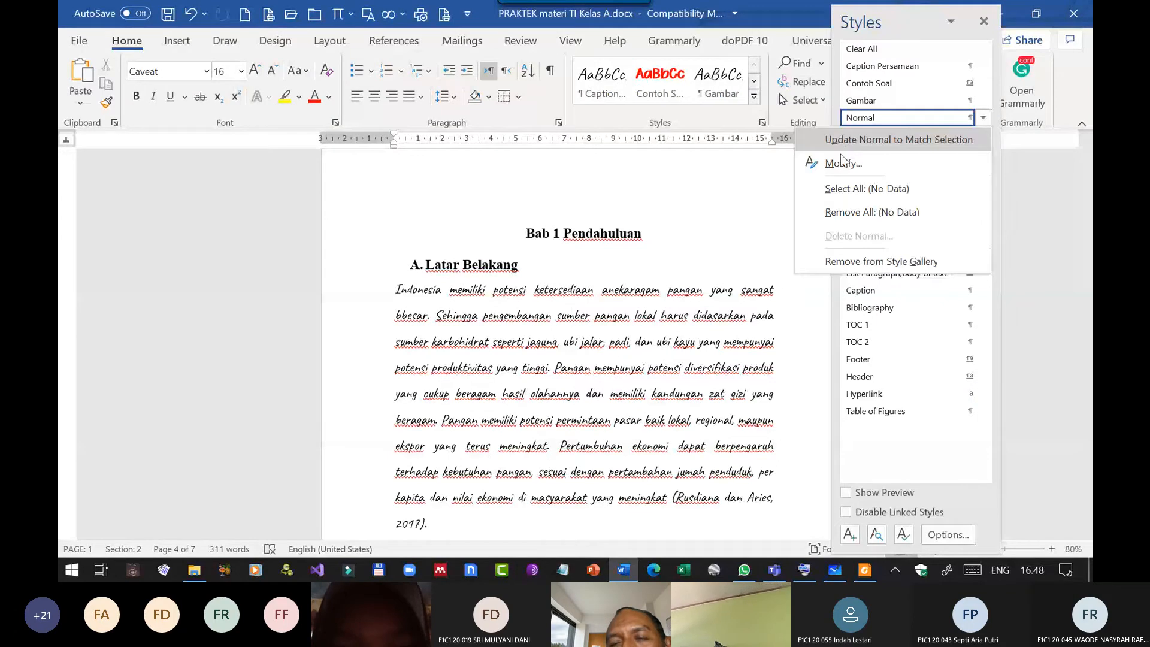
pyautogui.click(840, 156)
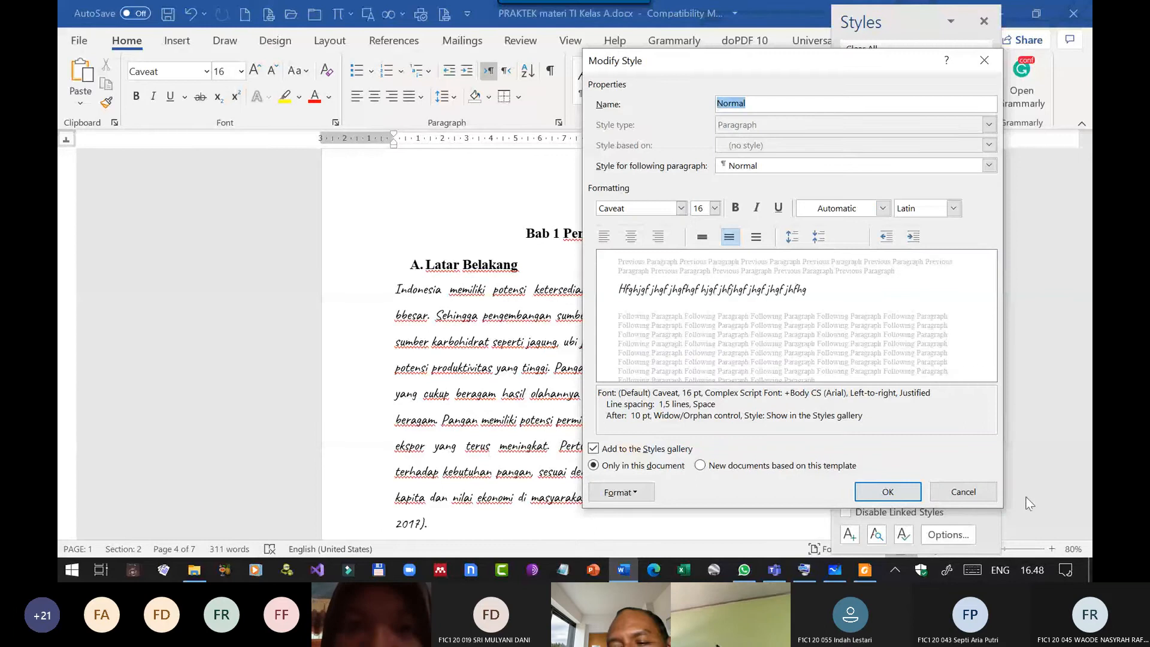
pyautogui.click(963, 491)
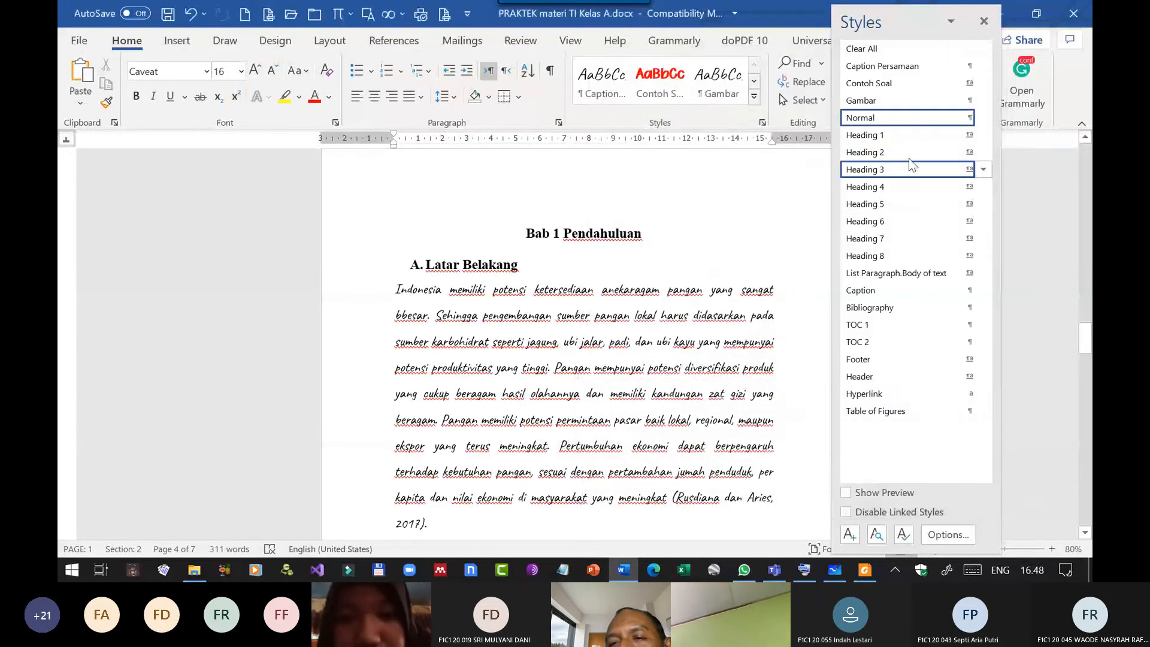
# Modify the Heading 1 style to use the Tekton Pro font.
pyautogui.hotkey('ctrl', 'z')
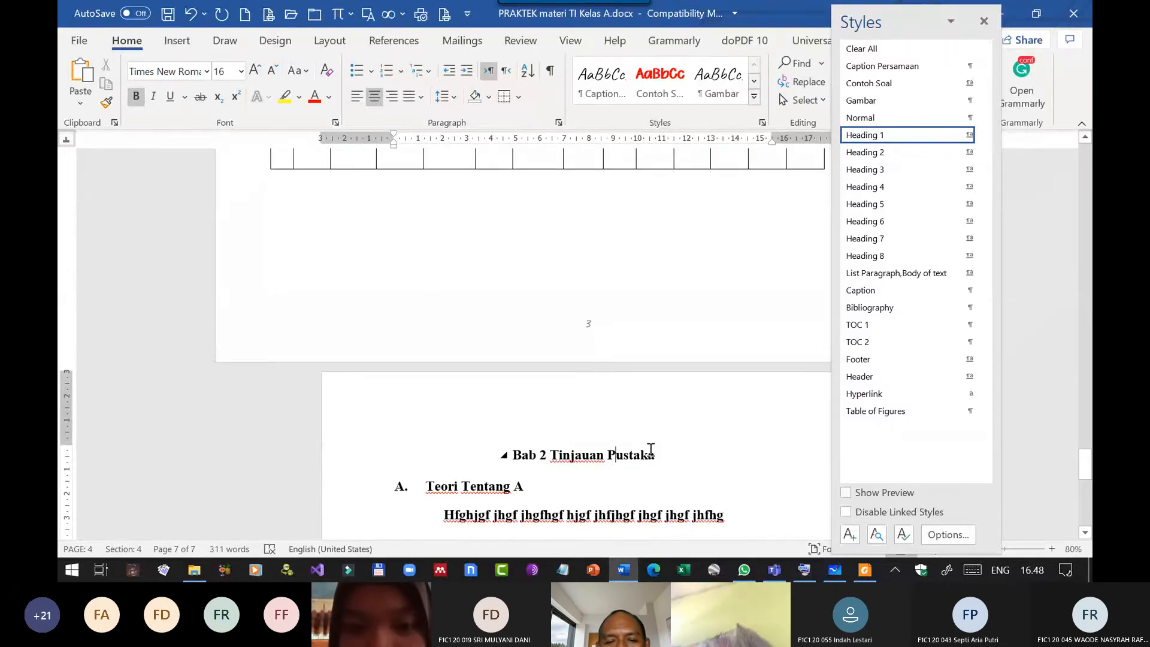
pyautogui.rightClick(880, 142)
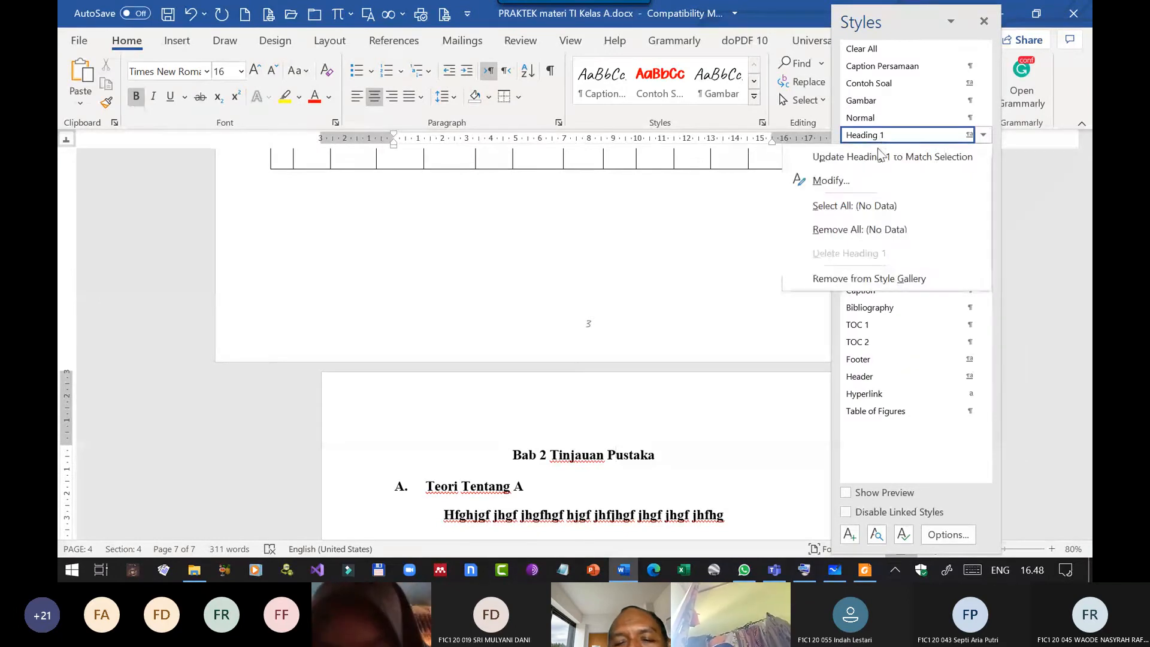
pyautogui.press('Escape')
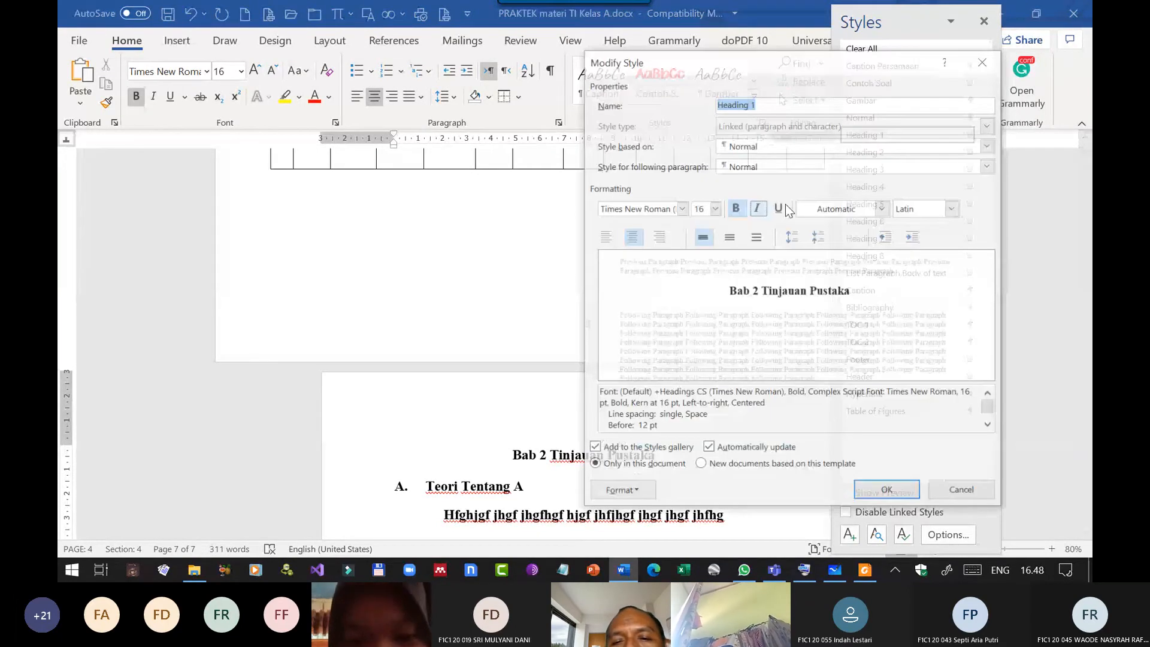
pyautogui.click(681, 208)
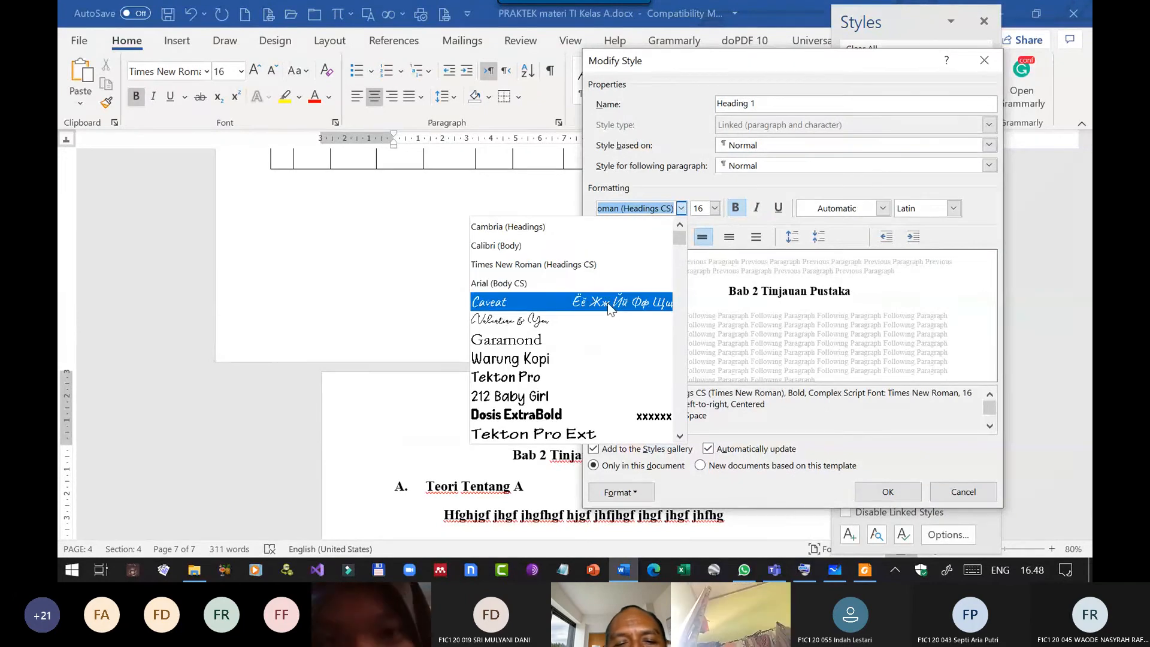
pyautogui.click(536, 378)
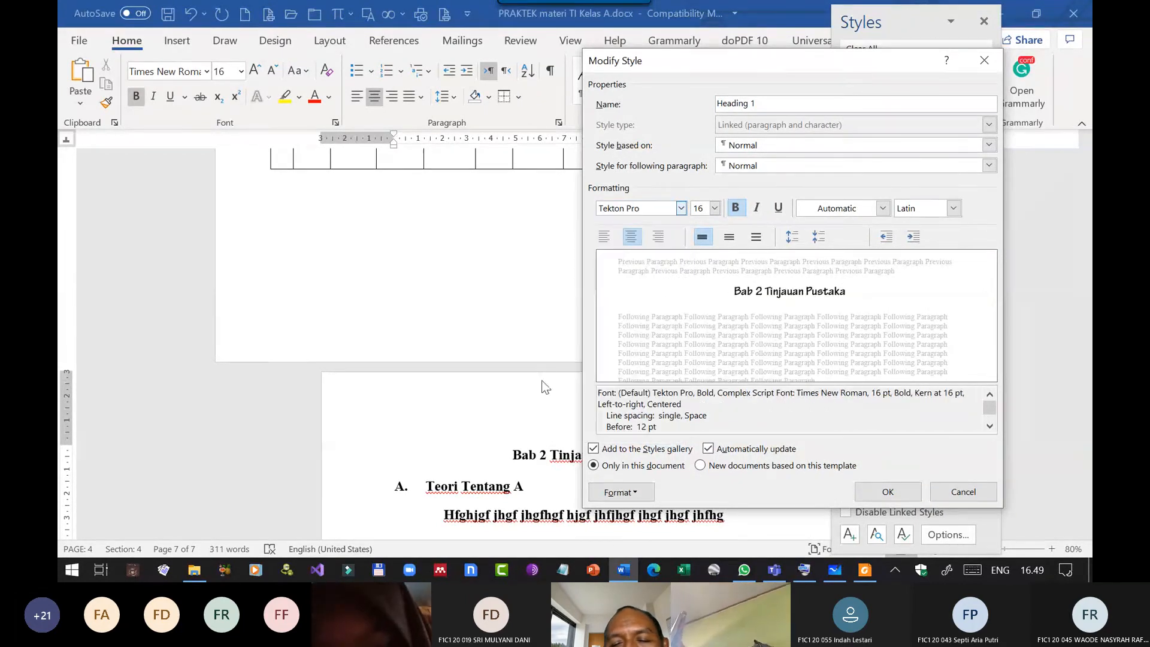
pyautogui.click(886, 492)
# Apply the Normal style to the body line beneath the "Teori Tentang A" heading.
pyautogui.scroll(-3, 662, 461)
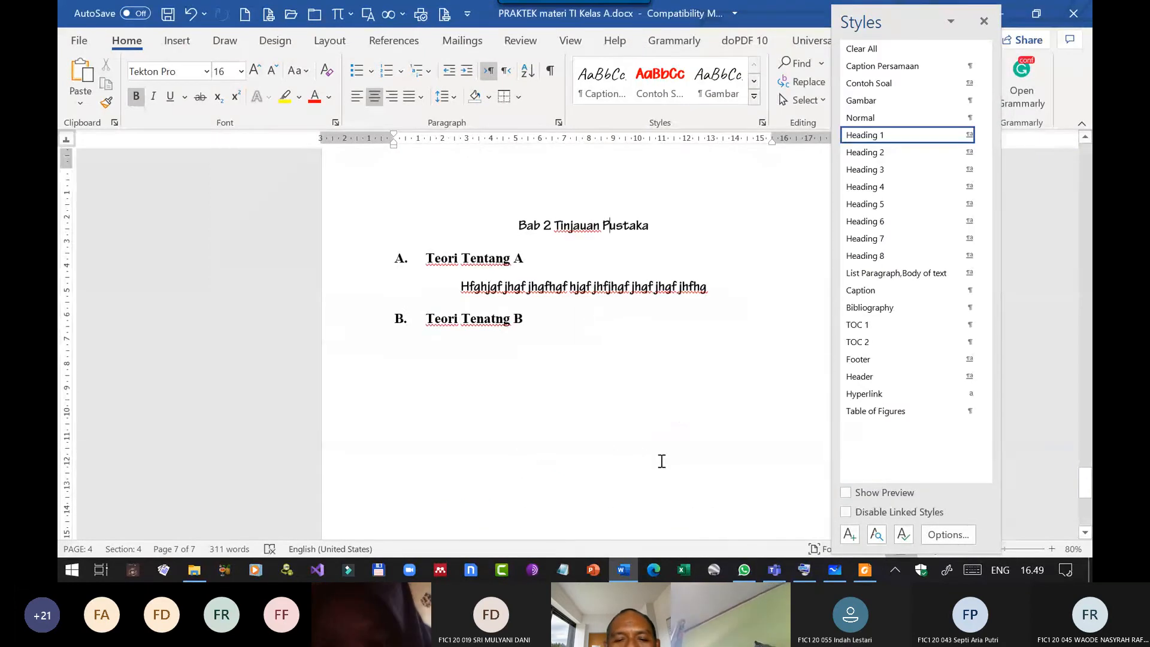
pyautogui.scroll(-1, 662, 461)
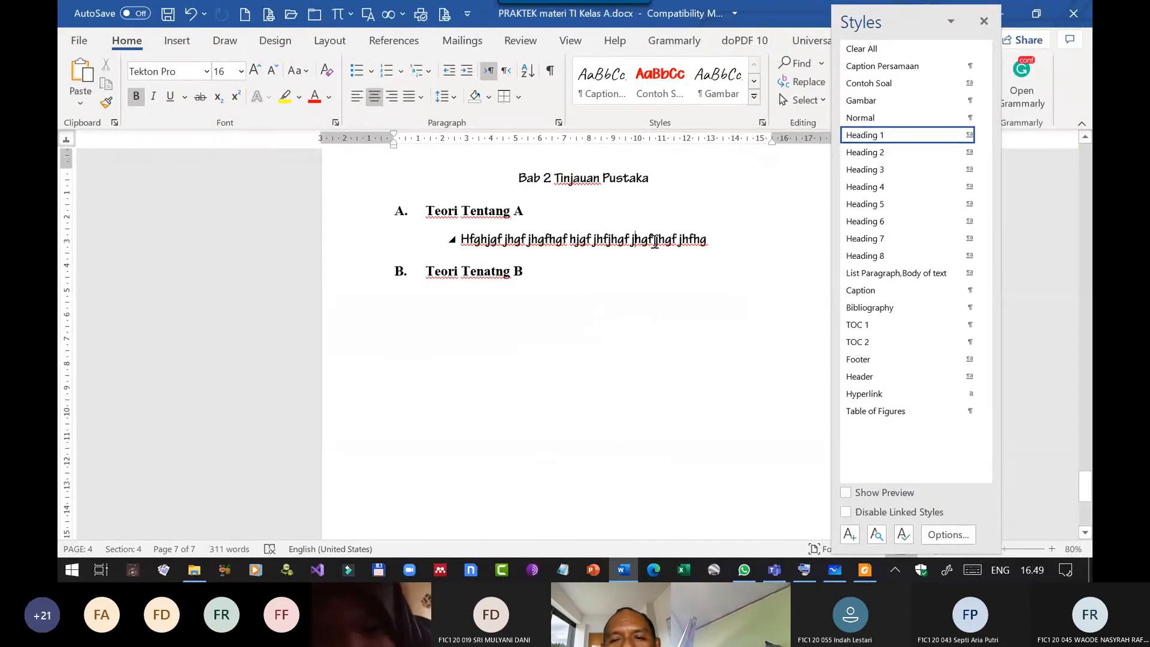
pyautogui.click(869, 119)
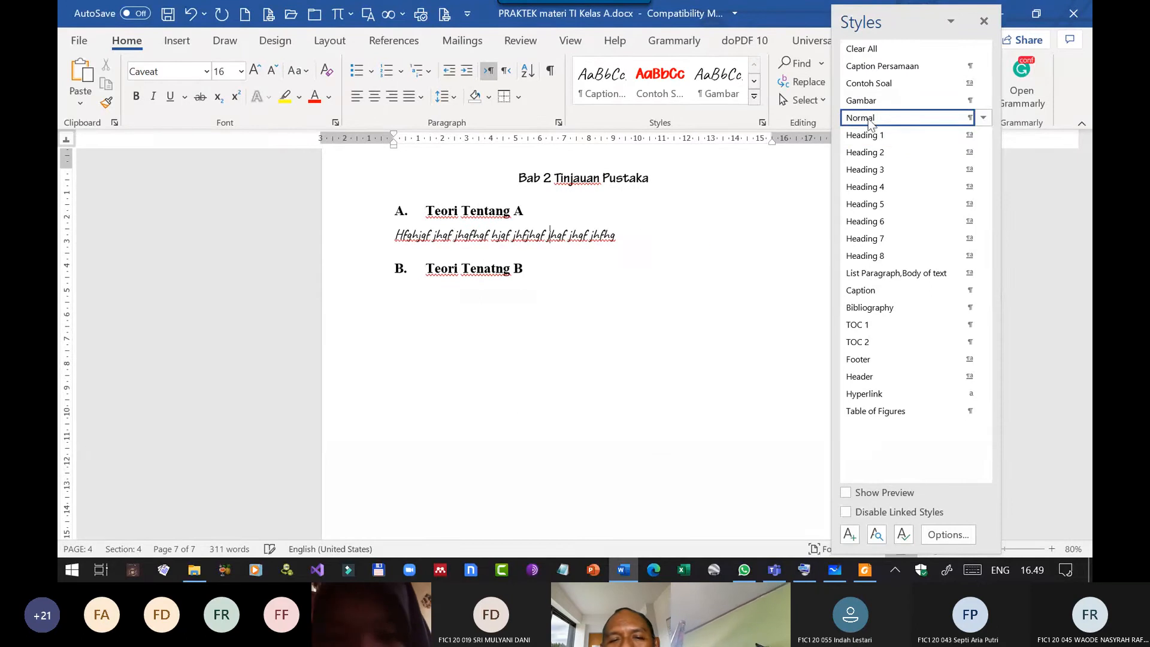
# Modify the Heading 2 style used by "Teori Tentang A" to use the Warung Kopi font.
pyautogui.click(499, 213)
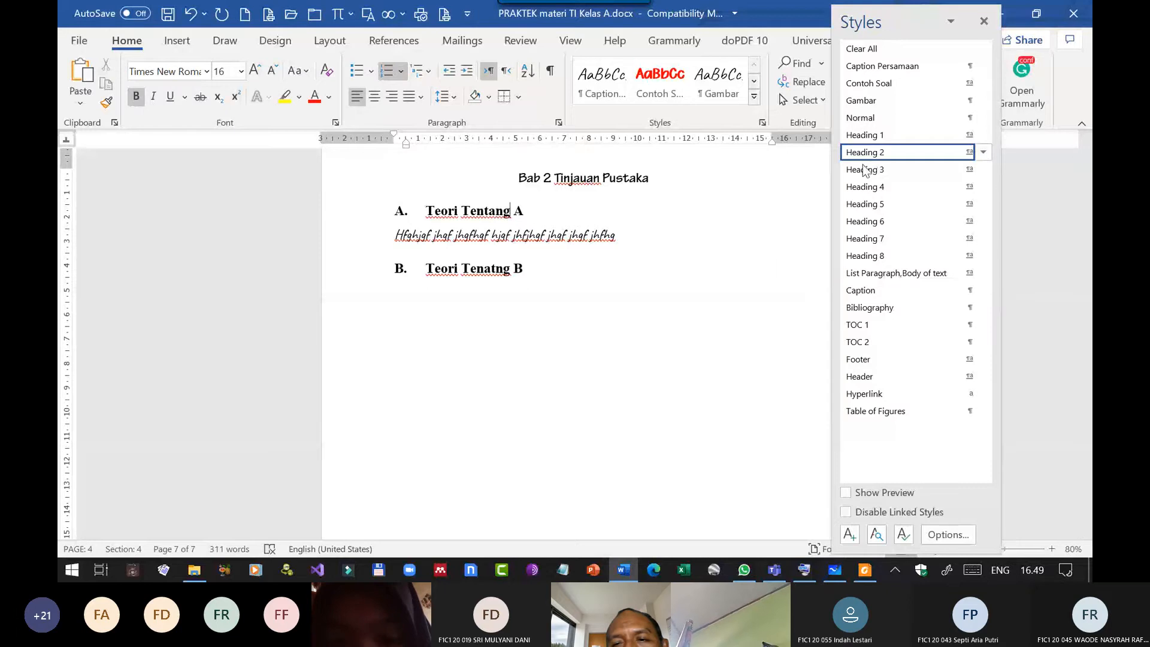
pyautogui.click(969, 152)
pyautogui.click(829, 202)
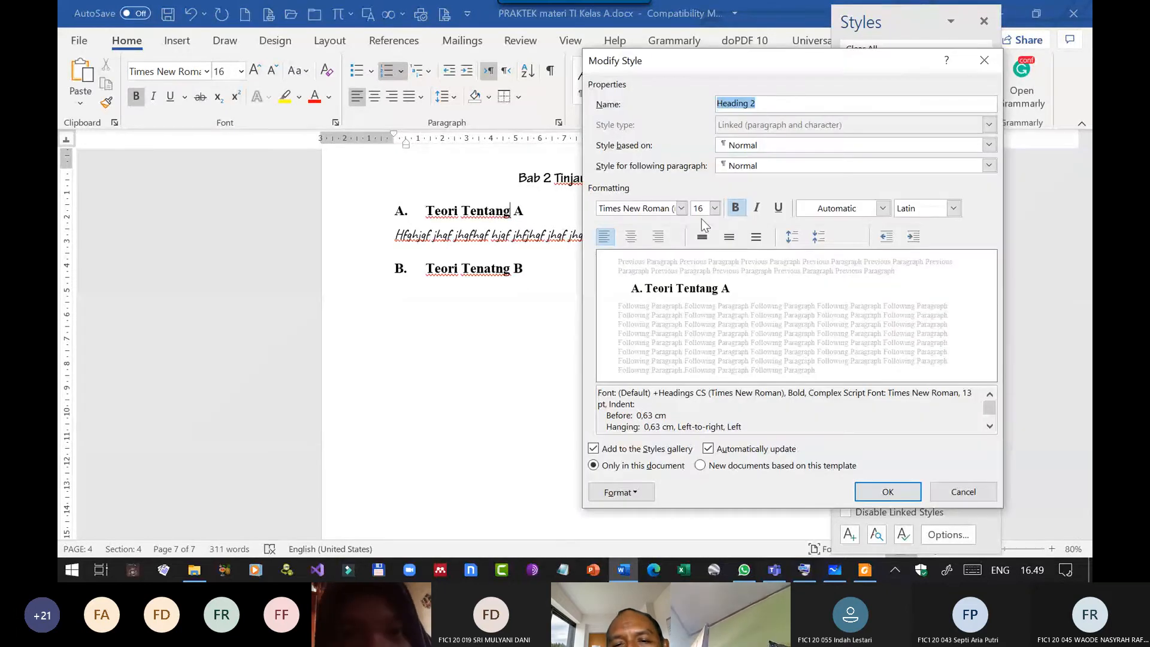
pyautogui.click(681, 208)
pyautogui.click(536, 374)
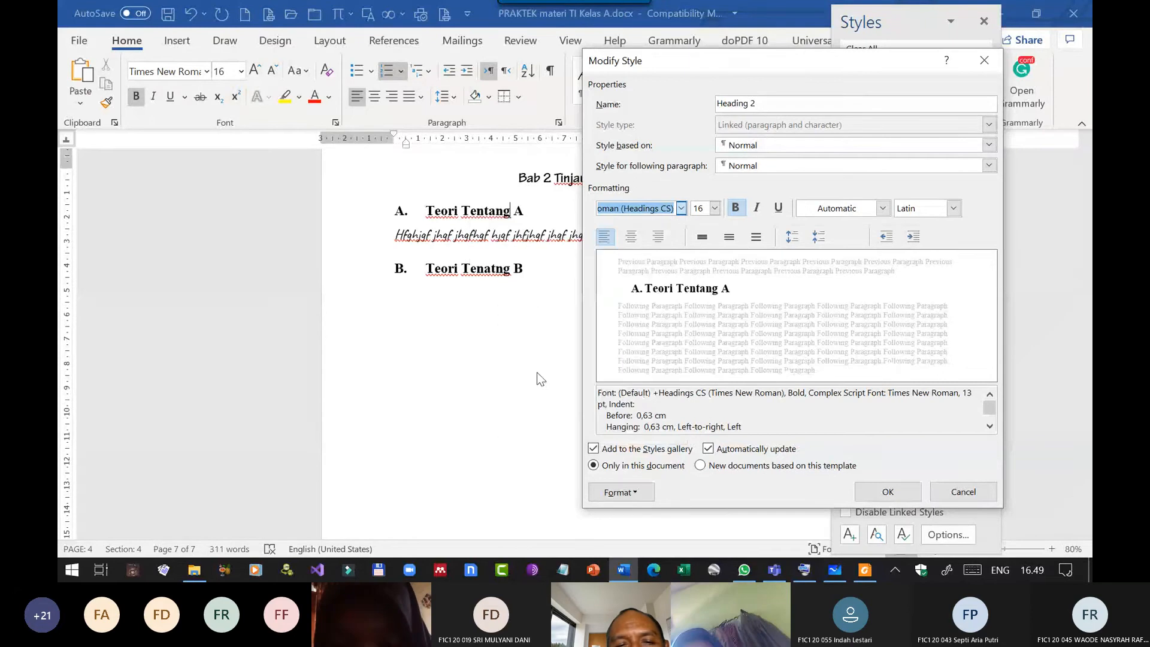
pyautogui.click(888, 491)
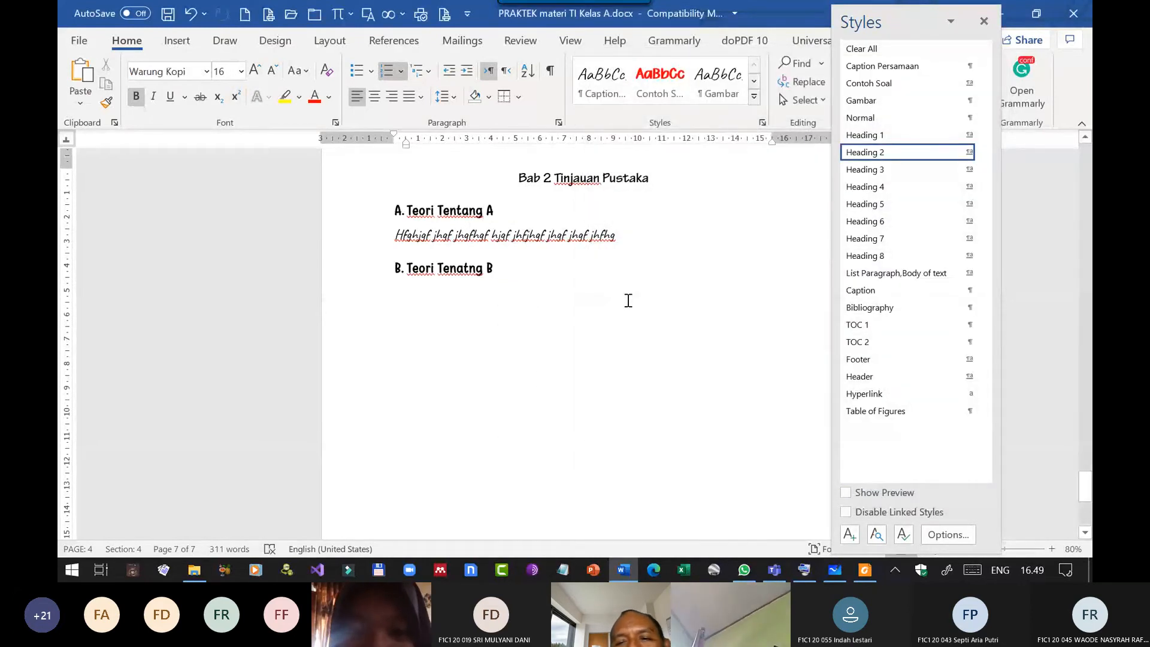
pyautogui.scroll(5, 623, 299)
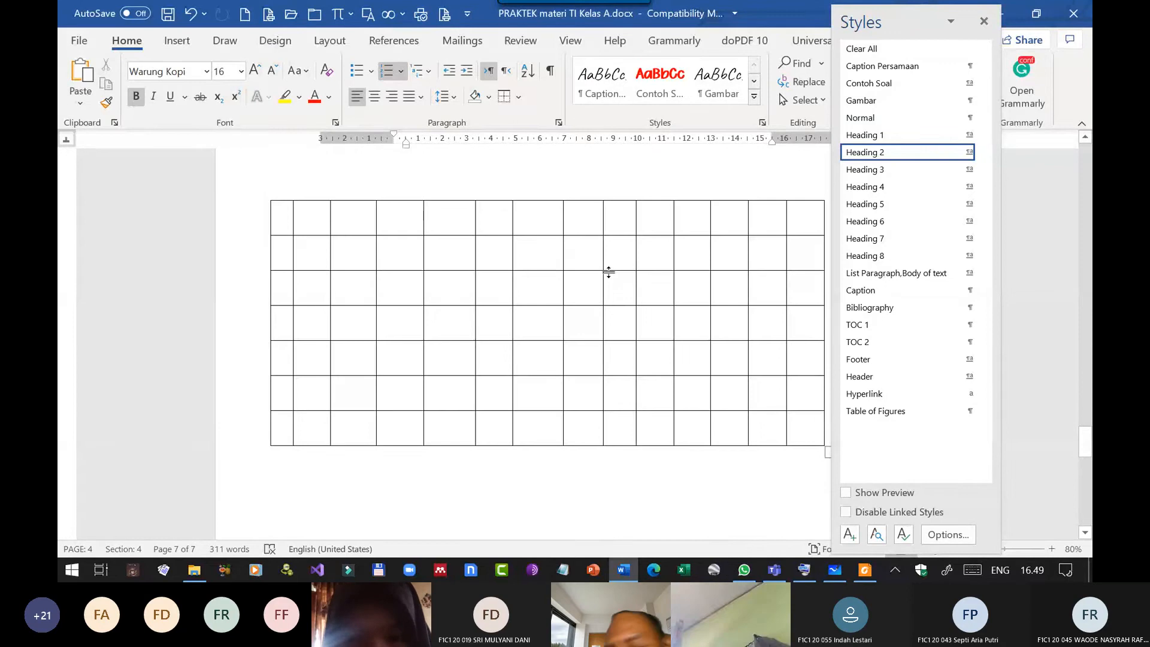
# Review the restyled headings, body text, table of contents and landscape table pages, and close the list of styles.
pyautogui.scroll(3, 609, 272)
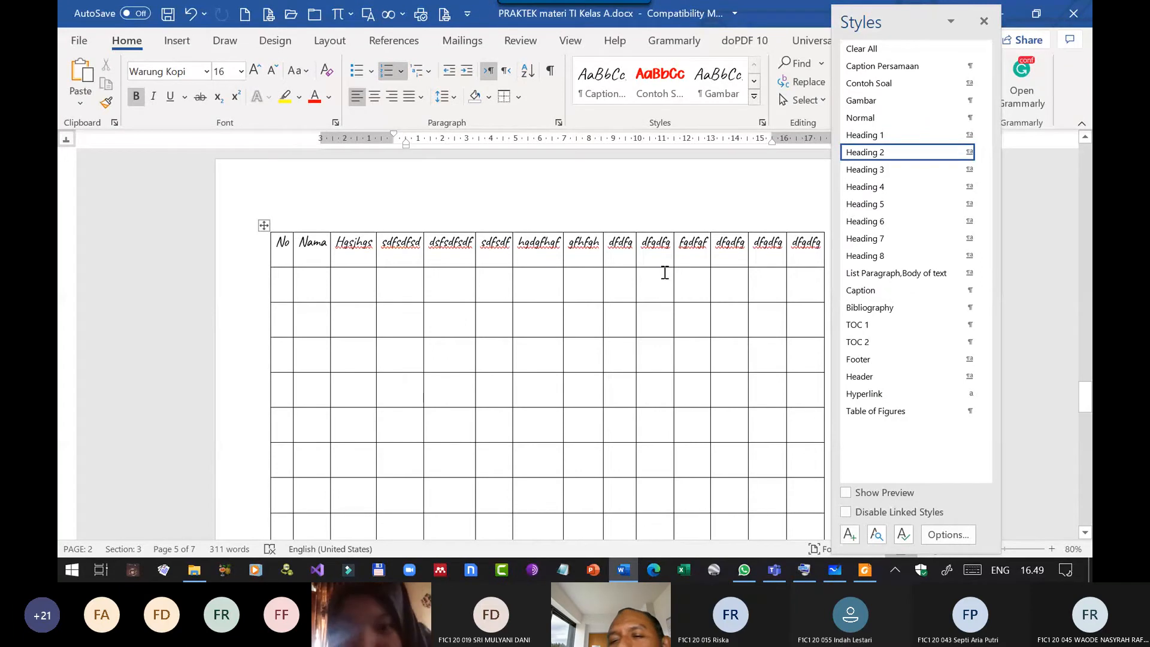
pyautogui.scroll(5, 654, 271)
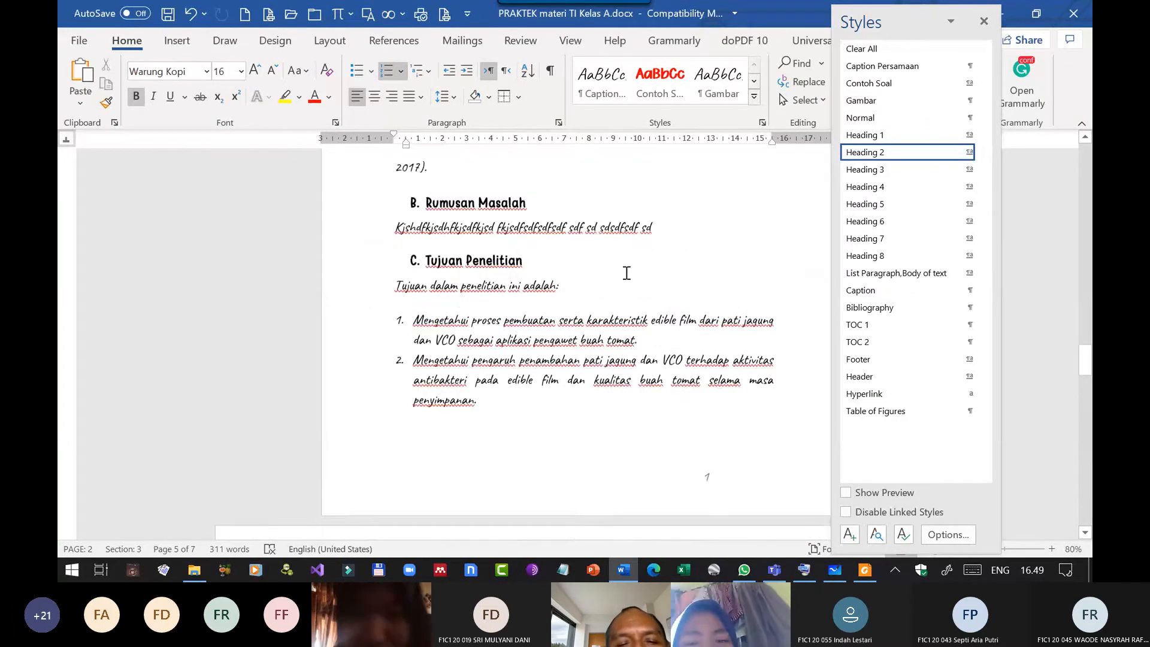
pyautogui.scroll(8, 626, 273)
pyautogui.scroll(-11, 588, 316)
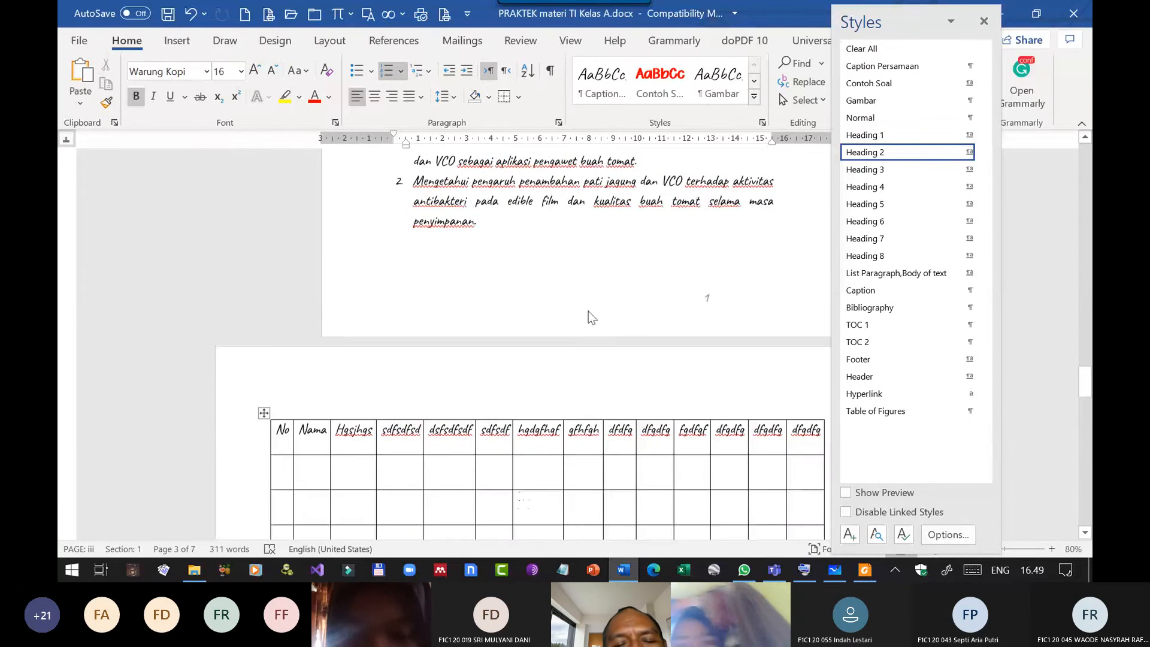
pyautogui.scroll(-10, 588, 311)
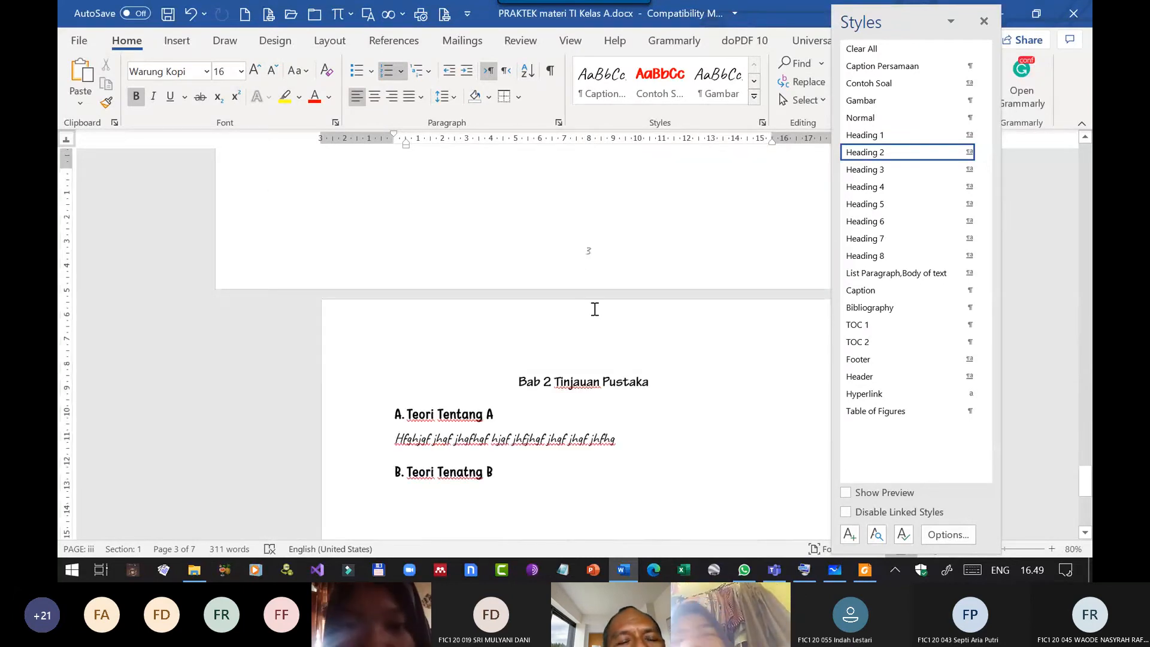
pyautogui.scroll(15, 593, 307)
pyautogui.scroll(-1, 710, 282)
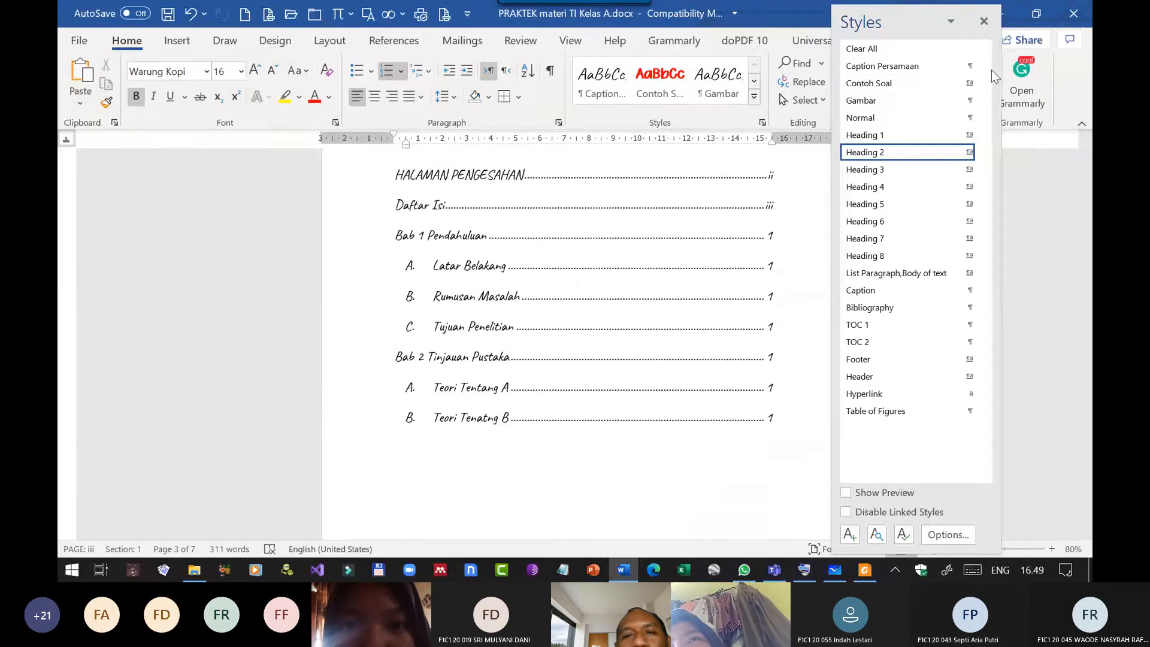
pyautogui.click(984, 21)
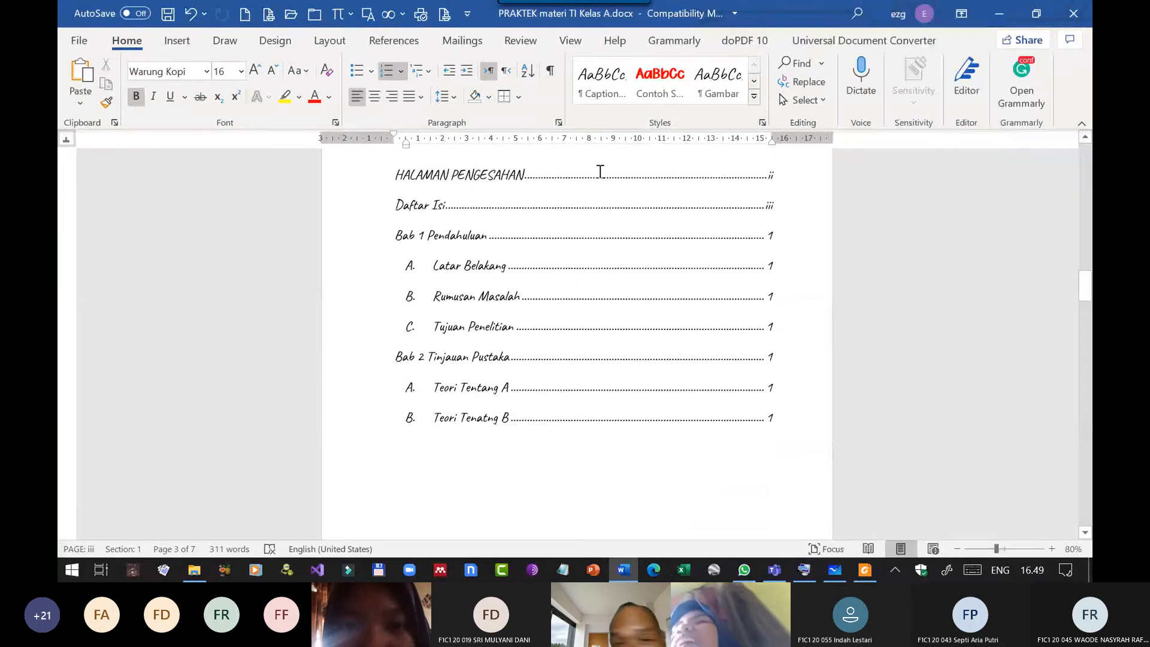
pyautogui.scroll(-5, 592, 311)
pyautogui.scroll(-15, 592, 312)
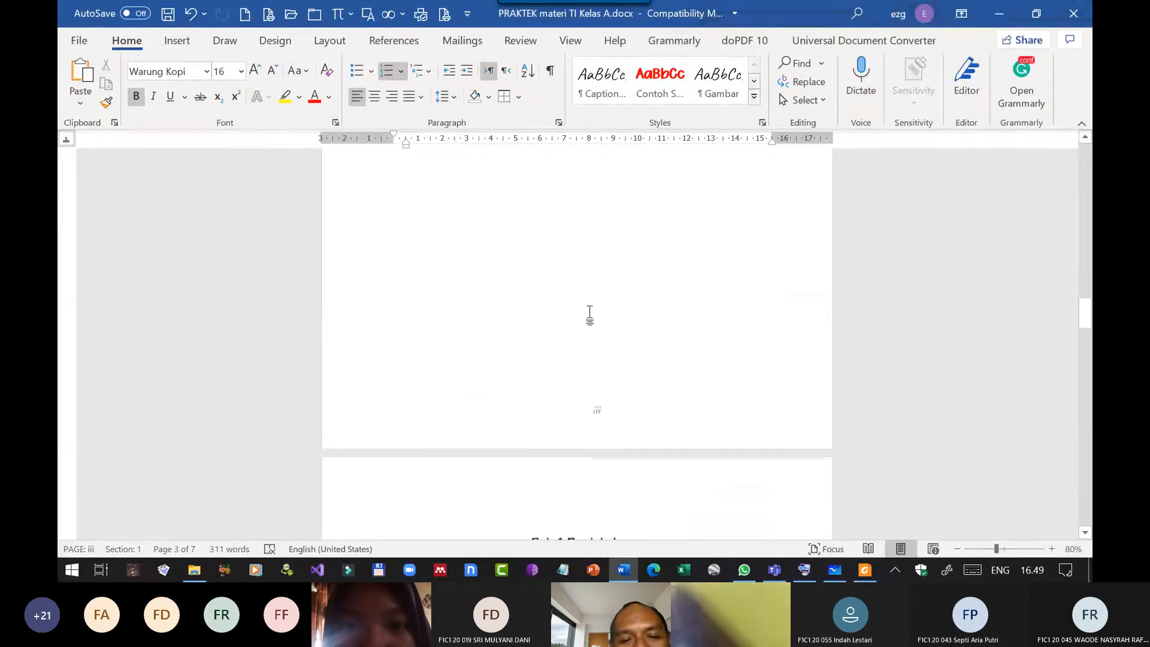
pyautogui.scroll(-8, 562, 302)
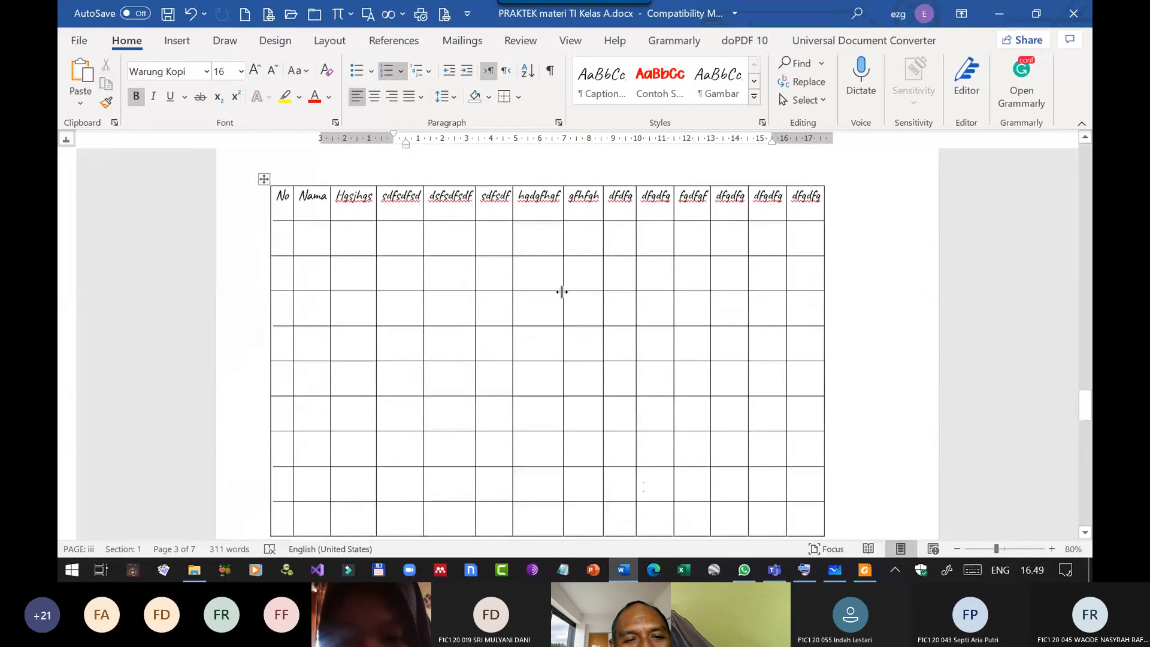
pyautogui.scroll(3, 311, 336)
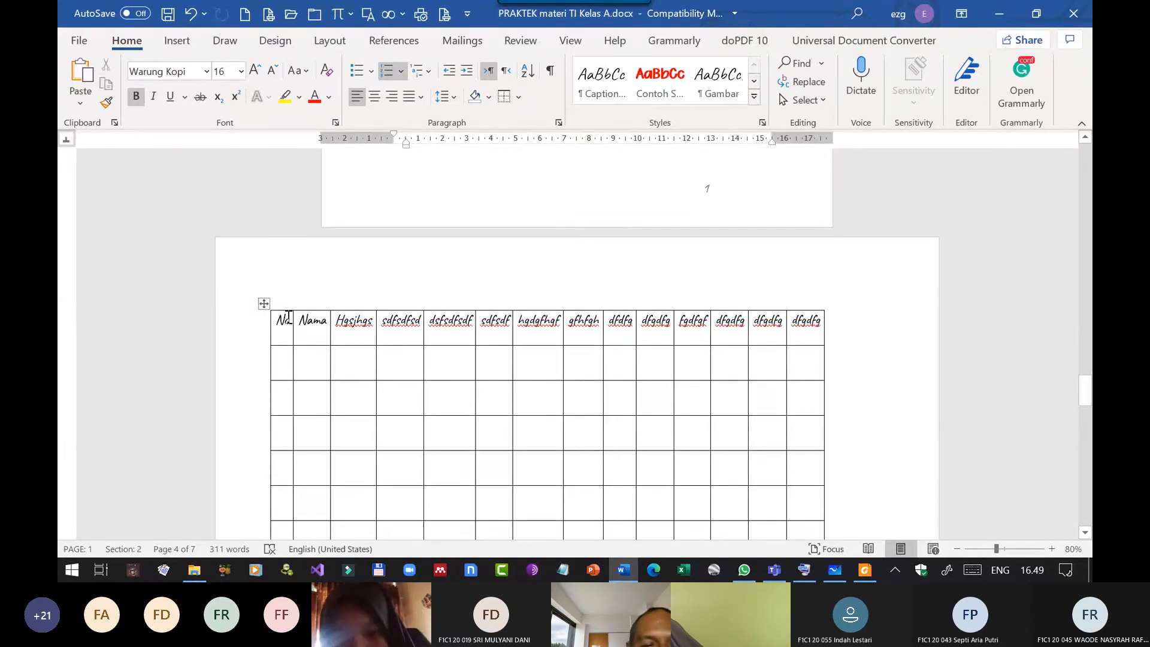
# Set the paragraph spacing before and after to 0 pt for the entire table on the landscape pages.
pyautogui.click(392, 362)
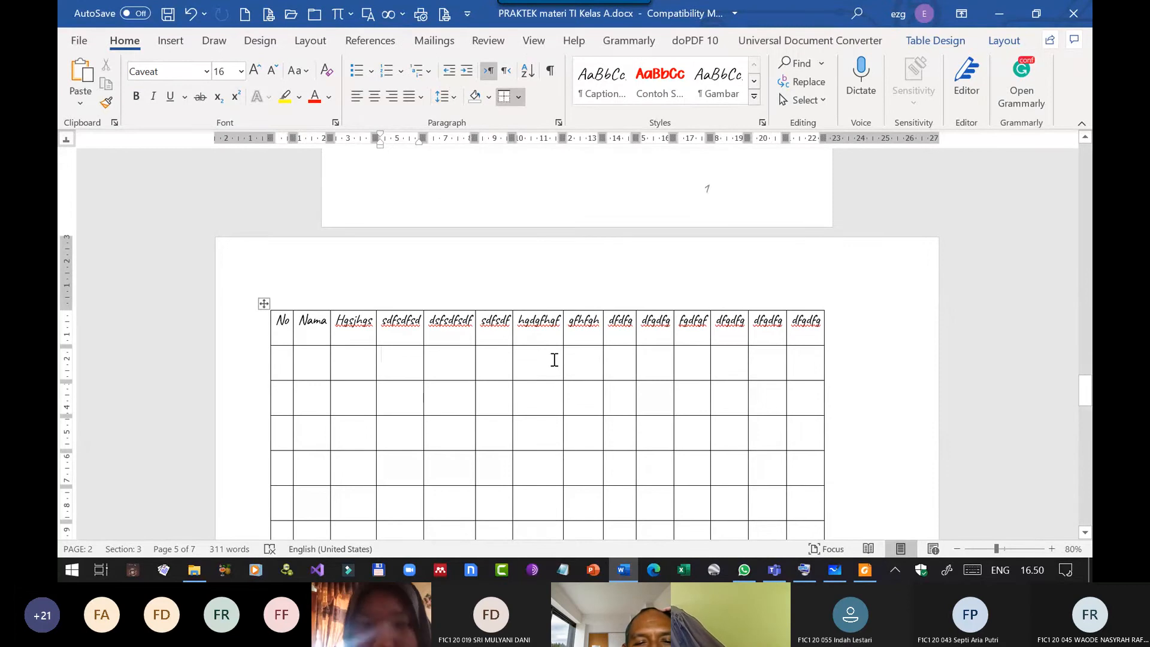
pyautogui.scroll(3, 550, 369)
pyautogui.scroll(1, 548, 377)
pyautogui.scroll(-5, 543, 372)
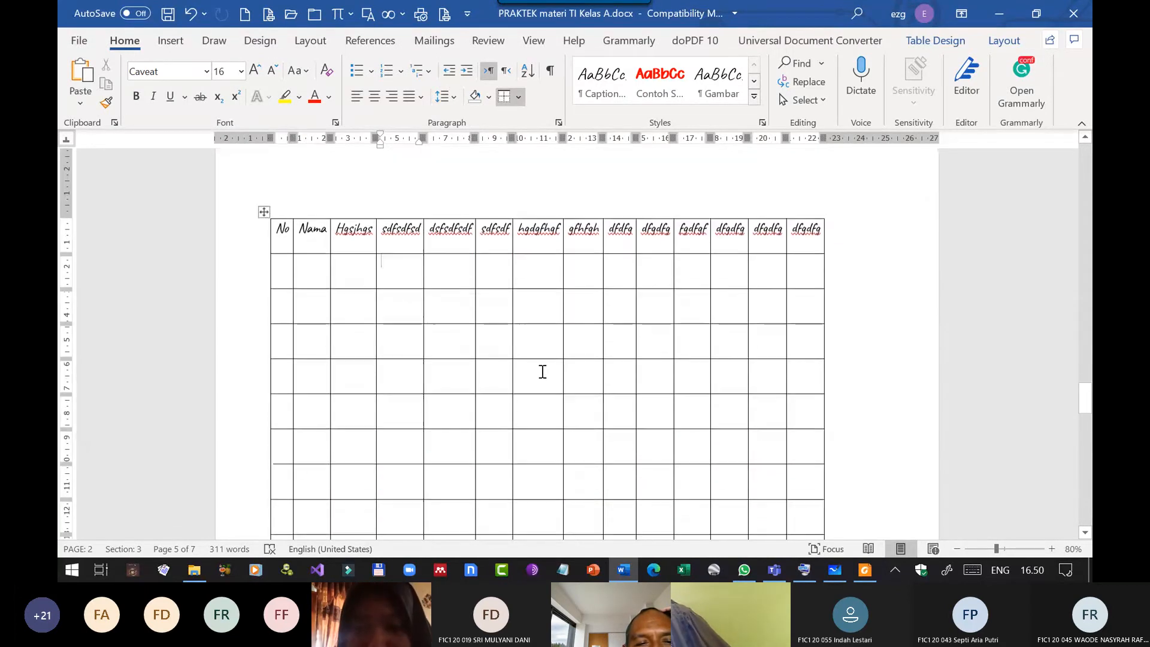
pyautogui.click(263, 210)
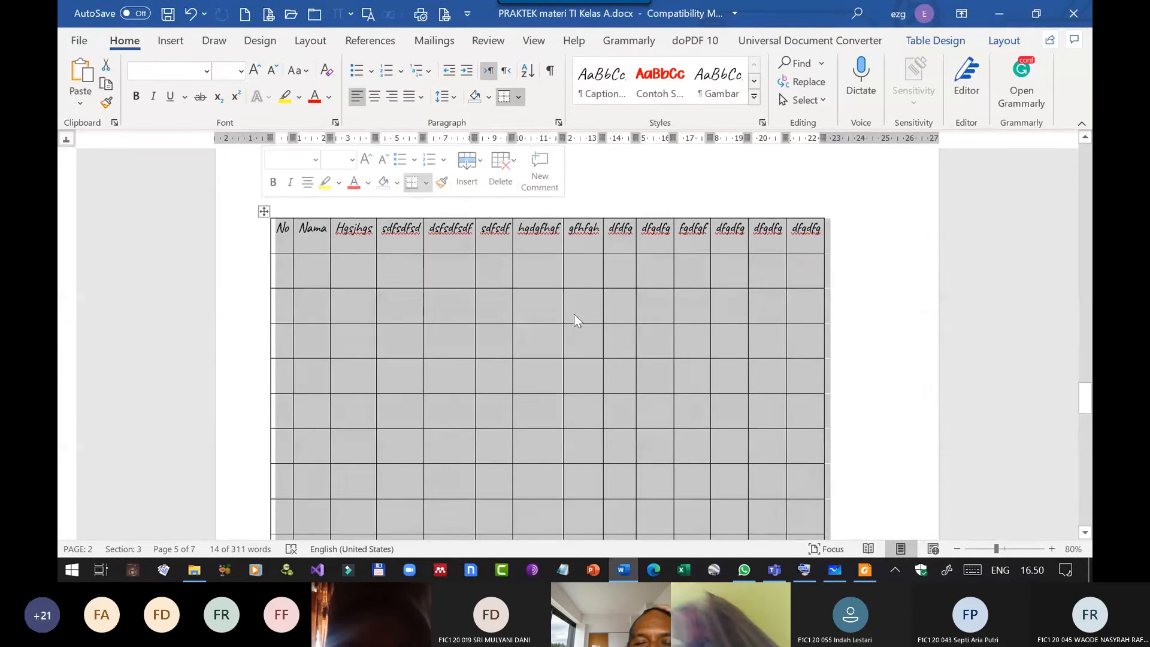
pyautogui.scroll(-10, 849, 366)
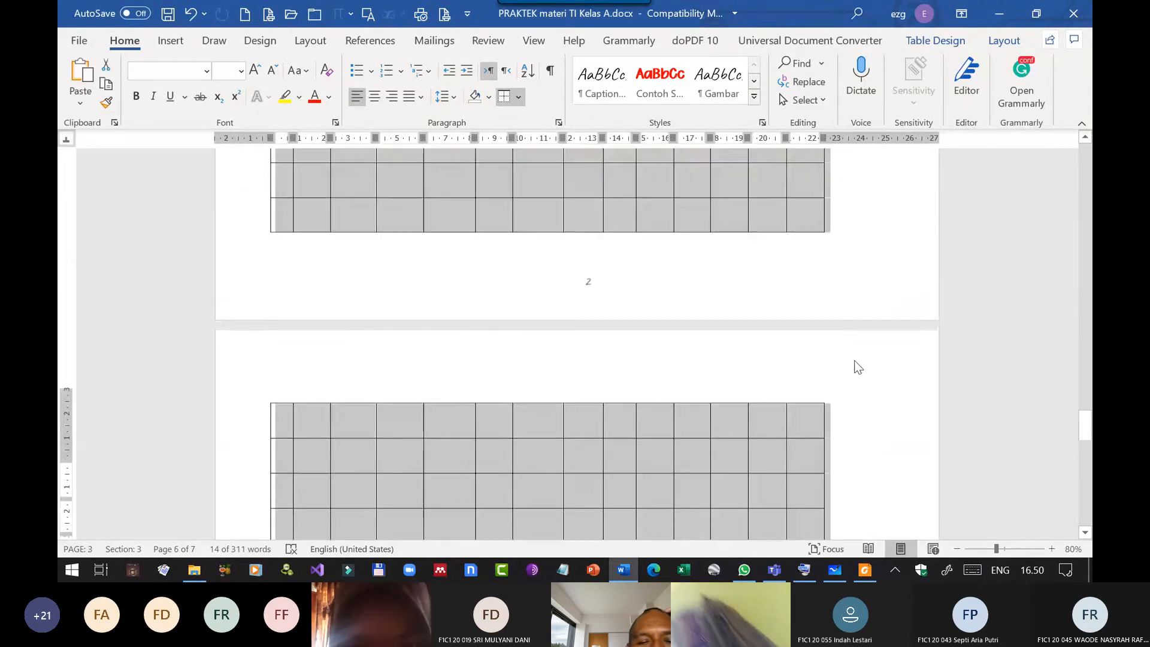
pyautogui.scroll(1, 846, 361)
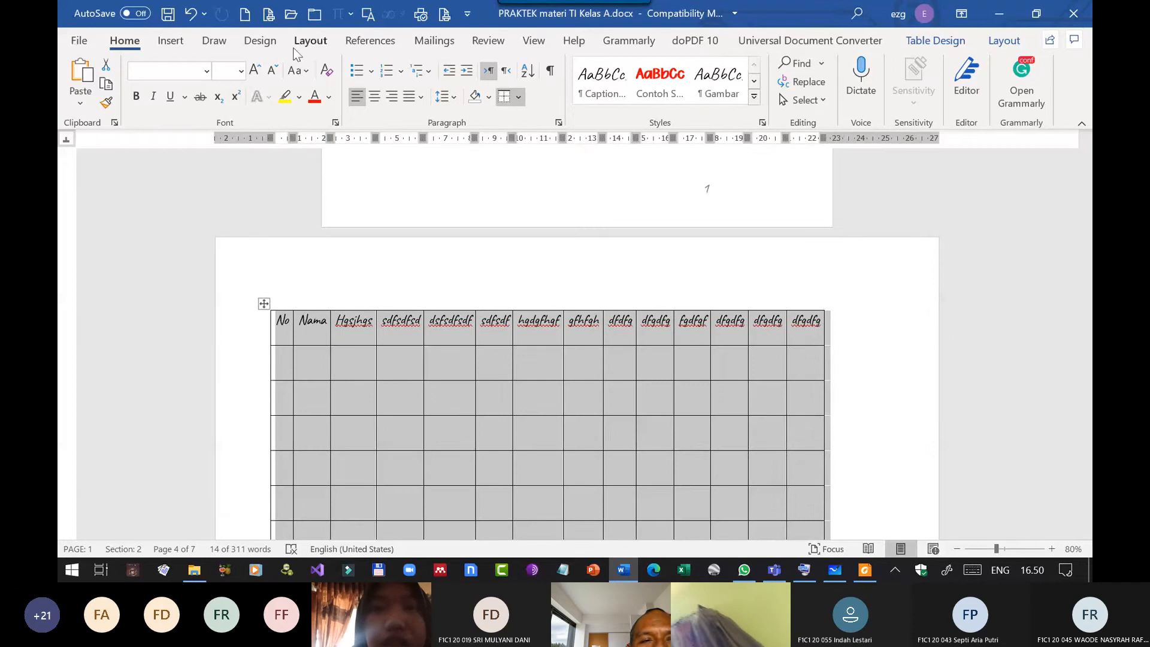
pyautogui.click(319, 41)
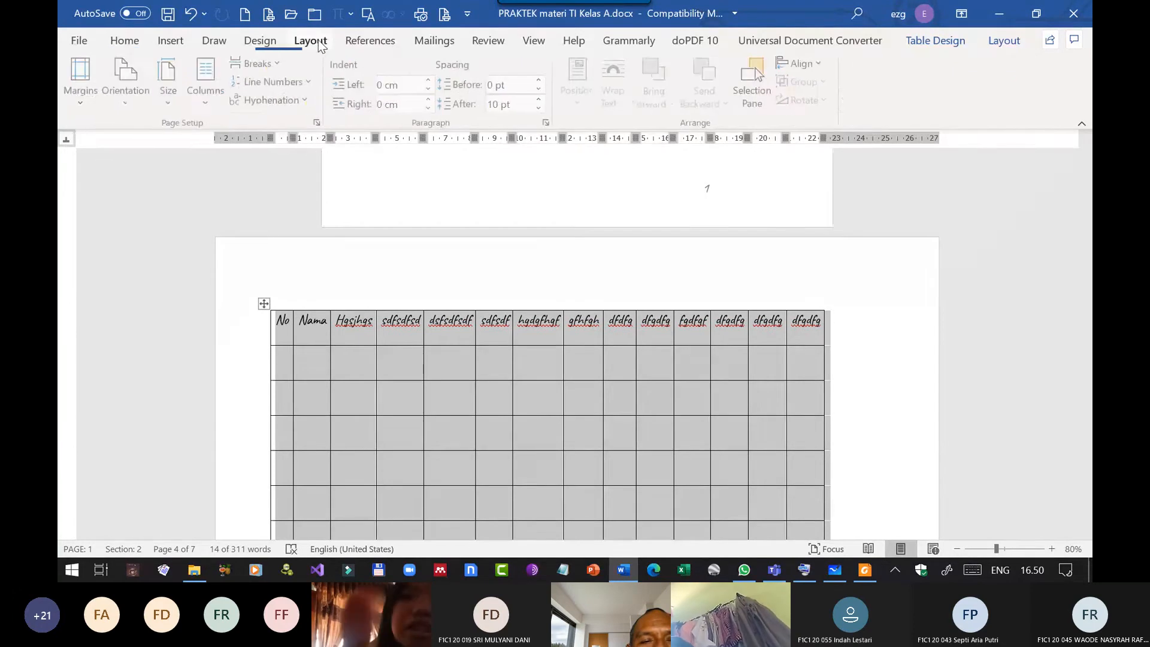
pyautogui.click(540, 109)
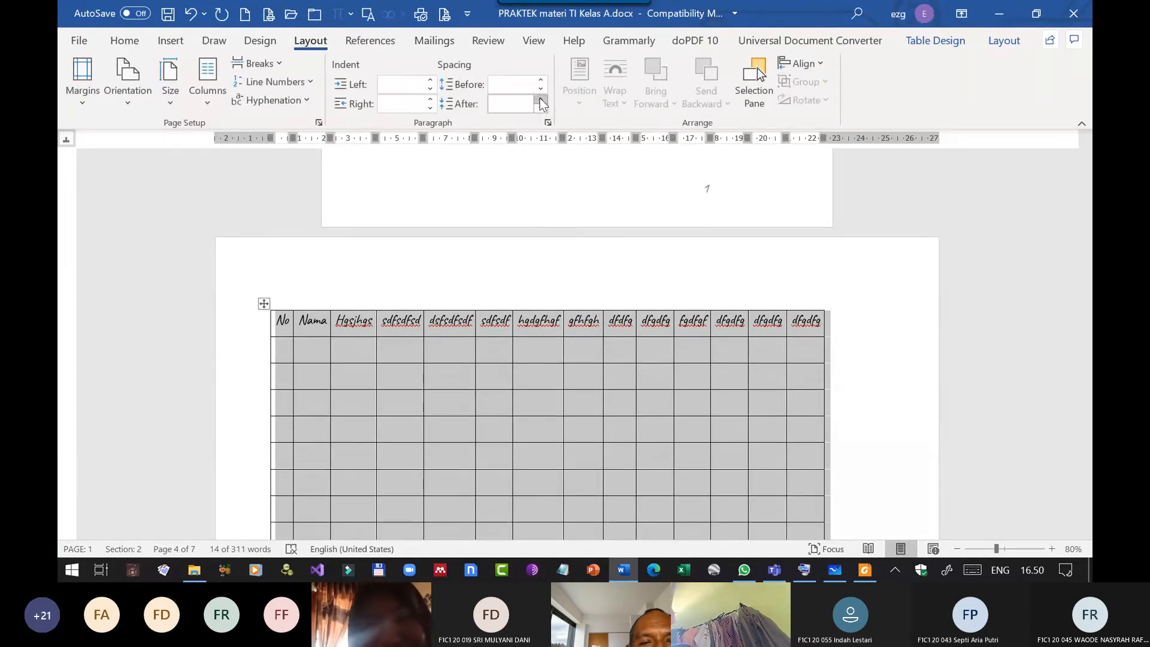
pyautogui.click(508, 88)
pyautogui.write('0')
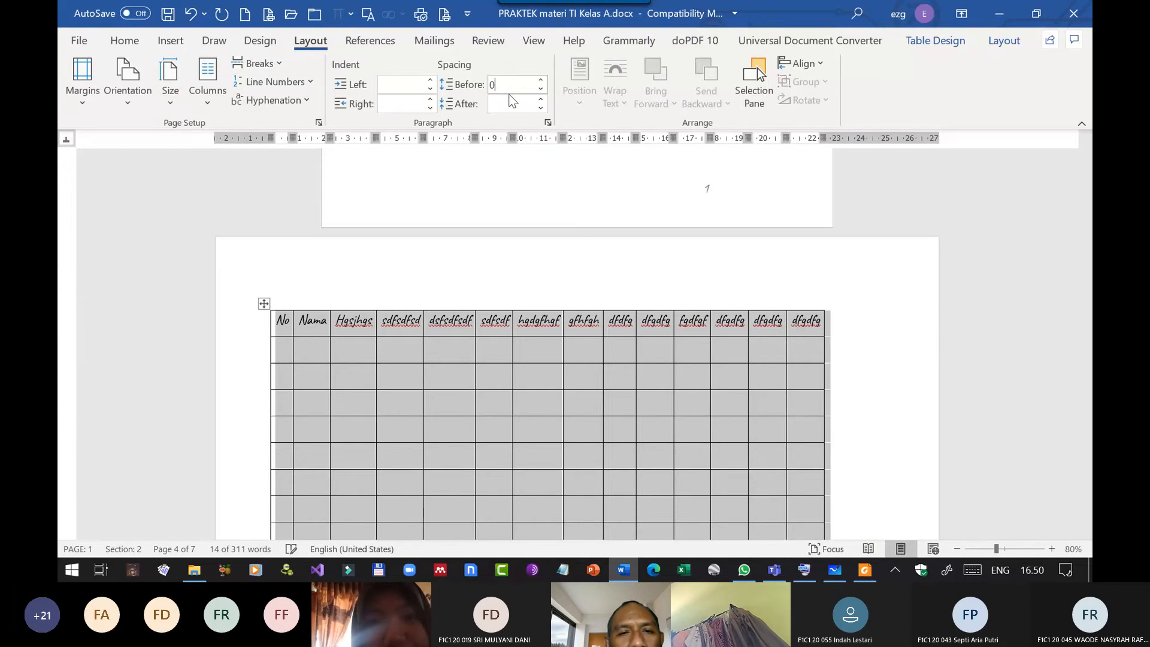
pyautogui.click(466, 354)
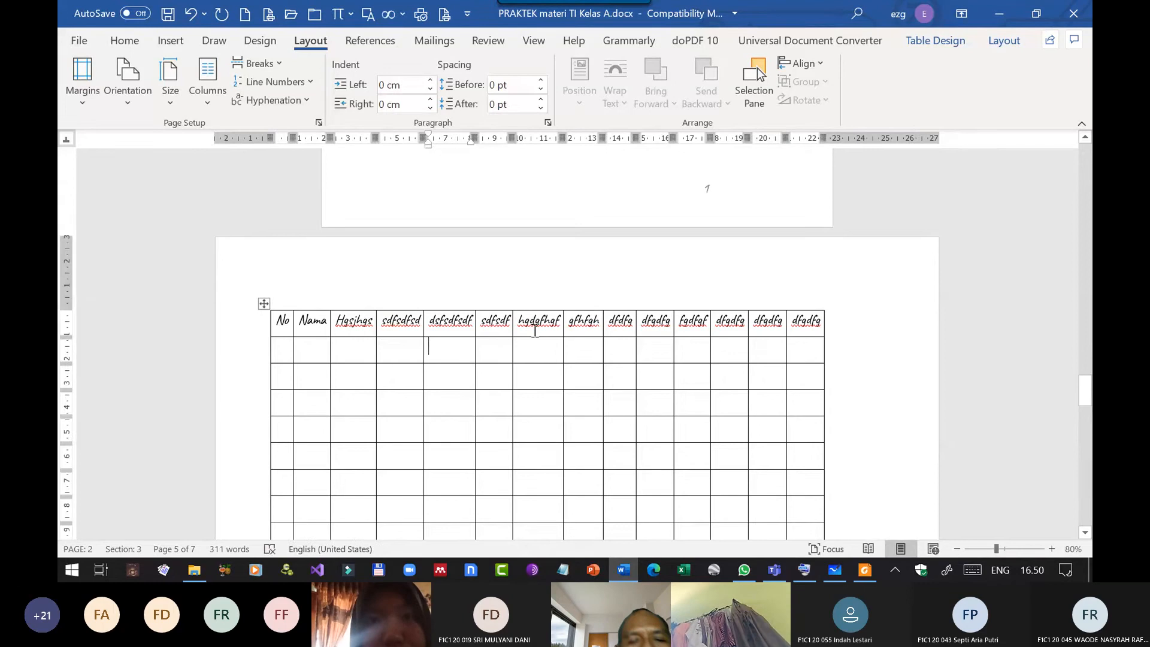
# Check how the table continues on the following page and try out selecting its header row.
pyautogui.scroll(-7, 633, 384)
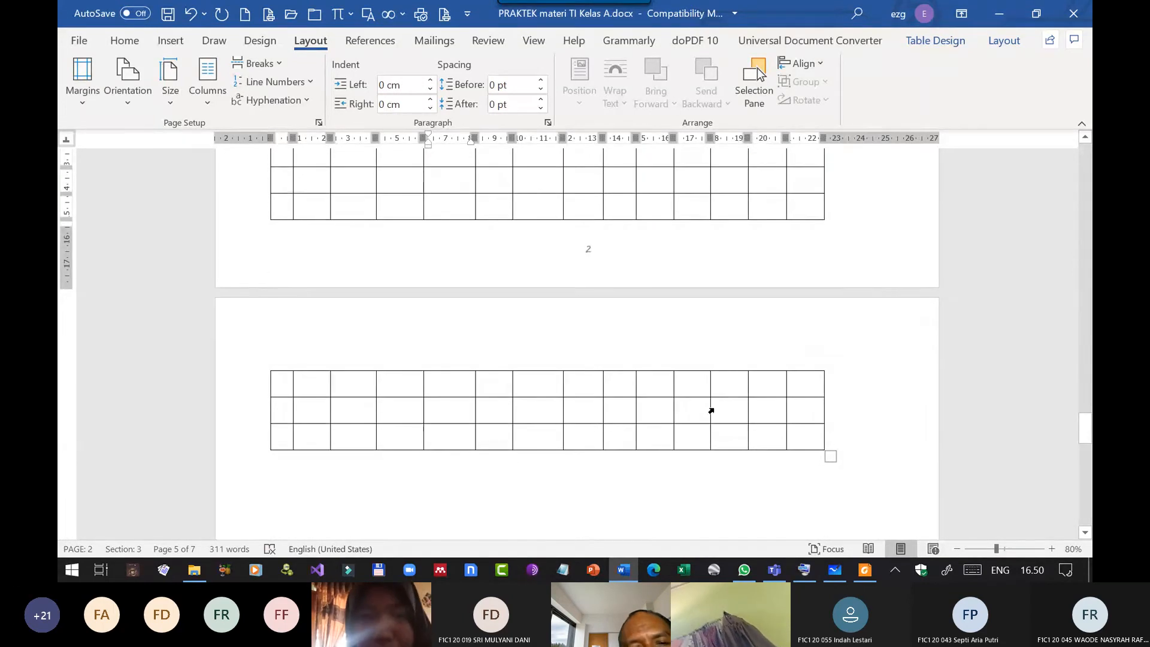
pyautogui.scroll(2, 712, 413)
pyautogui.scroll(-1, 711, 433)
pyautogui.scroll(10, 602, 351)
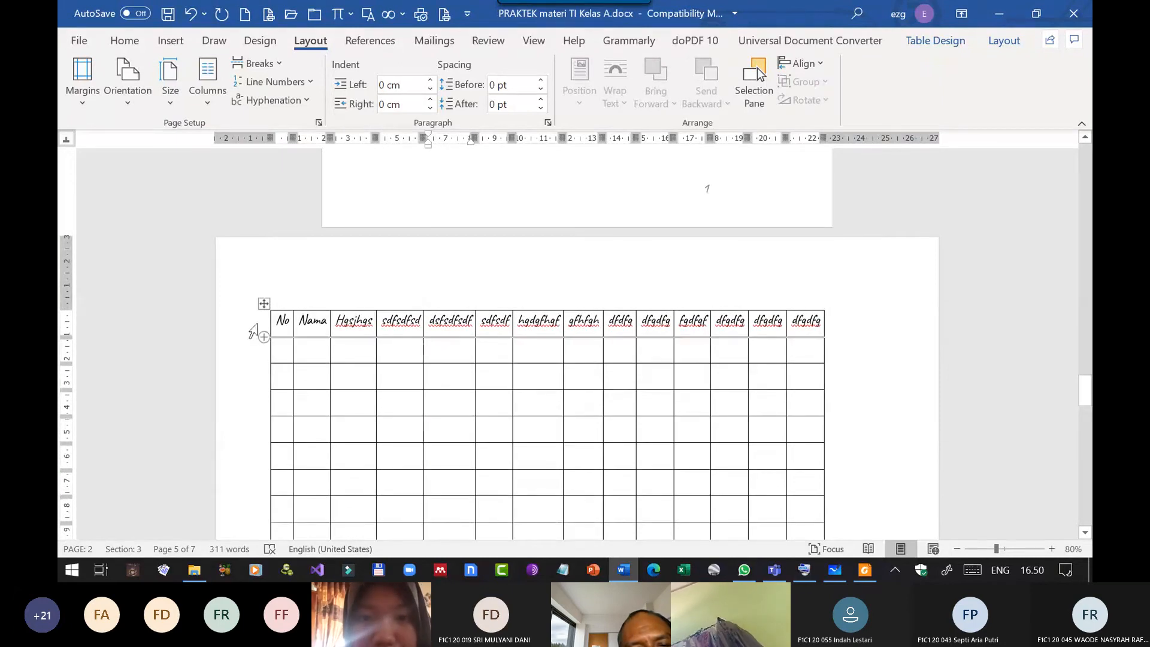
pyautogui.click(251, 329)
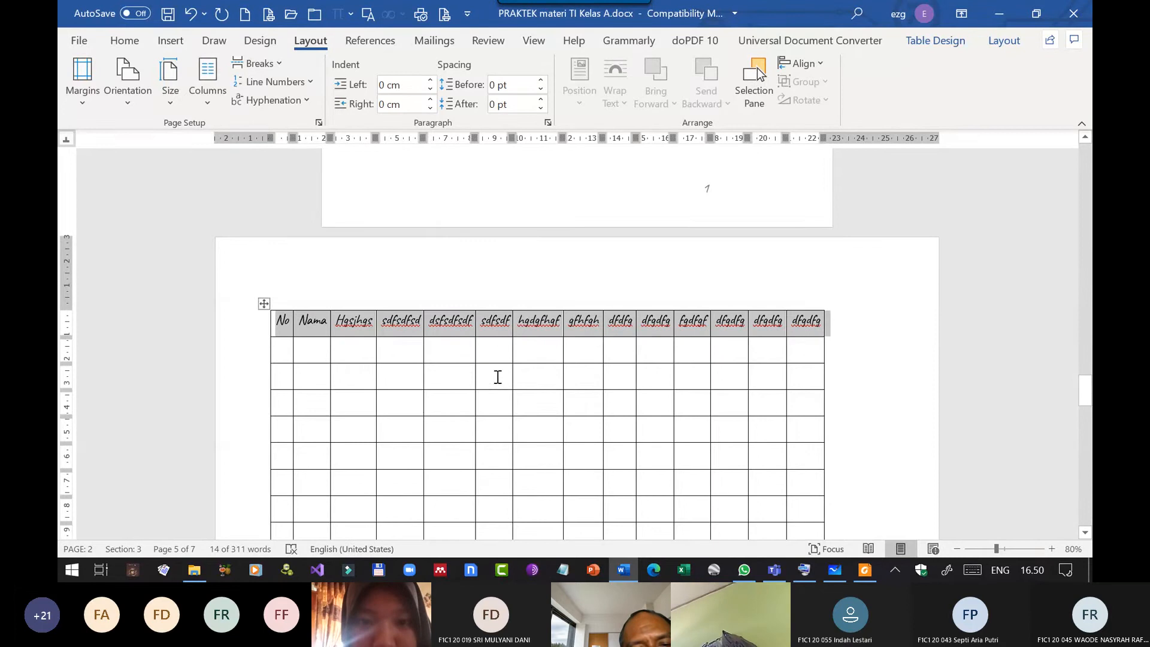
pyautogui.click(450, 381)
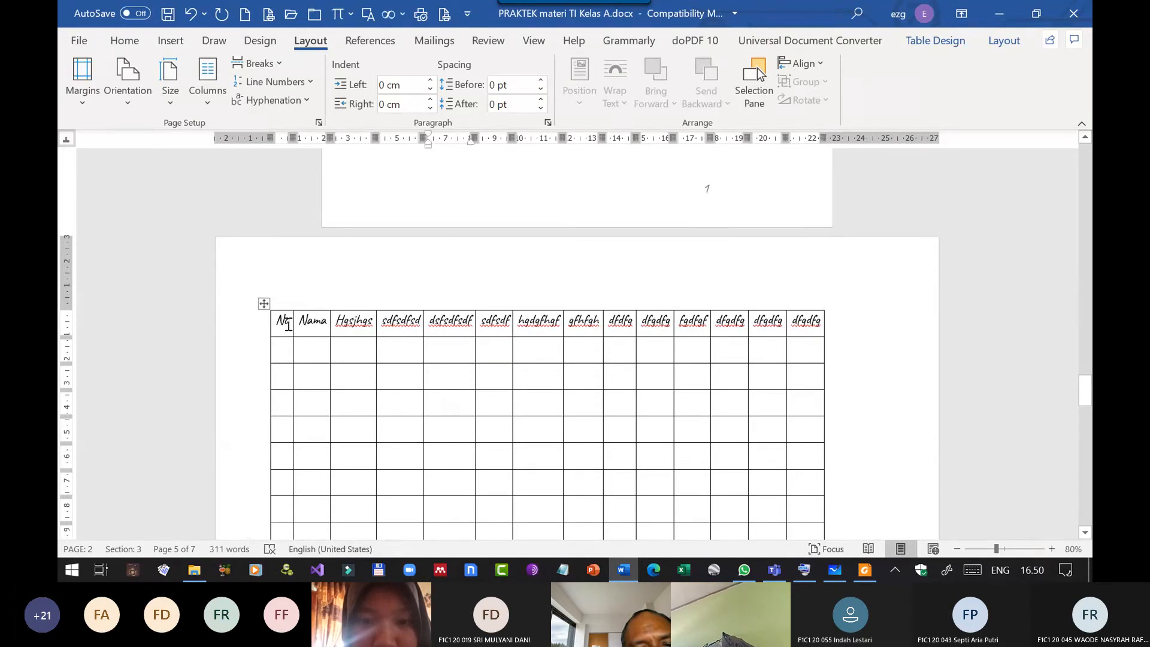
pyautogui.moveTo(279, 324)
pyautogui.mouseDown()
pyautogui.moveTo(862, 323)
pyautogui.moveTo(824, 326)
pyautogui.mouseUp()
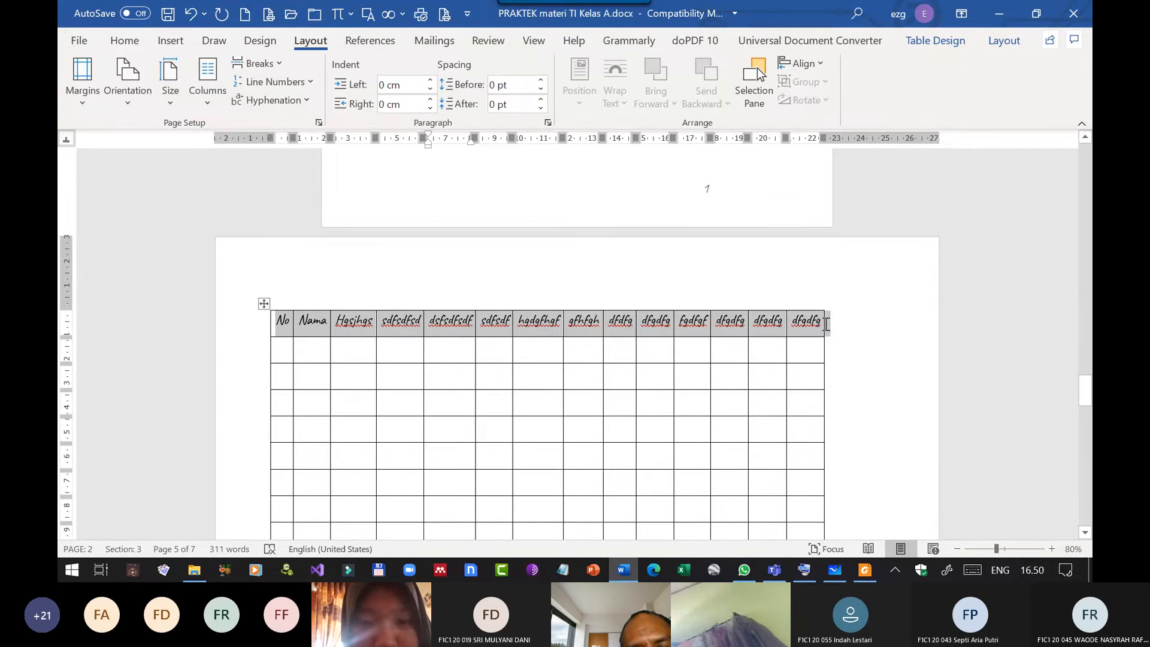
pyautogui.click(759, 378)
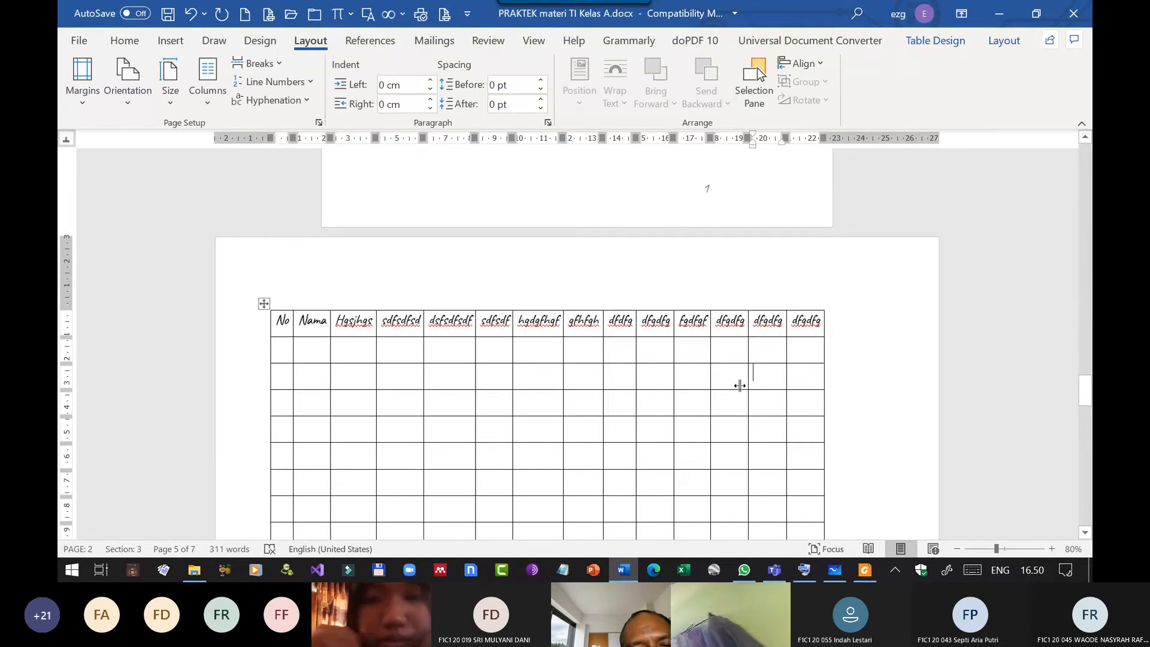
# Turn on Repeat Header Rows for the table's first row and check the header on the following page.
pyautogui.click(238, 330)
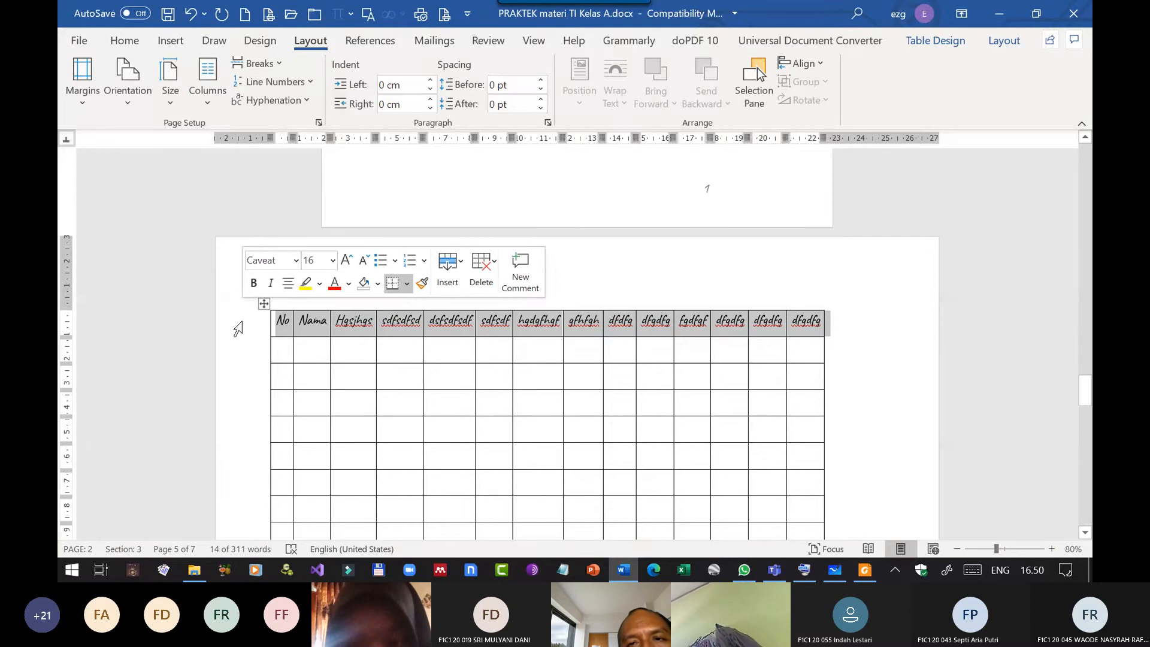
pyautogui.click(957, 48)
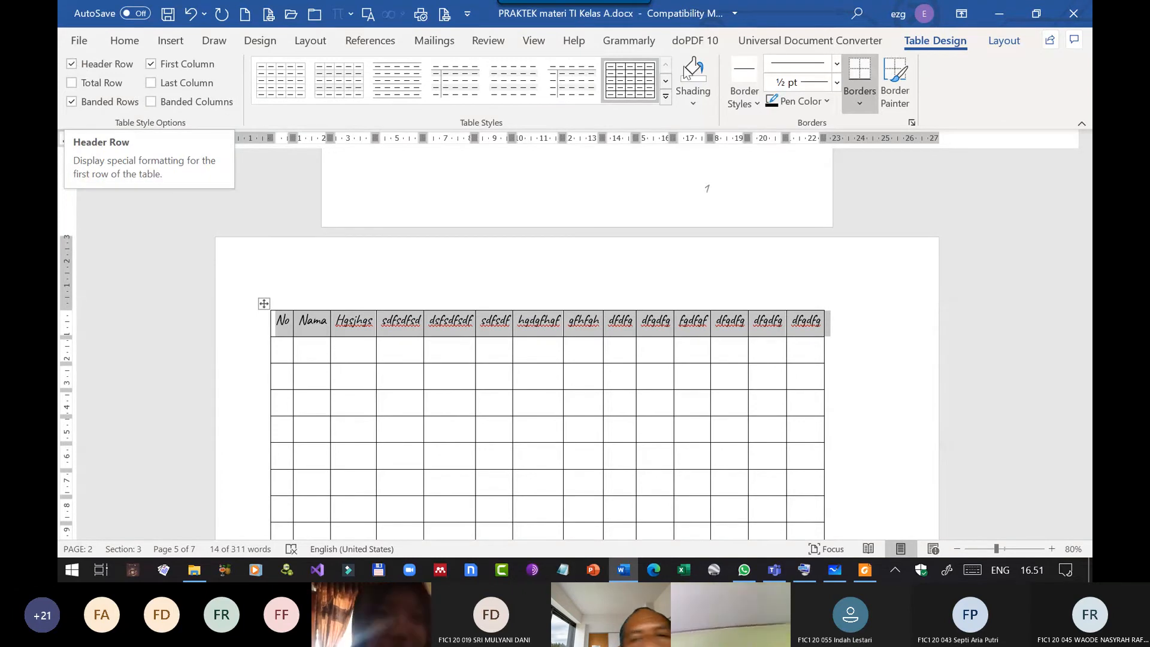
pyautogui.click(999, 42)
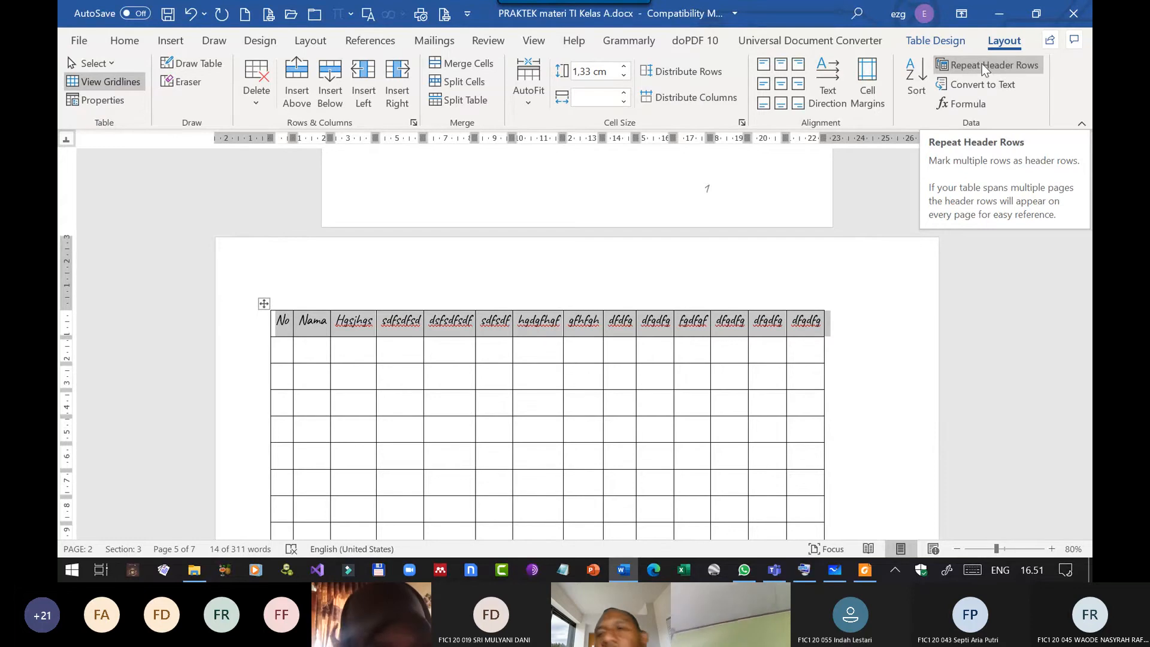
pyautogui.scroll(-8, 719, 364)
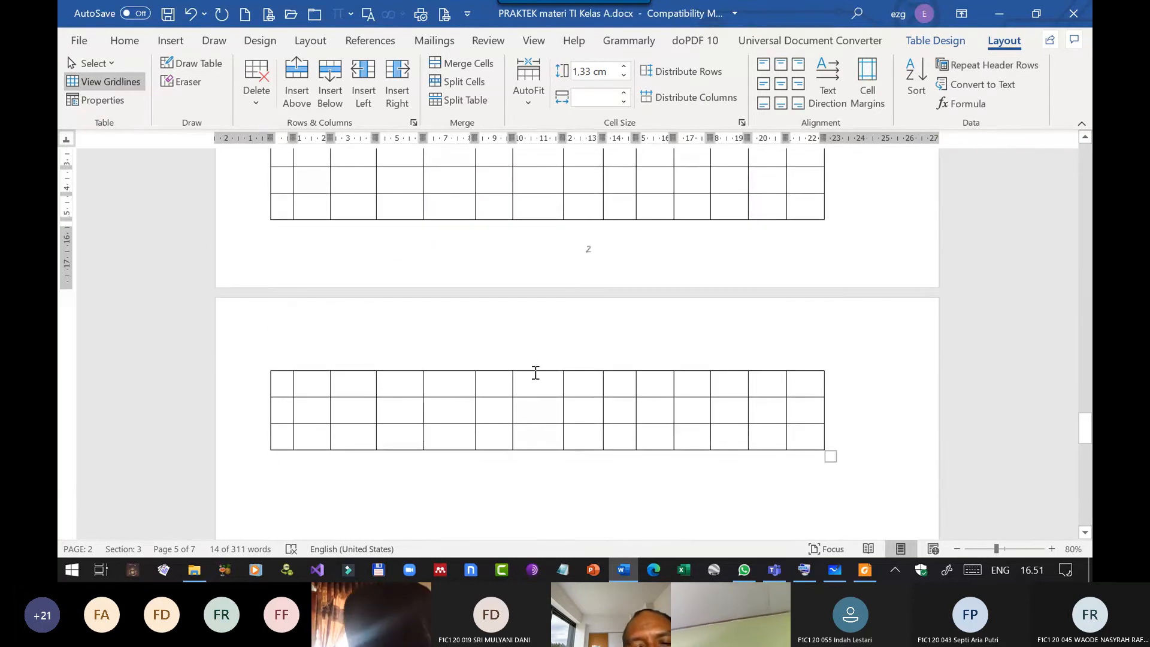
pyautogui.scroll(-10, 718, 312)
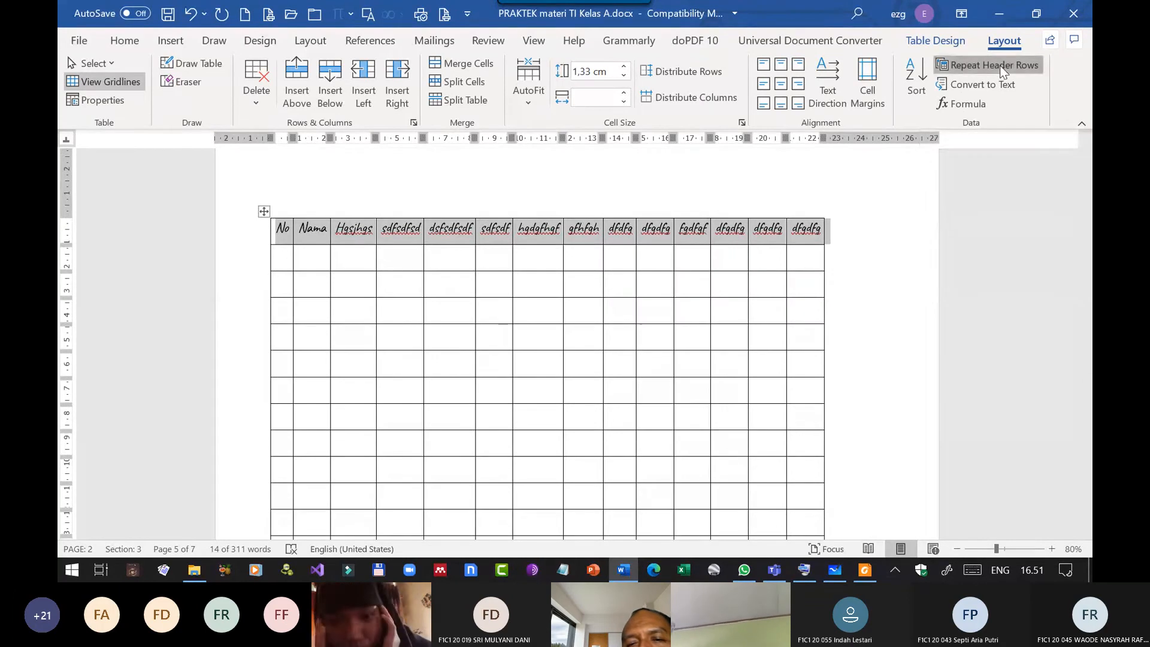
pyautogui.scroll(-10, 731, 353)
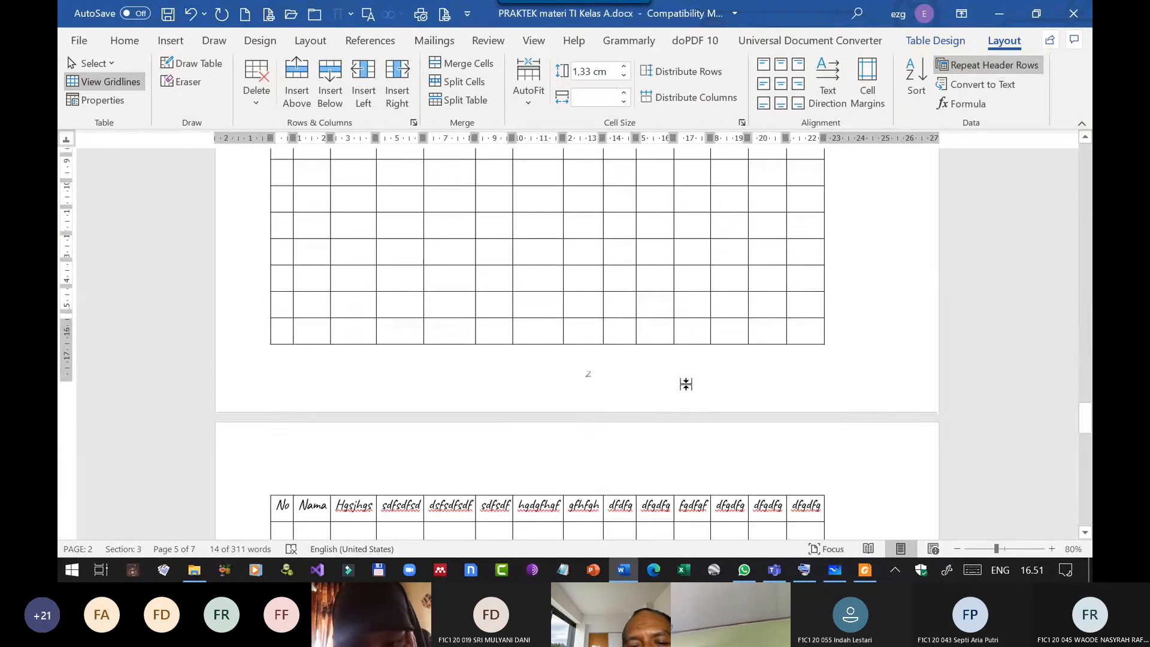
pyautogui.click(620, 413)
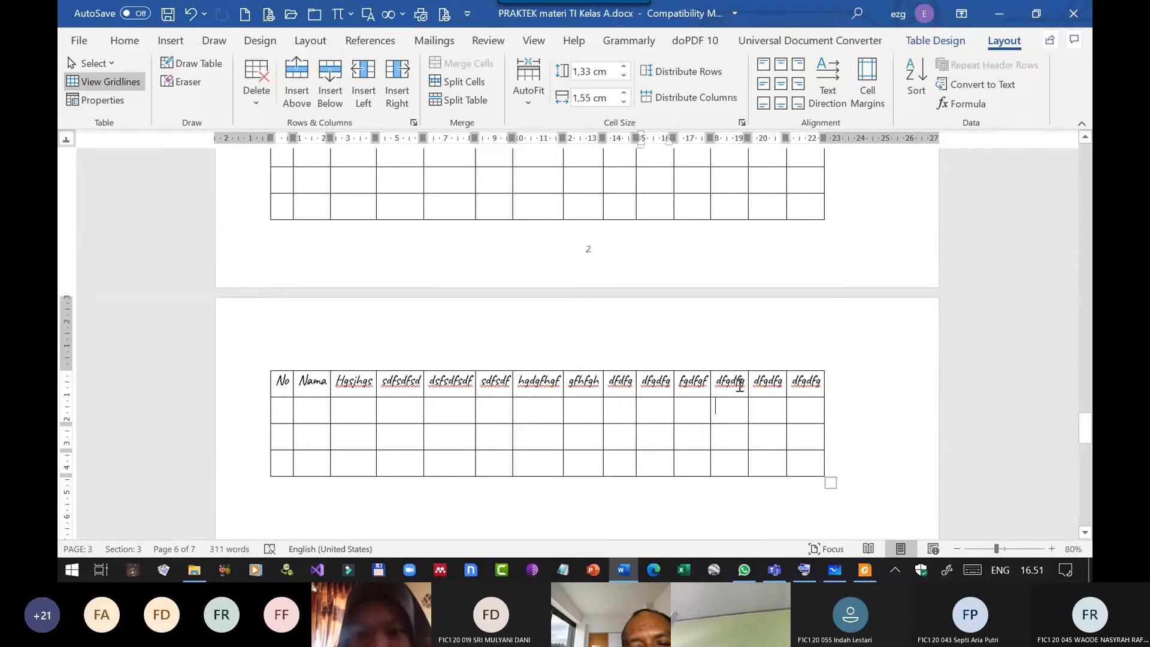
pyautogui.click(799, 408)
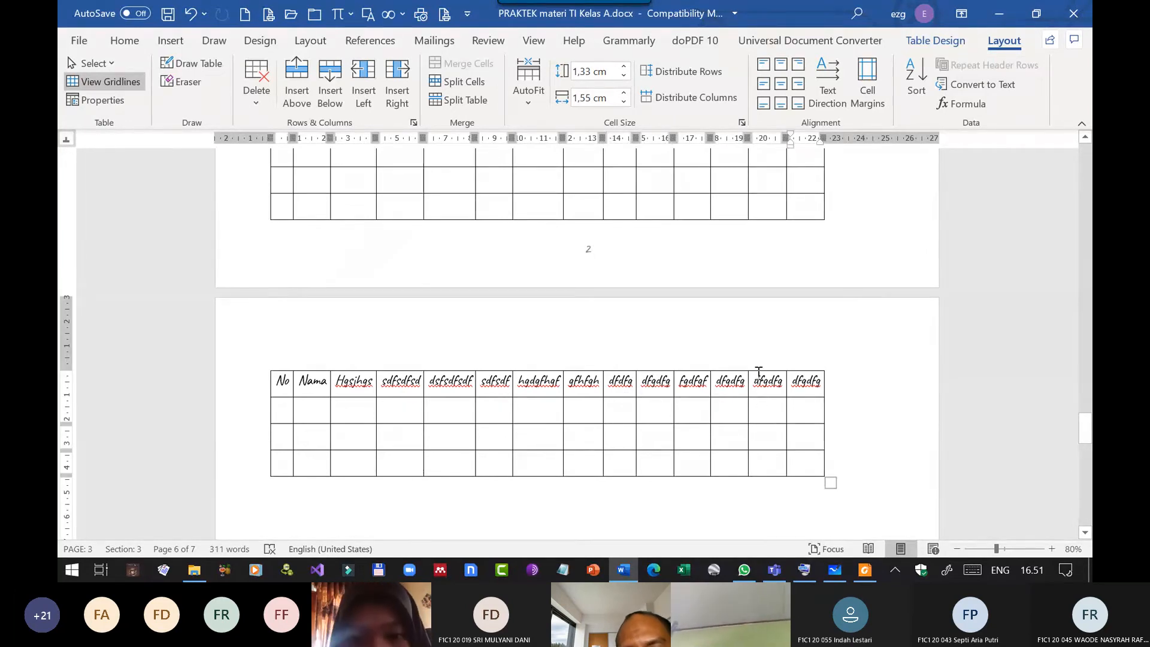
# Delete the header text "Hgsjhgs" from the table's third column on its first page.
pyautogui.scroll(-5, 758, 371)
pyautogui.click(483, 228)
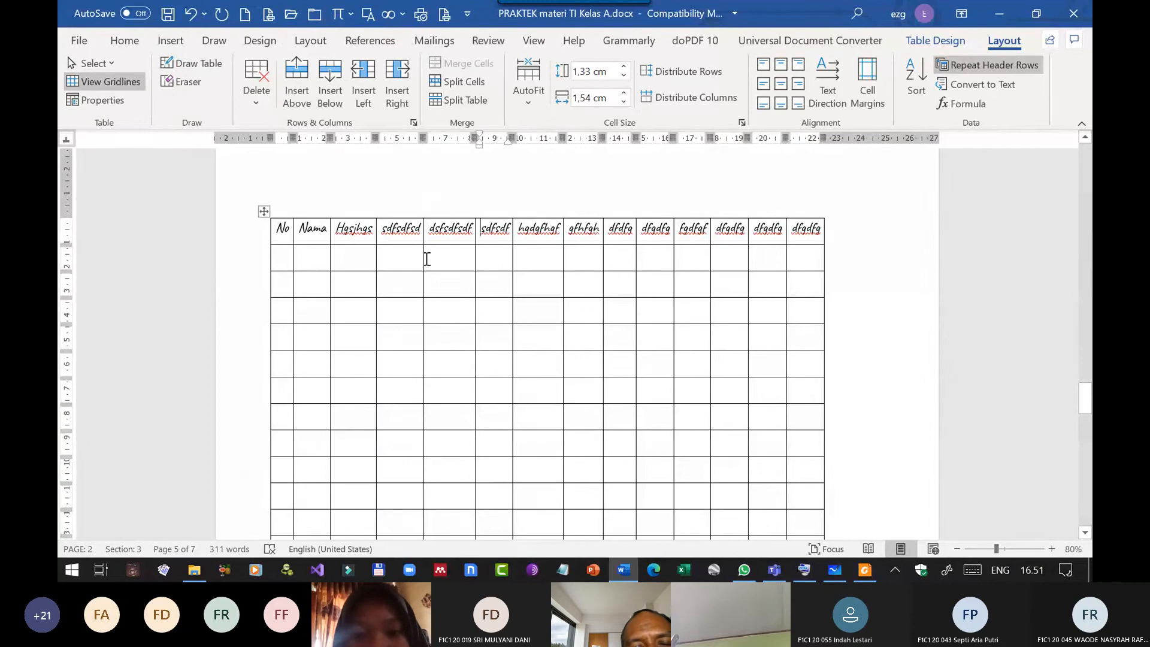
pyautogui.moveTo(341, 227); pyautogui.dragTo(375, 228)
pyautogui.click(375, 228)
pyautogui.press('BackSpace')
pyautogui.press('BackSpace')
pyautogui.press('BackSpace')
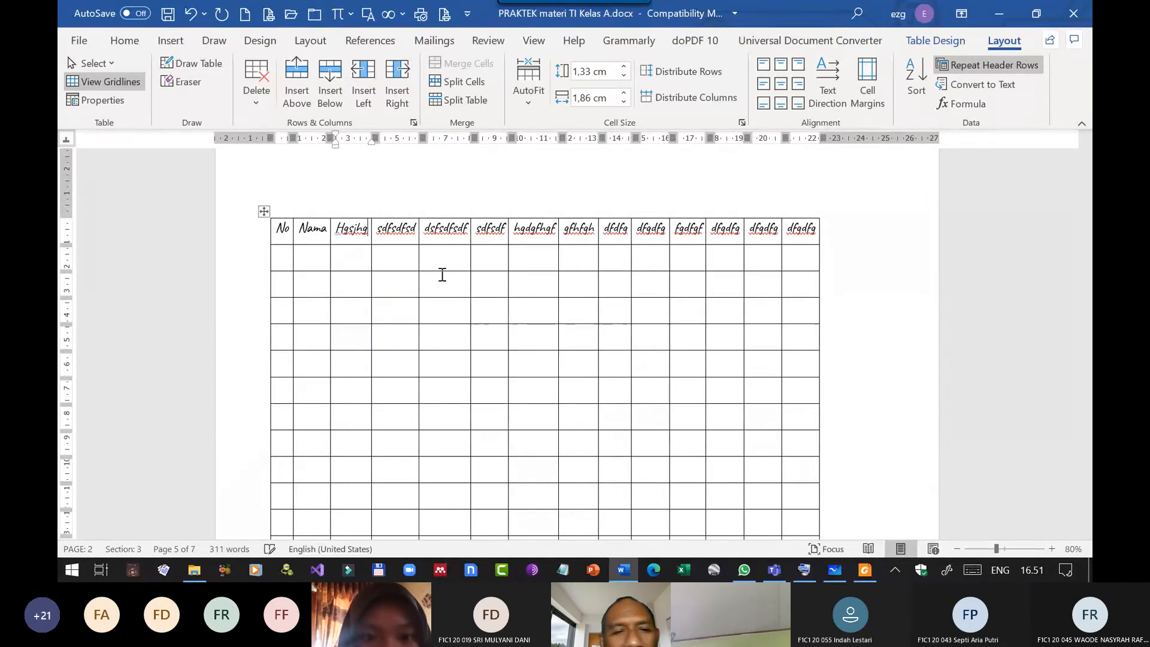
pyautogui.press('BackSpace')
pyautogui.press('BackSpace')
pyautogui.press('BackSpace')
pyautogui.press('BackSpace')
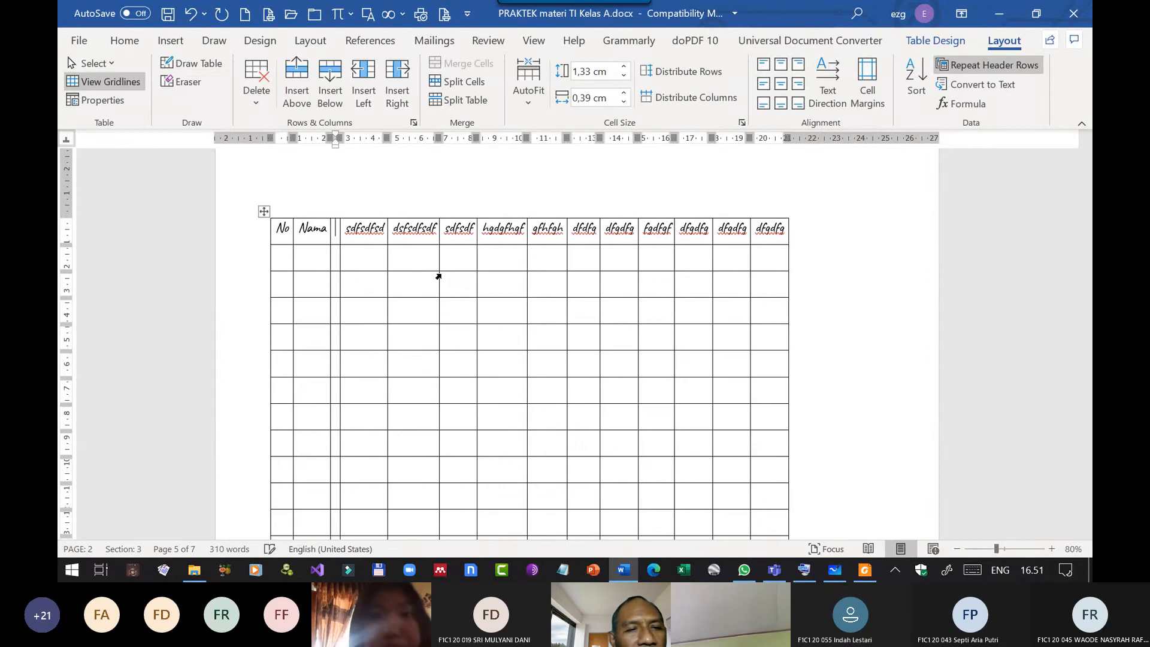
# Enter "NIP" as the third column's header and check the repeated header on the following page.
pyautogui.write('NI')
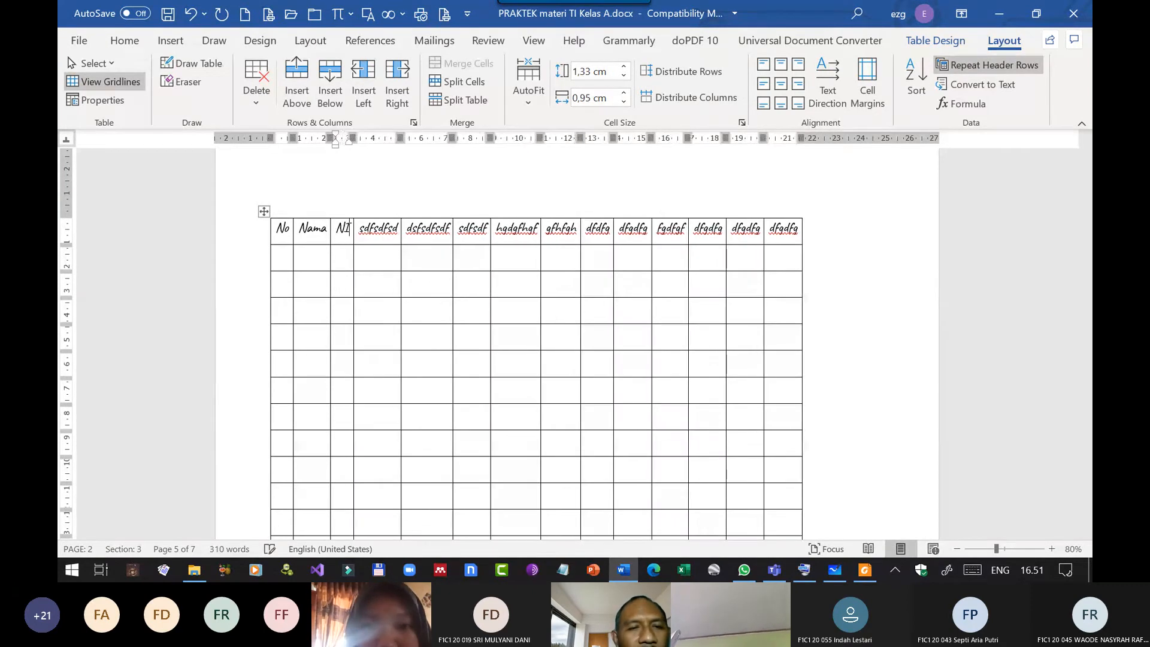
pyautogui.write('P')
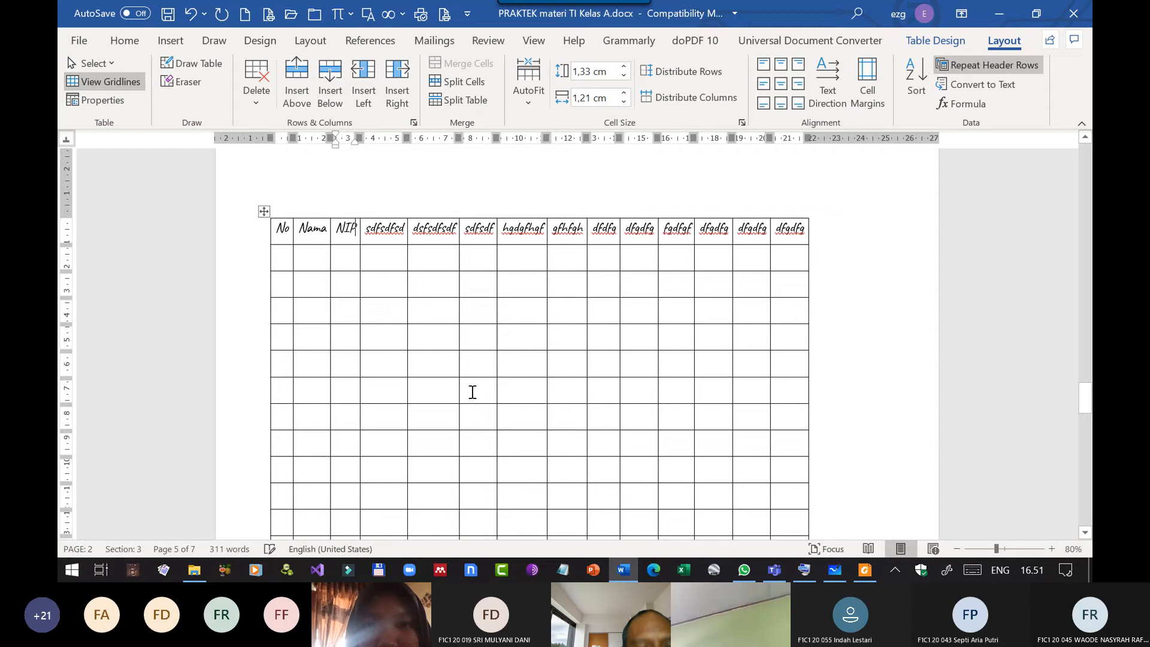
pyautogui.scroll(-10, 471, 390)
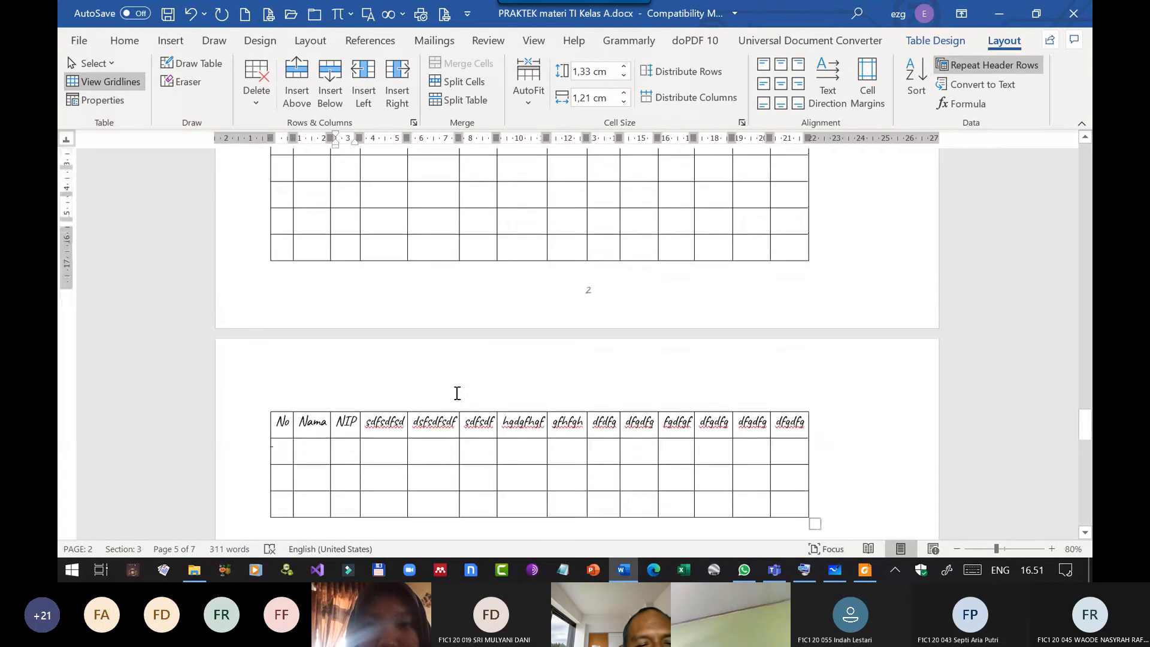
pyautogui.scroll(-10, 392, 233)
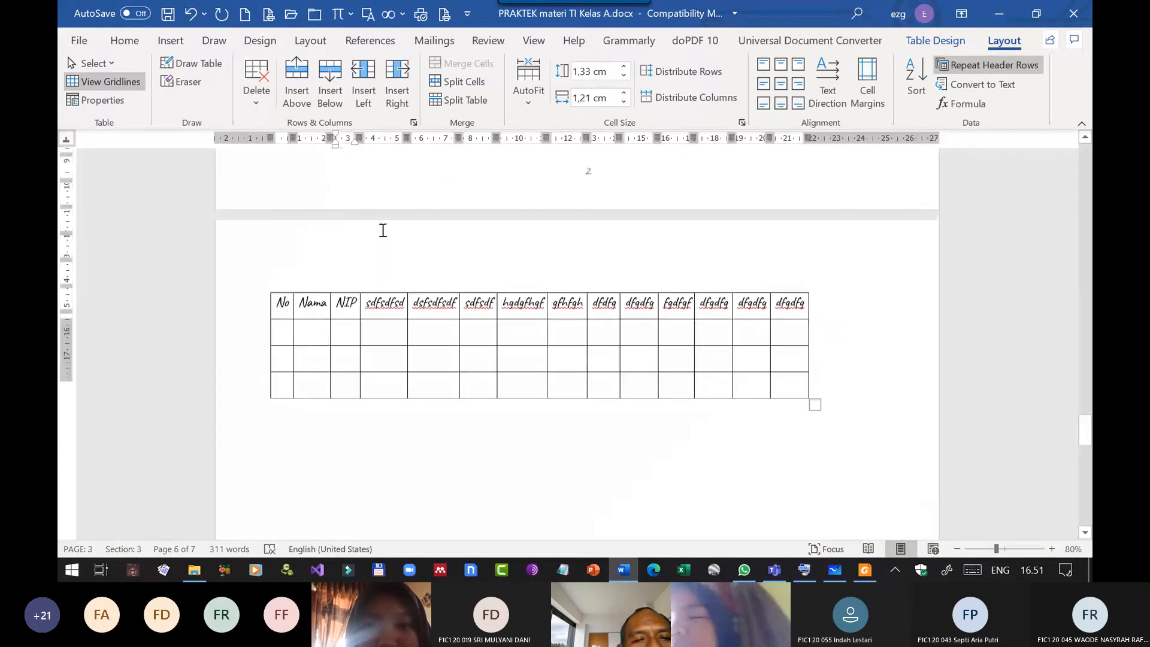
# Replace the fourth column's header text with "Alamat" and check the repeated header on the following page.
pyautogui.click(389, 316)
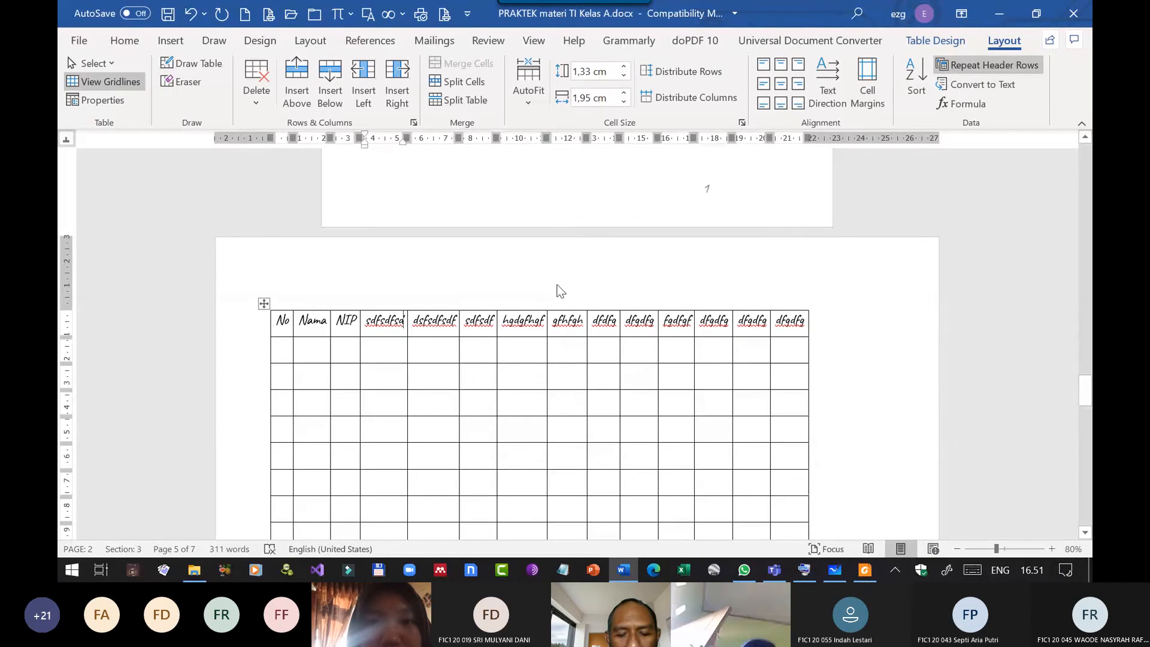
pyautogui.hotkey('shift', 'Home')
pyautogui.write('Alamat')
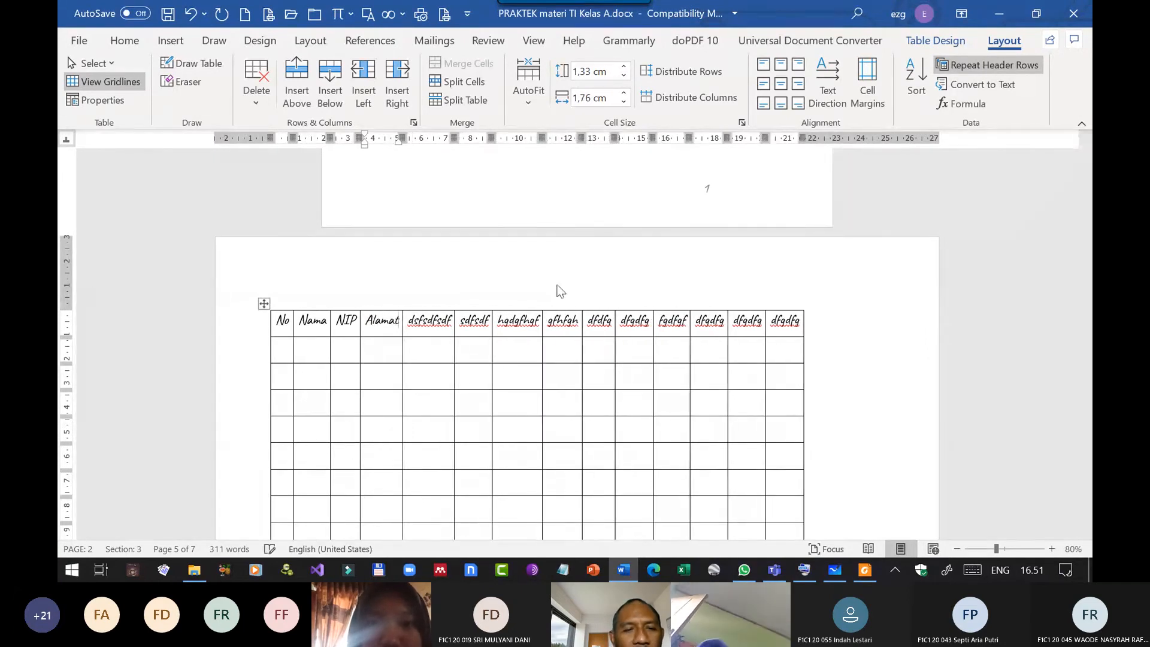
pyautogui.scroll(-10, 493, 328)
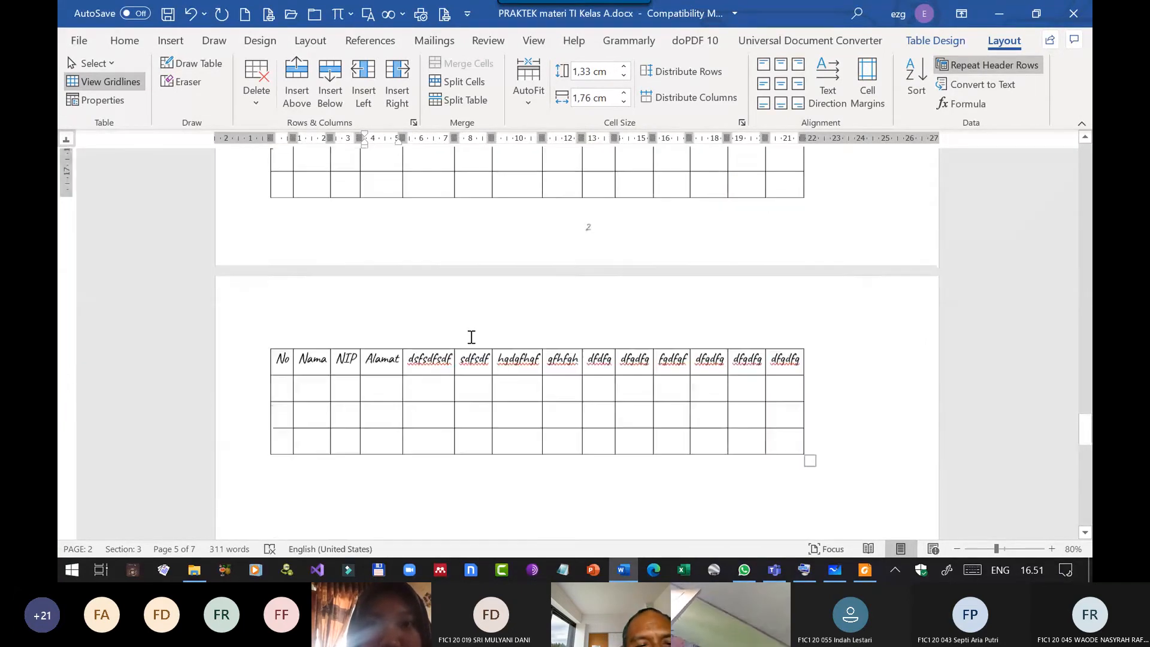
# Shade the table's whole header row on its first page with the lightest orange theme colour.
pyautogui.scroll(5, 689, 343)
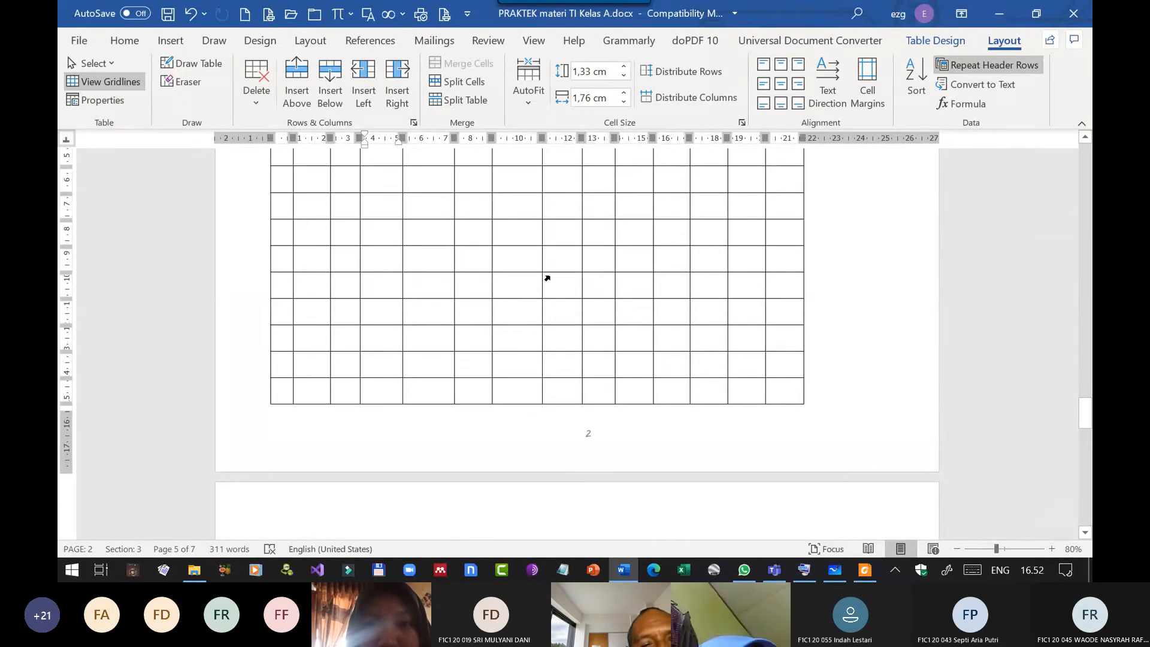
pyautogui.scroll(10, 665, 327)
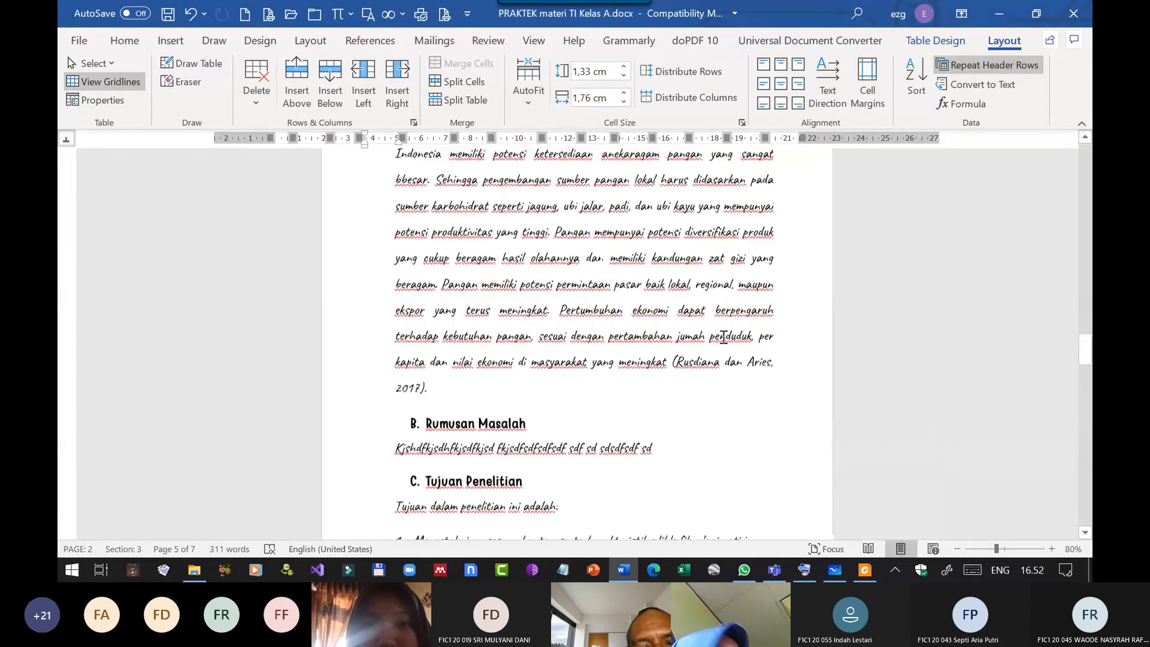
pyautogui.scroll(-10, 604, 372)
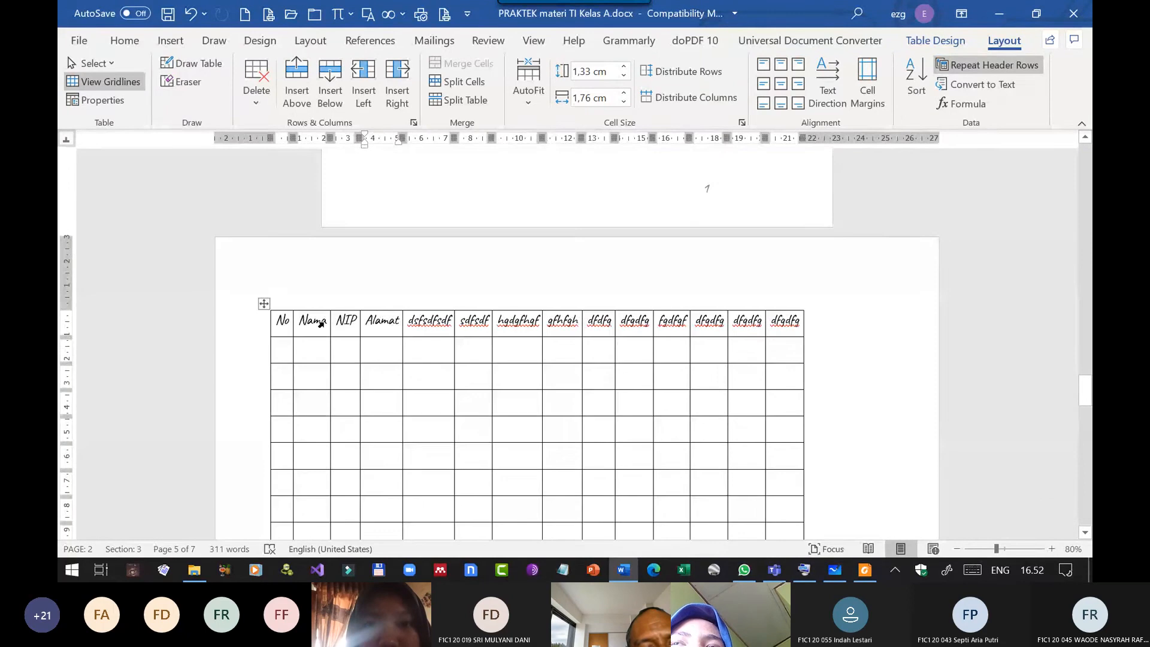
pyautogui.click(258, 326)
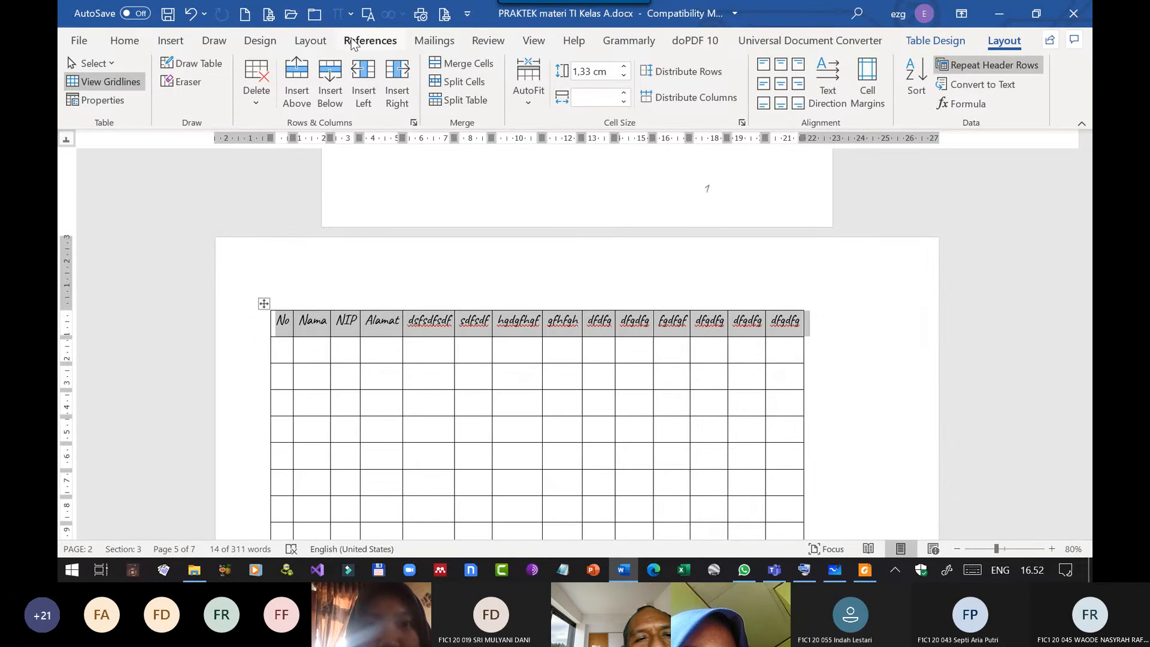
pyautogui.click(310, 41)
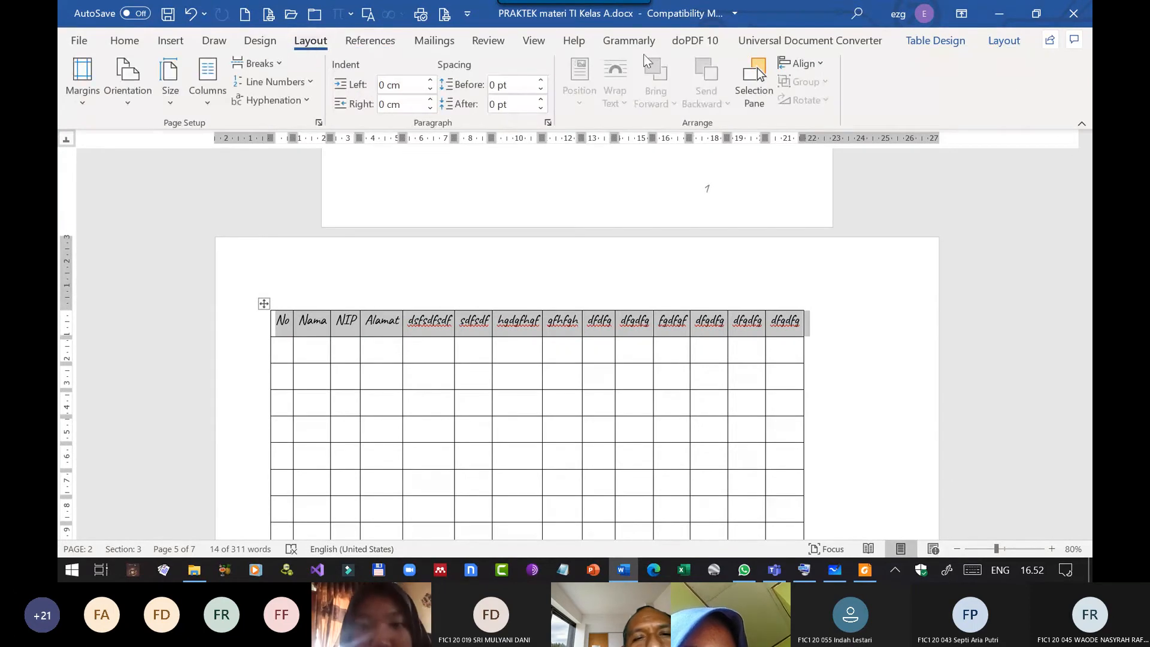
pyautogui.click(935, 40)
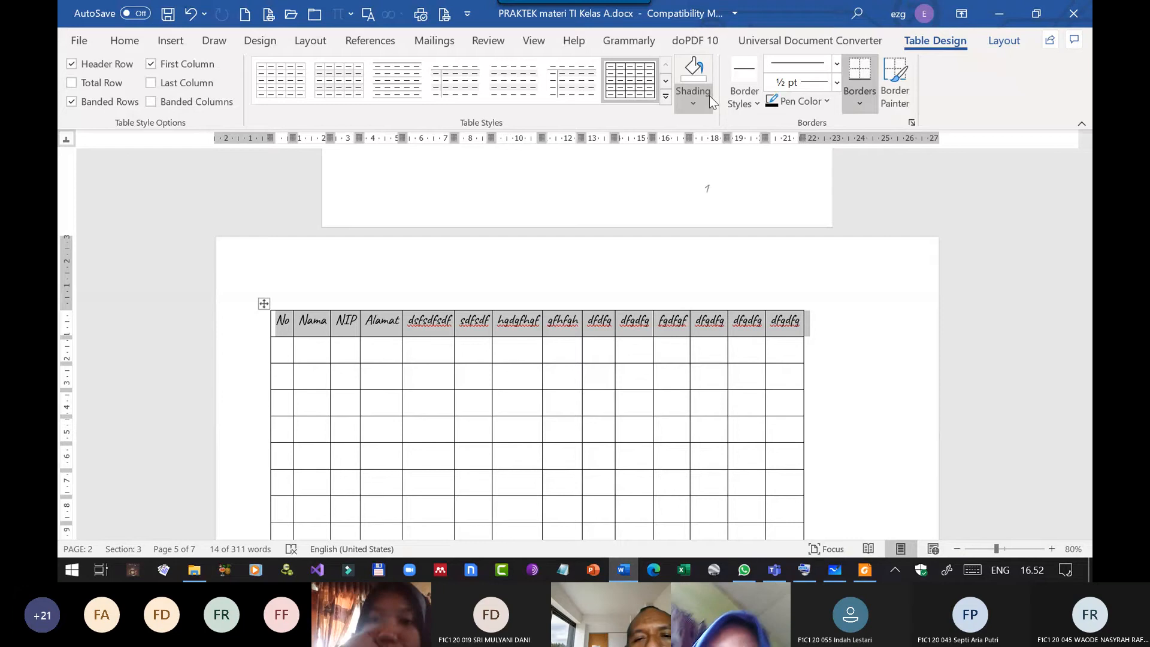
pyautogui.click(693, 102)
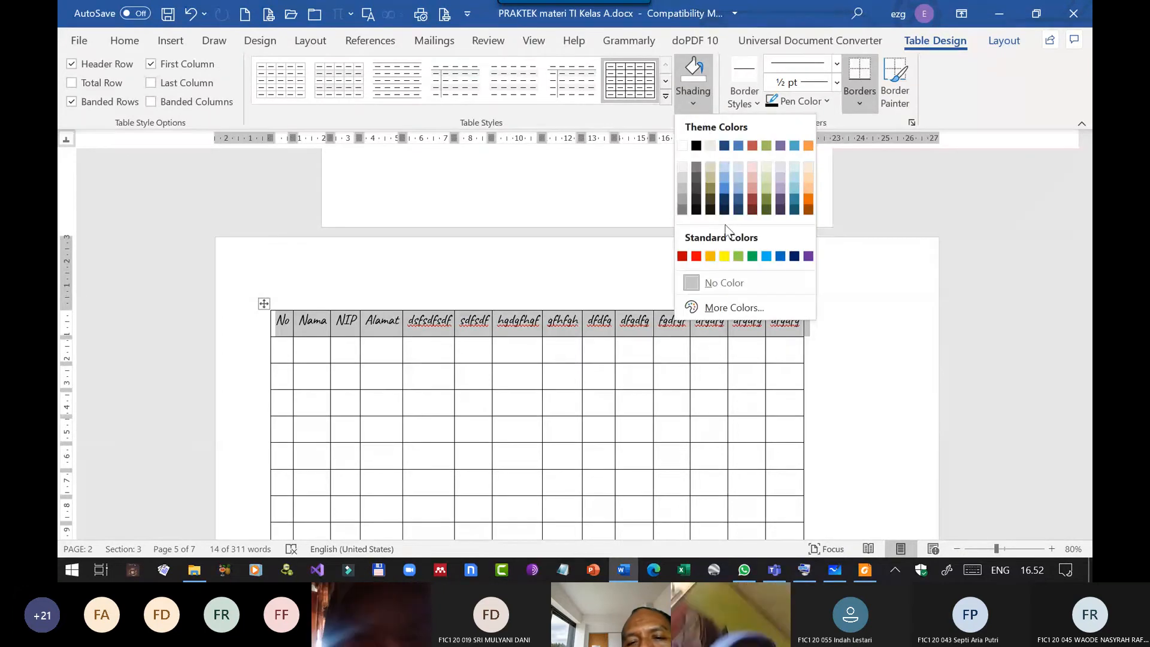
pyautogui.click(809, 168)
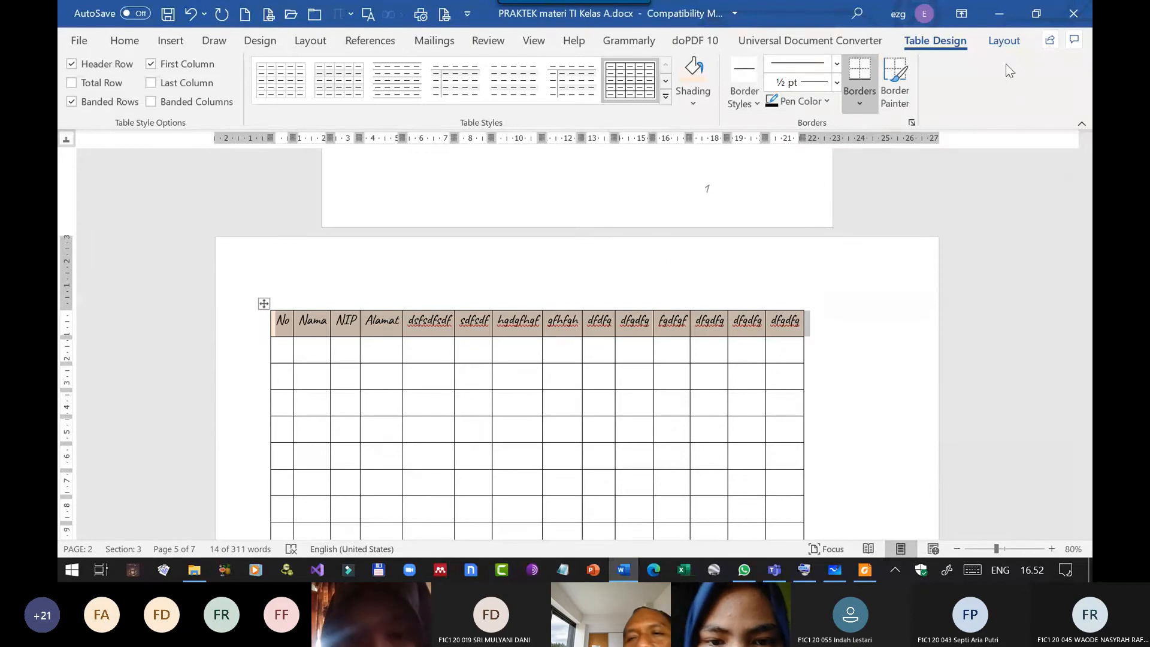
# Centre the header row's text horizontally and vertically in its cells and check the header on the following page.
pyautogui.click(1005, 40)
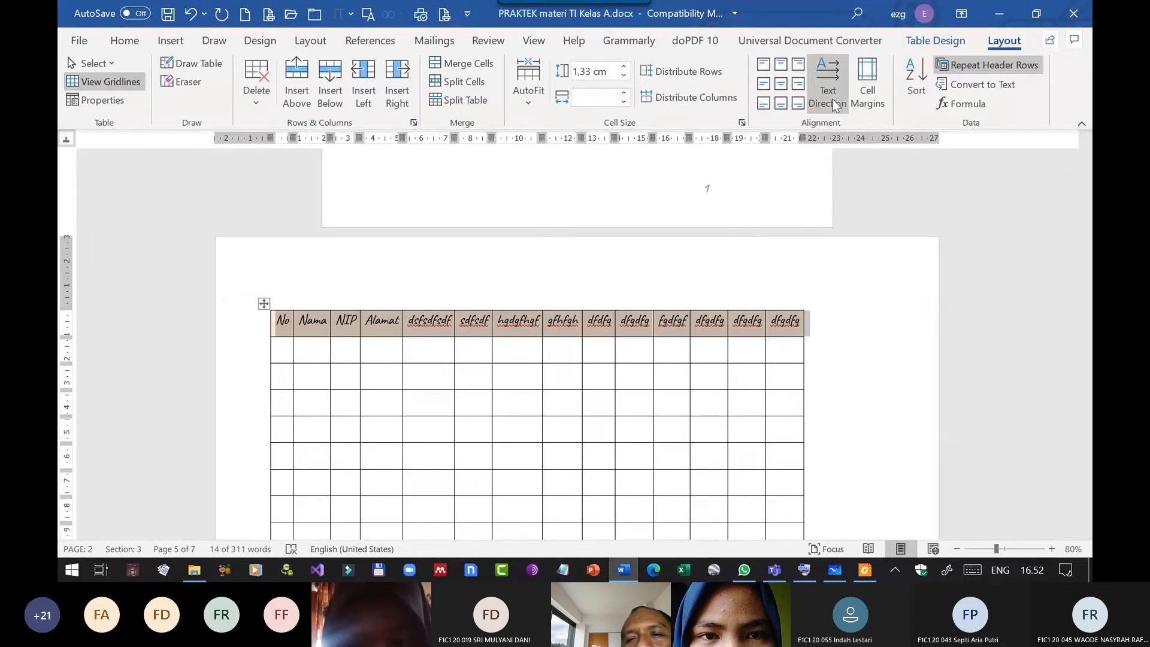
pyautogui.click(782, 87)
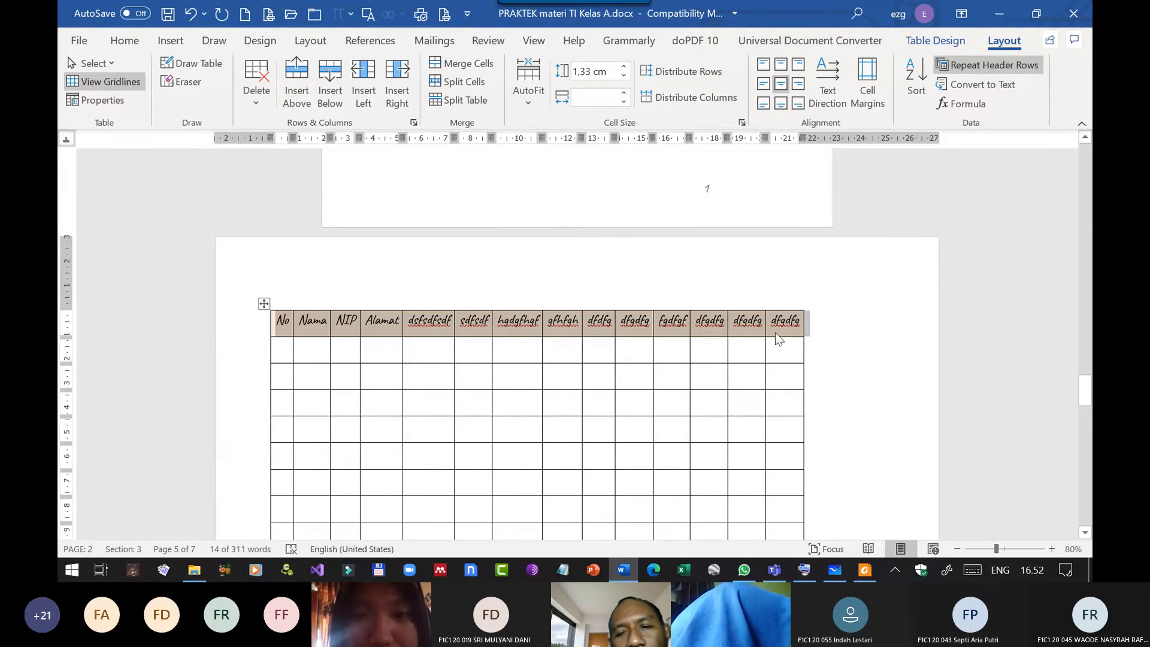
pyautogui.click(754, 347)
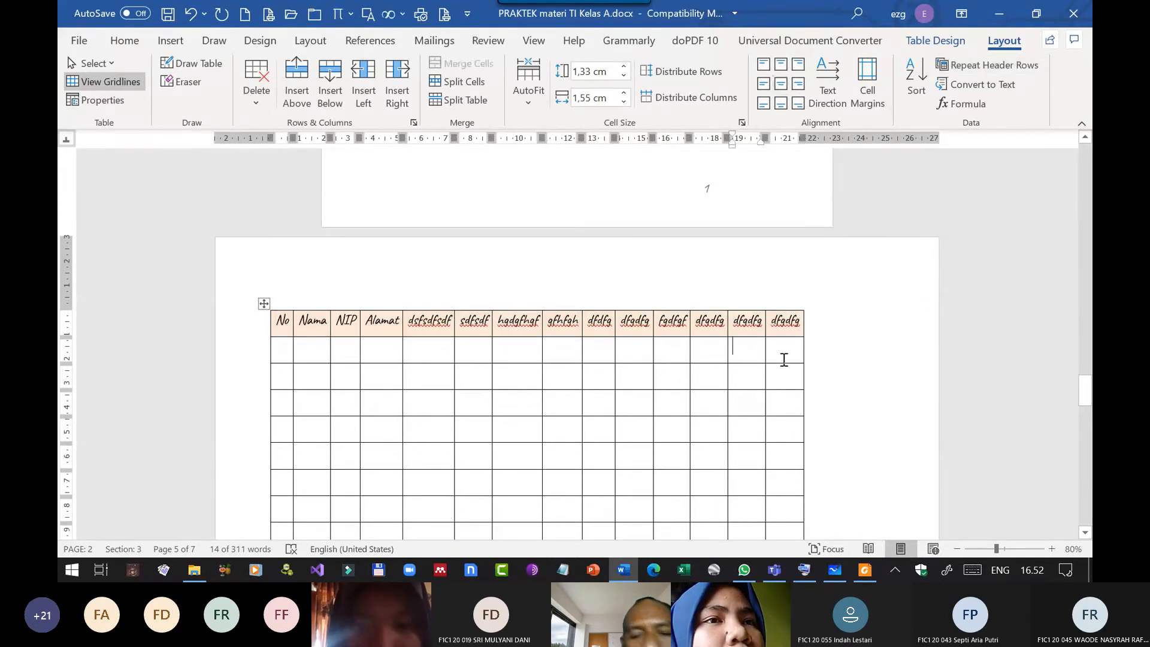
pyautogui.scroll(-1, 629, 375)
pyautogui.scroll(-2, 627, 374)
pyautogui.scroll(3, 629, 356)
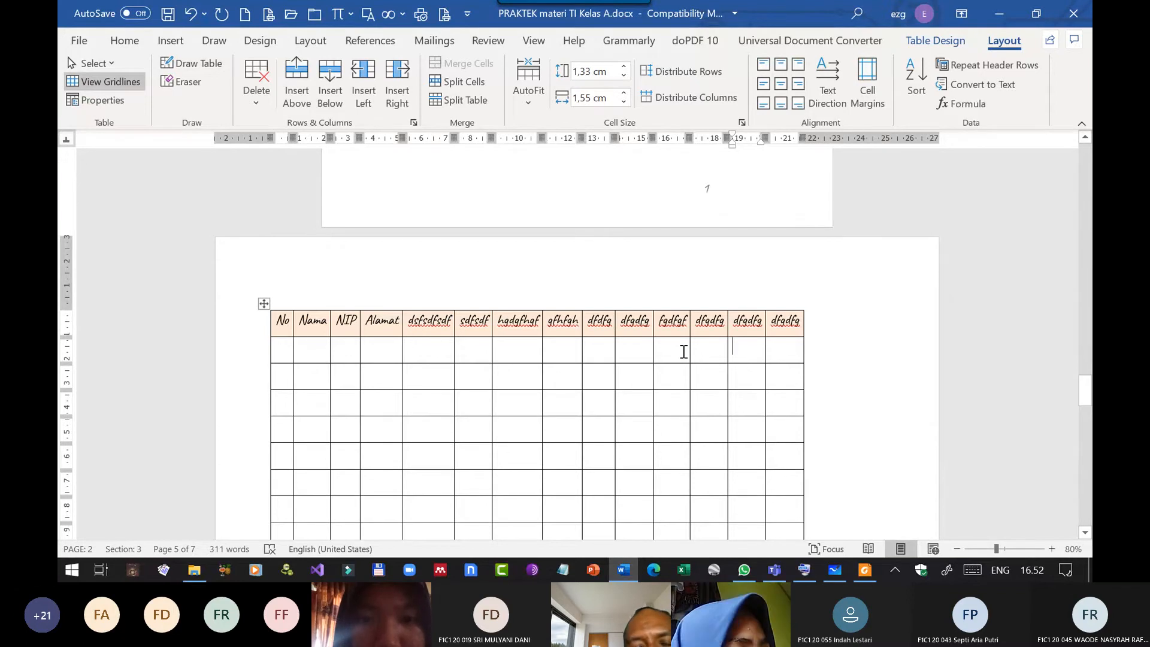
# Enter "Keterangan" in the last column of the row directly below the header row.
pyautogui.click(598, 357)
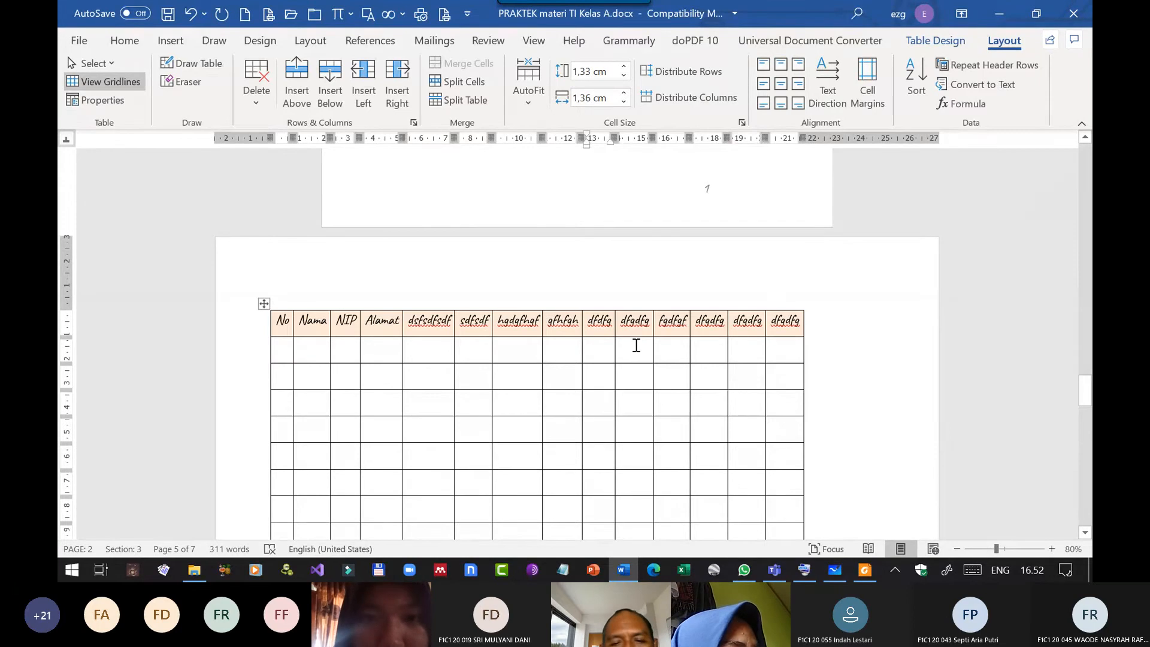
pyautogui.press('Right')
pyautogui.press('Right')
pyautogui.press('Right')
pyautogui.press('Right')
pyautogui.press('Right')
pyautogui.press('Right')
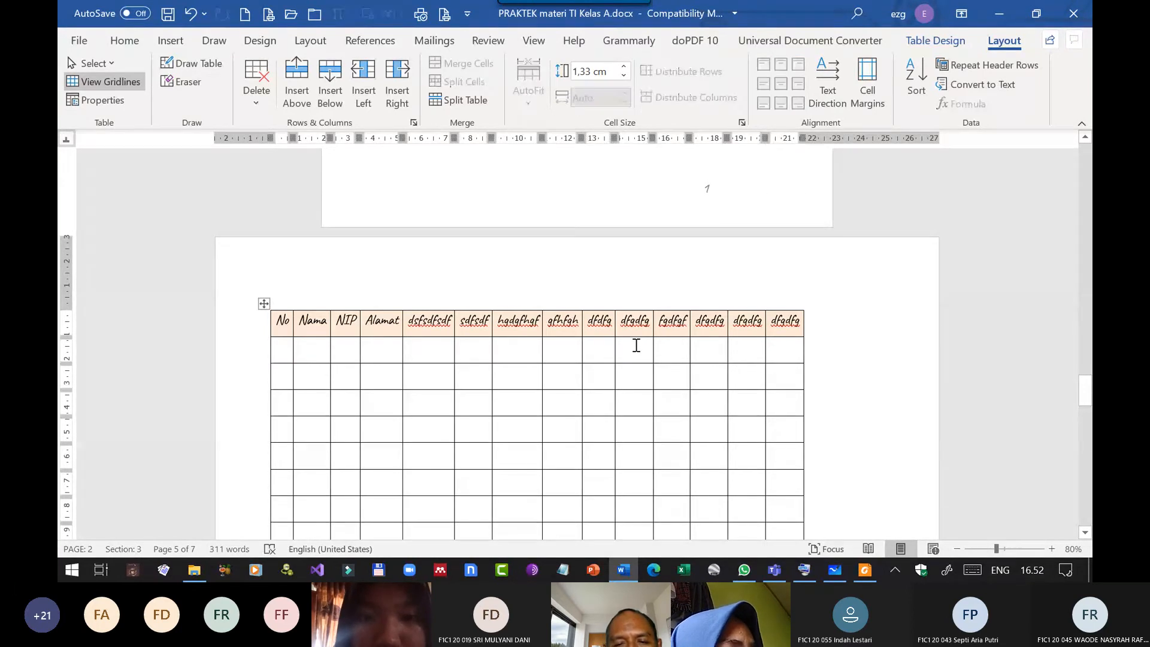
pyautogui.press('Left')
pyautogui.write('K')
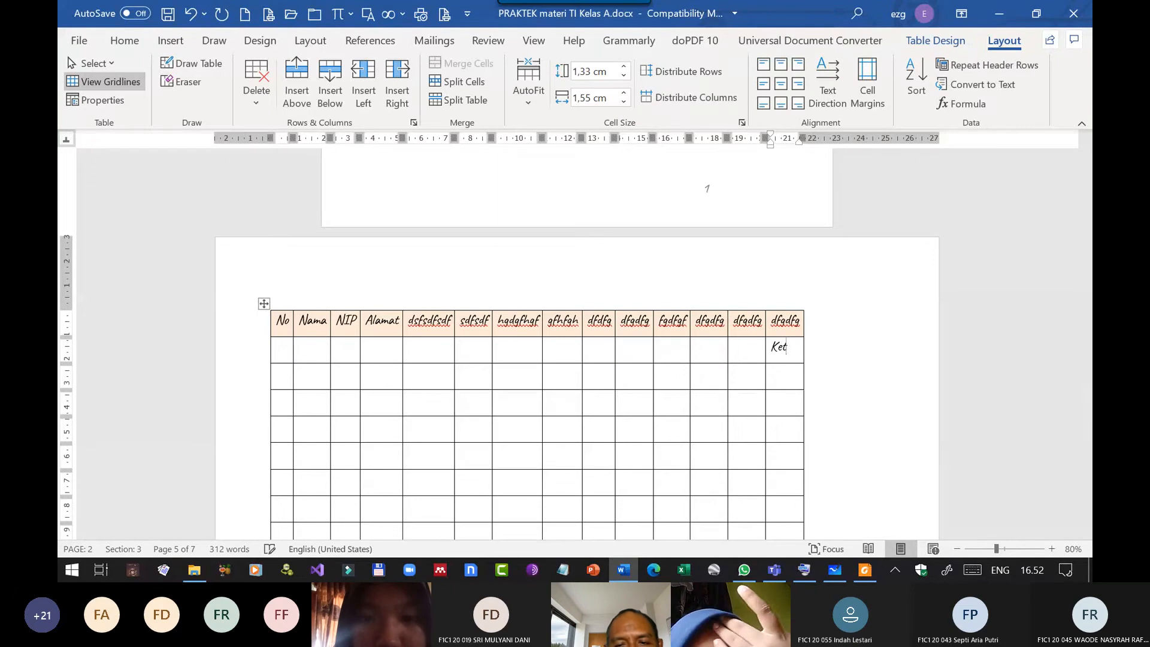
pyautogui.write('eteran')
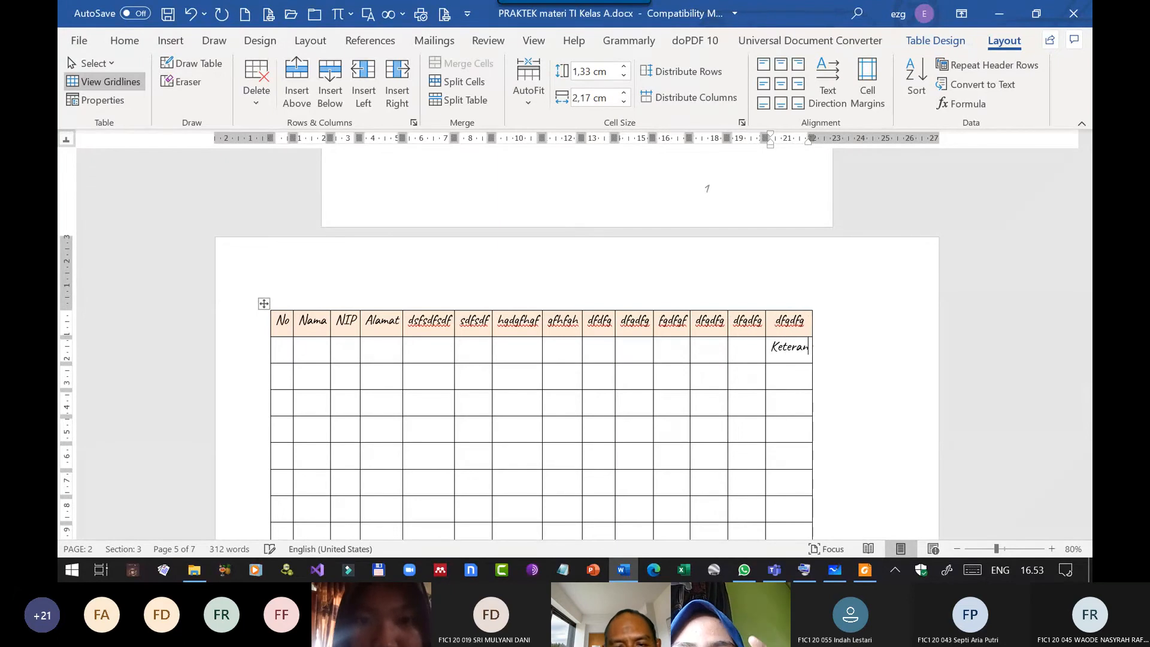
pyautogui.write('gan')
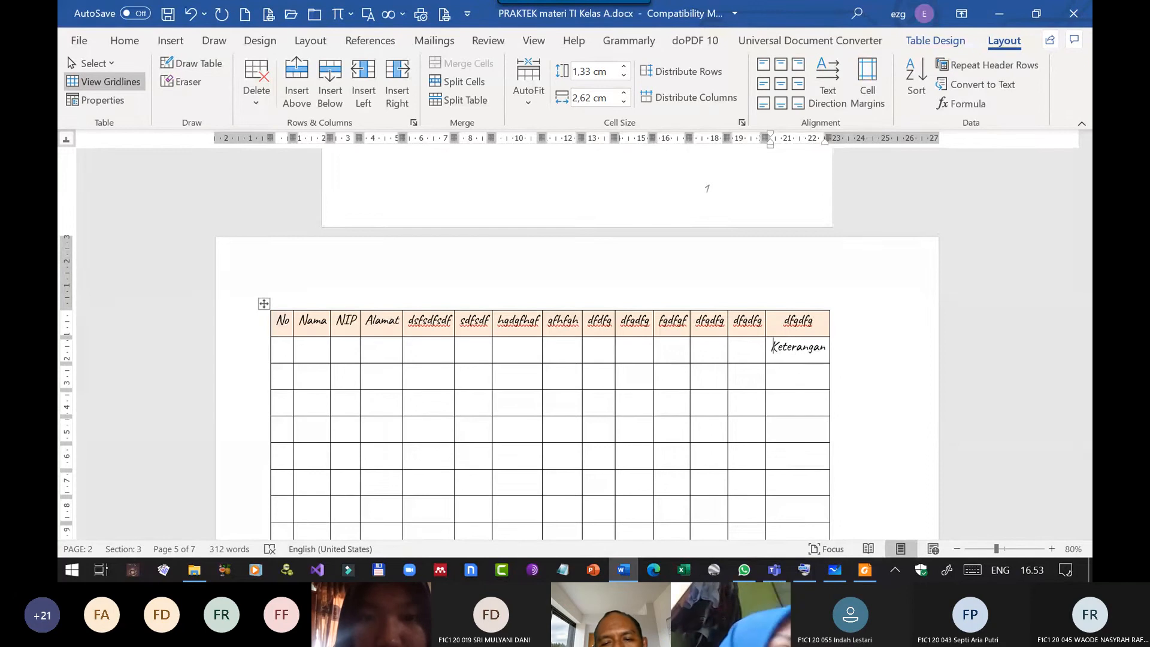
# Number the seven cells before "Keterangan" in the second row 1 to 7, starting under the "hgdgfhgf" header.
pyautogui.press('Left')
pyautogui.press('Left')
pyautogui.press('Right')
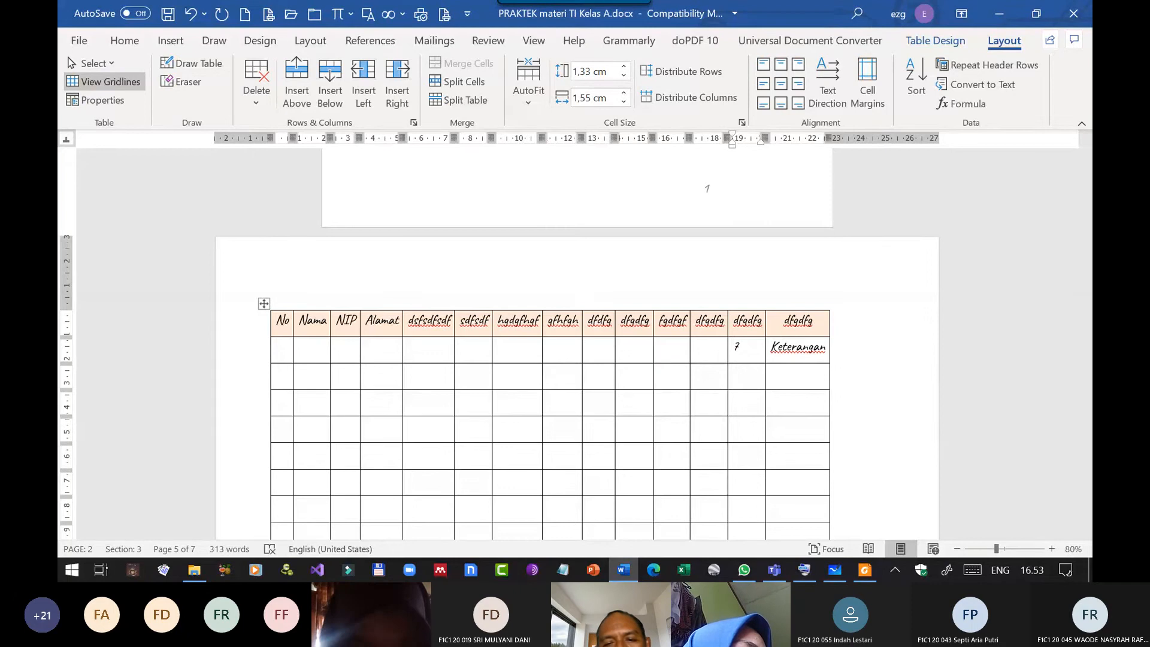
pyautogui.press('Left')
pyautogui.press('Left')
pyautogui.write('6')
pyautogui.write('5')
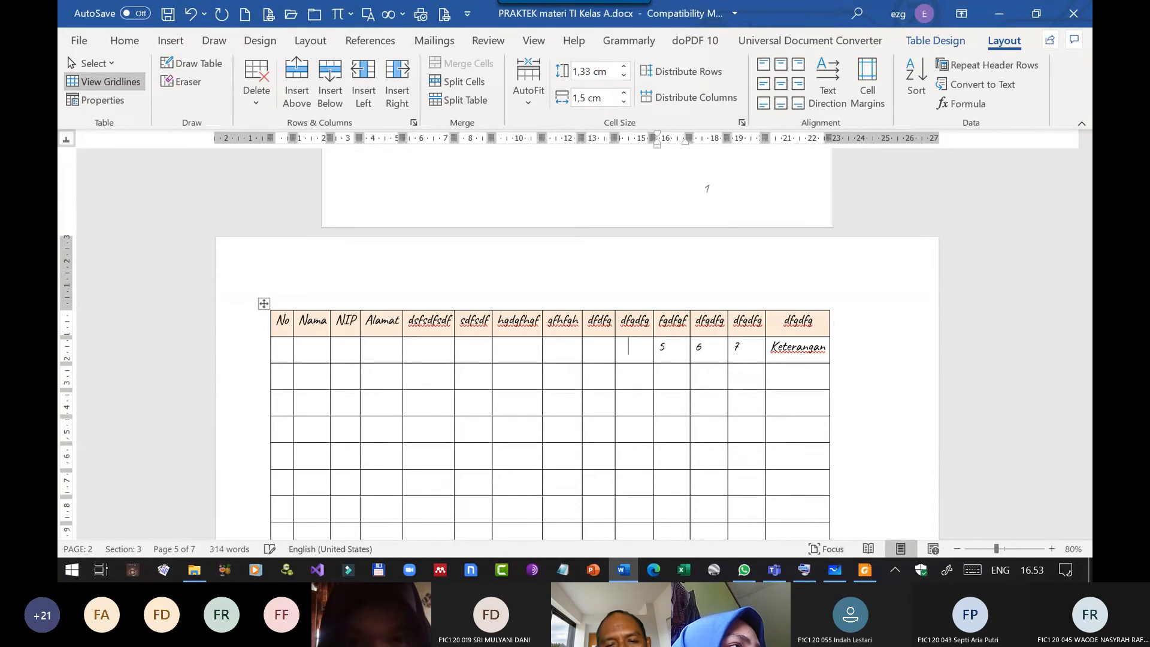
pyautogui.press('Left')
pyautogui.press('Left')
pyautogui.write('4')
pyautogui.press('Left')
pyautogui.press('Left')
pyautogui.write('3')
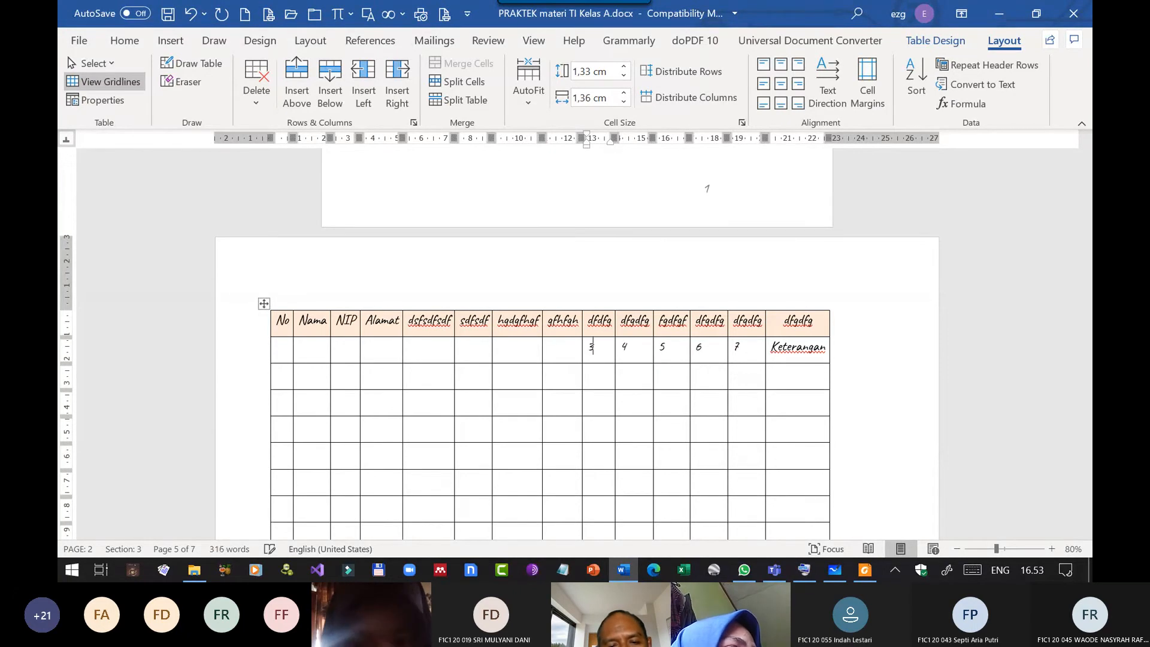
pyautogui.press('Left')
pyautogui.press('Left')
pyautogui.write('2')
pyautogui.press('Left')
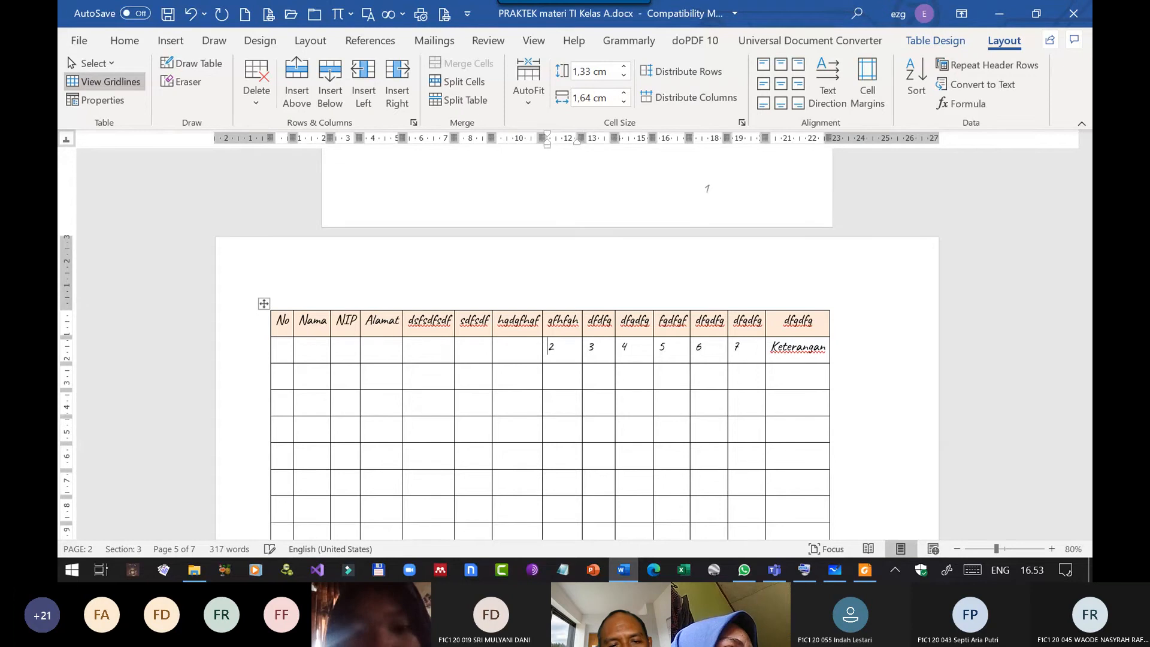
pyautogui.press('Left')
pyautogui.write('1')
pyautogui.press('Left')
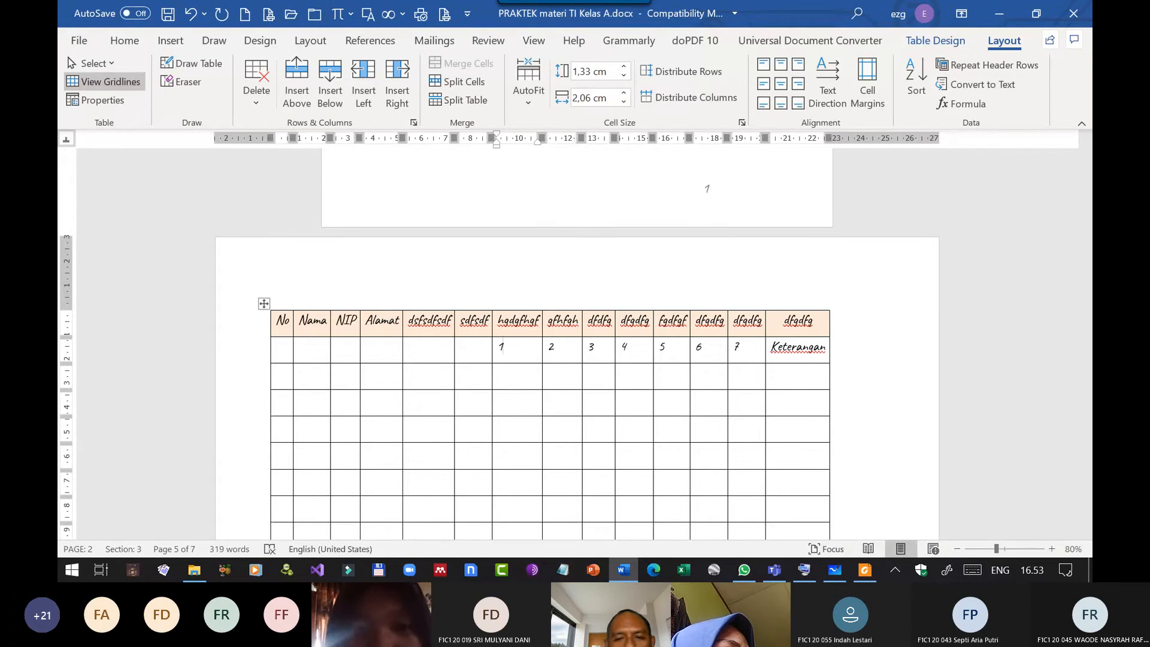
# Merge the seven header cells above the numbers 1 to 7 into one cell and look over the table.
pyautogui.press('Up')
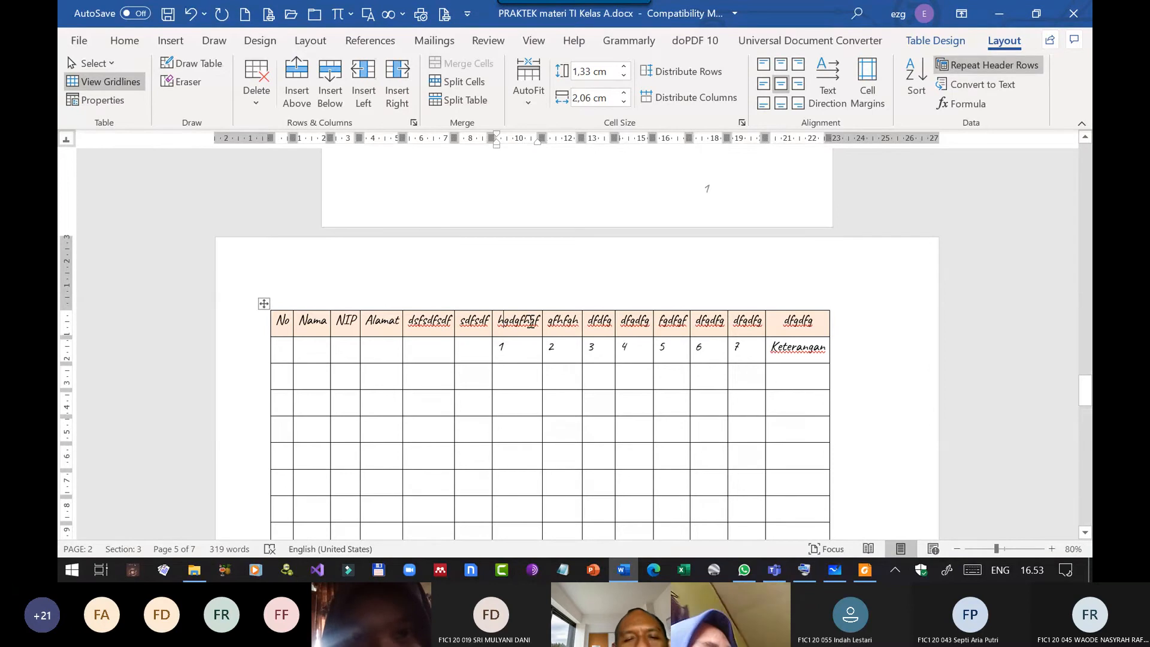
pyautogui.moveTo(513, 324); pyautogui.dragTo(749, 323)
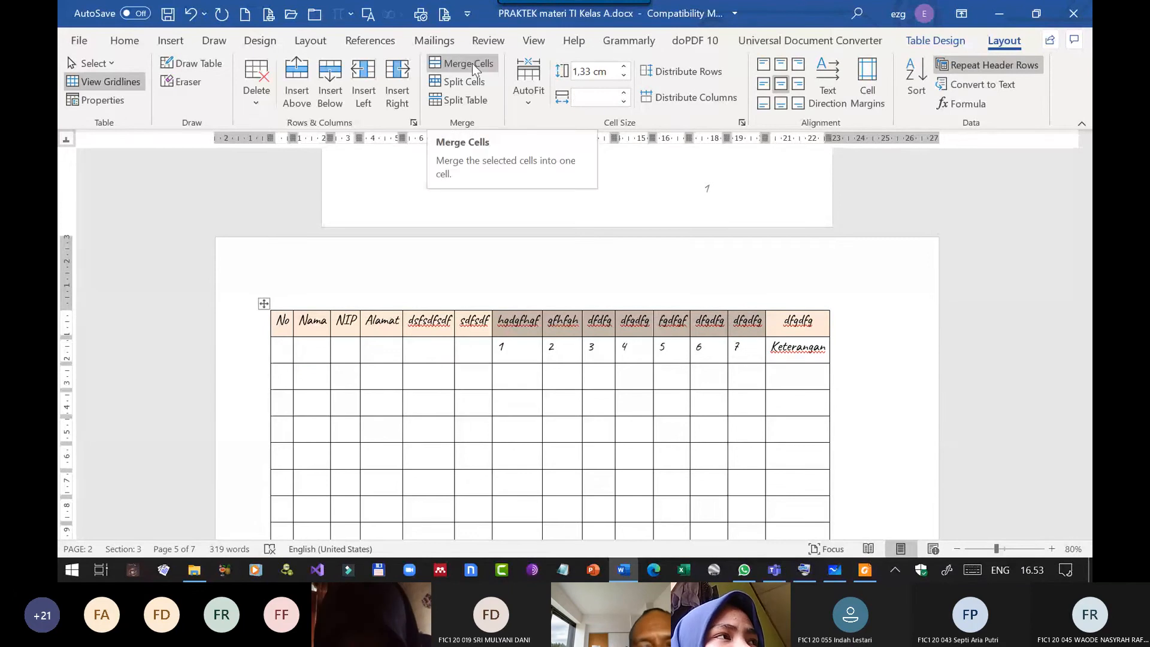
pyautogui.click(472, 63)
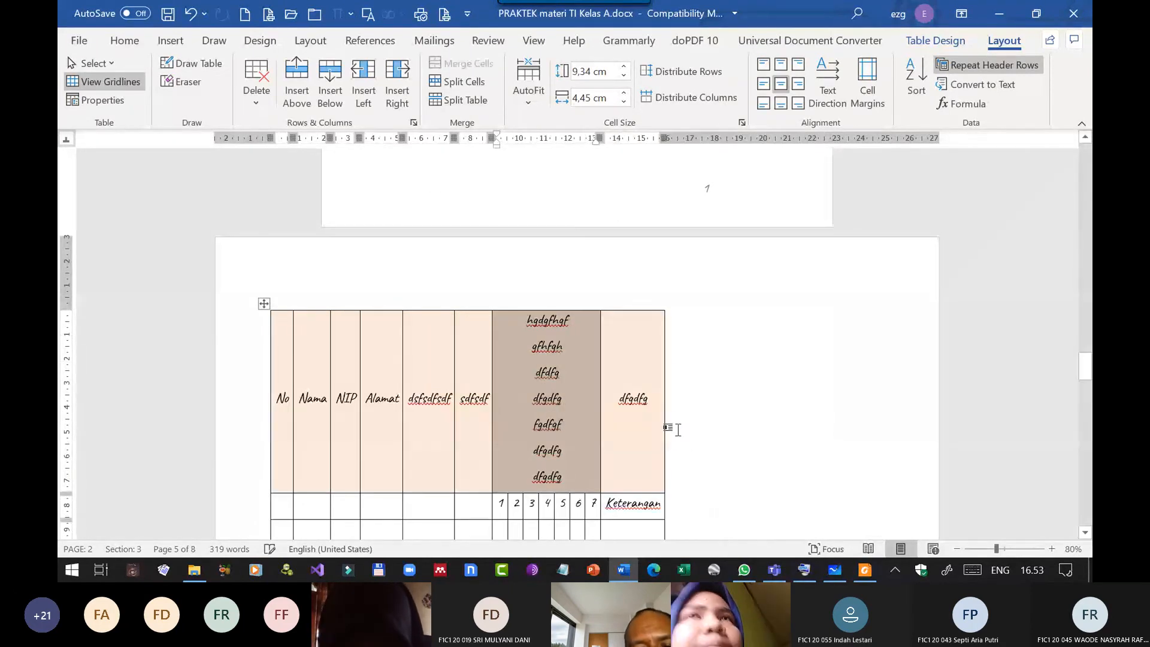
pyautogui.scroll(-2, 692, 428)
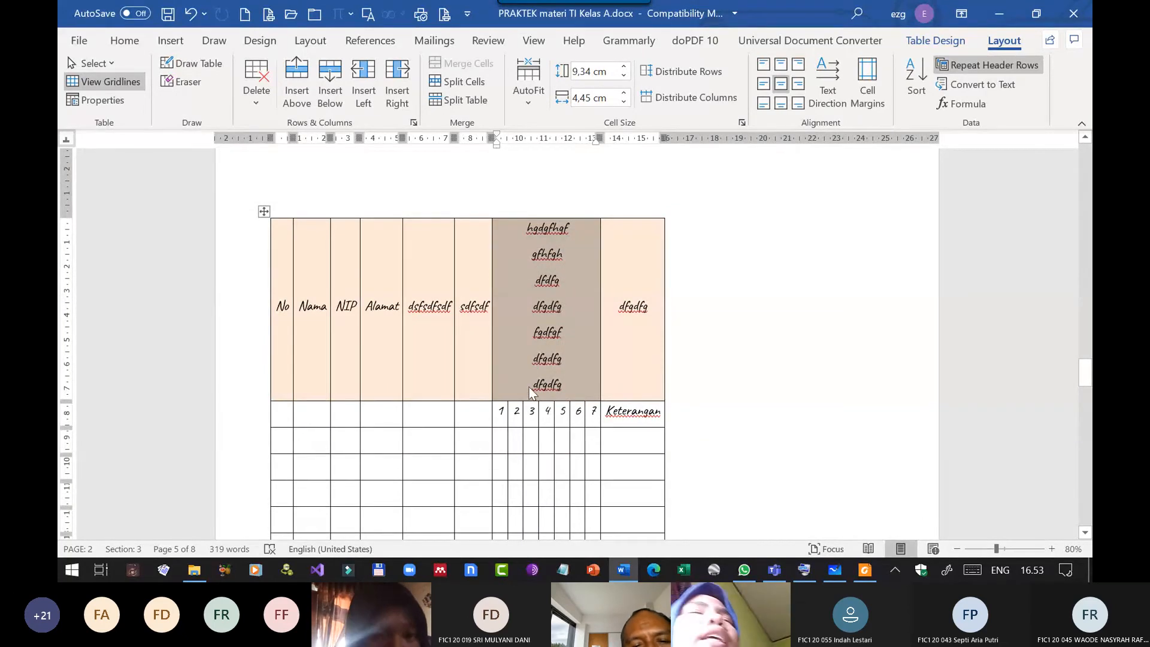
pyautogui.scroll(-3, 535, 381)
pyautogui.scroll(3, 563, 326)
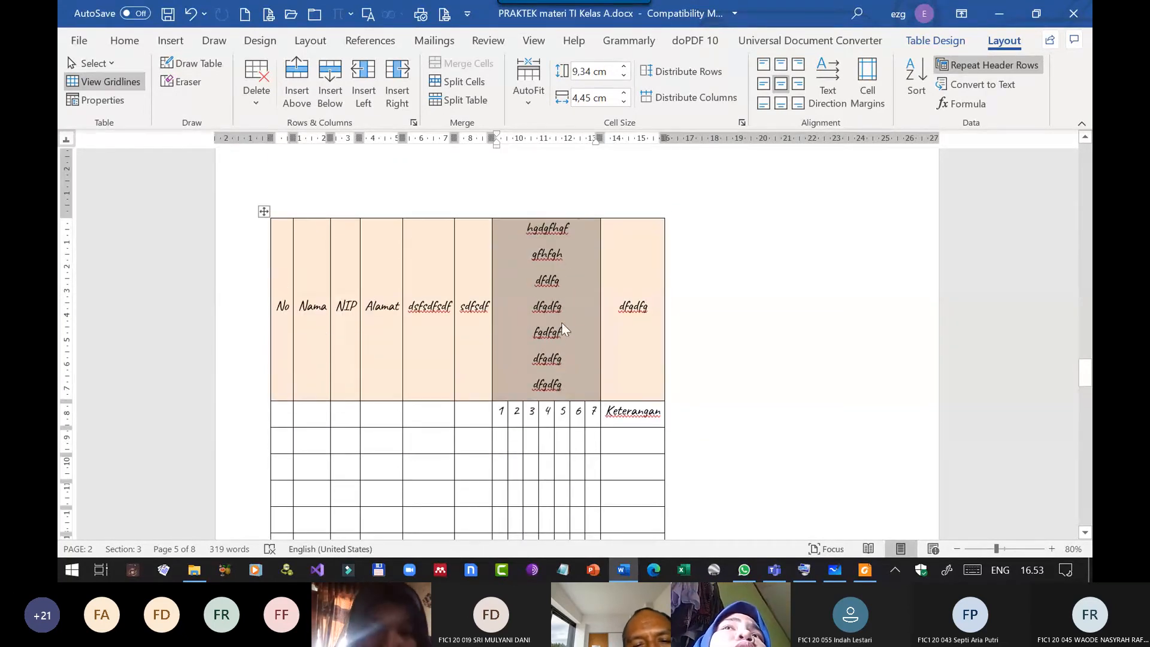
pyautogui.click(566, 314)
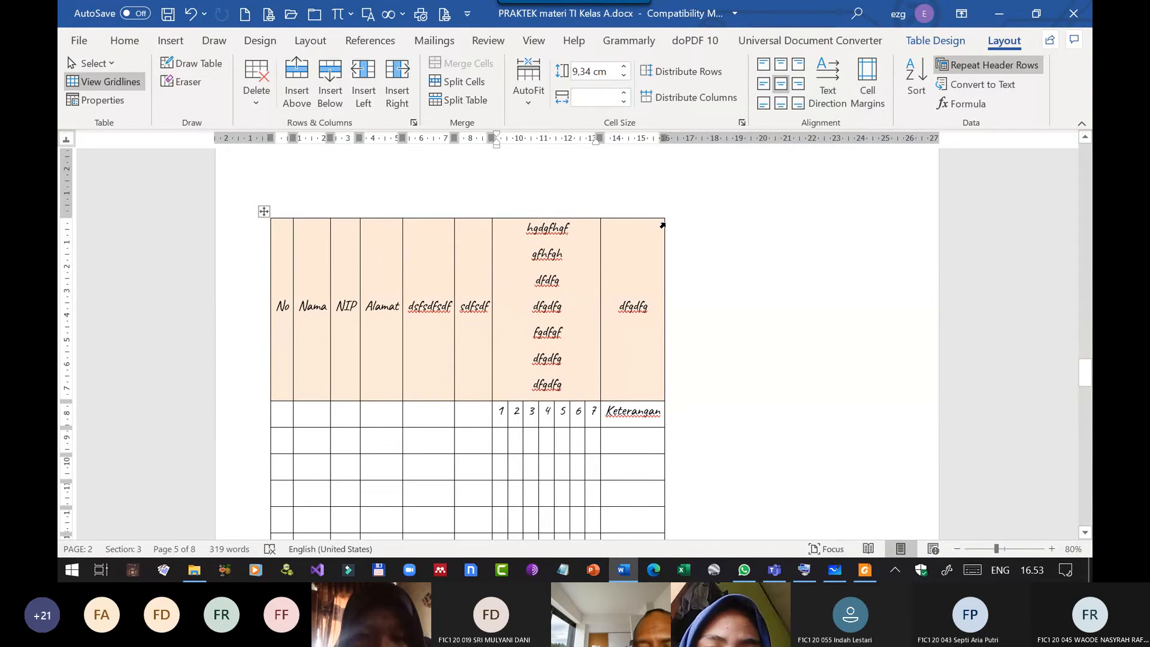
# Join the separate lines of text in the merged header cell above the numbers 1 to 7.
pyautogui.hotkey('ctrl', 'z')
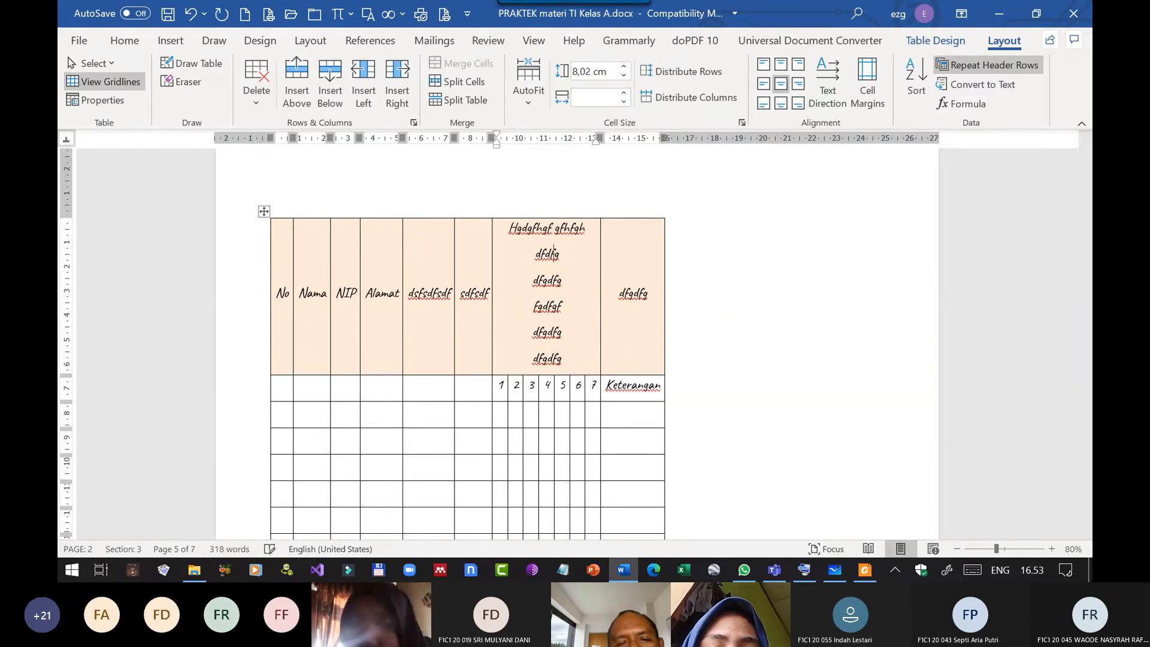
pyautogui.press('Delete')
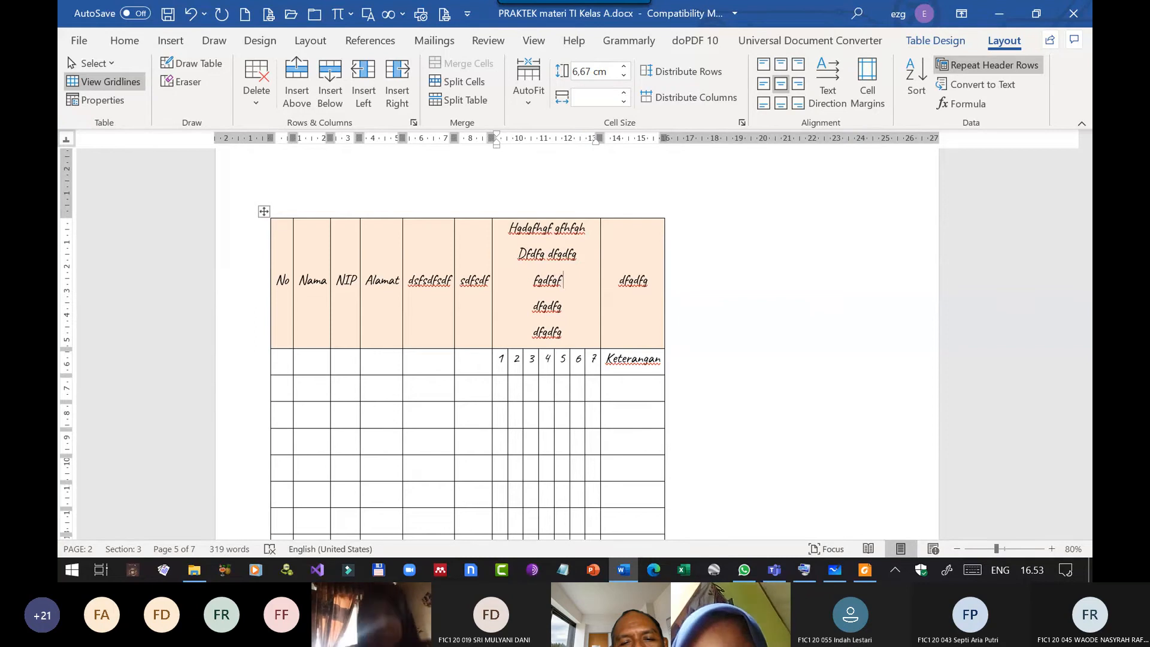
pyautogui.press('Delete')
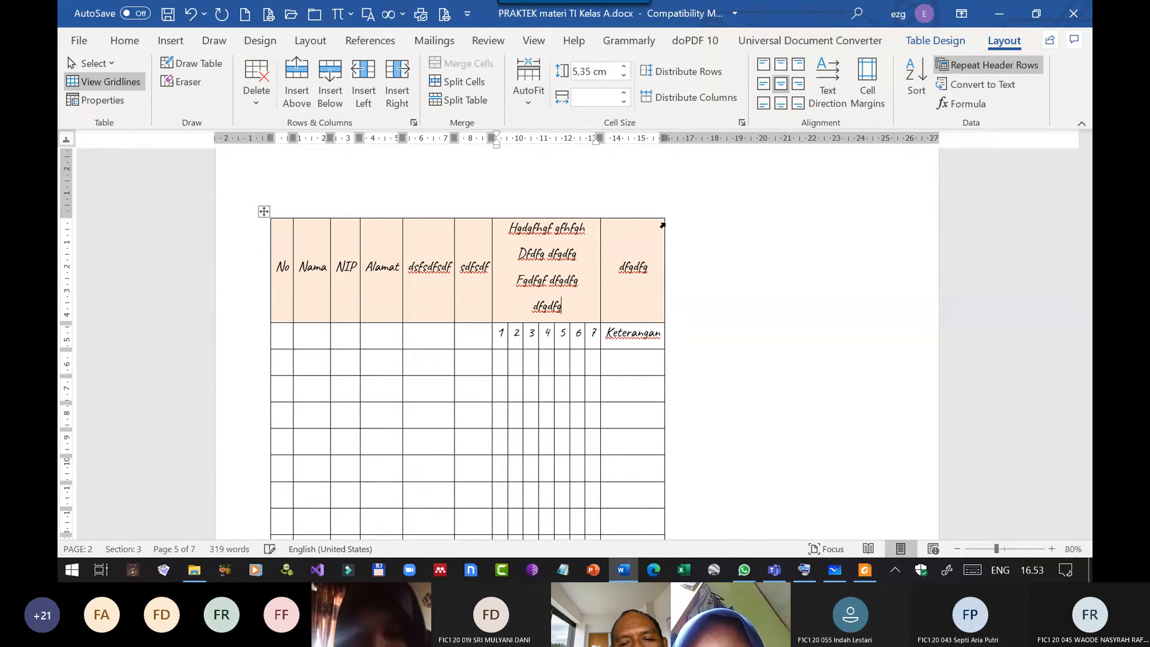
# Replace all the text in the merged header cell above the numbers with "Hari ke-".
pyautogui.hotkey('shift', 'Up')
pyautogui.hotkey('shift', 'Up')
pyautogui.hotkey('shift', 'Up')
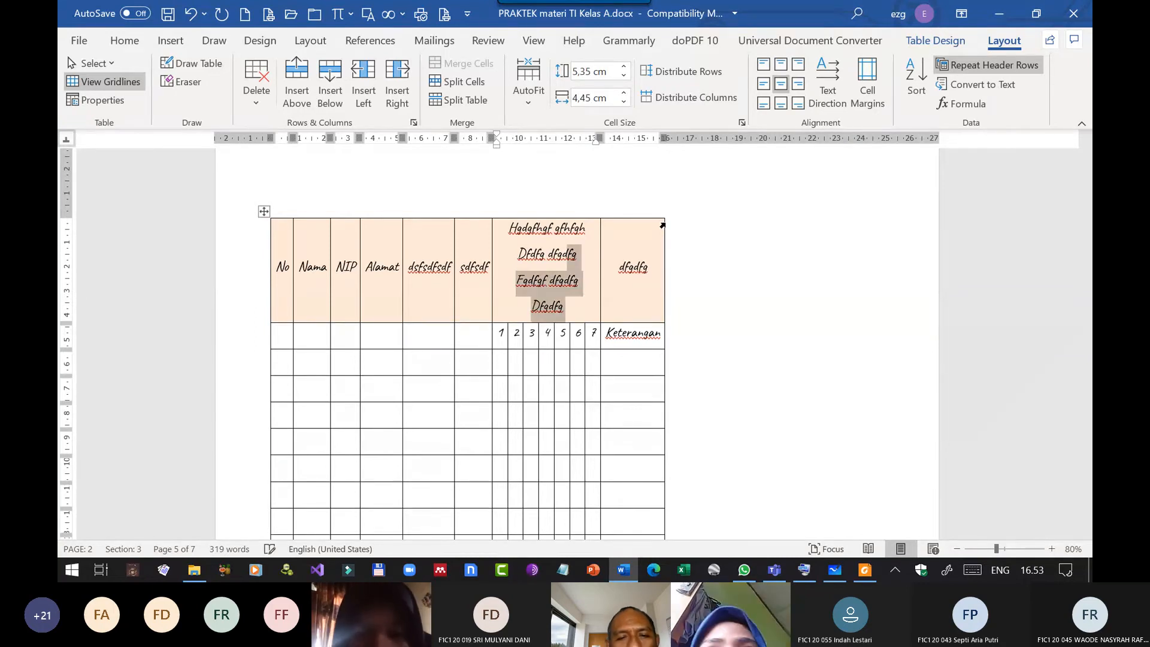
pyautogui.hotkey('ctrl', 'shift', 'Left')
pyautogui.hotkey('ctrl', 'shift', 'Left')
pyautogui.hotkey('ctrl', 'shift', 'Right')
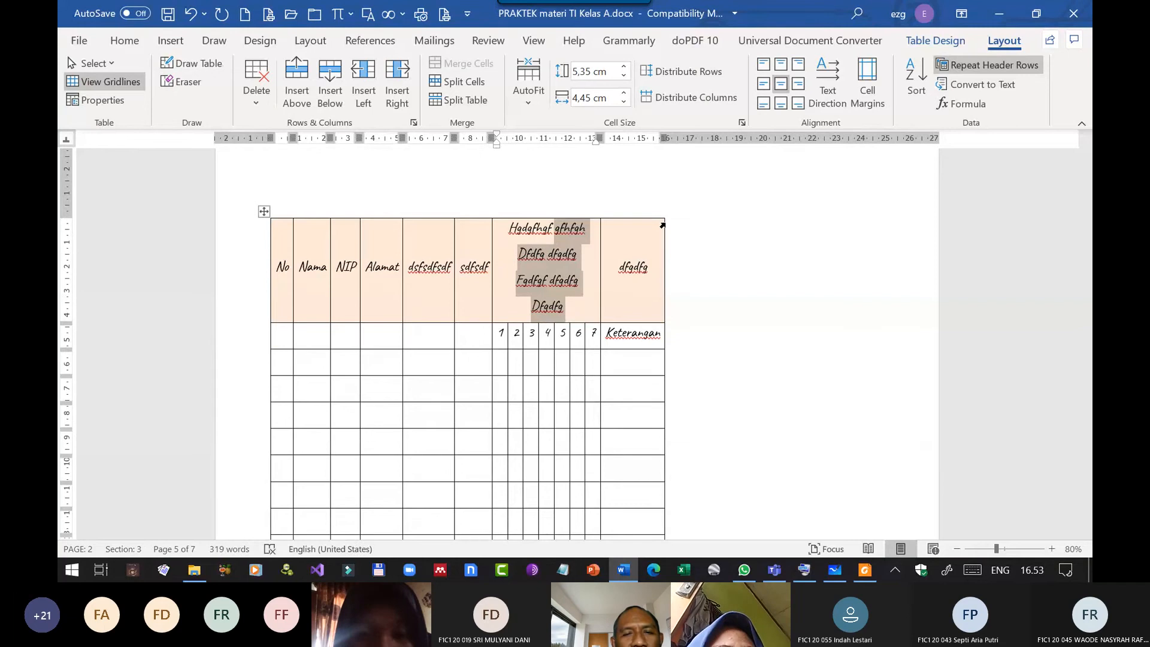
pyautogui.hotkey('ctrl', 'shift', 'Left')
pyautogui.write('Hari k')
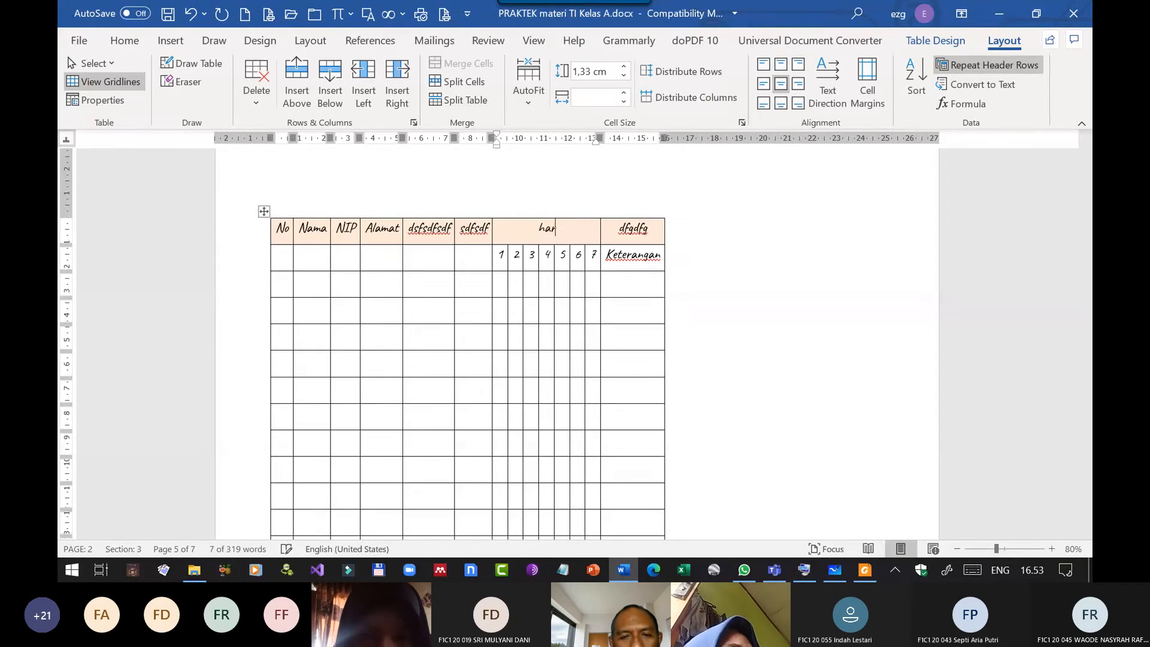
pyautogui.write('e-')
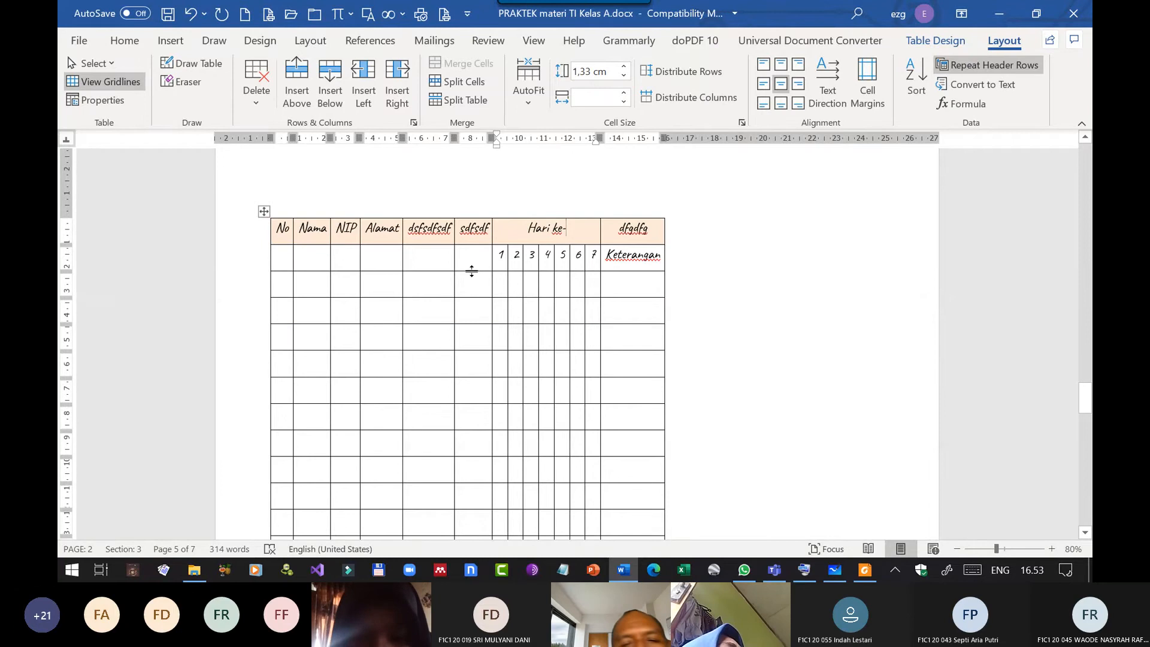
# Widen the table's last column to the page margin, then shift the "Hari ke-" group's outer border and the border between 6 and 7 towards it.
pyautogui.click(646, 309)
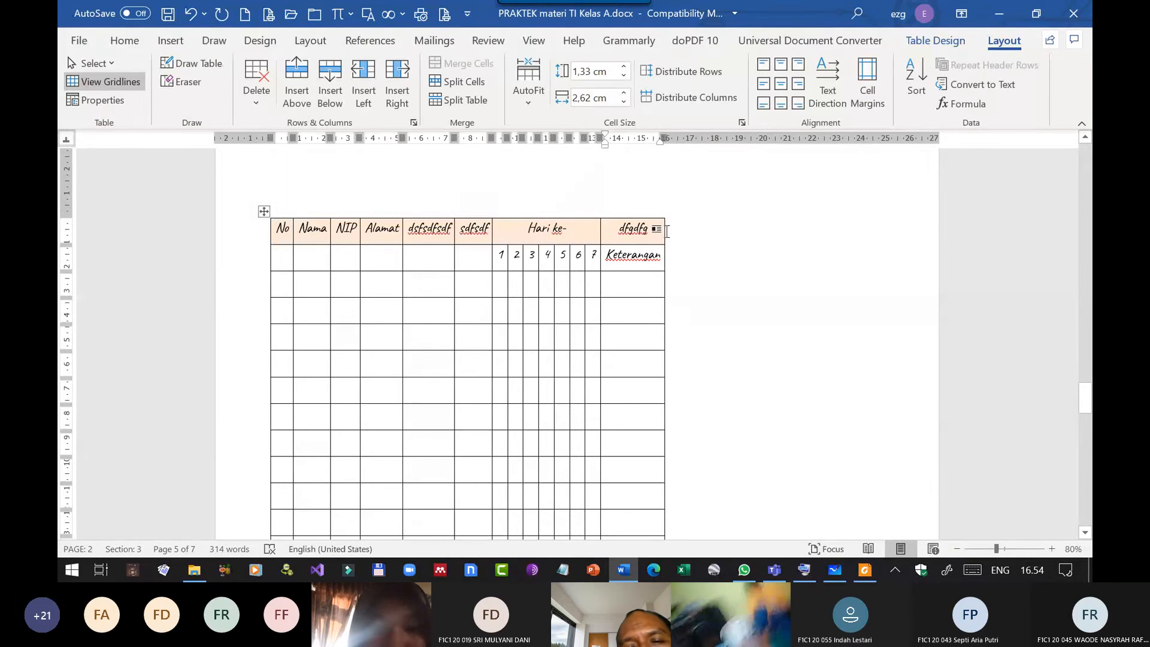
pyautogui.moveTo(664, 228); pyautogui.dragTo(880, 215)
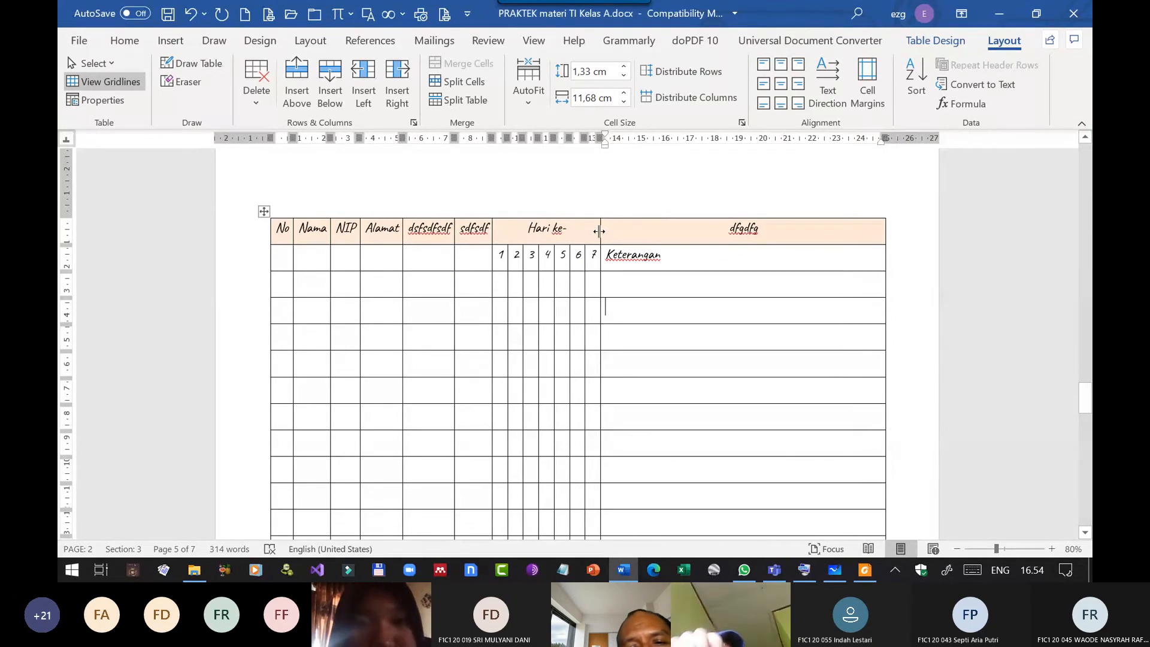
pyautogui.moveTo(599, 231); pyautogui.dragTo(752, 231)
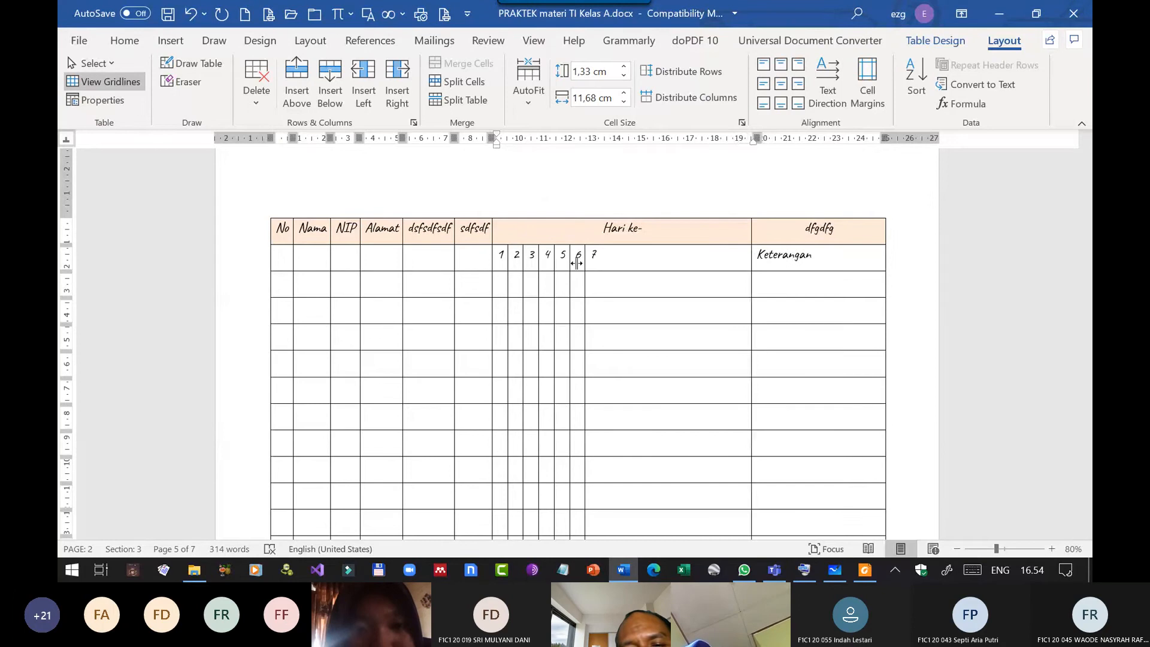
pyautogui.moveTo(576, 264); pyautogui.dragTo(724, 256)
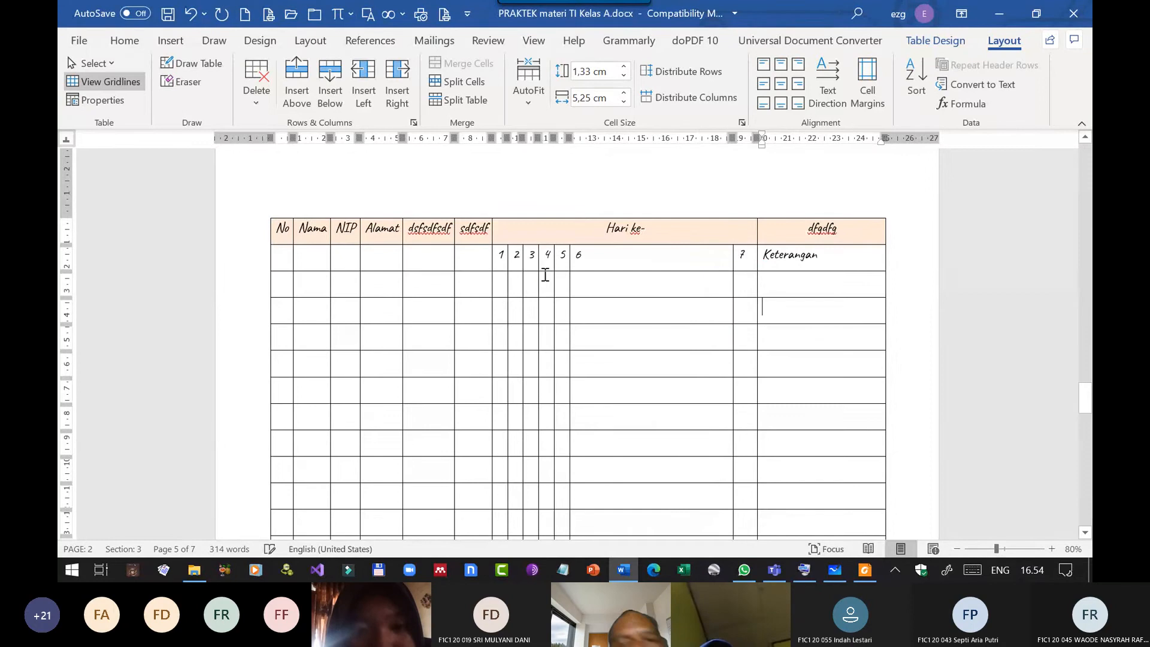
# Open the On-Screen Keyboard above the table and use it to advance the cursor from the cell under 6 to the next row's first cell.
pyautogui.scroll(-10, 552, 276)
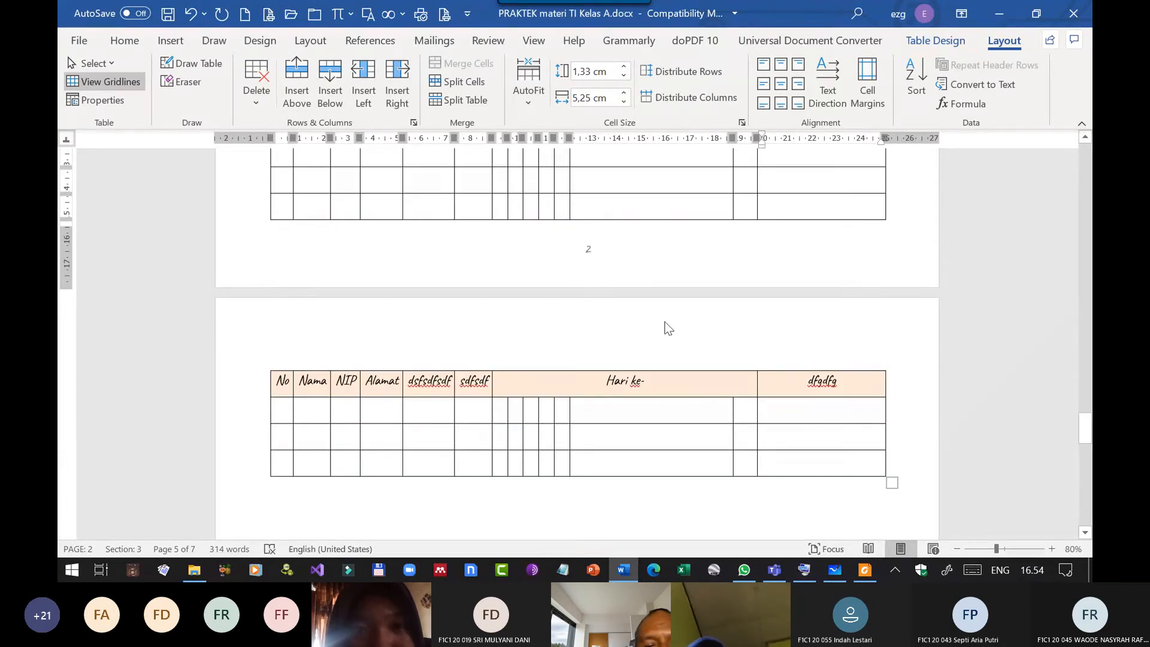
pyautogui.scroll(10, 668, 329)
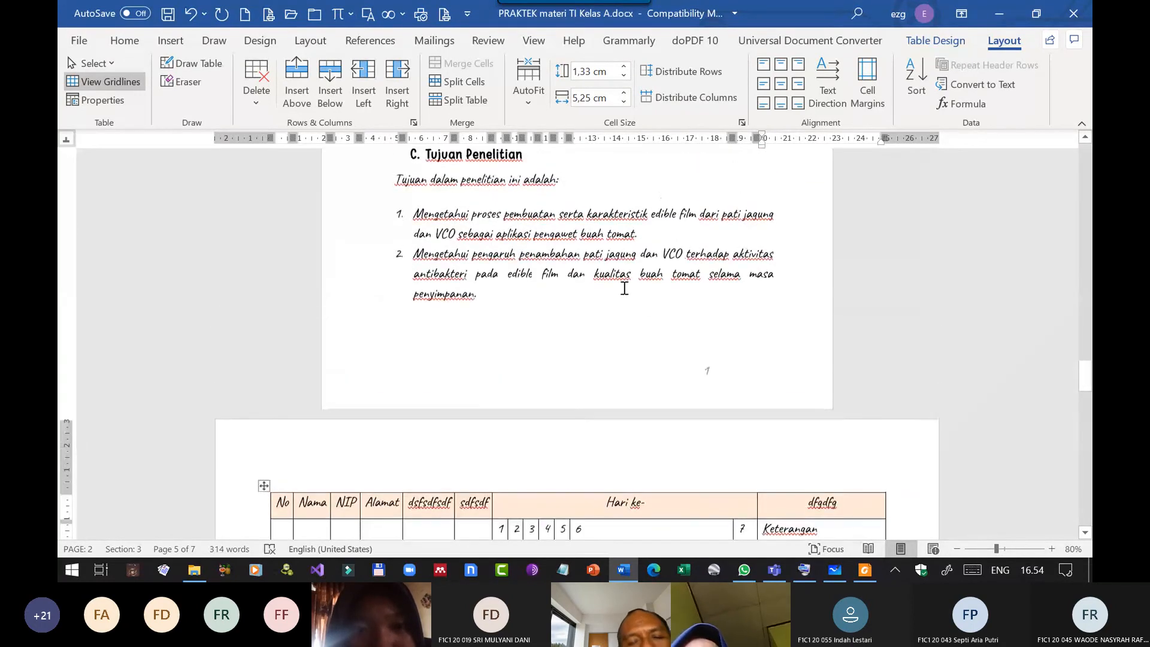
pyautogui.scroll(-10, 624, 288)
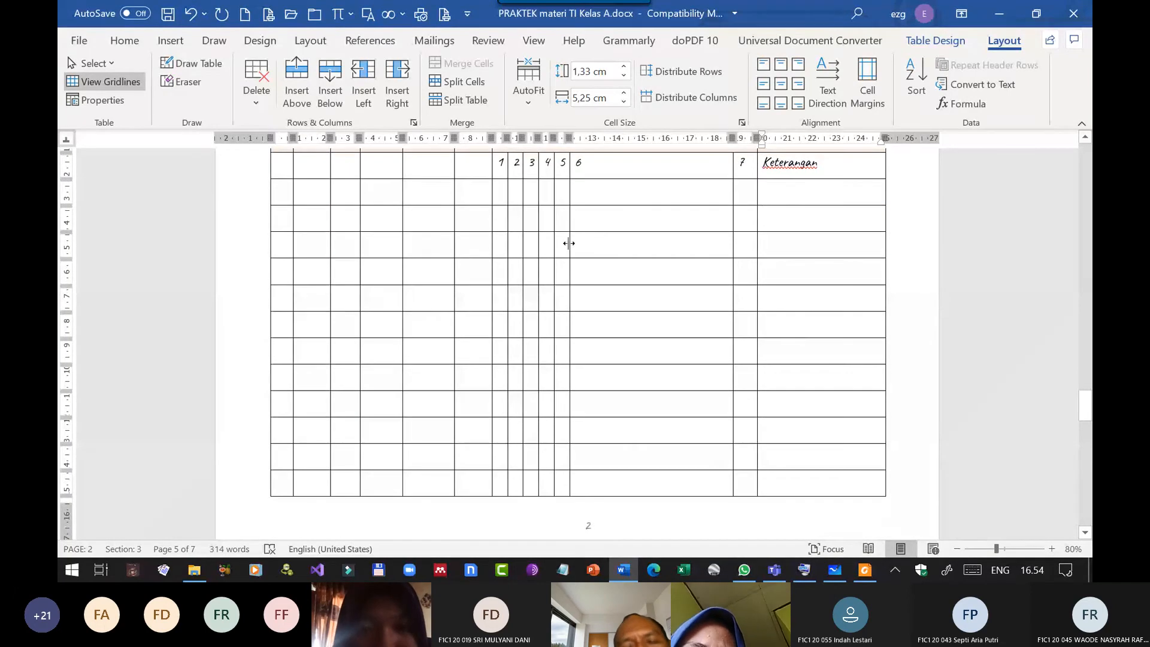
pyautogui.scroll(3, 568, 243)
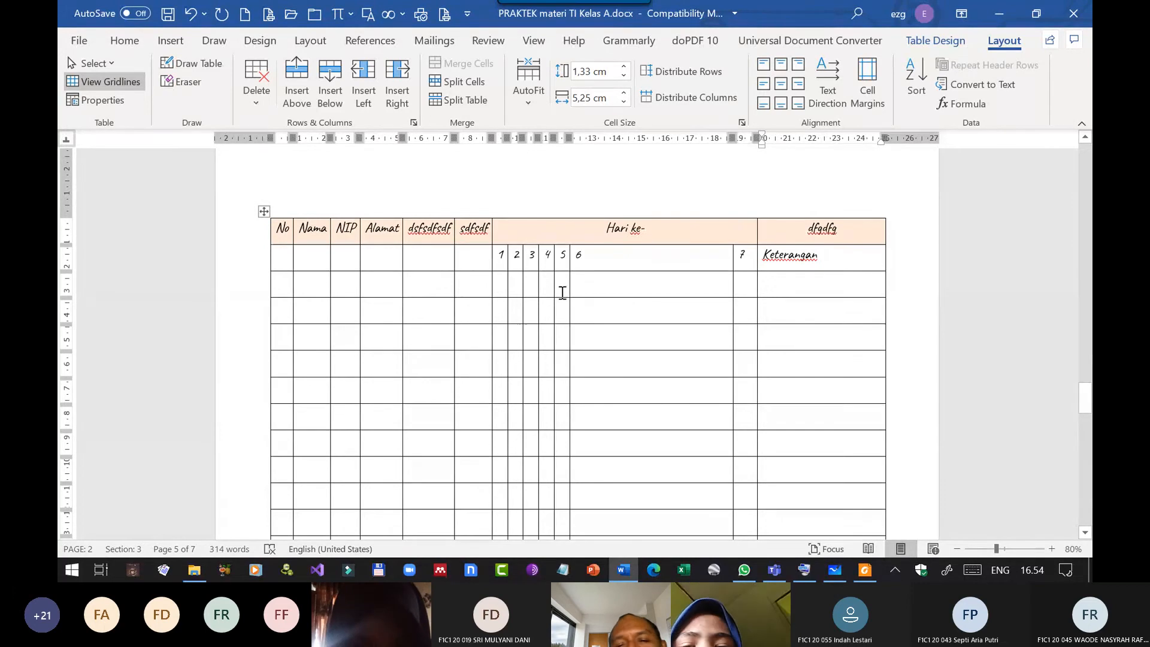
pyautogui.click(635, 280)
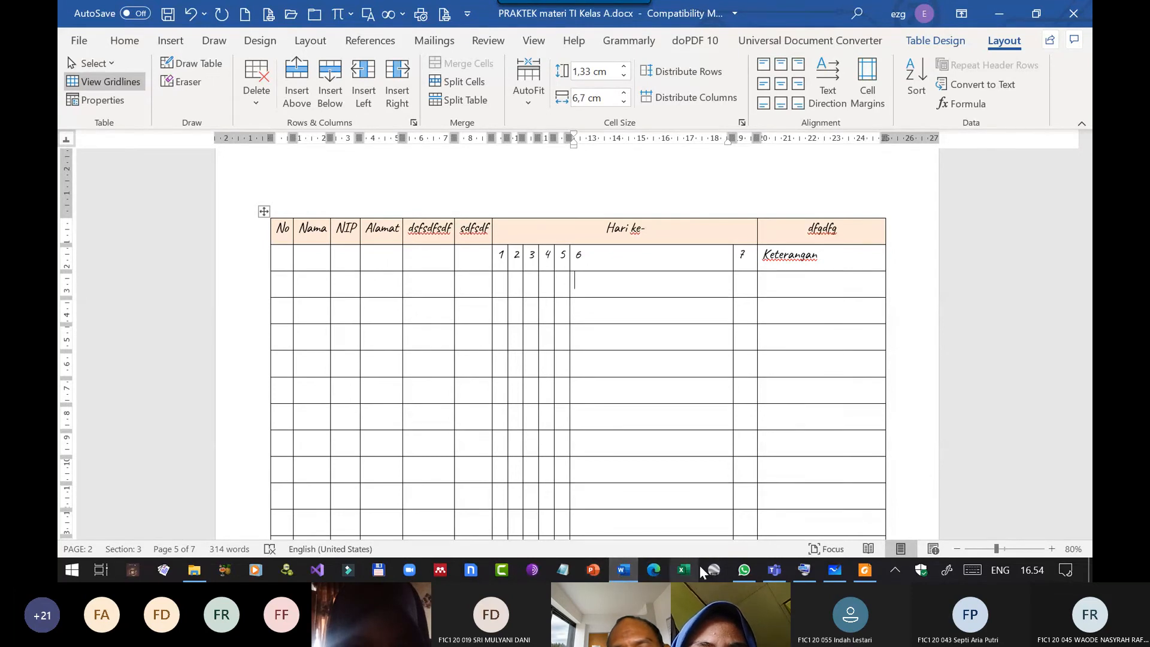
pyautogui.click(807, 570)
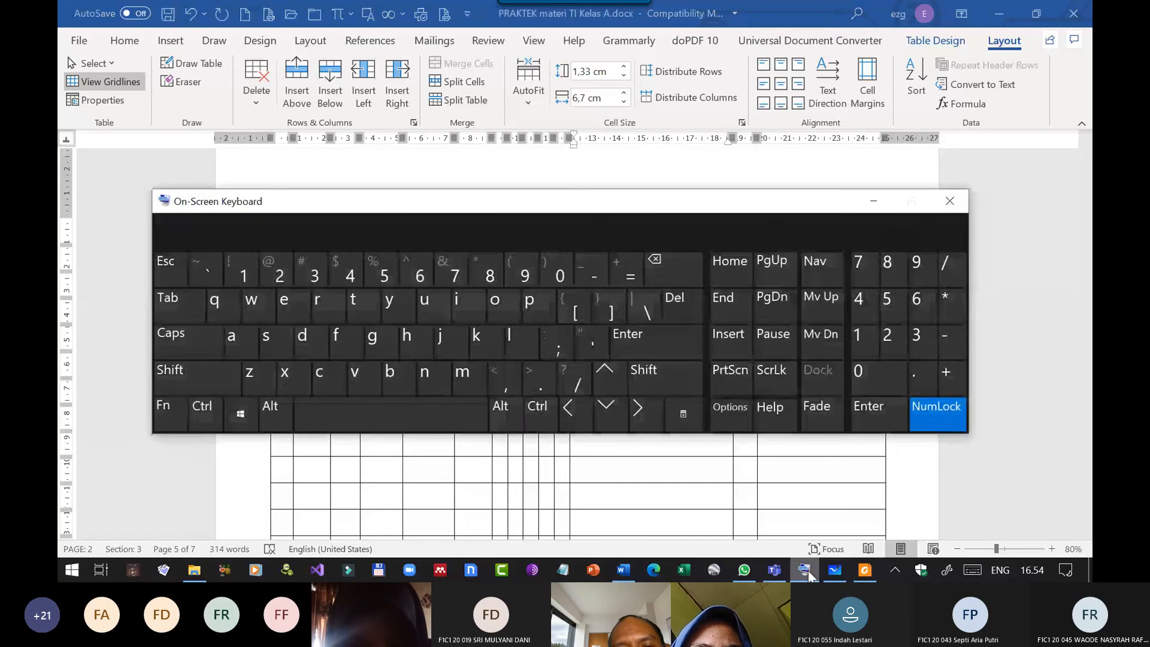
pyautogui.moveTo(626, 206); pyautogui.dragTo(572, 17)
pyautogui.click(591, 285)
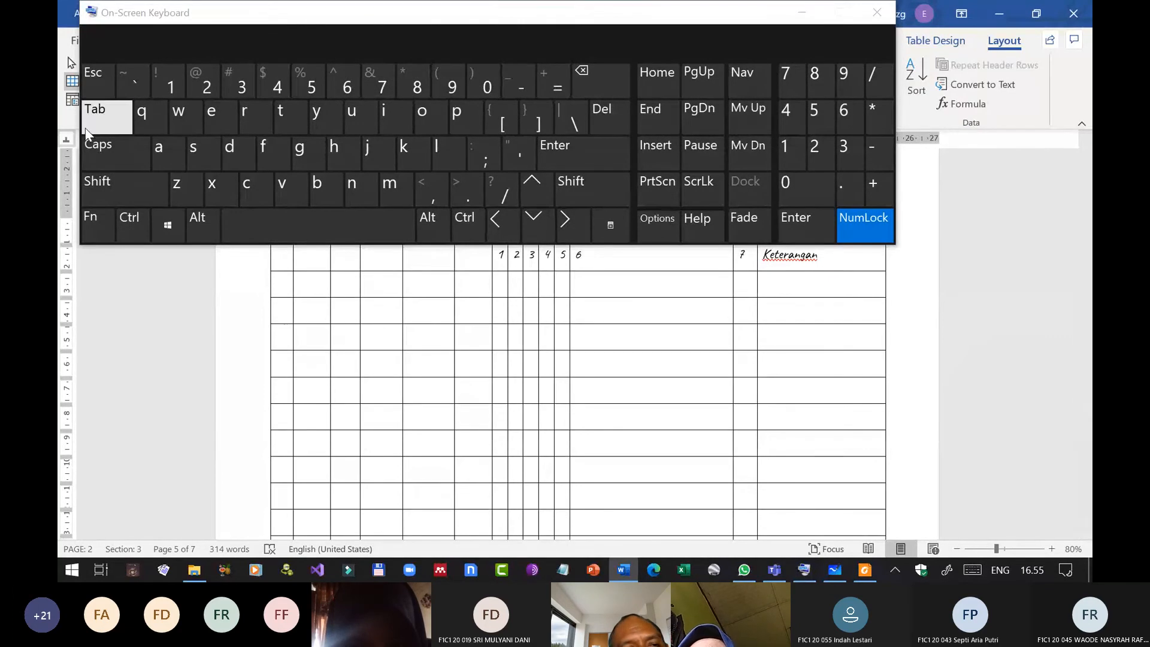
pyautogui.click(96, 115)
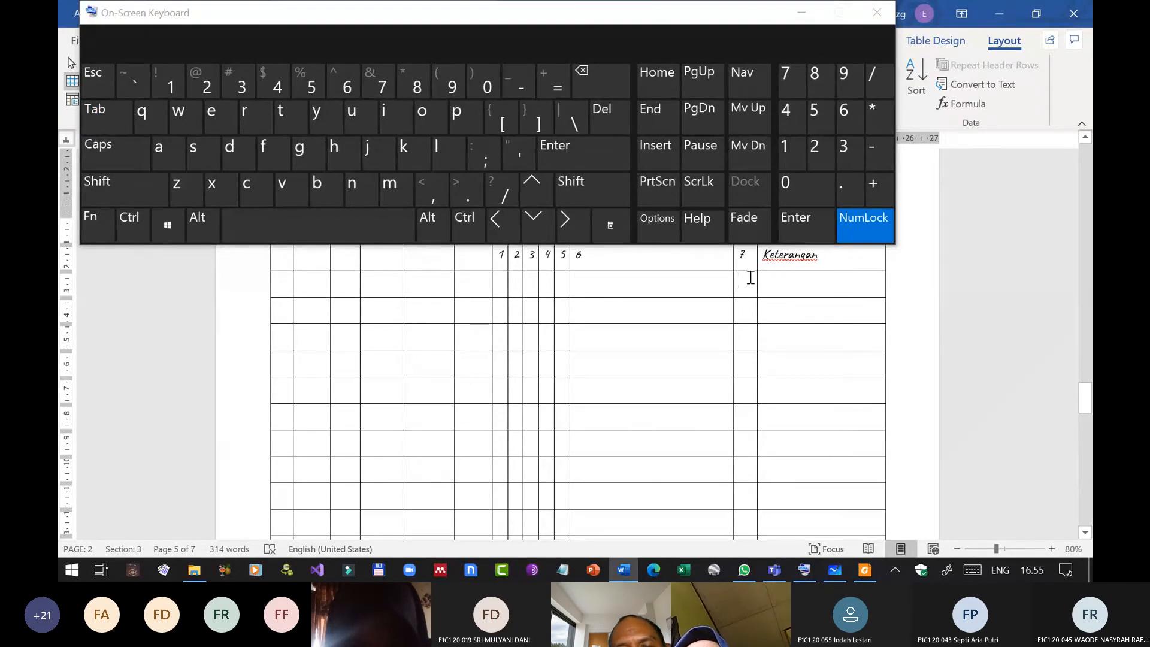
pyautogui.click(103, 106)
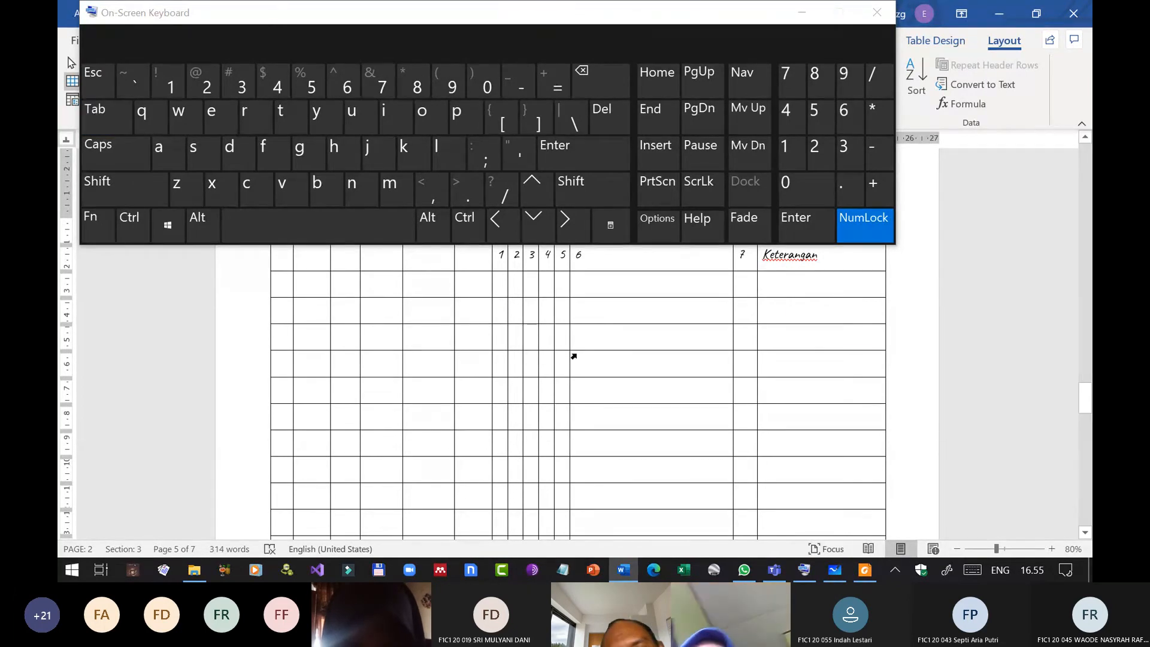
# Narrow numbered columns 6 down to 1 by shifting their starting borders towards column 7, widening the "sdfsdf" column into the freed space.
pyautogui.scroll(2, 587, 366)
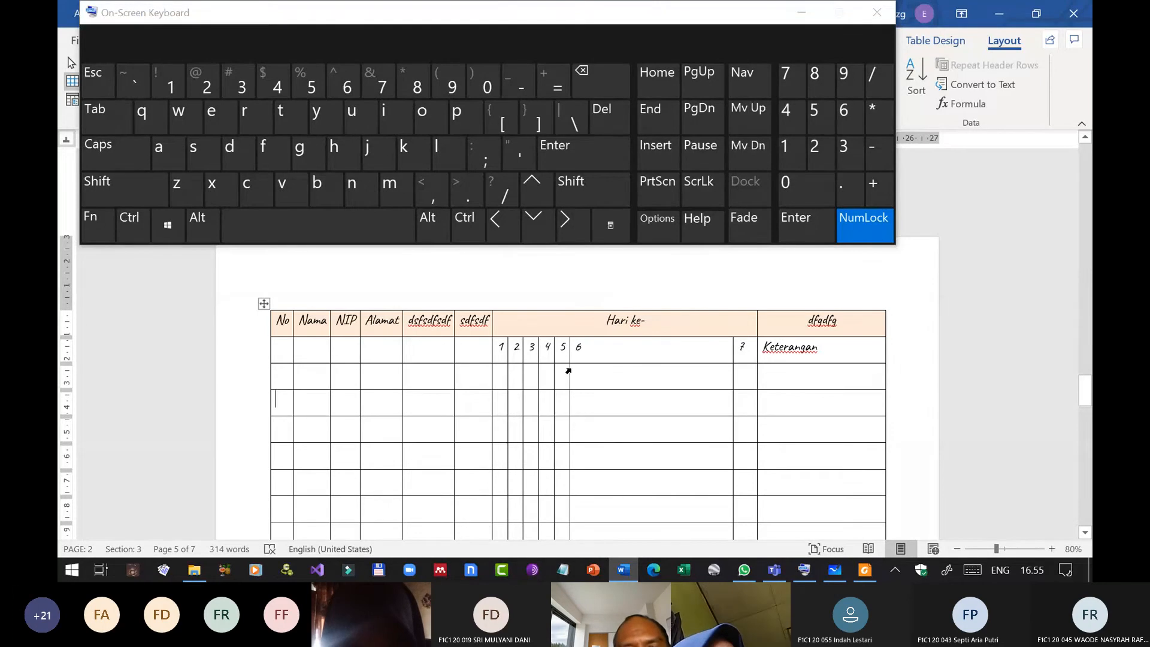
pyautogui.moveTo(568, 375); pyautogui.dragTo(696, 373)
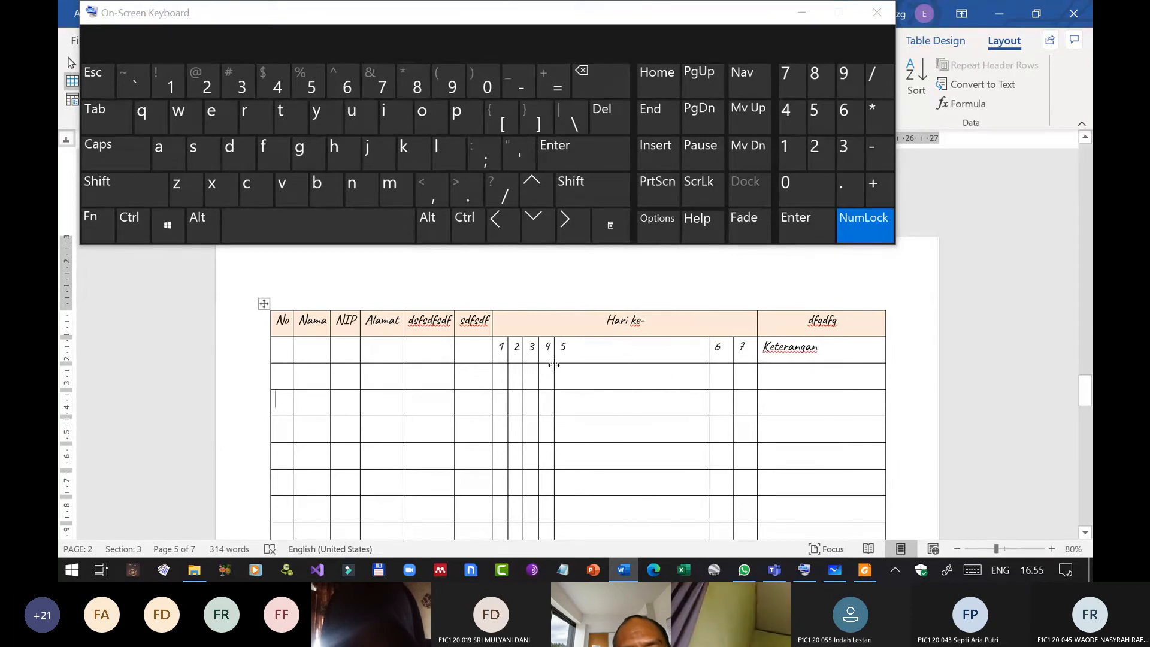
pyautogui.moveTo(554, 365); pyautogui.dragTo(688, 367)
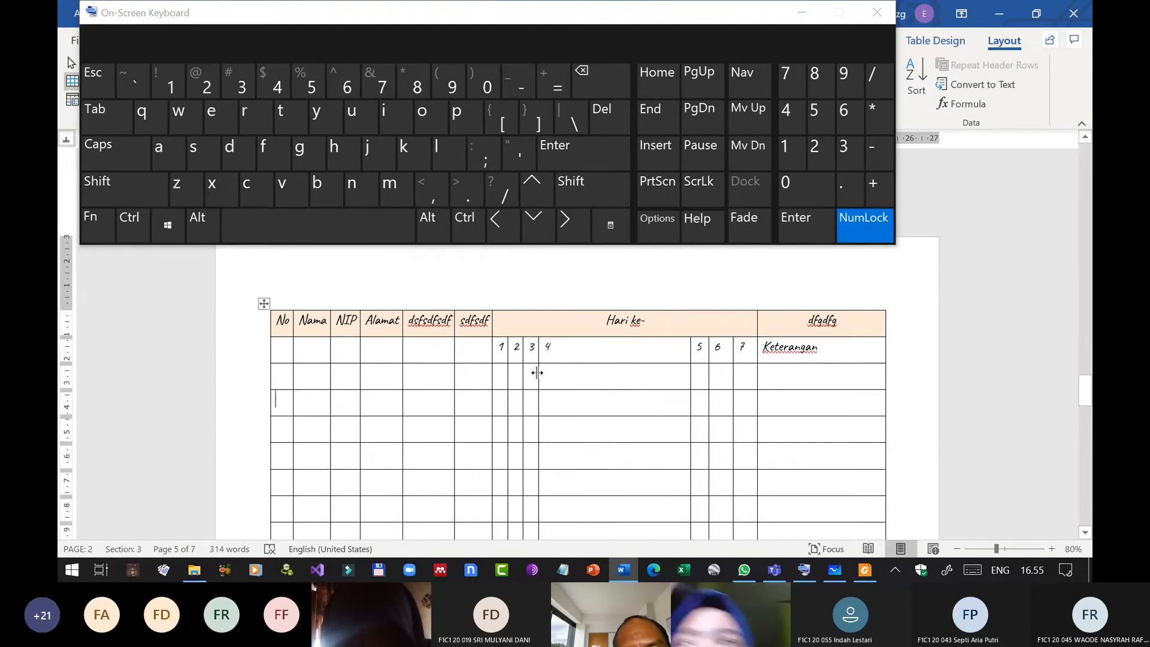
pyautogui.moveTo(537, 373); pyautogui.dragTo(672, 369)
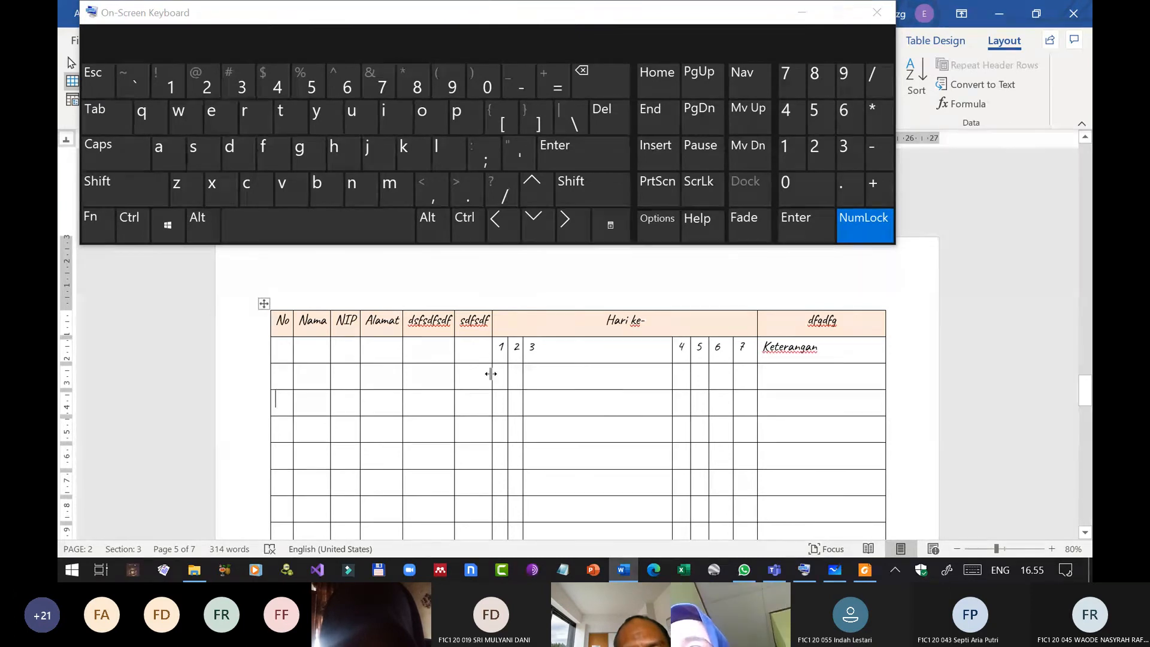
pyautogui.doubleClick(490, 373)
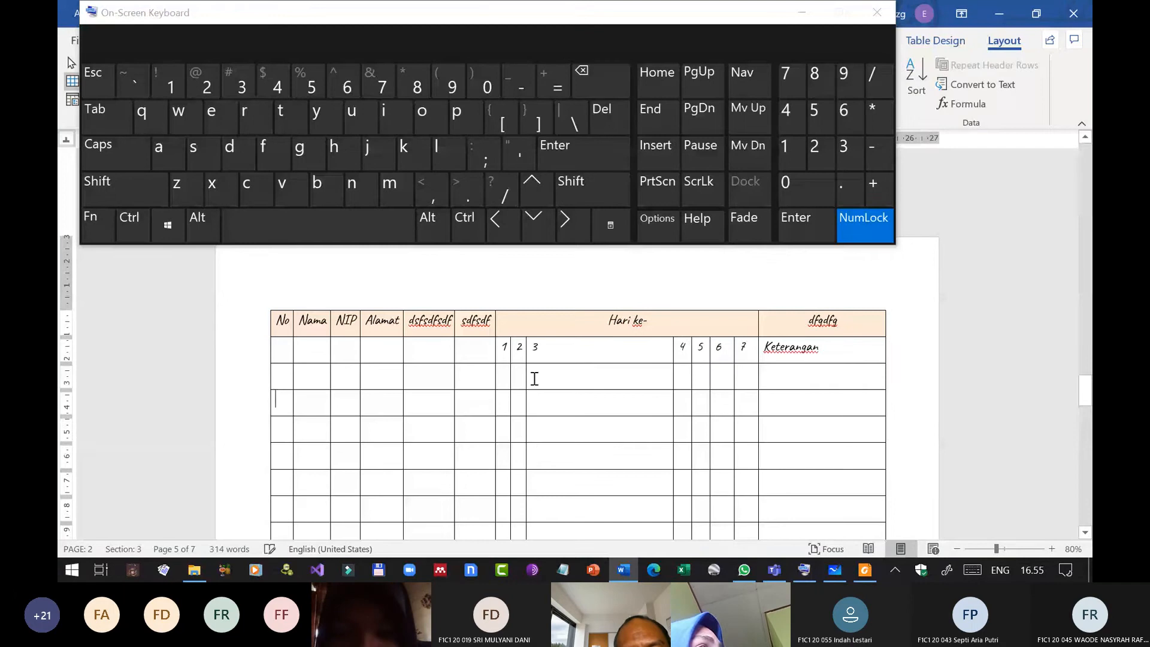
pyautogui.moveTo(525, 375); pyautogui.dragTo(658, 373)
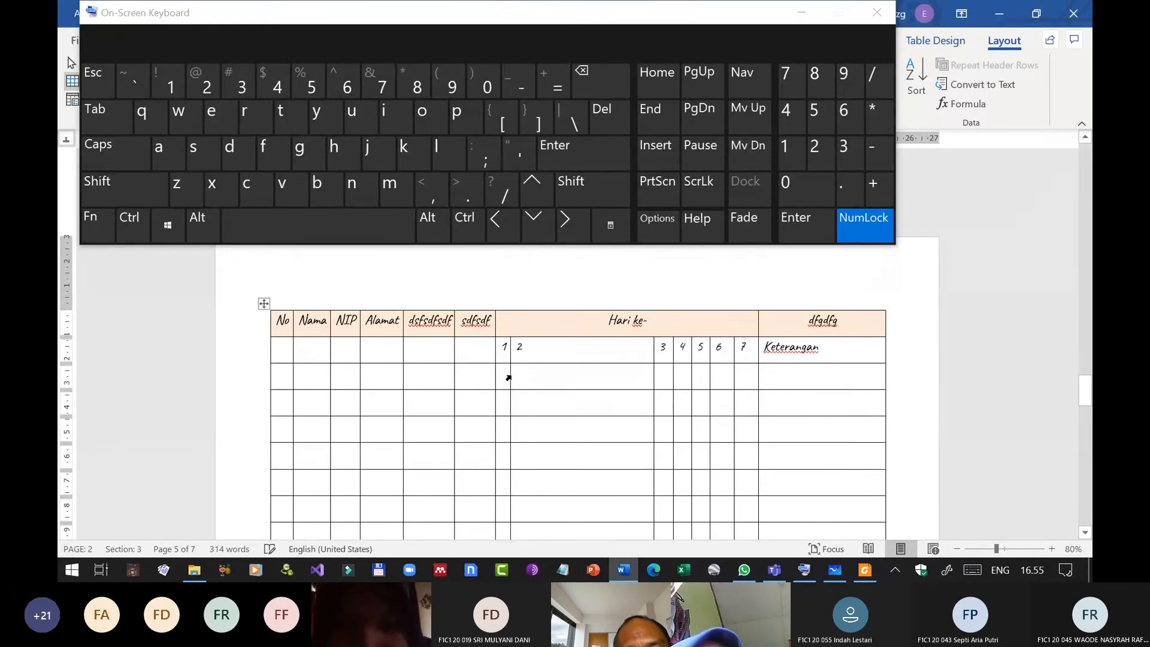
pyautogui.moveTo(509, 376); pyautogui.dragTo(637, 378)
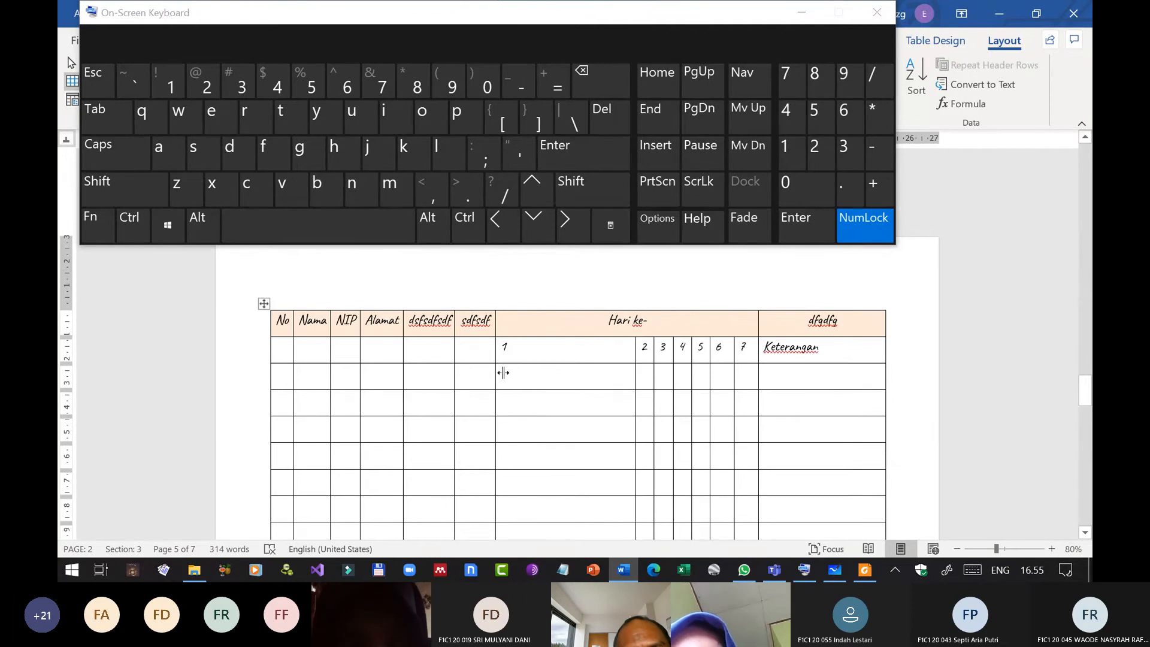
pyautogui.moveTo(503, 372); pyautogui.dragTo(610, 385)
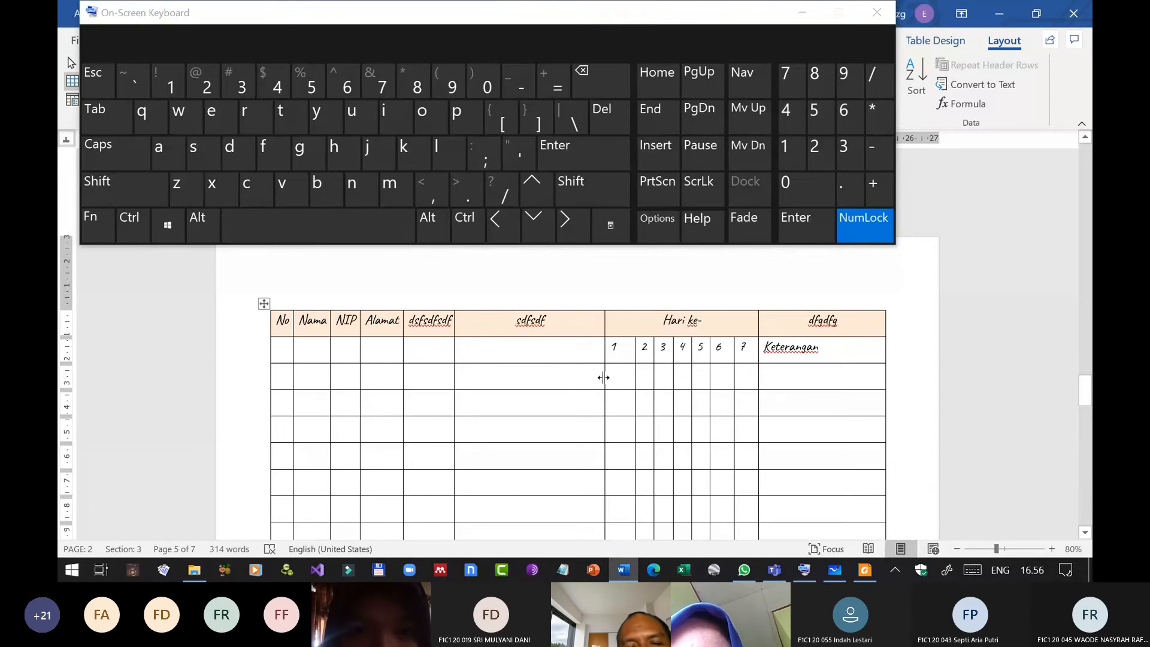
pyautogui.moveTo(613, 372); pyautogui.dragTo(617, 375)
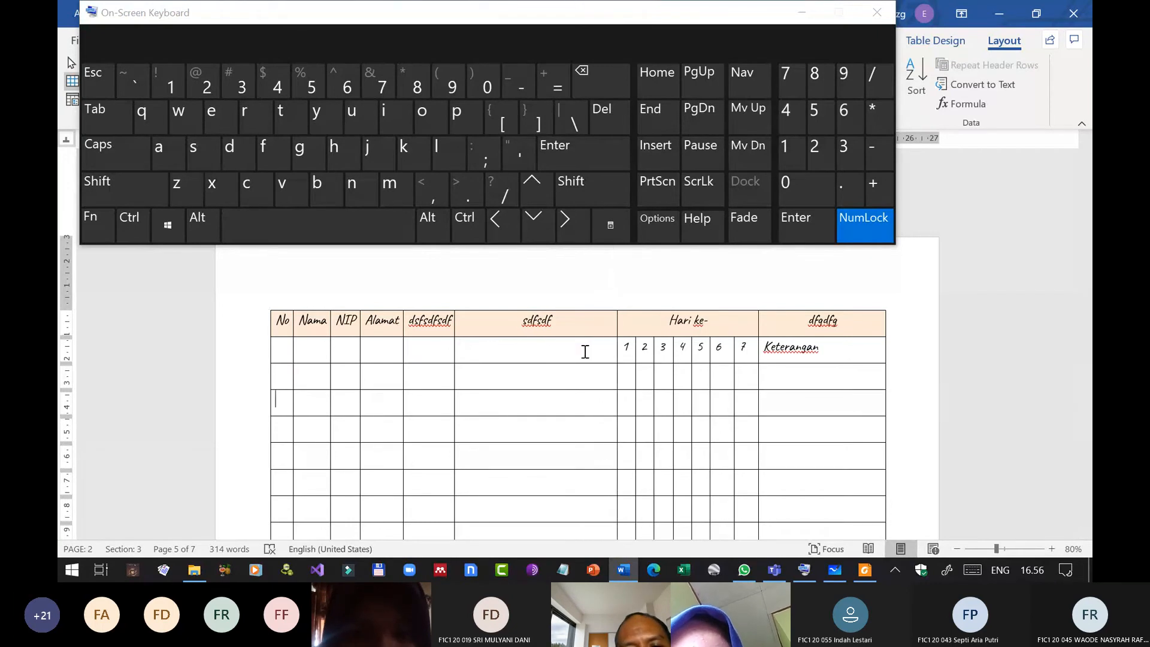
# Replace the header "sdfsdf" with "Homor" and enter "Rp." in the cell directly below it.
pyautogui.doubleClick(552, 321)
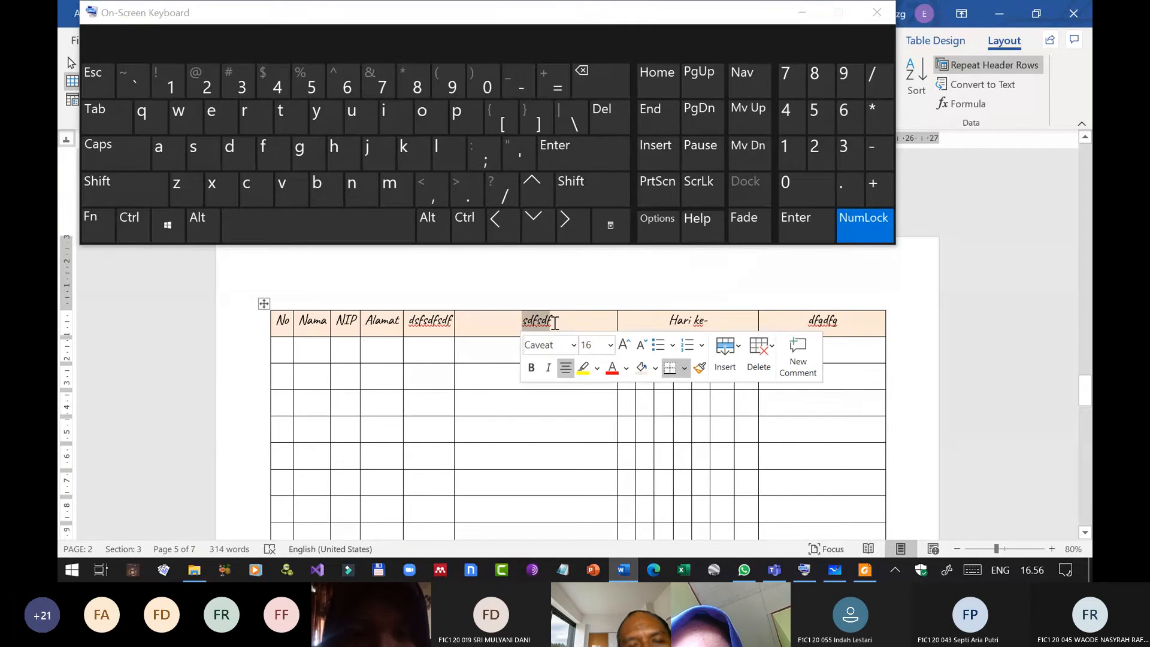
pyautogui.write('Homor')
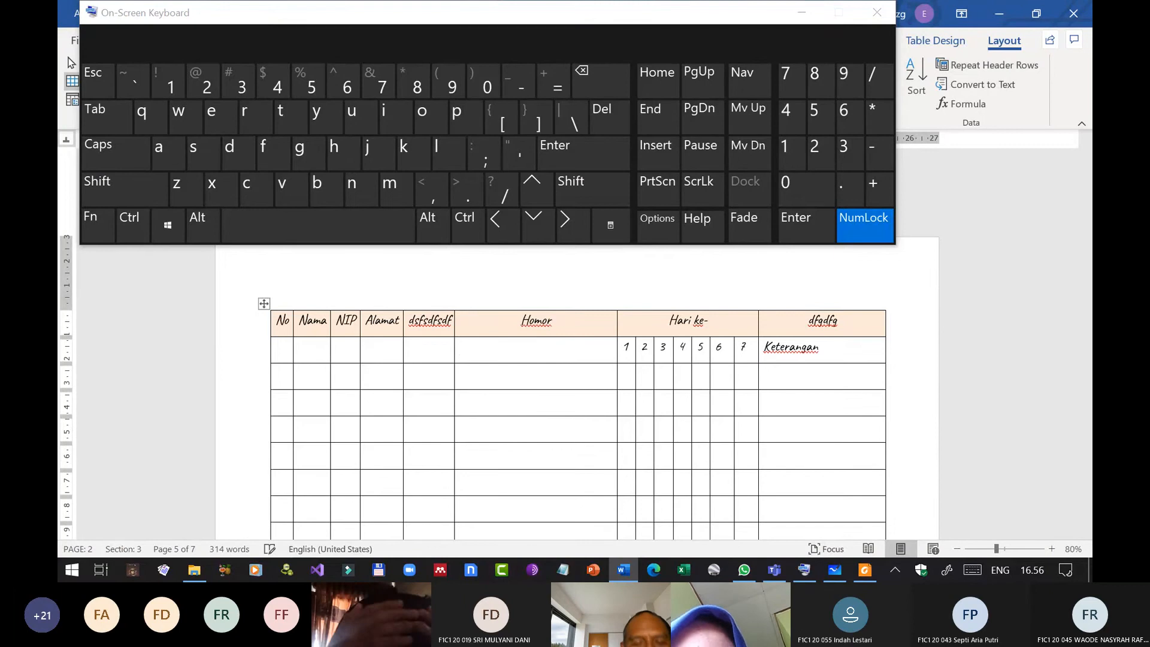
pyautogui.press('Down')
pyautogui.write('Rp.')
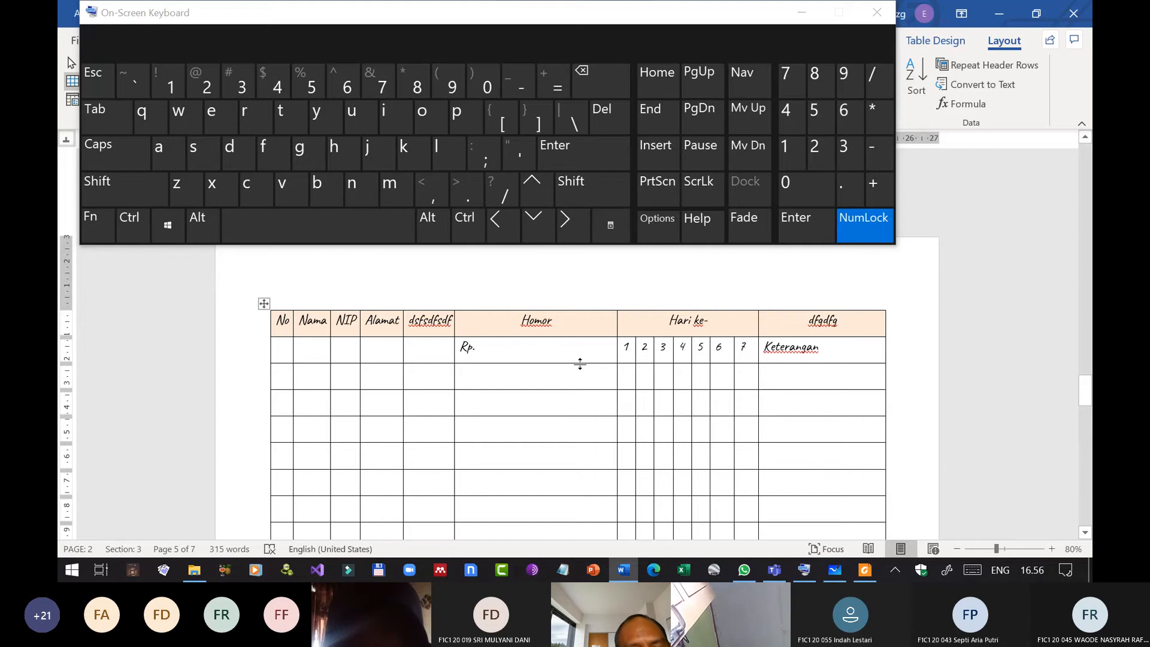
# Enter the tab-separated amounts "Rp. 250.000,-" and "RP. 1.000.000,-" in the first two cells under Homor, and minimize the On-Screen Keyboard.
pyautogui.click(128, 225)
pyautogui.click(101, 126)
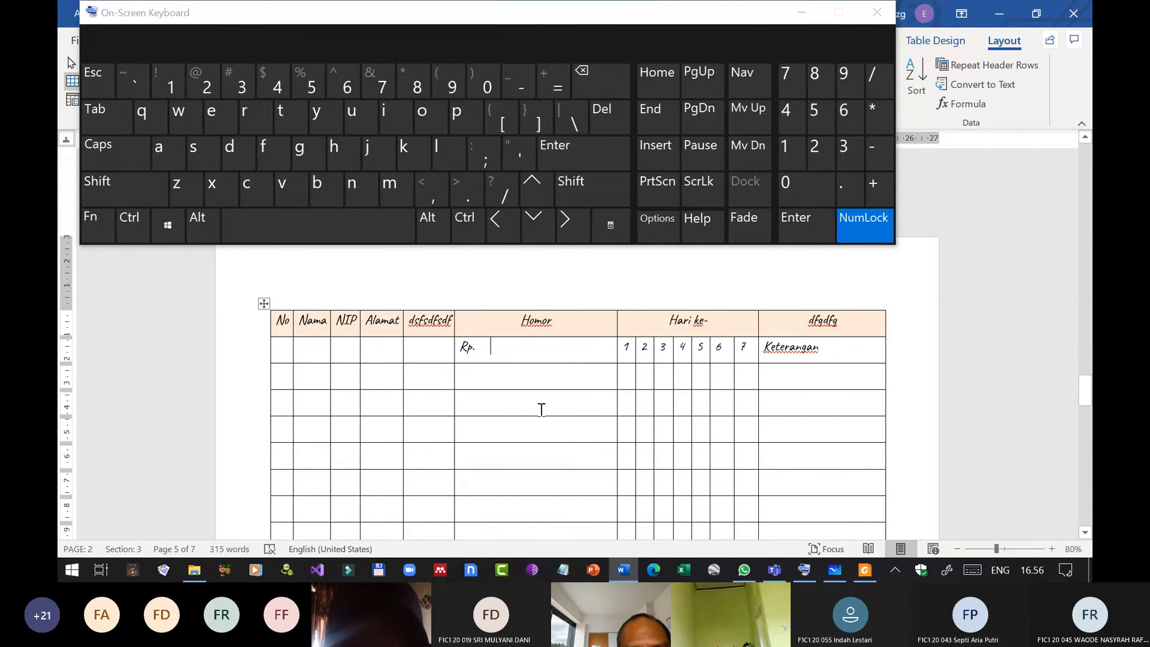
pyautogui.write('250.000,-')
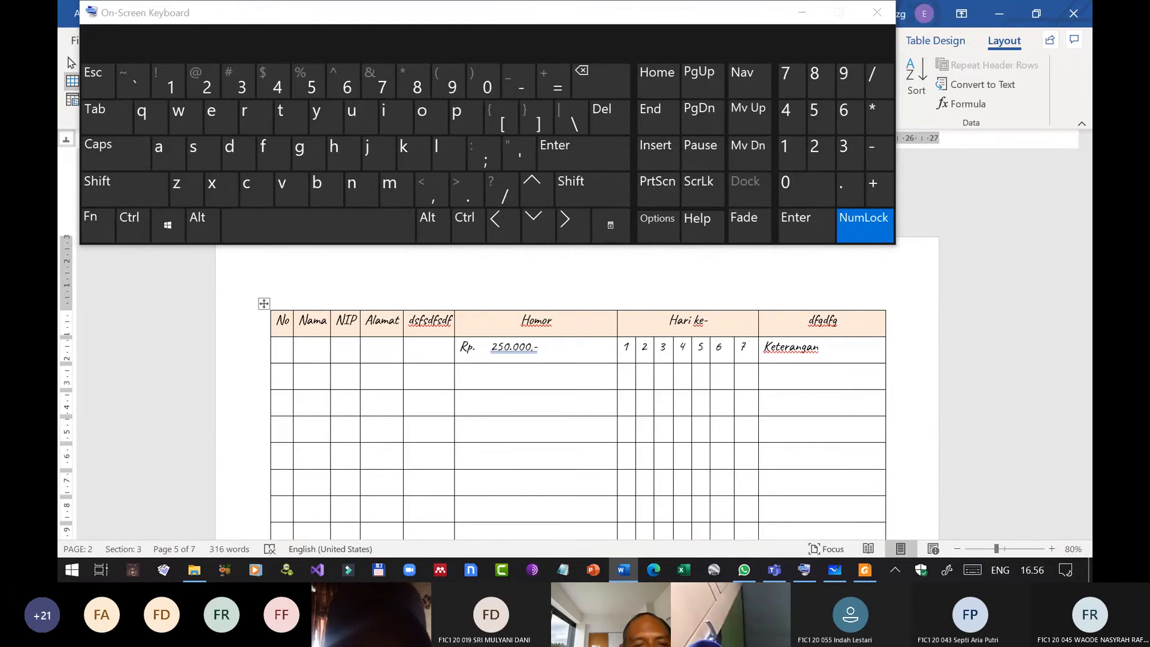
pyautogui.write('RP.')
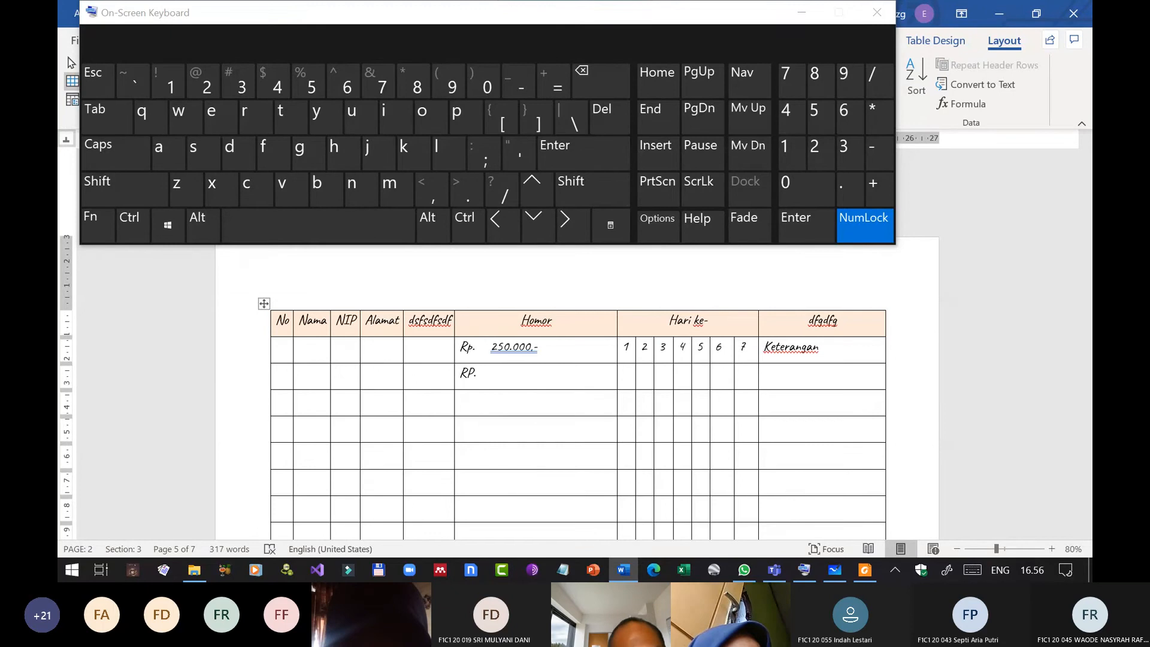
pyautogui.press('ctrl')
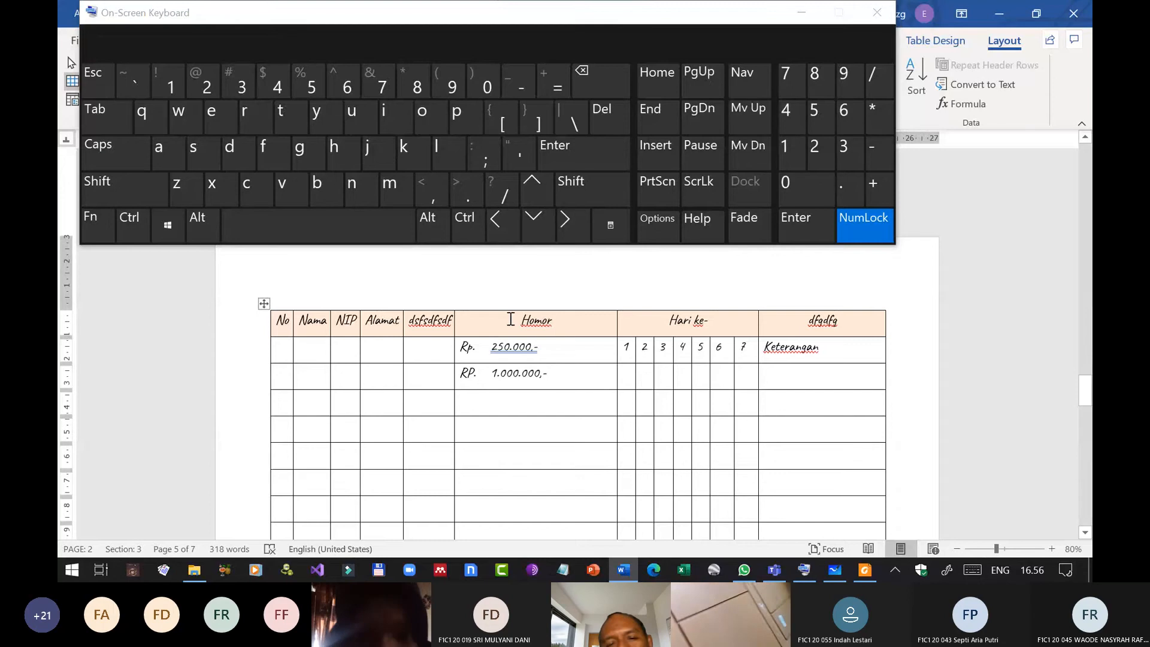
pyautogui.scroll(-3, 536, 407)
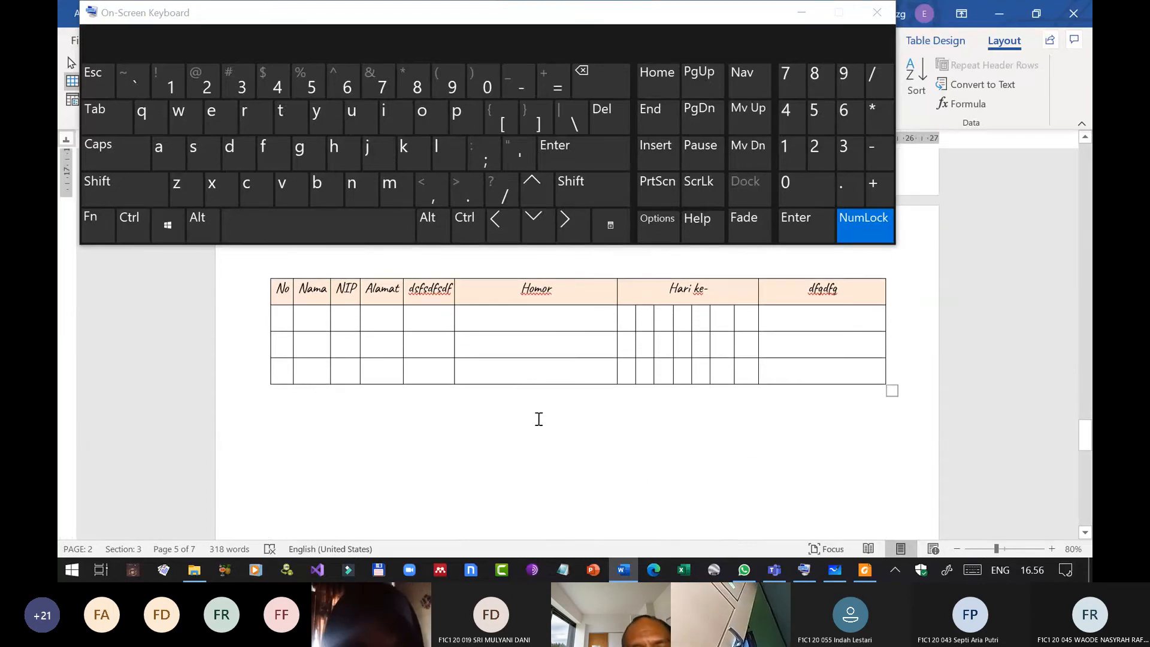
pyautogui.click(800, 13)
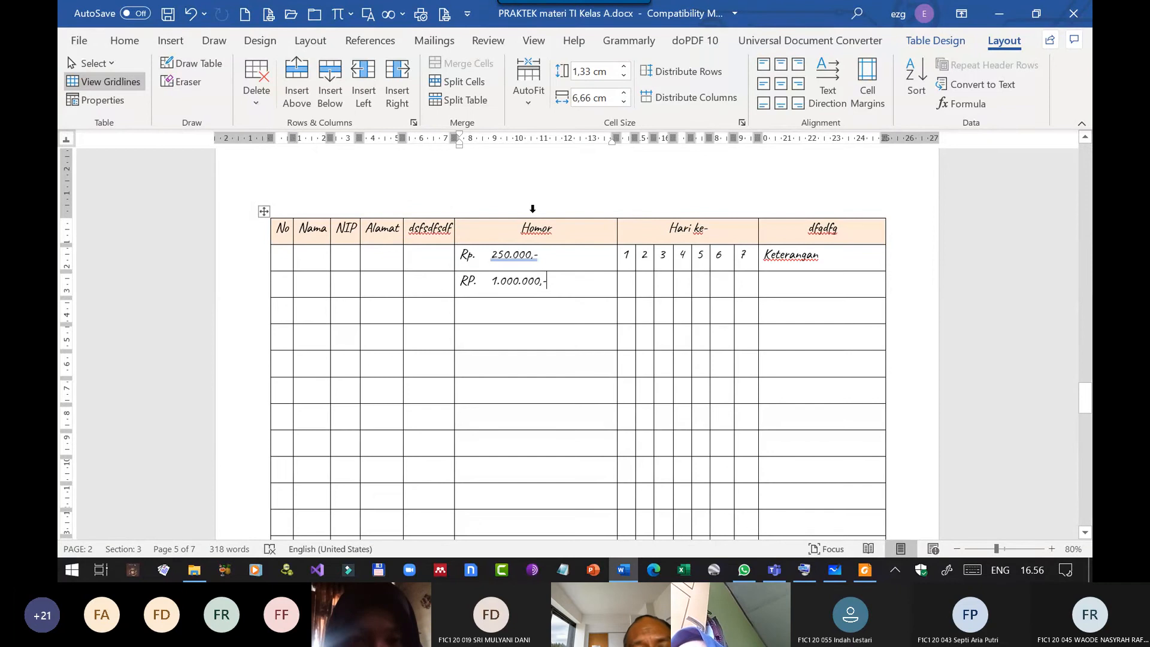
# Select the Homor column and set a right-aligned tab stop for its amounts at about 13 cm on the ruler.
pyautogui.click(532, 208)
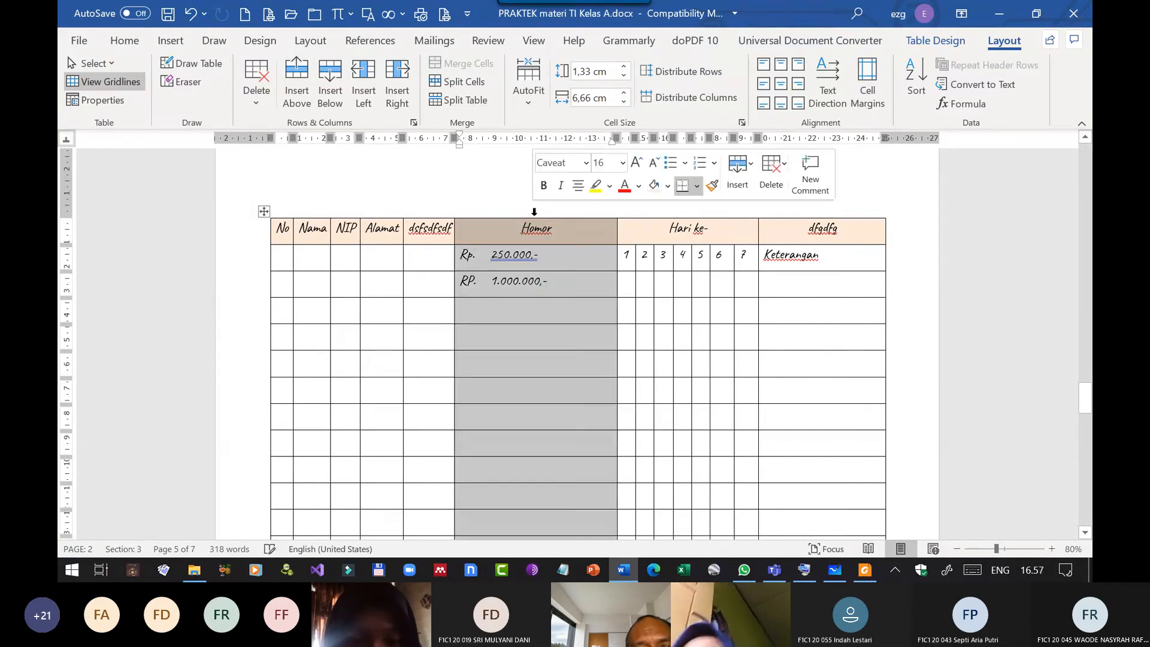
pyautogui.scroll(-10, 577, 354)
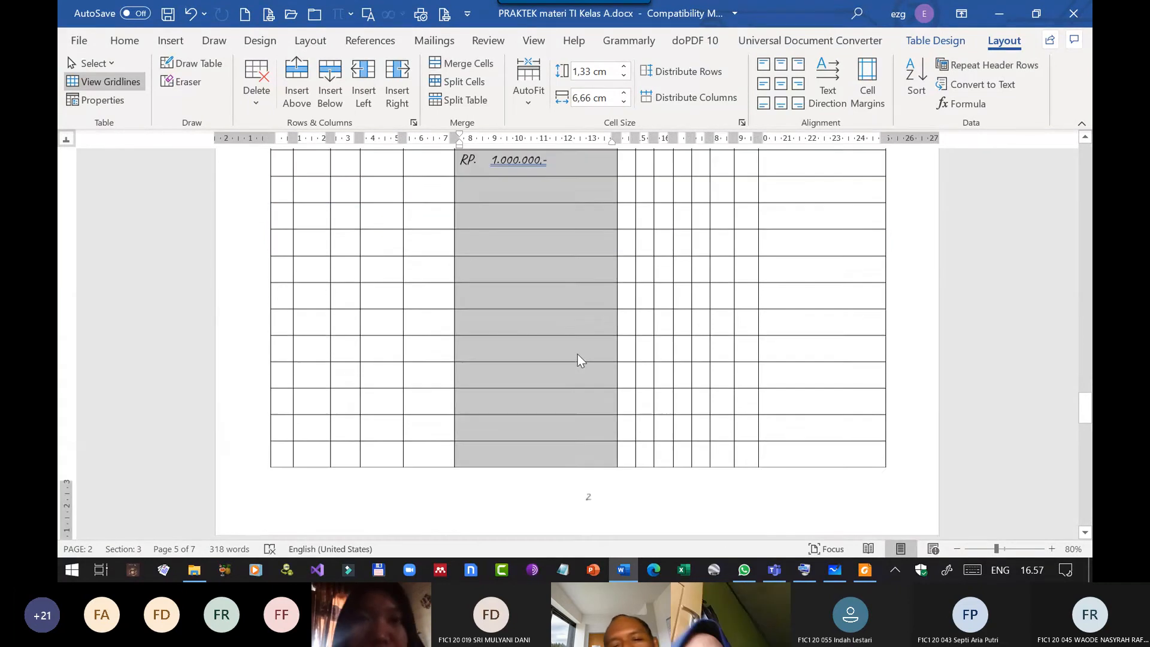
pyautogui.scroll(10, 580, 351)
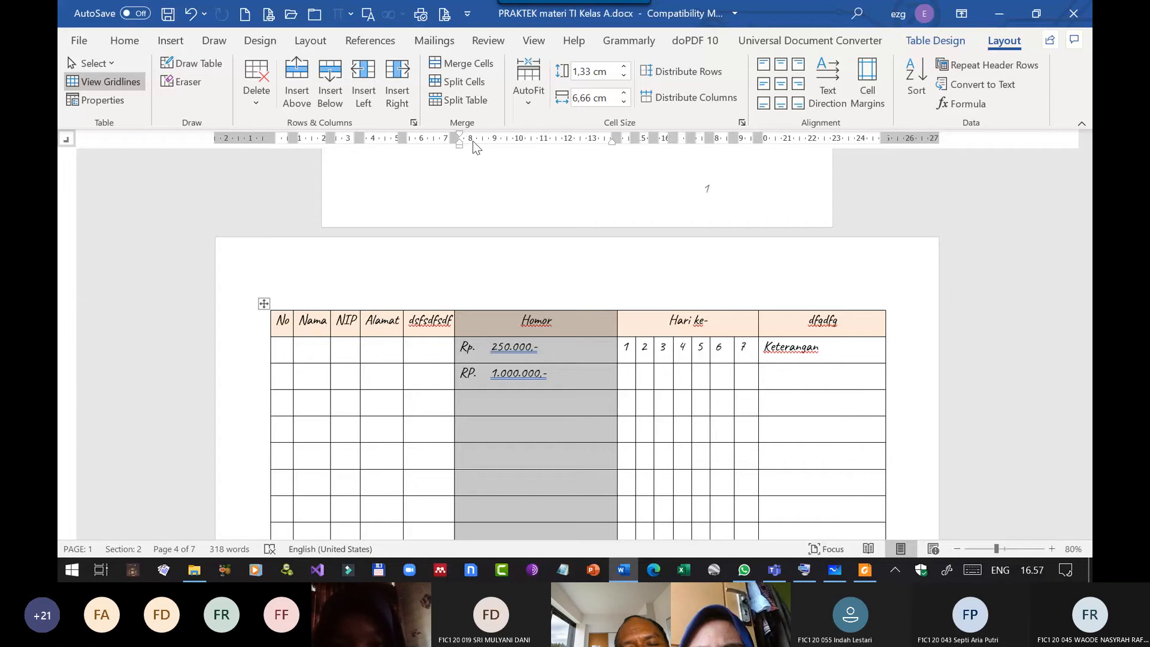
pyautogui.click(567, 139)
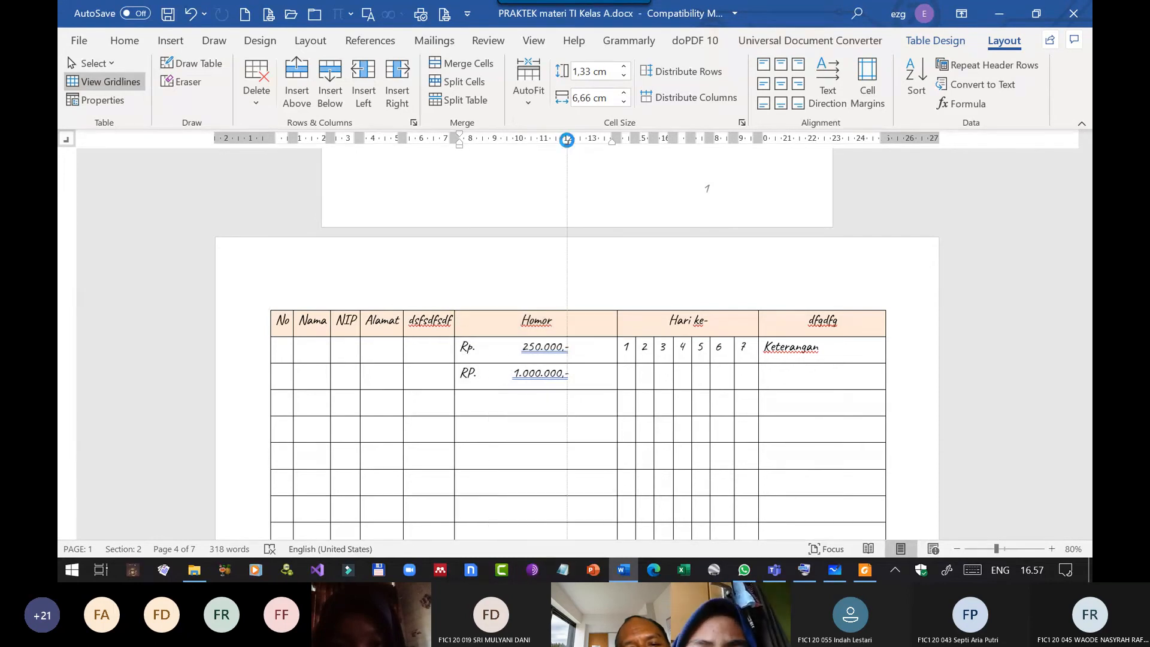
pyautogui.moveTo(566, 139); pyautogui.dragTo(592, 142)
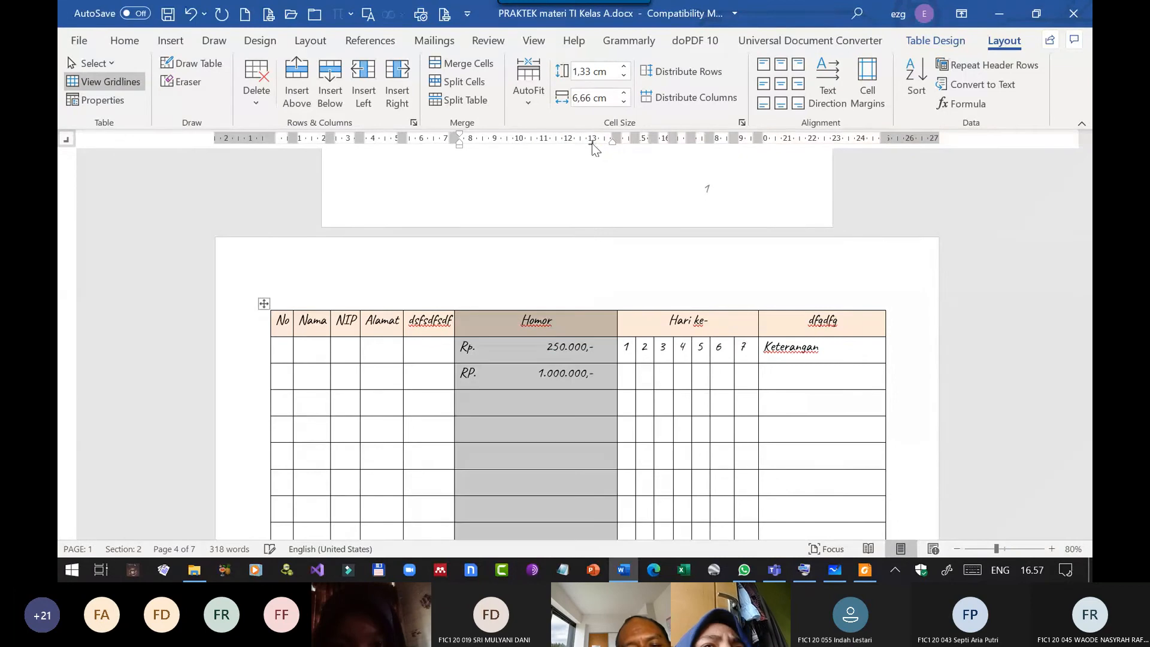
# Enter "Rp." and the tab-aligned amount "50.000,-" in the third cell under Homor.
pyautogui.click(570, 406)
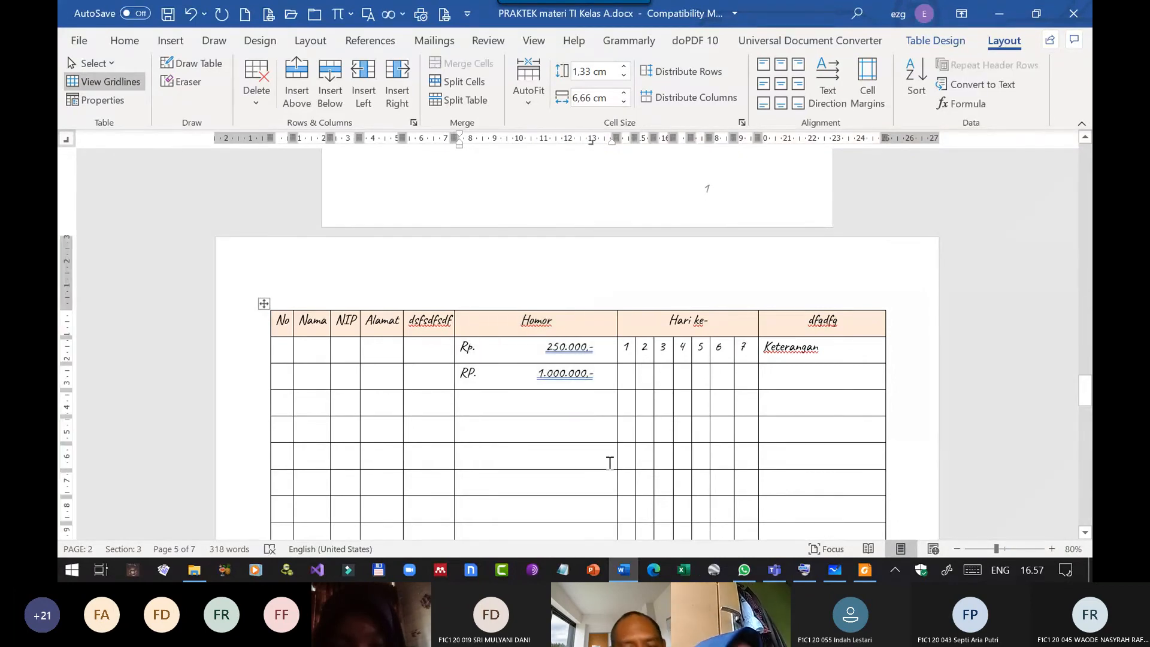
pyautogui.write('Rp.')
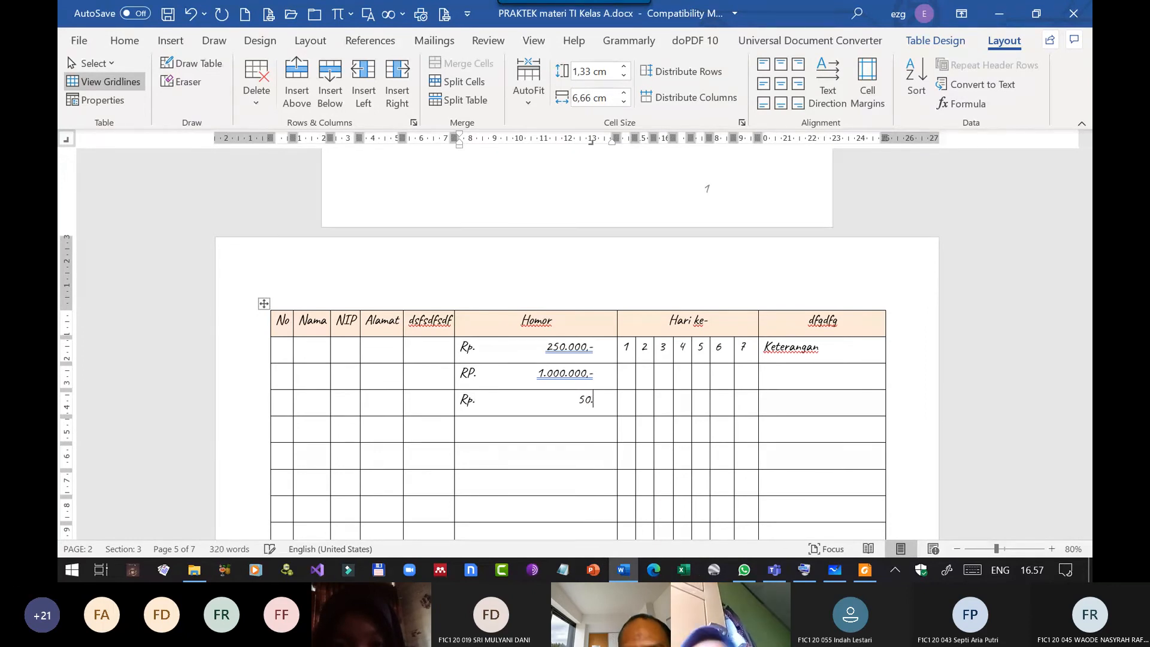
pyautogui.write(',-')
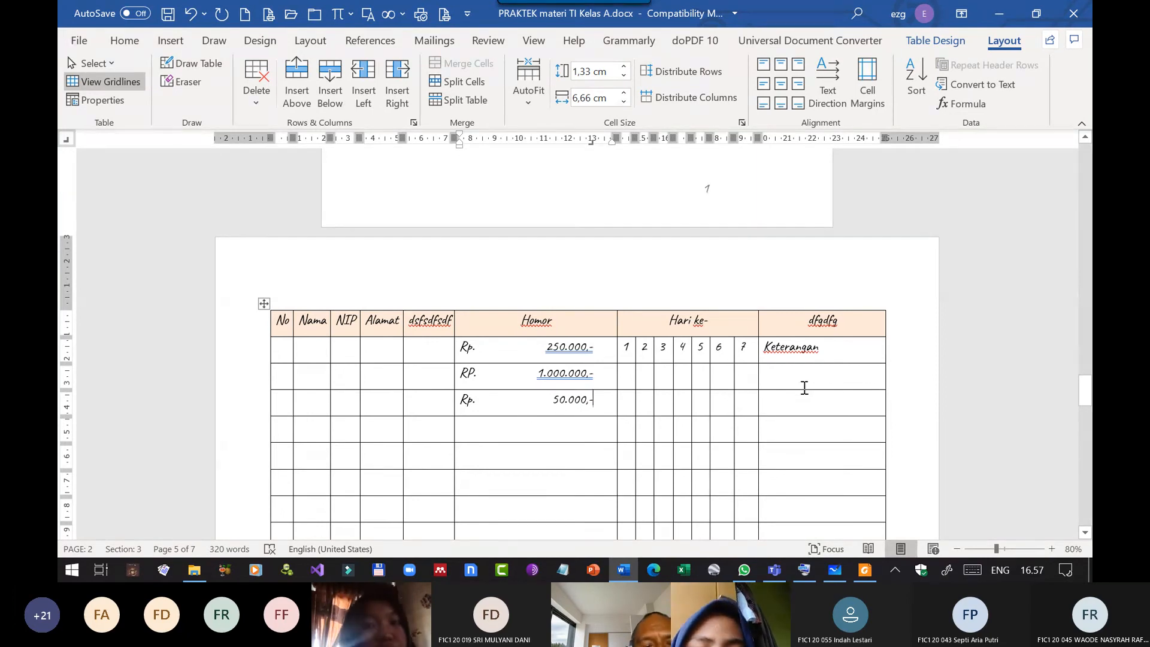
pyautogui.scroll(-1, 596, 381)
pyautogui.scroll(-1, 597, 381)
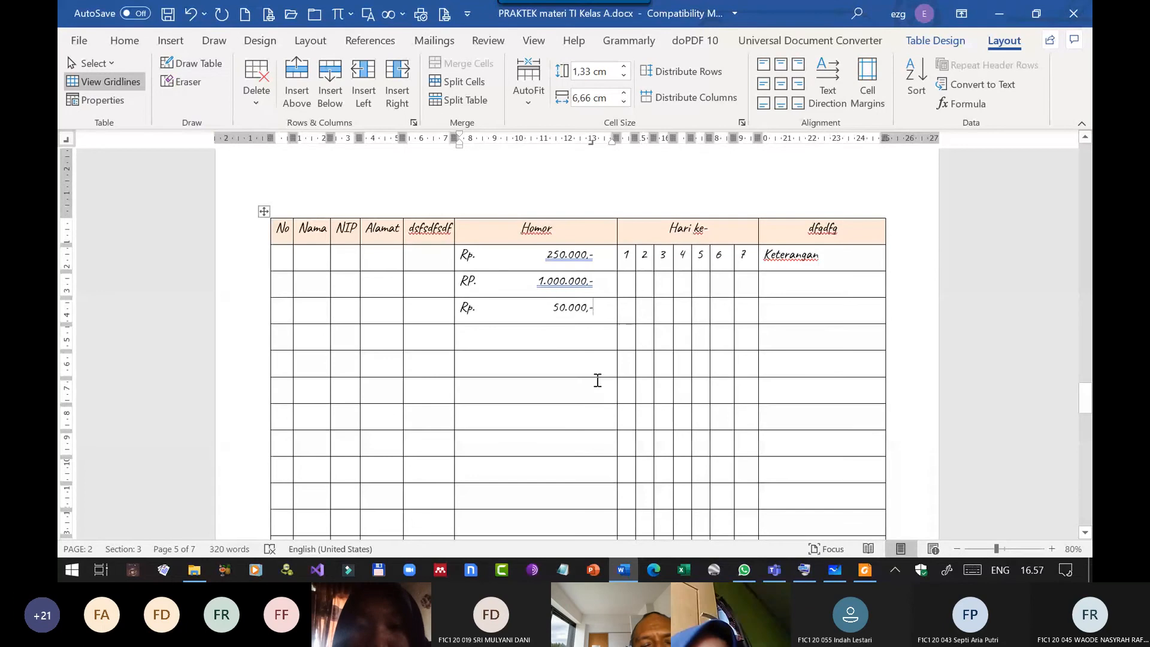
pyautogui.moveTo(292, 232); pyautogui.dragTo(567, 437)
pyautogui.click(569, 441)
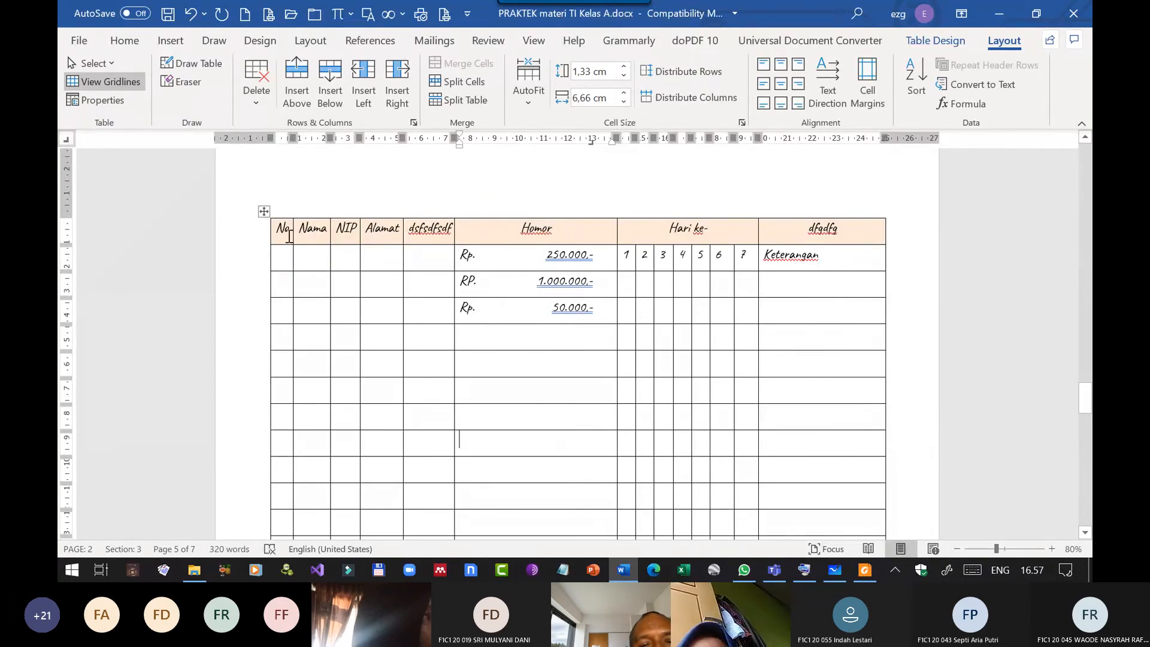
# Select the table's header row and open its Borders and Shading settings, placing the dialog clear of the row's last columns.
pyautogui.click(246, 237)
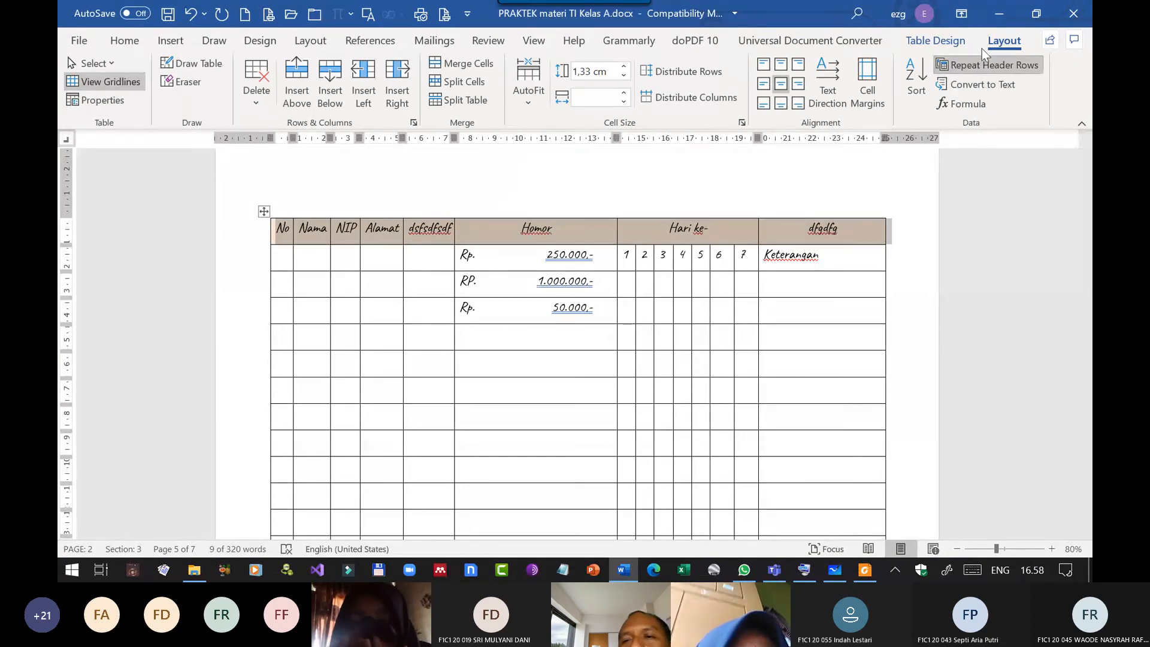
pyautogui.click(937, 42)
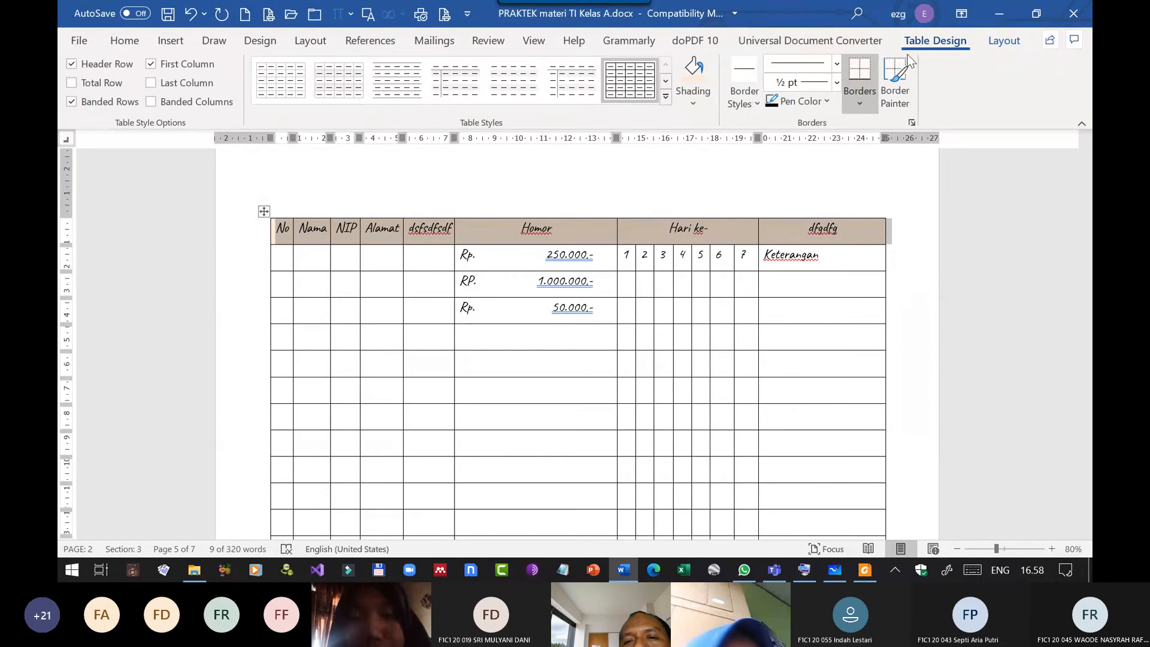
pyautogui.click(749, 104)
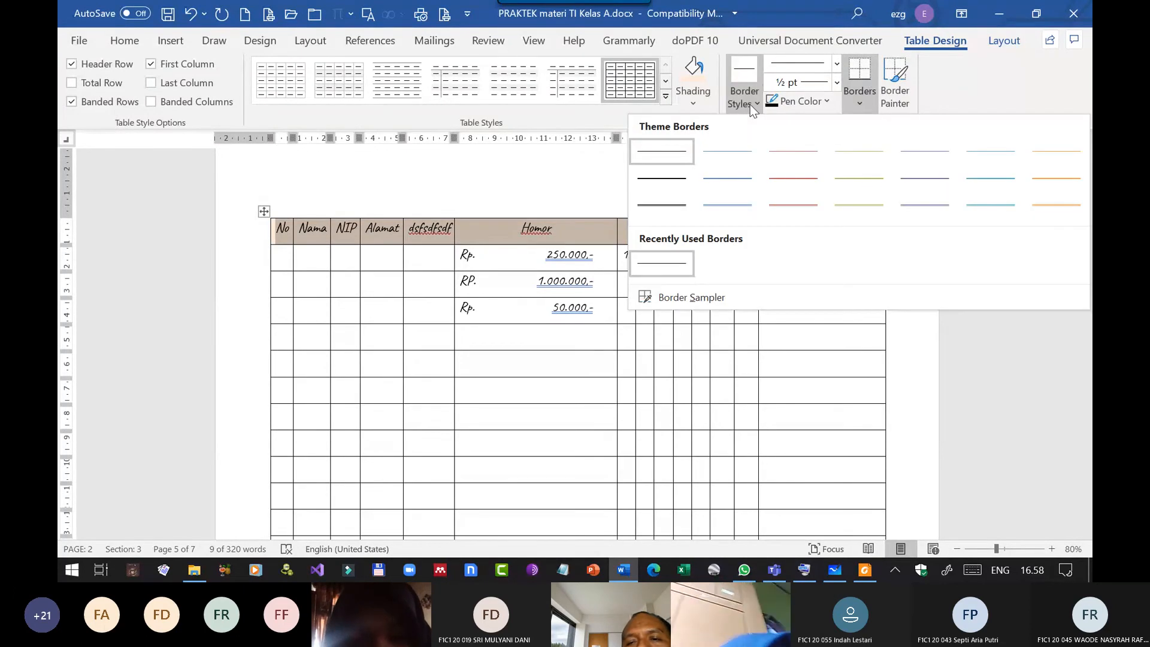
pyautogui.click(750, 104)
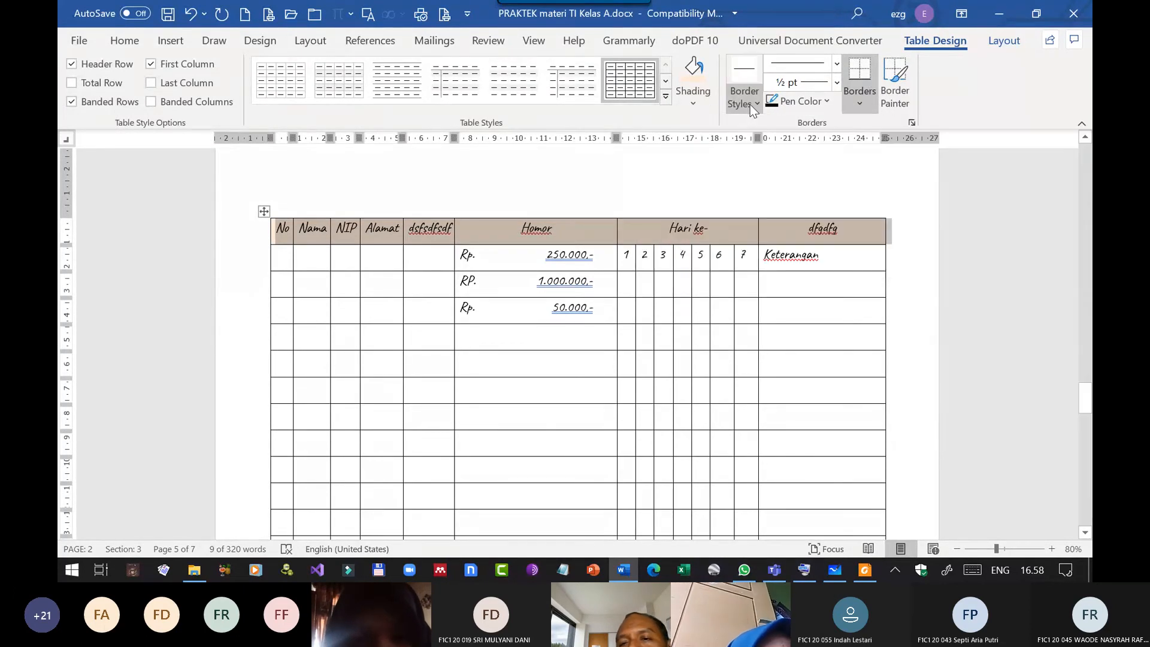
pyautogui.click(865, 101)
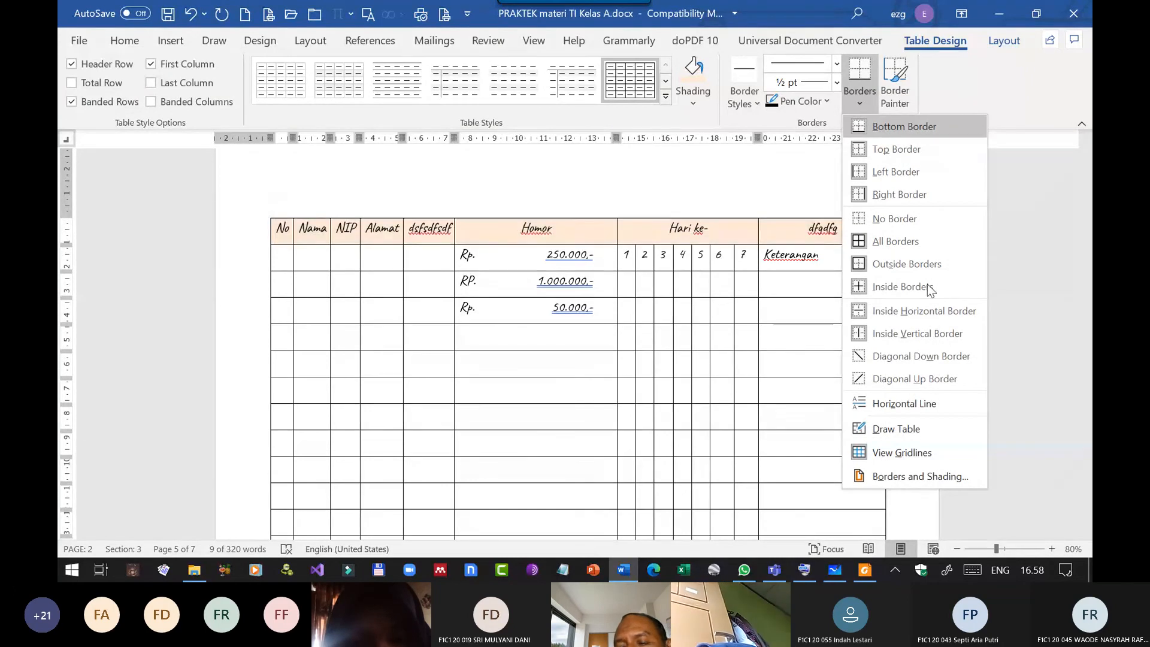
pyautogui.click(925, 478)
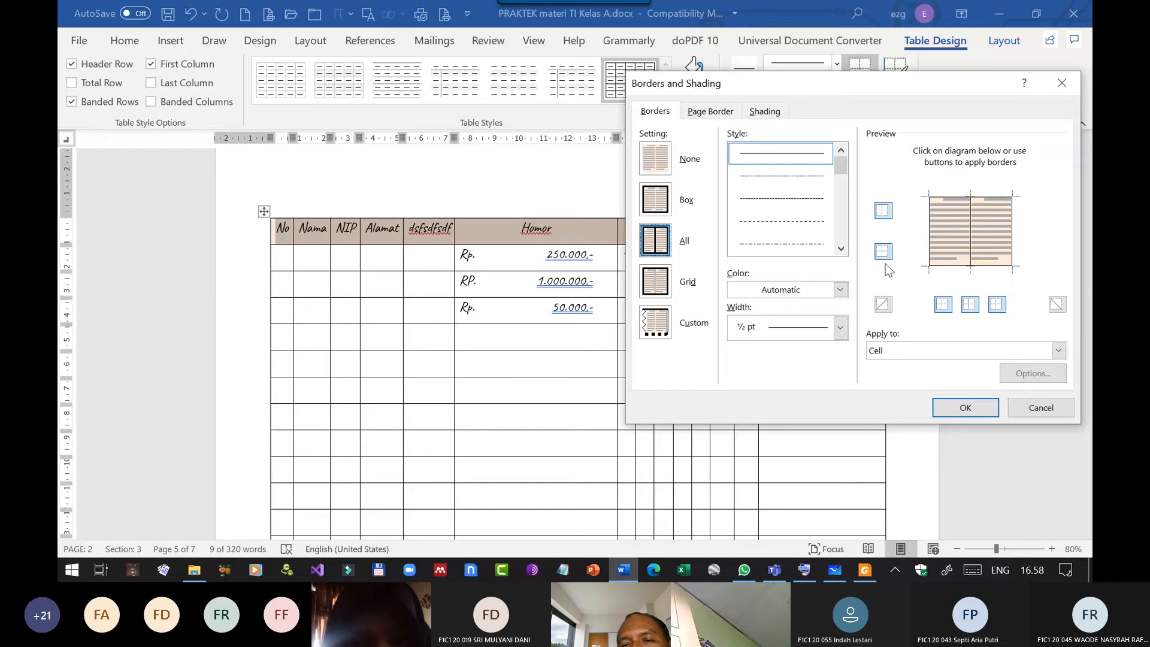
pyautogui.moveTo(831, 86)
pyautogui.mouseDown()
pyautogui.moveTo(623, 85)
pyautogui.moveTo(306, 113)
pyautogui.moveTo(892, 96)
pyautogui.moveTo(324, 107)
pyautogui.moveTo(282, 27)
pyautogui.mouseUp()
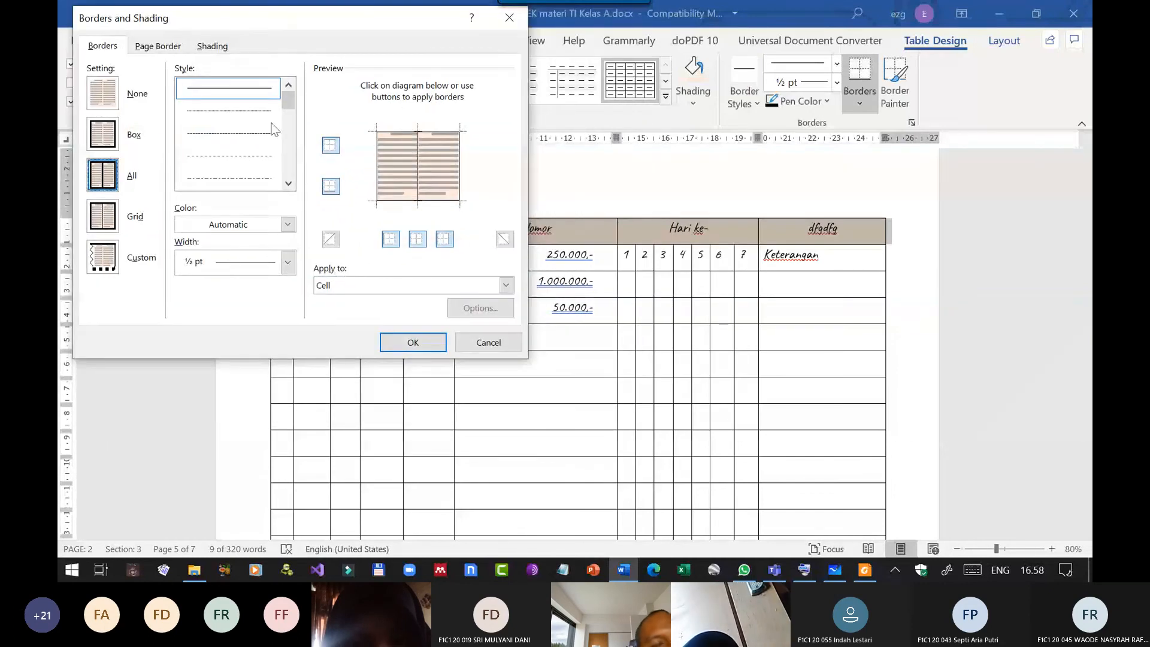
# Compare line widths and styles for the header row's borders and pick a heavy thick-and-thin line 3 pt wide.
pyautogui.click(289, 267)
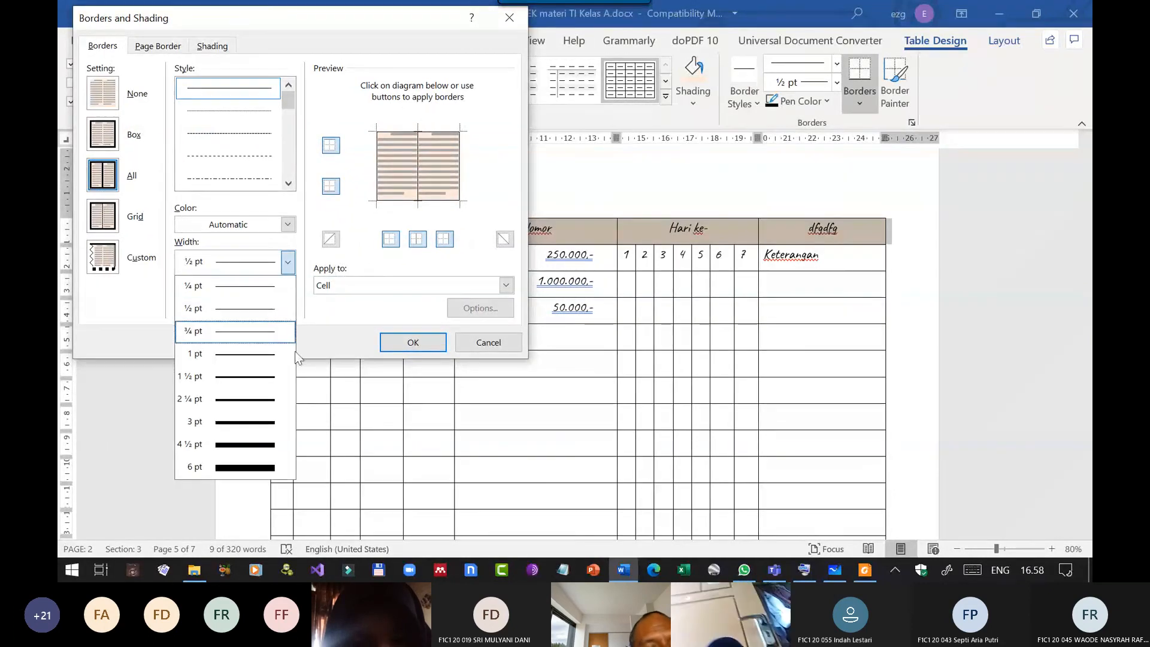
pyautogui.click(268, 423)
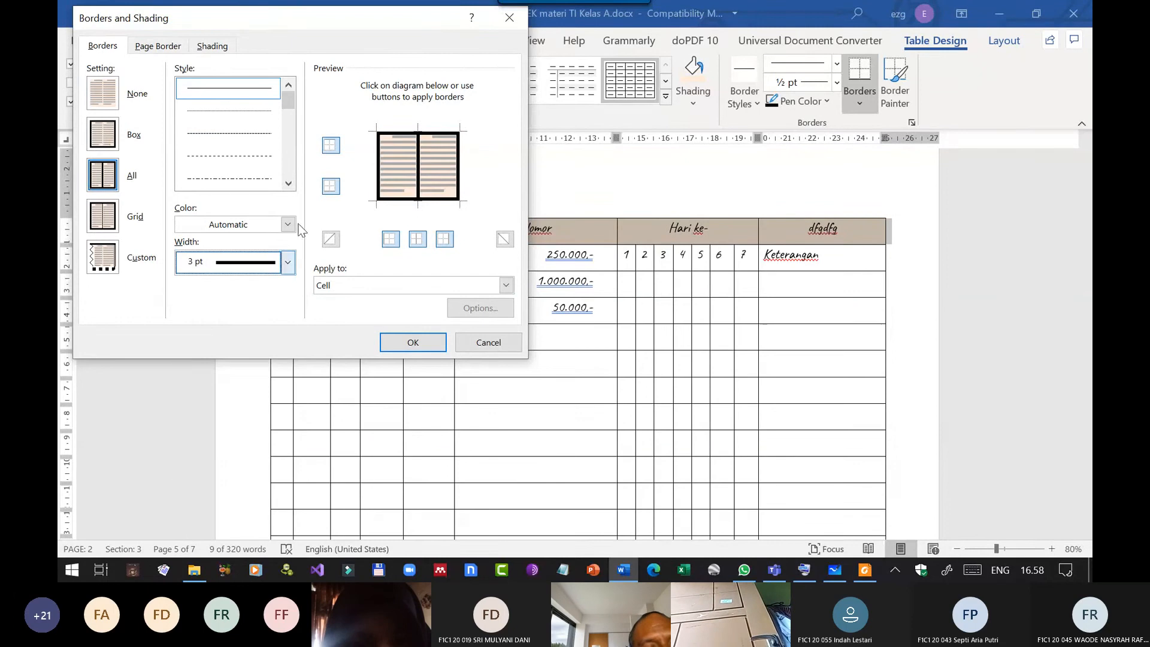
pyautogui.click(289, 123)
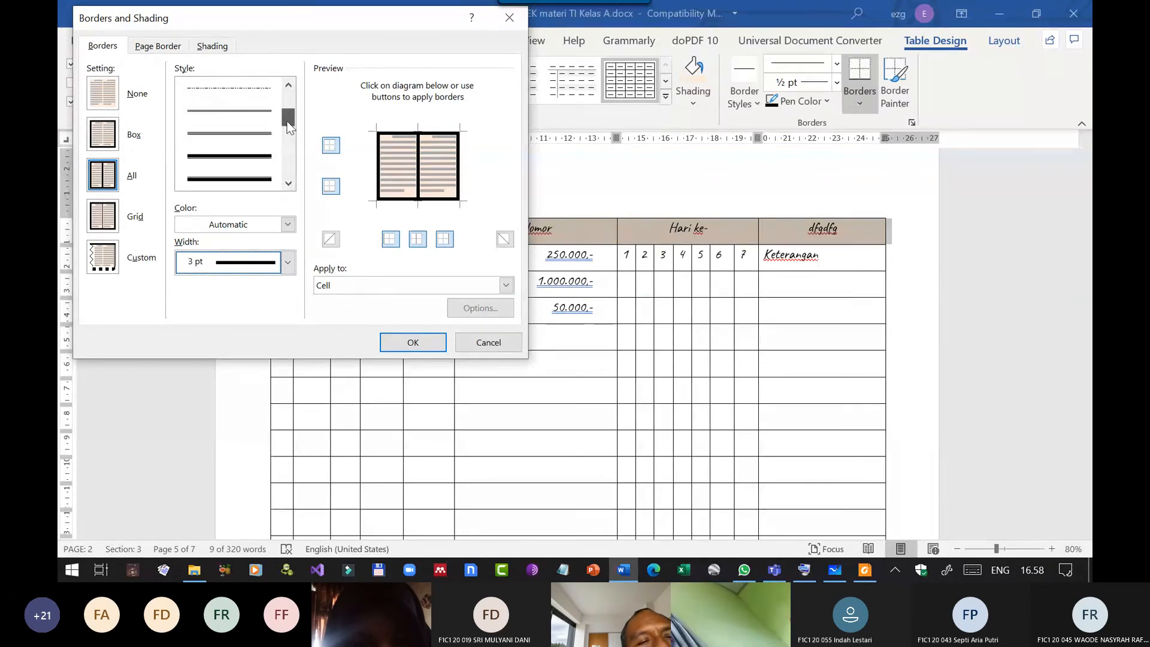
pyautogui.click(264, 133)
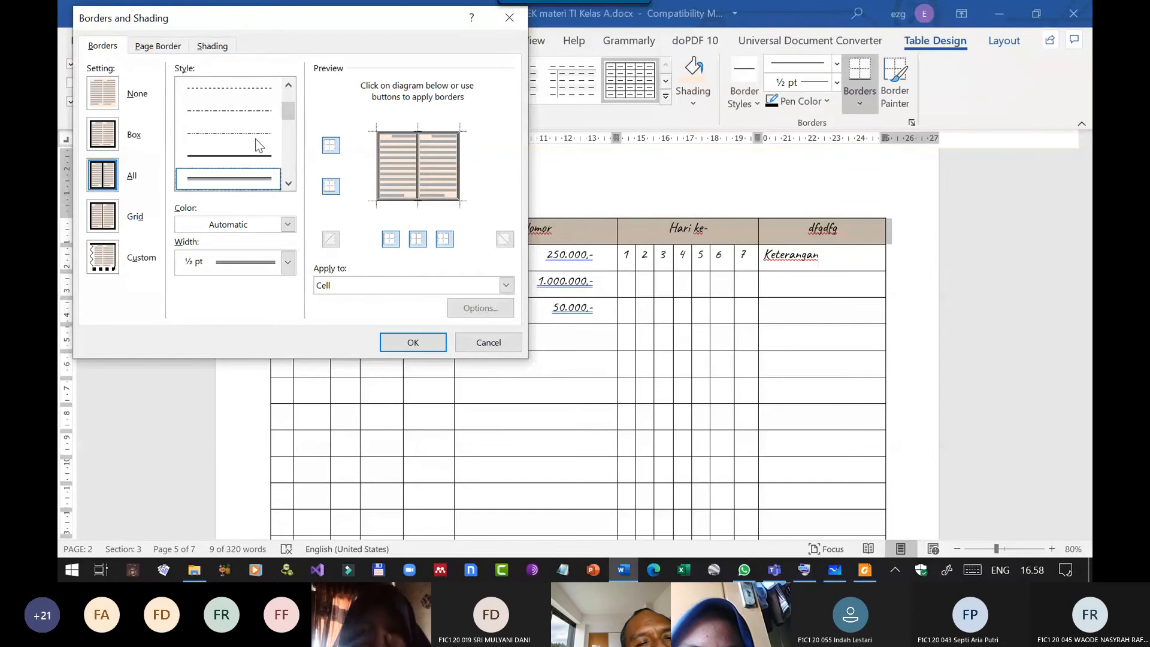
pyautogui.click(289, 184)
pyautogui.click(289, 183)
pyautogui.click(289, 184)
pyautogui.click(288, 184)
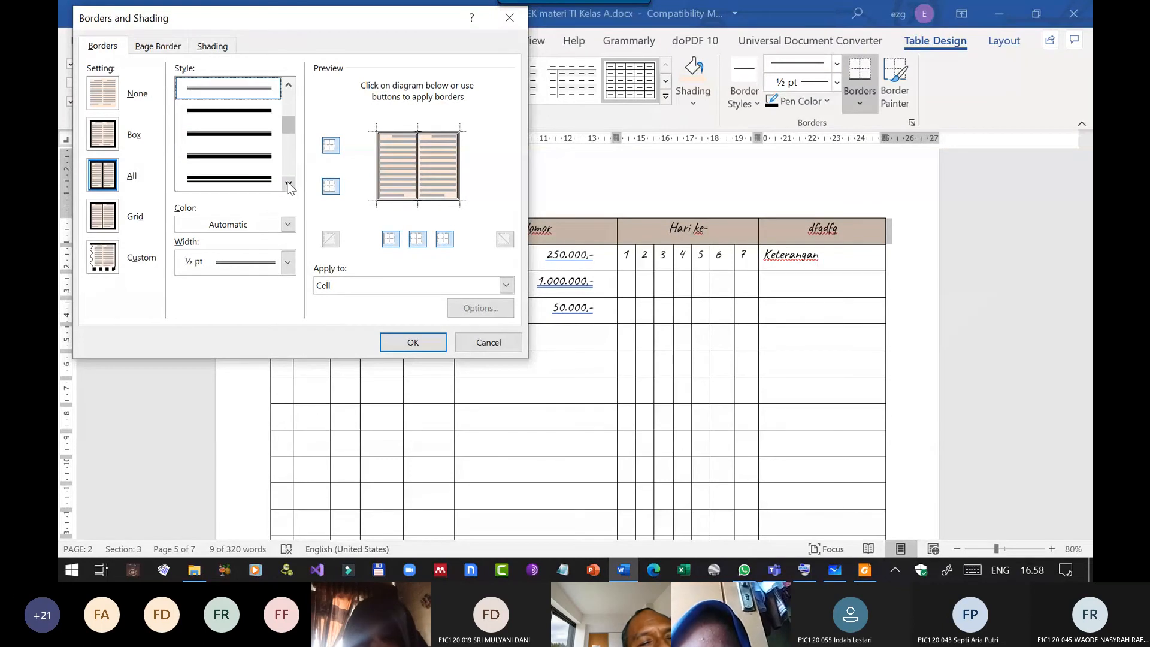
pyautogui.click(289, 183)
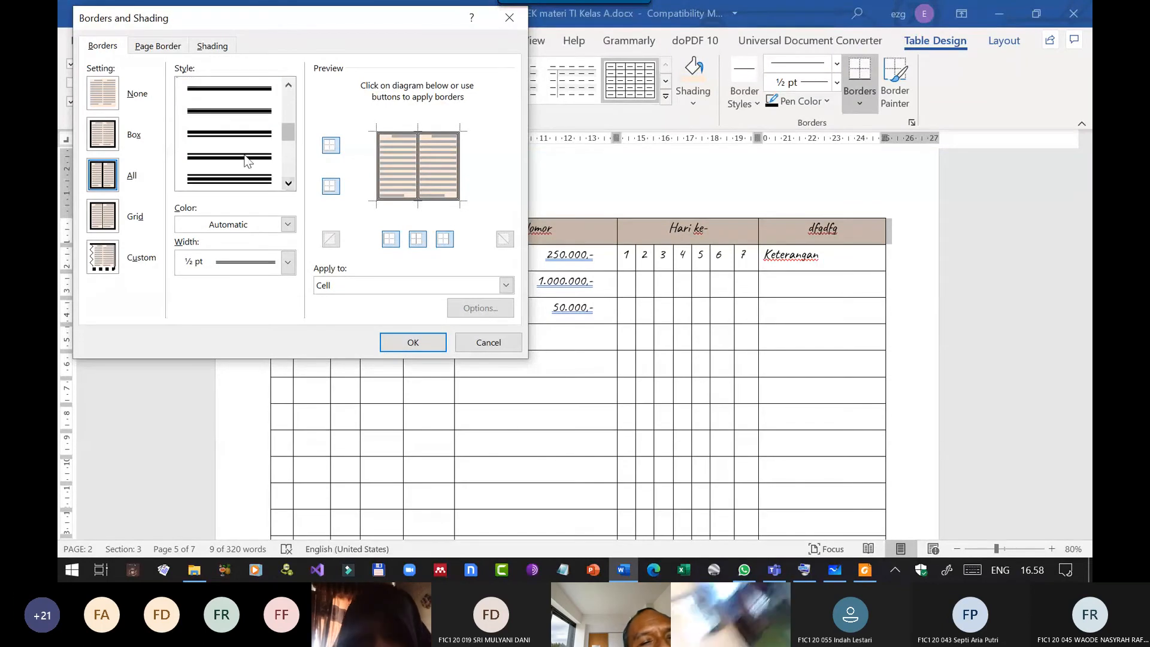
pyautogui.click(239, 179)
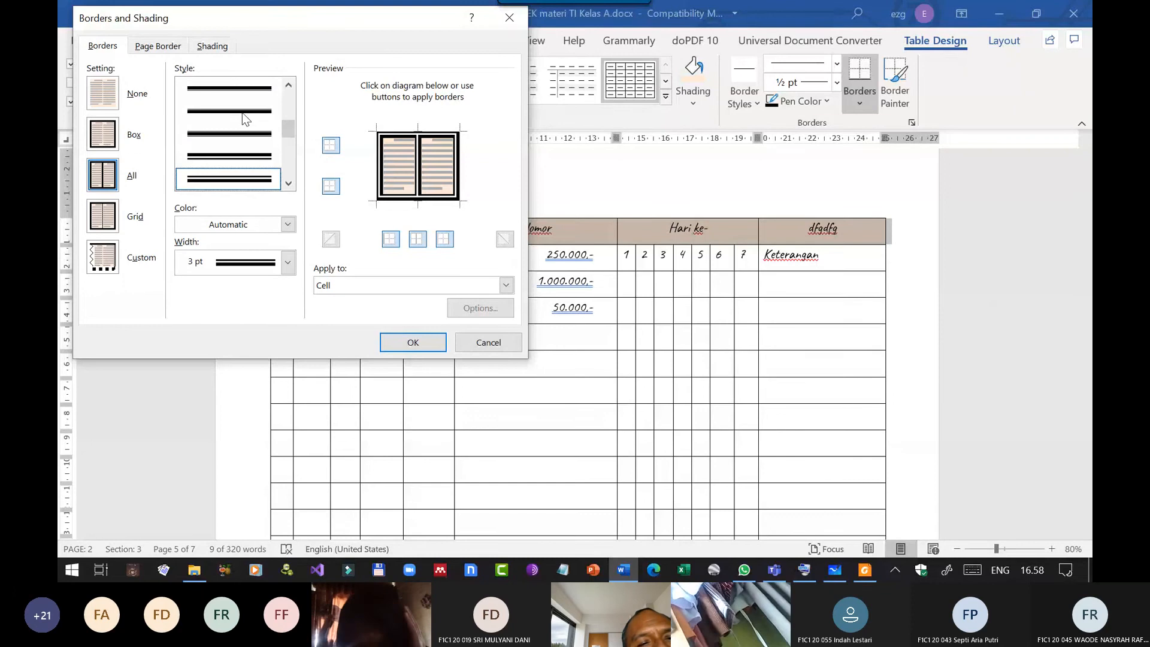
pyautogui.click(242, 113)
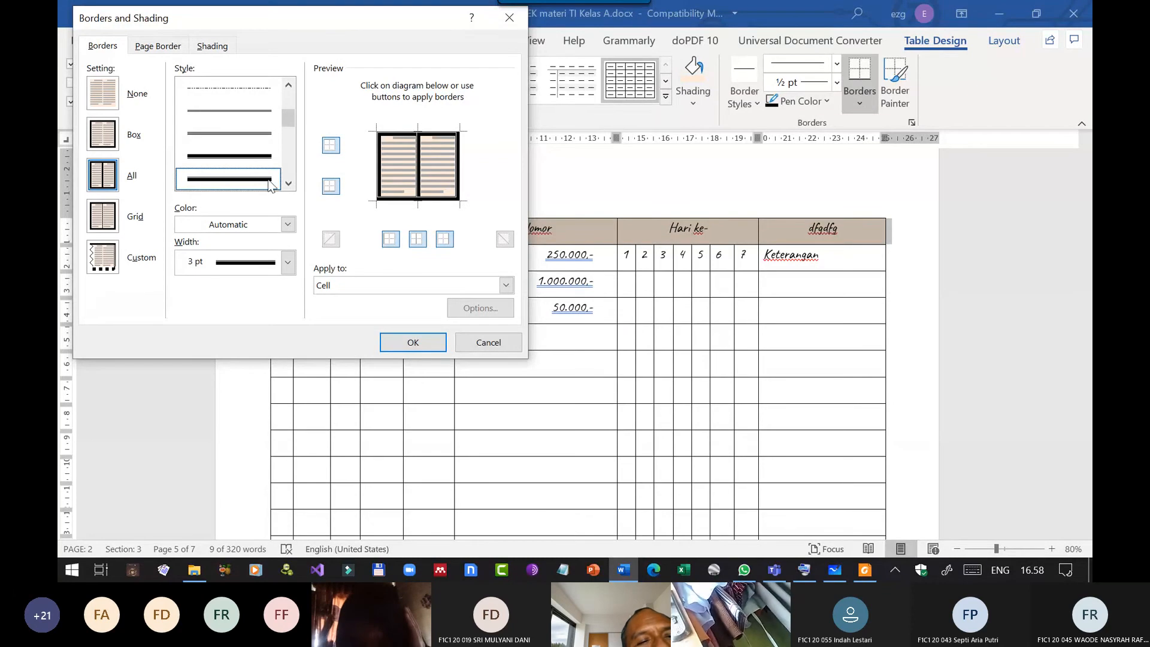
# Remove the header row's left, top, inside vertical and right borders in the border preview.
pyautogui.click(383, 167)
pyautogui.click(407, 134)
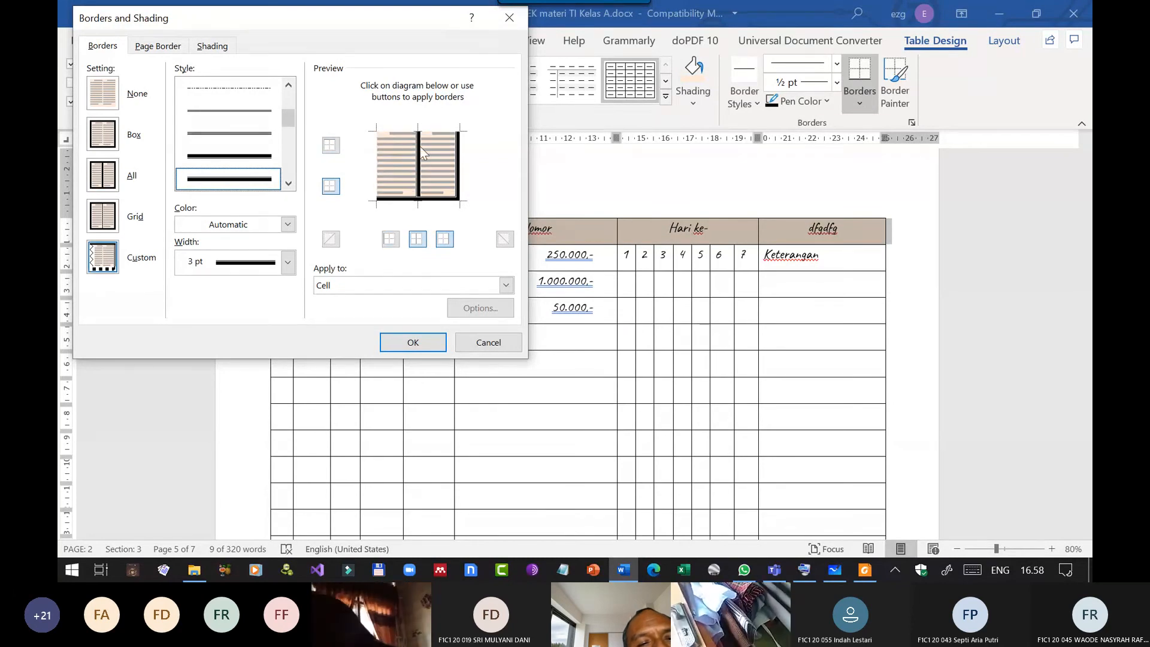
pyautogui.click(422, 152)
pyautogui.click(459, 156)
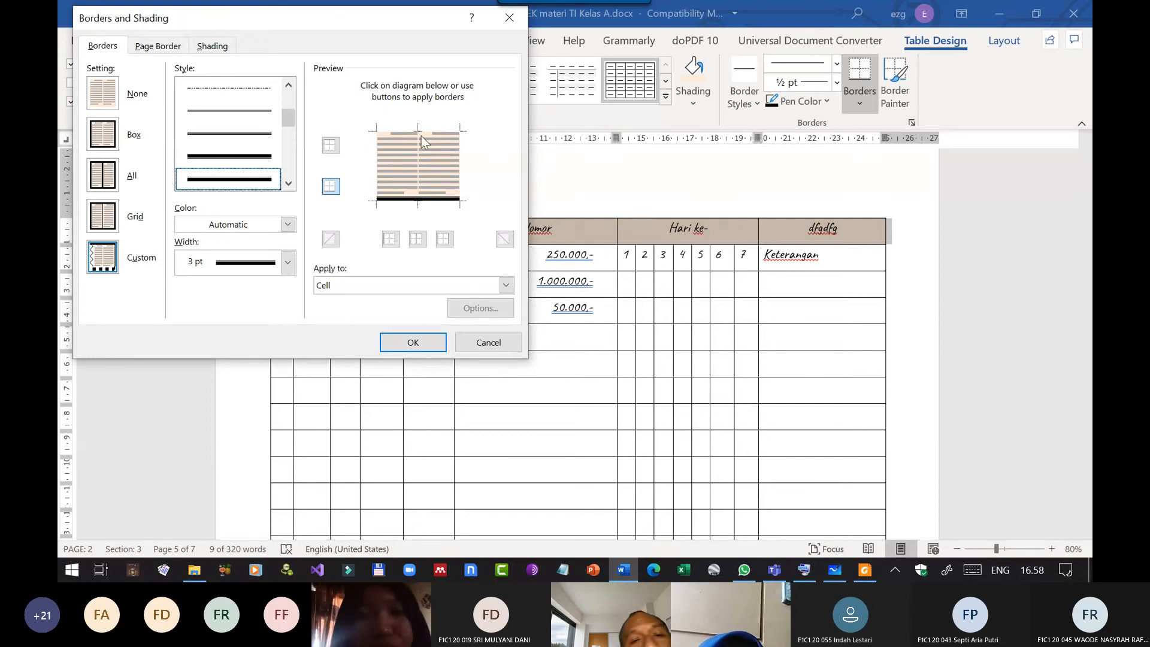
# Try the 3 pt line on the header row's left, top and right edges, remove it there, and apply only the bottom border.
pyautogui.click(380, 155)
pyautogui.click(386, 128)
pyautogui.click(463, 153)
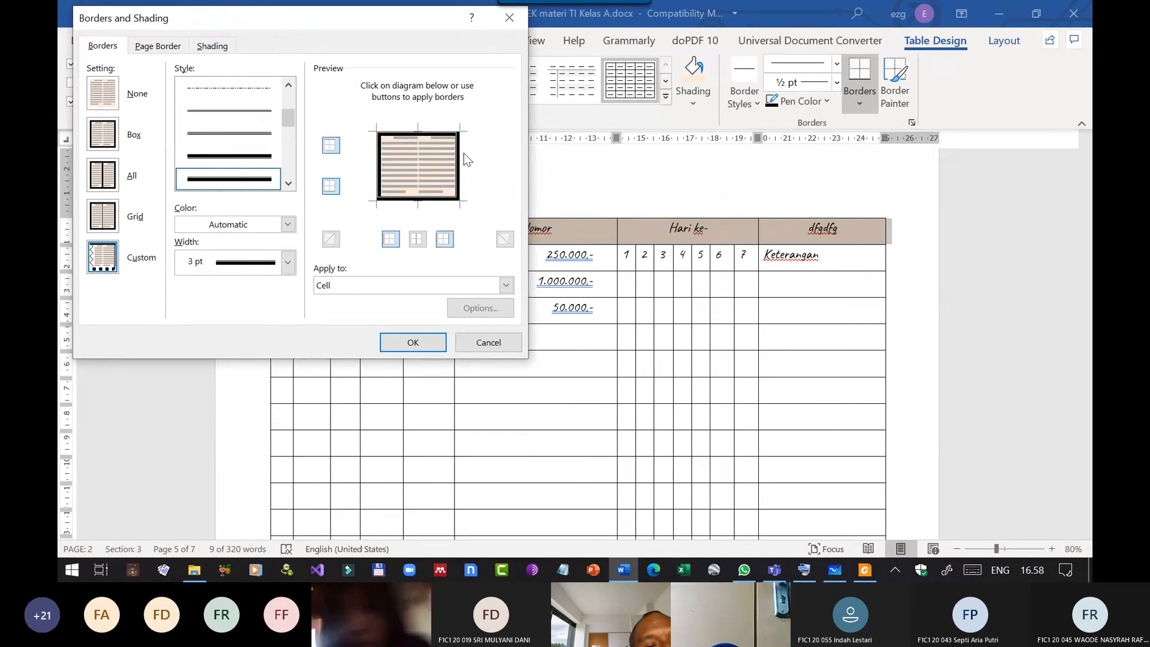
pyautogui.click(461, 169)
pyautogui.click(461, 174)
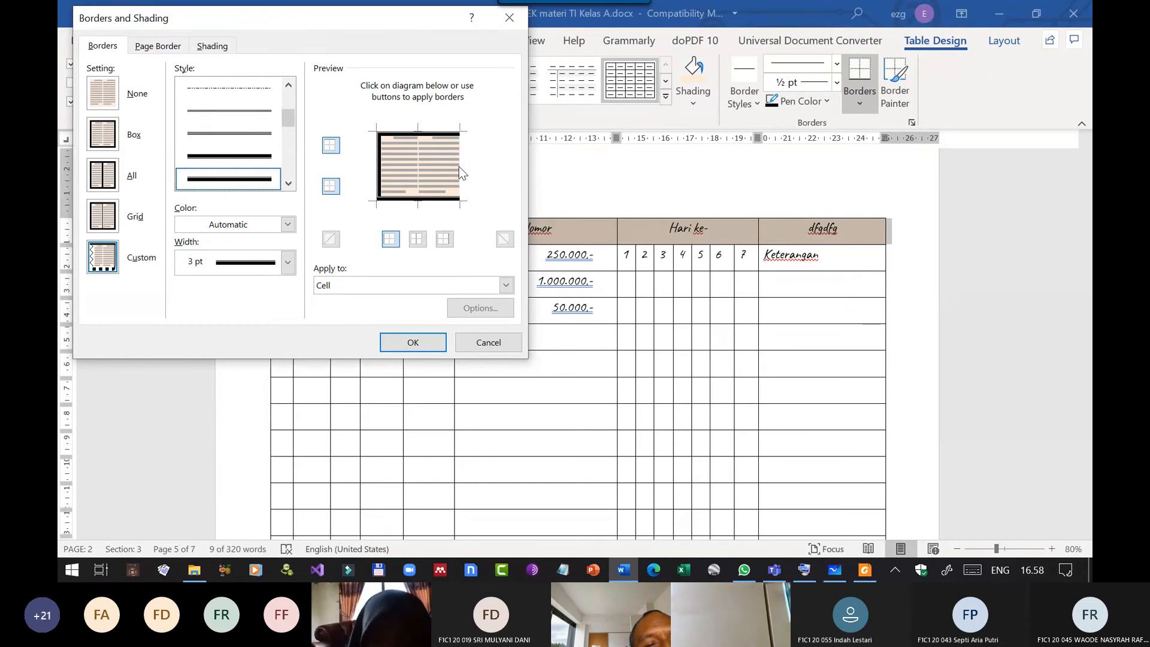
pyautogui.click(460, 173)
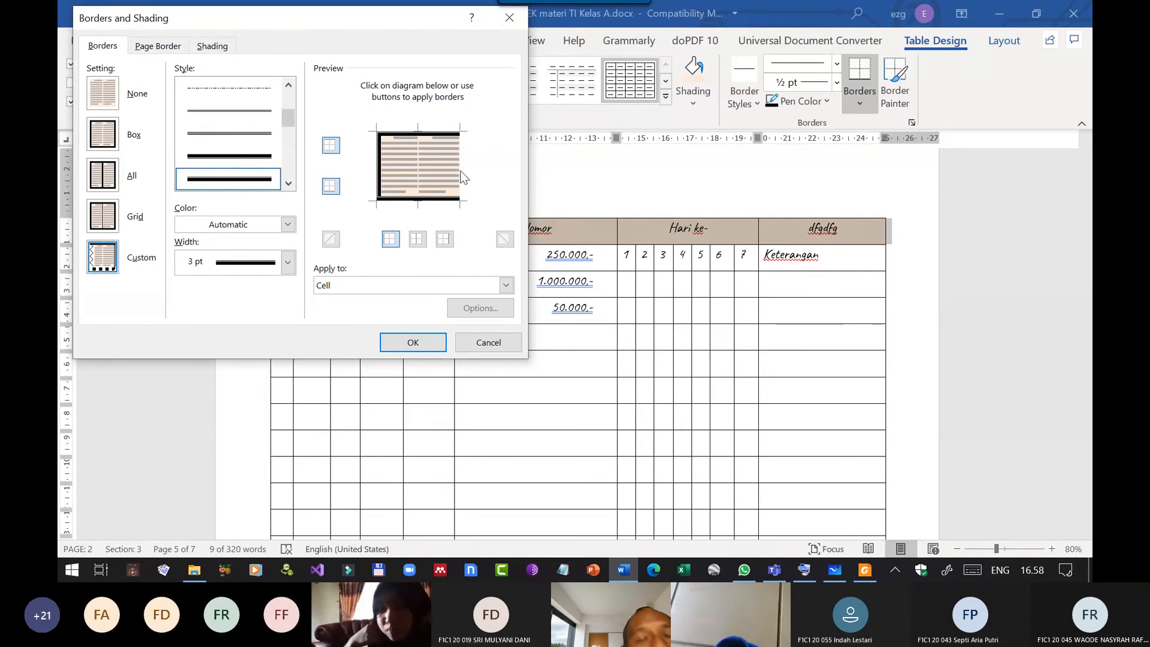
pyautogui.click(380, 170)
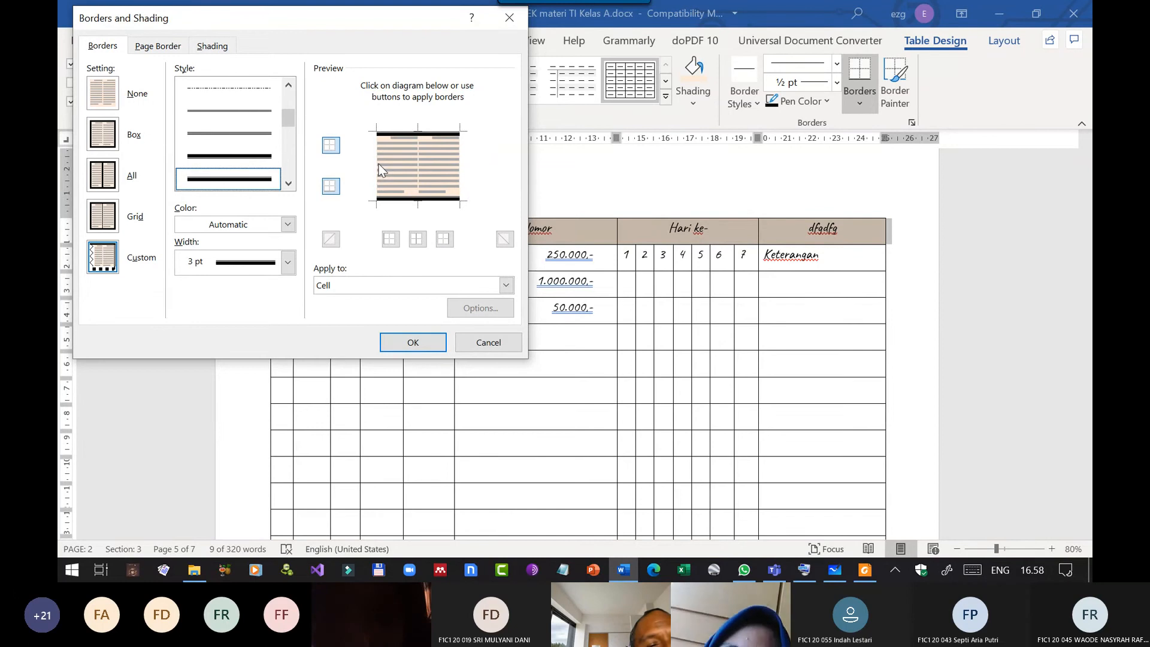
pyautogui.click(398, 133)
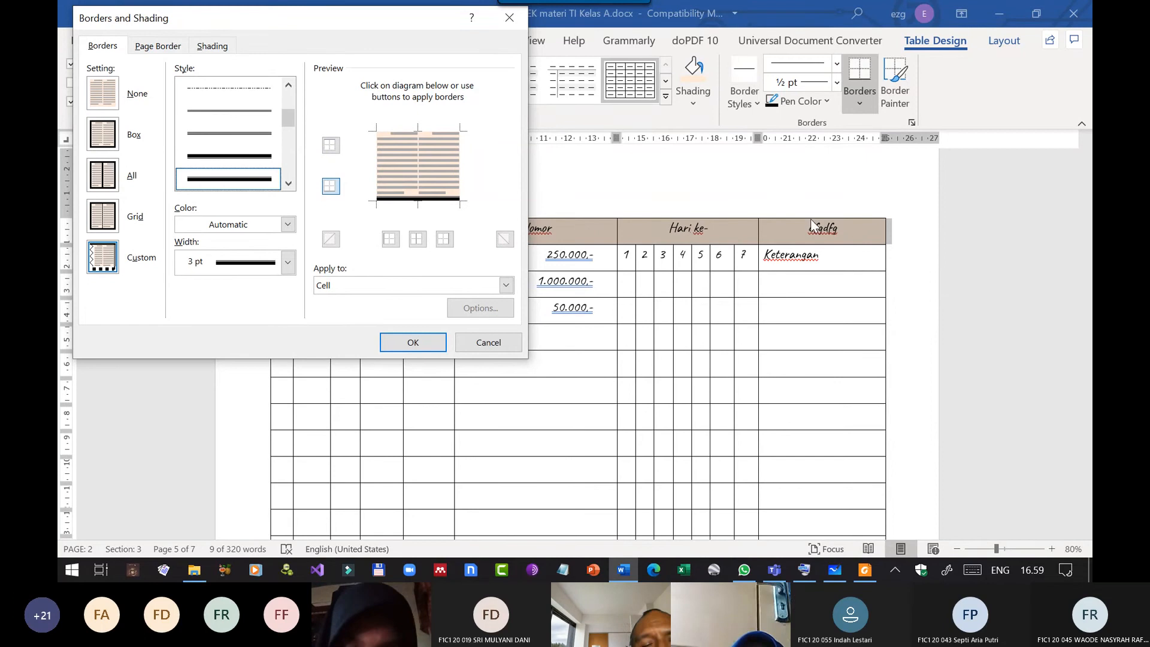
pyautogui.click(441, 343)
pyautogui.click(535, 367)
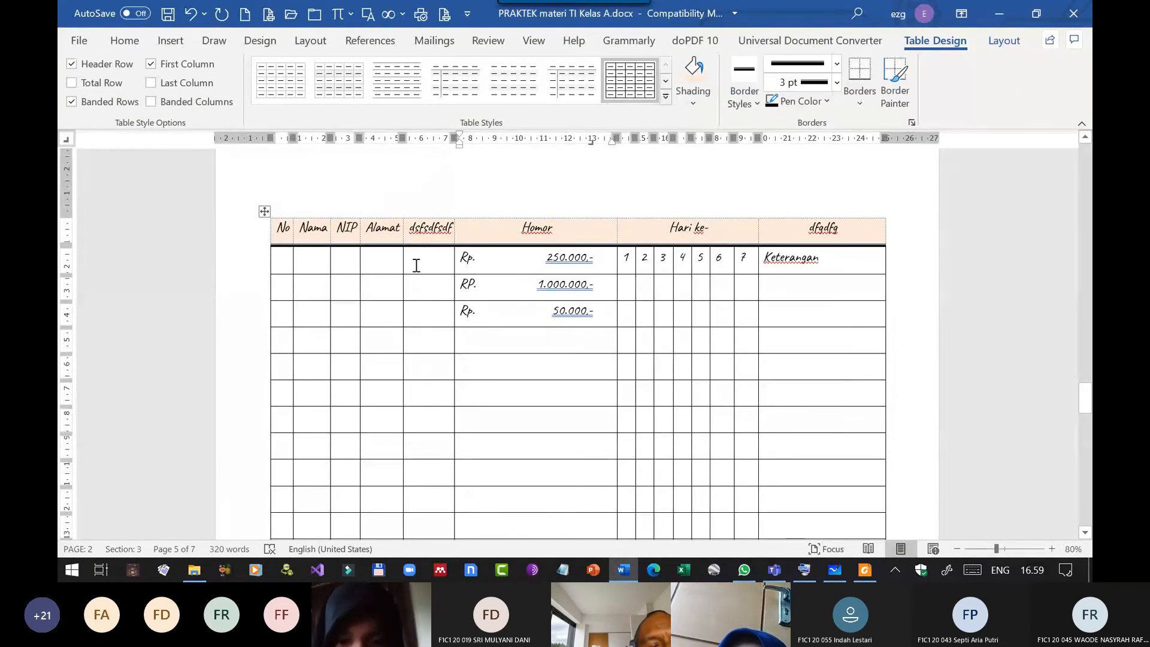
# Apply 1½ pt solid single-line borders to the whole table, covering the inside lines and all outer edges.
pyautogui.click(265, 212)
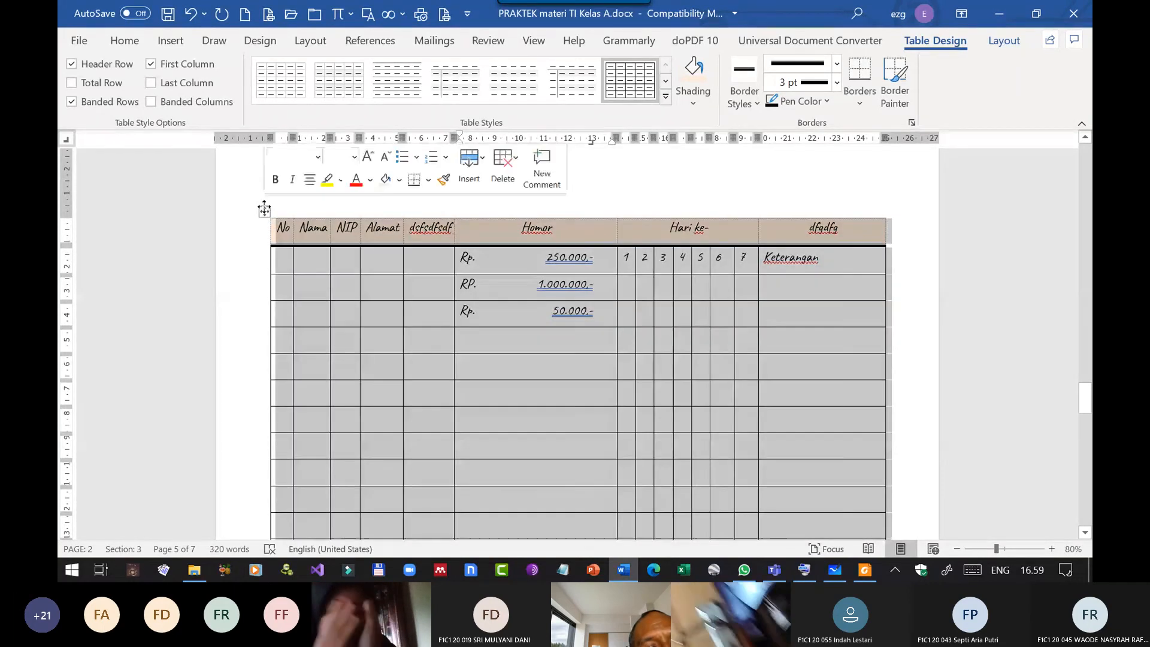
pyautogui.scroll(-5, 709, 410)
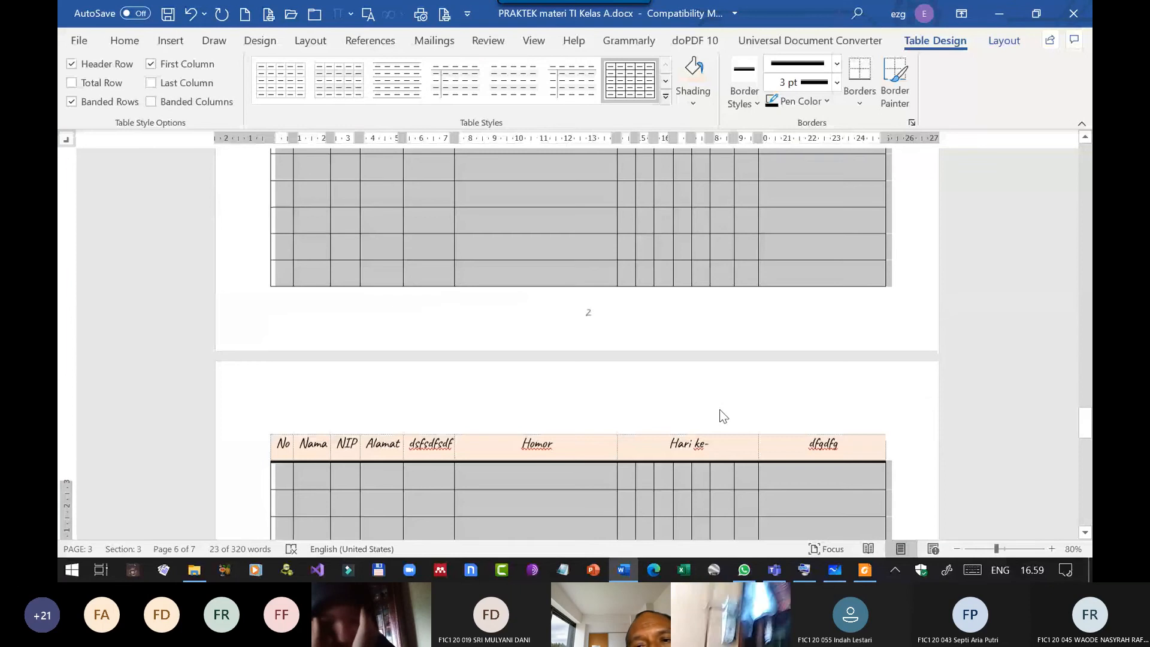
pyautogui.scroll(5, 720, 408)
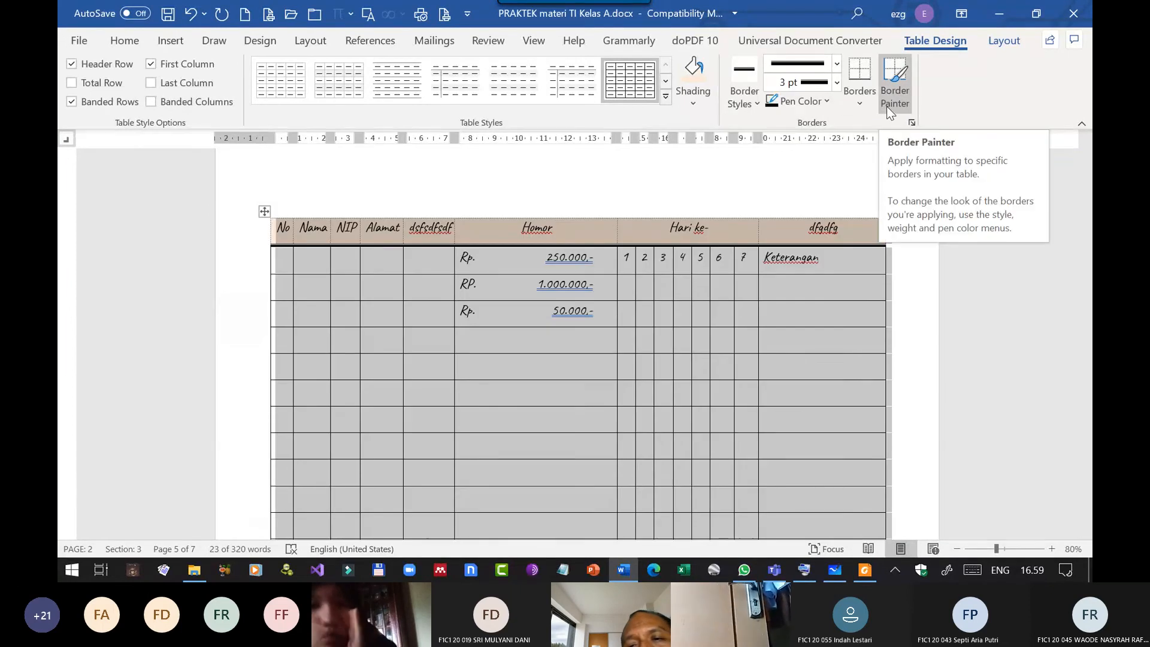
pyautogui.click(859, 104)
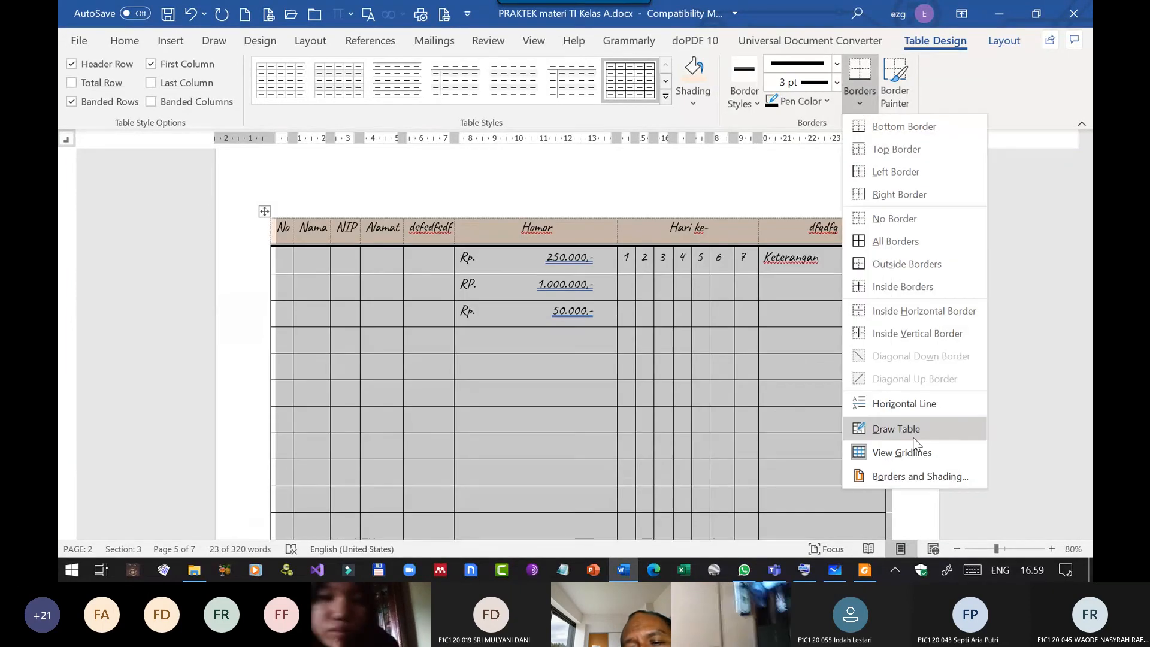
pyautogui.click(925, 476)
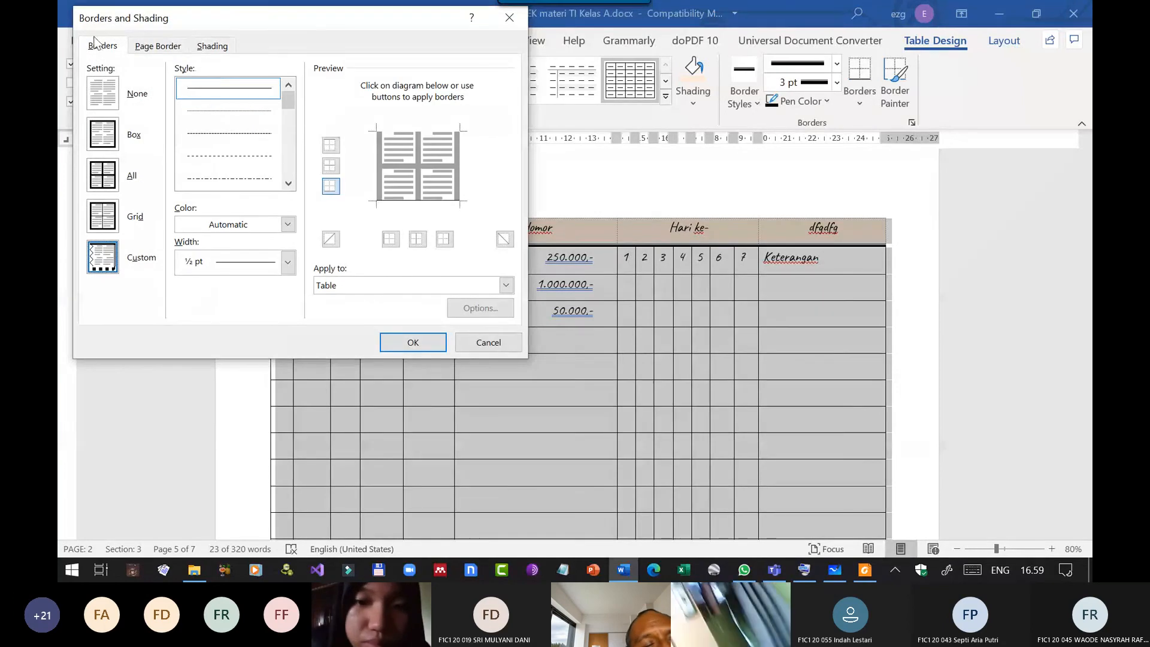
pyautogui.click(288, 262)
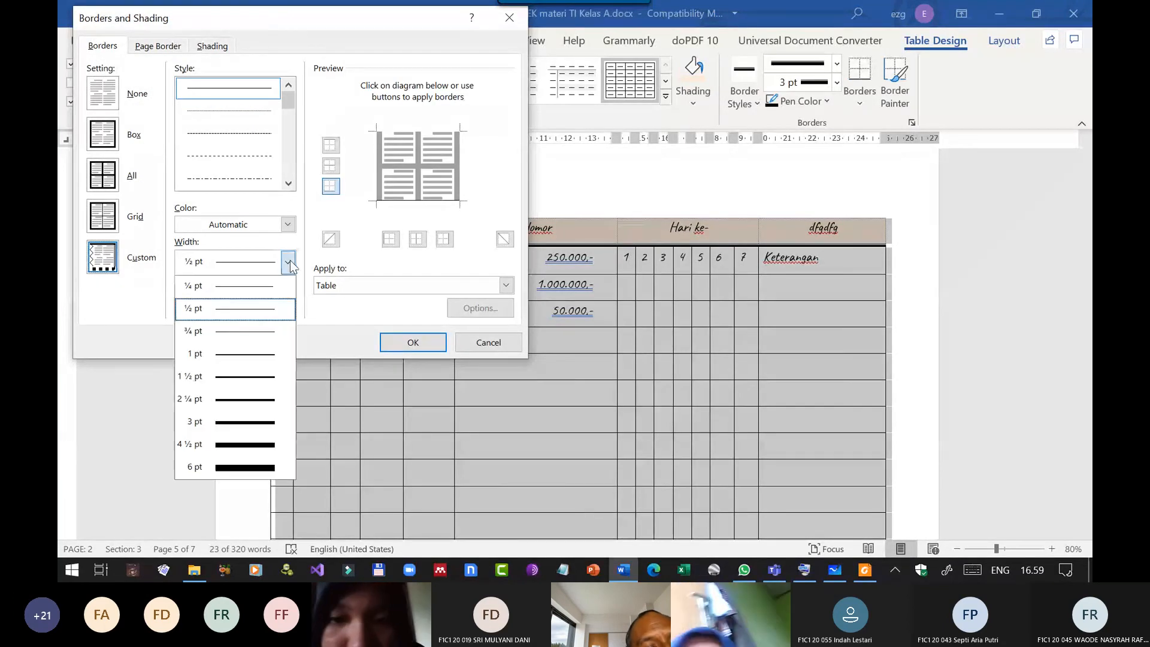
pyautogui.click(254, 382)
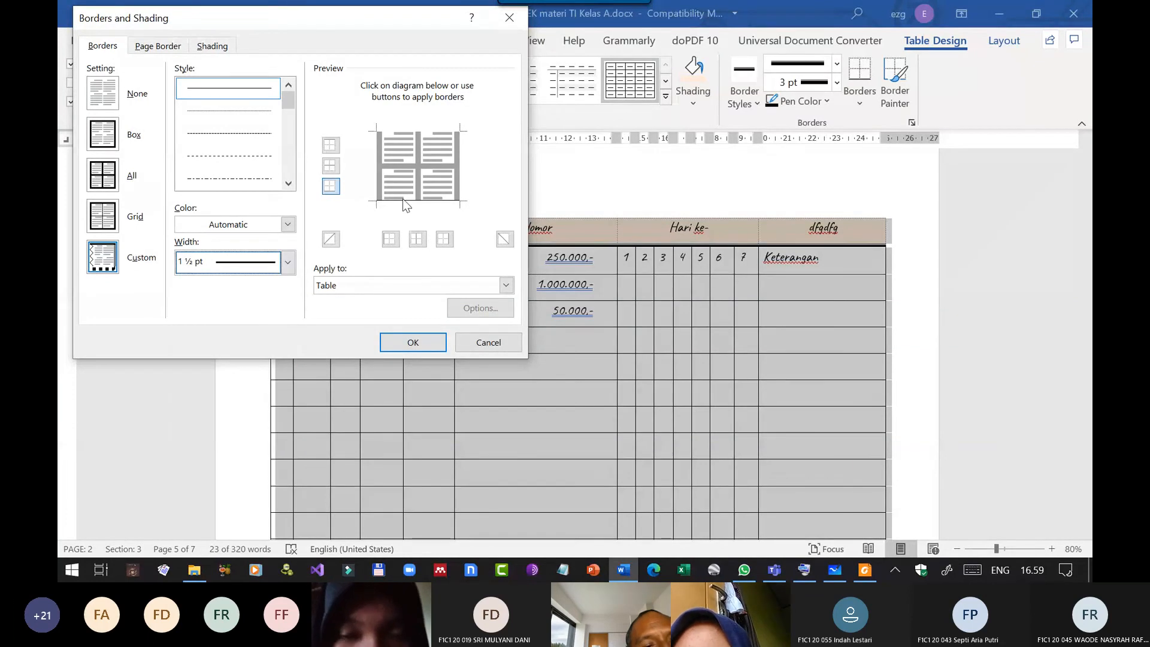
pyautogui.click(419, 167)
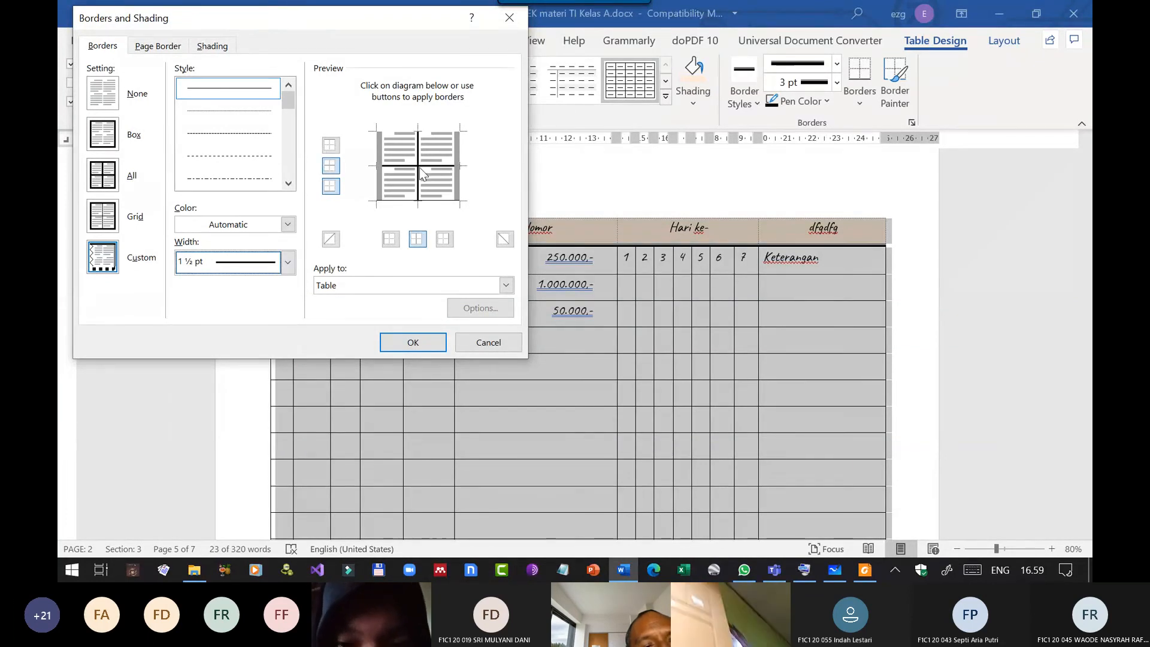
pyautogui.click(460, 188)
pyautogui.click(376, 183)
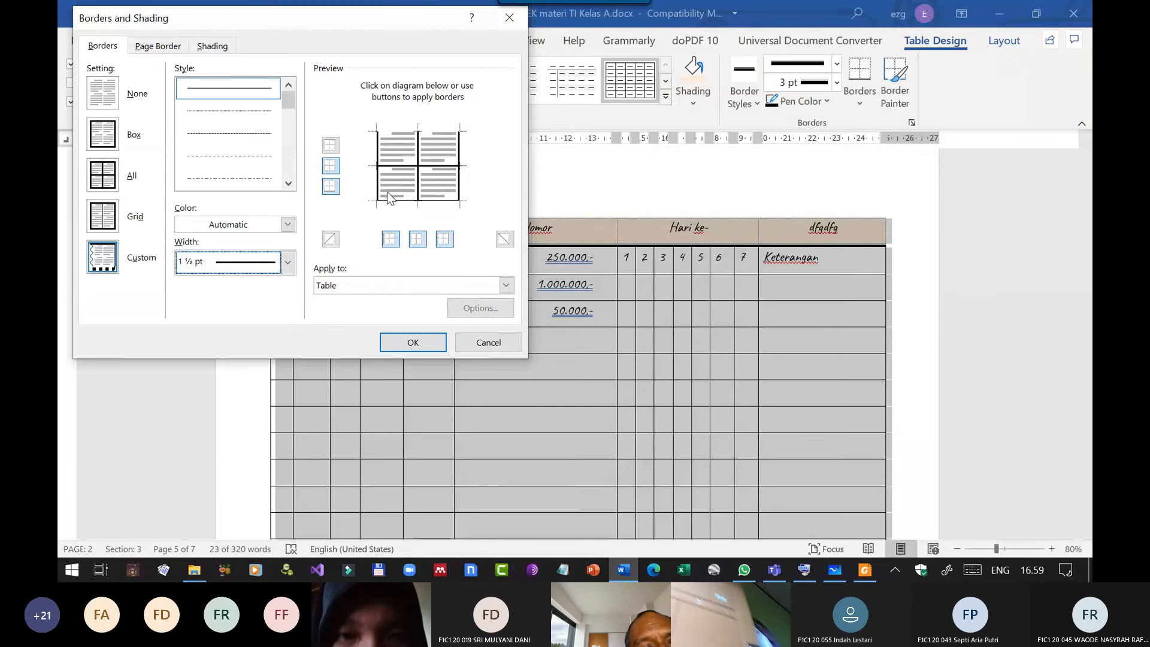
pyautogui.click(401, 131)
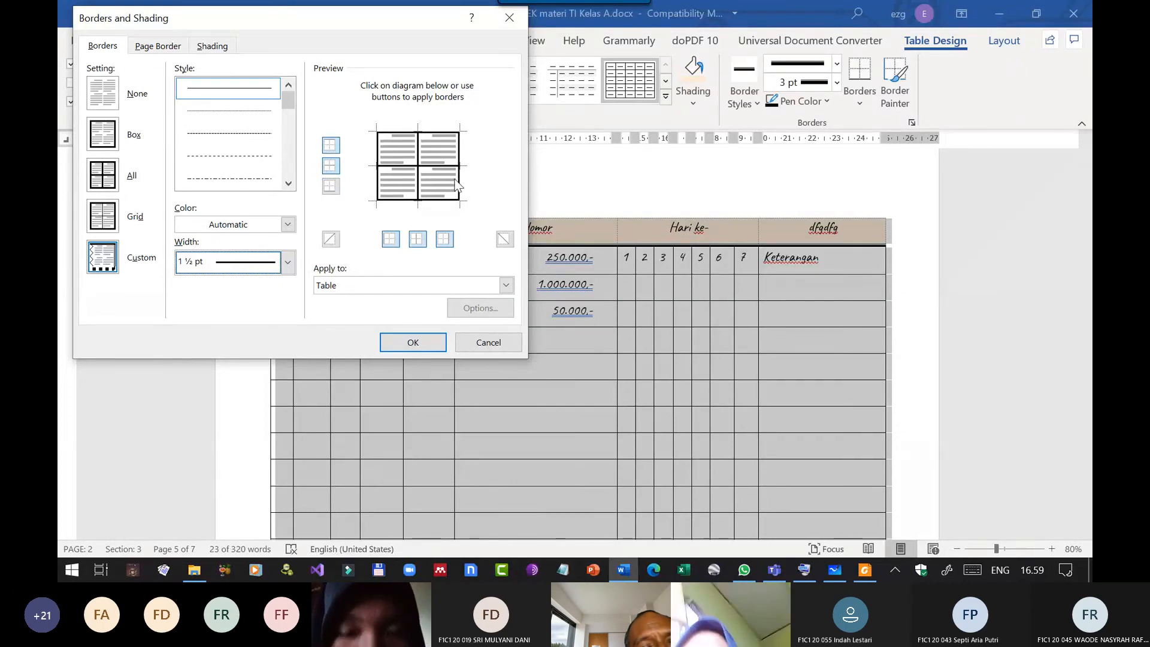
pyautogui.click(420, 342)
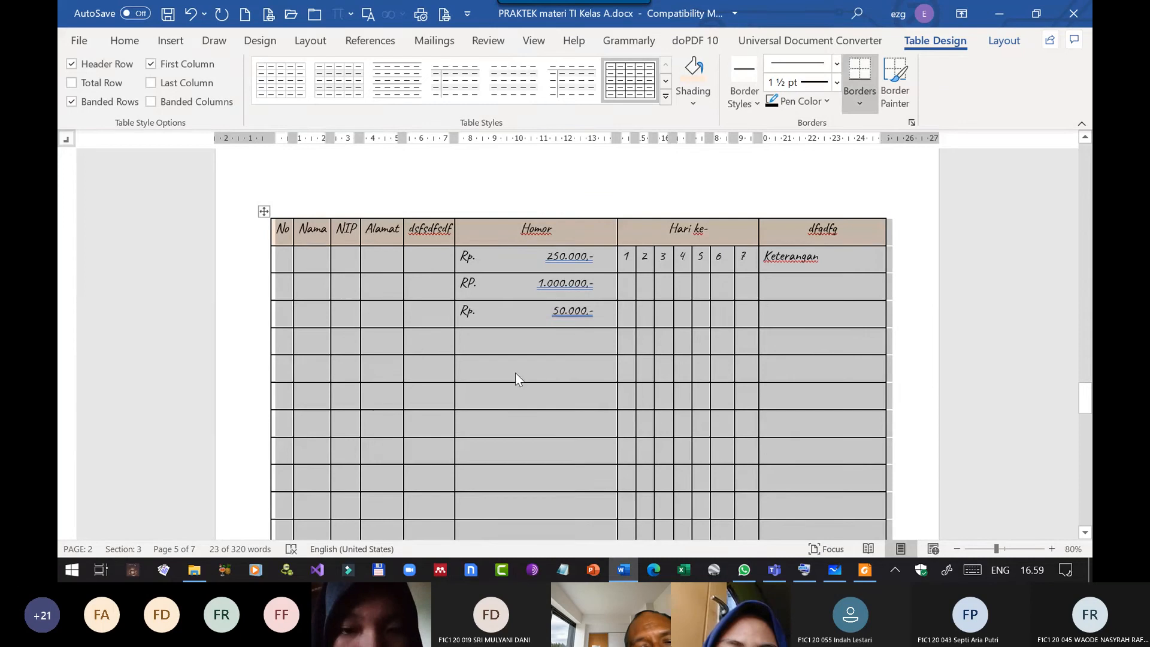
# Set the width of all borders in the whole table to 3 pt and clear the table selection.
pyautogui.click(864, 103)
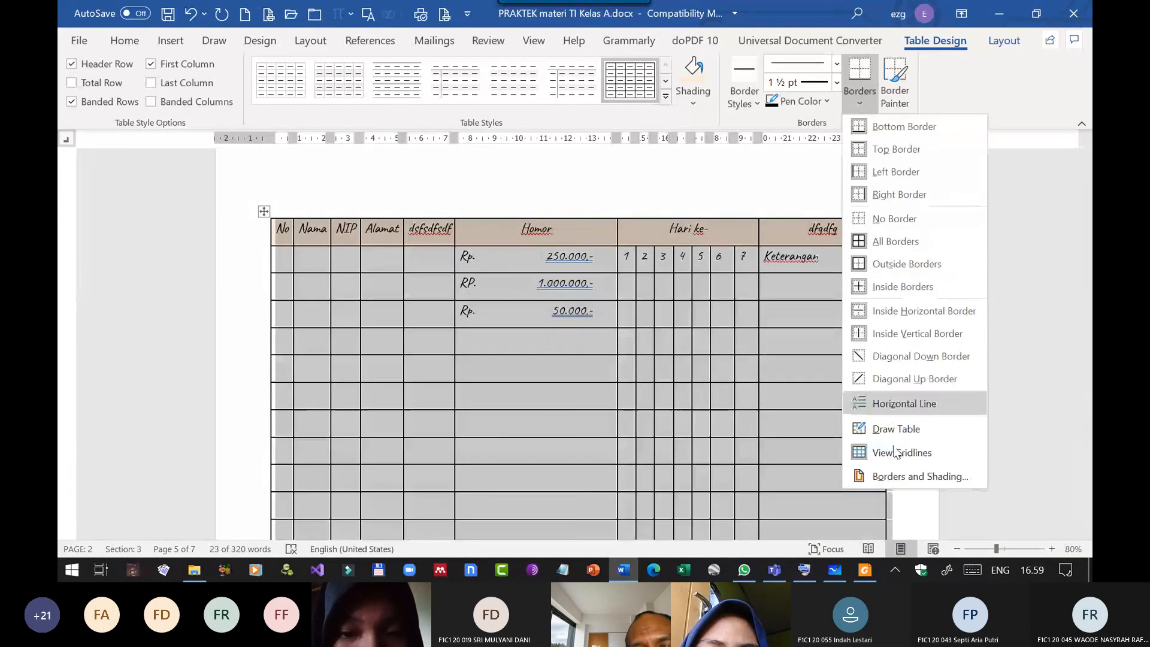
pyautogui.click(886, 475)
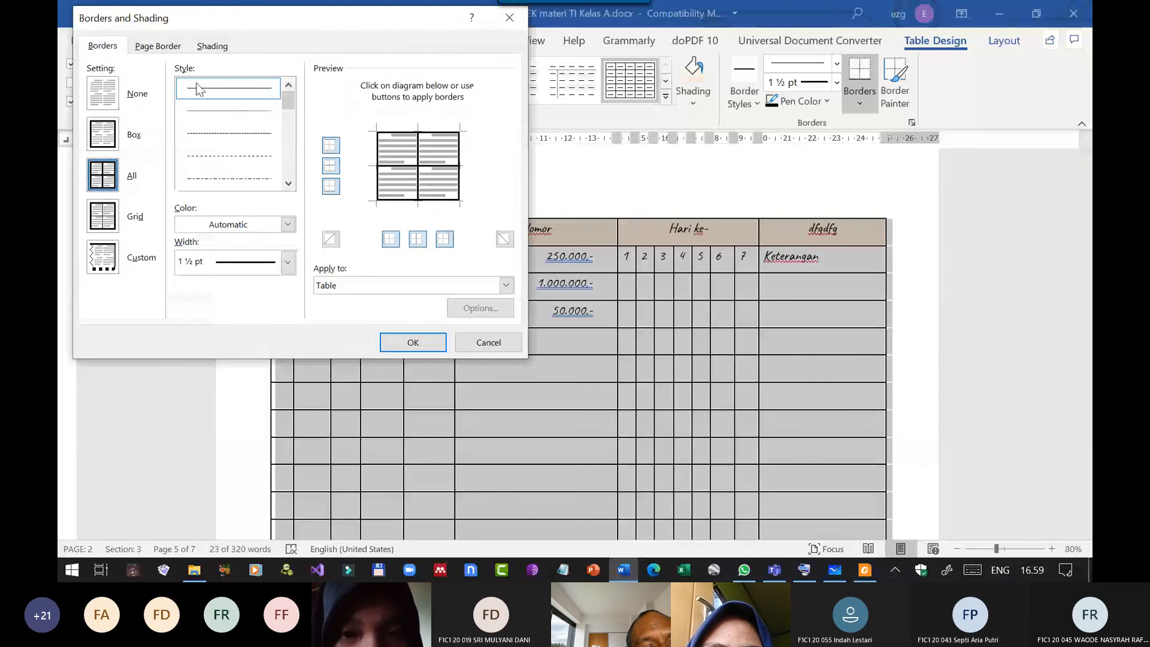
pyautogui.click(287, 263)
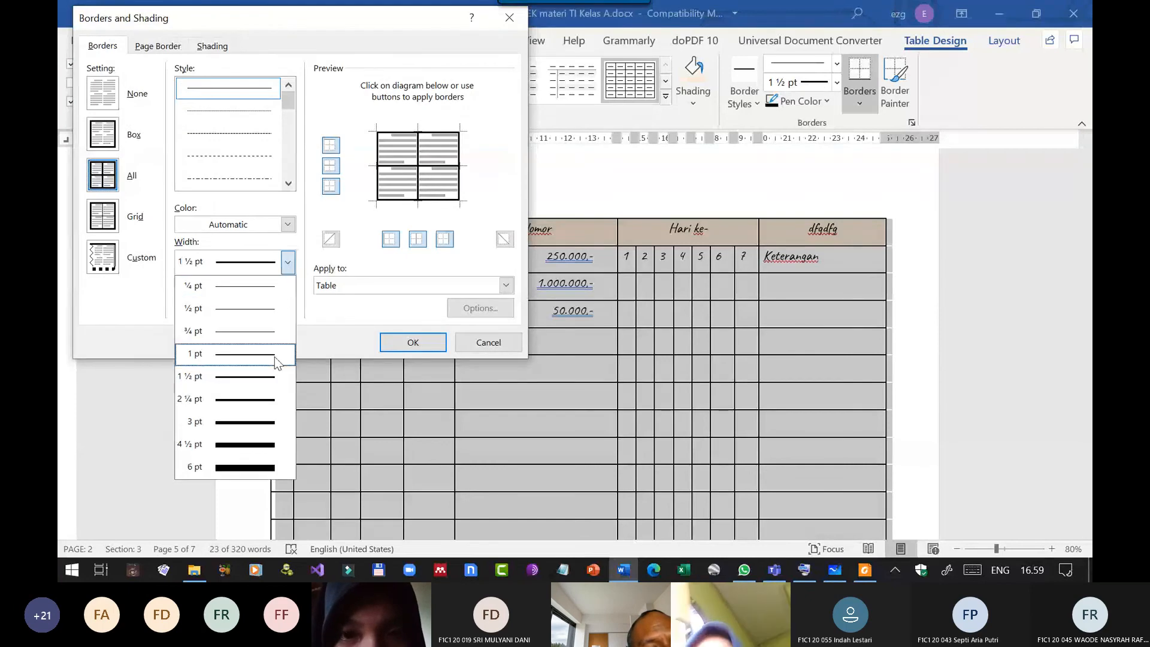
pyautogui.click(246, 404)
pyautogui.click(411, 339)
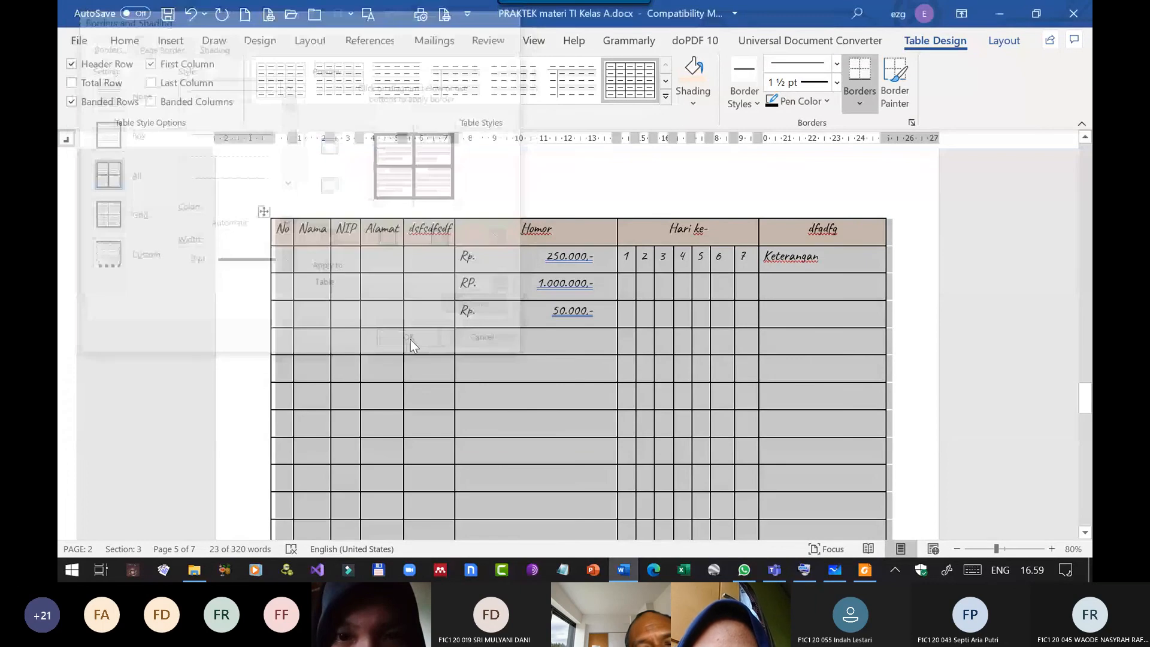
pyautogui.click(486, 346)
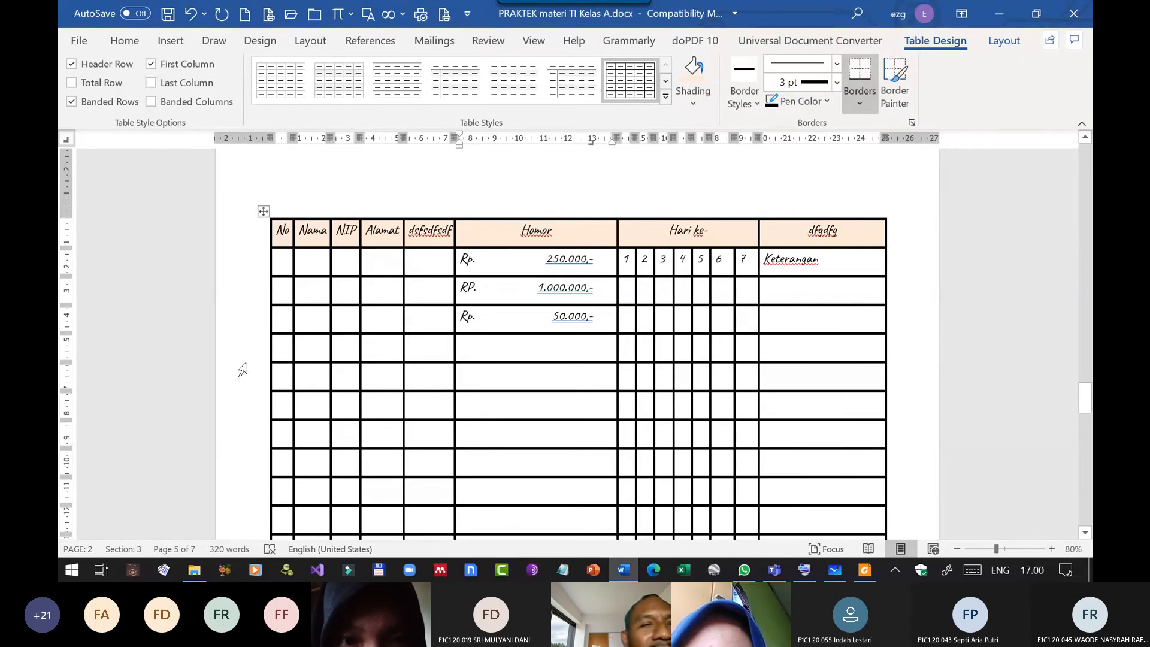
pyautogui.scroll(-15, 620, 340)
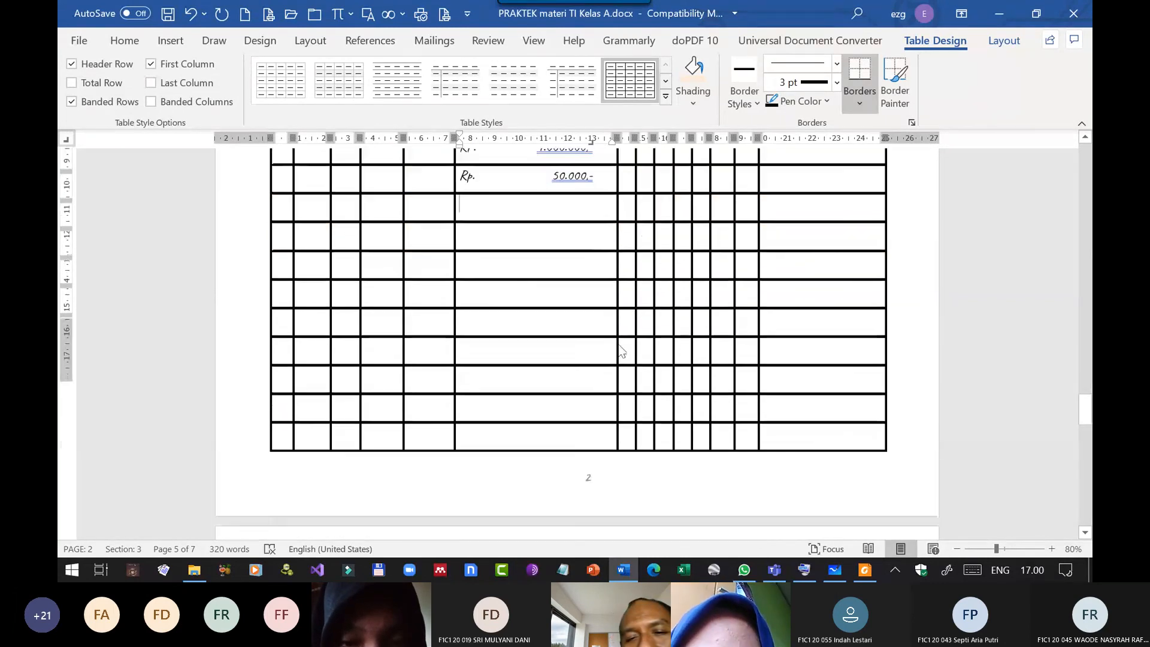
pyautogui.scroll(-5, 619, 338)
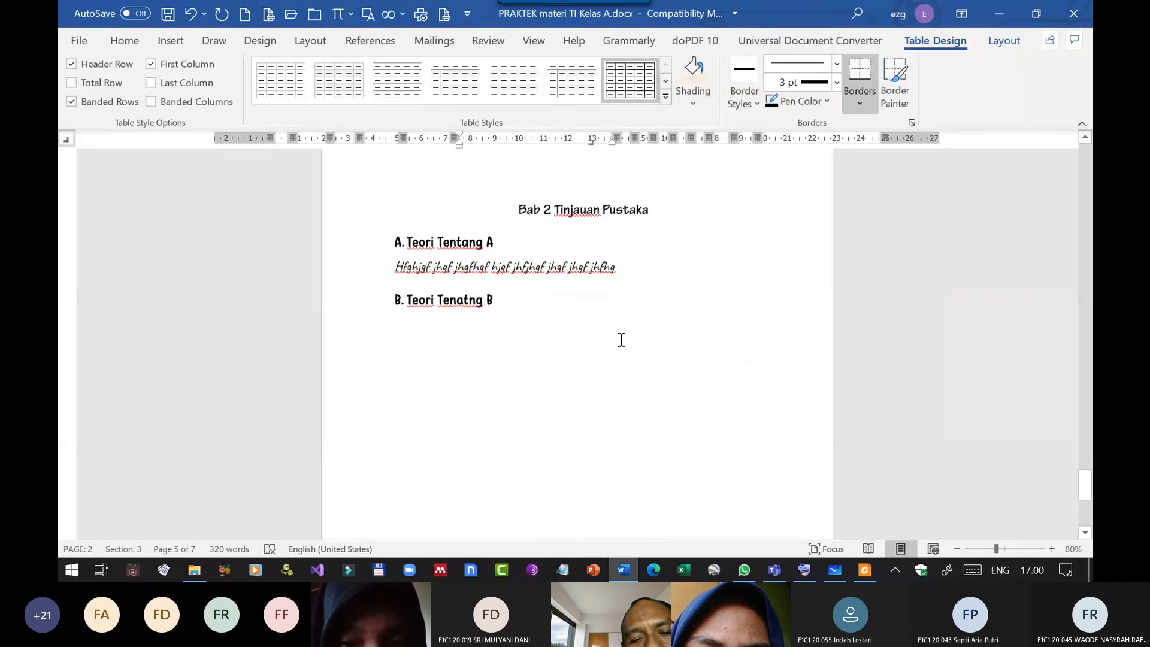
pyautogui.scroll(15, 618, 339)
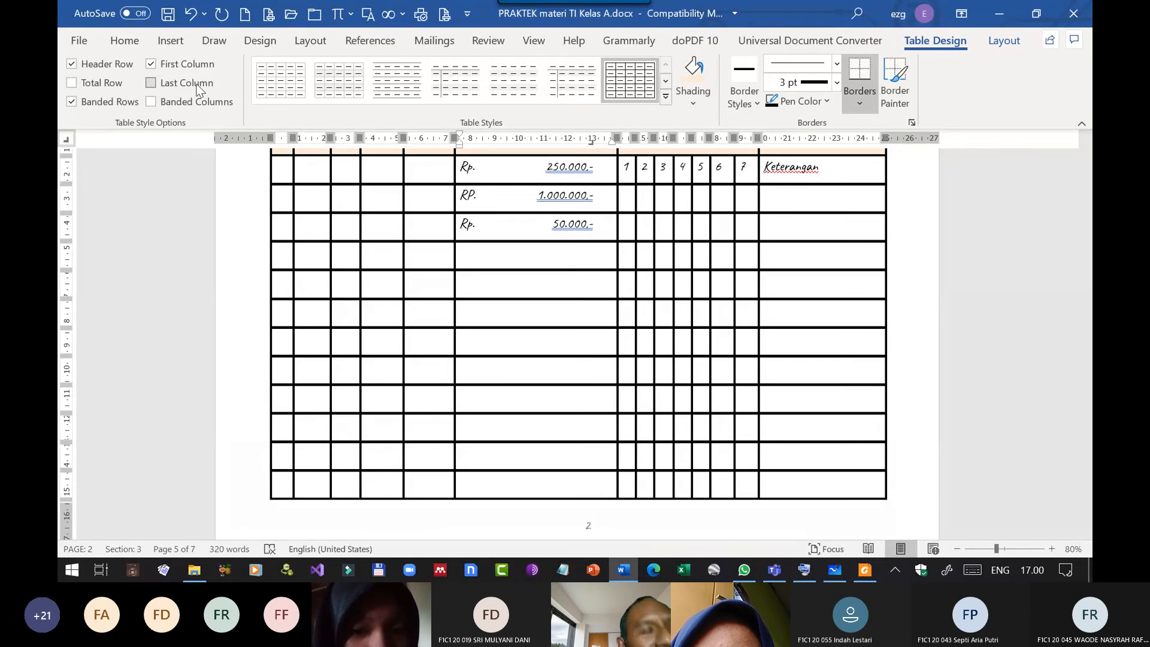
pyautogui.click(218, 40)
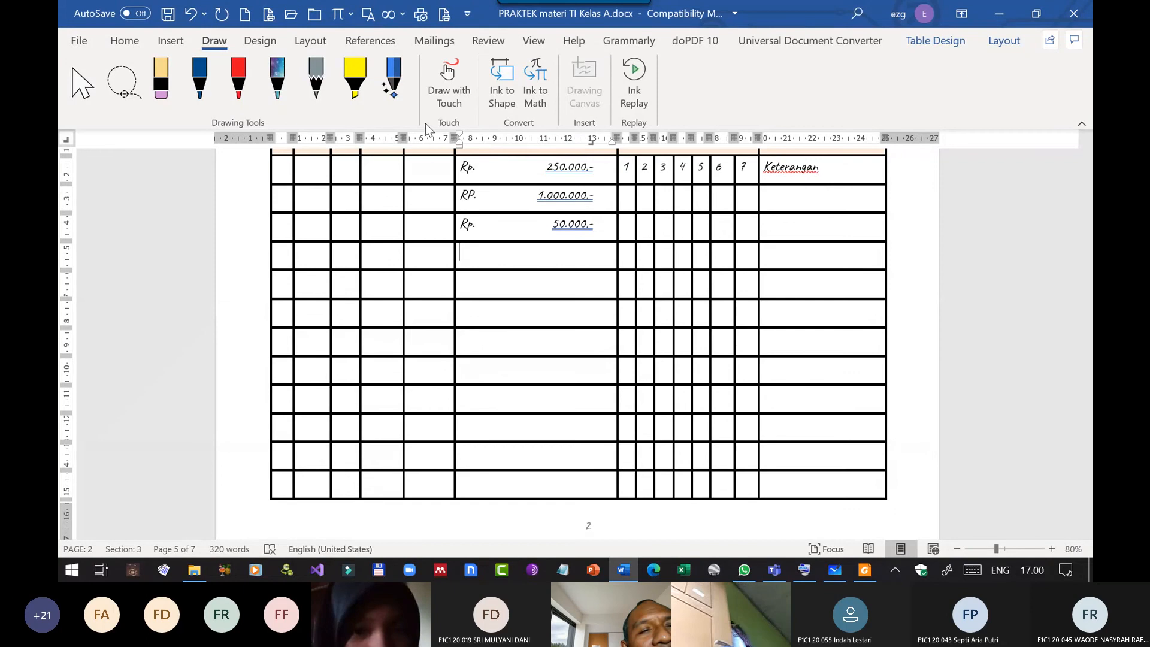
pyautogui.click(257, 40)
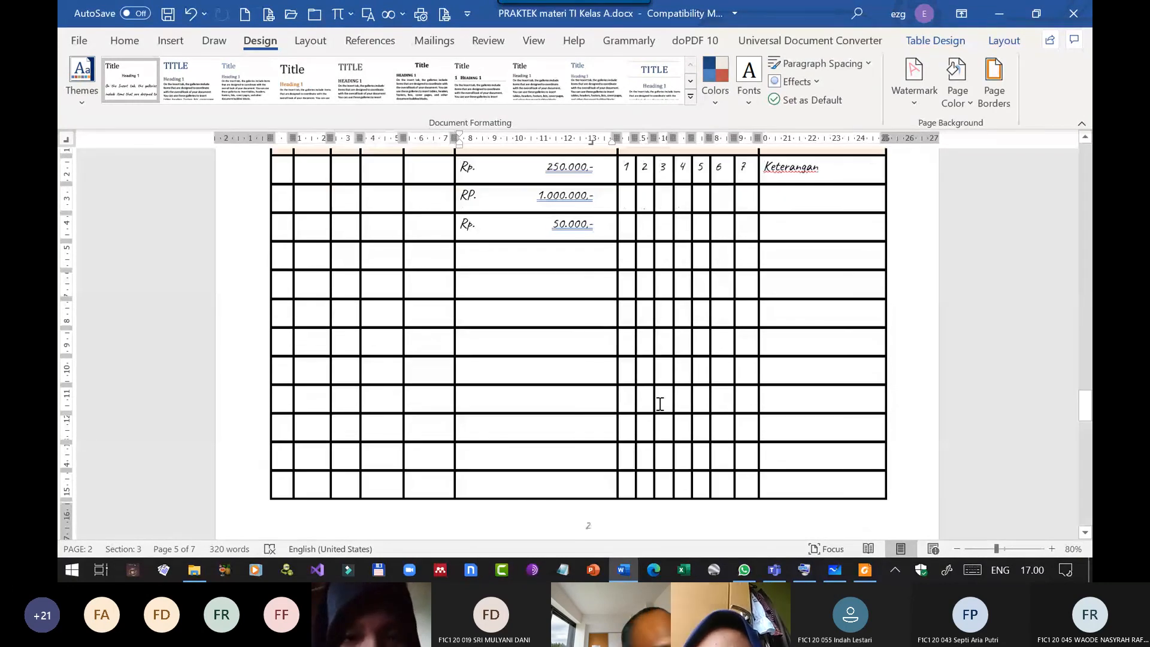
pyautogui.scroll(5, 713, 413)
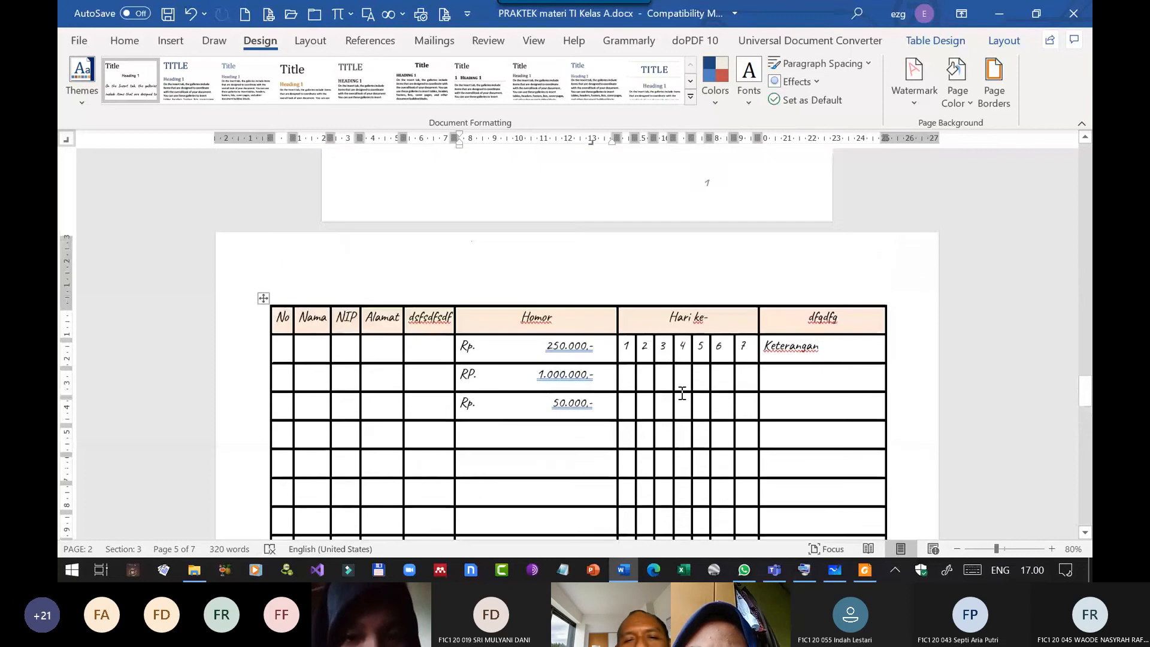
pyautogui.click(141, 42)
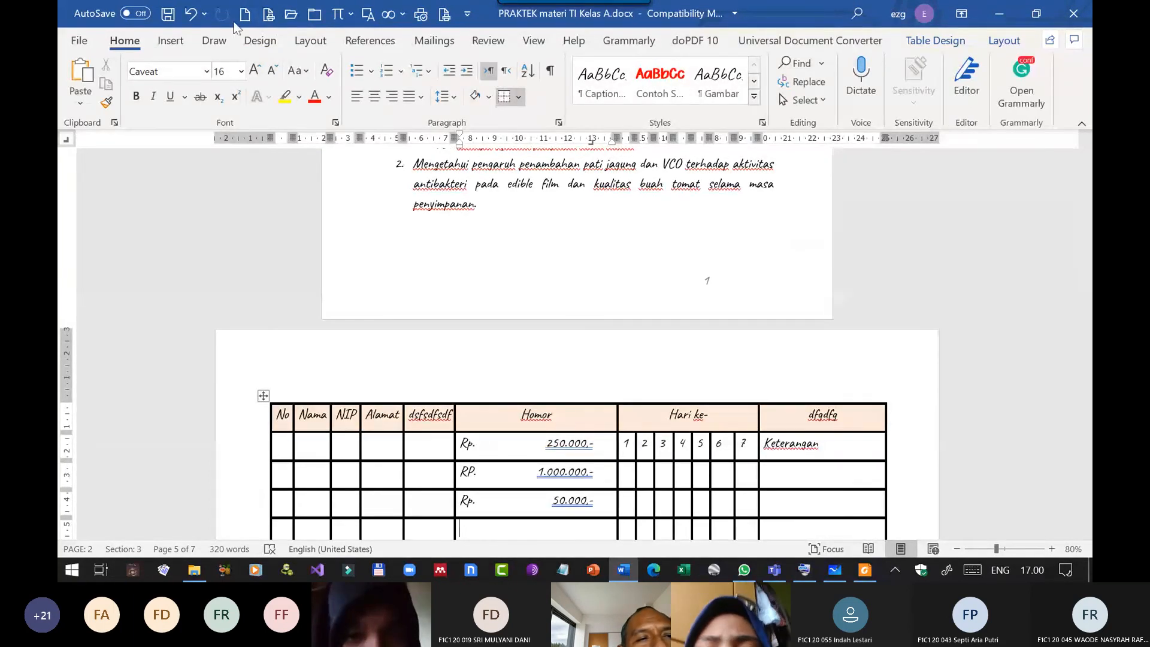
# Switch to the Microsoft Teams meeting, download the attendance list and stop sharing the screen.
pyautogui.click(773, 572)
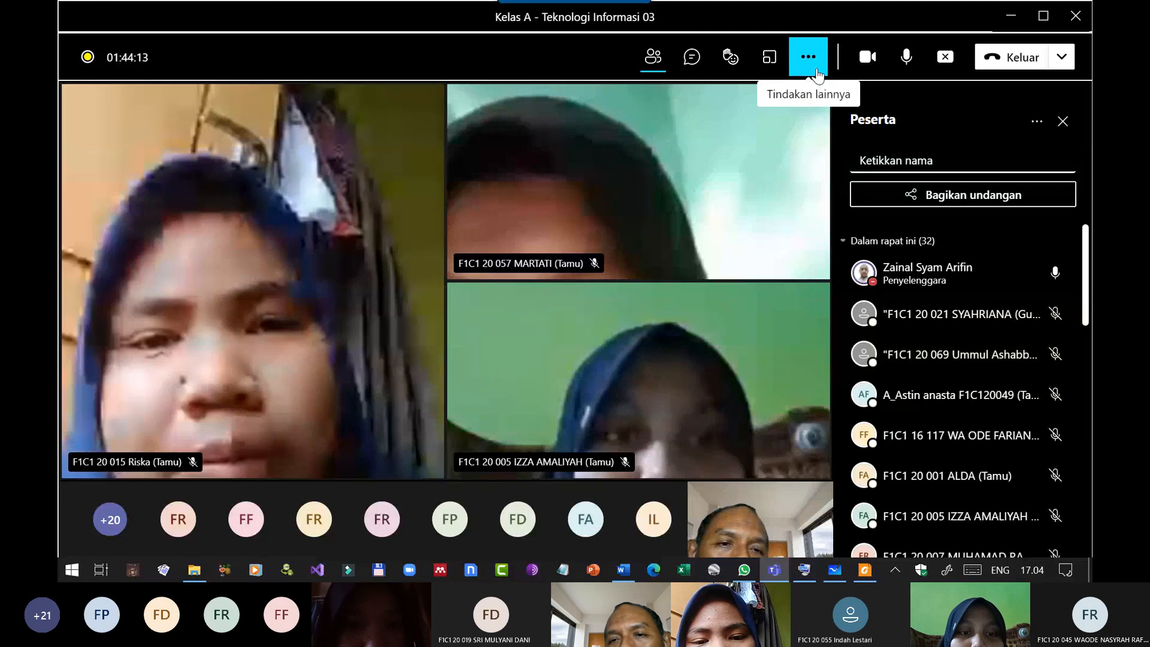
pyautogui.click(1041, 126)
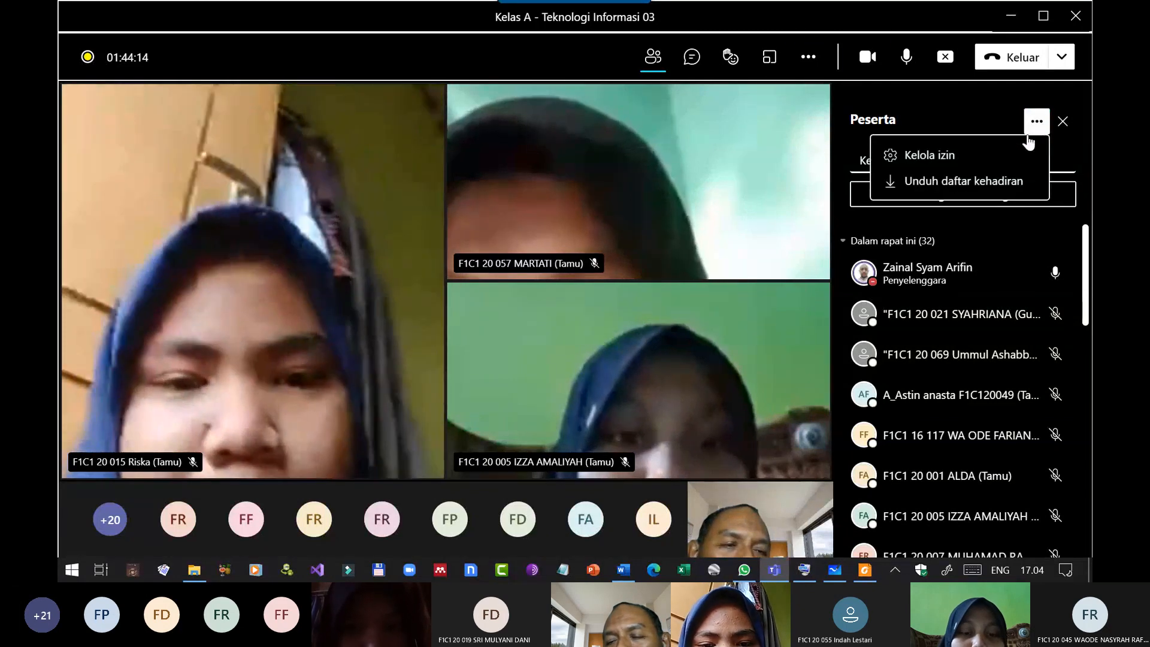
pyautogui.click(982, 182)
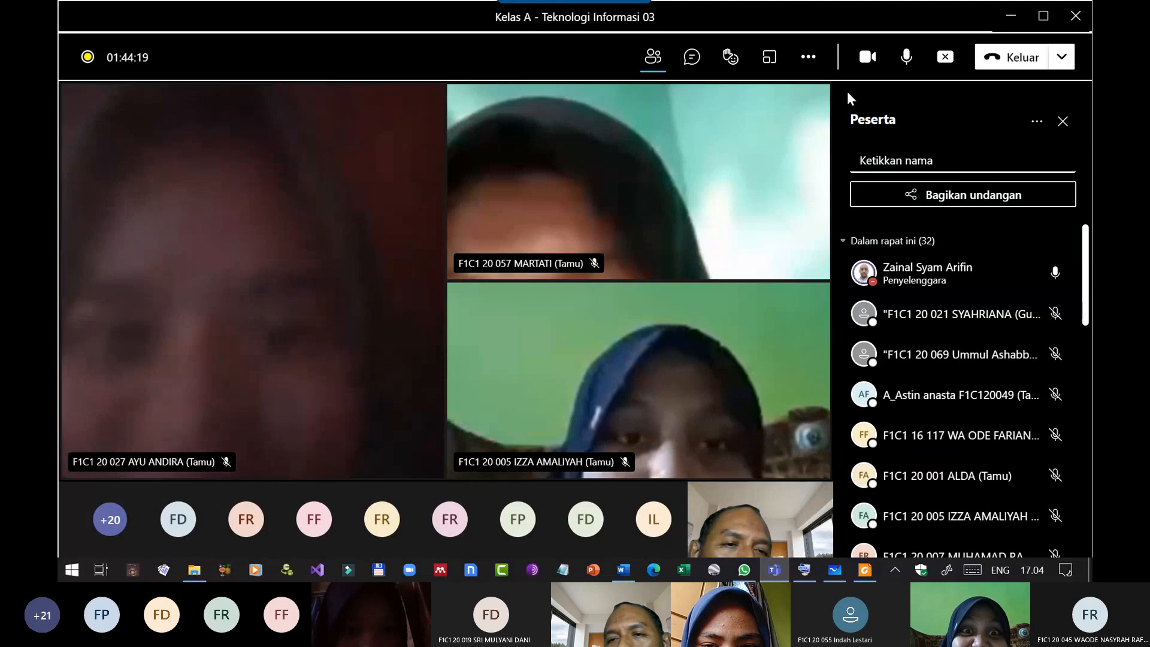
pyautogui.click(945, 59)
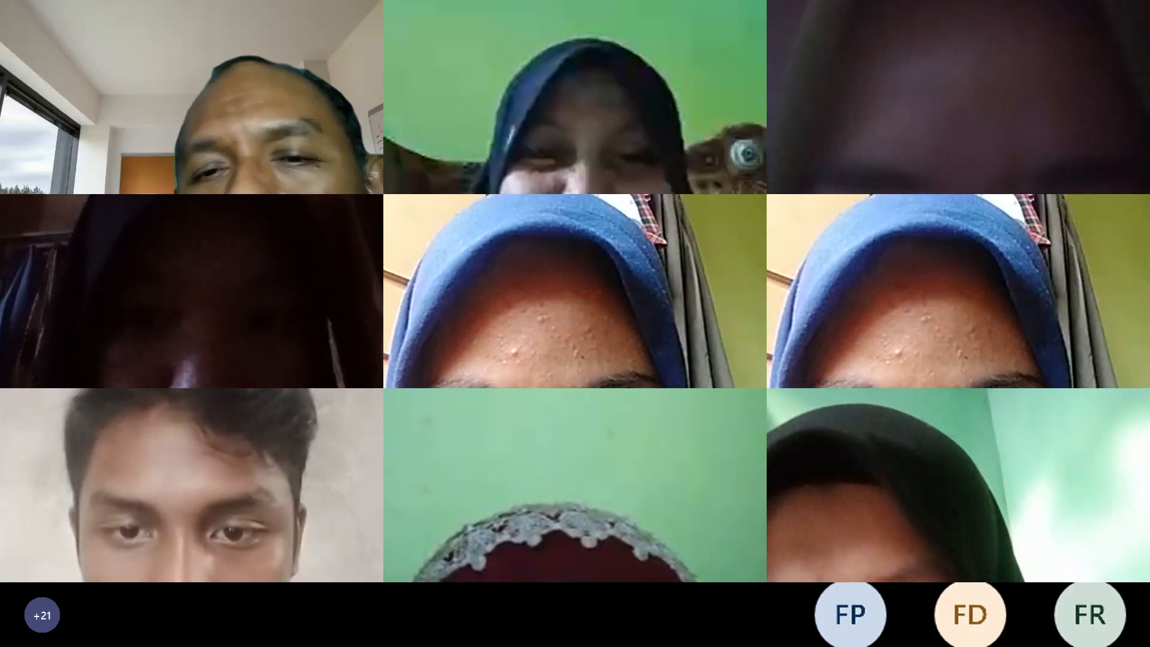